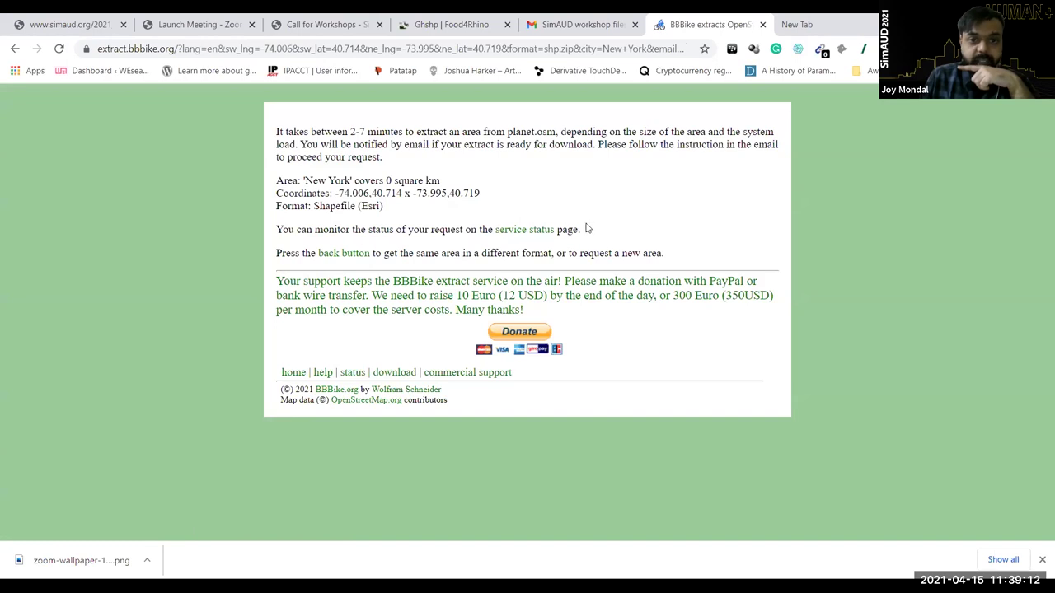
Step: Open the BBBike service status page and review the waiting, running and ready extracts for the New York request
drag(276, 230, 583, 231)
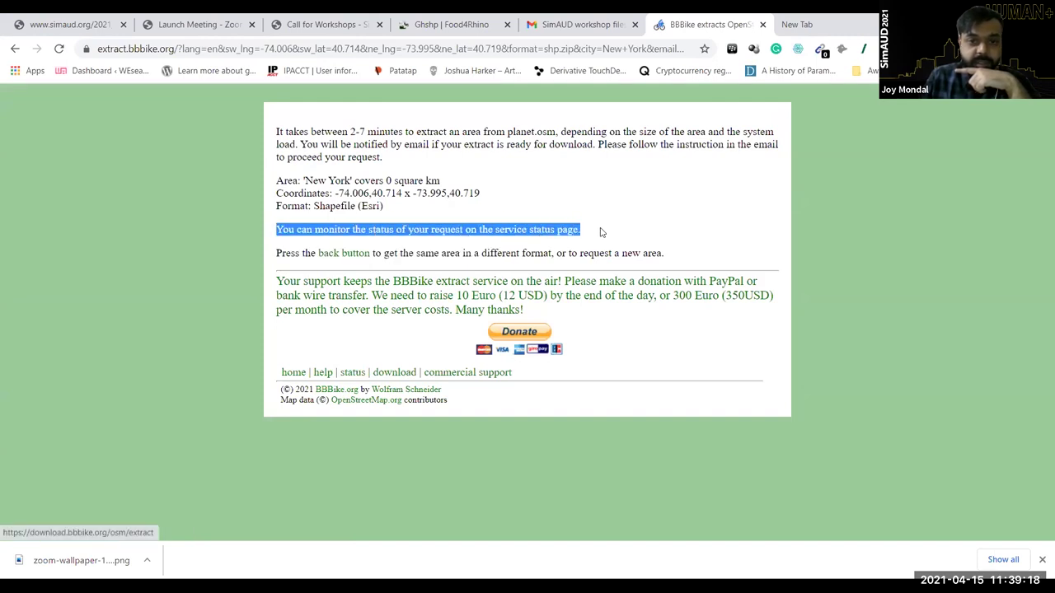
click(537, 233)
click(537, 234)
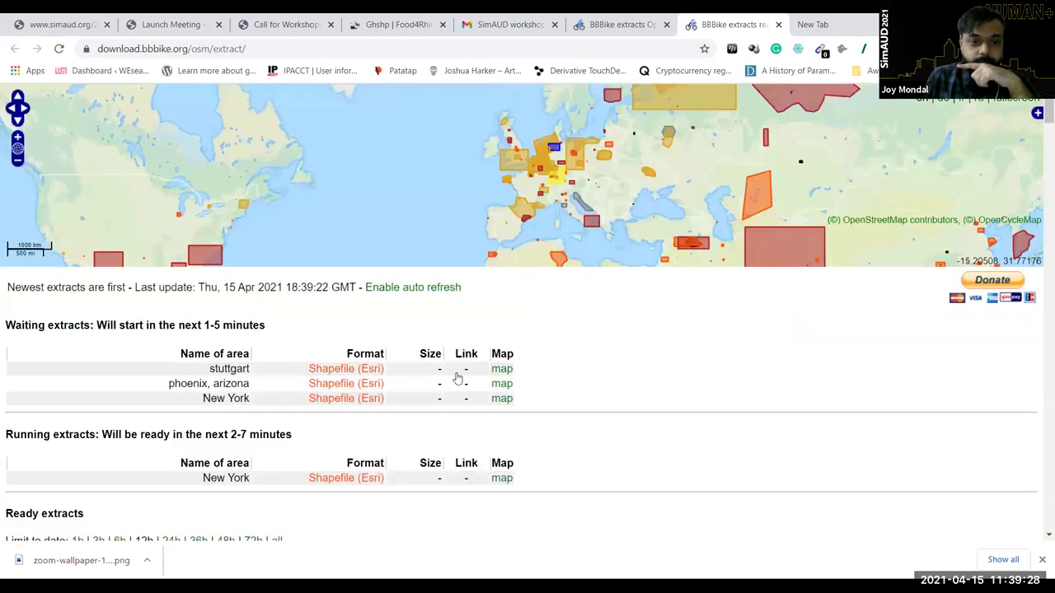
scroll(555, 395, down, 2)
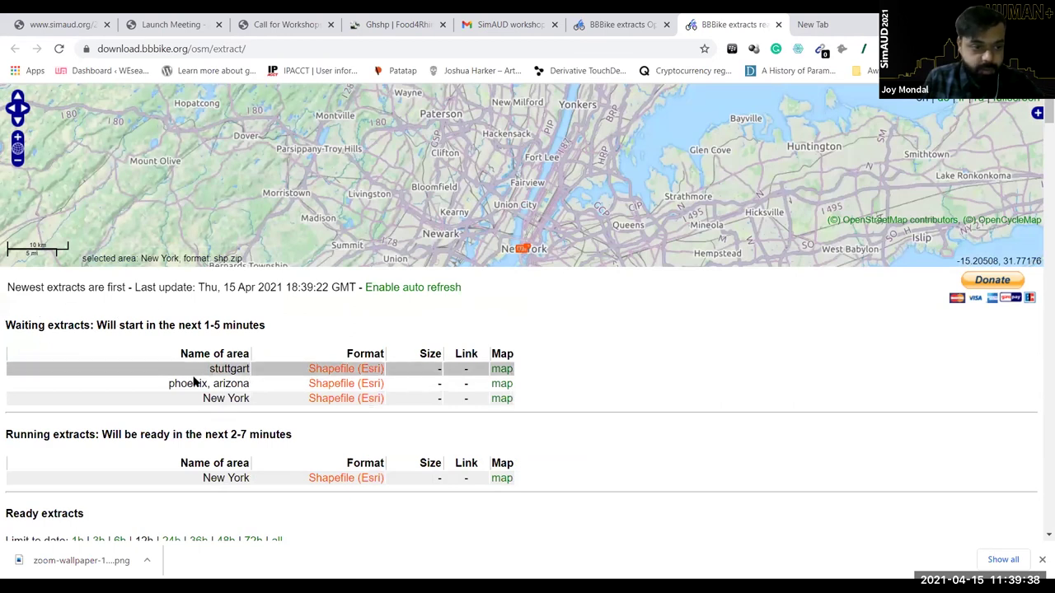
scroll(282, 407, down, 2)
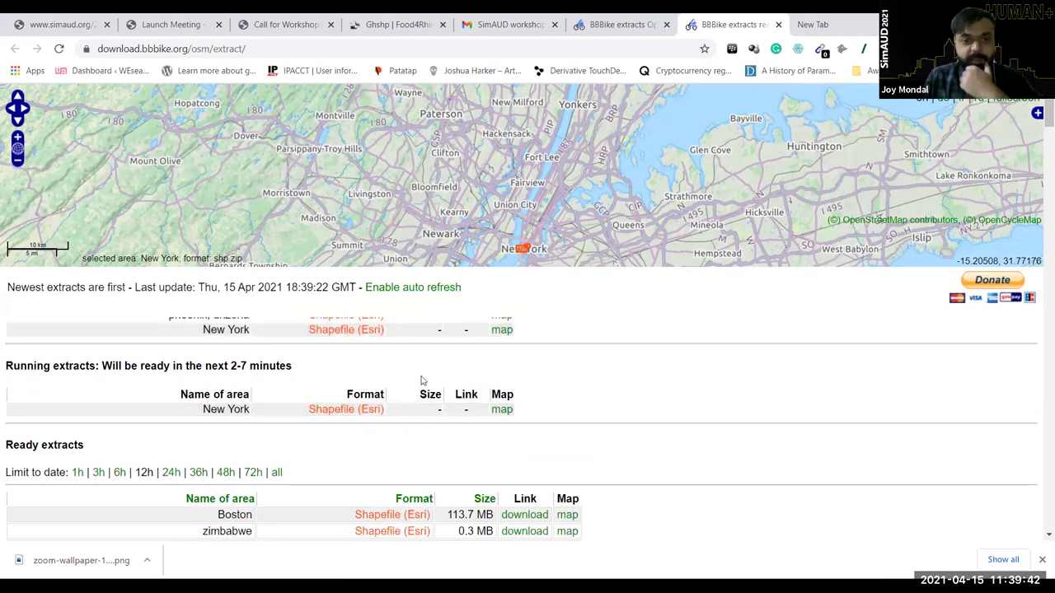
scroll(647, 379, up, 2)
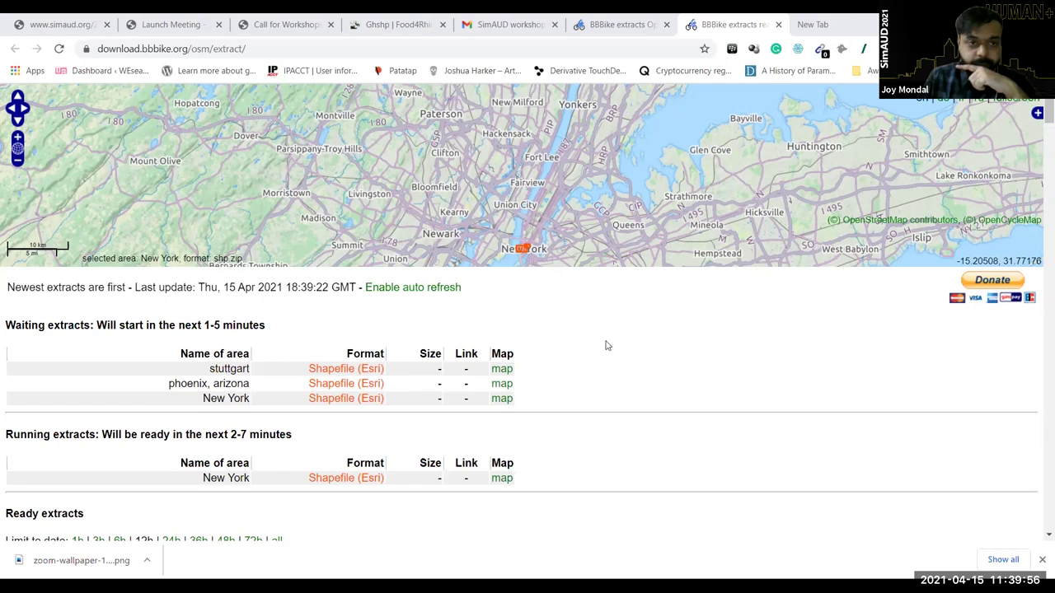
Step: Switch to File Explorer and look through the shapefile components in the Shapefile_example folder of SimAUD workshop
key(alt+Tab)
click(188, 197)
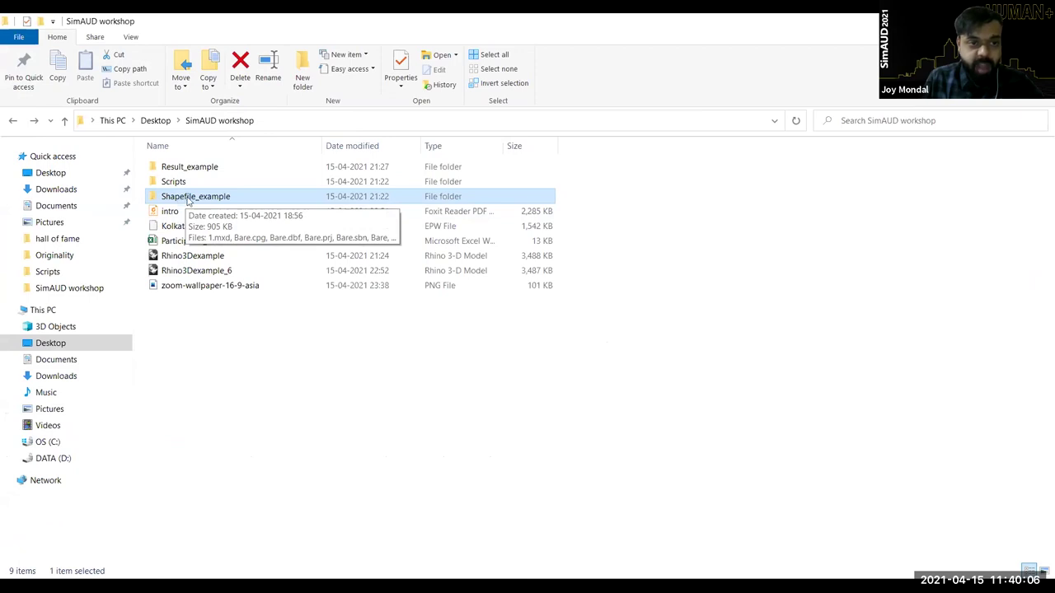
double_click(243, 201)
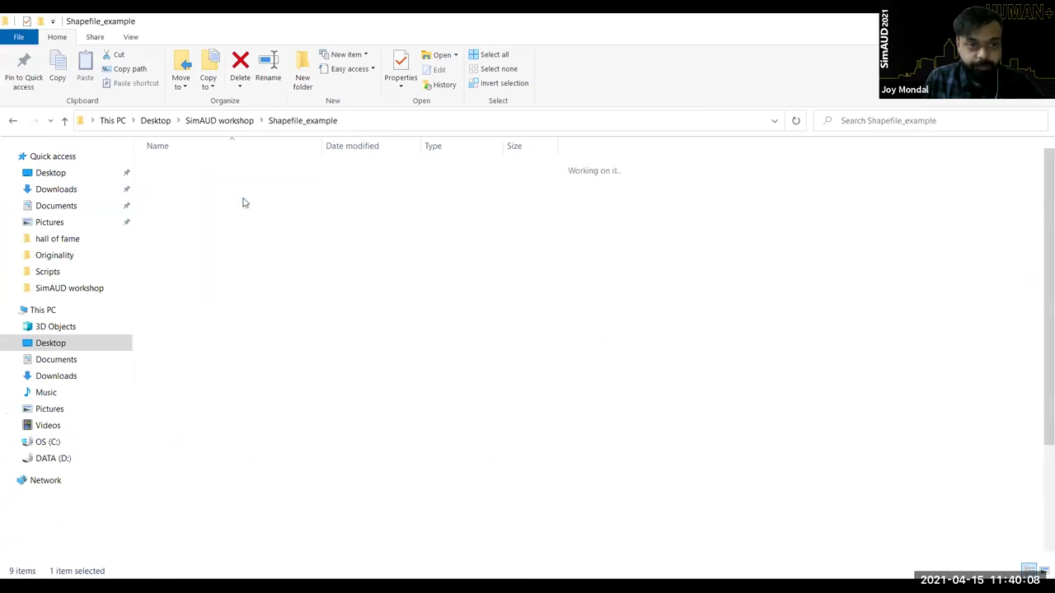
scroll(263, 317, down, 3)
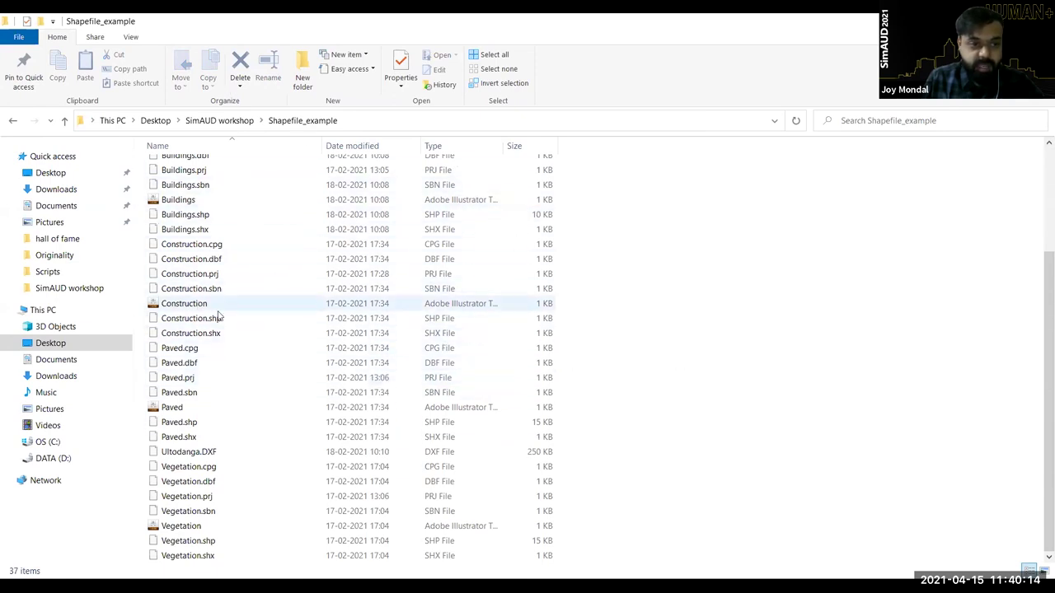
scroll(247, 333, up, 4)
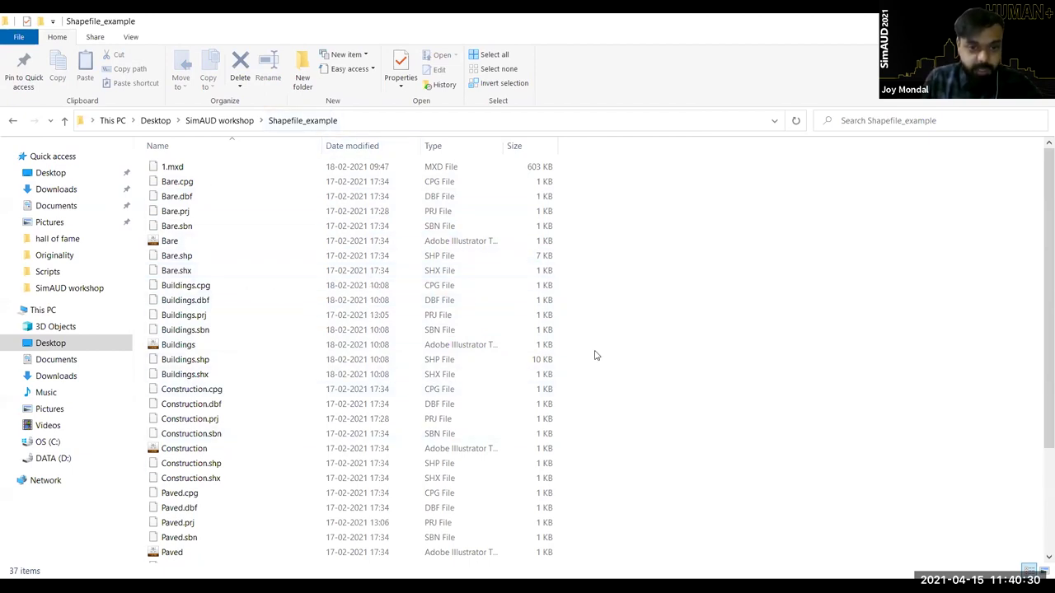
Step: Return to the SimAUD workshop folder and review its contents, including the Shapefile_example folder
click(13, 121)
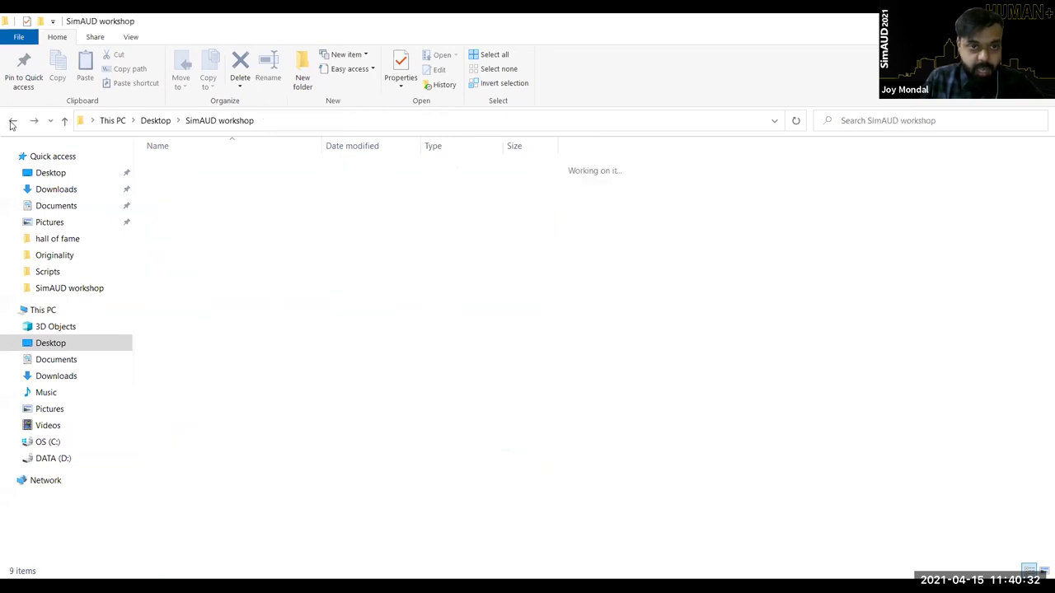
click(289, 348)
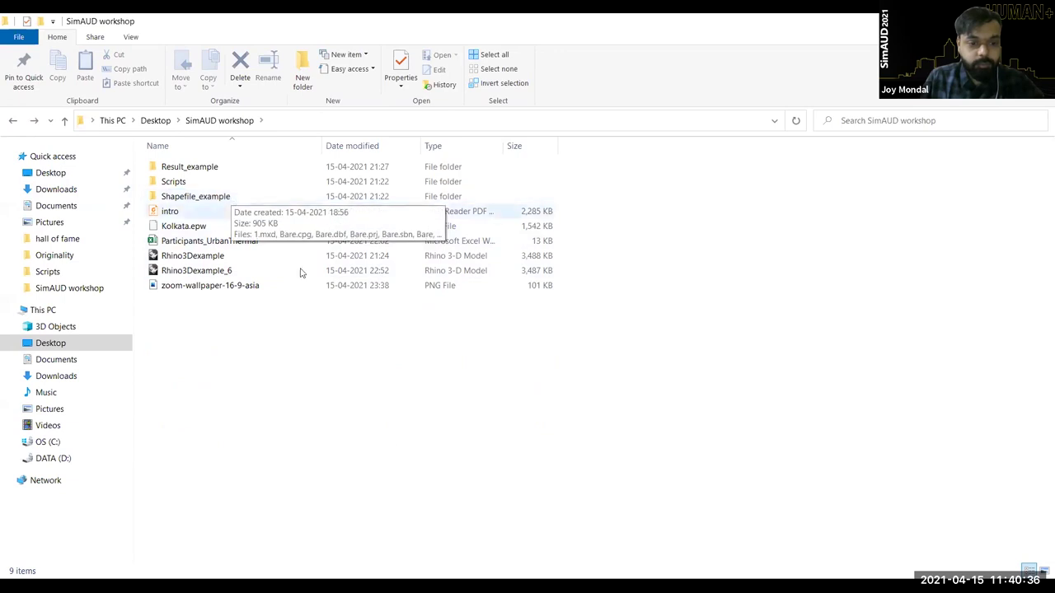
click(214, 198)
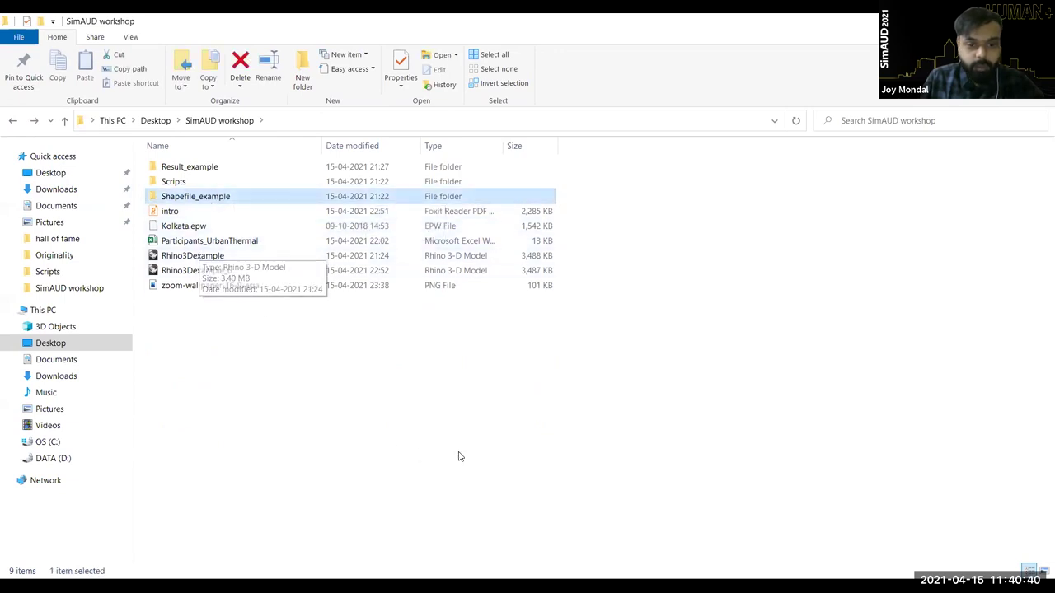
click(375, 456)
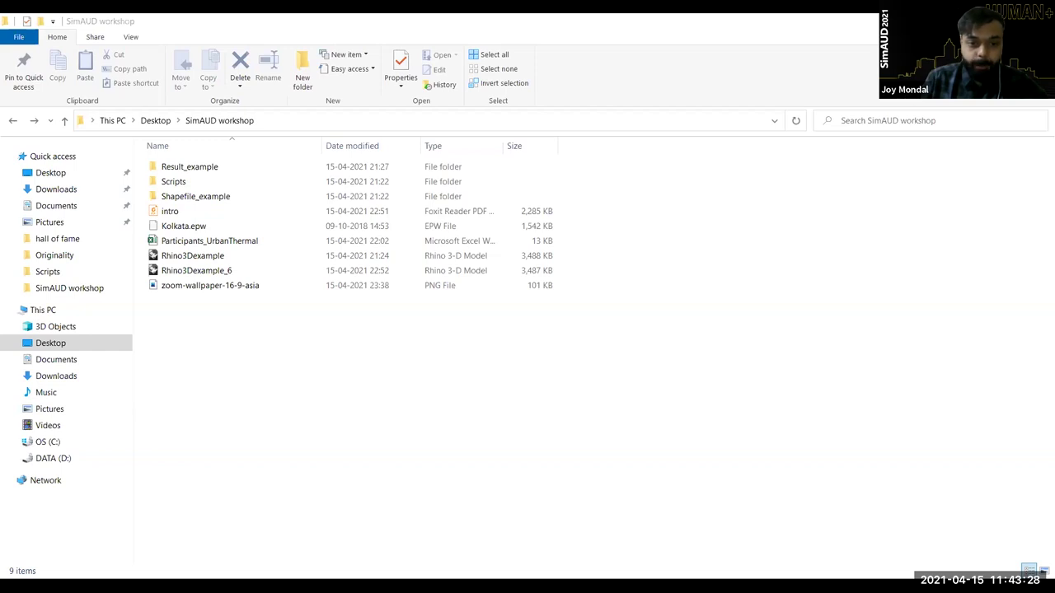
Step: Switch to the Grasshopper definition 1_shapefile to 3D and examine the Shape File Folder, File Types and File Type Selection inputs
key(alt+Tab)
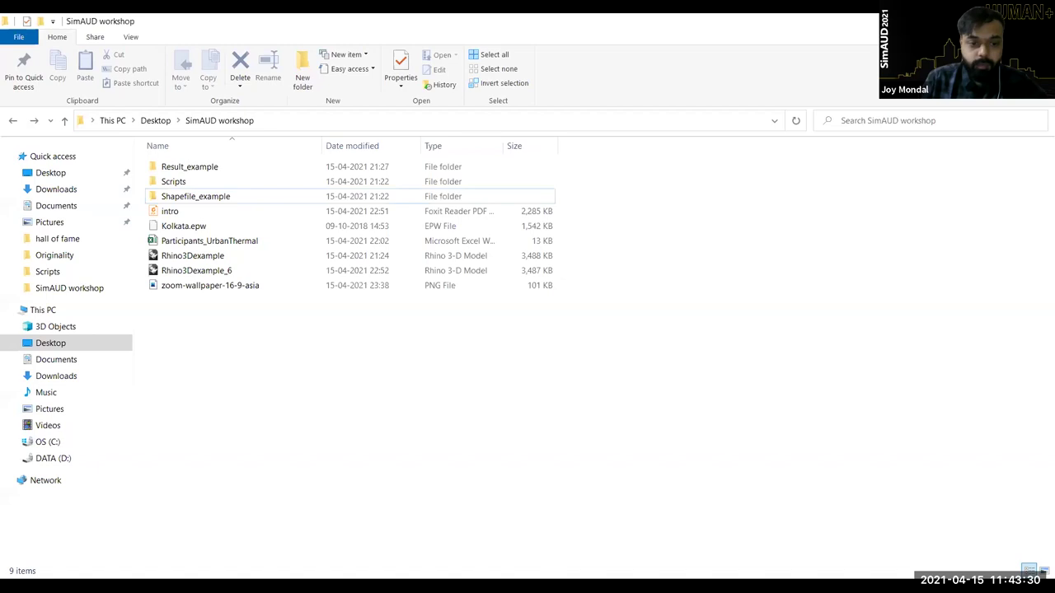
key(alt+Tab)
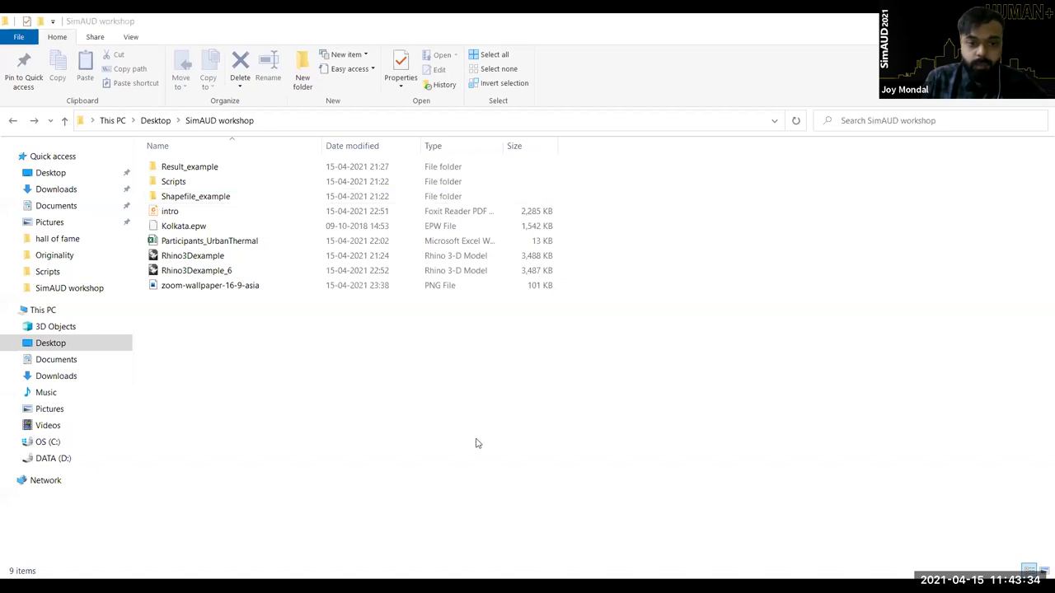
key(alt+Tab)
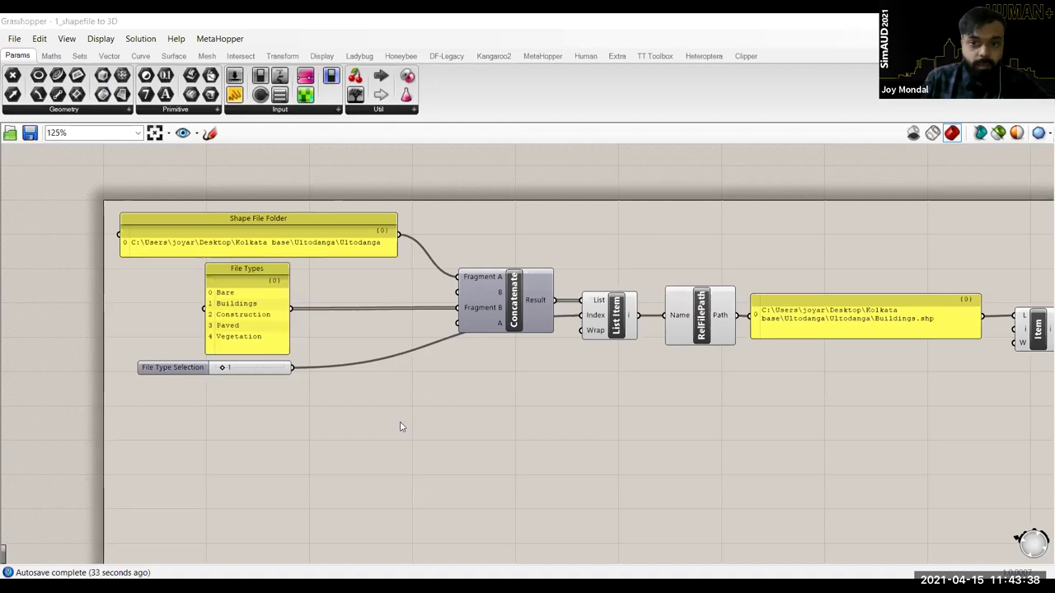
scroll(399, 427, down, 2)
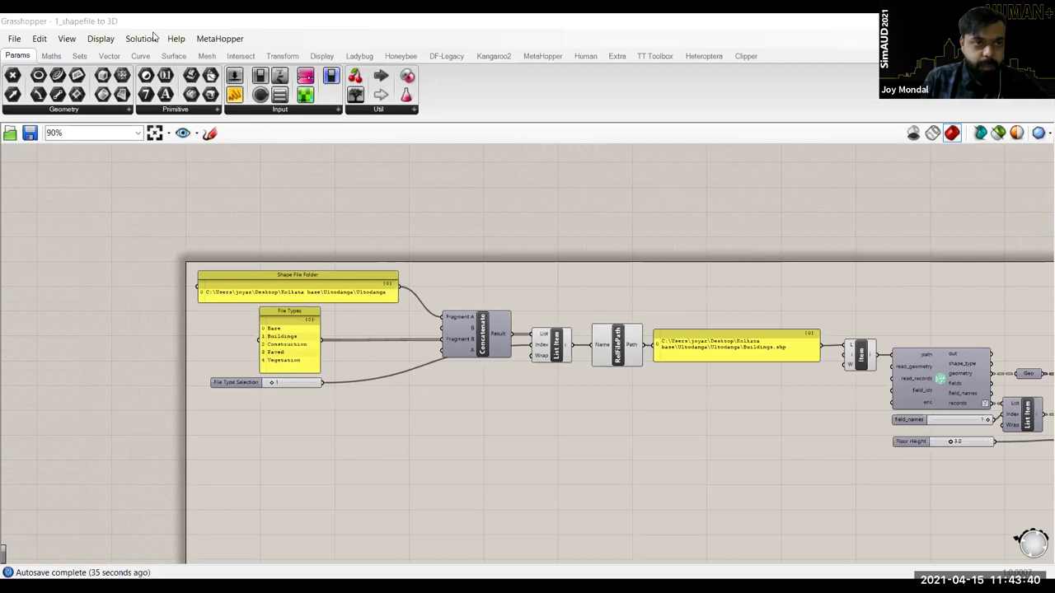
right_drag(462, 282, 450, 286)
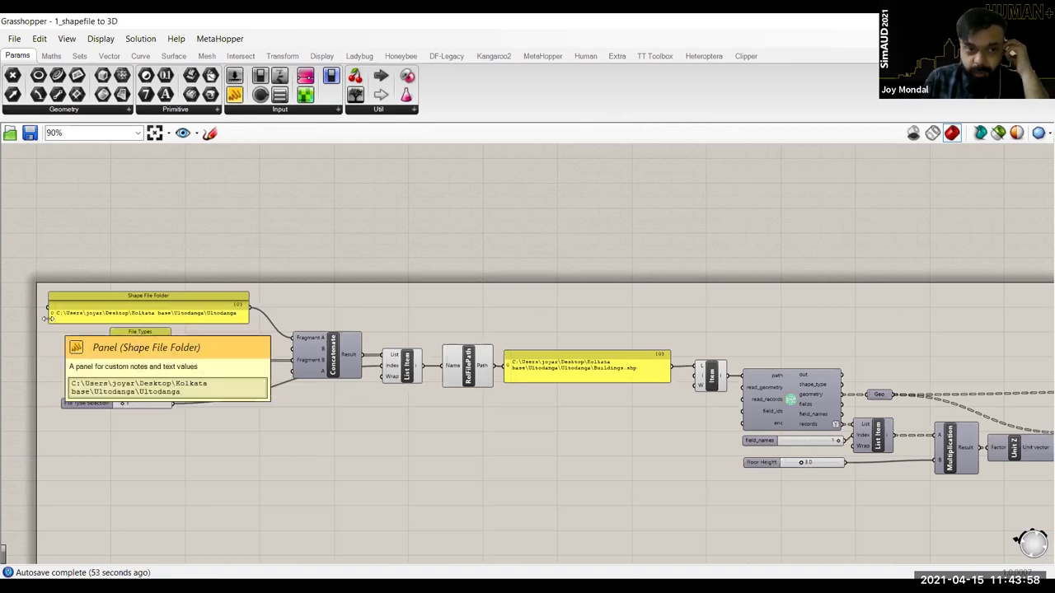
scroll(47, 321, up, 3)
scroll(49, 317, up, 2)
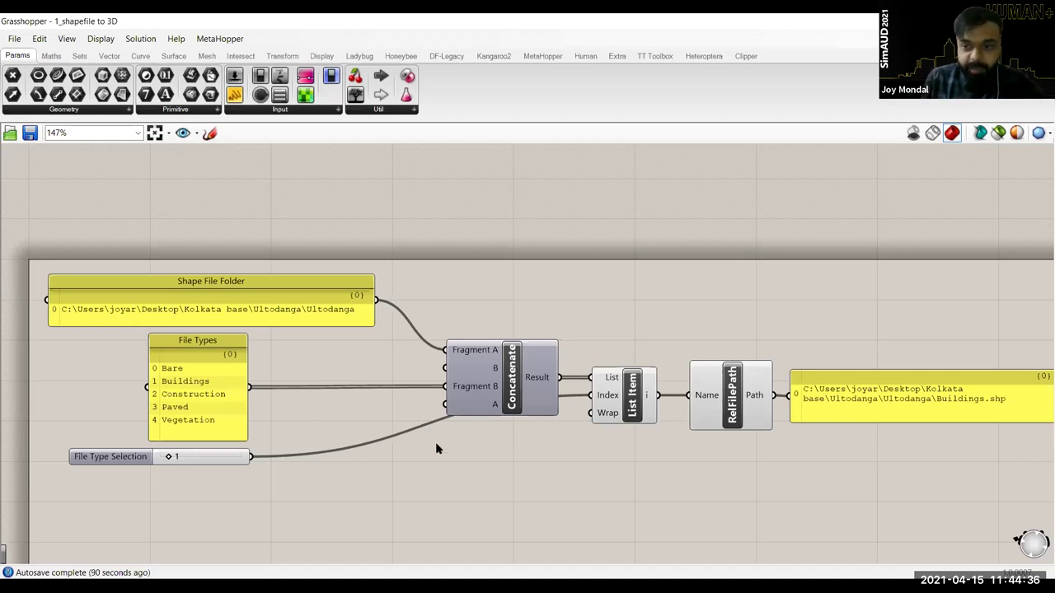
scroll(435, 442, down, 1)
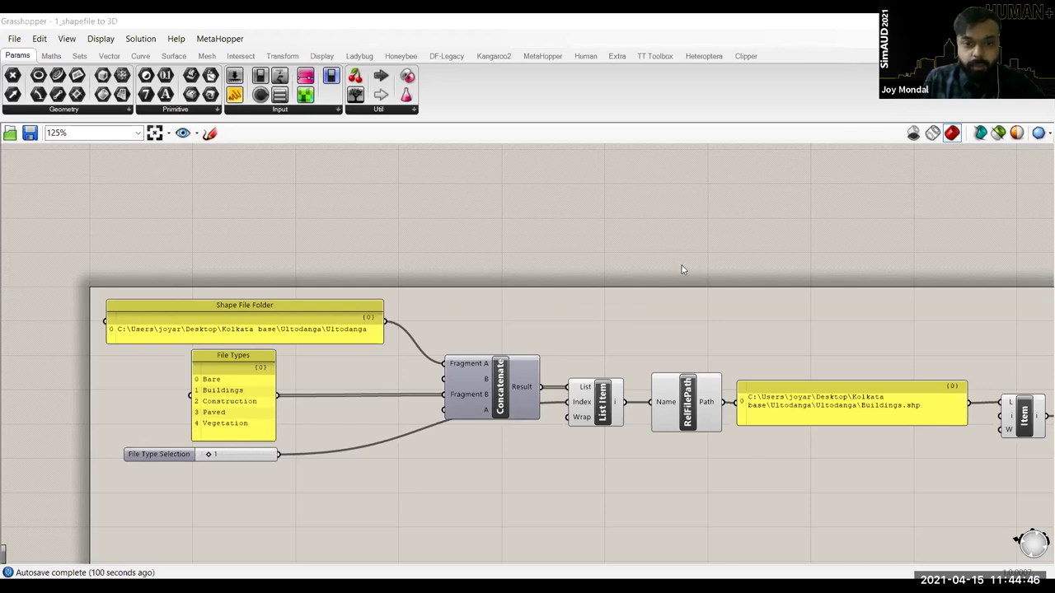
scroll(106, 378, up, 3)
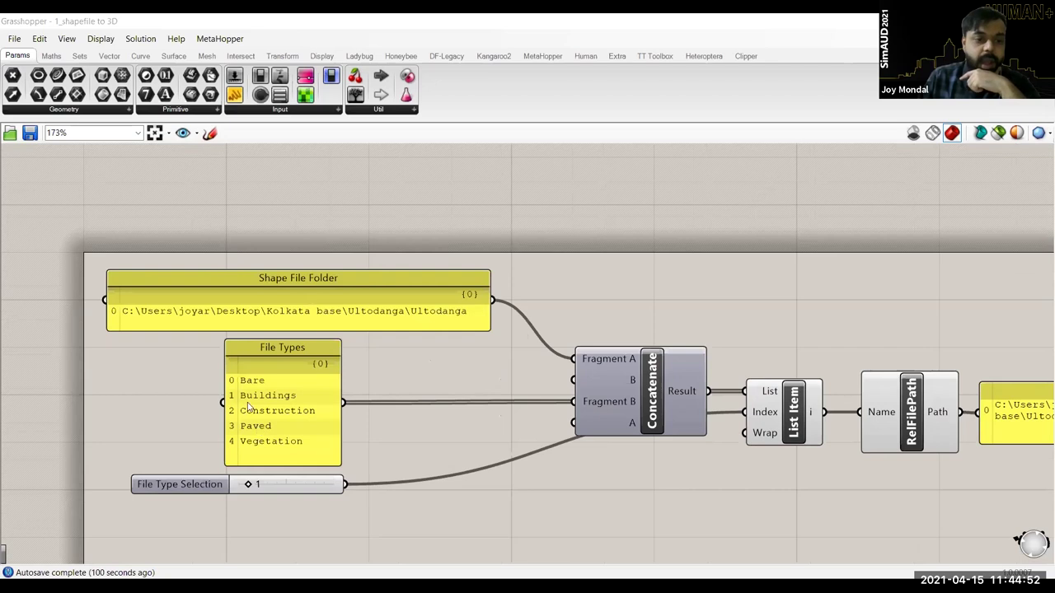
scroll(264, 397, up, 1)
scroll(277, 399, up, 1)
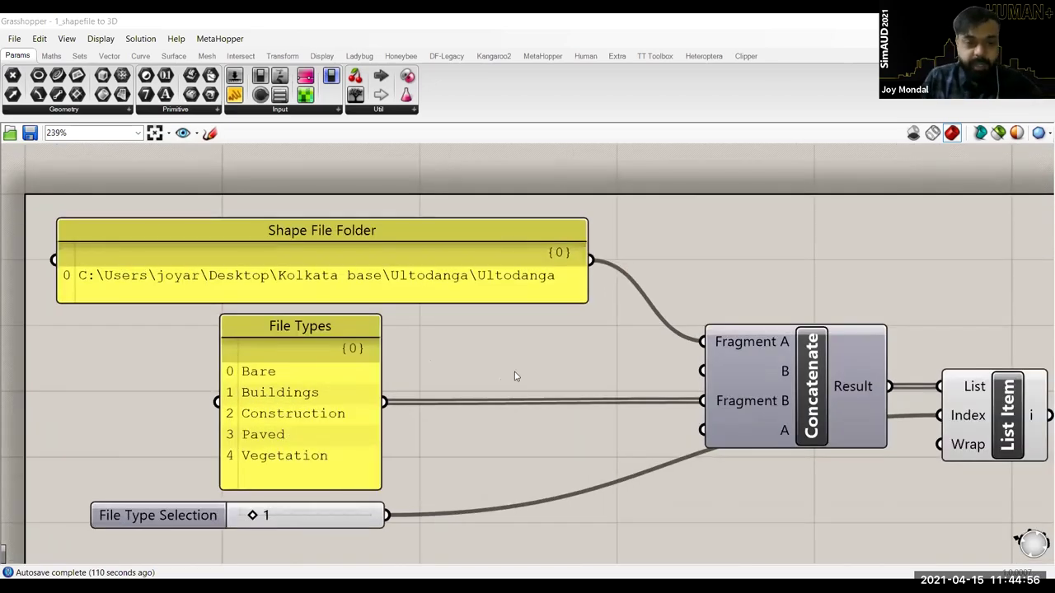
Step: Restore the Grasshopper window to a smaller size so the Rhino viewports show behind it
double_click(101, 24)
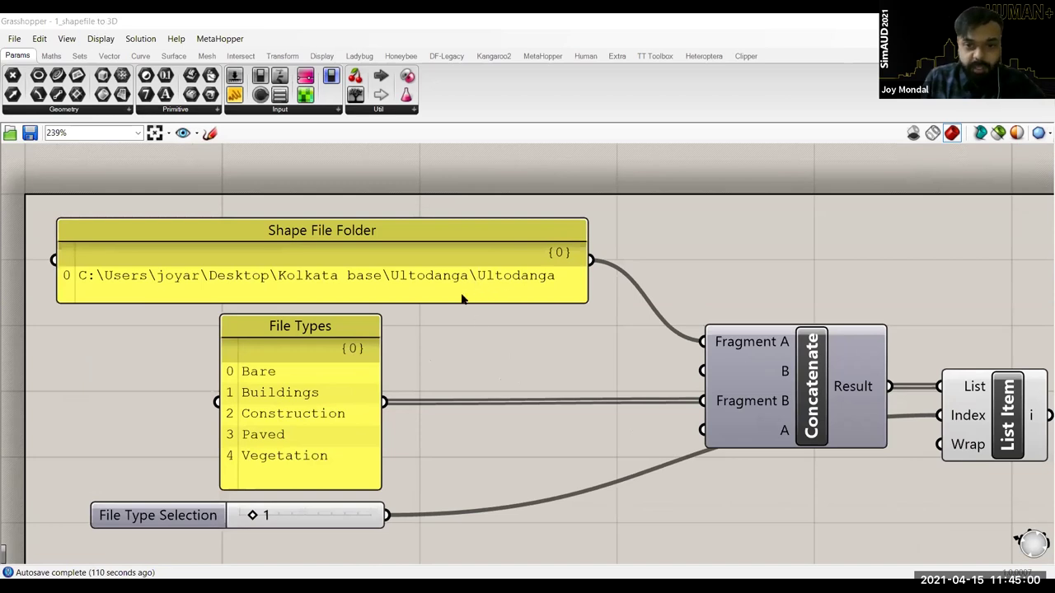
scroll(525, 298, down, 2)
scroll(552, 279, up, 1)
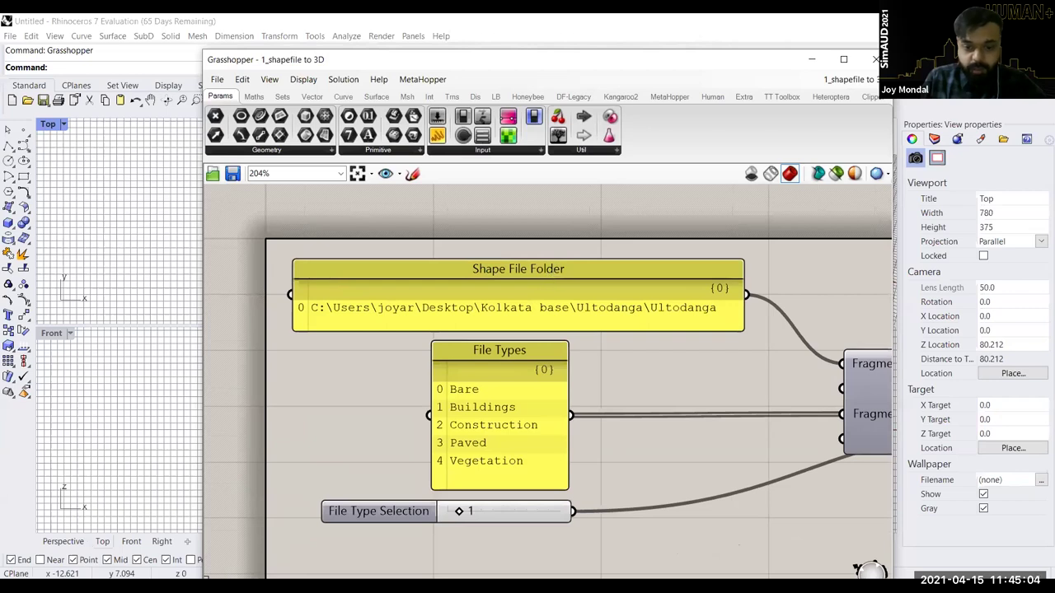
click(181, 368)
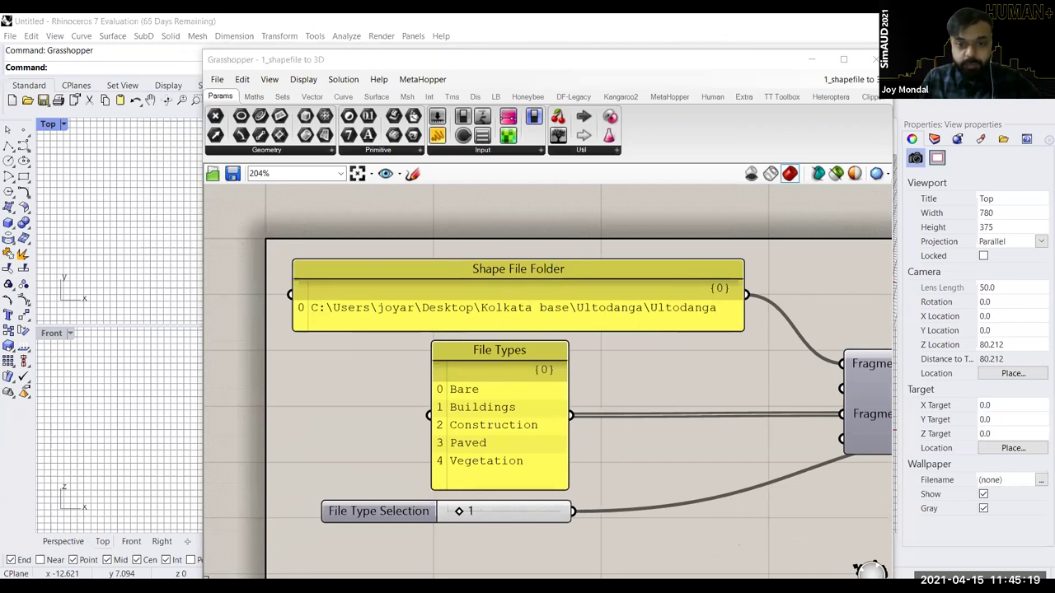
Step: Set the Shape File Folder panel to the path of the Shapefile_example folder inside SimAUD workshop on the desktop
double_click(511, 314)
text(C:\Users\joyar\Desktop\SimAUD workshop\Shapefile_example)
click(646, 359)
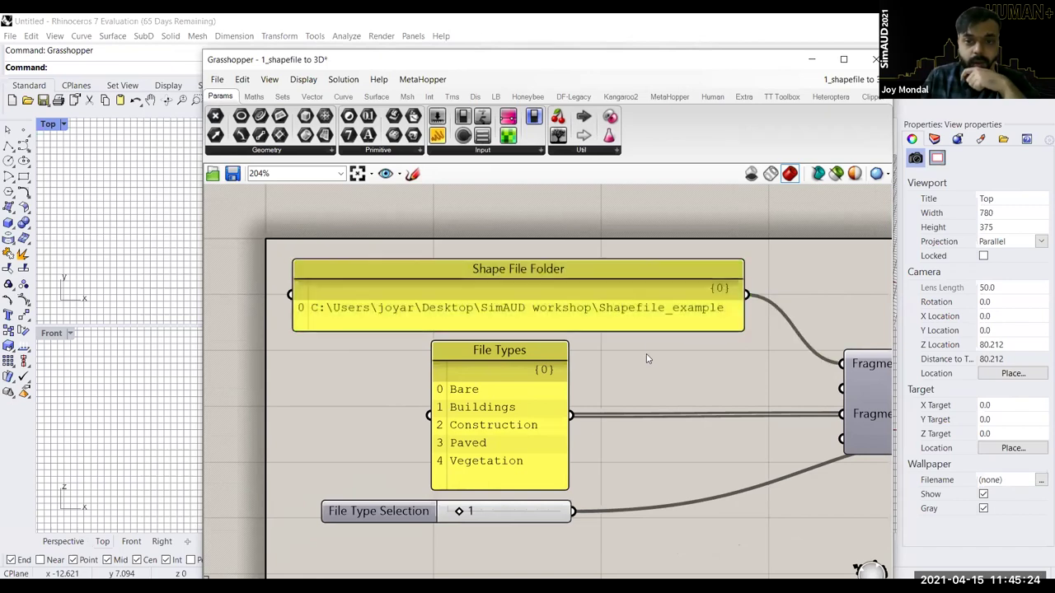
Step: Add Water as a new last entry in the File Types panel, below Vegetation
right_drag(643, 466, 589, 397)
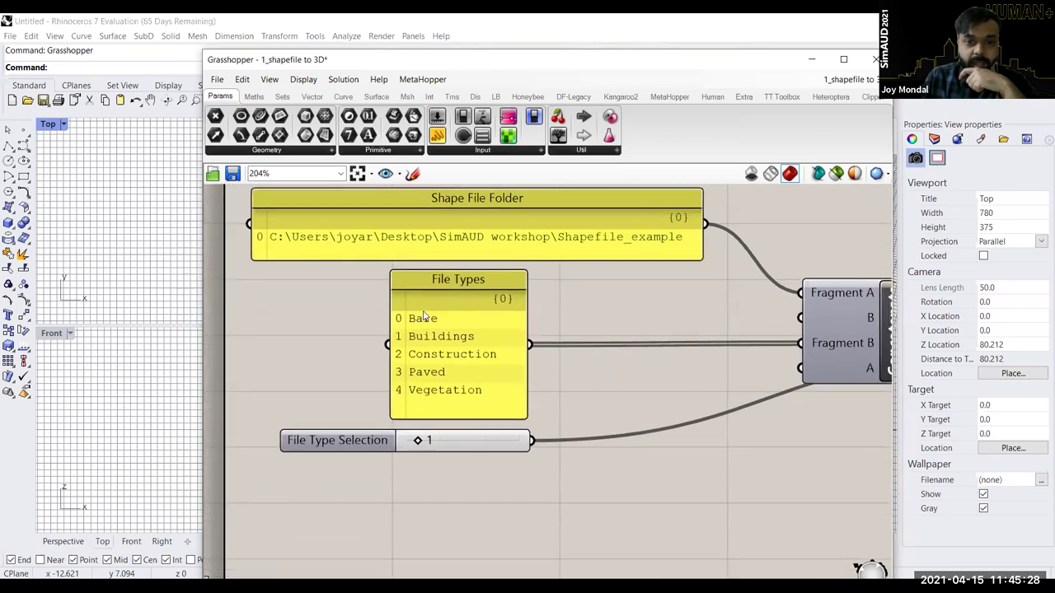
right_drag(494, 322, 504, 335)
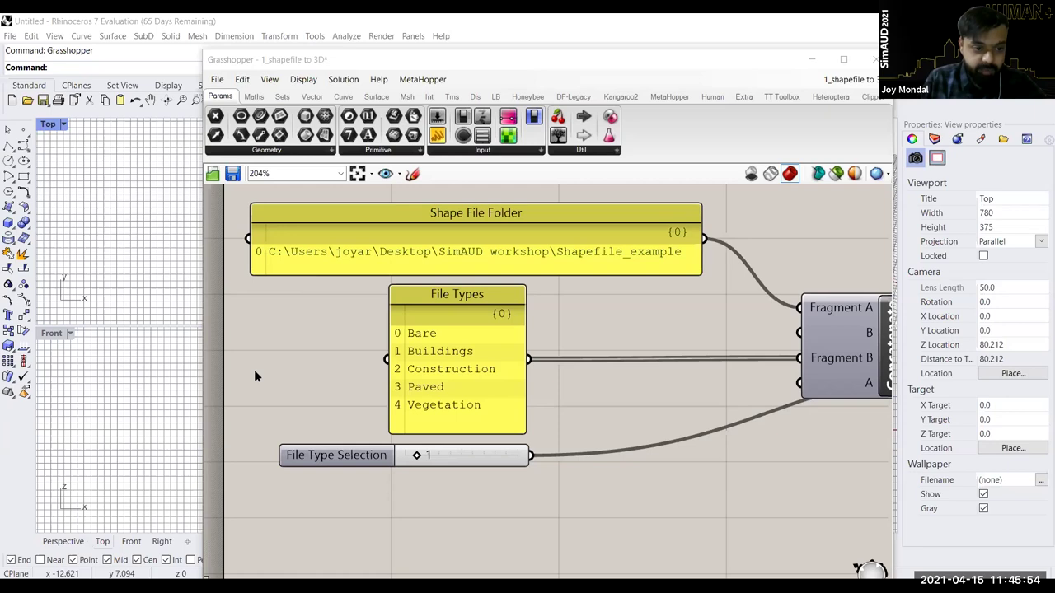
click(517, 416)
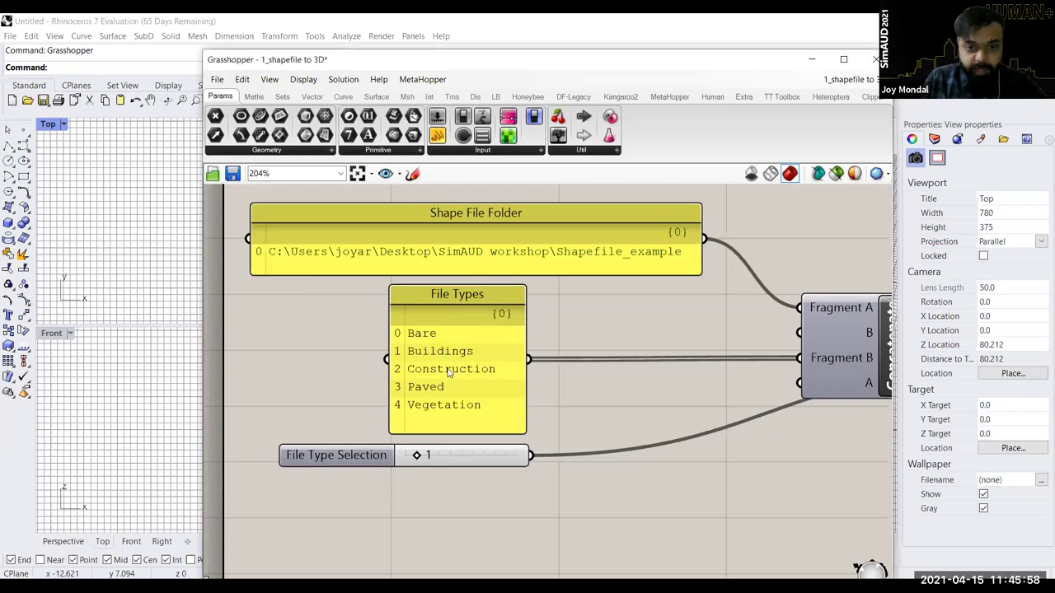
double_click(474, 406)
click(492, 343)
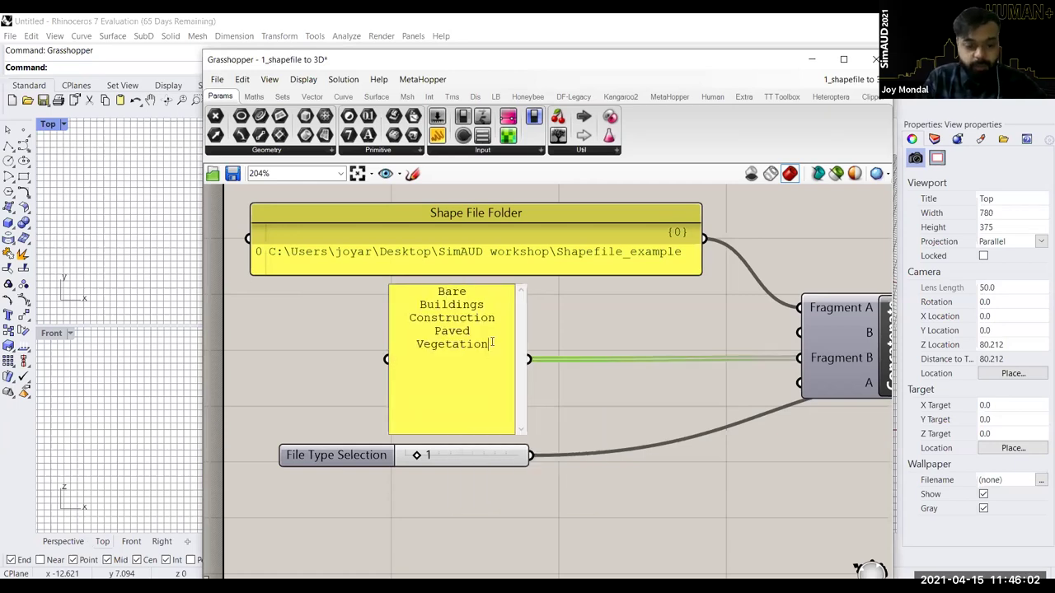
text(Water)
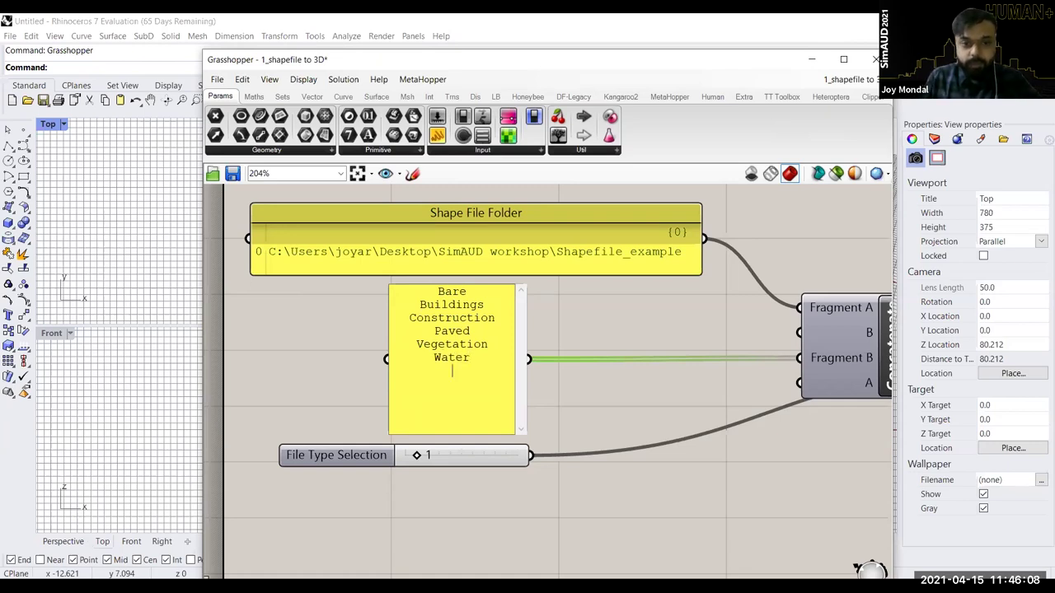
key(BackSpace)
click(562, 387)
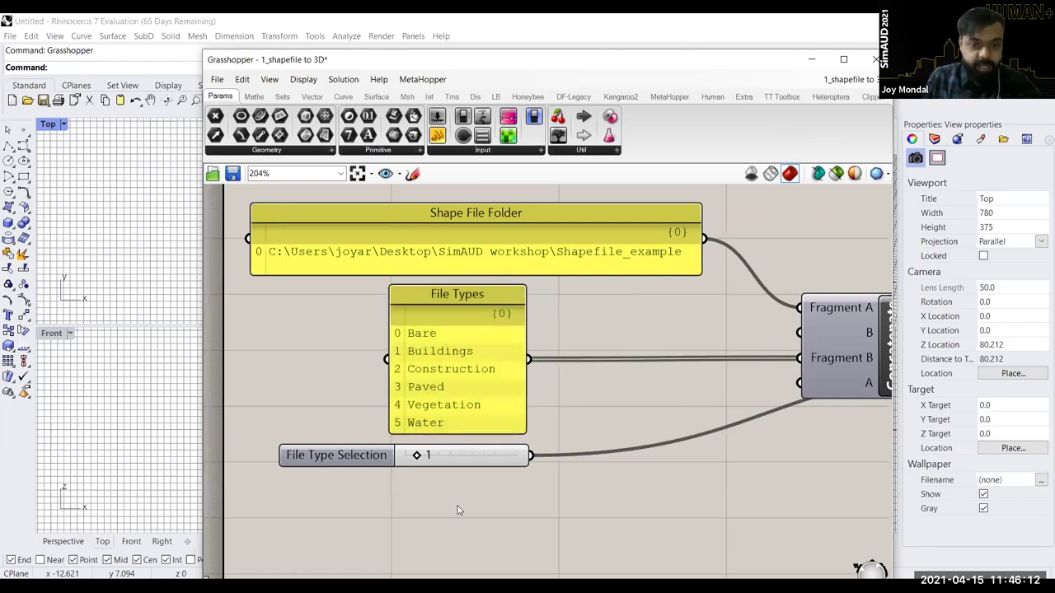
click(160, 62)
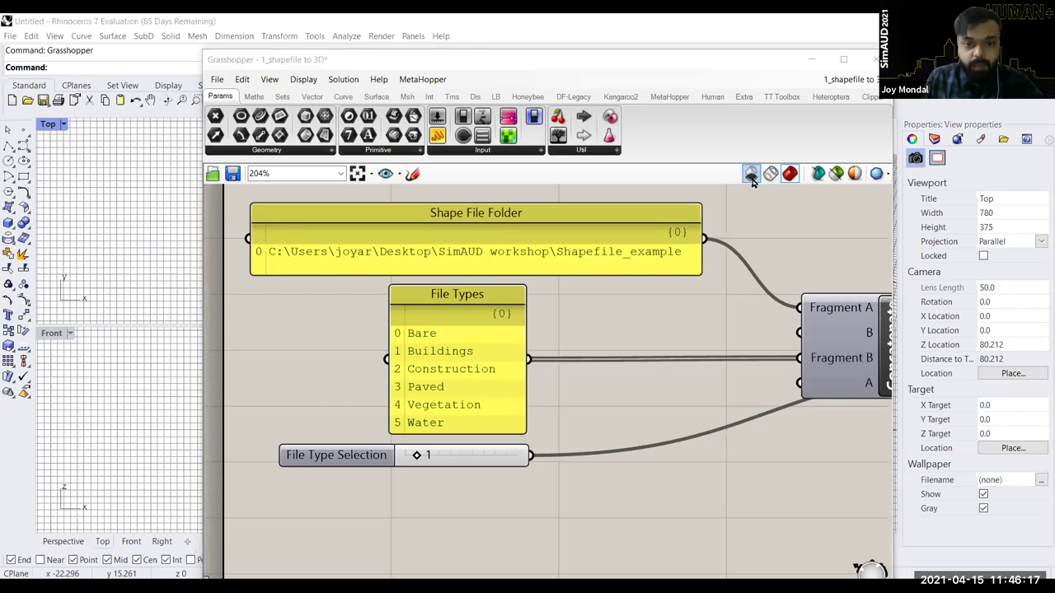
click(233, 65)
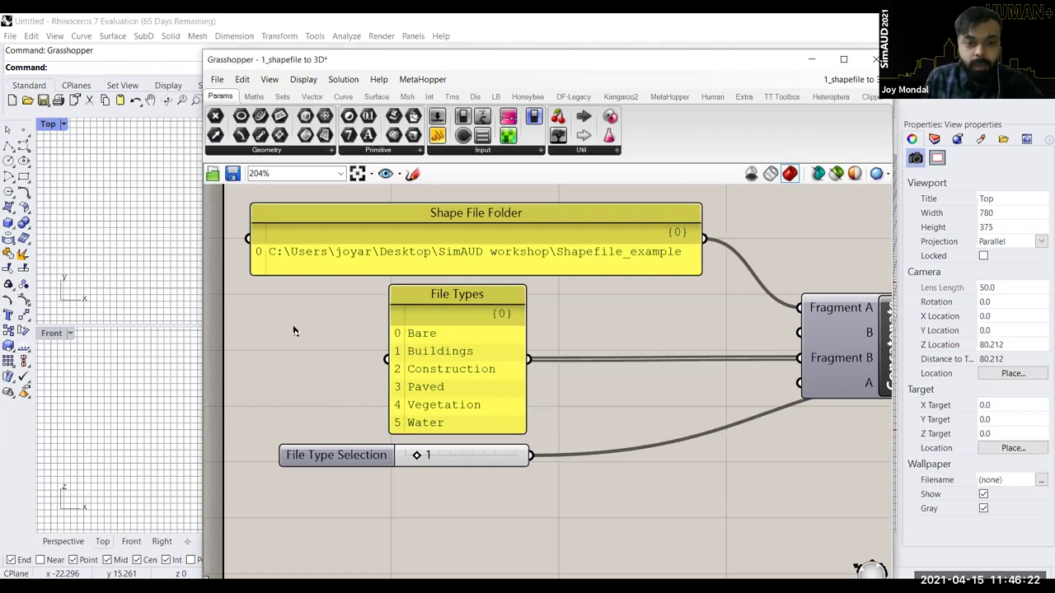
scroll(313, 470, down, 1)
scroll(315, 454, up, 2)
click(336, 458)
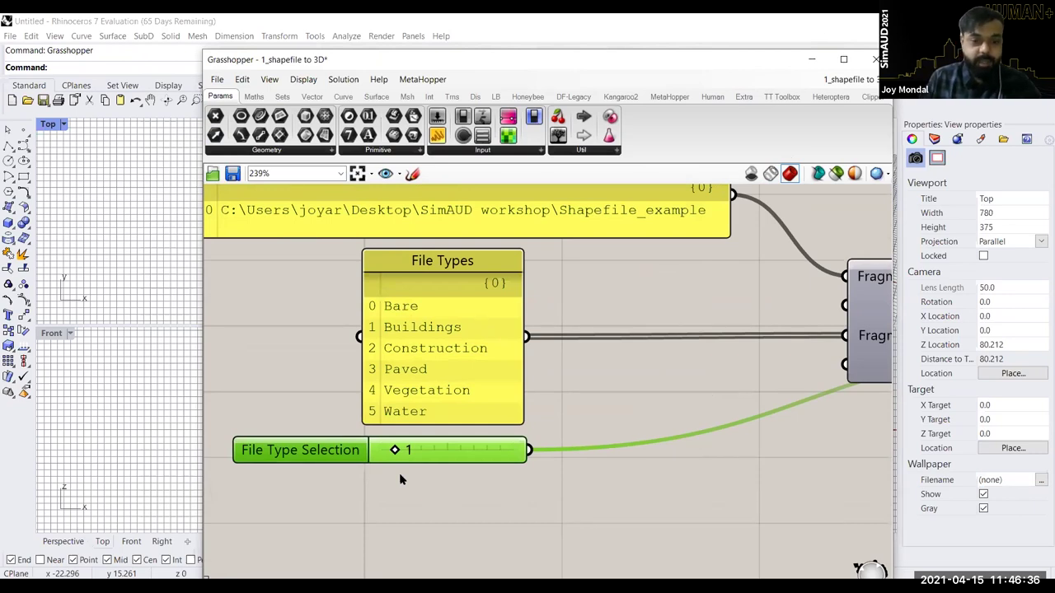
scroll(365, 464, down, 2)
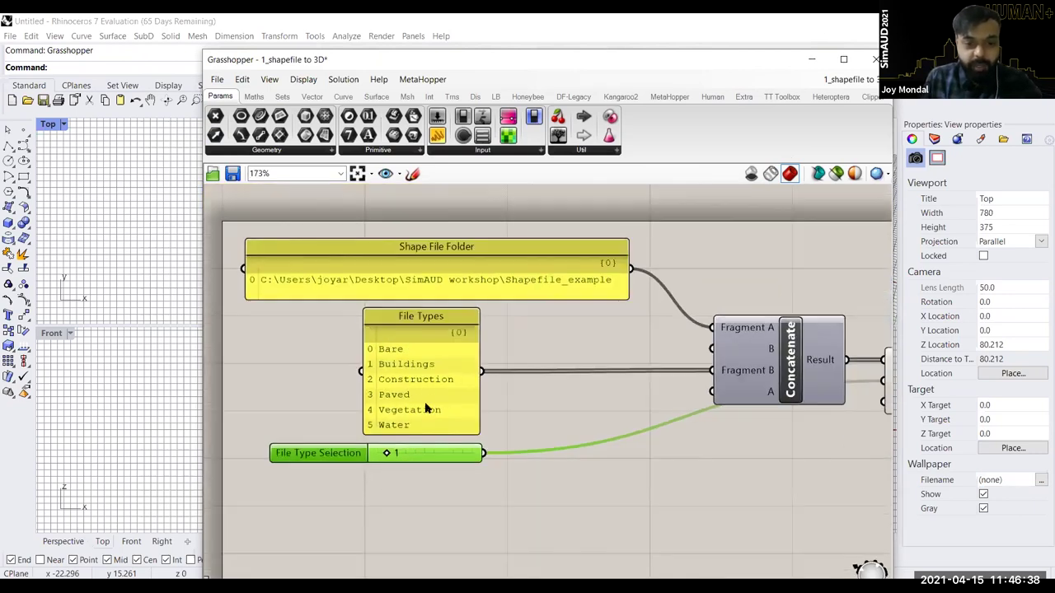
click(563, 494)
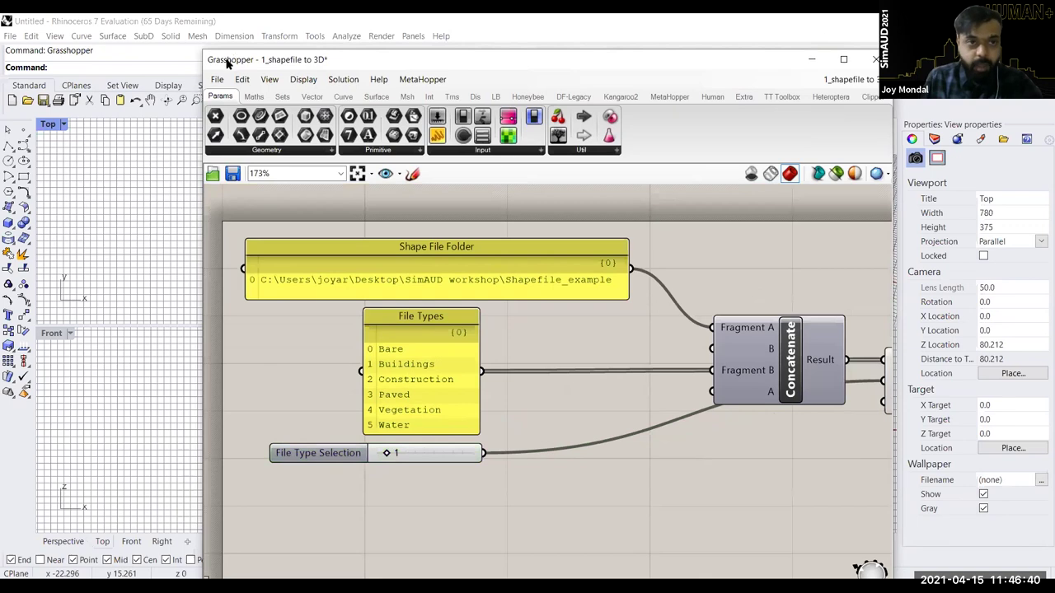
Step: Set the File Type Selection slider to 0 to choose the Bare shapefile
drag(231, 60, 258, 54)
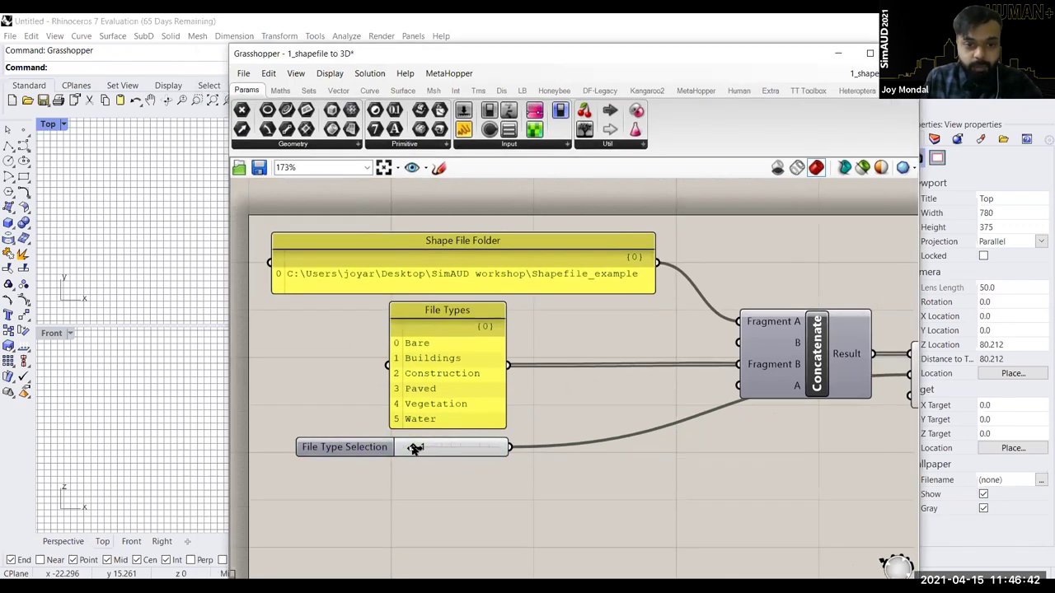
scroll(413, 450, up, 1)
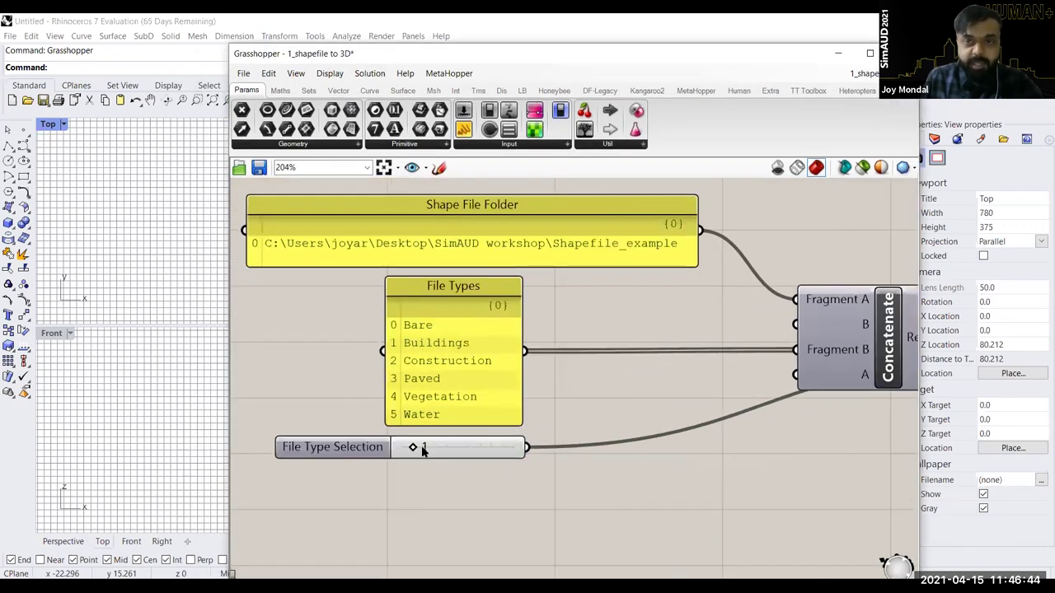
scroll(409, 413, up, 1)
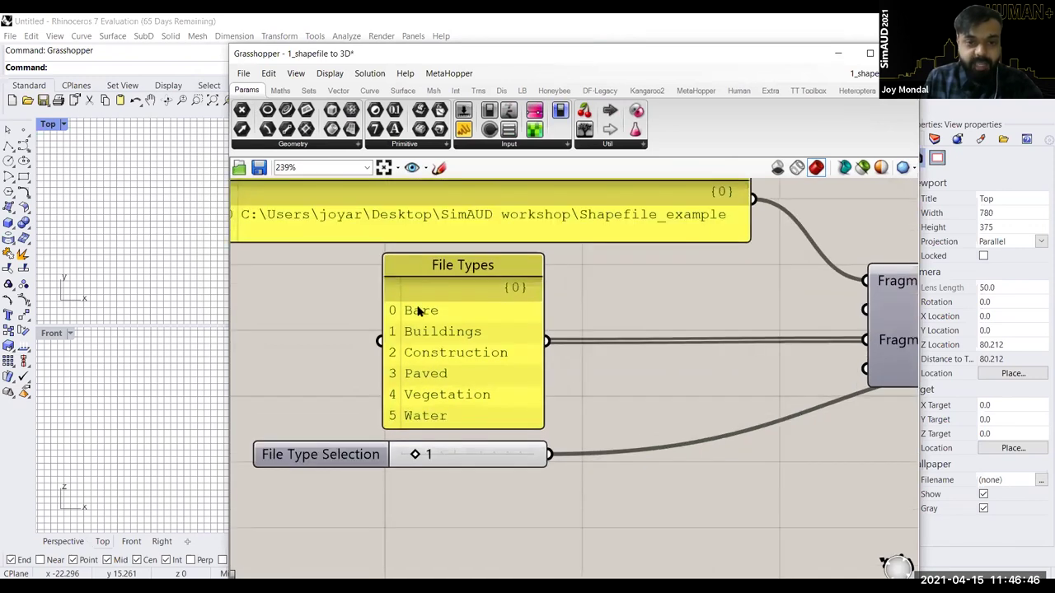
scroll(427, 307, up, 1)
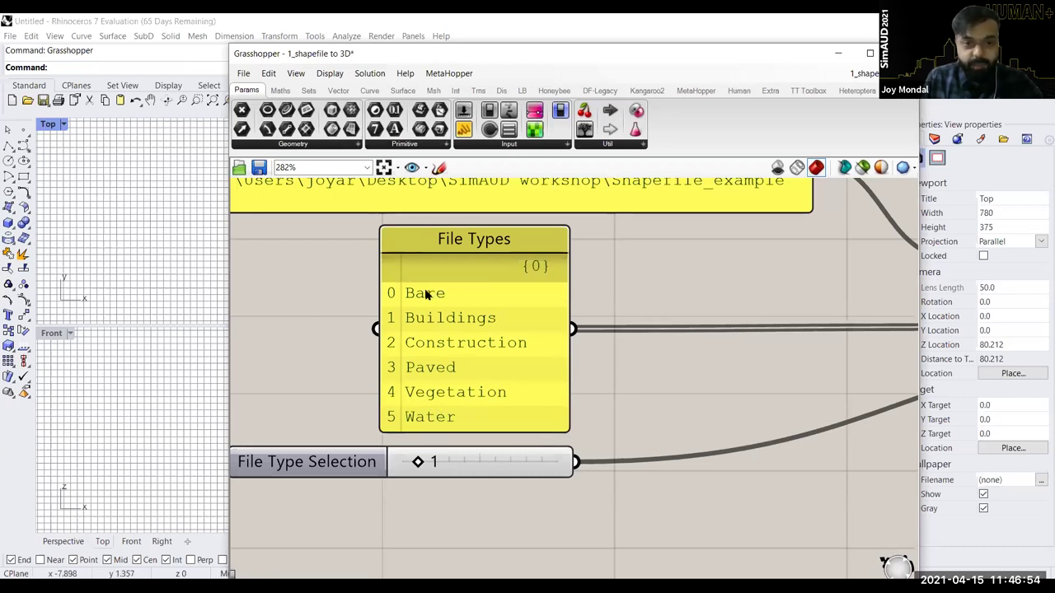
double_click(467, 471)
text(0)
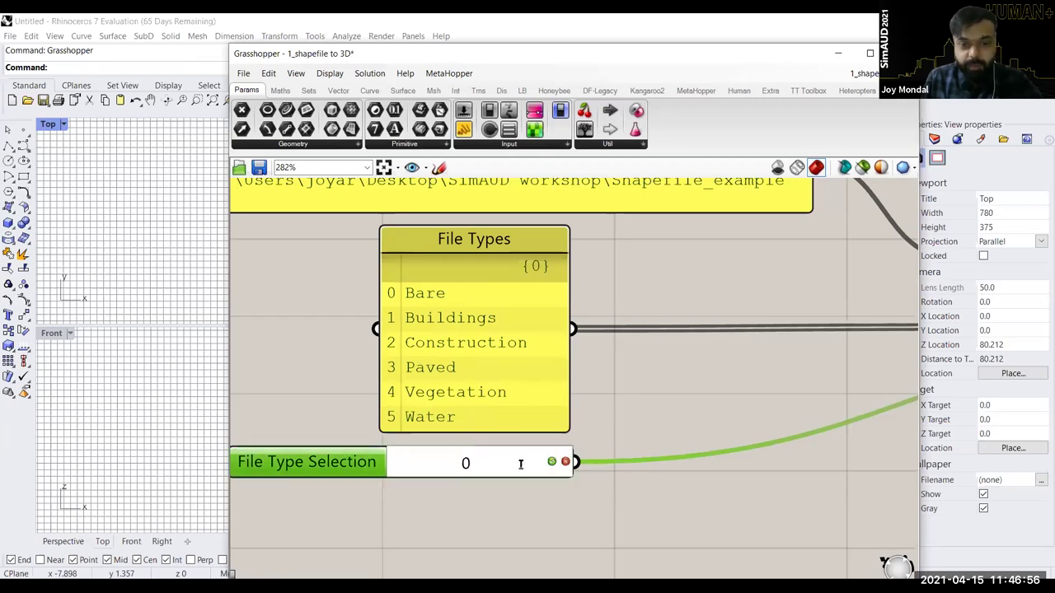
click(552, 461)
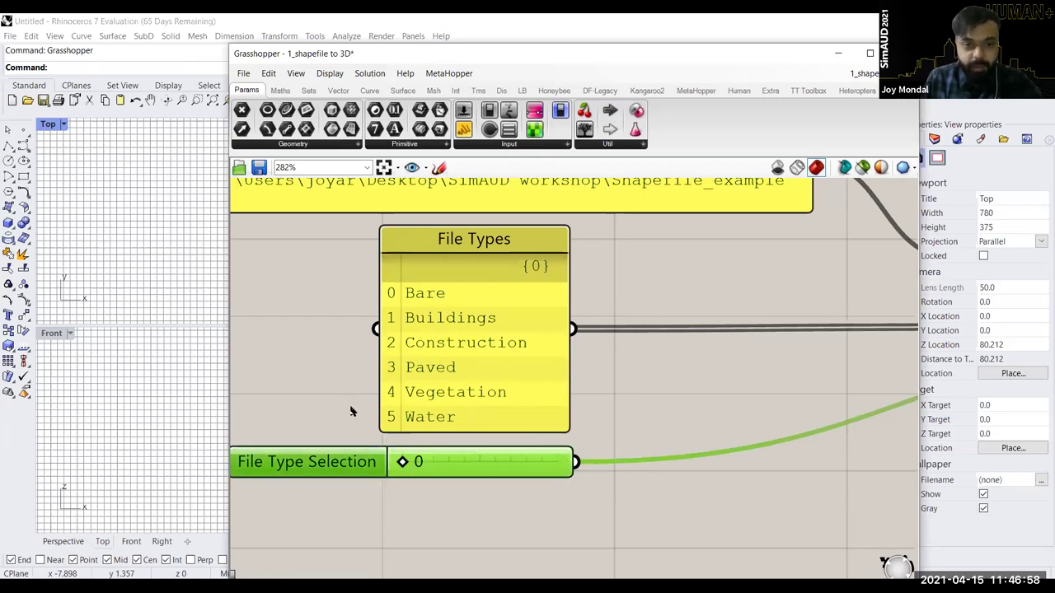
Step: Examine the definition downstream of the file inputs, from Shapefile Import to the For Others Surface and For Buildings Cap Holes outputs
scroll(350, 410, down, 4)
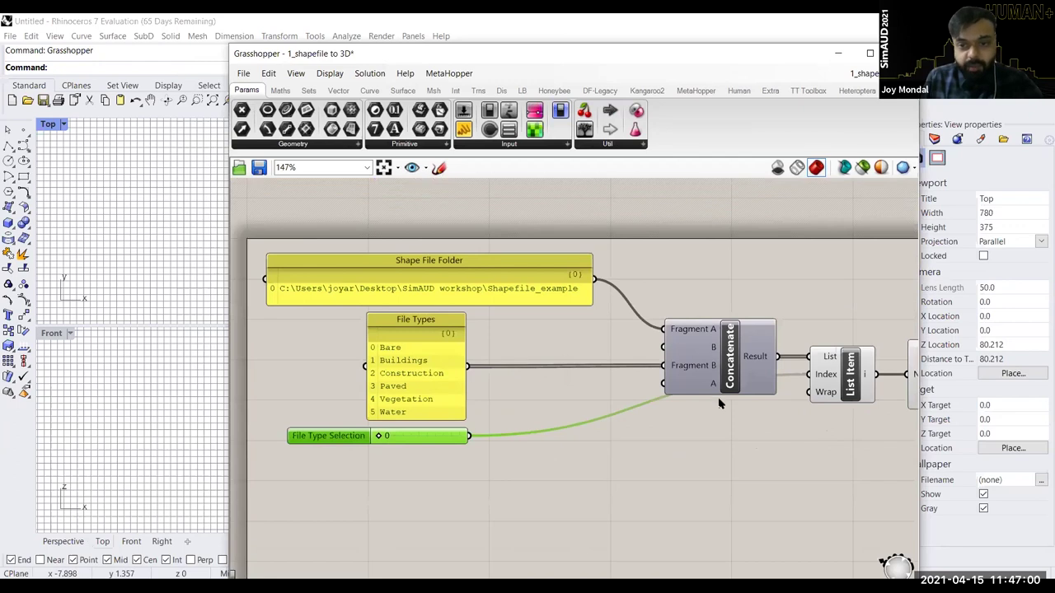
scroll(719, 400, down, 3)
right_drag(718, 400, 363, 390)
right_drag(659, 424, 486, 406)
right_drag(583, 404, 378, 380)
right_drag(478, 436, 635, 421)
right_drag(465, 329, 331, 324)
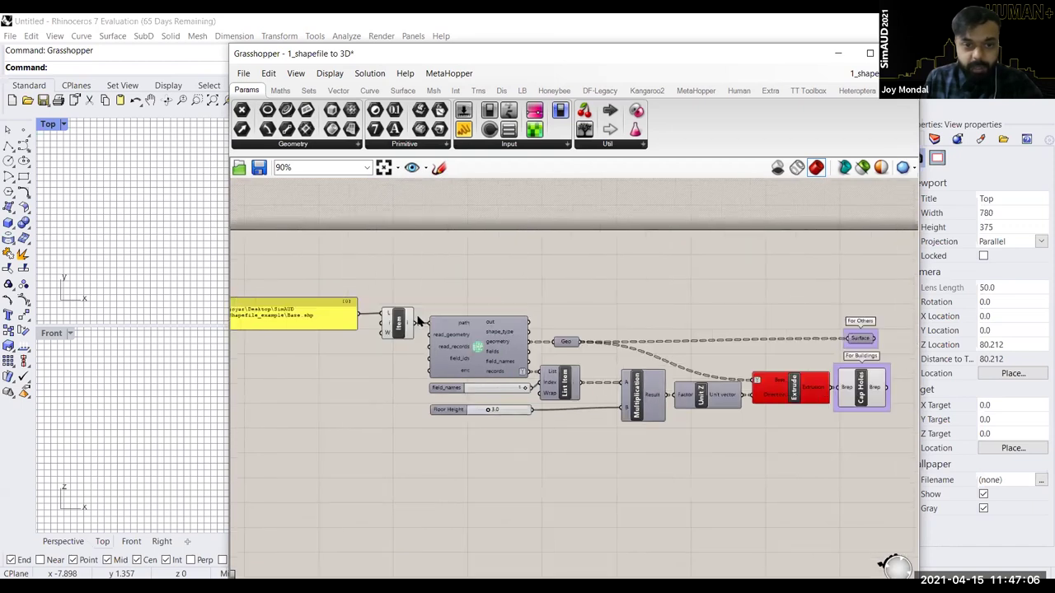
scroll(419, 322, up, 3)
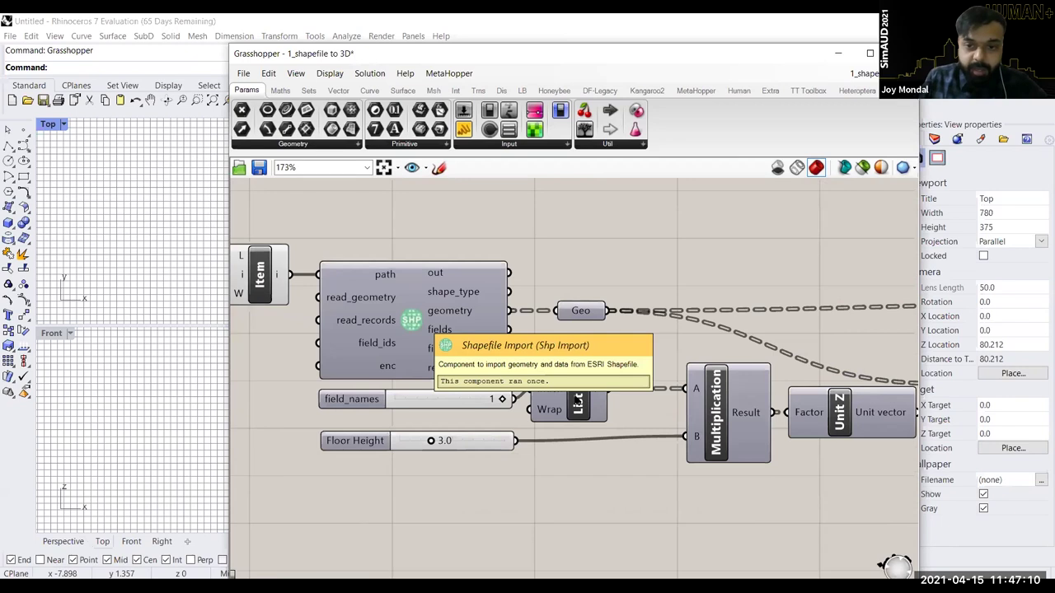
right_drag(510, 419, 426, 401)
right_drag(699, 384, 543, 366)
scroll(544, 366, down, 3)
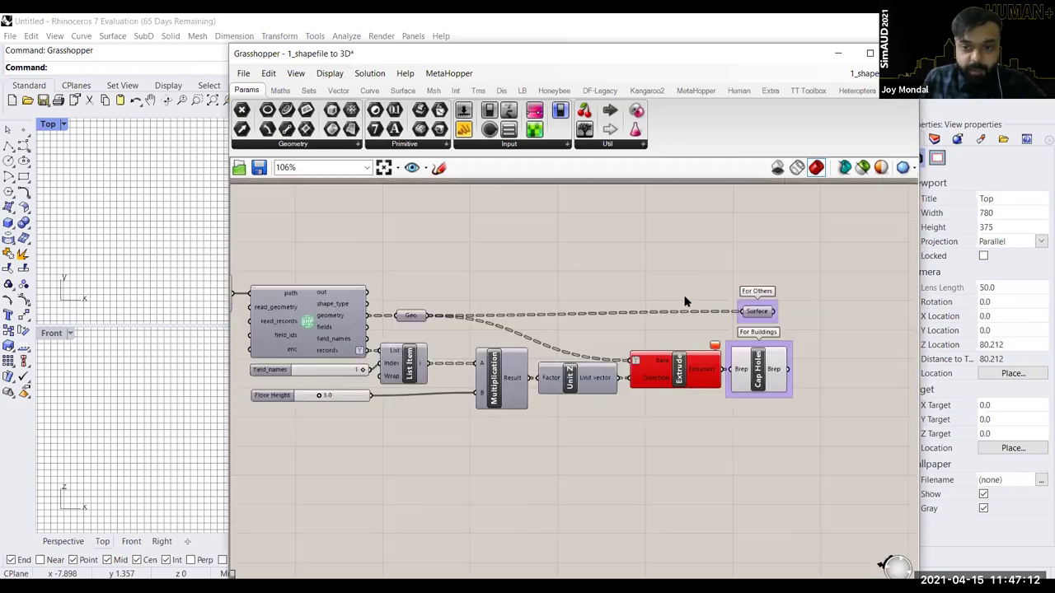
right_drag(763, 391, 687, 395)
scroll(690, 363, up, 3)
drag(672, 290, 676, 284)
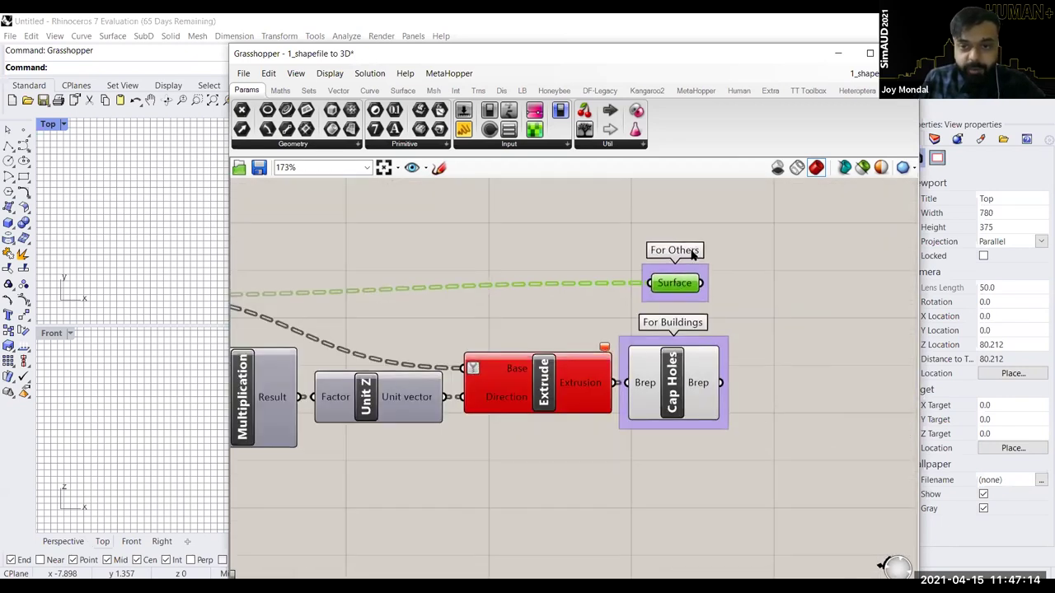
click(760, 346)
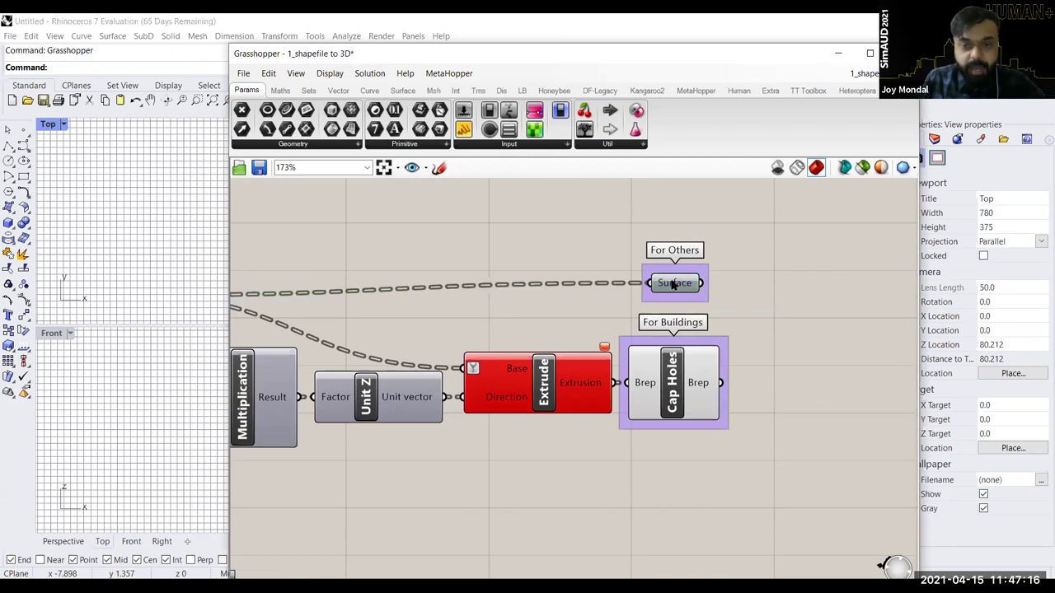
click(665, 368)
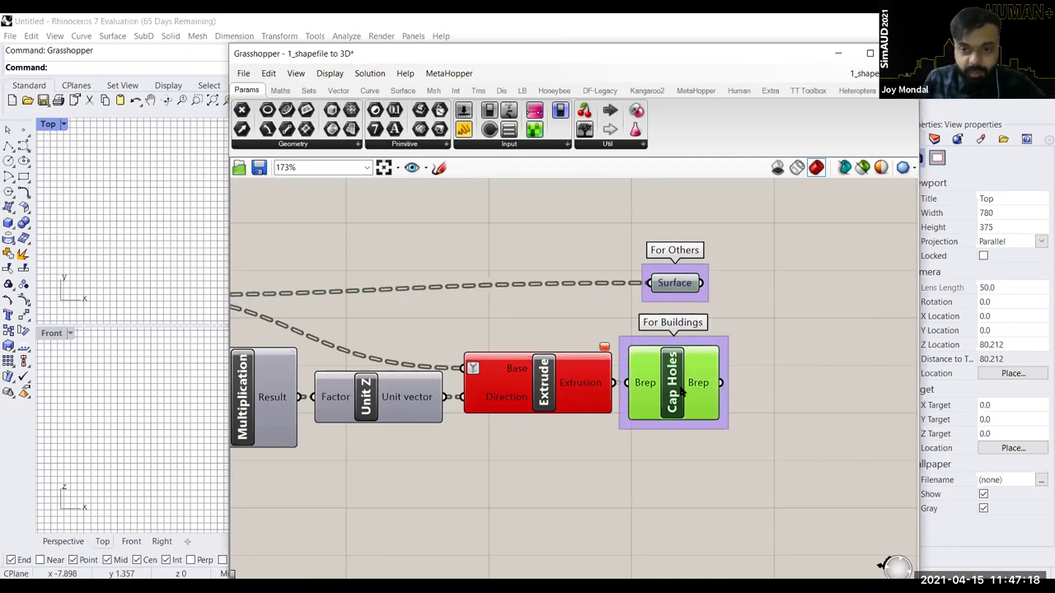
click(741, 375)
Step: Go back to the start of the definition and review the File Types panel and its selection slider
mouse_move(319, 266)
right_down()
mouse_move(568, 295)
mouse_move(511, 302)
mouse_move(519, 331)
mouse_move(709, 326)
right_up()
mouse_move(348, 364)
right_down()
mouse_move(520, 365)
mouse_move(732, 386)
right_up()
right_drag(374, 377, 576, 412)
right_drag(383, 368, 791, 388)
right_drag(269, 328, 490, 321)
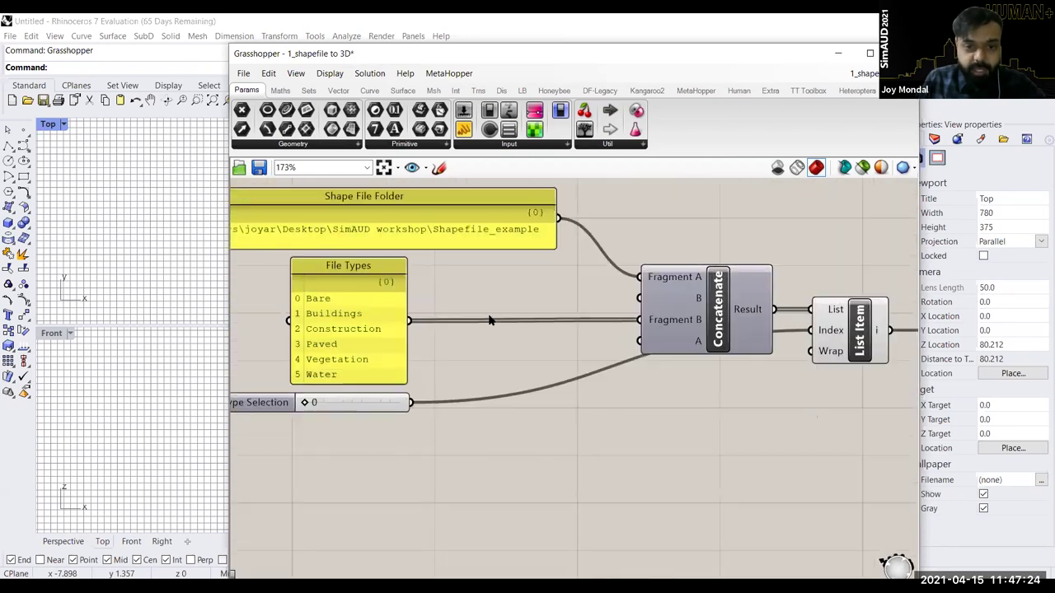
right_drag(356, 378, 440, 376)
right_drag(403, 297, 450, 304)
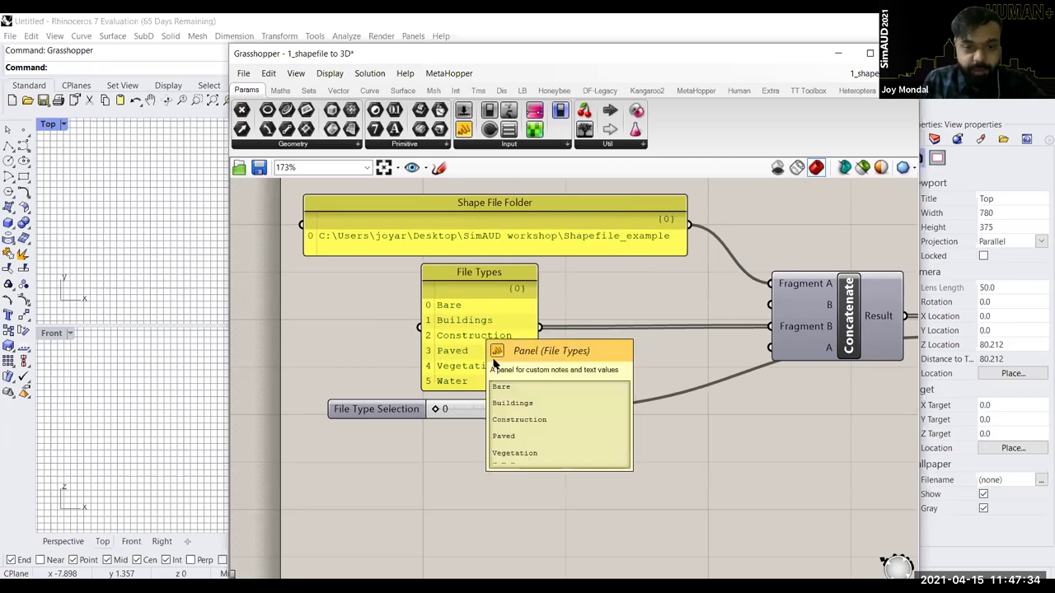
Step: Inspect the data held by the For Others Surface component at the end of the definition
scroll(366, 366, down, 4)
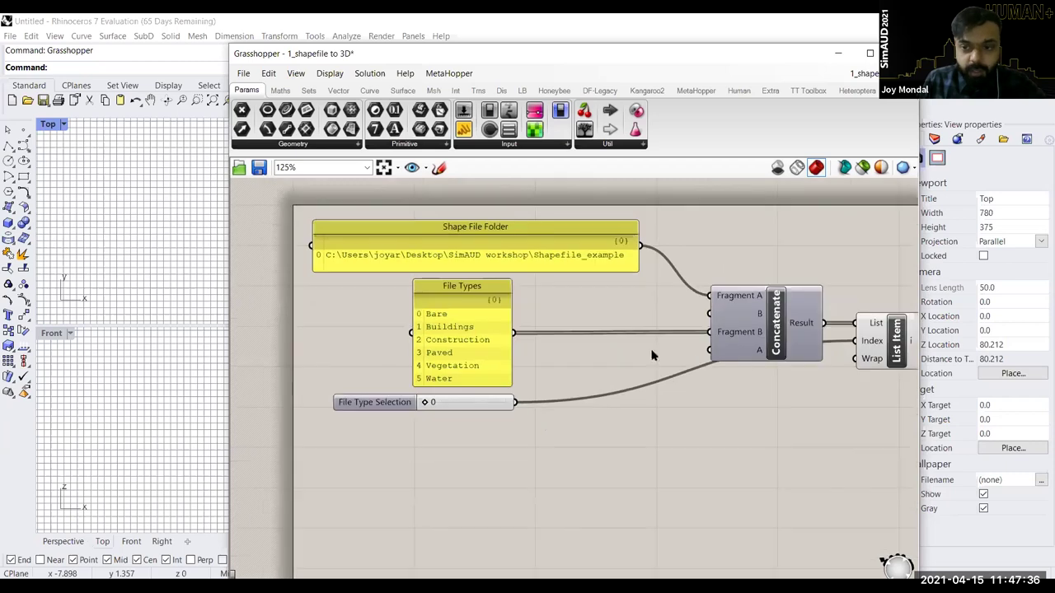
scroll(619, 294, down, 1)
right_drag(906, 297, 590, 284)
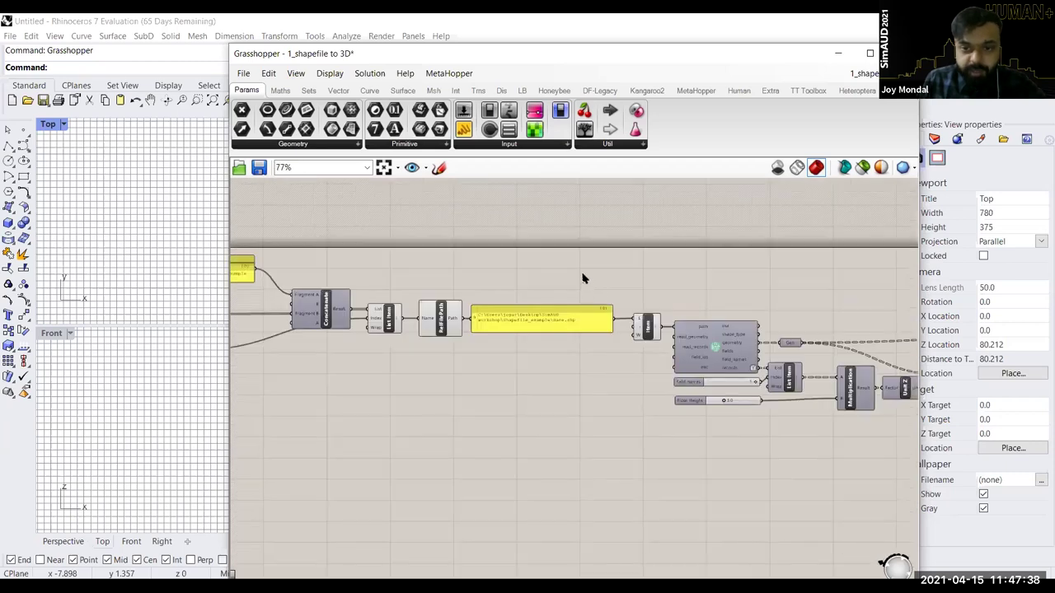
right_drag(865, 284, 576, 280)
scroll(579, 282, up, 4)
click(580, 283)
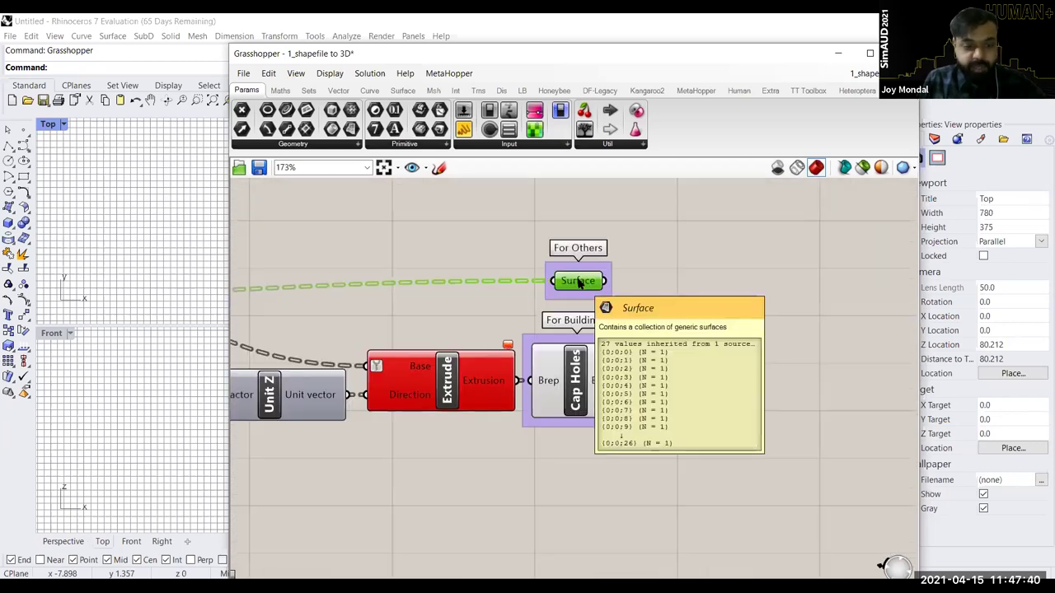
click(683, 291)
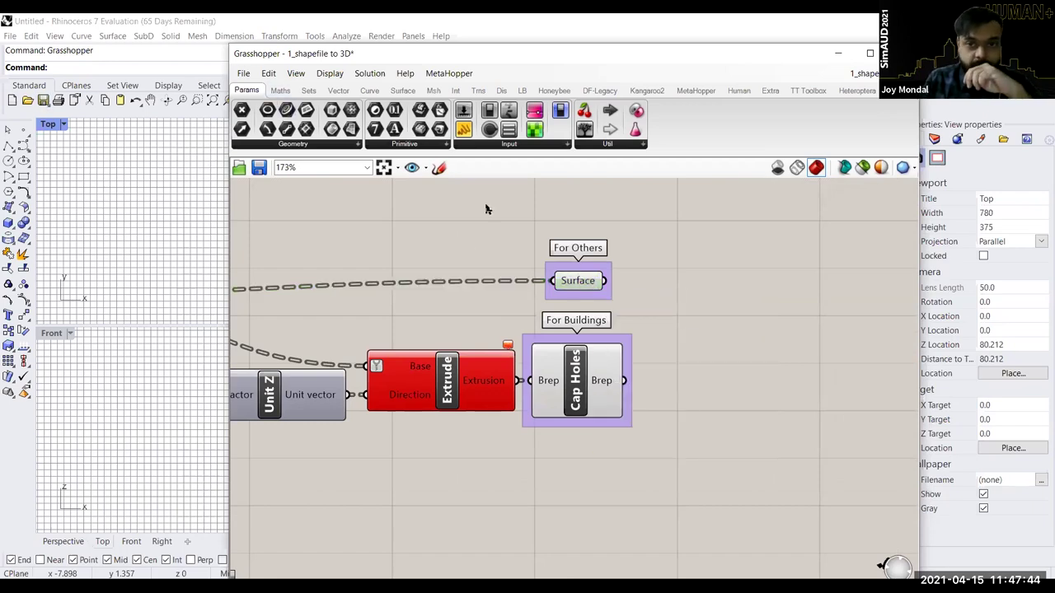
Step: Move the Grasshopper window aside and maximize the Perspective viewport in Rhino
drag(327, 55, 252, 150)
double_click(501, 124)
scroll(216, 285, down, 12)
Step: Create a Rhino layer named Bare and make it the current layer
click(935, 139)
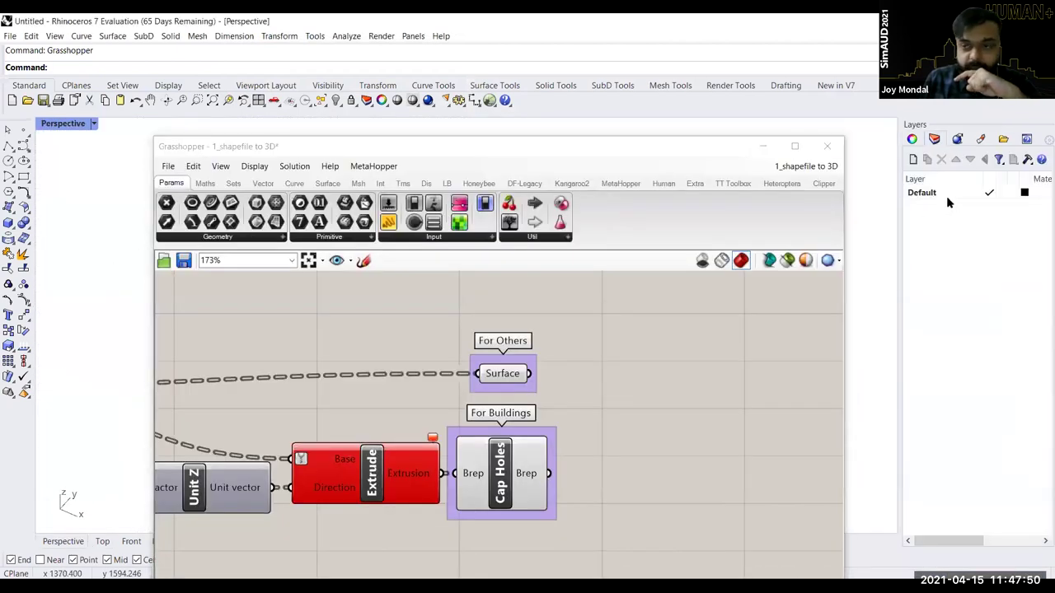
click(912, 159)
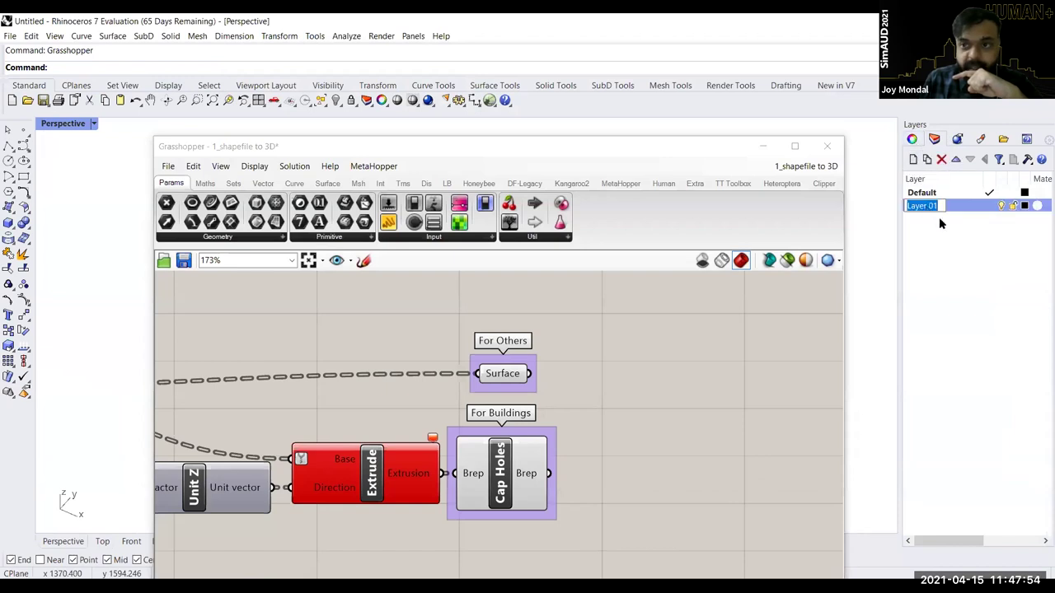
text(Bare)
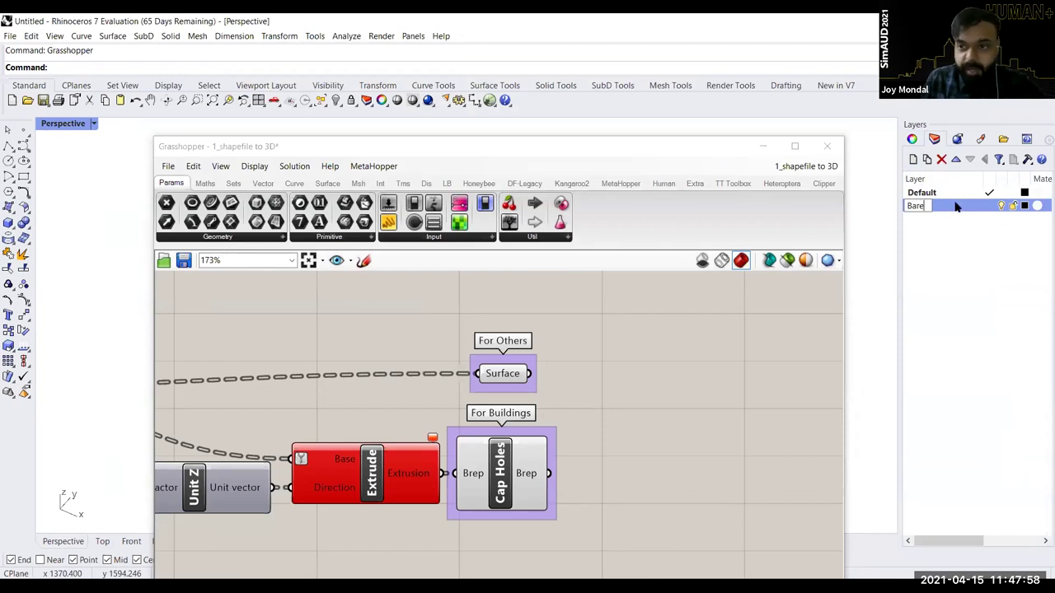
double_click(972, 207)
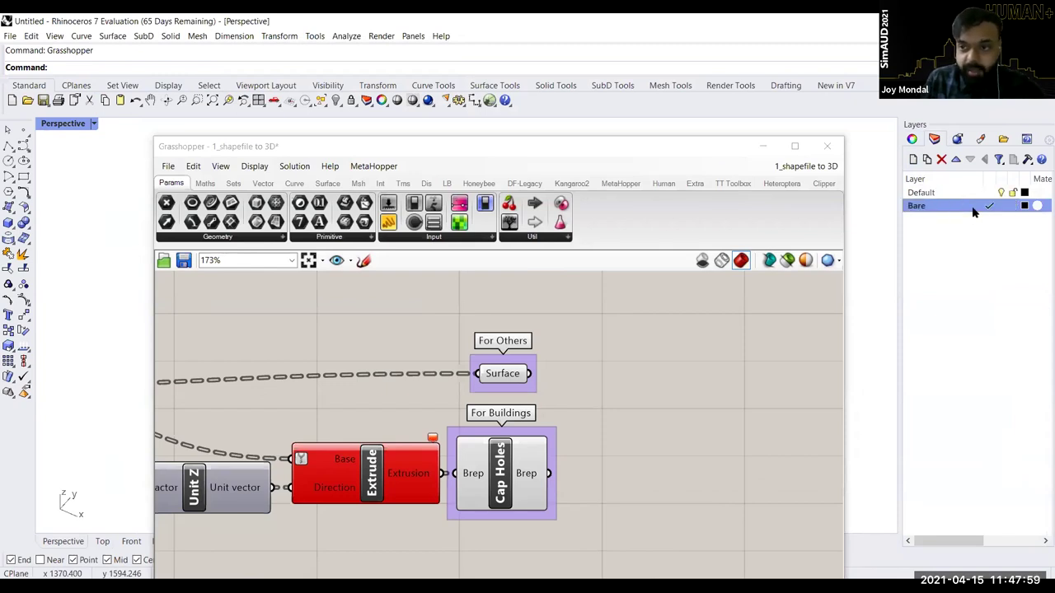
Step: Bake the For Others Surface component with the Bare layer current, keeping the default bake attributes
right_click(505, 375)
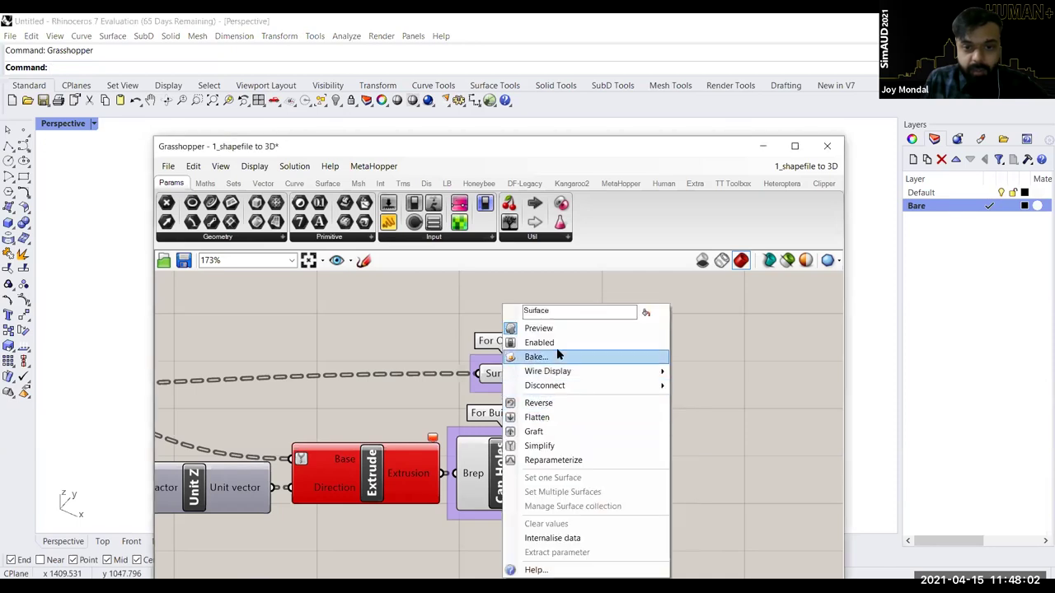
click(557, 356)
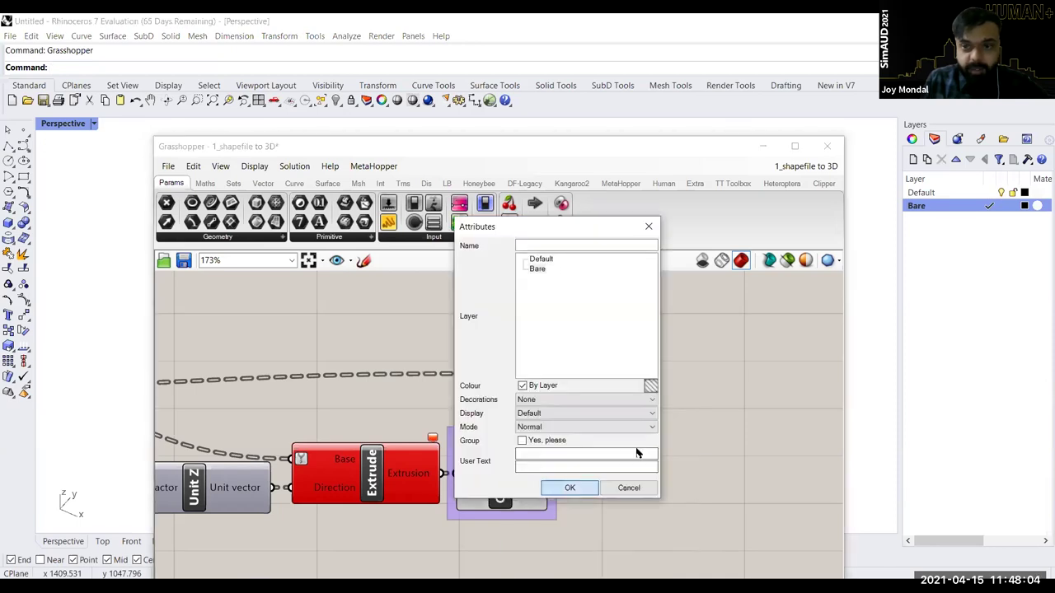
click(569, 489)
Step: Select all the baked surfaces and zoom the Perspective viewport to their extents, with the Grasshopper window moved out of the way
drag(462, 145, 874, 225)
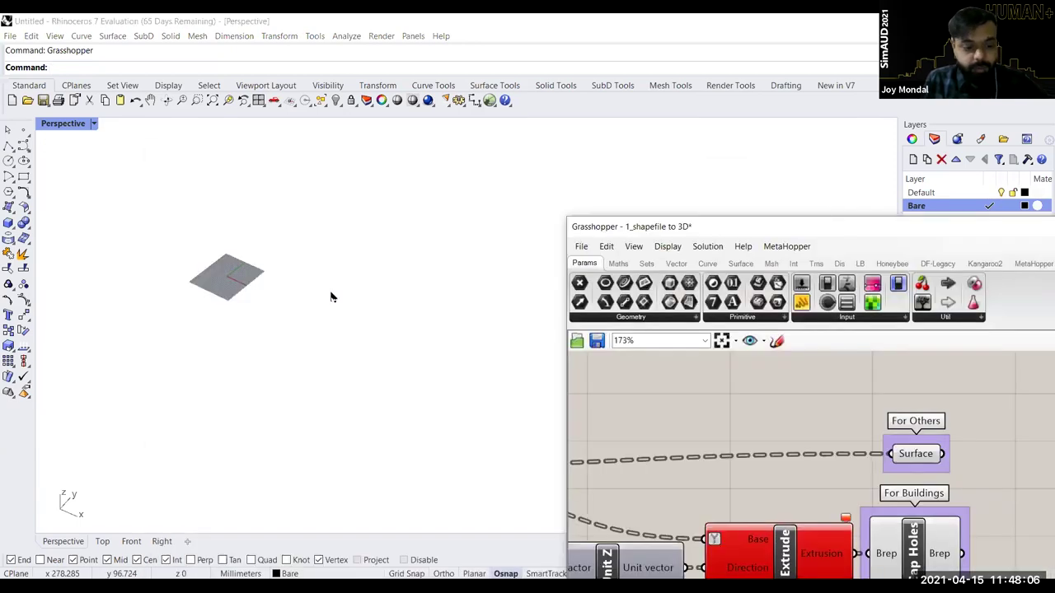
click(332, 296)
key(ctrl+a)
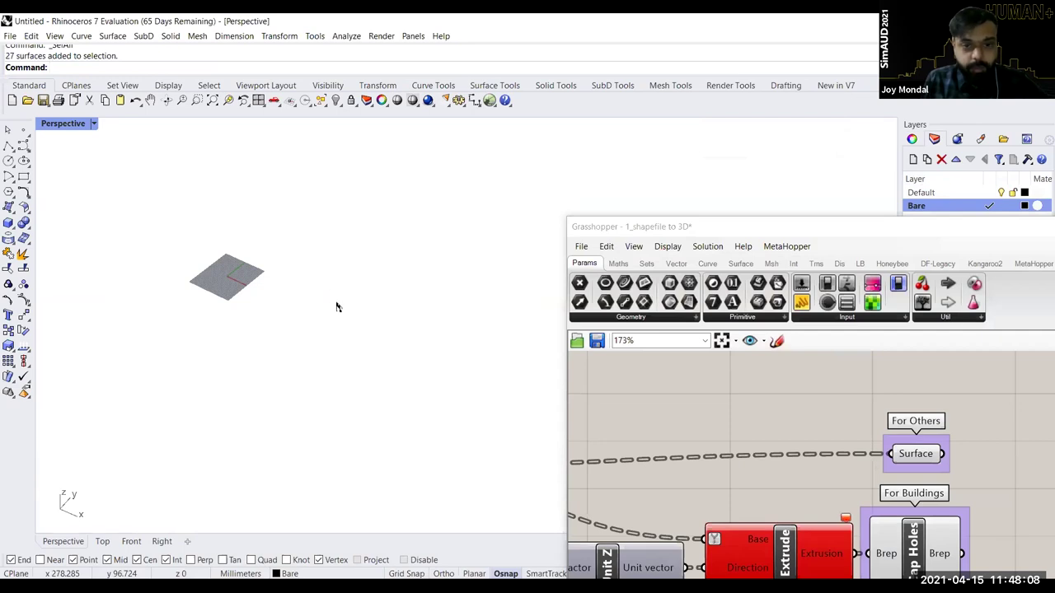
text(z)
key(Return)
text(e)
key(Return)
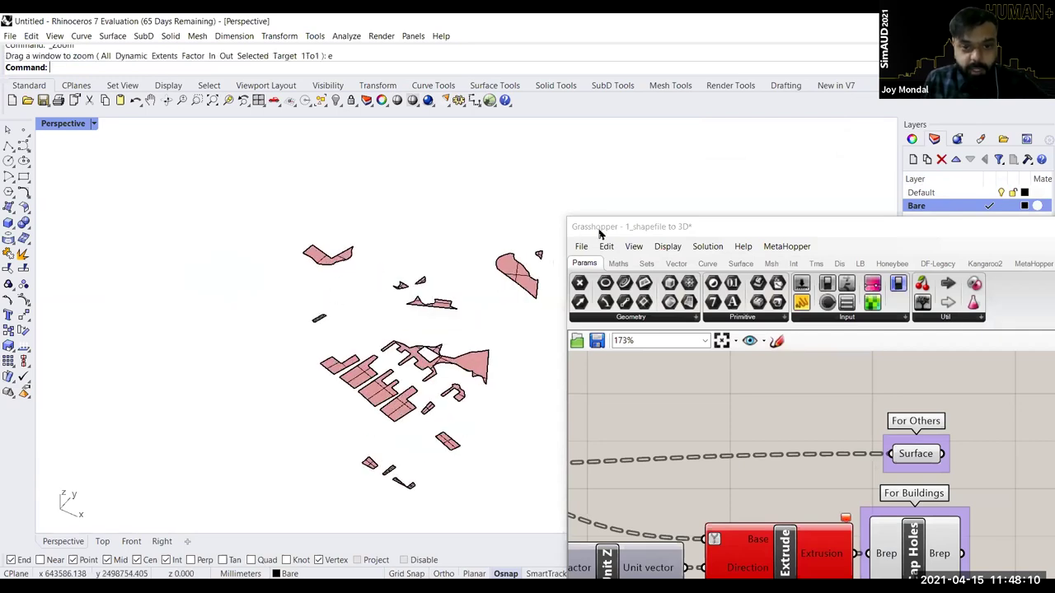
drag(600, 235, 670, 236)
right_drag(242, 324, 372, 301)
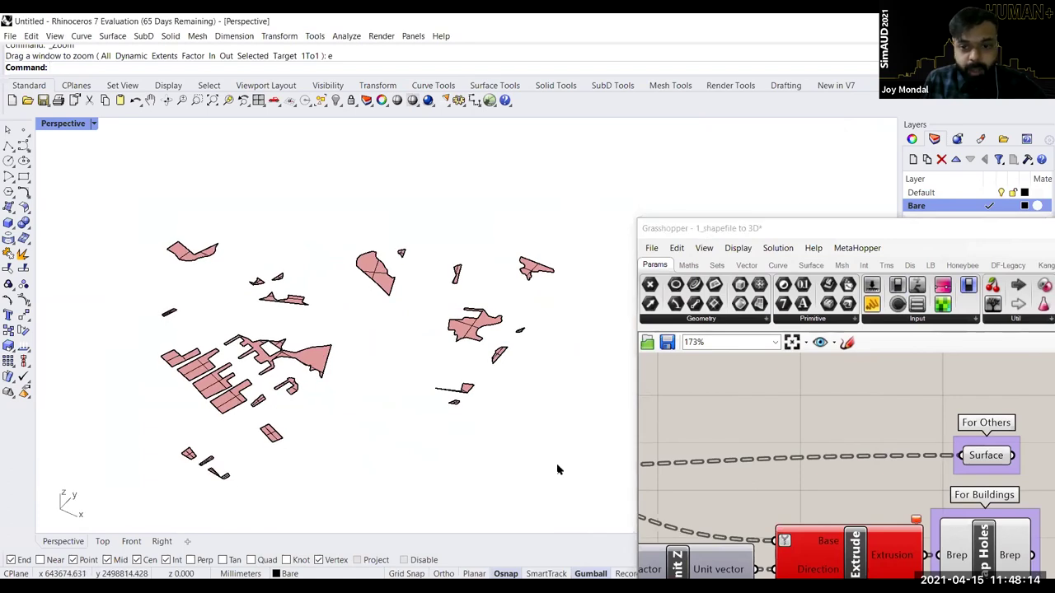
Step: Switch the File Type Selection slider in Grasshopper to 1 so the Buildings shapefile is loaded
drag(824, 228, 548, 138)
scroll(527, 421, down, 8)
scroll(445, 410, up, 5)
right_drag(445, 409, 605, 424)
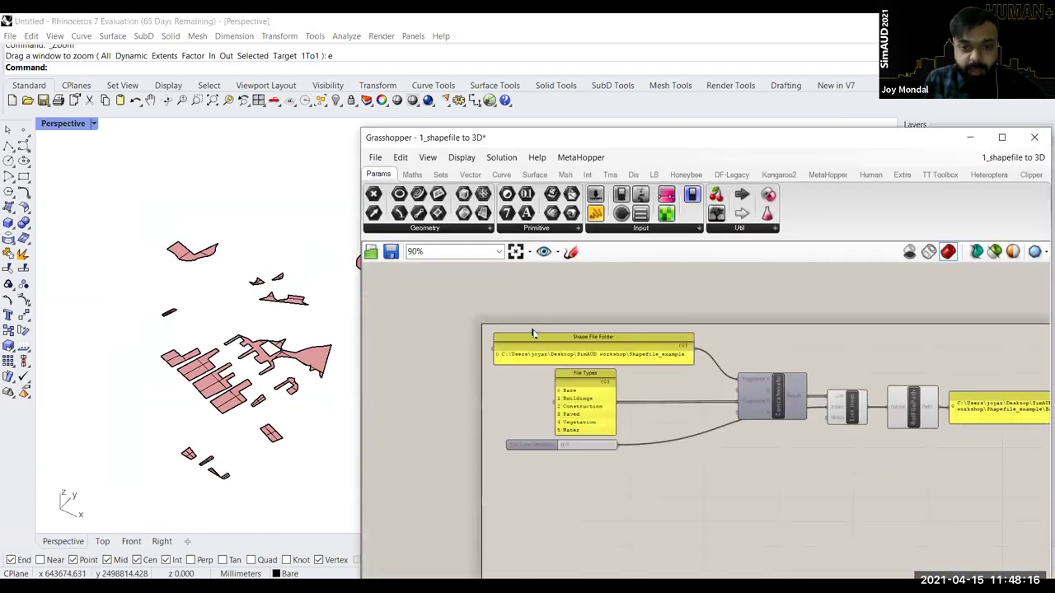
scroll(532, 332, up, 5)
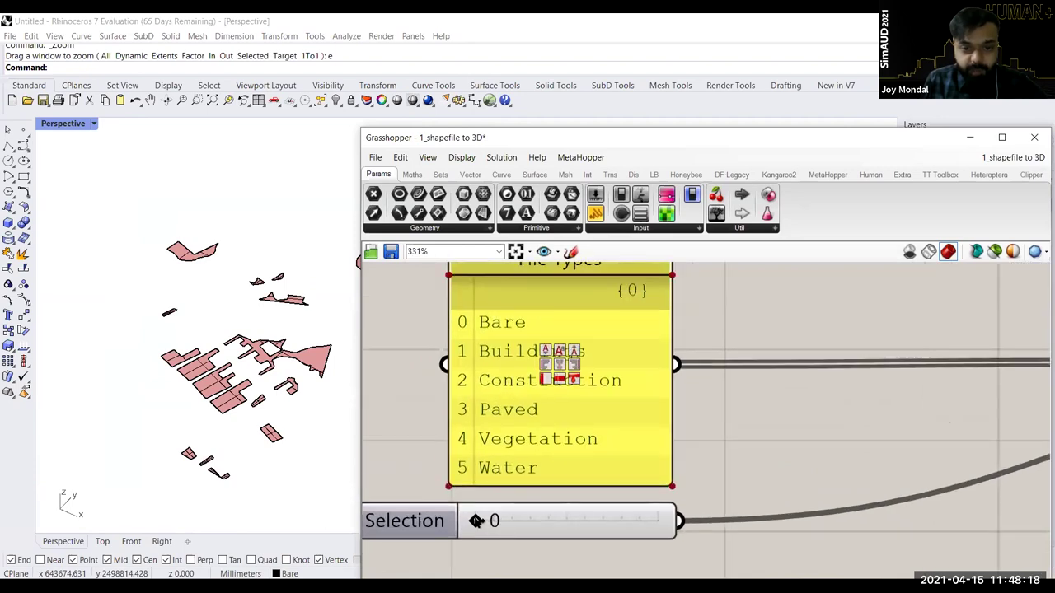
drag(476, 521, 493, 521)
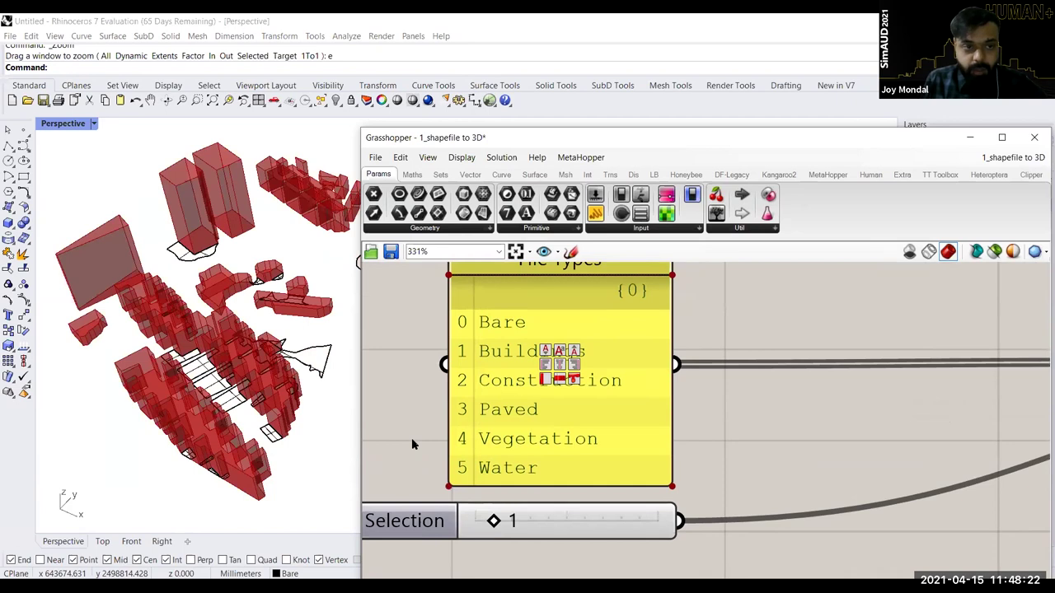
Step: Examine the component chain that extrudes the buildings and the shapefile reader's inputs and geometry output
scroll(544, 396, down, 3)
right_drag(495, 424, 404, 404)
right_drag(874, 482, 584, 434)
scroll(587, 434, down, 4)
right_drag(678, 437, 499, 416)
right_drag(916, 449, 636, 436)
scroll(595, 379, up, 1)
right_drag(732, 459, 566, 439)
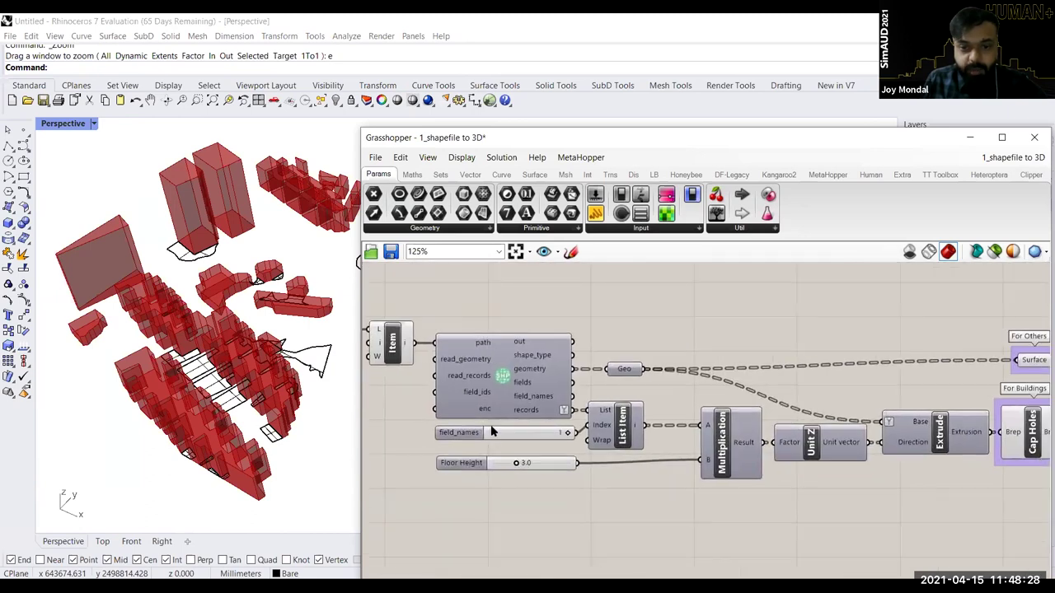
scroll(430, 407, up, 3)
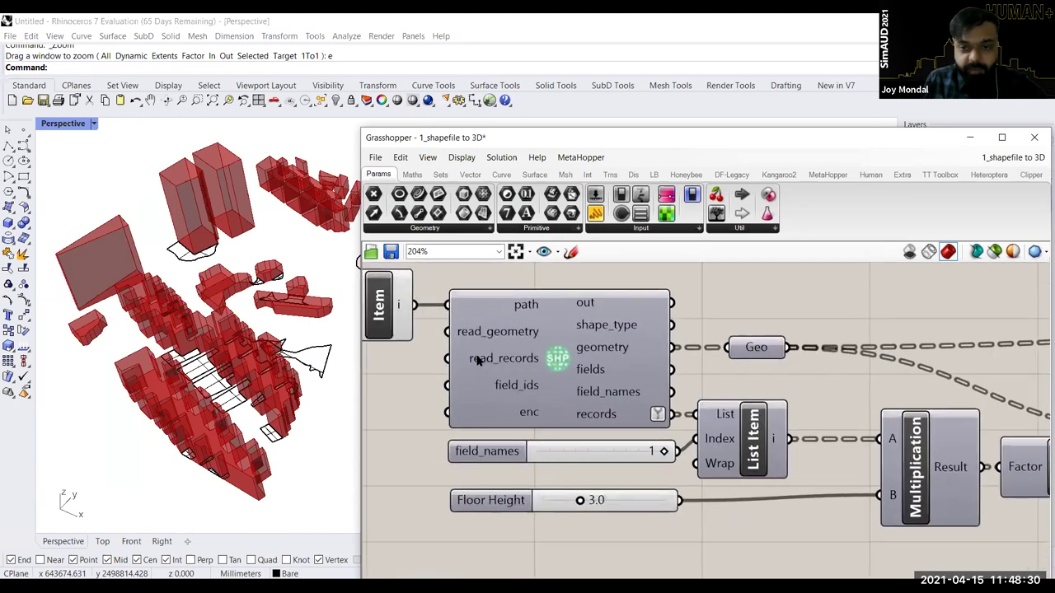
right_drag(478, 361, 524, 363)
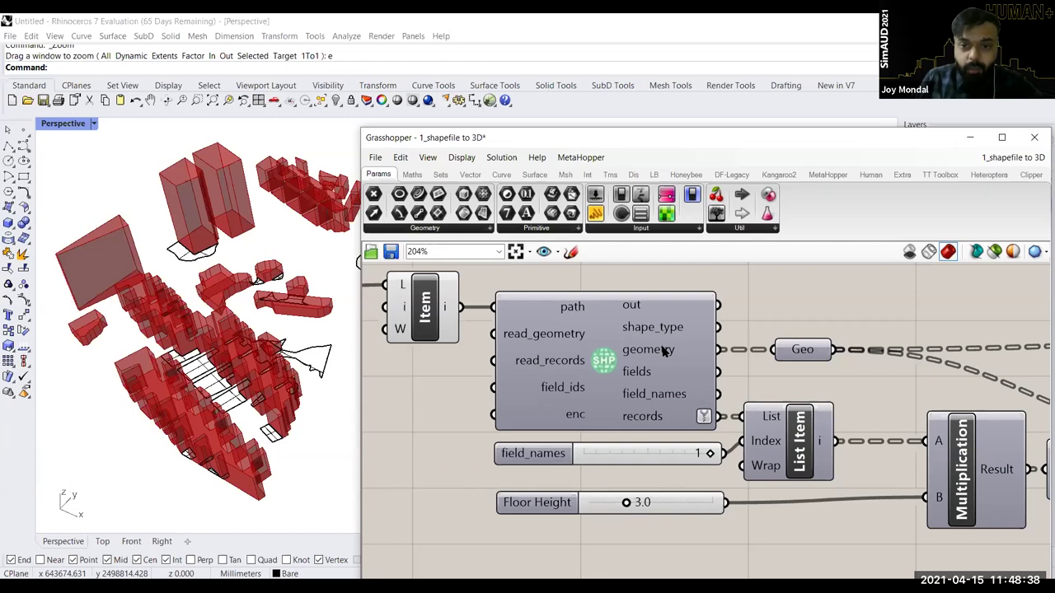
mouse_move(663, 351)
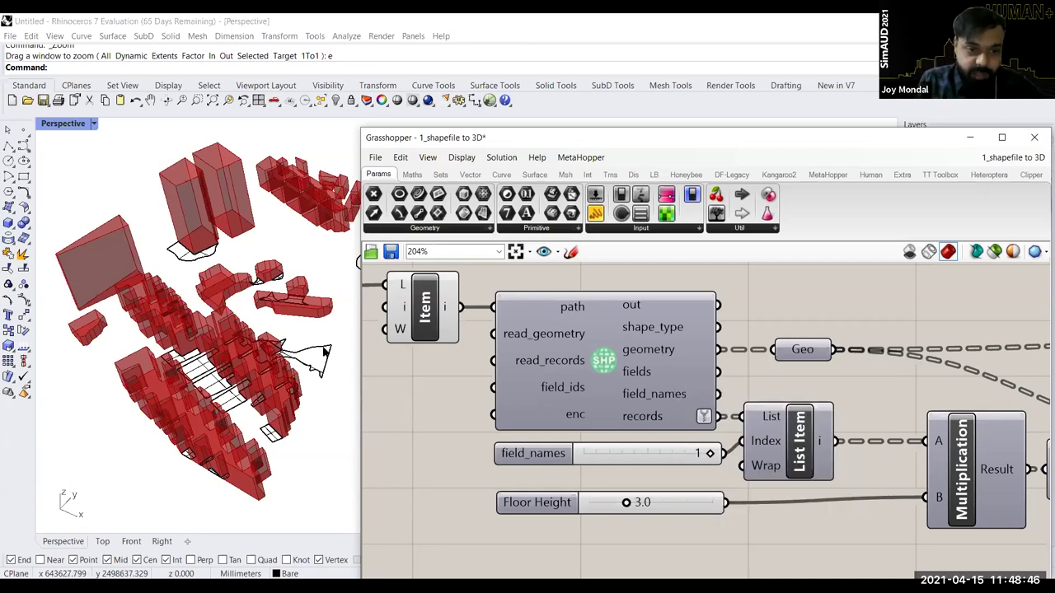
Step: Inspect the extruded building preview, the reader's field_names output, and the List Item and Multiplication components that set the building heights
scroll(326, 352, up, 3)
scroll(276, 405, up, 4)
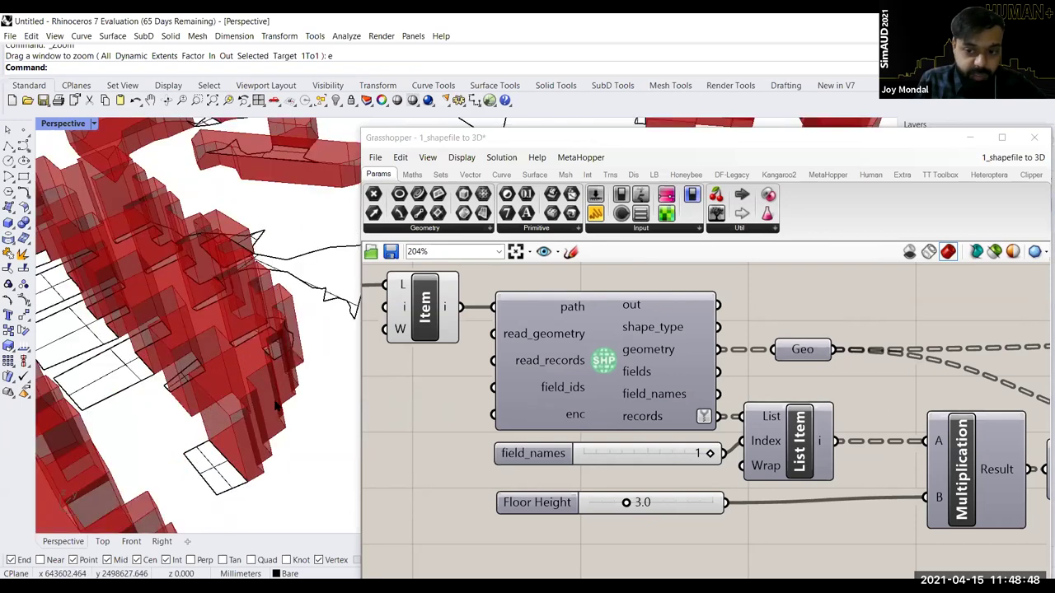
scroll(276, 406, down, 4)
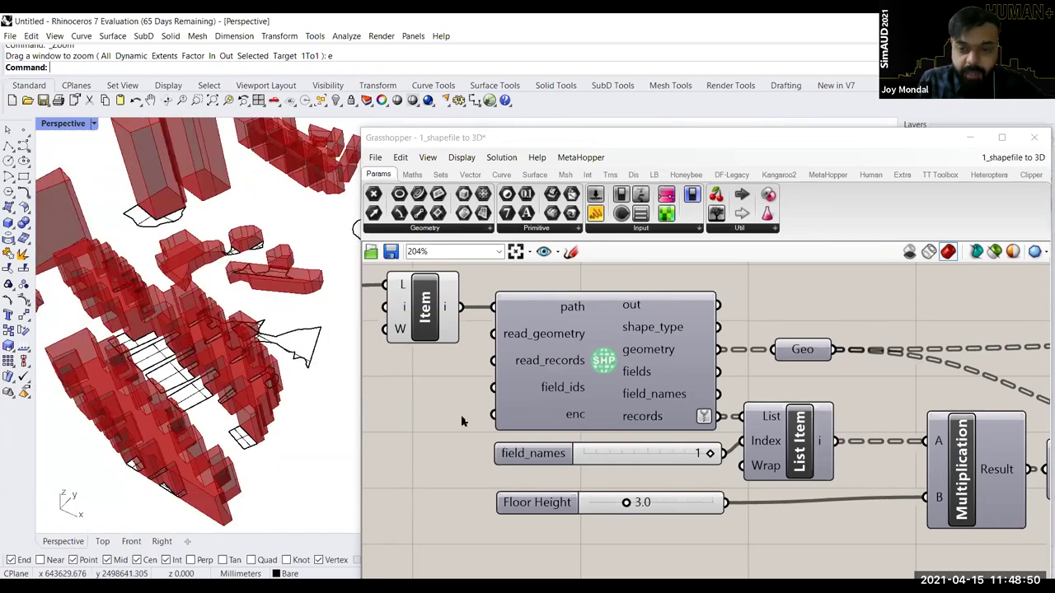
right_drag(461, 421, 439, 366)
mouse_move(645, 366)
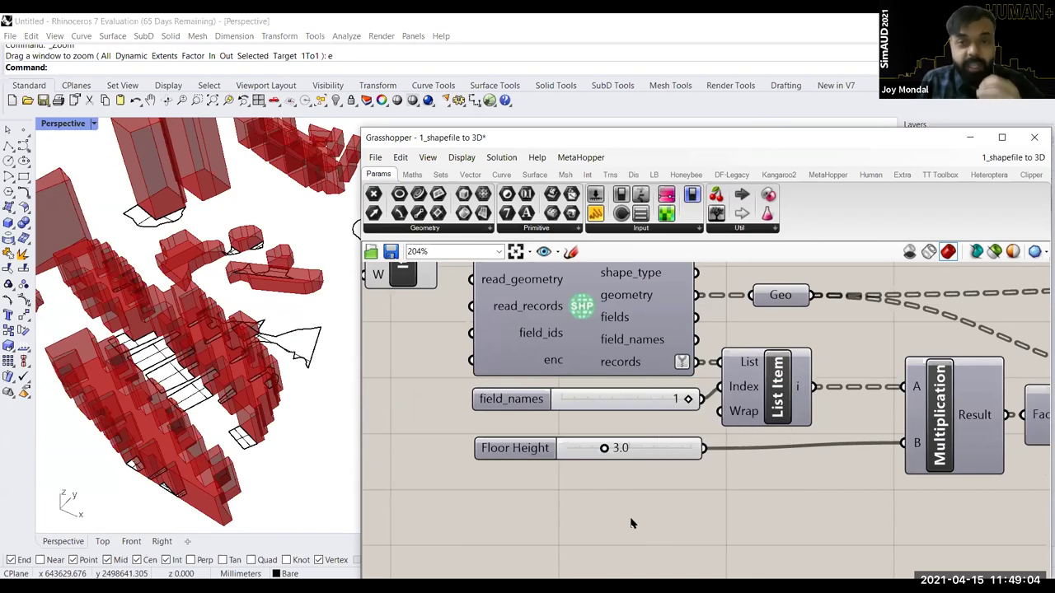
mouse_move(637, 343)
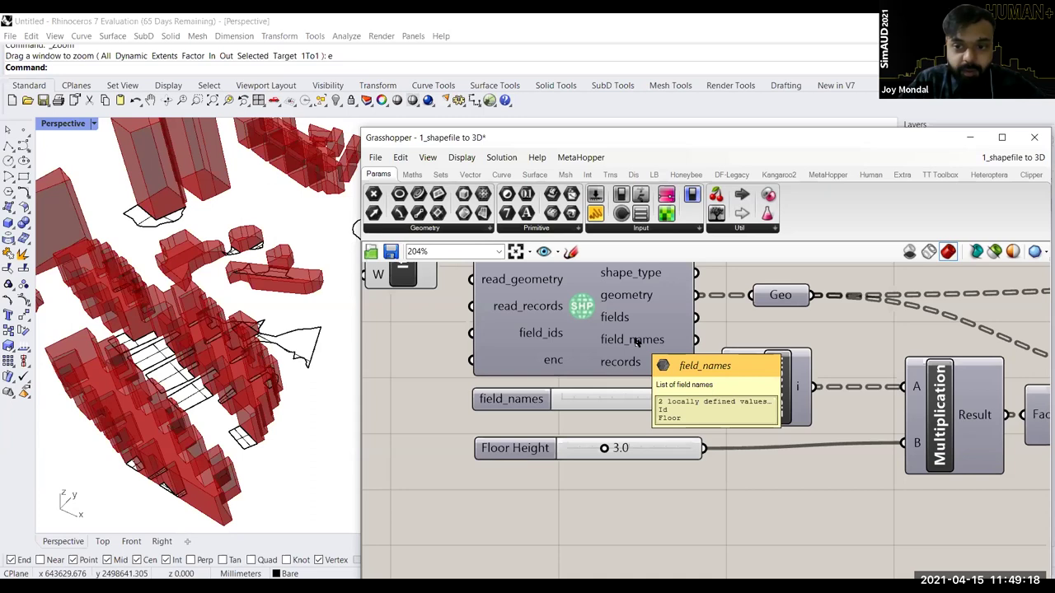
scroll(761, 465, down, 3)
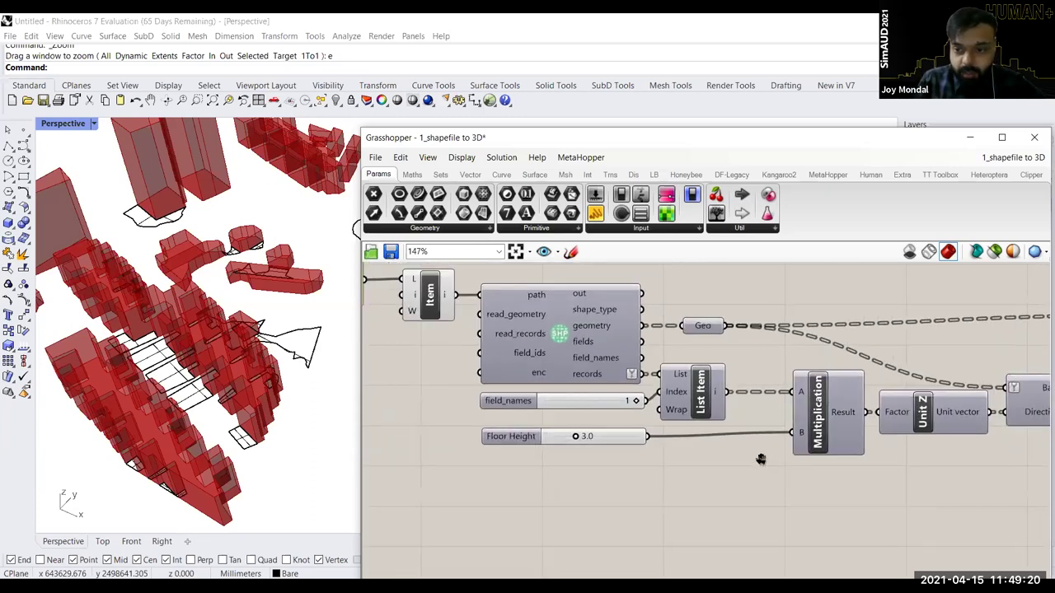
right_drag(721, 471, 636, 463)
right_drag(522, 376, 633, 365)
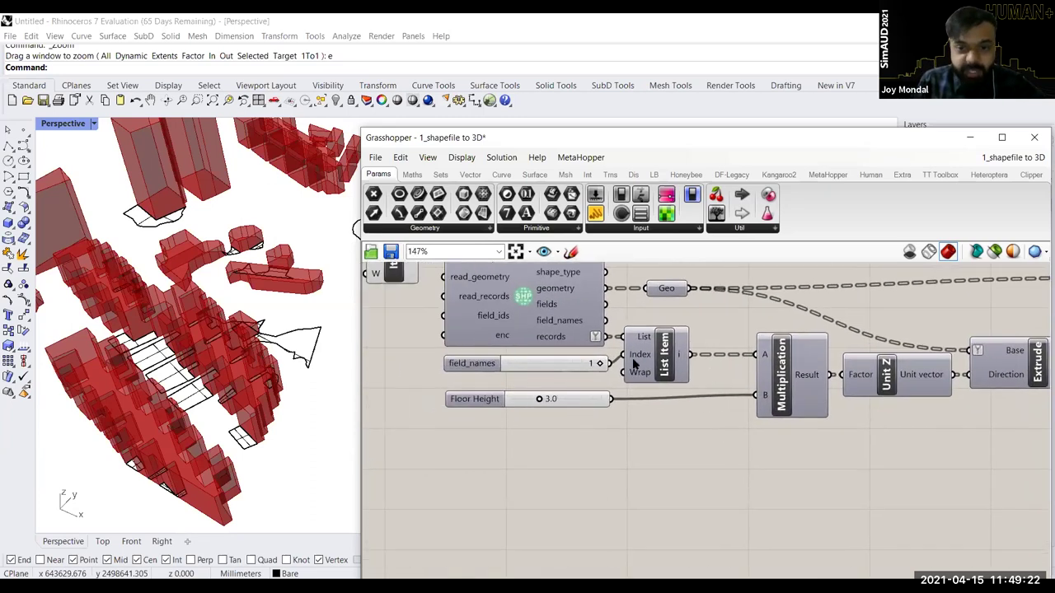
mouse_move(683, 355)
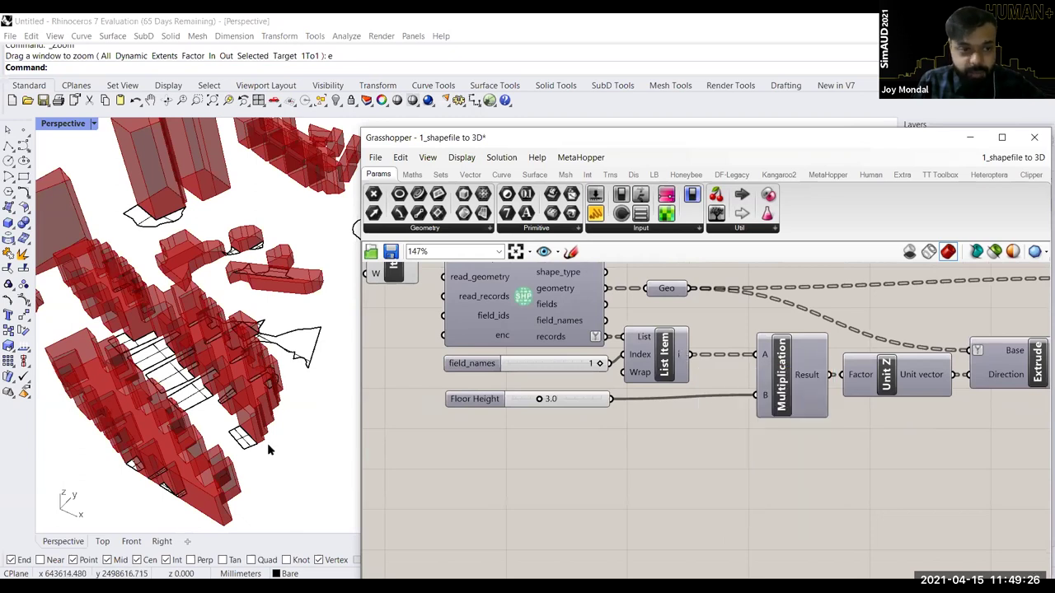
right_drag(260, 406, 239, 360)
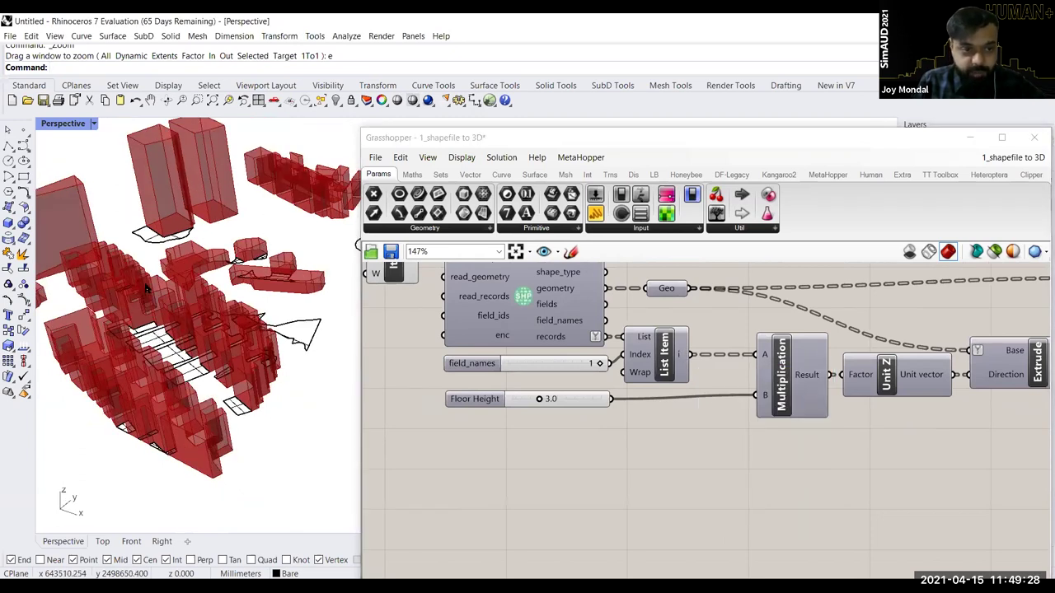
Step: Set the Floor Height slider to 3.5, keeping the Grasshopper window clear of the building preview
scroll(467, 387, up, 4)
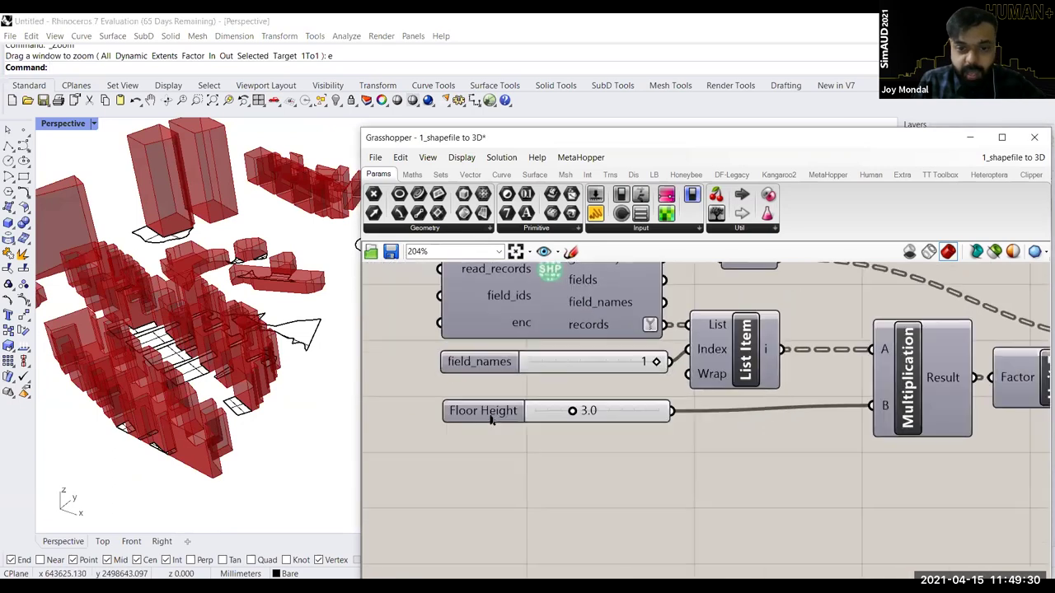
click(478, 398)
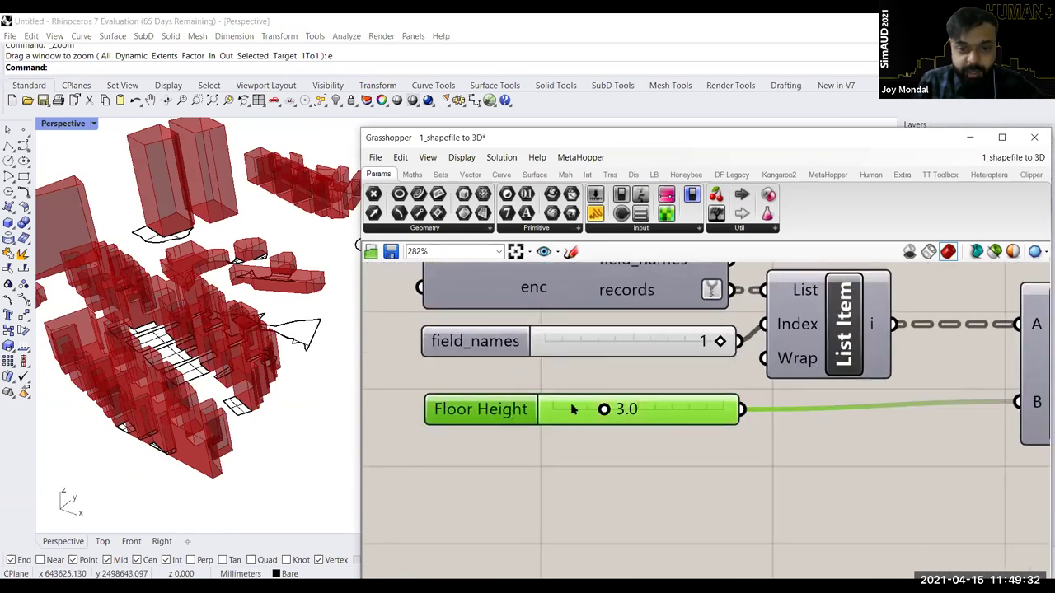
click(622, 452)
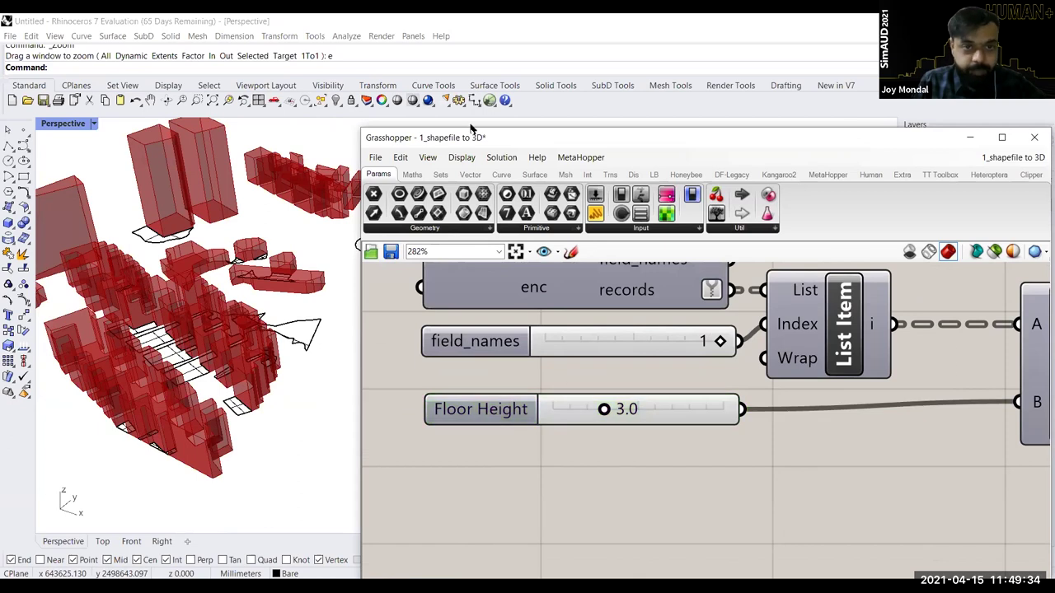
drag(478, 140, 566, 138)
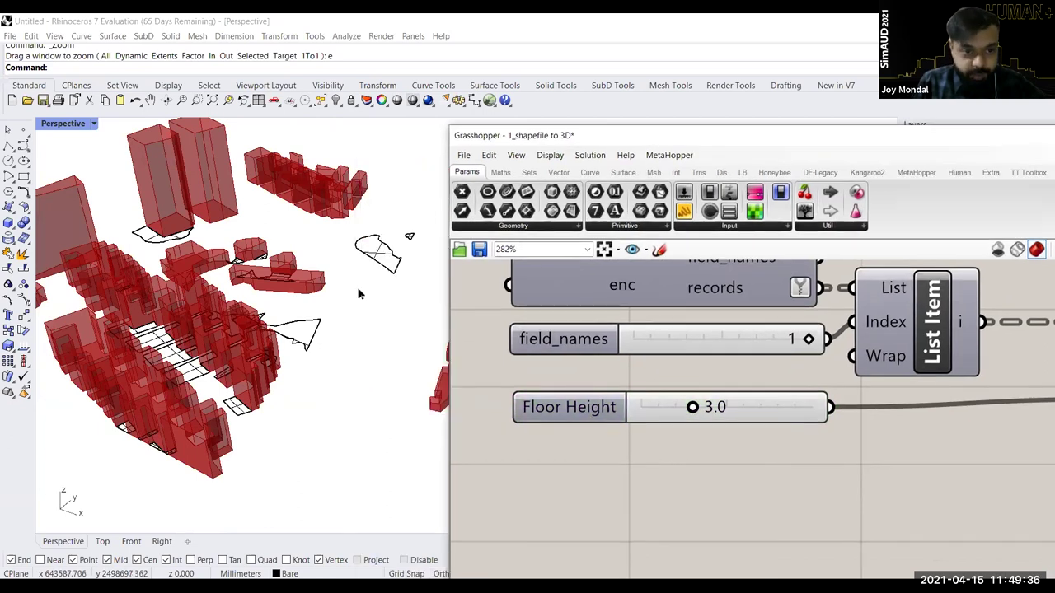
right_drag(354, 304, 302, 282)
right_drag(208, 262, 284, 255)
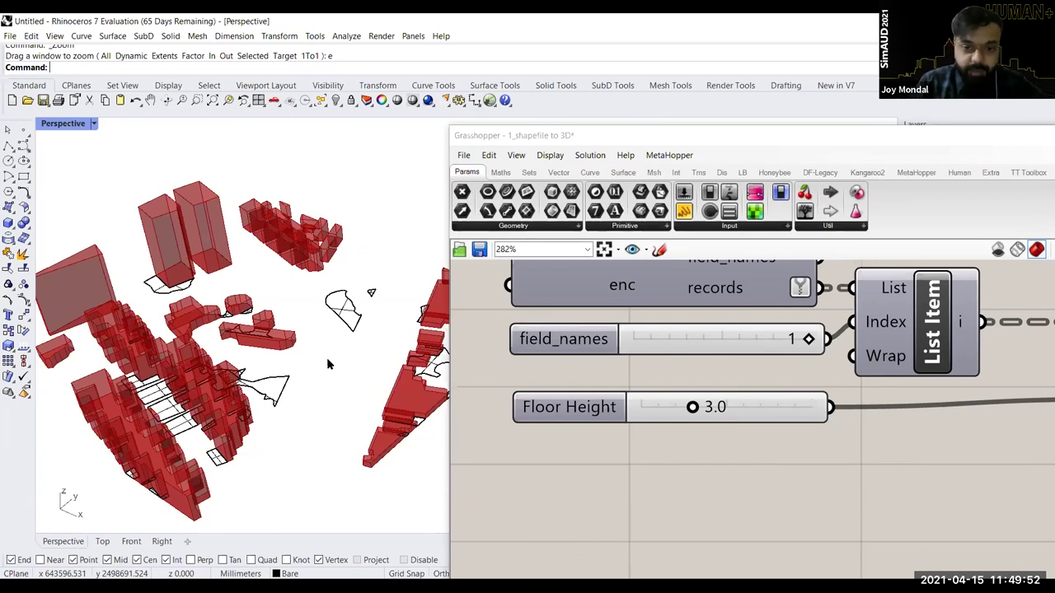
double_click(733, 410)
text(3.5)
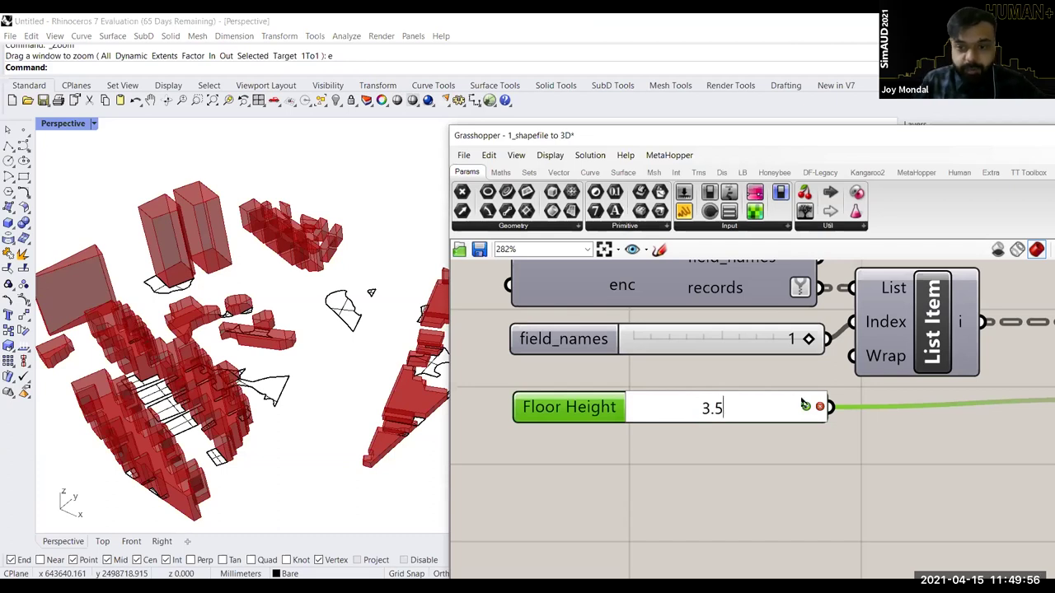
key(Return)
click(744, 473)
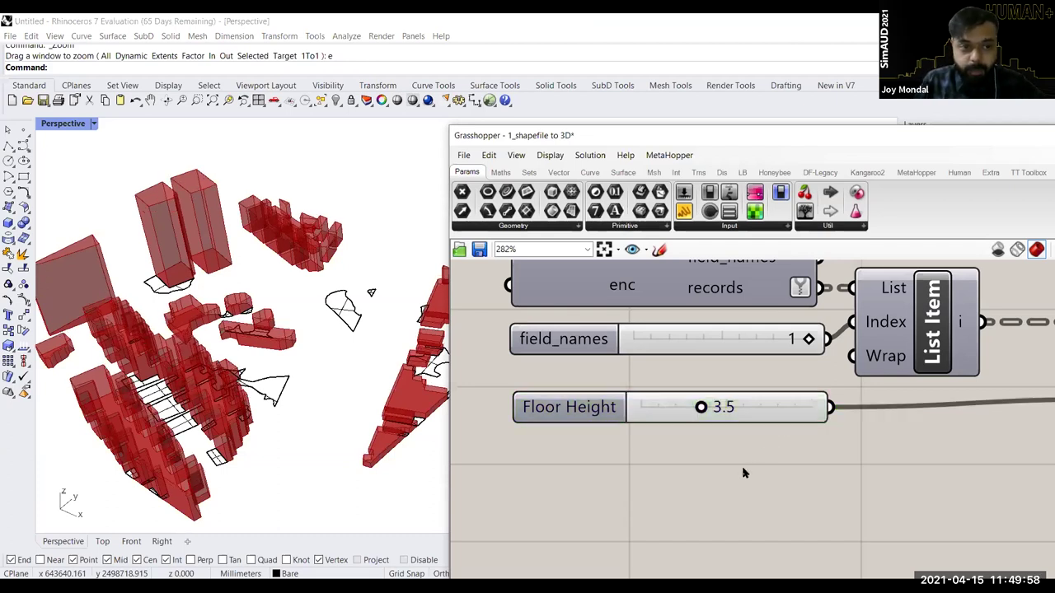
Step: Create a Rhino layer named Buildings and make it the current layer
scroll(550, 426, down, 4)
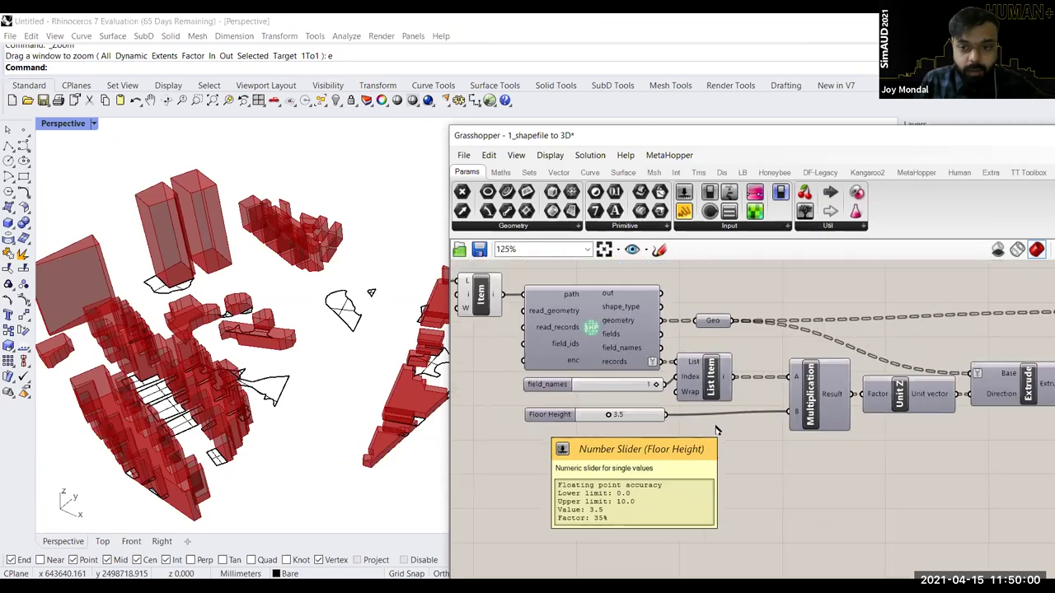
right_drag(846, 452, 684, 453)
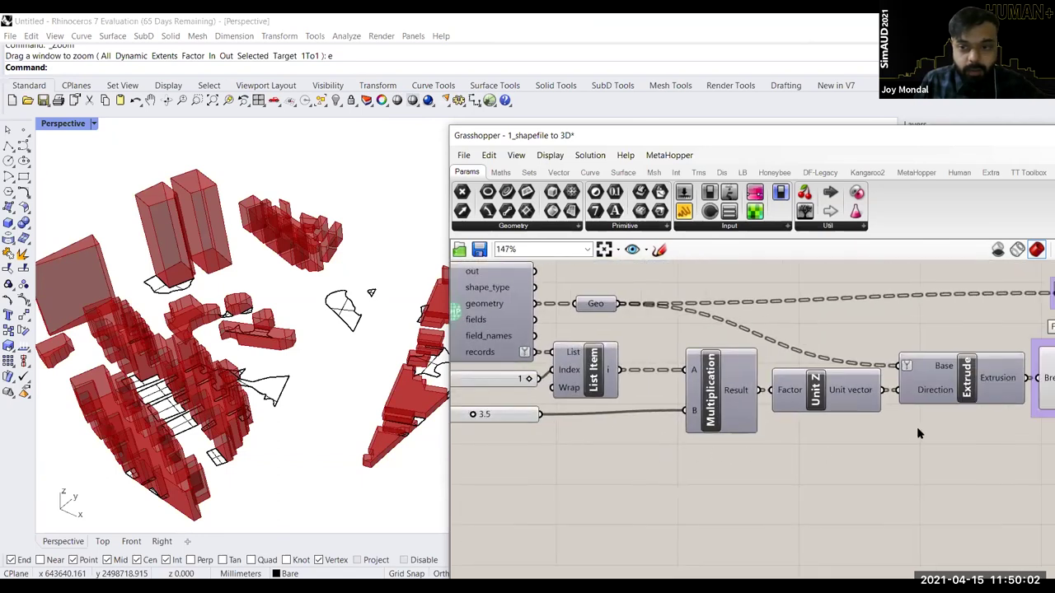
right_drag(920, 433, 592, 440)
scroll(593, 440, down, 1)
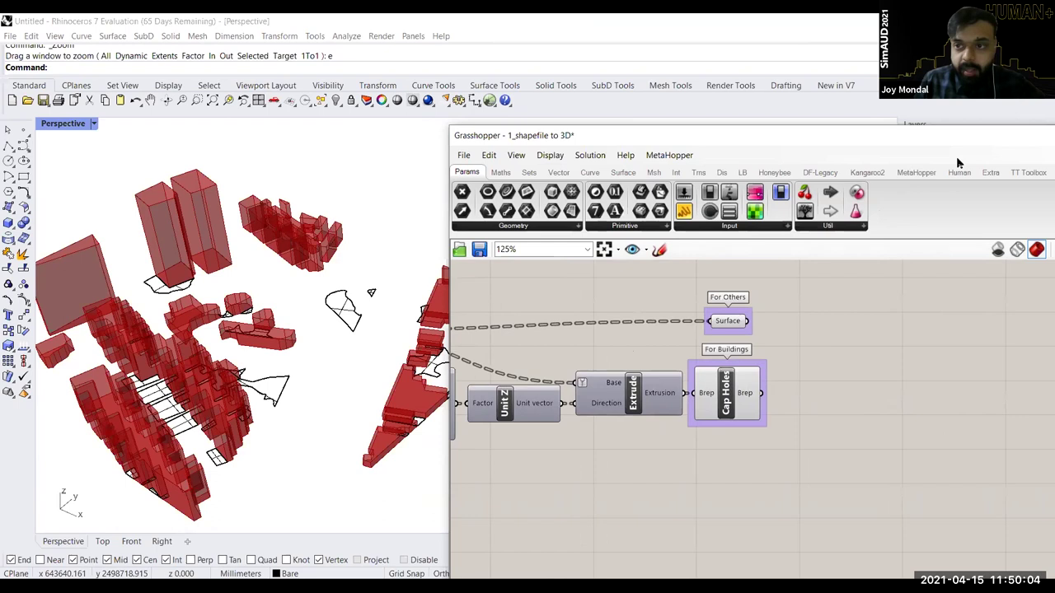
drag(952, 137, 587, 145)
click(914, 160)
text(B)
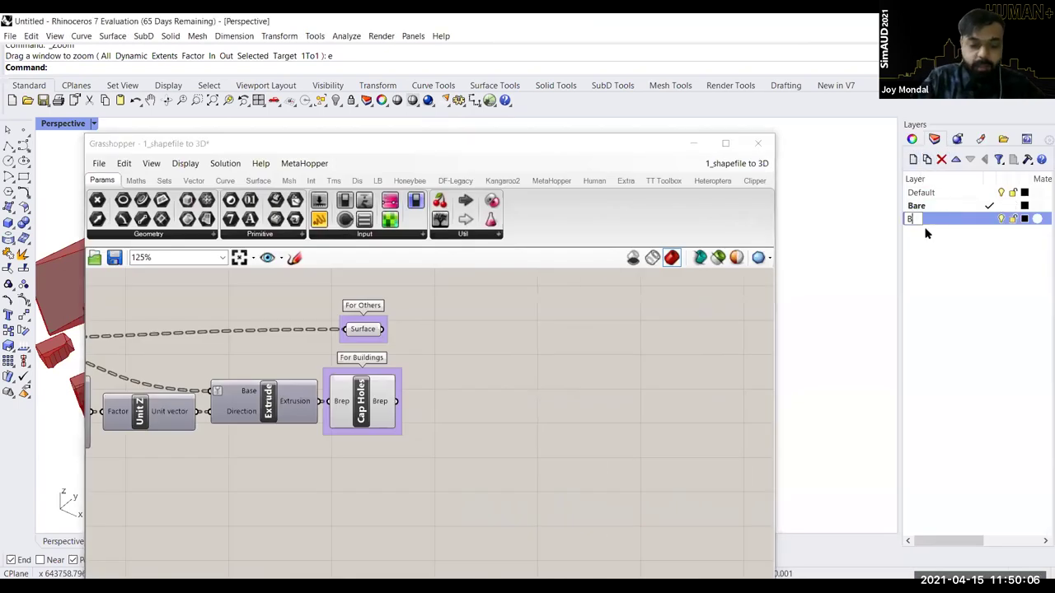
text(uildings)
key(Return)
double_click(940, 218)
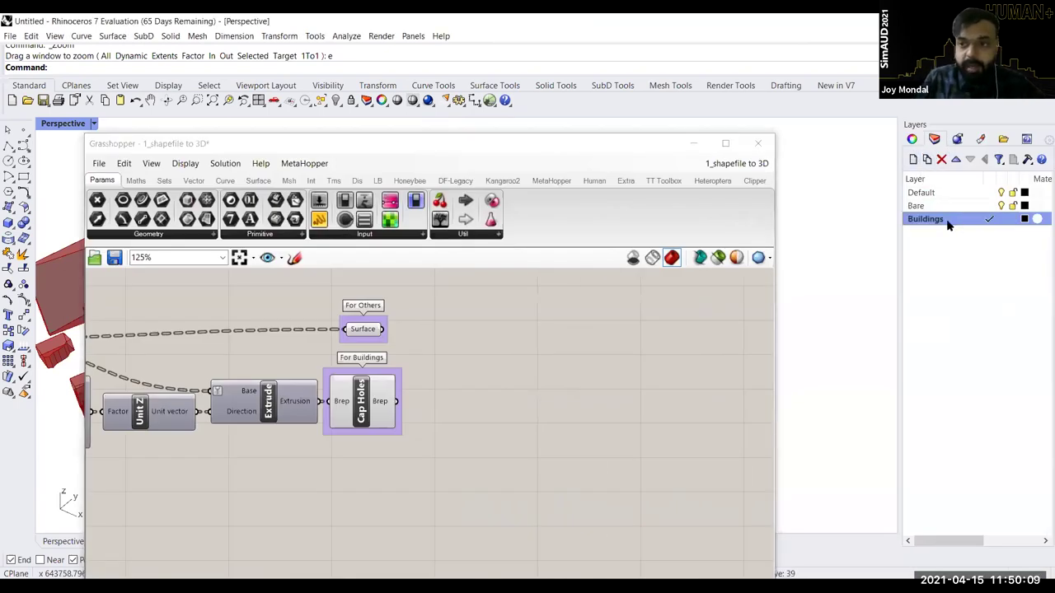
Step: Bake the For Buildings Cap Holes component to the Buildings layer with default attributes, and uncover the baked buildings in the Perspective viewport
right_click(363, 397)
click(404, 452)
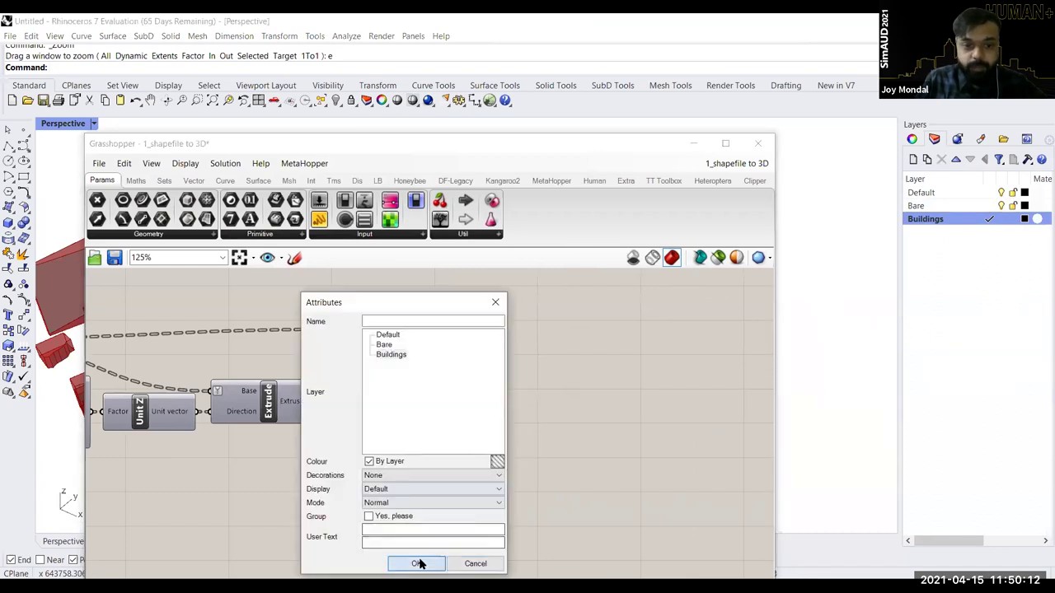
key(Return)
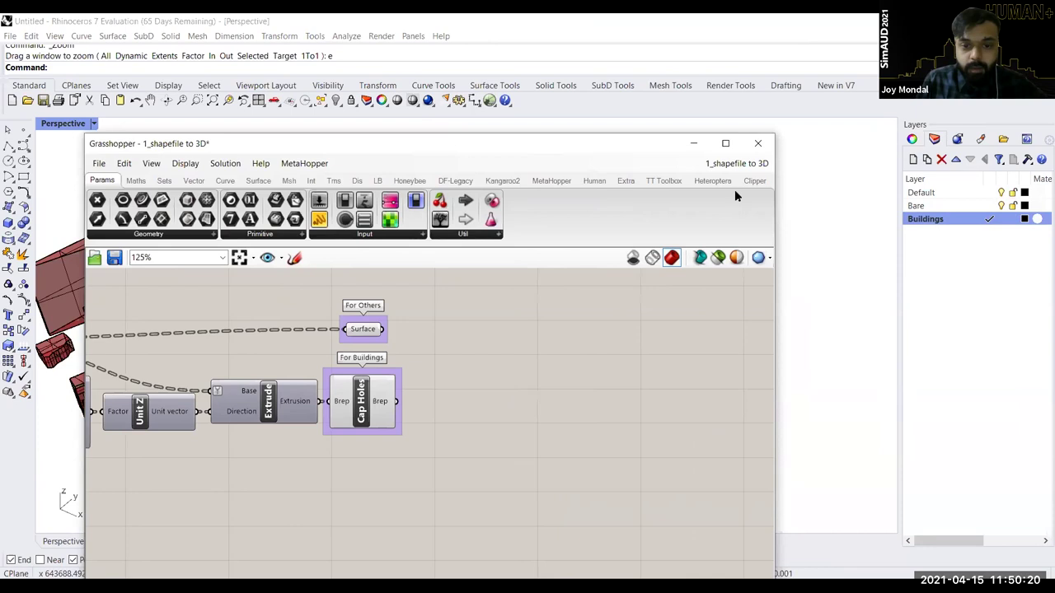
click(685, 278)
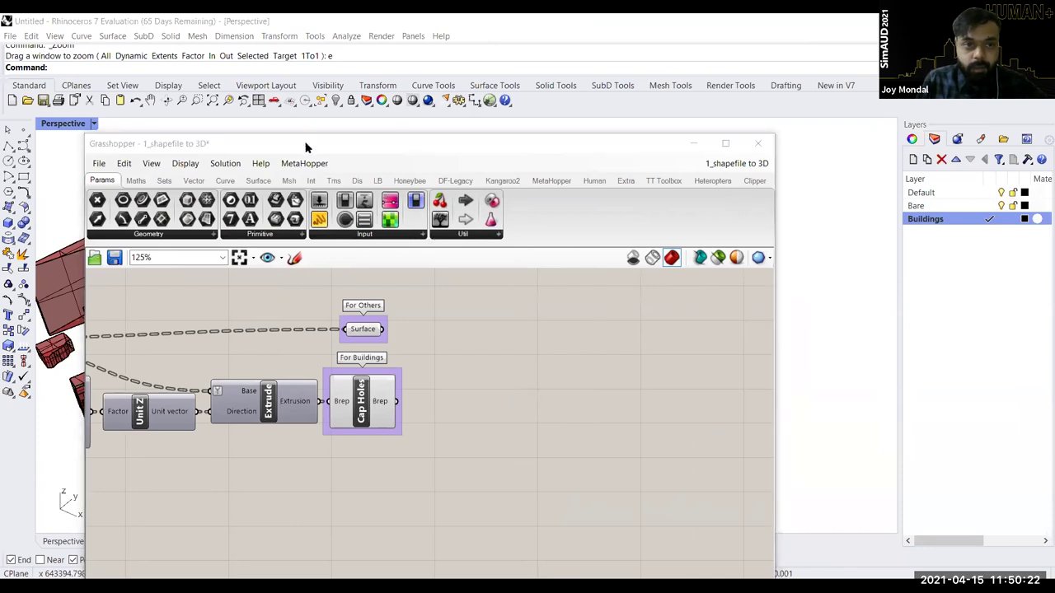
drag(307, 143, 564, 146)
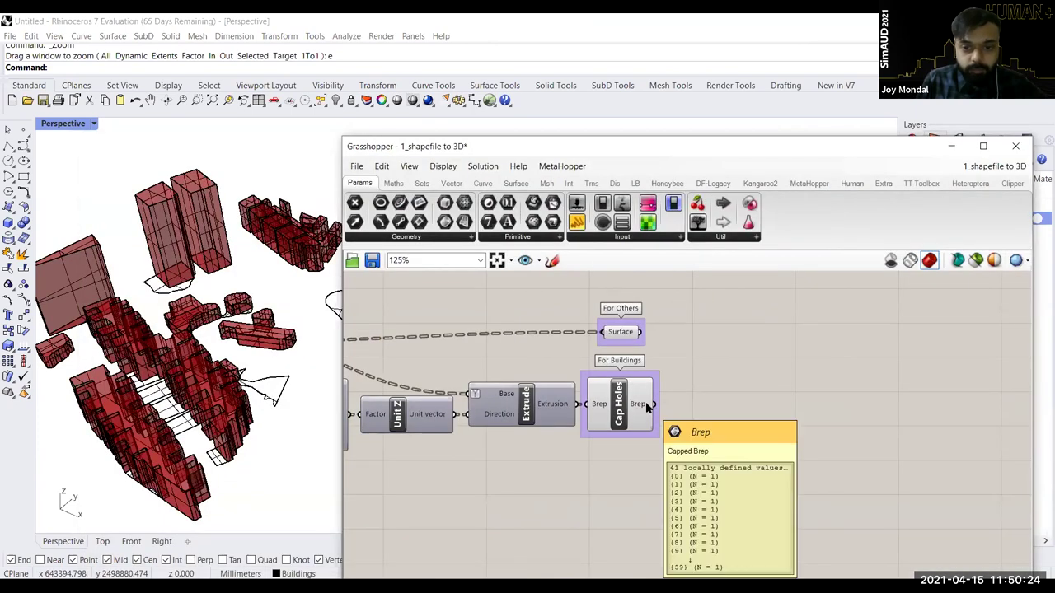
Step: Set the File Type Selection slider to 2 to load the Construction shapefile
scroll(691, 401, down, 4)
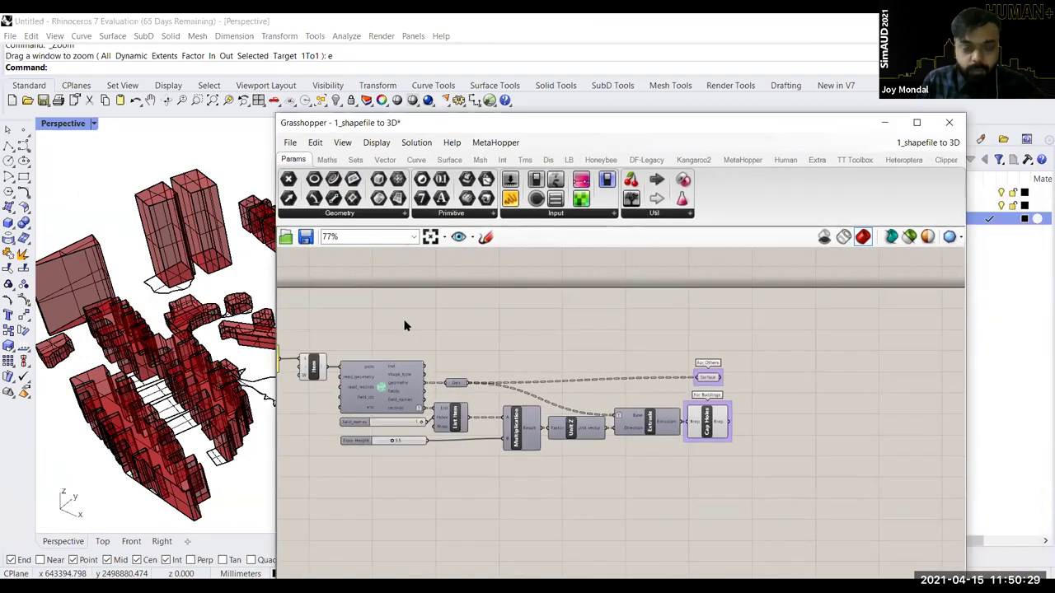
right_drag(404, 322, 619, 336)
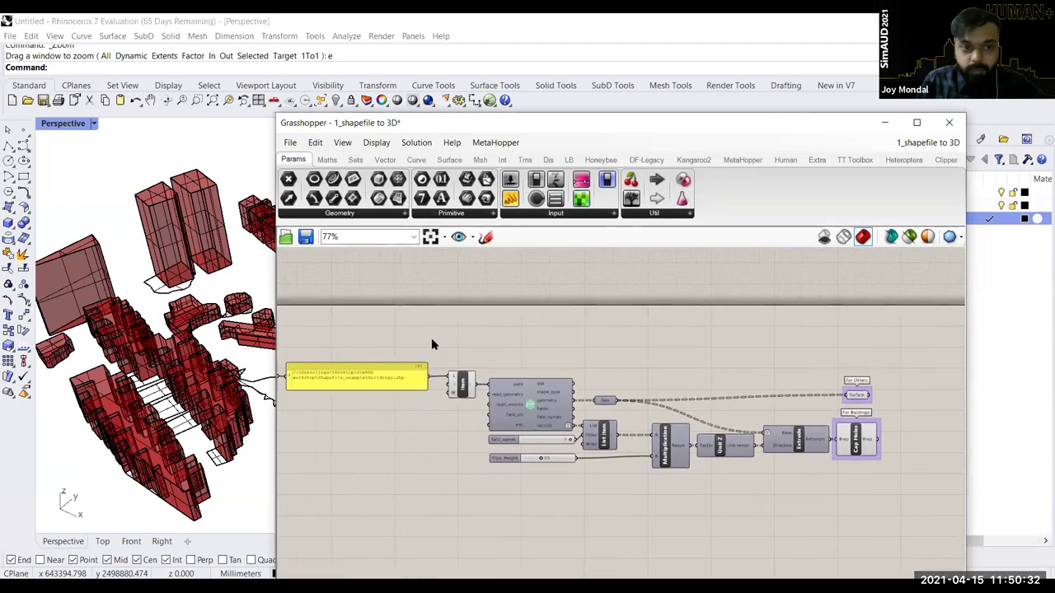
right_drag(374, 330, 598, 339)
right_drag(428, 339, 560, 339)
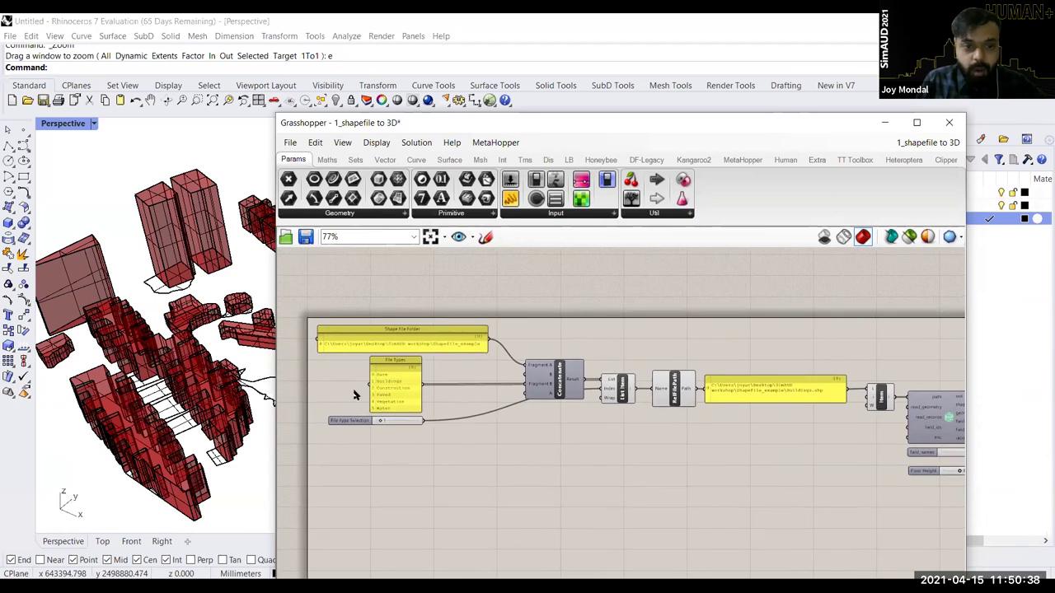
scroll(355, 390, up, 2)
scroll(369, 403, up, 3)
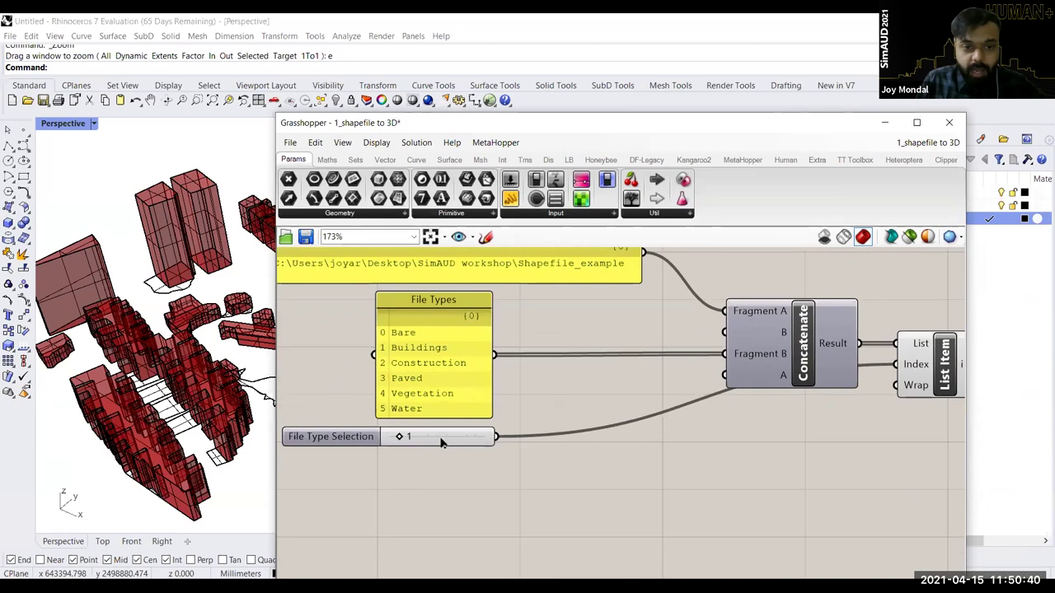
double_click(440, 436)
text(2)
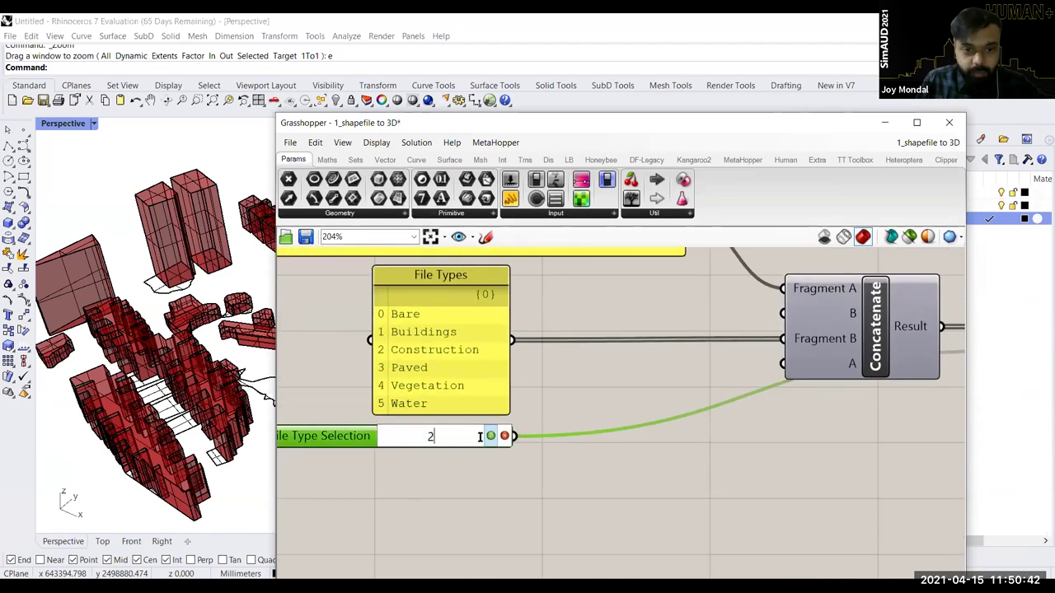
click(490, 436)
click(604, 409)
Step: Move the Grasshopper window clear of the layer list and create a Rhino layer named Construction
drag(600, 125, 468, 114)
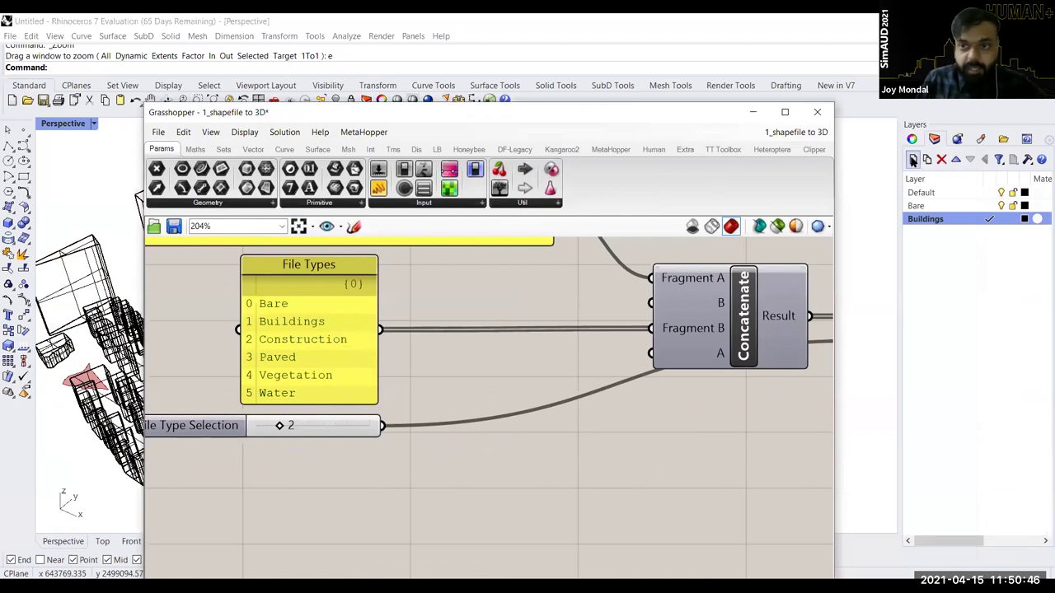
click(912, 159)
text(Construction)
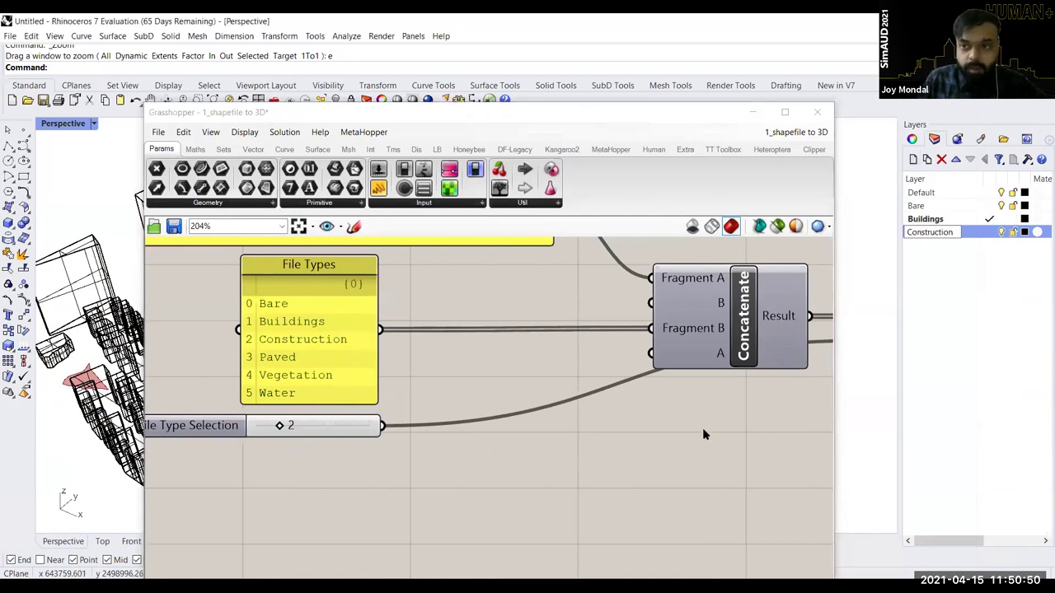
Step: Relocate the For Others Surface component to just below the File Type Selection slider
scroll(536, 369, down, 5)
right_drag(803, 372, 188, 347)
scroll(679, 354, up, 1)
drag(676, 354, 451, 411)
scroll(696, 315, down, 5)
scroll(279, 346, up, 5)
scroll(428, 440, up, 4)
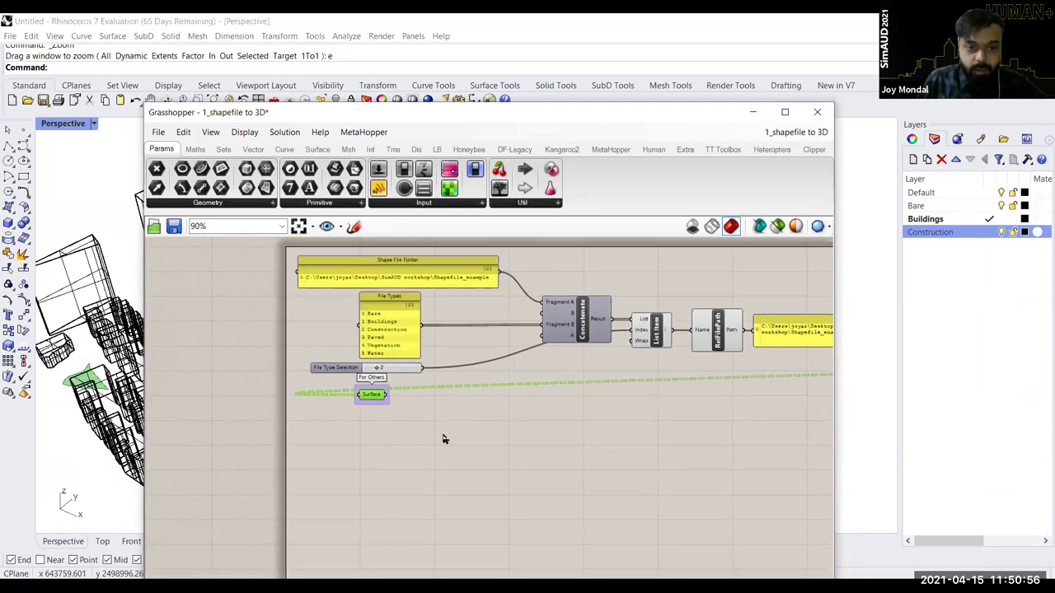
Step: Try to bake the For Others Surface component, and create a current Rhino layer named Paved
right_click(448, 436)
click(490, 356)
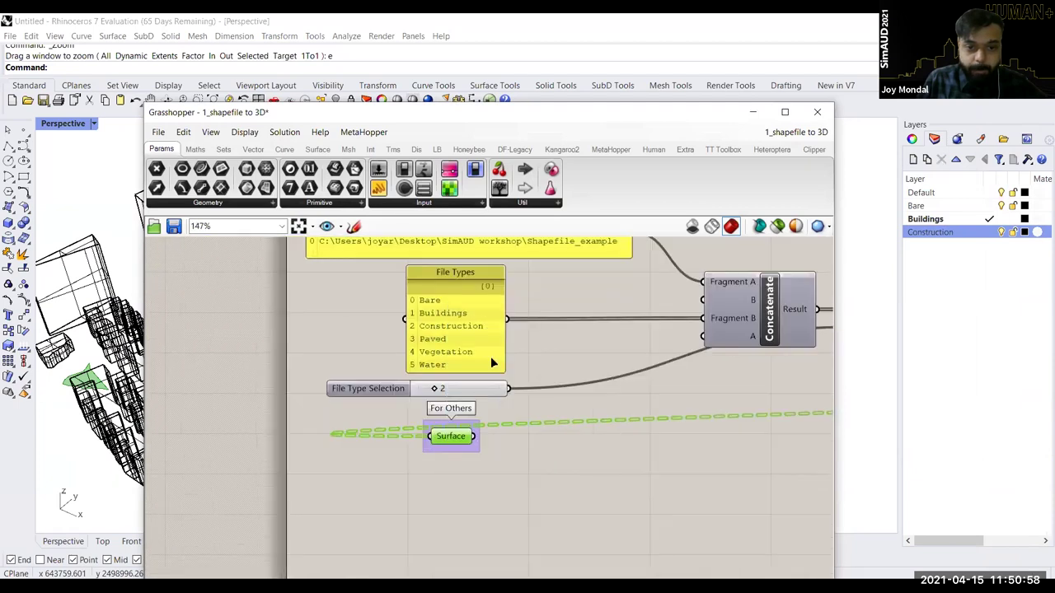
click(913, 159)
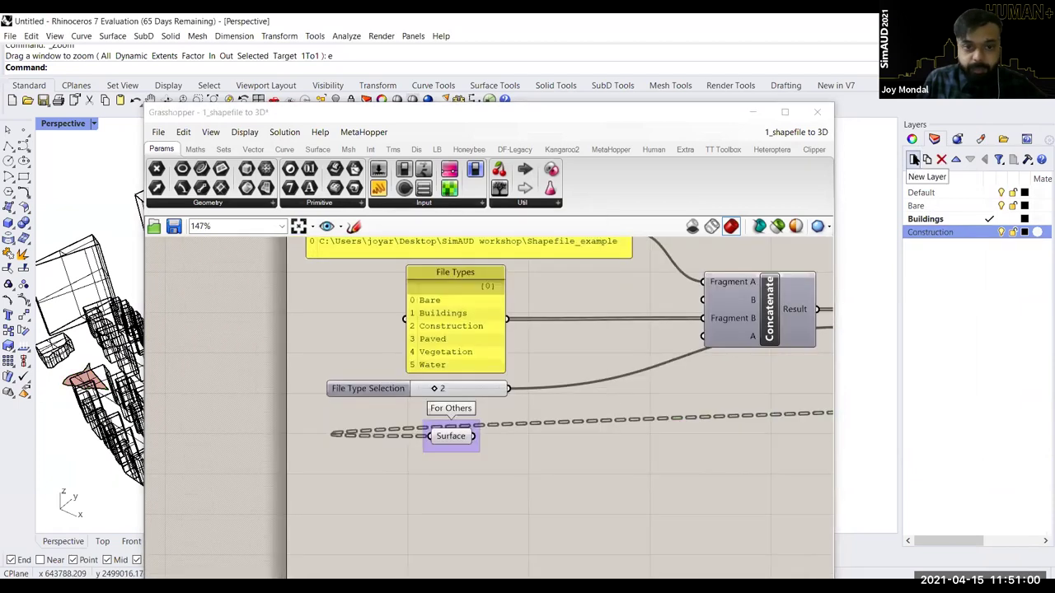
click(913, 159)
text(Paved)
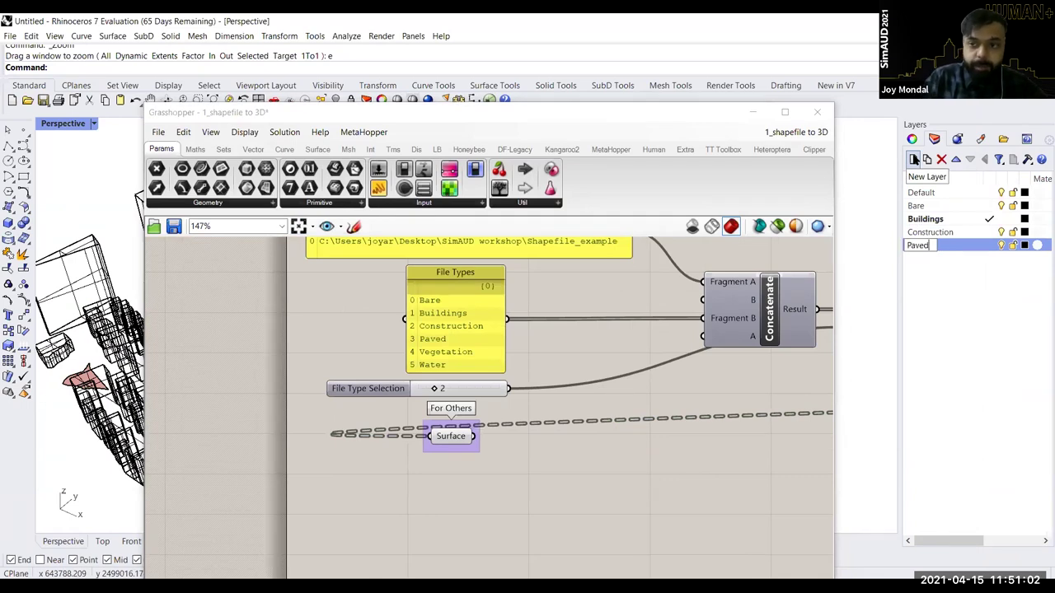
click(975, 247)
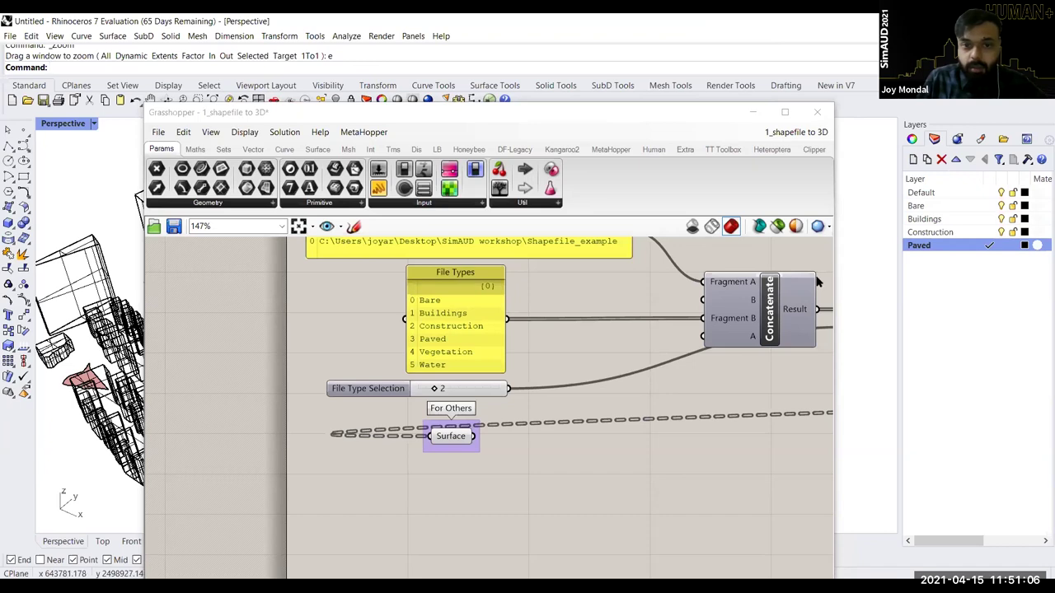
Step: Select the objects on the Construction layer and undo the recent layer changes, back through the Construction renaming
right_click(925, 233)
click(931, 415)
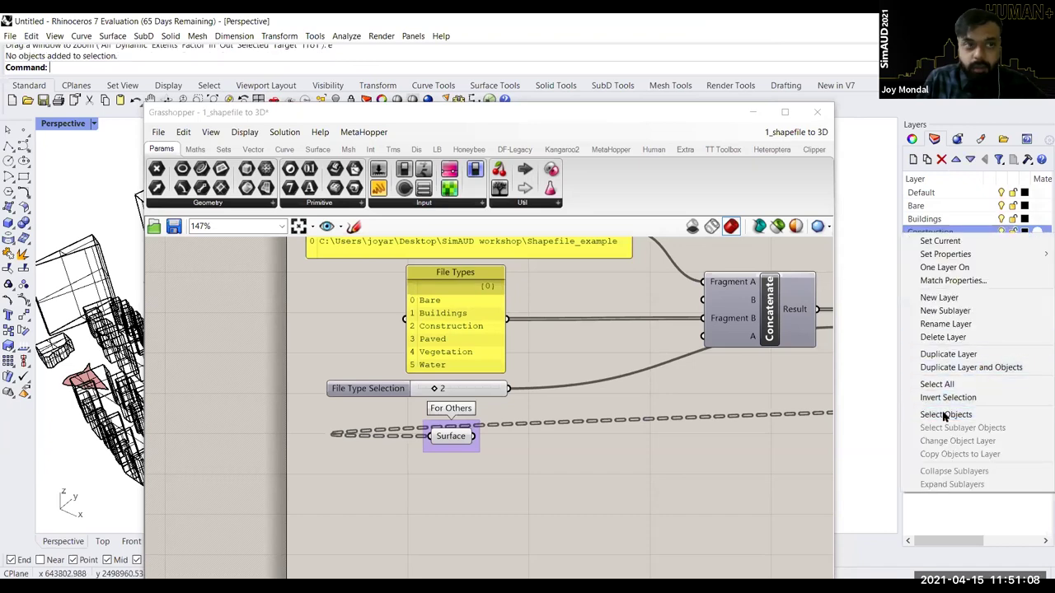
key(ctrl+z)
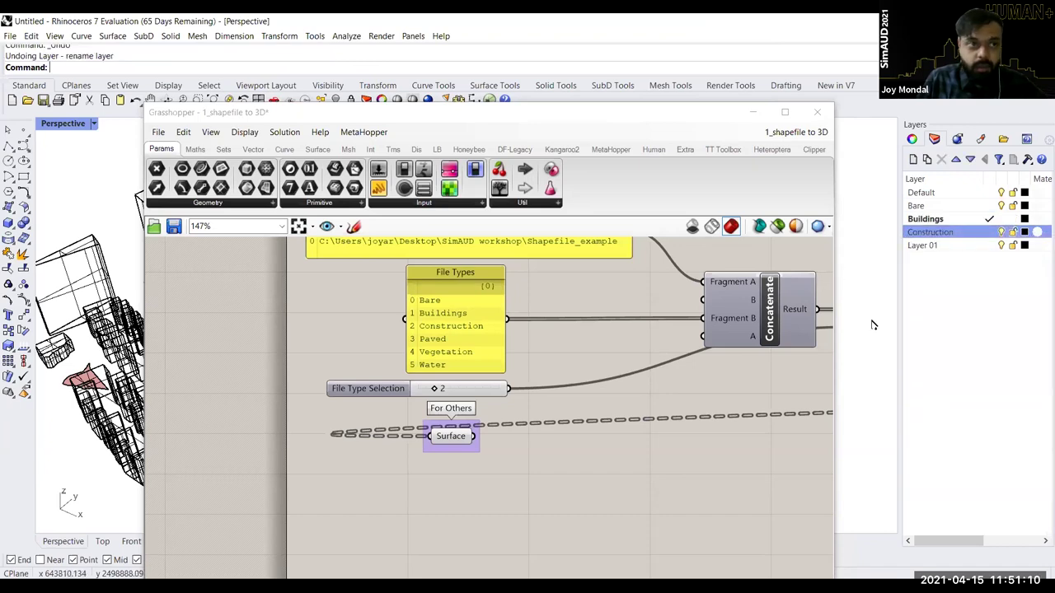
key(ctrl+z)
key(ctrl+z)
Step: Rename the layer below Buildings as Construction and make it the current layer
click(930, 234)
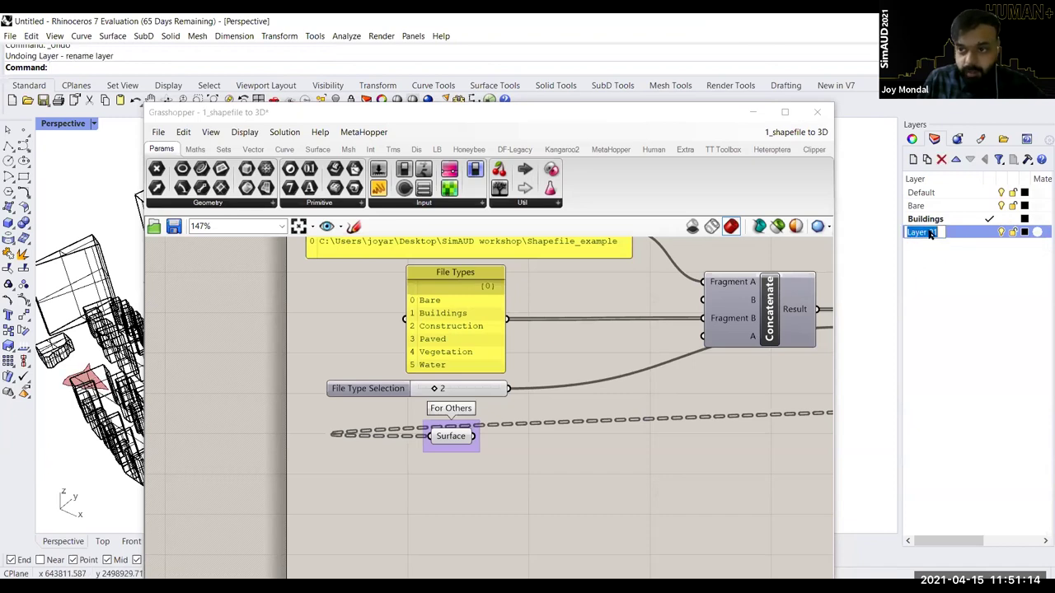
text(Construction)
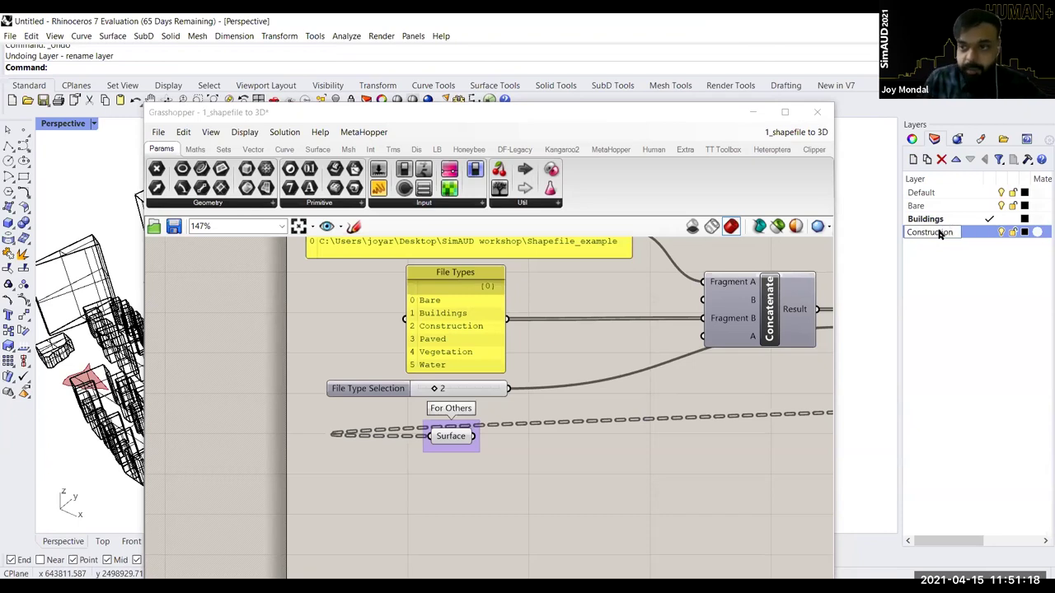
key(Return)
click(989, 232)
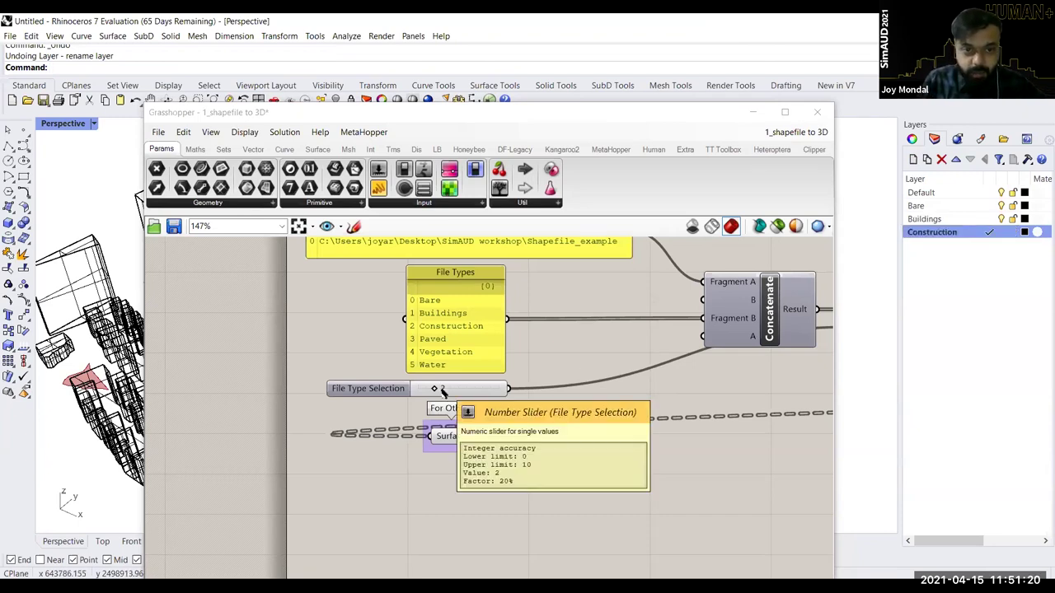
Step: Bake the For Others Surface component to the Construction layer with default attributes
right_click(497, 372)
click(497, 355)
click(512, 485)
Step: Set the File Type Selection slider to 3 to load the Paved shapefile
scroll(454, 394, up, 3)
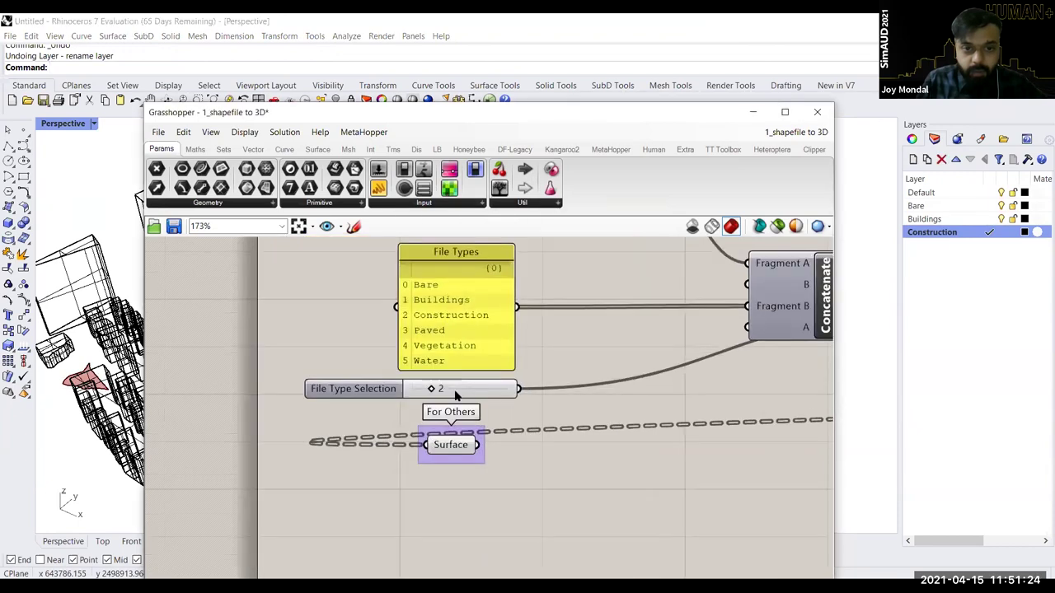
click(452, 389)
double_click(447, 389)
text(3)
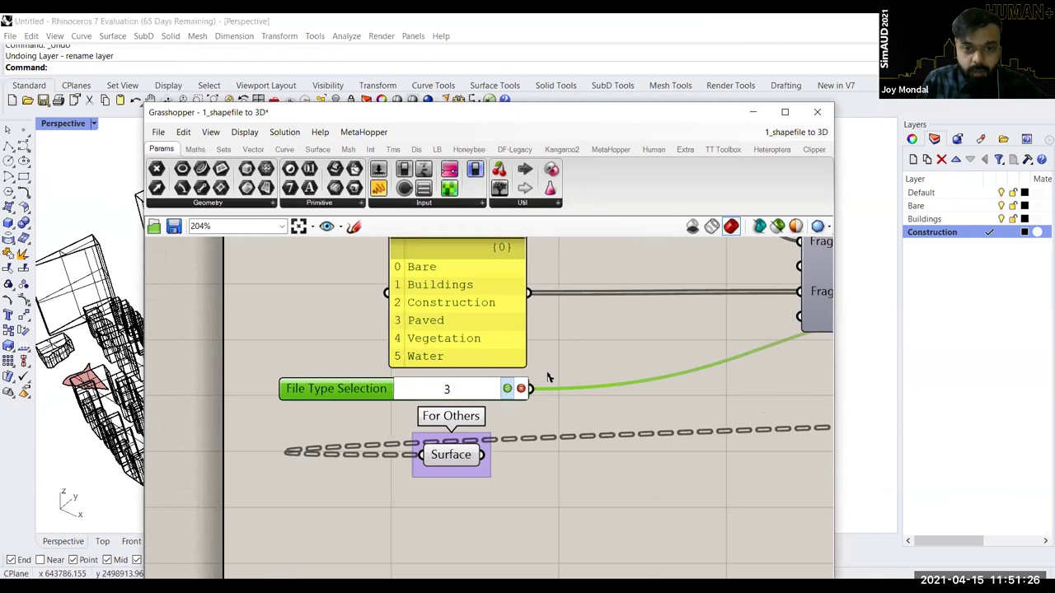
click(548, 378)
Step: Create a Rhino layer named Paved and make it the current layer
click(913, 159)
text(Paved)
key(Return)
click(988, 246)
Step: Bake the For Others Surface component to the Paved layer with default attributes
right_click(451, 455)
click(600, 359)
click(511, 483)
Step: Set the File Type Selection slider to 4 to load the Vegetation shapefile
drag(467, 390, 508, 388)
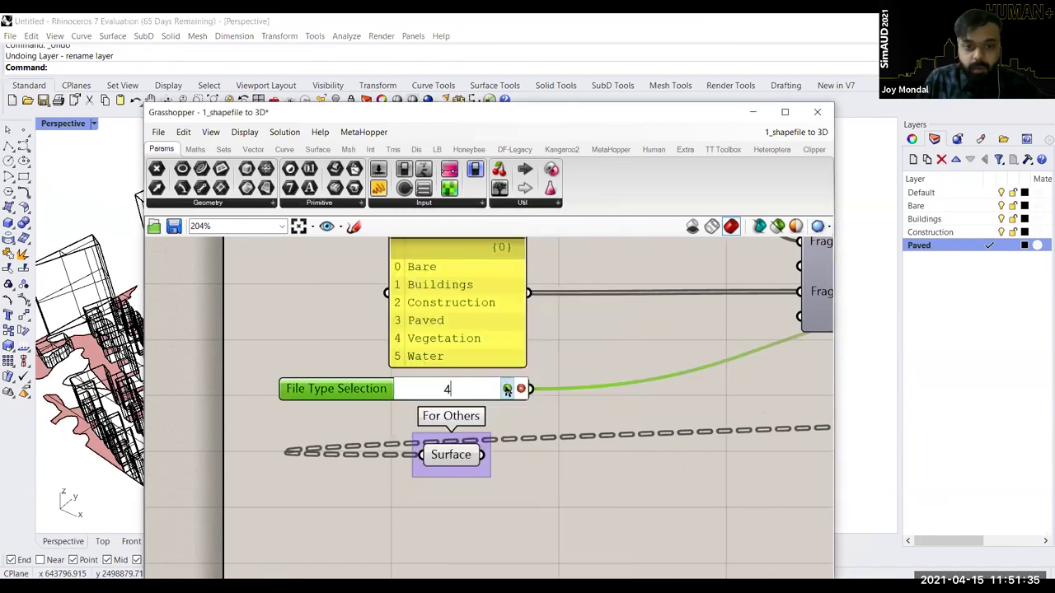
click(567, 478)
click(926, 178)
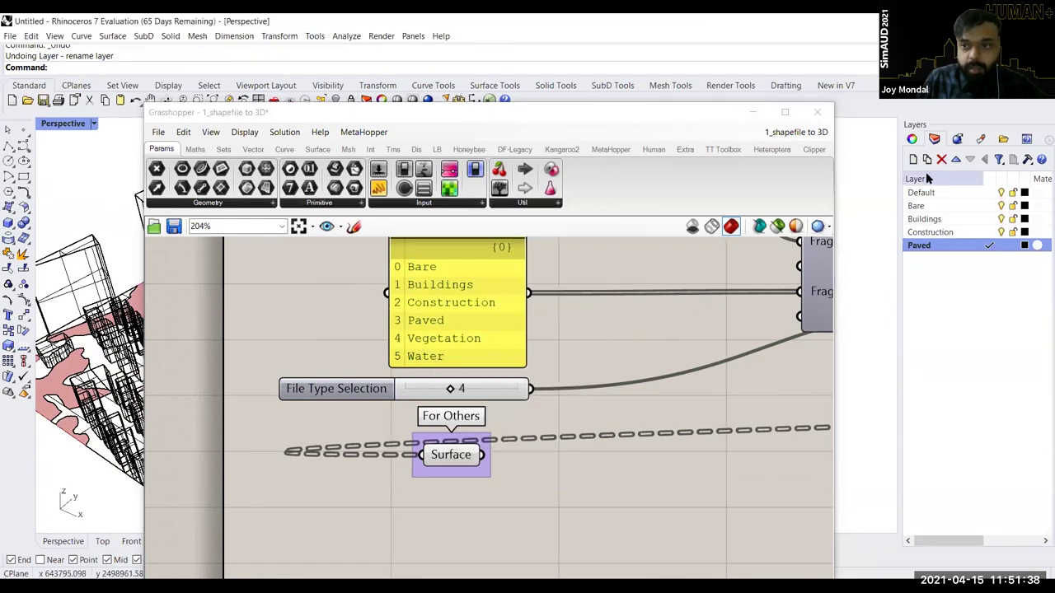
Step: Create a Rhino layer named Vegetation and make it the current layer
click(913, 160)
text(V)
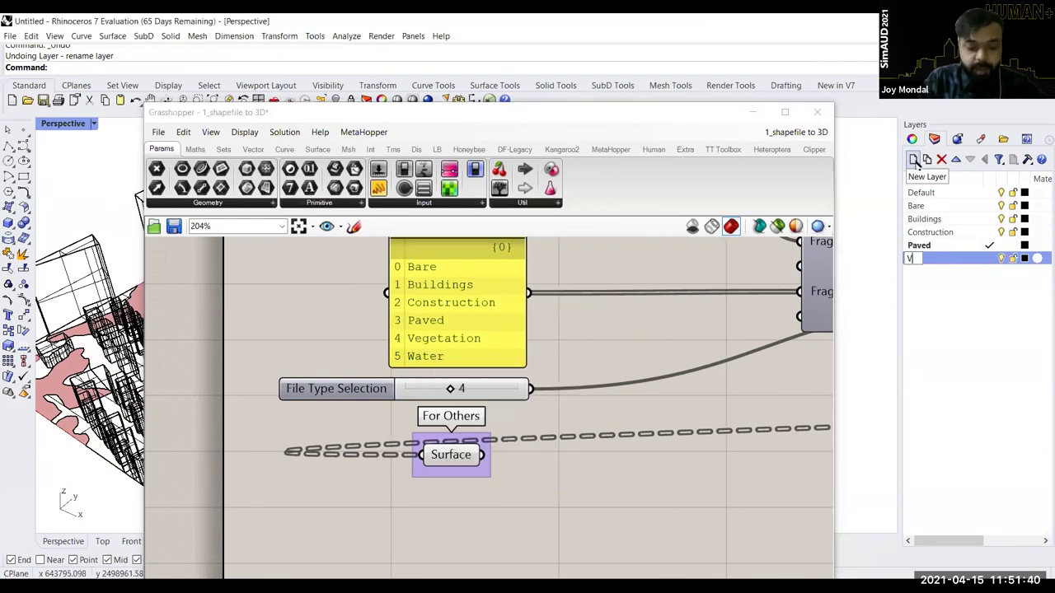
text(egetion)
key(BackSpace)
text(ation)
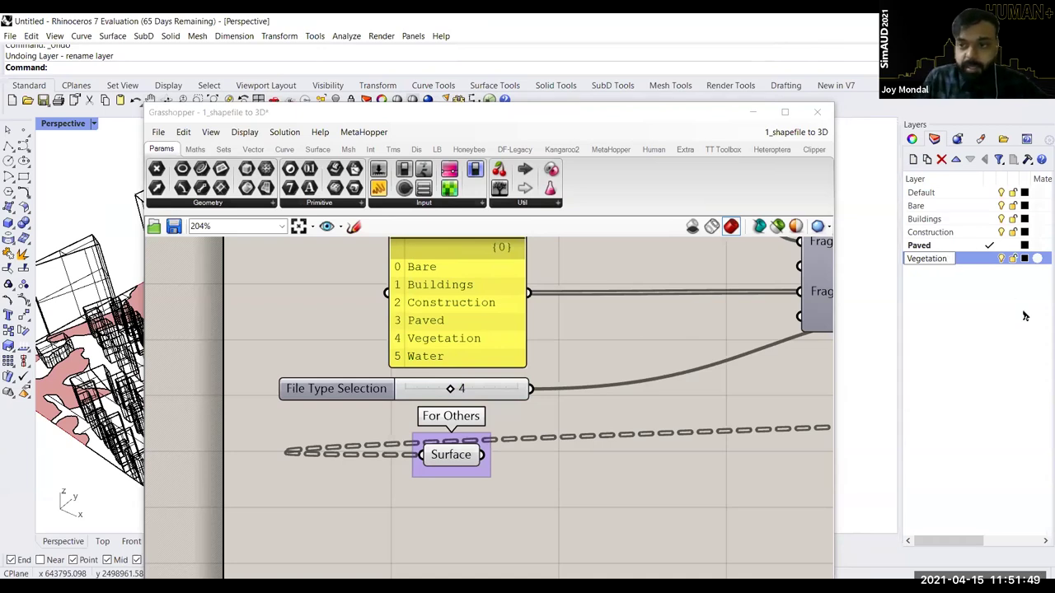
click(987, 258)
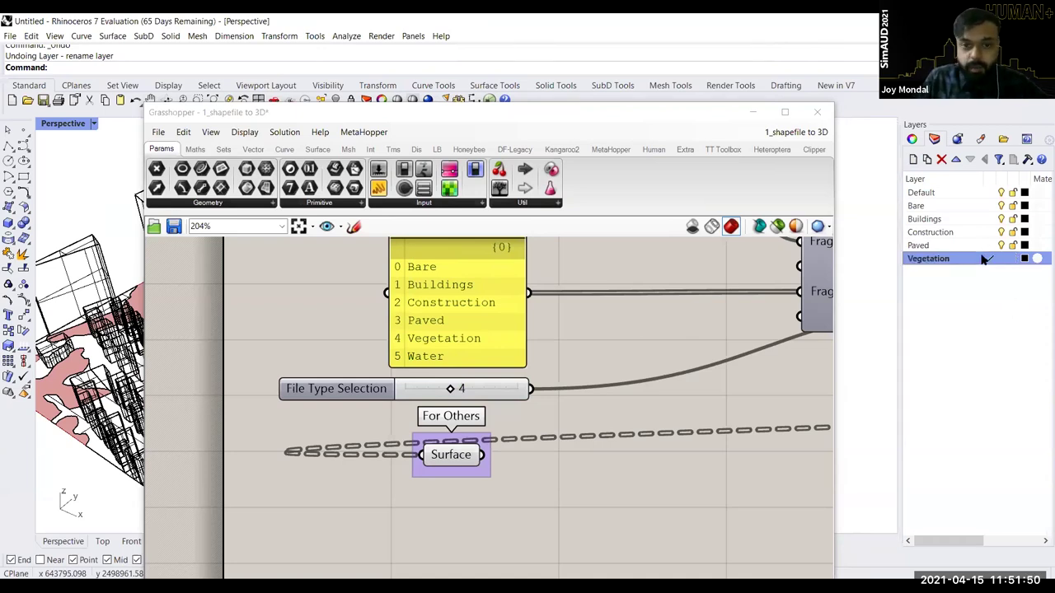
Step: Bake the For Others Surface component to the Vegetation layer with default attributes
right_click(460, 457)
click(493, 357)
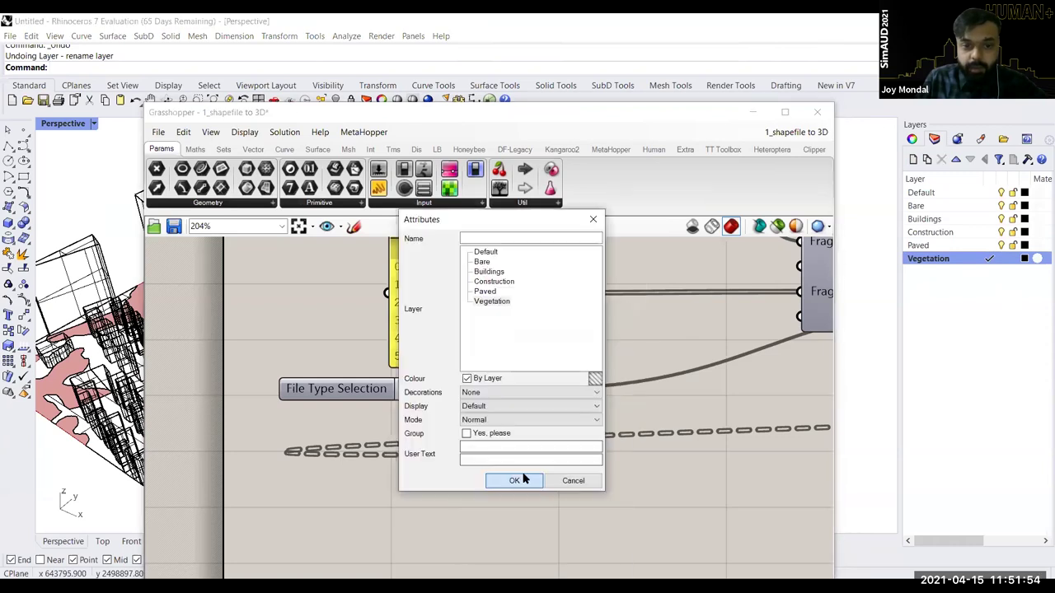
click(538, 485)
click(469, 457)
click(532, 491)
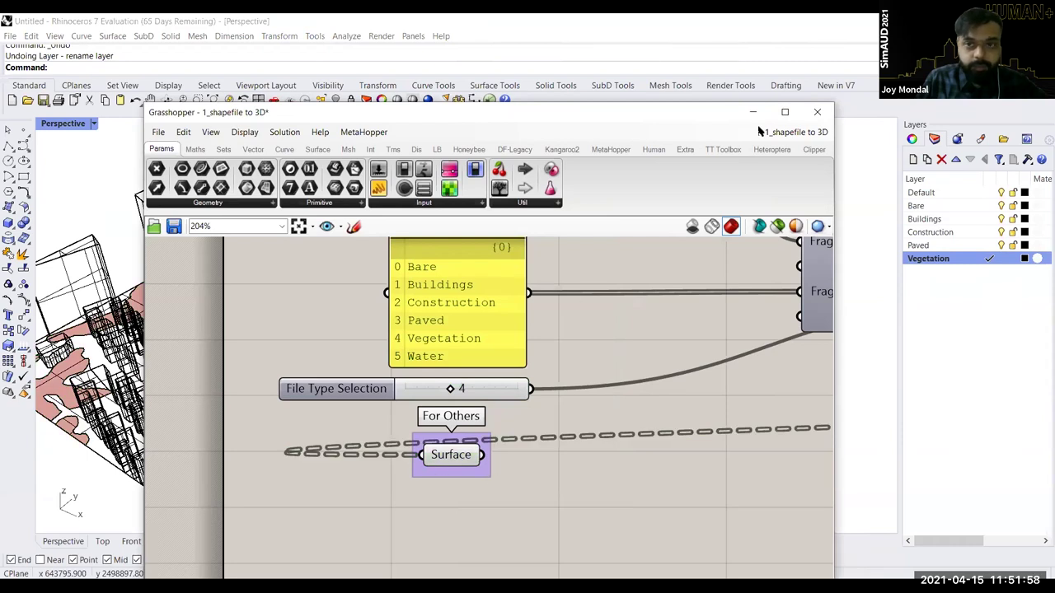
Step: Put the Grasshopper window out of view and switch the Perspective viewport to Shaded display
click(825, 120)
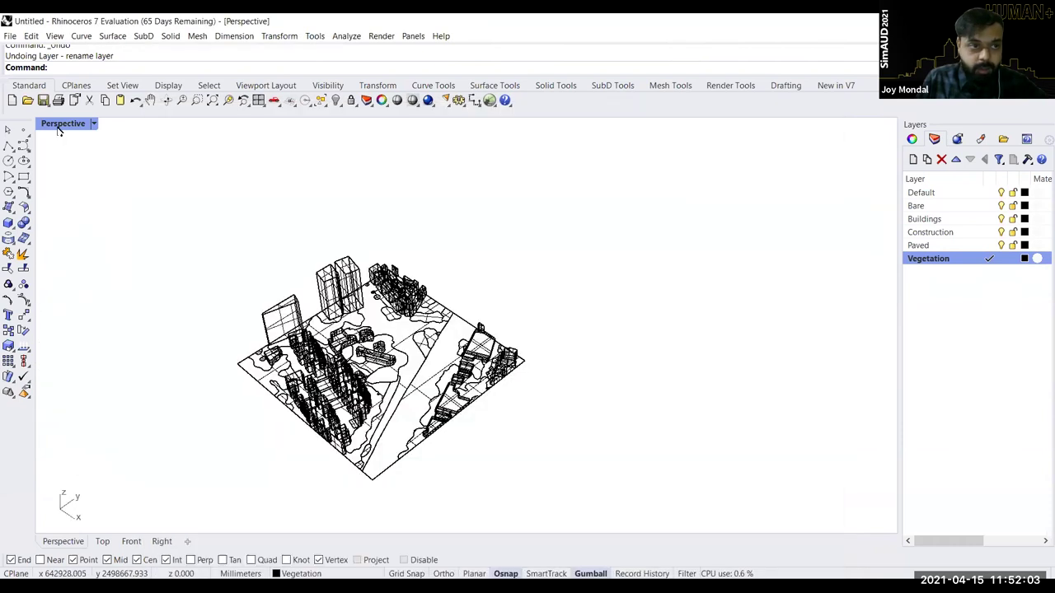
click(65, 124)
click(75, 182)
Step: Examine the shaded site model from several angles, including the towers, building rows and ground surfaces
scroll(425, 373, up, 6)
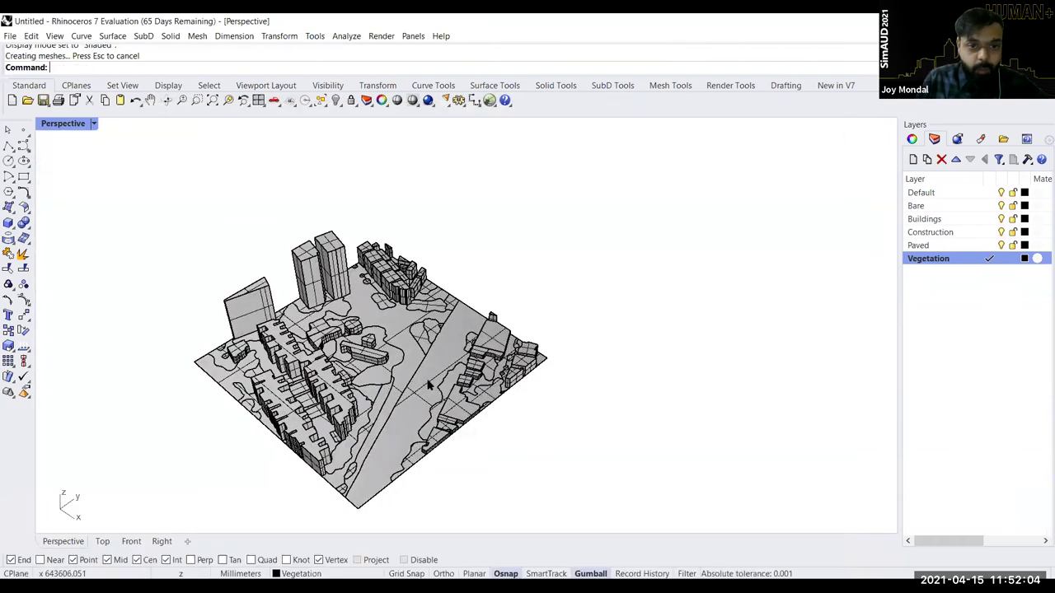
right_drag(448, 363, 437, 330)
right_drag(533, 354, 419, 352)
scroll(486, 312, up, 4)
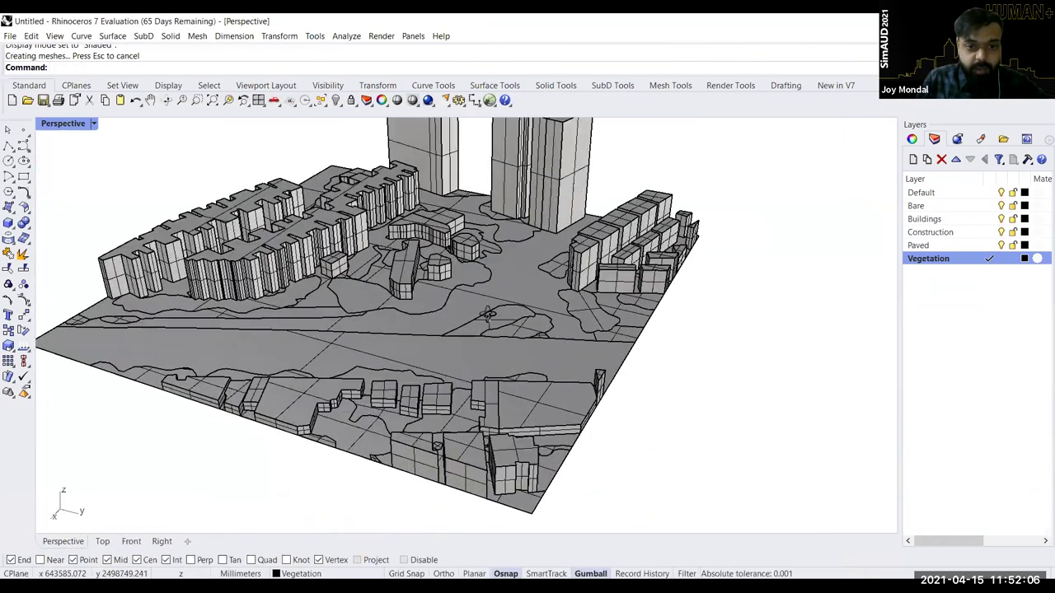
right_drag(346, 342, 429, 374)
scroll(387, 374, down, 3)
right_drag(248, 400, 405, 399)
scroll(287, 326, up, 5)
scroll(405, 376, down, 4)
scroll(405, 387, down, 5)
scroll(405, 263, up, 6)
right_drag(410, 295, 463, 229)
scroll(342, 376, up, 3)
scroll(473, 251, up, 5)
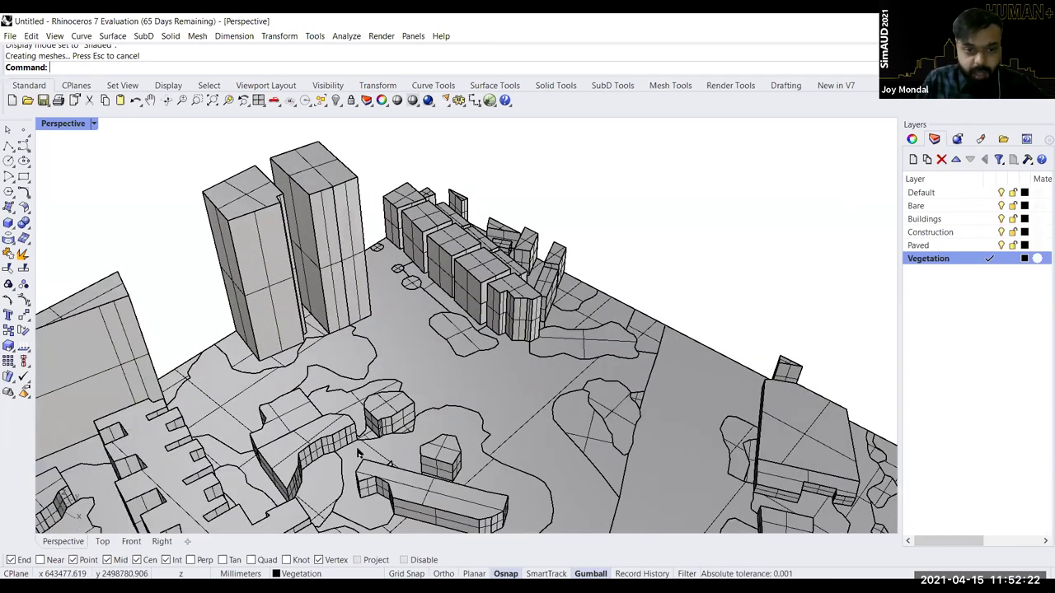
scroll(308, 332, down, 7)
right_drag(569, 454, 545, 401)
right_drag(636, 443, 742, 474)
scroll(642, 408, up, 3)
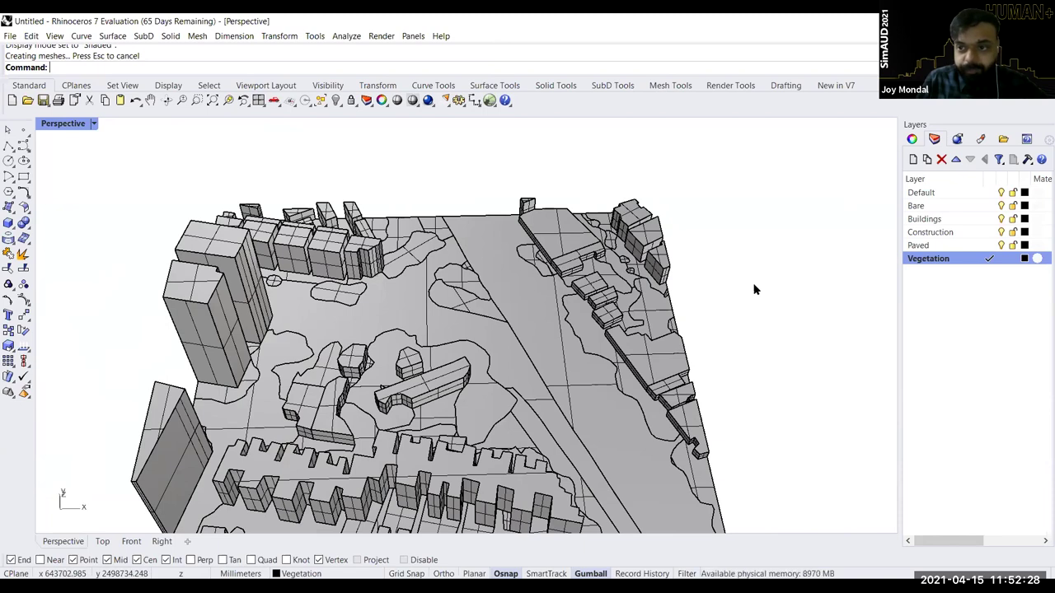
Step: Set the Vegetation layer's color to green
click(1025, 260)
click(584, 364)
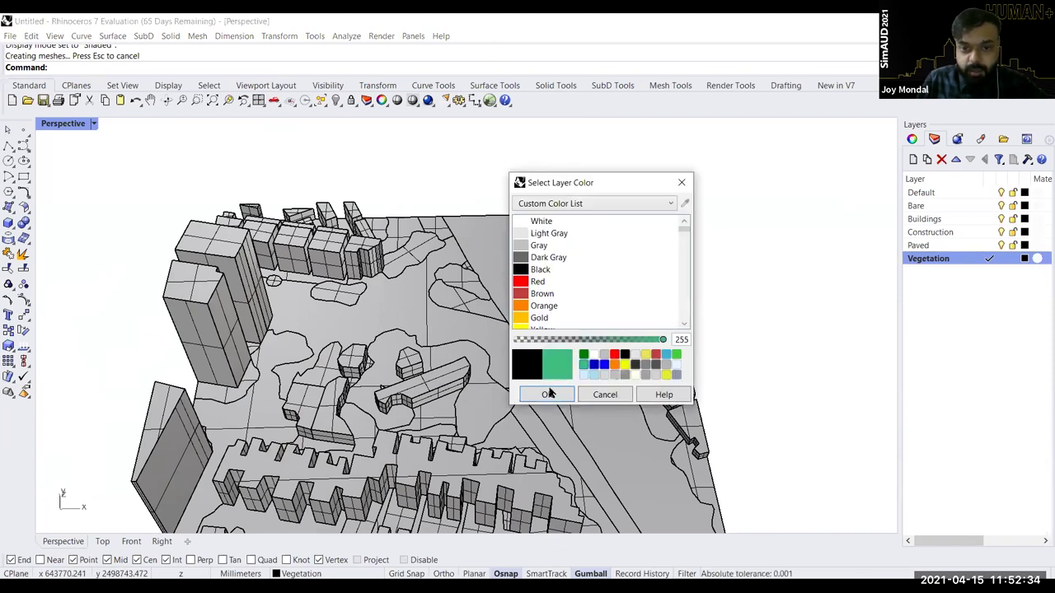
click(546, 394)
Step: Set the Bare layer's color to yellow and view the recolored ground surfaces
right_drag(455, 334, 313, 333)
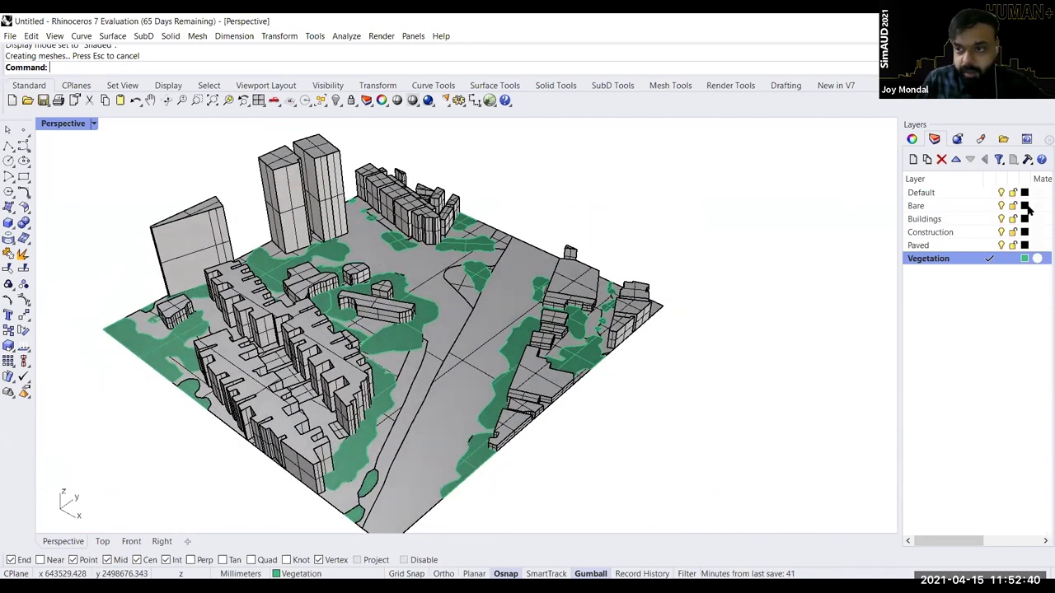
click(1026, 210)
click(657, 359)
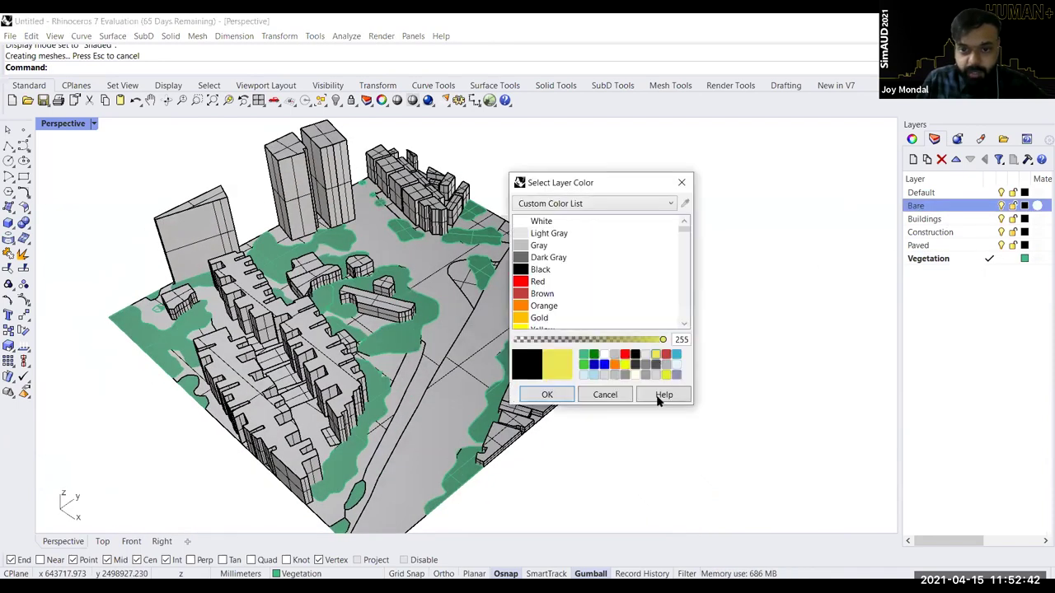
key(Return)
right_drag(436, 330, 221, 295)
scroll(371, 284, up, 3)
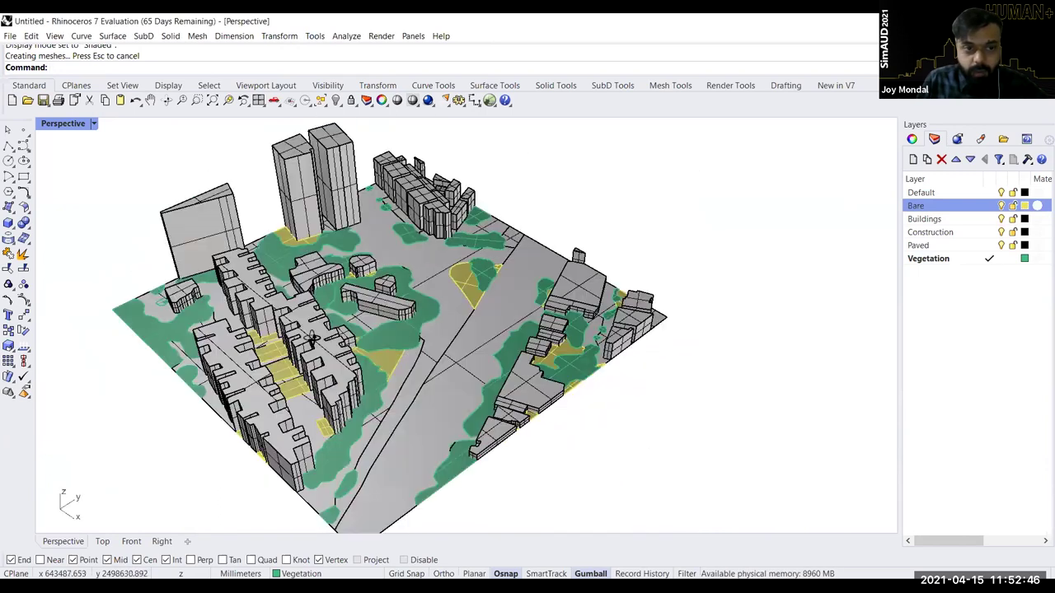
Step: Examine the colored site model from several angles, briefly selecting and deselecting each of the two tall towers
scroll(373, 286, up, 4)
scroll(374, 288, down, 6)
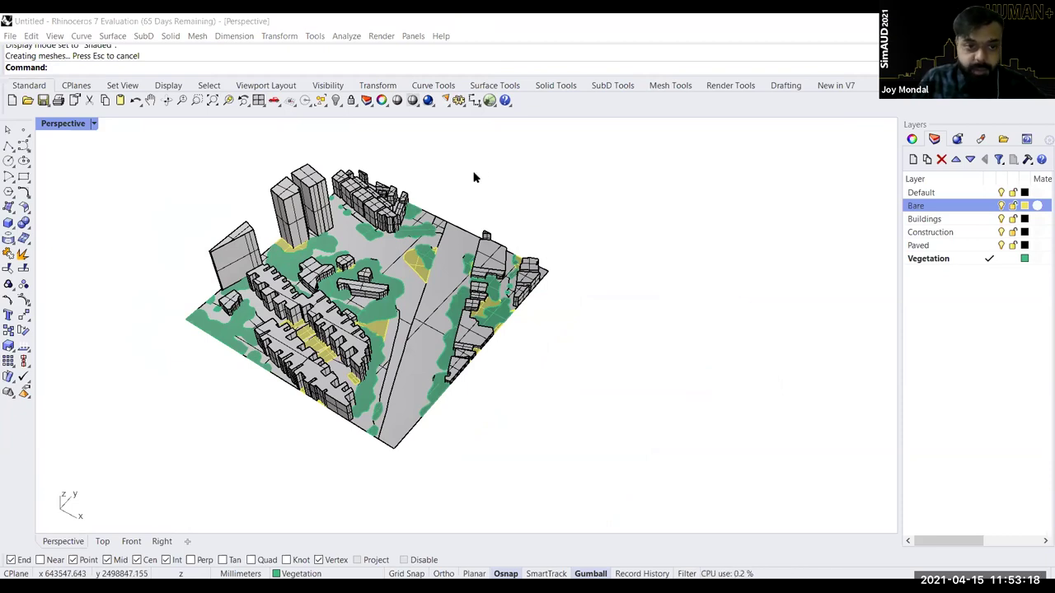
scroll(473, 176, up, 2)
right_drag(312, 358, 295, 346)
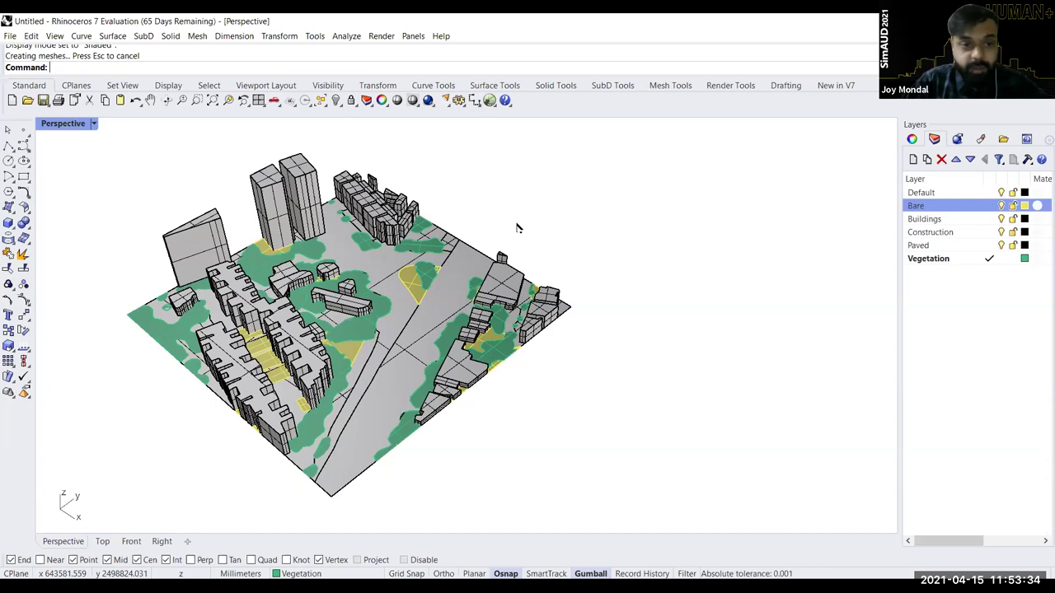
click(270, 190)
click(364, 159)
click(304, 175)
click(454, 167)
right_drag(431, 241, 448, 208)
key(Left)
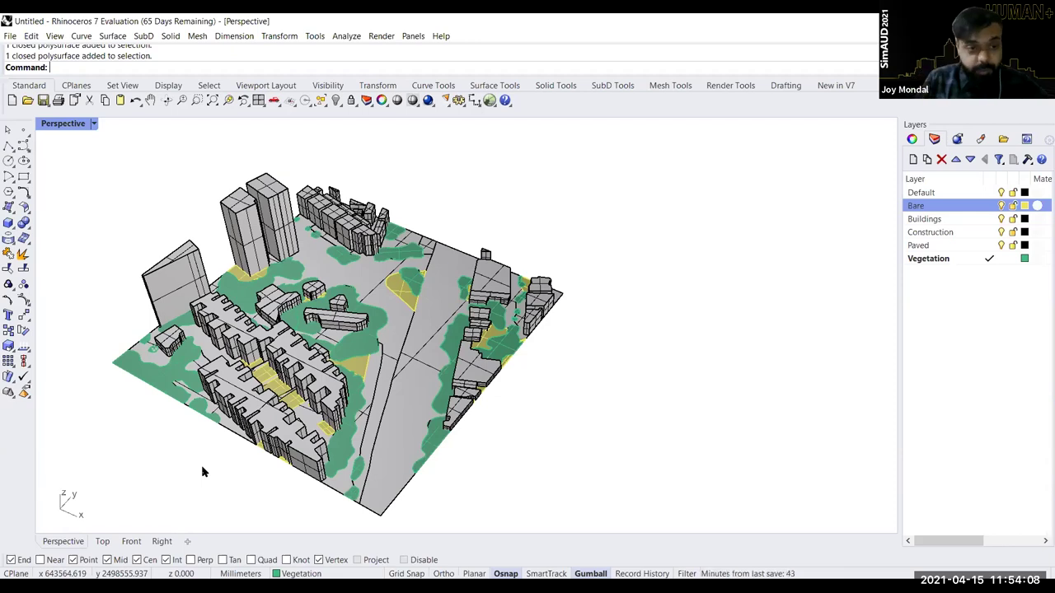
right_drag(438, 464, 413, 479)
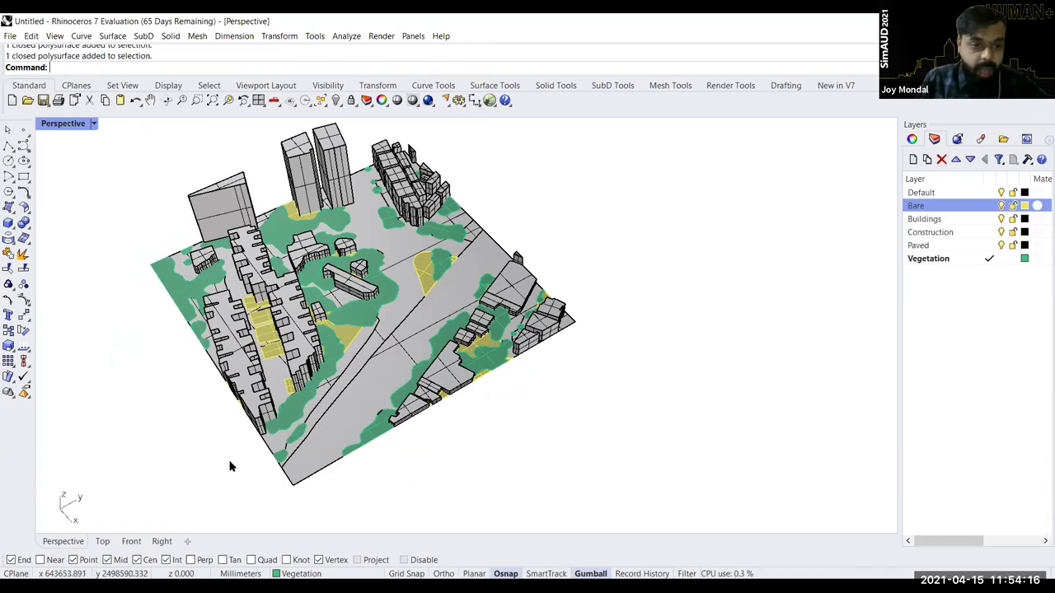
right_drag(172, 455, 216, 424)
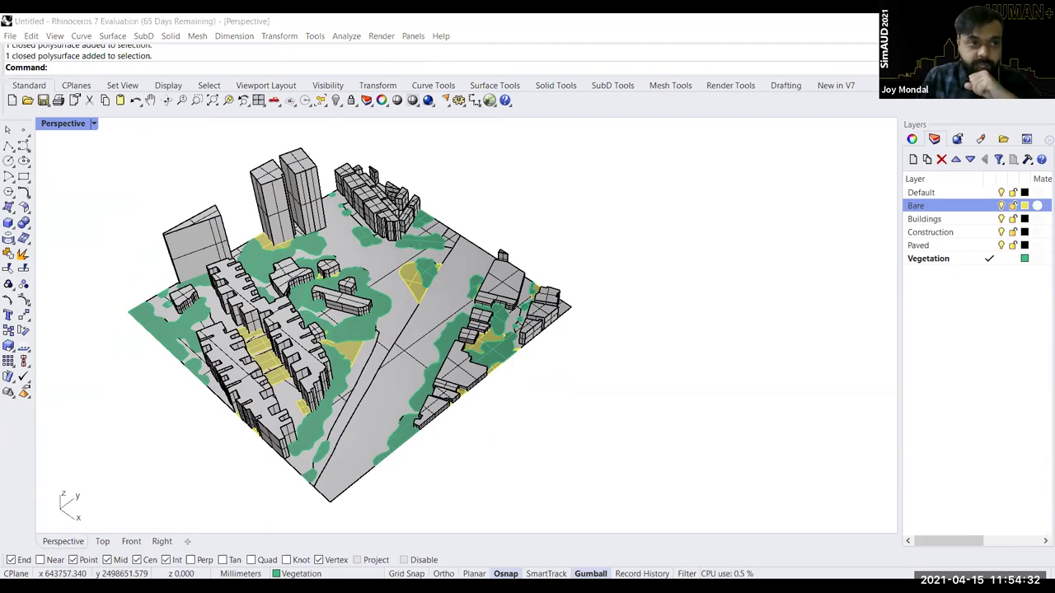
Step: Measure the lengths of the site's two front edges with Distance, from corner to corner
click(172, 352)
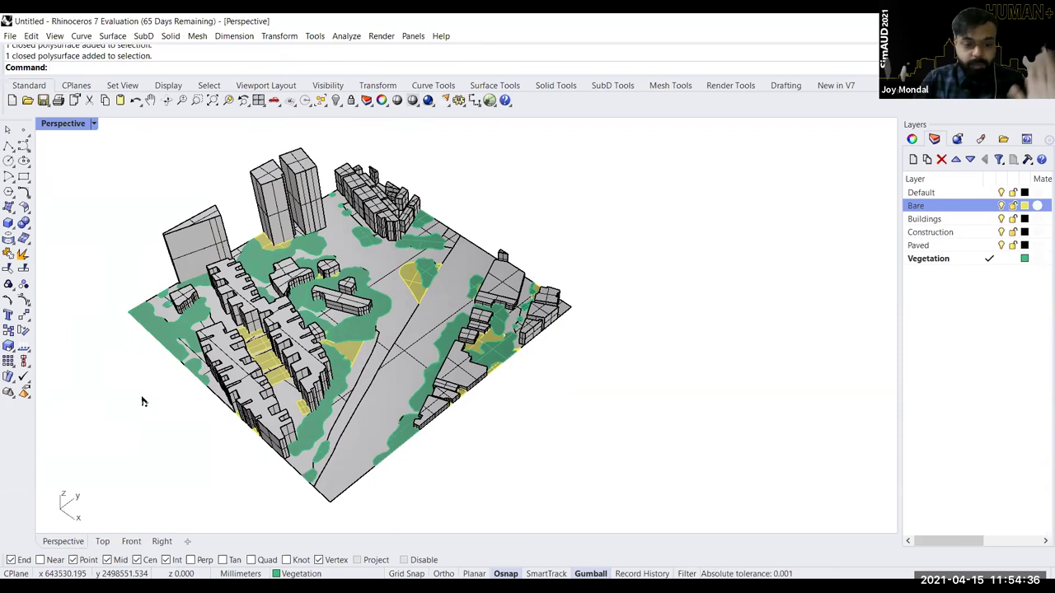
text(Distance)
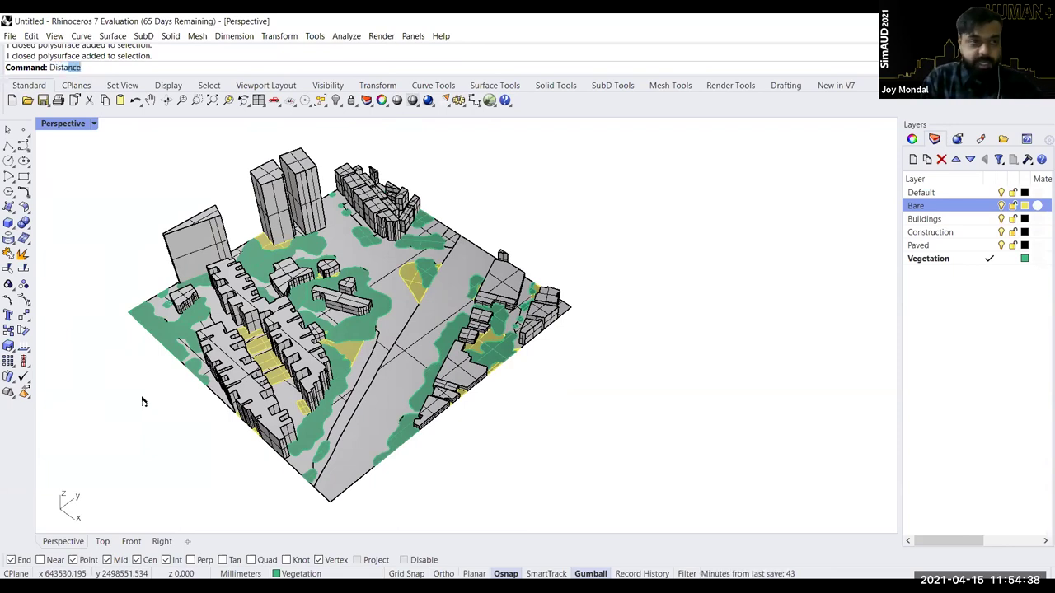
key(Return)
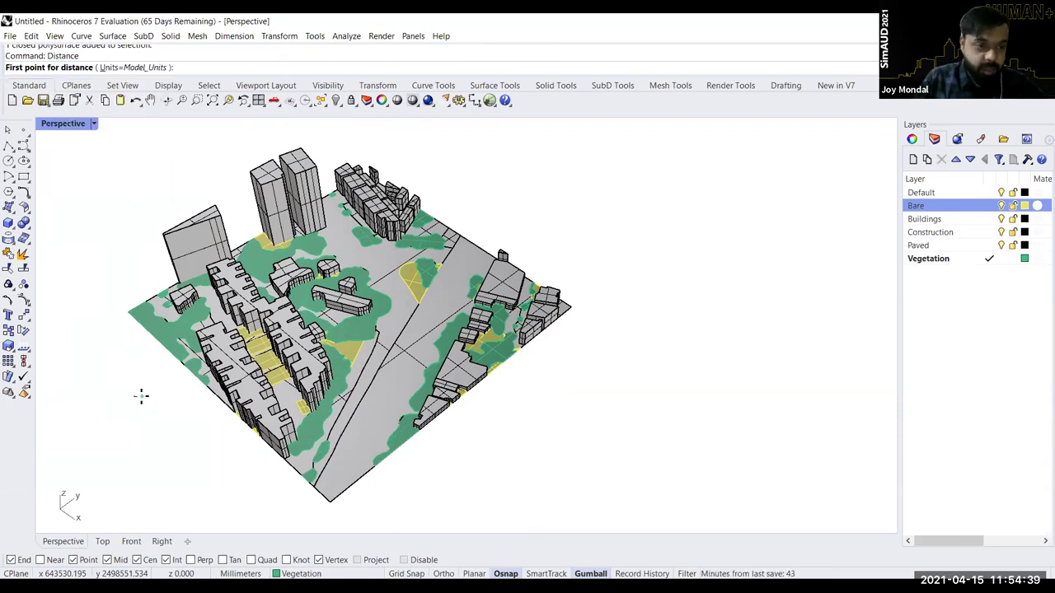
click(128, 313)
click(331, 501)
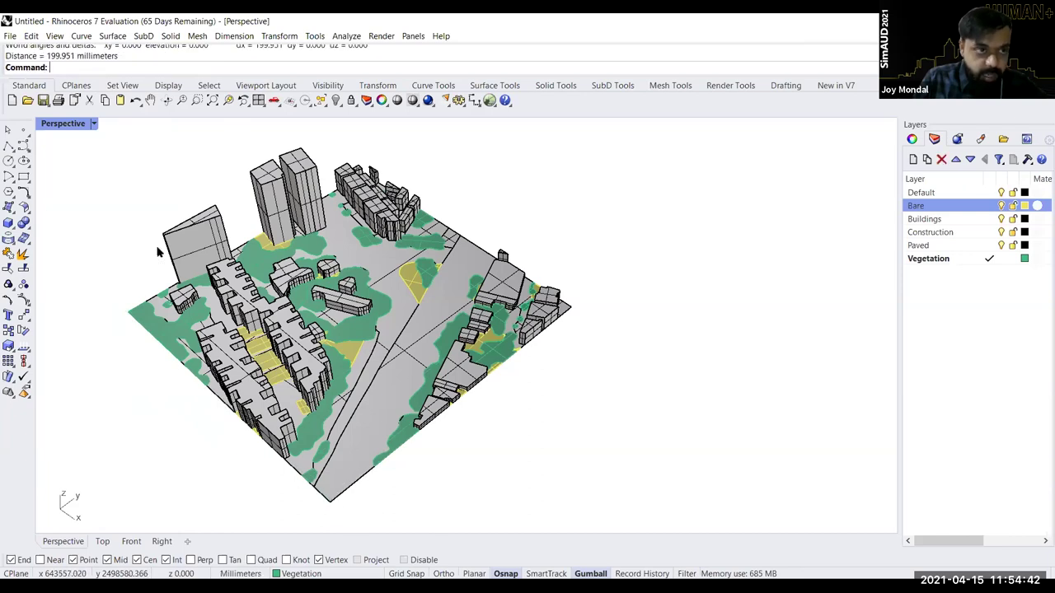
key(Return)
click(331, 500)
click(572, 307)
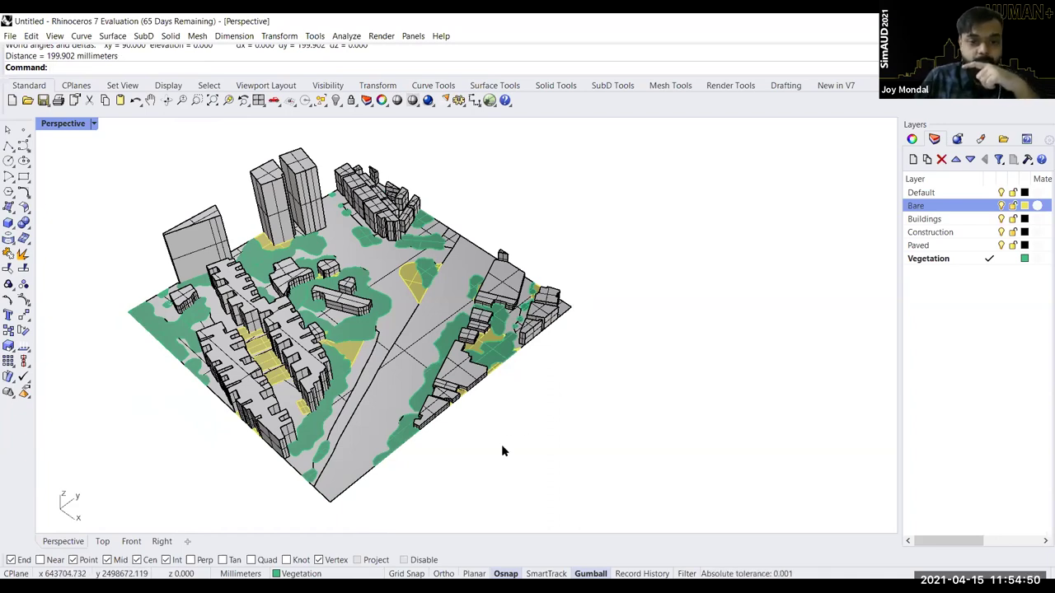
Step: Check the document's model units and tolerances, then dismiss the properties without changes
text(Units)
key(Return)
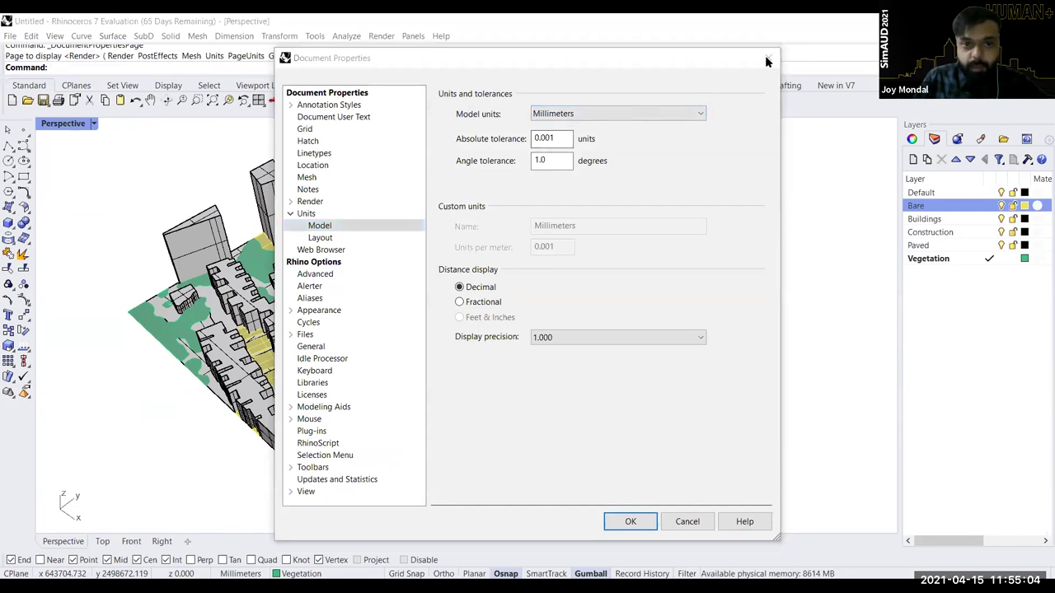
scroll(403, 427, down, 4)
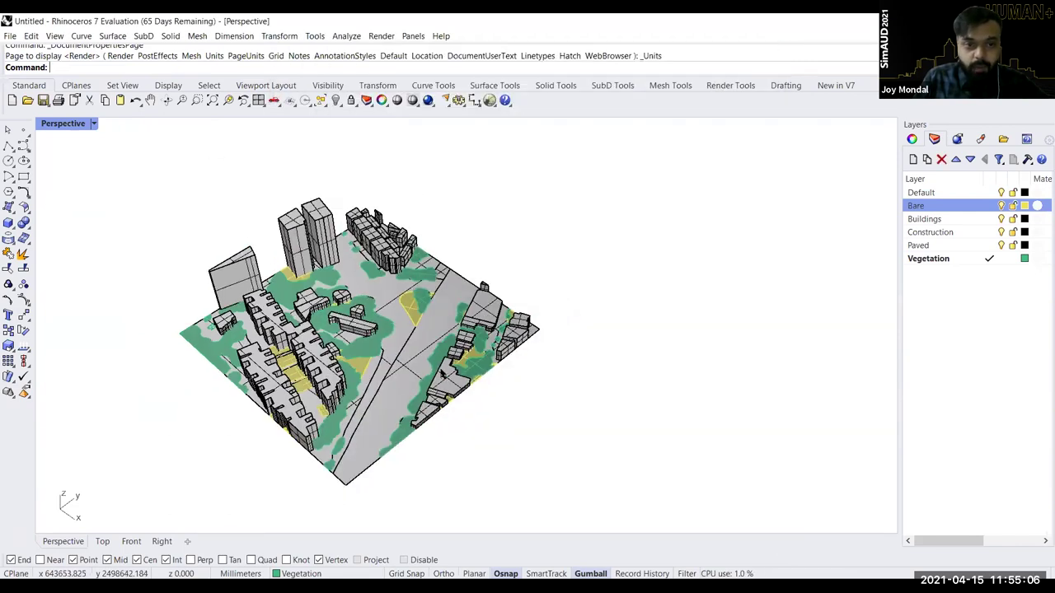
scroll(442, 374, up, 2)
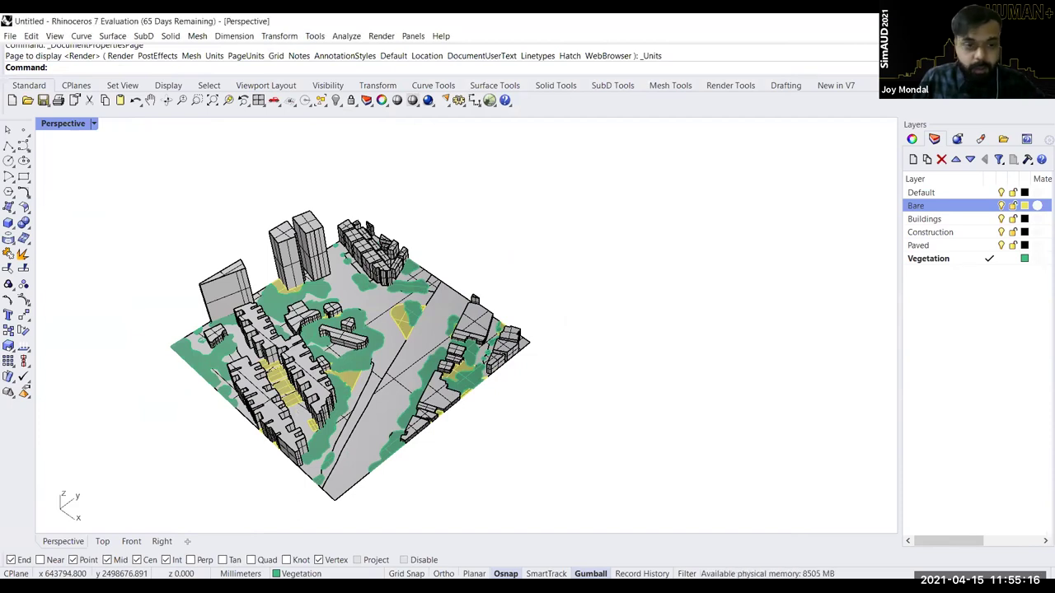
Step: Open Rhino3Dexample.3dm, discarding the unsaved changes to the untitled model
key(alt+Tab)
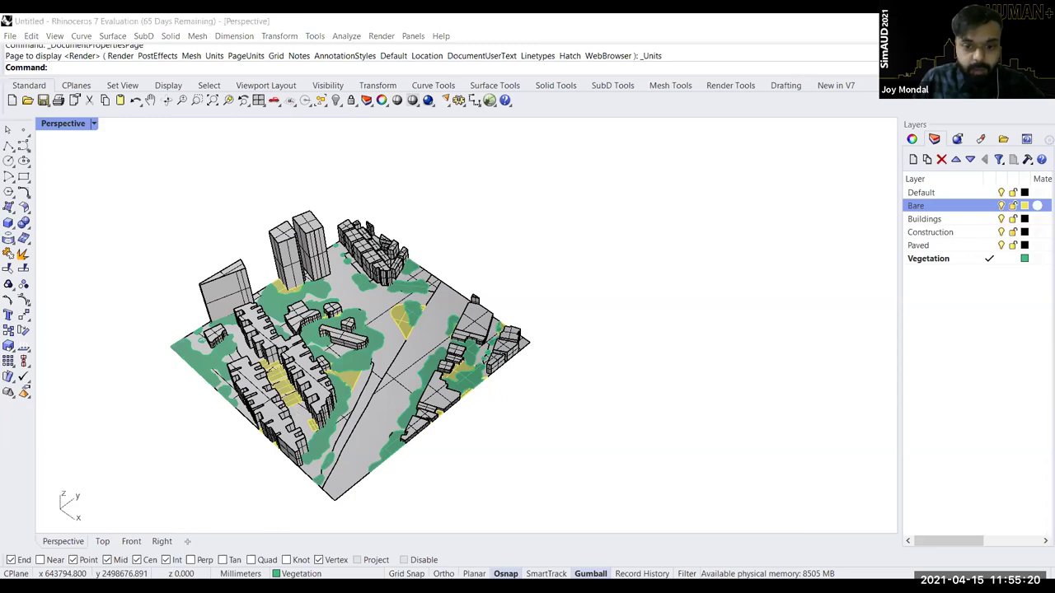
key(alt+Tab)
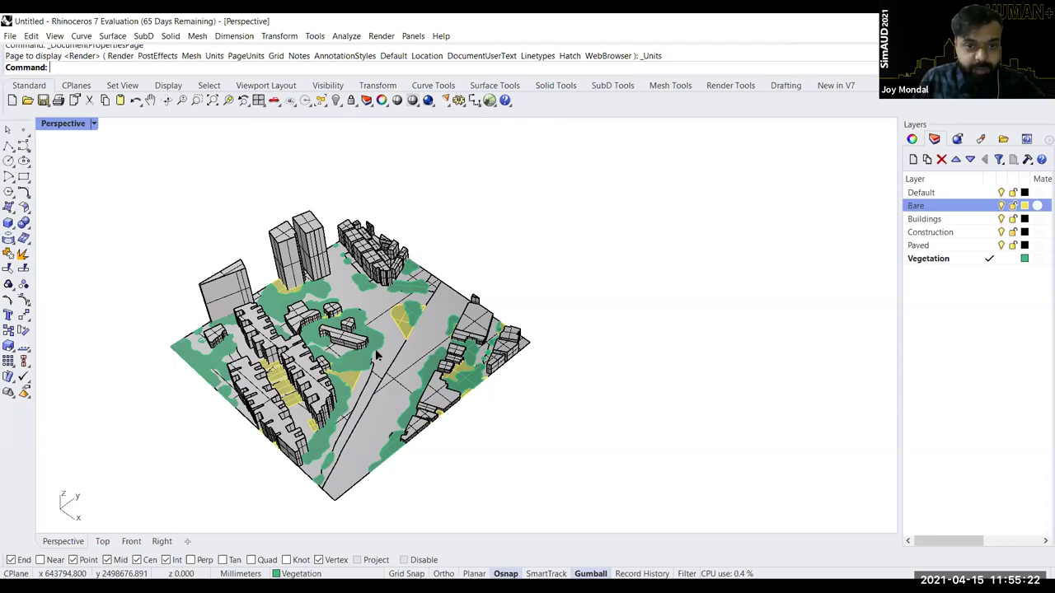
click(501, 337)
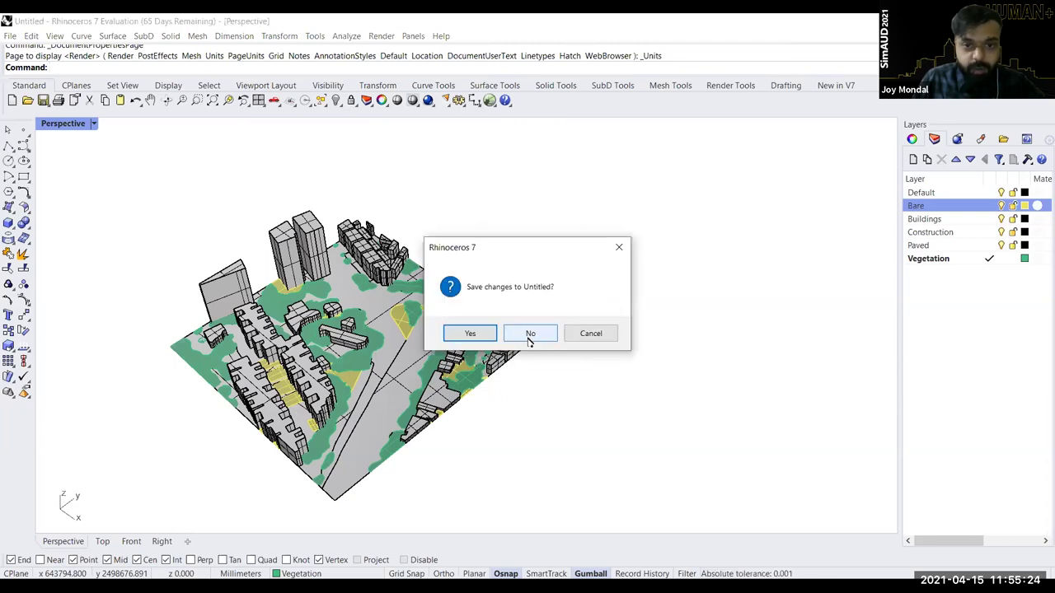
click(530, 337)
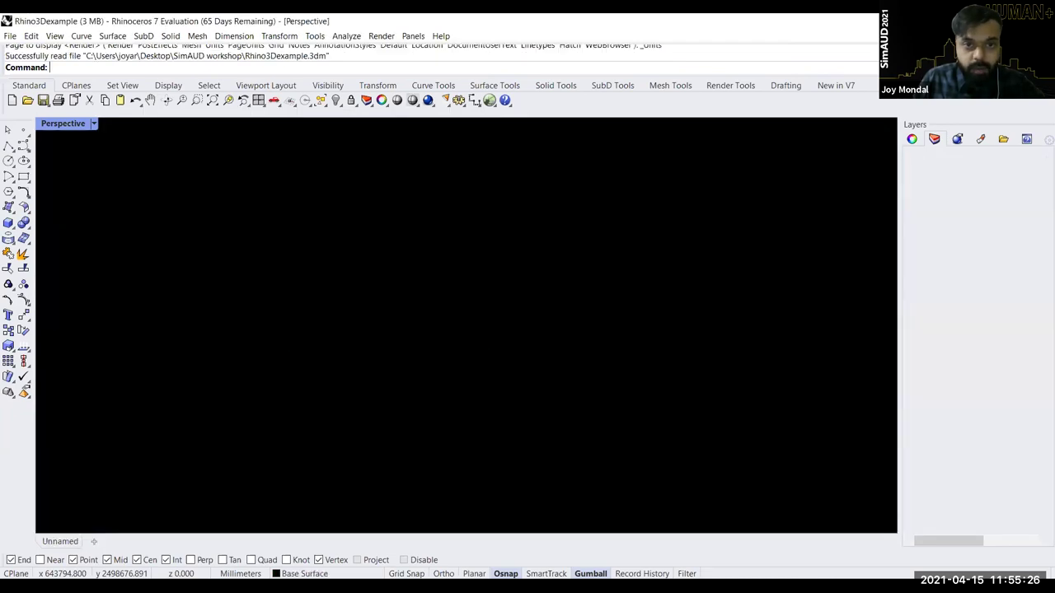
Step: Examine the example model's buildings, colored ground surfaces and base surface from several angles and distances
scroll(299, 368, down, 4)
mouse_move(419, 284)
right_down()
mouse_move(424, 298)
mouse_move(387, 307)
mouse_move(399, 309)
right_up()
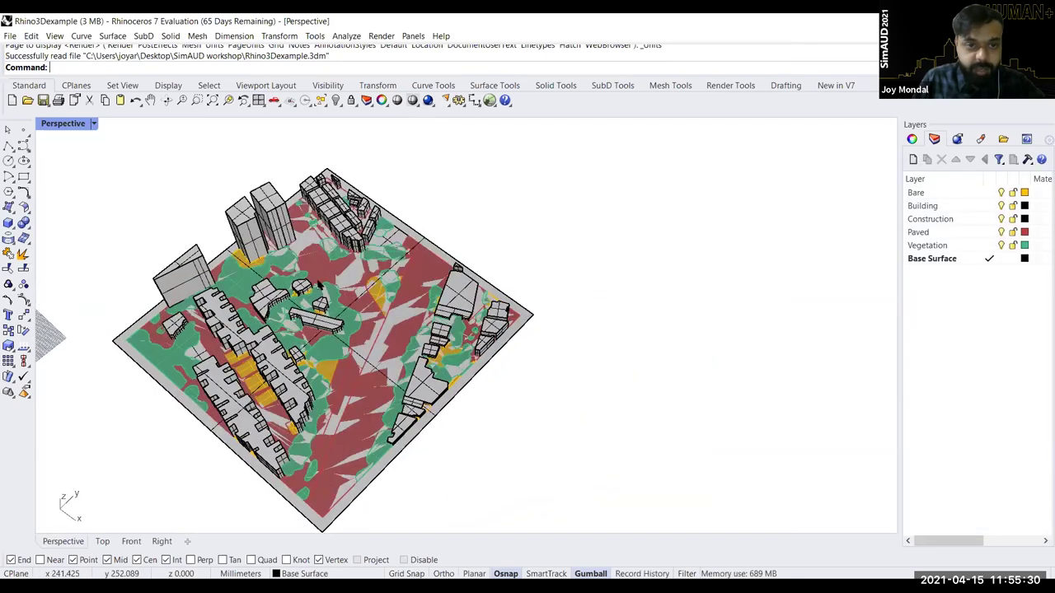
right_drag(503, 244, 522, 229)
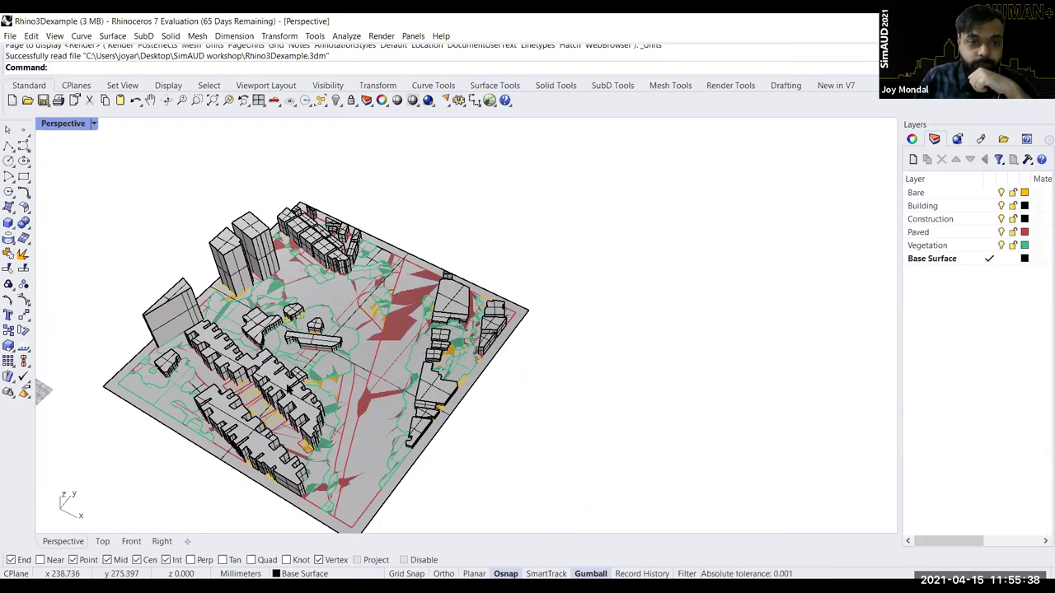
scroll(347, 373, up, 1)
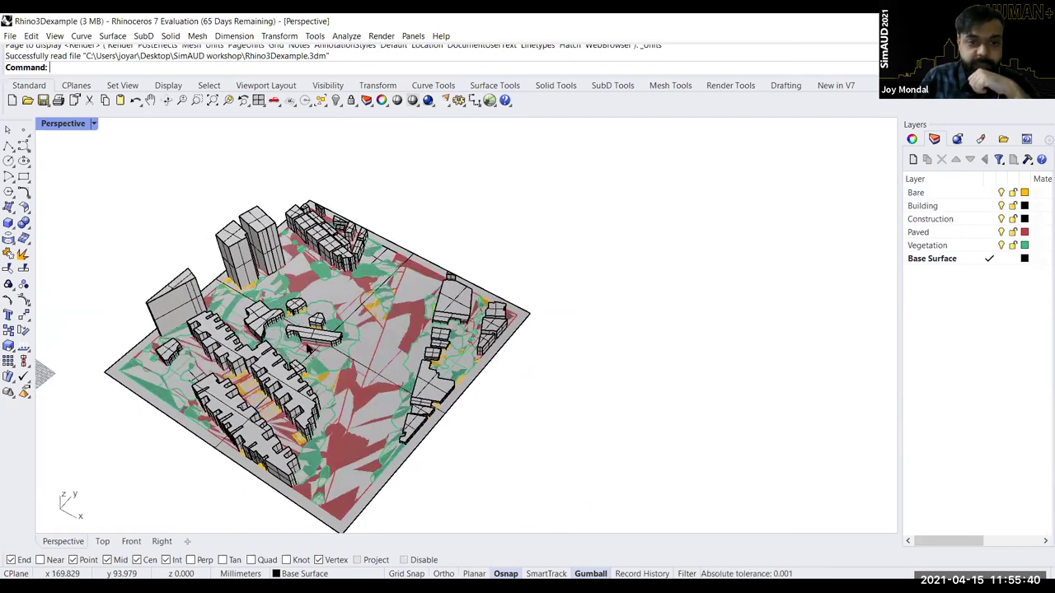
scroll(381, 350, up, 3)
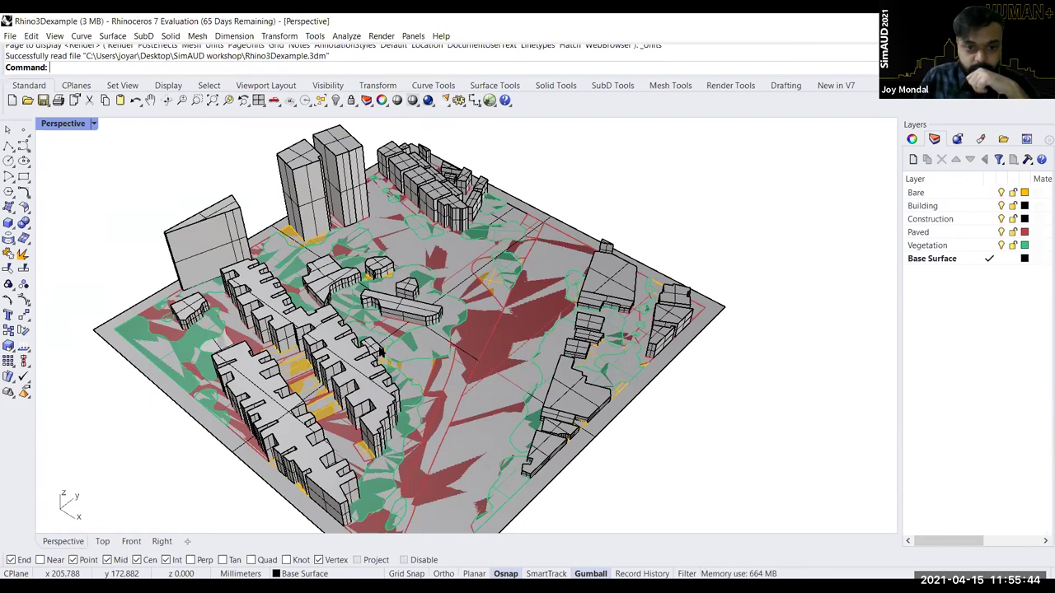
scroll(373, 357, down, 2)
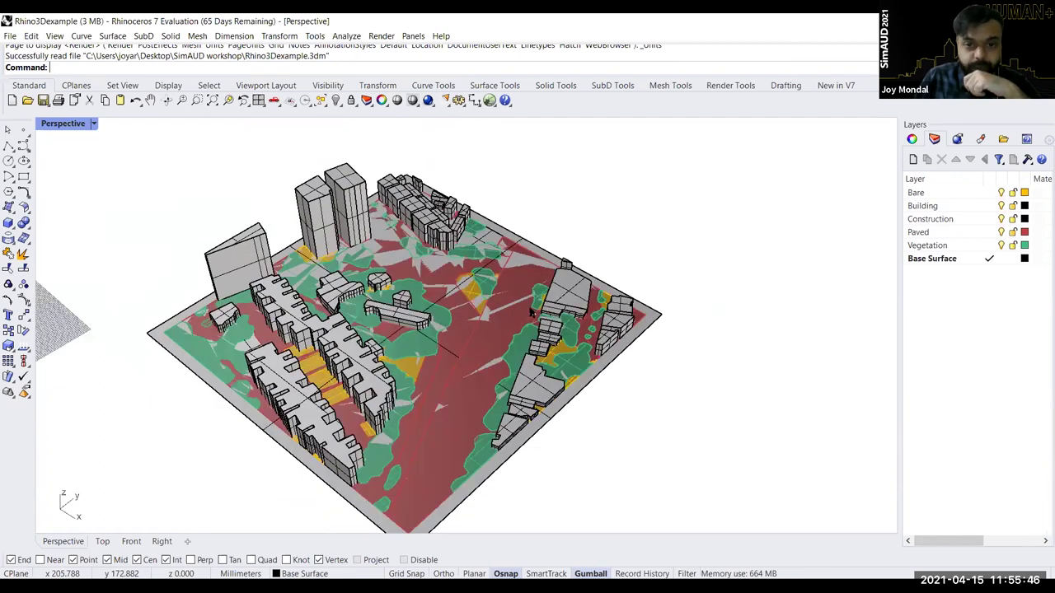
scroll(375, 353, down, 4)
scroll(367, 352, up, 2)
right_drag(368, 353, 258, 470)
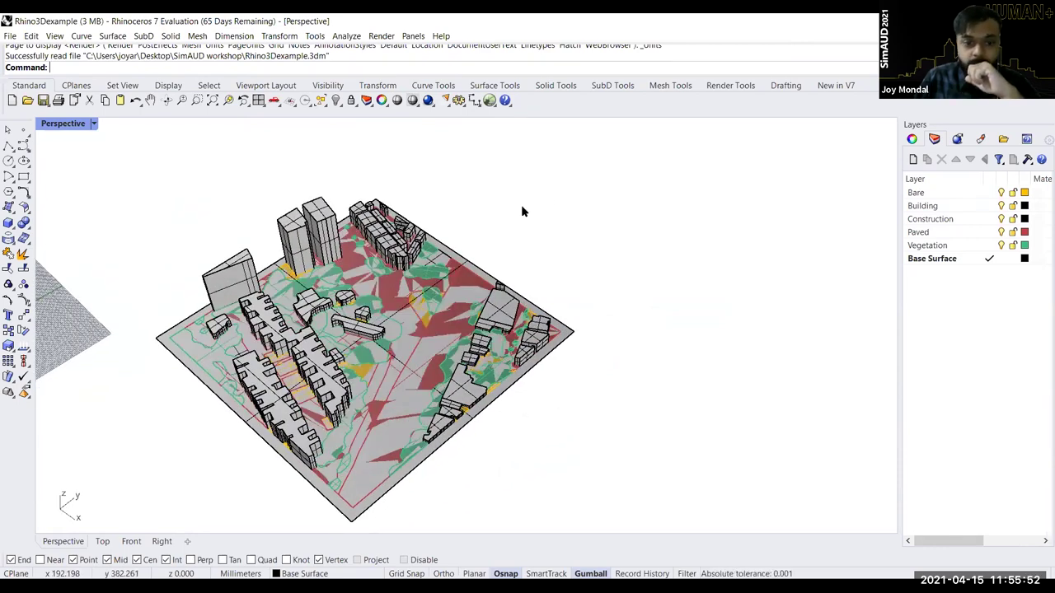
Step: Launch Grasshopper and open the recent definition 2_simulation.gh
click(739, 587)
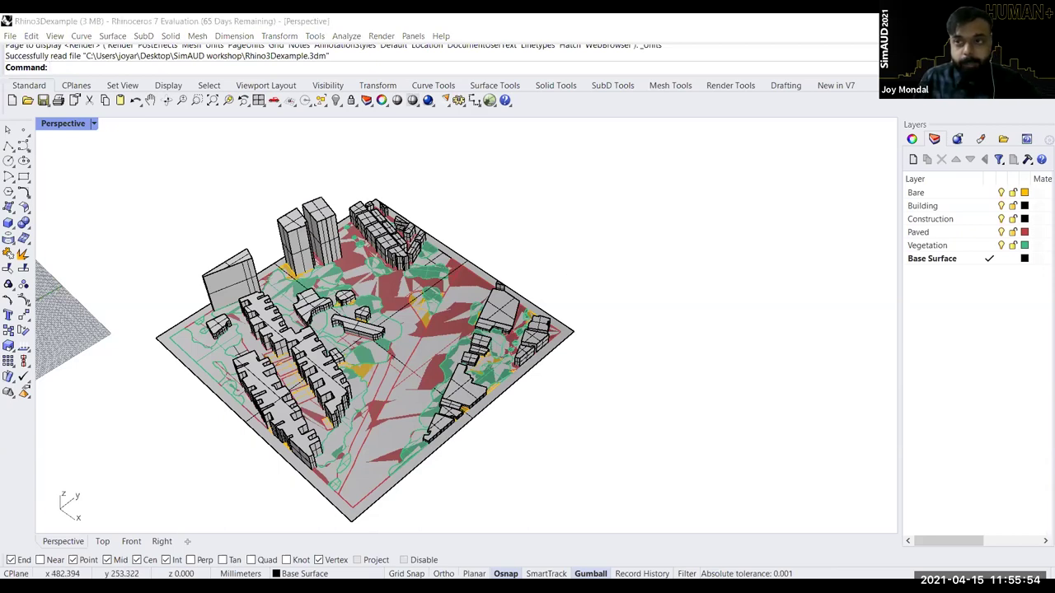
click(580, 462)
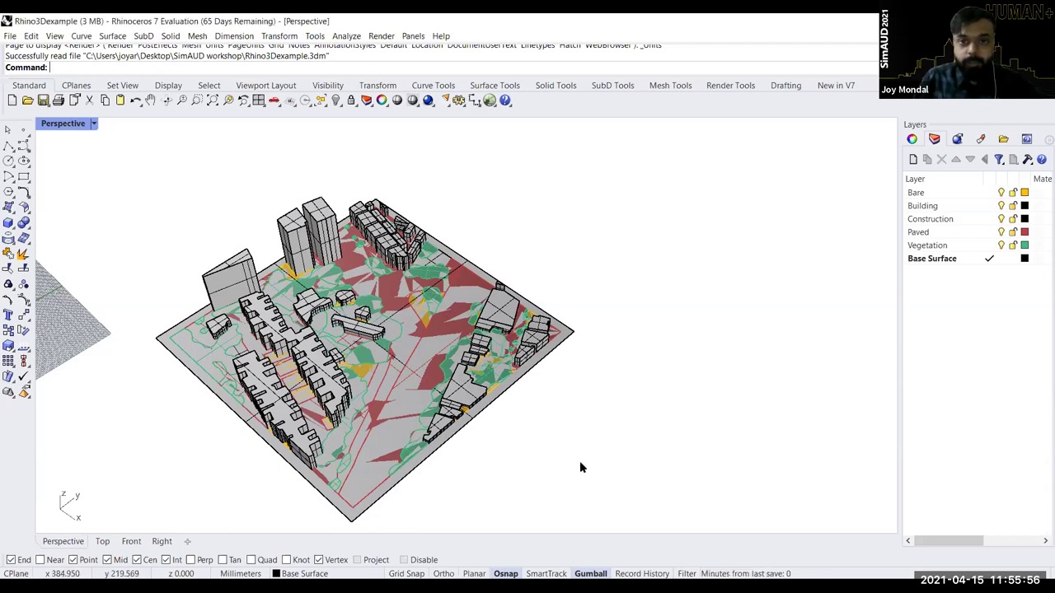
text(Gra)
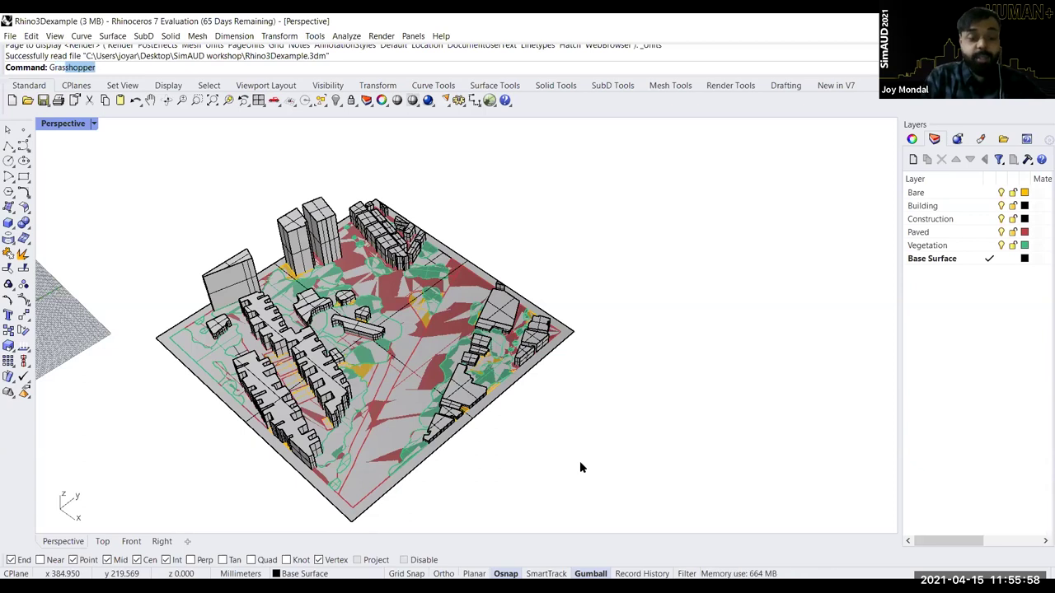
text(ss)
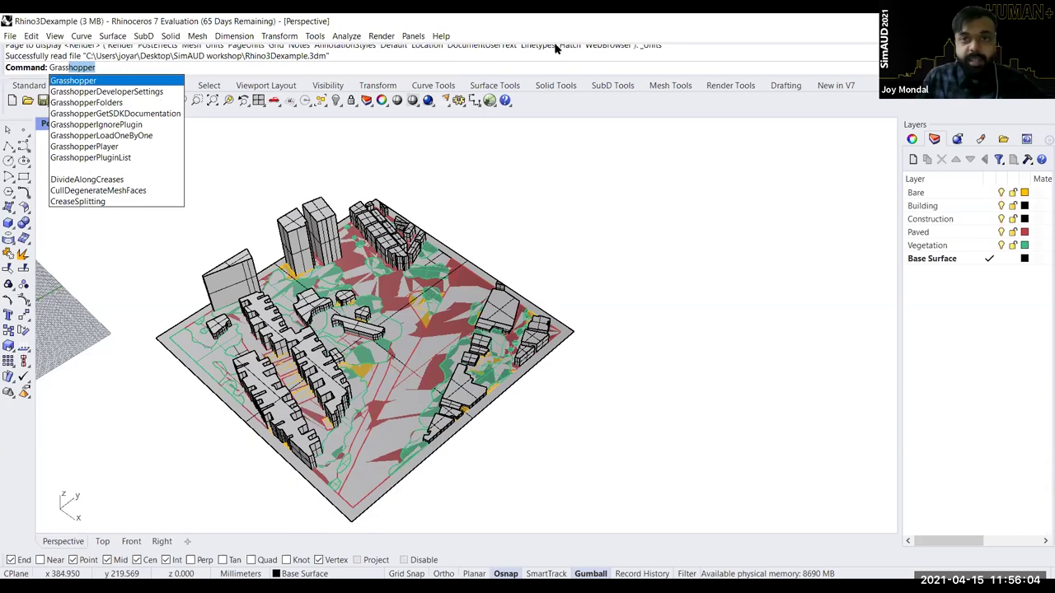
key(Return)
click(271, 69)
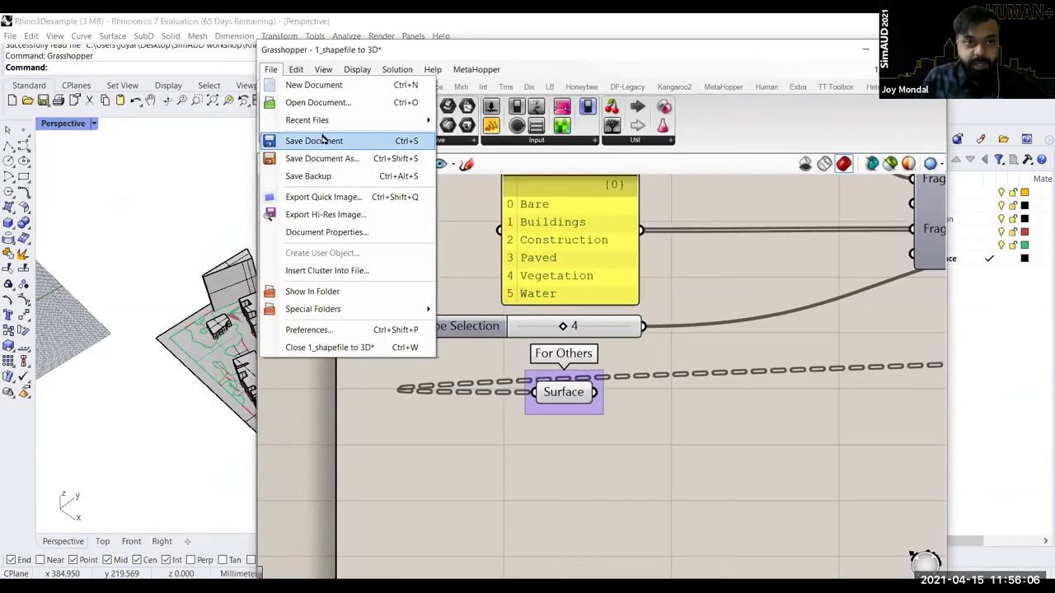
mouse_move(366, 122)
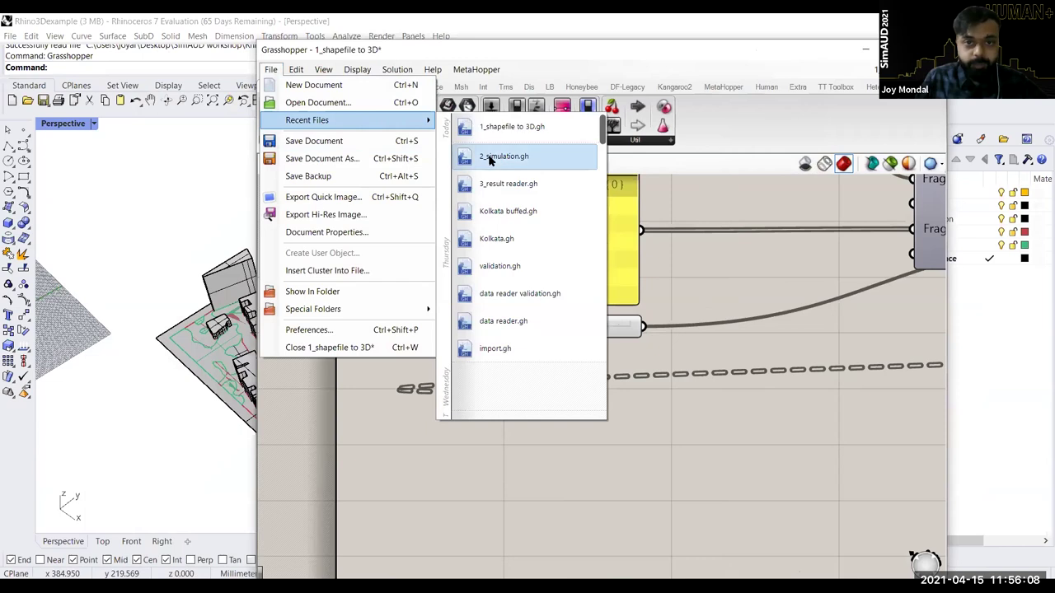
click(454, 431)
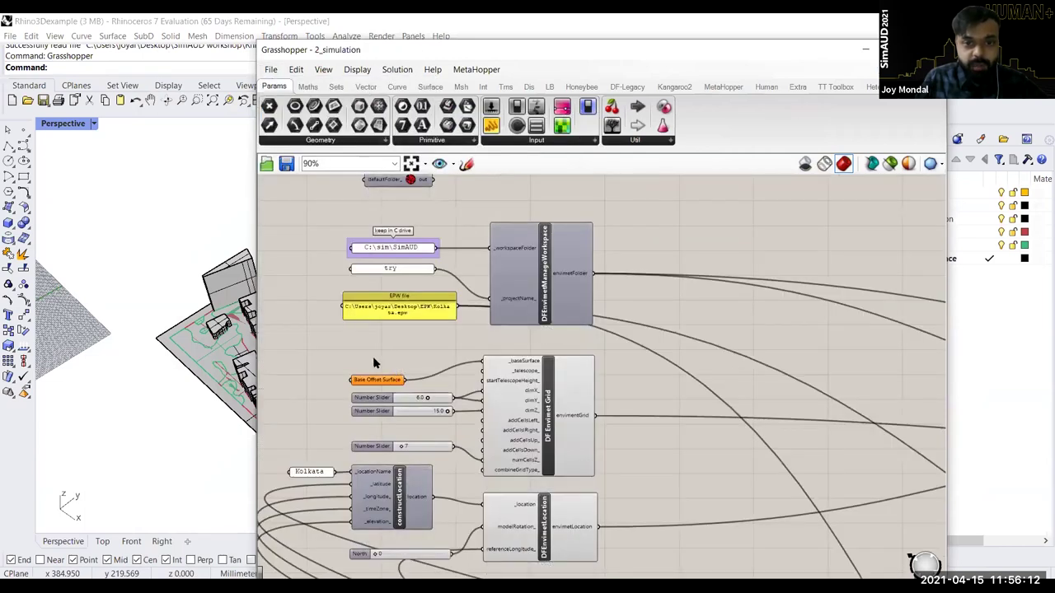
Step: Place the Grasshopper window beside the Perspective viewport, keeping both the simulation definition and the whole site model in view
scroll(411, 408, down, 1)
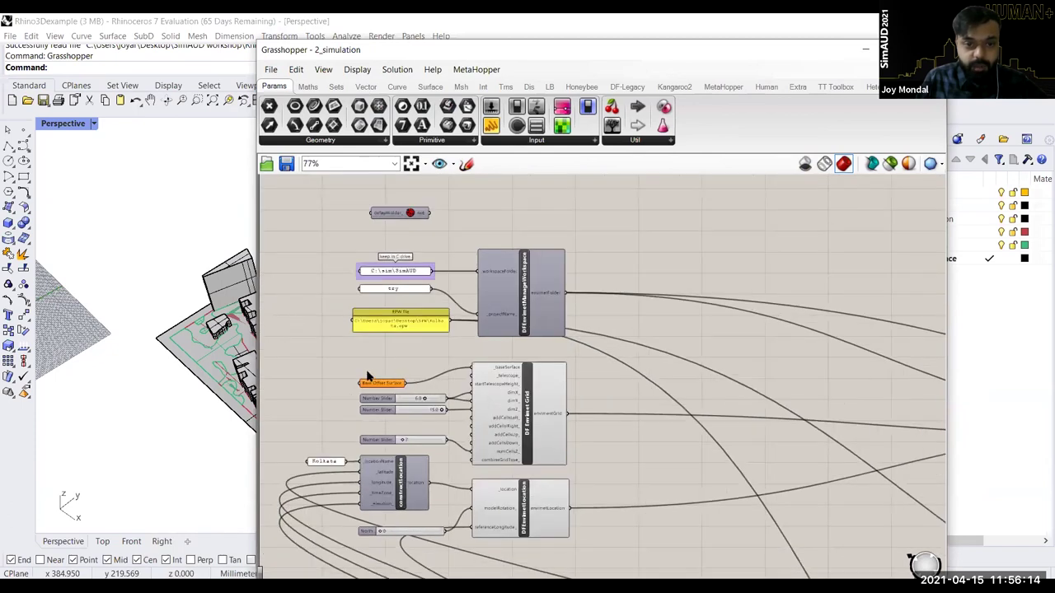
scroll(354, 371, down, 2)
scroll(343, 366, up, 3)
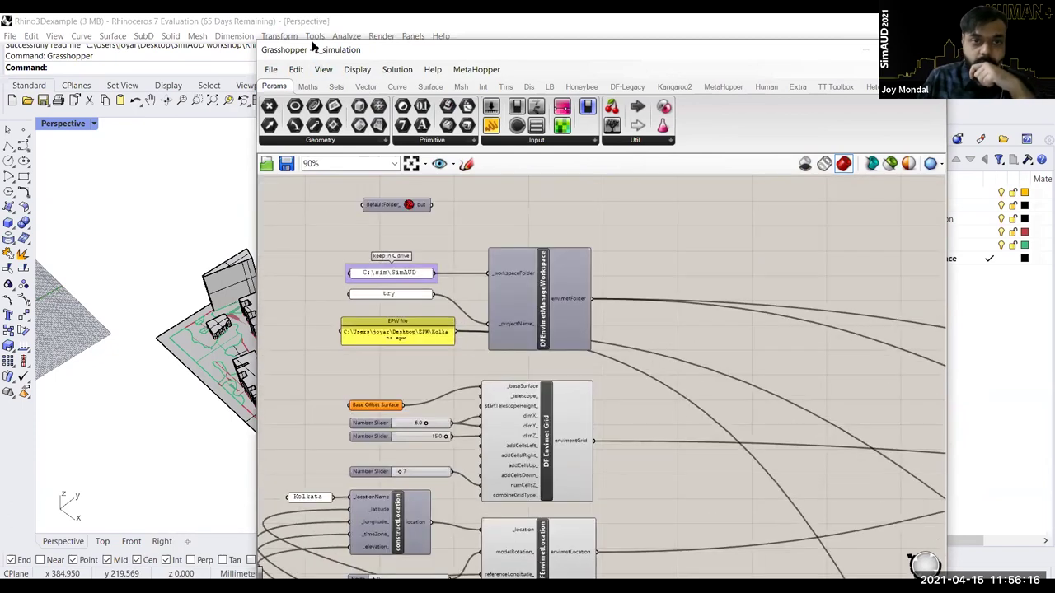
drag(317, 49, 437, 37)
scroll(120, 259, down, 5)
scroll(195, 280, up, 2)
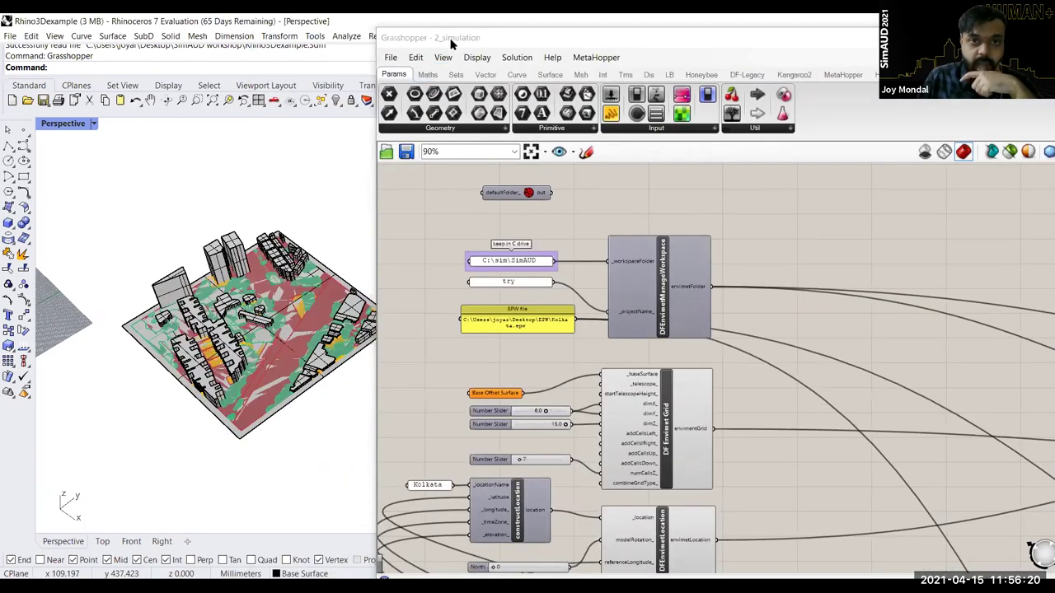
drag(406, 42, 470, 34)
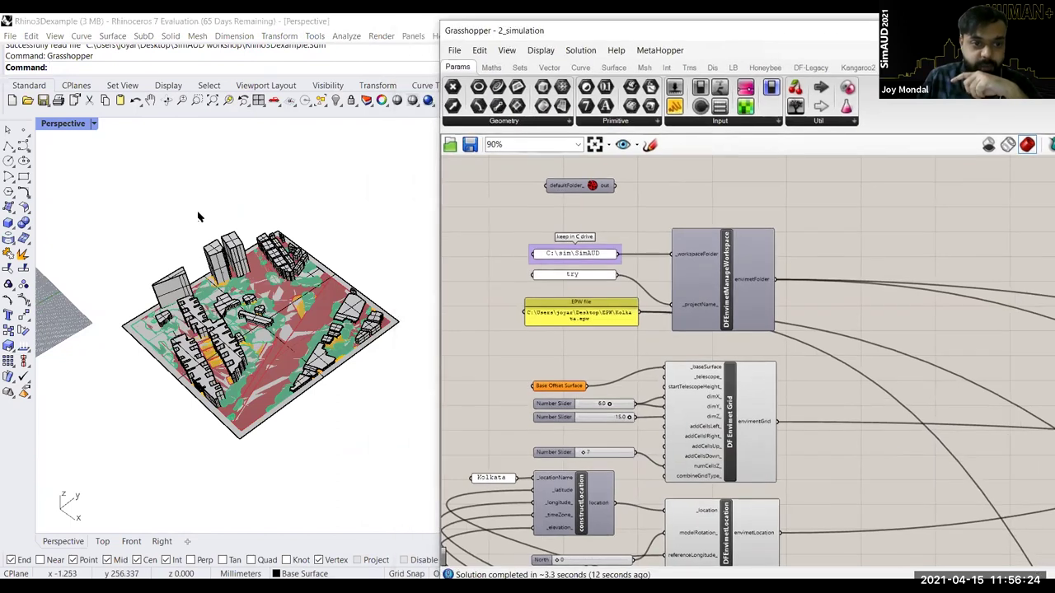
scroll(241, 269, up, 2)
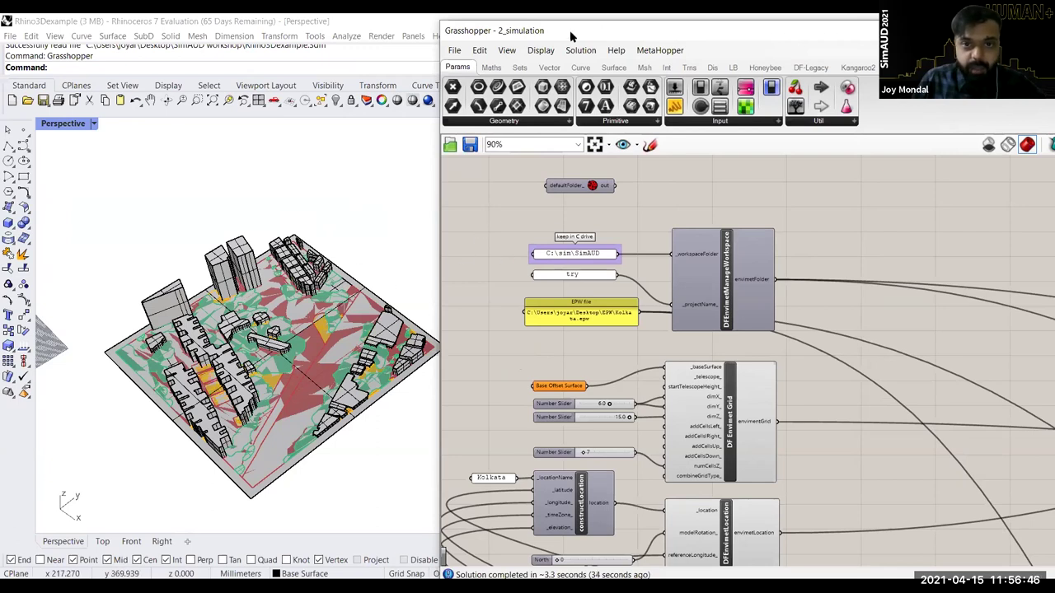
Step: Examine the simulation definition's workspace, grid and location inputs, the material group and the downstream simulation components
drag(565, 31, 370, 51)
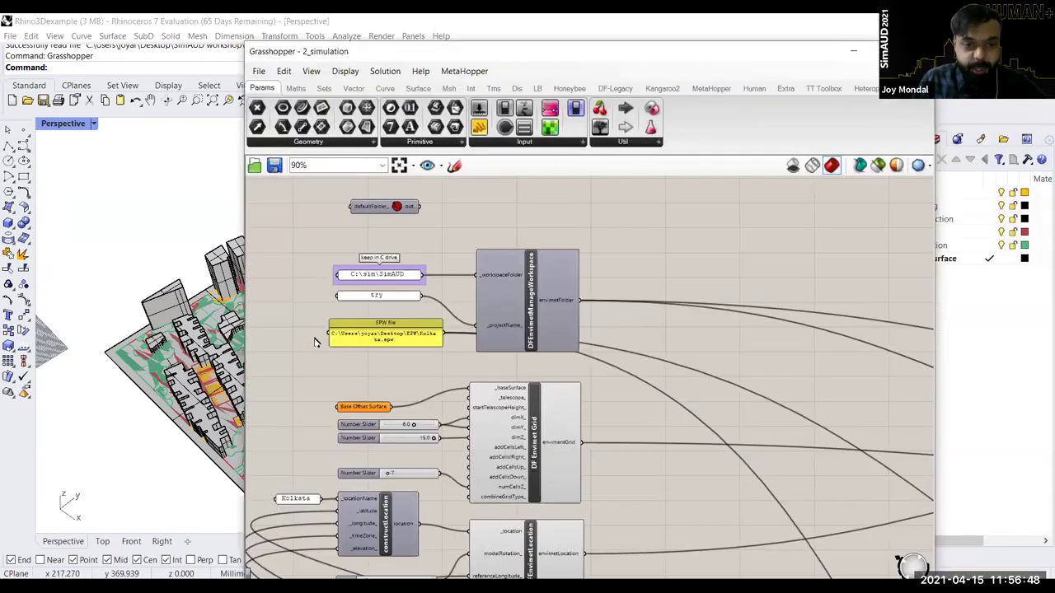
scroll(362, 357, down, 1)
scroll(358, 355, down, 1)
scroll(361, 370, up, 2)
right_drag(436, 573, 424, 487)
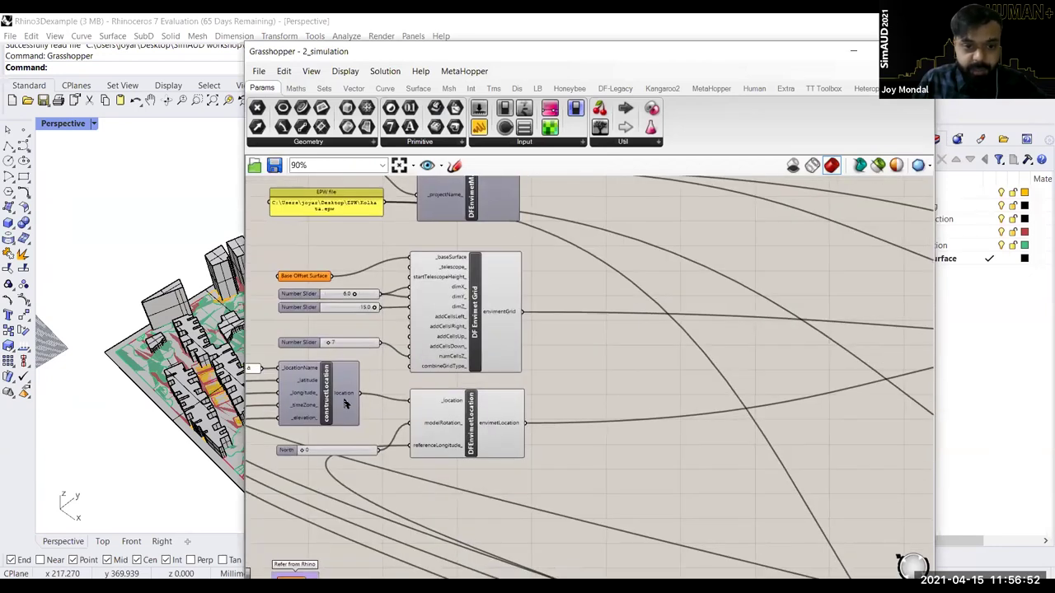
scroll(426, 501, down, 2)
scroll(348, 389, down, 2)
right_drag(382, 407, 343, 277)
right_drag(691, 499, 388, 478)
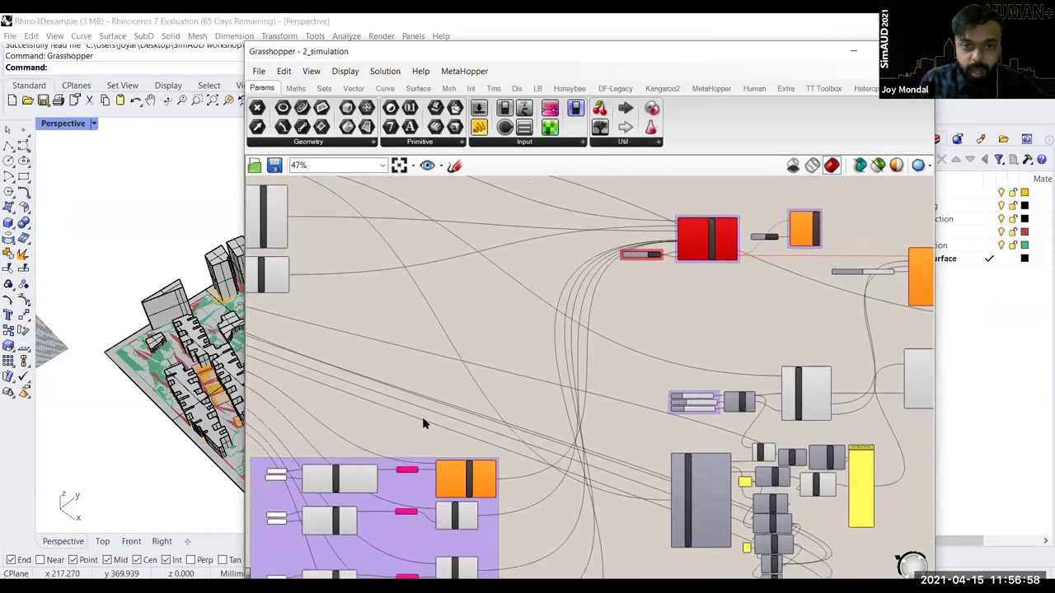
right_drag(542, 341, 473, 423)
right_drag(459, 288, 694, 360)
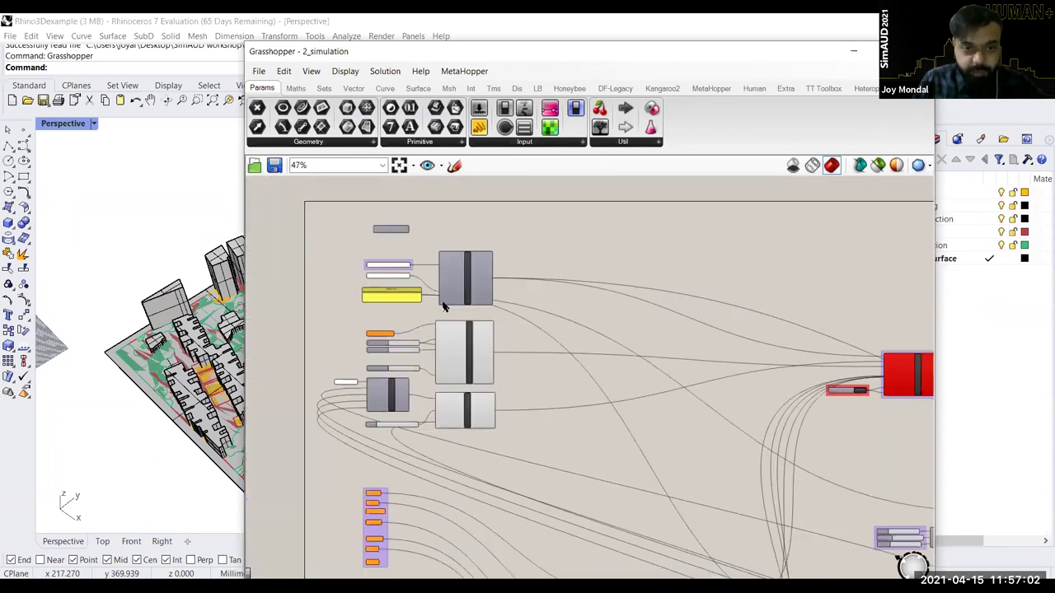
right_drag(419, 309, 436, 302)
scroll(425, 315, up, 2)
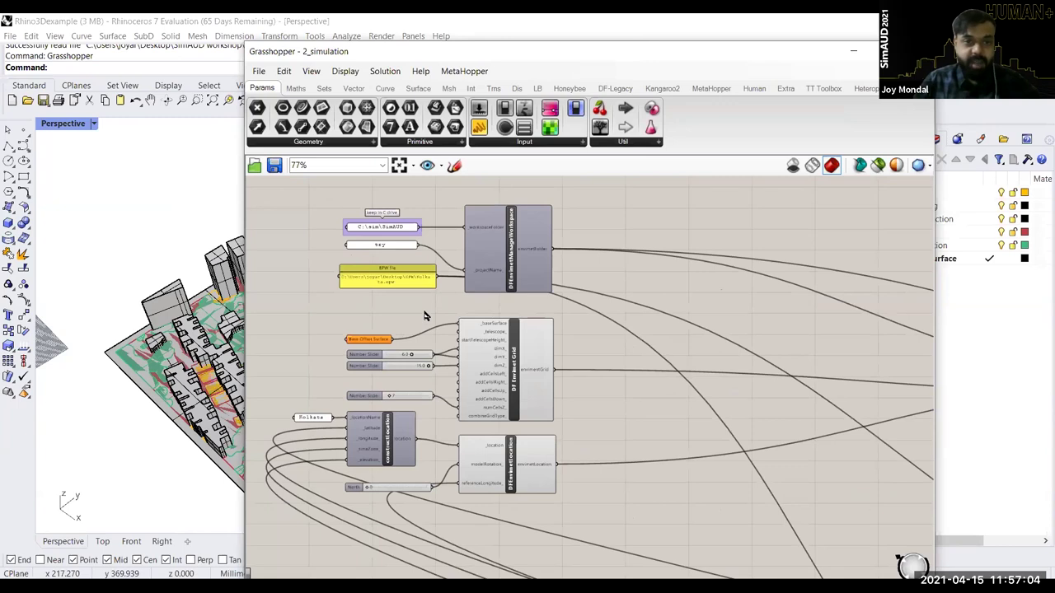
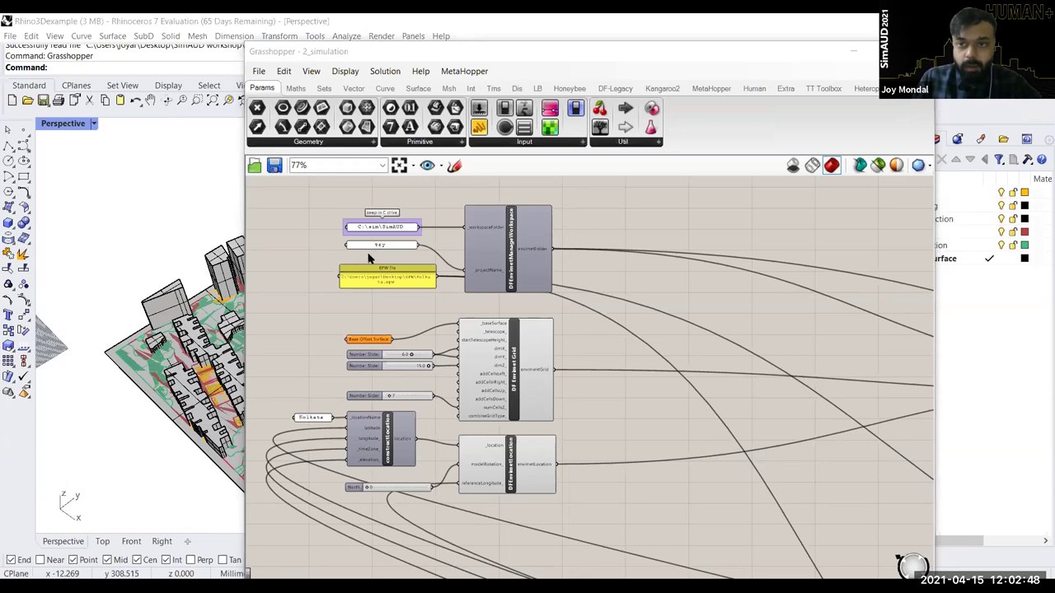
scroll(337, 233, up, 2)
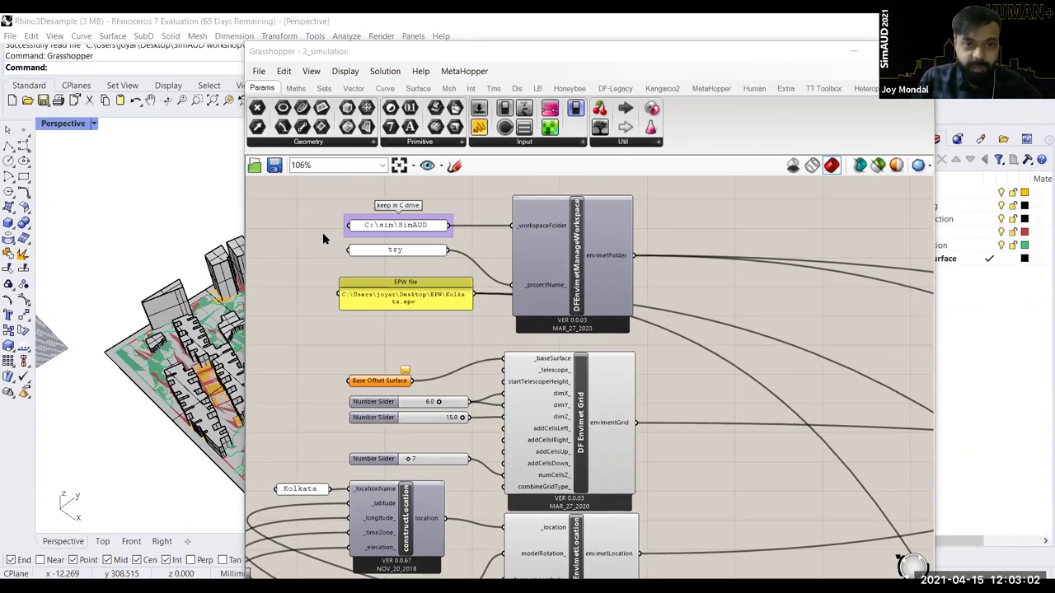
right_drag(322, 232, 332, 293)
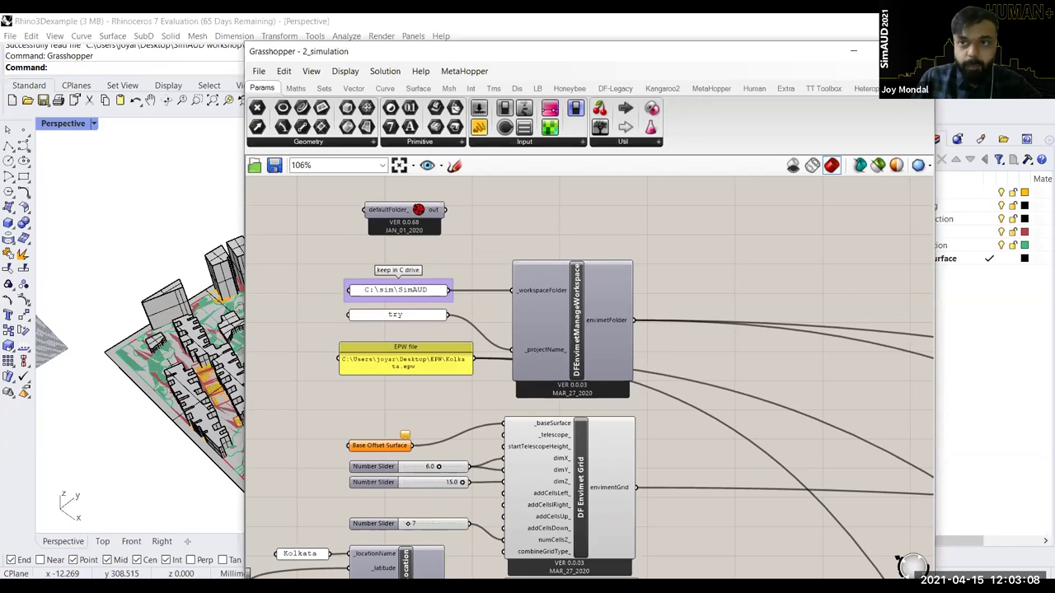
Step: Maximize the Grasshopper window and examine the envimet grid and location components and the geometry parameters referenced from Rhino
click(884, 51)
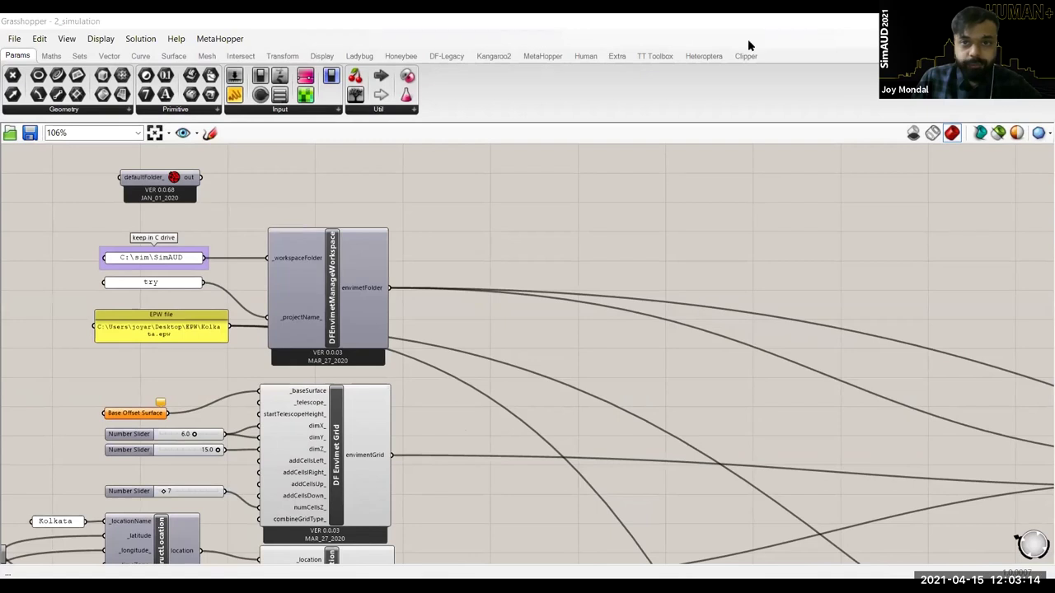
right_drag(453, 352, 552, 339)
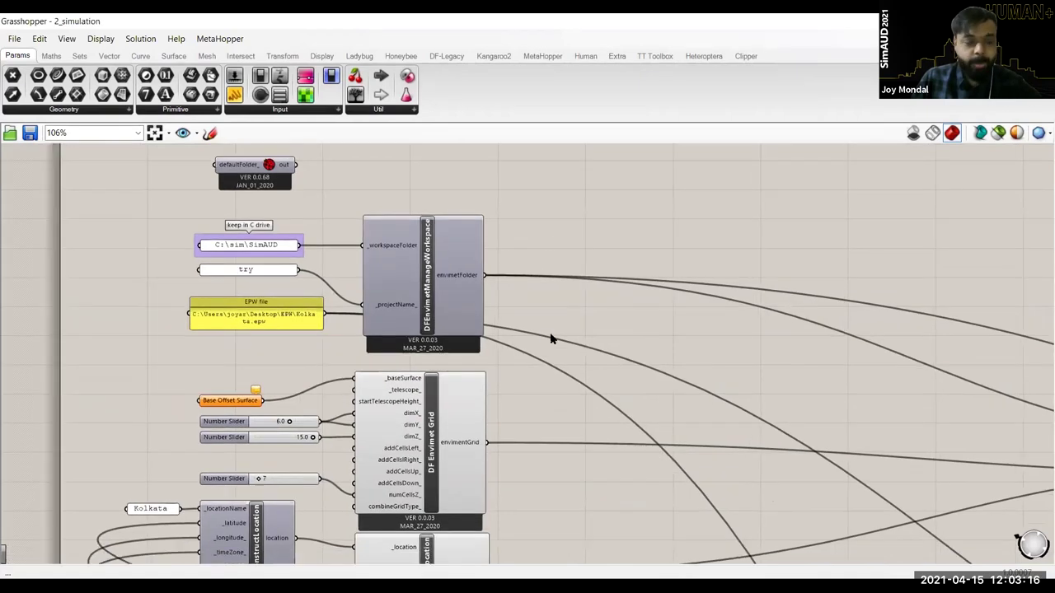
scroll(527, 330, down, 2)
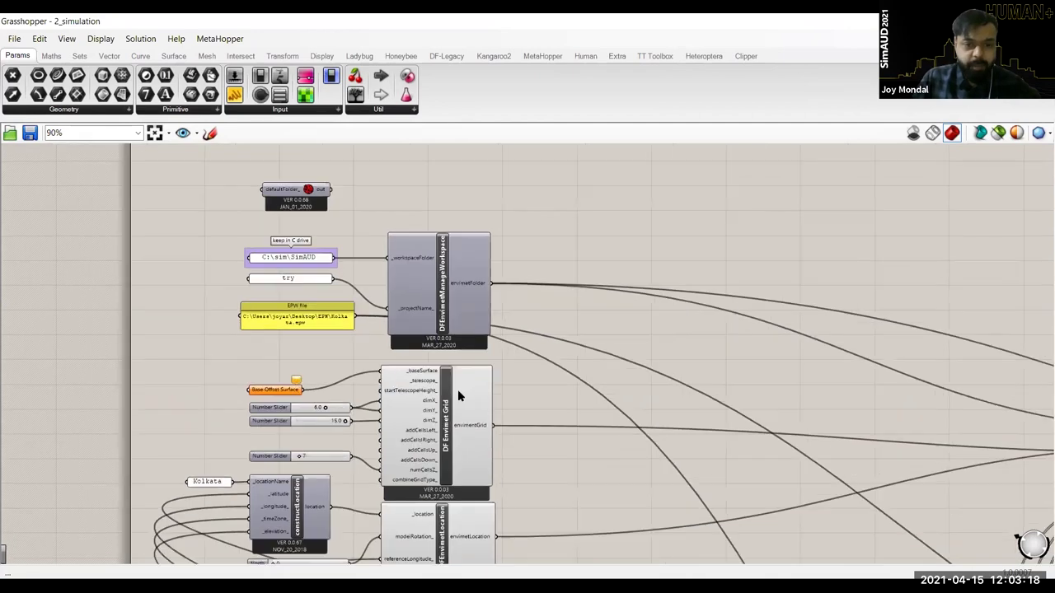
scroll(379, 480, down, 2)
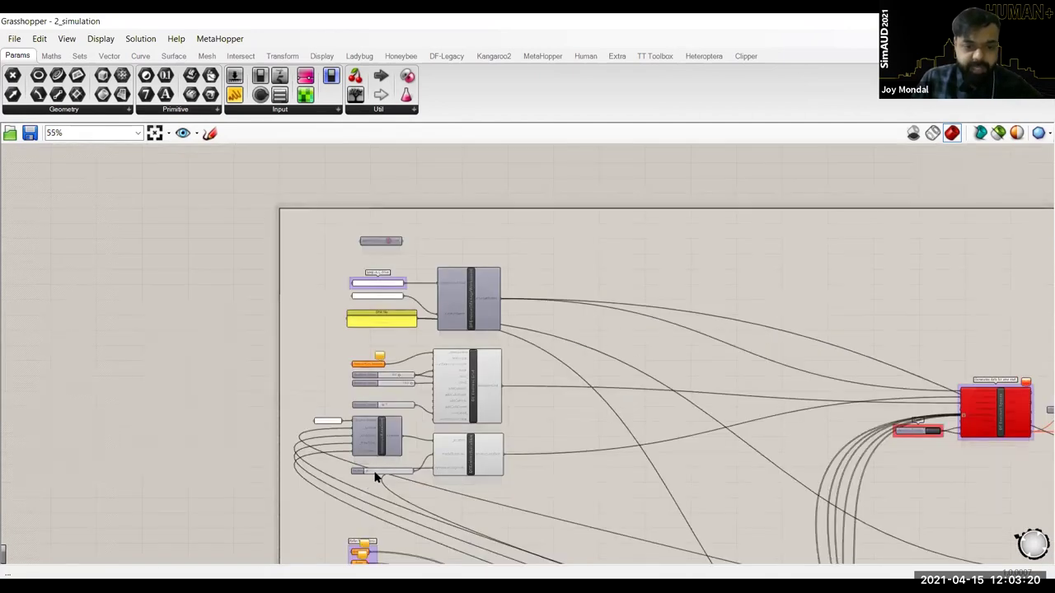
scroll(376, 477, up, 1)
scroll(460, 463, up, 4)
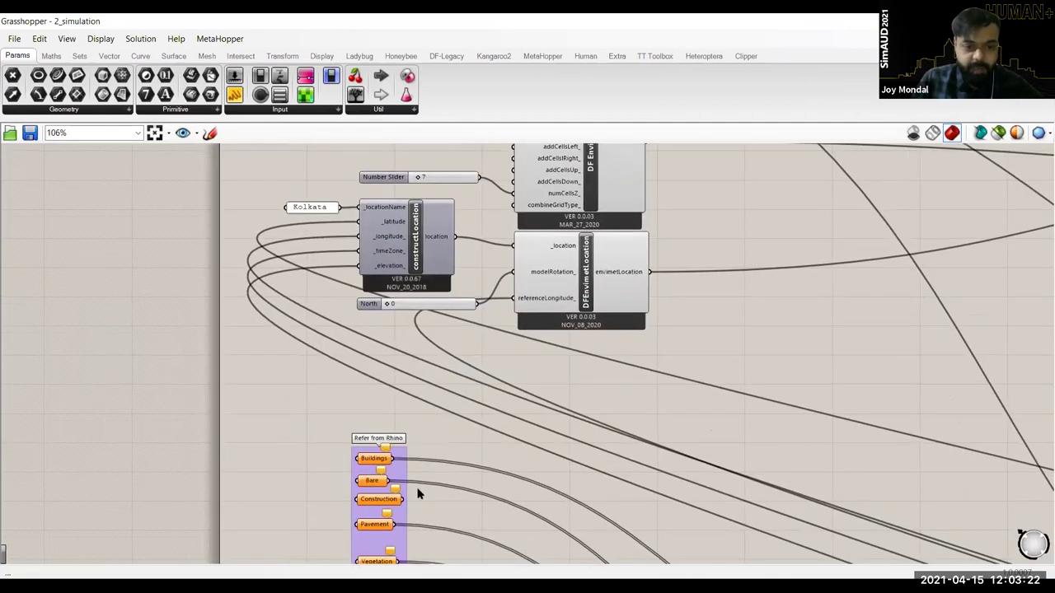
right_drag(343, 454, 332, 353)
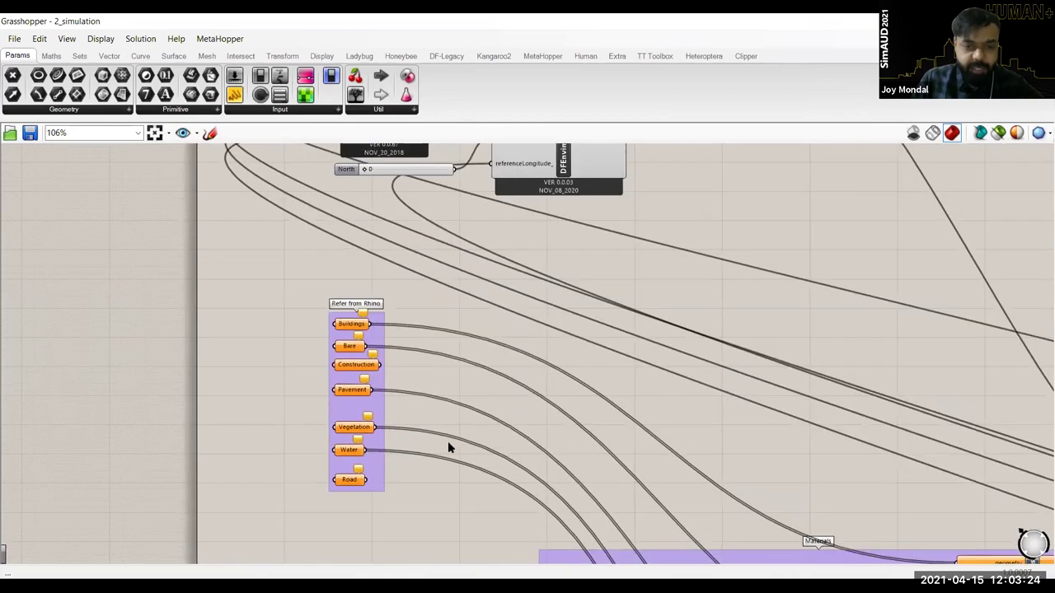
right_drag(475, 280, 470, 518)
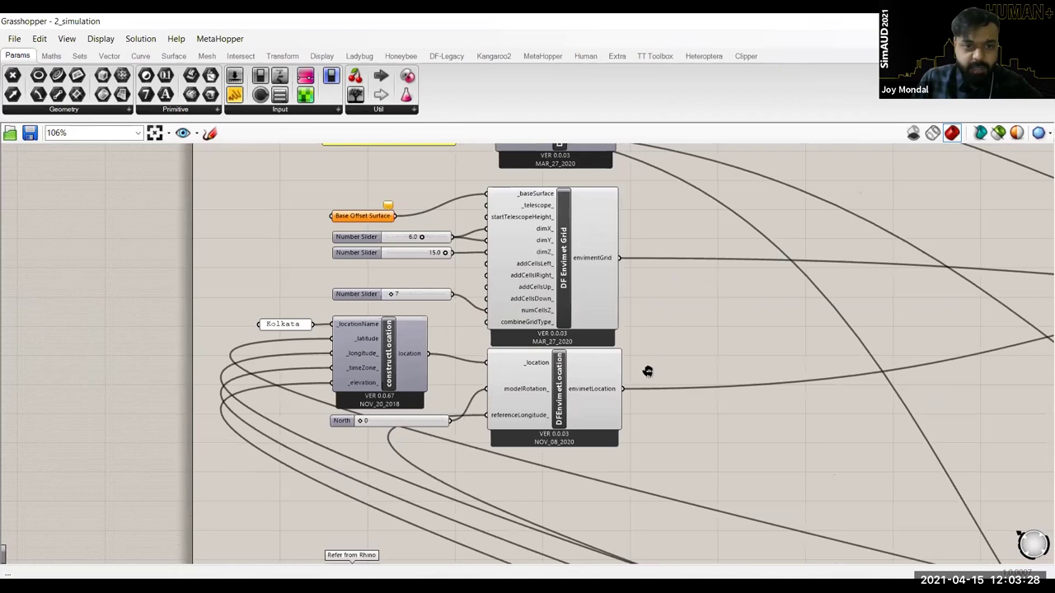
right_drag(624, 464, 619, 497)
right_drag(661, 318, 619, 499)
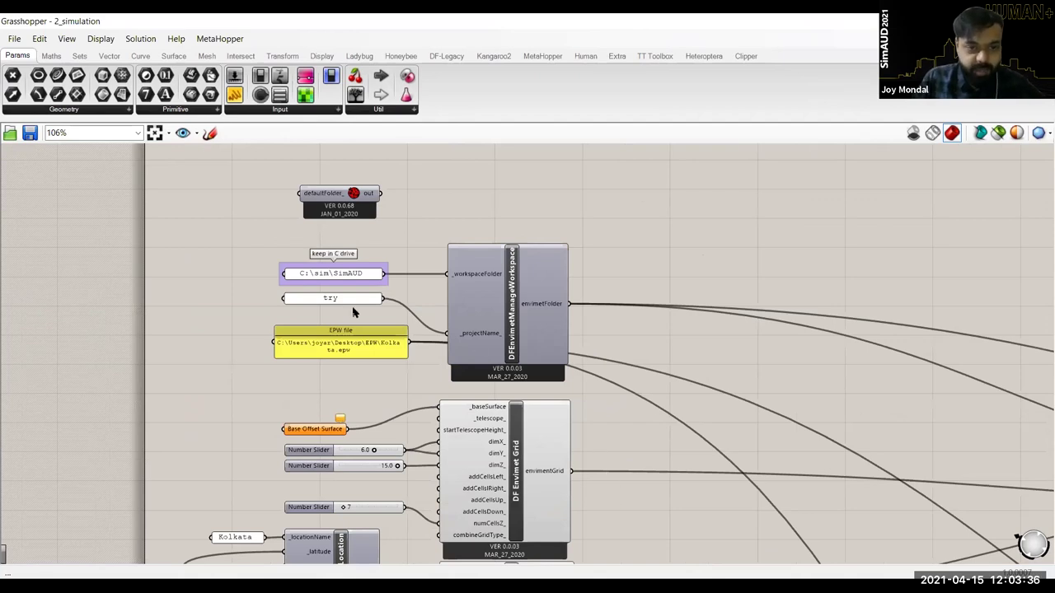
Step: Move the project name panel slightly away from the workspace folder group above it, beside the DFEnvimetManageWorkspace component
scroll(305, 234, up, 4)
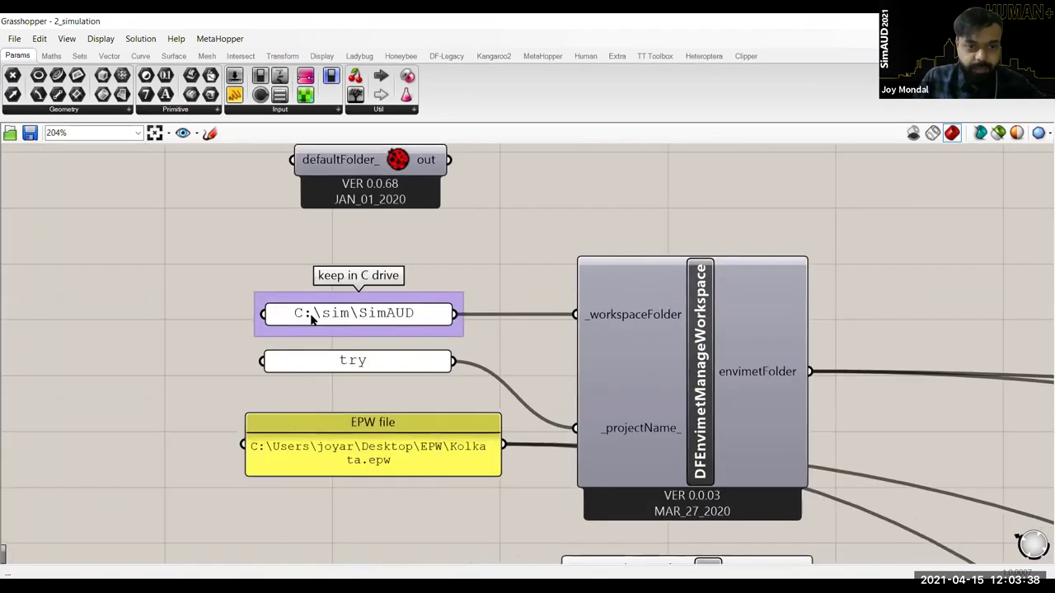
scroll(302, 322, up, 1)
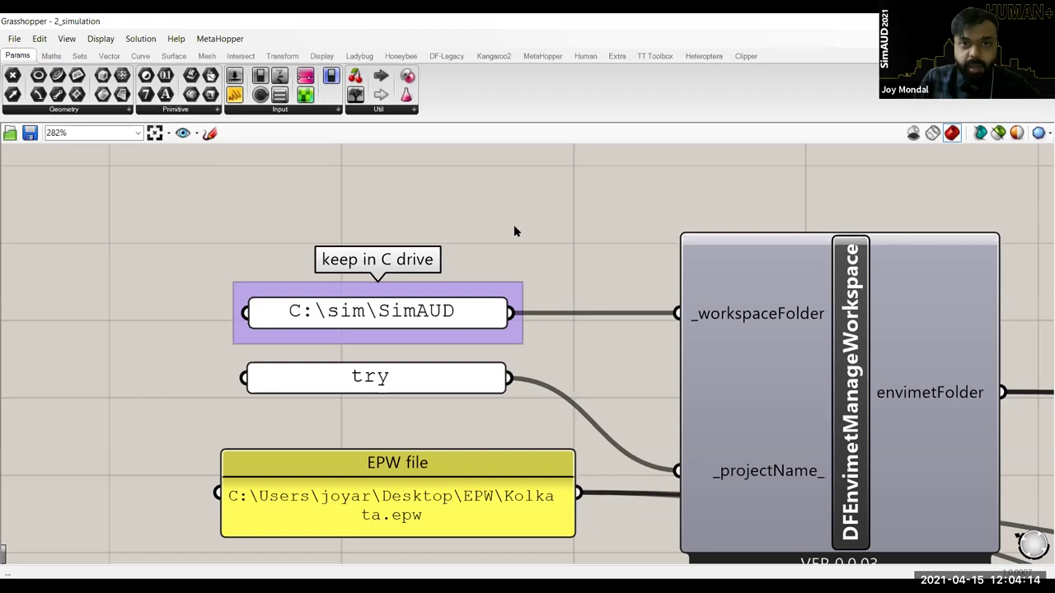
right_drag(542, 236, 518, 193)
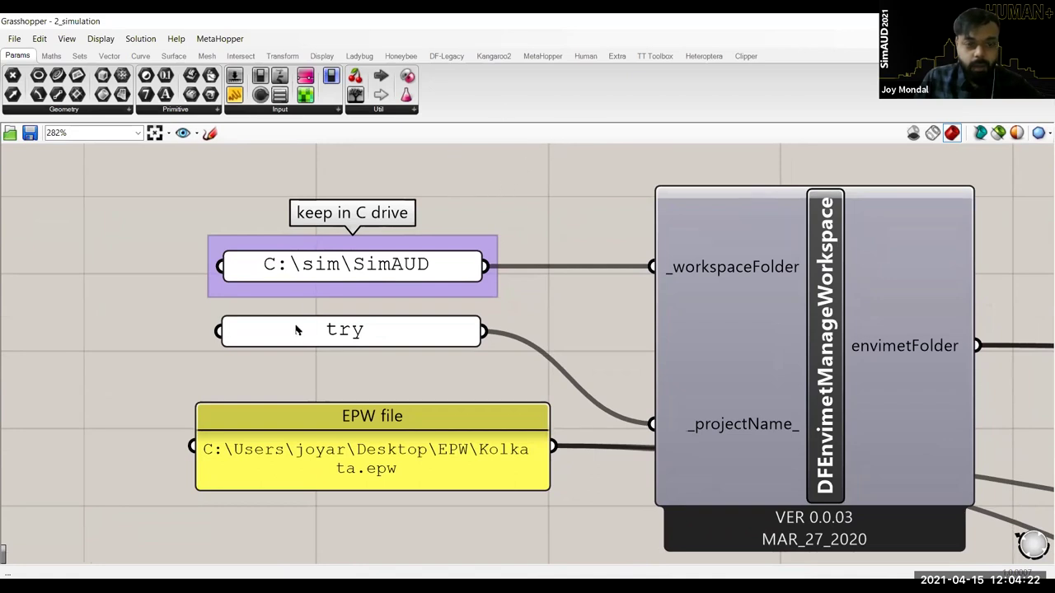
scroll(230, 295, down, 2)
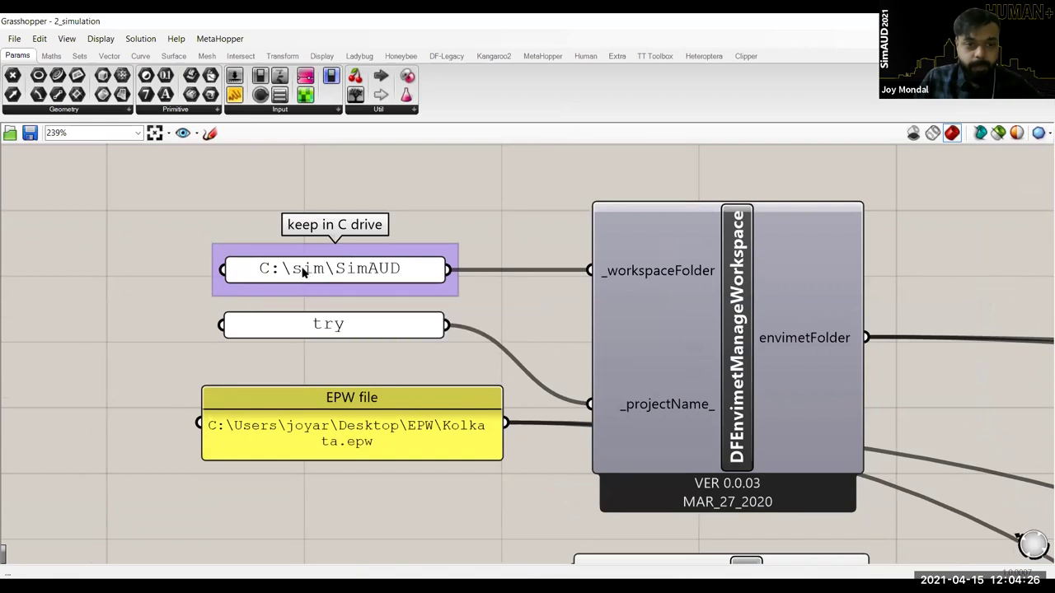
scroll(307, 271, up, 4)
scroll(416, 317, down, 4)
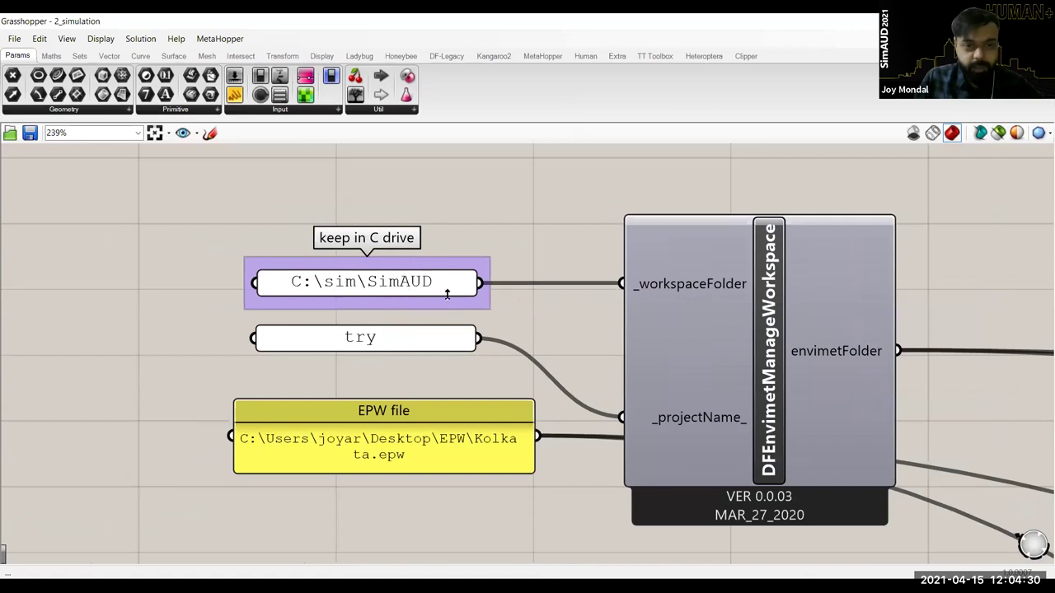
right_drag(537, 303, 524, 276)
click(410, 337)
mouse_move(410, 337)
mouse_down()
mouse_move(435, 323)
mouse_move(416, 323)
mouse_move(426, 309)
mouse_move(427, 326)
mouse_up()
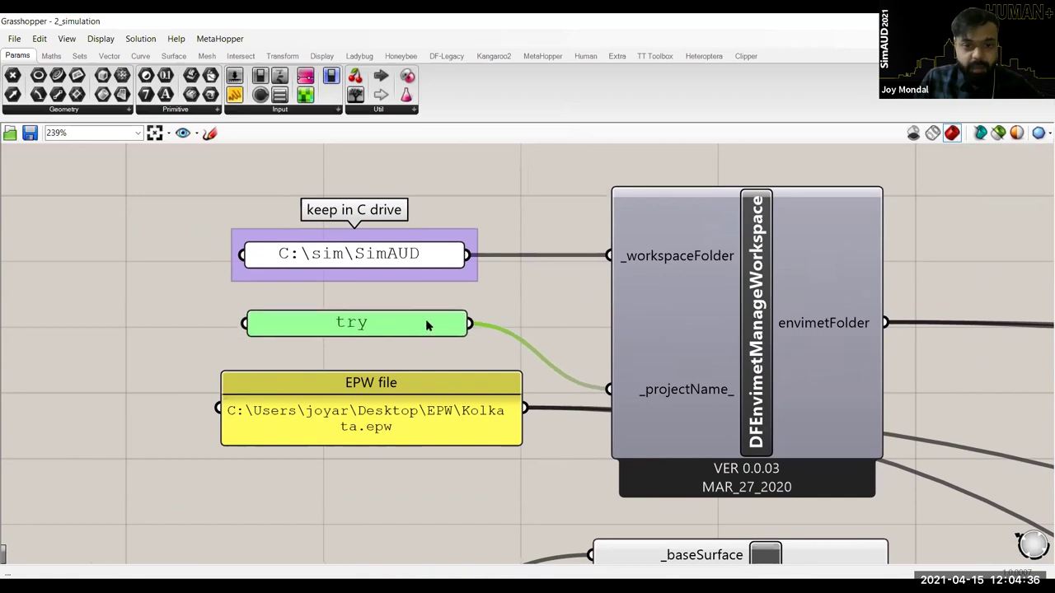
click(537, 310)
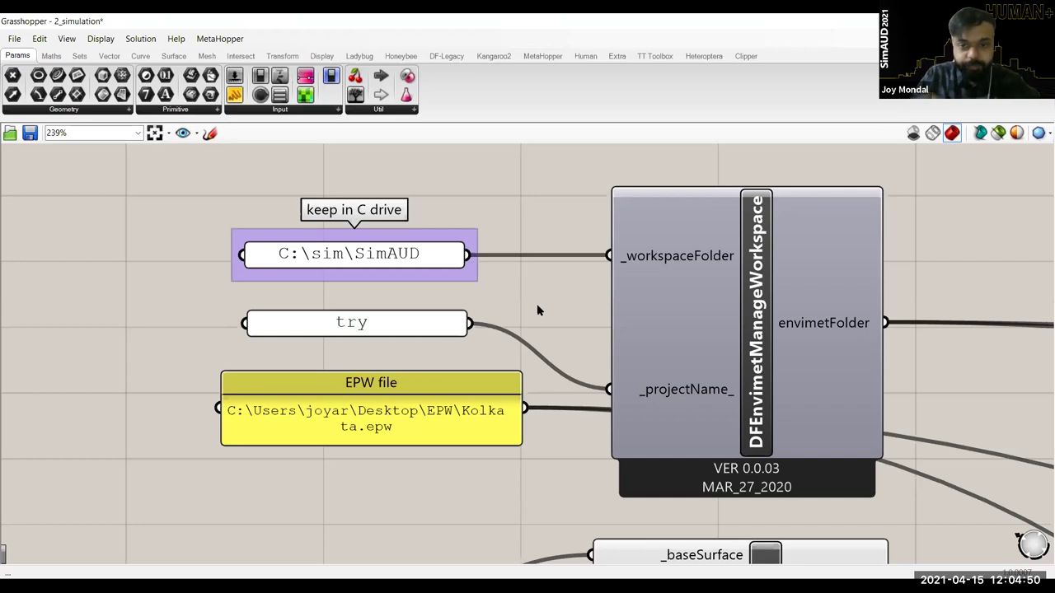
Step: Set the project name panel feeding DFEnvimetManageWorkspace to no_green_measure
click(389, 329)
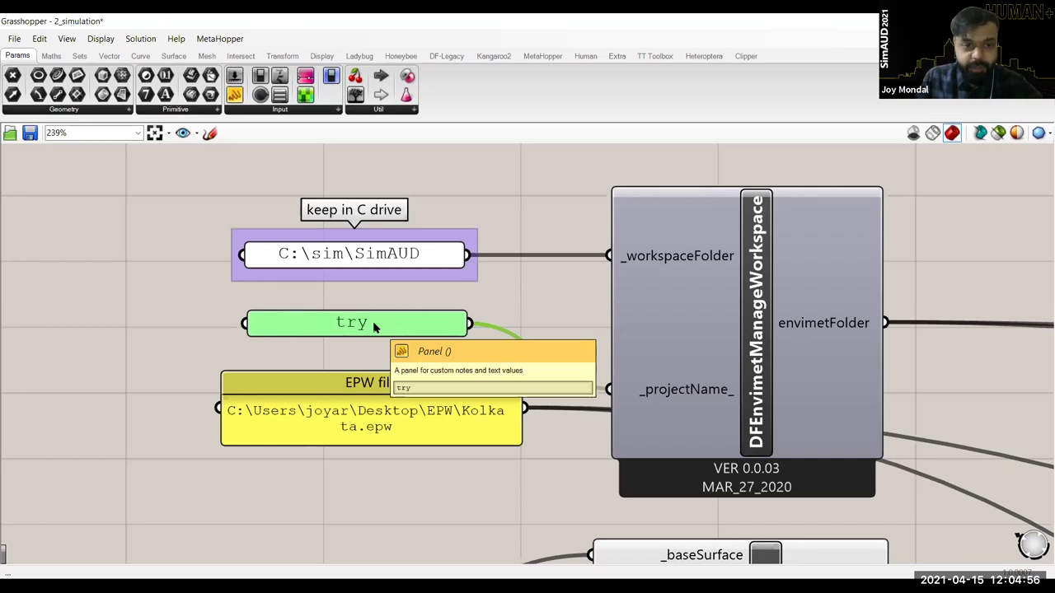
double_click(375, 325)
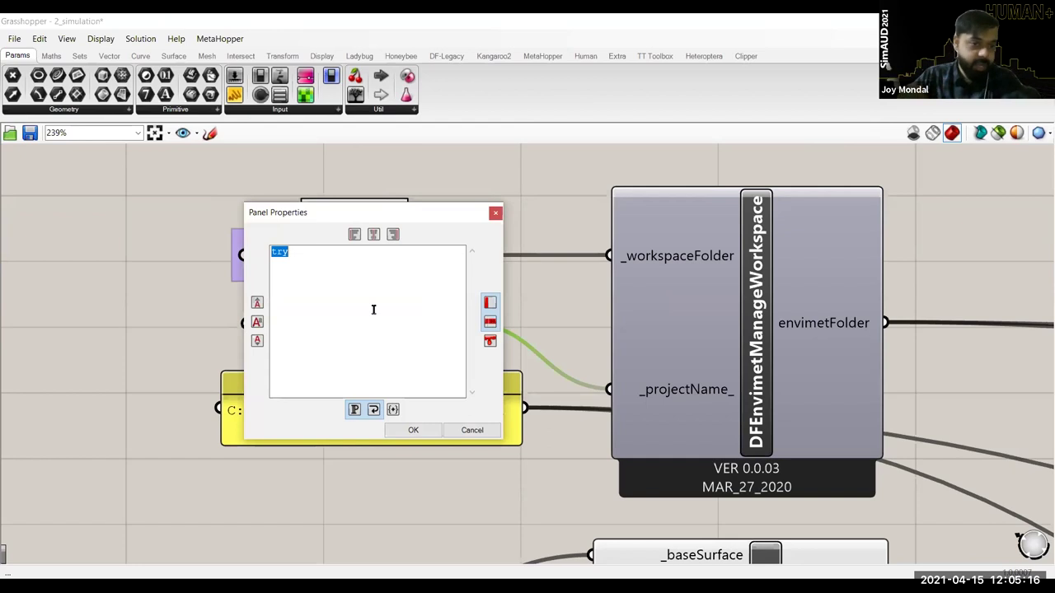
text(no)
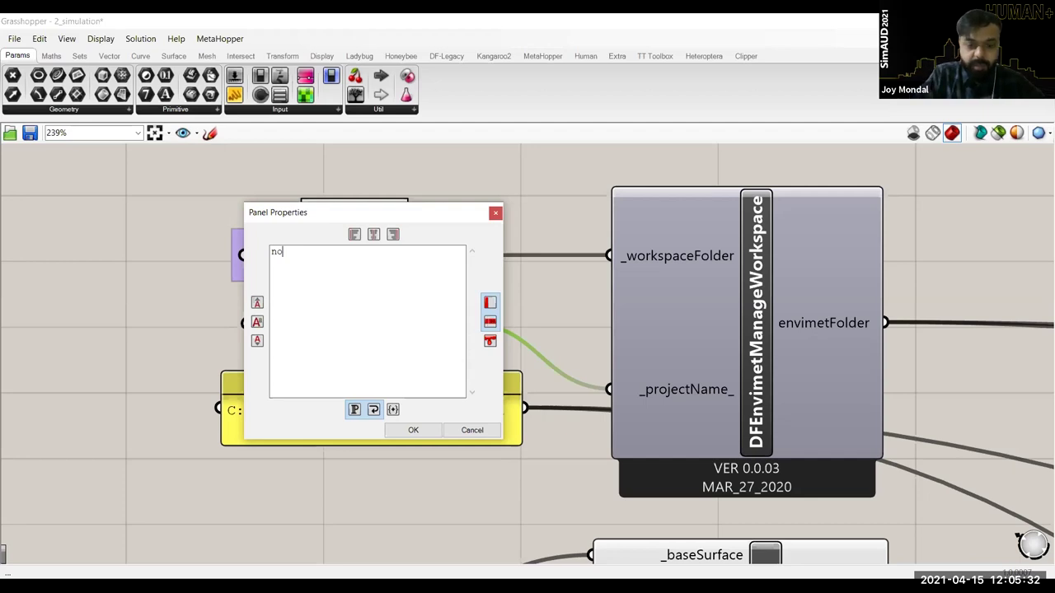
text(_)
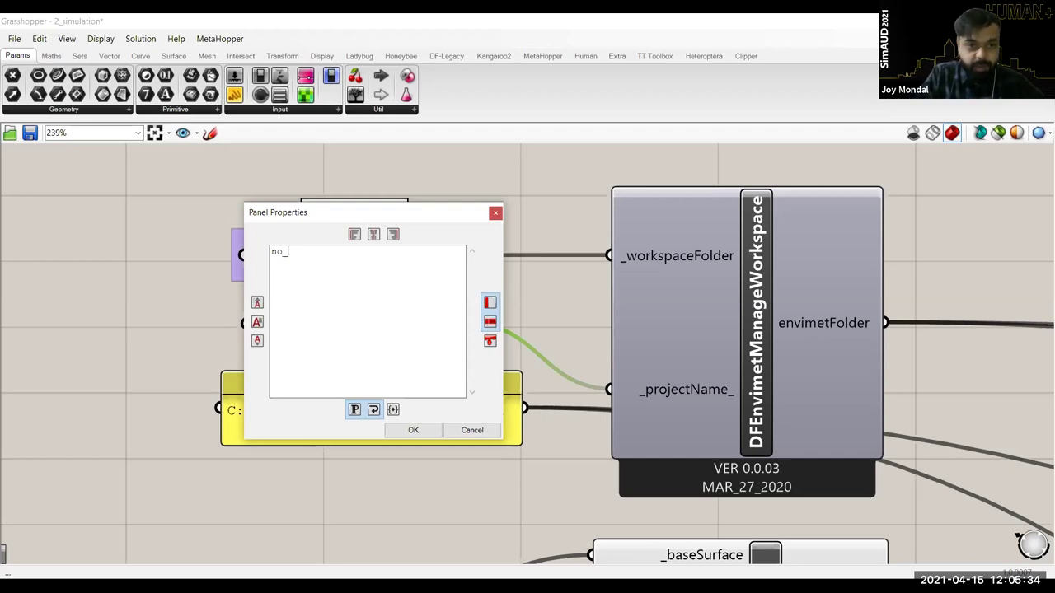
text(green_measure)
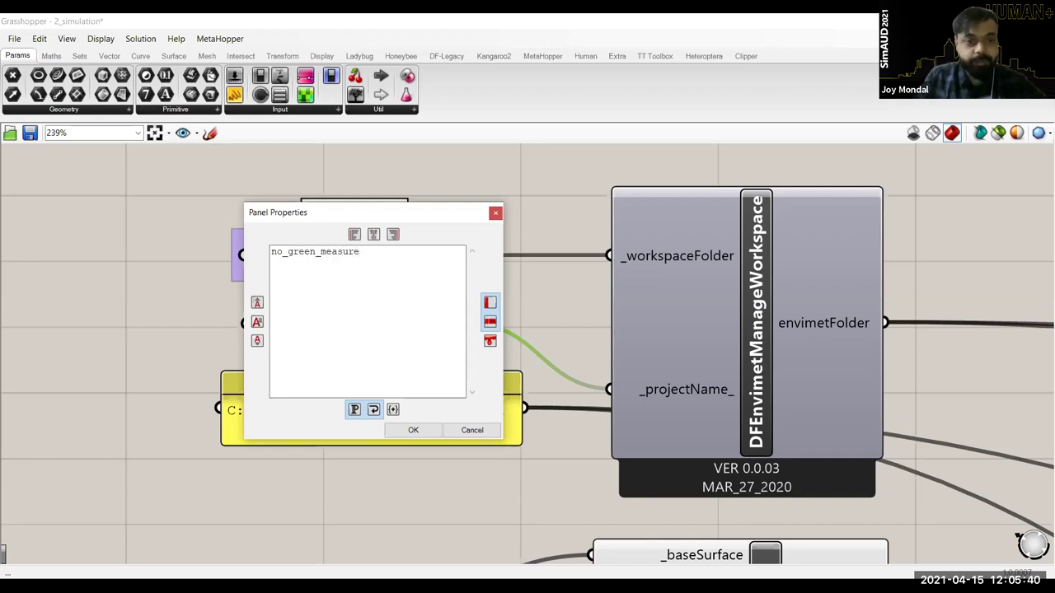
click(517, 303)
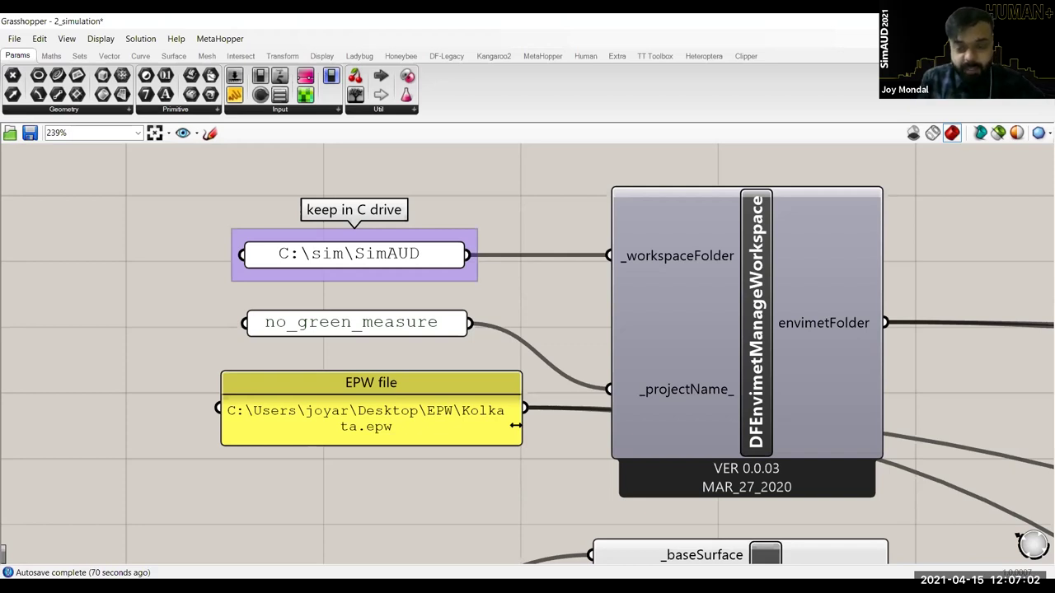
Step: Uncover the Perspective viewport to examine the site model's buildings and ground surfaces, and return to the maximized Grasshopper definition
drag(108, 19, 460, 107)
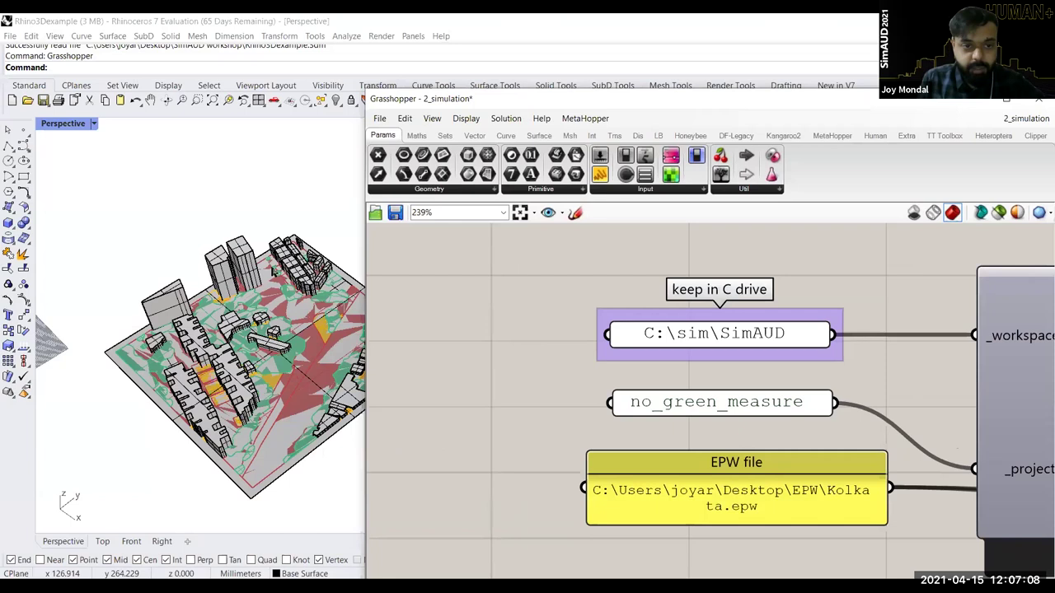
scroll(219, 303, up, 3)
scroll(202, 312, up, 4)
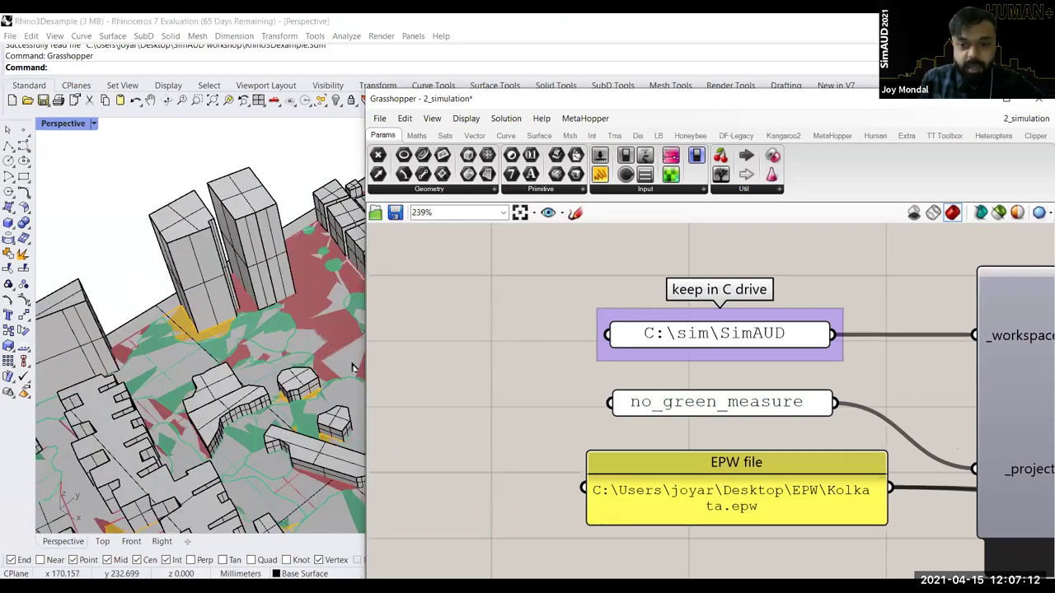
scroll(192, 309, down, 5)
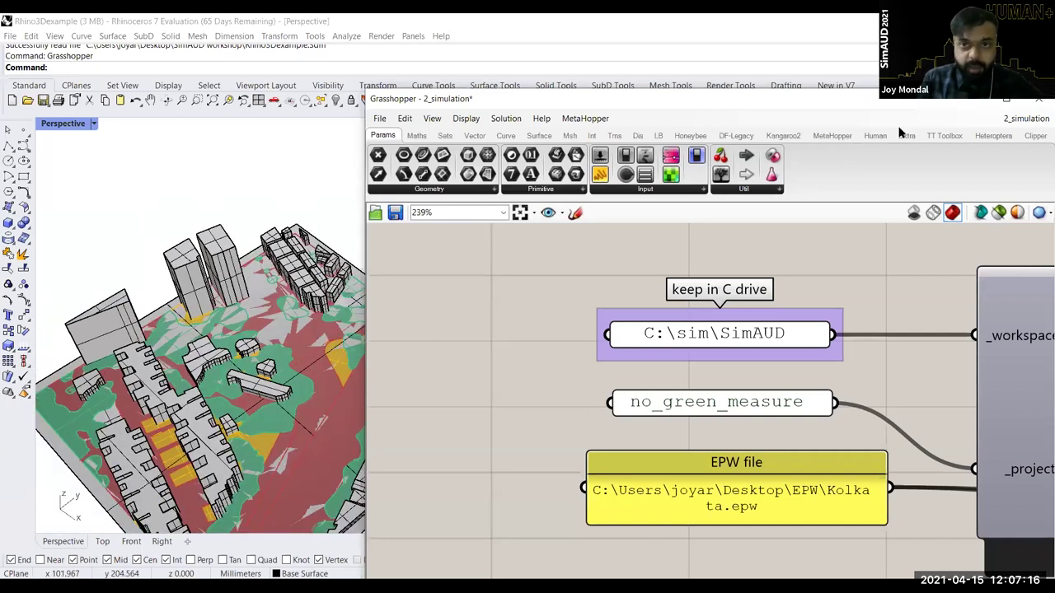
click(738, 140)
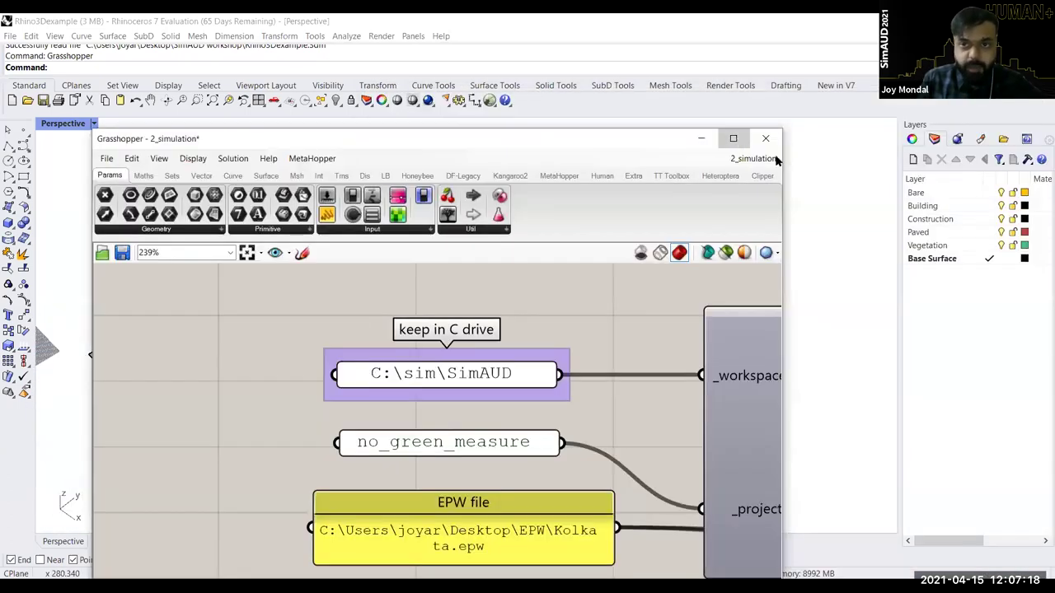
scroll(276, 311, down, 2)
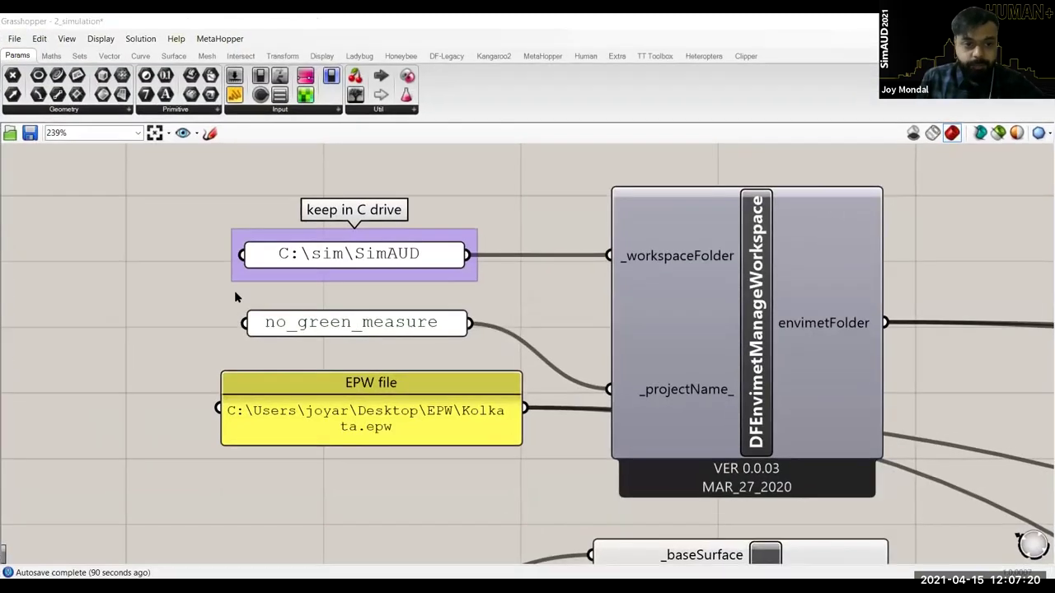
scroll(349, 363, up, 2)
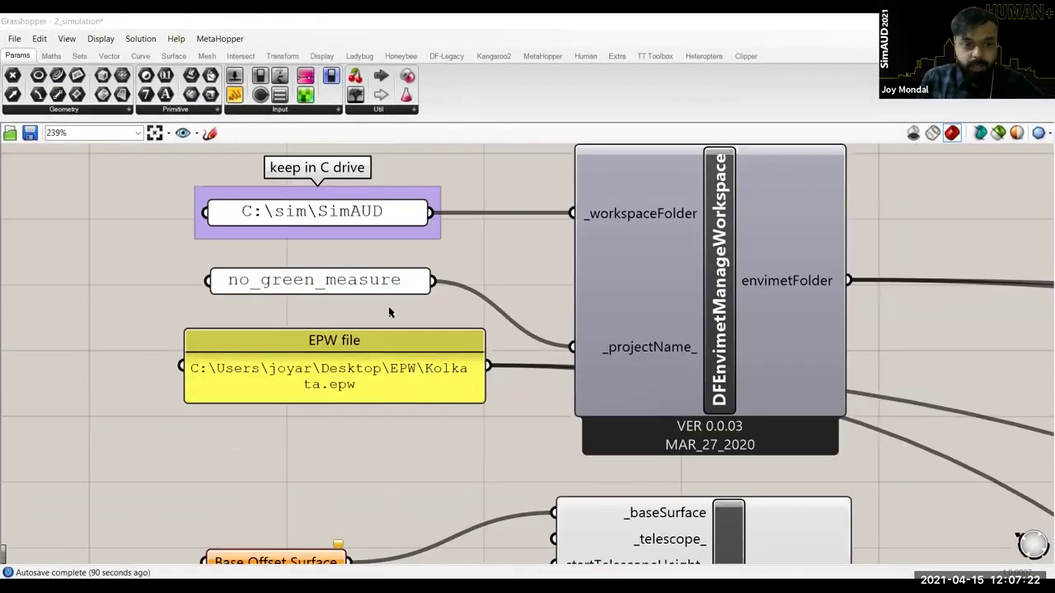
Step: Examine the EPW file panel and the workspace folder and project name inputs of DFEnvimetManageWorkspace
scroll(353, 377, down, 2)
scroll(346, 379, up, 3)
click(363, 388)
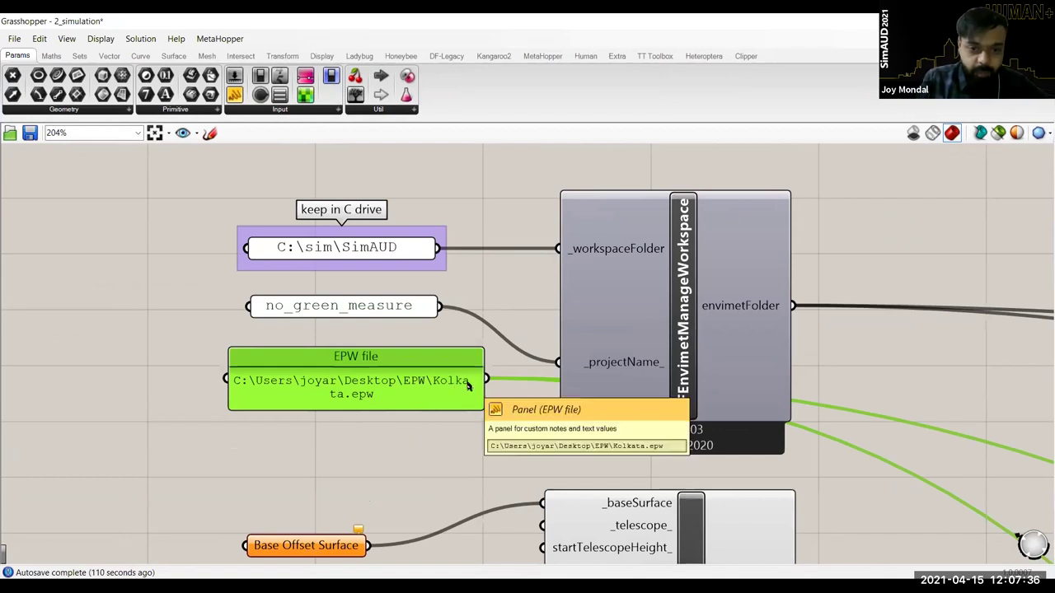
click(413, 437)
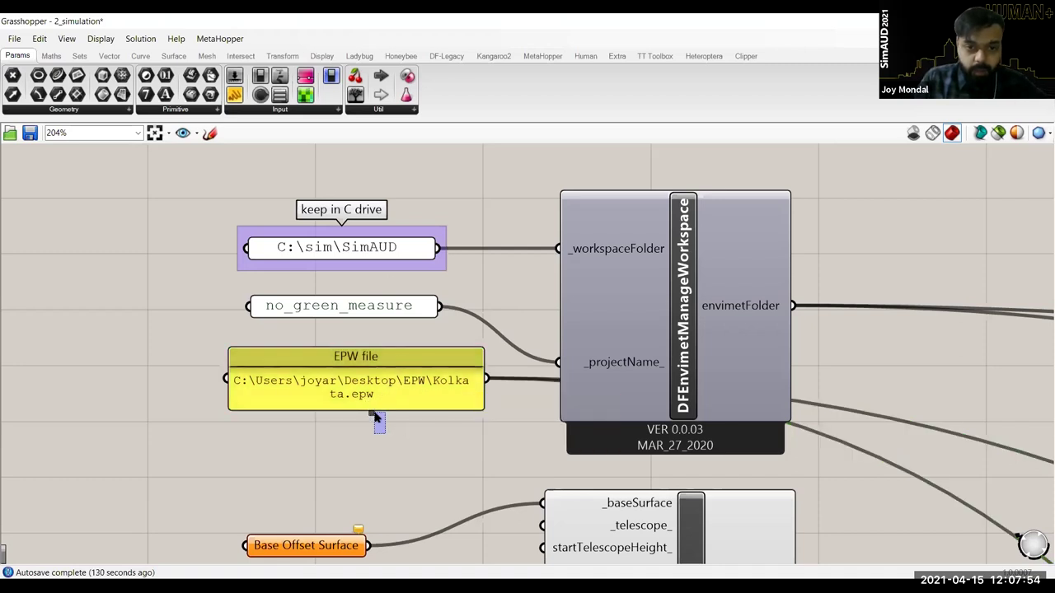
scroll(353, 407, down, 4)
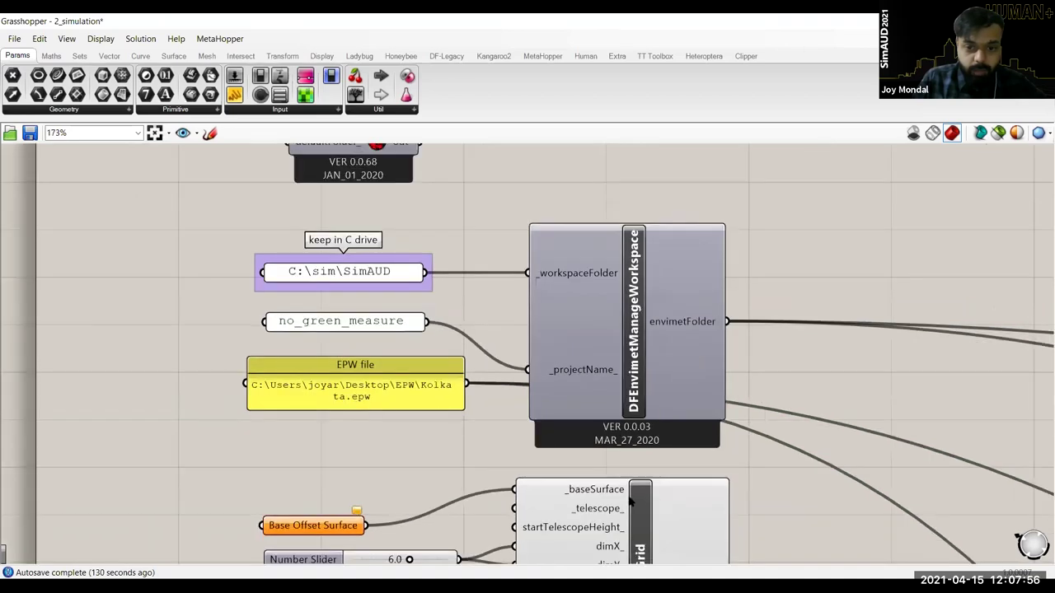
right_drag(637, 399, 469, 337)
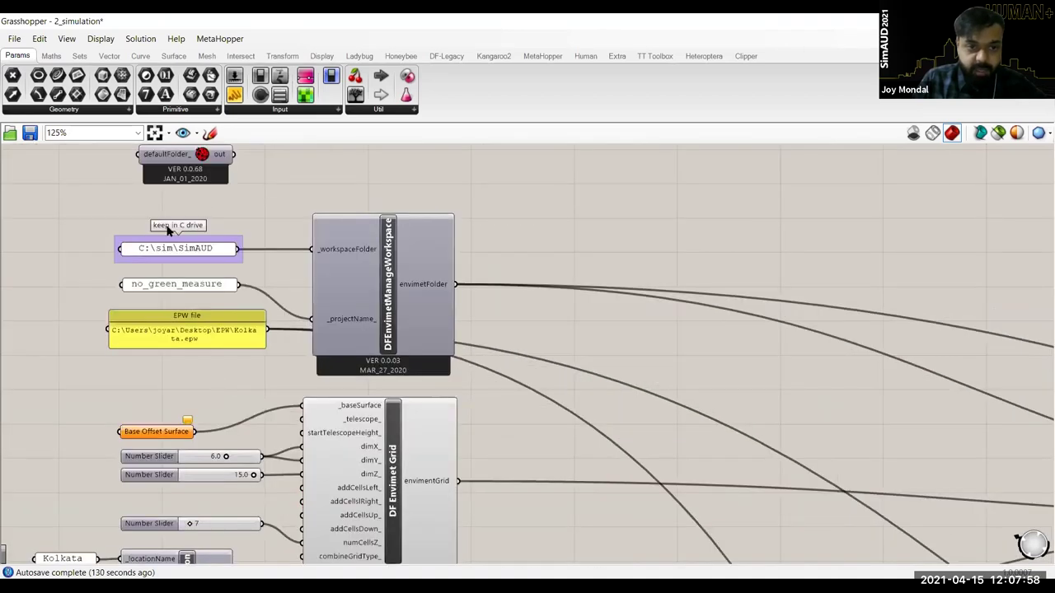
right_drag(435, 389, 500, 343)
Step: Examine the Base Offset Surface and slider inputs of DF Envimet Grid and the constructLocation and DFEnvimetLocation components
mouse_move(425, 402)
right_down()
mouse_move(518, 313)
mouse_move(436, 387)
mouse_move(443, 410)
right_up()
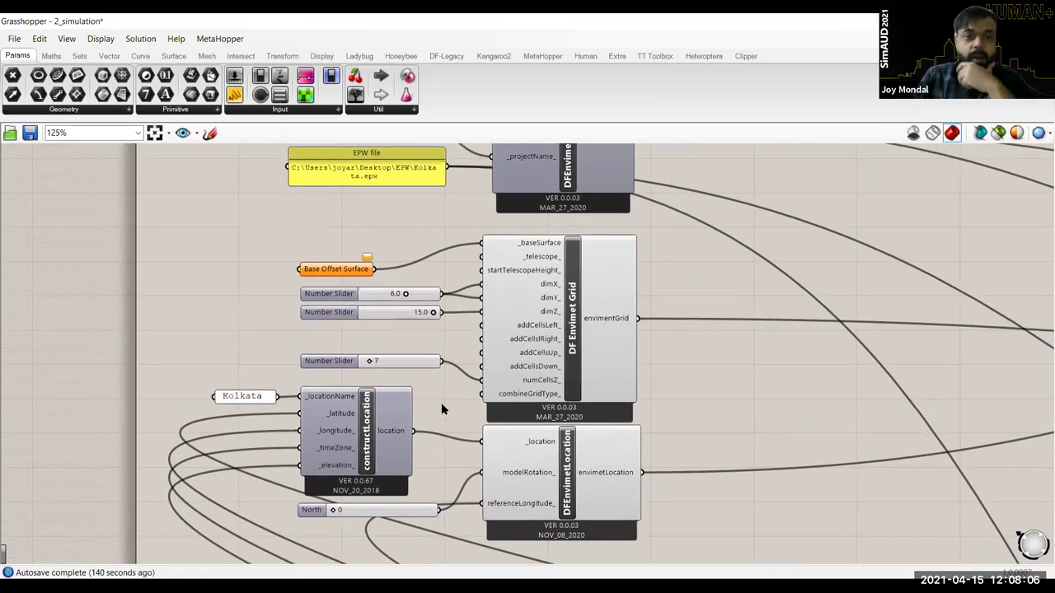
click(346, 276)
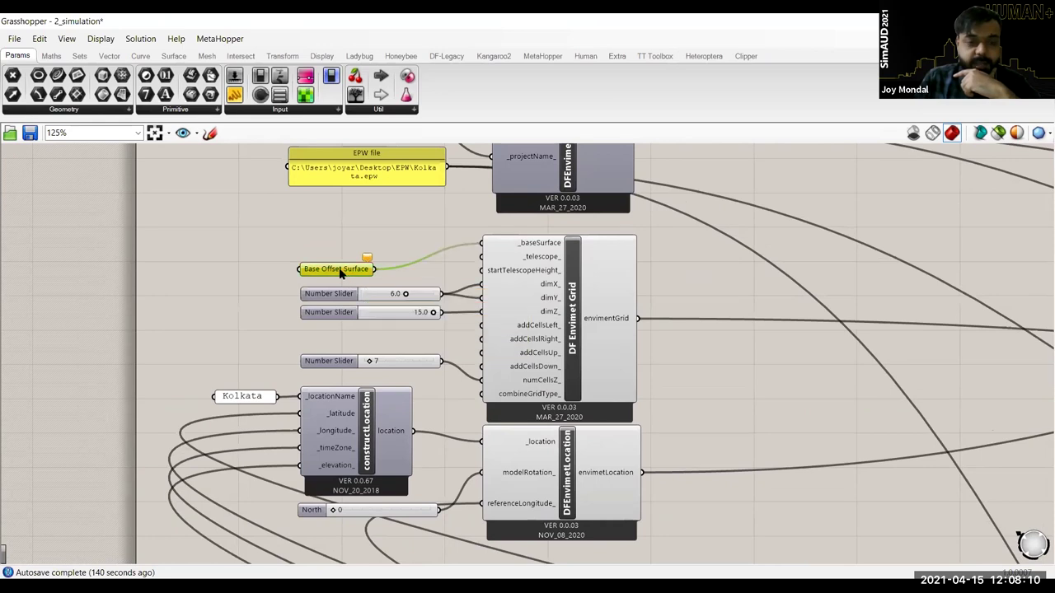
right_drag(455, 473, 406, 259)
scroll(118, 349, down, 2)
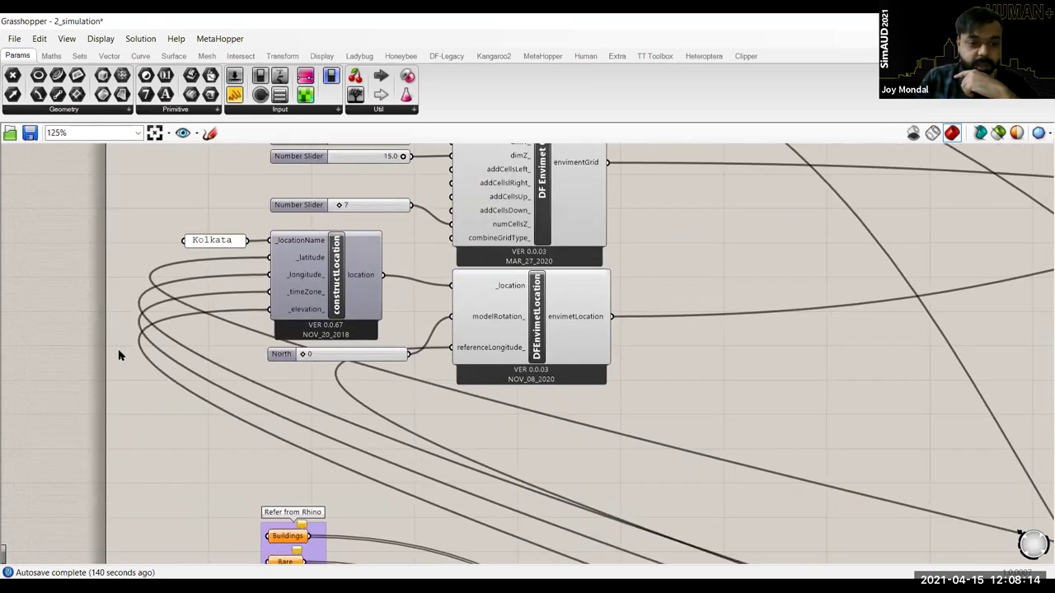
scroll(118, 349, down, 3)
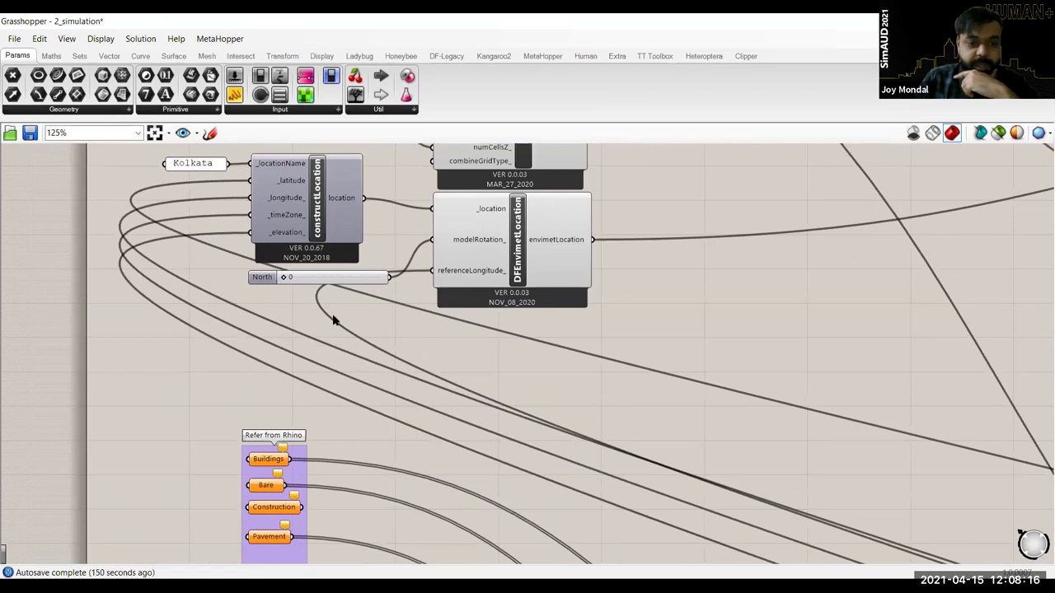
right_drag(382, 461, 386, 472)
right_drag(438, 399, 445, 462)
scroll(441, 453, up, 1)
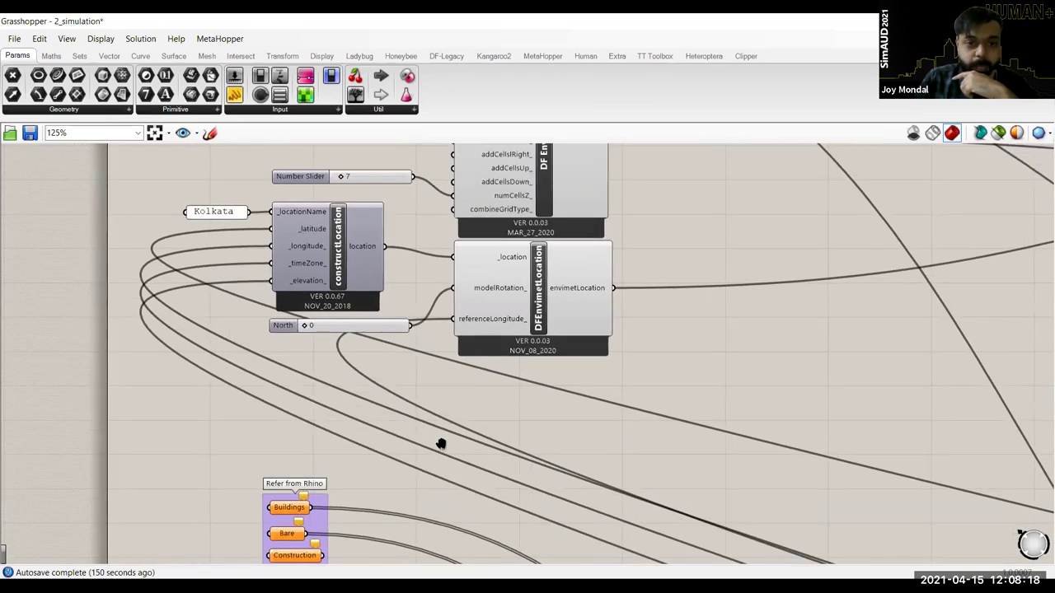
scroll(363, 284, up, 2)
scroll(354, 272, up, 8)
scroll(353, 270, down, 1)
click(352, 271)
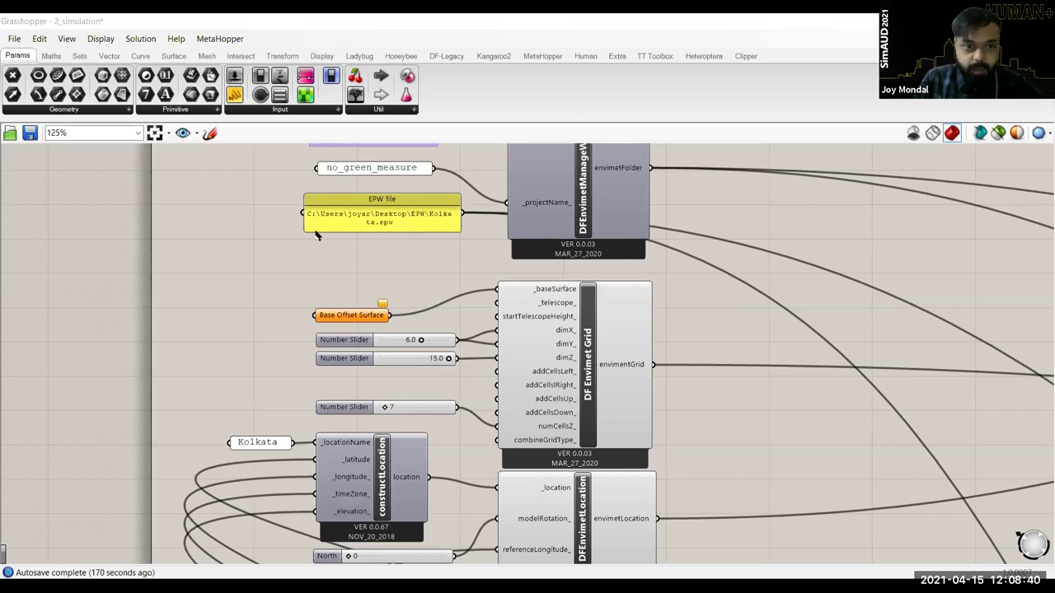
Step: Move the Grasshopper window aside to uncover the Perspective viewport, and pick the base surface beneath the site model
scroll(102, 352, up, 2)
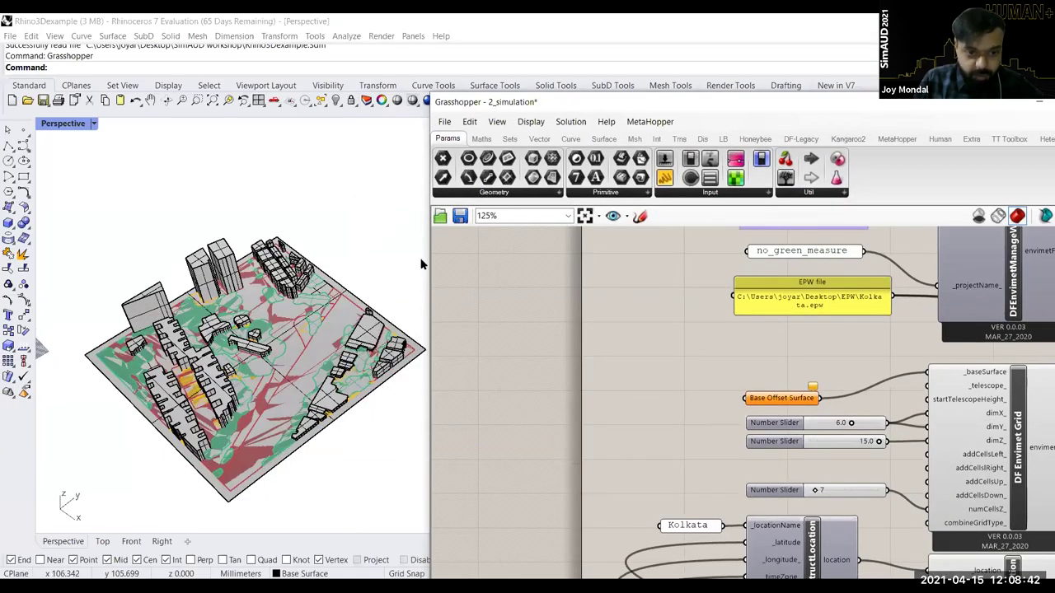
drag(488, 105, 602, 105)
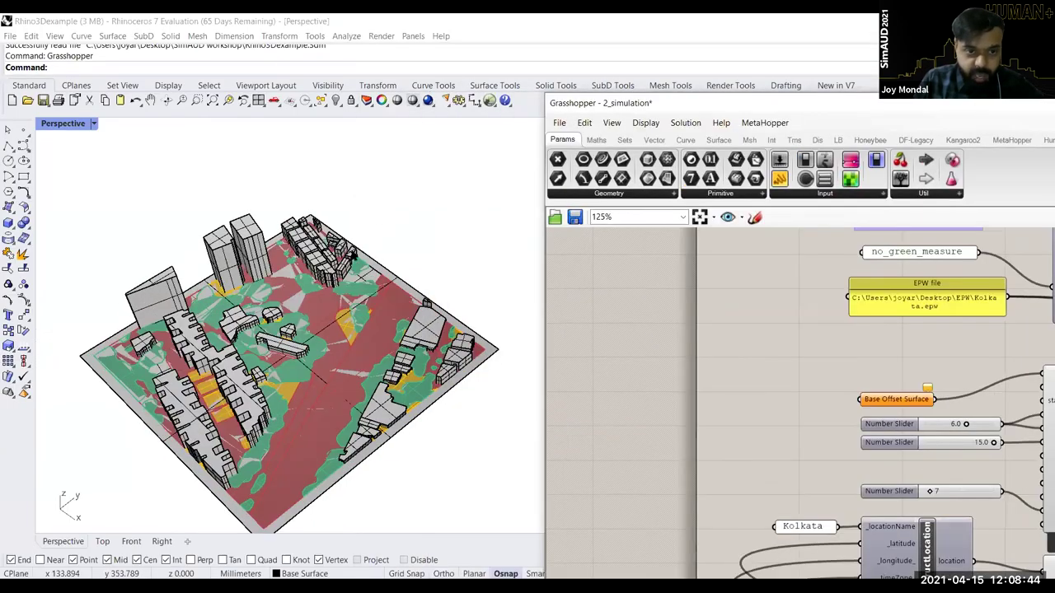
scroll(302, 410, up, 3)
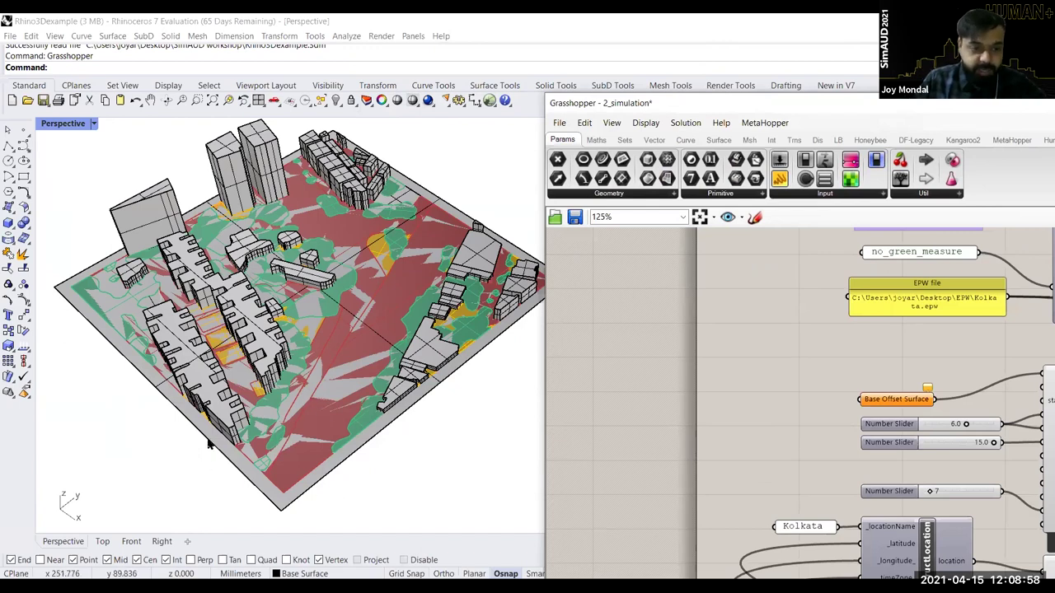
click(252, 485)
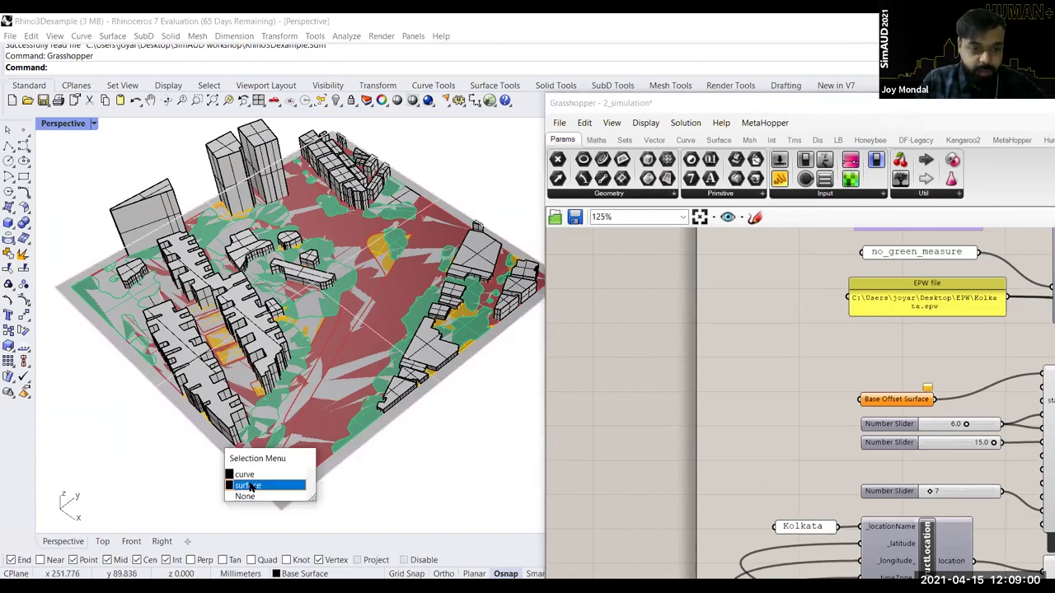
click(399, 450)
click(318, 490)
Step: Examine the margin between the outer edge of the base surface and the site's ground surfaces and buildings at the near corner
scroll(286, 464, up, 2)
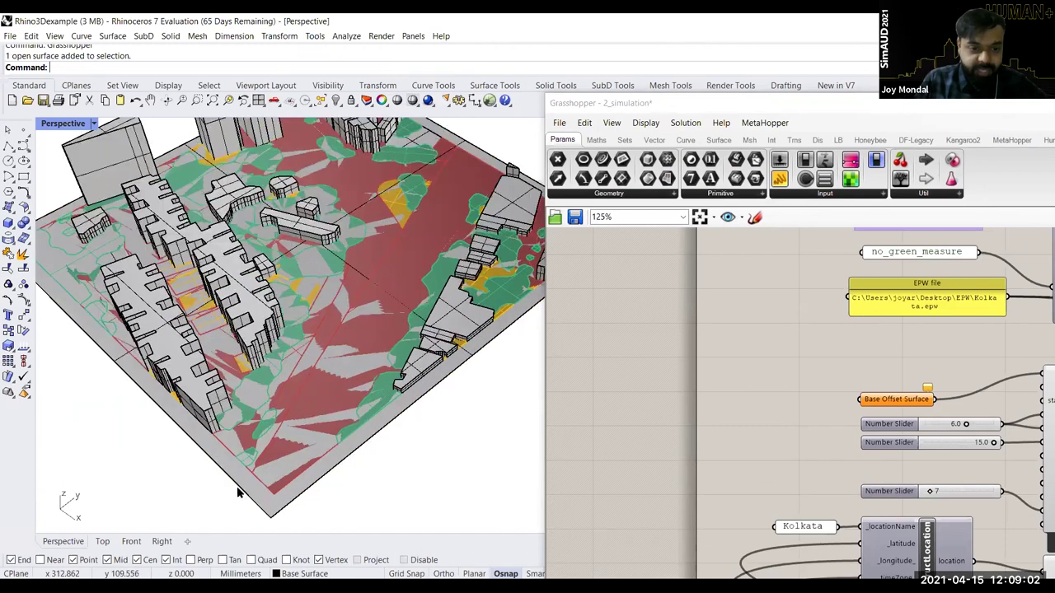
scroll(204, 457, up, 2)
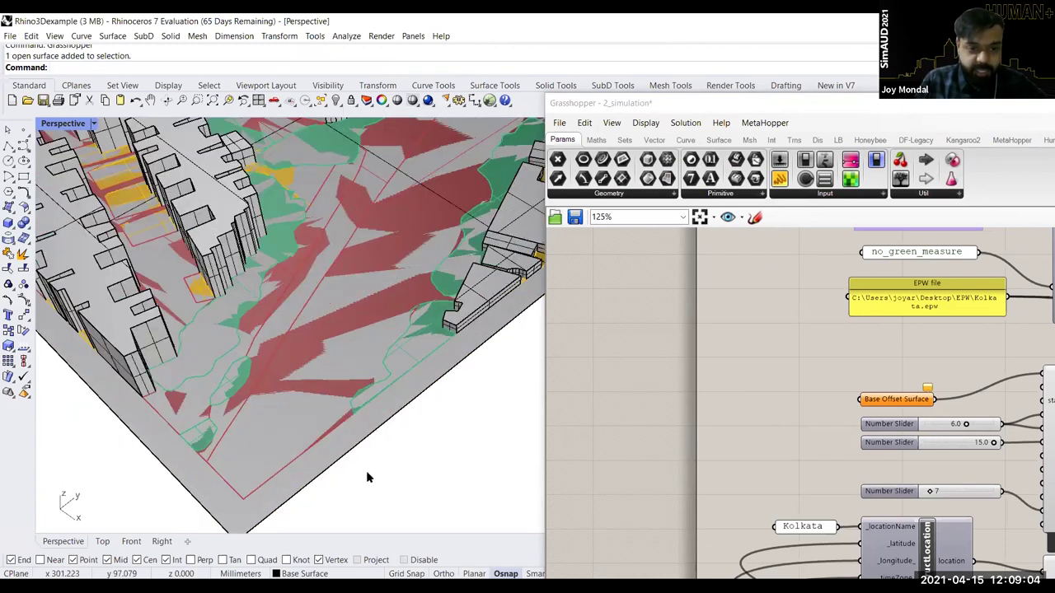
right_drag(296, 452, 325, 456)
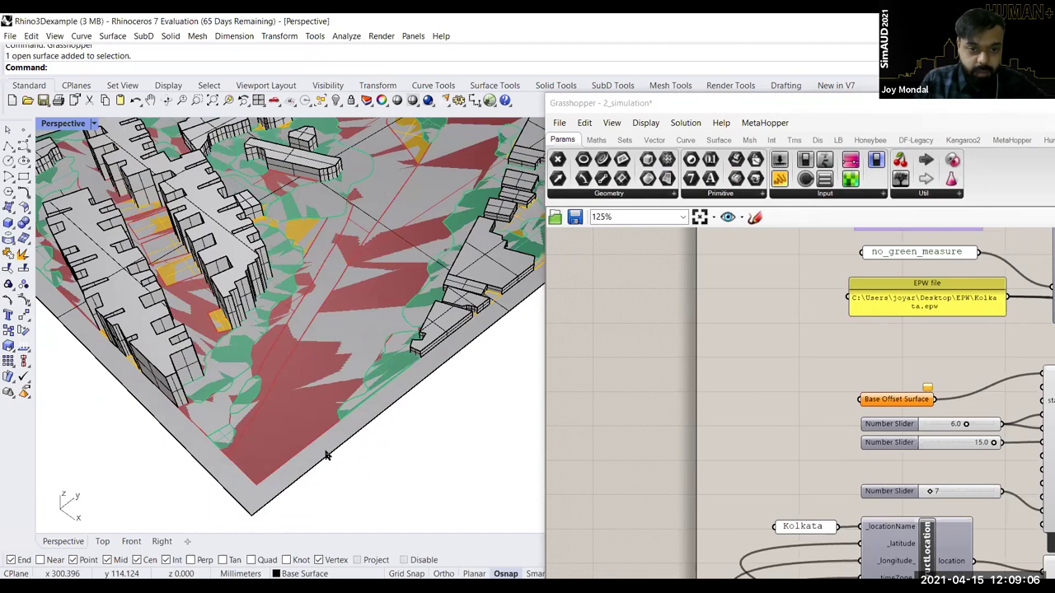
scroll(320, 455, down, 2)
scroll(294, 446, down, 2)
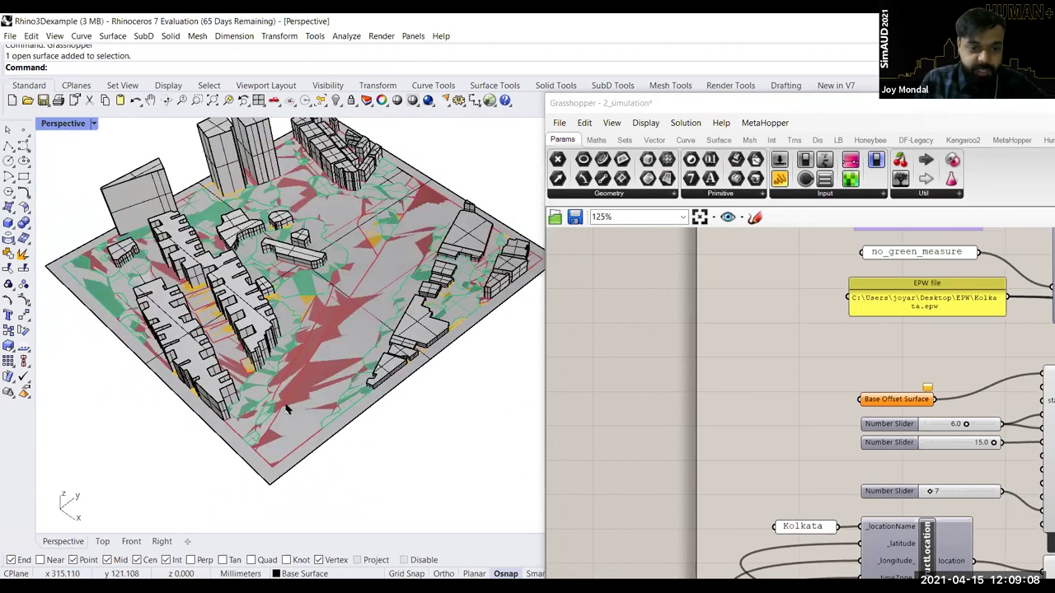
scroll(286, 409, up, 5)
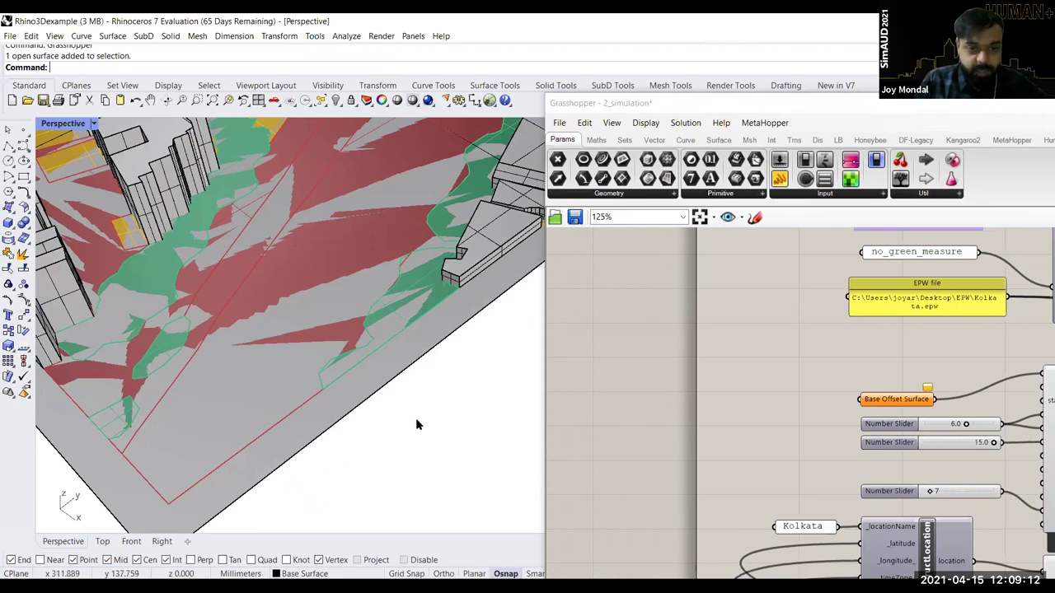
scroll(426, 295, up, 5)
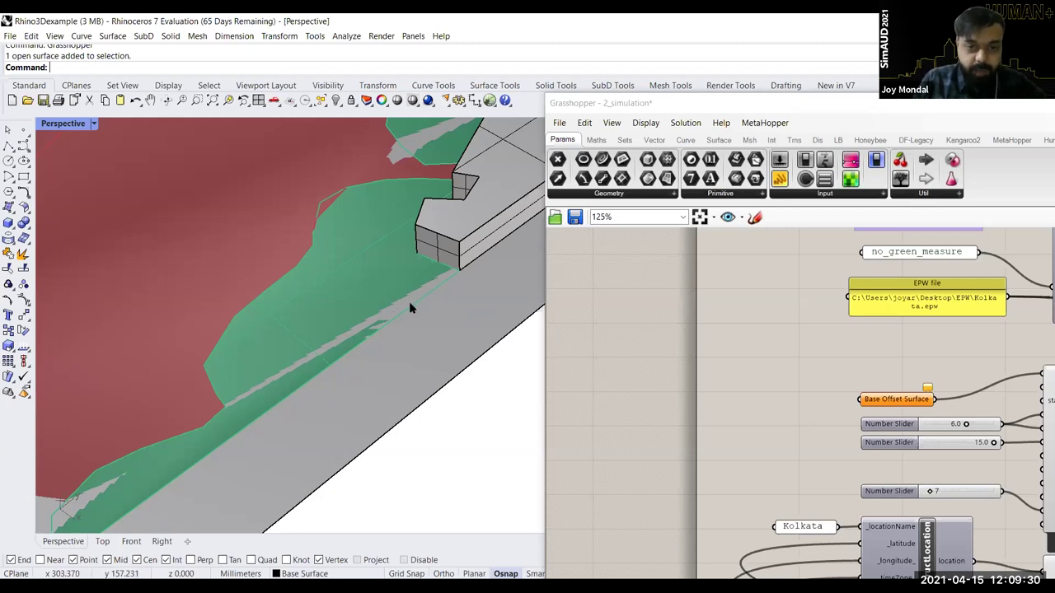
scroll(366, 371, down, 3)
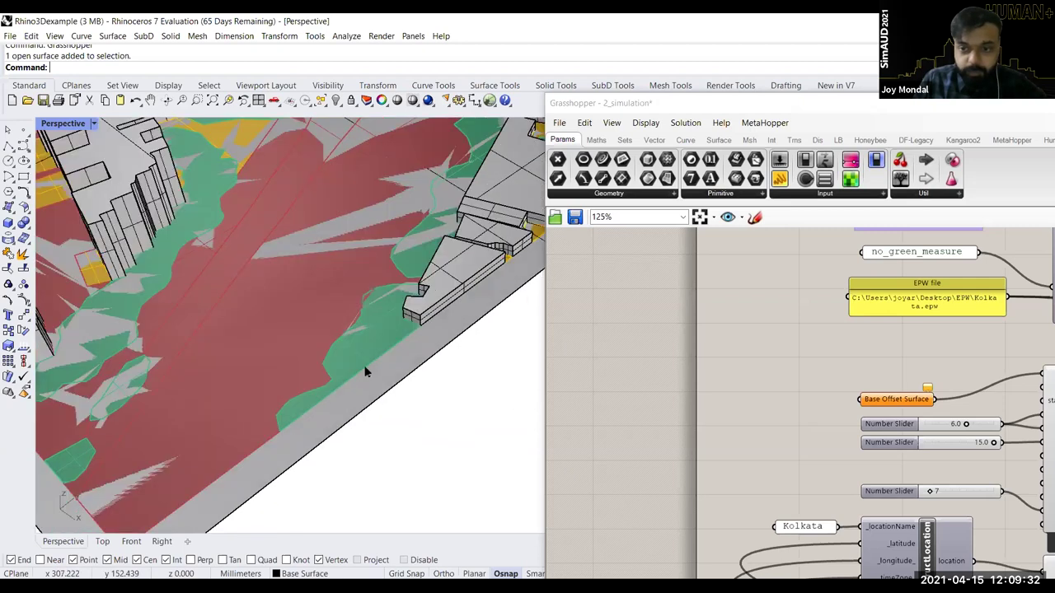
scroll(284, 457, down, 3)
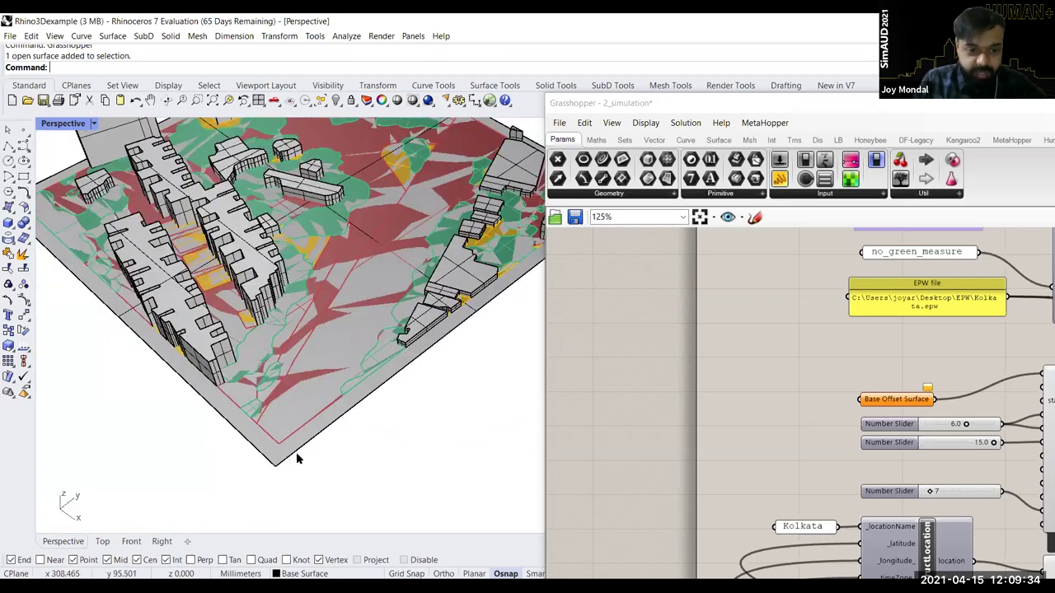
click(296, 454)
click(431, 440)
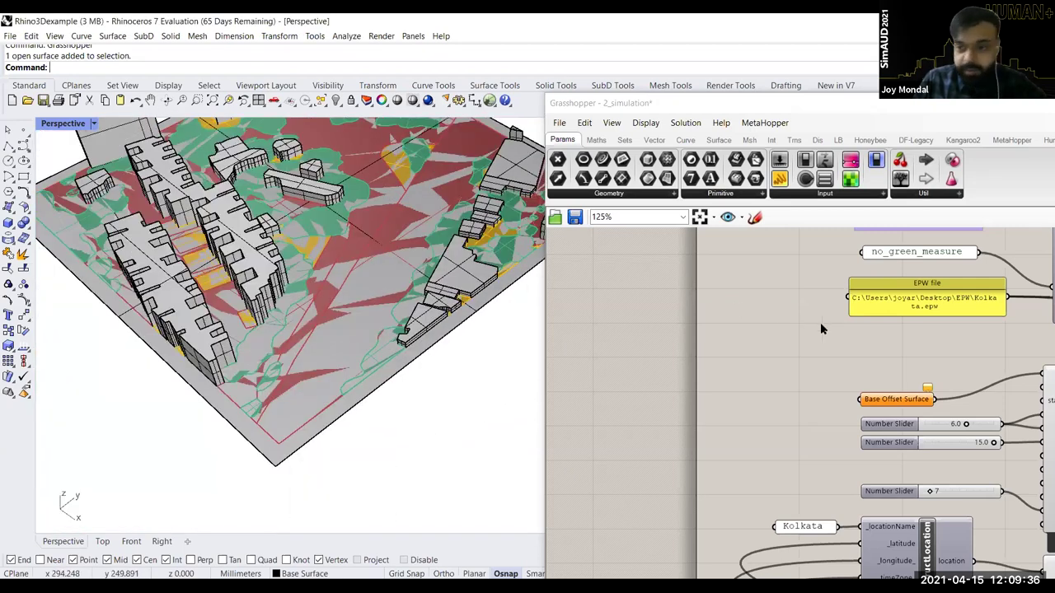
Step: Reference the site model's base surface from Rhino as the single surface of the Base Offset Surface parameter
right_drag(803, 393, 592, 306)
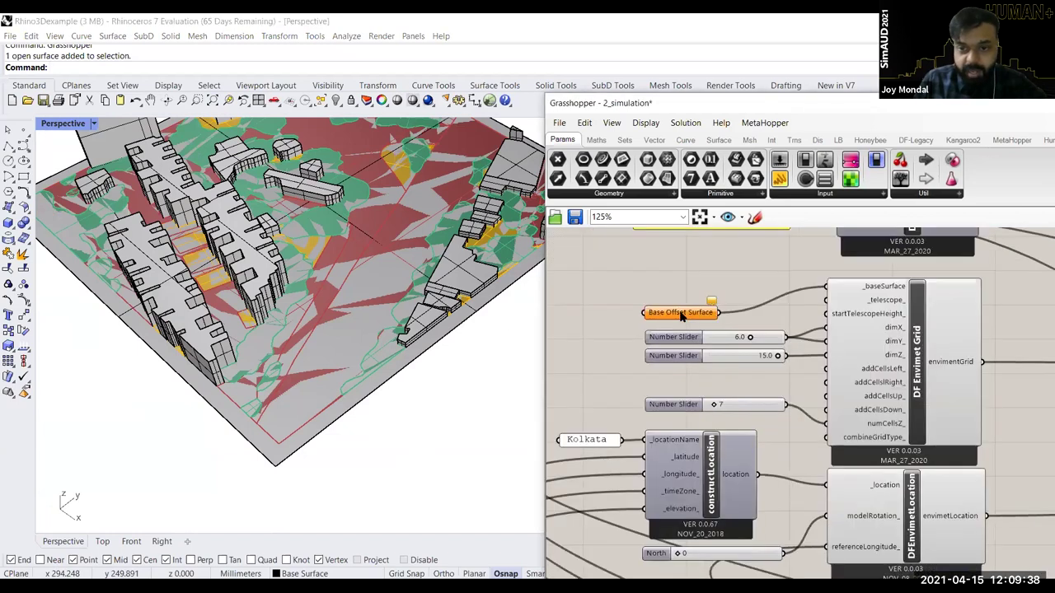
right_click(681, 315)
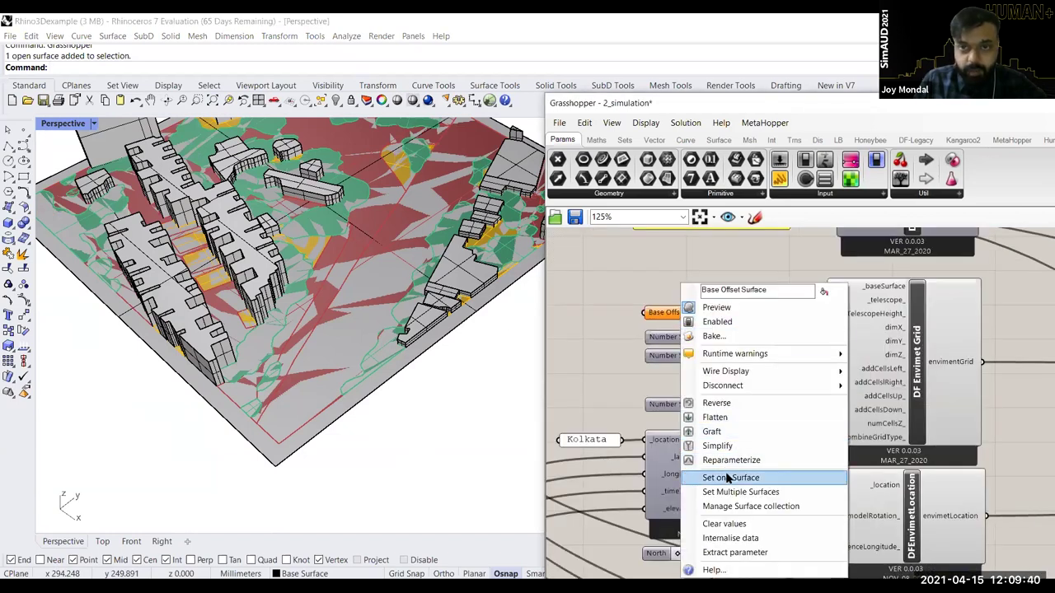
click(729, 478)
key(Return)
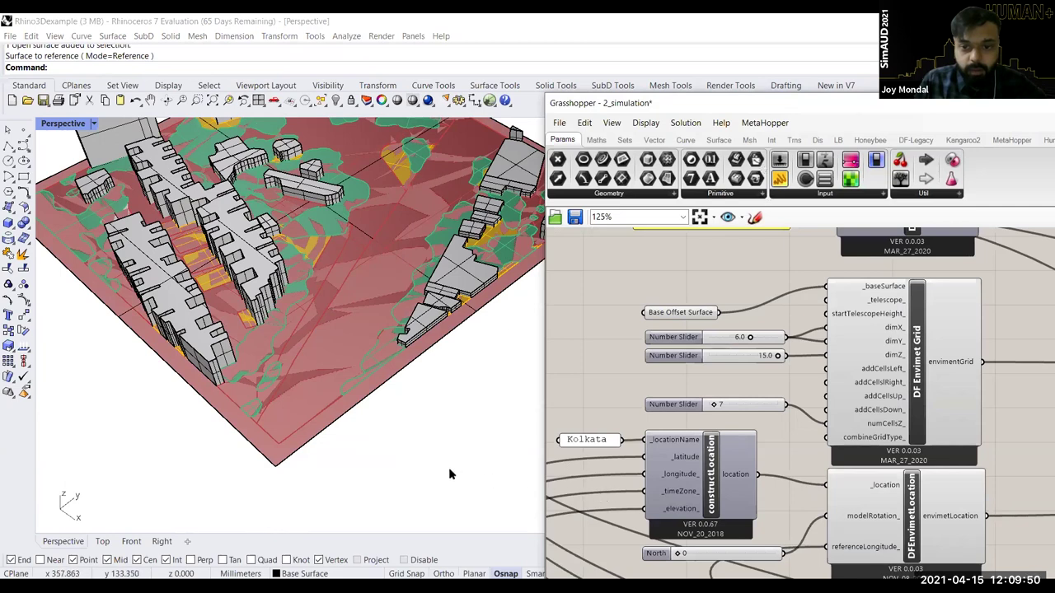
Step: Change the Rhino model units to Meters without scaling the model
scroll(381, 437, down, 4)
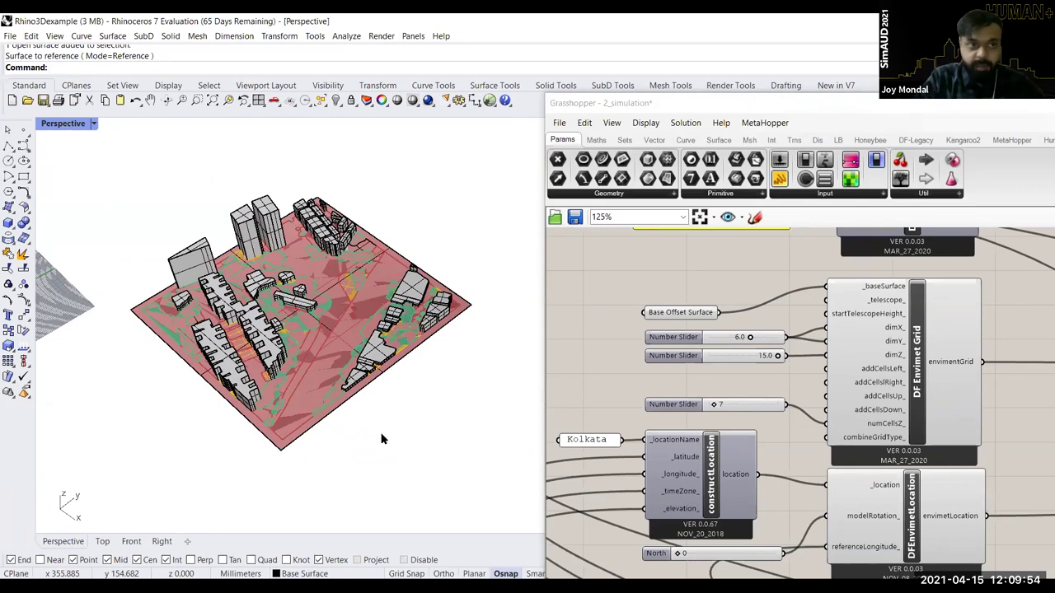
text(Unit)
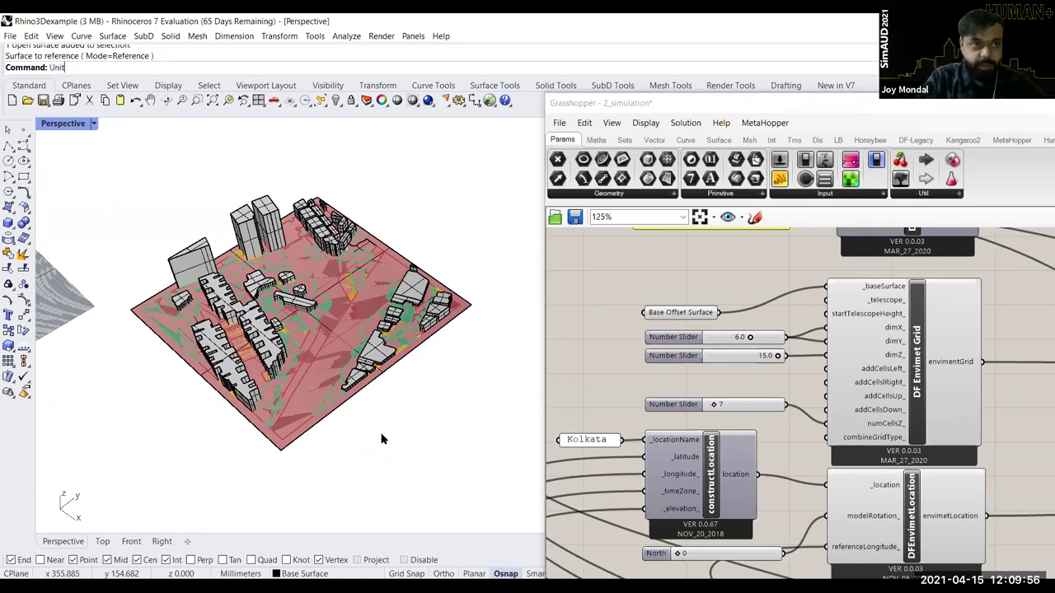
key(Return)
click(595, 114)
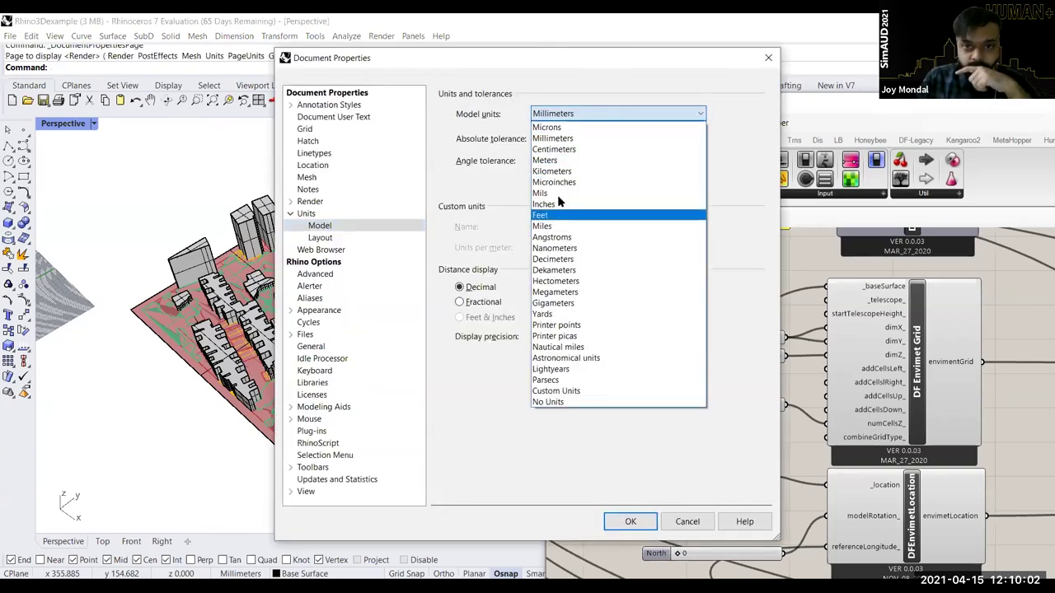
click(548, 160)
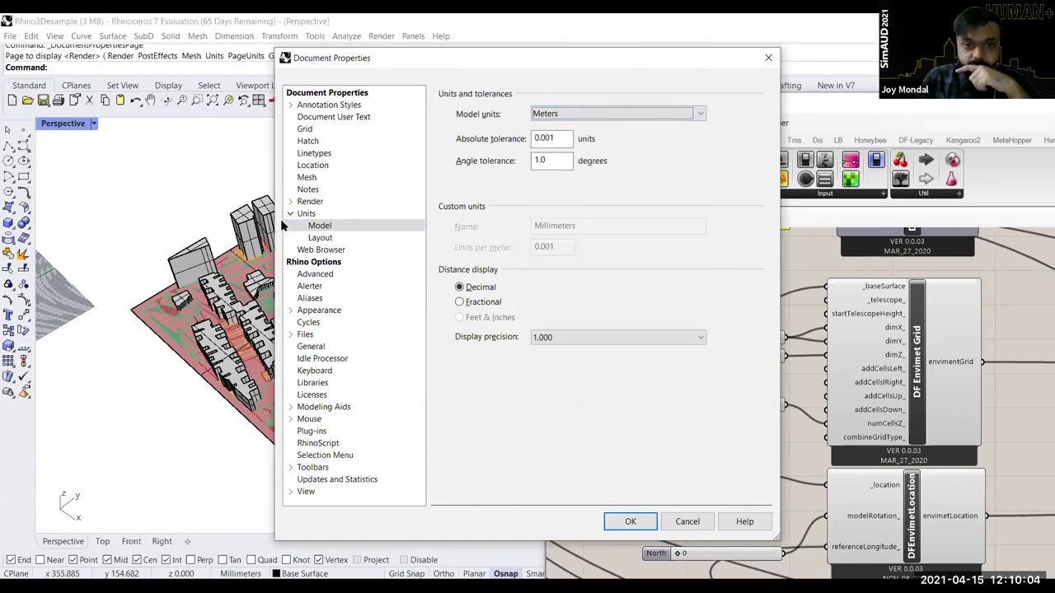
click(632, 518)
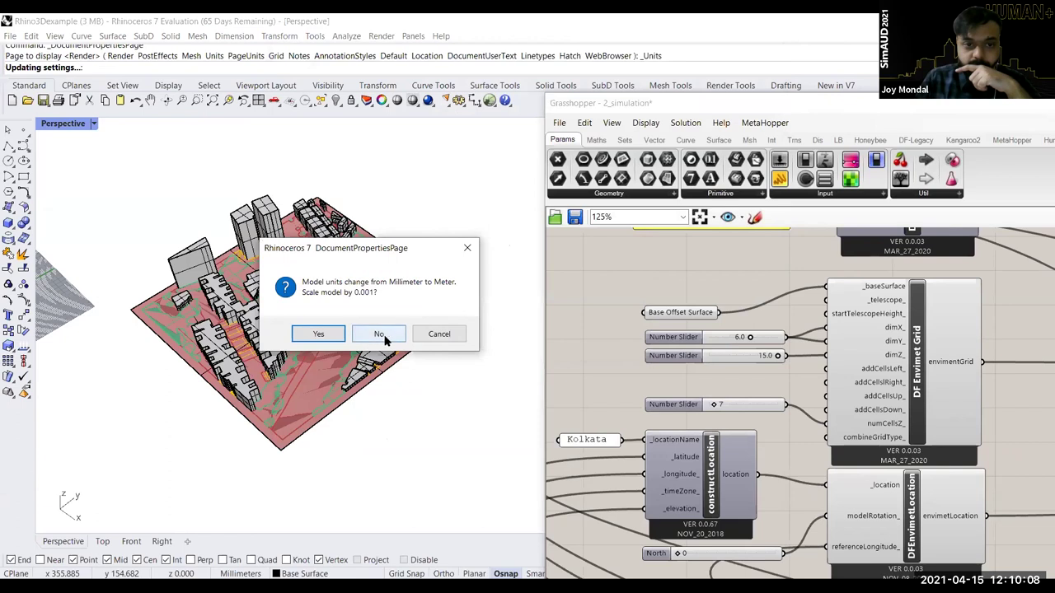
click(378, 338)
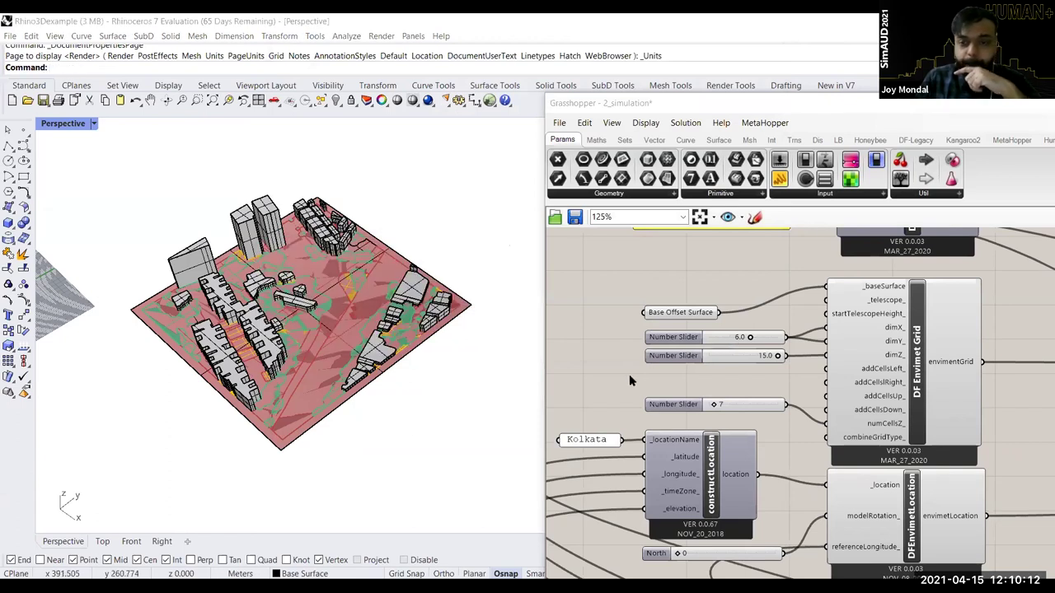
Step: Check the Base Offset Surface parameter and examine the geometry parameters in the Refer from Rhino group
click(676, 313)
click(568, 371)
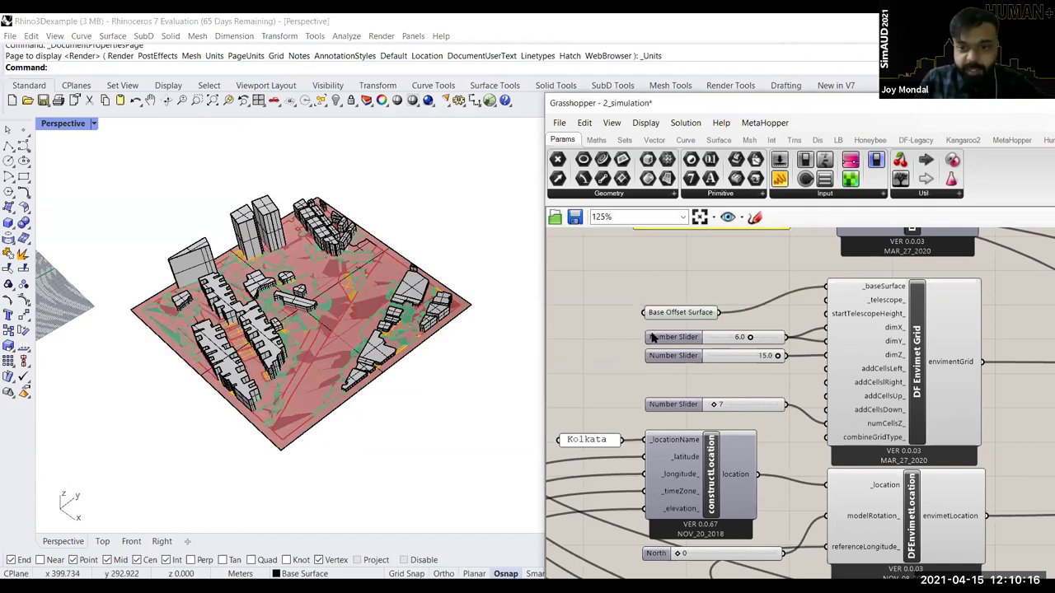
scroll(678, 464, down, 2)
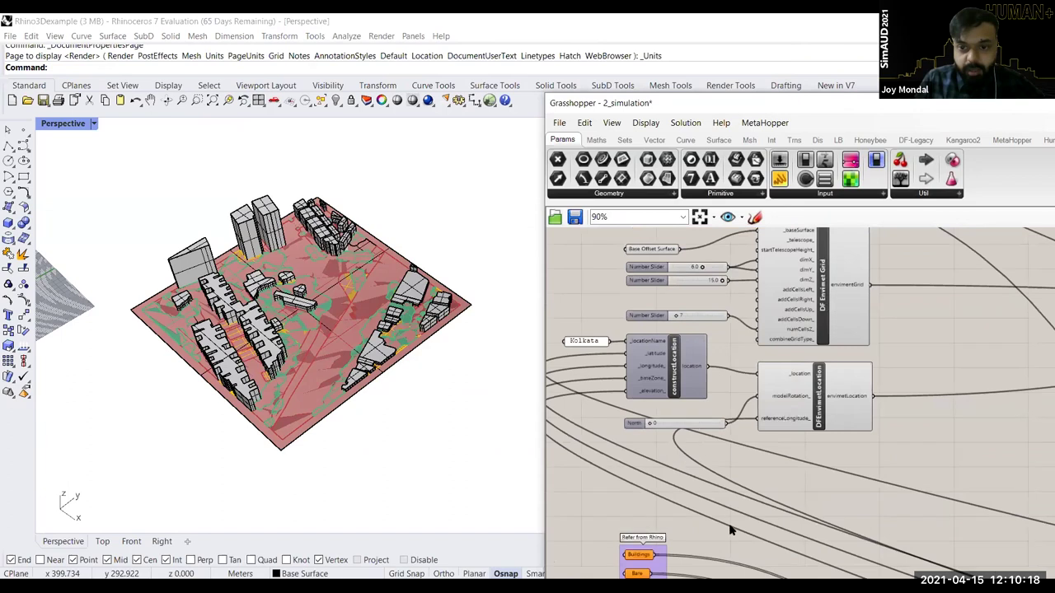
right_drag(730, 528, 722, 361)
right_drag(667, 518, 661, 367)
scroll(642, 355, up, 3)
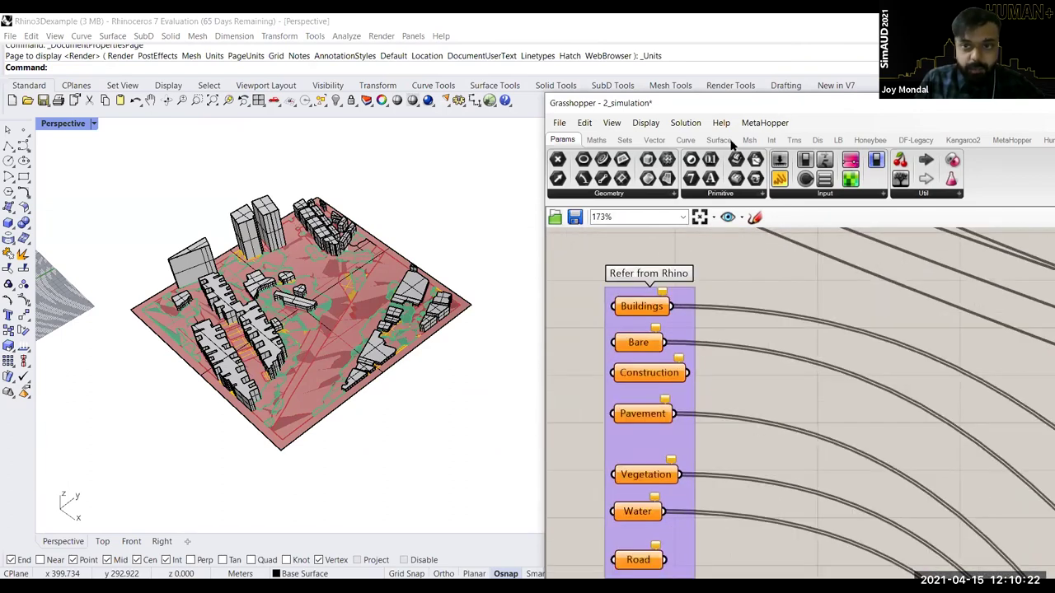
Step: Reference all objects of the Rhino Building layer as multiple Breps in the Buildings parameter
double_click(739, 99)
drag(824, 87, 677, 85)
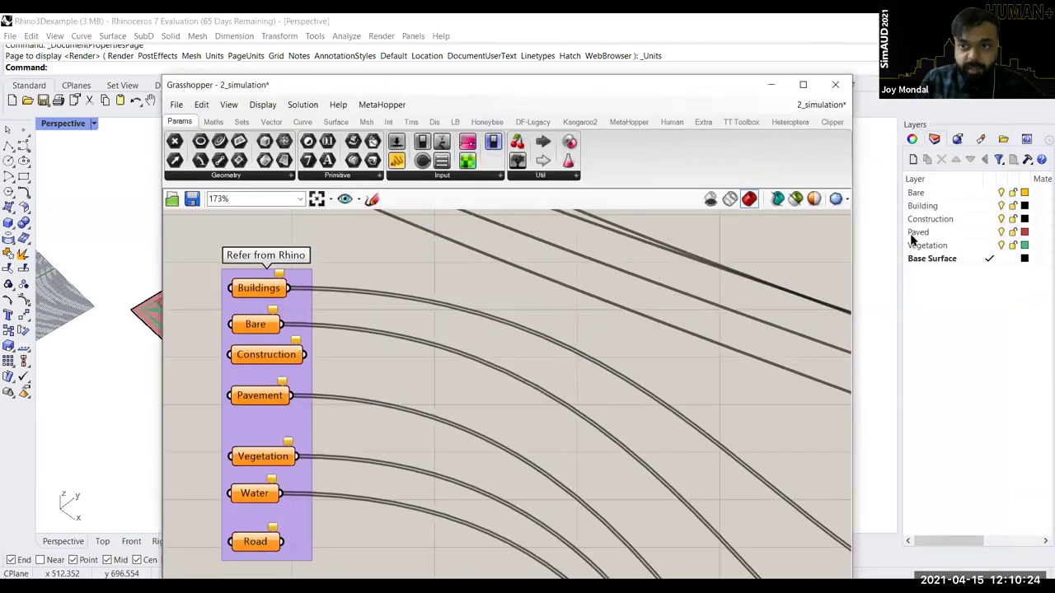
right_click(260, 292)
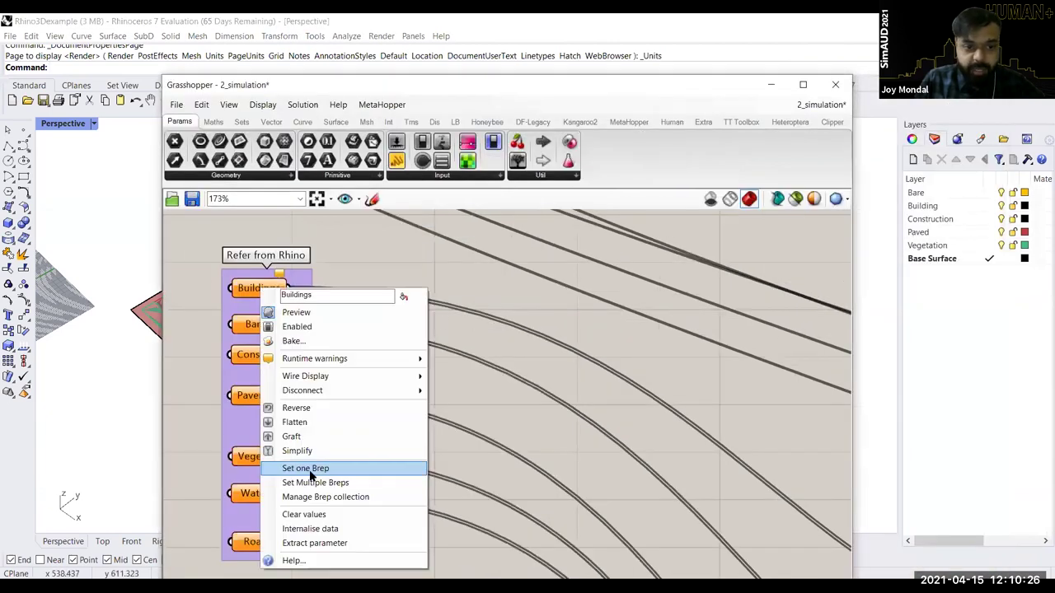
click(329, 481)
right_click(930, 208)
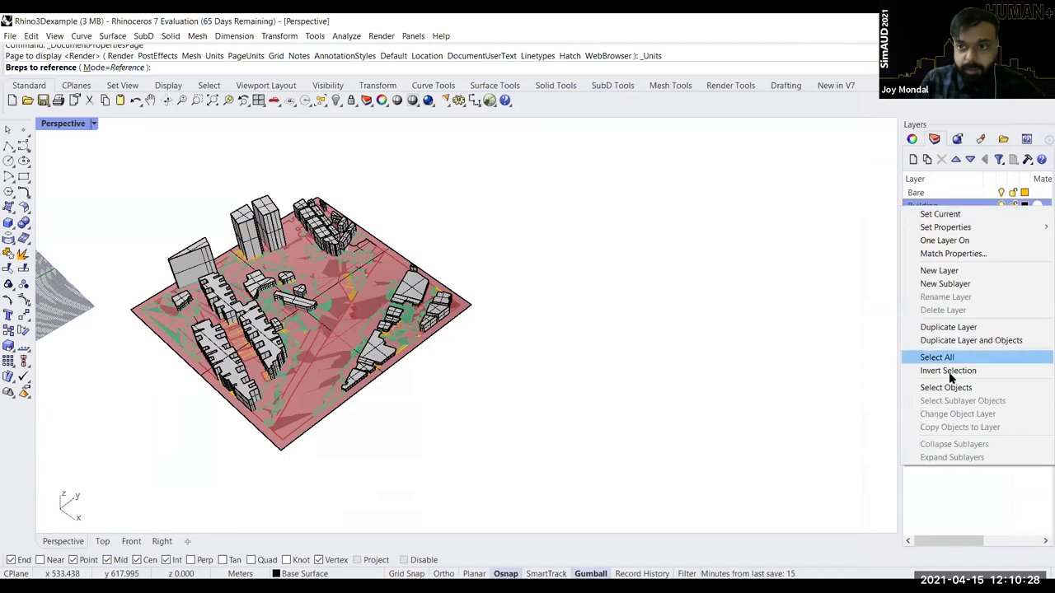
click(945, 387)
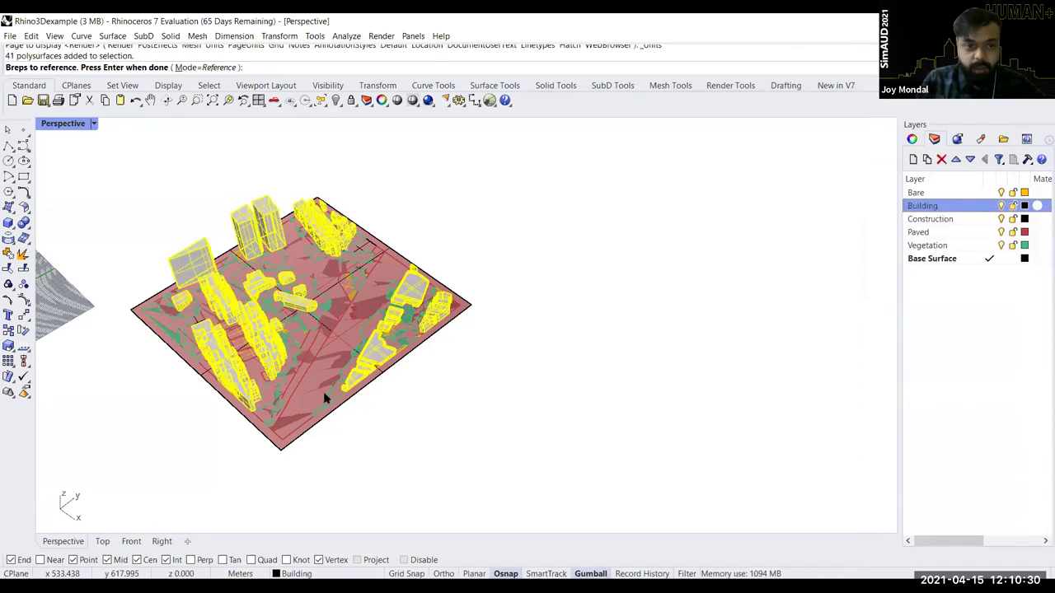
key(Return)
right_click(263, 324)
click(329, 477)
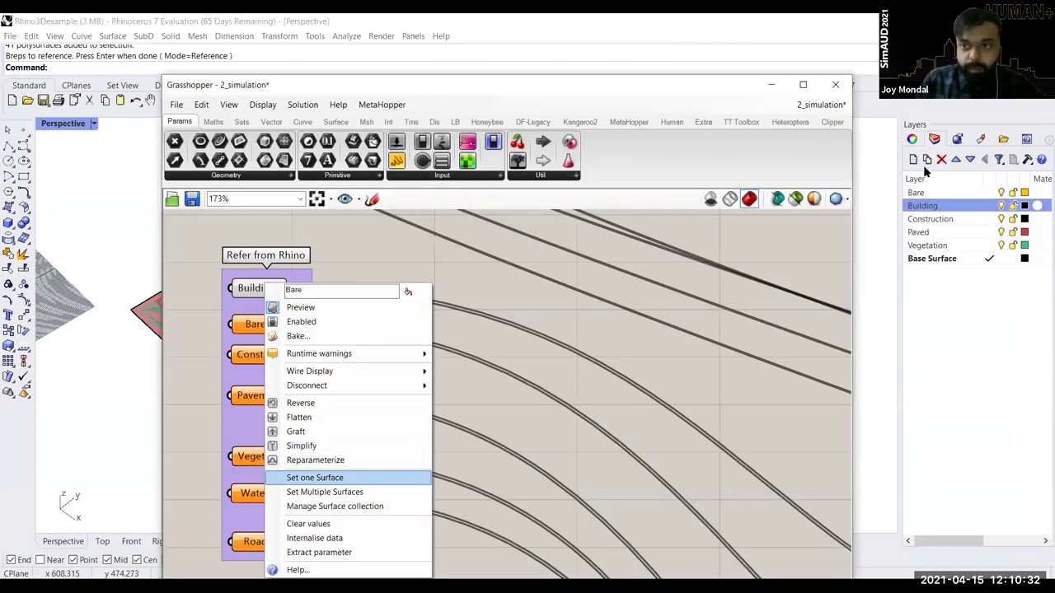
right_click(917, 194)
click(947, 375)
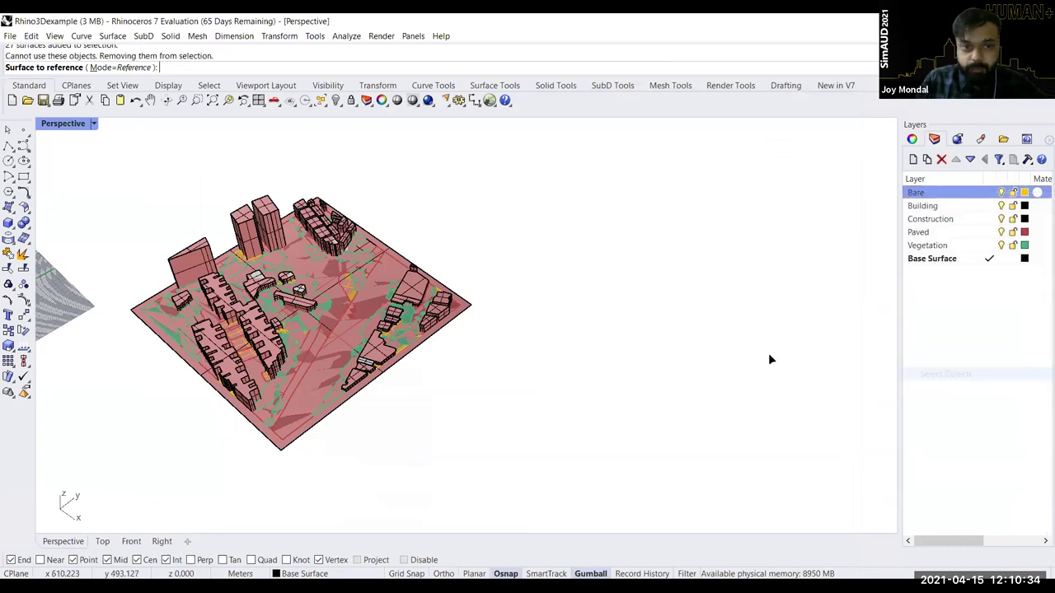
key(Return)
Step: Reference all objects of the Rhino Bare layer as multiple surfaces in the Bare parameter
right_click(257, 328)
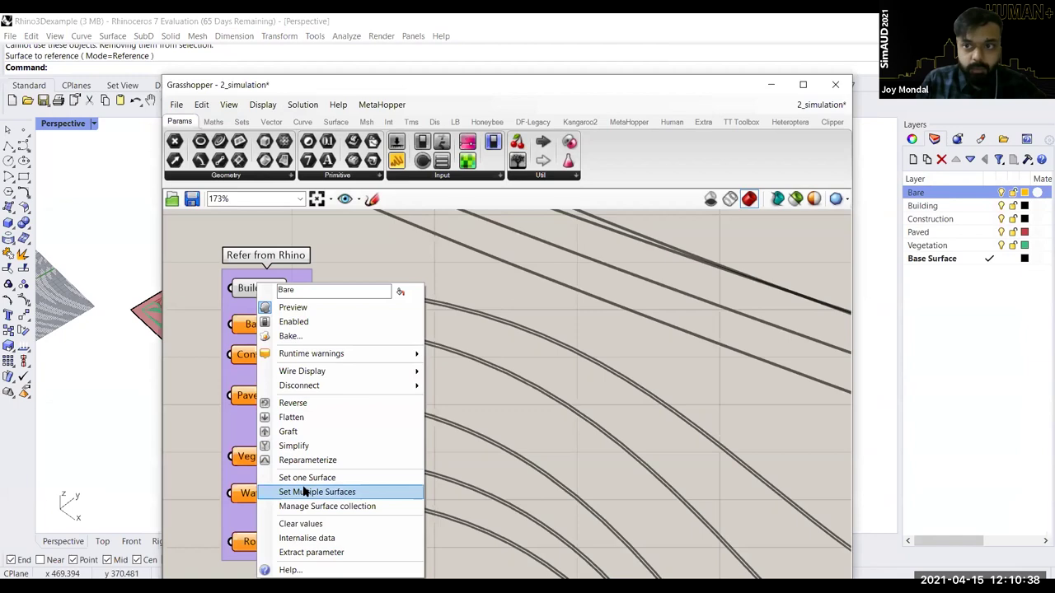
click(303, 491)
right_click(917, 194)
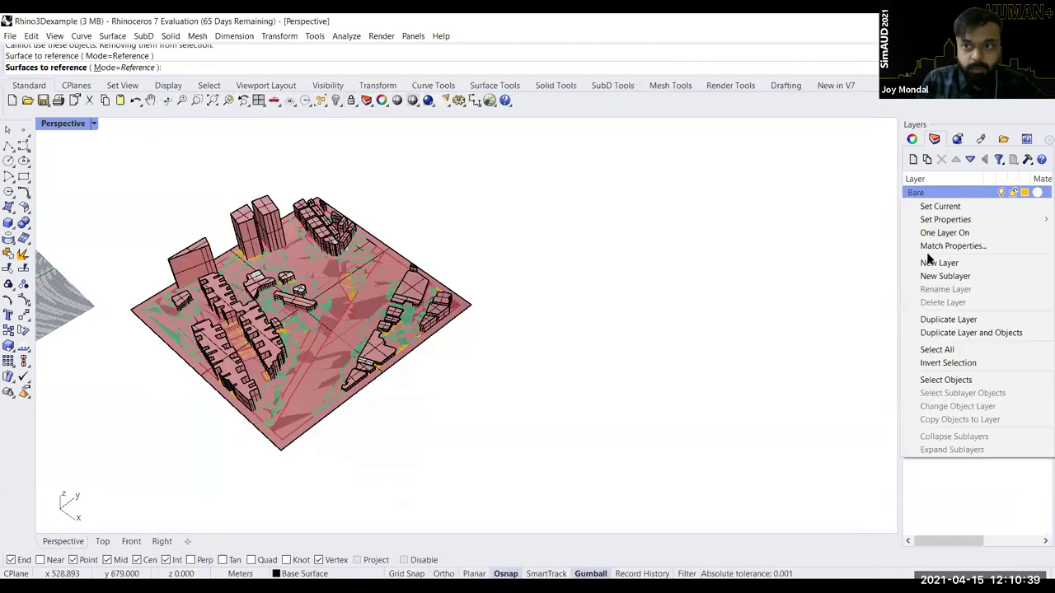
click(940, 381)
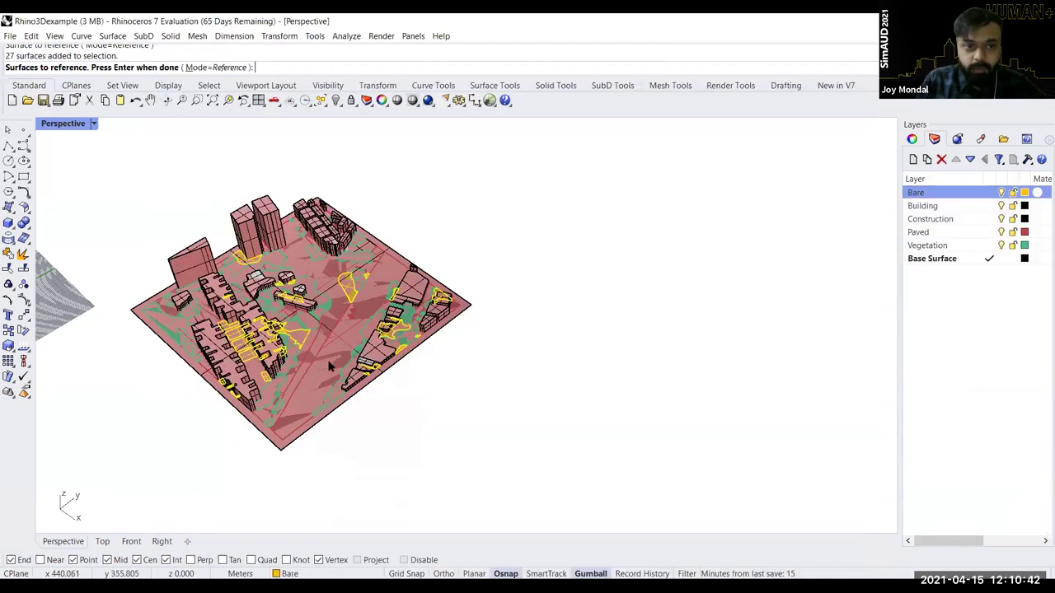
key(Return)
right_click(278, 357)
click(596, 385)
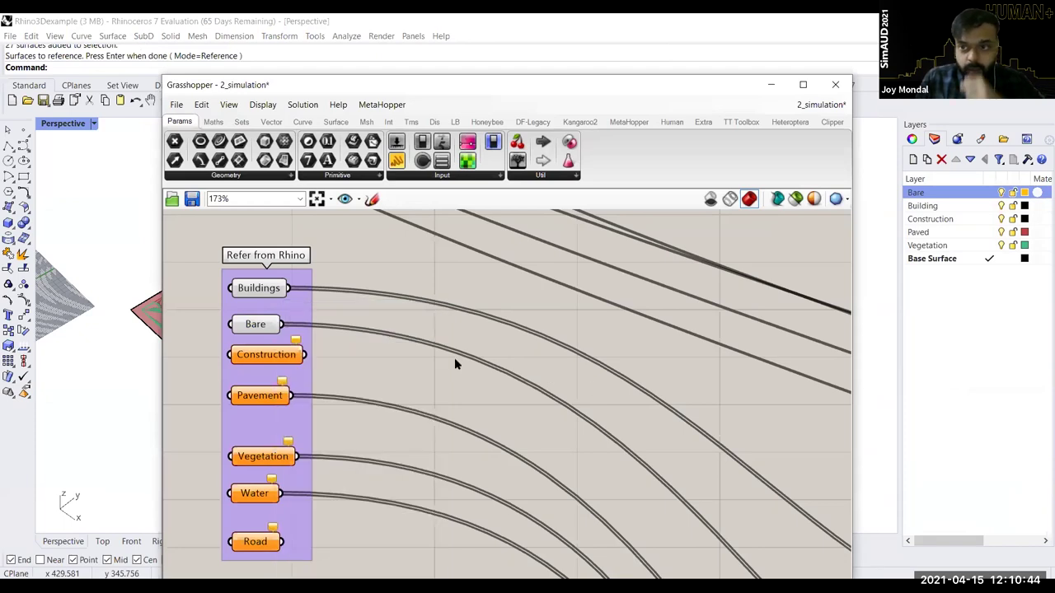
right_click(930, 219)
click(943, 403)
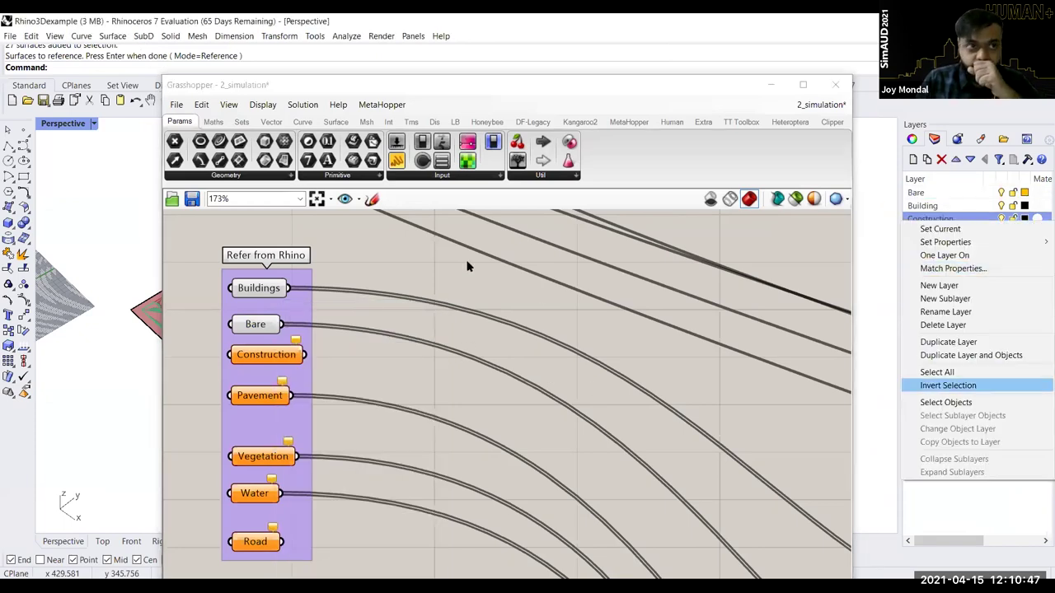
click(355, 114)
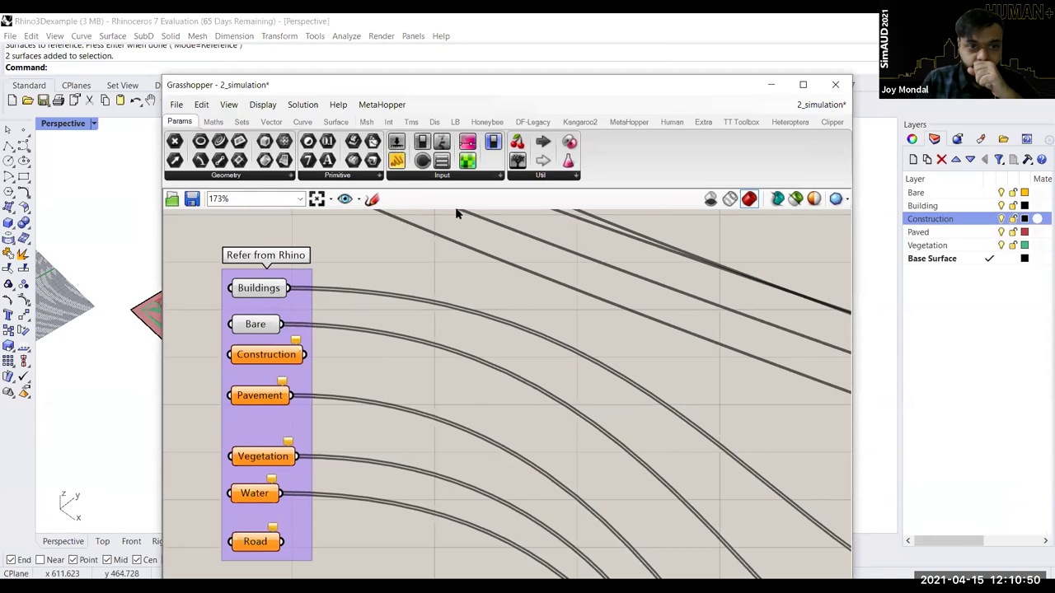
Step: Reference all objects of the Rhino Construction layer as multiple surfaces in the Construction parameter
drag(462, 210, 457, 134)
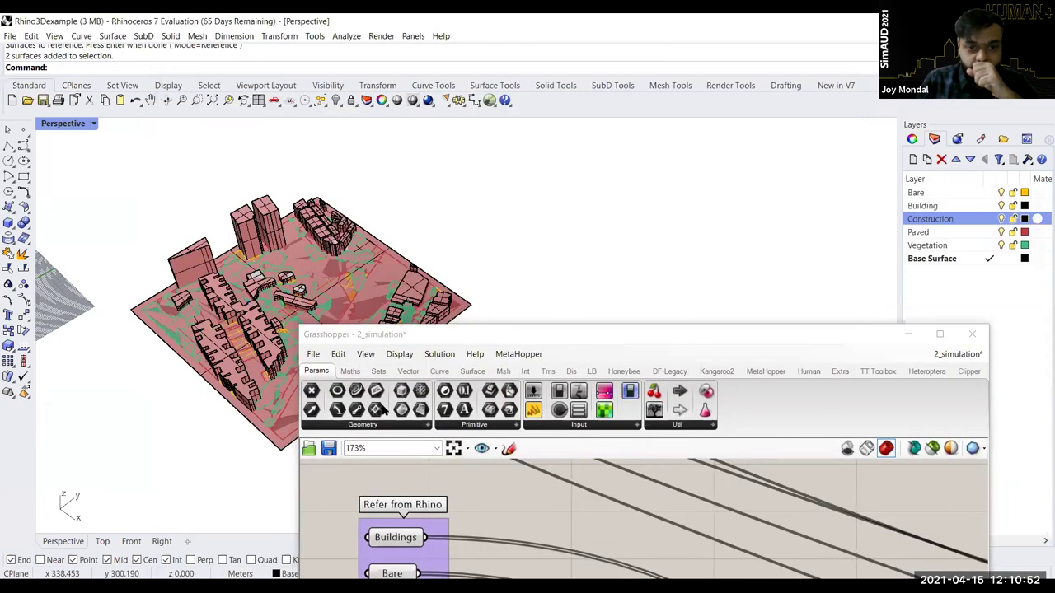
right_click(383, 408)
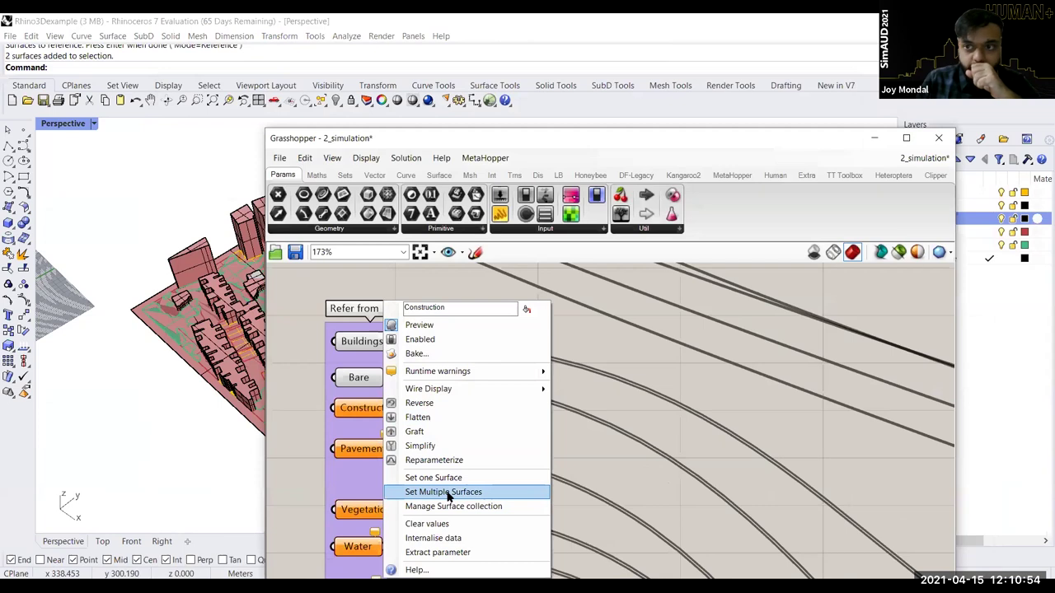
right_click(933, 220)
click(946, 397)
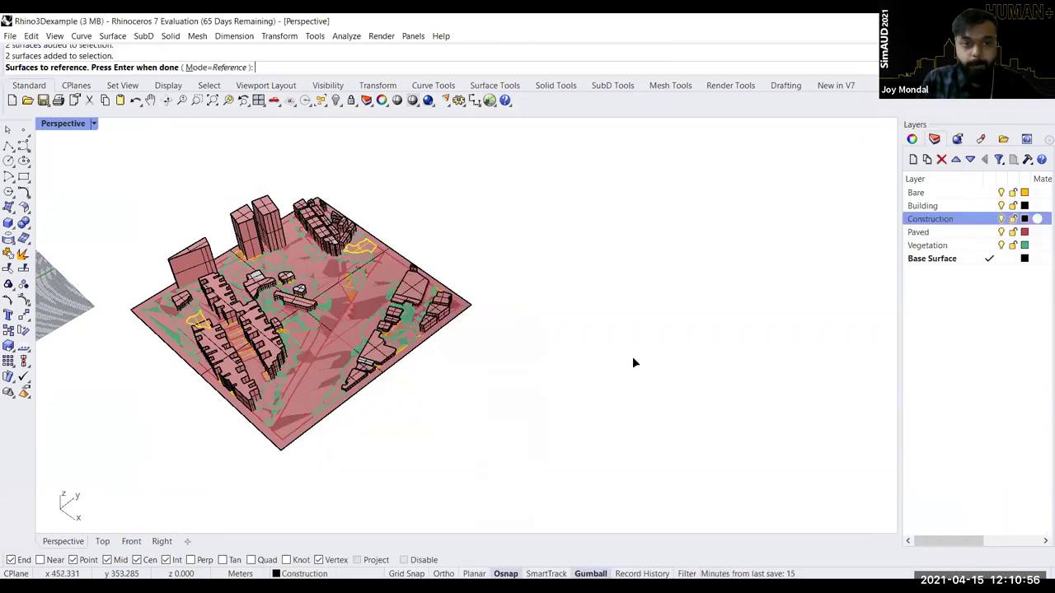
key(Return)
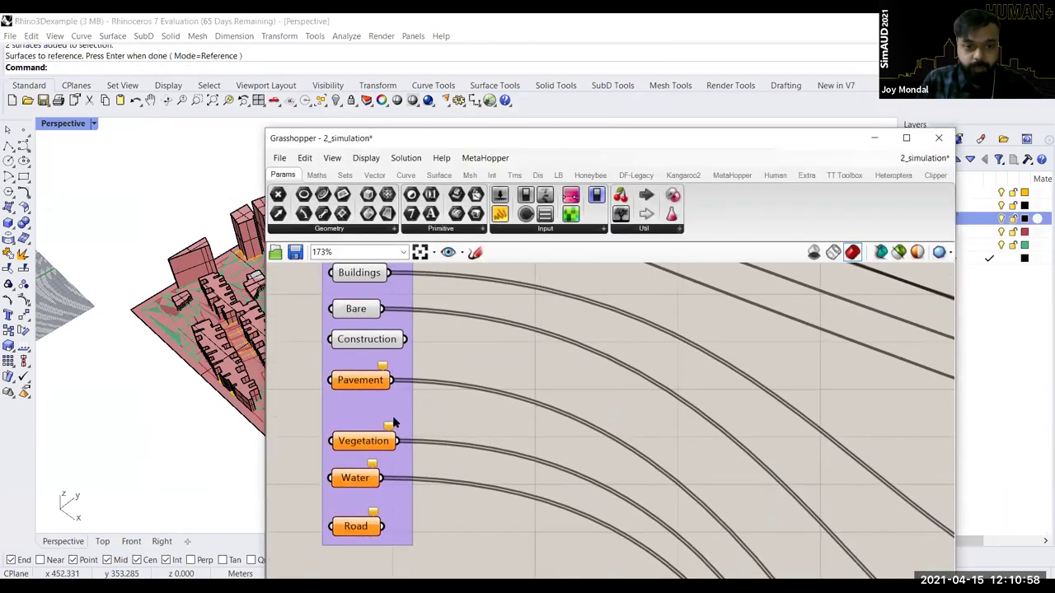
Step: Reference all objects of the Rhino Paved layer as multiple surfaces in the Pavement parameter
right_click(356, 379)
click(414, 493)
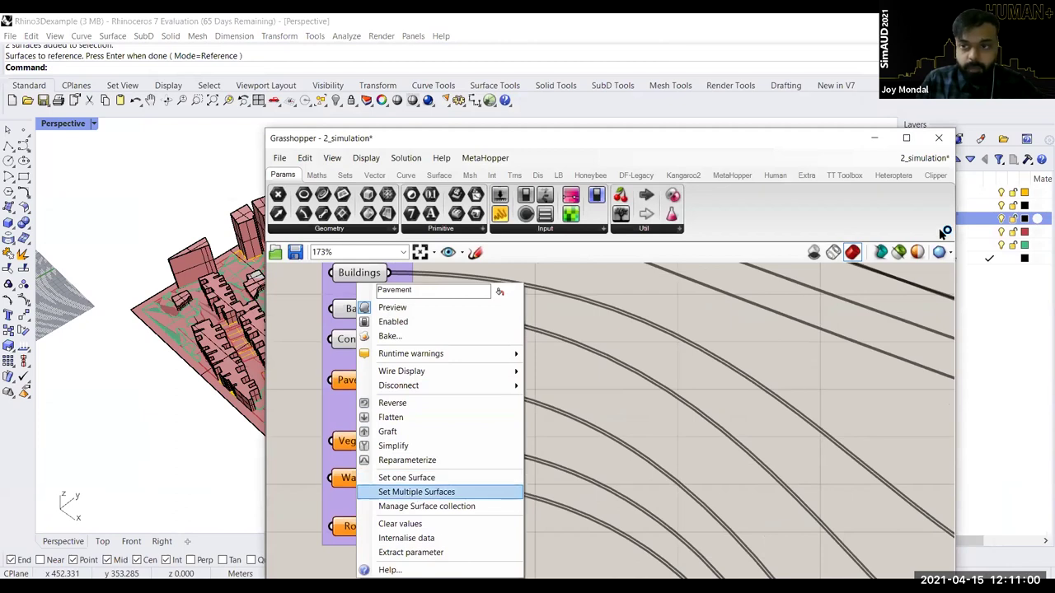
right_click(939, 231)
click(945, 412)
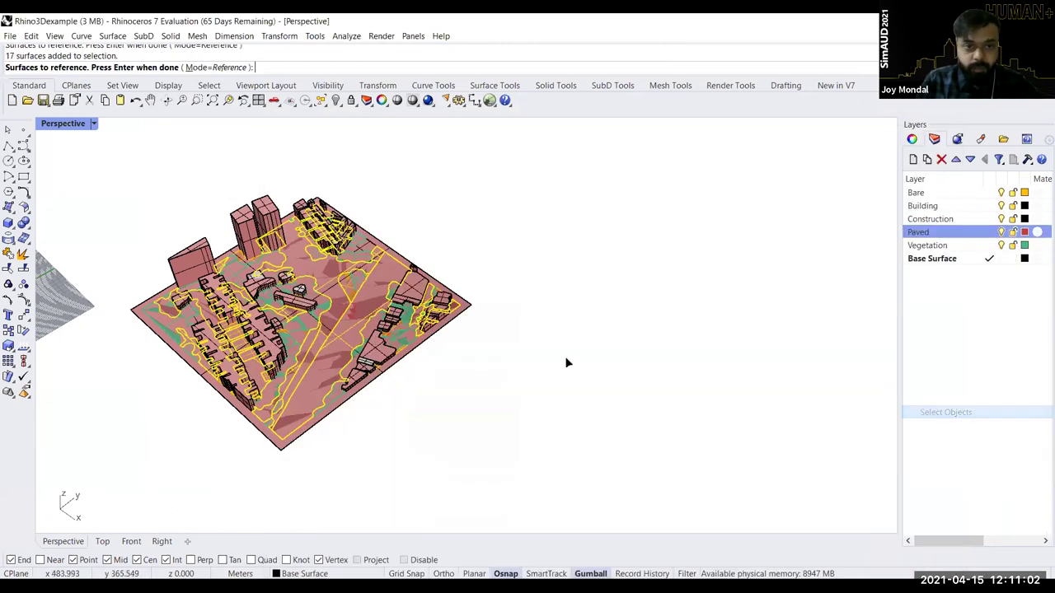
right_click(487, 338)
Step: Reference all objects of the Rhino Vegetation layer as multiple surfaces in the Vegetation parameter
right_drag(384, 510, 398, 408)
right_click(370, 339)
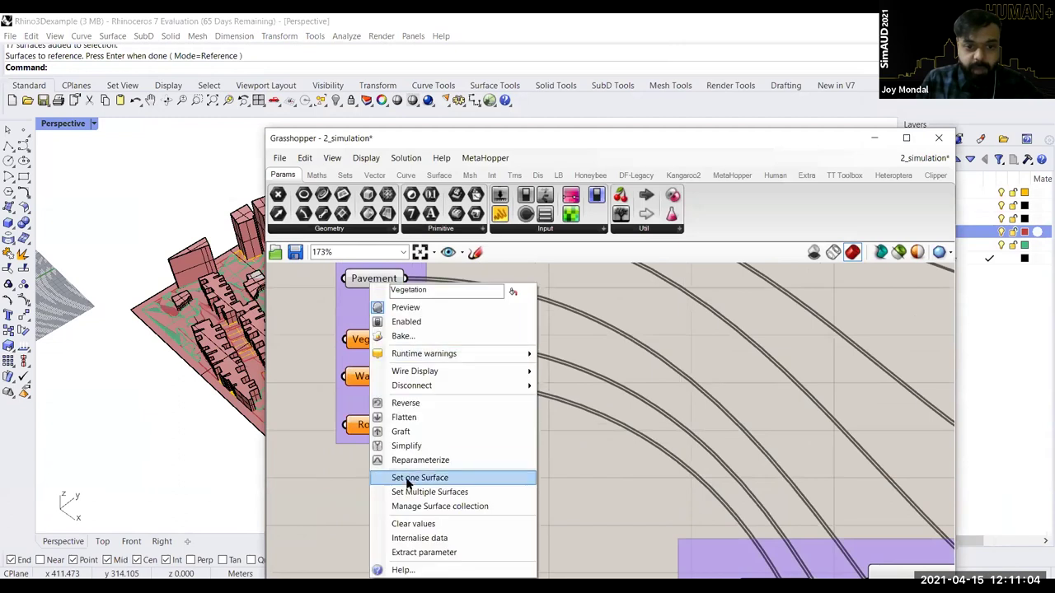
click(415, 493)
right_click(926, 245)
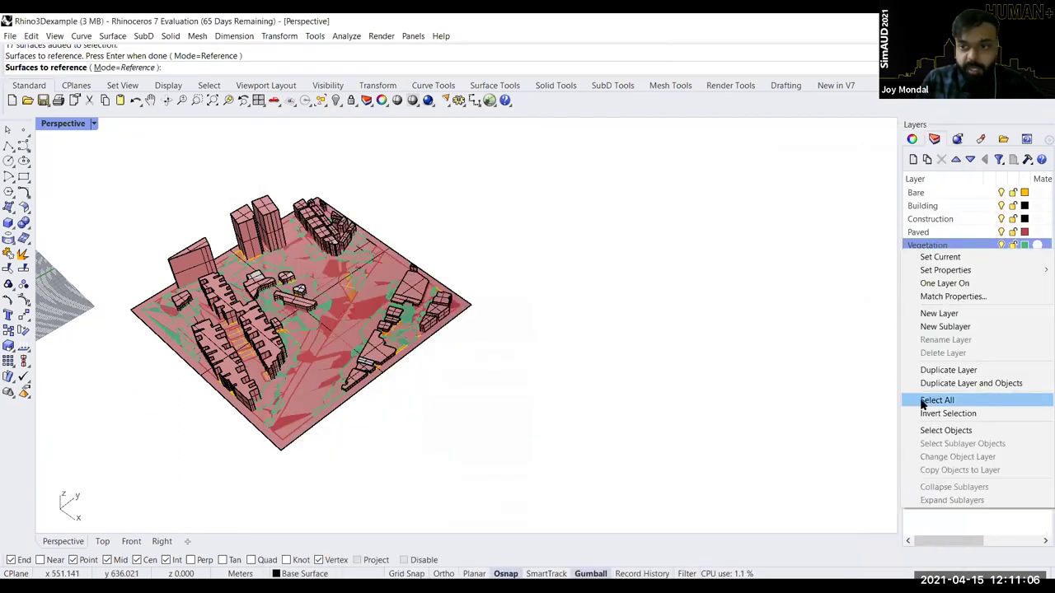
key(Return)
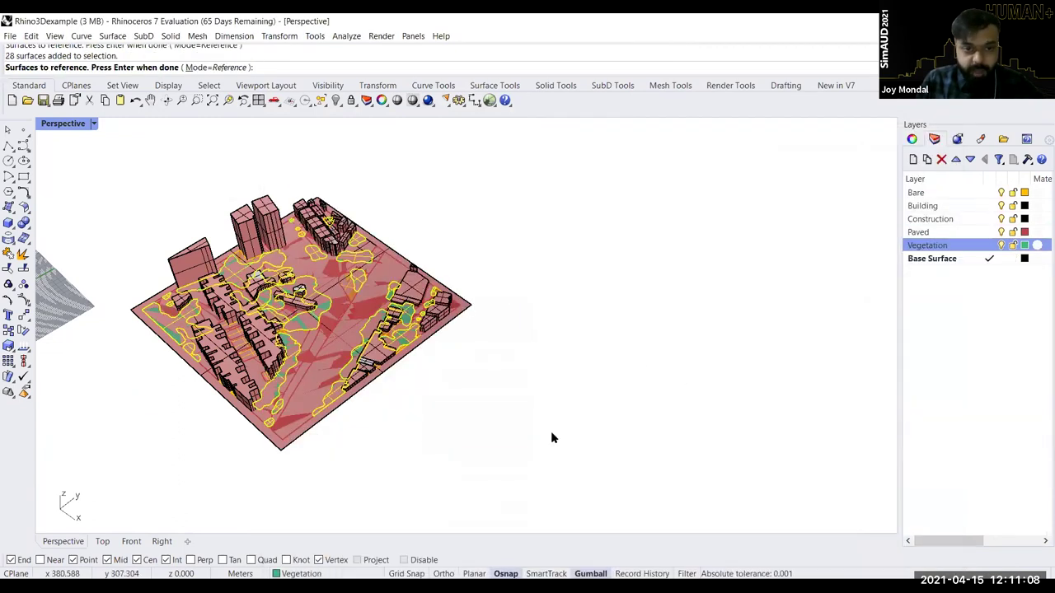
key(Return)
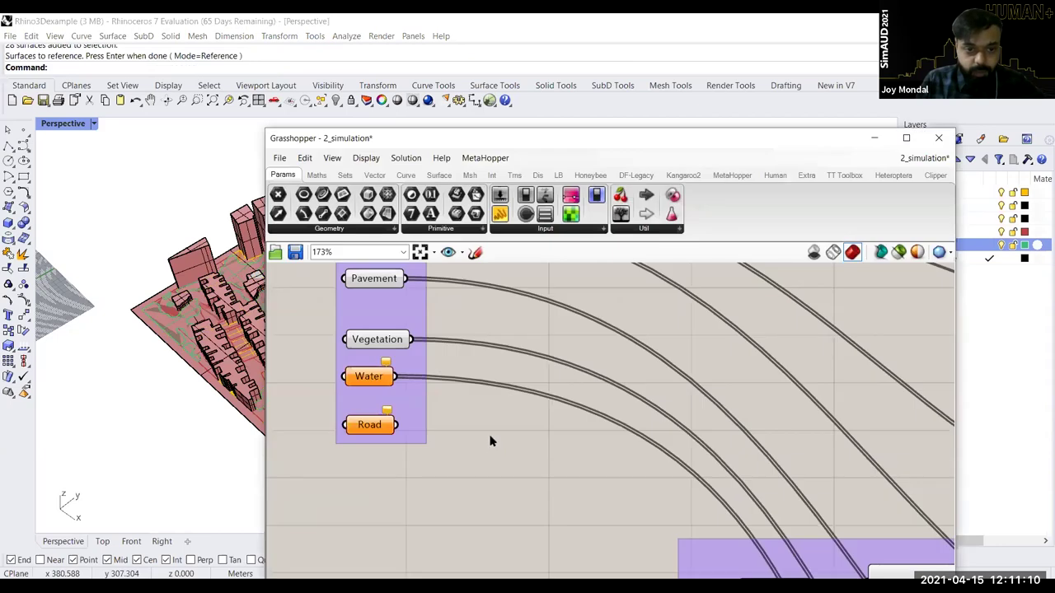
Step: Examine the parameters of the Refer from Rhino group, including Water and Road, alongside the previewed site geometry in Rhino
click(369, 381)
click(418, 437)
scroll(420, 432, down, 5)
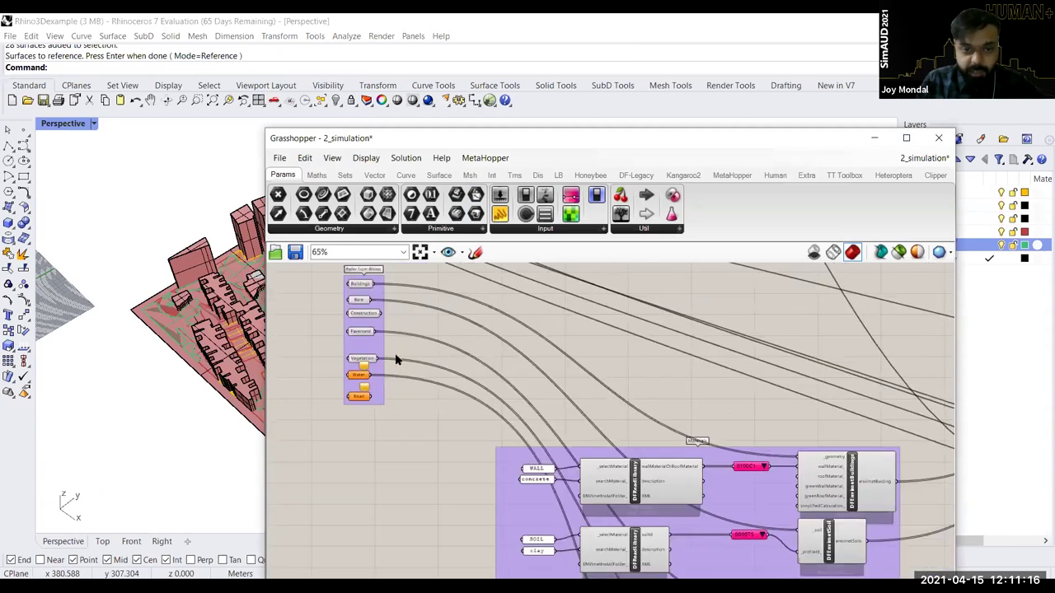
scroll(391, 355, down, 2)
scroll(365, 354, up, 5)
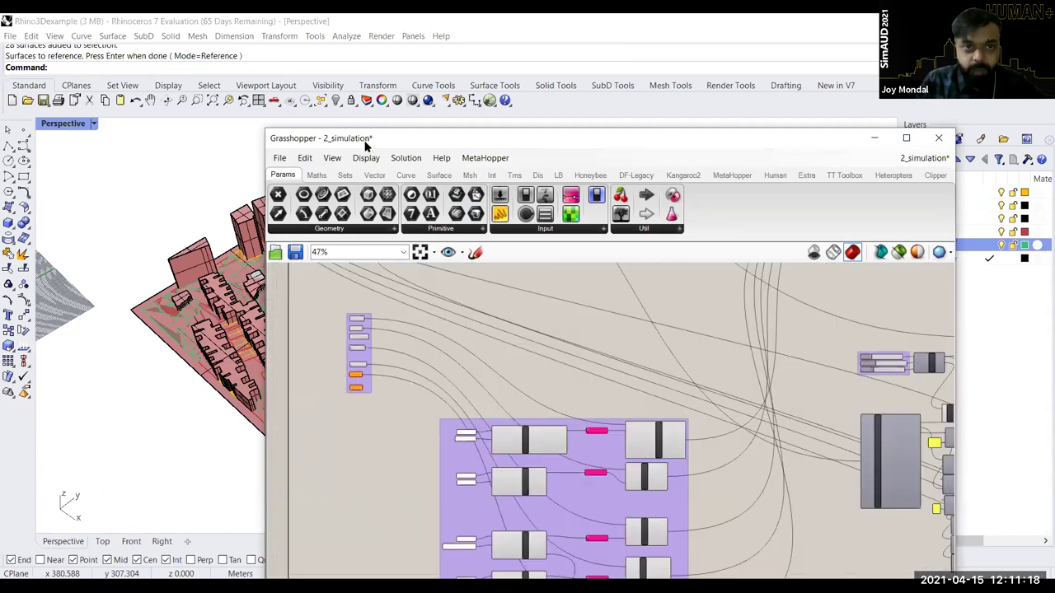
drag(362, 139, 602, 150)
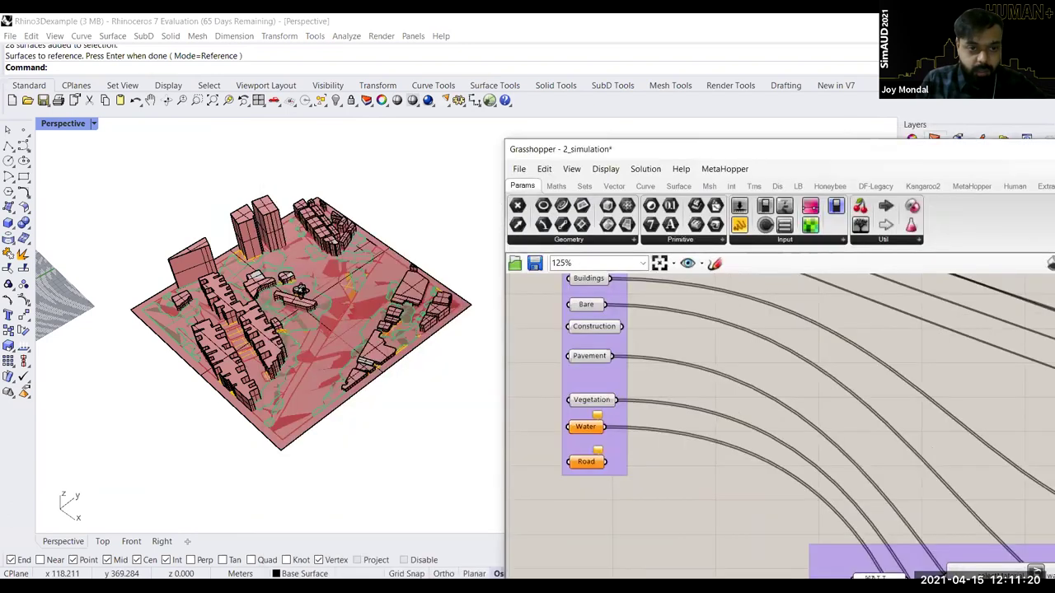
right_drag(272, 276, 301, 412)
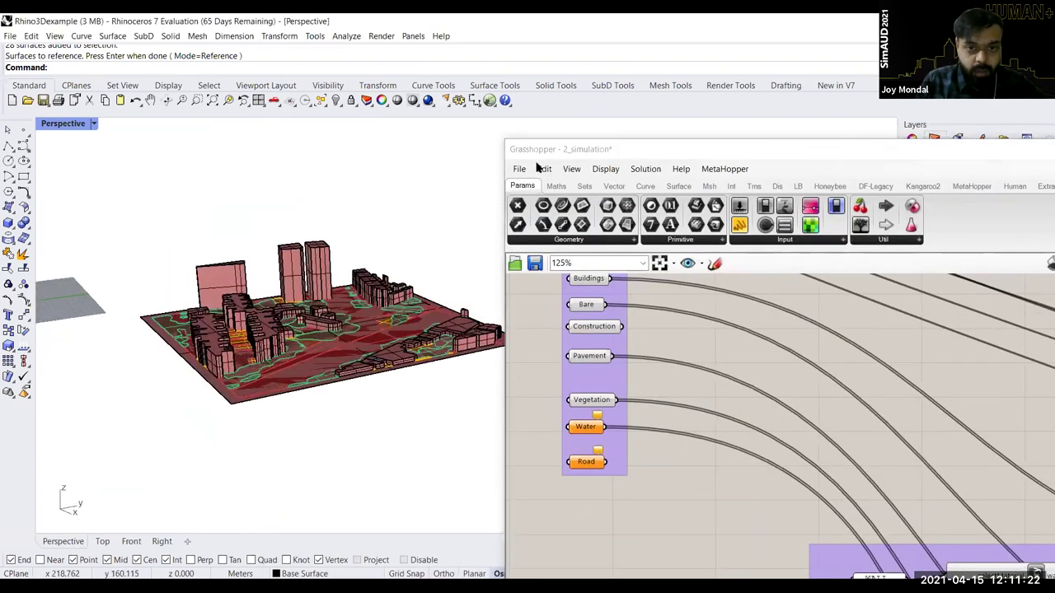
drag(604, 149, 554, 133)
scroll(553, 329, down, 1)
right_drag(555, 336, 561, 393)
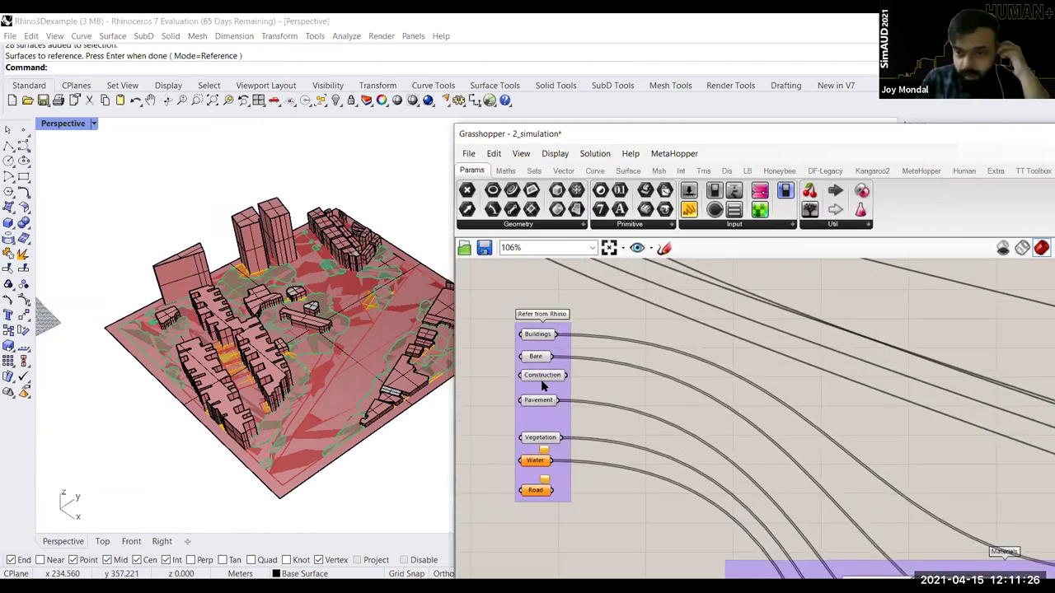
Step: Set the Boolean Toggle feeding the DF Envimet Spaces component to True to generate the ENVI-met data and view the grid
scroll(614, 313, down, 3)
scroll(608, 373, down, 8)
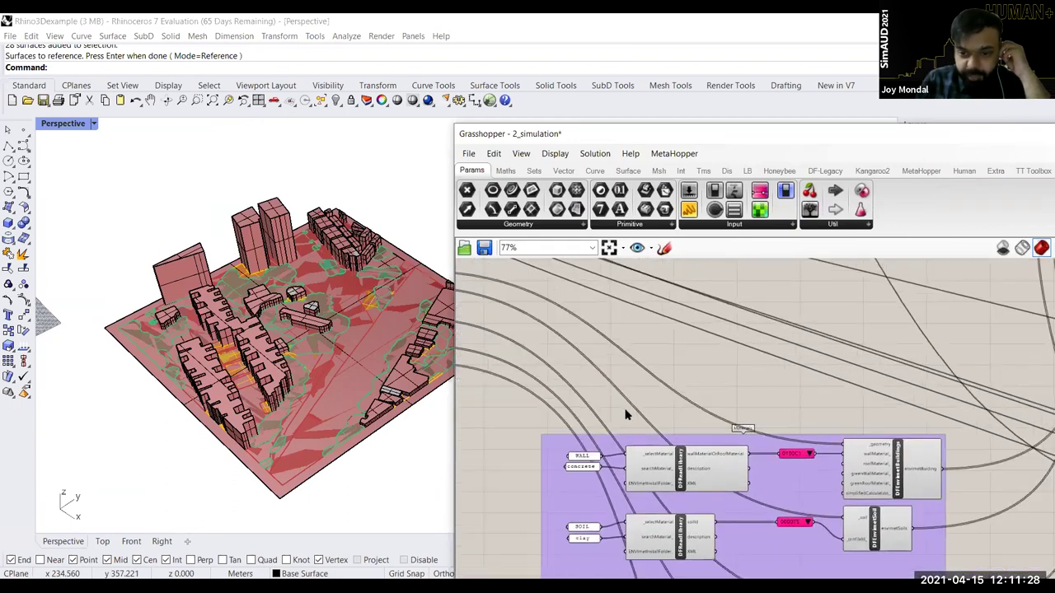
right_drag(714, 363, 663, 519)
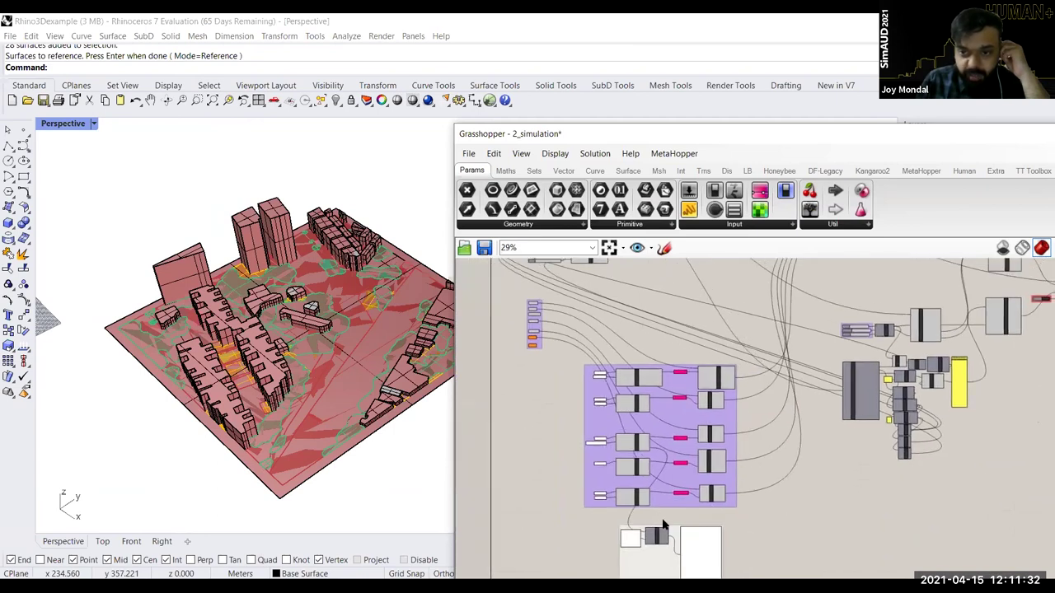
right_drag(770, 447, 682, 388)
scroll(686, 400, up, 5)
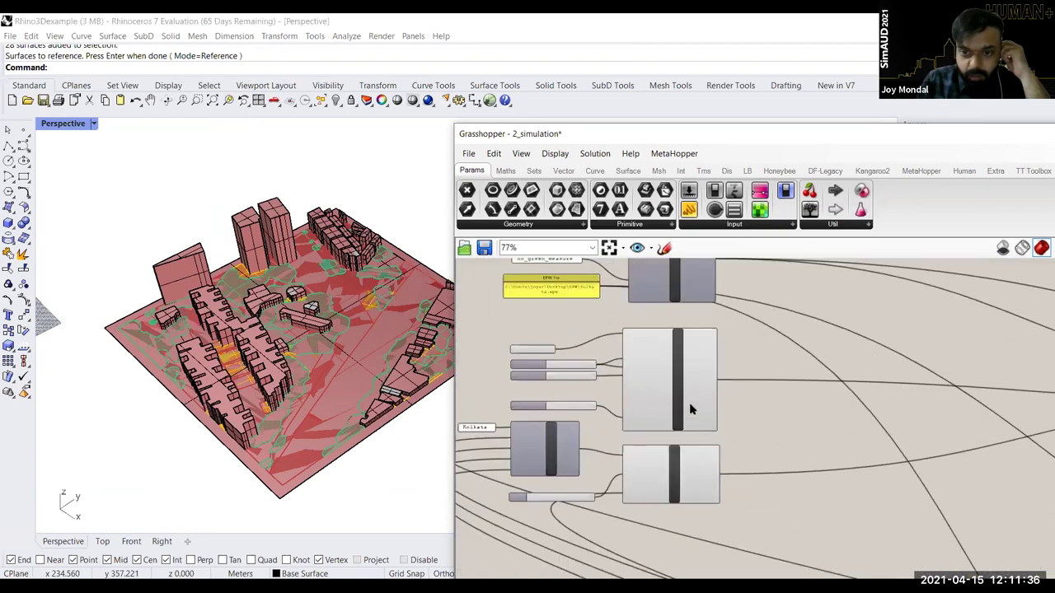
right_drag(758, 449, 599, 416)
right_drag(914, 405, 593, 420)
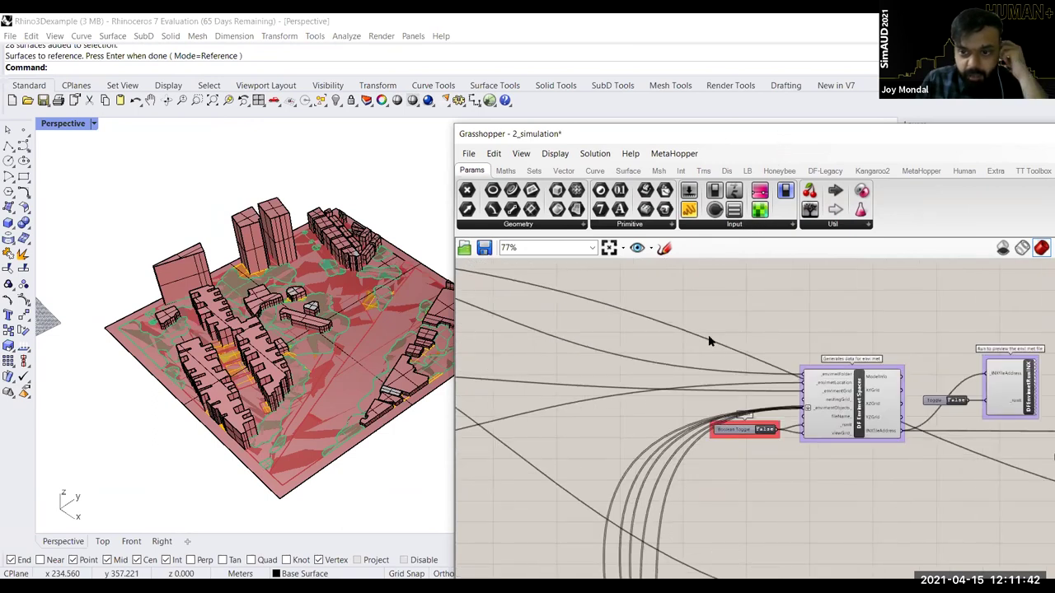
scroll(766, 375, down, 4)
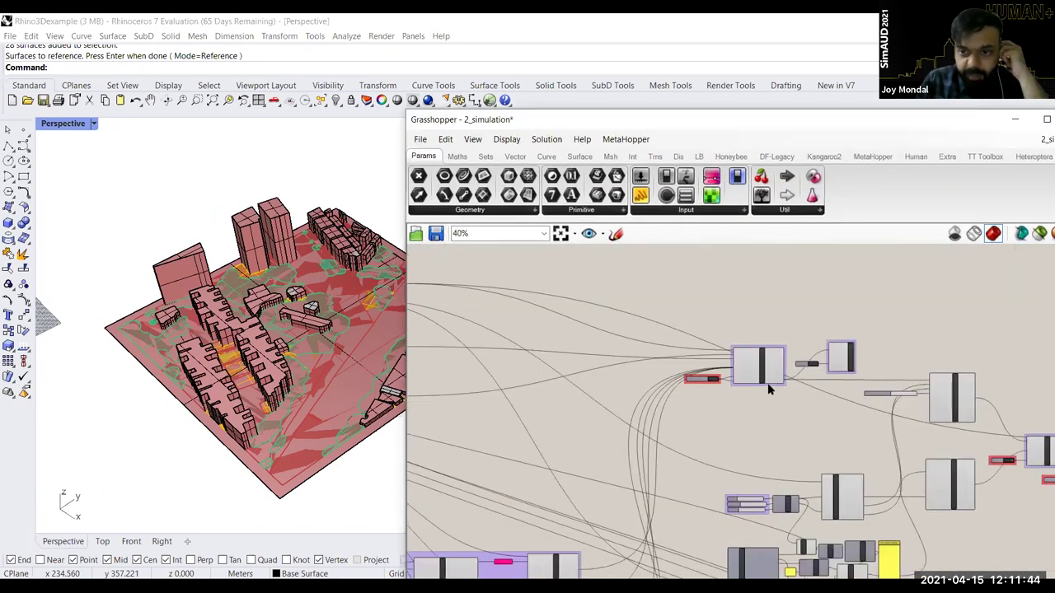
scroll(768, 389, up, 6)
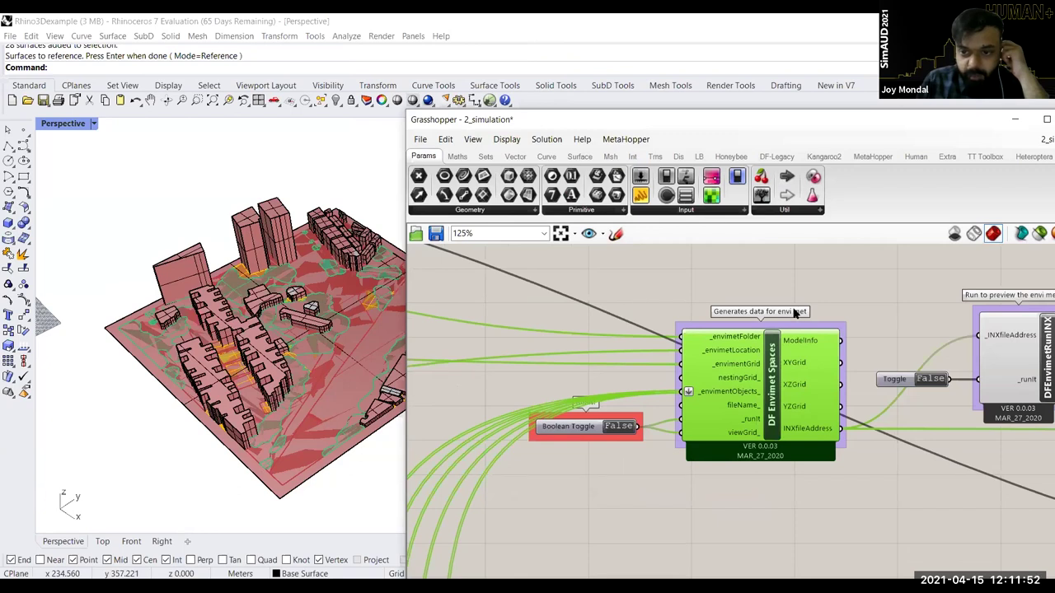
click(619, 427)
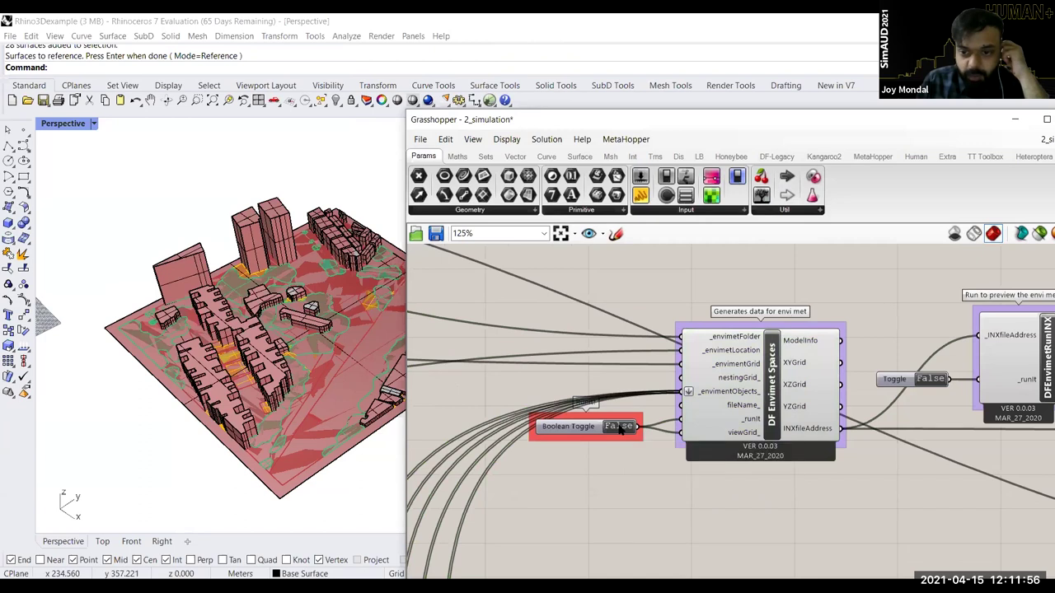
double_click(620, 427)
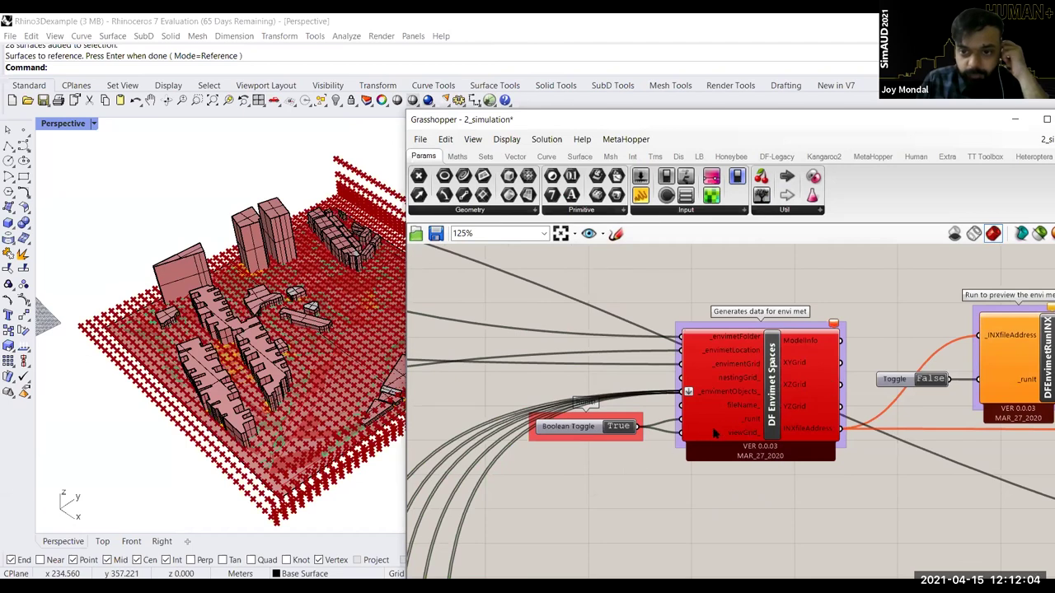
Step: Inspect the previewed ENVI-met grid around the site buildings from several angles in Rhino's Perspective viewport
scroll(790, 401, down, 3)
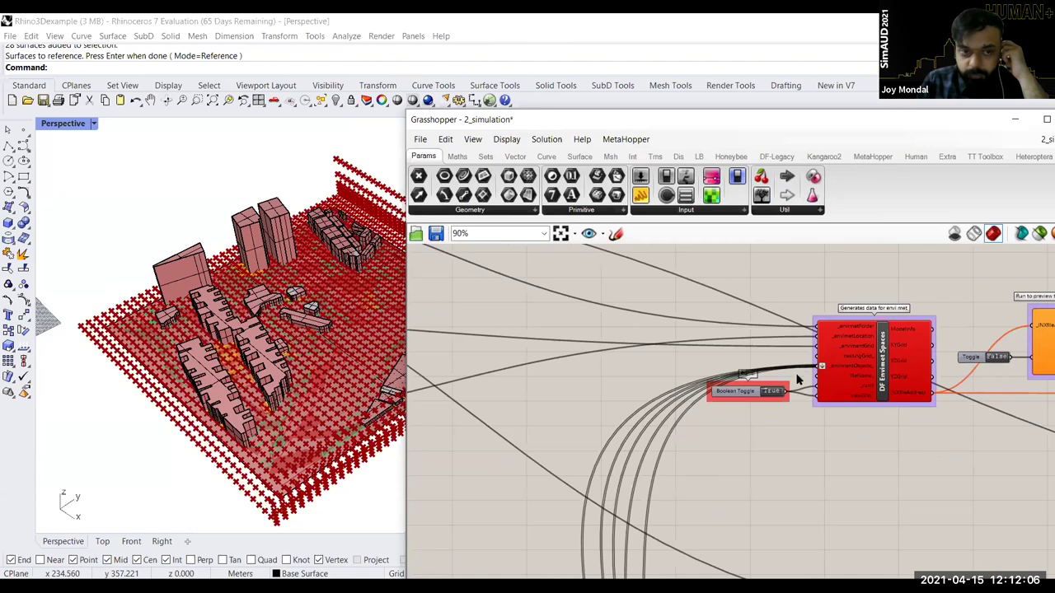
scroll(796, 378, up, 3)
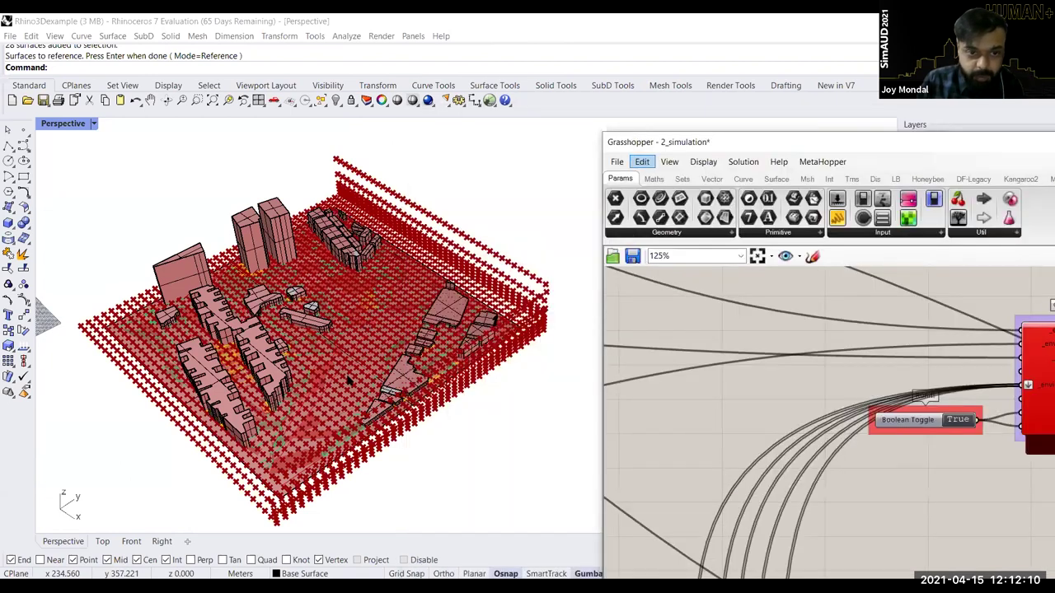
right_drag(368, 327, 345, 400)
right_drag(227, 425, 272, 383)
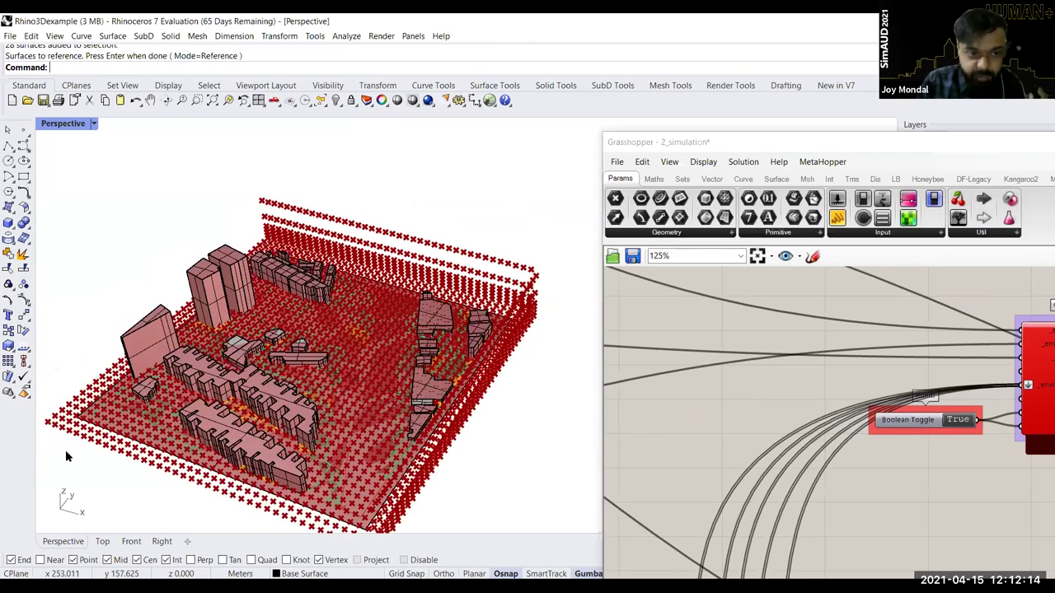
right_drag(320, 480, 396, 463)
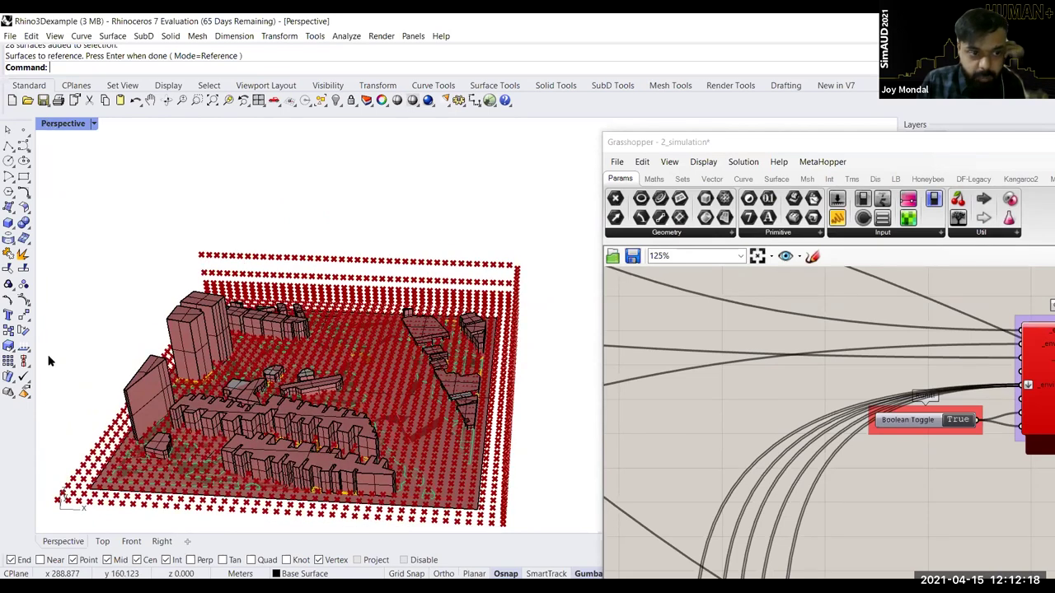
right_drag(47, 357, 50, 348)
Step: Maximize the Front viewport and compare the grid's vertical layers with the height of the tallest buildings
key(ctrl+m)
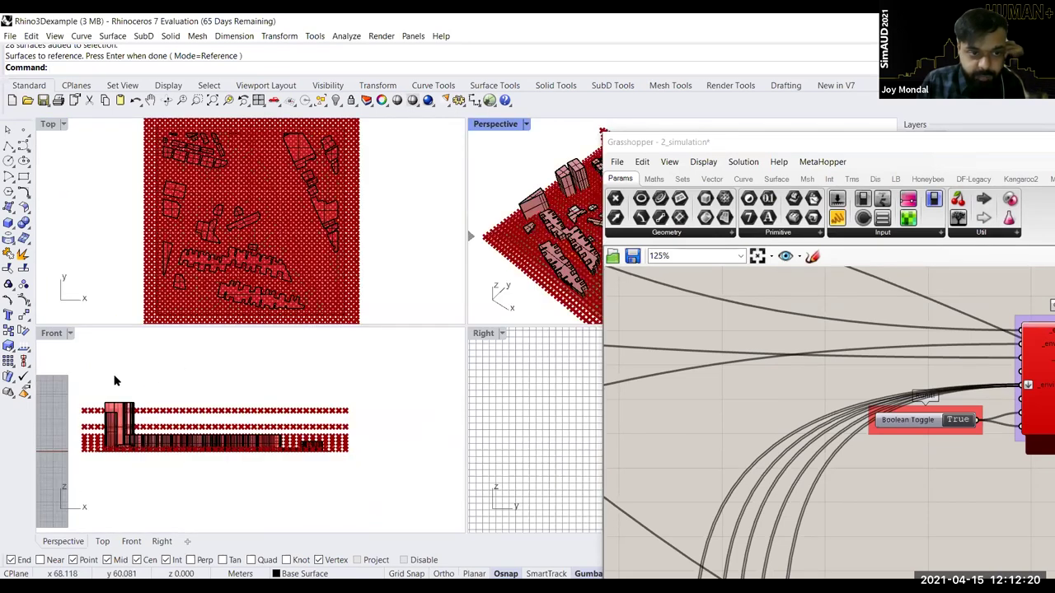
click(113, 376)
key(ctrl+m)
right_drag(237, 288, 209, 365)
scroll(581, 412, up, 1)
scroll(582, 412, up, 1)
scroll(795, 428, down, 2)
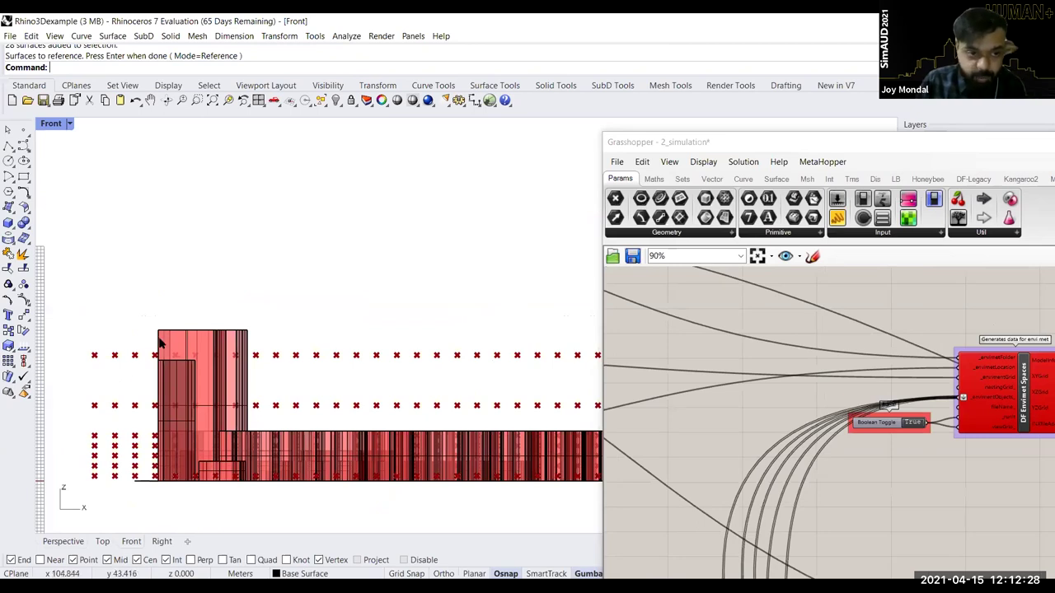
scroll(159, 347, up, 1)
scroll(173, 317, up, 1)
scroll(342, 338, up, 1)
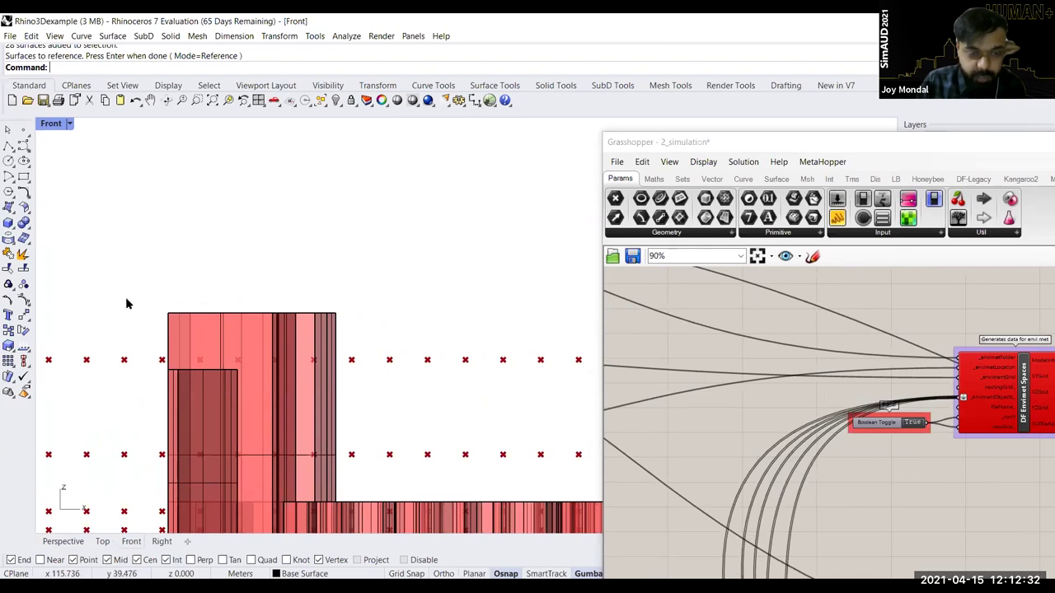
scroll(164, 354, down, 1)
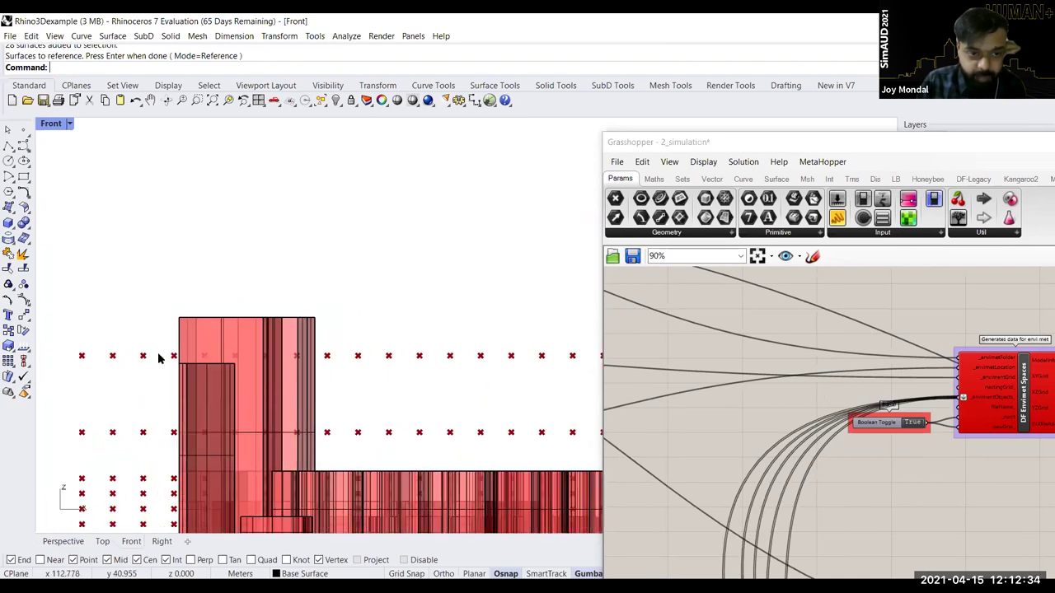
scroll(226, 354, down, 4)
scroll(188, 352, up, 4)
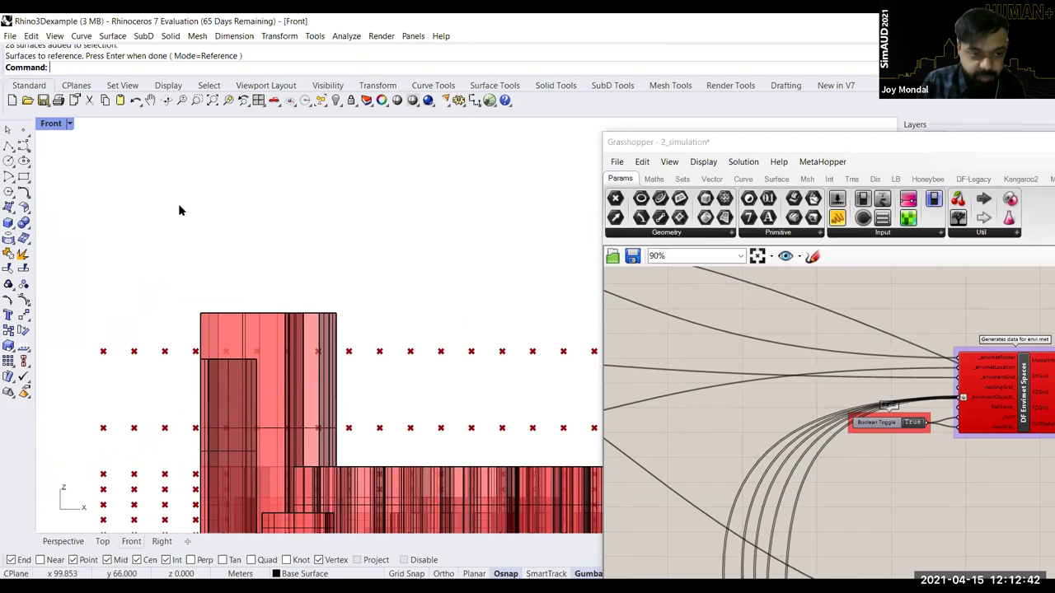
Step: Locate the DF Envimet Grid component in Grasshopper and examine its dimX, dimY, dimZ and numCellsZ sliders
scroll(715, 451, down, 2)
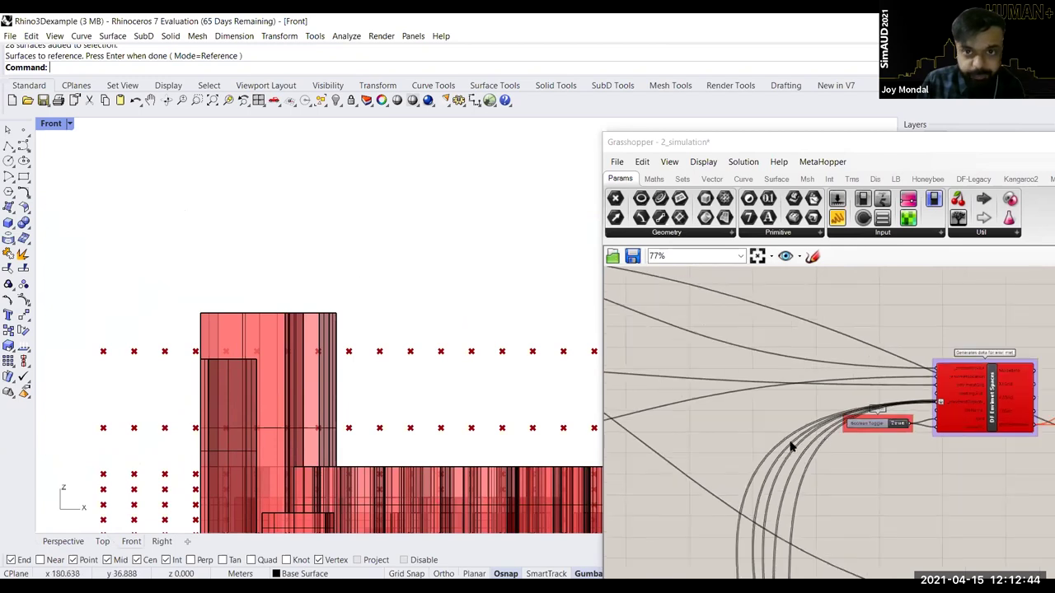
scroll(735, 437, down, 5)
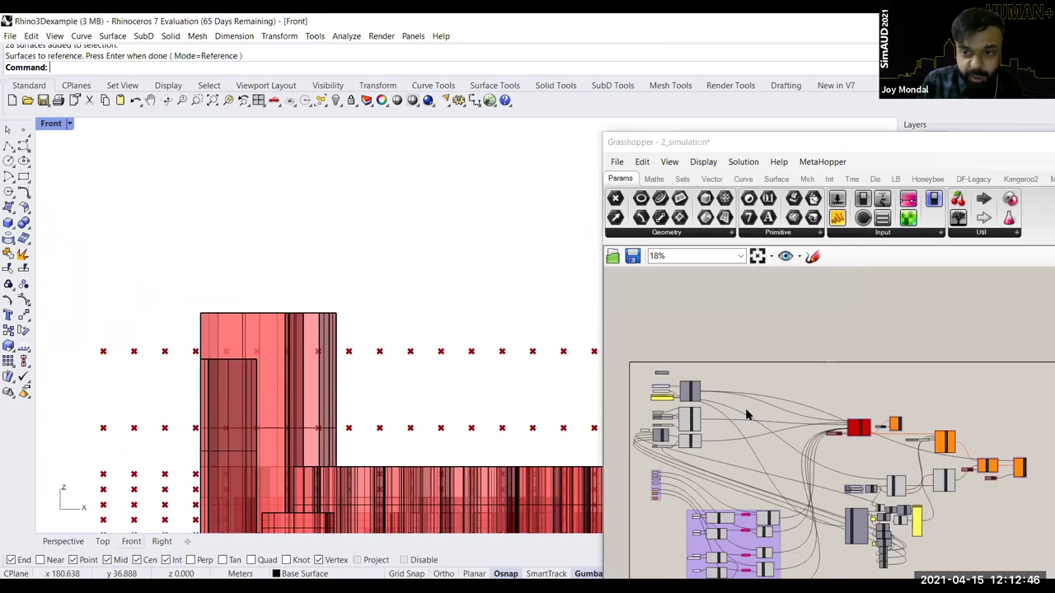
right_drag(666, 433, 746, 411)
scroll(746, 412, up, 2)
scroll(740, 378, up, 5)
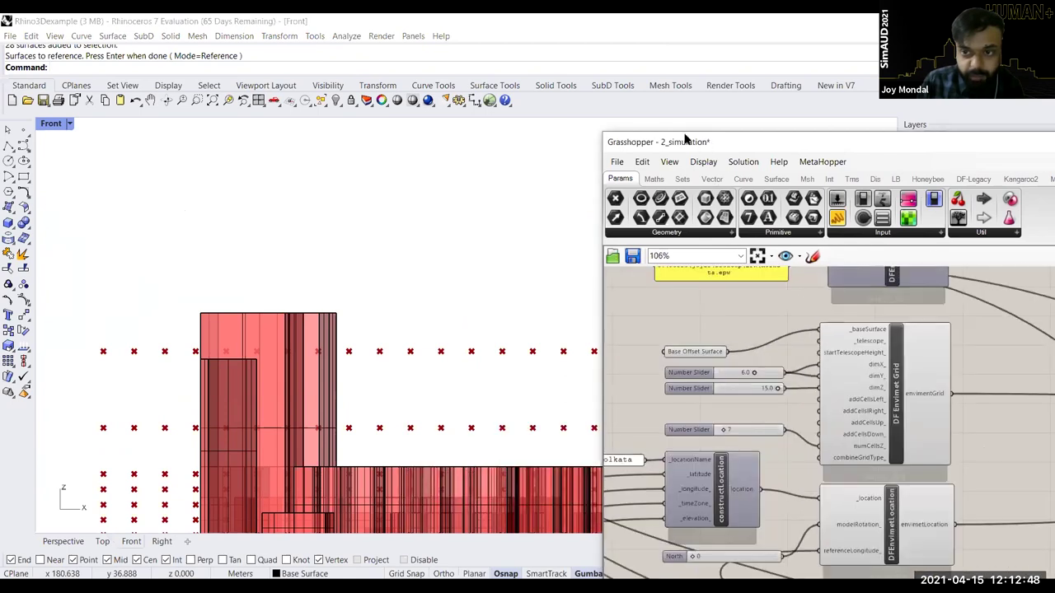
drag(745, 141, 604, 84)
right_drag(757, 317, 776, 325)
click(785, 312)
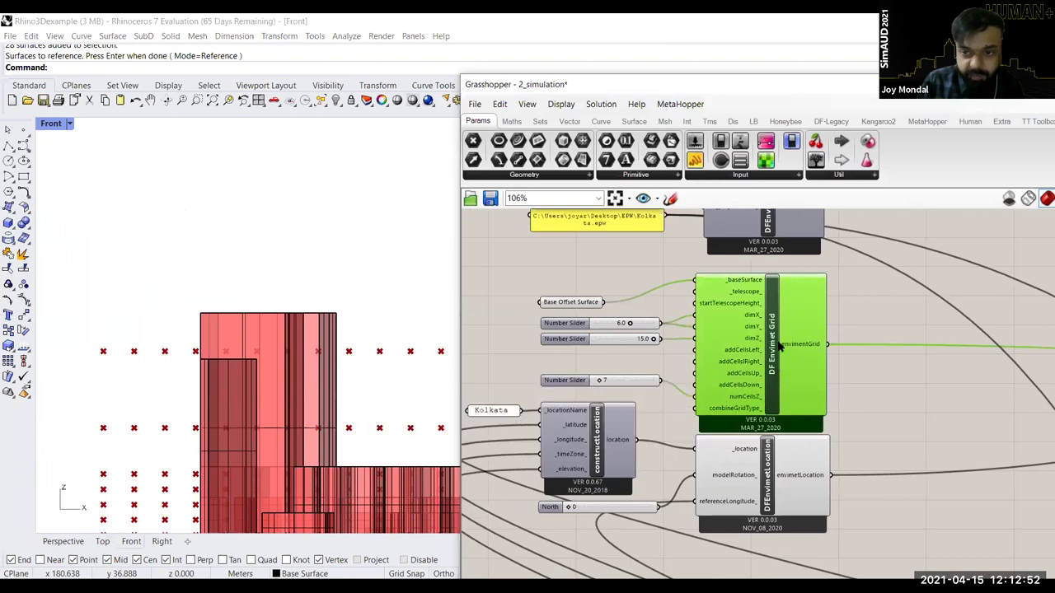
click(650, 264)
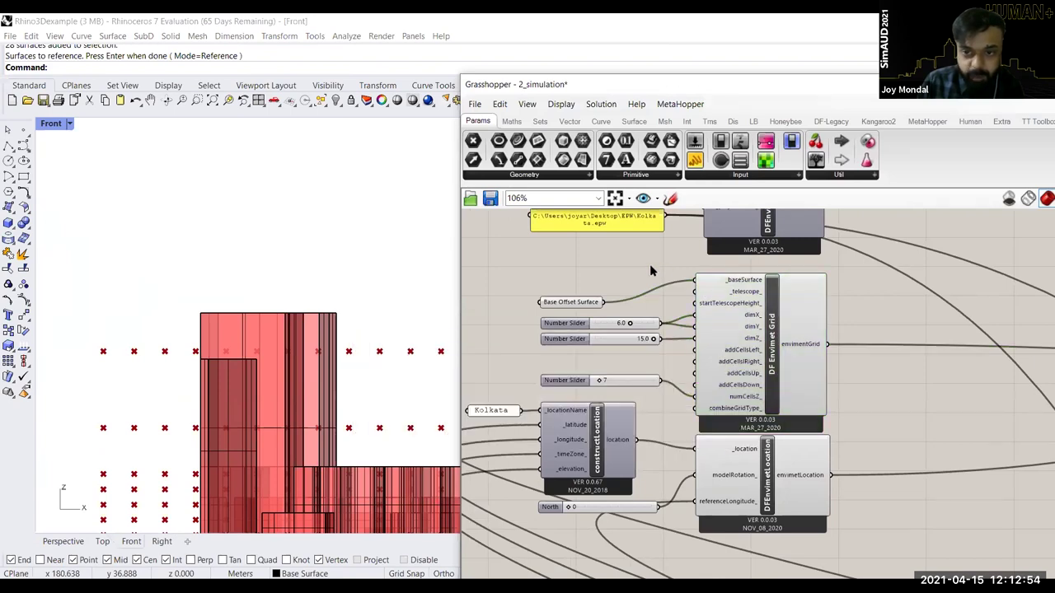
scroll(619, 362, up, 2)
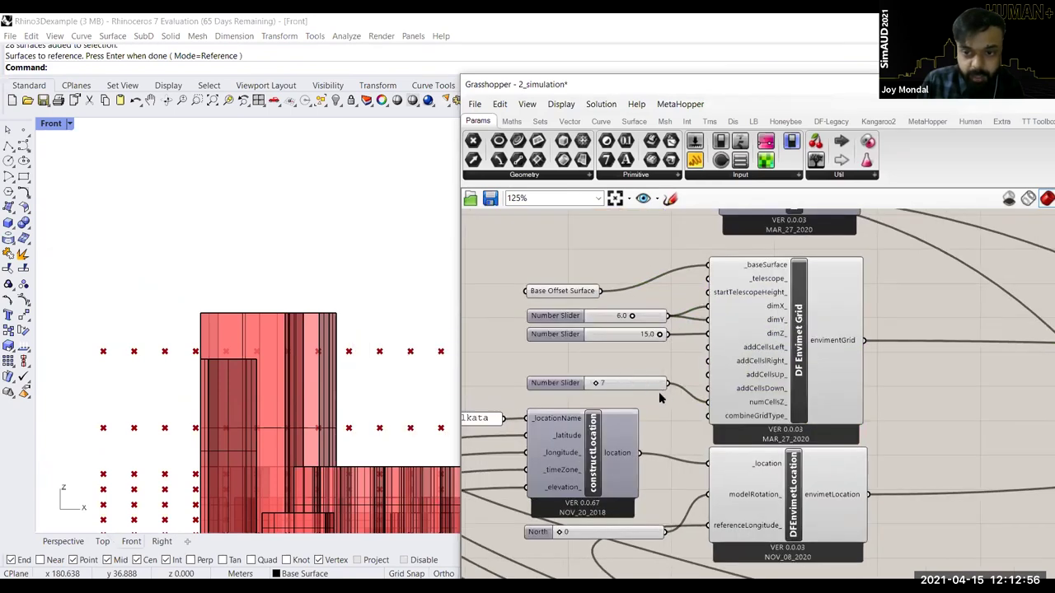
scroll(793, 415, up, 1)
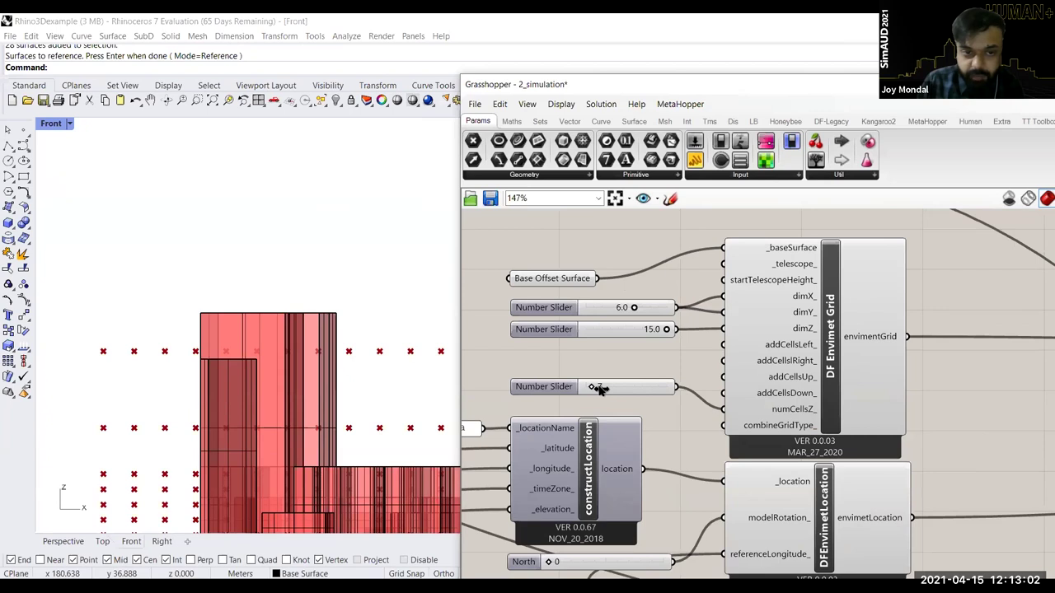
Step: Try 10 vertical cells on the numCellsZ slider of the DF Envimet Grid, check the Front view, and settle on 9
drag(604, 389, 606, 387)
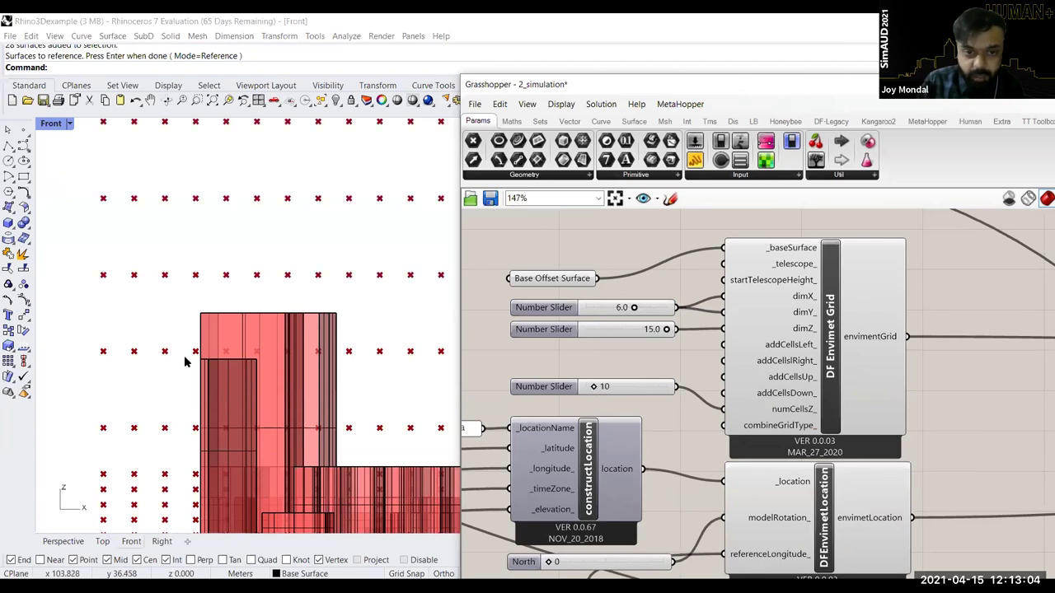
scroll(183, 358, down, 2)
scroll(233, 330, down, 2)
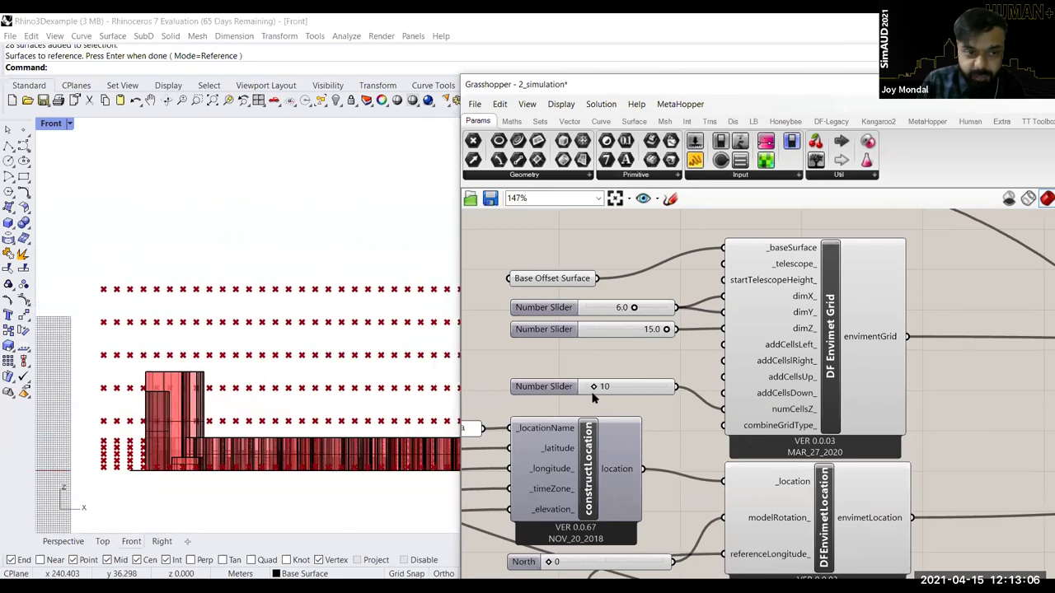
scroll(606, 384, up, 1)
scroll(604, 384, up, 2)
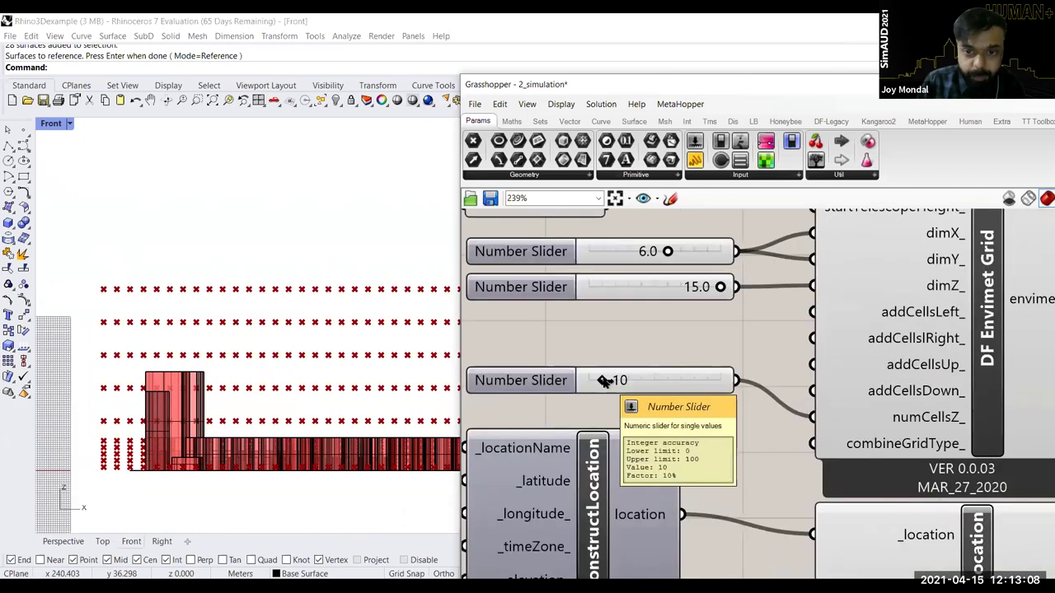
scroll(601, 381, up, 5)
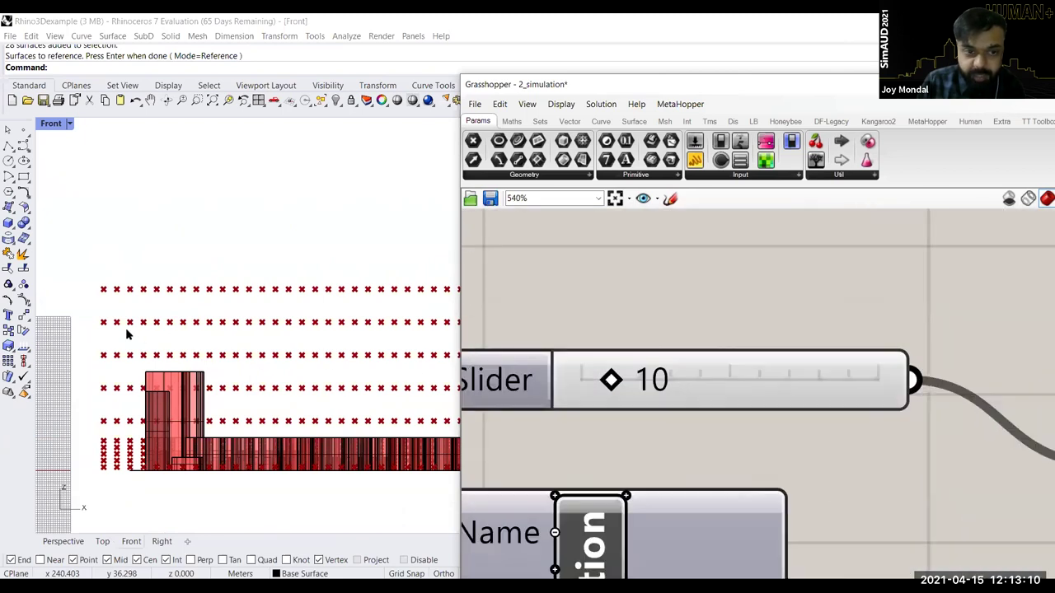
scroll(184, 363, up, 2)
scroll(183, 362, up, 2)
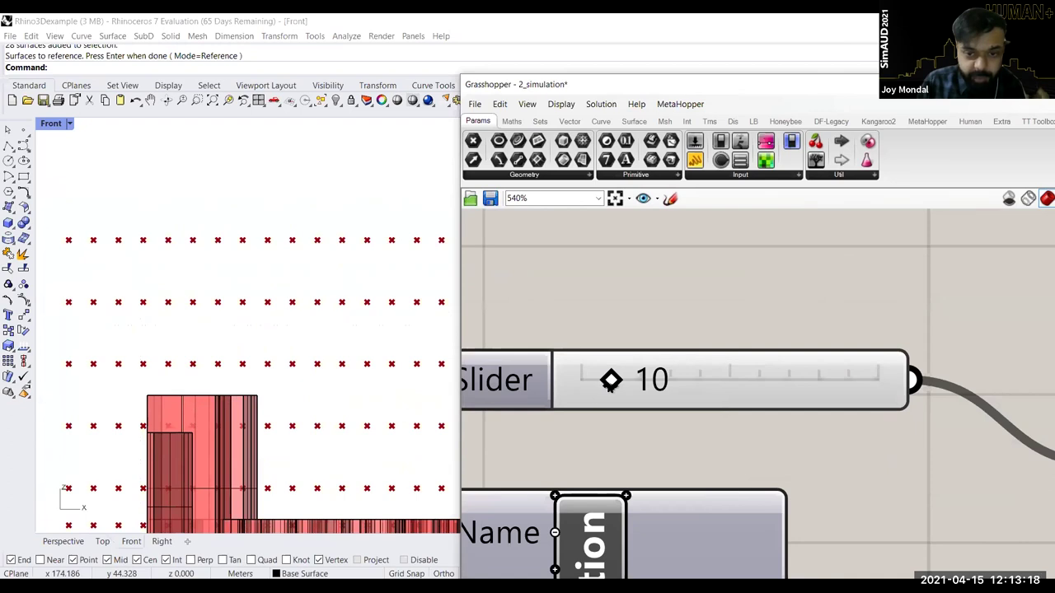
drag(610, 383, 607, 384)
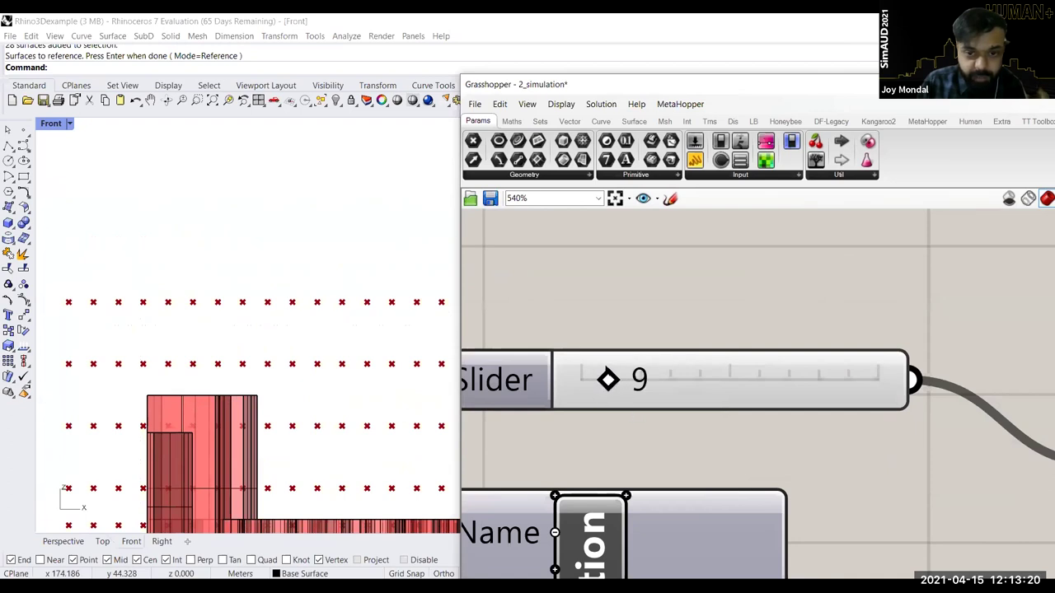
Step: Try a dimZ of 10.4 with a numCellsZ of 10 on the DF Envimet Grid to compare the vertical layers
scroll(587, 389, down, 5)
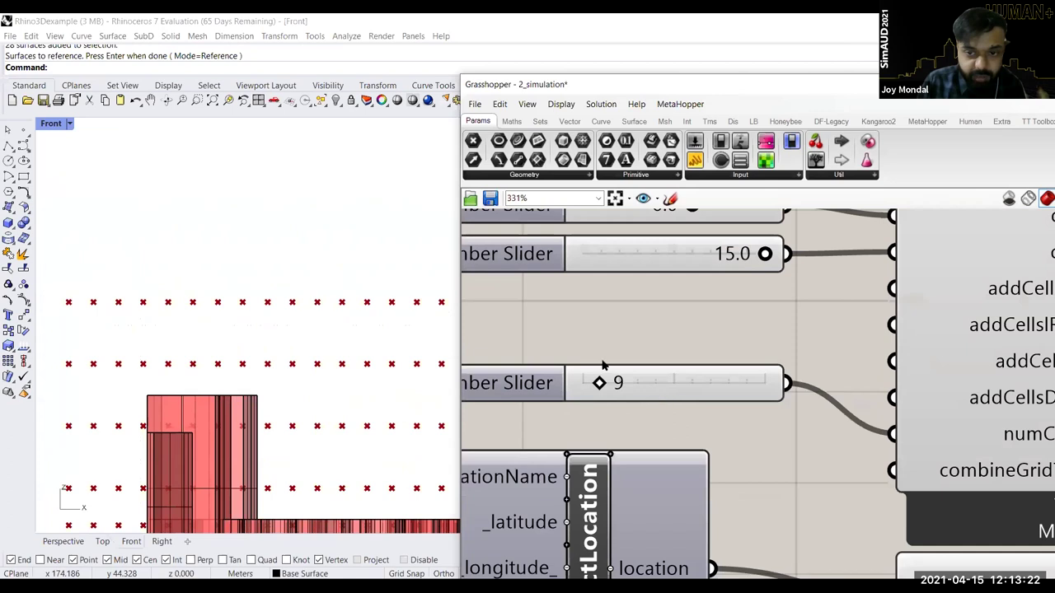
scroll(622, 329, up, 1)
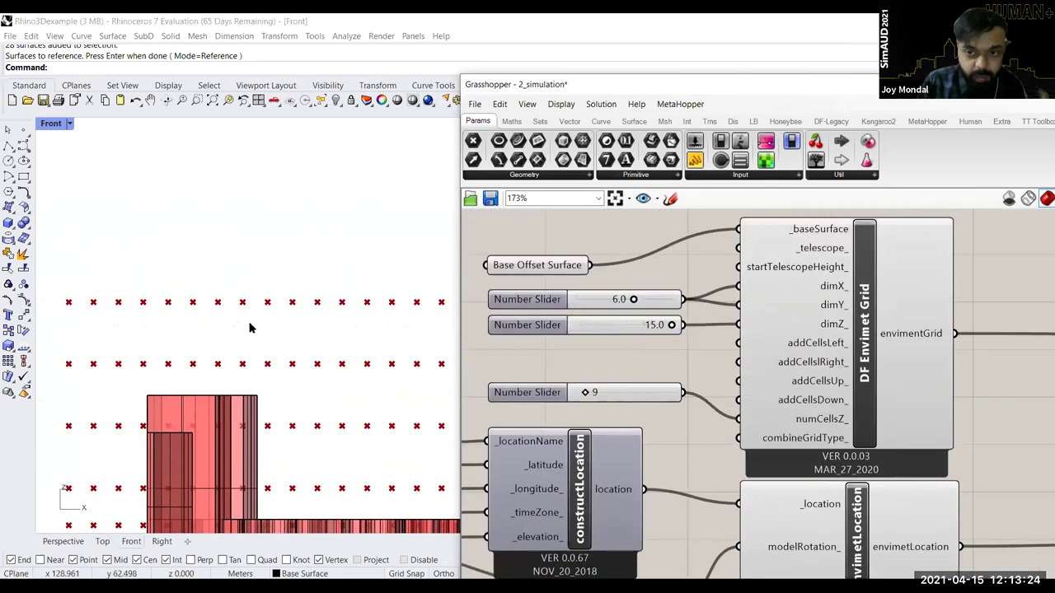
scroll(235, 353, down, 3)
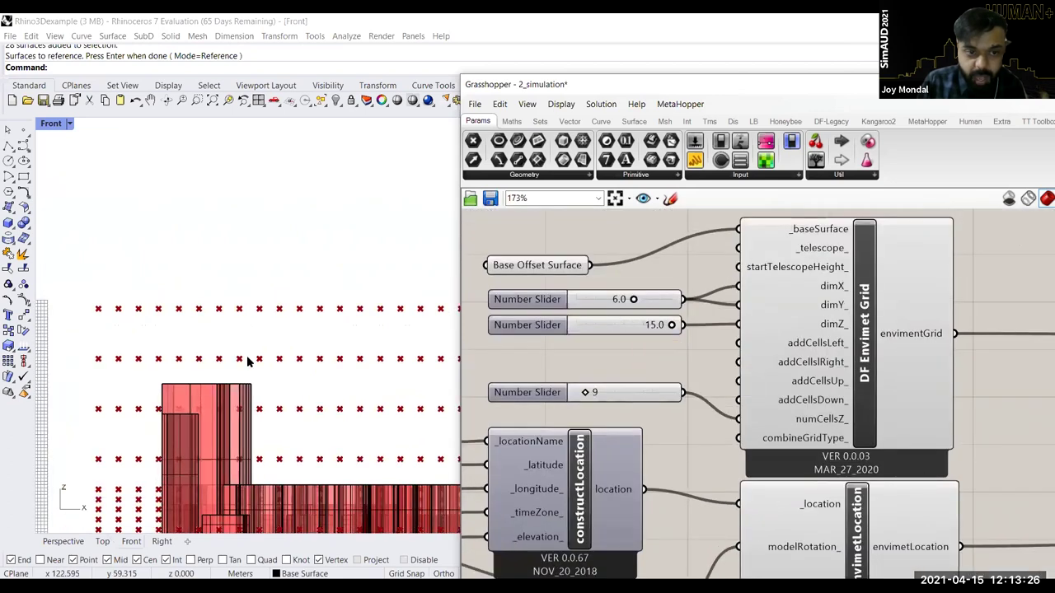
scroll(651, 340, up, 3)
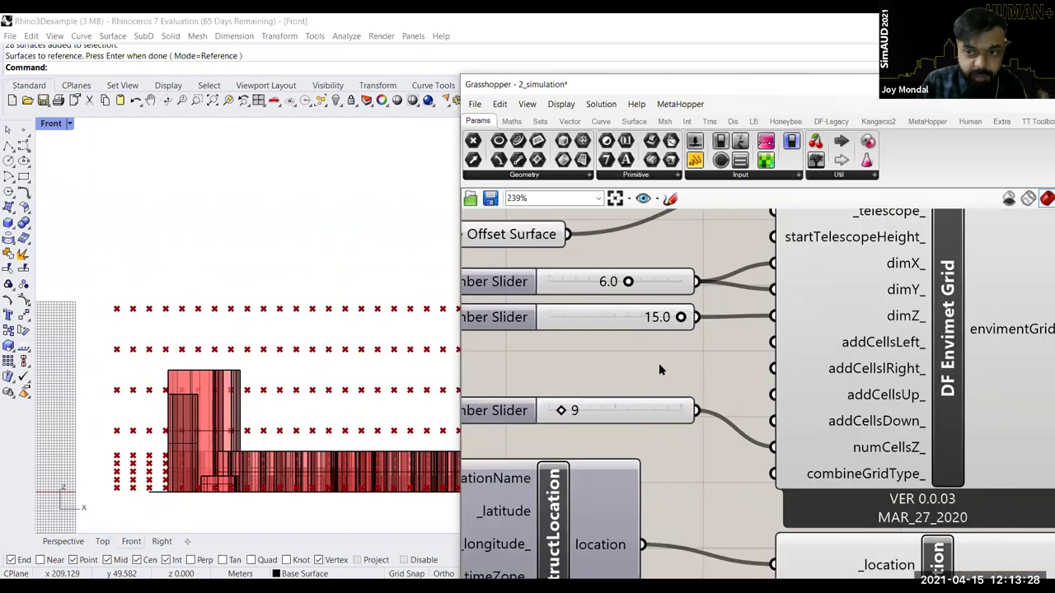
scroll(906, 324, down, 1)
drag(681, 327, 647, 327)
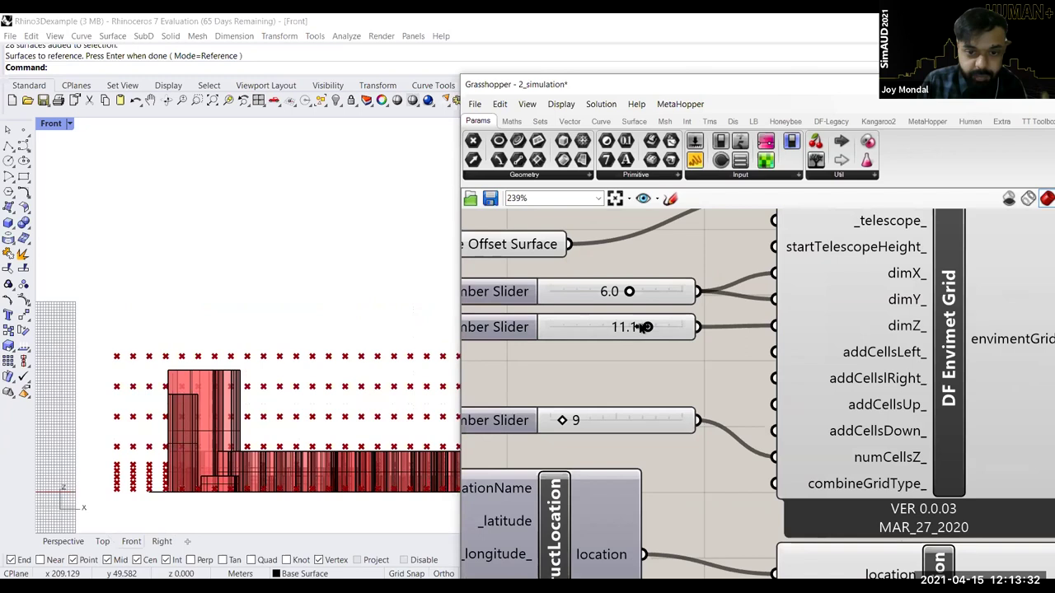
drag(564, 421, 568, 420)
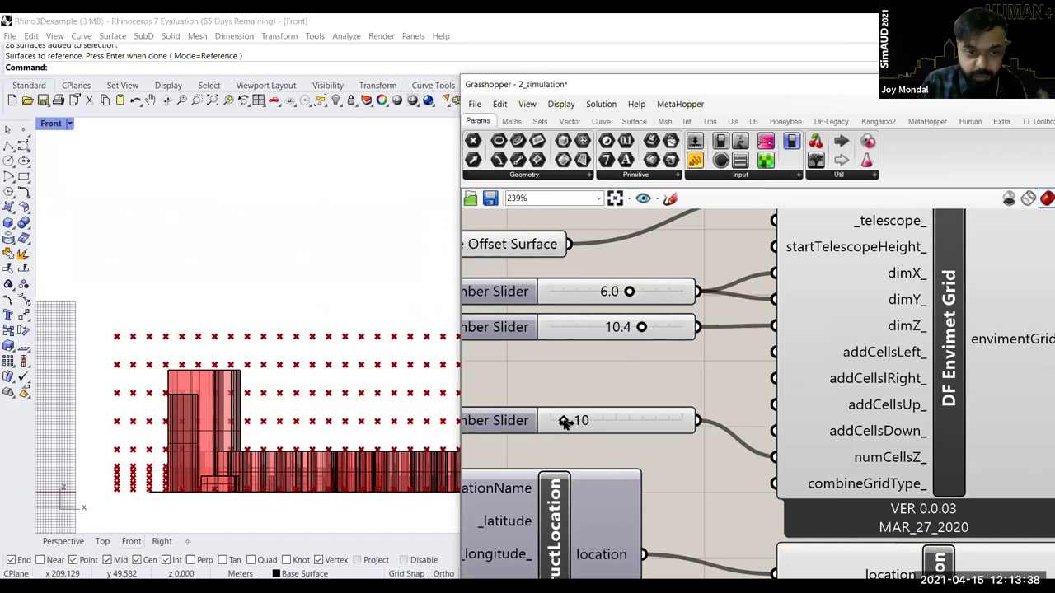
Step: Set the DF Envimet Grid's dimZ slider to 15 and its numCellsZ slider to 9
double_click(656, 327)
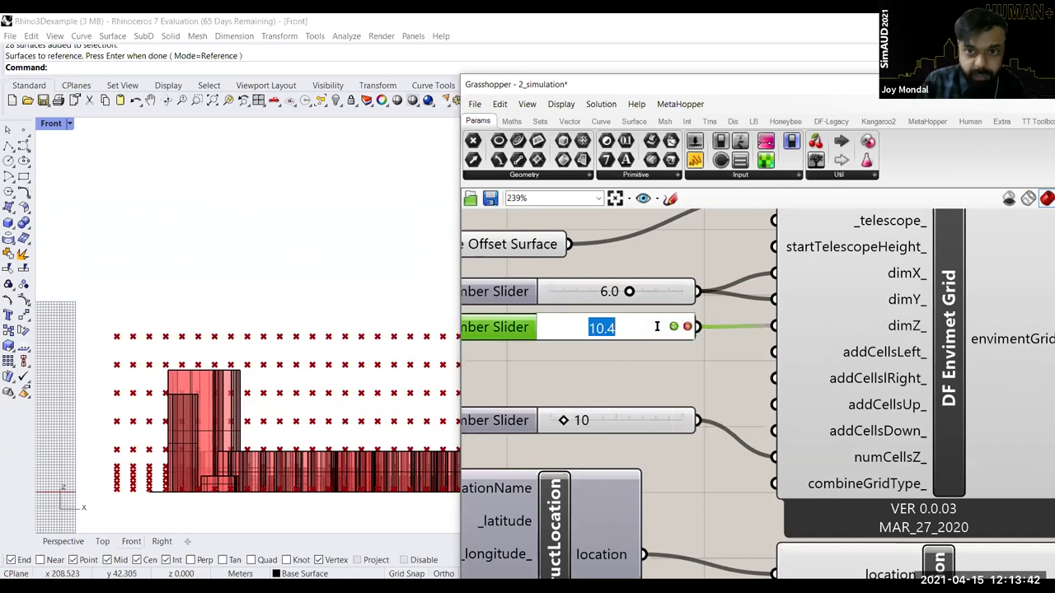
text(15)
key(Return)
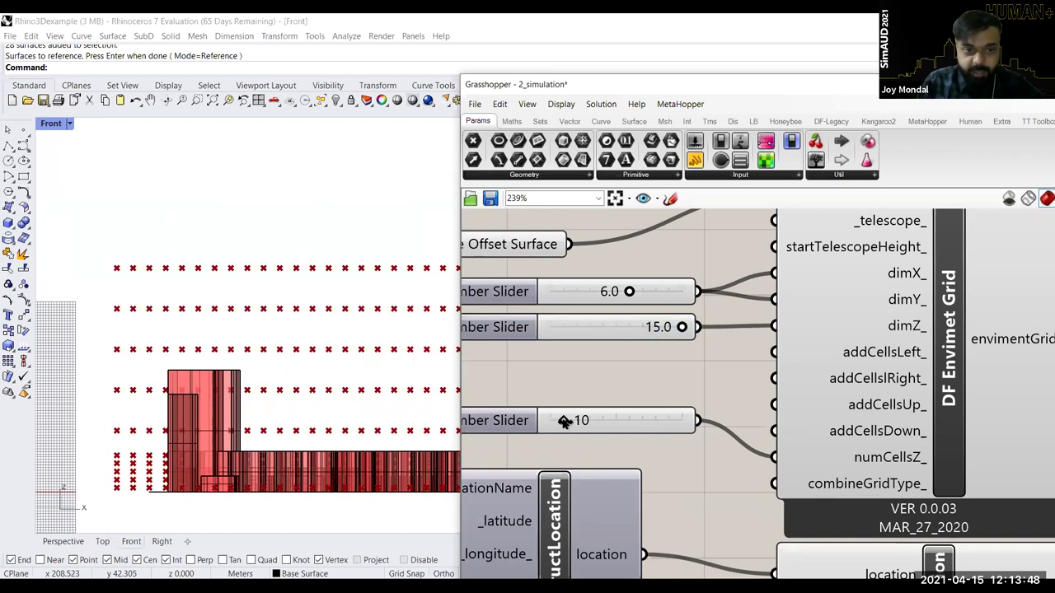
drag(564, 421, 562, 421)
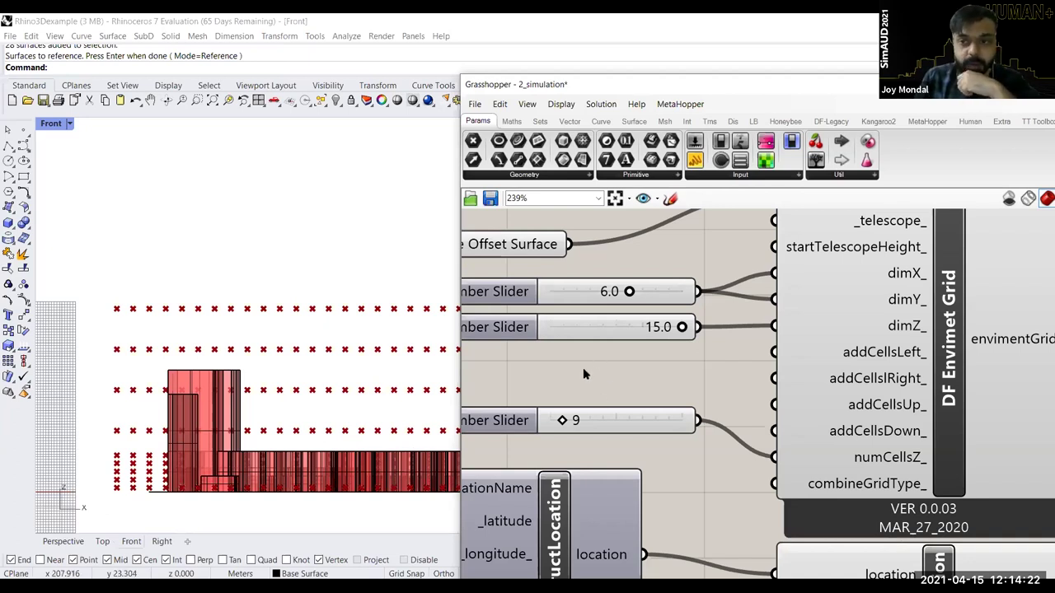
right_drag(621, 365, 627, 384)
click(695, 310)
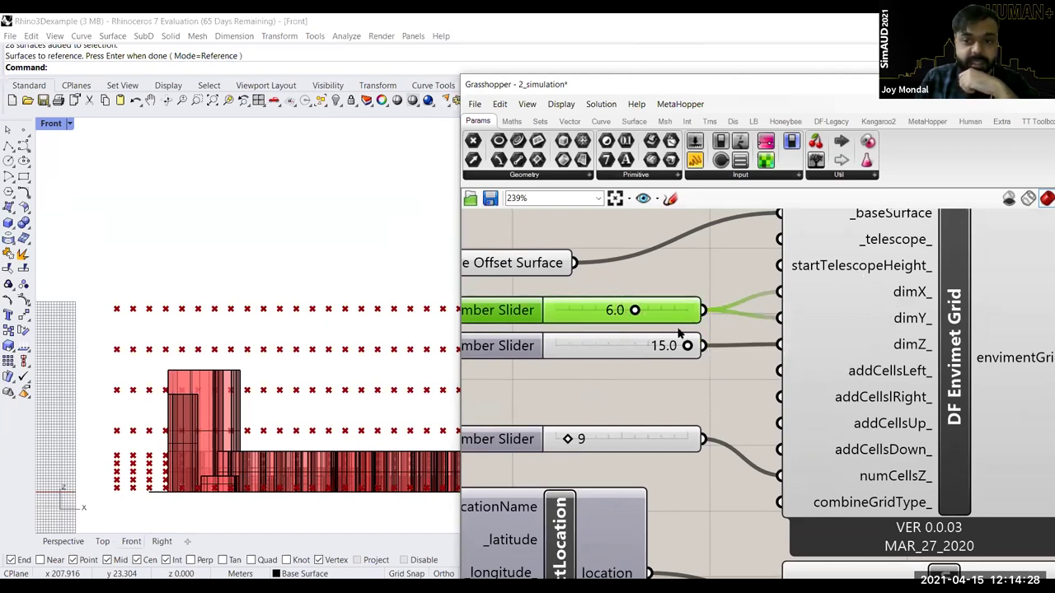
click(635, 381)
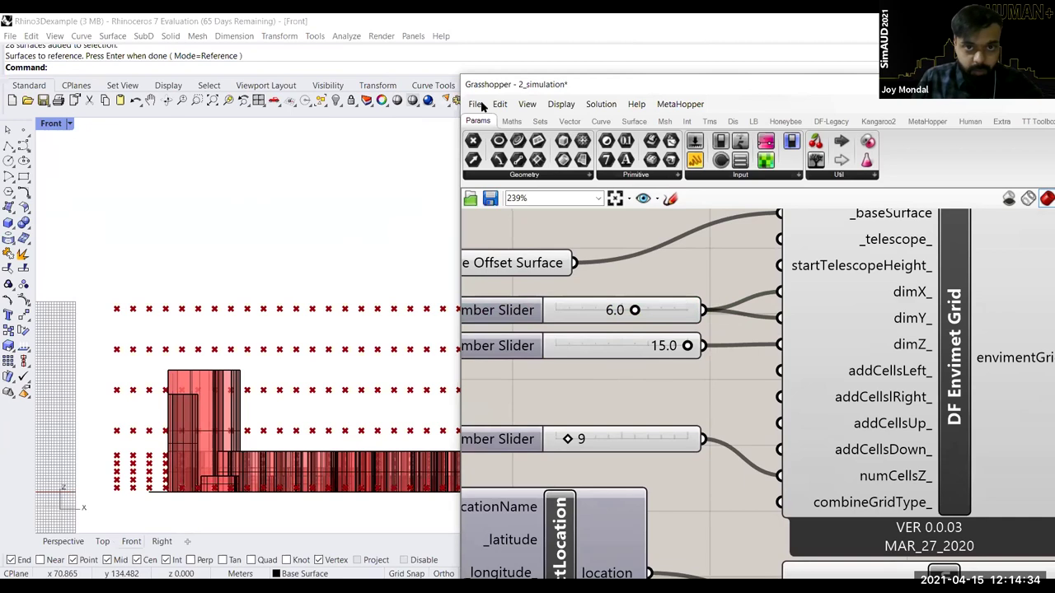
Step: Restore the four-viewport layout, maximize the Perspective viewport and inspect the taller grid over the whole site
double_click(51, 122)
click(358, 173)
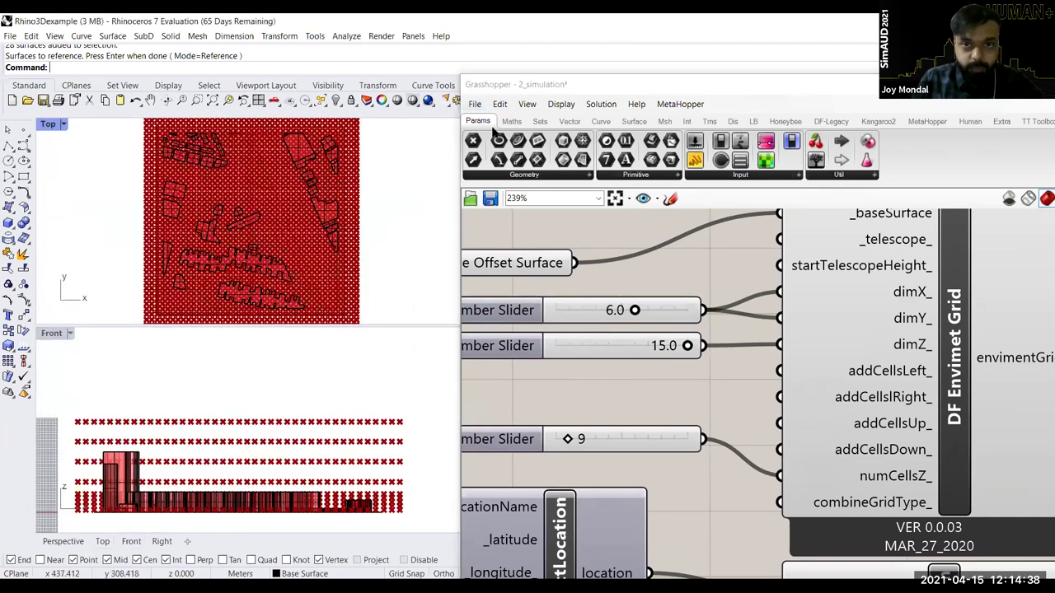
drag(493, 85, 589, 163)
double_click(495, 124)
right_drag(382, 297, 254, 458)
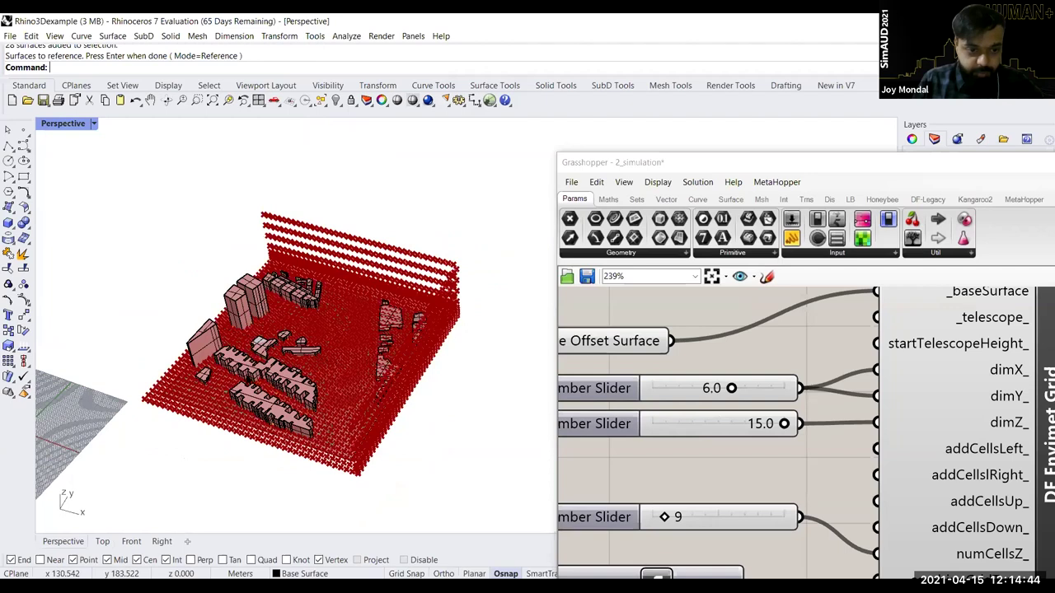
Step: Examine the grid points up close around the base surface's edges and the buildings in the Perspective viewport
scroll(387, 360, up, 5)
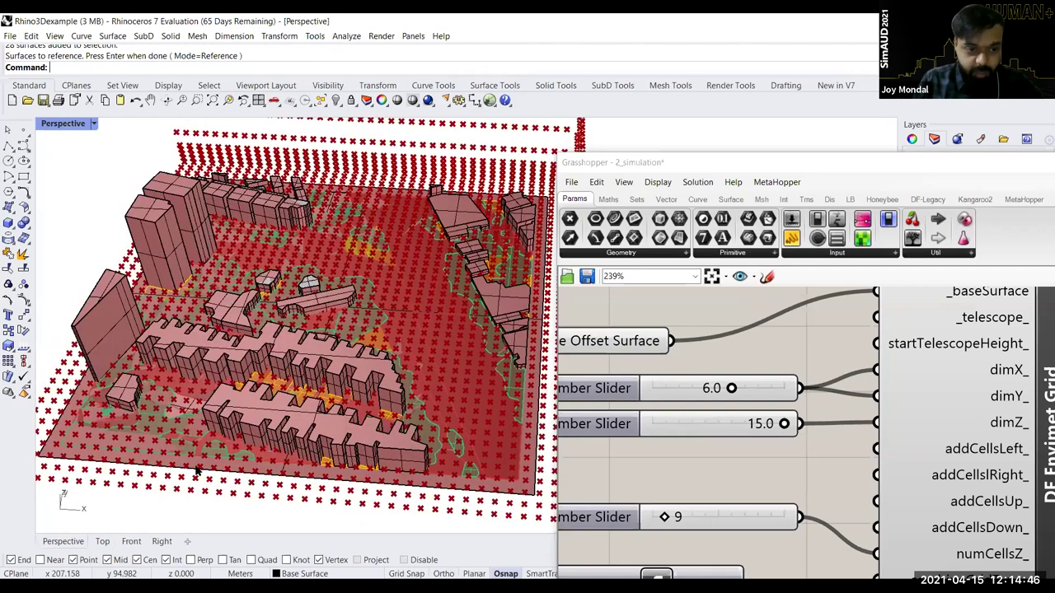
scroll(195, 438, up, 3)
scroll(218, 444, up, 3)
click(216, 435)
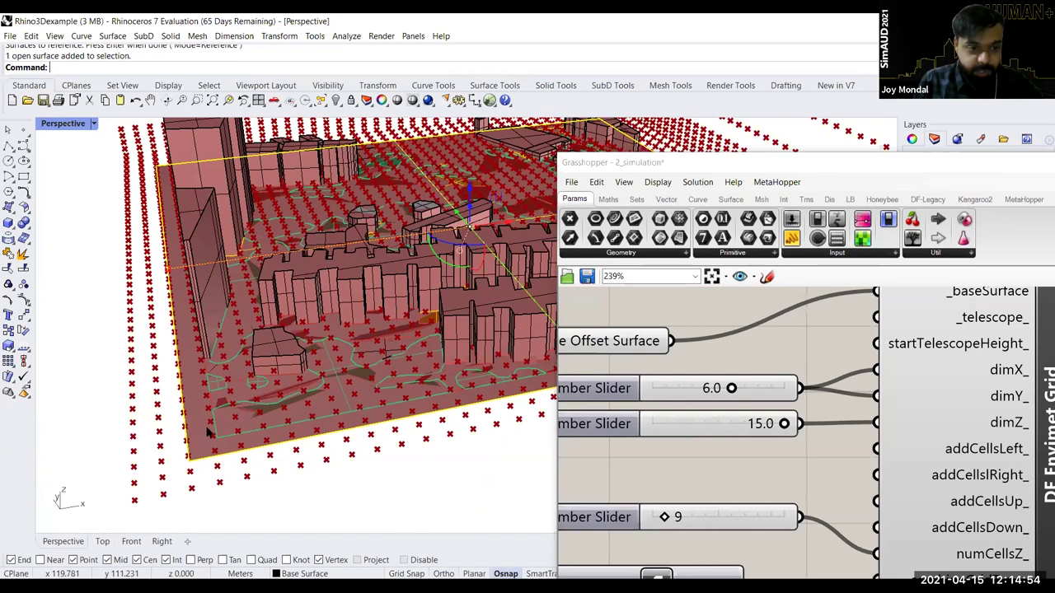
scroll(206, 449, up, 1)
scroll(208, 453, up, 1)
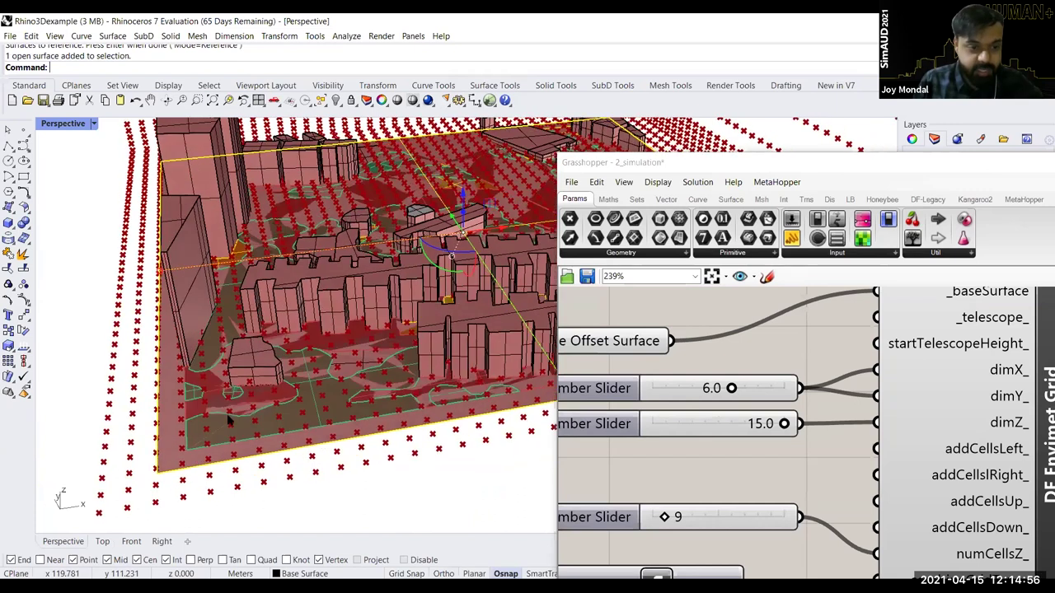
scroll(229, 418, up, 1)
scroll(188, 416, up, 1)
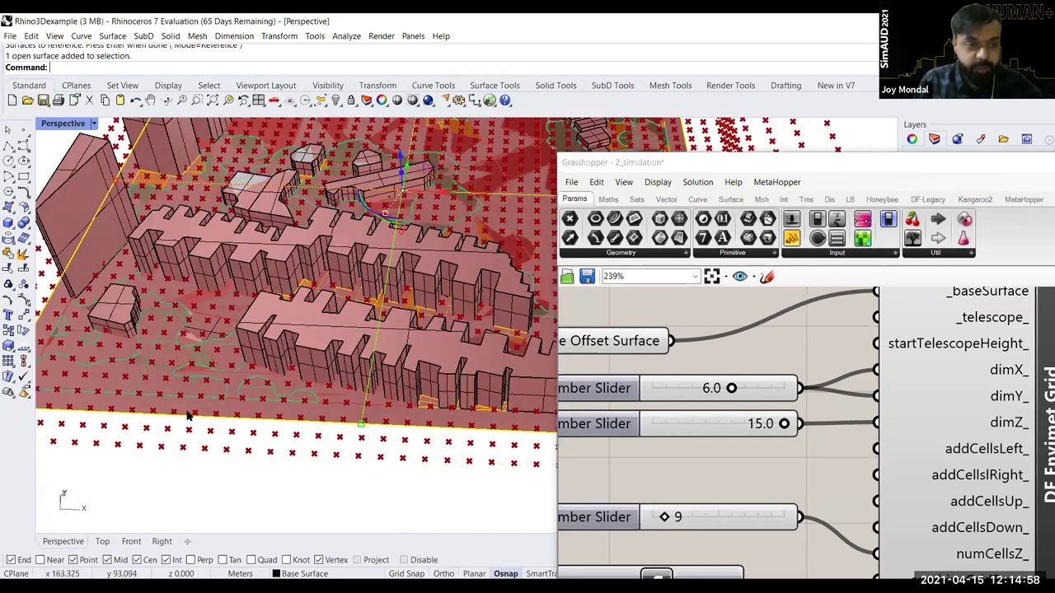
scroll(210, 469, down, 1)
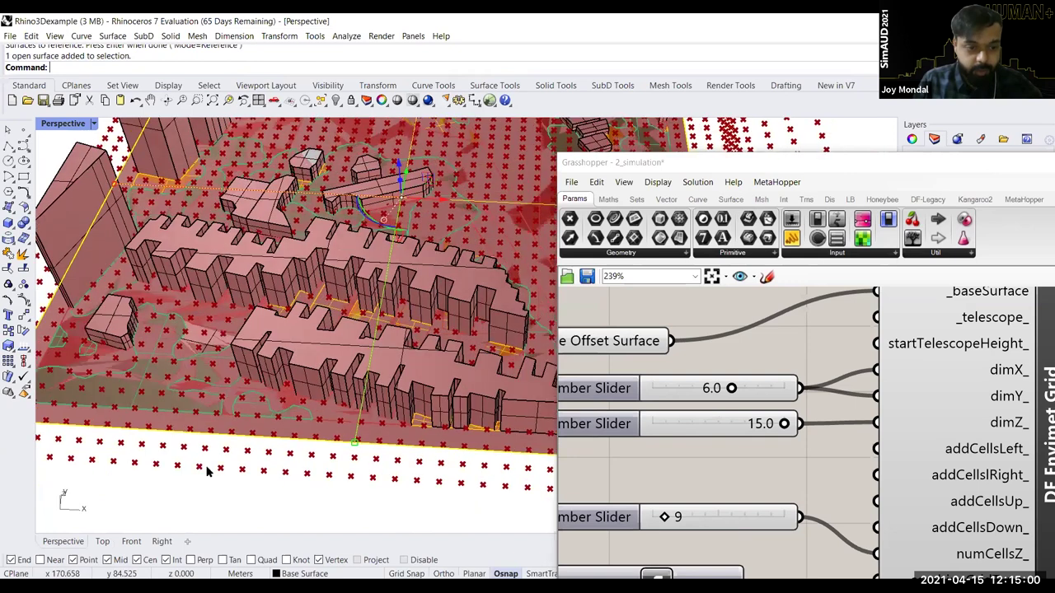
scroll(188, 448, up, 1)
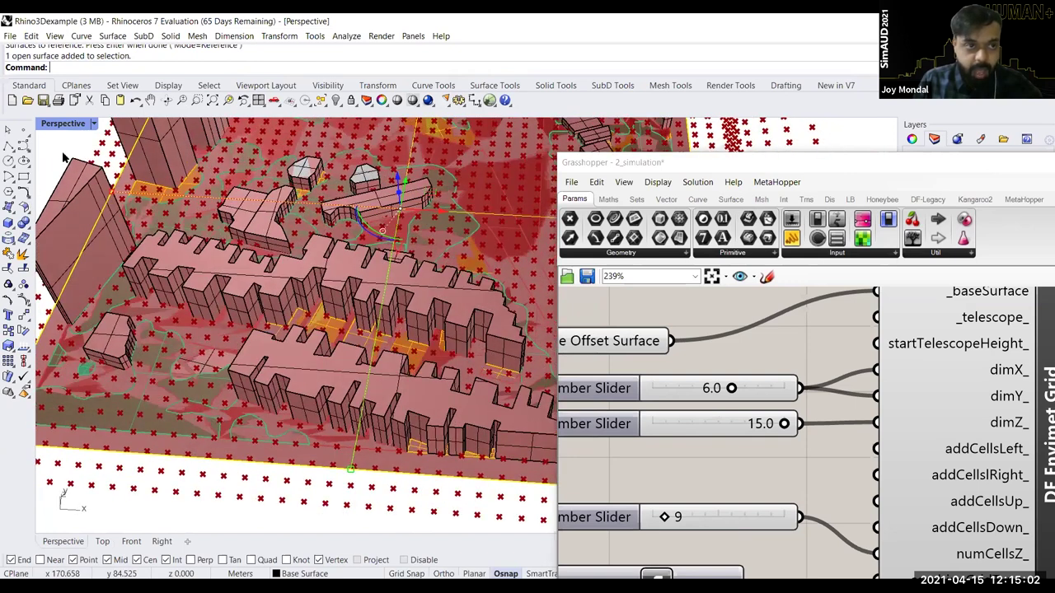
Step: Restore the four-viewport layout, maximize the Front viewport and compare the tallest building's height with the grid layers
right_drag(62, 157, 63, 129)
double_click(52, 329)
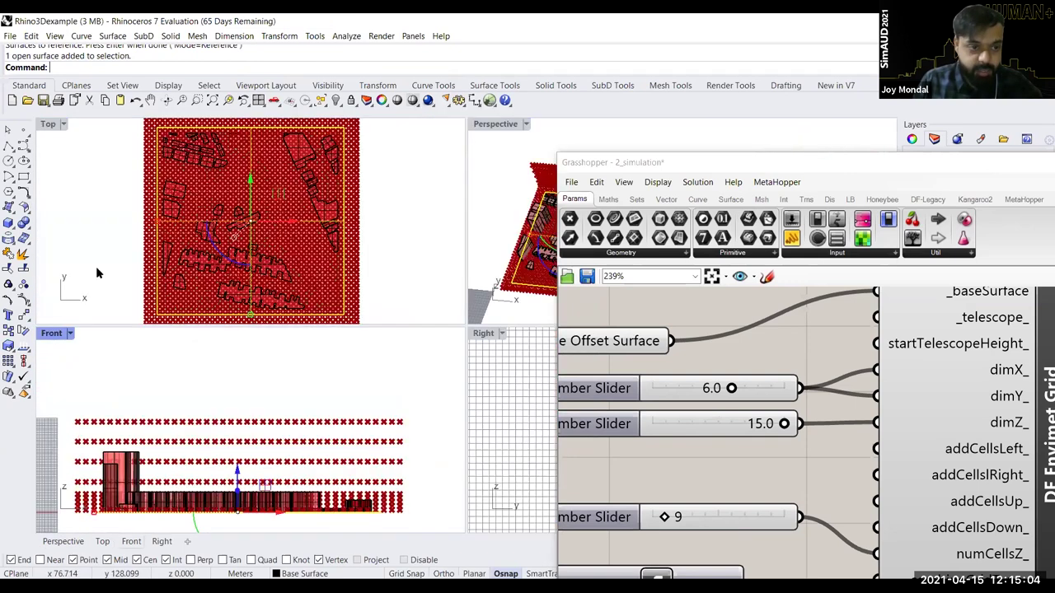
click(217, 231)
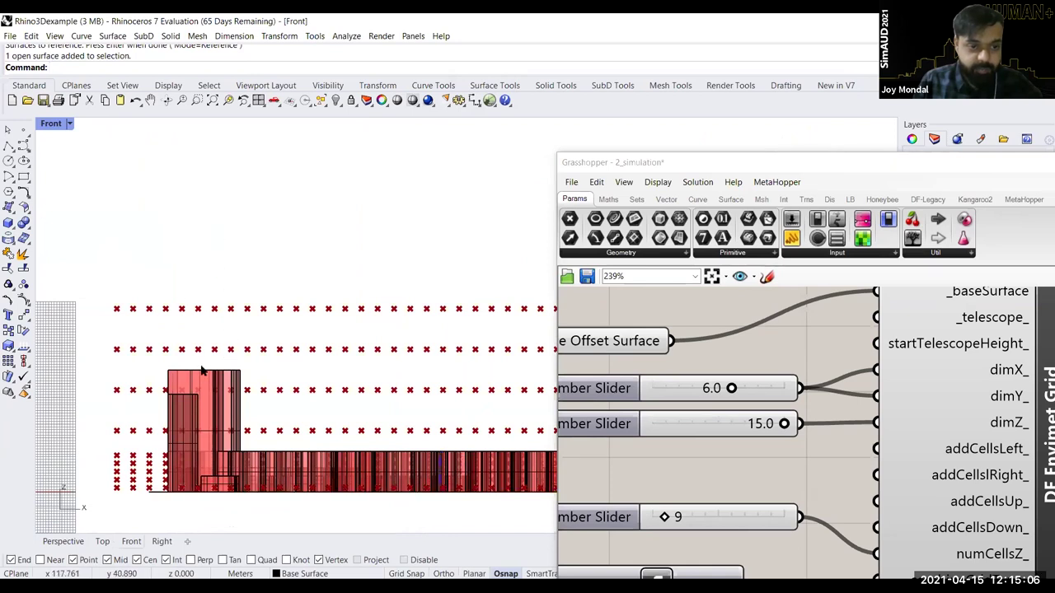
scroll(188, 368, up, 2)
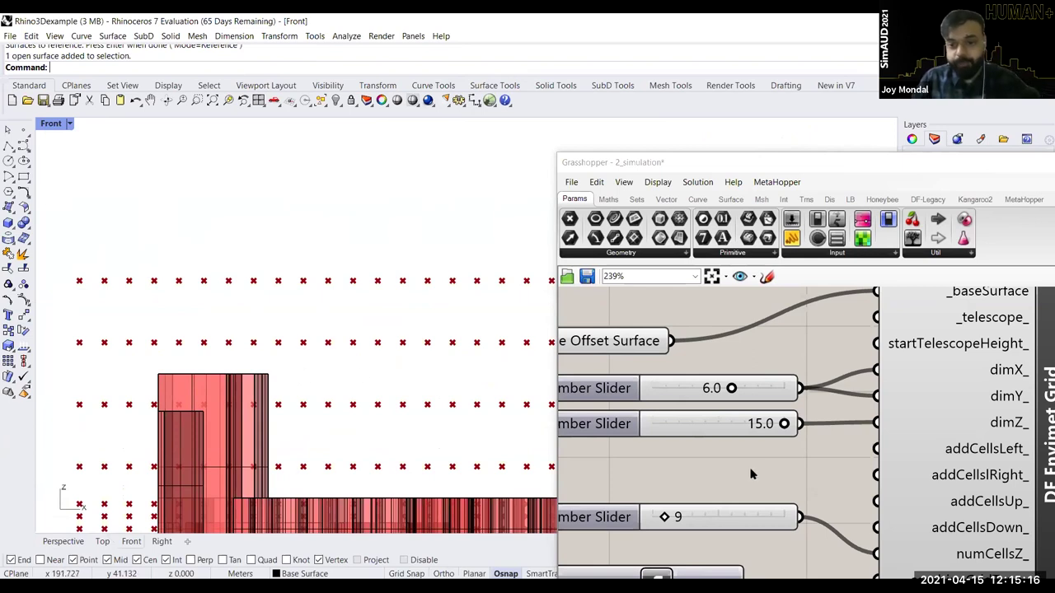
Step: Maximize the Grasshopper window and read the error on the DF Envimet Spaces component
scroll(666, 408, down, 3)
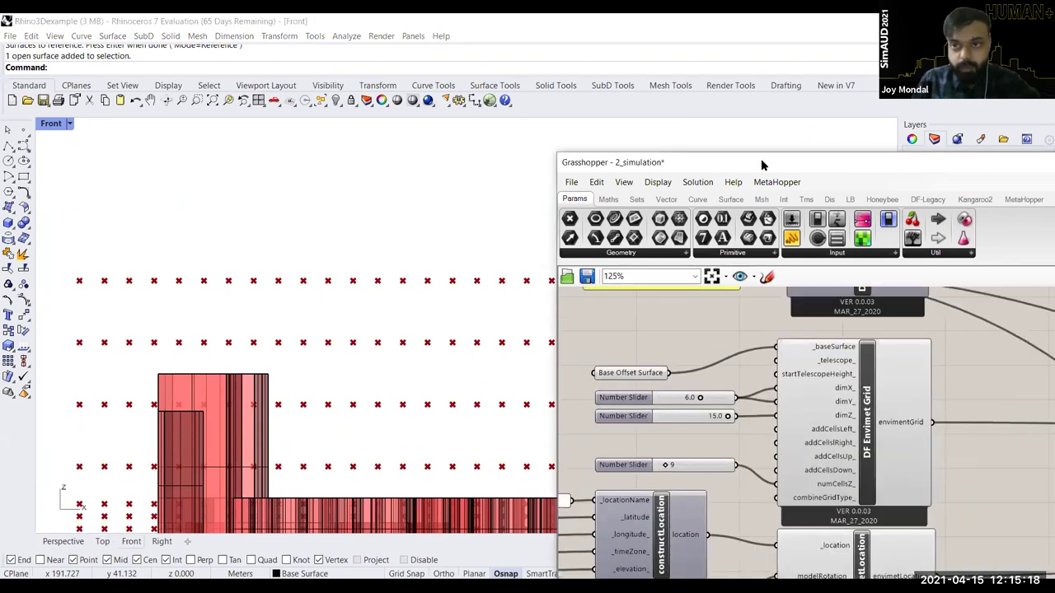
drag(941, 163, 606, 148)
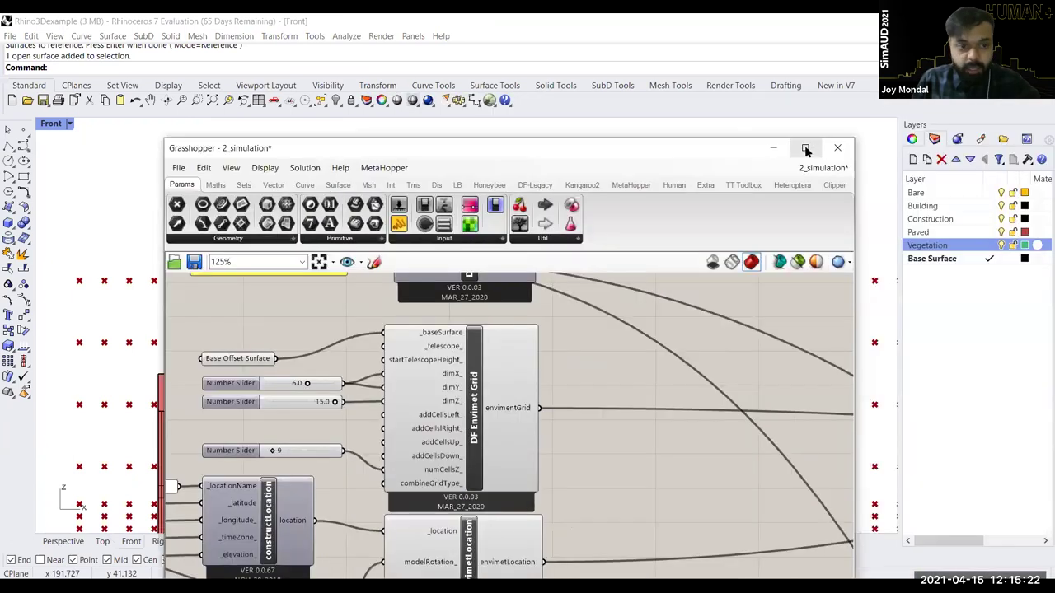
key(super+Up)
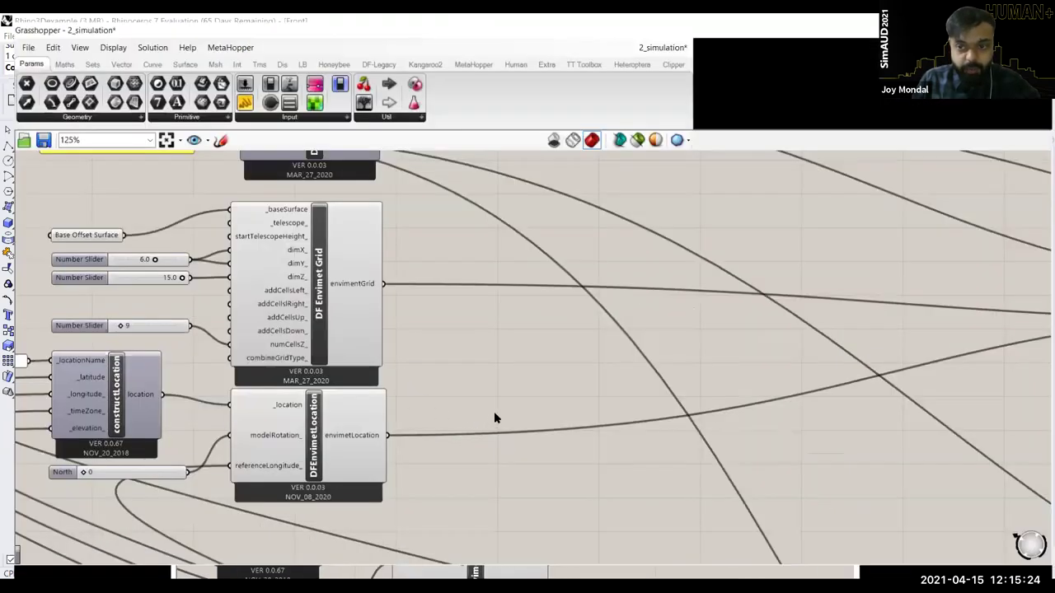
scroll(772, 220, down, 5)
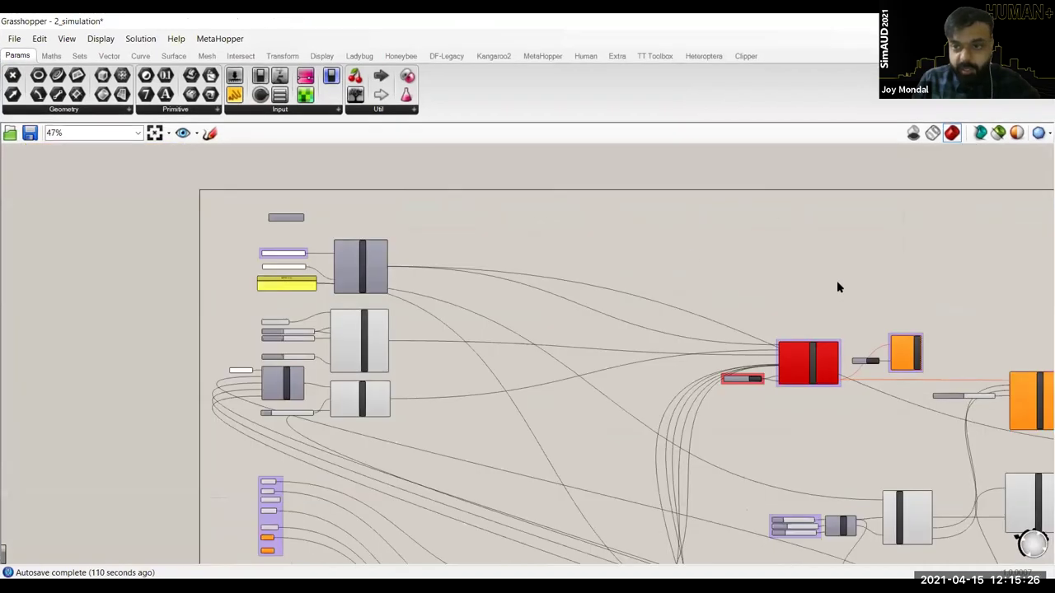
scroll(829, 280, up, 5)
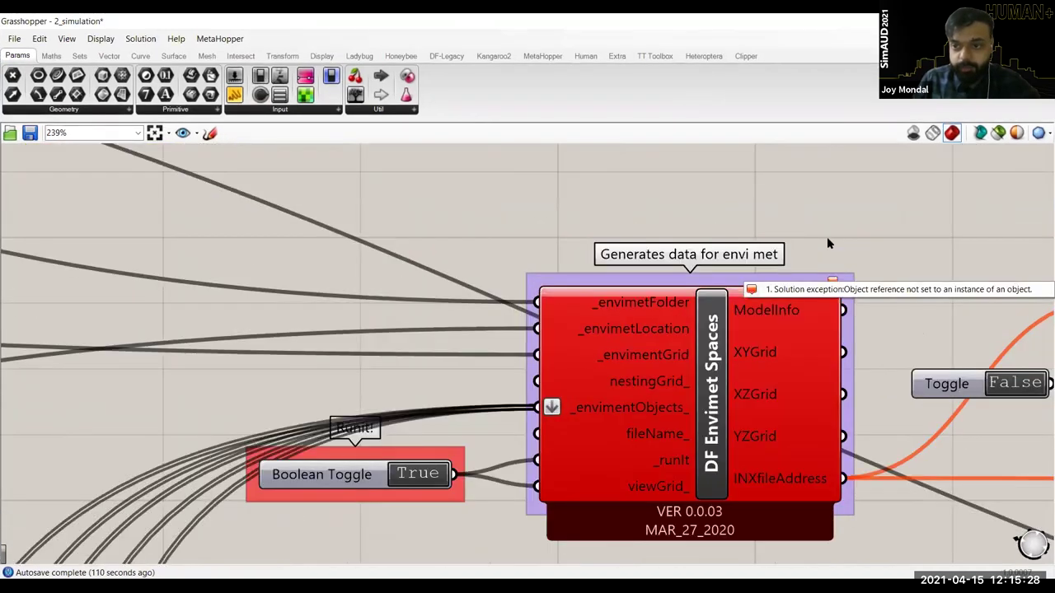
scroll(602, 288, down, 2)
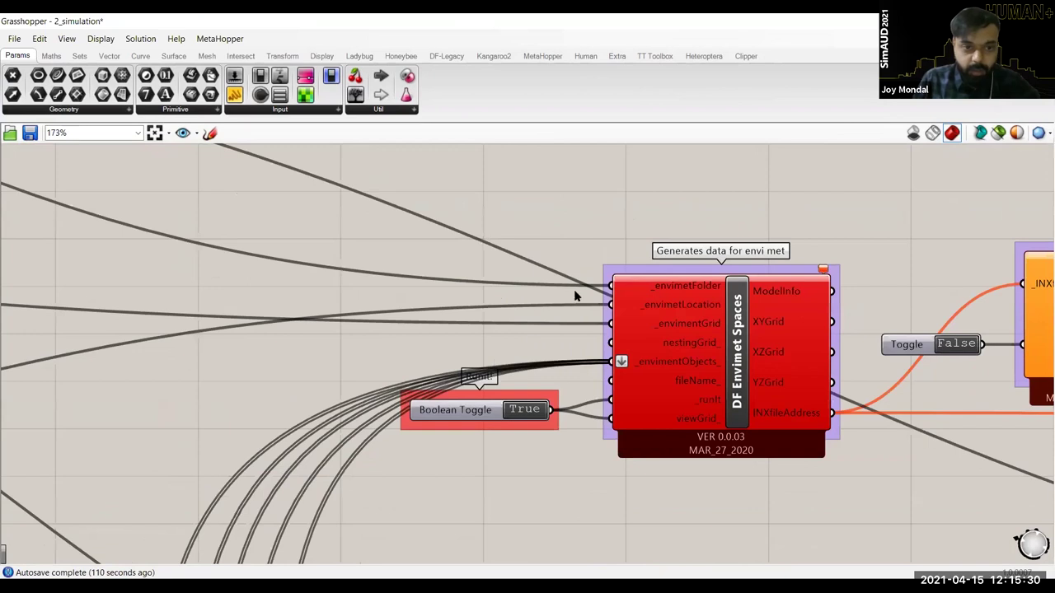
Step: Examine the Materials group and trace its building, soil and plant wires towards DF Envimet Spaces
scroll(640, 356, down, 4)
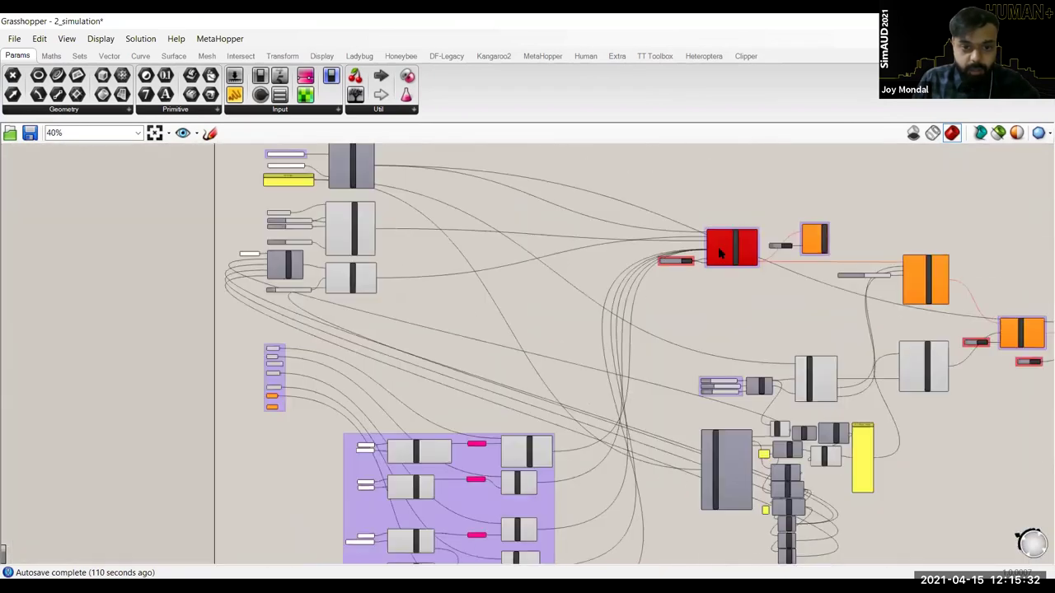
scroll(502, 343, up, 3)
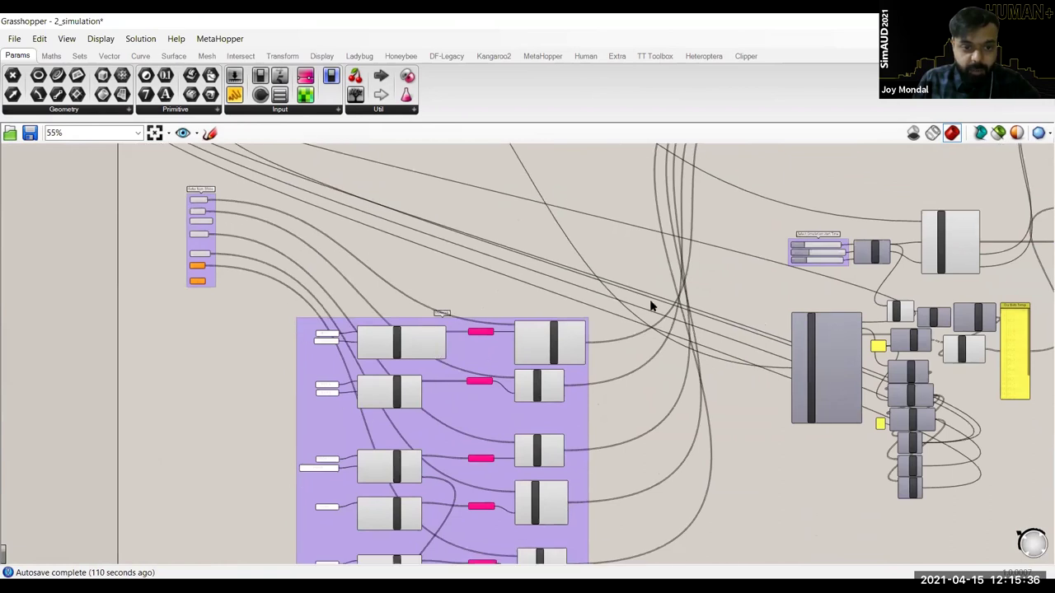
scroll(445, 494, up, 2)
right_drag(435, 486, 447, 412)
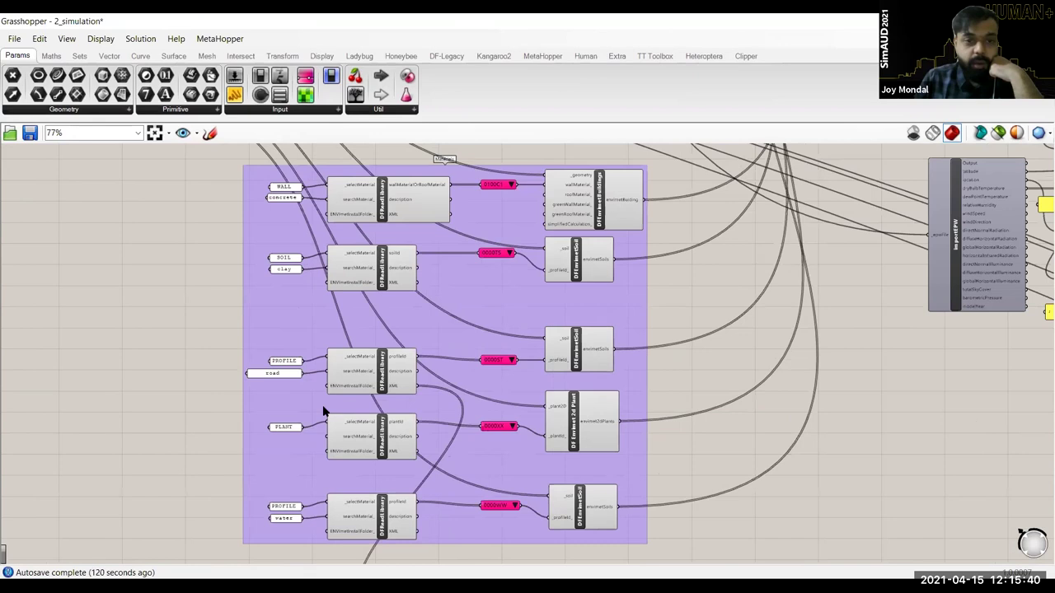
right_drag(687, 338, 685, 341)
right_drag(626, 321, 614, 335)
right_drag(674, 160, 577, 234)
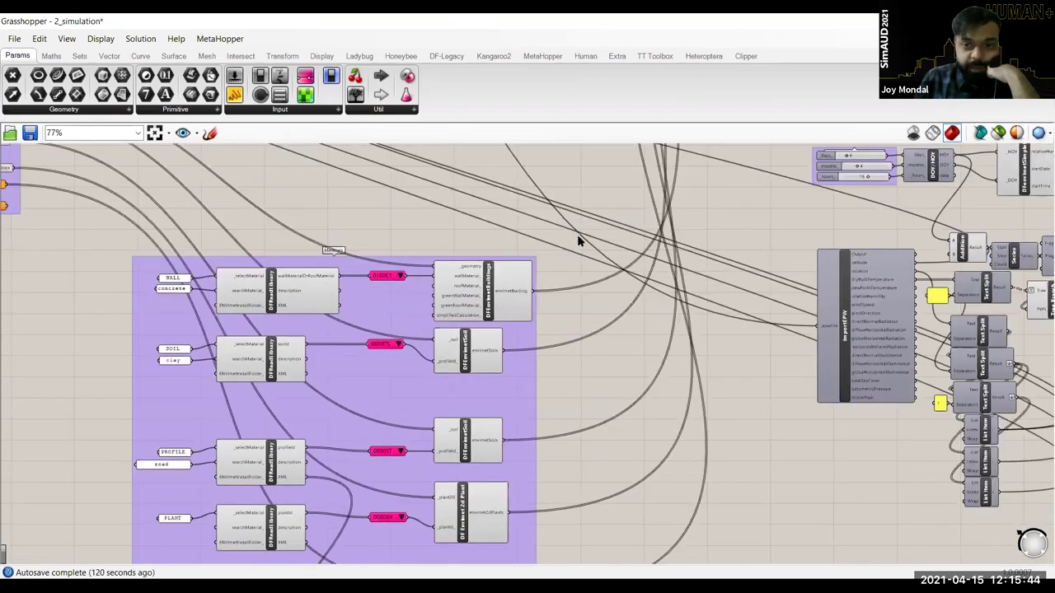
right_drag(640, 264, 609, 298)
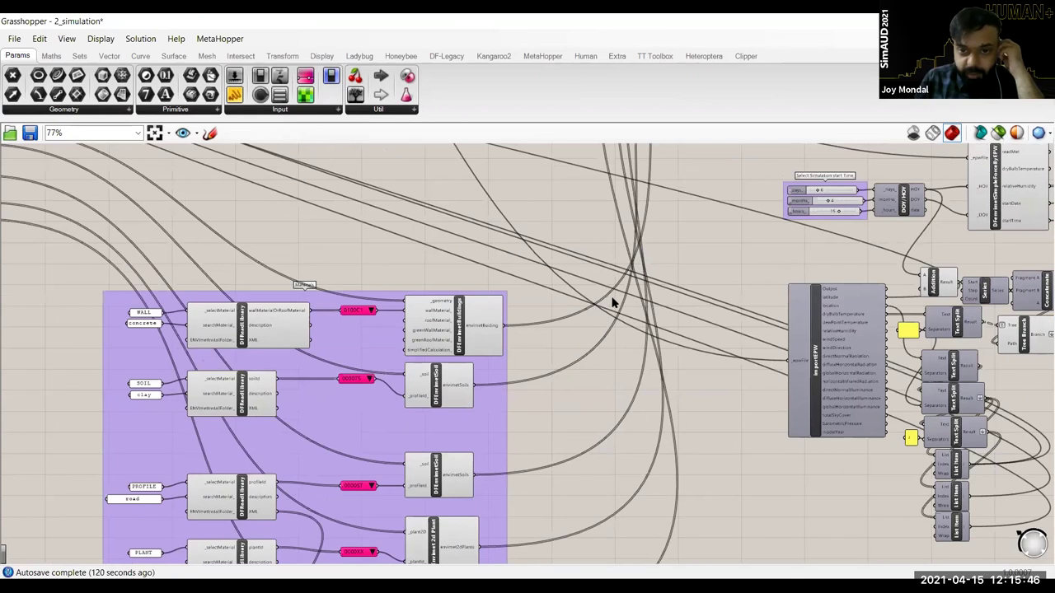
Step: Disconnect all sources from the _envimentObjects_ input of DF Envimet Spaces
scroll(610, 302, up, 5)
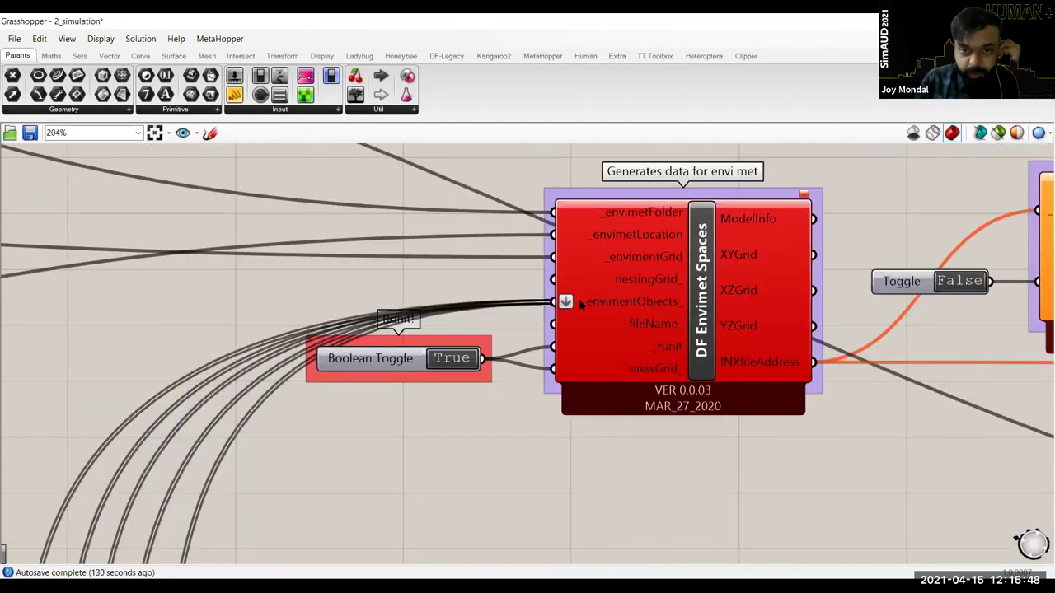
mouse_move(600, 307)
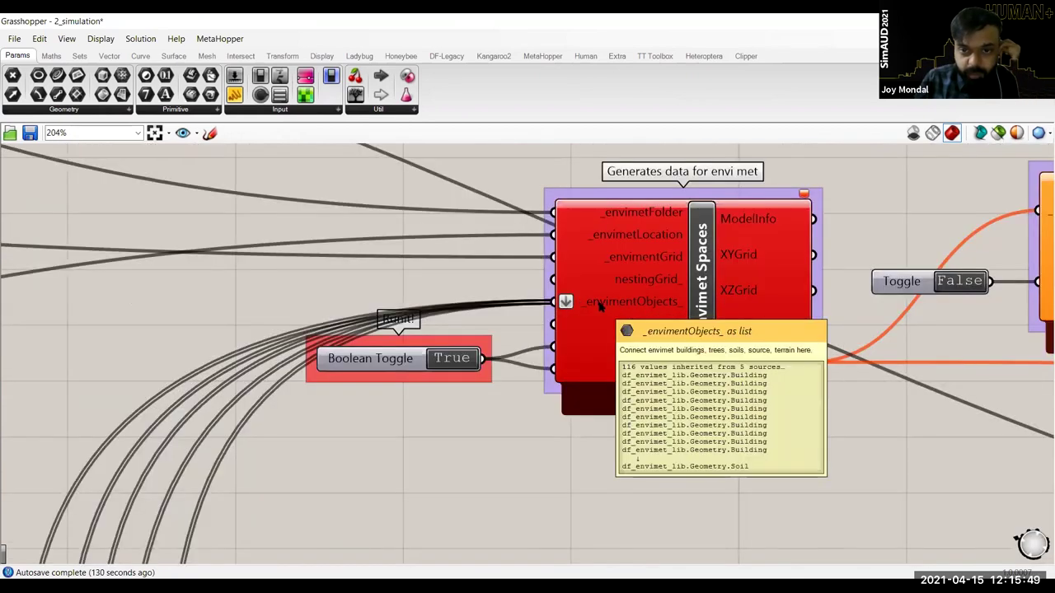
right_click(656, 305)
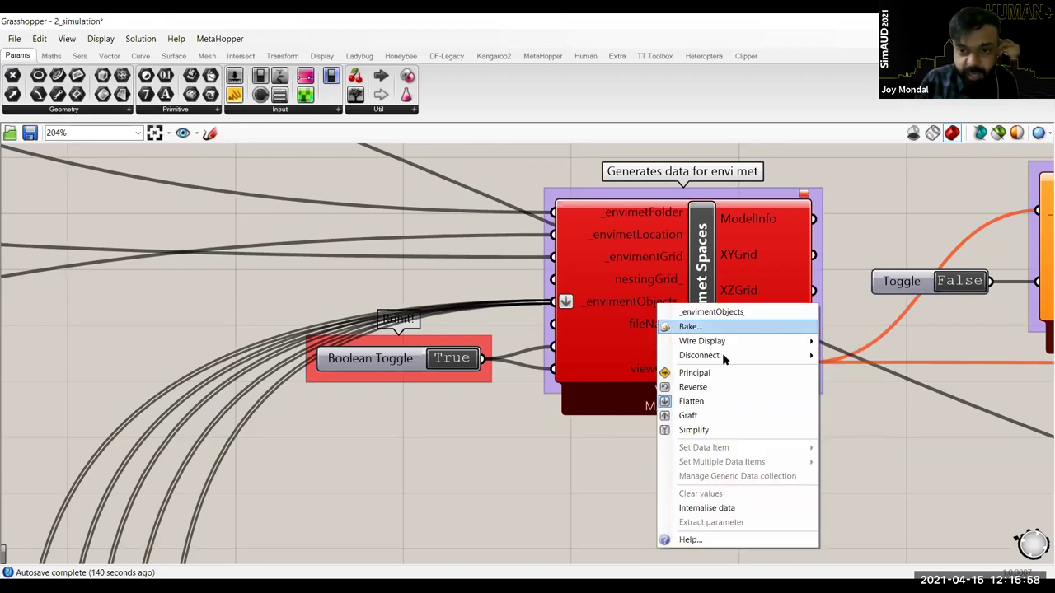
mouse_move(724, 354)
click(616, 357)
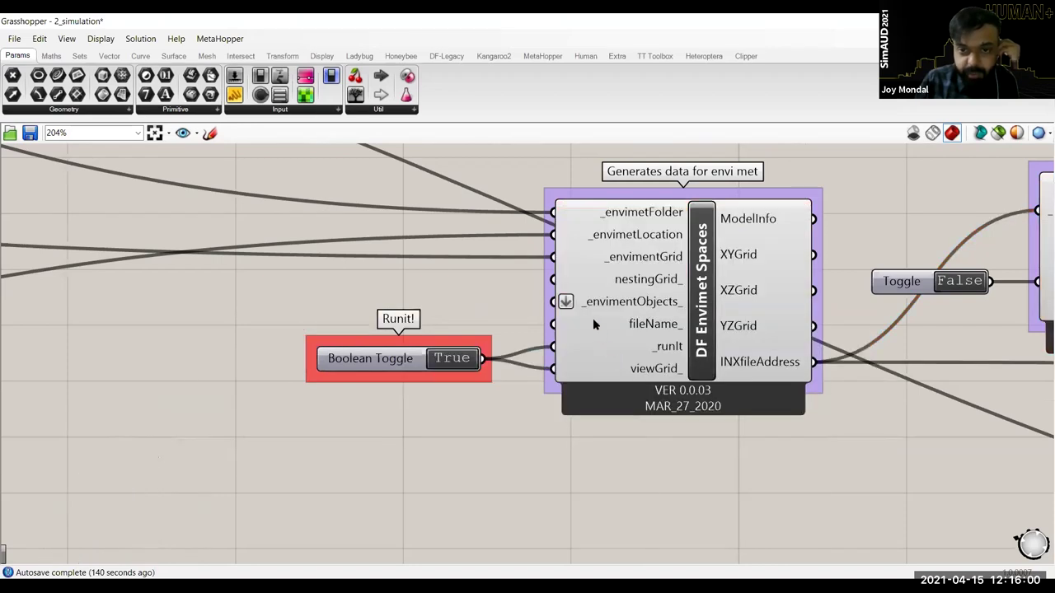
Step: Check the DF Envimet Spaces inputs and trace the Refer from Rhino geometry parameters into the Materials group
right_drag(535, 306, 601, 339)
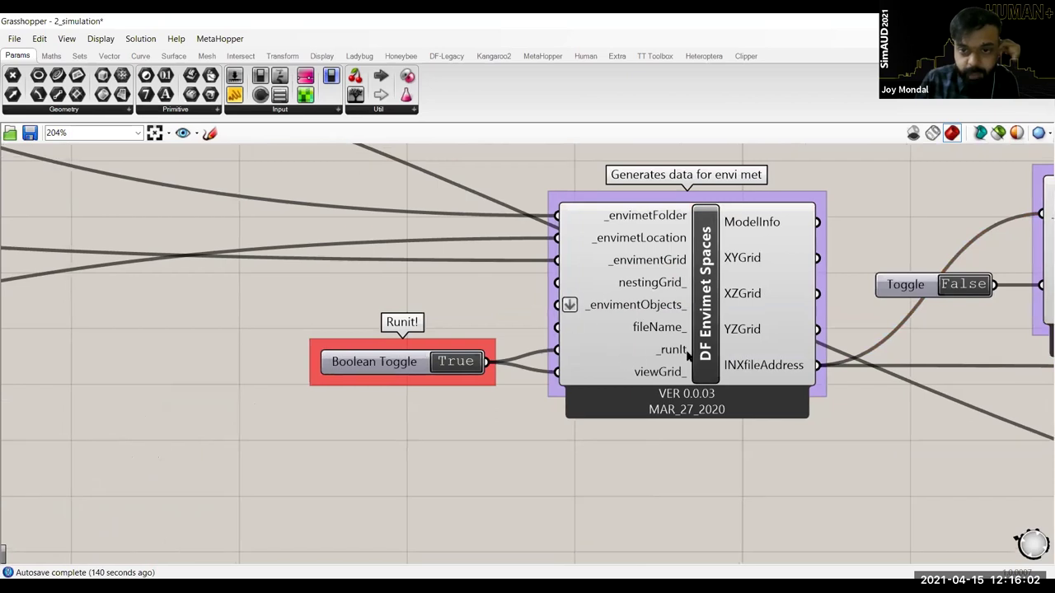
right_drag(671, 373, 696, 388)
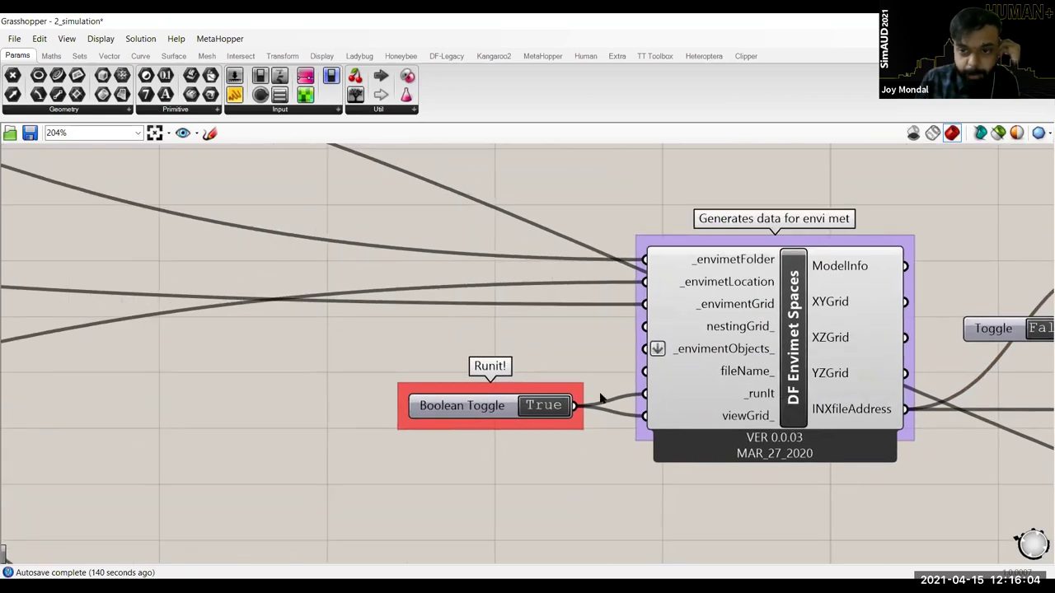
scroll(622, 385, down, 4)
scroll(458, 422, down, 4)
right_drag(457, 418, 559, 268)
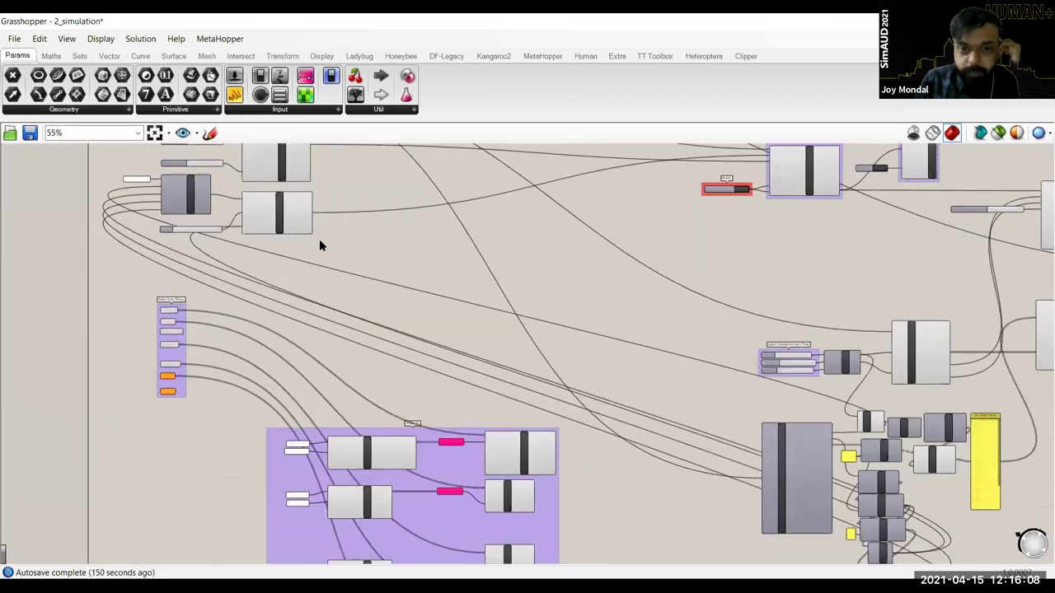
scroll(386, 278, up, 2)
scroll(412, 267, up, 1)
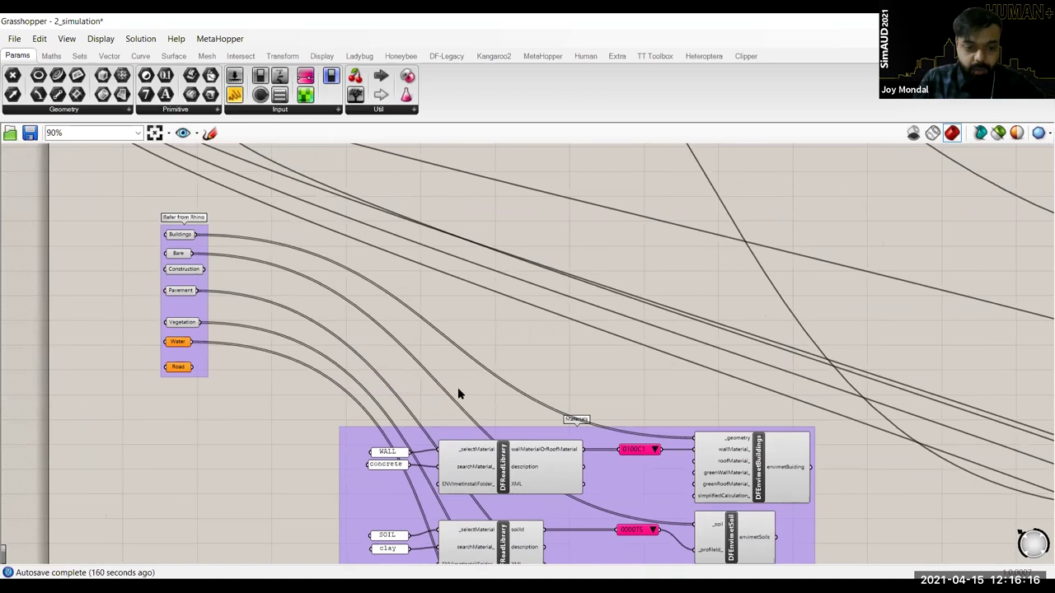
Step: Switch to ENVI-met Headquarter and open the Database Manager from its data and settings tools
click(381, 588)
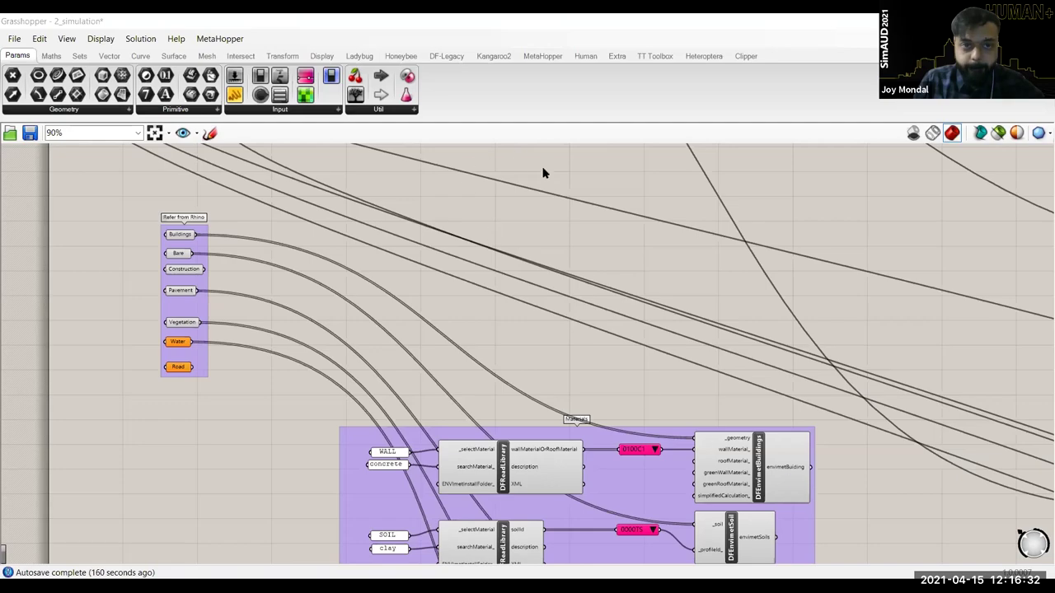
key(alt+Tab)
drag(648, 146, 678, 108)
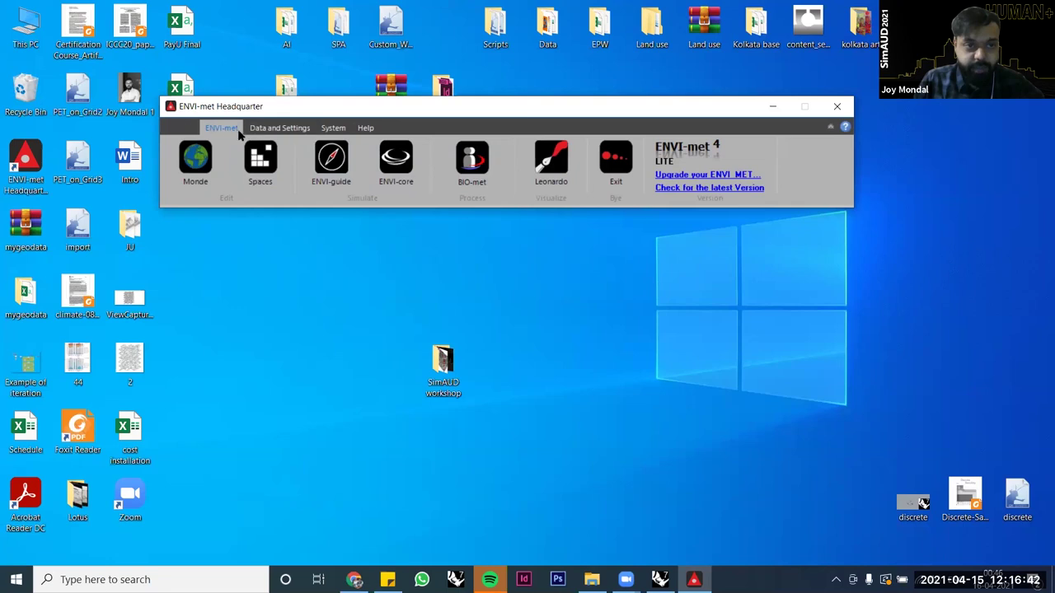
click(286, 130)
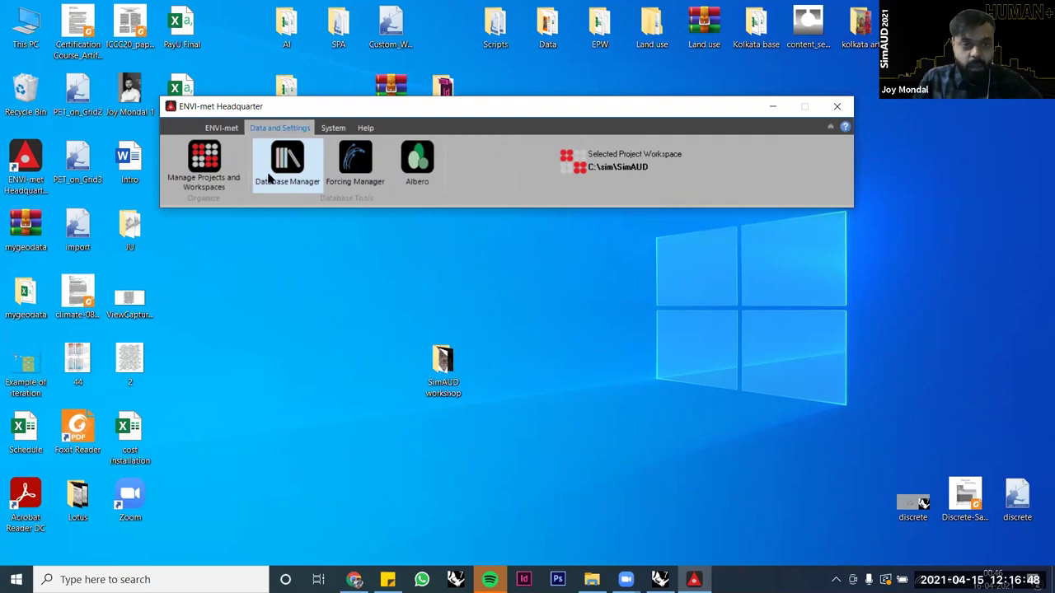
double_click(299, 185)
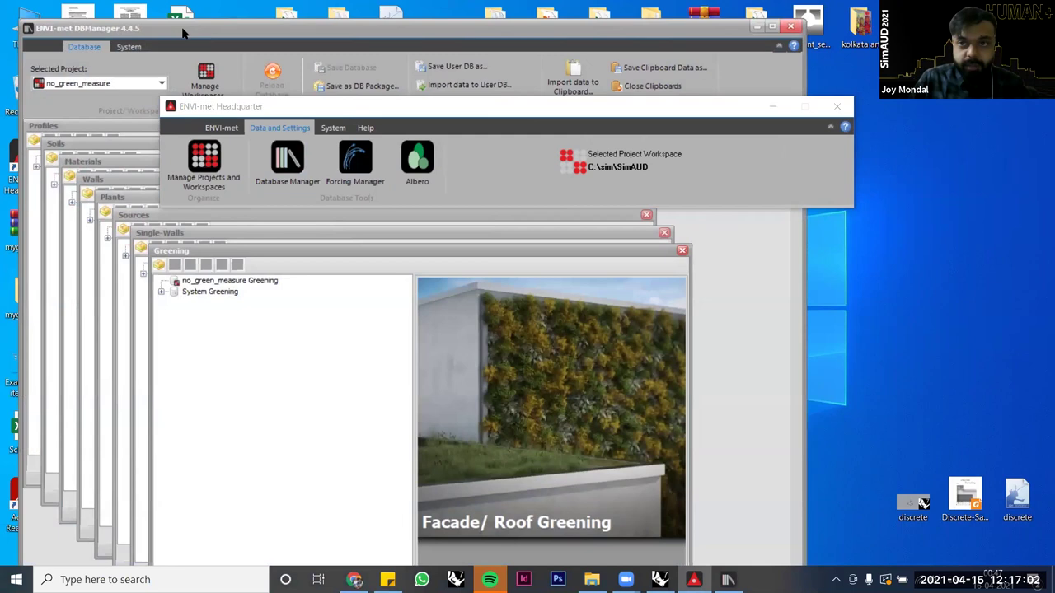
Step: Maximize the DBManager window, move ENVI-met Headquarter aside and bring the Walls database to the front
click(772, 27)
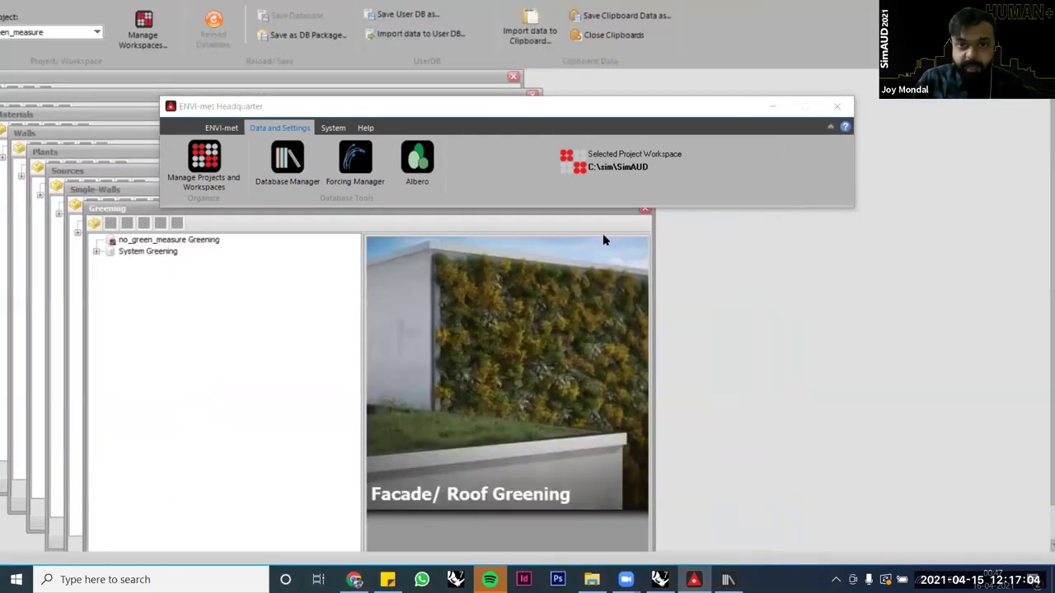
drag(391, 106, 578, 77)
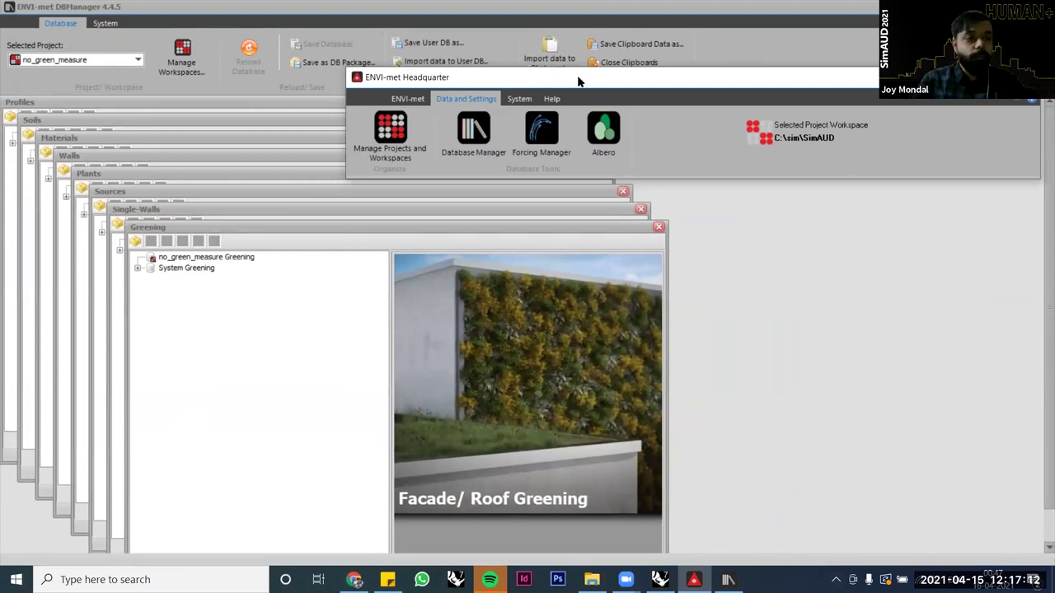
click(90, 157)
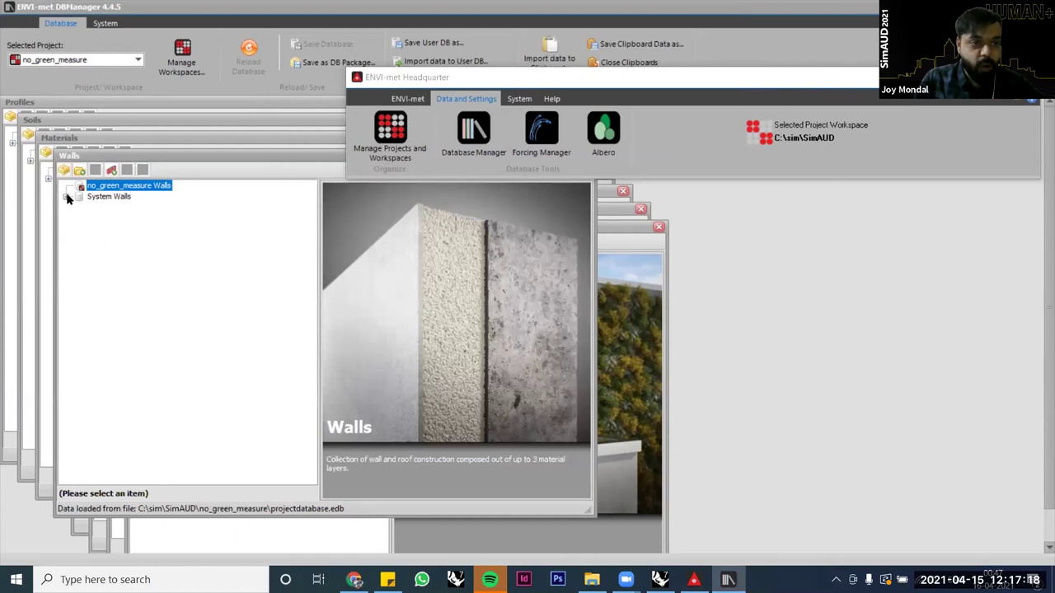
Step: Browse the System Walls database and list the wall types under Cement and Concrete, Glass and Roofing
click(67, 198)
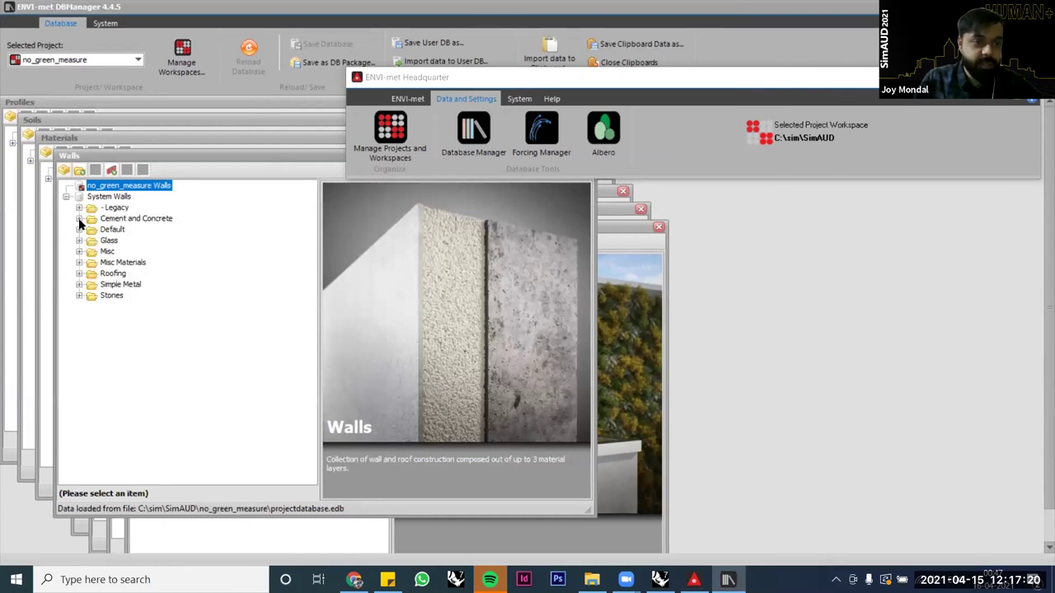
click(79, 219)
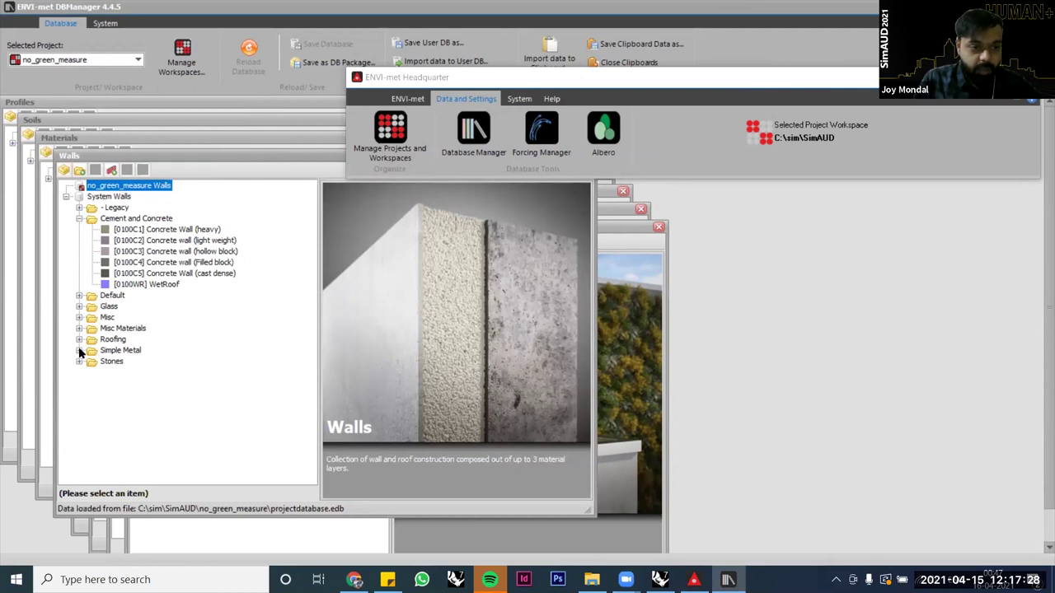
click(79, 306)
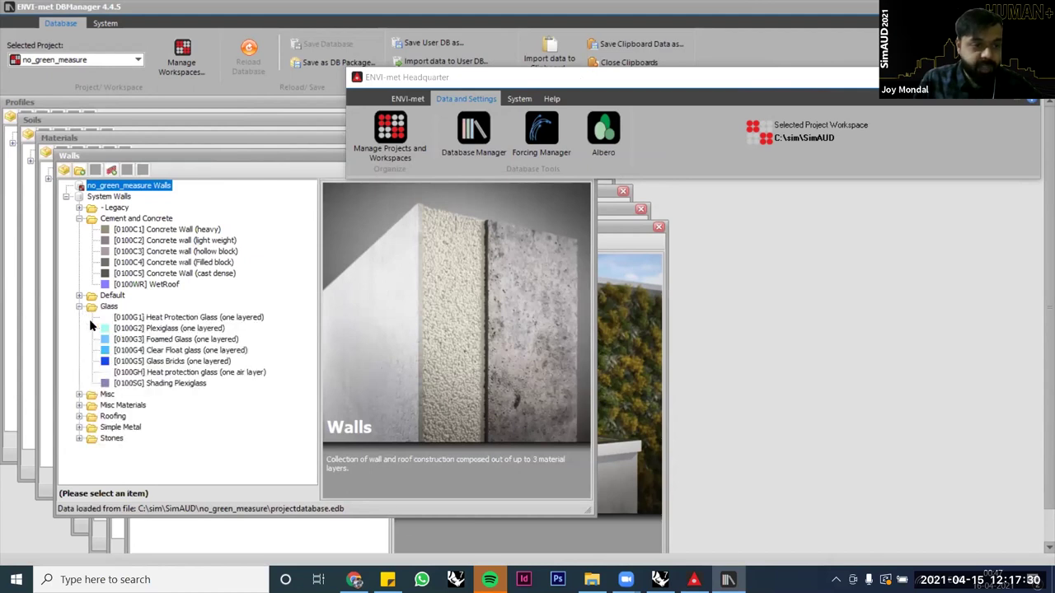
click(80, 416)
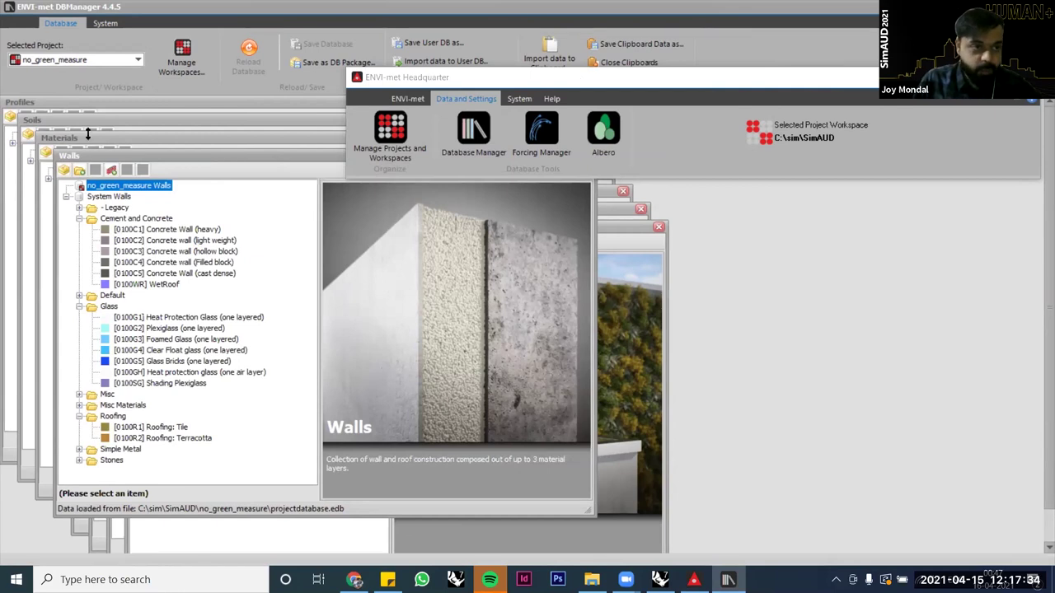
Step: Bring the Soils database to the front and list the System Soils, including the Natural Soils group
click(71, 122)
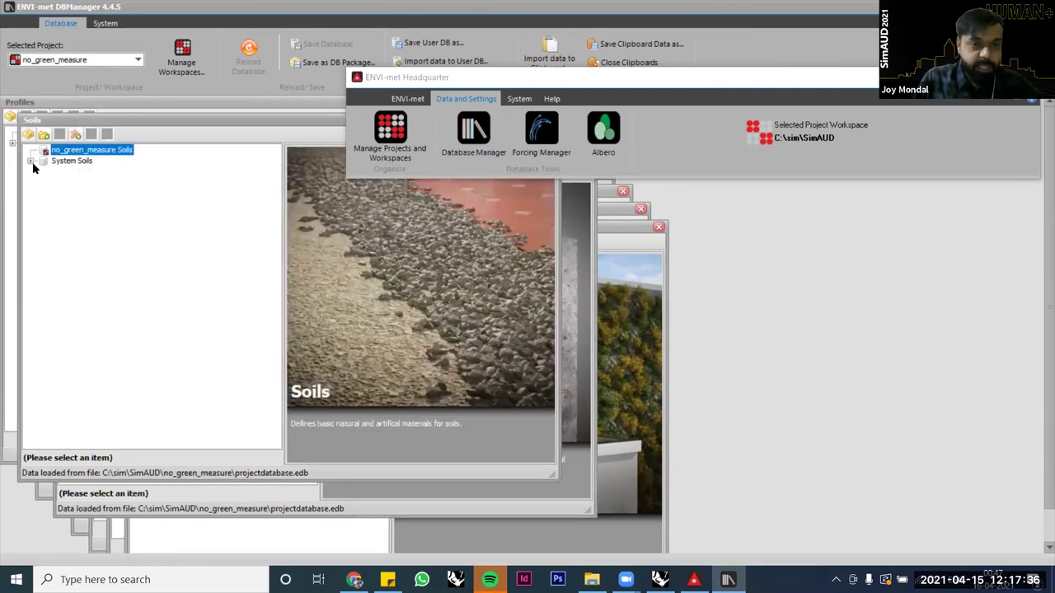
click(30, 162)
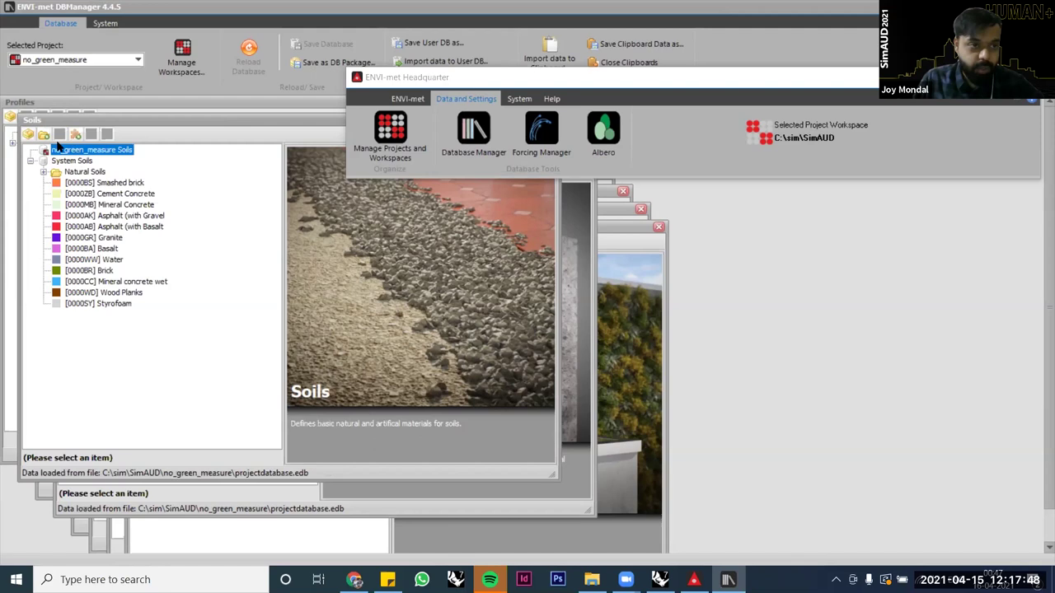
click(43, 172)
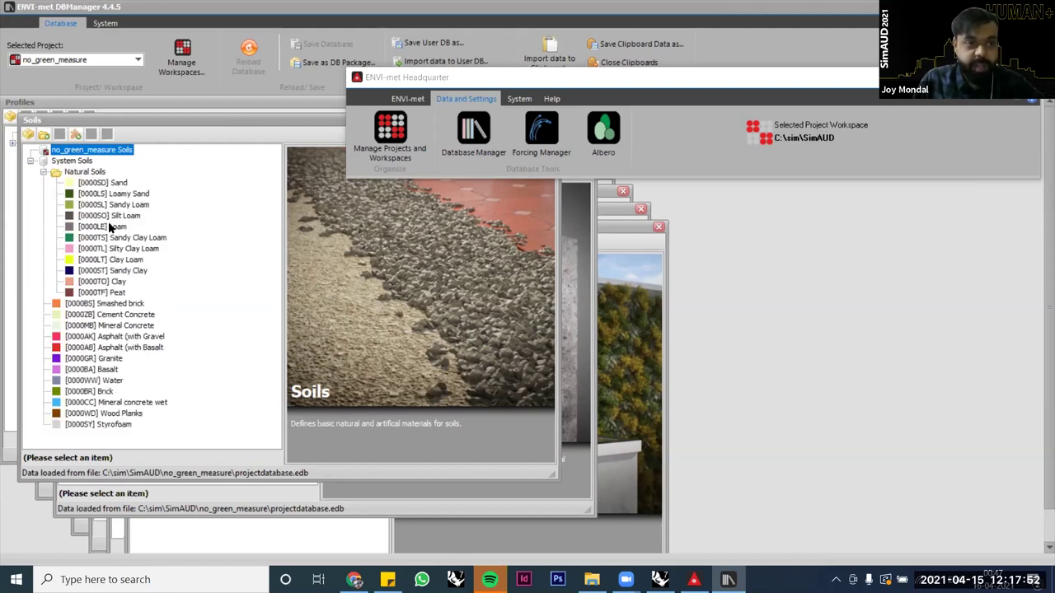
Step: Bring the Profiles database to the front and view the Asphalt Road profile under Roads&Pavements in System Profiles
click(63, 102)
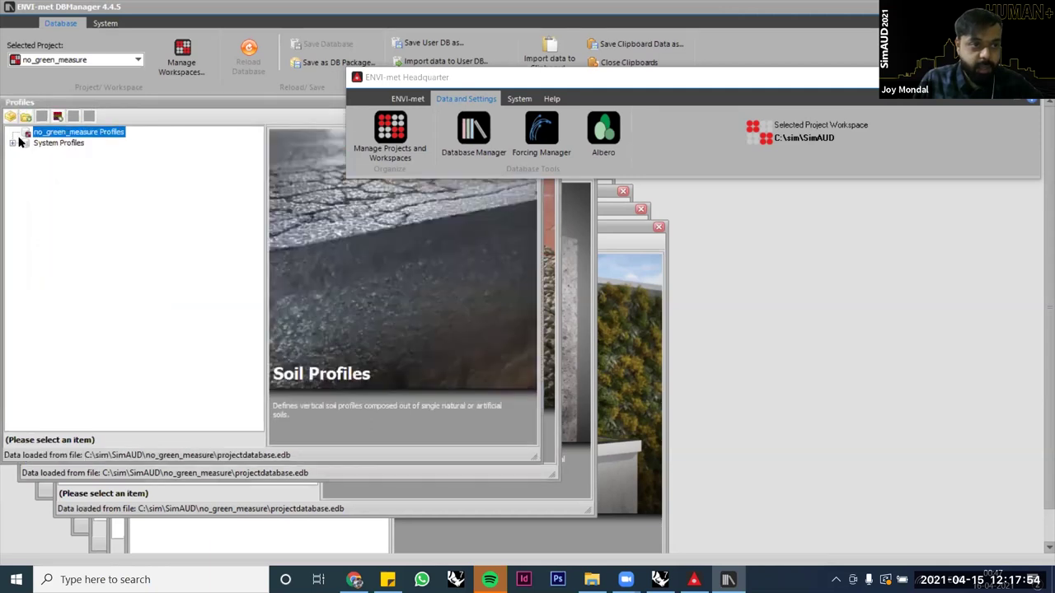
click(14, 144)
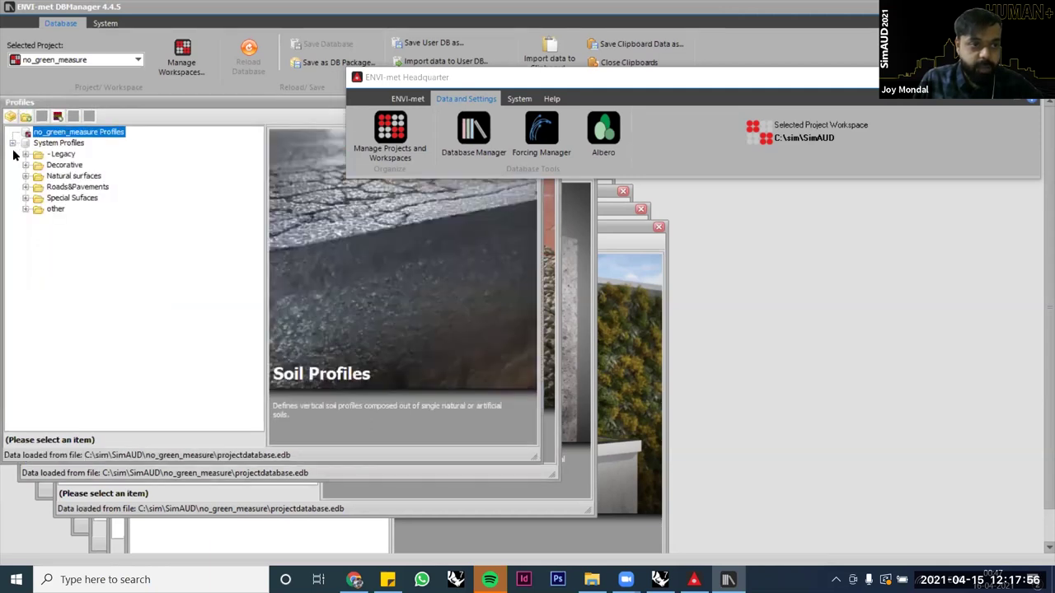
click(26, 187)
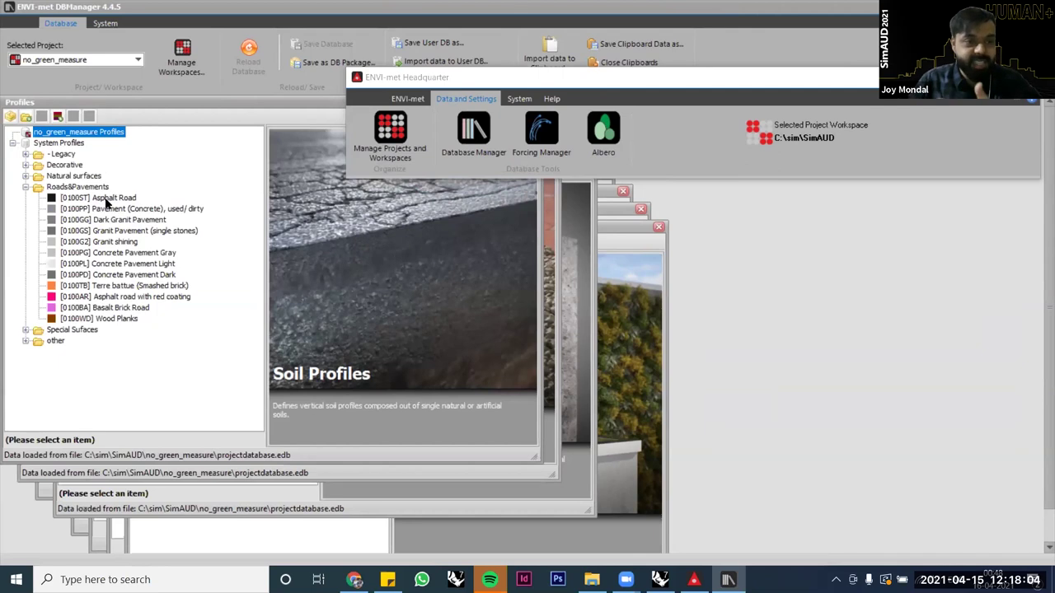
click(106, 200)
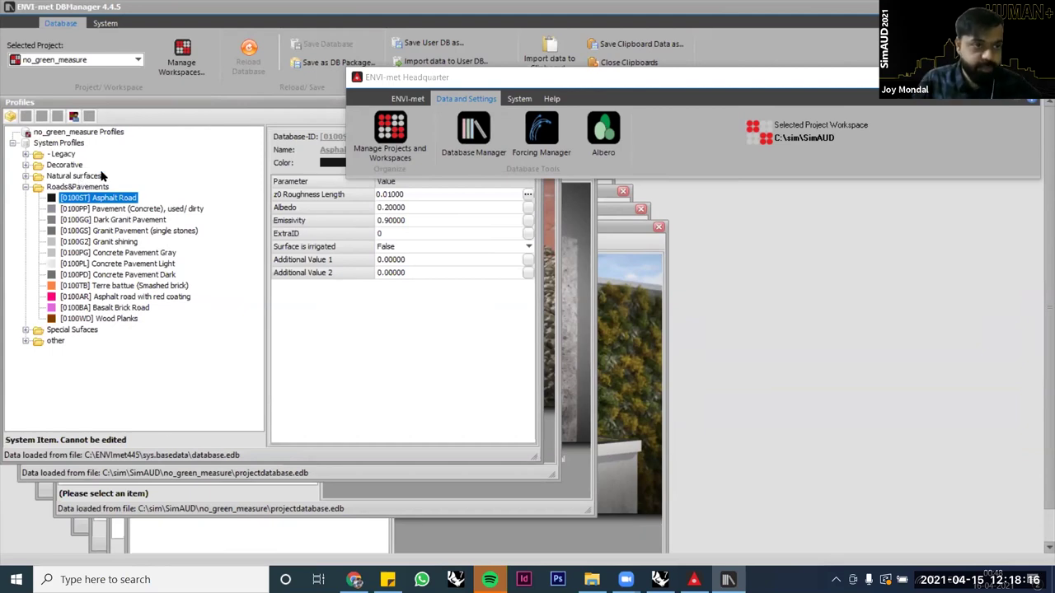
Step: Look through the Greening, Single-Walls and Sources databases and compare the Test Lane and Water Fountain 4 m system sources
click(614, 232)
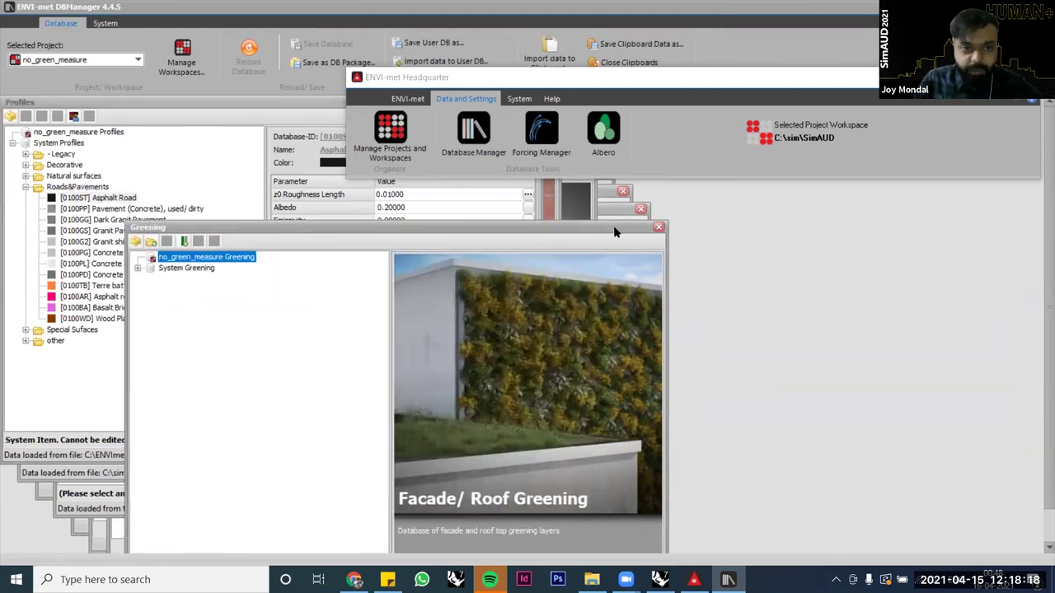
click(613, 212)
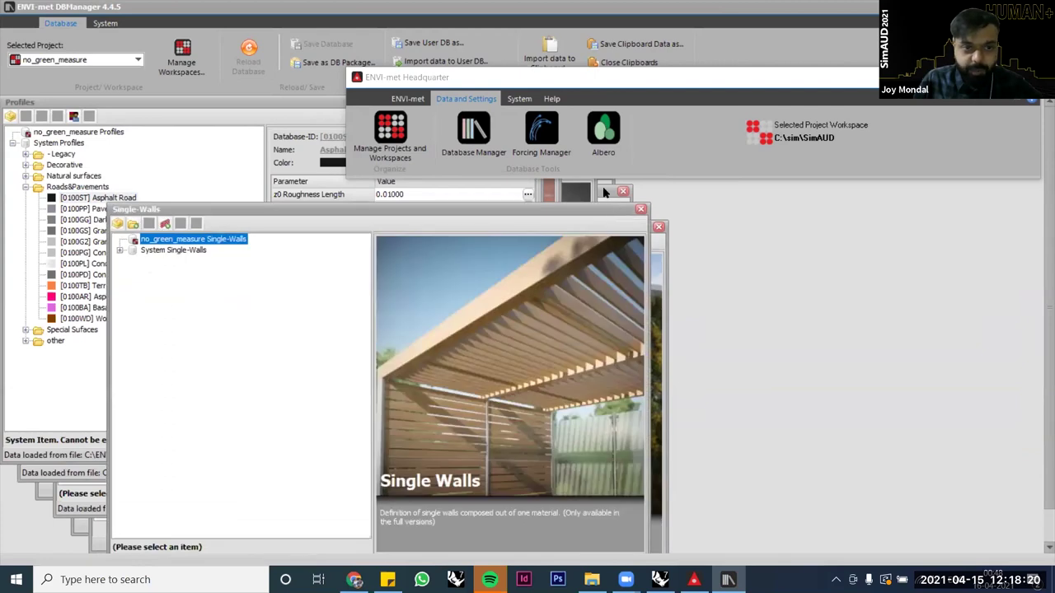
click(610, 201)
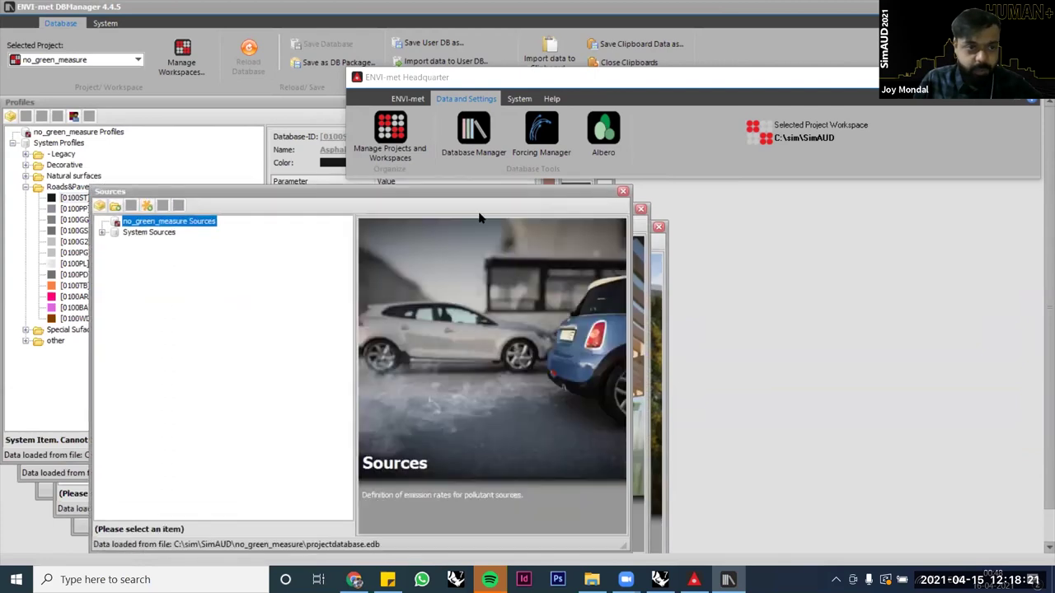
click(101, 232)
click(184, 244)
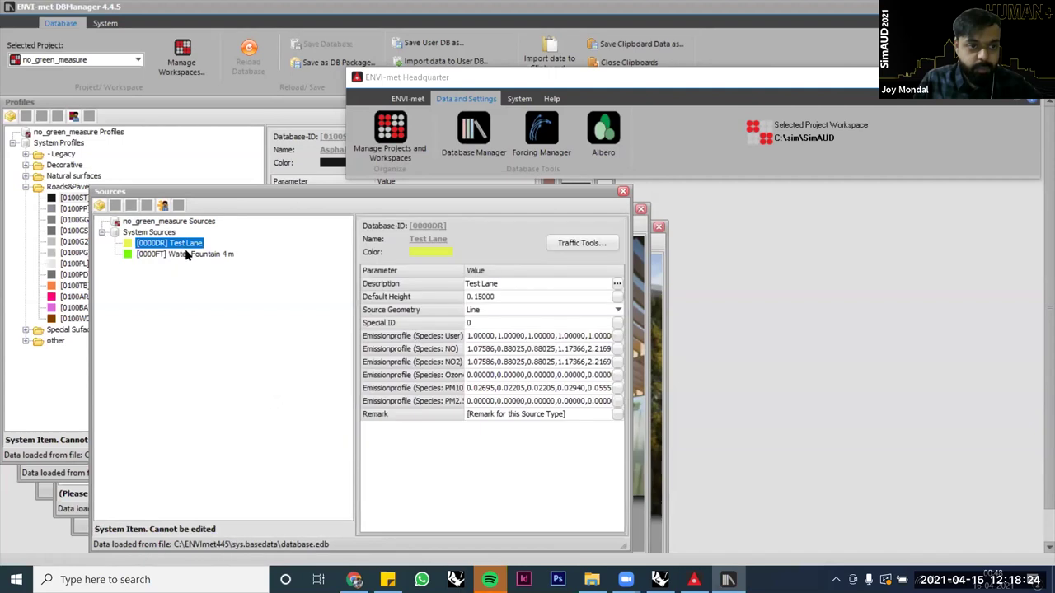
click(190, 254)
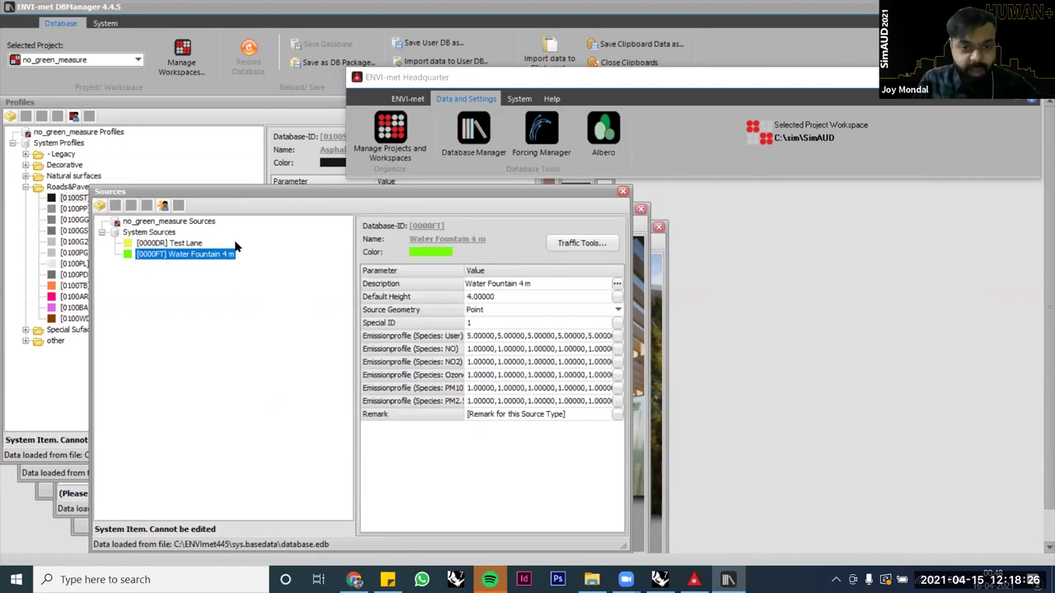
click(196, 243)
click(192, 256)
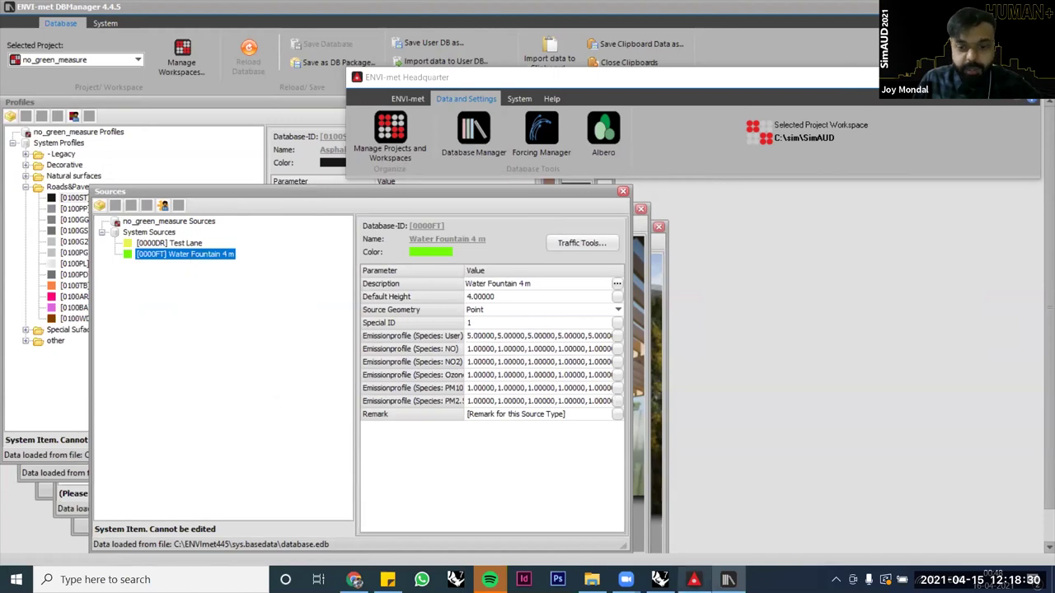
Step: Switch to the 2_simulation definition in Grasshopper and maximize its window
click(658, 576)
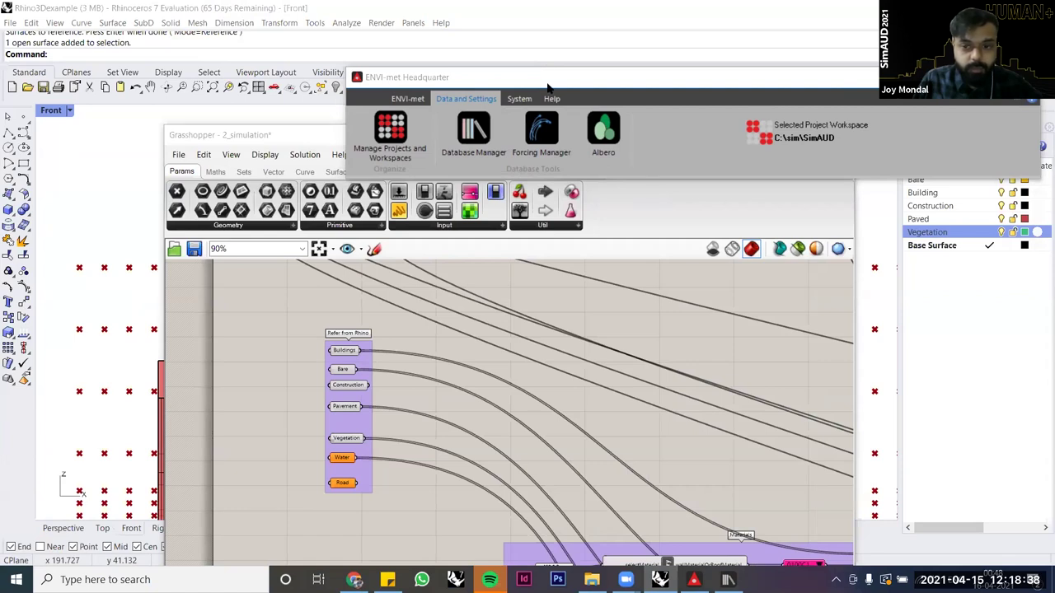
click(512, 352)
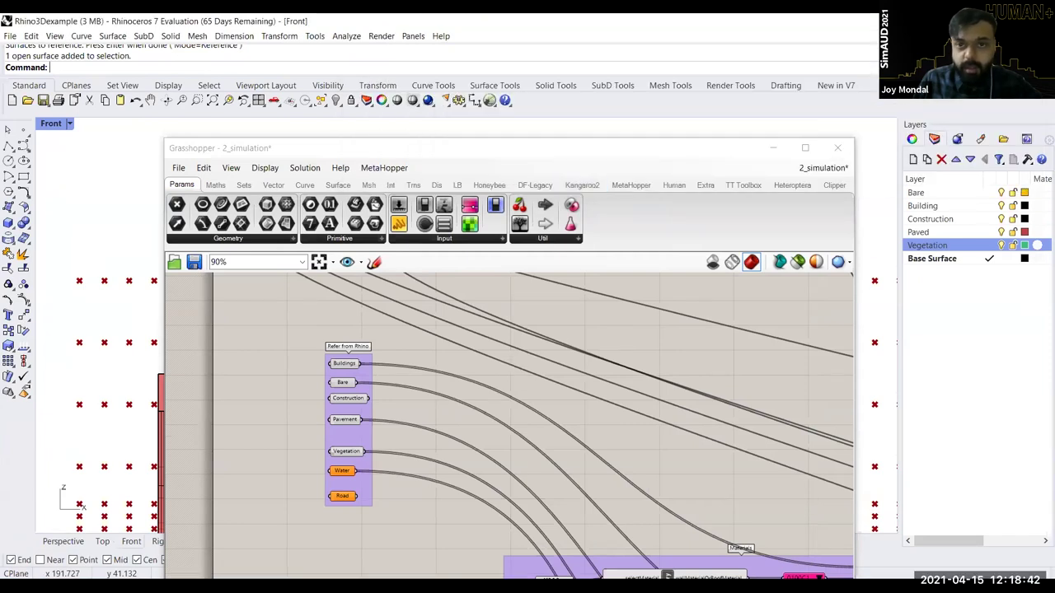
click(806, 150)
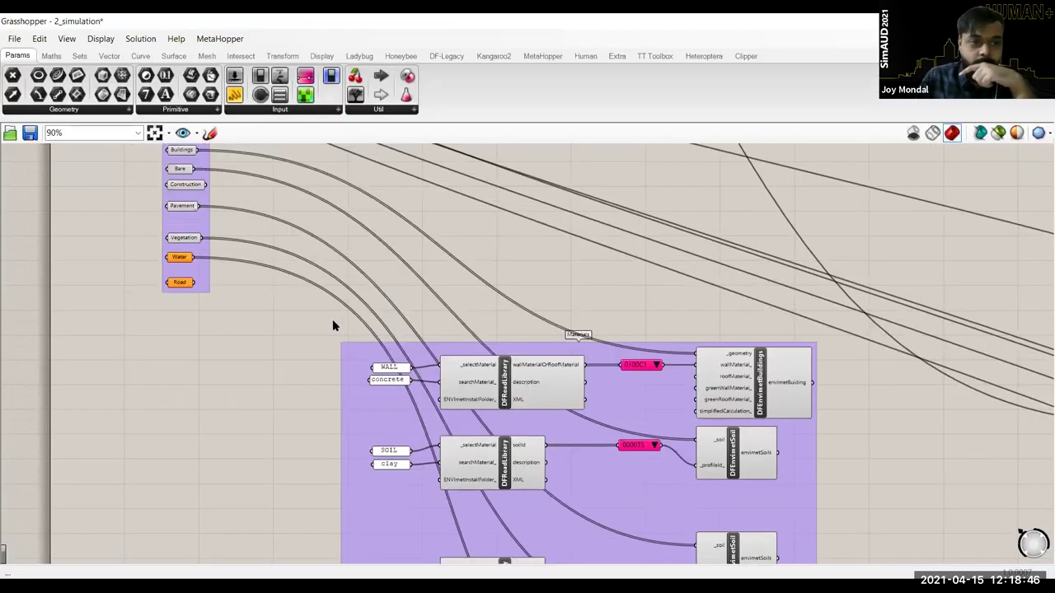
Step: Examine the wall concrete library components in the Materials group and trace the Pavement geometry parameter's connection
right_drag(313, 308, 306, 346)
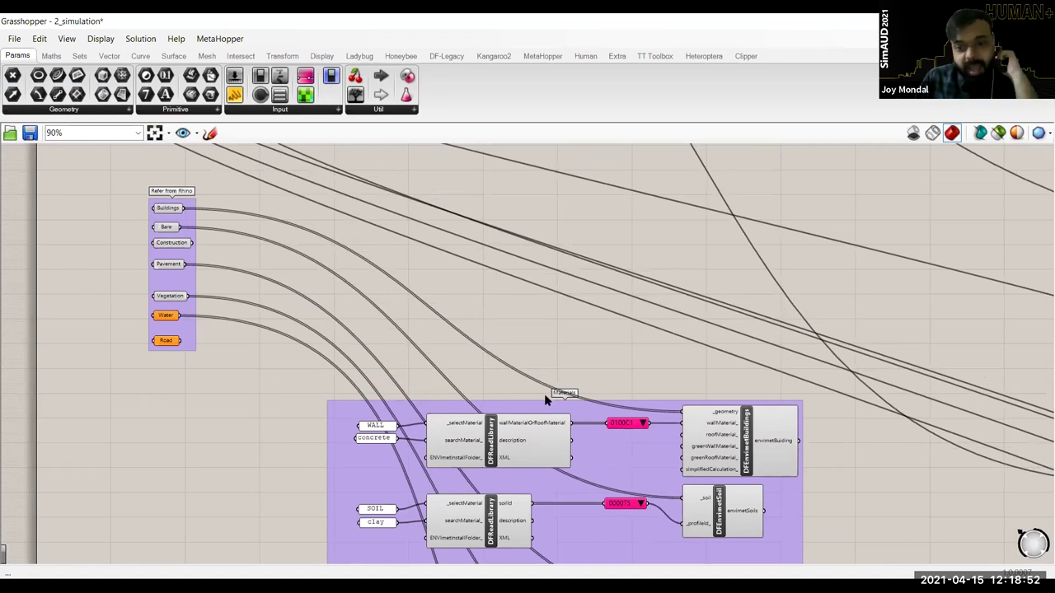
mouse_move(818, 385)
mouse_down()
mouse_move(322, 473)
mouse_move(459, 384)
mouse_move(540, 362)
mouse_move(417, 438)
mouse_move(578, 381)
mouse_up()
mouse_move(644, 361)
mouse_down()
mouse_move(427, 465)
mouse_move(350, 479)
mouse_up()
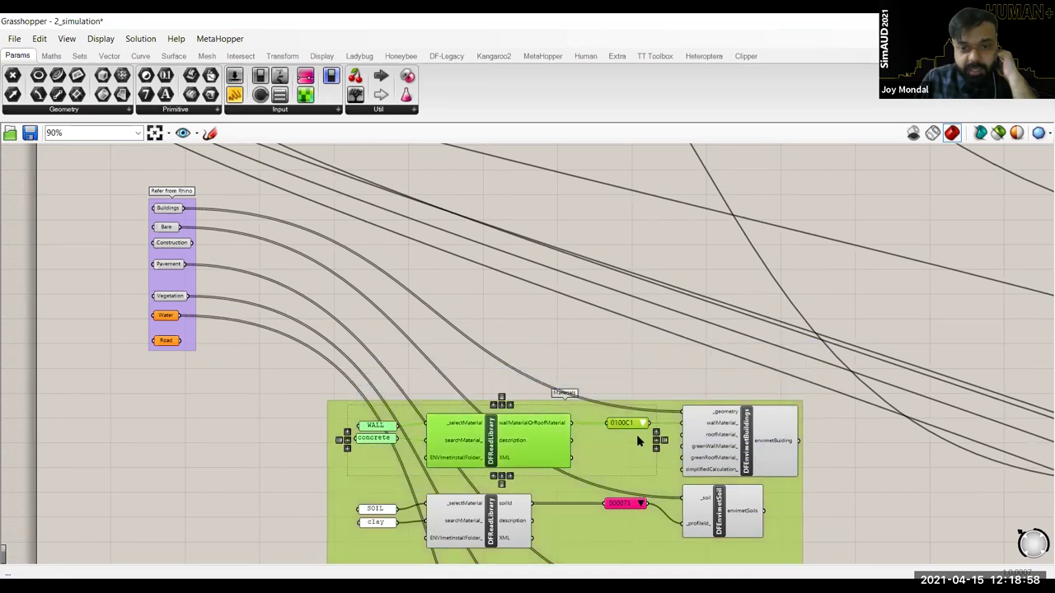
click(477, 375)
right_drag(461, 400, 473, 342)
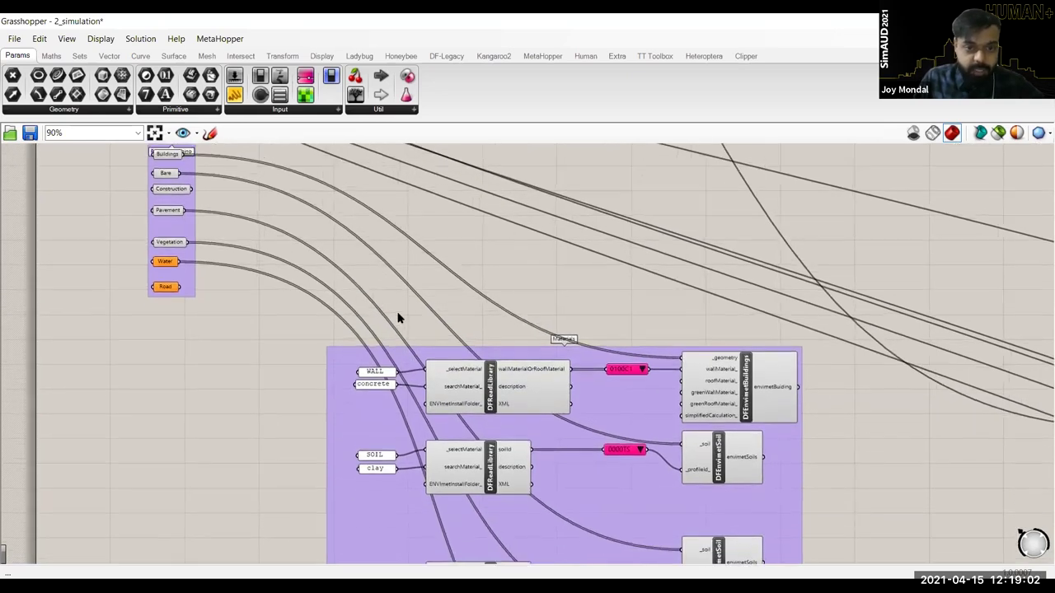
scroll(403, 319, up, 1)
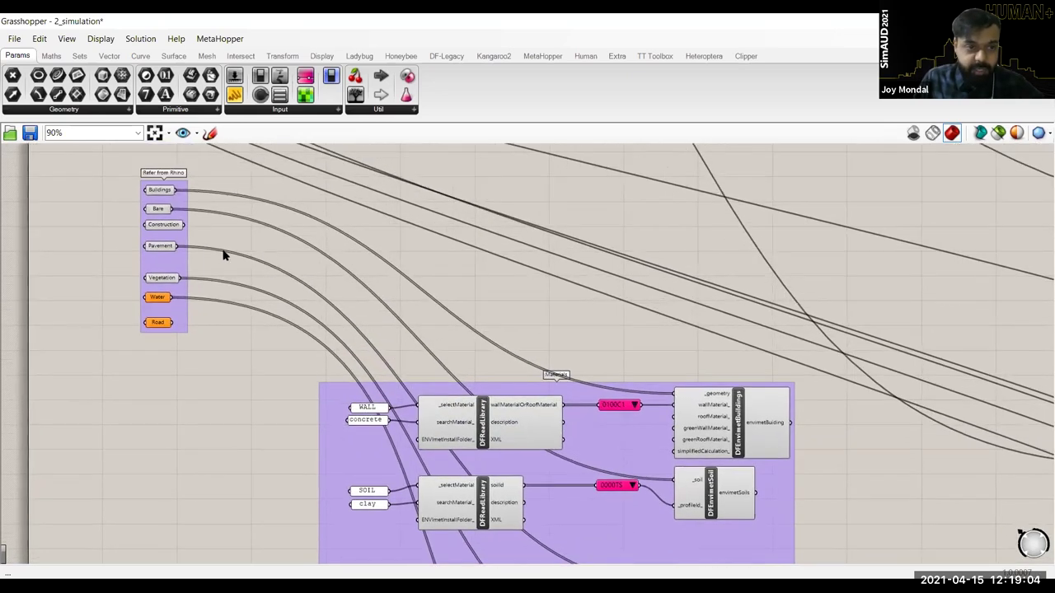
scroll(135, 244, up, 1)
click(145, 247)
mouse_move(145, 247)
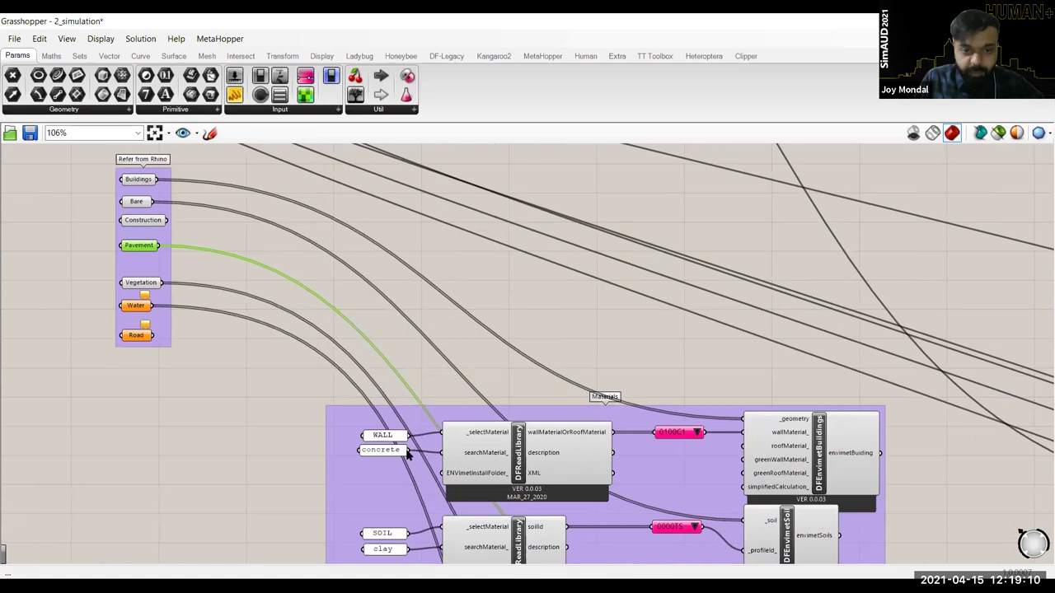
Step: Duplicate the WALL and concrete panels with their DFReadLibrary component and item selector, and place the copy above the Materials group
scroll(404, 449, up, 3)
click(379, 426)
shift+click(377, 450)
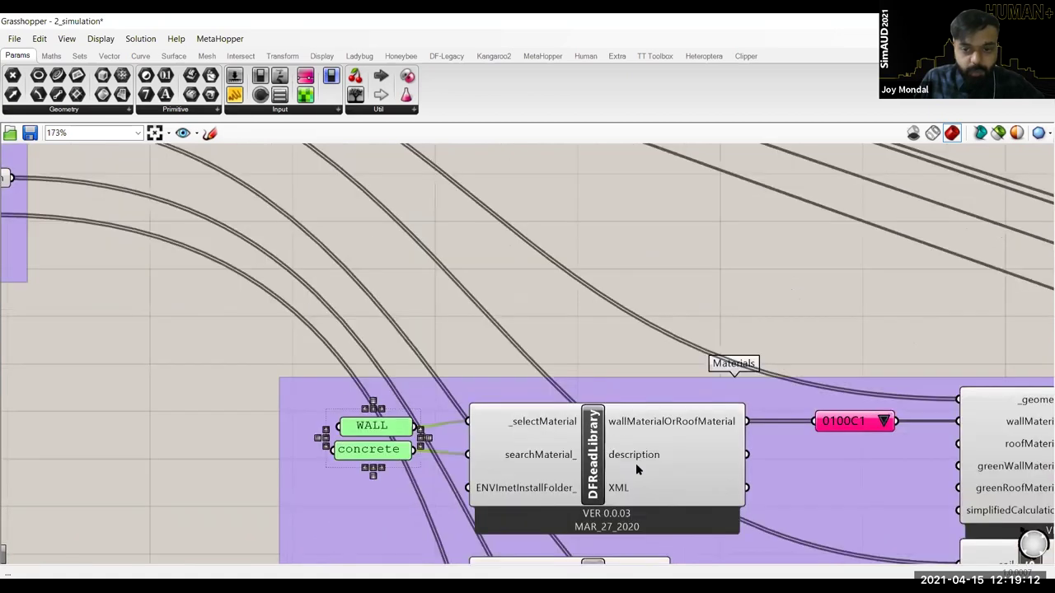
shift+click(635, 468)
shift+click(862, 429)
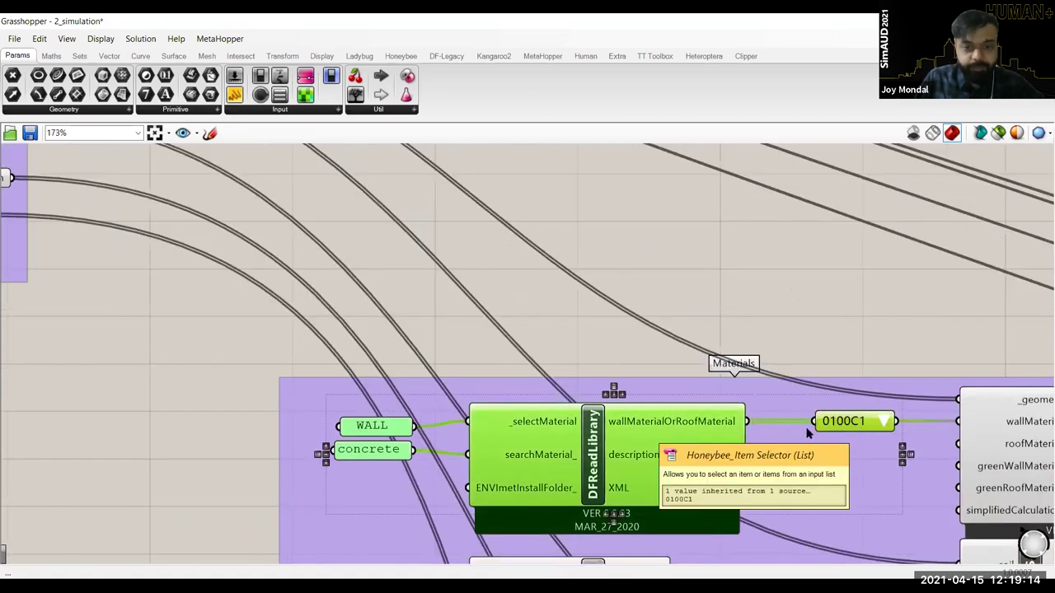
key(ctrl+c)
key(ctrl+v)
scroll(558, 310, down, 1)
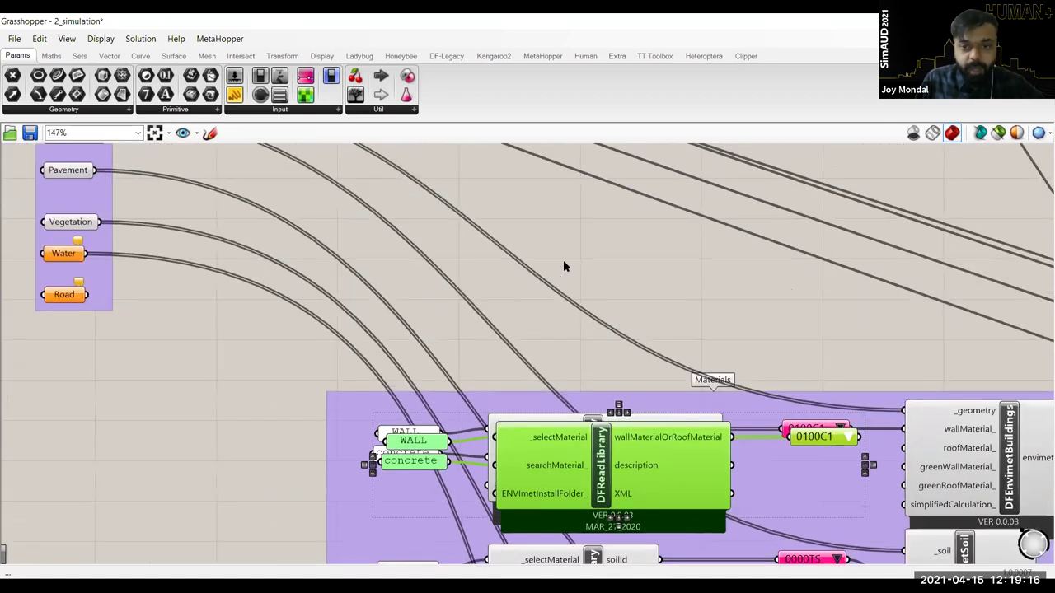
scroll(593, 471, down, 2)
drag(584, 460, 551, 305)
click(460, 308)
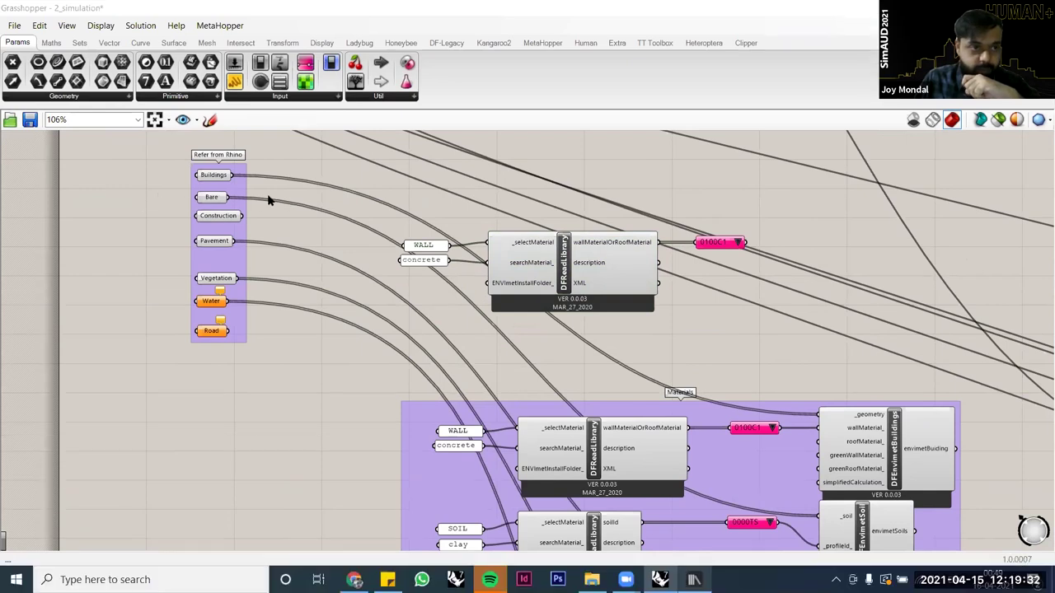
Step: Switch to ENVI-met DBManager, bring the Profiles database to the front, shift its window aside and list the special surfaces
key(alt+Tab)
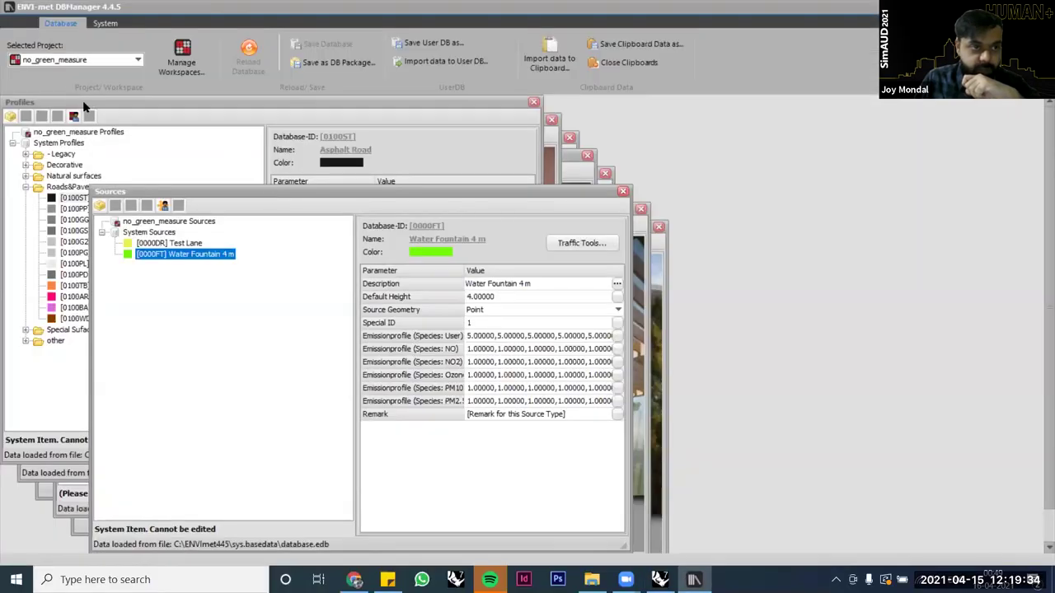
click(83, 100)
drag(93, 107, 150, 108)
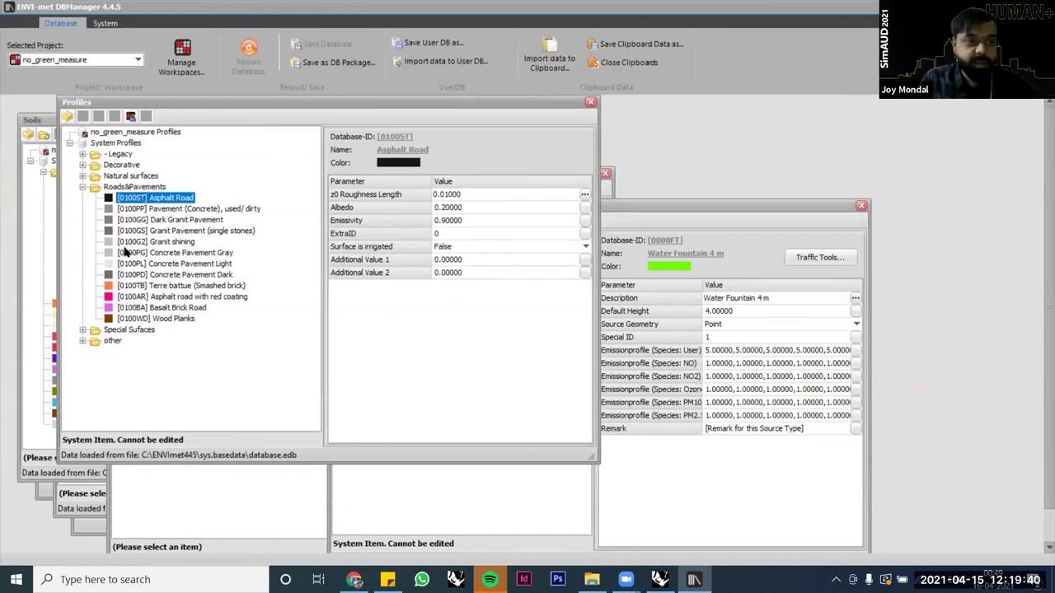
click(83, 330)
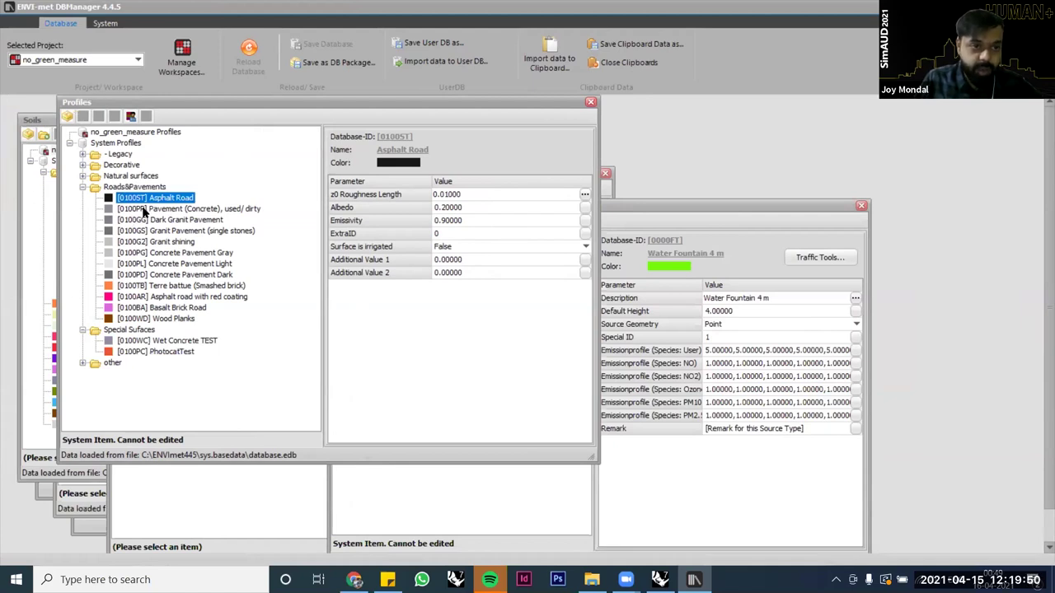
Step: Compare the parameters of the Roads&Pavements profiles, including the concrete and granite pavements, Terre battue and Concrete Pavement Light
click(164, 211)
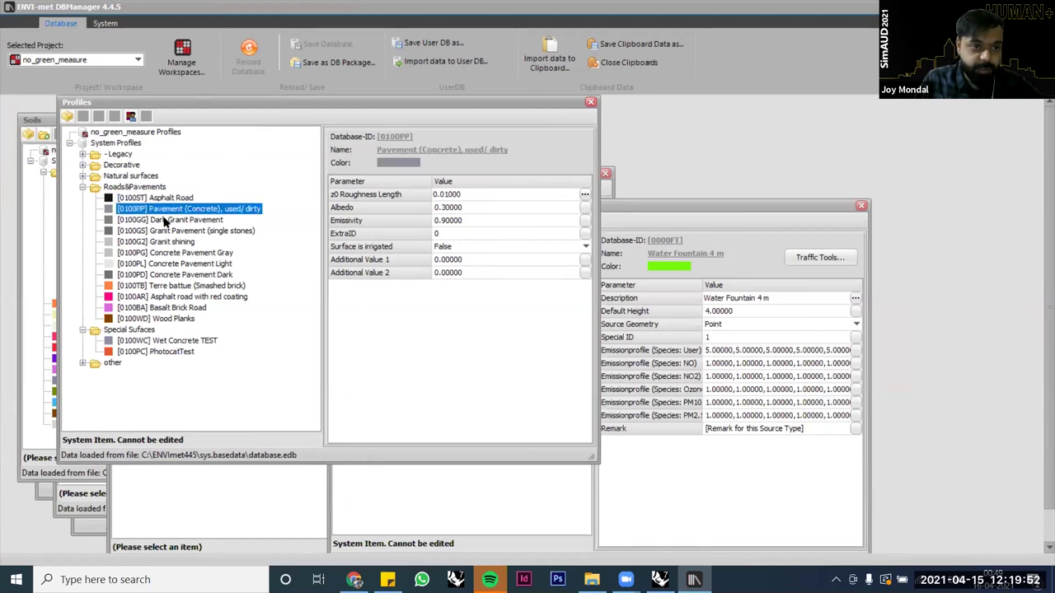
click(164, 218)
click(167, 210)
click(169, 232)
click(169, 242)
click(167, 255)
click(168, 276)
click(170, 286)
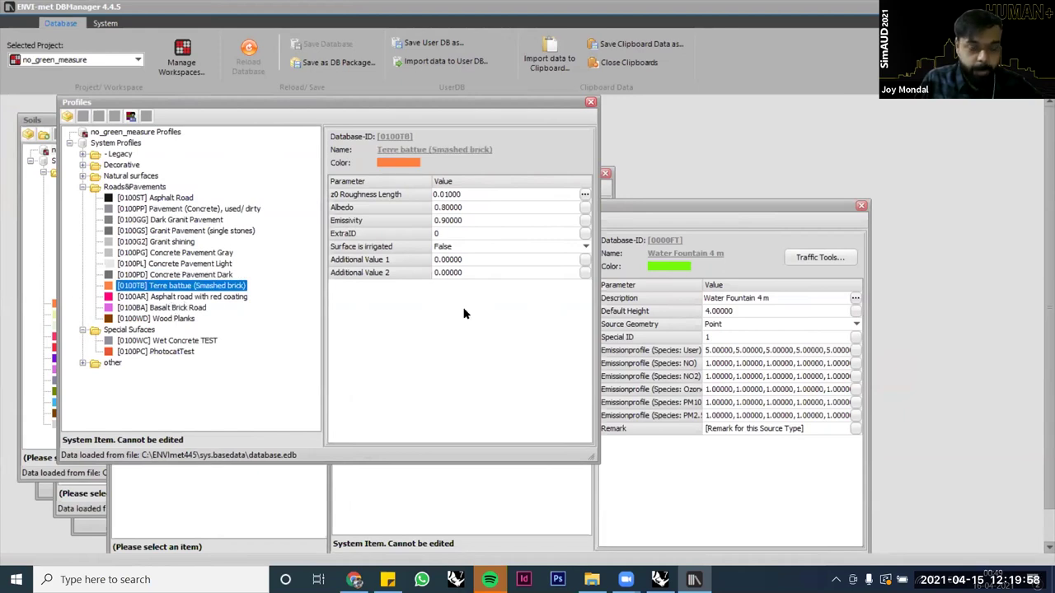
click(187, 264)
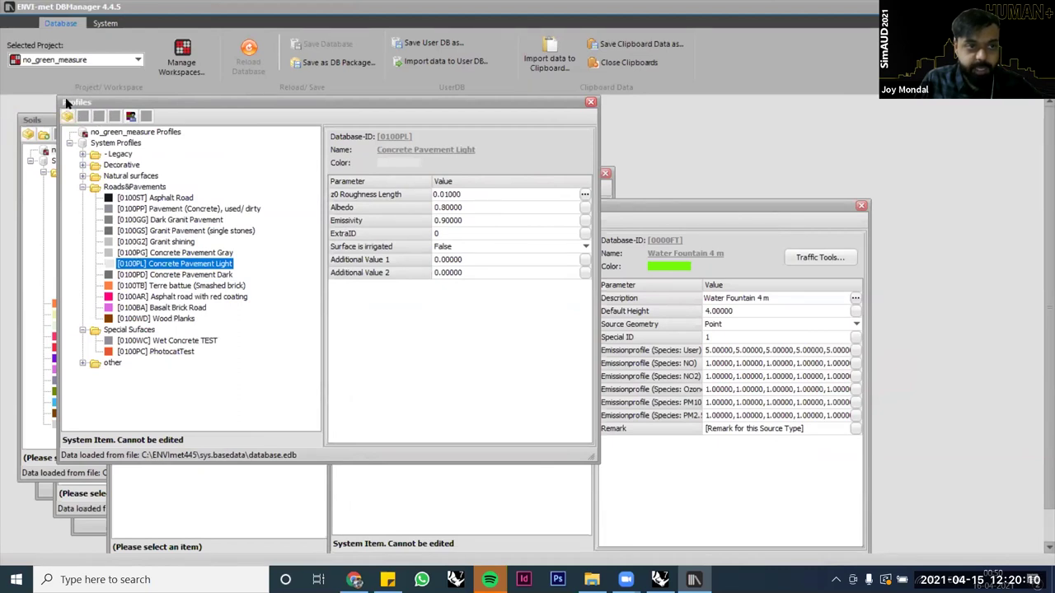
Step: Switch to Grasshopper and change the copied WALL panel above the Materials group to PROFILE
click(661, 582)
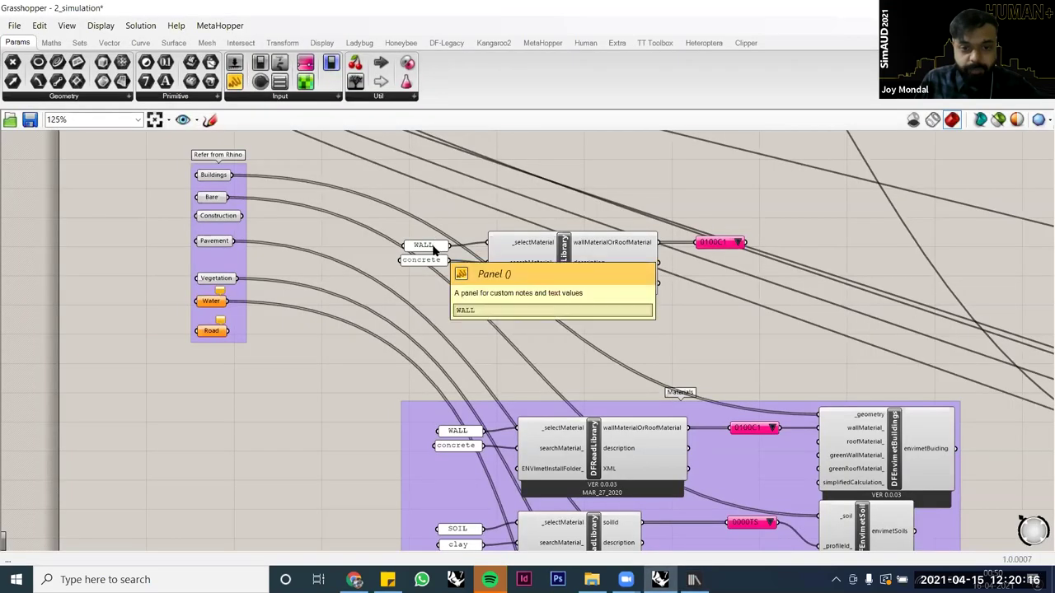
scroll(432, 247, up, 1)
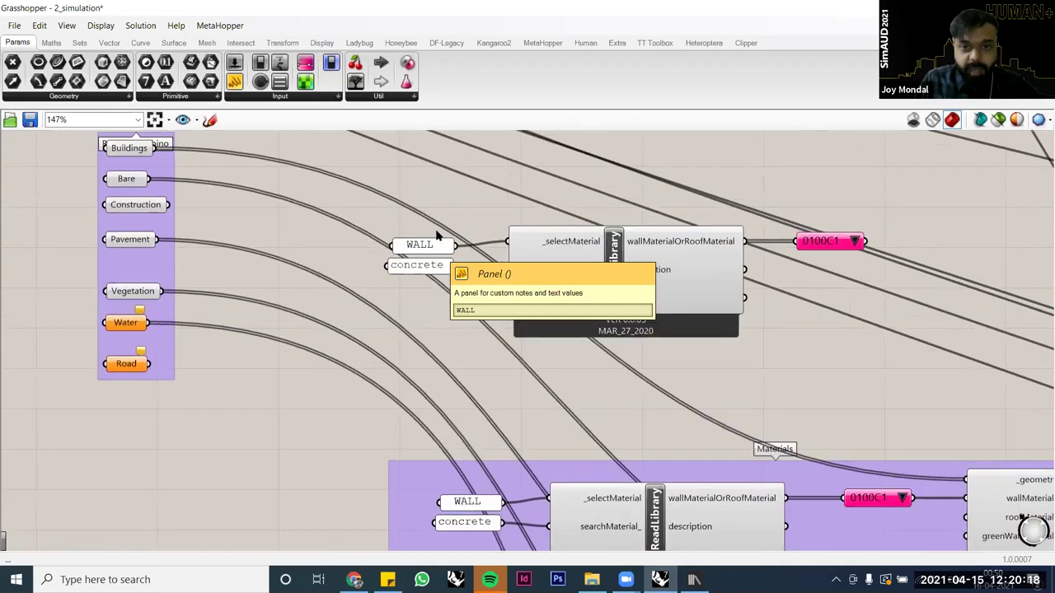
scroll(439, 232, up, 1)
scroll(421, 231, up, 1)
double_click(422, 231)
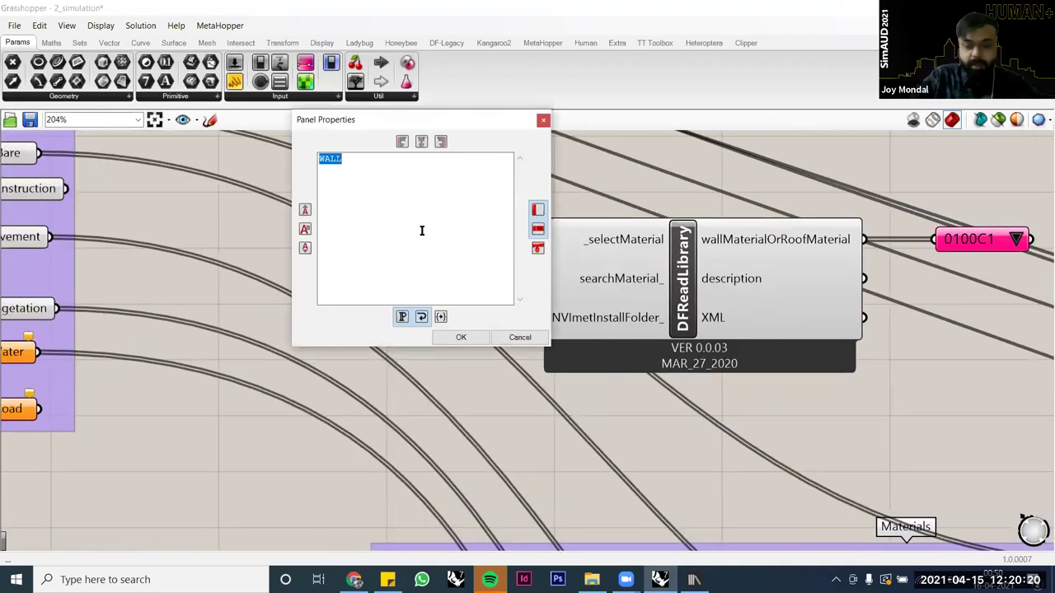
text(PROFILE)
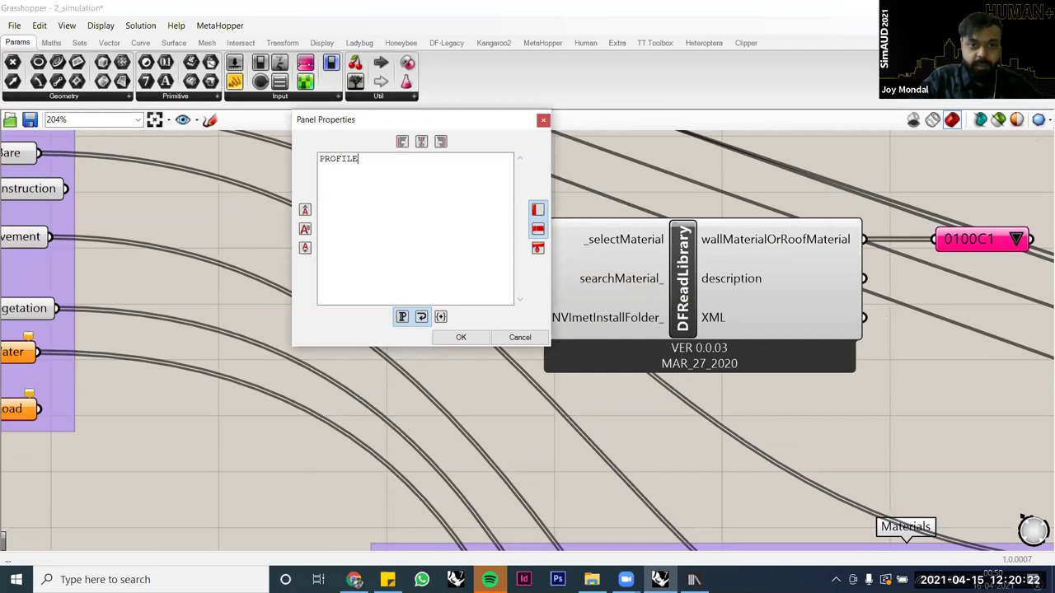
click(458, 337)
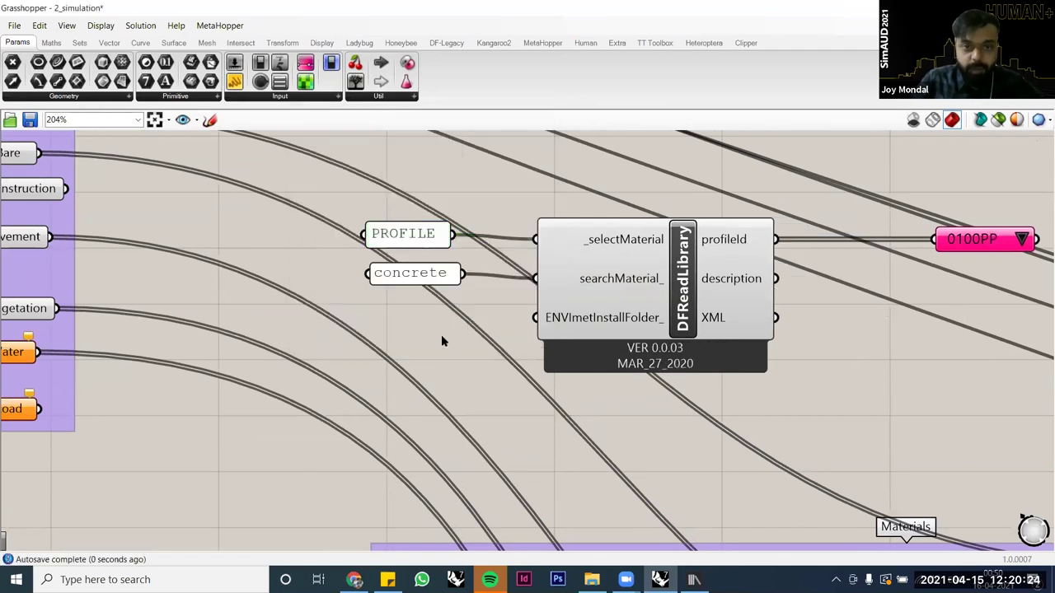
Step: Change the search term in the copied concrete panel below PROFILE to pavement
double_click(412, 273)
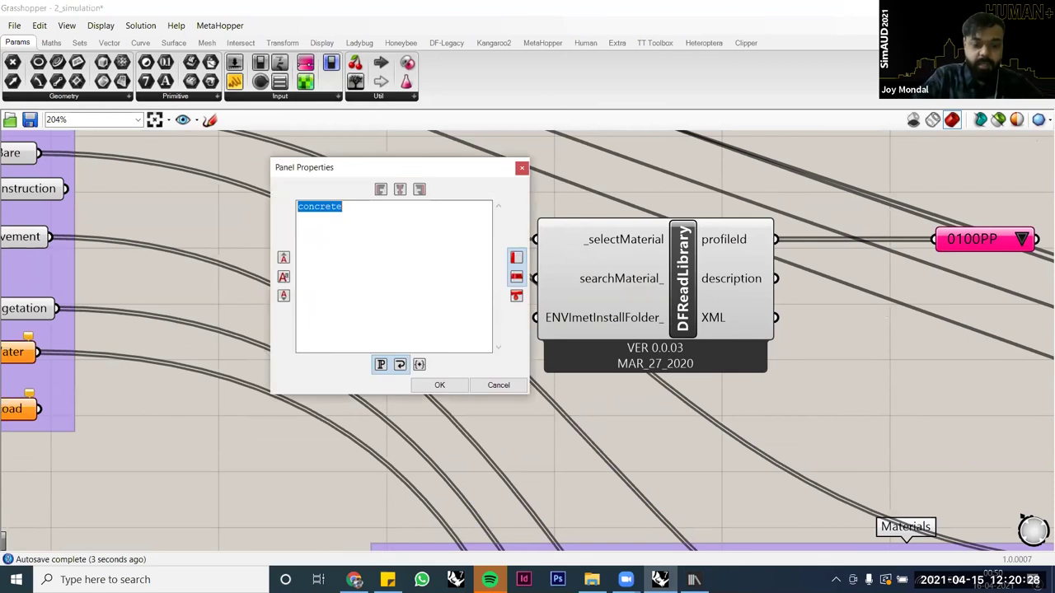
text(pavement)
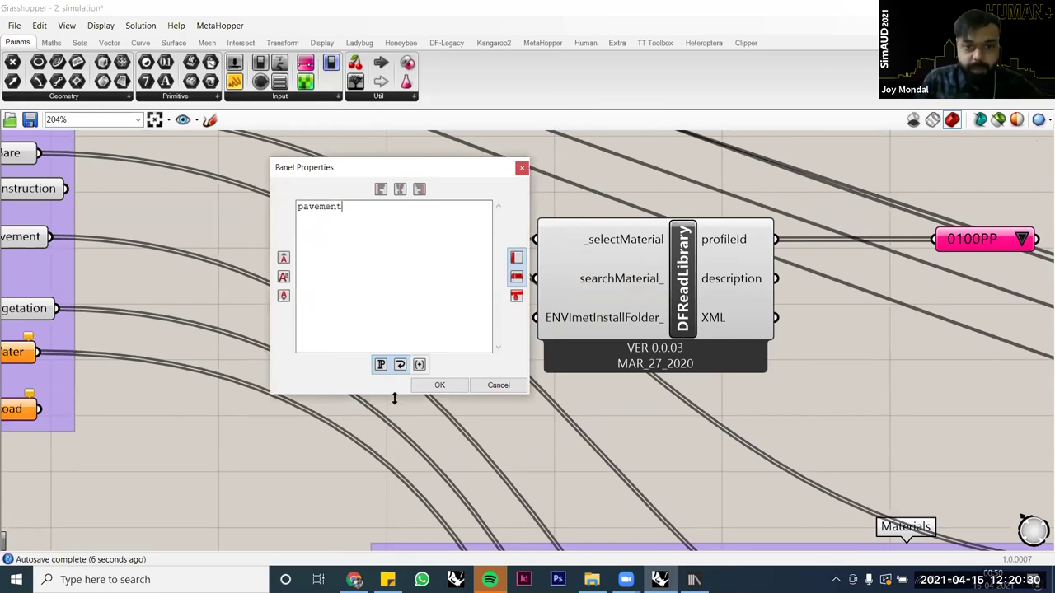
click(442, 391)
click(456, 313)
click(424, 281)
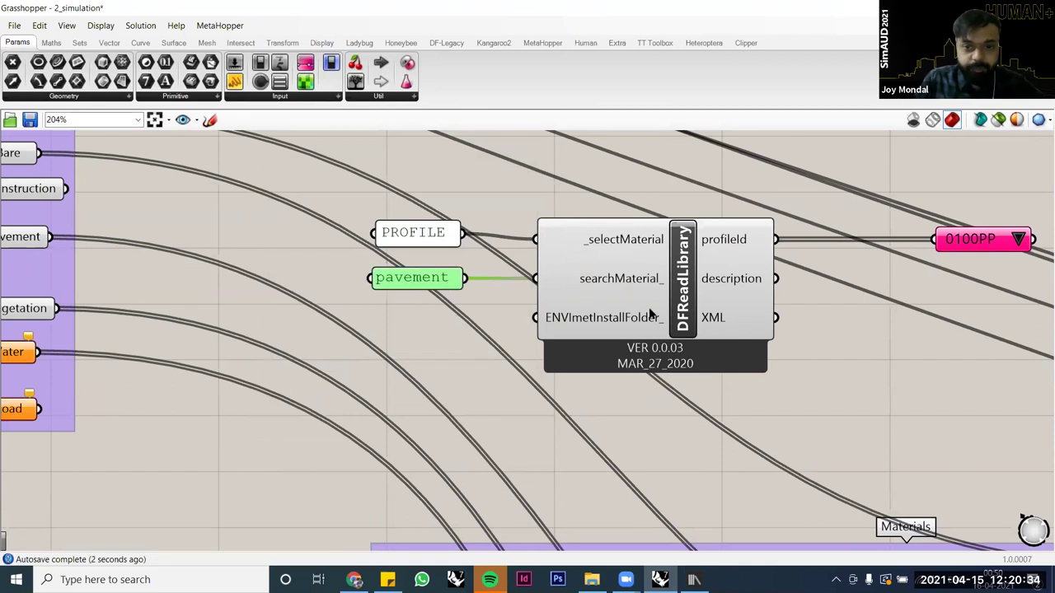
Step: Add a panel beside the copied DFReadLibrary component, feed it the description output, and place and widen it beneath the item selector
scroll(379, 313, down, 2)
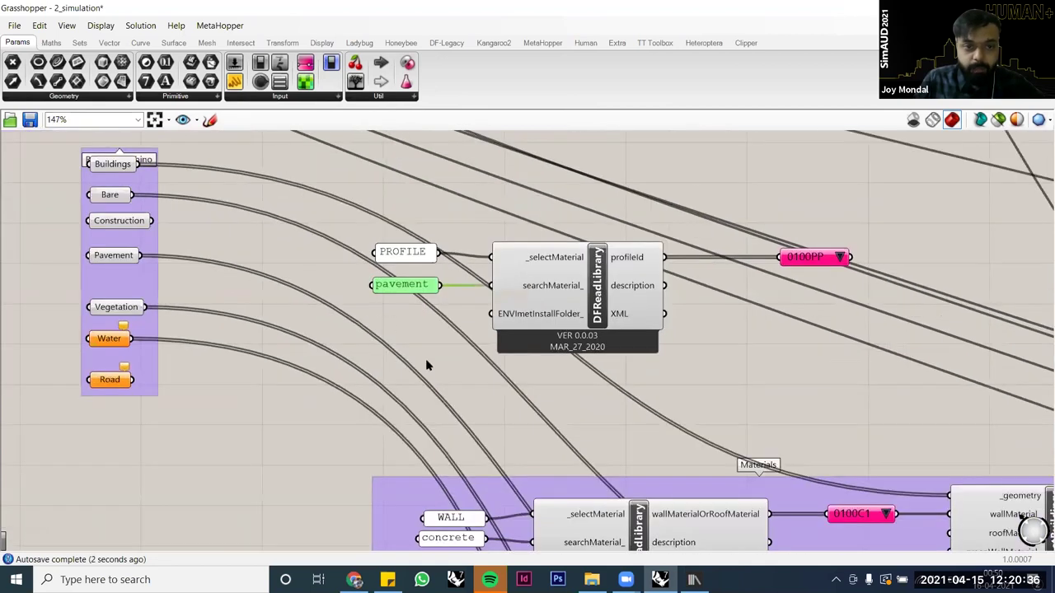
double_click(637, 343)
text(pa)
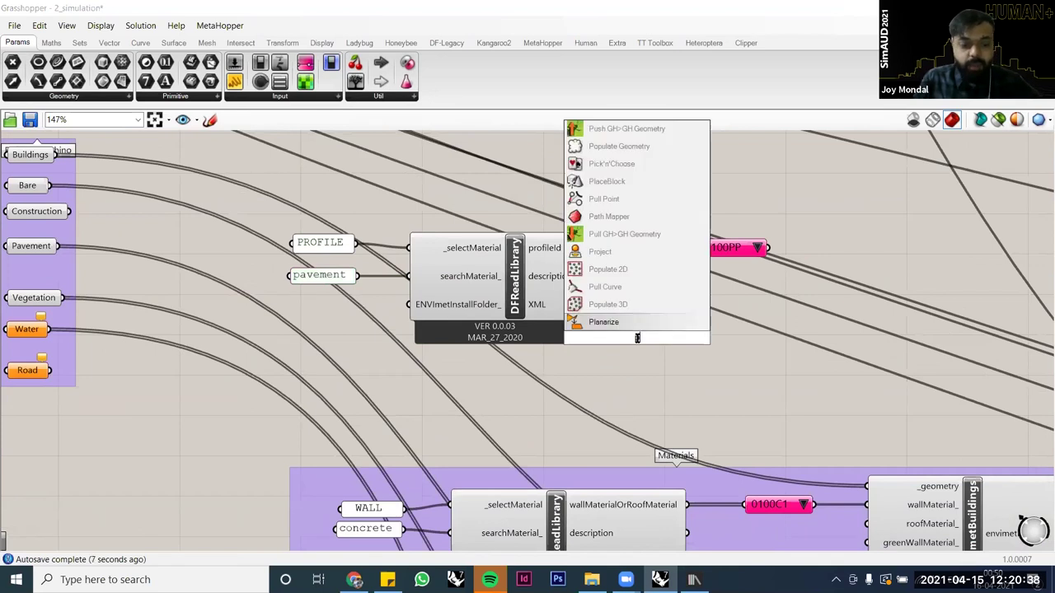
text(nel)
key(Return)
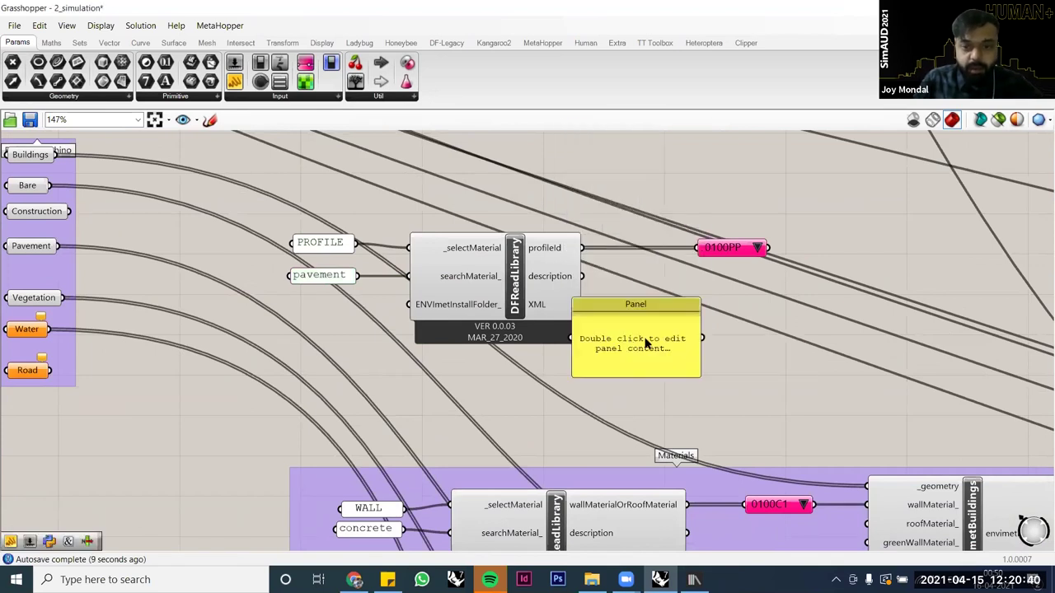
click(590, 288)
drag(582, 276, 652, 322)
drag(780, 343, 1053, 323)
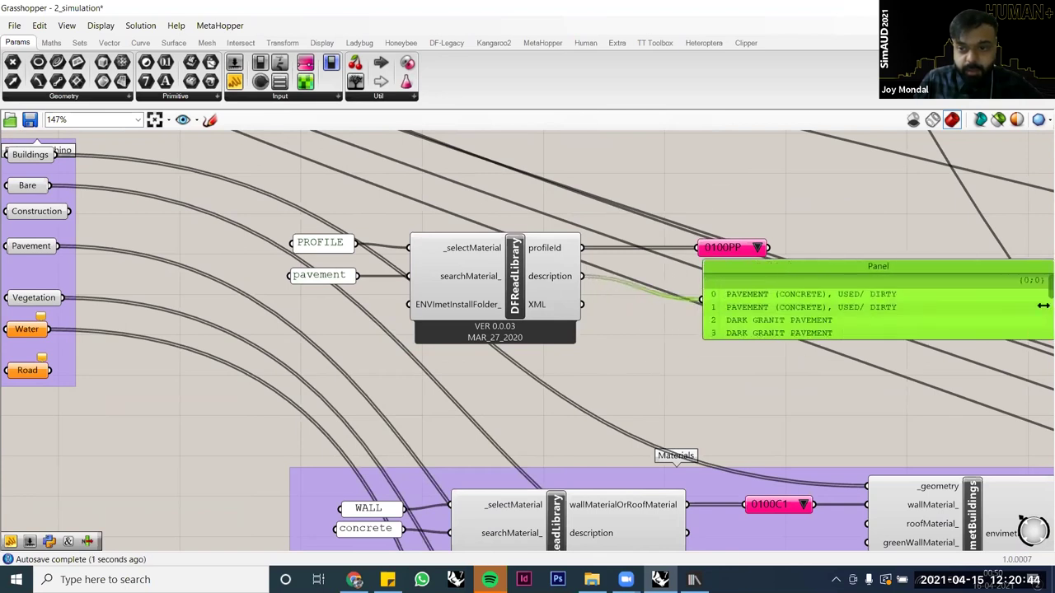
Step: Enlarge the material description panel to fit the full pavement list and move it up clear of the Materials group
drag(874, 335, 874, 466)
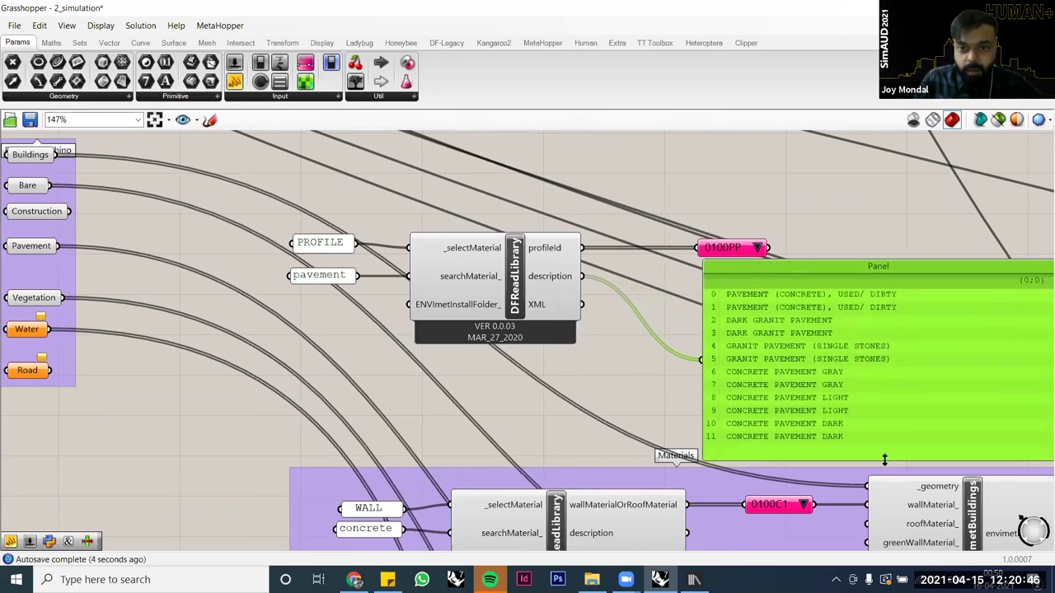
drag(870, 428, 870, 385)
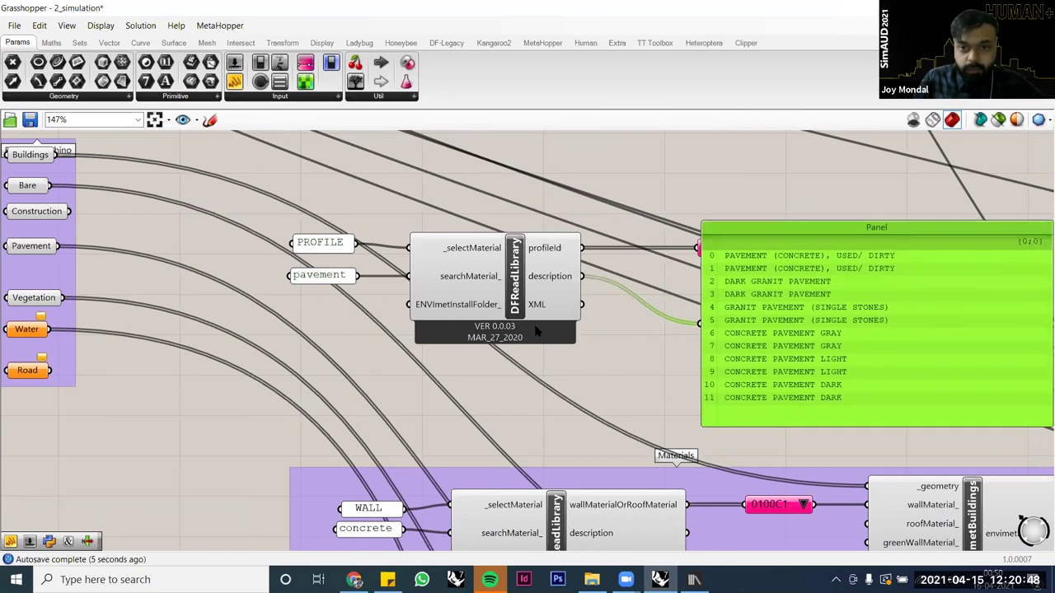
mouse_move(617, 339)
right_down()
mouse_move(634, 338)
mouse_move(601, 339)
right_up()
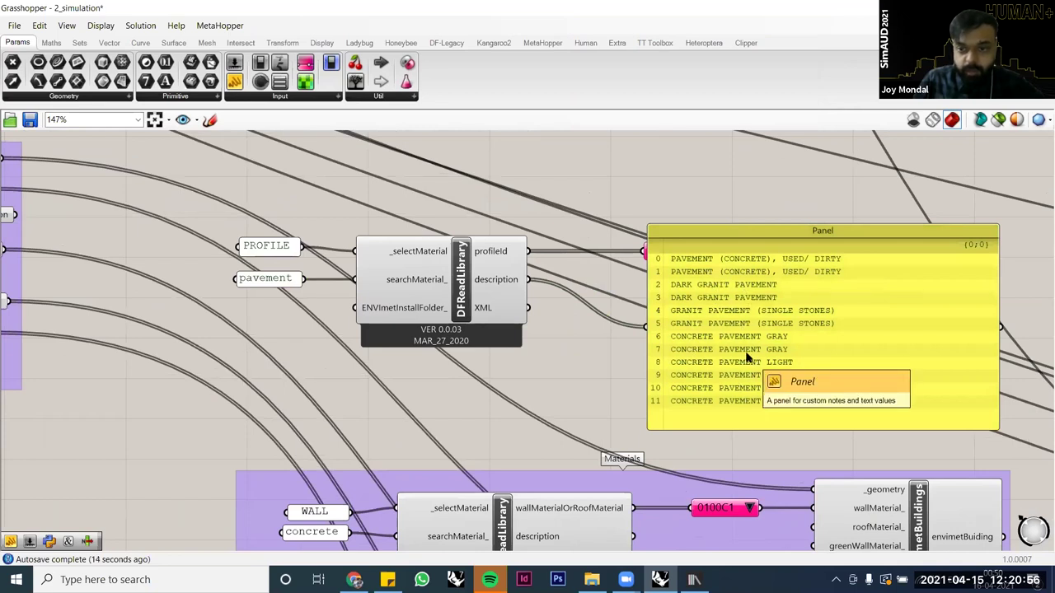
right_drag(510, 305, 517, 274)
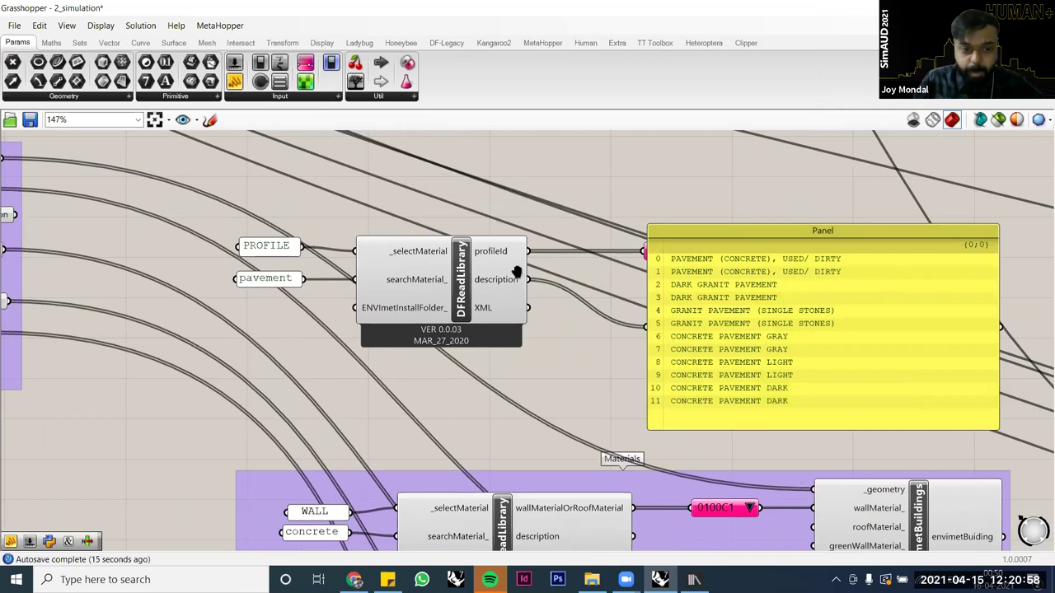
scroll(512, 281, down, 4)
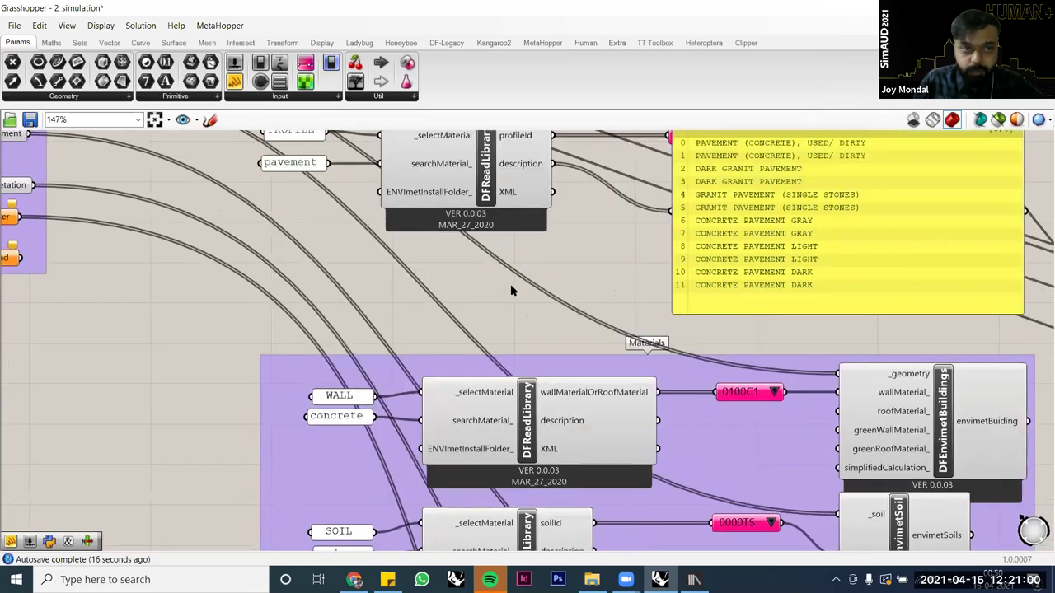
mouse_move(507, 277)
right_down()
mouse_move(500, 256)
mouse_move(502, 279)
right_up()
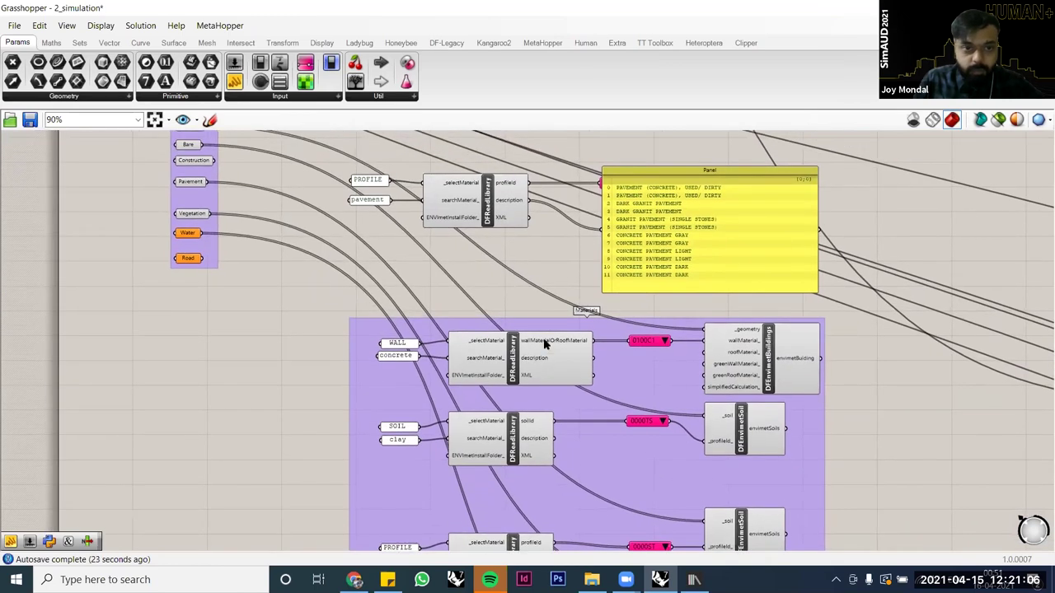
Step: Restore the Grasshopper window to a smaller size and maximize Rhino's Top viewport with the site model in view
mouse_move(694, 579)
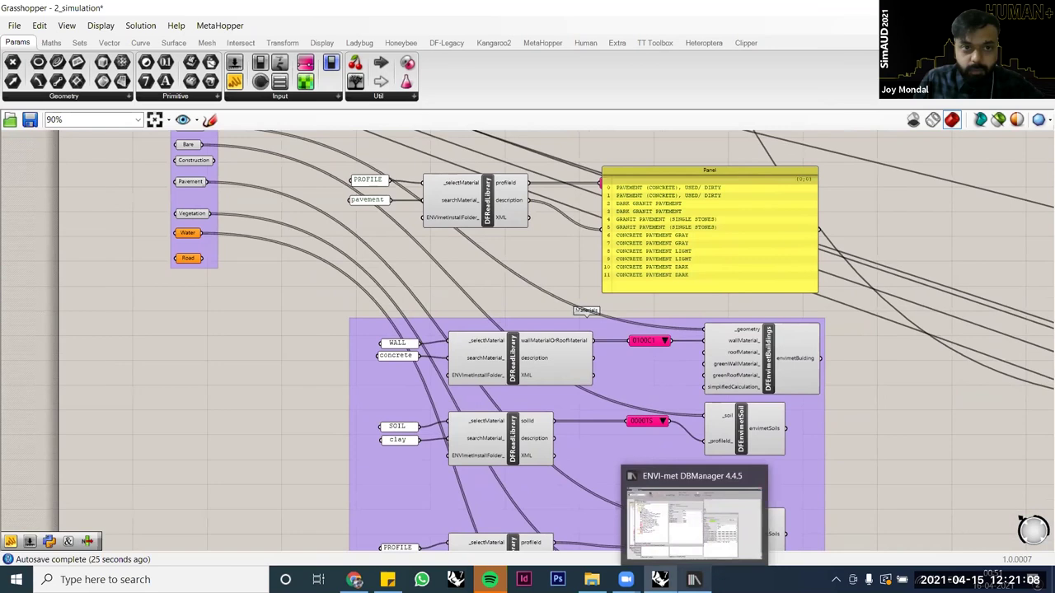
double_click(103, 17)
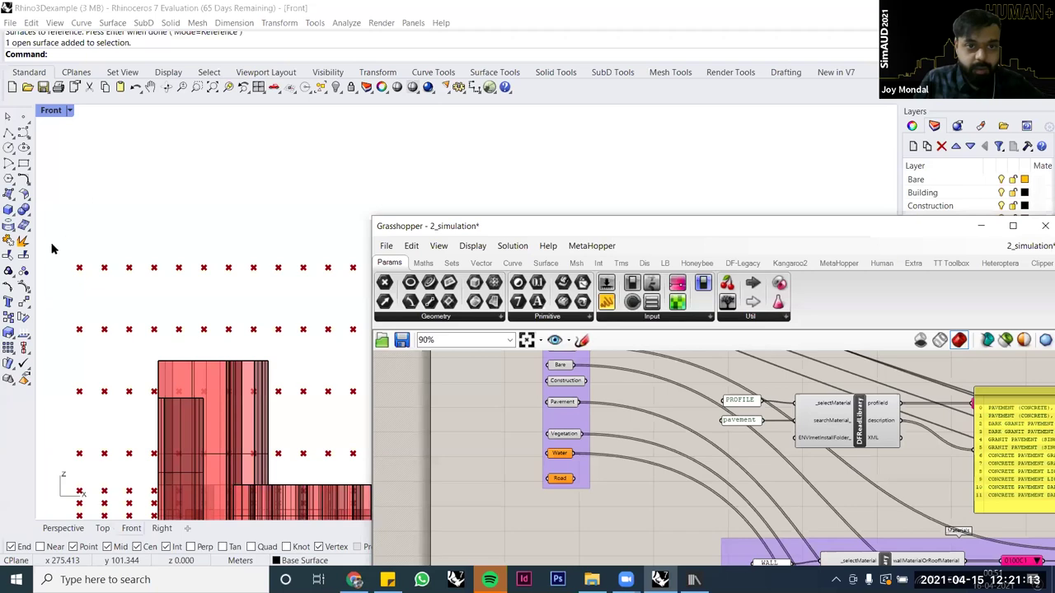
double_click(51, 110)
double_click(48, 111)
scroll(141, 258, down, 9)
scroll(132, 253, up, 4)
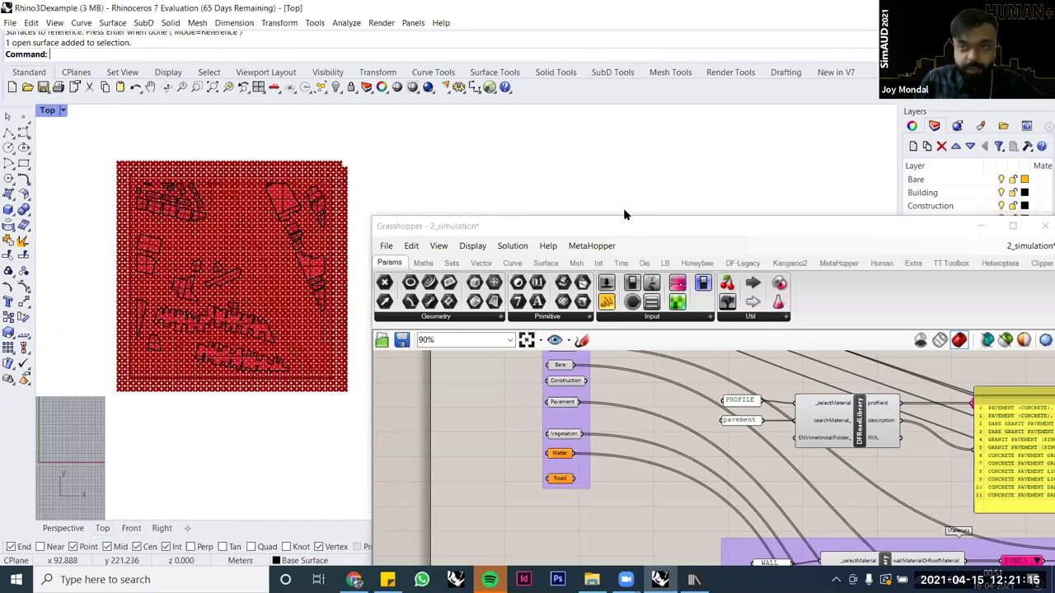
Step: Move the Grasshopper window lower to uncover the model and select all objects on the Paved layer
click(735, 227)
drag(733, 226, 740, 332)
click(936, 222)
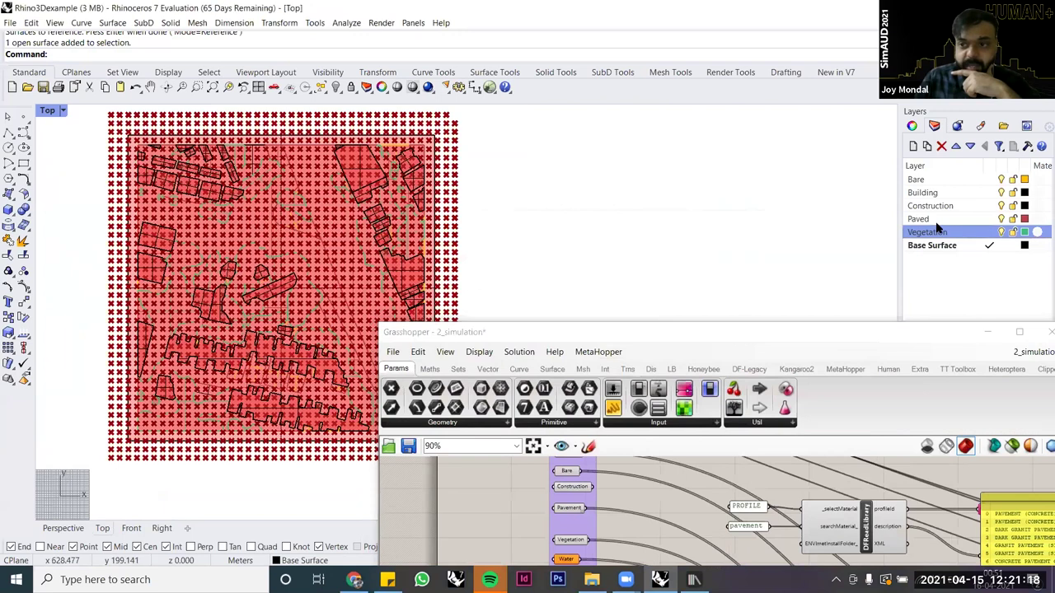
right_click(935, 219)
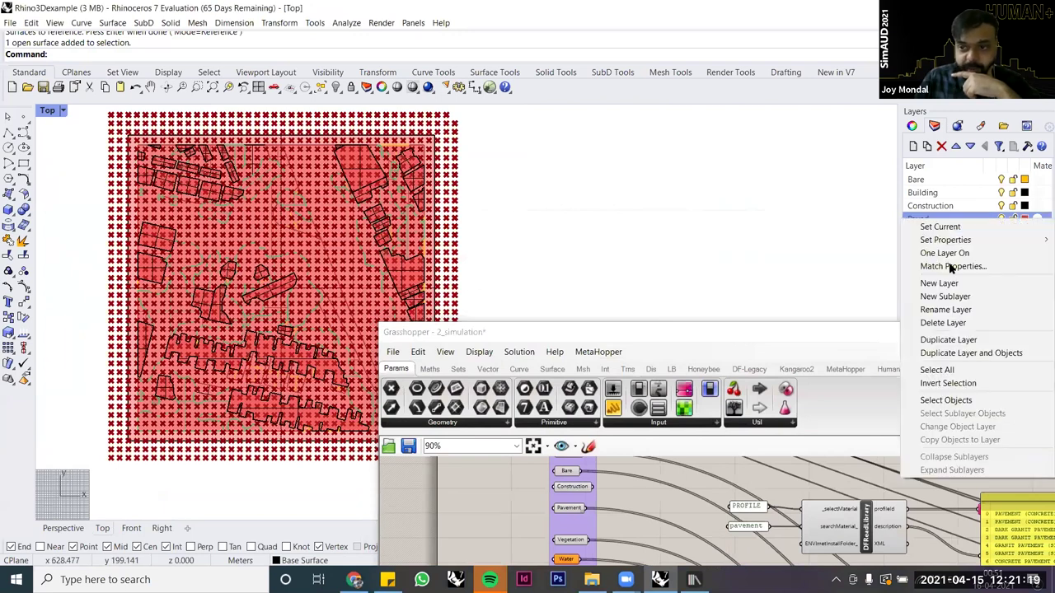
click(945, 400)
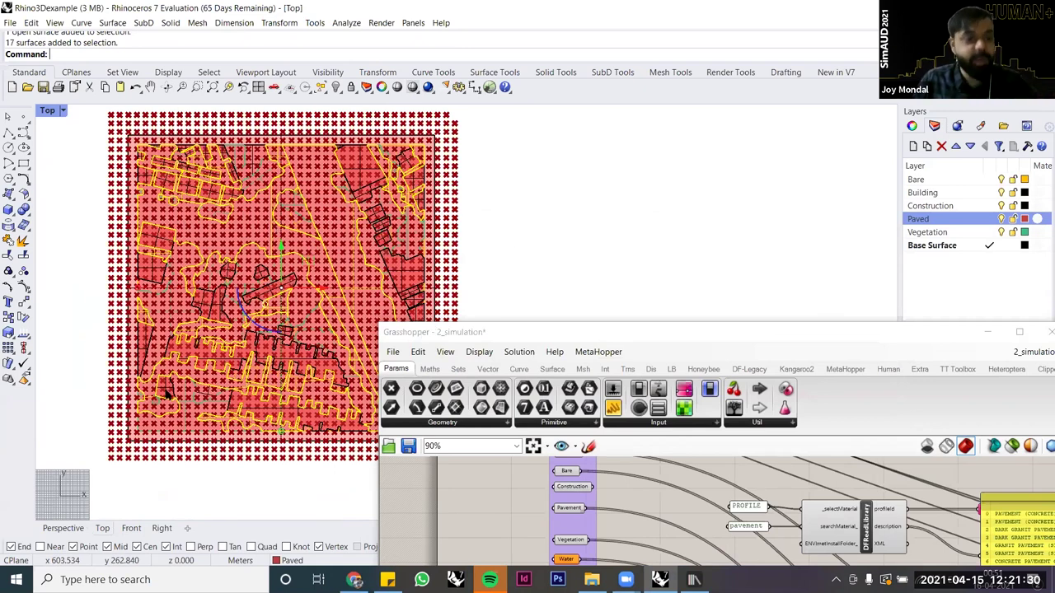
Step: Clear the selection, move the Grasshopper window off the site model and examine the paved areas around the buildings
key(Escape)
drag(577, 332, 666, 249)
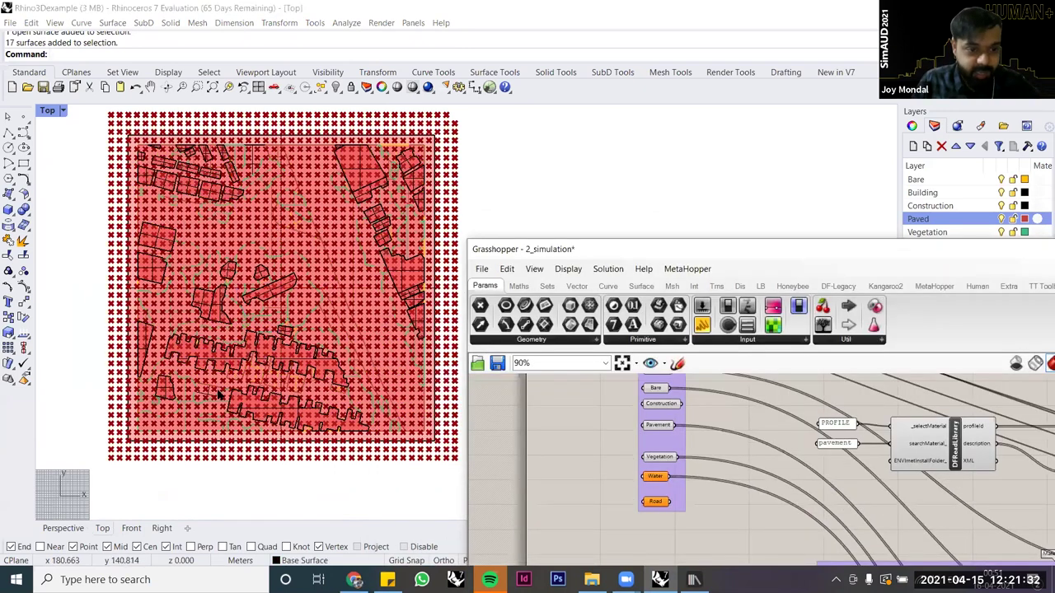
scroll(244, 381, up, 2)
scroll(243, 381, up, 1)
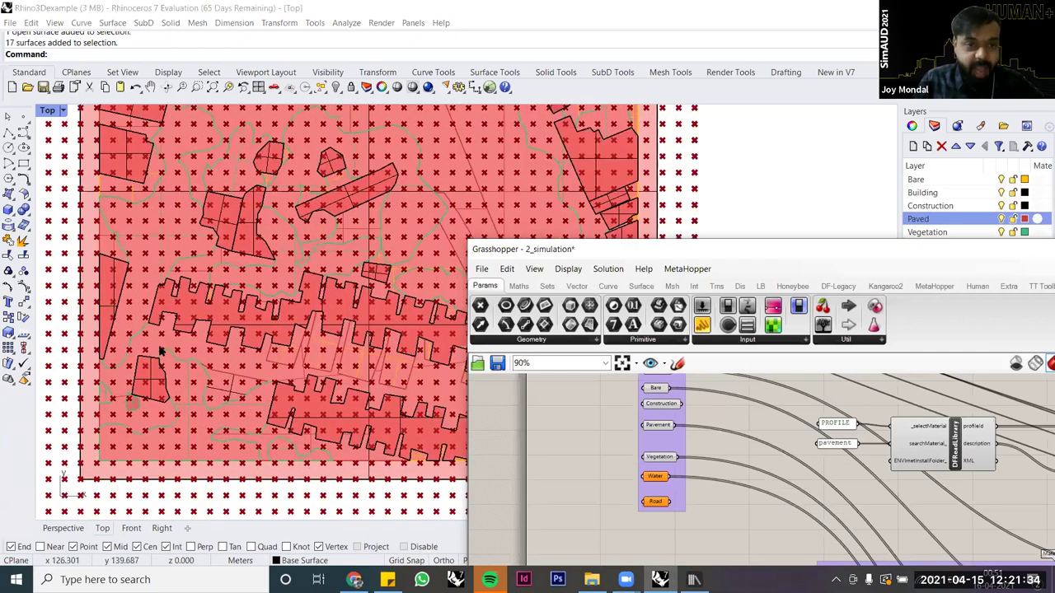
scroll(199, 261, down, 1)
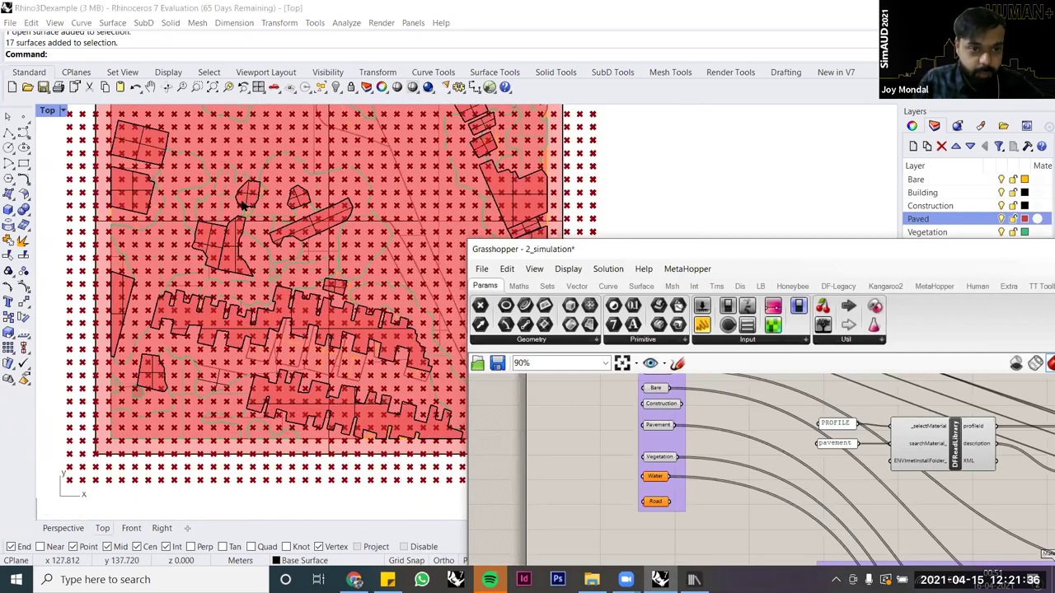
scroll(243, 206, down, 2)
right_drag(243, 206, 222, 246)
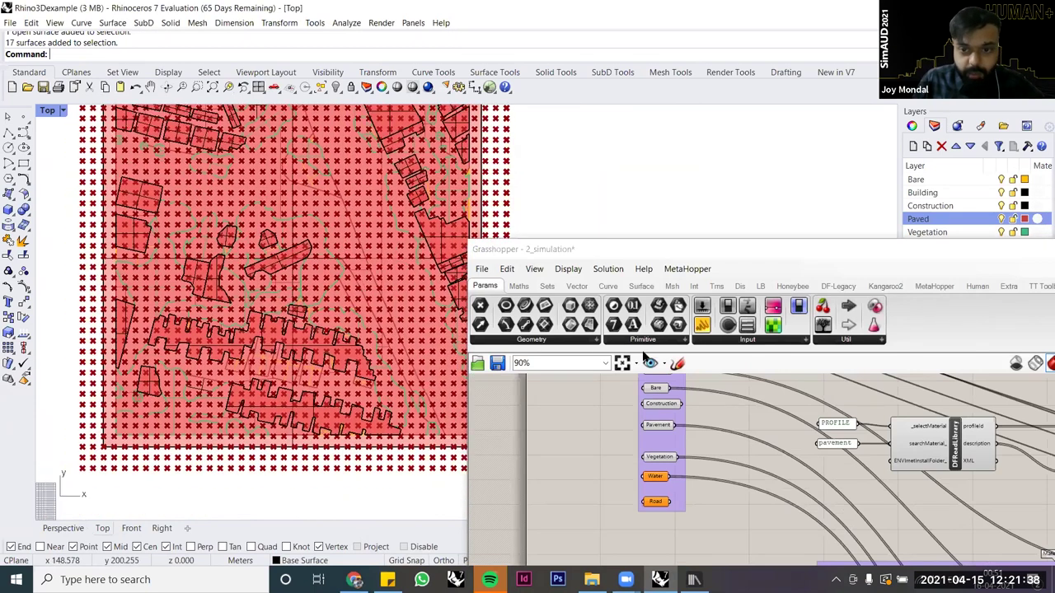
right_drag(597, 221, 574, 403)
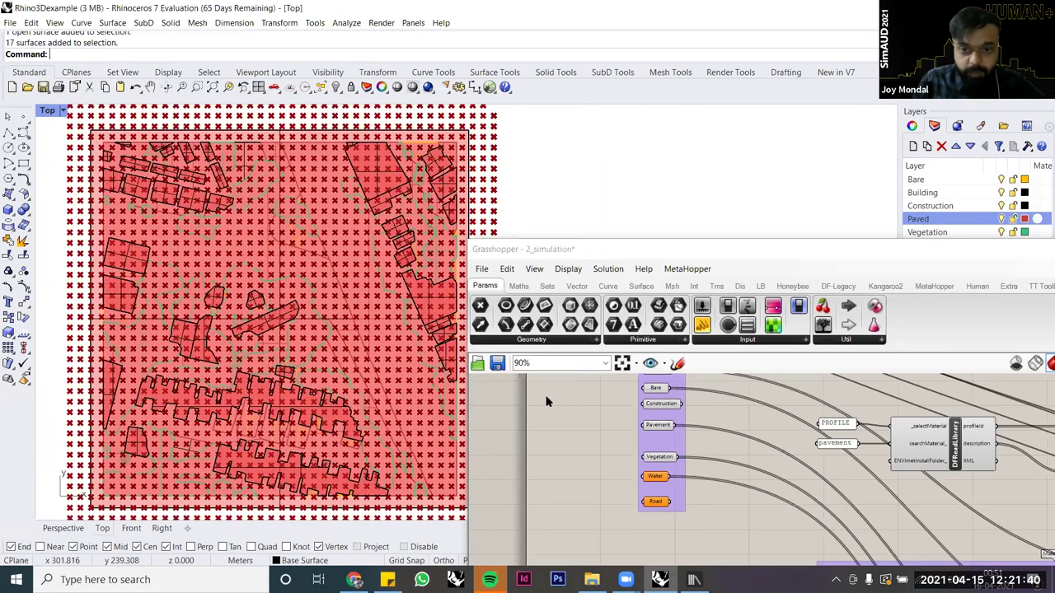
Step: Set the profile library's search text to "road" and review the matching material descriptions in the panel
scroll(605, 397, up, 5)
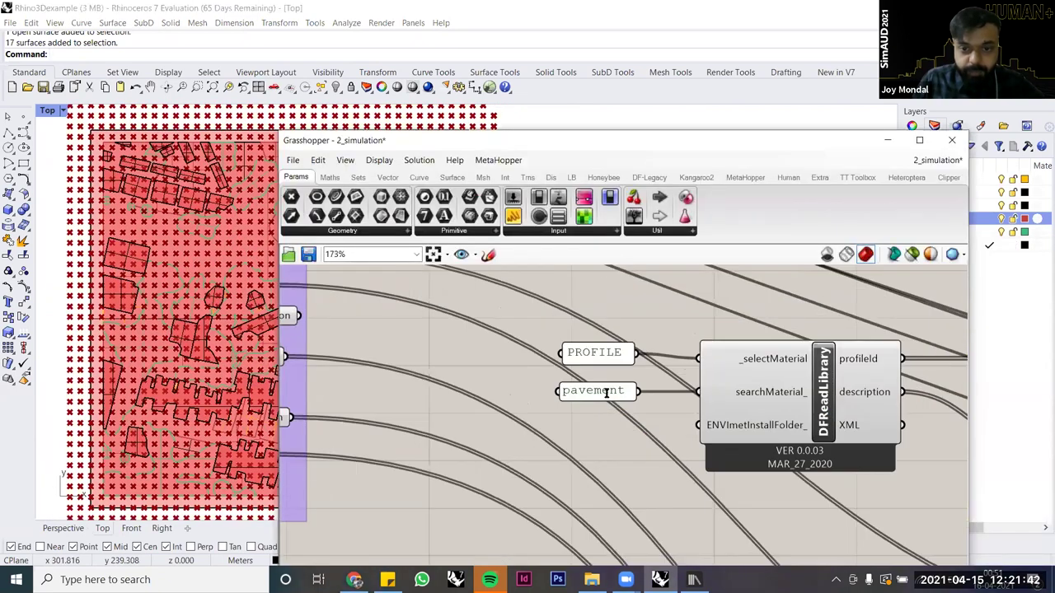
double_click(605, 393)
text(road)
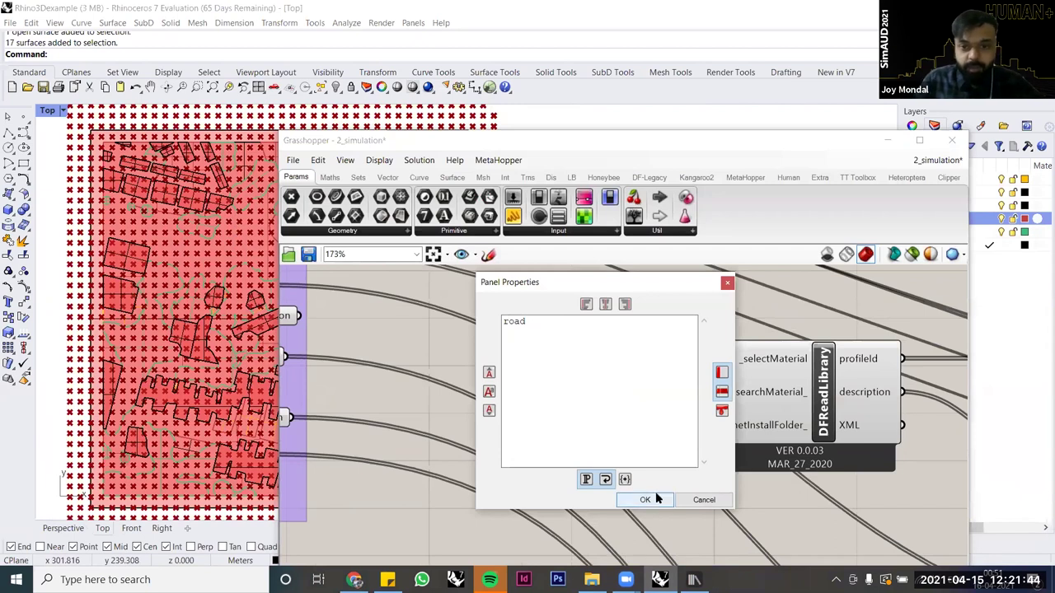
click(657, 499)
click(726, 502)
right_drag(571, 461, 412, 424)
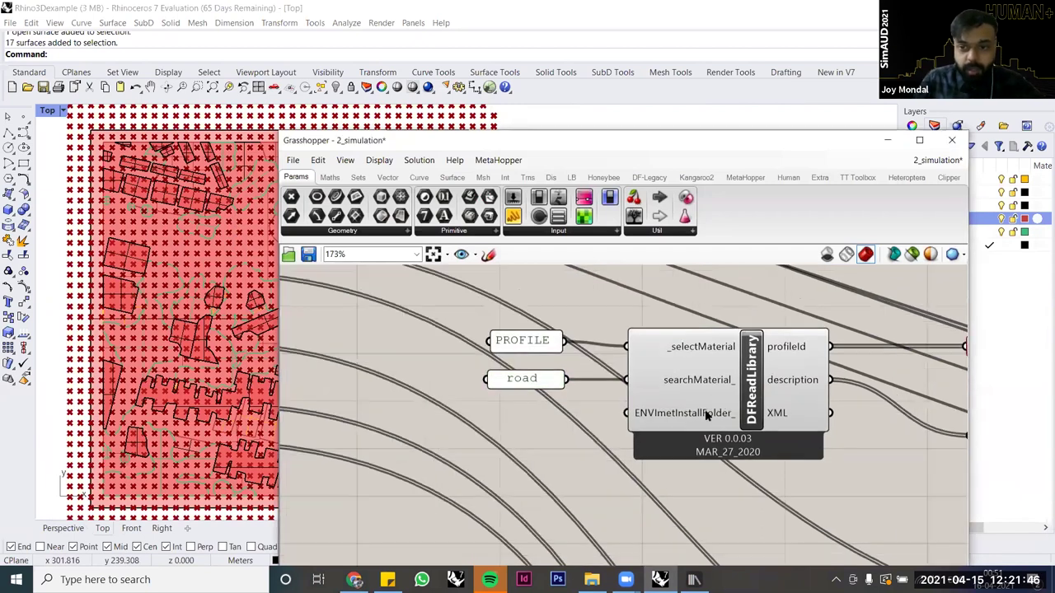
right_drag(829, 476, 734, 457)
scroll(736, 406, down, 1)
right_drag(819, 336, 730, 347)
click(730, 347)
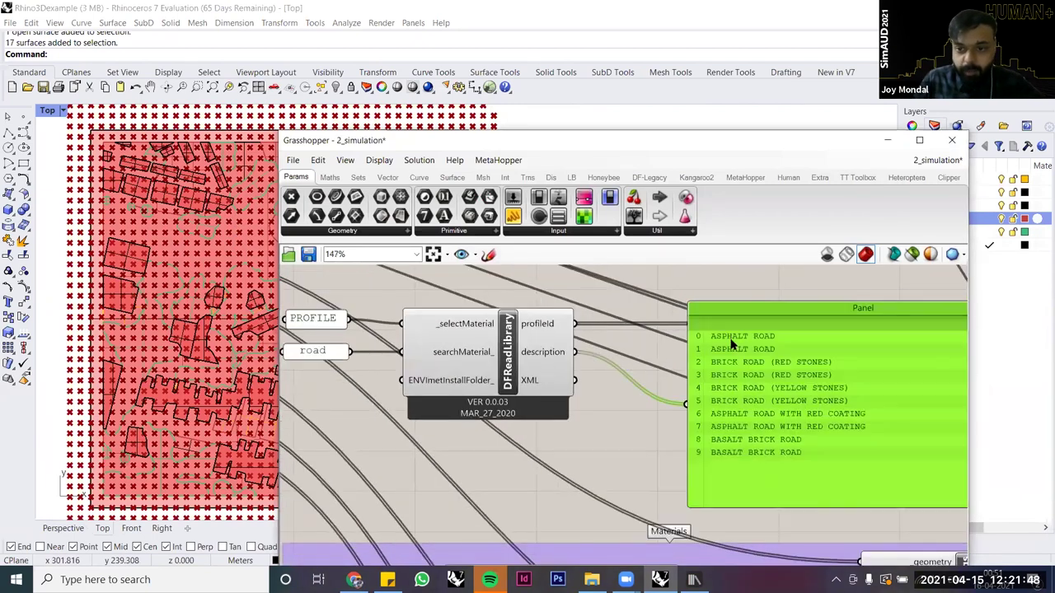
click(644, 442)
right_drag(533, 423, 562, 414)
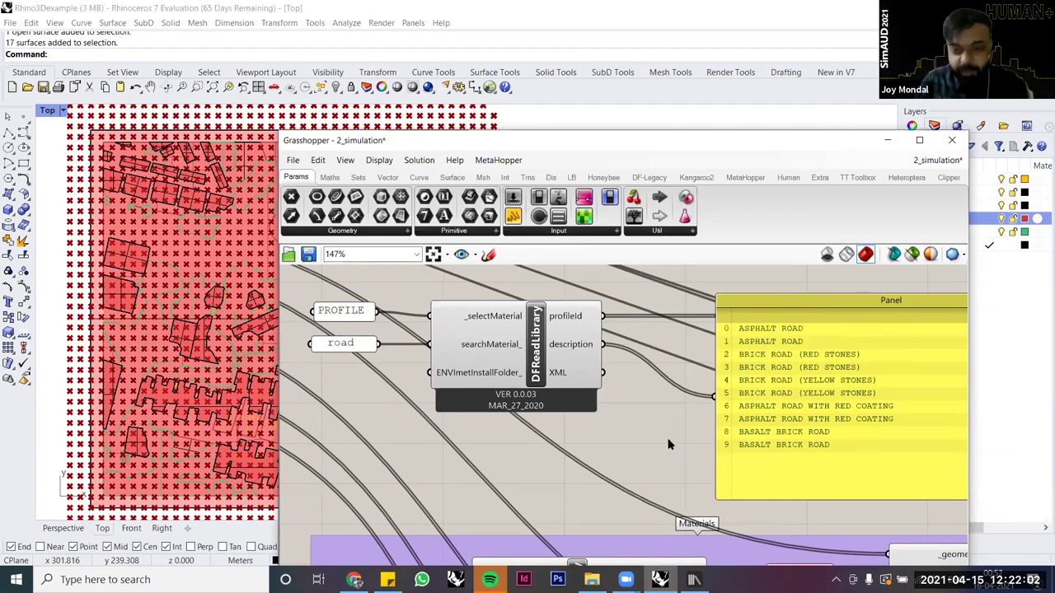
Step: Connect the XML output of the road DFReadLibrary component to the panel and widen the panel to read the profile data
drag(601, 373, 715, 397)
right_drag(581, 404, 530, 394)
scroll(460, 408, down, 2)
drag(762, 358, 986, 347)
right_drag(475, 378, 529, 403)
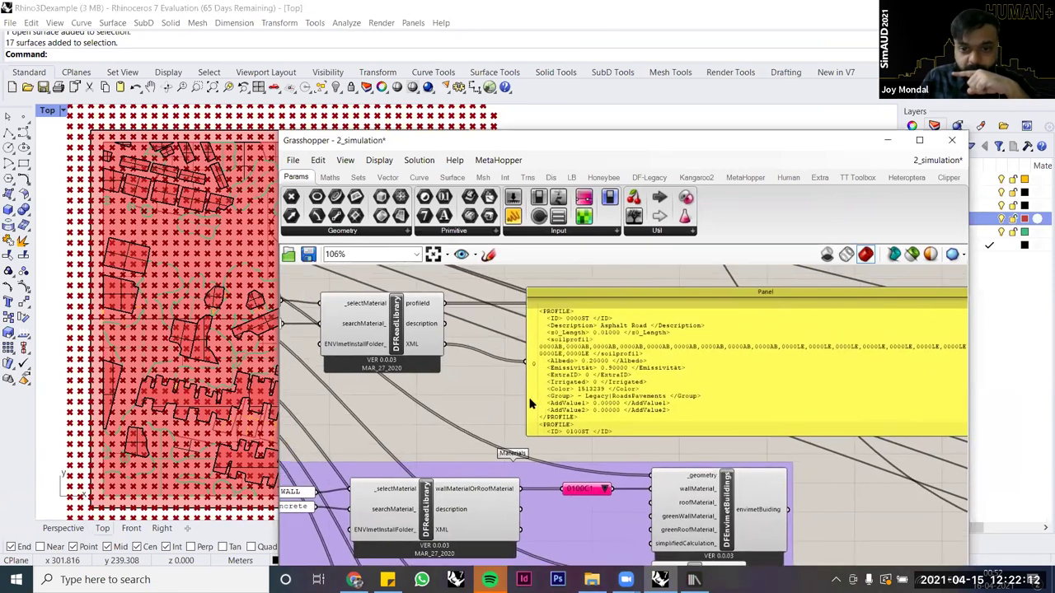
Step: Examine the albedo and emissivity entries of the Asphalt Road profile in the XML panel
scroll(692, 325, up, 3)
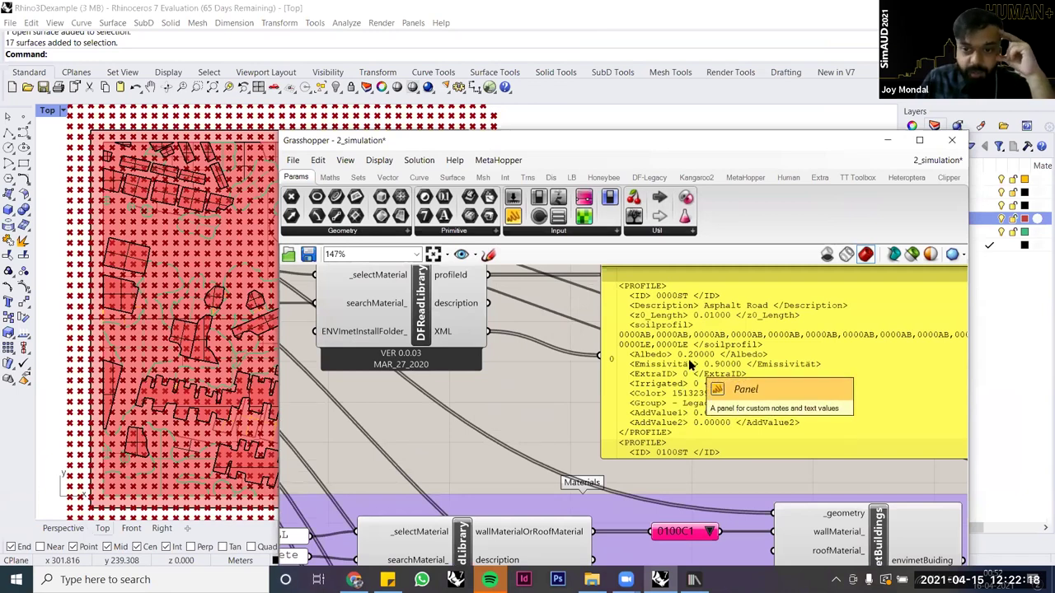
scroll(689, 363, up, 3)
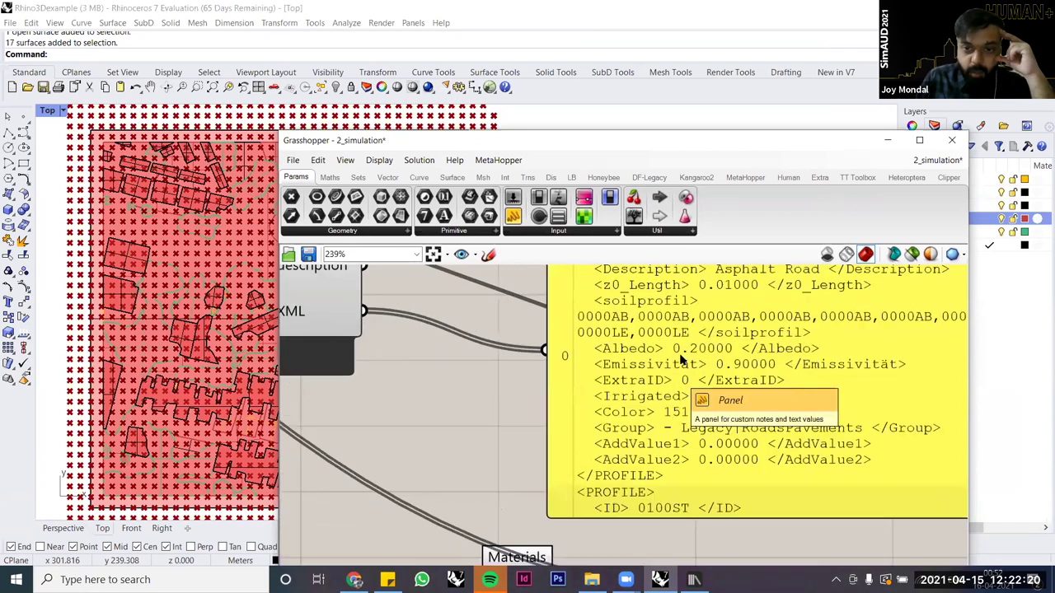
scroll(656, 363, up, 1)
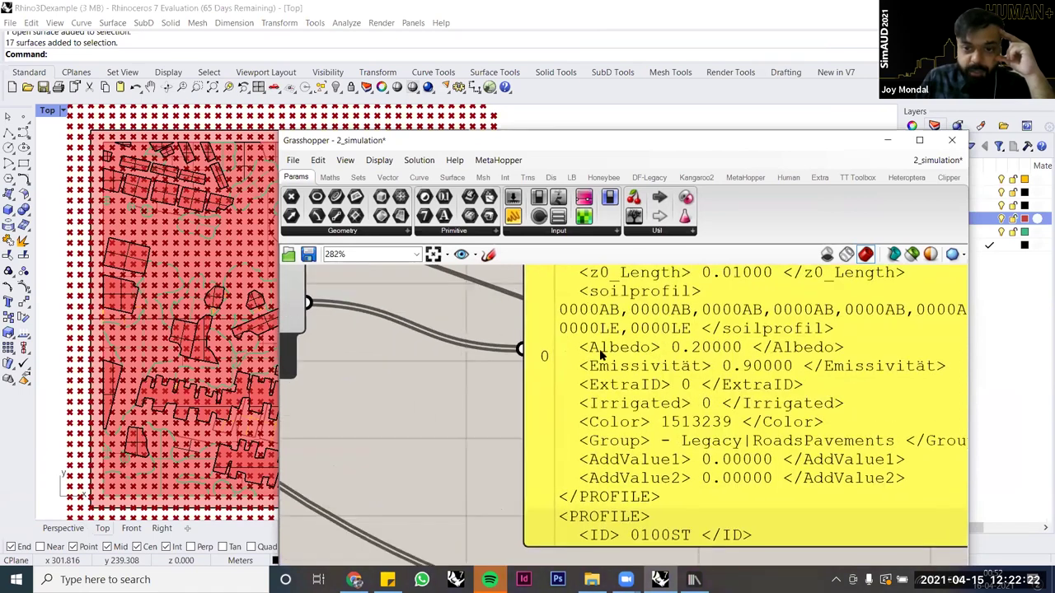
scroll(633, 354, up, 2)
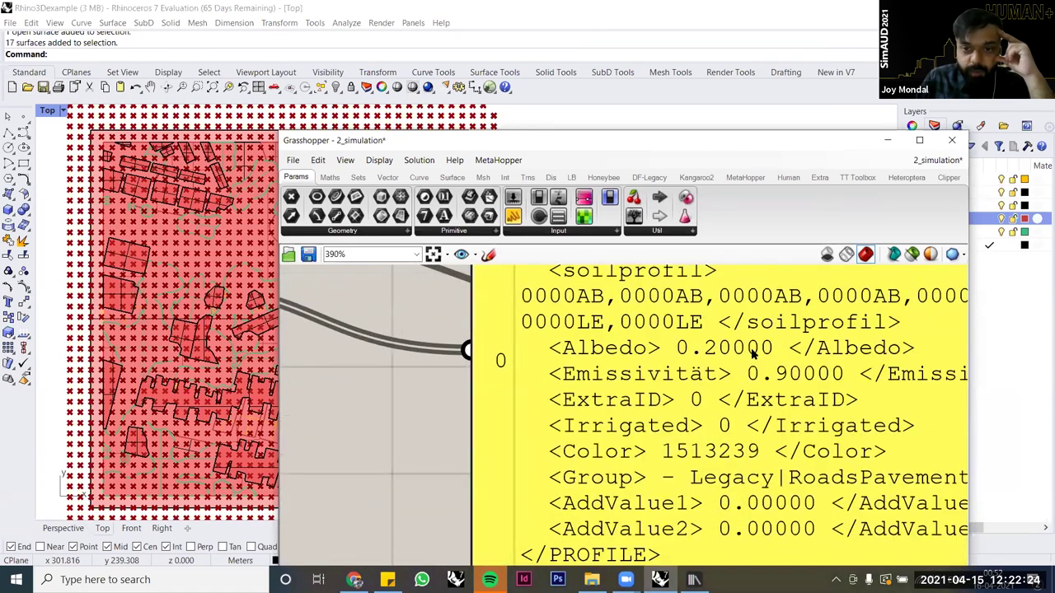
scroll(445, 426, down, 7)
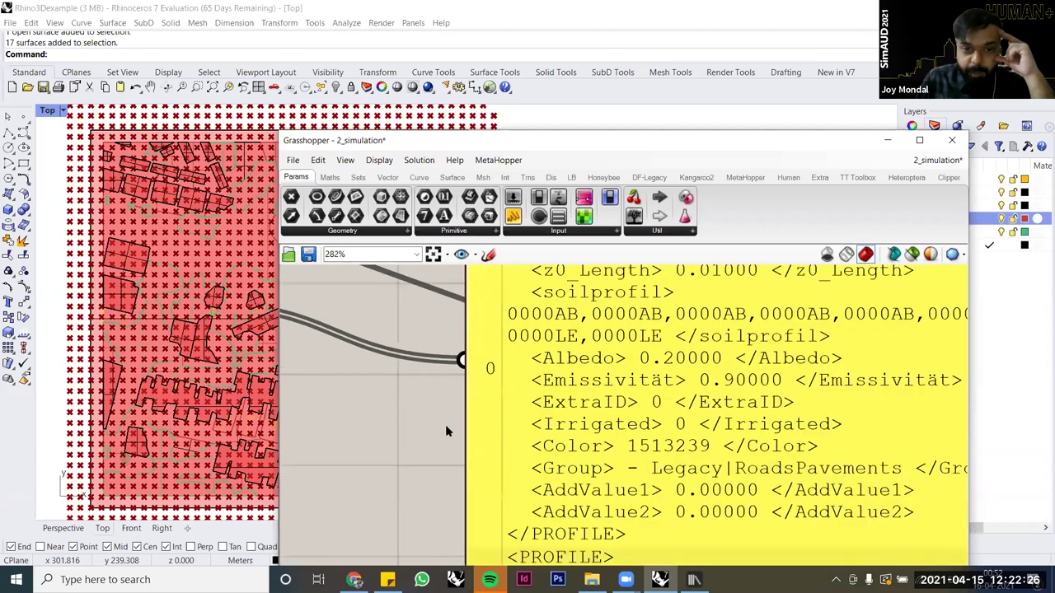
scroll(666, 392, up, 3)
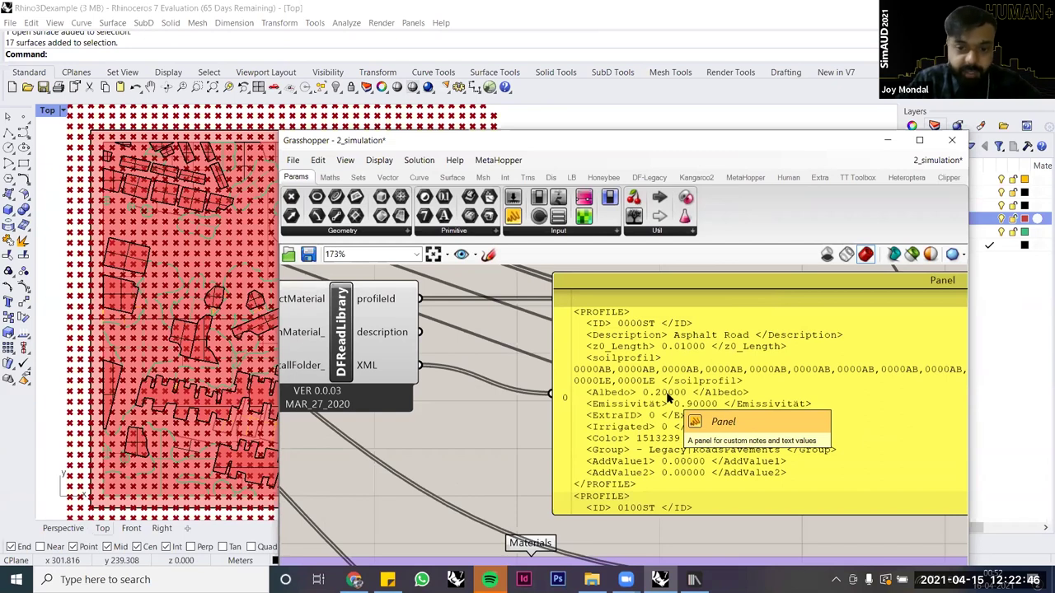
scroll(548, 402, down, 1)
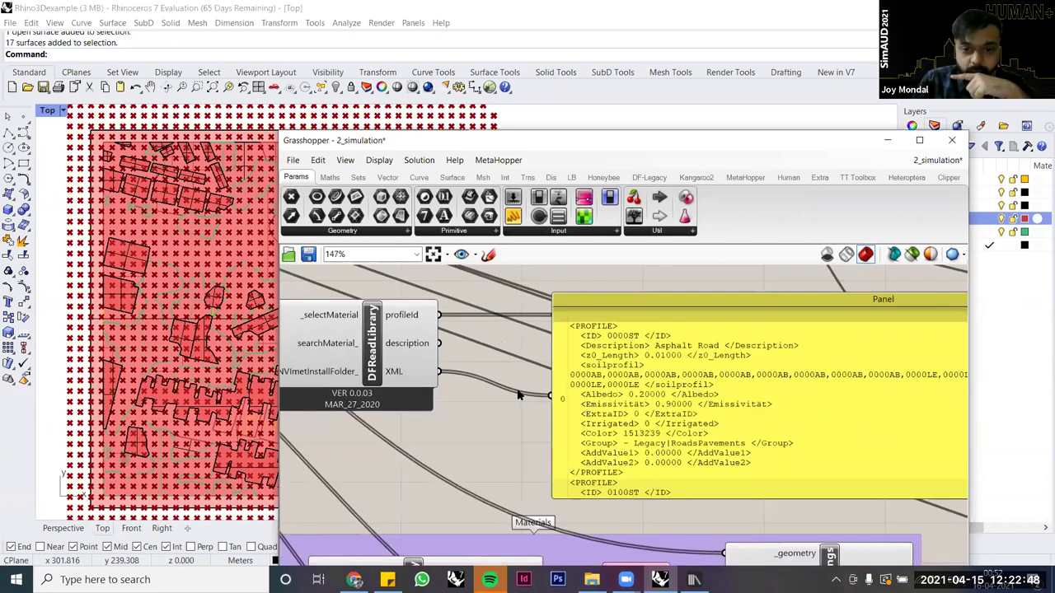
Step: Move the road DFReadLibrary component together with its PROFILE and road input panels down beside the Explore Material group
scroll(515, 391, down, 1)
scroll(511, 386, down, 1)
scroll(504, 372, up, 1)
right_drag(508, 393, 518, 364)
scroll(510, 373, down, 3)
drag(504, 369, 343, 299)
scroll(454, 353, down, 1)
scroll(460, 357, down, 4)
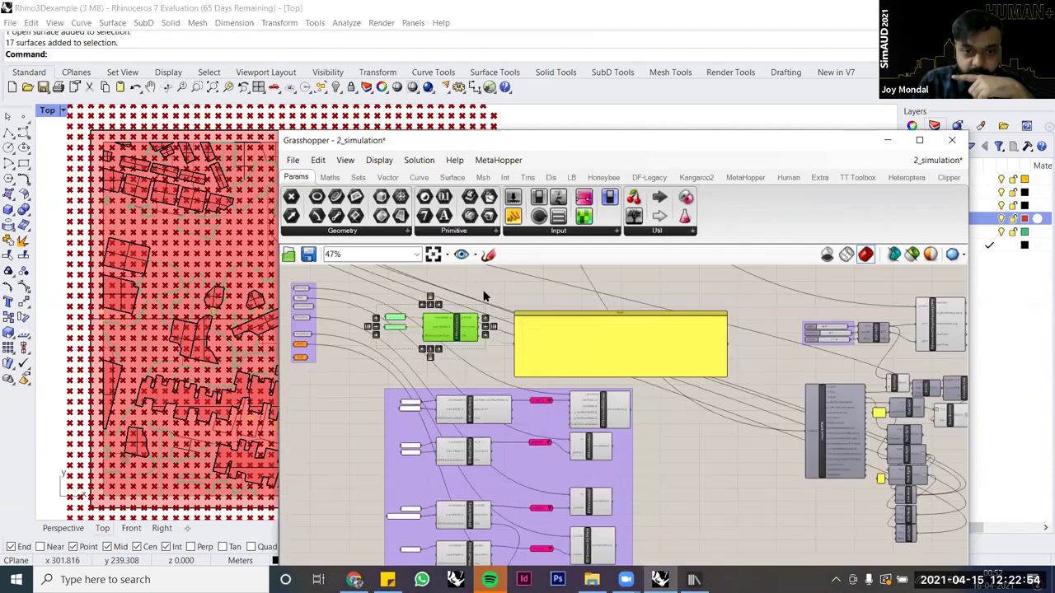
scroll(486, 301, down, 4)
drag(486, 299, 443, 471)
scroll(458, 456, up, 7)
scroll(445, 470, up, 2)
click(507, 384)
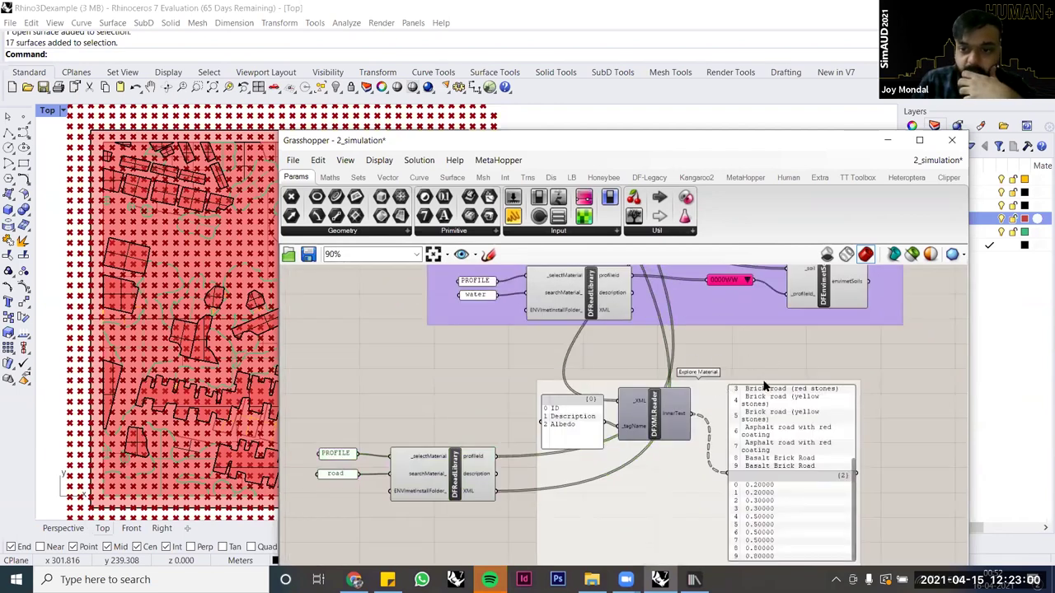
Step: Examine the DFXMLReader in the Explore Material group, with its tag name panel and its output panel
right_drag(708, 374, 748, 346)
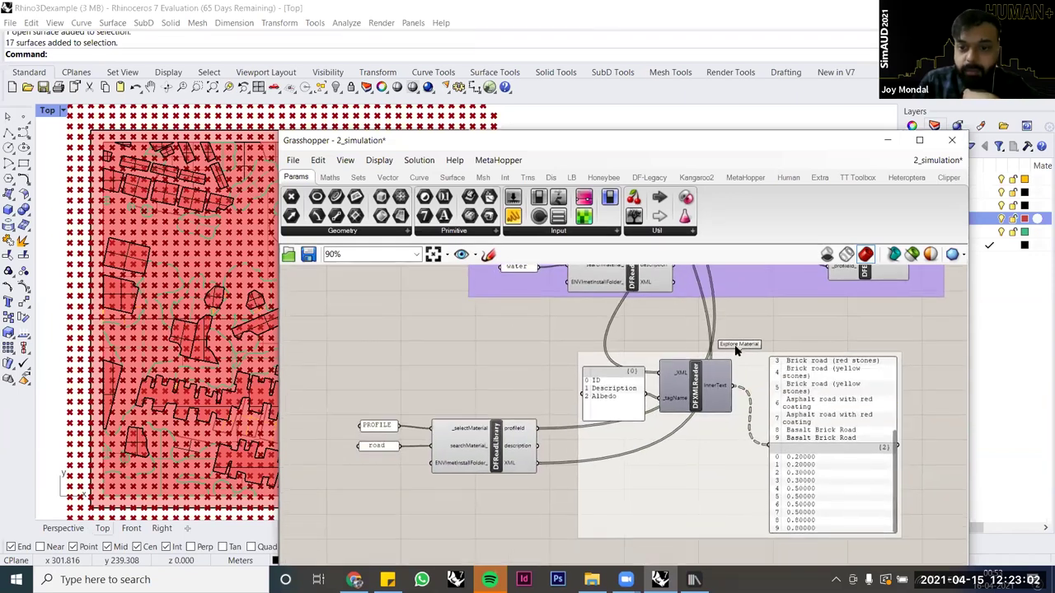
right_drag(706, 375, 686, 357)
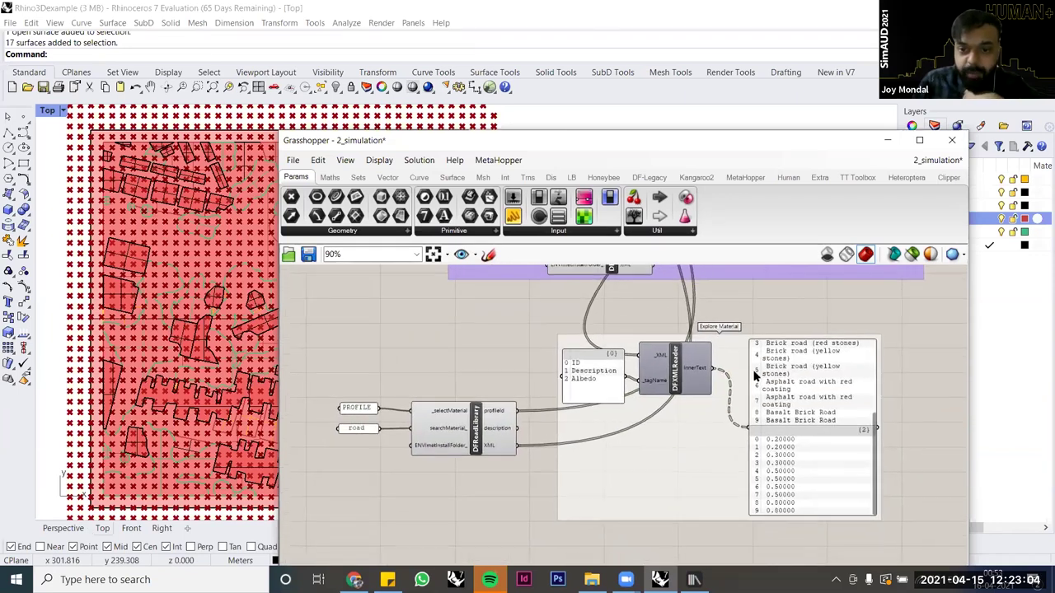
right_drag(496, 454, 519, 445)
scroll(519, 446, up, 1)
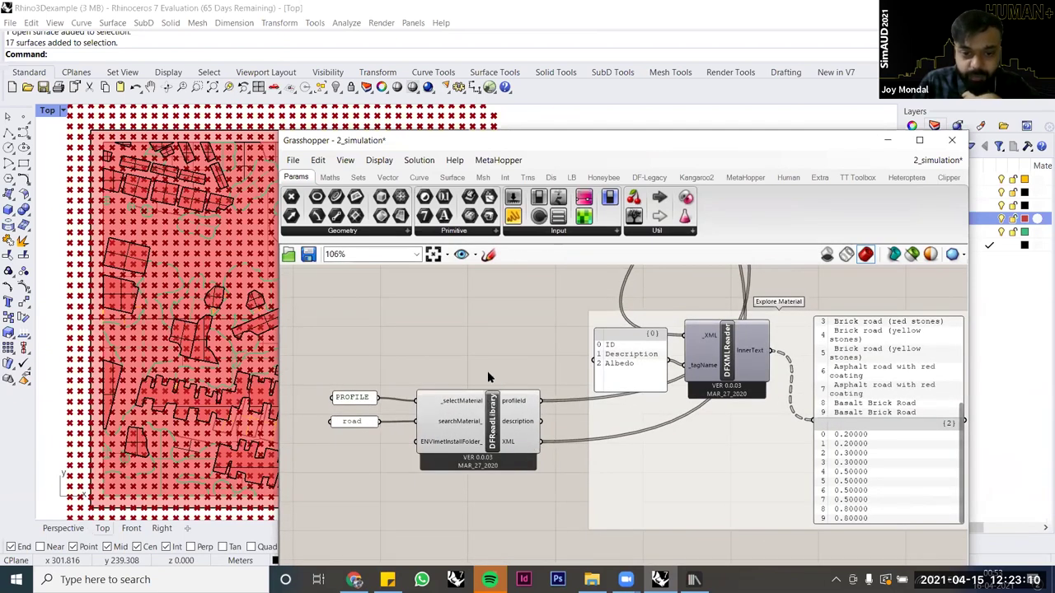
Step: Connect the XML output of the road DFReadLibrary component to the DFXMLReader's _XML input and widen the Explore Material output panel
drag(541, 442, 732, 360)
right_drag(701, 411, 612, 385)
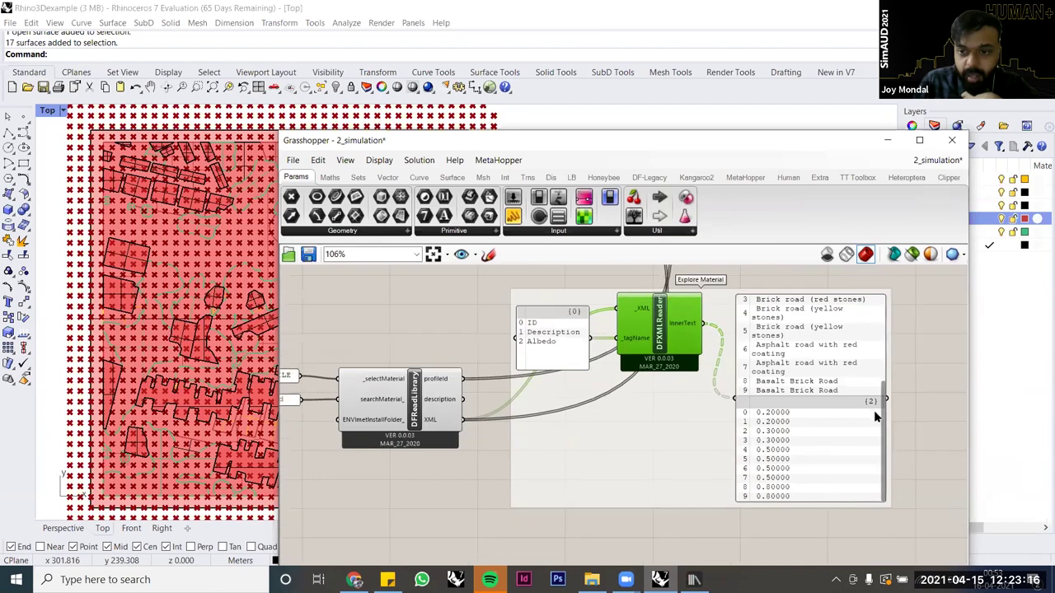
drag(876, 417, 931, 409)
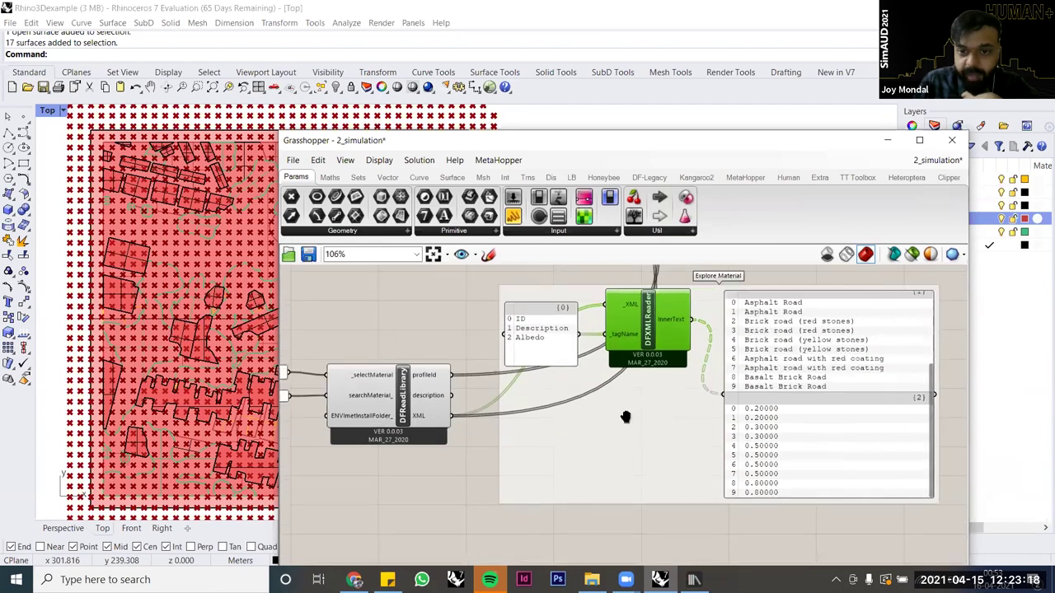
Step: Examine the road profile descriptions and their matching Albedo values in the Explore Material output panel
right_drag(626, 419, 589, 428)
right_drag(899, 398, 857, 404)
drag(858, 386, 852, 460)
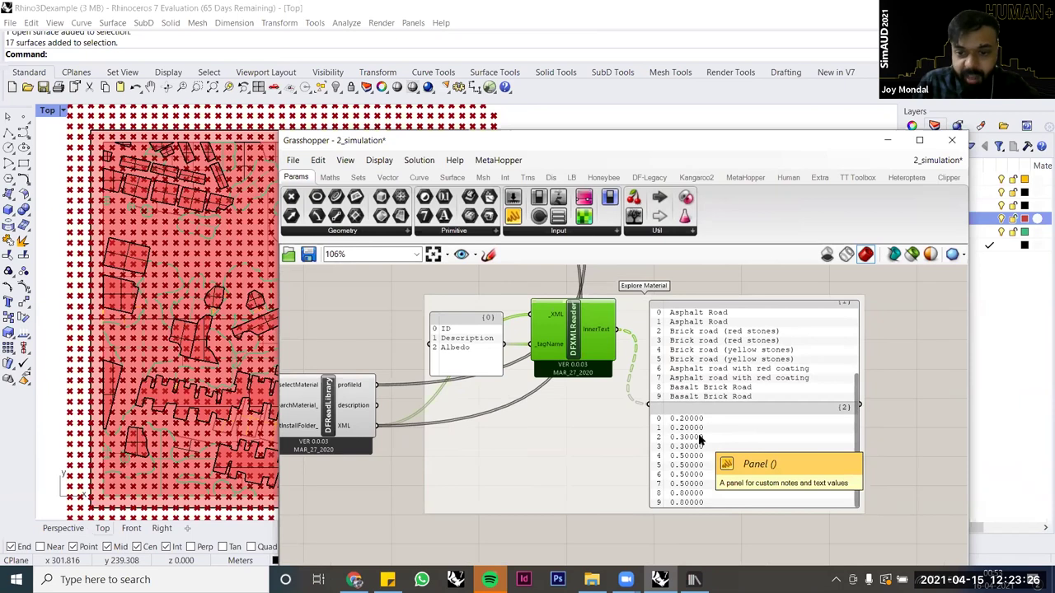
scroll(859, 405, up, 2)
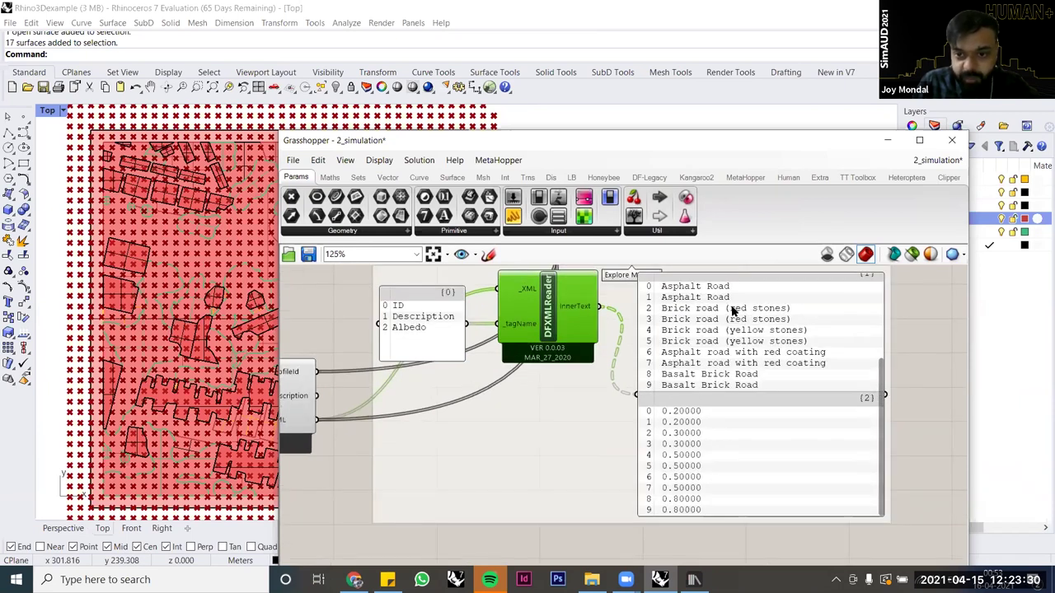
scroll(687, 429, up, 1)
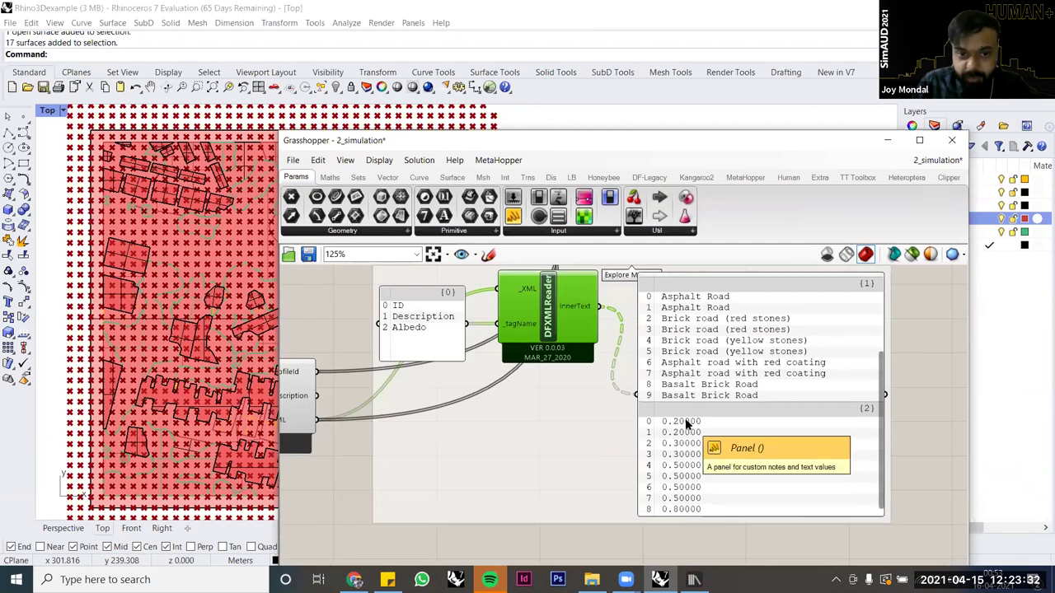
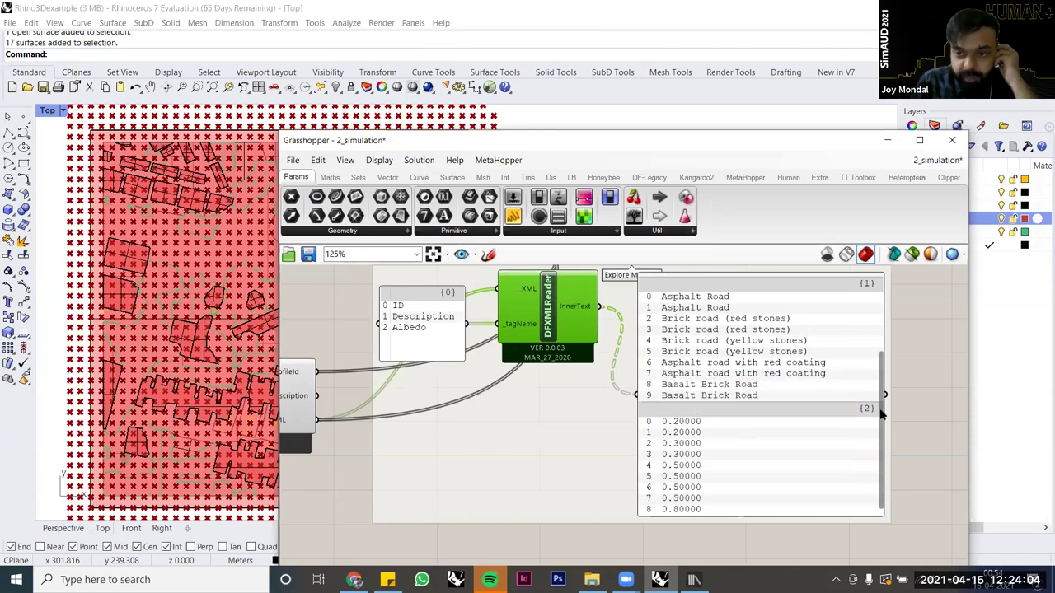
drag(883, 417, 882, 435)
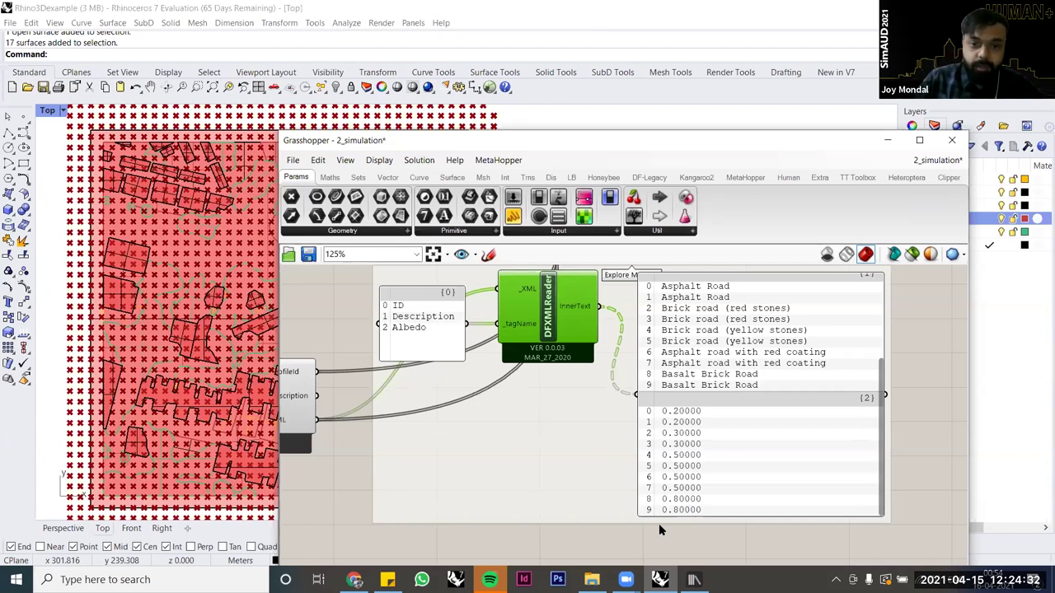
scroll(558, 371, down, 4)
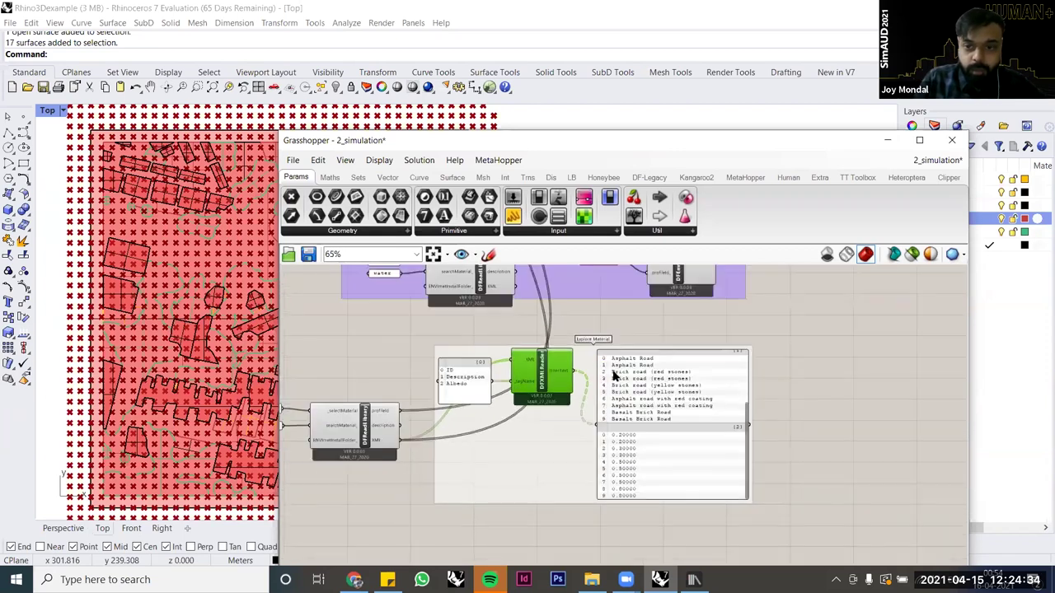
scroll(633, 503, up, 3)
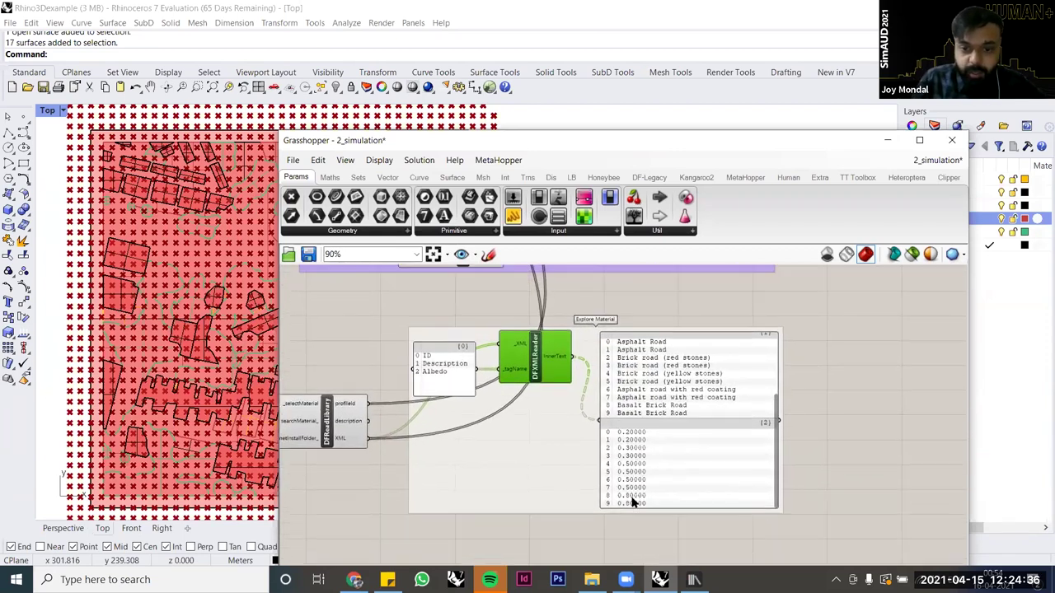
scroll(632, 499, up, 3)
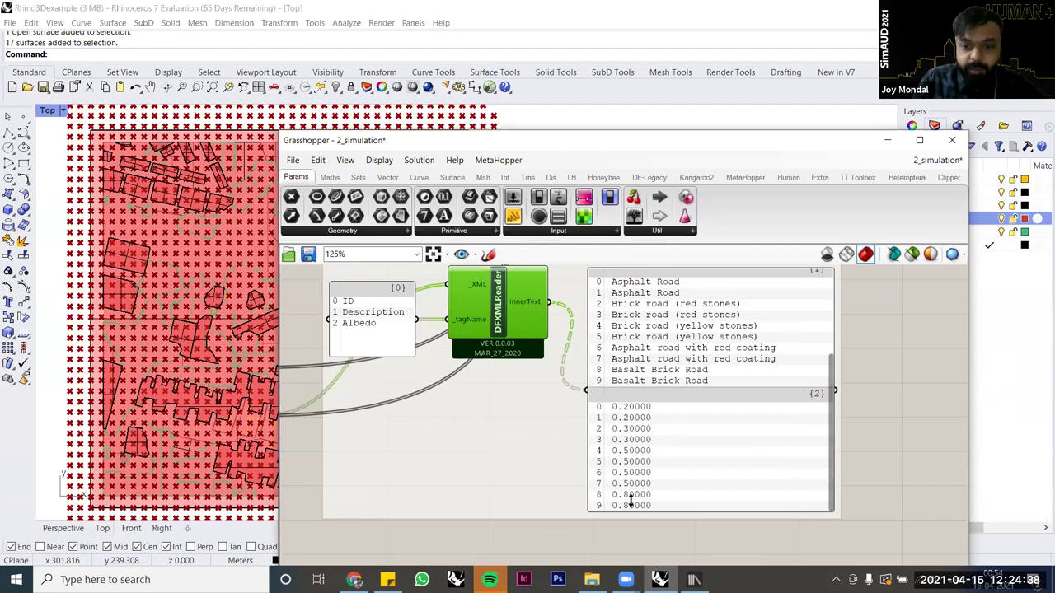
Step: Switch to ENVI-met DBManager, move the Profiles window to check the albedo of Concrete Pavement Light, and return to Grasshopper
click(694, 580)
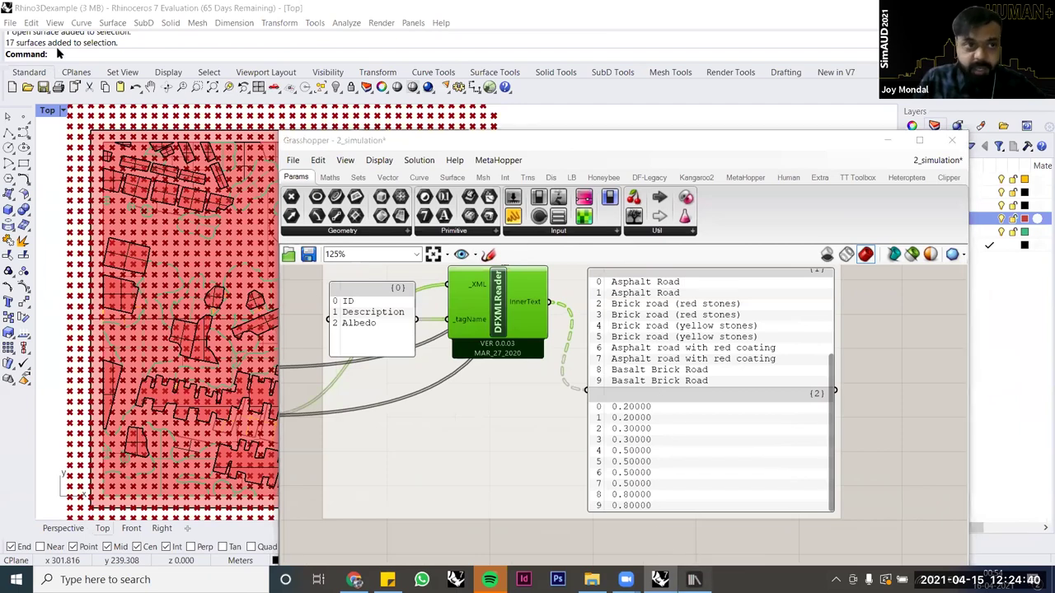
key(alt+Tab)
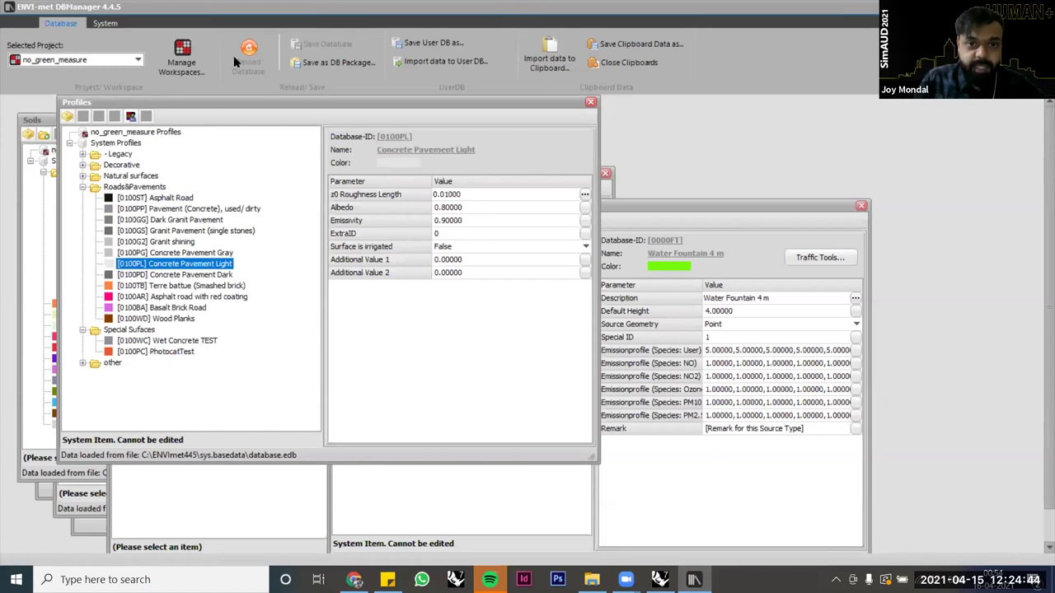
drag(224, 100, 134, 236)
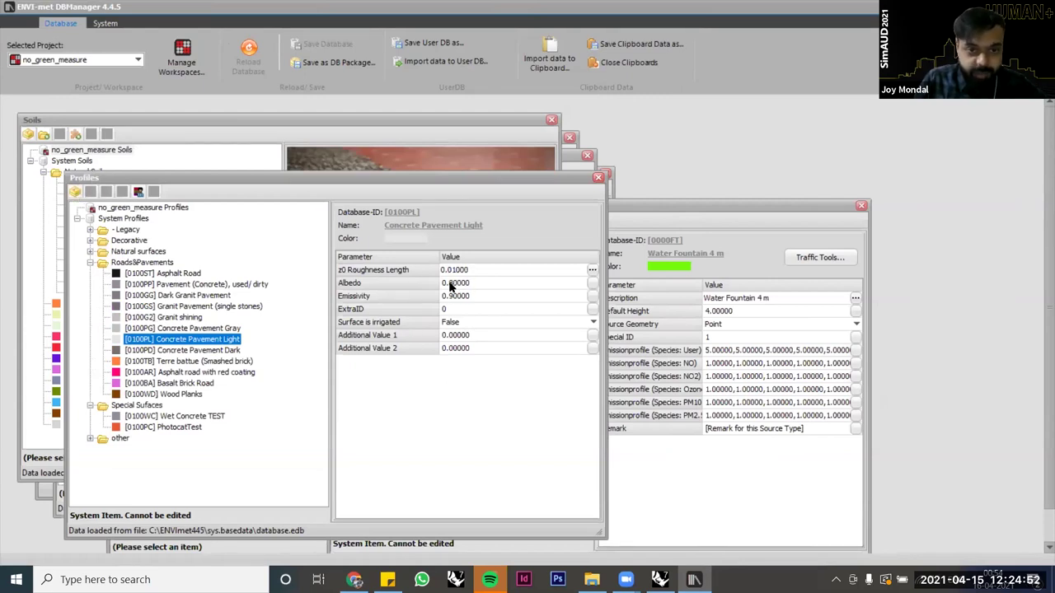
click(660, 580)
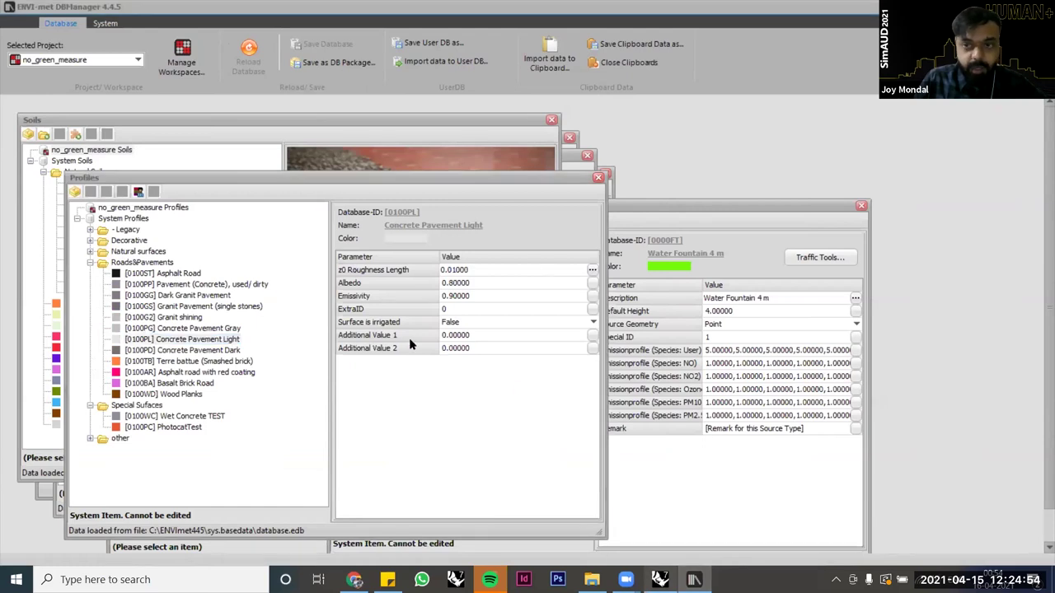
key(alt+Tab)
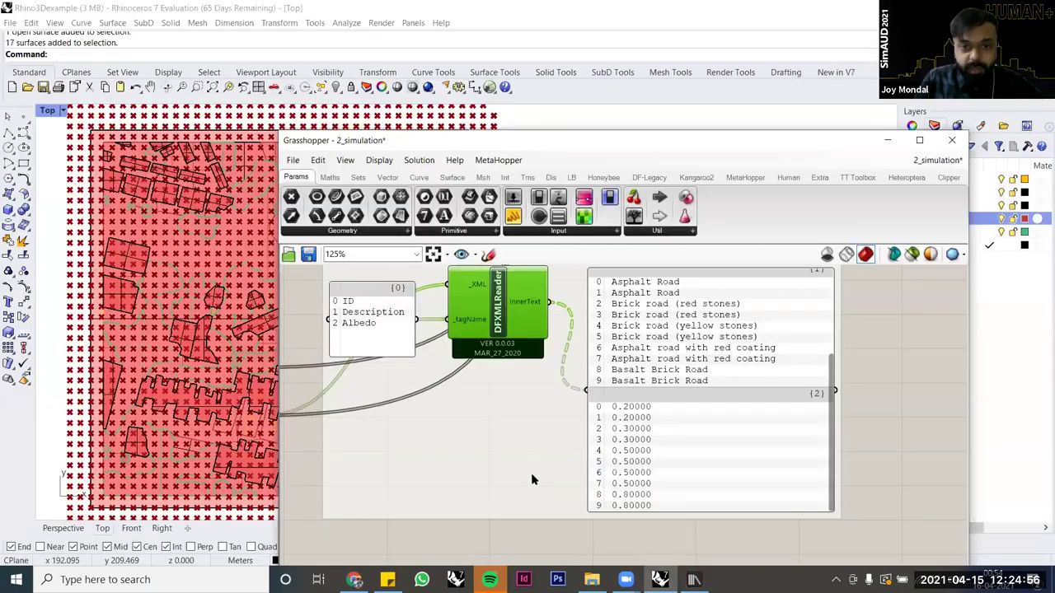
scroll(531, 473, down, 3)
right_drag(514, 456, 589, 470)
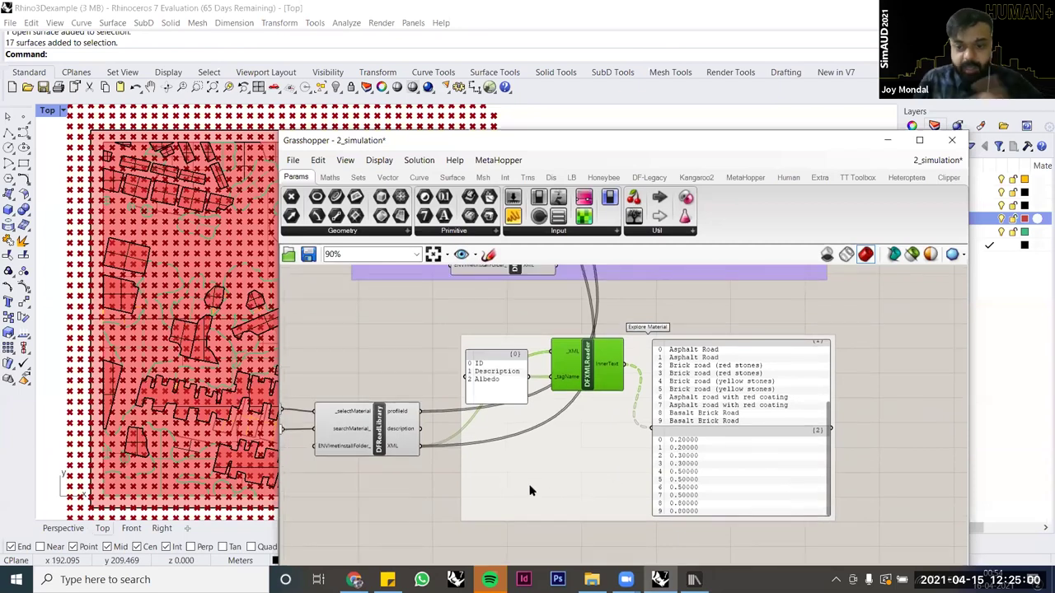
right_drag(531, 490, 673, 505)
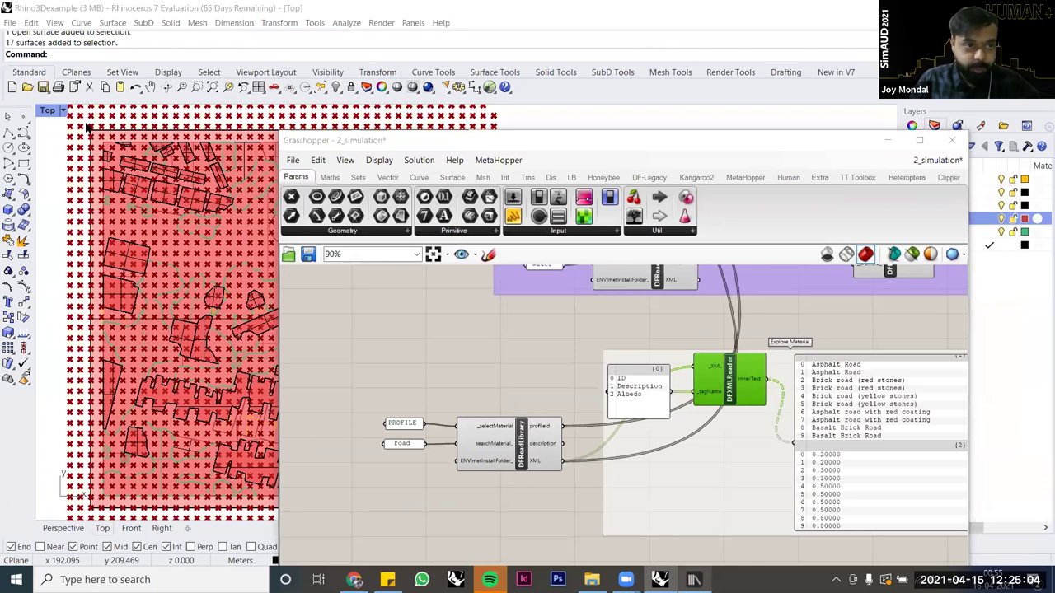
Step: Switch to ENVI-met DBManager, display the parameters of the Silty Clay Loam soil in the Soils library, and return to Grasshopper
key(alt+Tab)
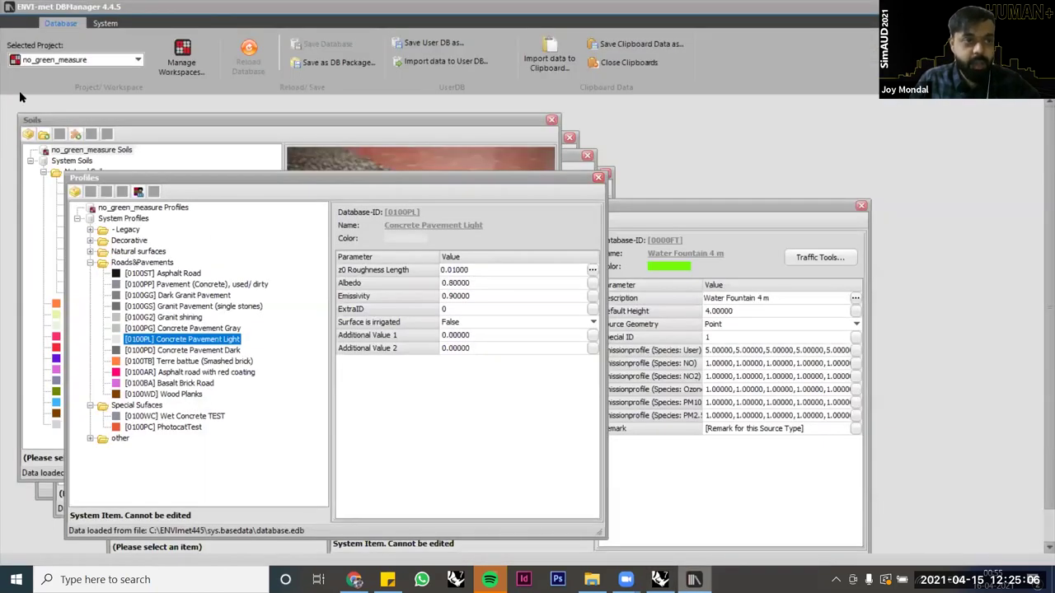
click(26, 117)
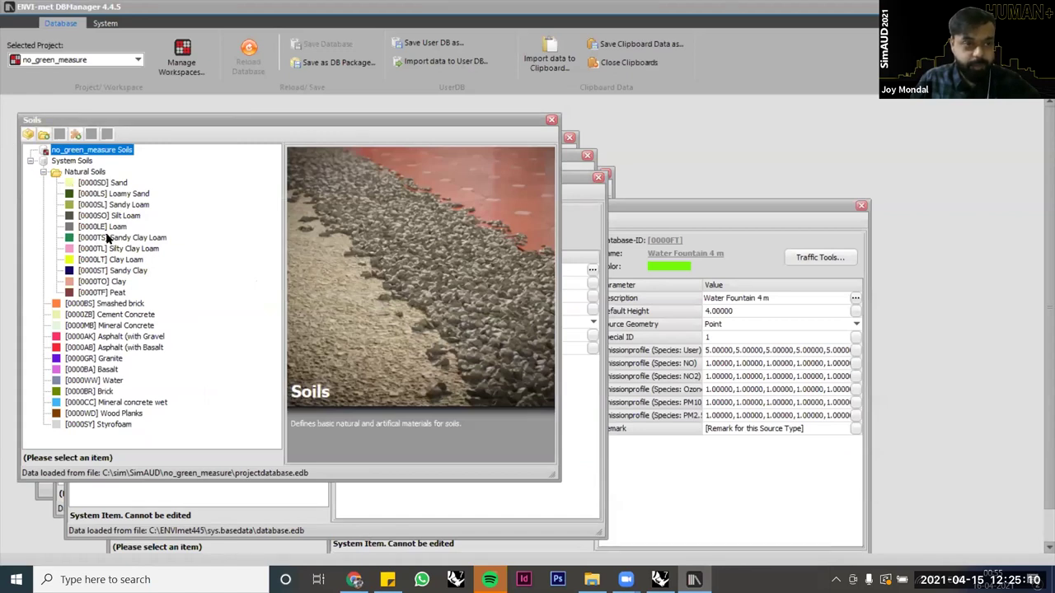
click(140, 251)
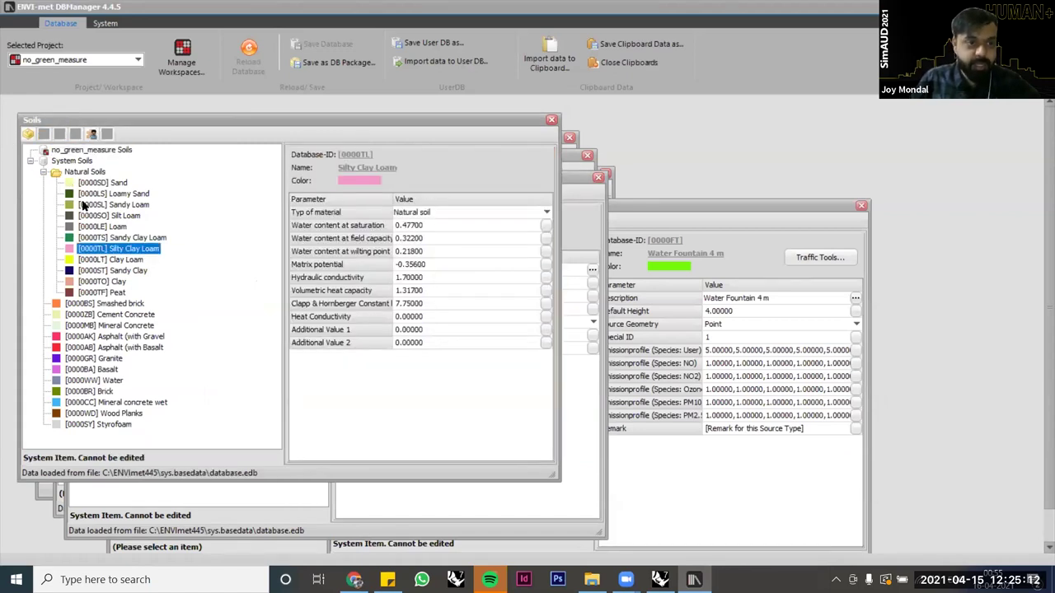
click(627, 570)
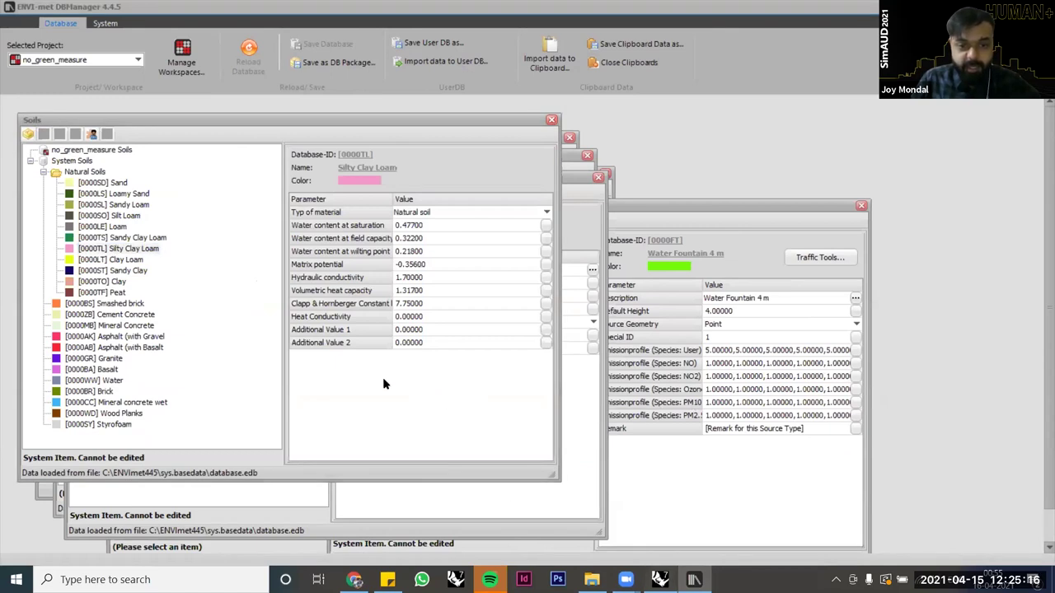
key(alt+Tab)
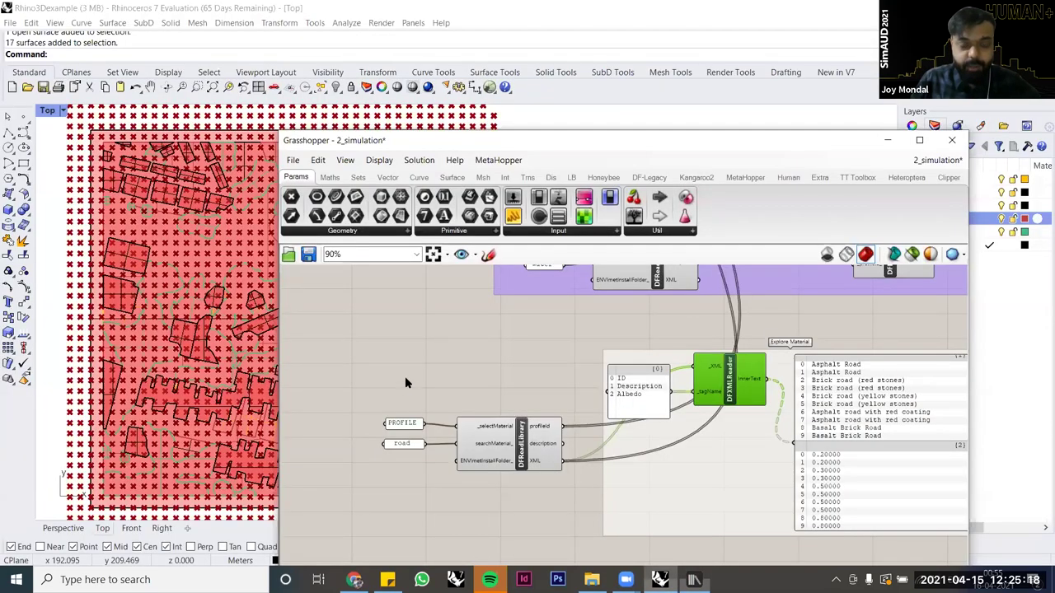
Step: Examine the PROFILE and road inputs of the DFReadLibrary component and the ID, Description and Albedo lists in the DFXMLReader output panel
scroll(405, 381, up, 5)
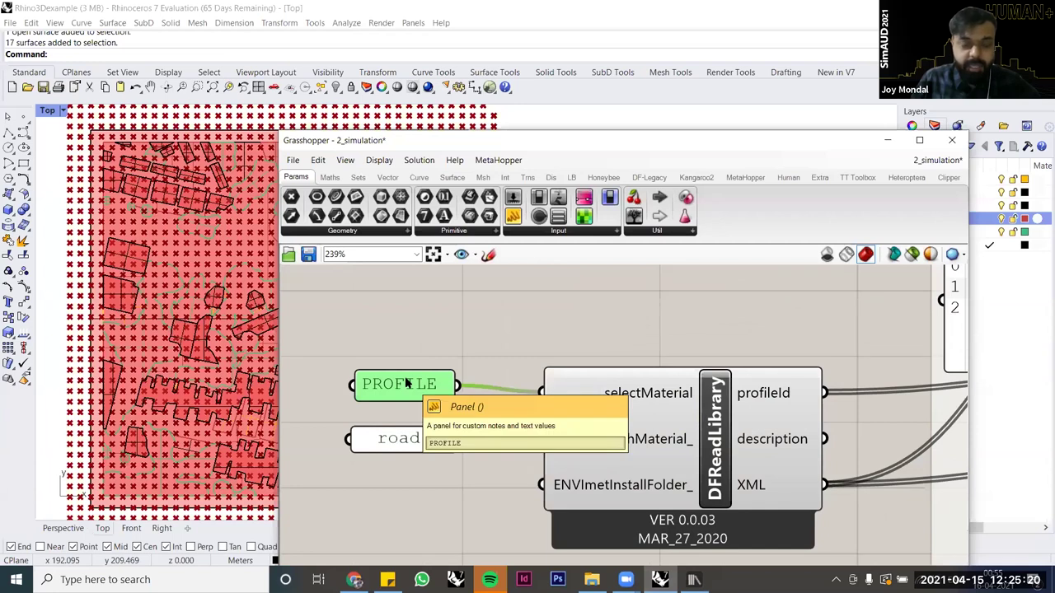
click(405, 443)
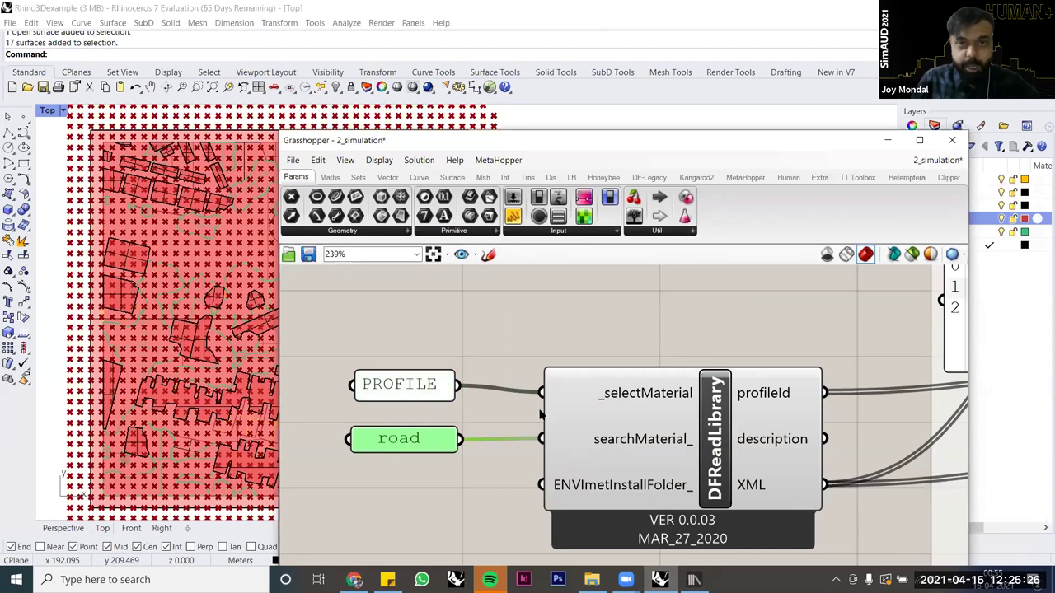
scroll(542, 414, down, 3)
right_drag(796, 426, 363, 455)
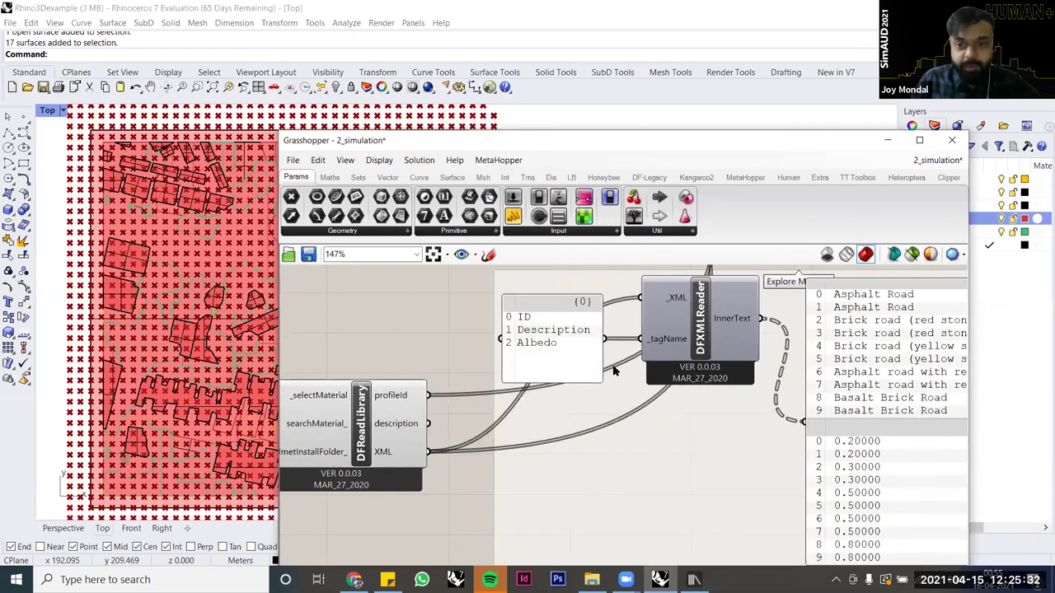
scroll(615, 386, down, 3)
scroll(622, 379, up, 2)
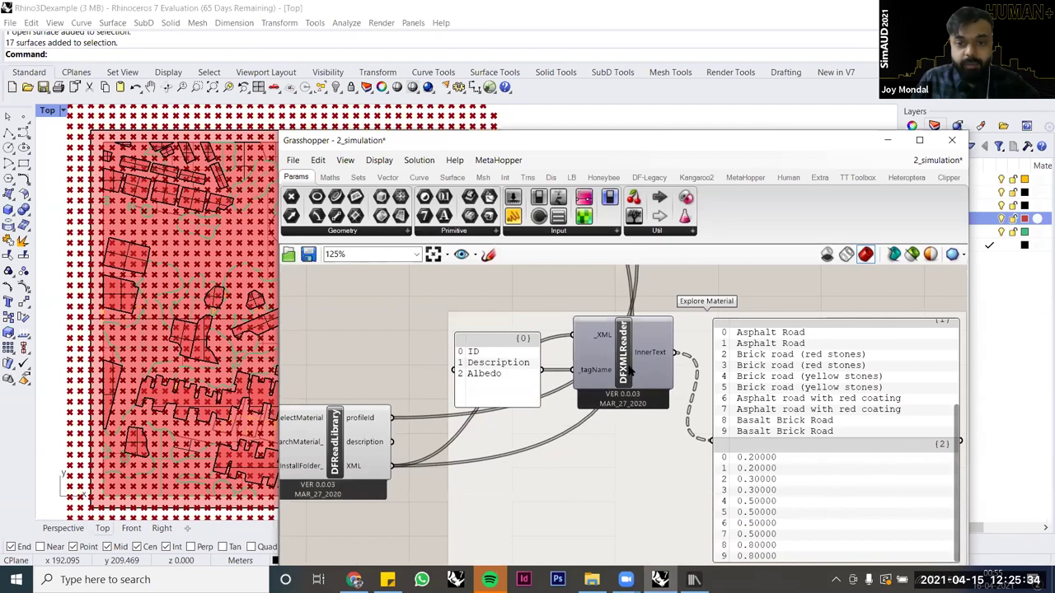
scroll(626, 371, down, 2)
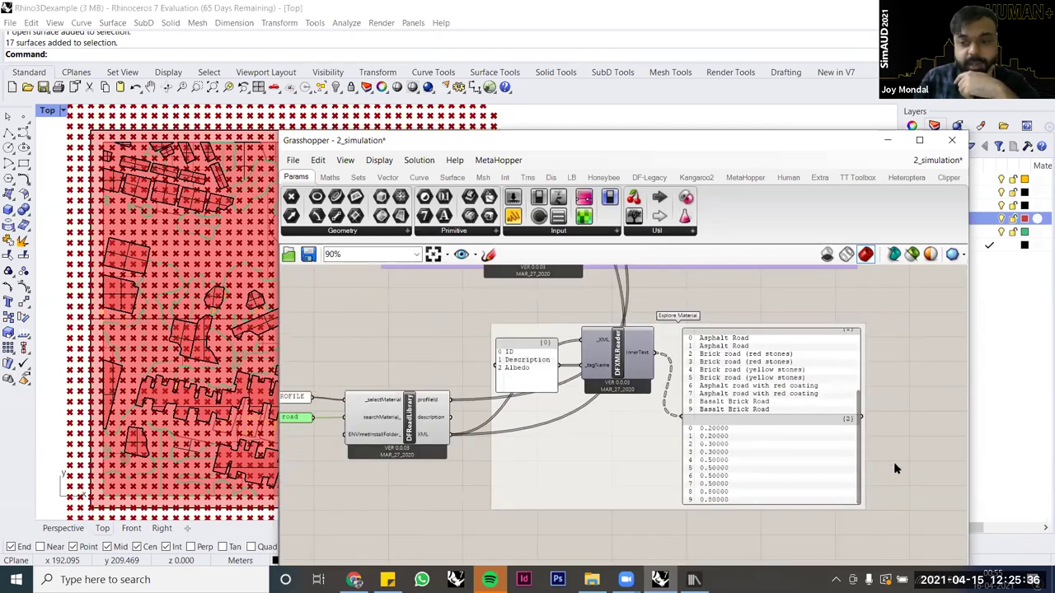
scroll(902, 476, up, 3)
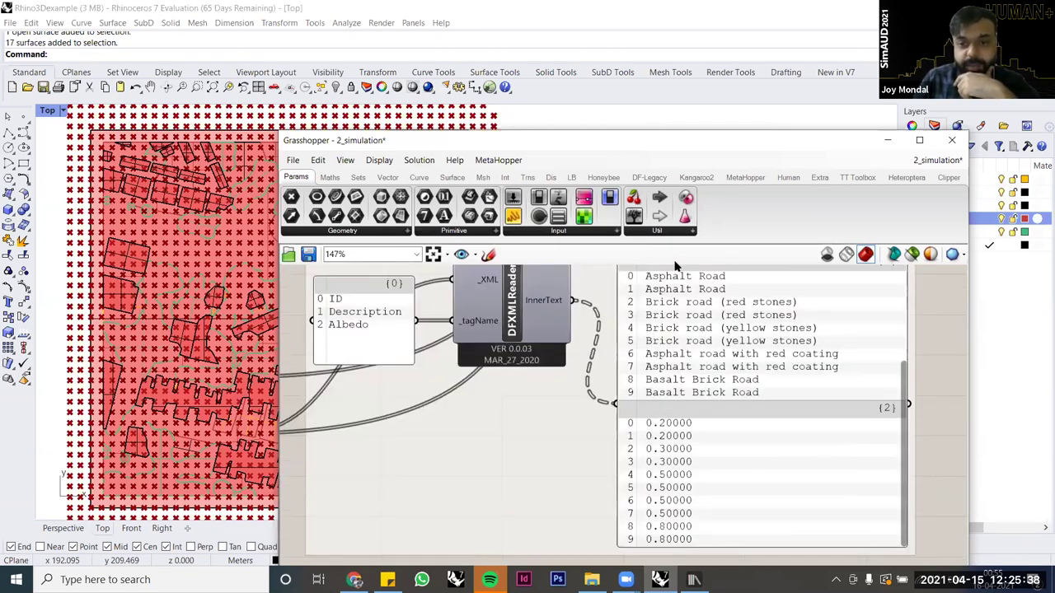
scroll(677, 280, up, 3)
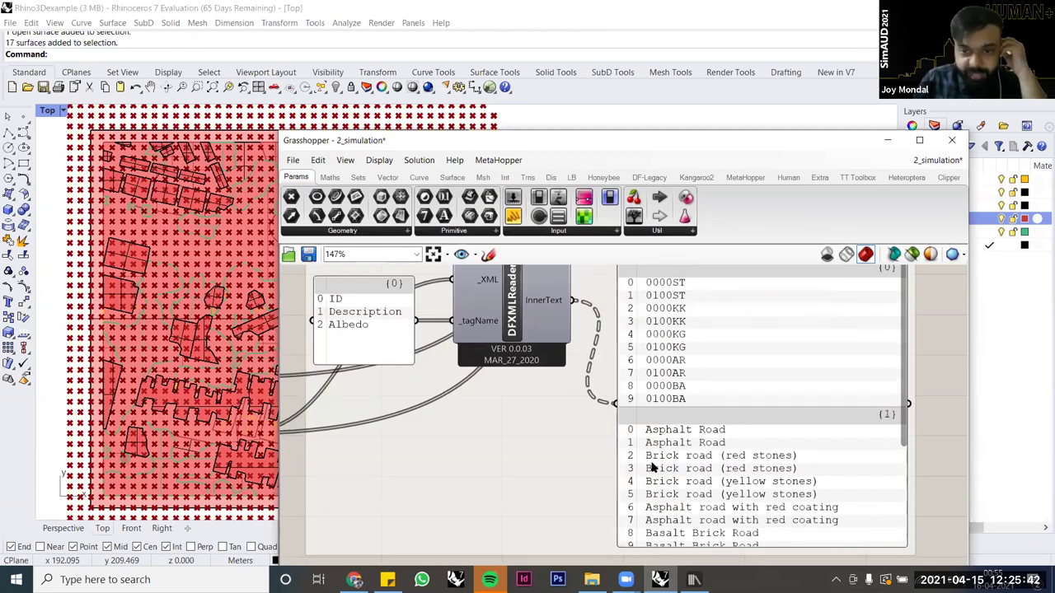
scroll(605, 479, down, 1)
Step: Move the road DFReadLibrary component together with its PROFILE and road input panels back up above the Materials group
scroll(548, 433, down, 4)
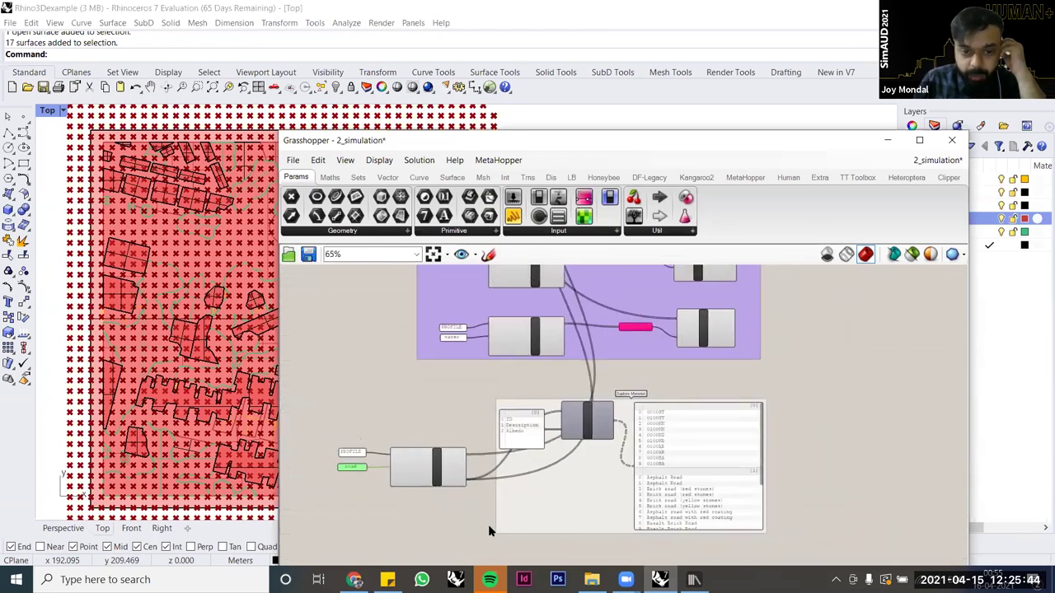
click(443, 515)
scroll(443, 516, down, 5)
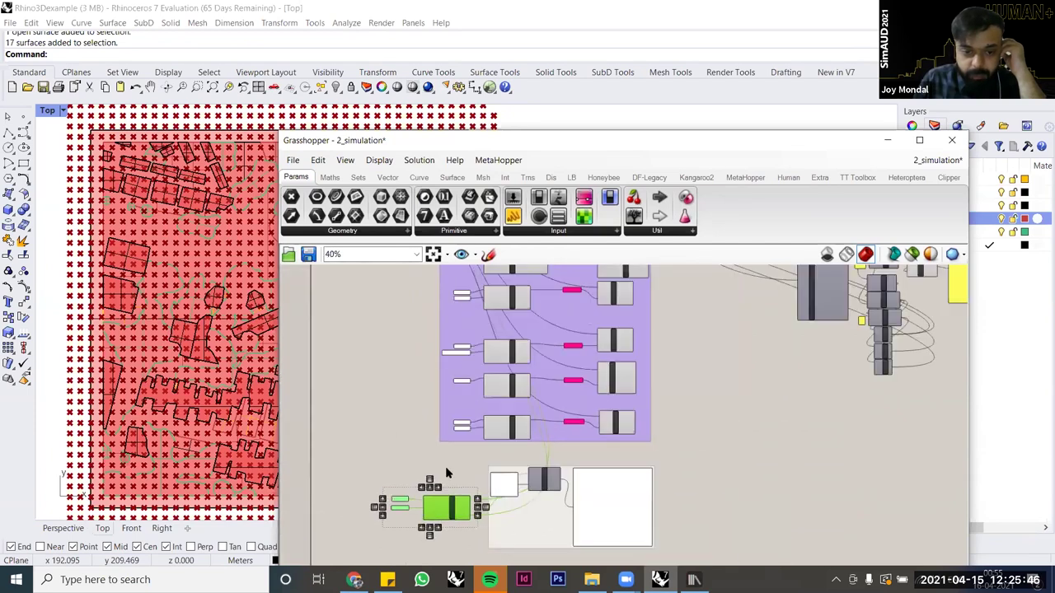
drag(442, 514, 473, 350)
scroll(590, 339, up, 5)
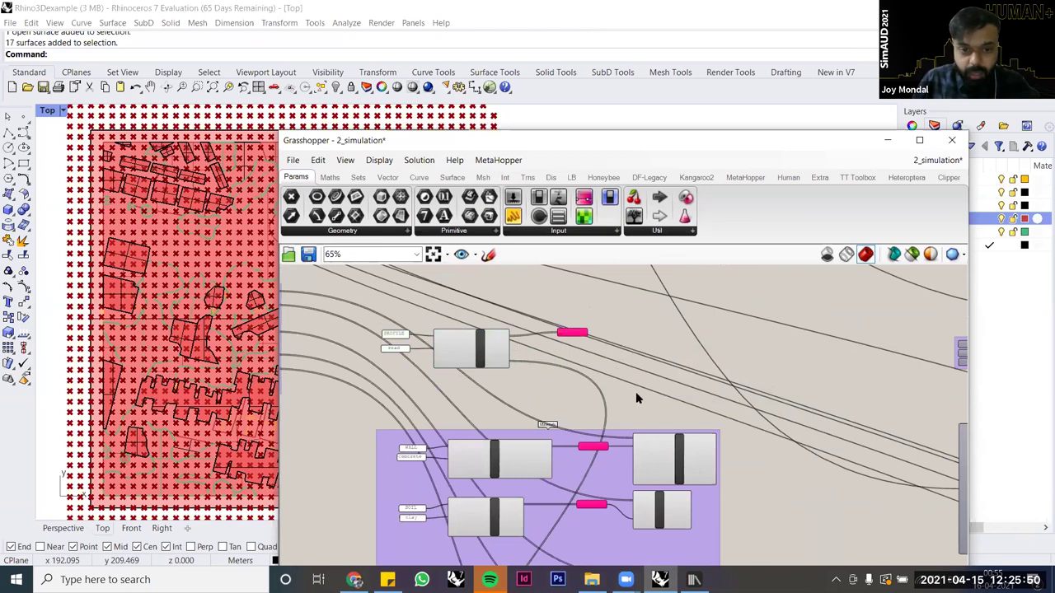
drag(639, 395, 577, 368)
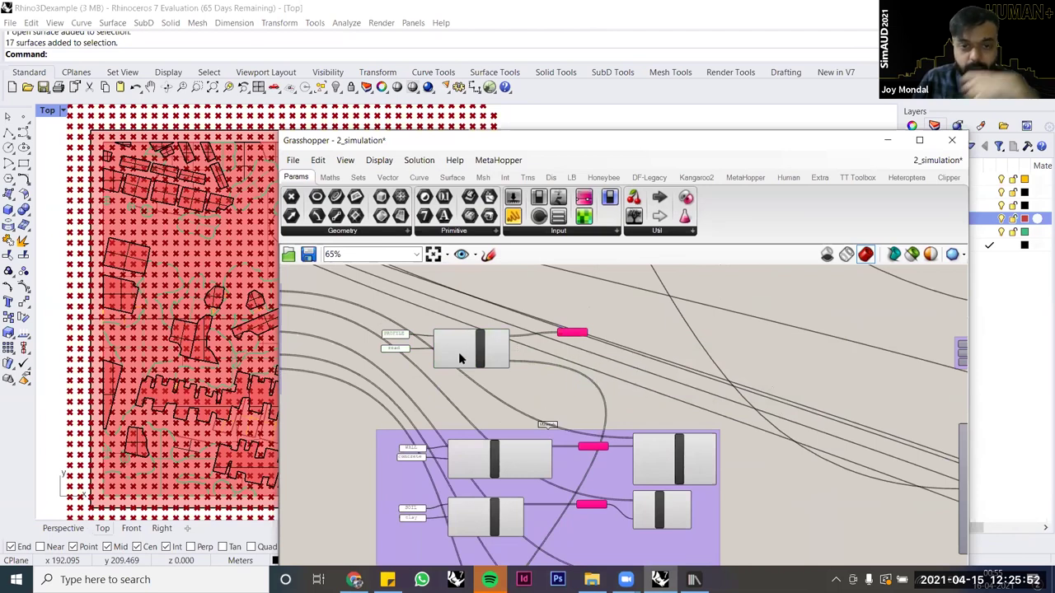
Step: Move the profile ID list closer to the road DFReadLibrary component and set it to 0000ST
scroll(498, 354, up, 1)
scroll(498, 354, down, 1)
scroll(536, 354, up, 2)
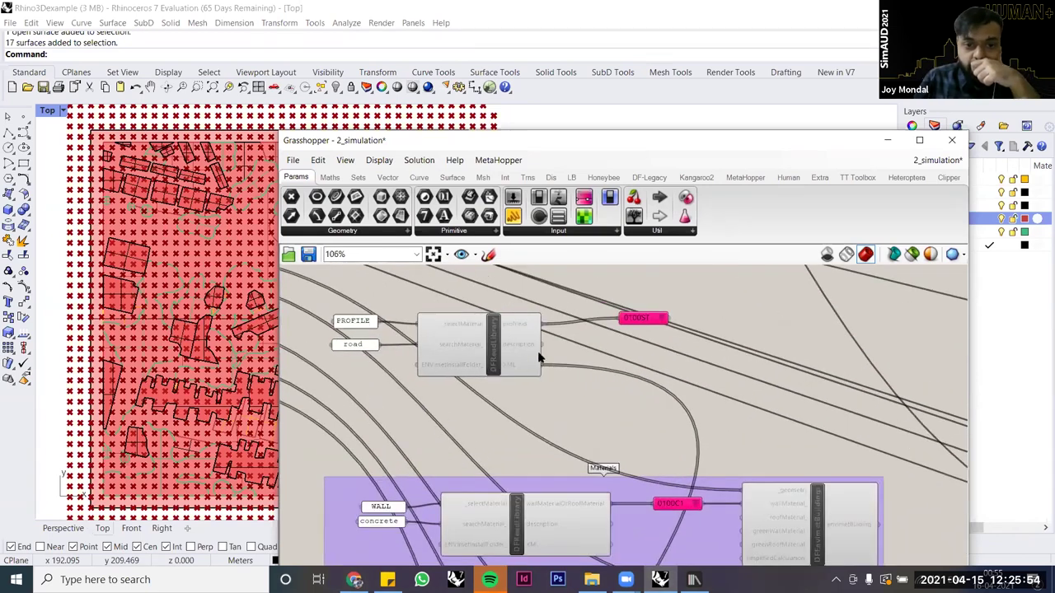
scroll(647, 377, down, 3)
scroll(647, 377, up, 3)
click(671, 375)
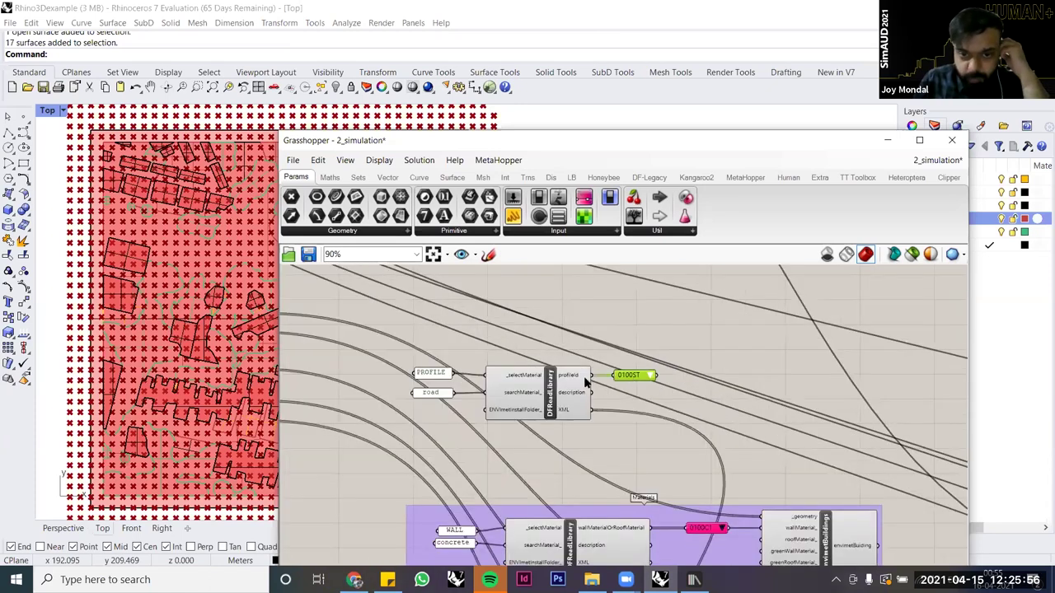
scroll(682, 376, up, 1)
scroll(685, 376, up, 1)
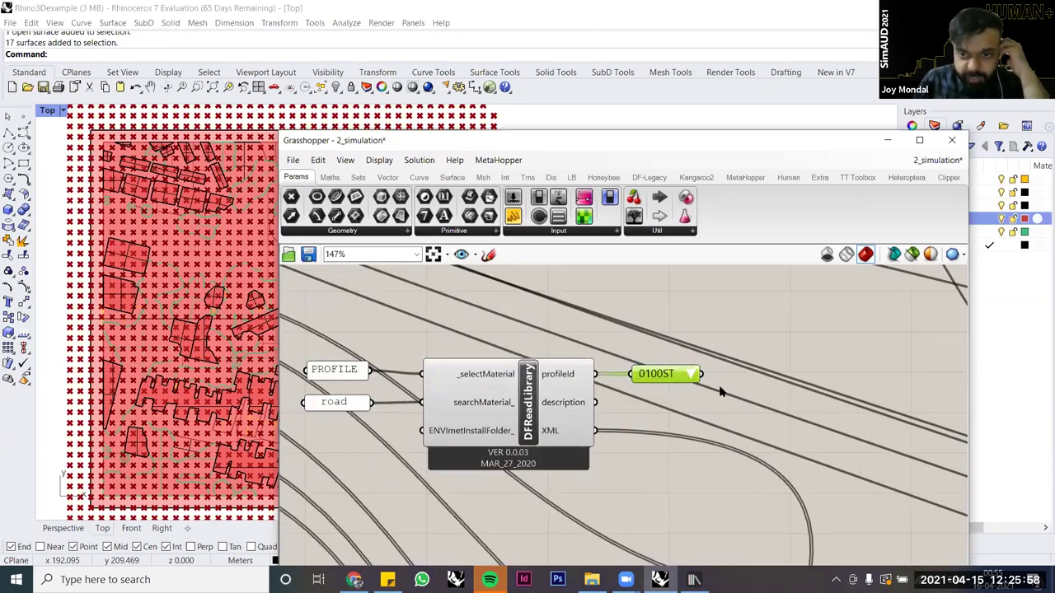
click(657, 390)
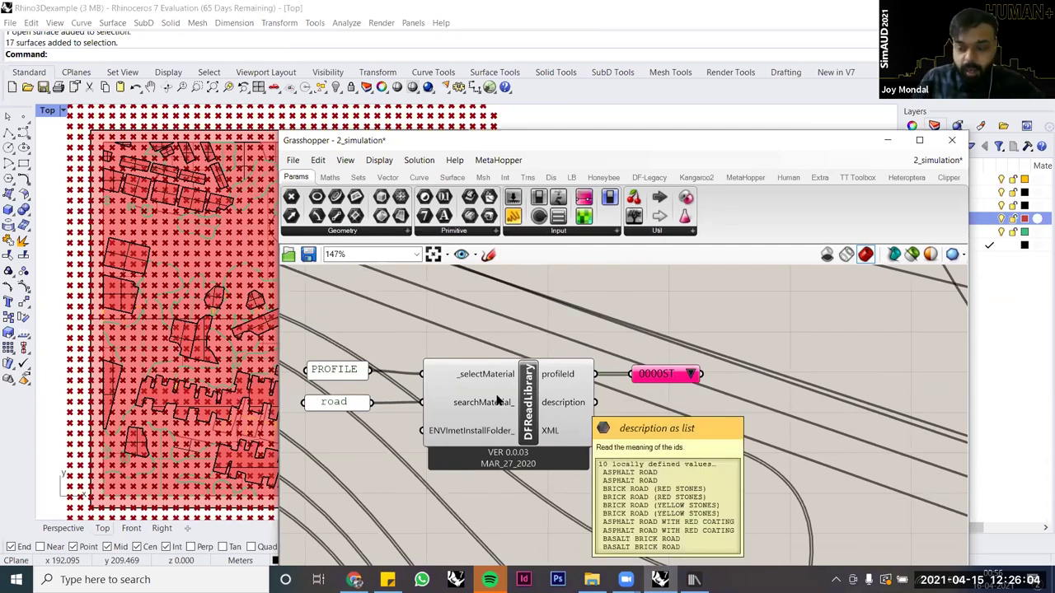
Step: Examine the standalone road DFReadLibrary component and the wall, soil, road and plant component rows in the Materials group
scroll(498, 401, down, 1)
scroll(582, 453, down, 3)
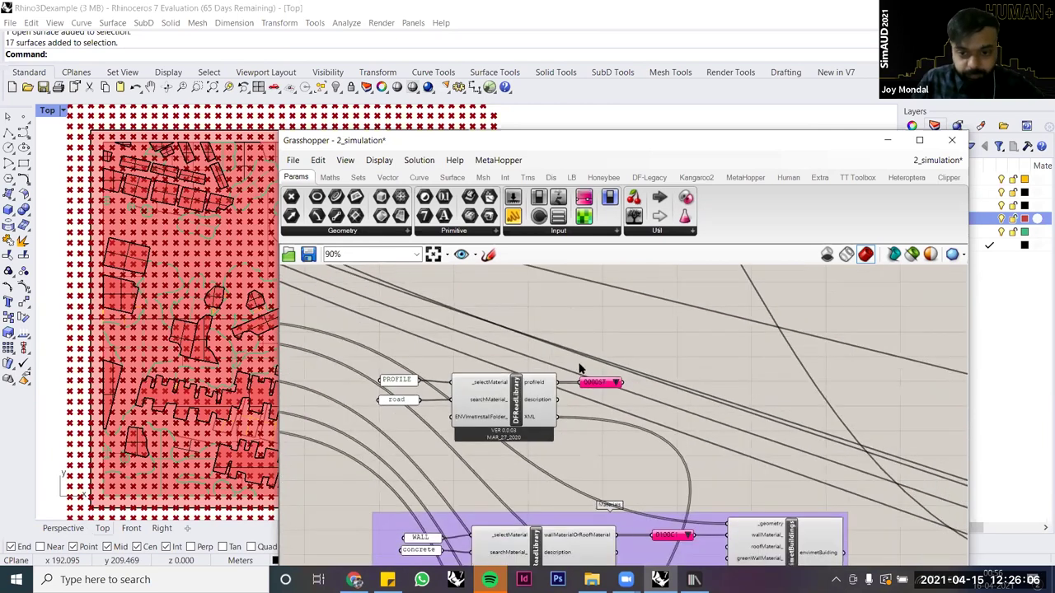
scroll(558, 440, down, 1)
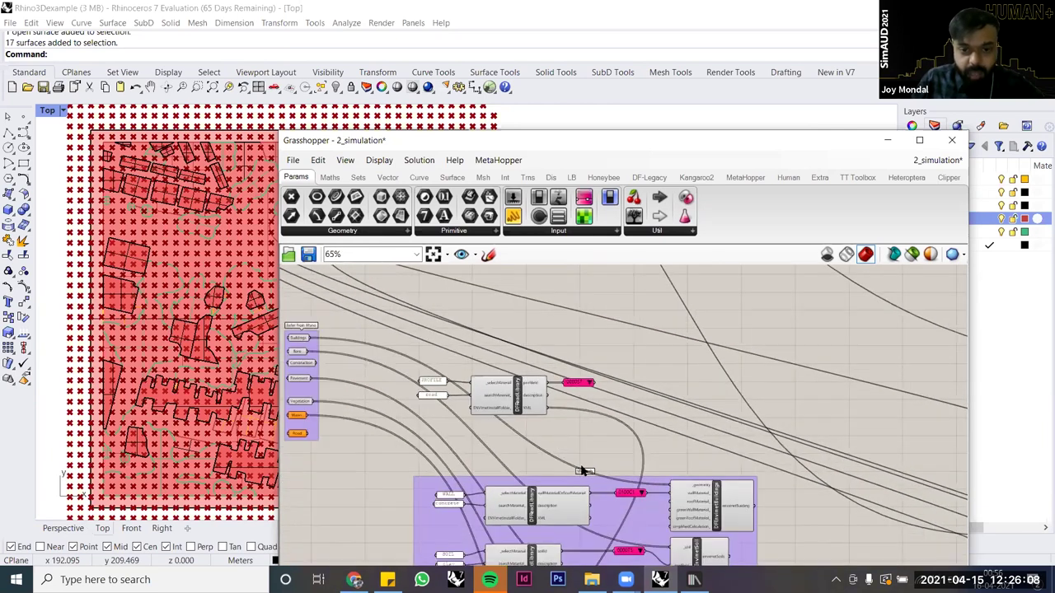
scroll(558, 430, up, 1)
right_drag(558, 455, 557, 417)
scroll(558, 431, down, 1)
scroll(557, 416, up, 1)
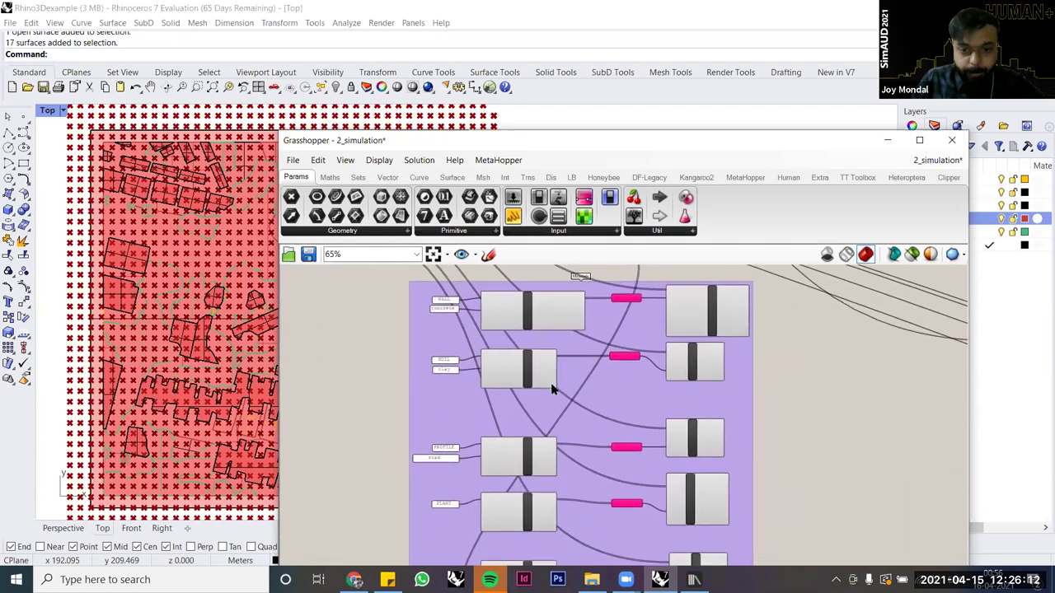
scroll(560, 353, up, 1)
right_drag(560, 353, 580, 449)
right_drag(580, 353, 572, 483)
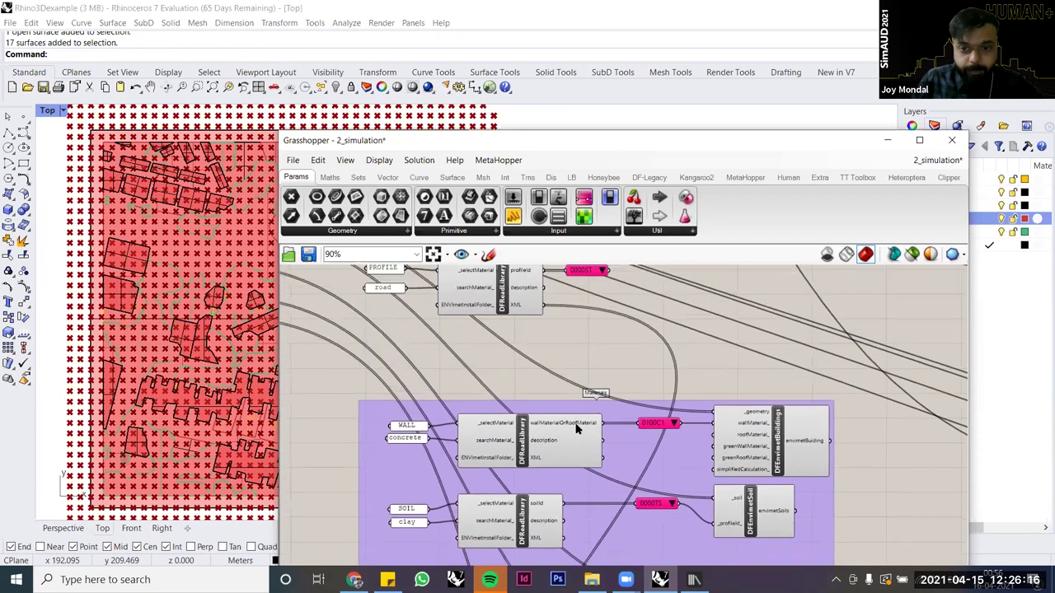
right_drag(656, 346, 622, 382)
right_drag(579, 413, 576, 295)
right_drag(565, 344, 581, 411)
right_drag(509, 325, 570, 474)
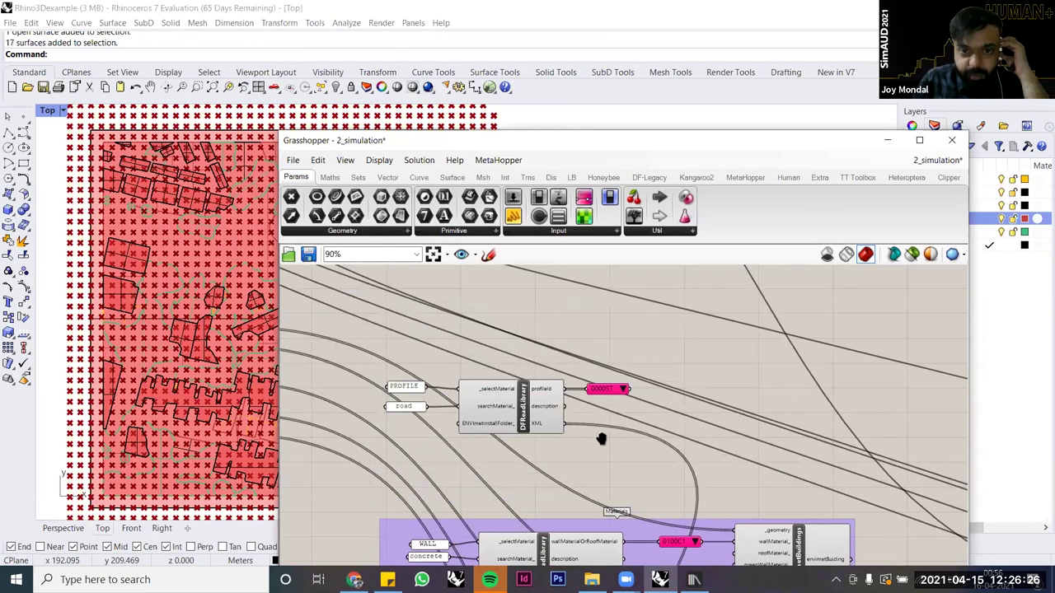
right_drag(369, 382, 372, 388)
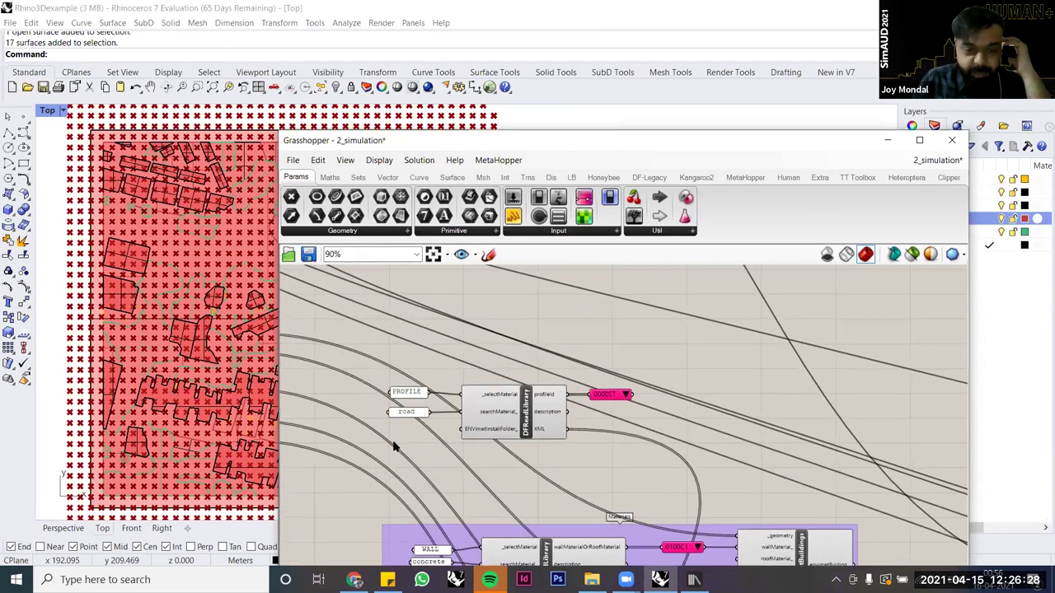
Step: Maximize the Grasshopper window and shift the DFEnvimetBuildings component slightly upward in the Materials group
key(super+Up)
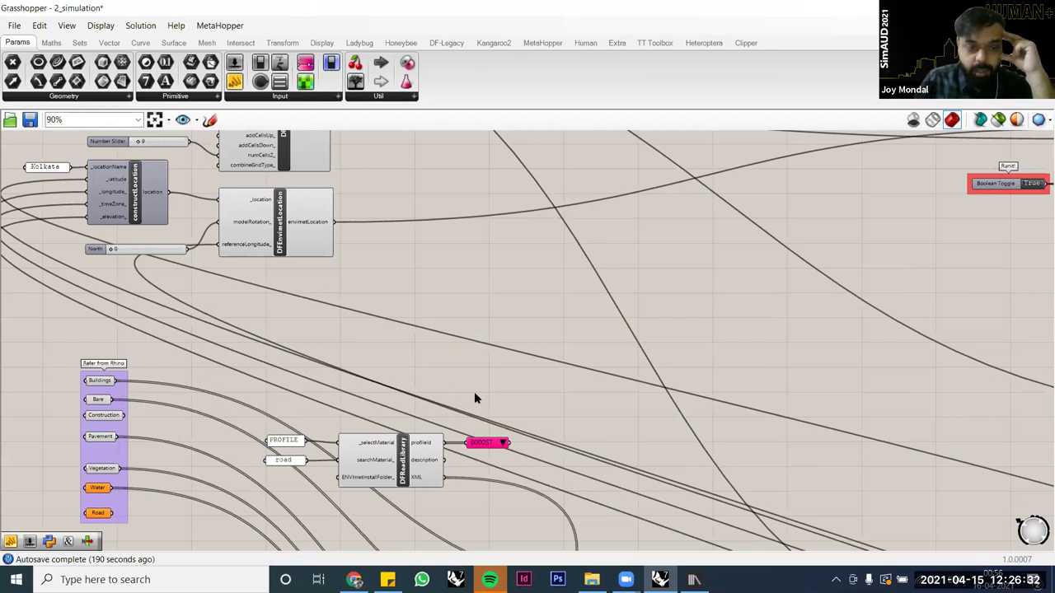
right_drag(566, 510, 488, 173)
right_drag(725, 539, 699, 401)
right_drag(706, 473, 680, 354)
click(599, 211)
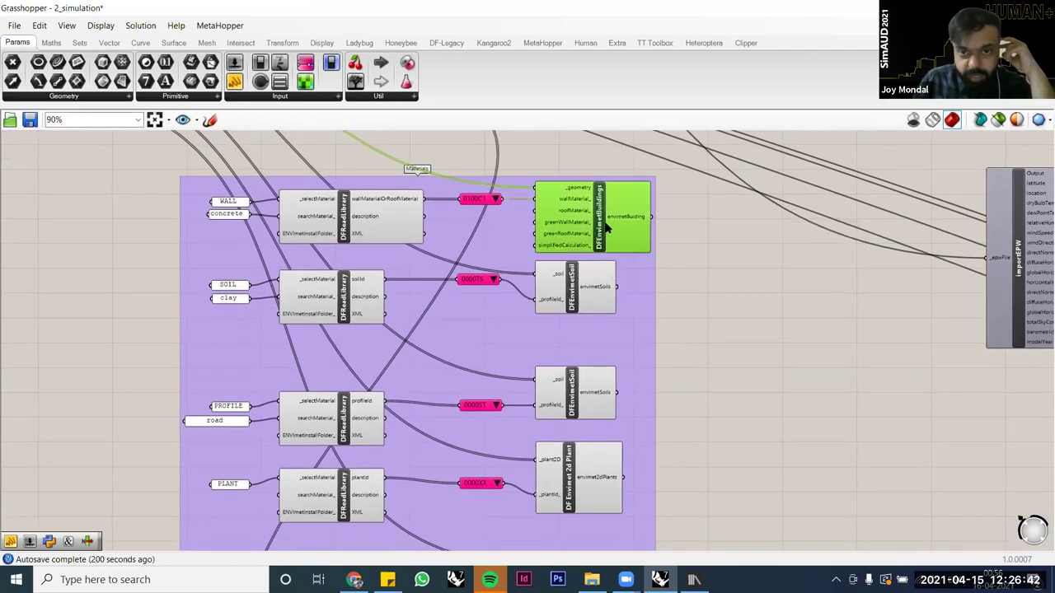
scroll(606, 234, up, 1)
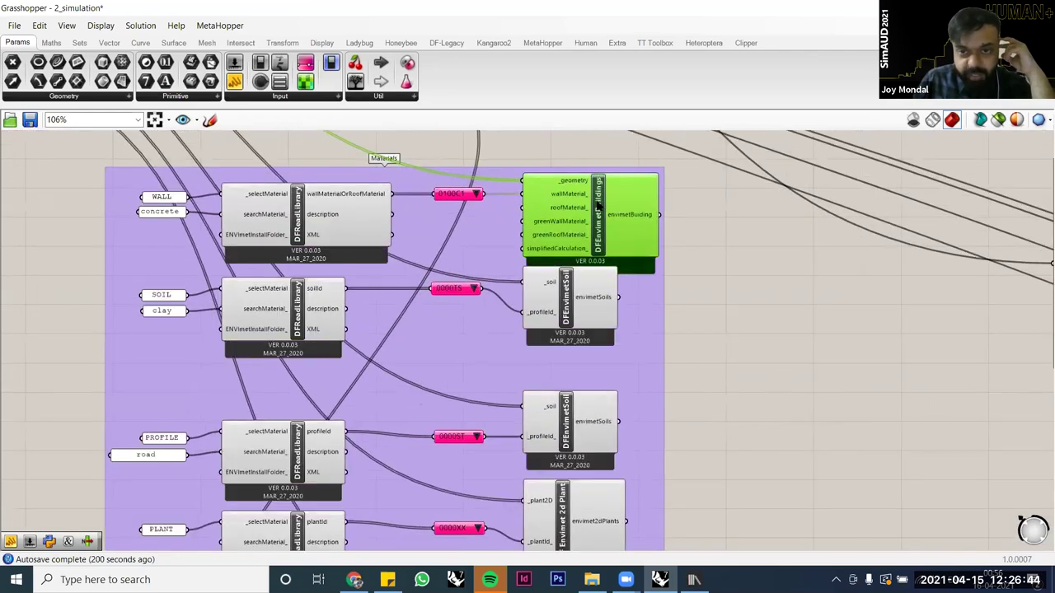
click(727, 299)
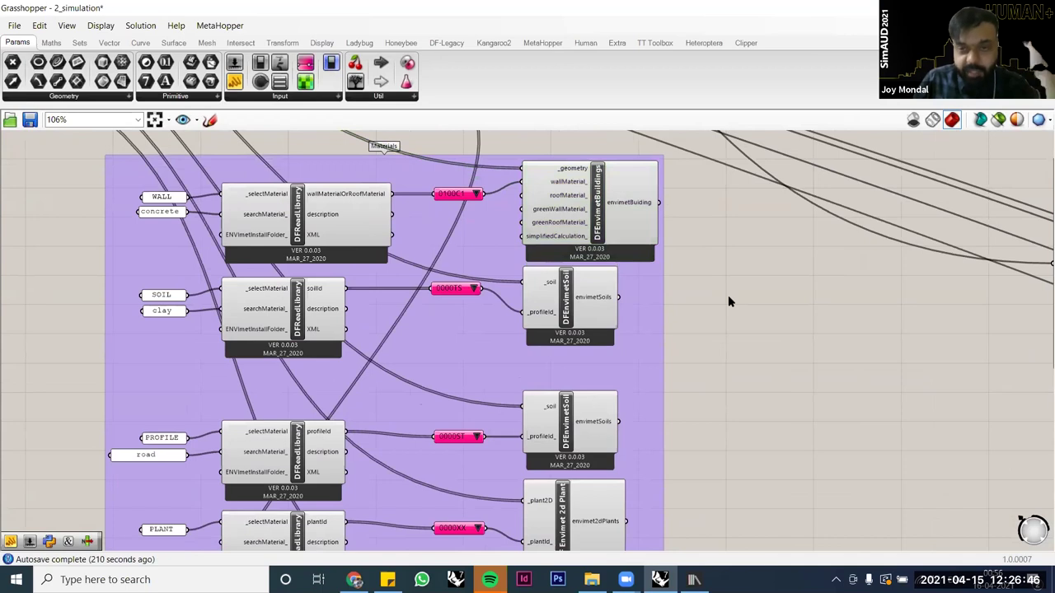
Step: Examine the inputs of the DFEnvimetBuildings, DFEnvimetSoil and DF Envimet 2d Plant components in the Materials group
scroll(581, 198, up, 2)
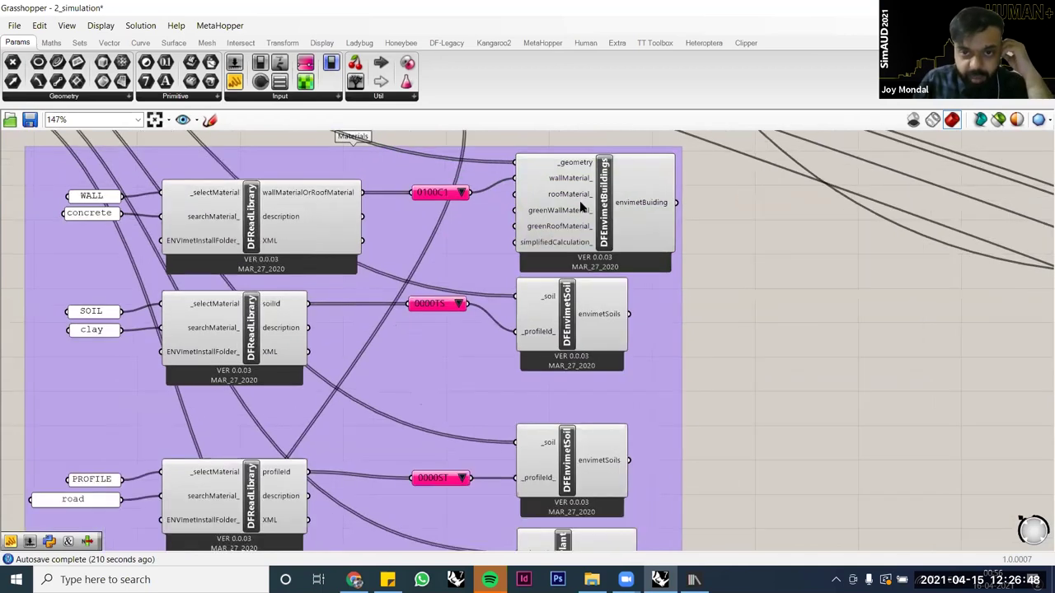
scroll(578, 173, up, 2)
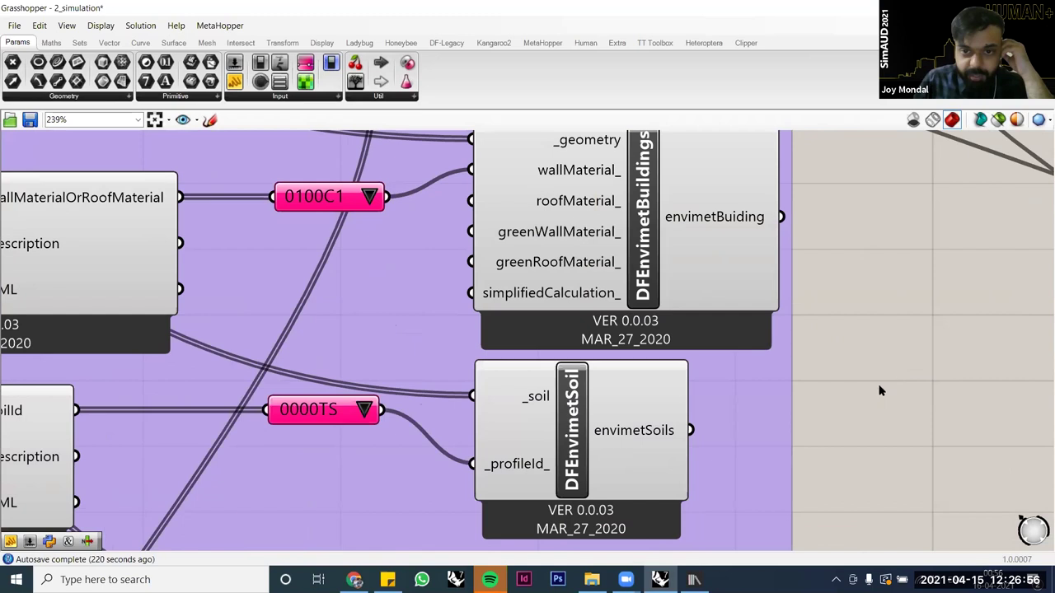
scroll(626, 367, down, 2)
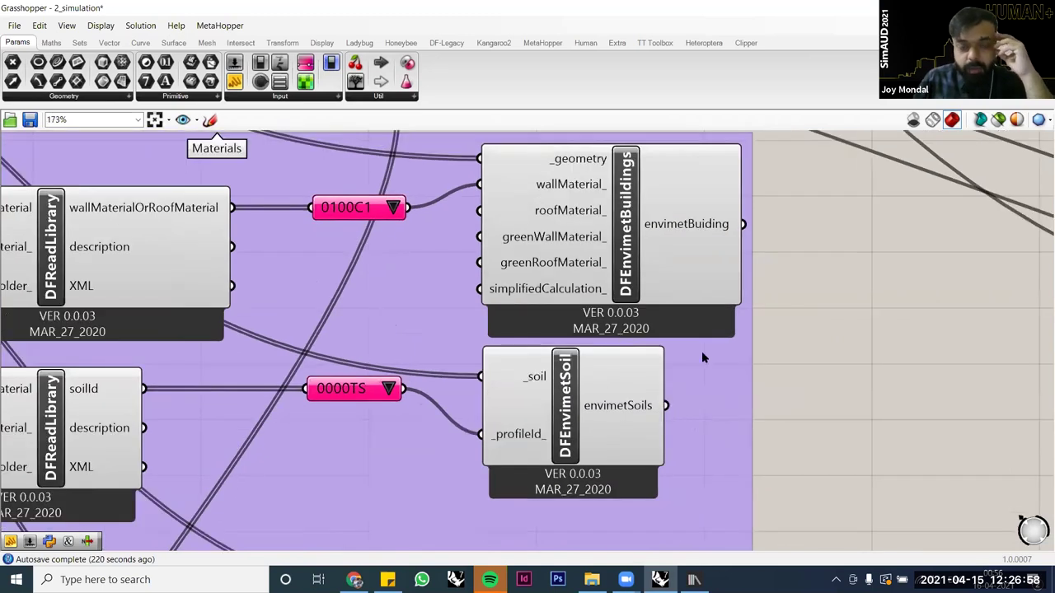
scroll(702, 358, down, 2)
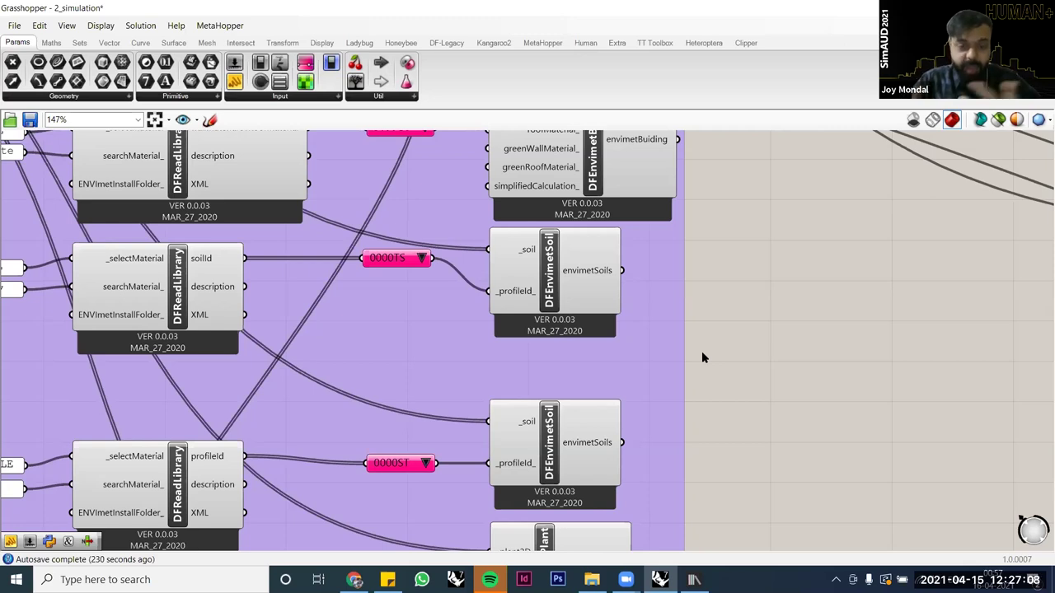
scroll(701, 351, down, 1)
scroll(613, 319, down, 1)
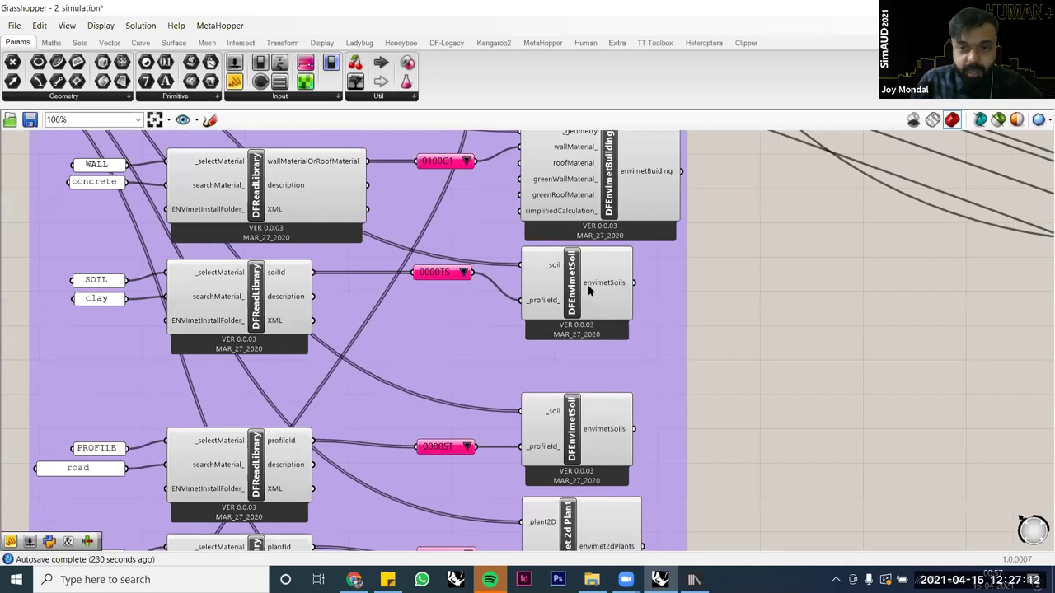
click(587, 284)
scroll(587, 284, up, 2)
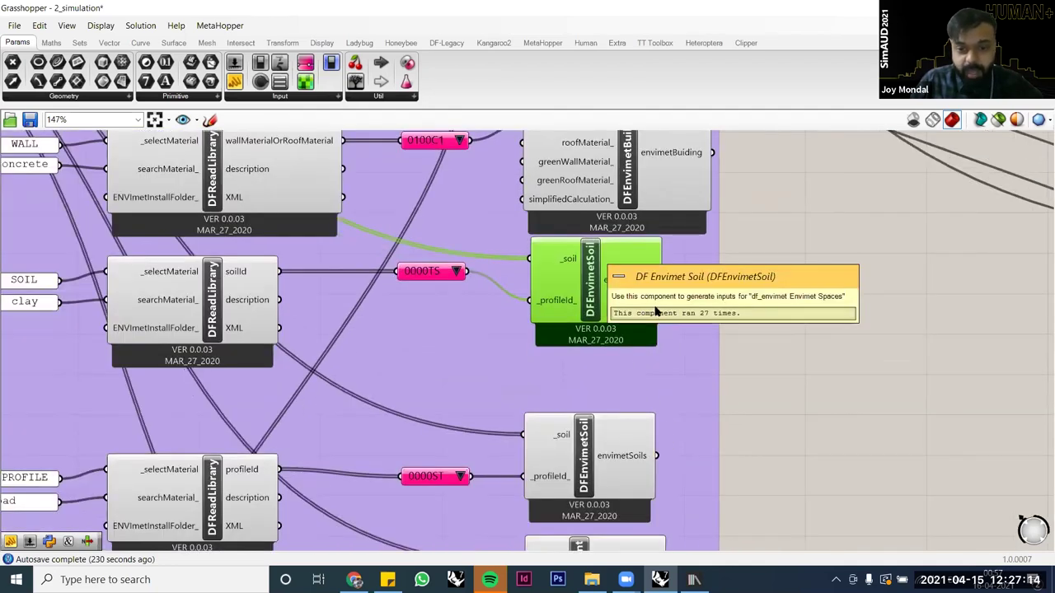
right_drag(580, 543, 624, 264)
click(624, 273)
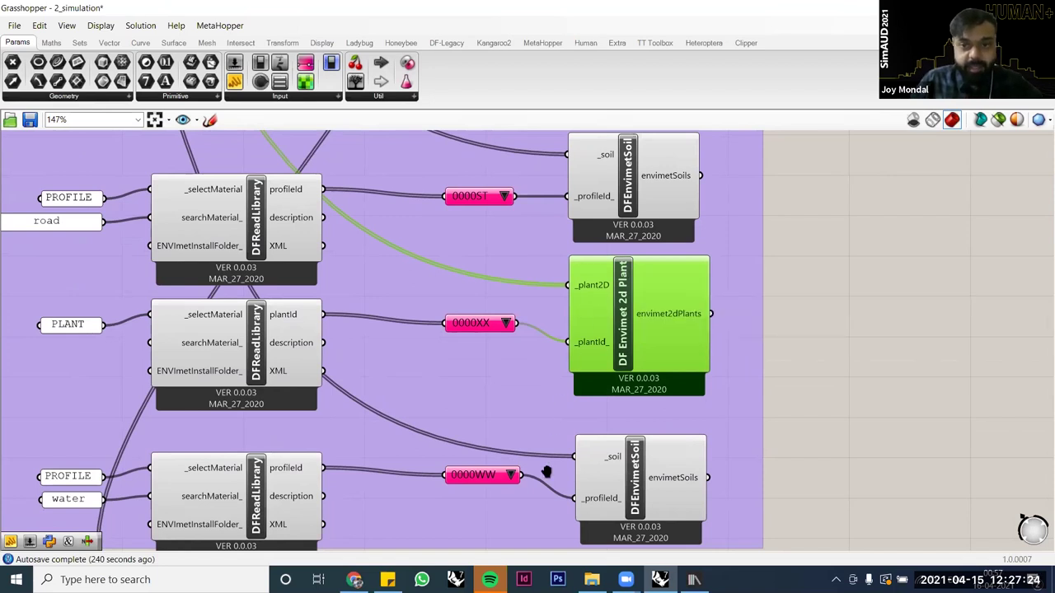
right_drag(540, 520, 527, 464)
right_drag(817, 224, 768, 435)
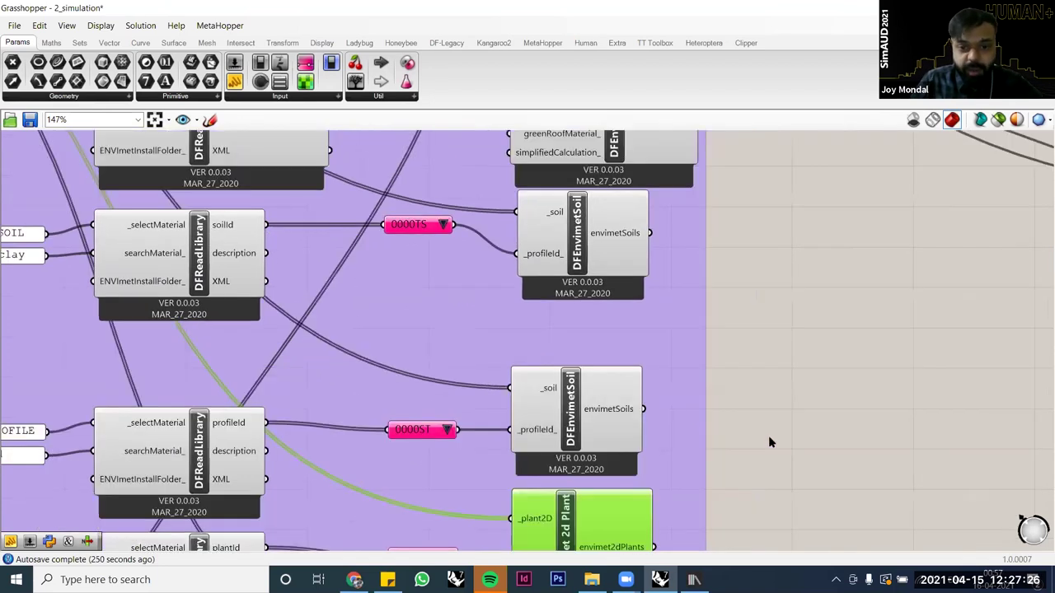
Step: Deselect the DF Envimet 2d Plant component and move the 0000XX list level with its plantId input
right_drag(551, 462, 539, 406)
click(707, 451)
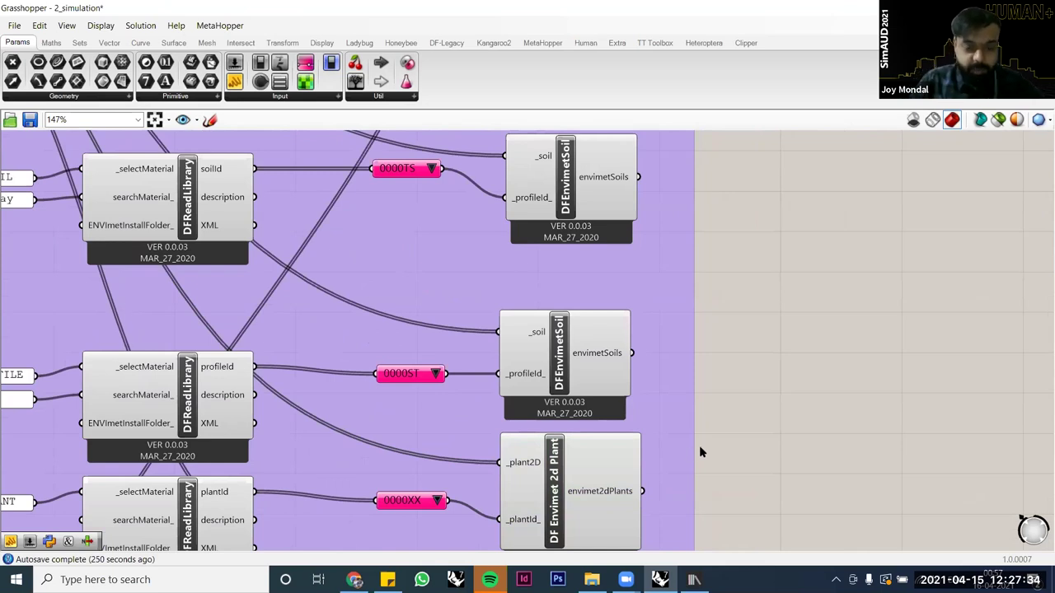
drag(408, 501, 398, 520)
click(810, 463)
Step: Duplicate the clay row's DFEnvimetSoil component and place the copy above the Materials group, beside the road DFReadLibrary component
scroll(698, 443, down, 1)
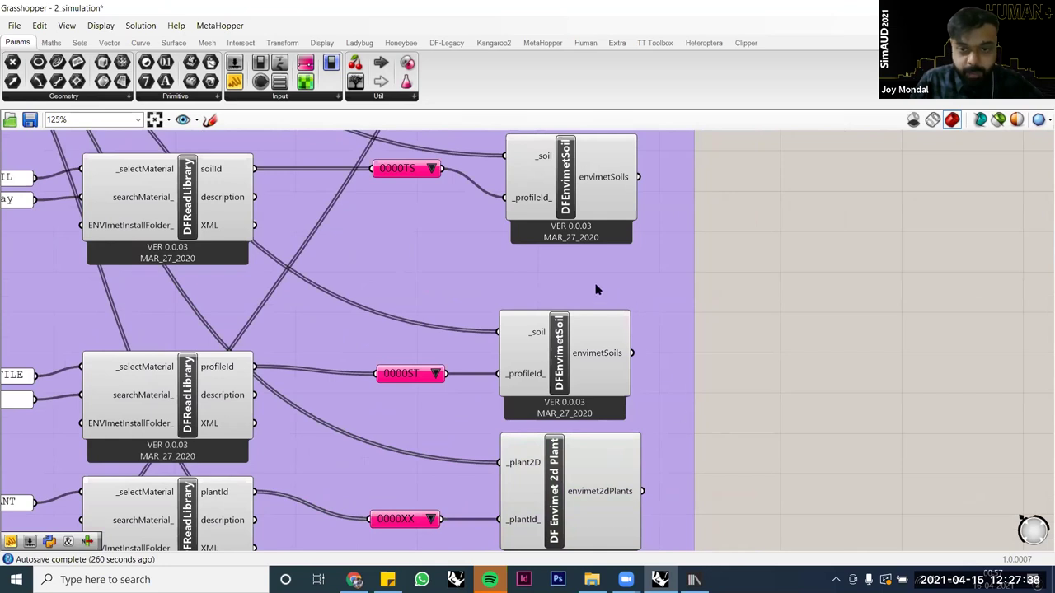
scroll(599, 291, down, 2)
scroll(489, 288, down, 2)
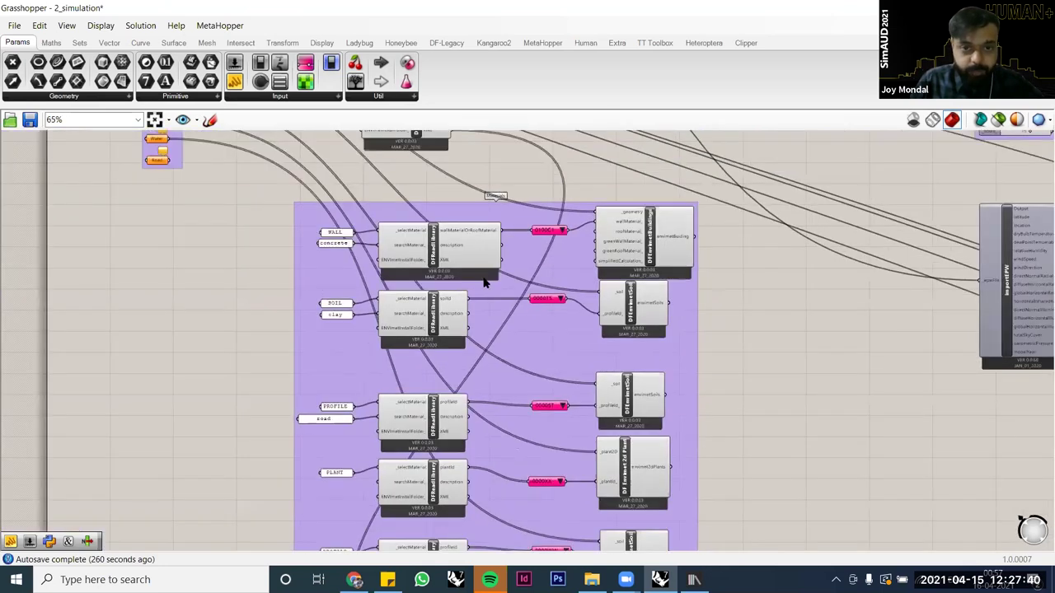
right_drag(644, 318, 692, 437)
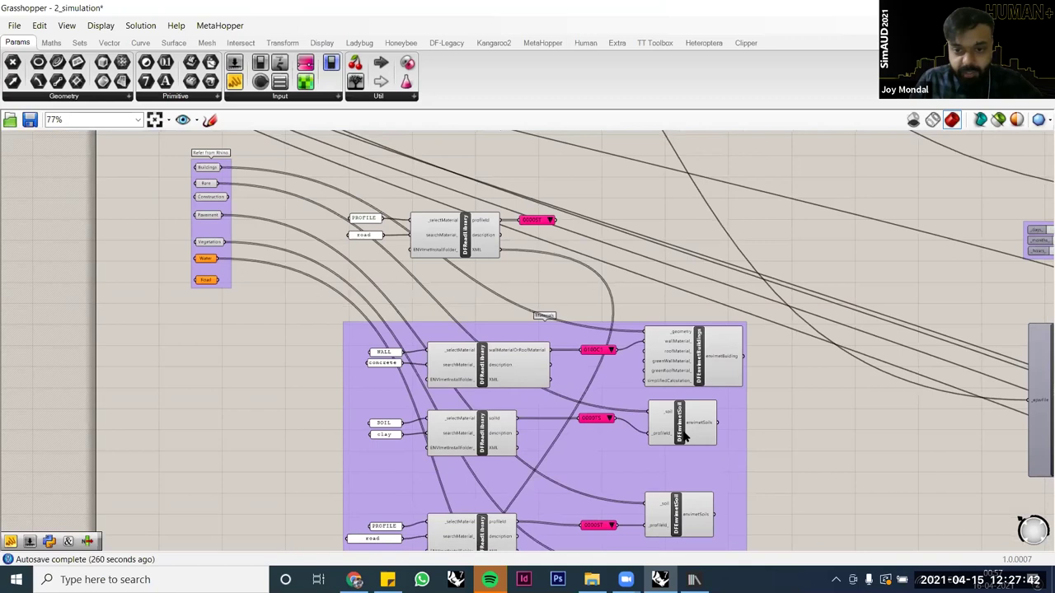
scroll(682, 437, up, 1)
click(682, 436)
scroll(684, 441, up, 1)
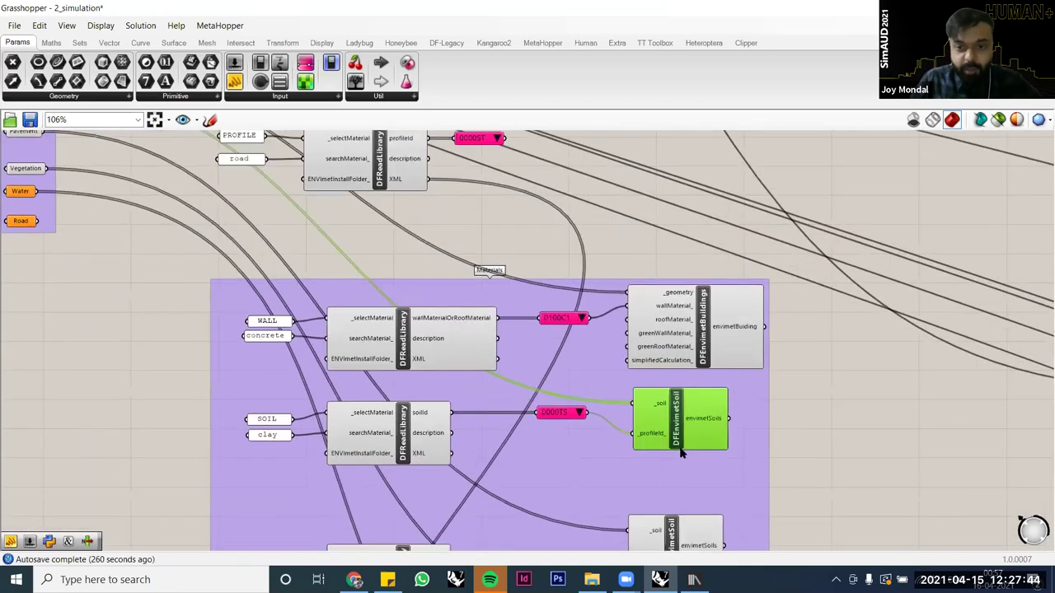
scroll(638, 278, up, 1)
scroll(680, 452, down, 4)
alt+drag(681, 437, 650, 261)
Step: Connect the road 0000ST list to the copied DFEnvimetSoil's profileId input, replacing its previous wire, and align the component with the list
click(573, 231)
scroll(579, 288, up, 2)
scroll(560, 297, up, 1)
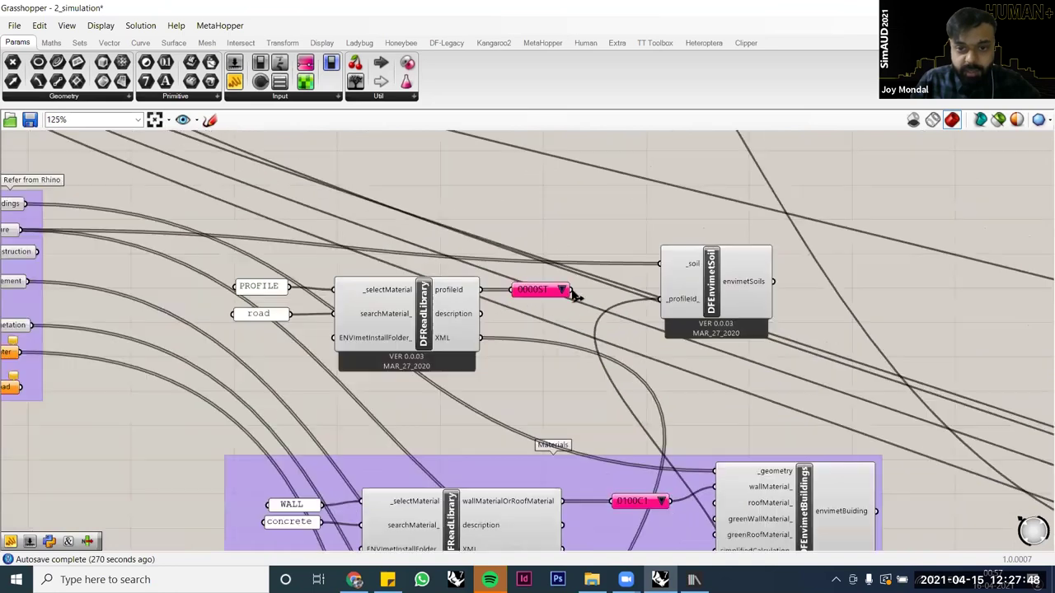
scroll(671, 309, up, 1)
click(741, 305)
drag(742, 305, 732, 289)
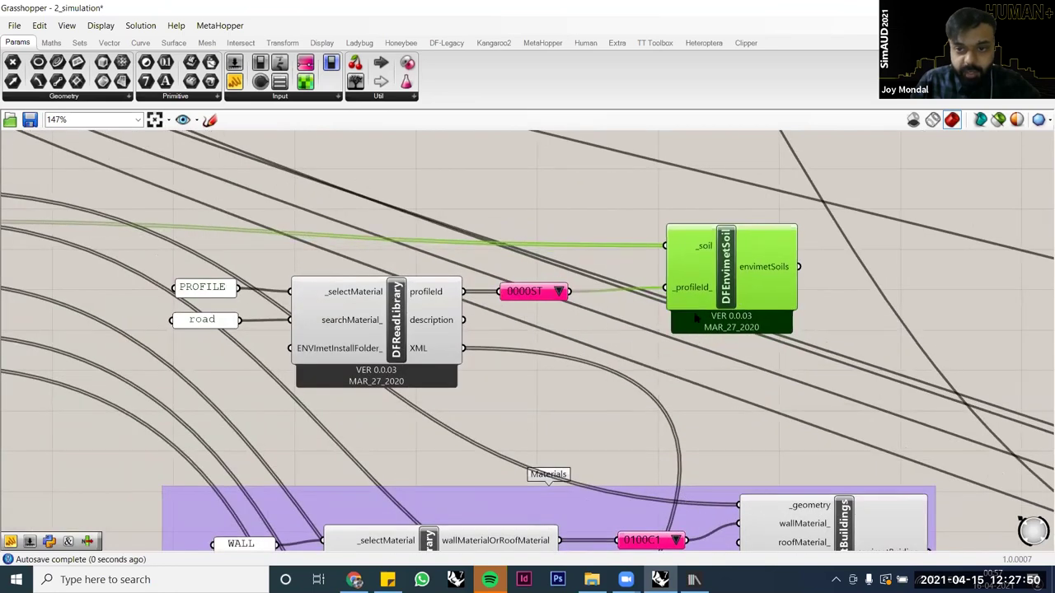
Step: Connect the Pavement geometry to the copied DFEnvimetSoil's soil input, replacing the Bare wire, and shift the component slightly closer
scroll(690, 287, down, 3)
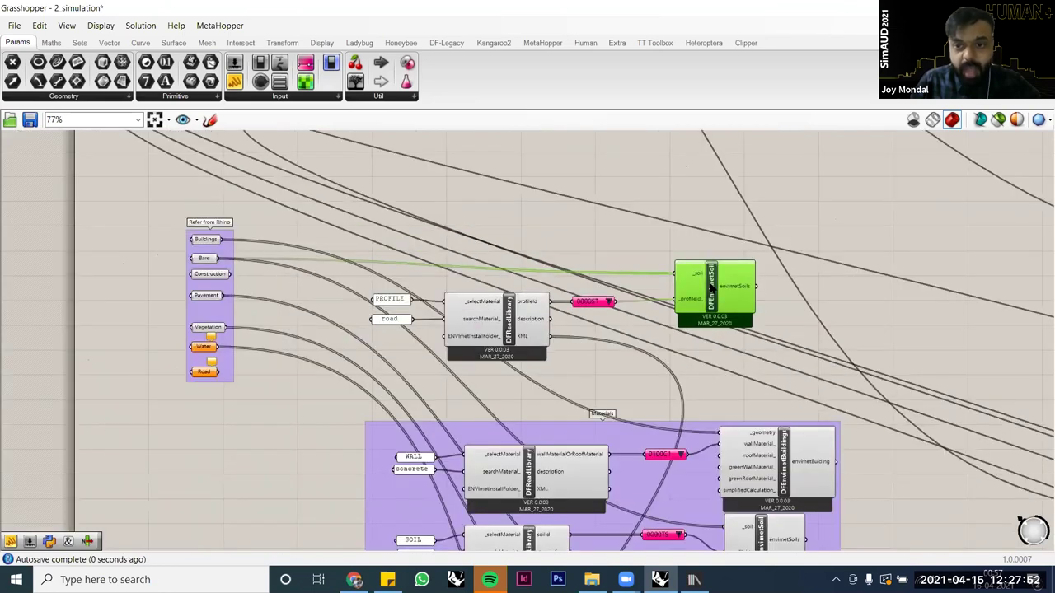
scroll(712, 285, up, 2)
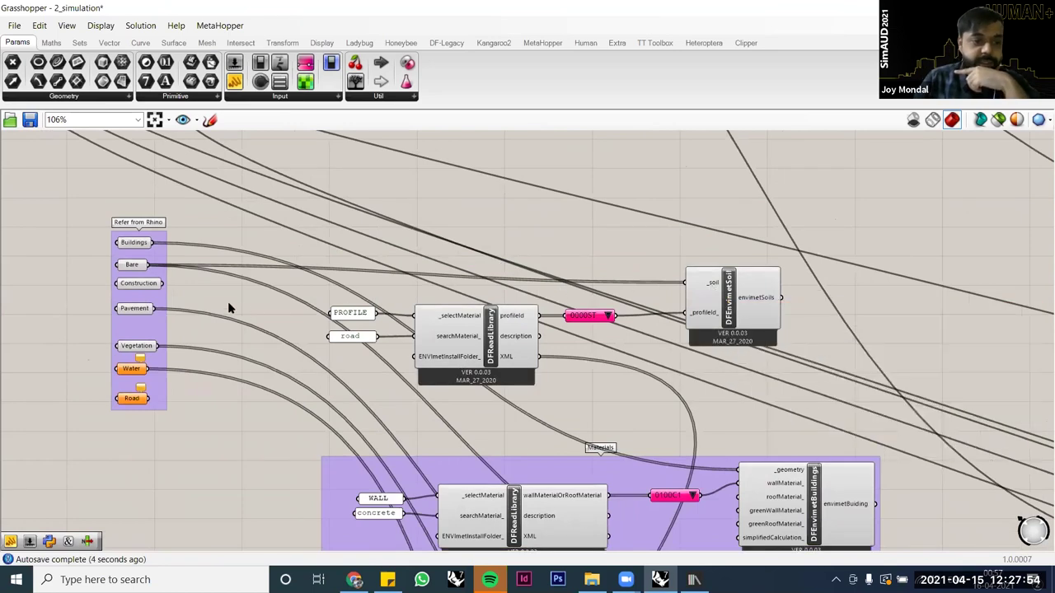
drag(153, 310, 686, 283)
drag(743, 305, 719, 301)
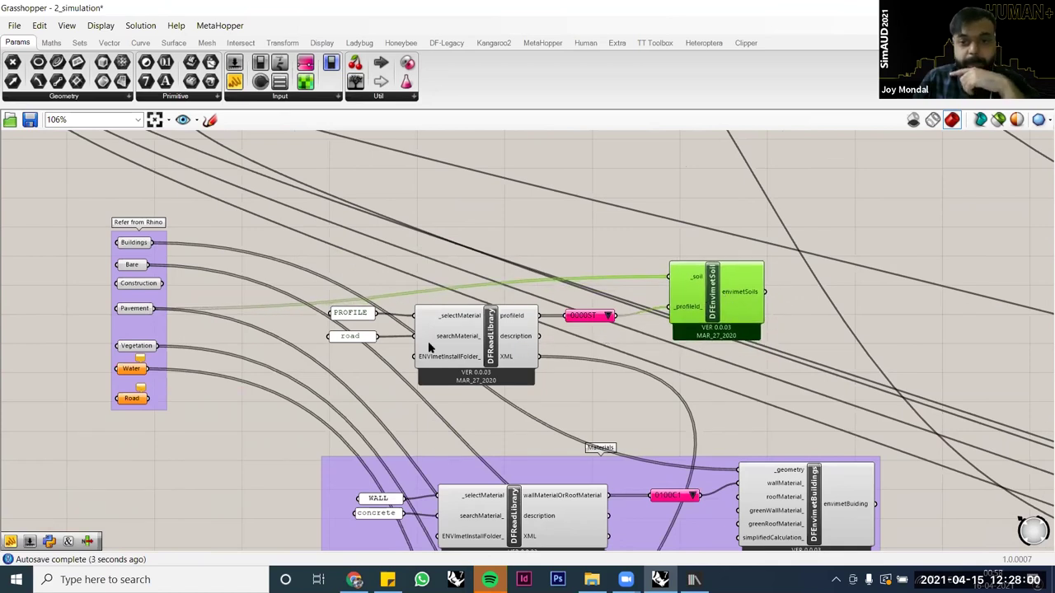
mouse_move(139, 310)
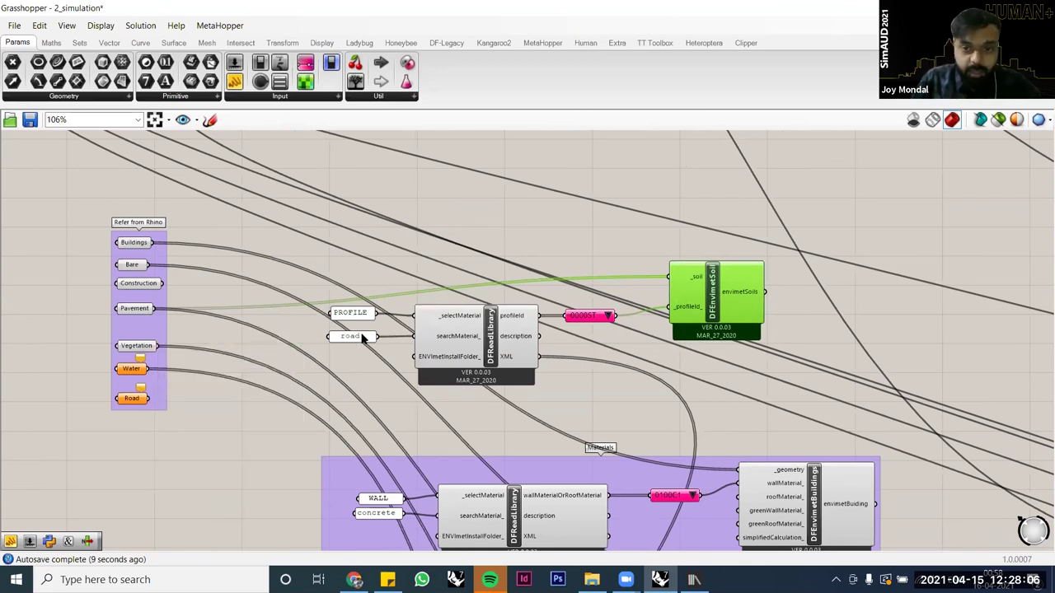
mouse_move(355, 341)
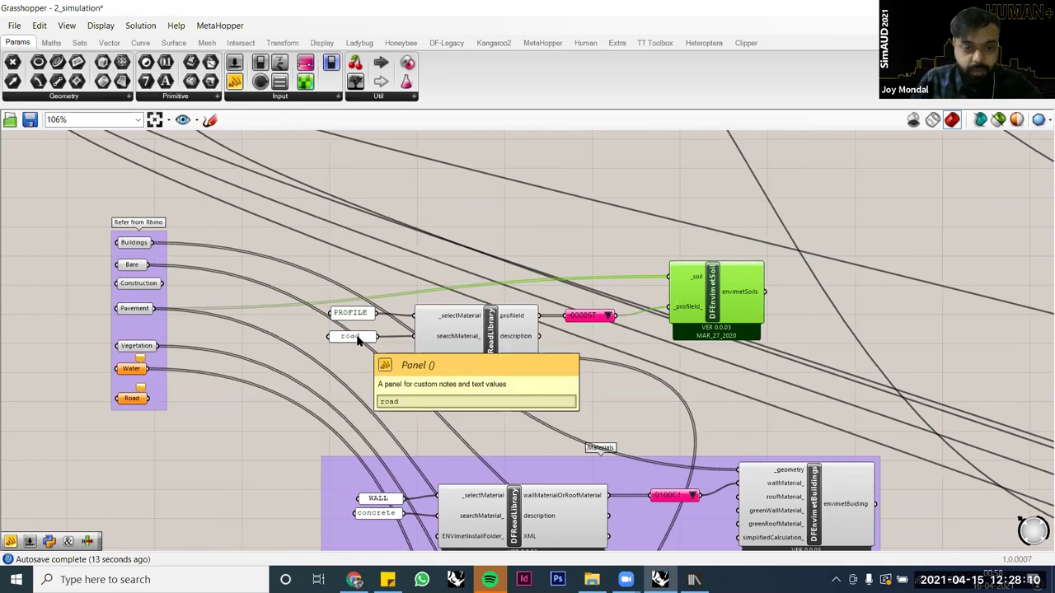
mouse_move(418, 339)
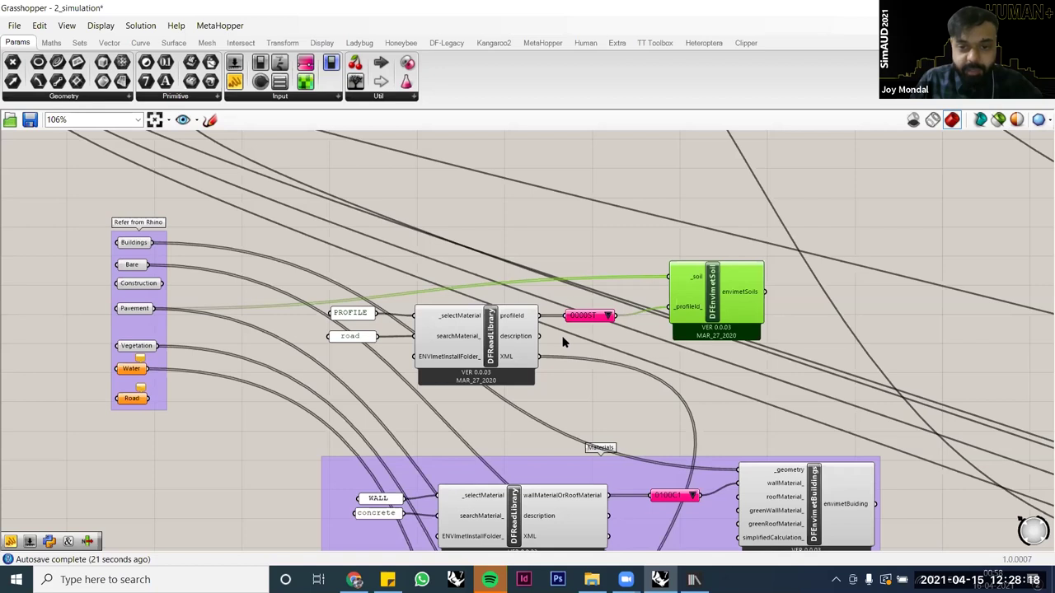
Step: Examine the rows of the Materials group from the concrete wall through the clay, road and plant rows to the water profile
right_drag(553, 318, 550, 317)
right_drag(404, 419, 379, 340)
right_drag(341, 280, 310, 257)
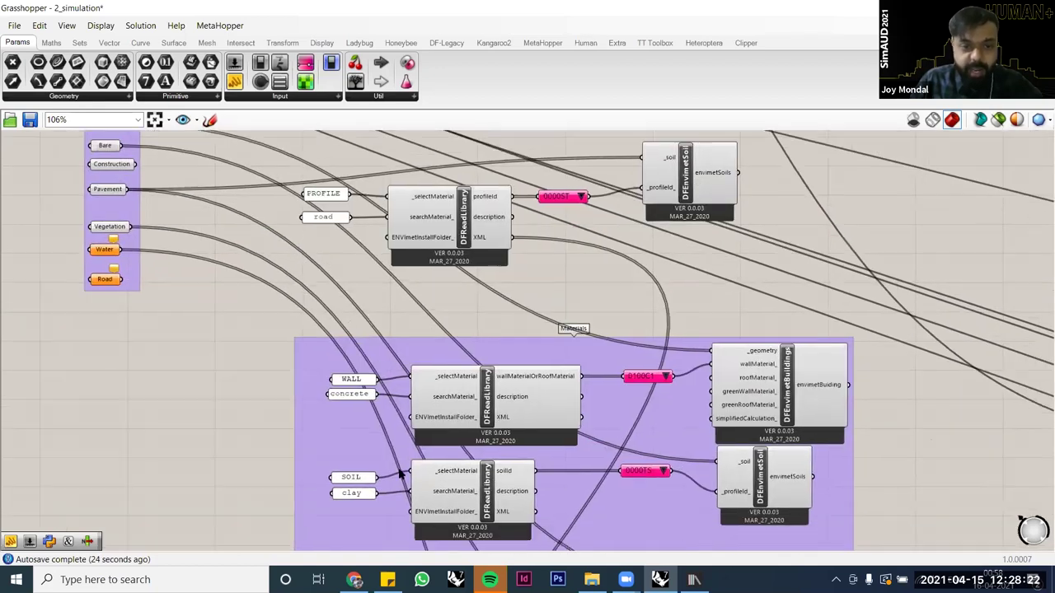
right_drag(377, 370, 360, 358)
right_drag(543, 473, 506, 411)
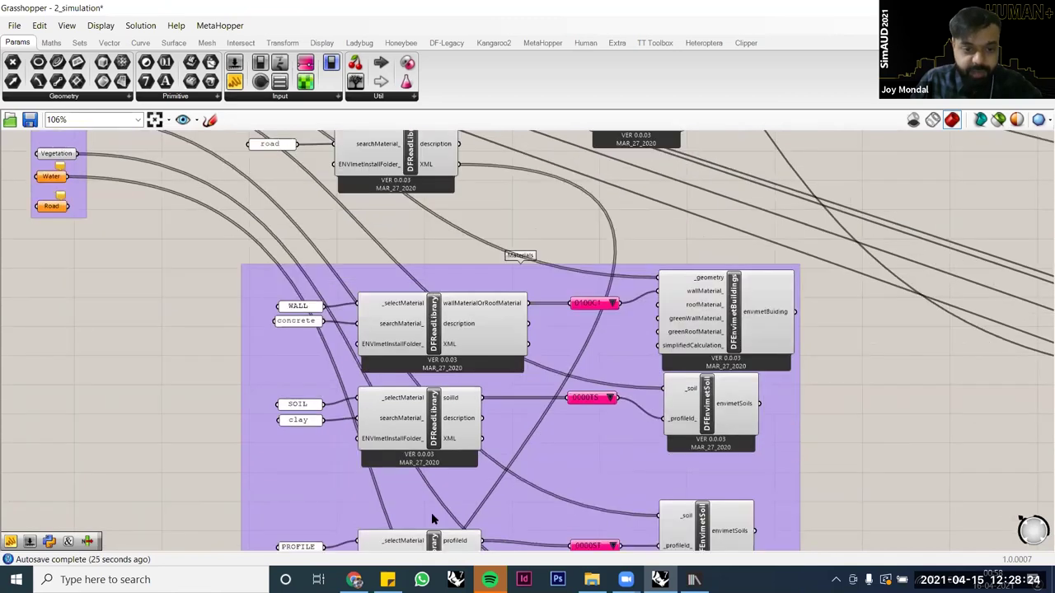
scroll(511, 426, down, 2)
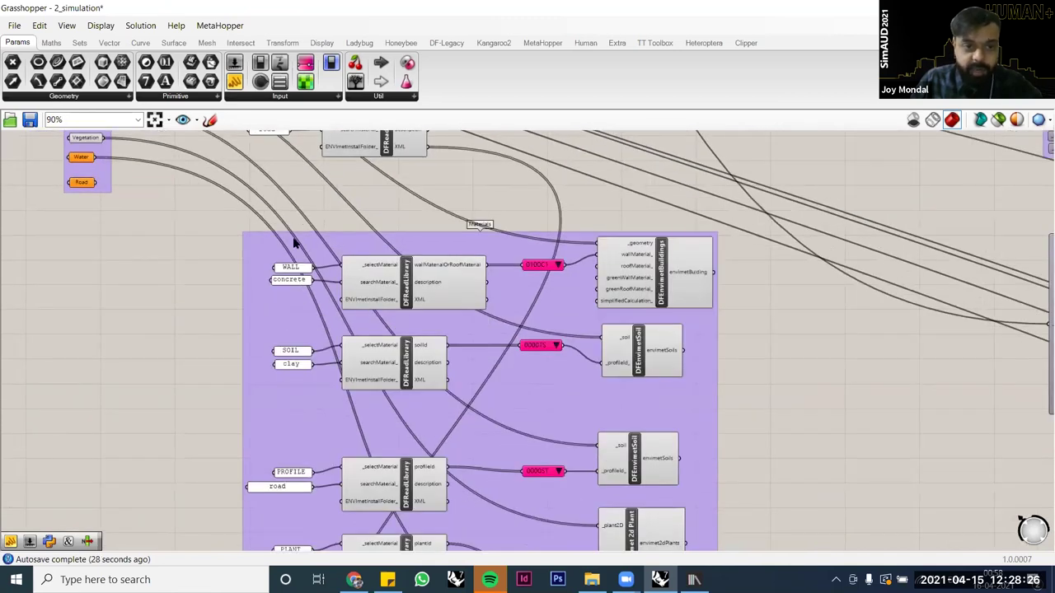
scroll(293, 242, up, 5)
right_drag(370, 431, 347, 323)
right_drag(268, 265, 254, 231)
right_drag(407, 359, 394, 261)
right_drag(312, 284, 305, 231)
right_drag(294, 371, 291, 332)
scroll(313, 305, down, 3)
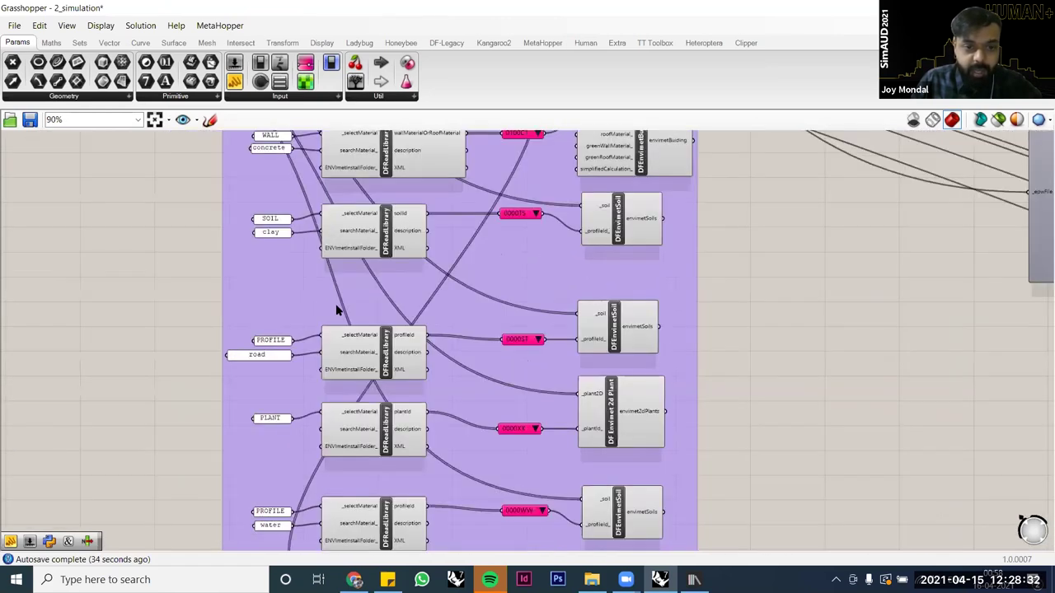
right_drag(613, 429, 613, 331)
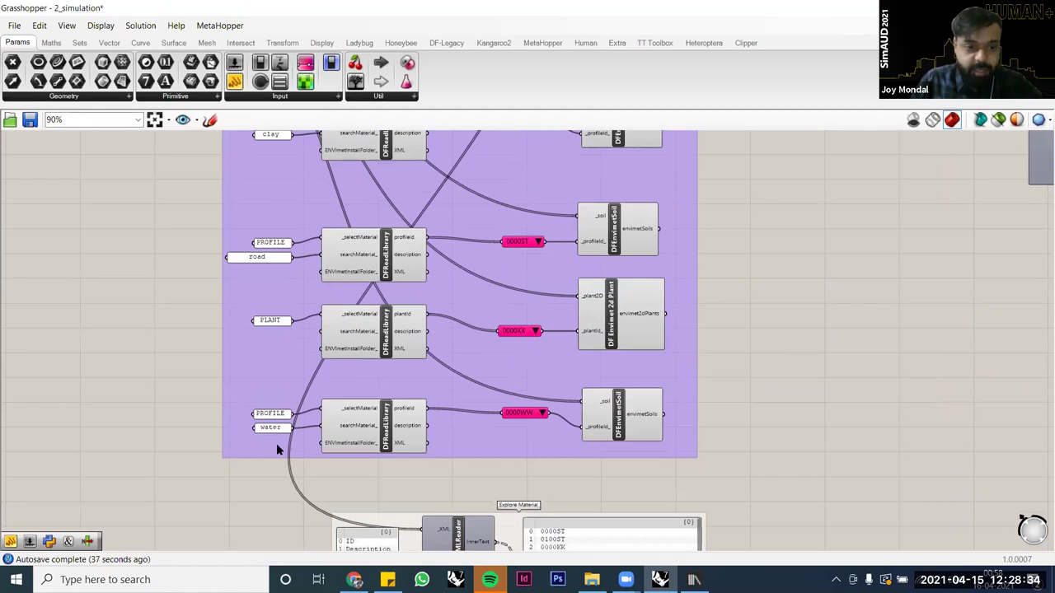
right_drag(465, 427, 461, 436)
right_drag(487, 362, 482, 377)
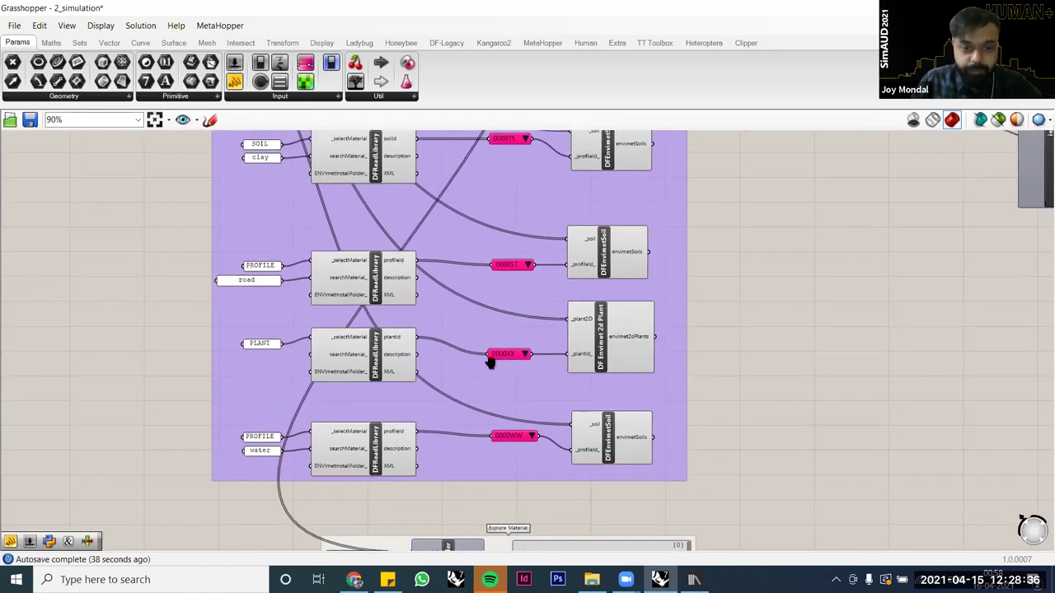
scroll(305, 406, up, 3)
drag(850, 508, 194, 352)
key(Delete)
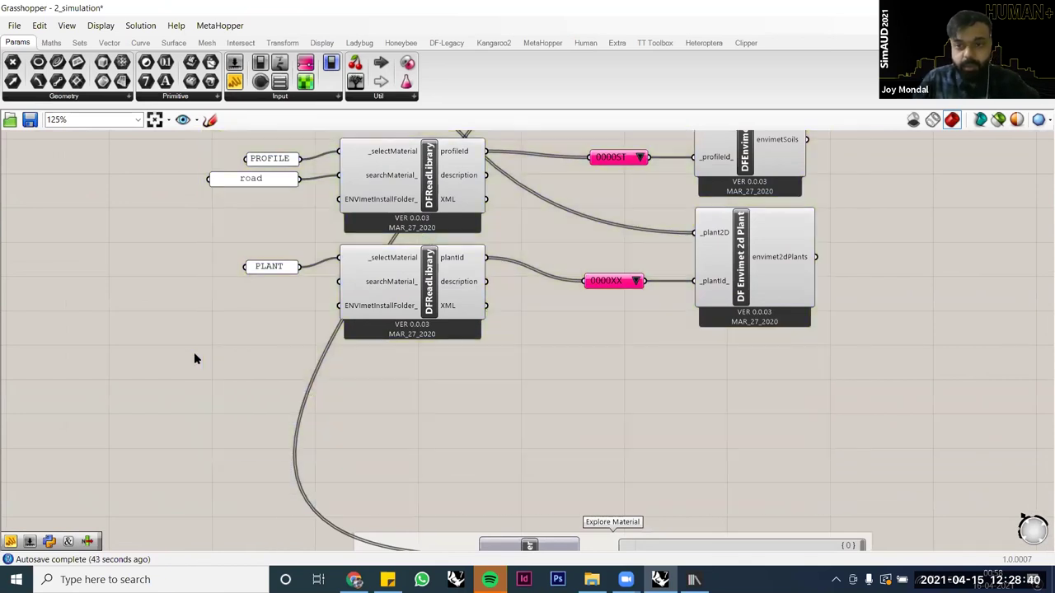
key(ctrl+z)
click(514, 451)
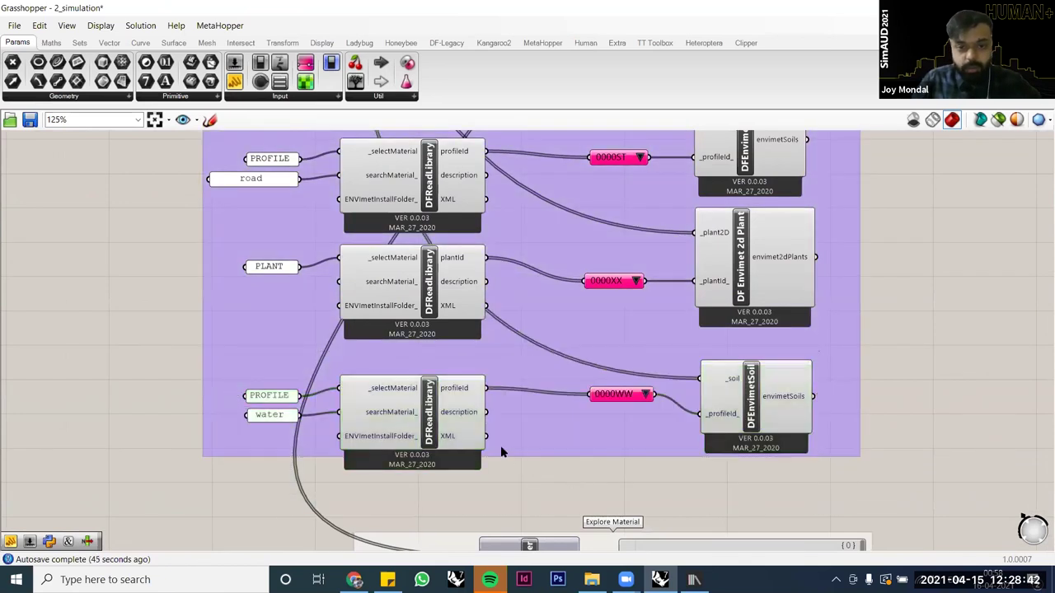
Step: Delete the water row from the Materials group: its DFReadLibrary, 0000WW list, DFEnvimetSoil, and PROFILE and water panels
drag(857, 494, 193, 350)
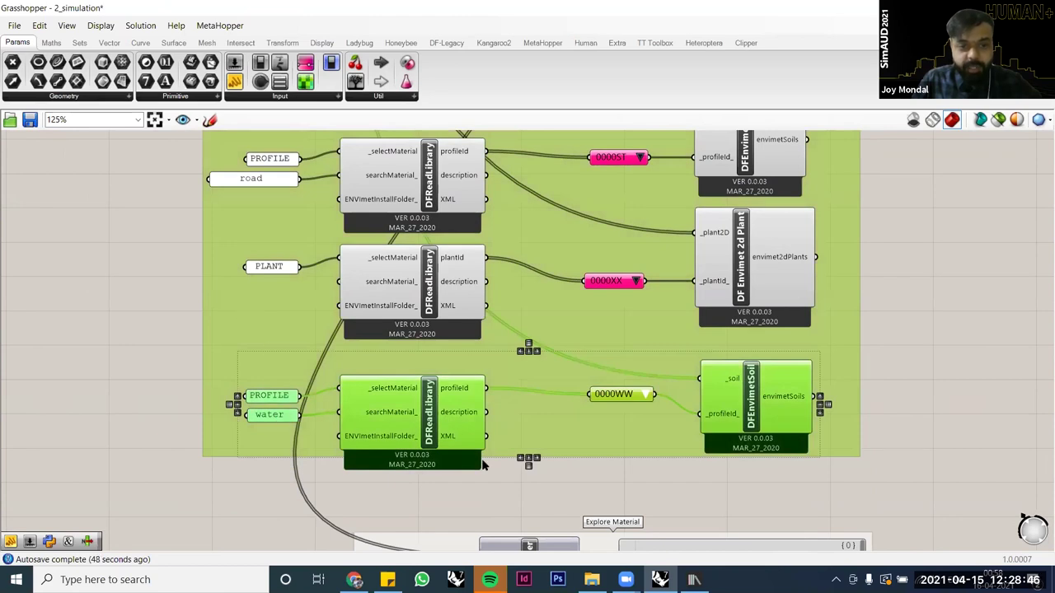
click(385, 411)
key(Delete)
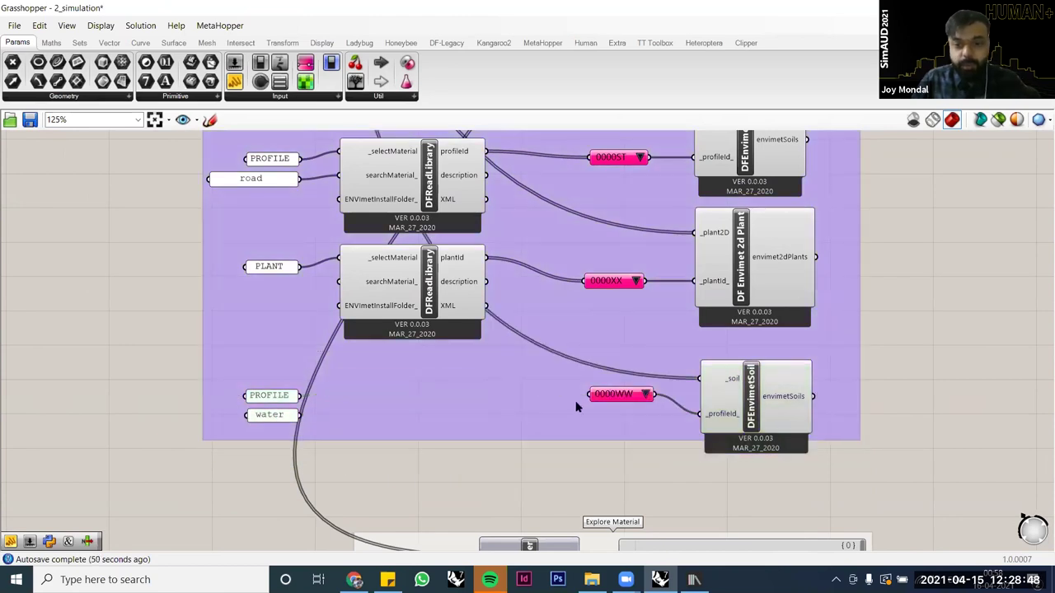
click(620, 393)
key(Delete)
click(747, 394)
key(Delete)
click(269, 397)
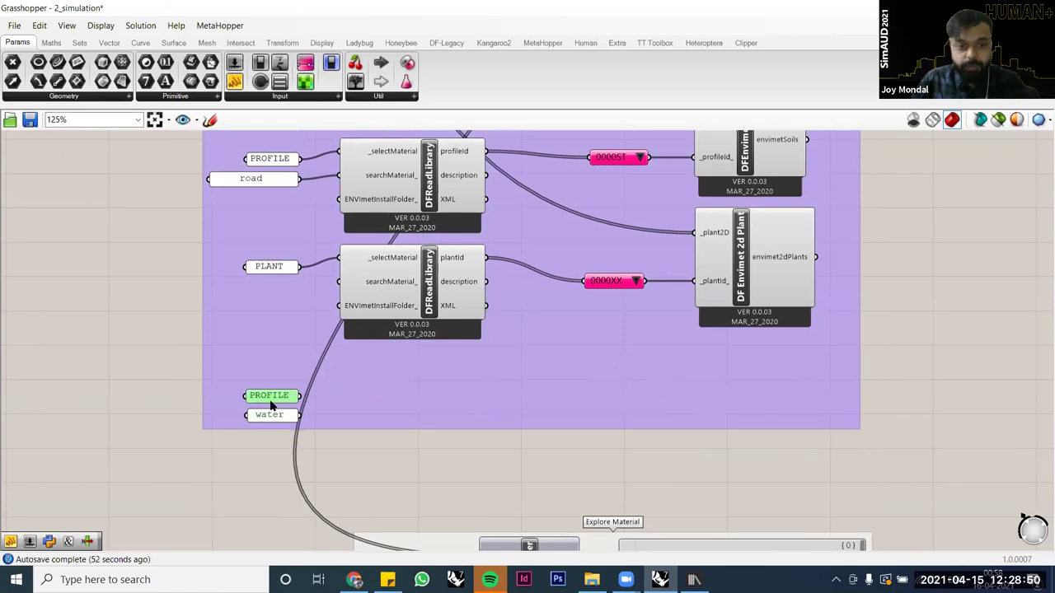
key(Delete)
Step: Lower the copied DFEnvimetSoil beside its 0000ST list and move the whole Materials group up slightly
scroll(415, 481, down, 5)
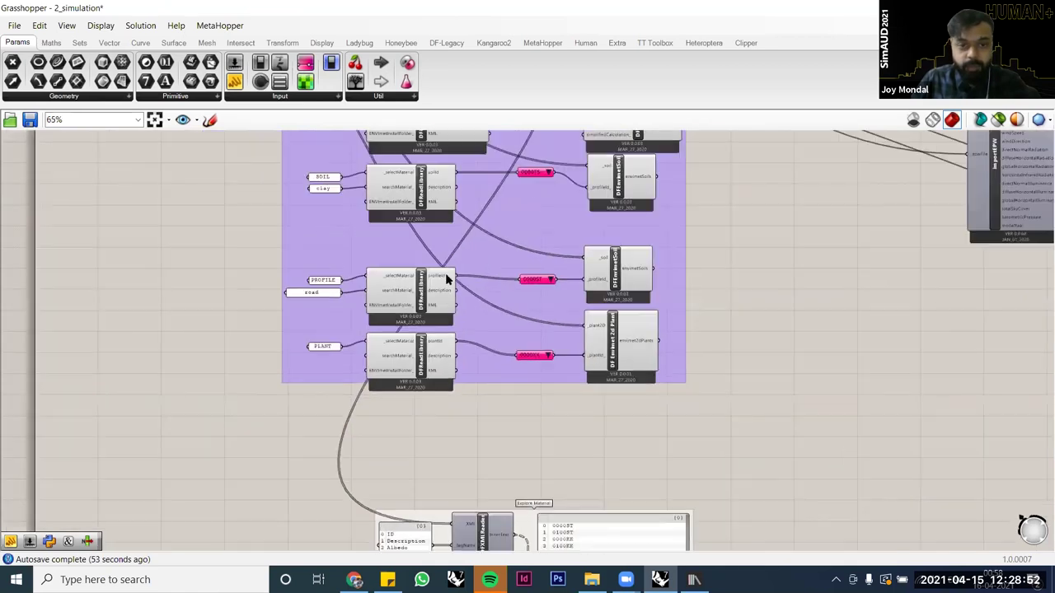
scroll(454, 441, down, 3)
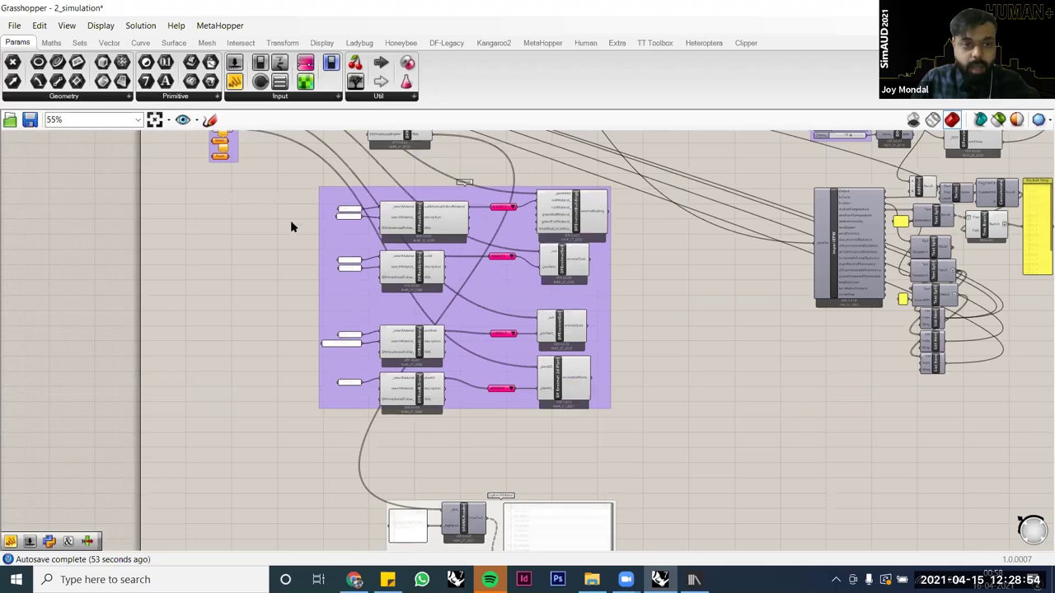
scroll(192, 201, up, 4)
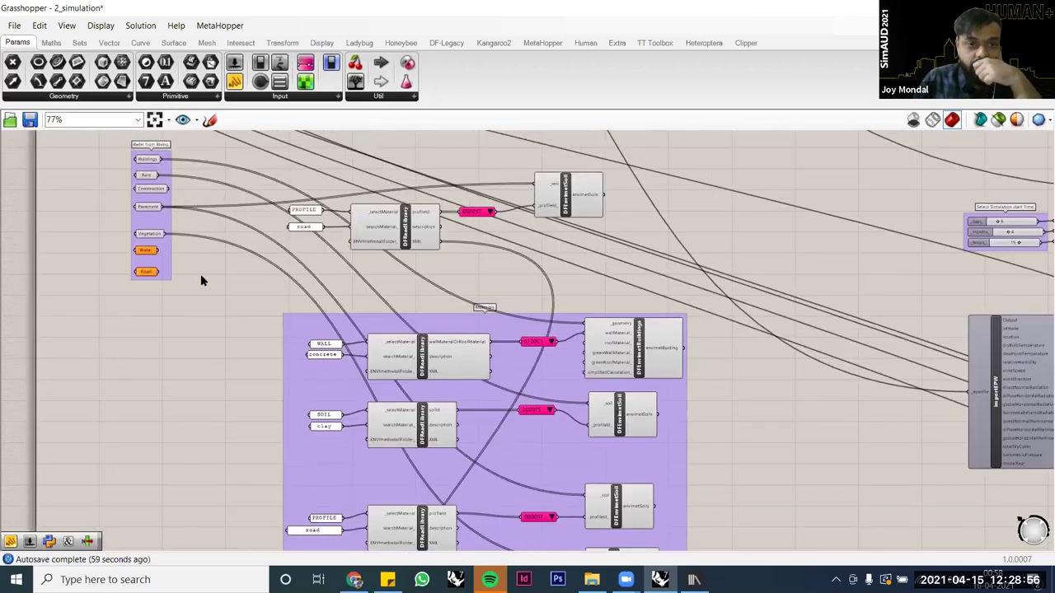
drag(569, 191, 569, 213)
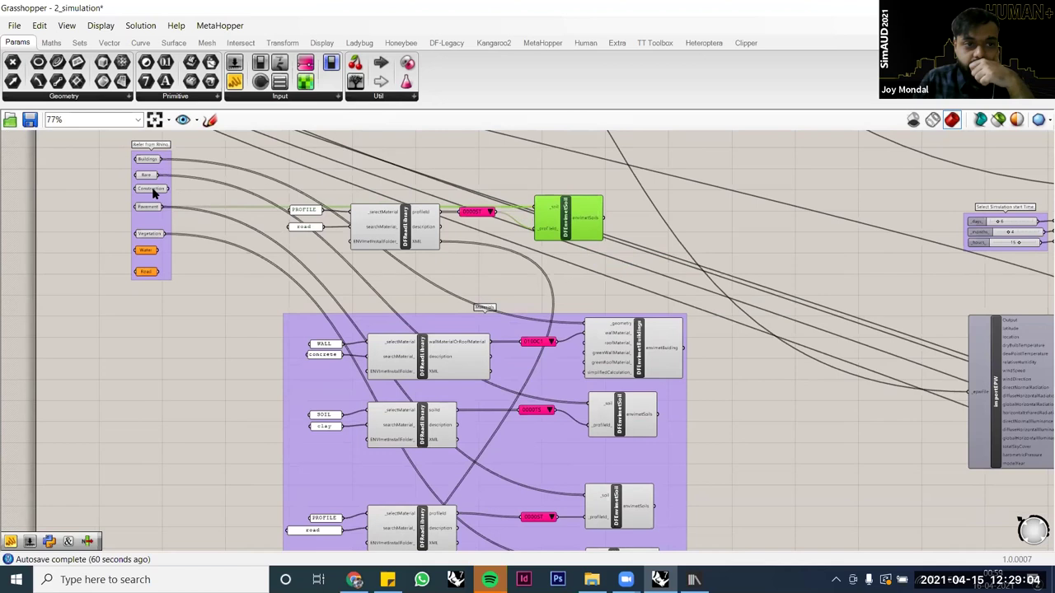
click(461, 257)
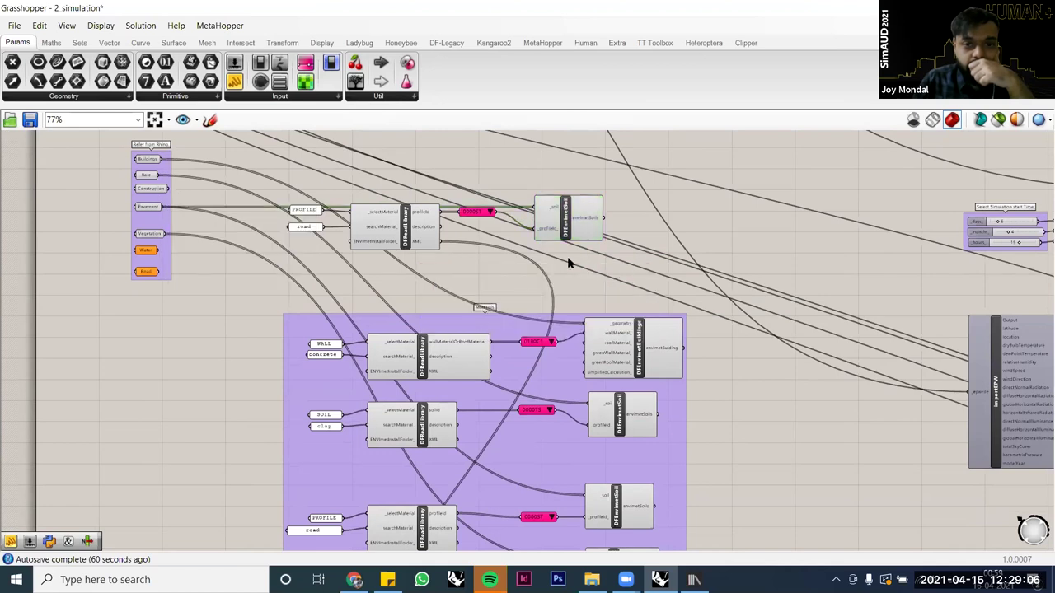
drag(705, 384, 298, 308)
drag(617, 344, 617, 322)
click(627, 268)
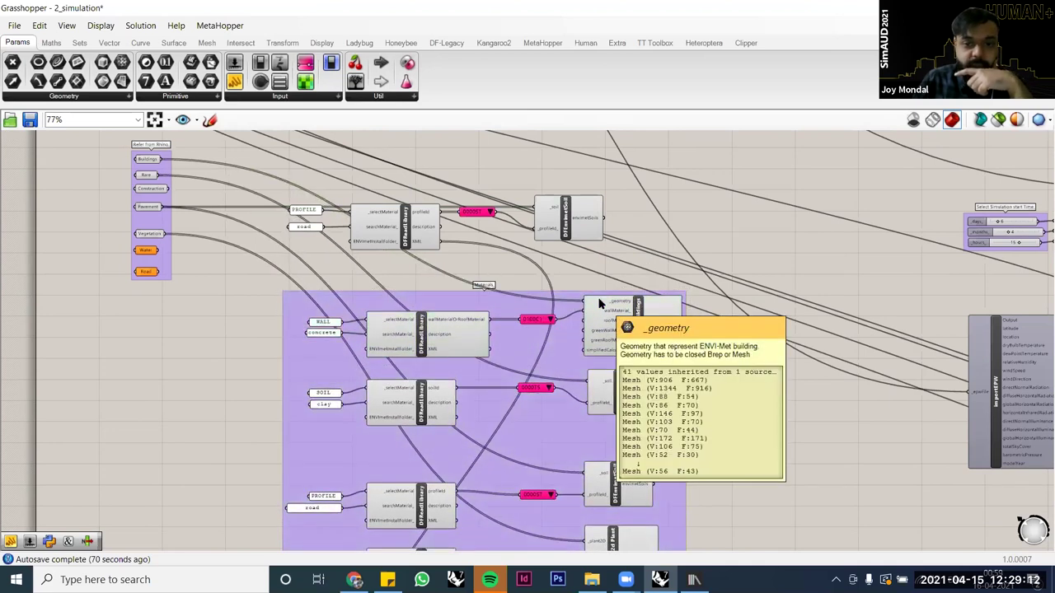
Step: Delete the duplicate road row above the Materials group, including its panels, DFReadLibrary, 0000ST list and DFEnvimetSoil
click(145, 162)
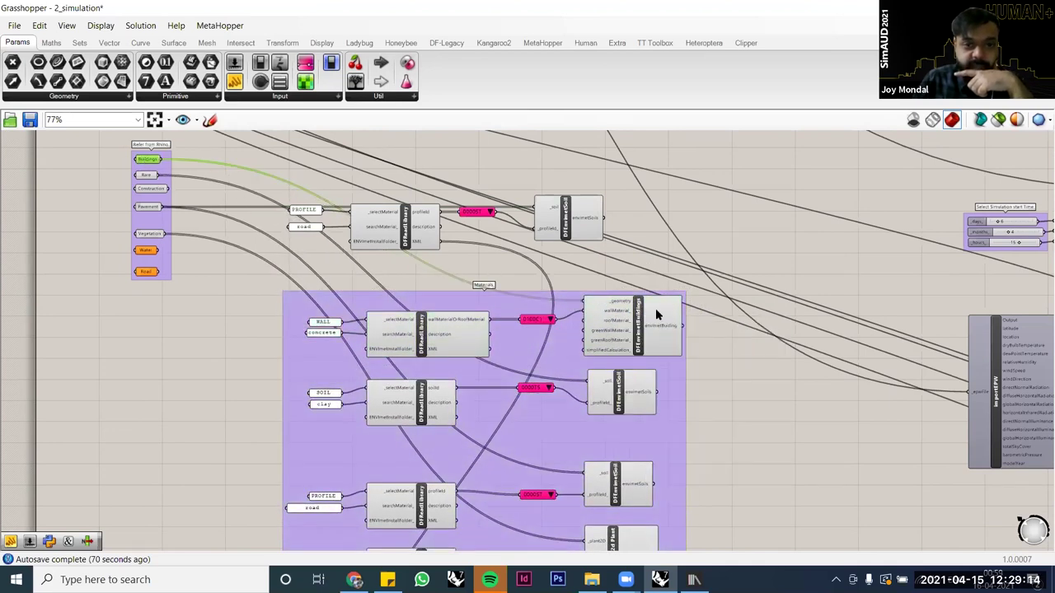
click(395, 279)
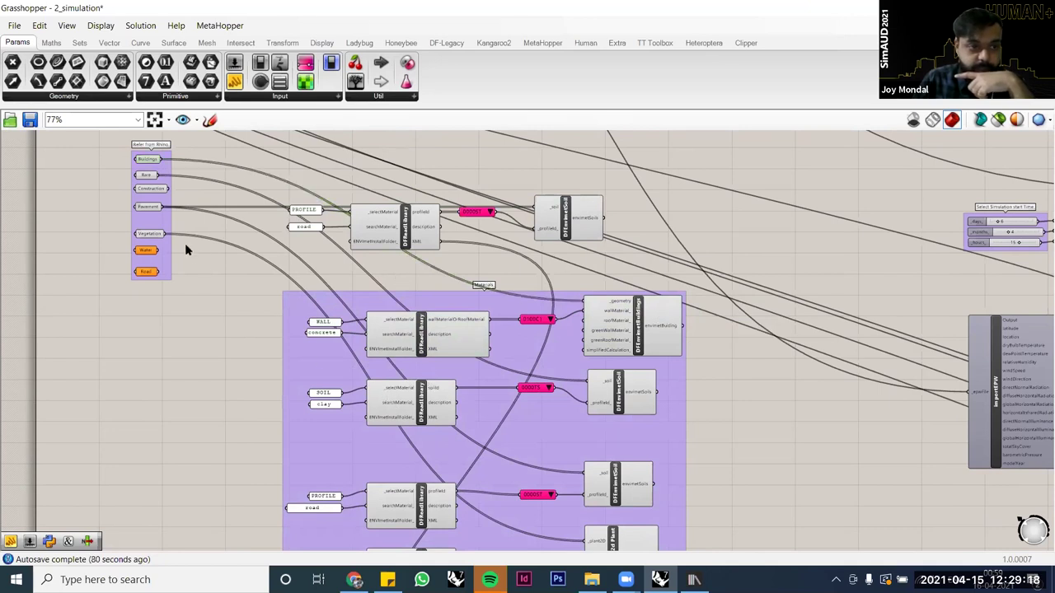
right_drag(294, 336, 302, 283)
click(629, 438)
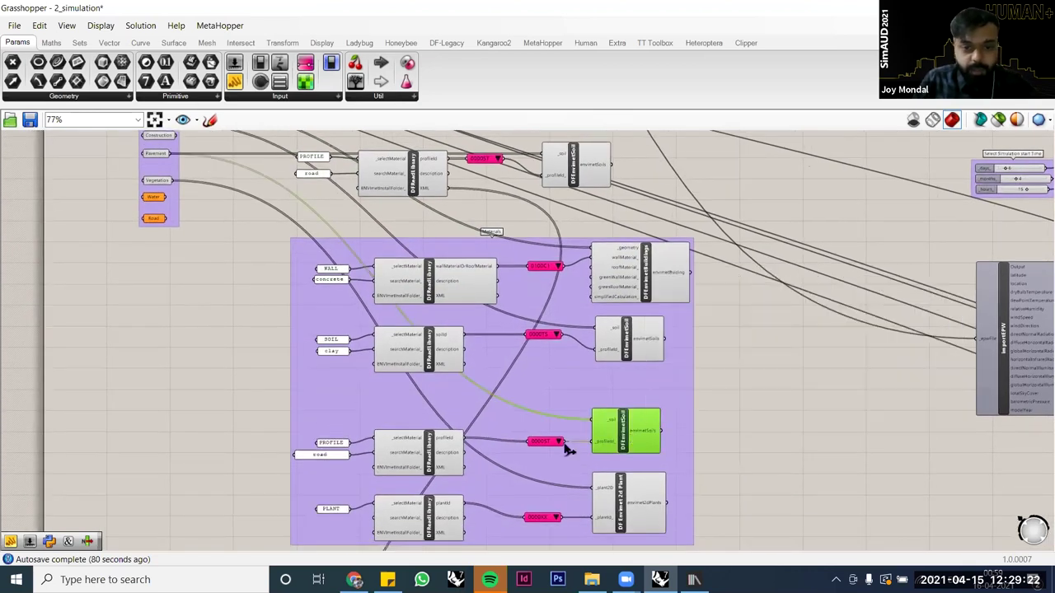
click(714, 423)
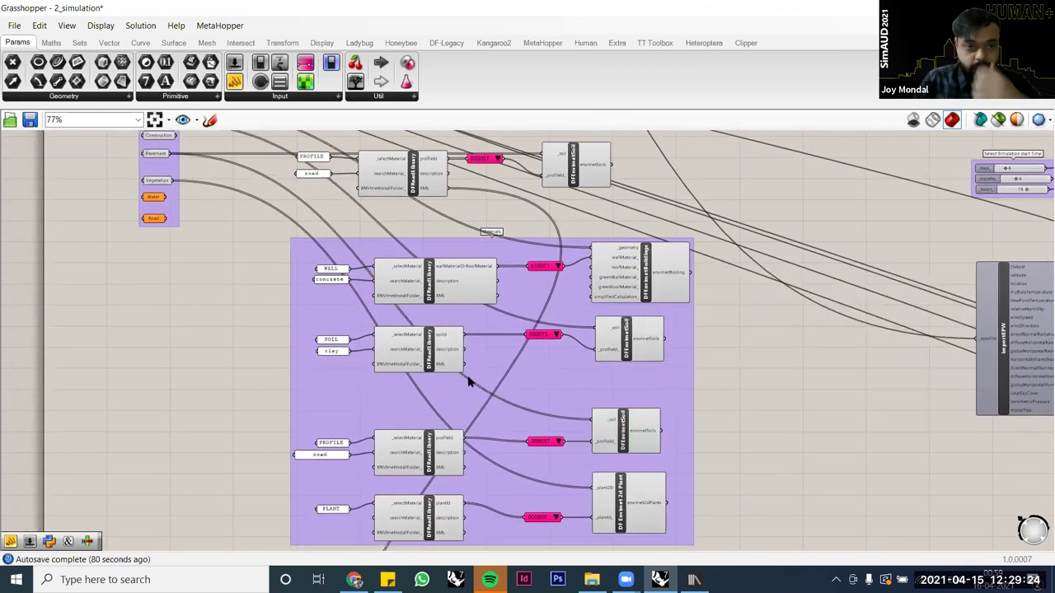
right_drag(422, 312, 422, 329)
drag(610, 233, 304, 165)
key(Delete)
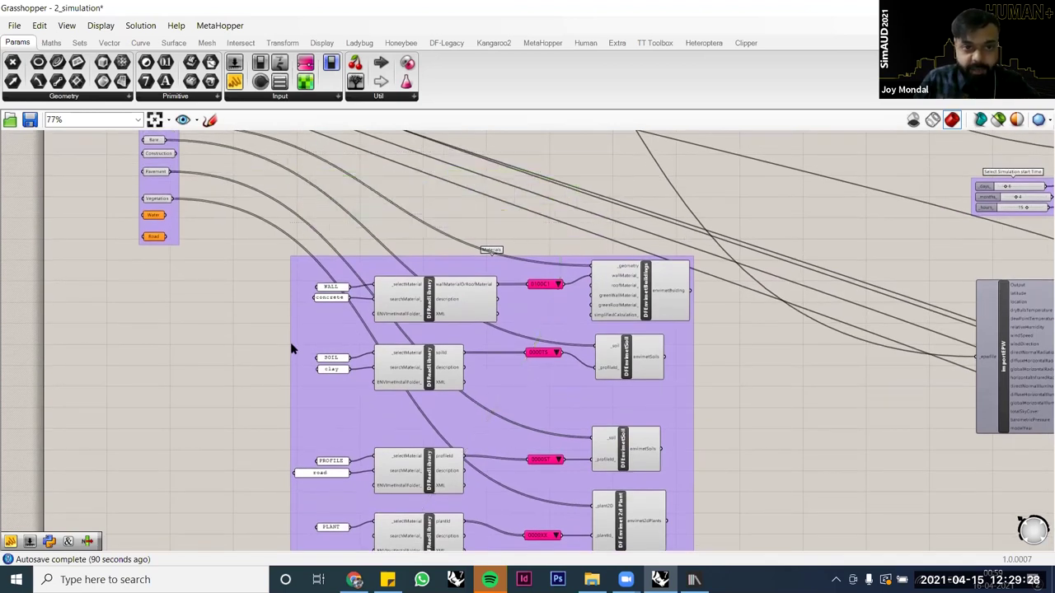
Step: Trace the Buildings, Bare, Pavement and Vegetation geometry wires to their material rows in the Materials group
scroll(666, 375, up, 3)
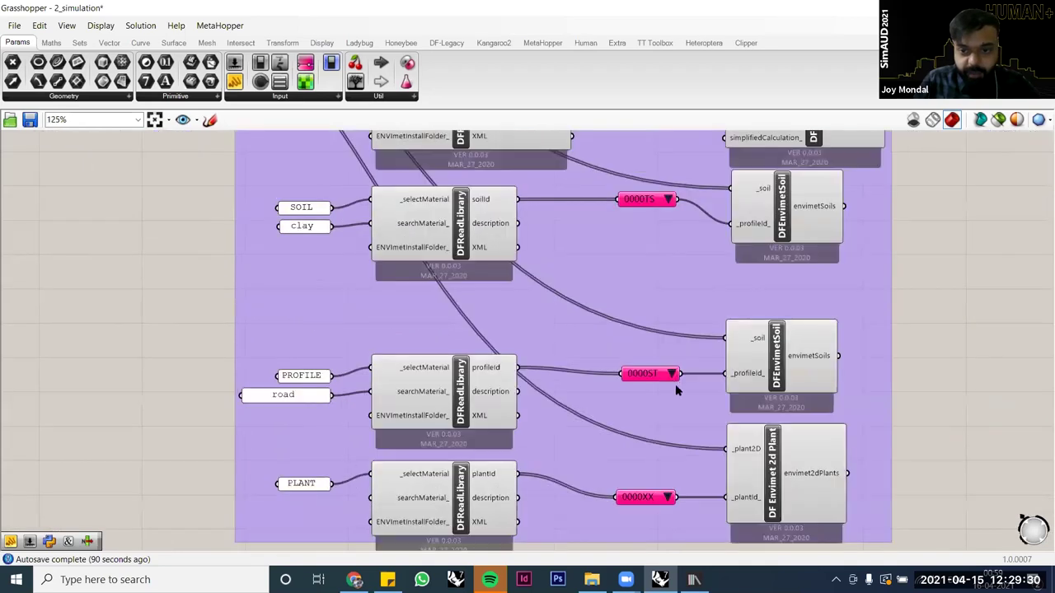
scroll(386, 419, down, 3)
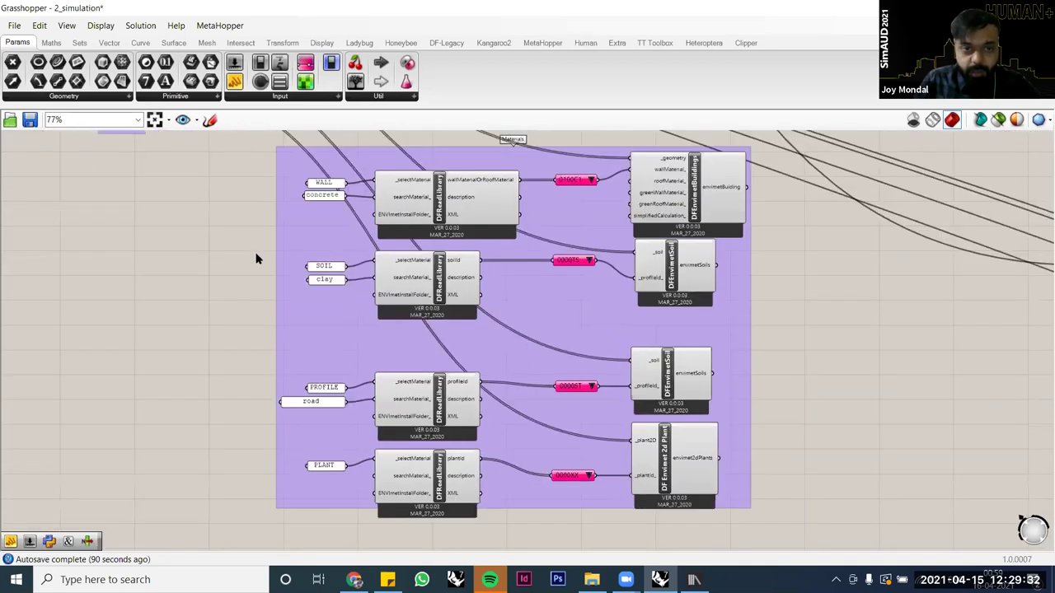
scroll(256, 258, down, 2)
drag(204, 151, 610, 486)
scroll(543, 486, up, 2)
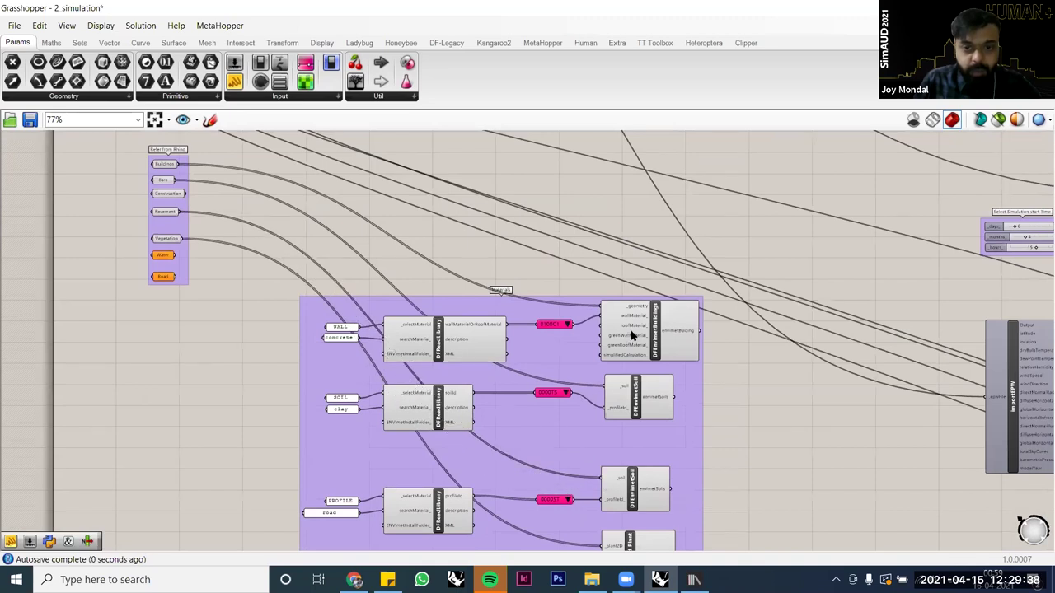
drag(600, 306, 160, 184)
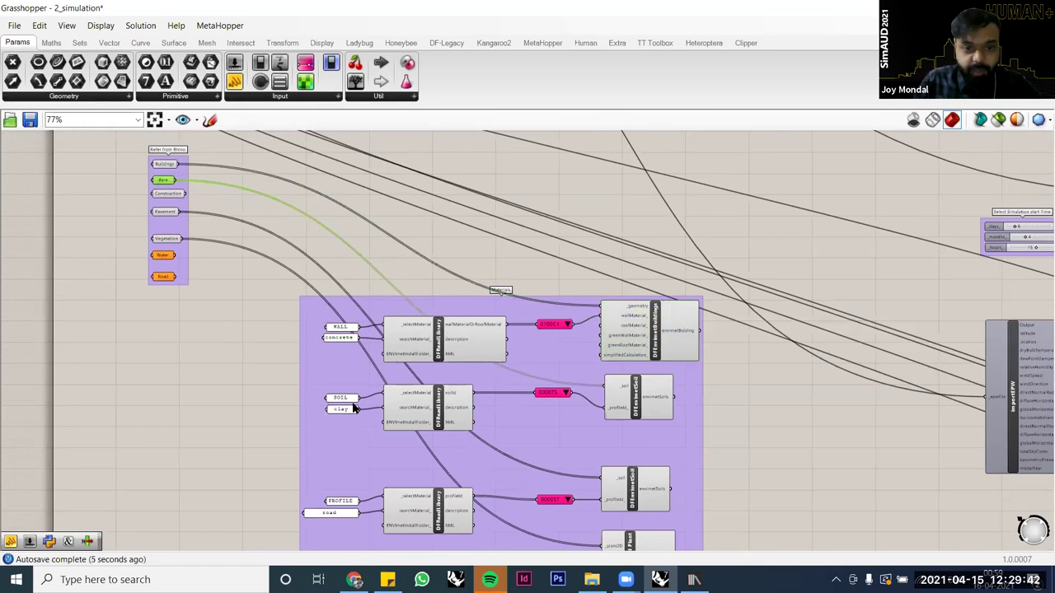
scroll(350, 412, up, 2)
scroll(348, 412, up, 1)
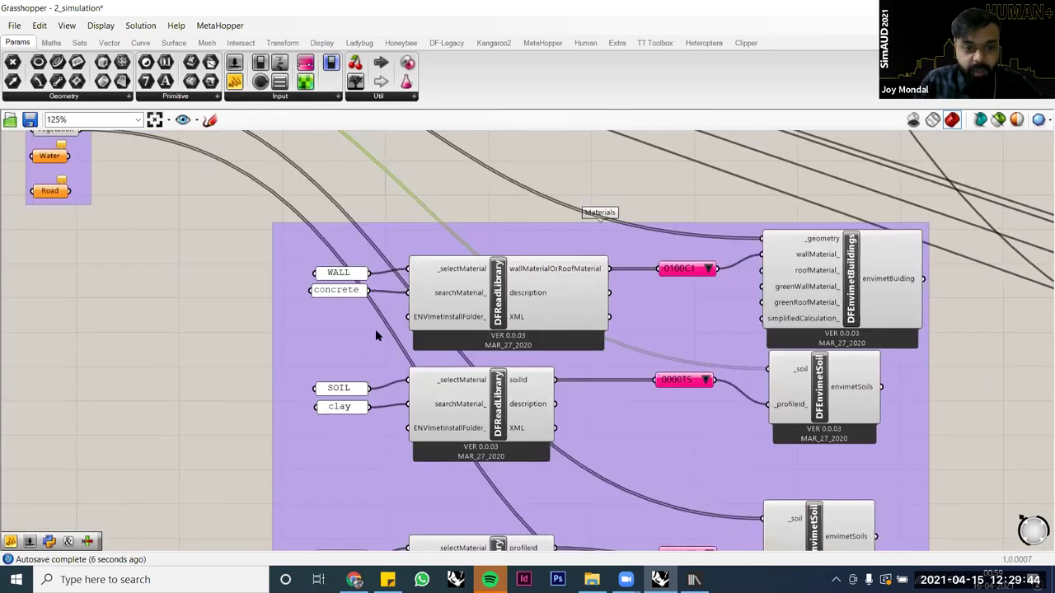
scroll(355, 375, down, 3)
right_drag(235, 330, 199, 272)
click(186, 234)
right_drag(210, 316, 215, 272)
right_drag(410, 495, 315, 326)
scroll(426, 462, up, 4)
Step: Review the plant IDs offered by the PLANT row's value list without changing the selected 0000XX
click(647, 421)
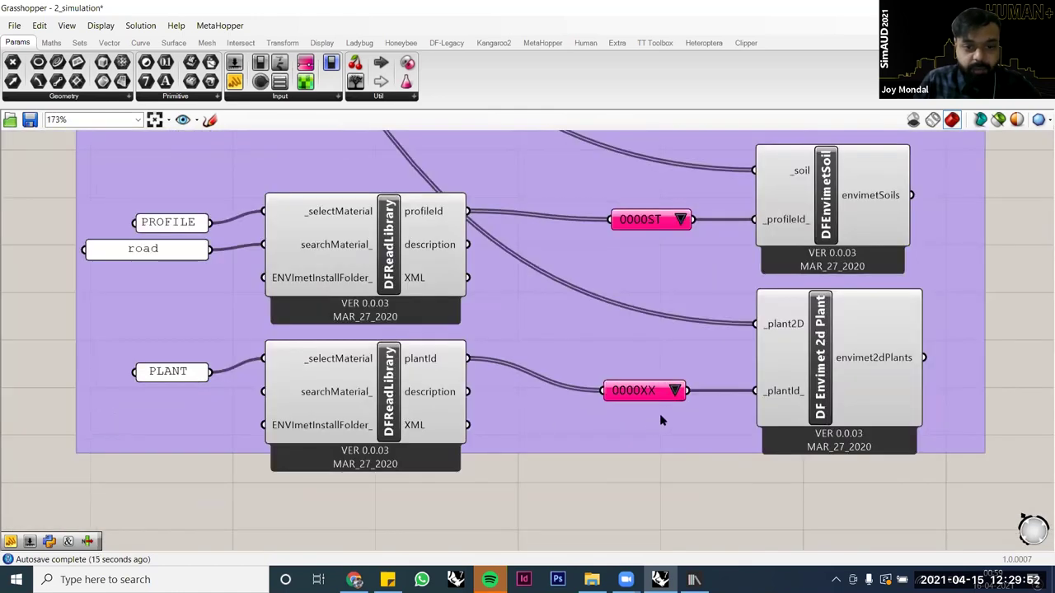
click(674, 392)
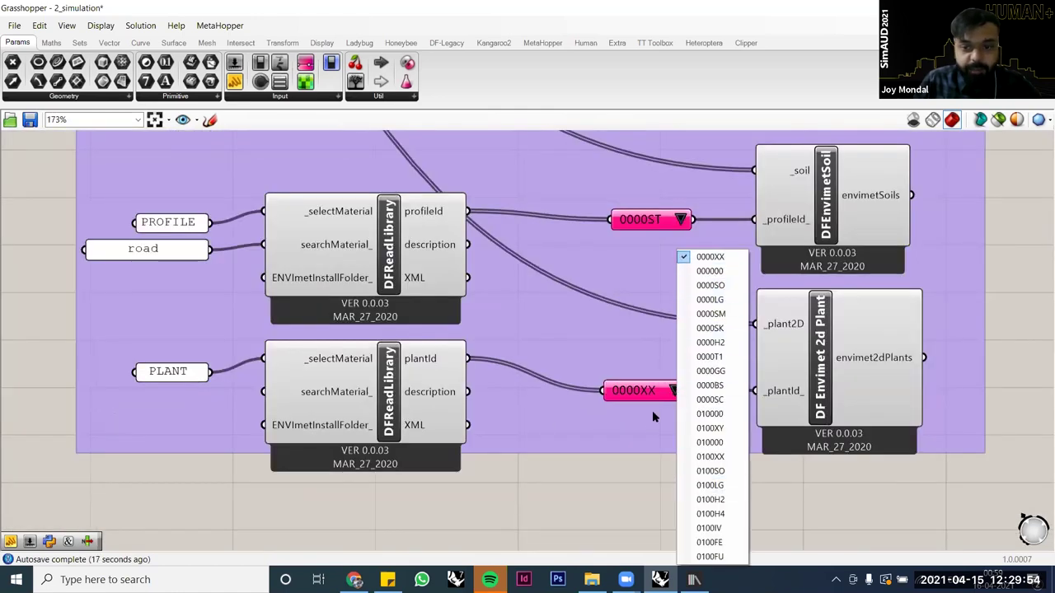
click(600, 494)
click(670, 390)
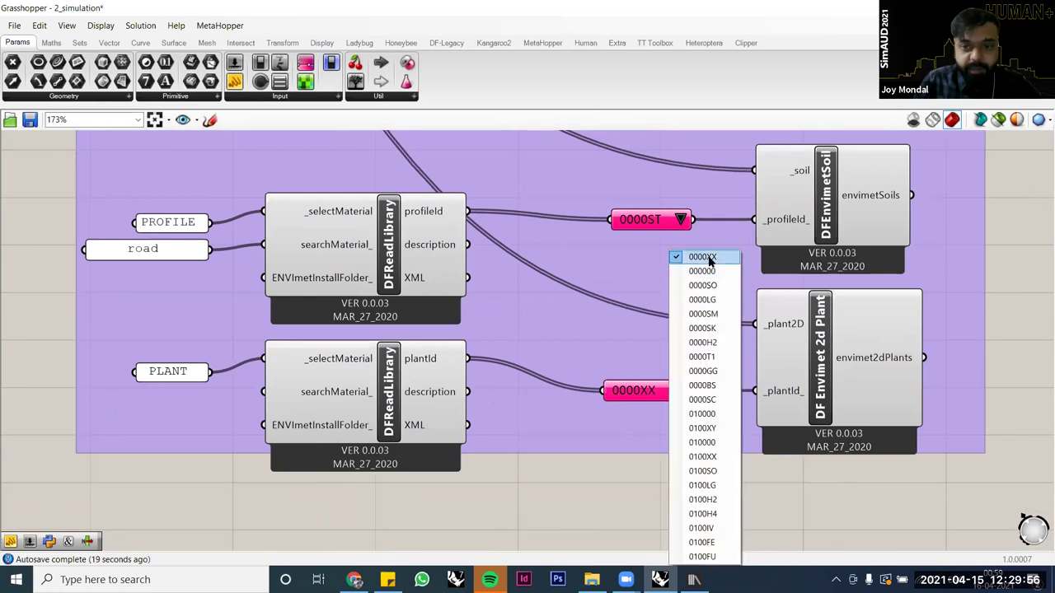
click(593, 490)
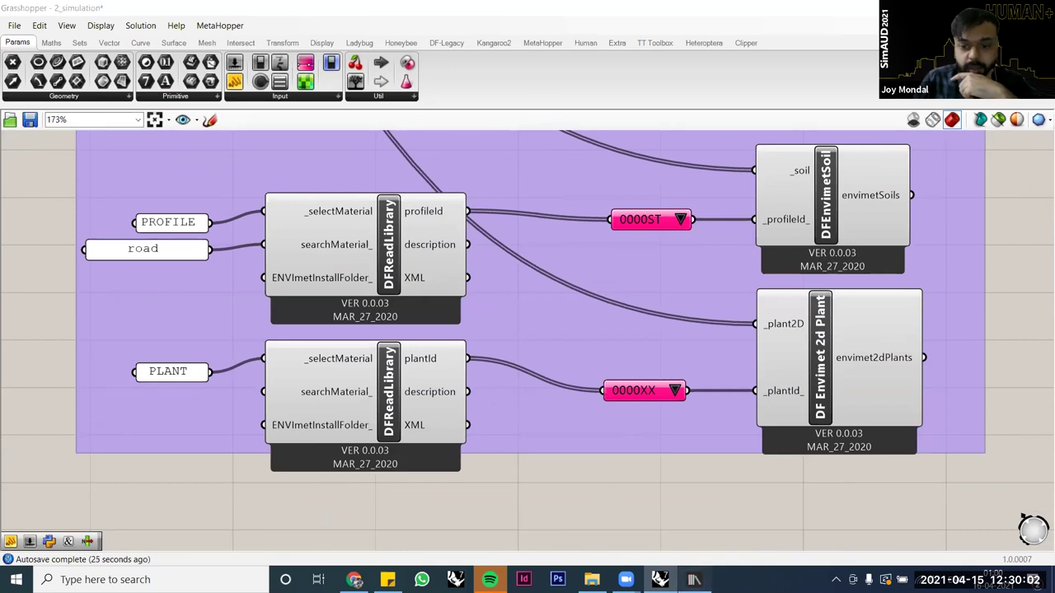
Step: Switch to ENVI-met DBManager and close the Profiles, Sources, Soils, Single-Walls, Greening and Walls windows covering Plants
key(alt+Tab)
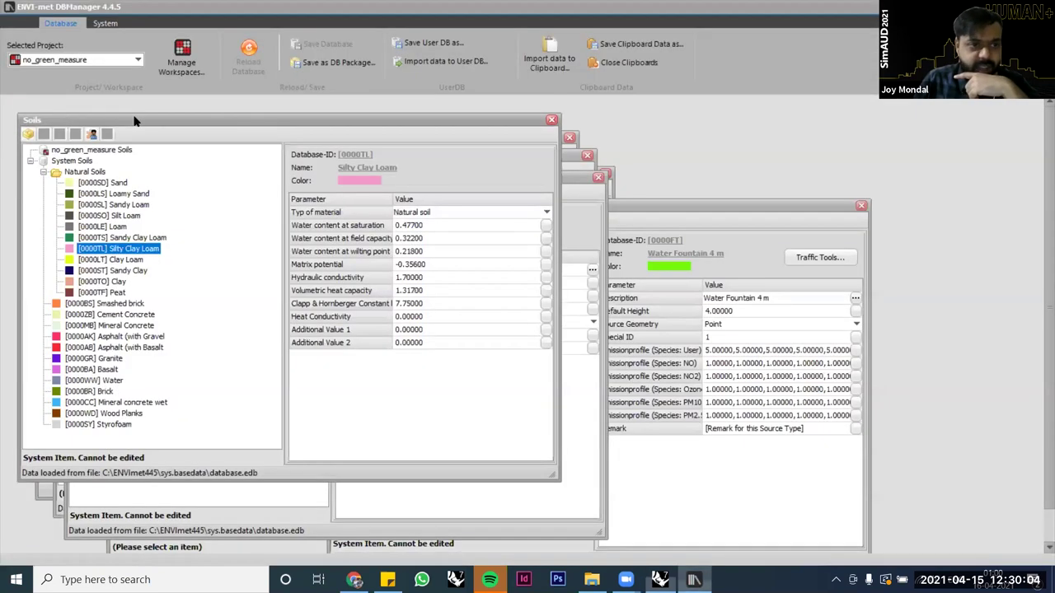
drag(463, 120, 578, 432)
drag(589, 209, 600, 207)
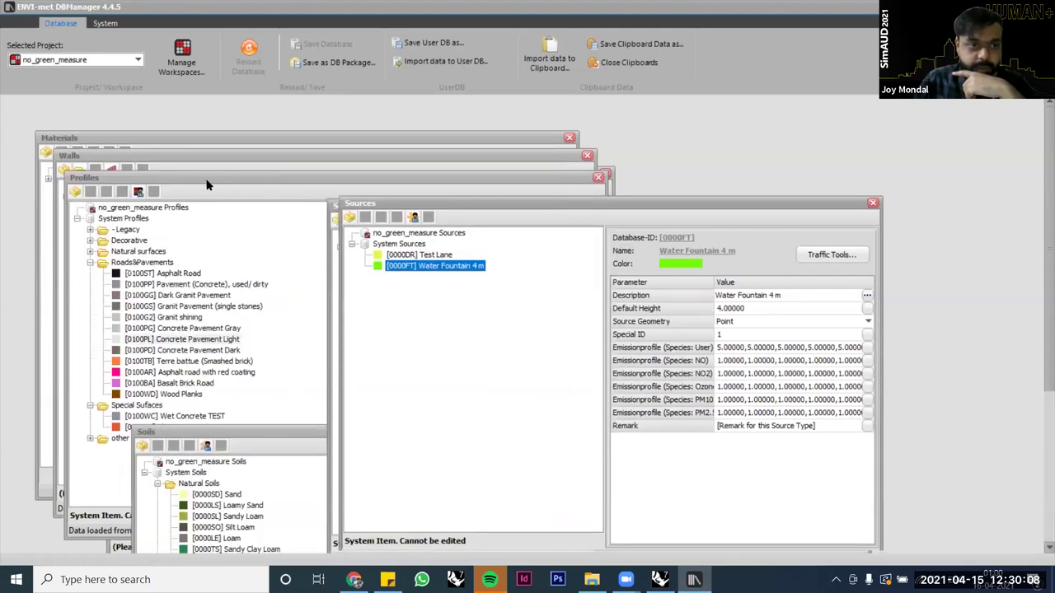
drag(170, 178, 358, 276)
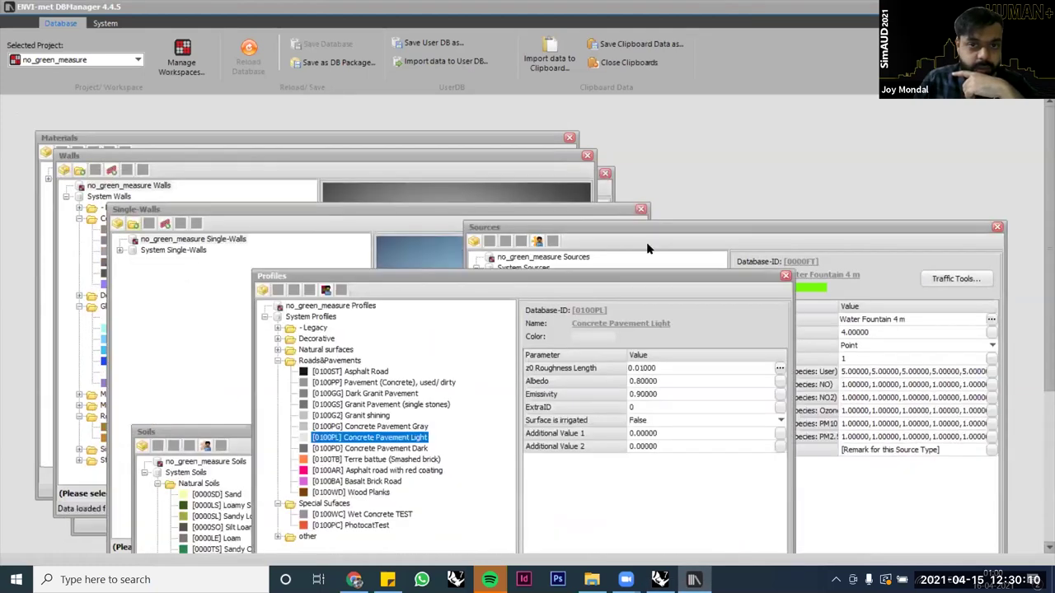
click(785, 277)
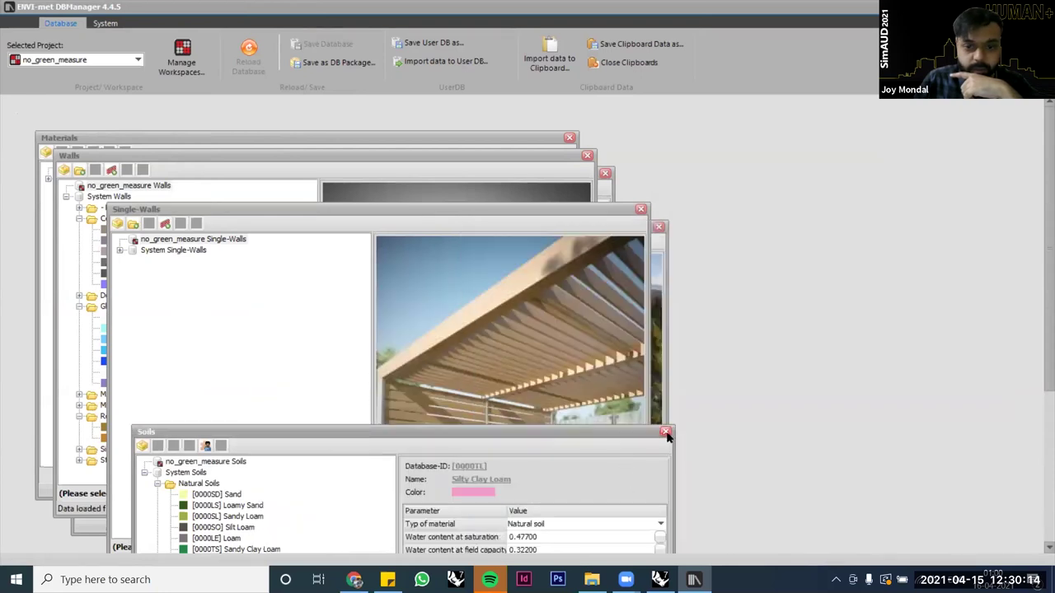
click(665, 433)
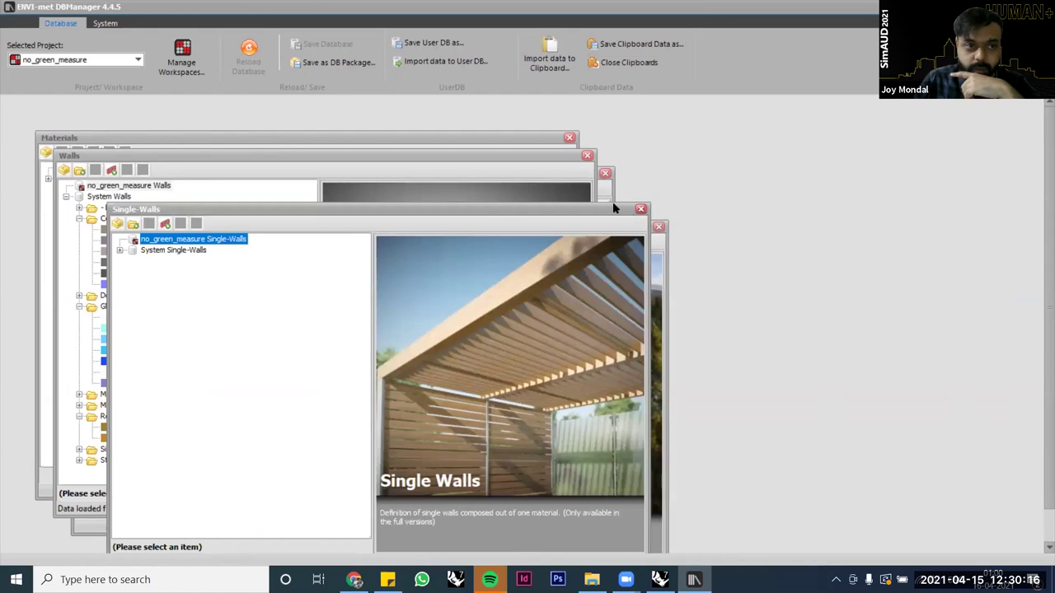
key(Escape)
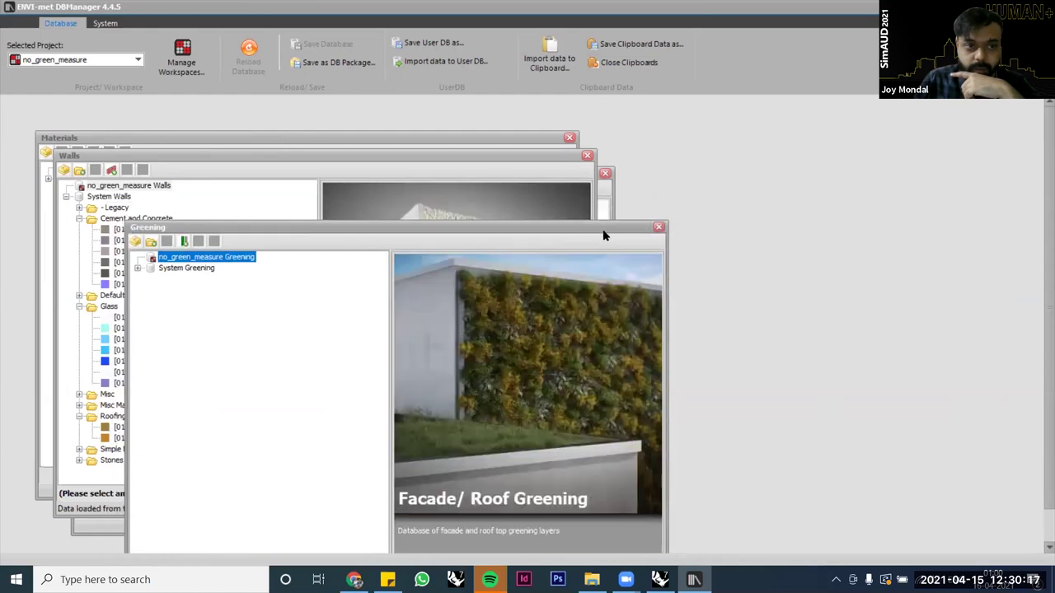
click(137, 269)
click(659, 226)
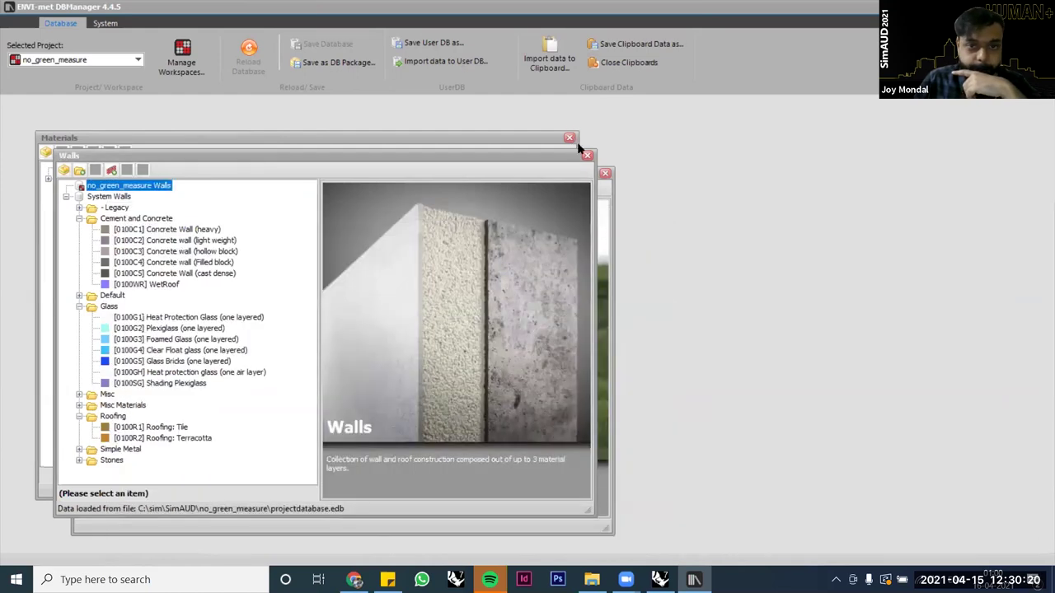
click(587, 155)
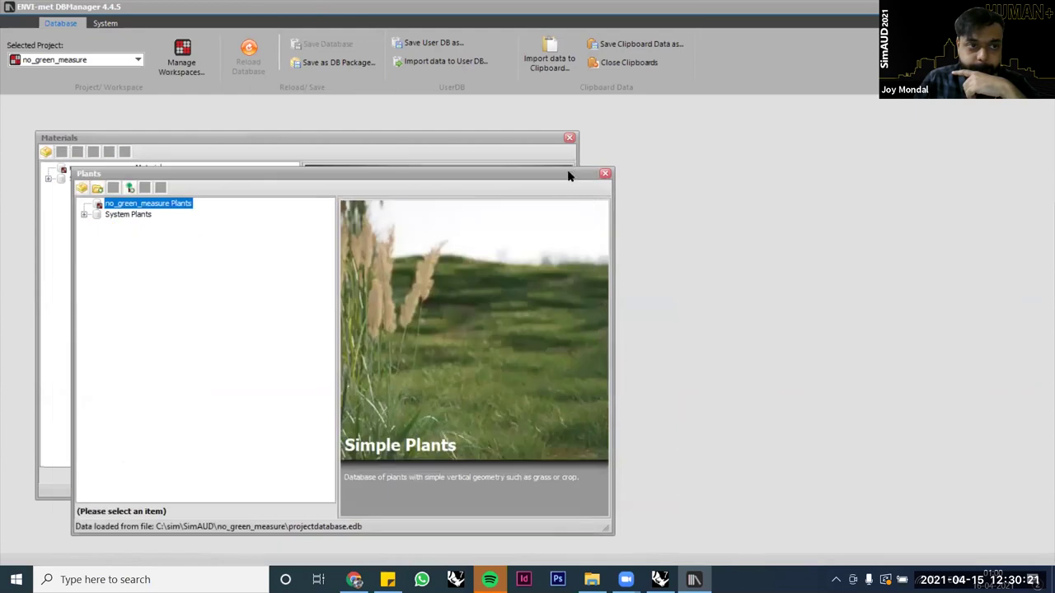
Step: Browse the Legacy categories under System Plants and view the plants in the Agriculture folder
click(84, 215)
click(97, 226)
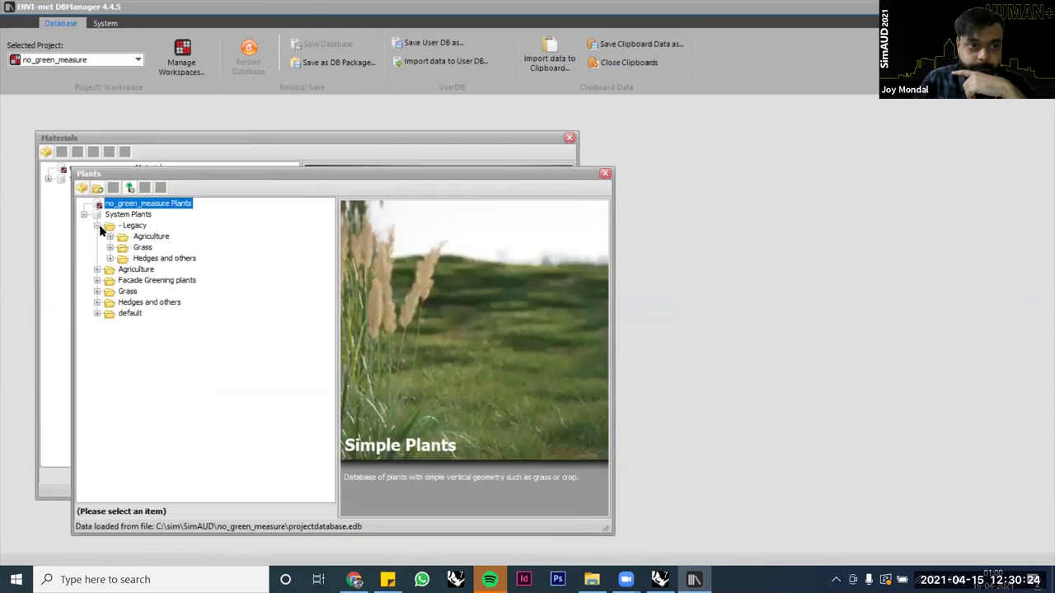
click(109, 236)
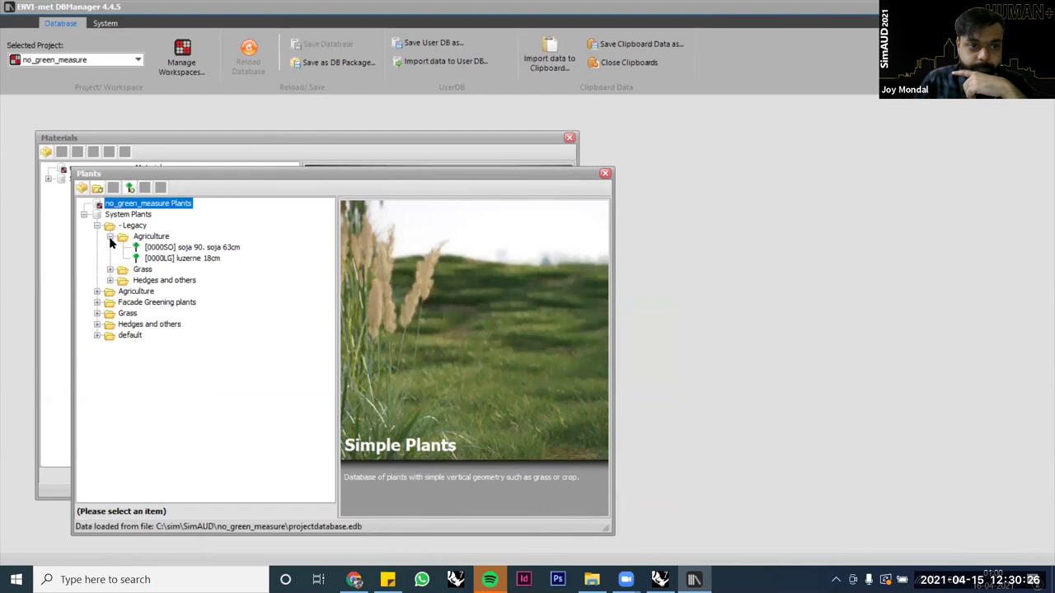
click(110, 236)
Step: Switch to Grasshopper and wire the PLANT row's DFReadLibrary XML output to the _XML input of DFXMLReader in Explore Material
click(659, 579)
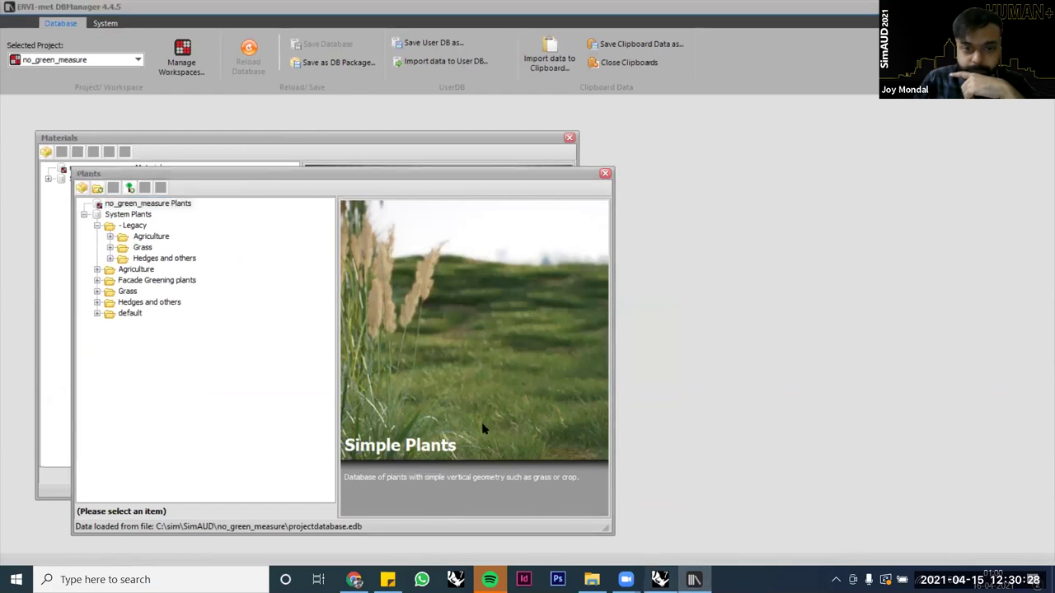
scroll(460, 353, down, 2)
drag(460, 352, 415, 492)
right_drag(528, 346, 510, 171)
Step: Read the plant IDs and their descriptions in the Explore Material panel
drag(715, 373, 715, 405)
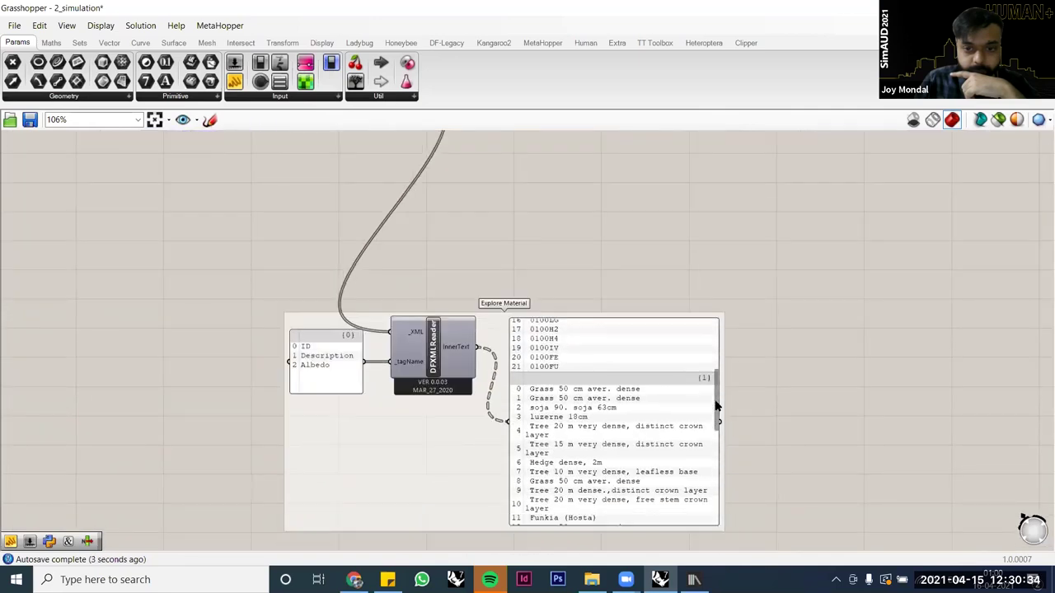
scroll(560, 404, up, 3)
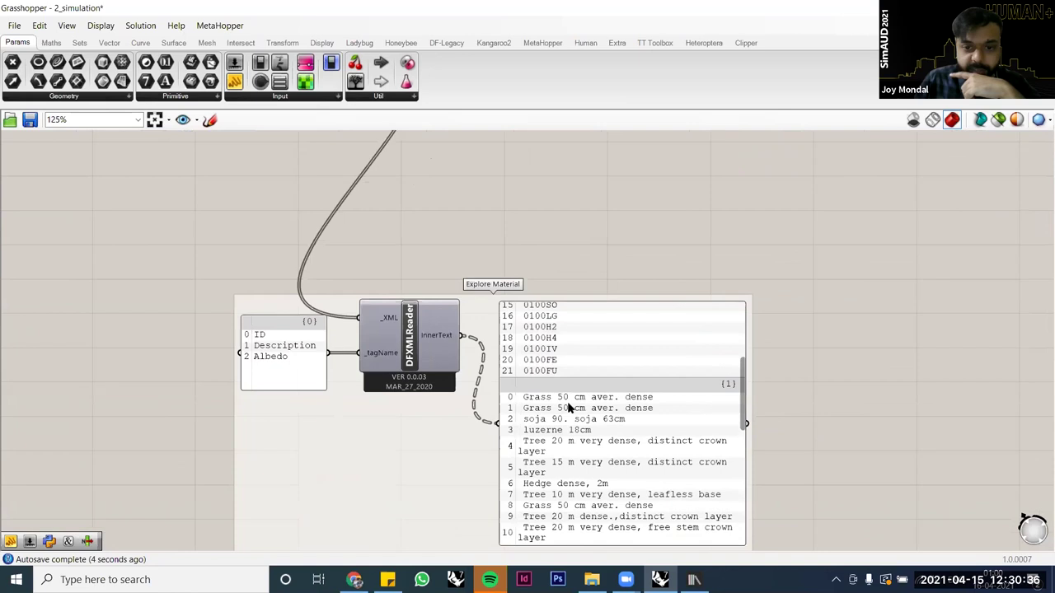
scroll(557, 394, up, 3)
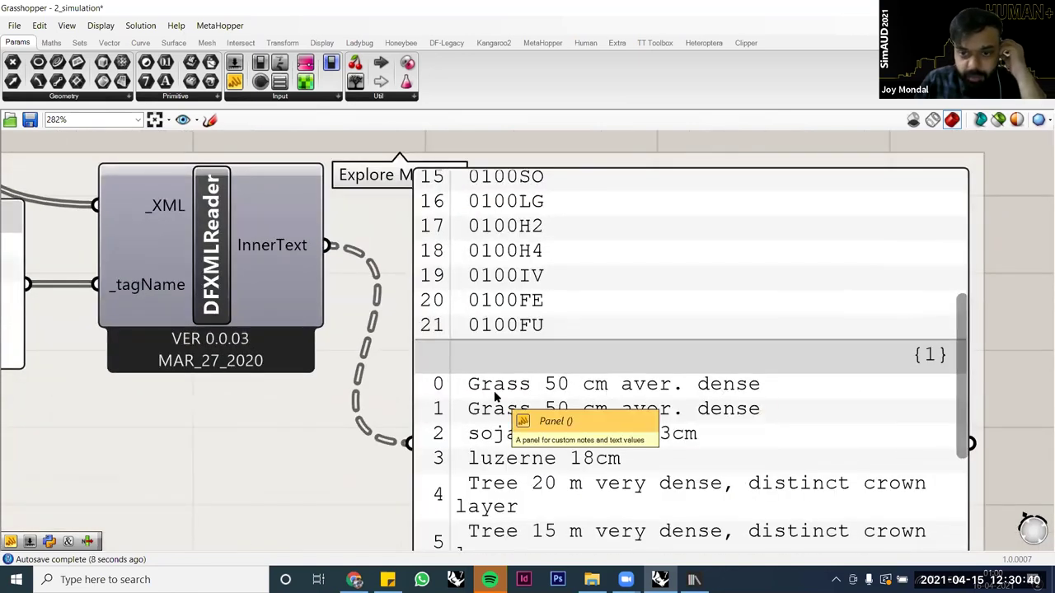
scroll(517, 424, down, 10)
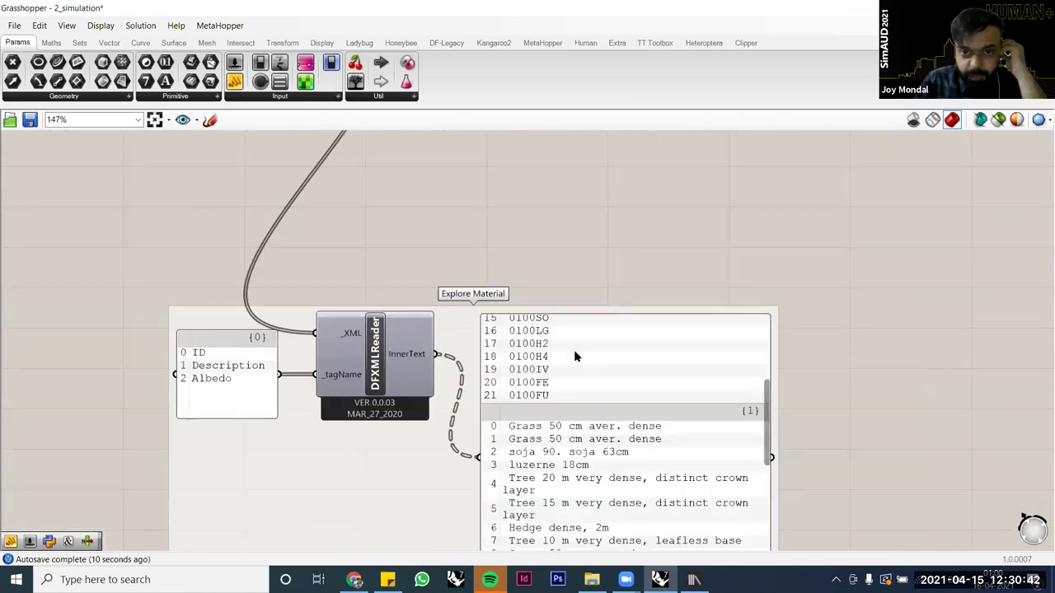
scroll(518, 424, up, 4)
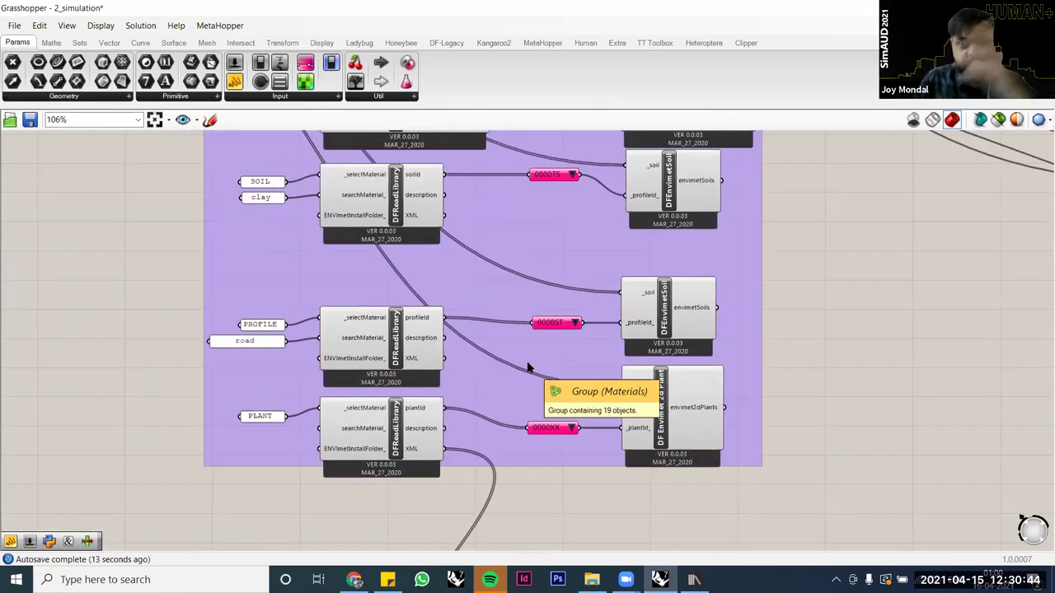
Step: Compare the unconnected Construction geometry in the Refer from Rhino group with the existing rows of the Materials group
scroll(448, 508, down, 1)
scroll(657, 372, down, 2)
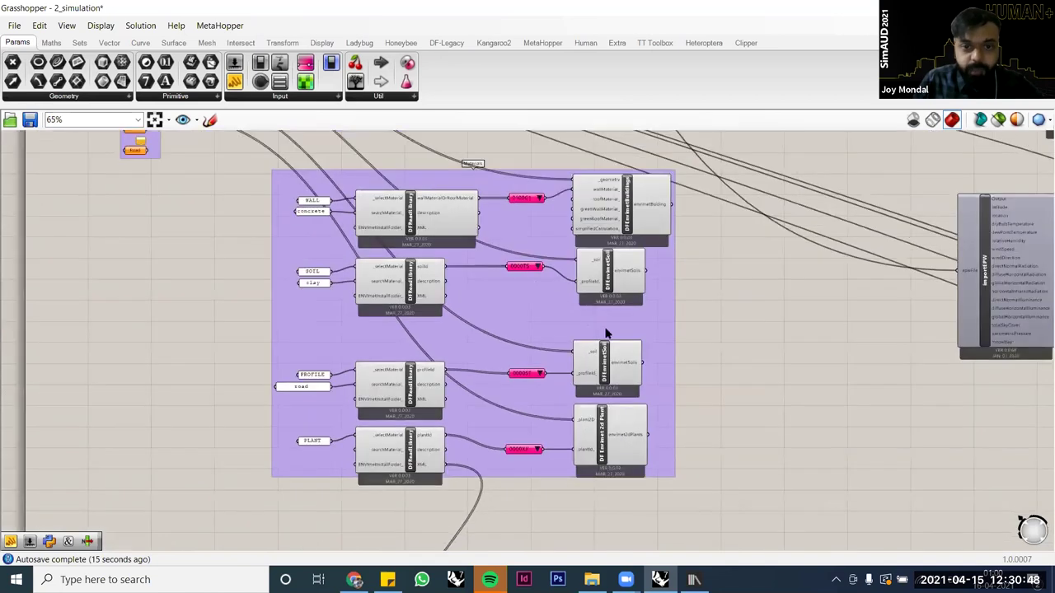
scroll(613, 291, down, 1)
right_drag(612, 292, 588, 320)
right_drag(135, 156, 170, 212)
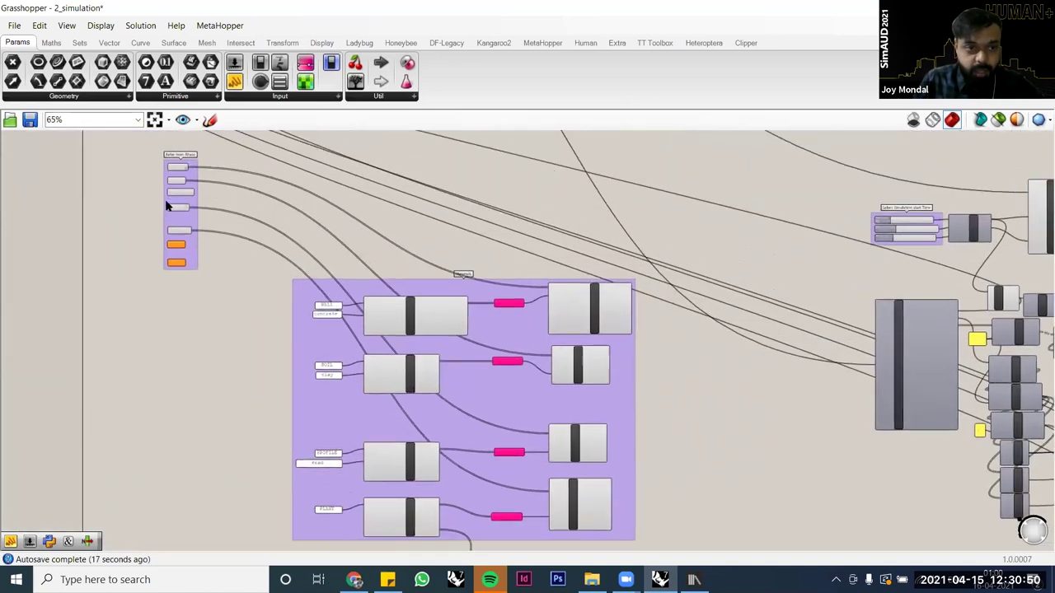
scroll(164, 198, up, 5)
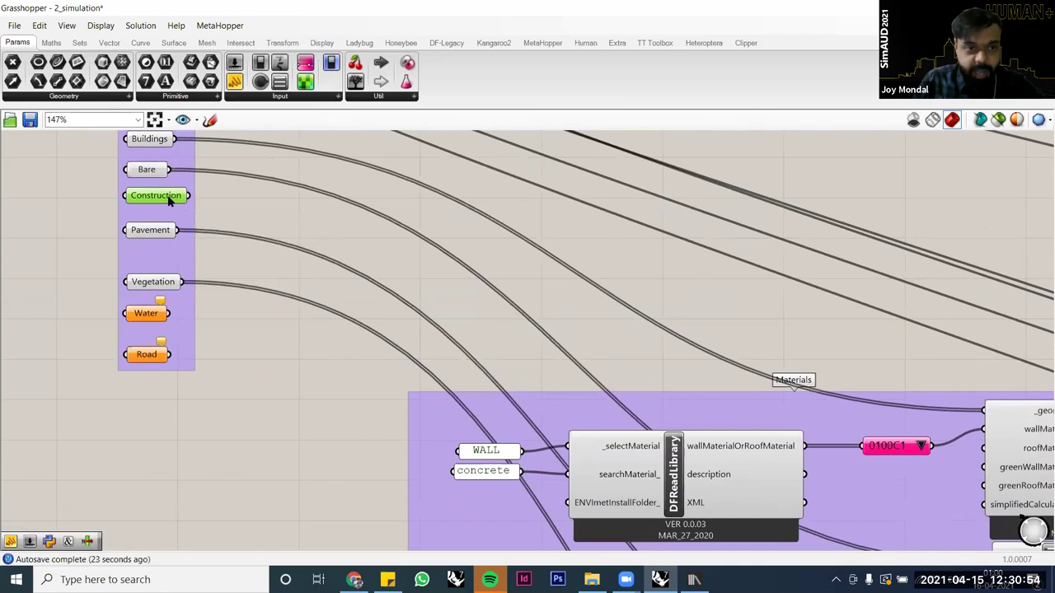
mouse_move(162, 200)
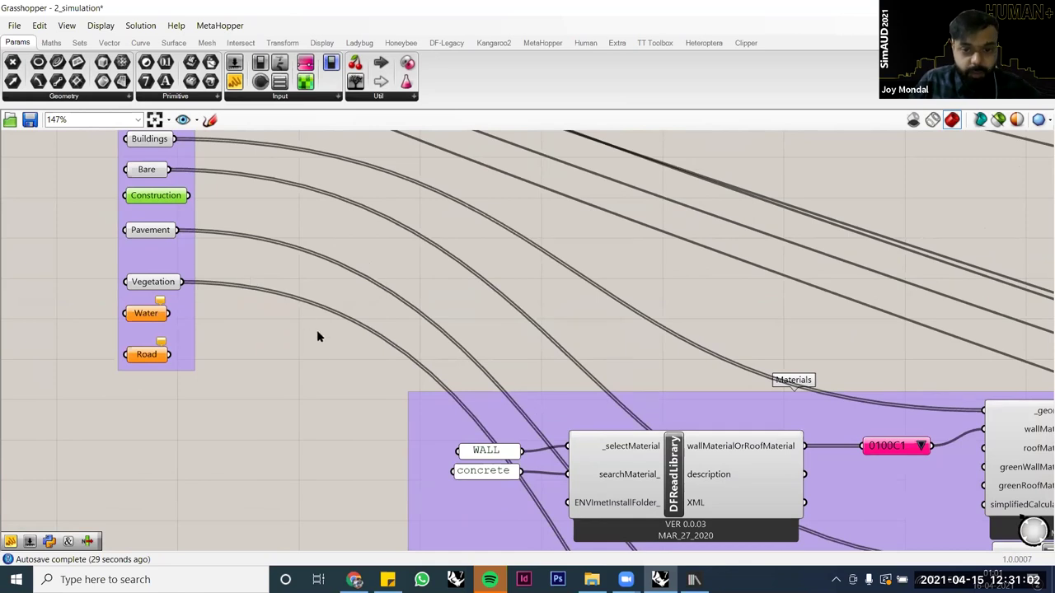
scroll(306, 306, down, 1)
scroll(353, 316, down, 1)
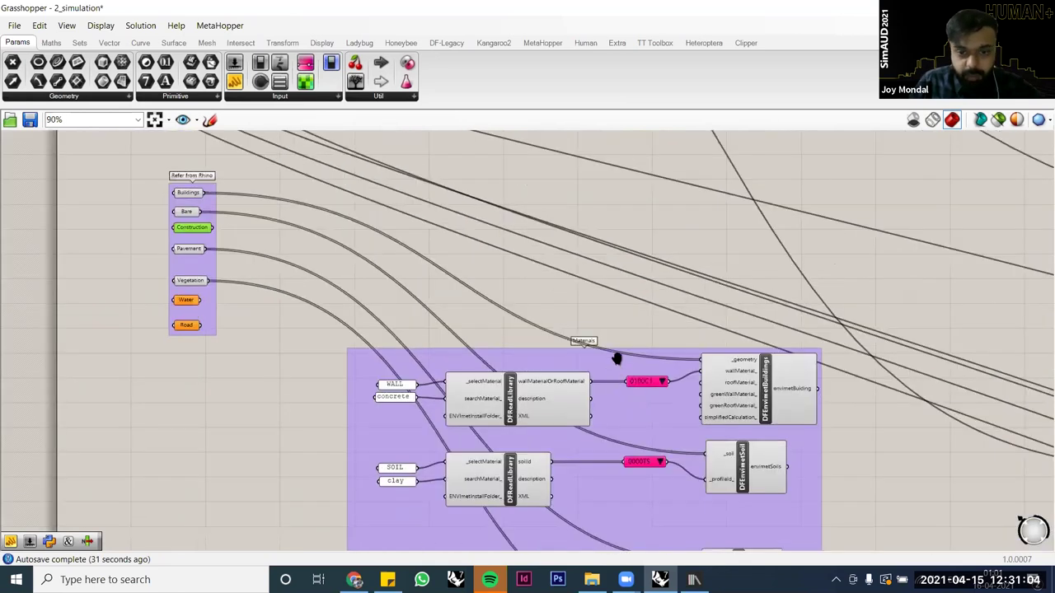
scroll(618, 363, down, 1)
scroll(424, 352, down, 1)
right_drag(424, 464, 419, 404)
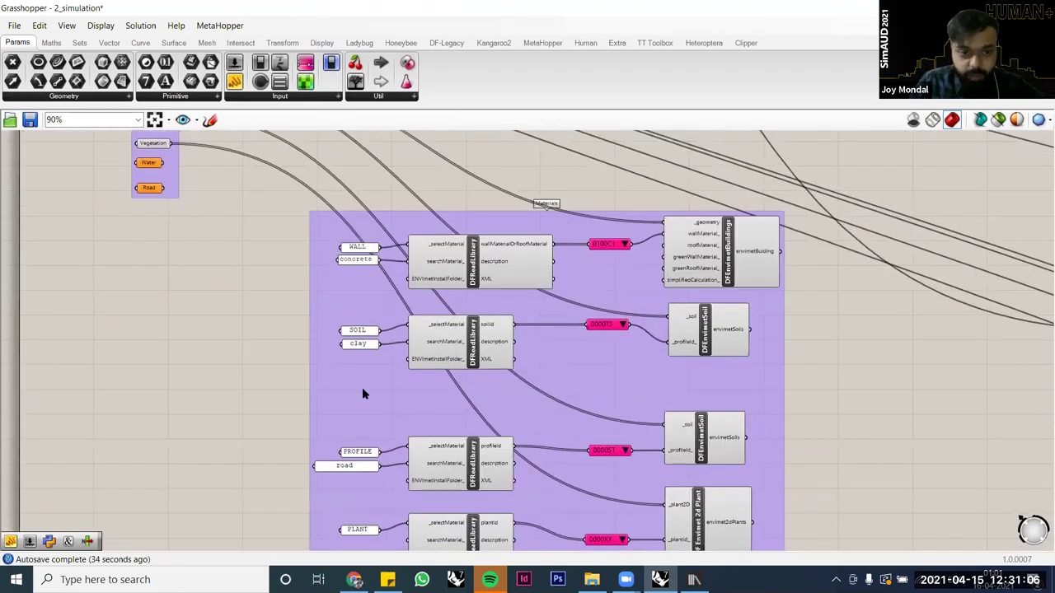
right_drag(235, 301, 236, 348)
click(164, 139)
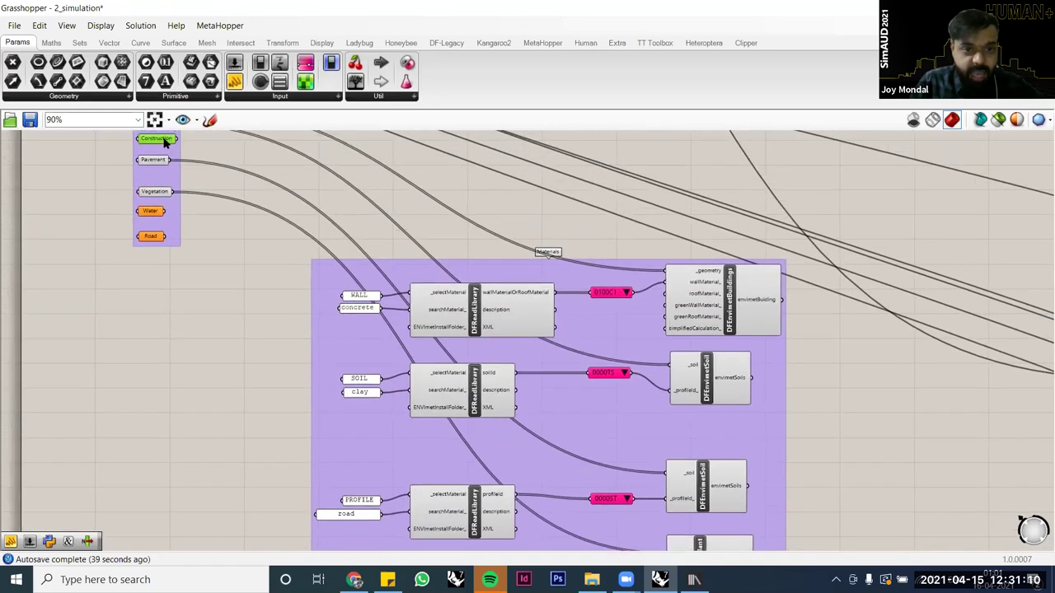
mouse_move(164, 141)
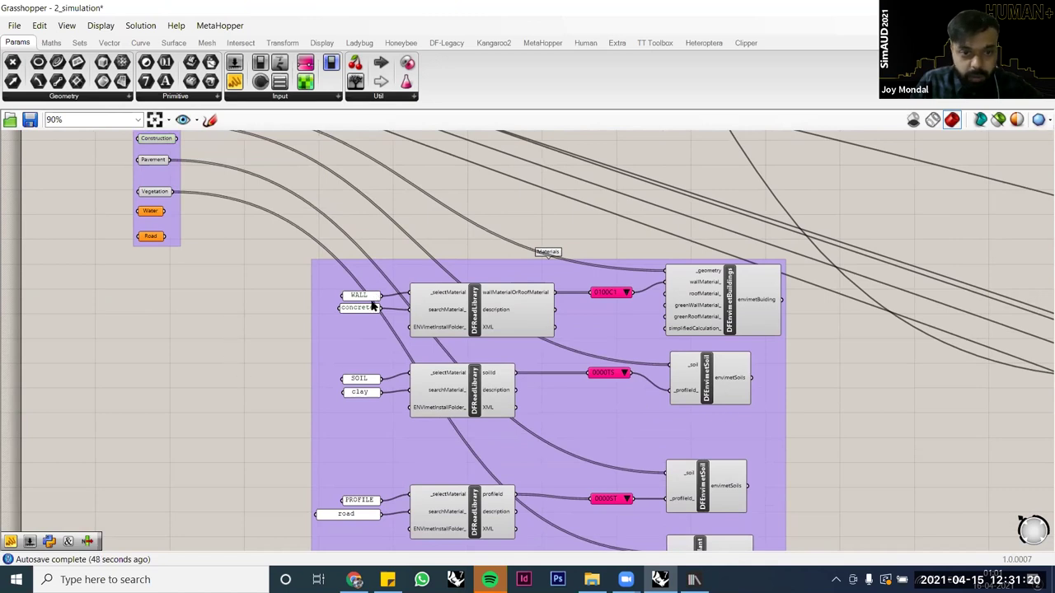
Step: Duplicate the WALL row's WALL and concrete panels together with their DFReadLibrary and the 0100C1 value list
scroll(371, 305, up, 1)
scroll(402, 309, up, 6)
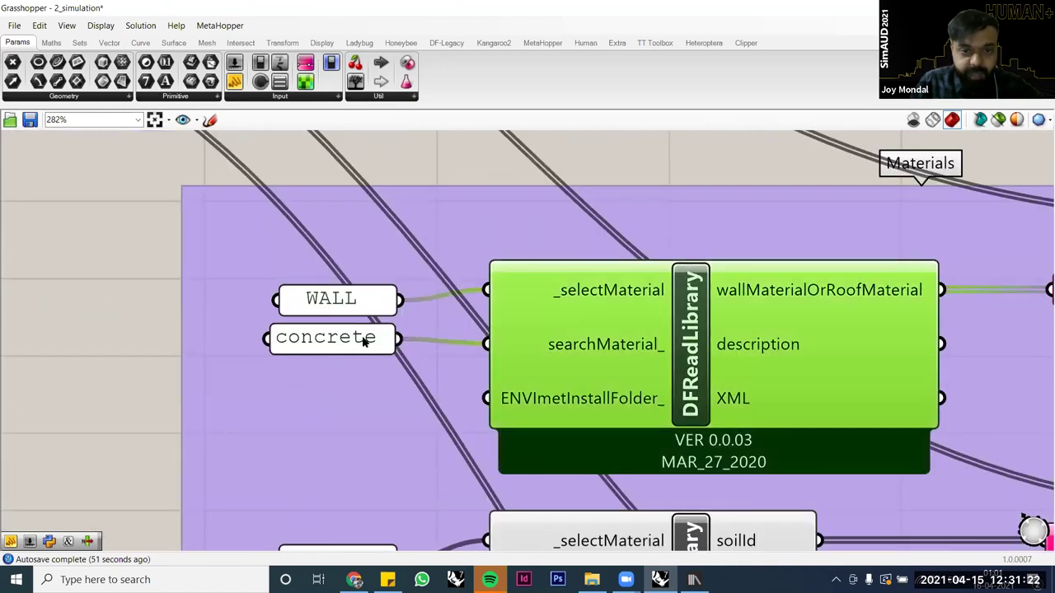
click(365, 339)
click(359, 299)
click(579, 321)
click(353, 337)
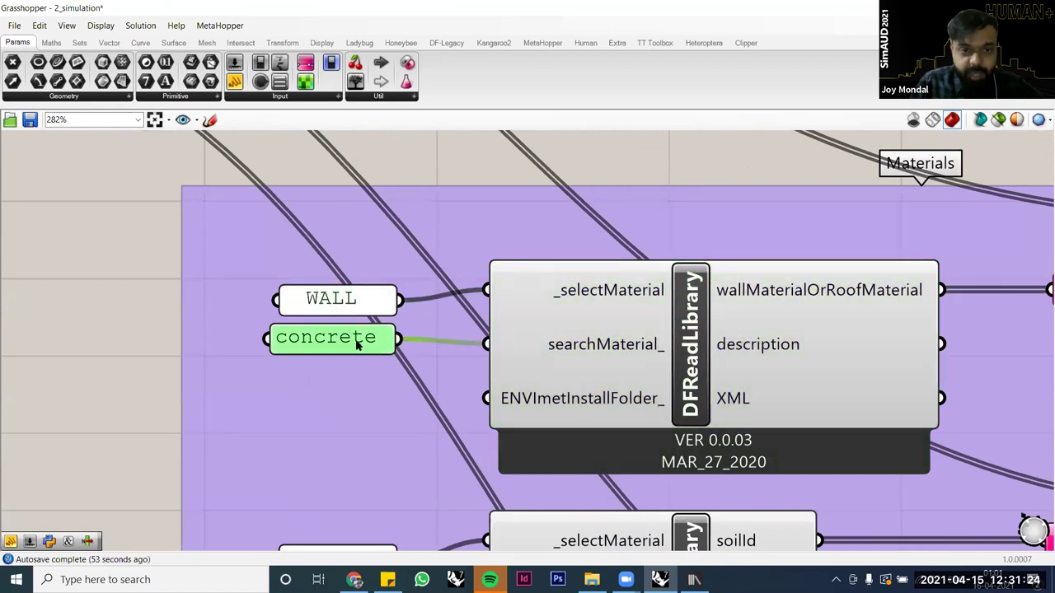
scroll(367, 368, down, 1)
scroll(395, 388, down, 1)
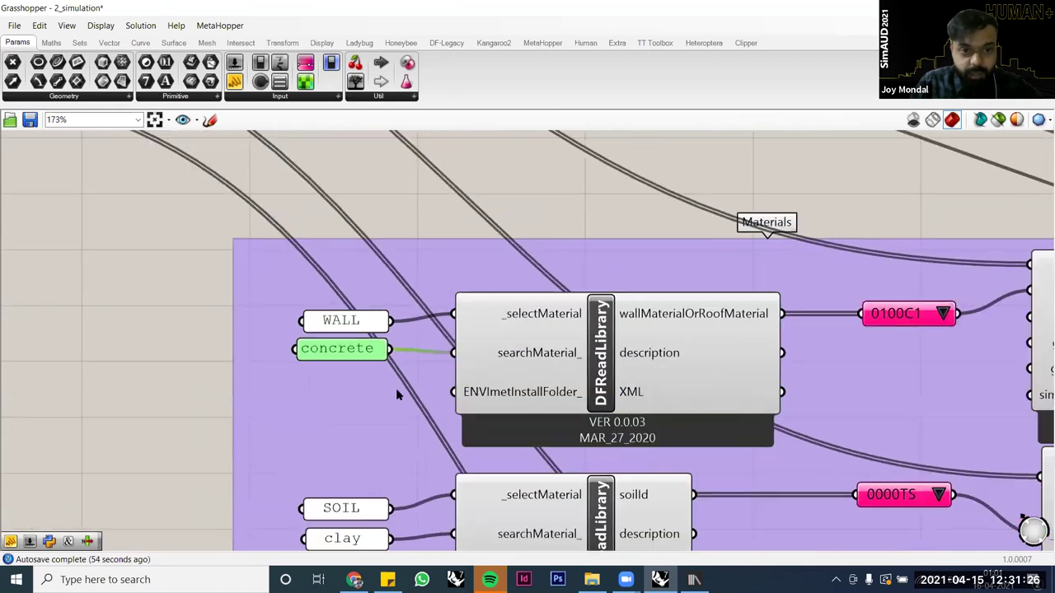
scroll(349, 346, down, 3)
scroll(337, 334, up, 2)
shift+click(342, 328)
shift+click(501, 354)
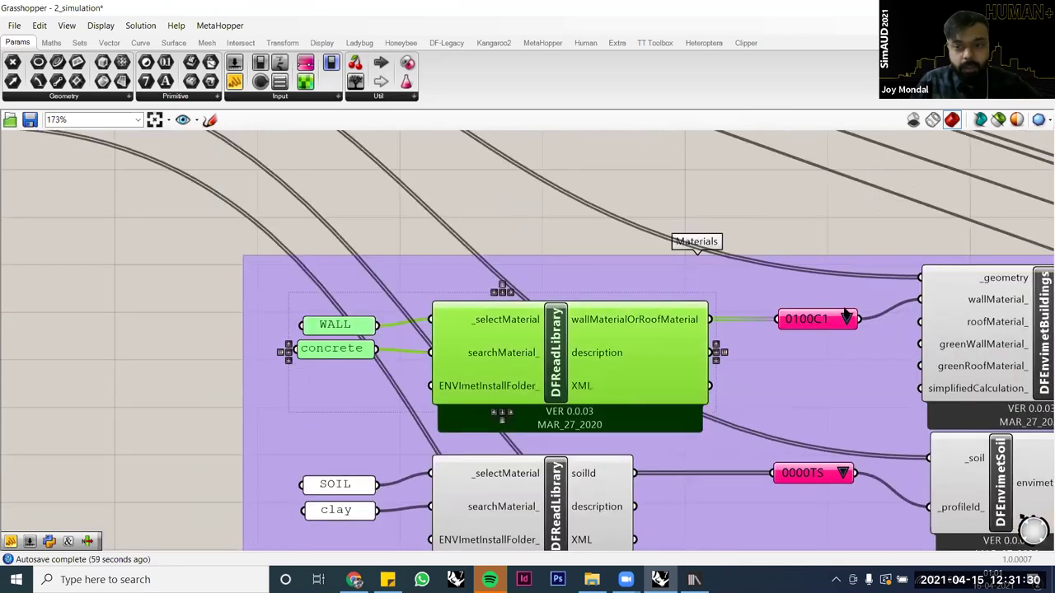
shift+click(800, 321)
key(ctrl+c)
key(ctrl+v)
Step: Move the copied WALL row down between the SOIL and PROFILE rows of the Materials group
scroll(585, 295, down, 1)
scroll(586, 298, down, 2)
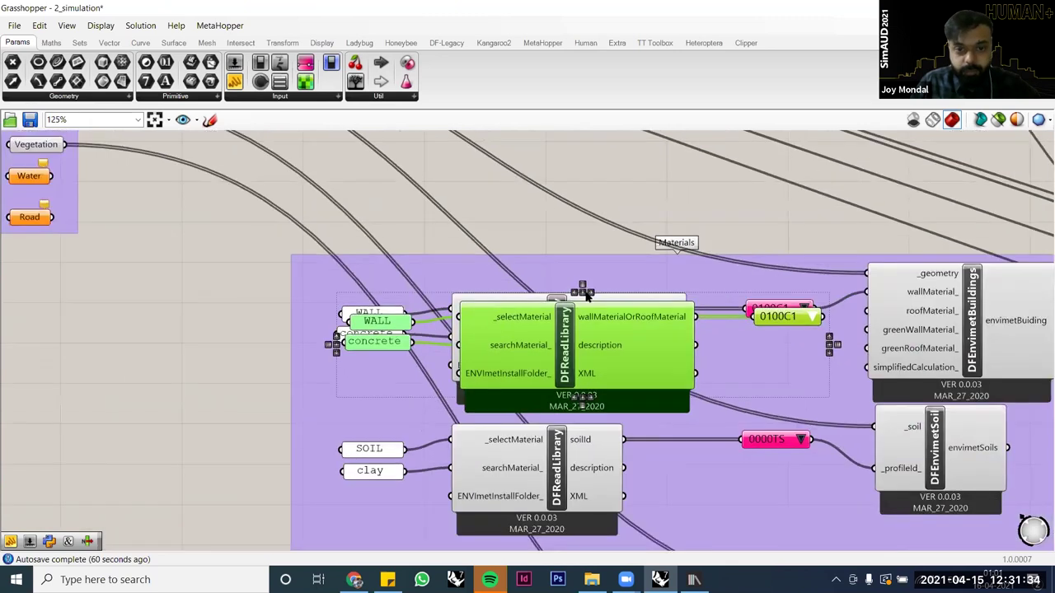
scroll(595, 387, down, 5)
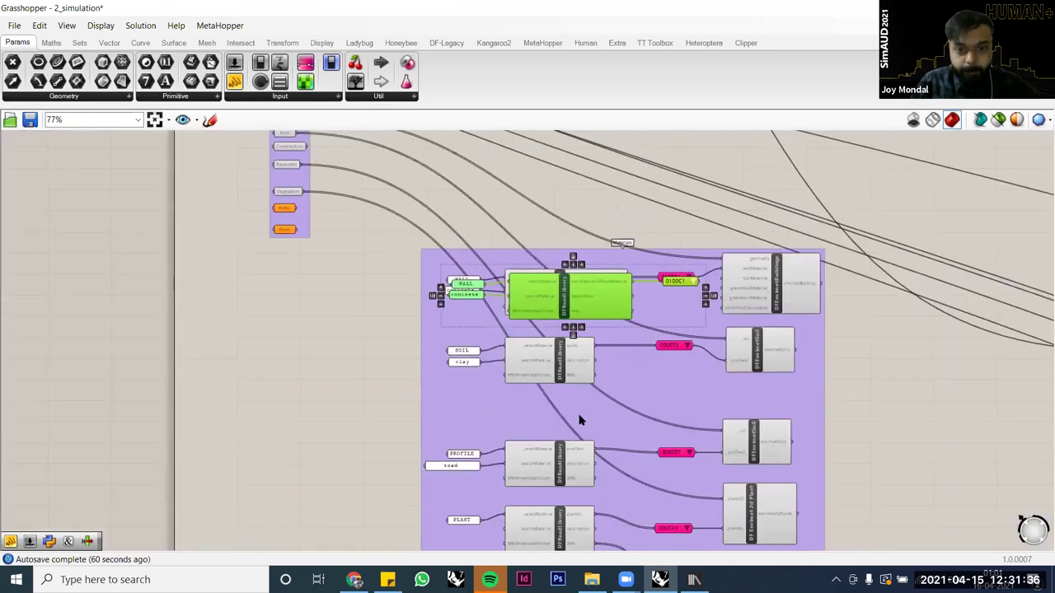
drag(541, 299, 535, 423)
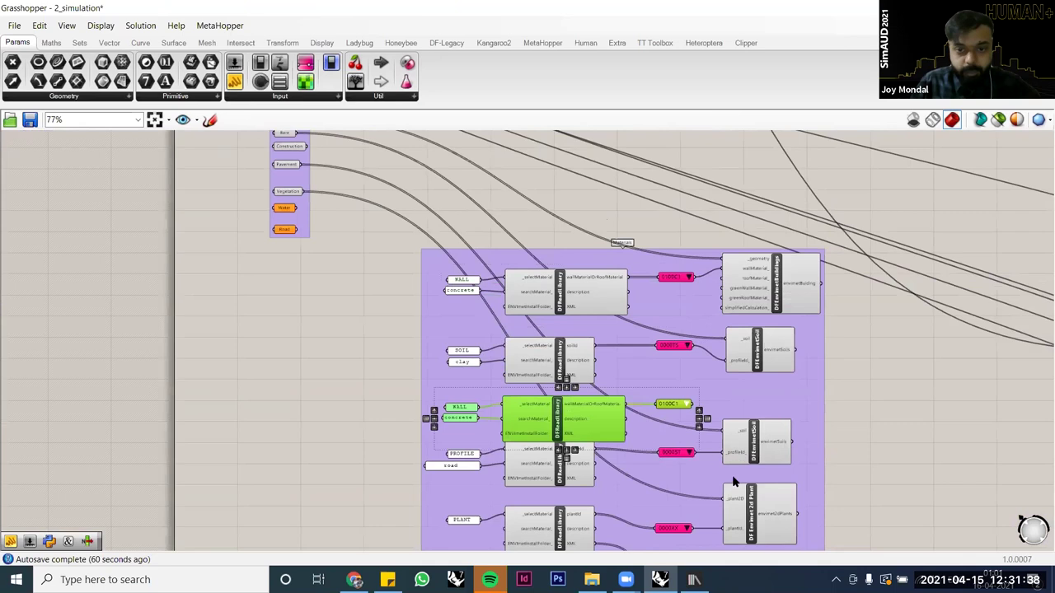
scroll(370, 358, down, 2)
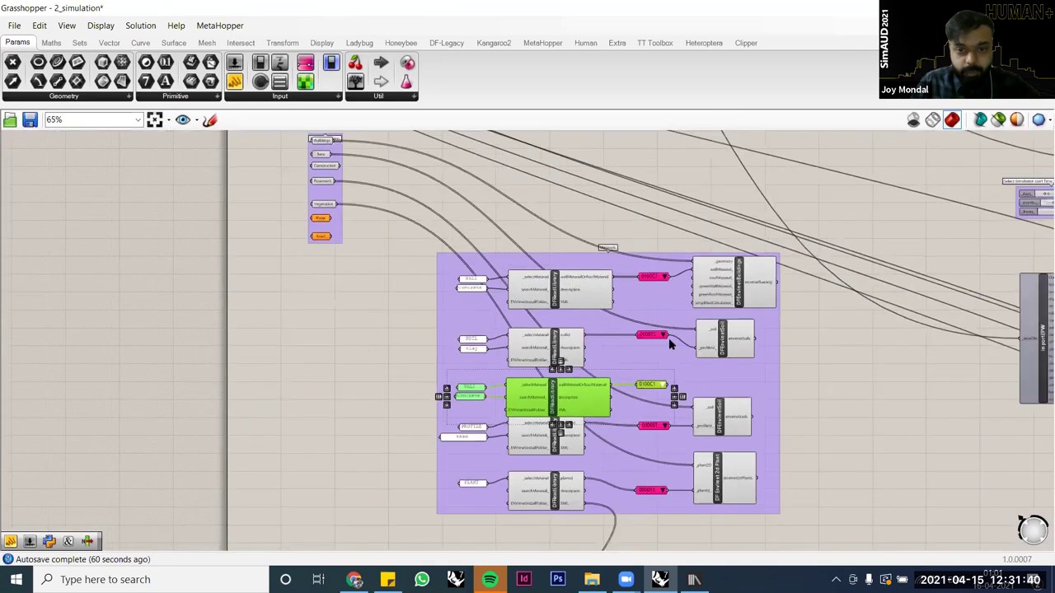
scroll(715, 342, down, 1)
scroll(717, 342, up, 1)
drag(742, 462, 395, 359)
drag(514, 242, 514, 262)
click(515, 265)
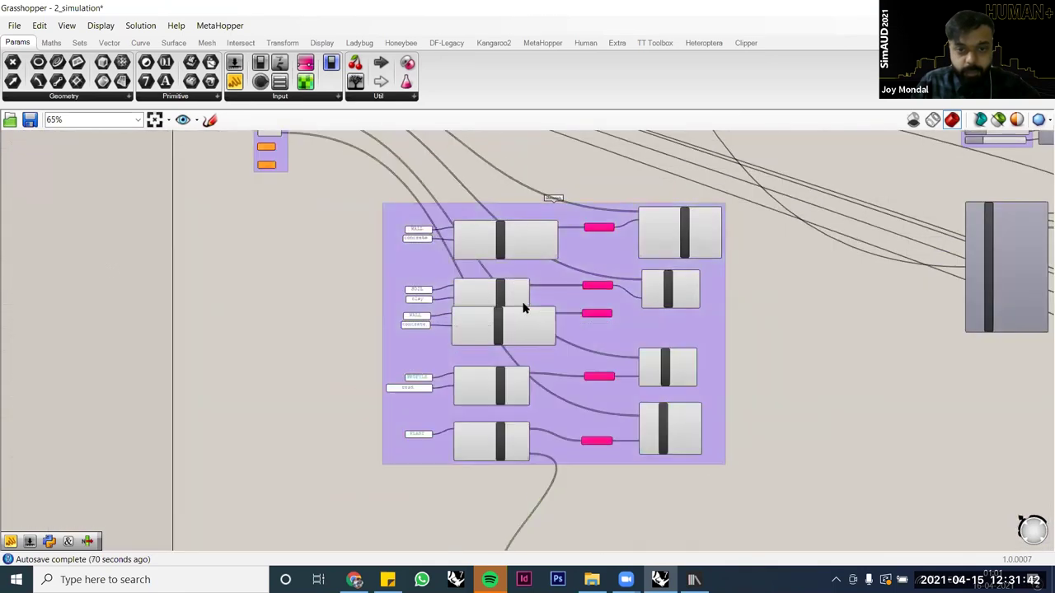
scroll(499, 328, up, 2)
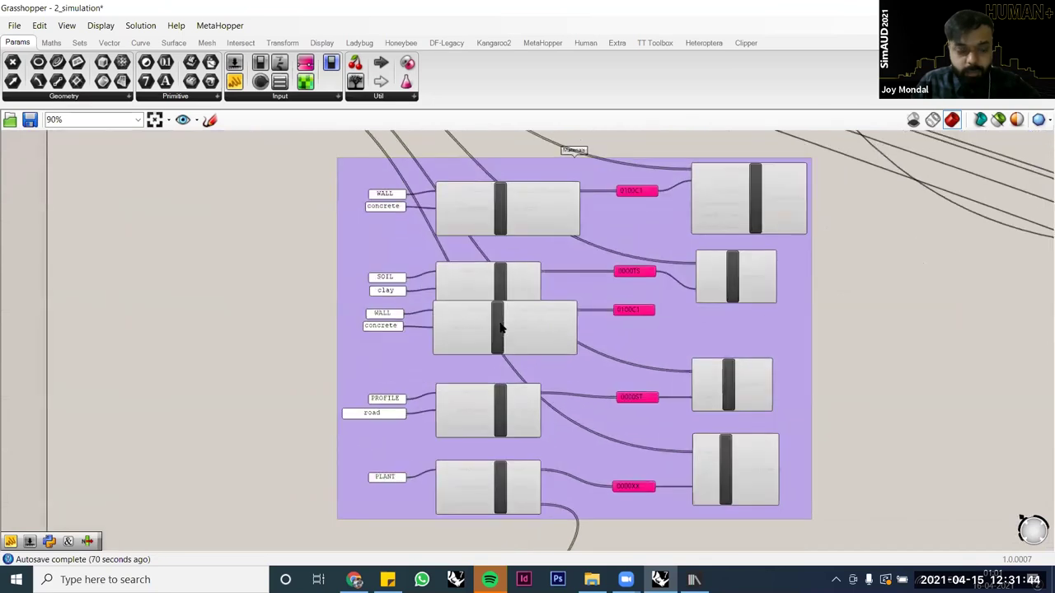
key(ctrl+z)
Step: Remove the purple group frame around the material rows and move the PROFILE and PLANT rows down to free up space
click(756, 375)
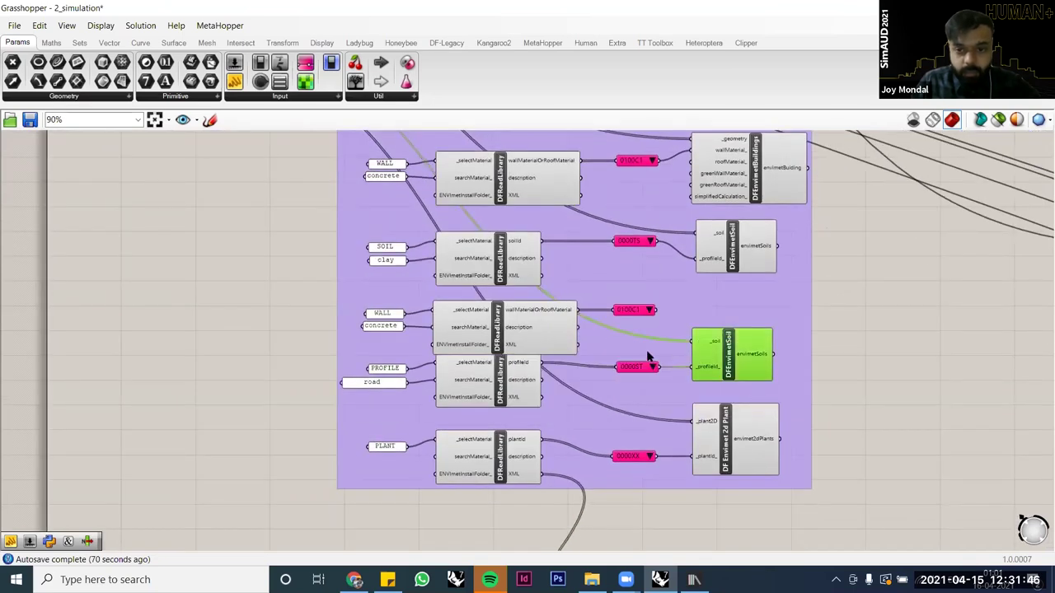
click(754, 320)
key(Delete)
drag(832, 481, 332, 362)
drag(749, 358, 747, 378)
click(699, 337)
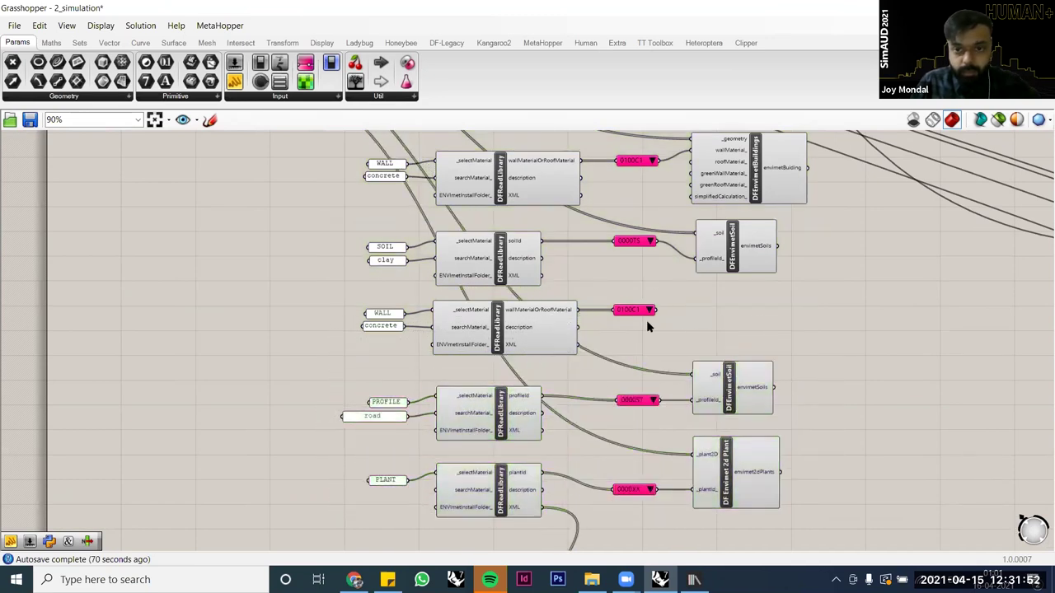
Step: Duplicate the SOIL row's DFEnvimetSoil component below itself and connect the copied WALL row's 0100C1 list to the copy's _profileId_ input
scroll(648, 331, down, 1)
right_drag(715, 259, 675, 273)
scroll(676, 272, up, 1)
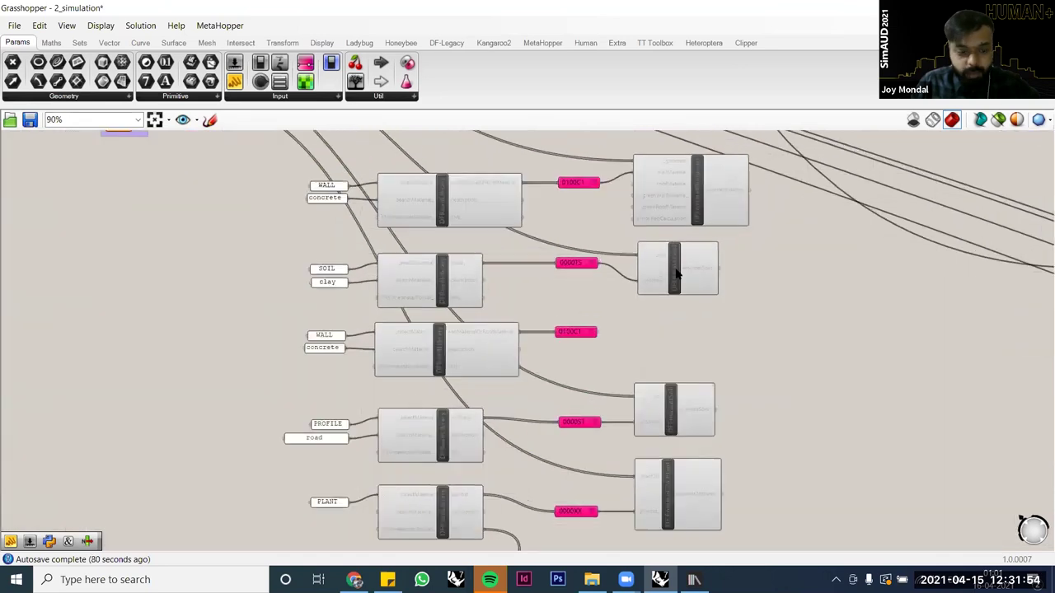
scroll(675, 273, up, 1)
alt+drag(676, 272, 673, 358)
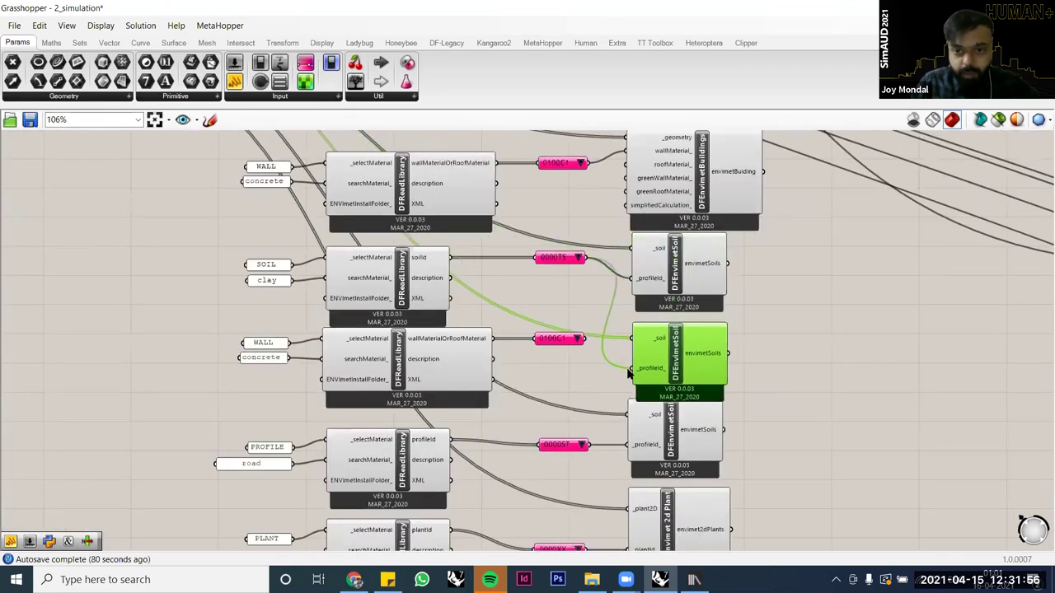
click(536, 333)
drag(548, 346, 631, 363)
Step: Feed the new DFEnvimetSoil's _profileId_ from the original WALL row's 0100C1 list and delete the copied WALL row
scroll(599, 359, up, 3)
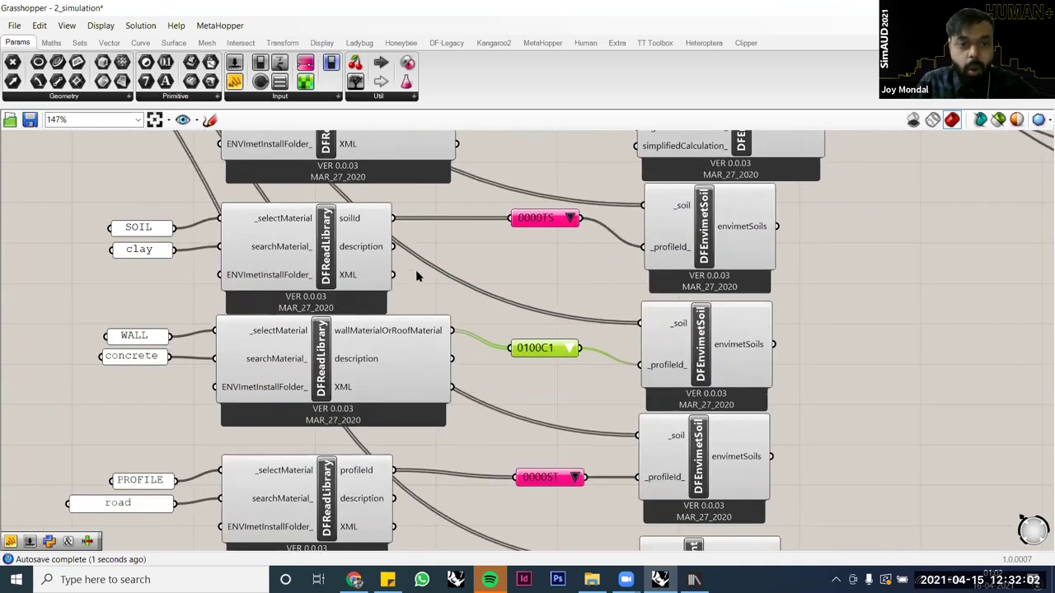
scroll(581, 206, down, 3)
drag(581, 200, 252, 382)
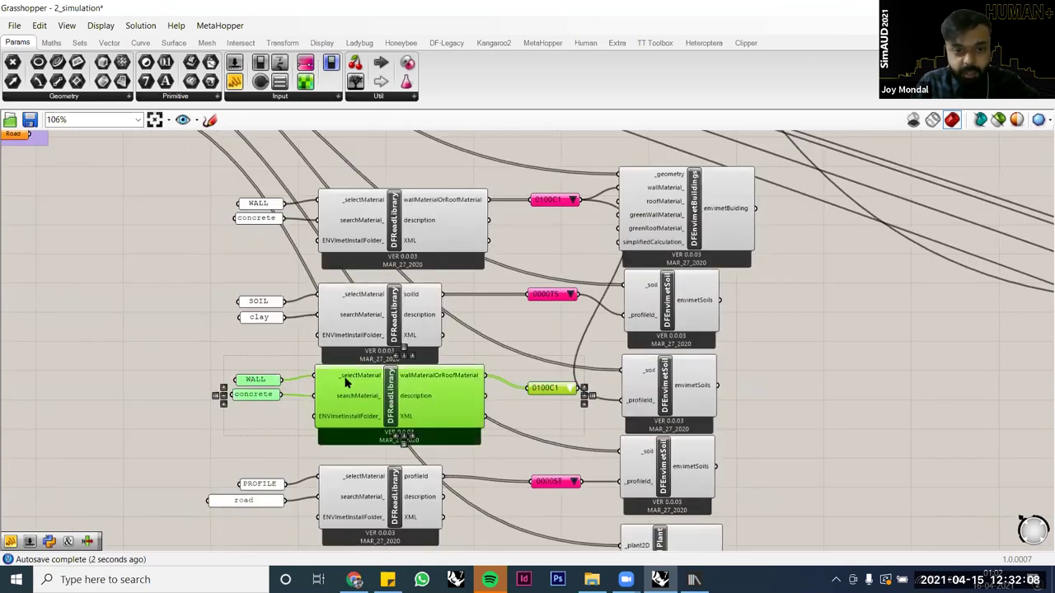
key(Delete)
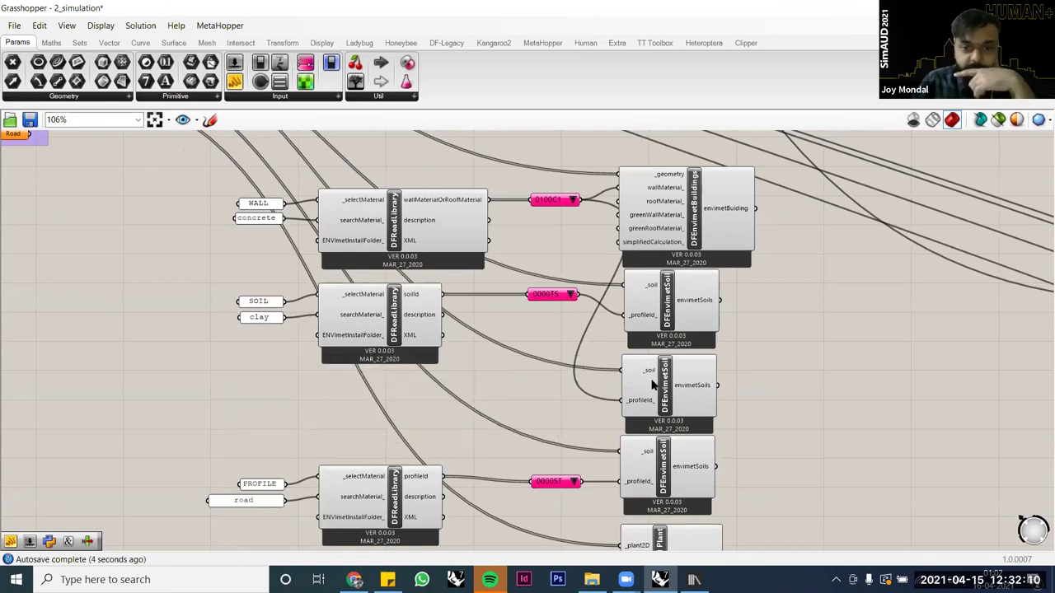
Step: Connect the Construction geometry from the Refer from Rhino group to the _soil input of the new DFEnvimetSoil component
drag(650, 375, 641, 377)
mouse_move(642, 378)
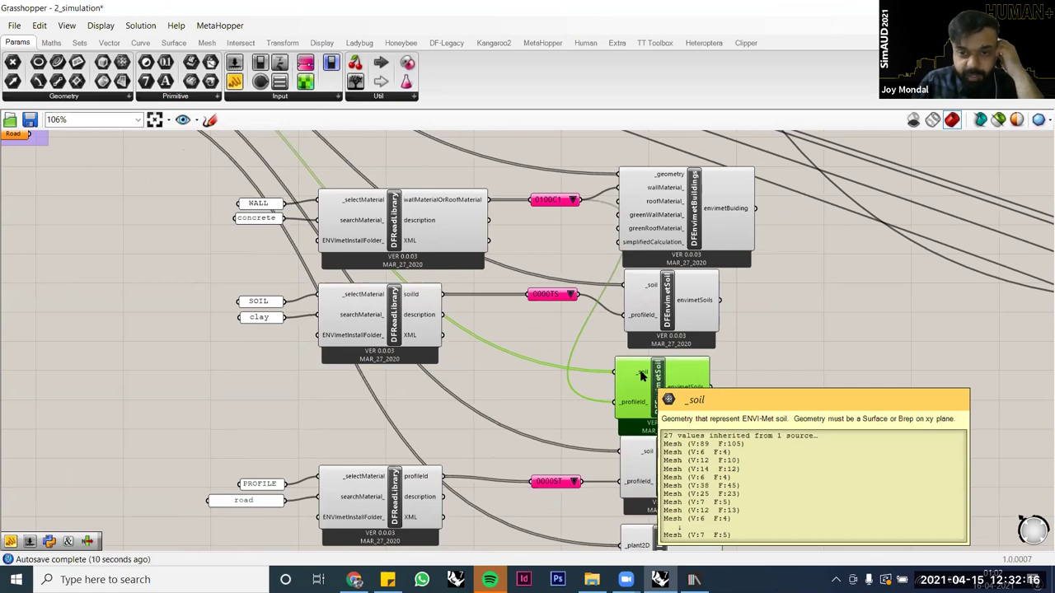
scroll(245, 173, down, 1)
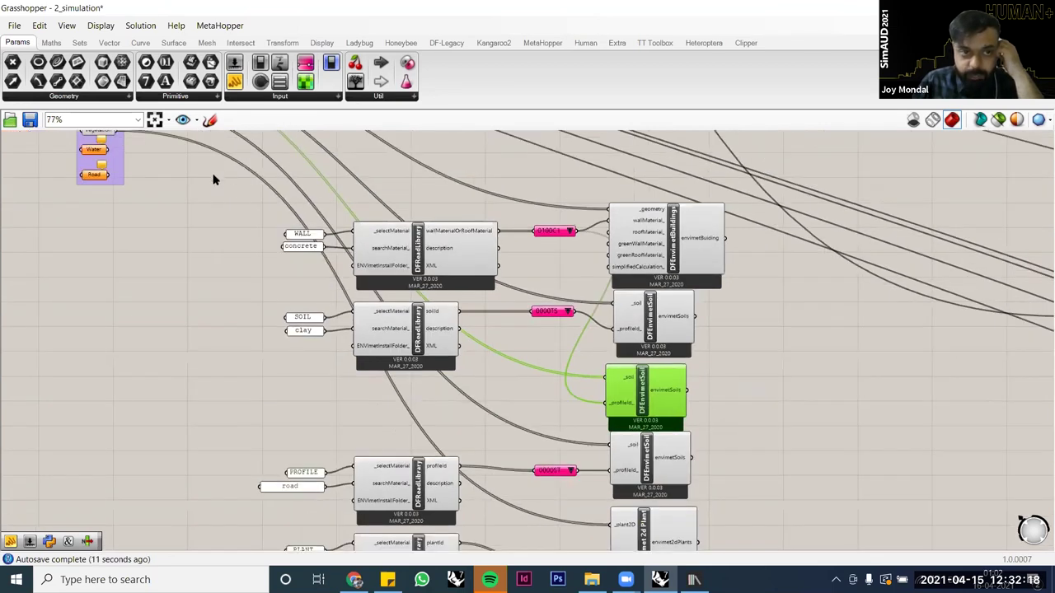
scroll(309, 178, down, 2)
scroll(493, 333, up, 3)
scroll(701, 477, down, 1)
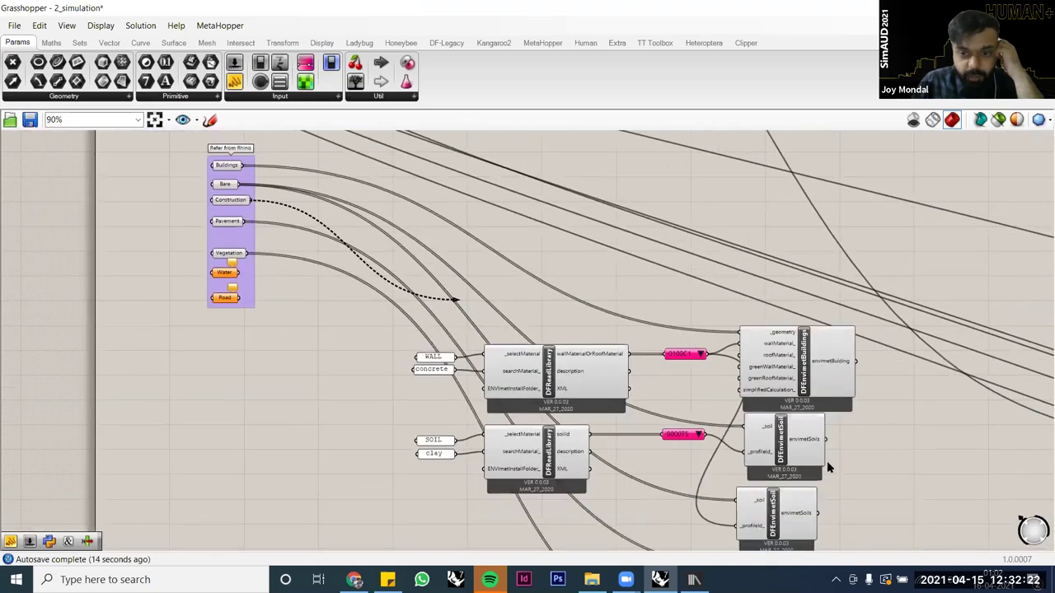
scroll(665, 391, down, 1)
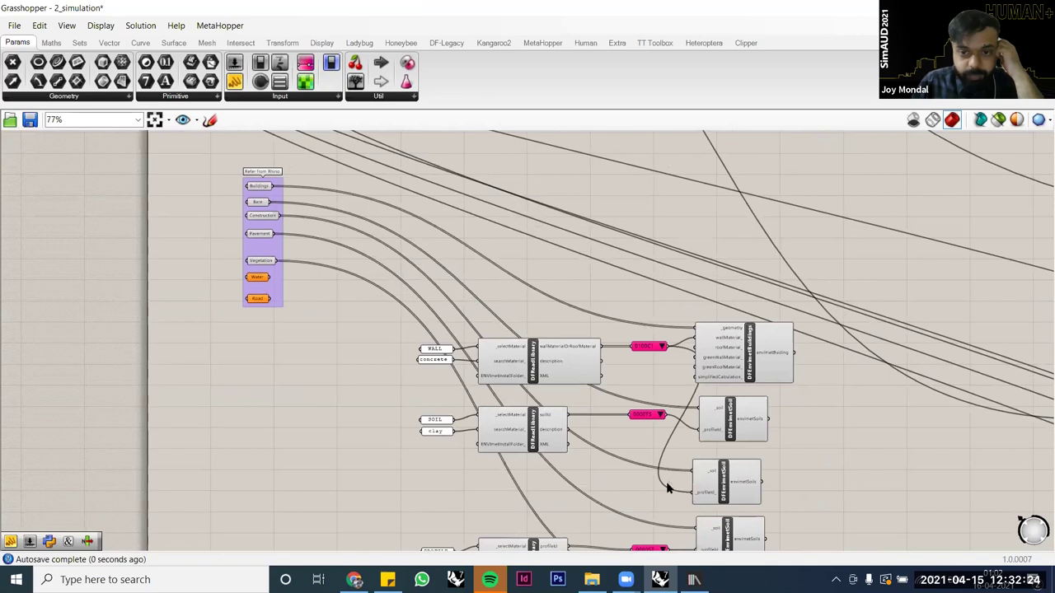
Step: Left-align the DFEnvimetBuildings, DFEnvimetSoil and DF Envimet 2d Plant components in one column
scroll(653, 236, down, 2)
right_drag(653, 236, 605, 211)
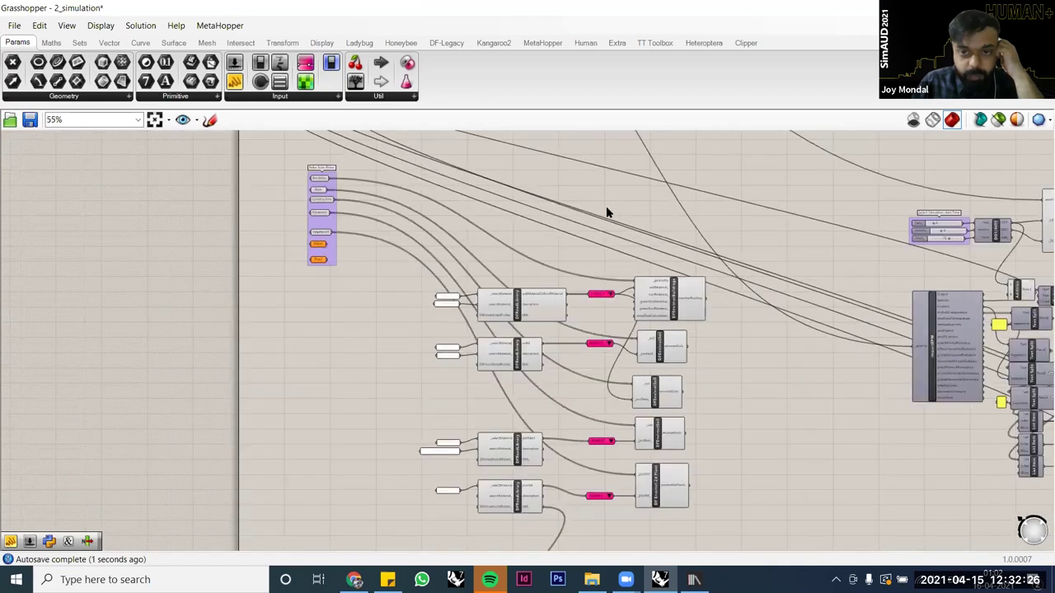
drag(617, 239, 721, 527)
scroll(548, 321, up, 1)
right_drag(548, 322, 523, 297)
Step: Trace the Construction and Bare wires from the Refer from Rhino group to the DFEnvimetSoil components
click(318, 250)
right_drag(318, 250, 338, 291)
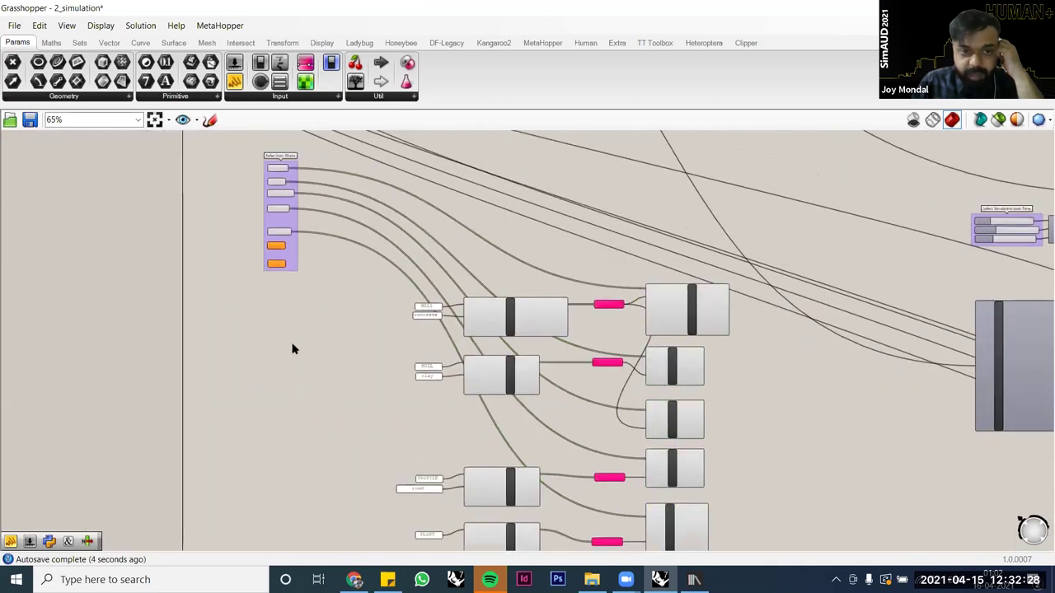
scroll(290, 306, up, 3)
click(297, 269)
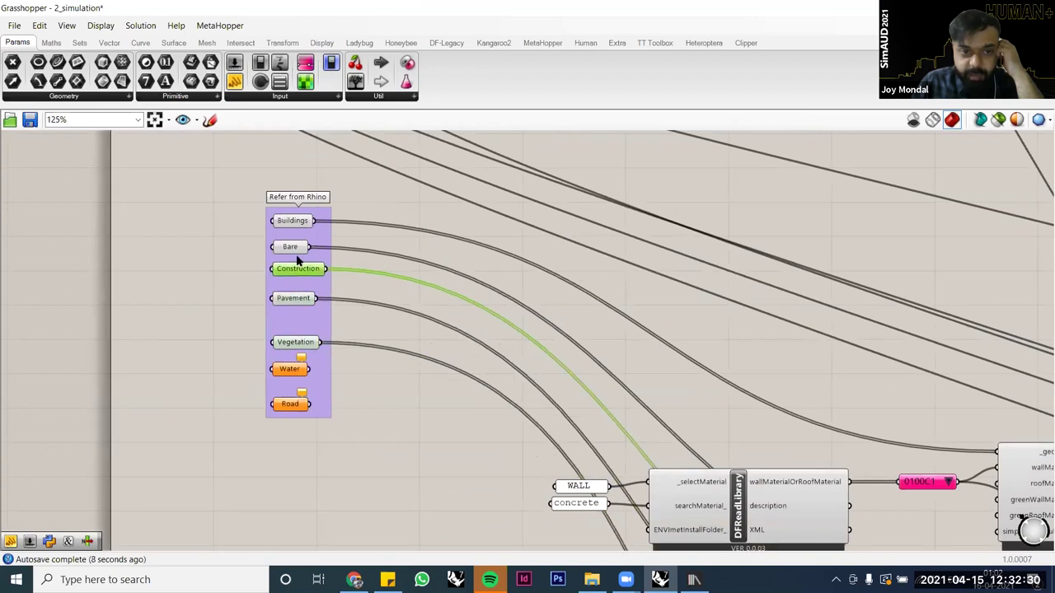
click(295, 248)
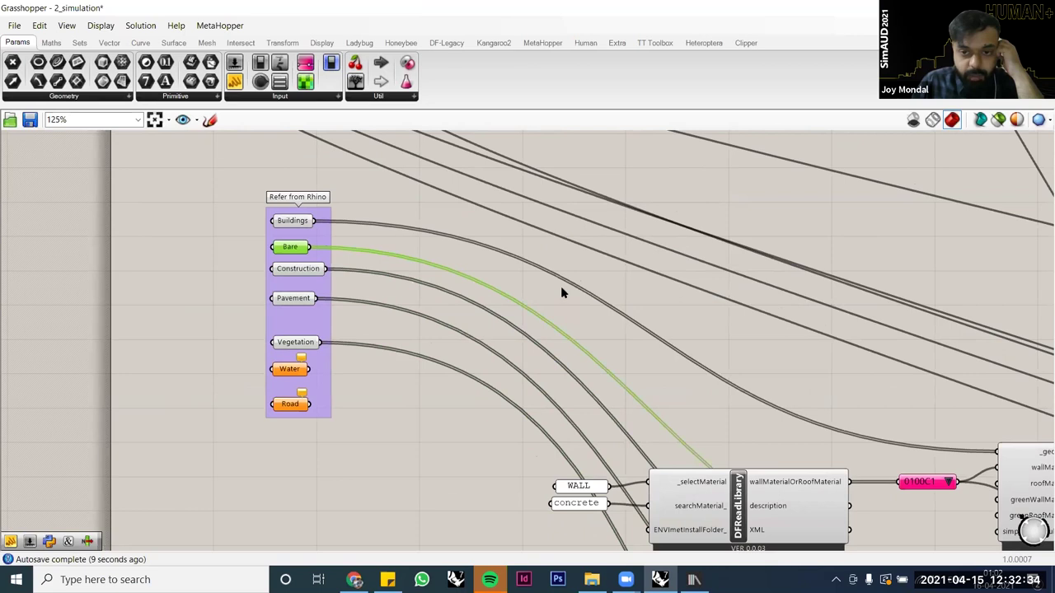
click(724, 263)
scroll(725, 262, down, 3)
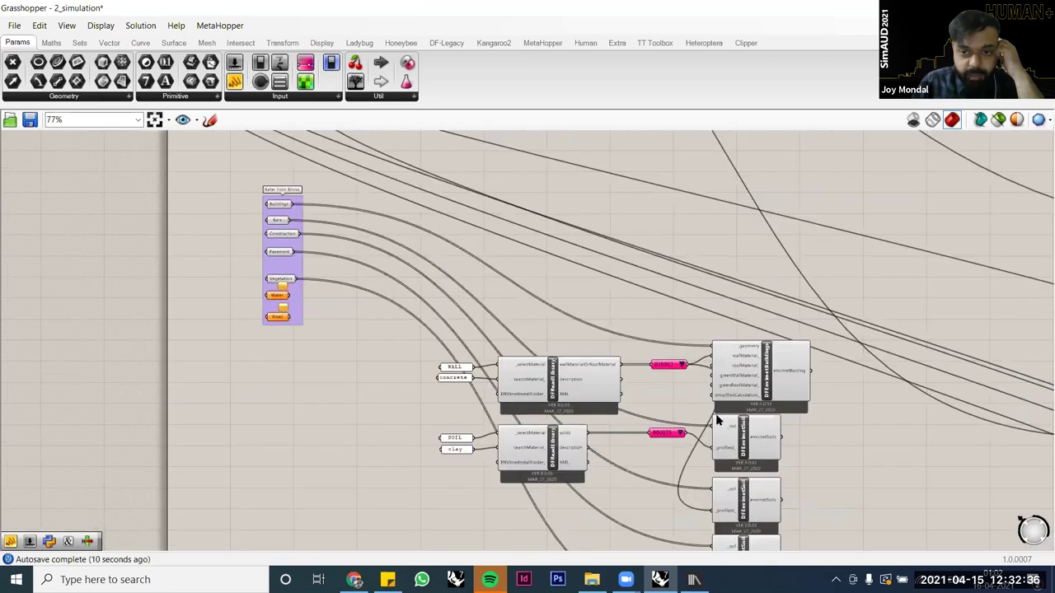
scroll(717, 410, up, 1)
right_drag(717, 409, 679, 309)
click(733, 346)
click(732, 487)
right_drag(749, 332, 744, 305)
right_drag(747, 390, 741, 366)
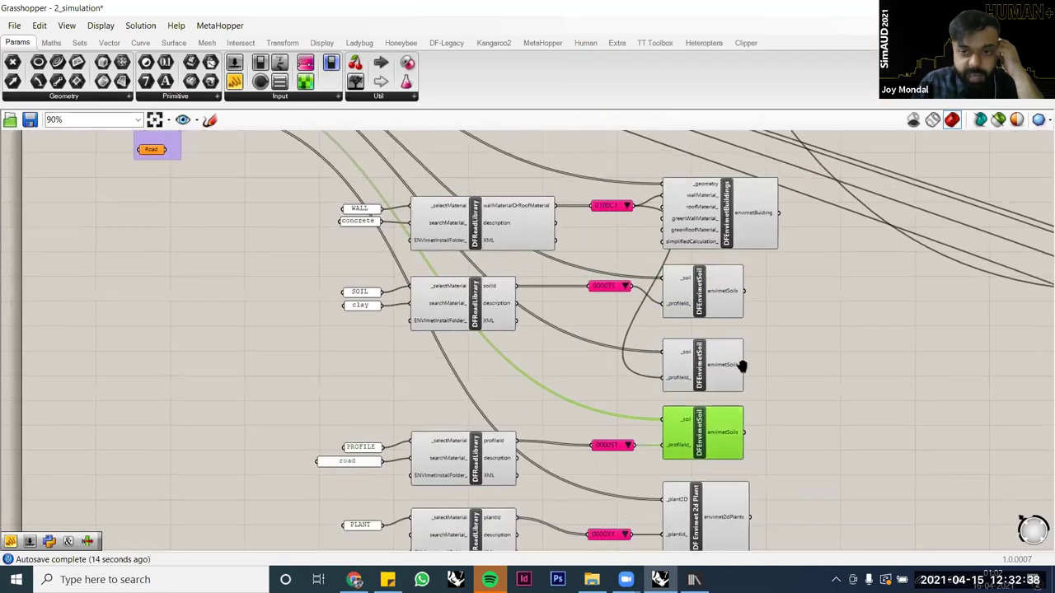
Step: Review the DFReadLibrary components, their search keyword inputs and the ENVI-met components of the material rows
drag(435, 542, 282, 373)
click(464, 350)
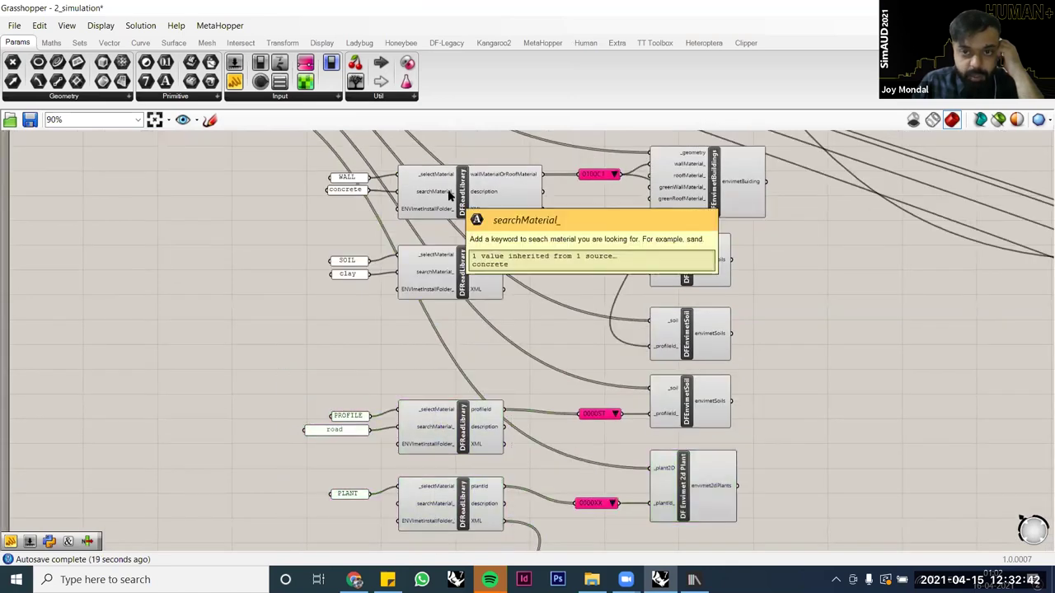
mouse_move(666, 195)
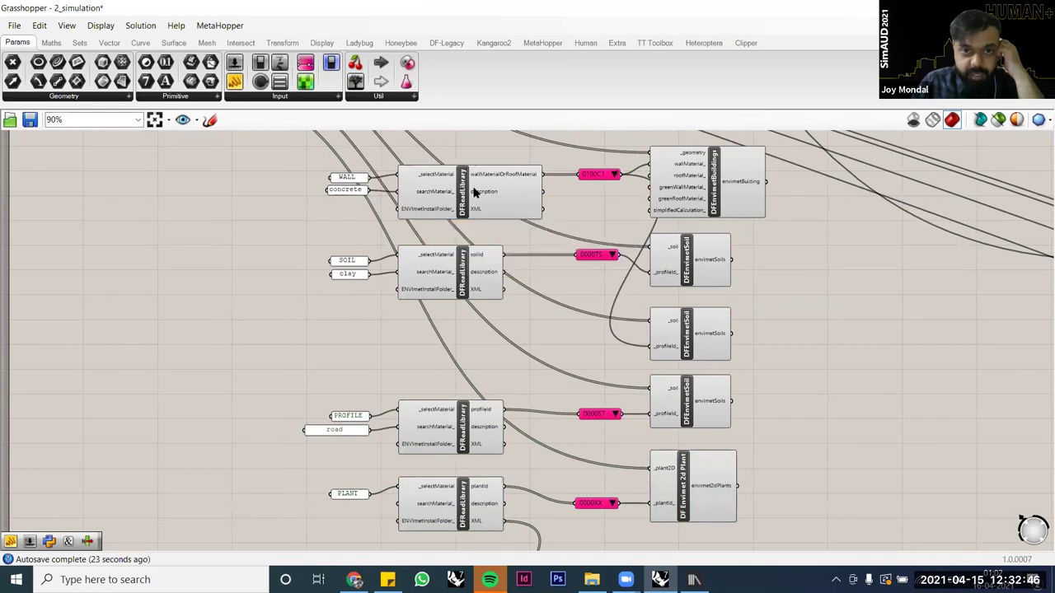
mouse_move(474, 192)
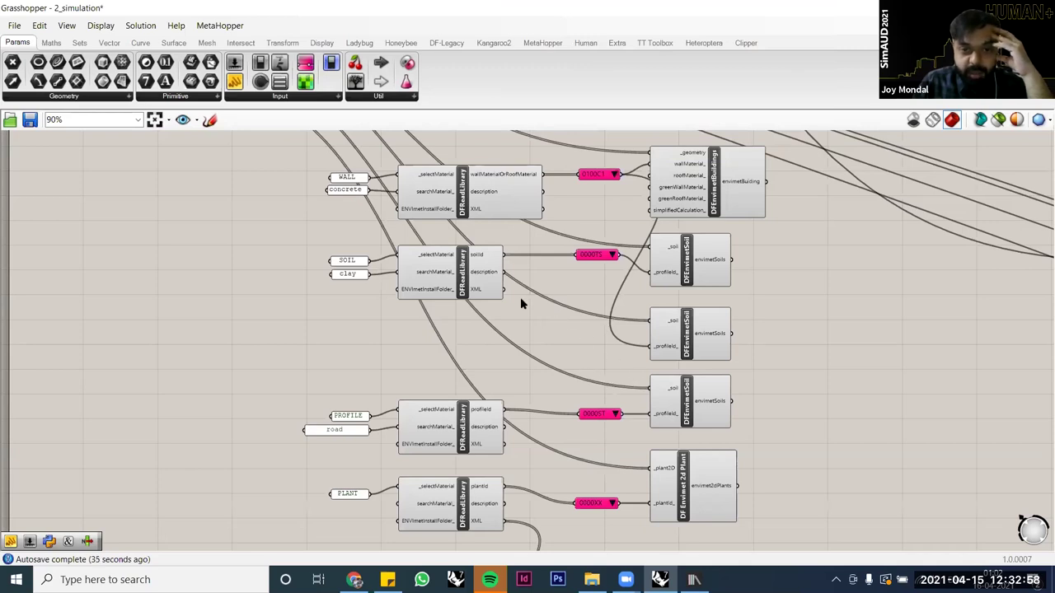
drag(458, 546, 430, 175)
click(578, 339)
drag(715, 537, 673, 149)
click(824, 300)
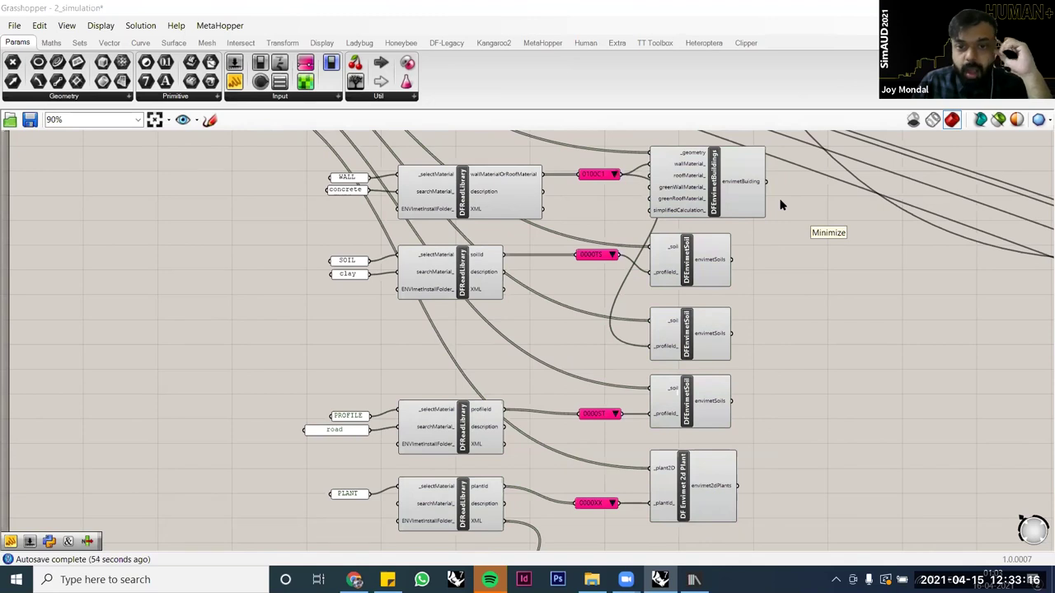
Step: Examine the tag names feeding DFXMLReader and trace its XML wire back to the PLANT row's DFReadLibrary
right_drag(456, 281, 456, 277)
right_drag(452, 345, 454, 335)
right_drag(466, 450, 476, 144)
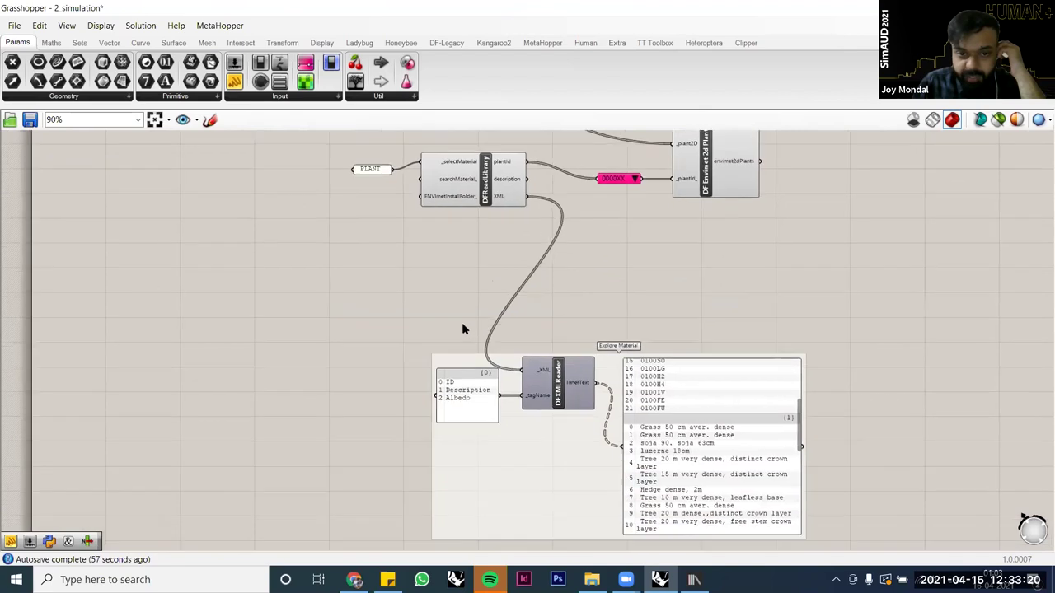
scroll(465, 433, up, 4)
scroll(470, 350, up, 2)
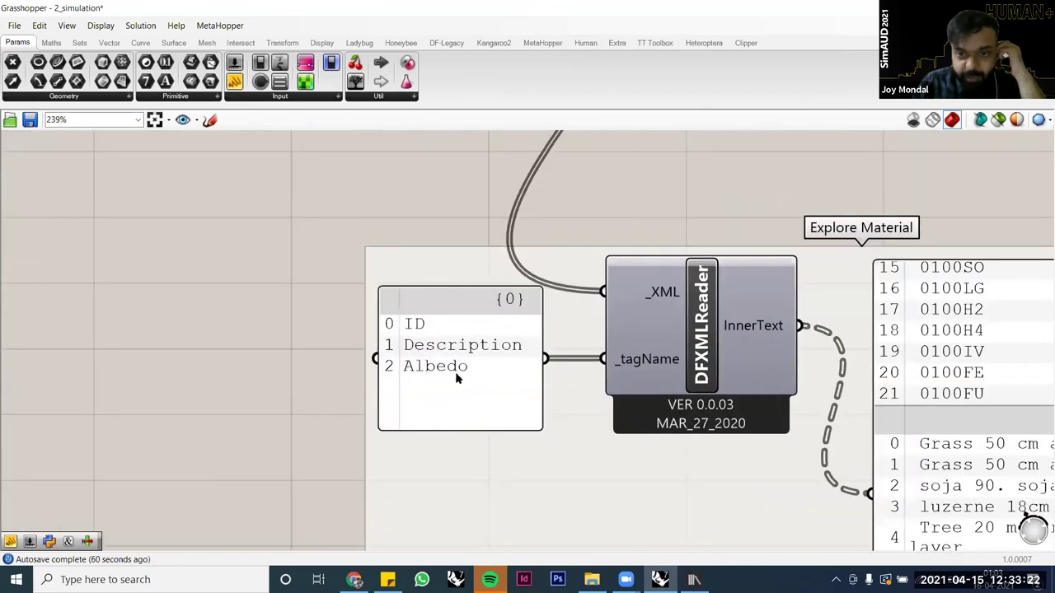
scroll(468, 433, down, 4)
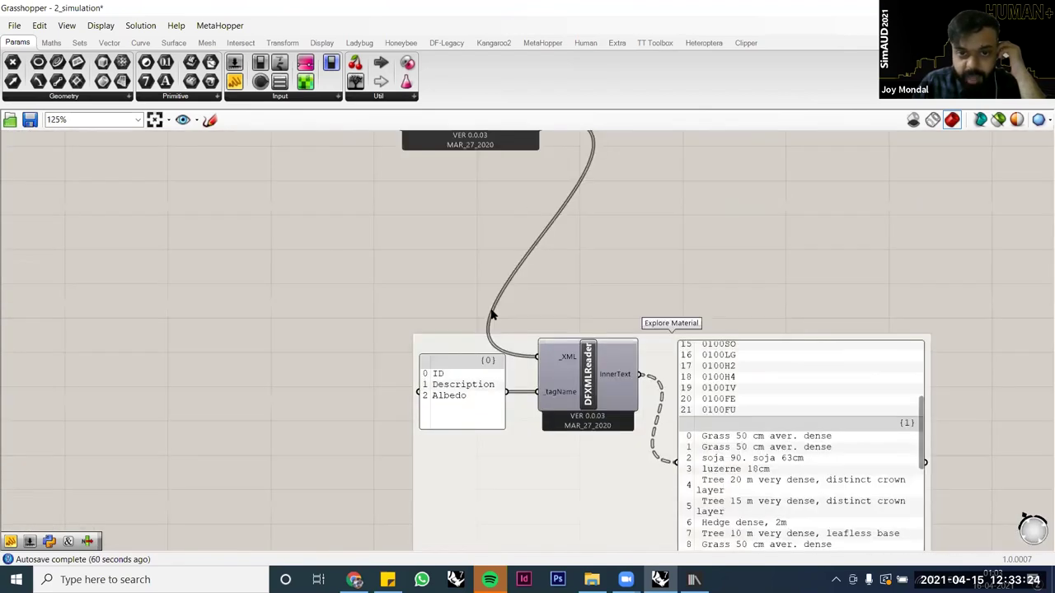
right_drag(494, 313, 462, 538)
scroll(490, 317, up, 3)
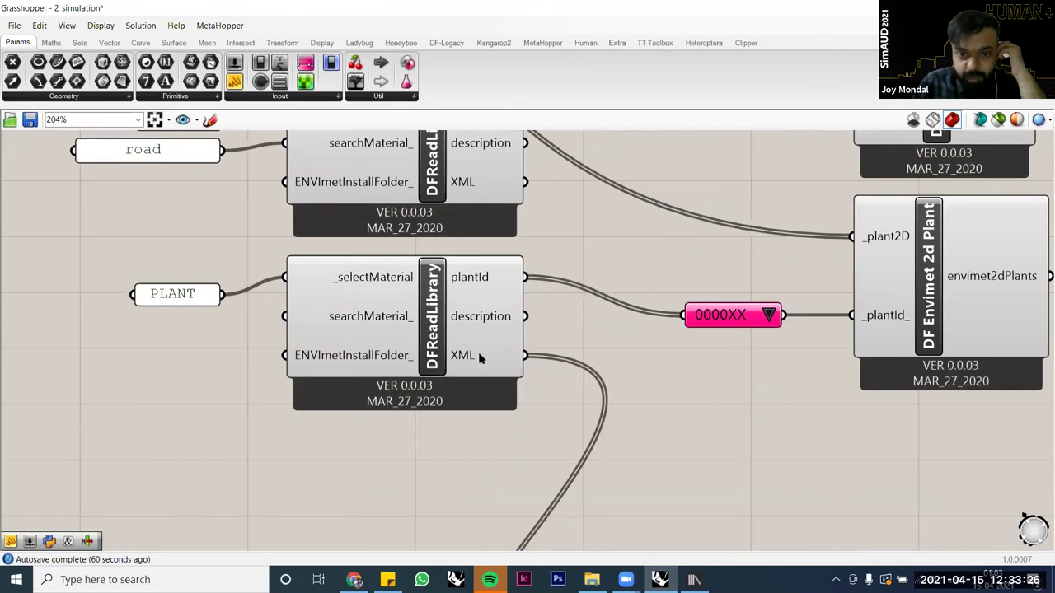
mouse_move(478, 356)
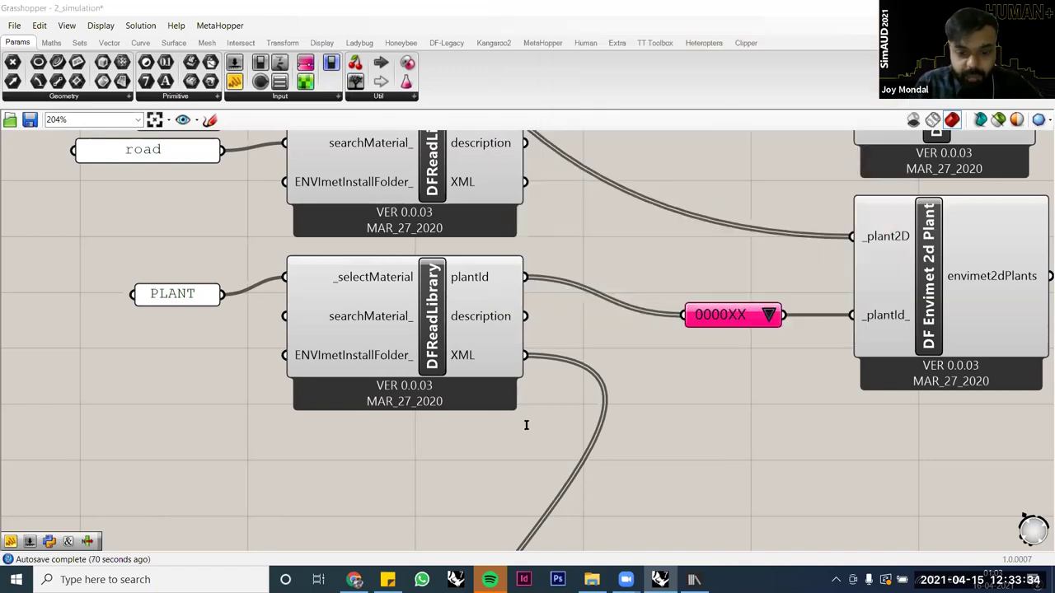
Step: Add a panel, connect it to the XML output of the PLANT row's DFReadLibrary, and enlarge it to show the full text
double_click(525, 425)
text(panel)
key(Return)
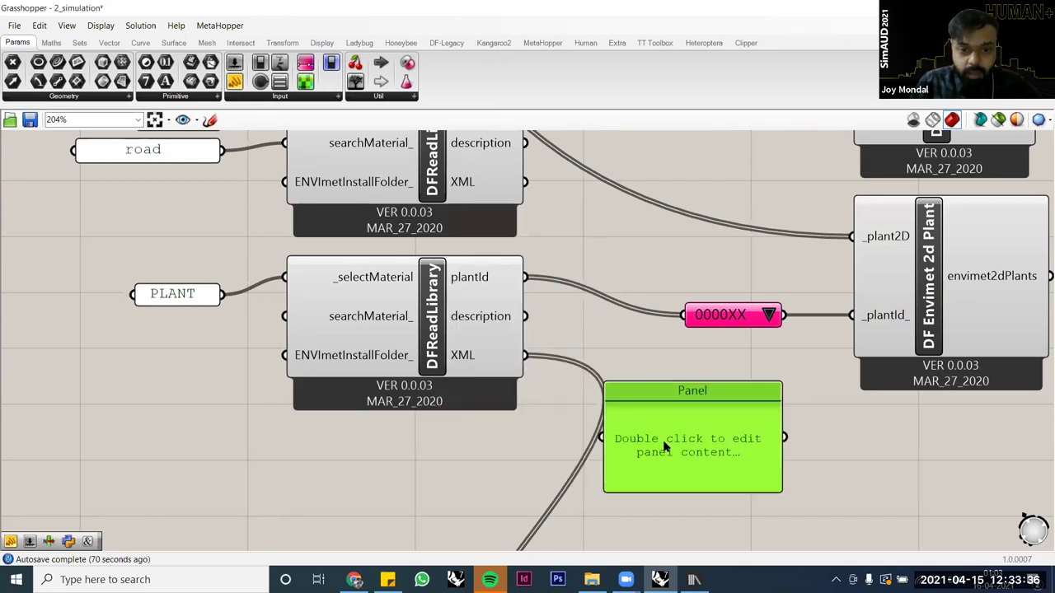
drag(524, 356, 614, 436)
drag(608, 480, 699, 494)
drag(800, 330, 955, 329)
drag(956, 228, 1024, 226)
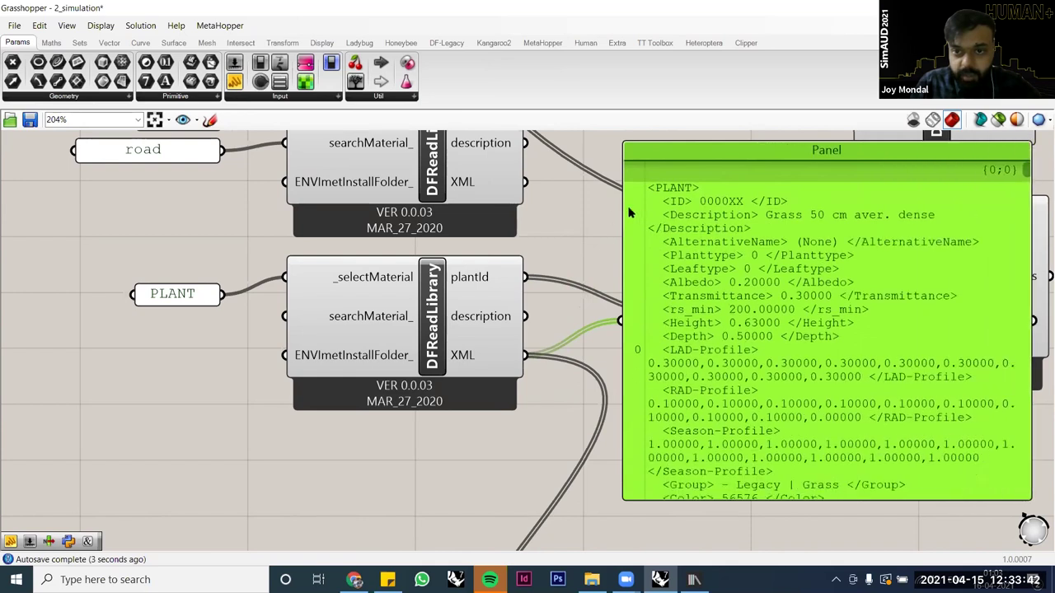
Step: Read the plant property tags in the XML panel and delete the panel
scroll(728, 210, up, 4)
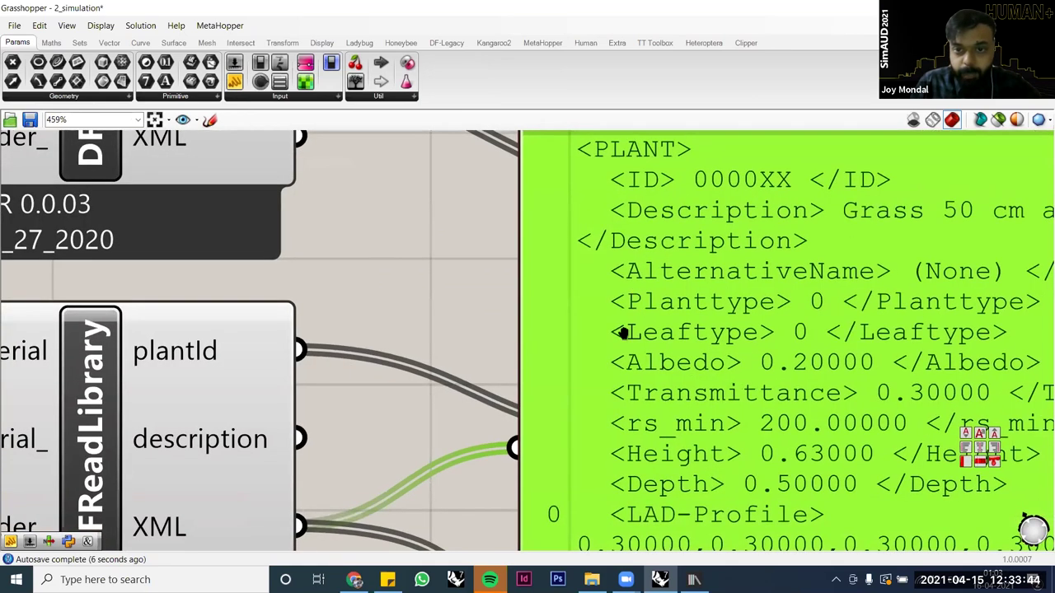
scroll(624, 338, down, 3)
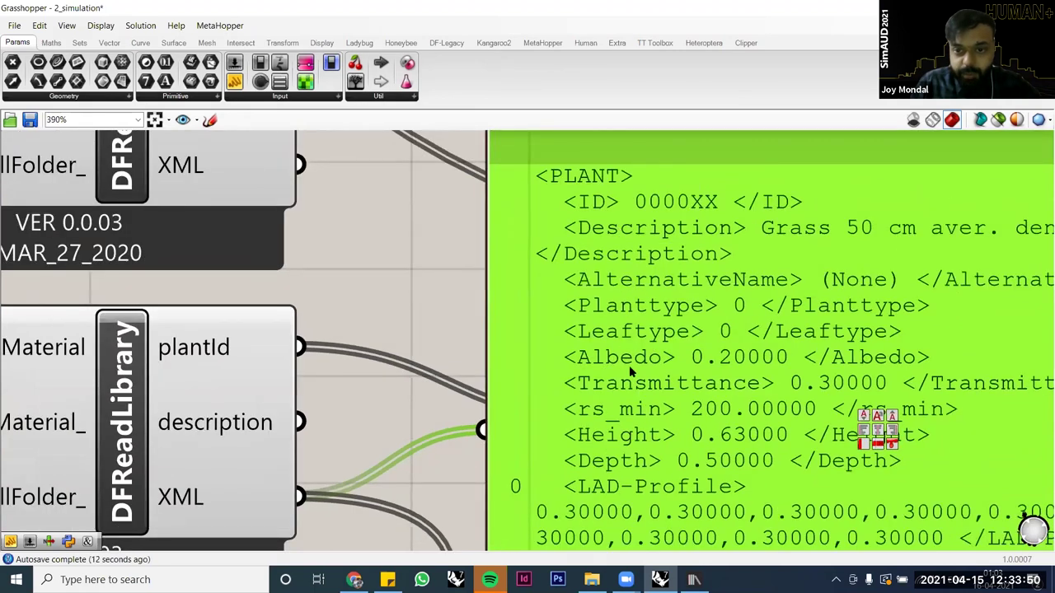
right_drag(608, 336, 645, 285)
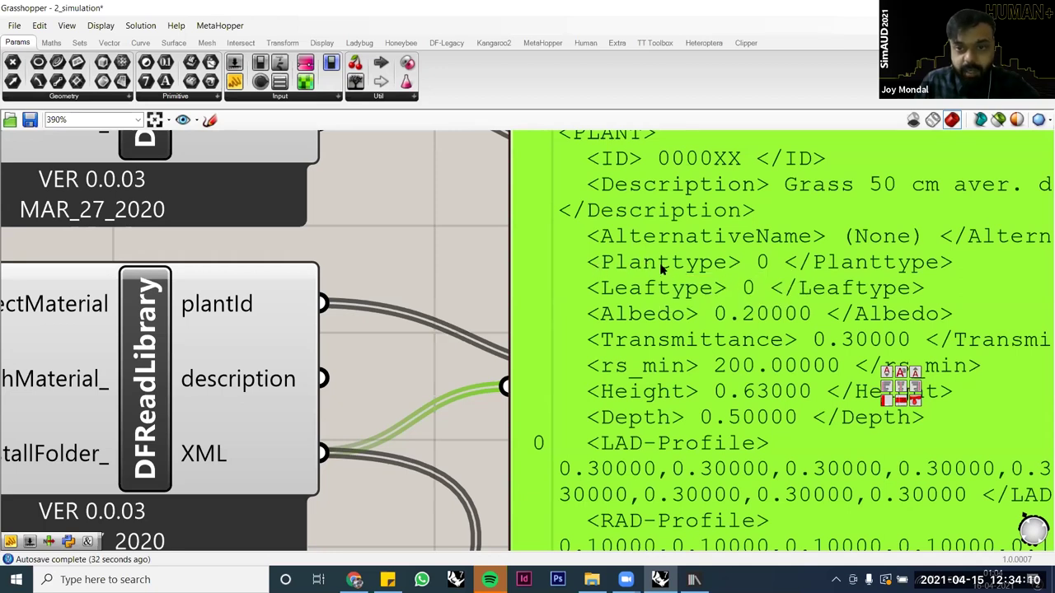
key(Delete)
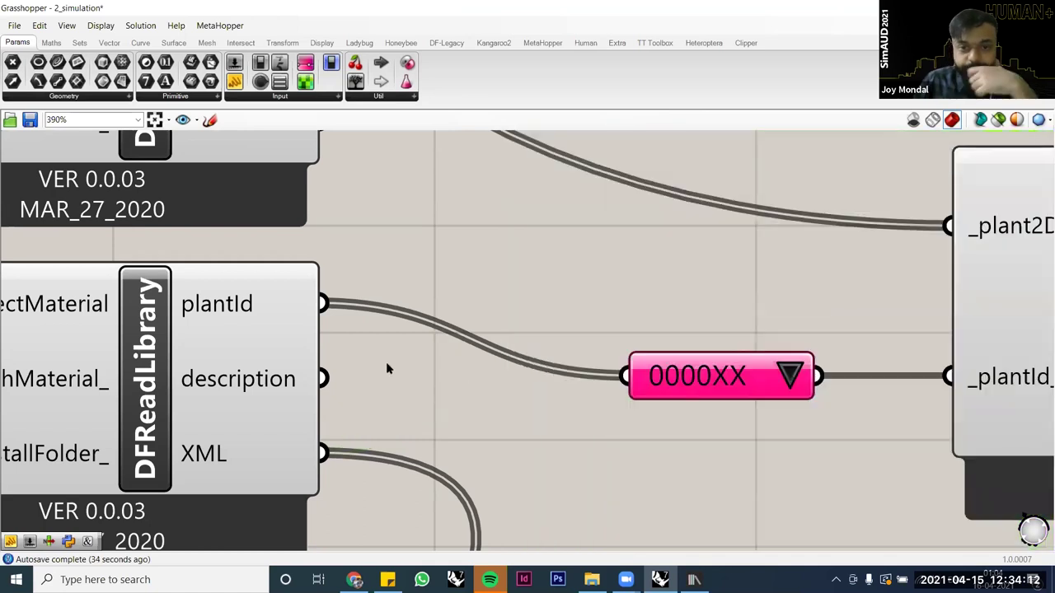
Step: Connect the ENVI-met object output from the material rows to the _envimentObjects_ input of DF Envimet Spaces
scroll(393, 371, down, 6)
scroll(638, 342, down, 2)
drag(544, 503, 447, 175)
click(590, 249)
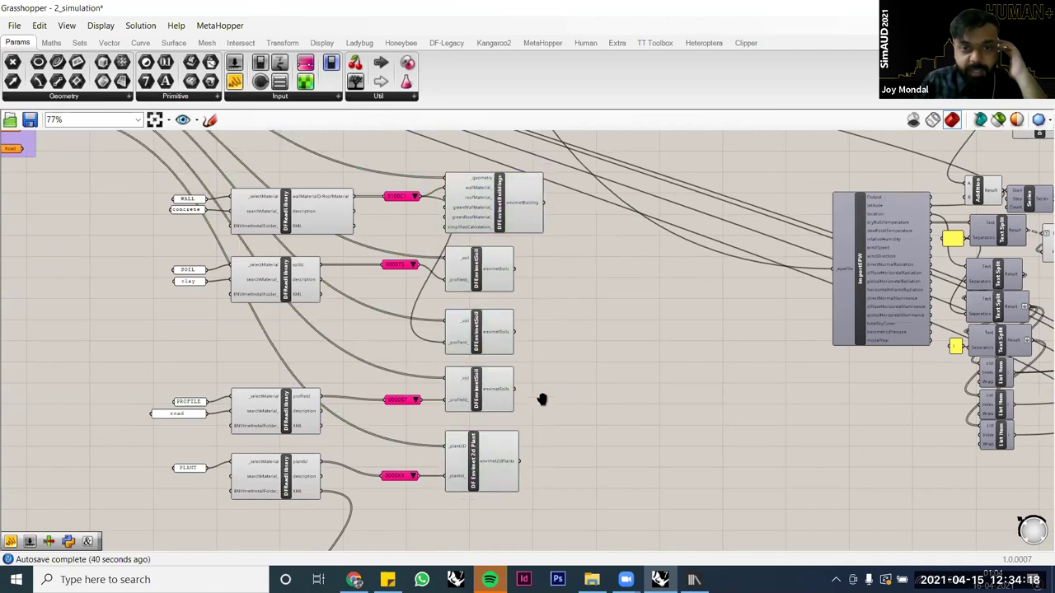
right_drag(573, 324, 541, 399)
drag(491, 396, 627, 204)
scroll(614, 235, up, 5)
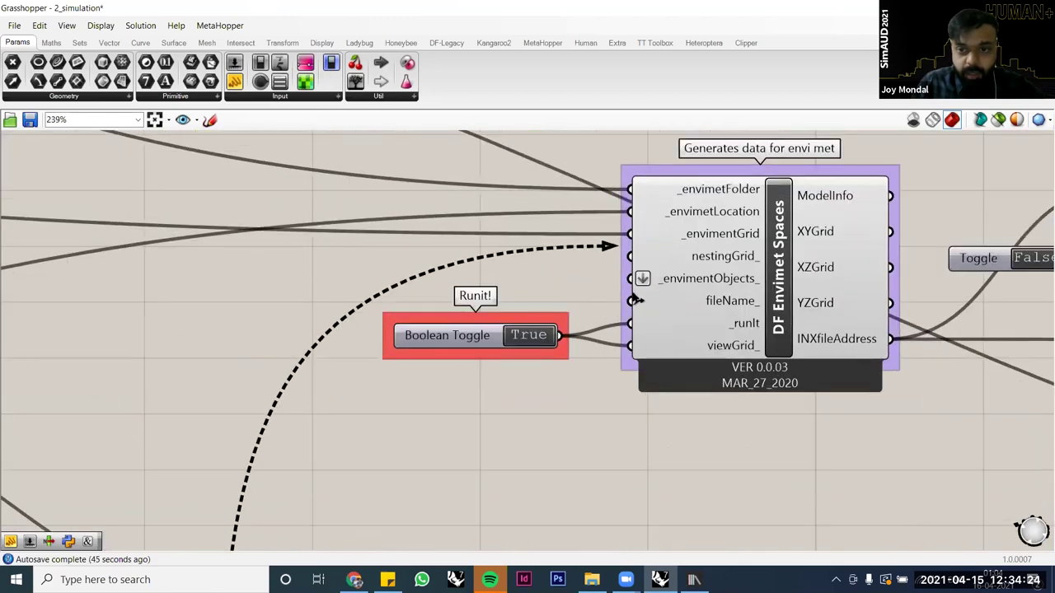
drag(636, 300, 641, 280)
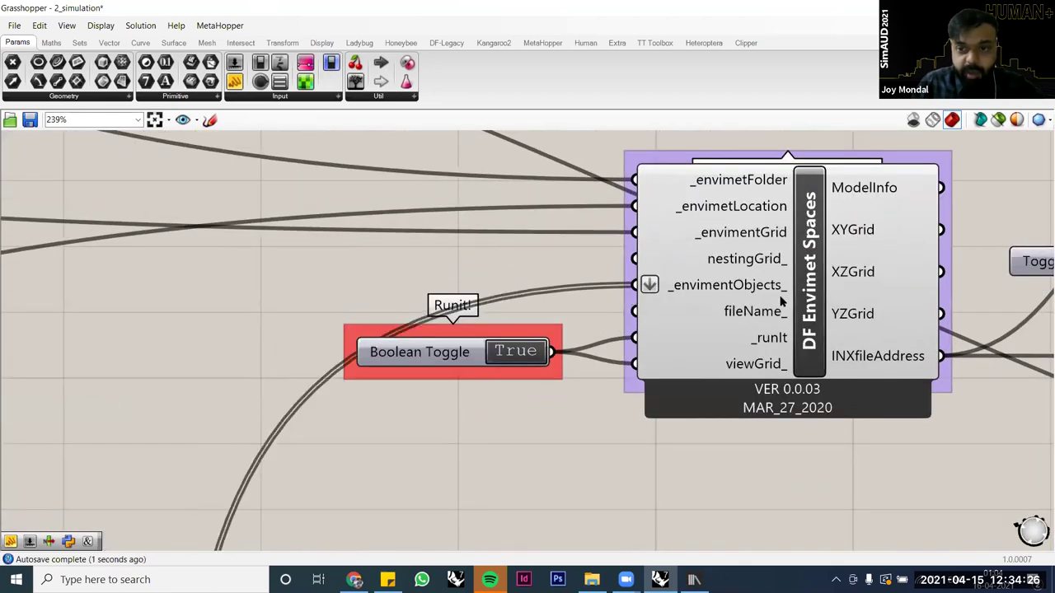
Step: Connect the envimetSoils outputs of the first two DFEnvimetSoil components to the _envimentObjects_ input of DF Envimet Spaces
click(821, 192)
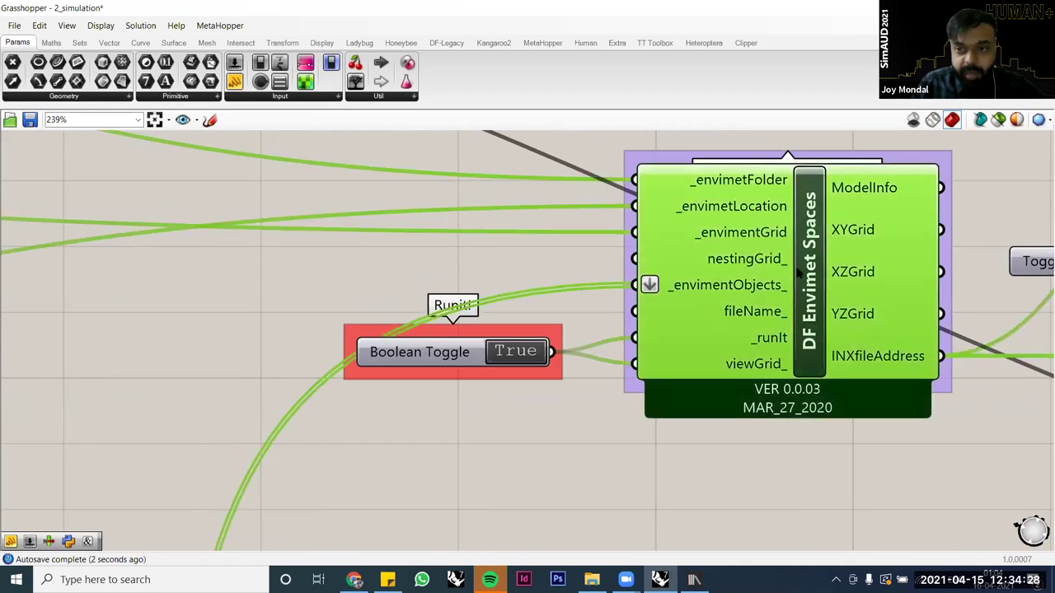
scroll(485, 194, down, 2)
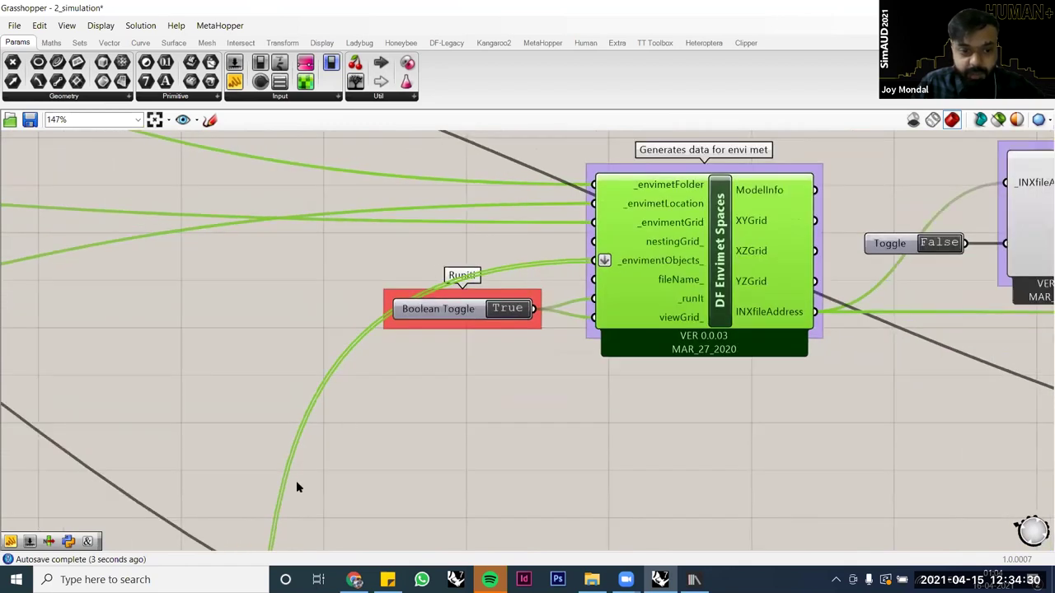
scroll(299, 486, down, 3)
scroll(381, 459, up, 2)
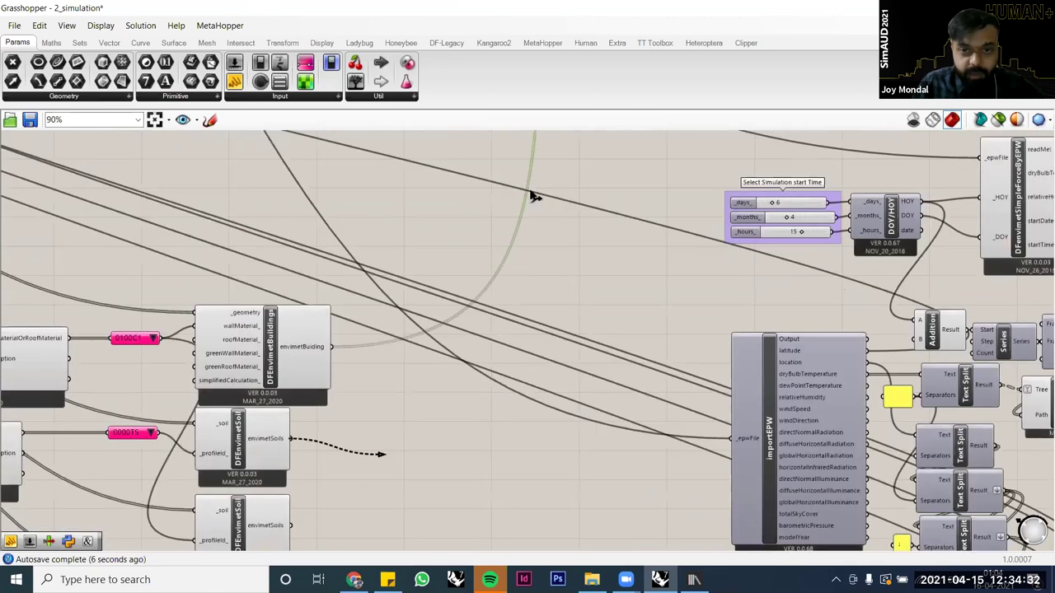
scroll(553, 189, down, 2)
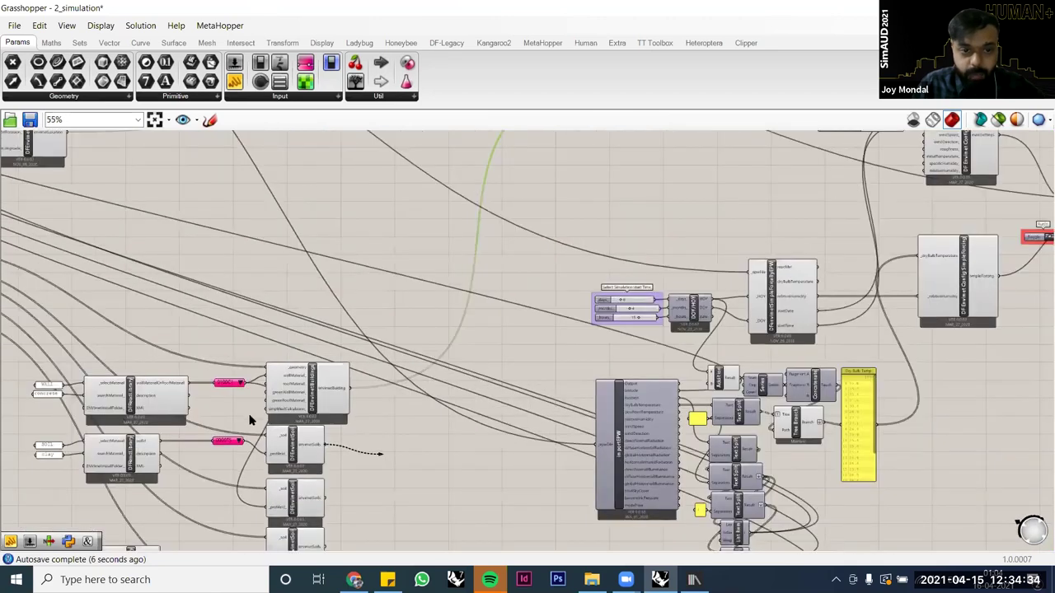
scroll(334, 412, down, 1)
scroll(457, 453, up, 3)
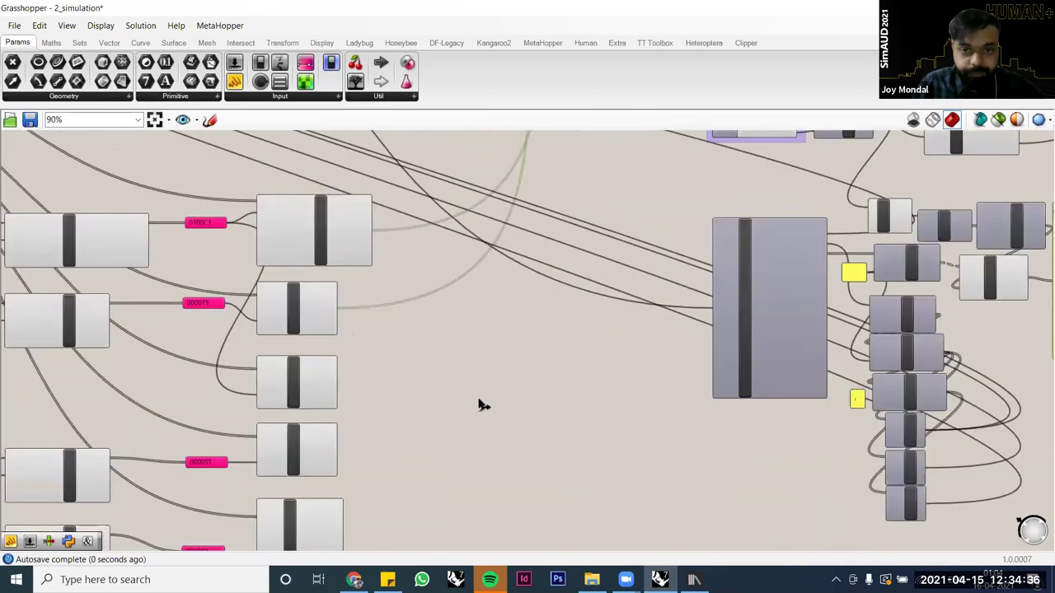
scroll(577, 290, down, 2)
scroll(567, 286, up, 1)
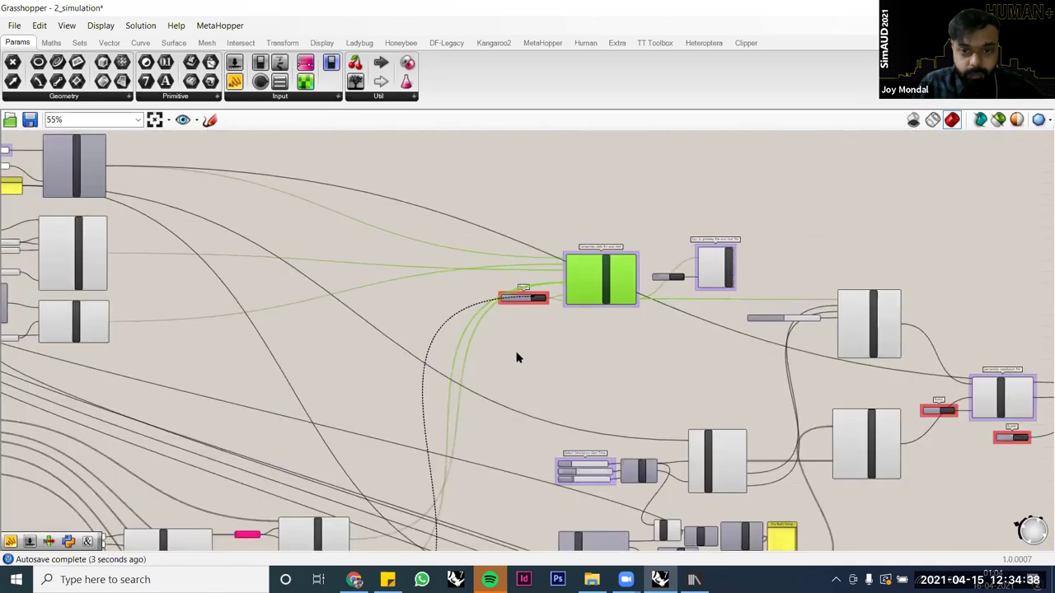
Step: Add the outputs of the third DFEnvimetSoil and the plant component below it to DF Envimet Spaces' _envimentObjects_ input
right_drag(330, 444, 477, 459)
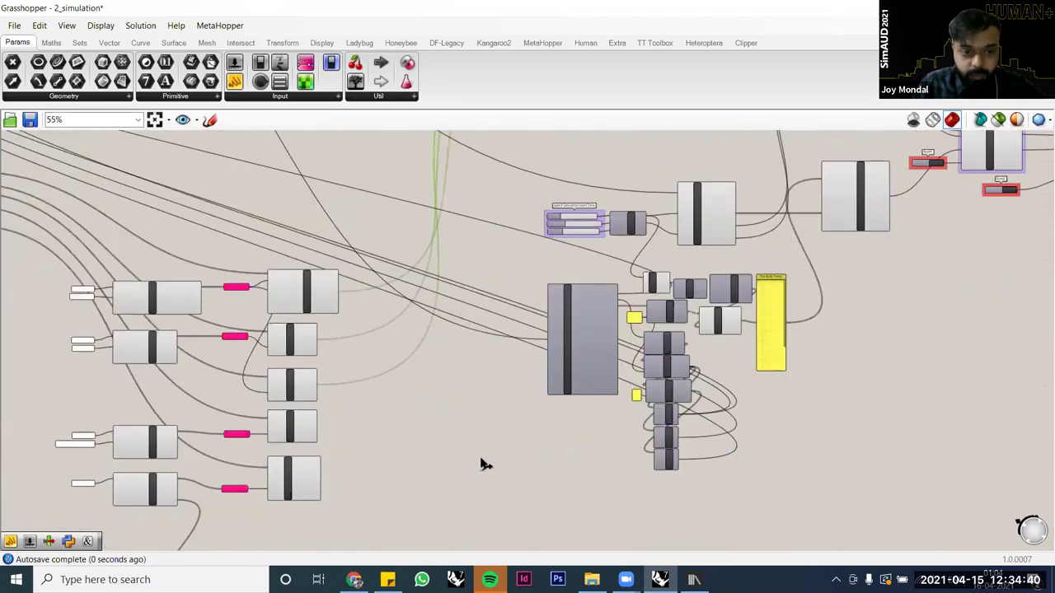
scroll(481, 465, up, 2)
scroll(577, 293, down, 4)
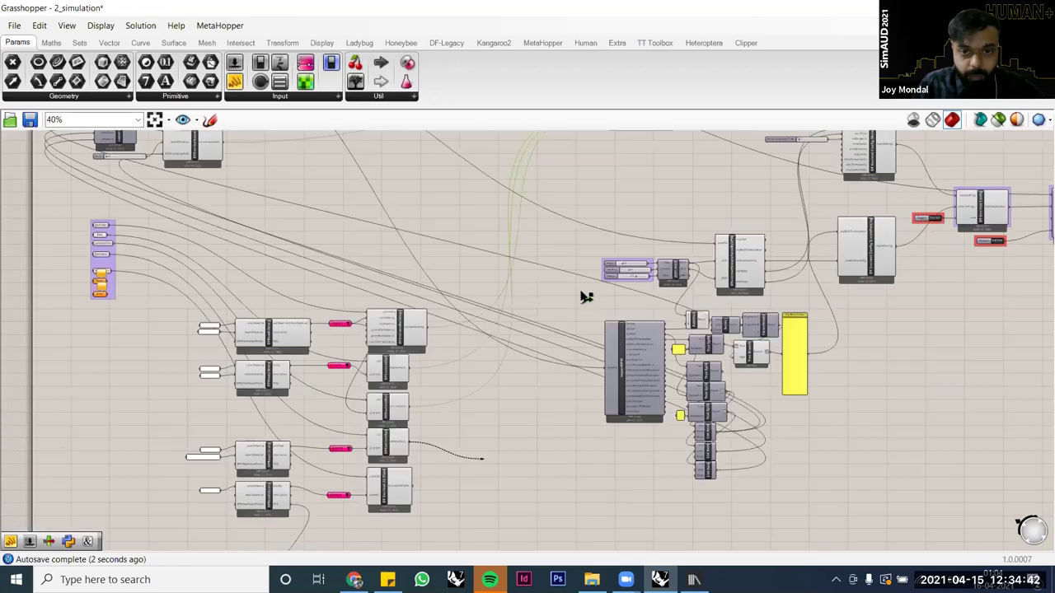
scroll(475, 219, up, 1)
right_drag(428, 290, 393, 427)
scroll(392, 427, up, 6)
drag(392, 427, 583, 238)
scroll(485, 422, down, 1)
scroll(485, 421, down, 7)
scroll(557, 231, up, 8)
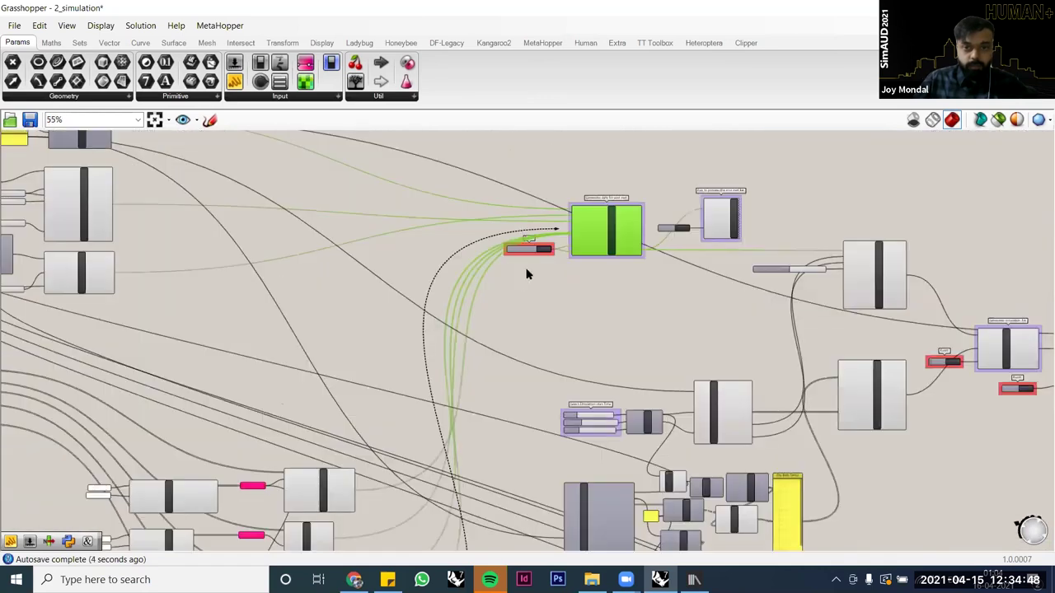
click(598, 348)
Step: Set the toggle feeding DFEnvimetRunINX to True to open the generated ENVI-met file for preview
scroll(442, 329, down, 3)
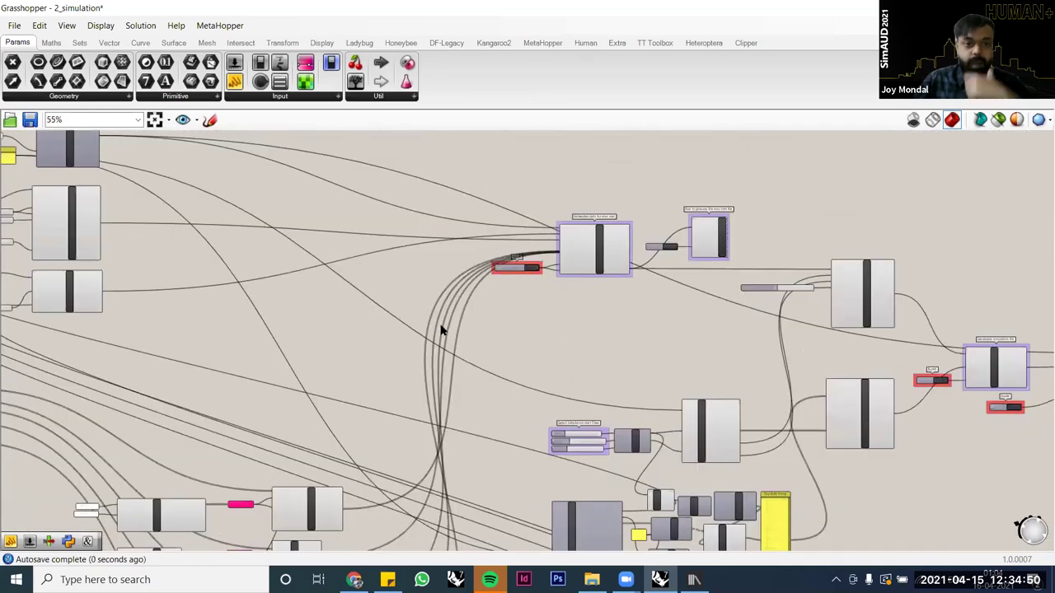
scroll(419, 322, up, 3)
scroll(419, 322, up, 1)
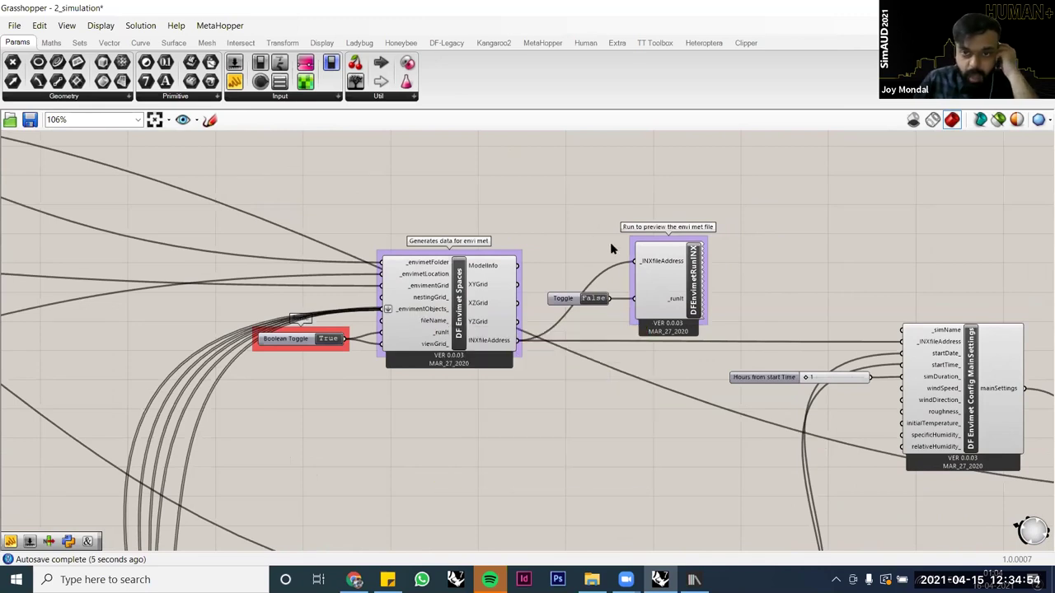
scroll(586, 275, up, 2)
scroll(672, 274, up, 1)
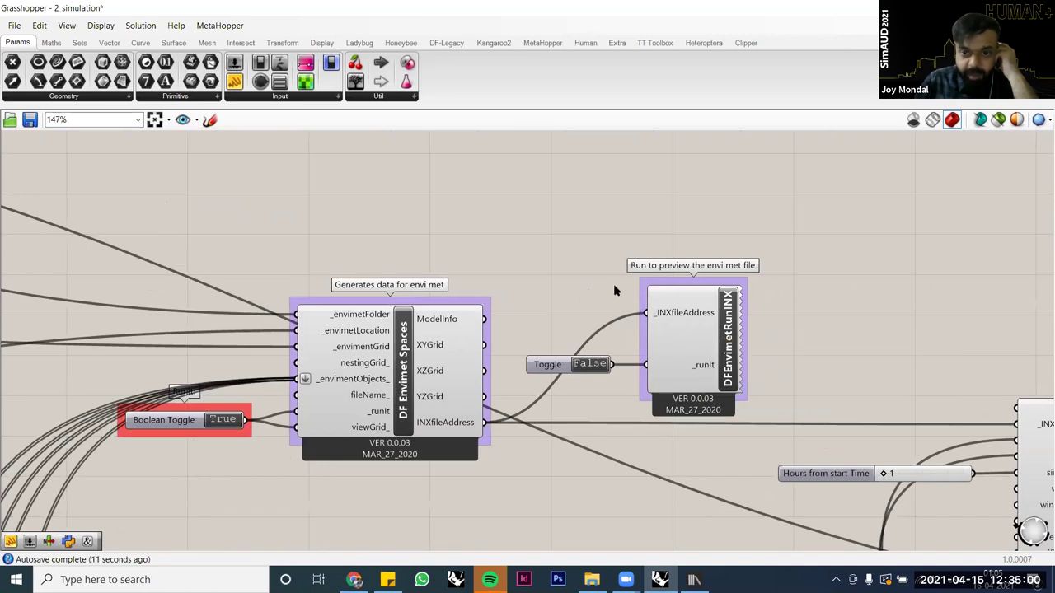
click(590, 363)
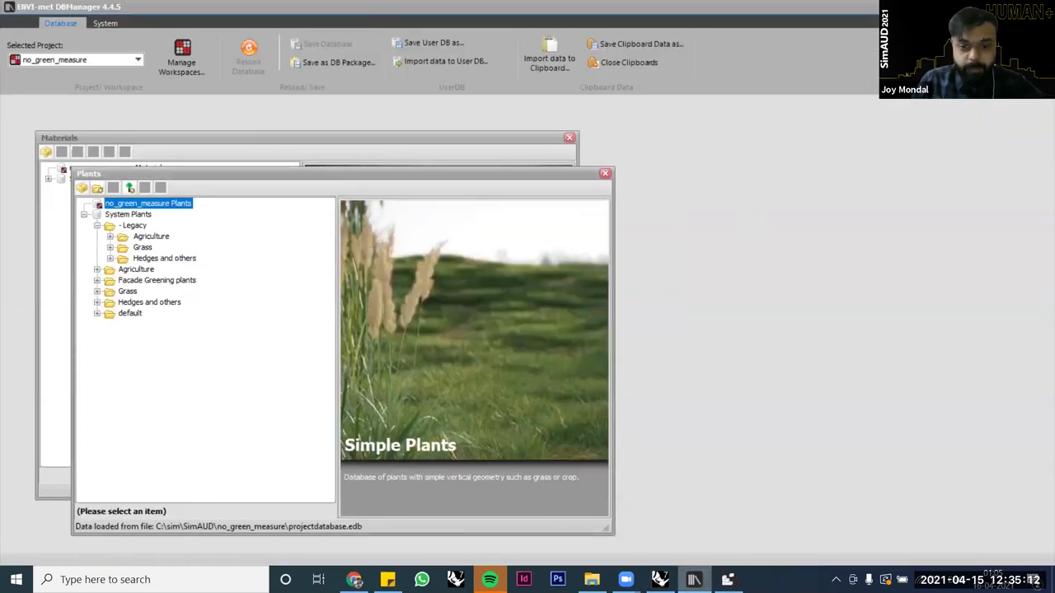
Step: Switch to ENVI-met Spaces and display the DragonflyEnvimet.INX model in 3D
click(728, 579)
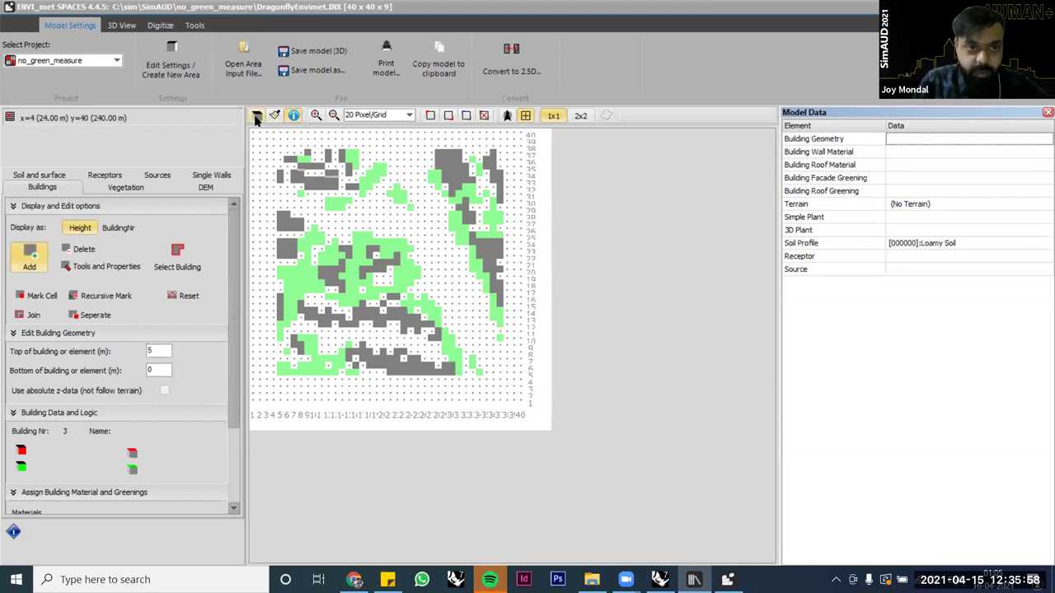
click(256, 118)
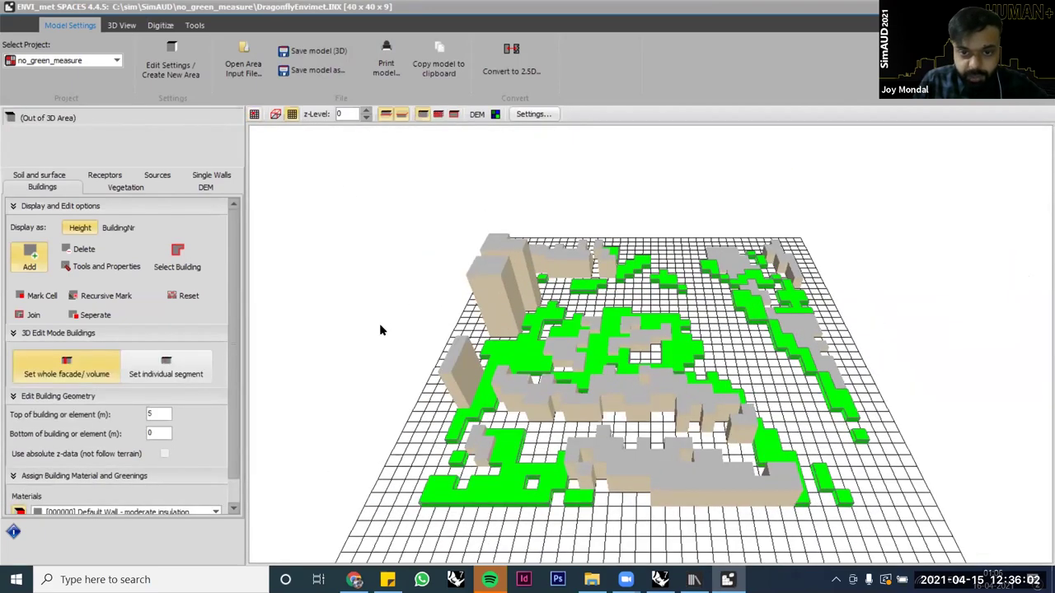
scroll(528, 367, up, 1)
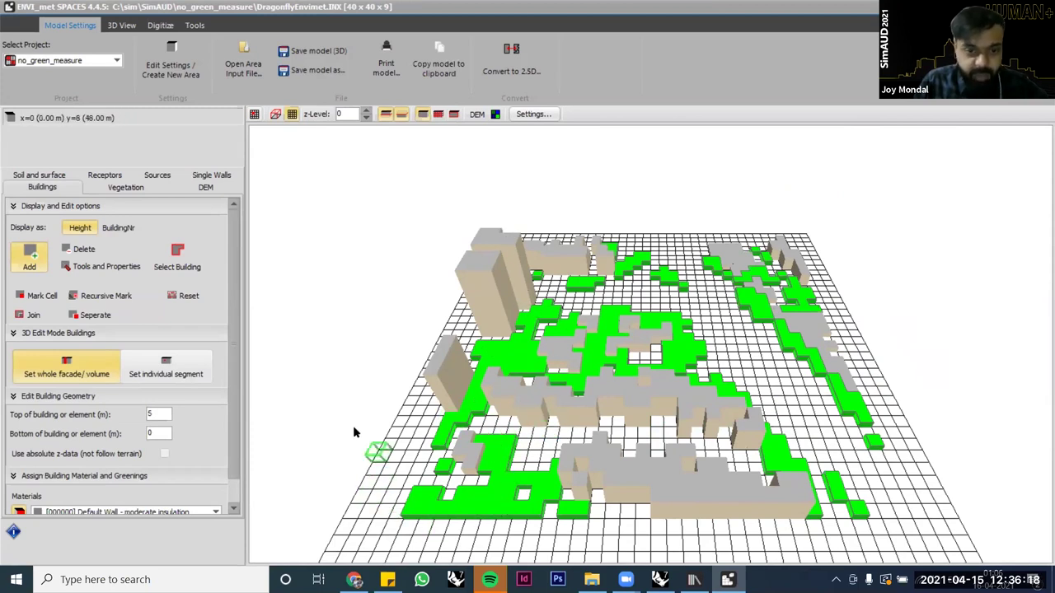
Step: Inspect the 3D model's soil and surface, buildings, receptors, sources, DEM and single wall layers
click(51, 176)
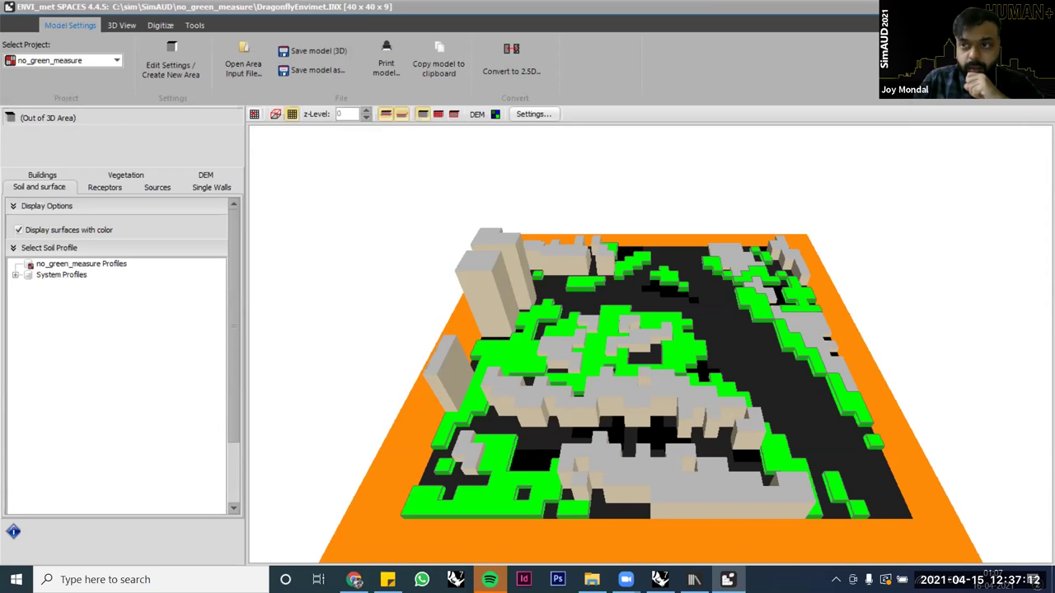
click(43, 176)
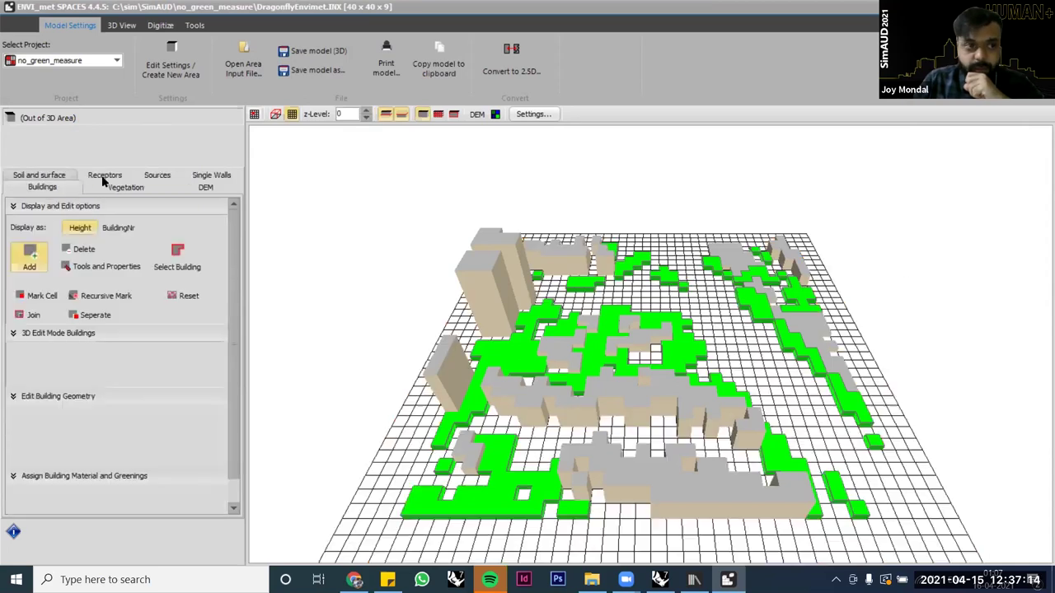
click(105, 175)
click(157, 187)
click(205, 175)
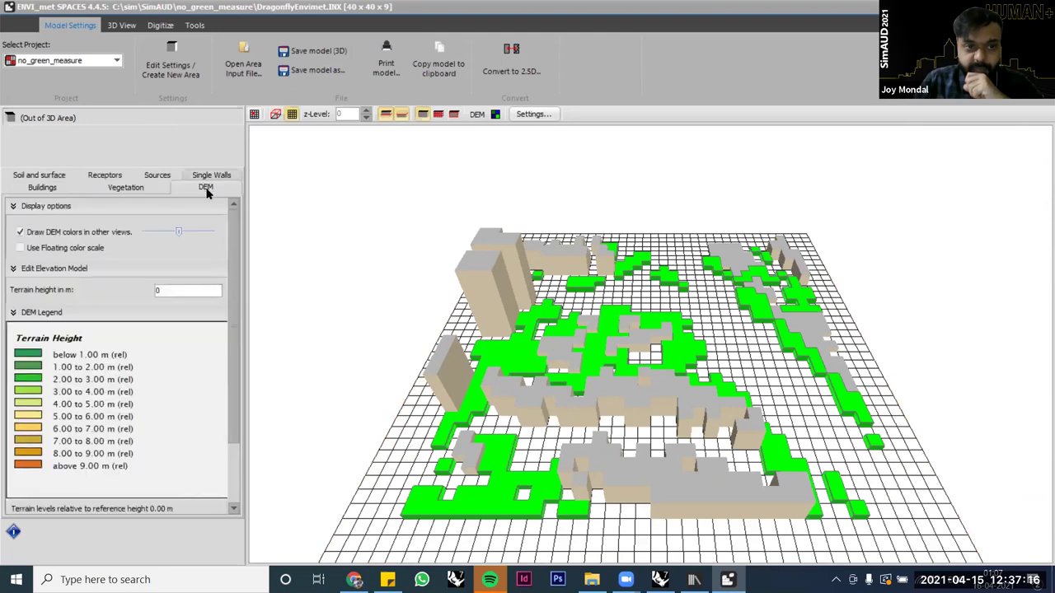
click(212, 175)
click(40, 188)
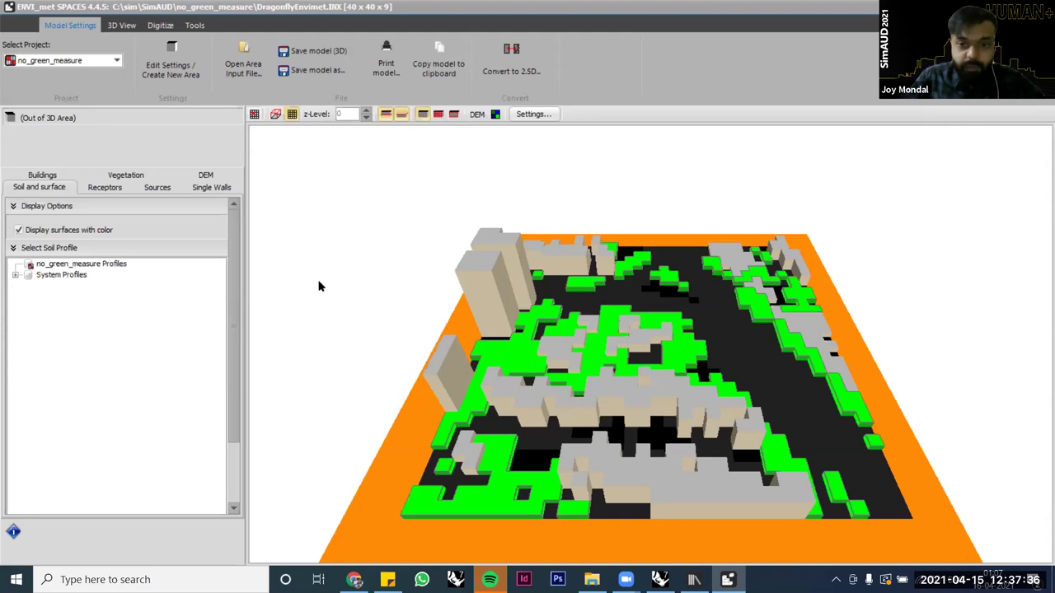
click(47, 174)
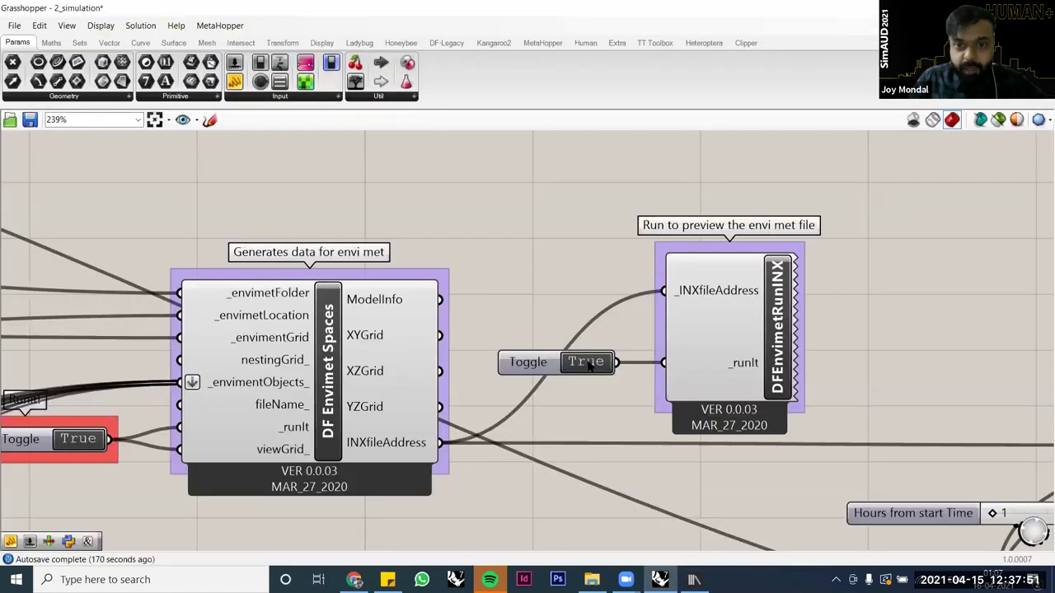
Step: Switch to Grasshopper and set the toggle feeding DFEnvimetRunINX to False
scroll(588, 366, up, 1)
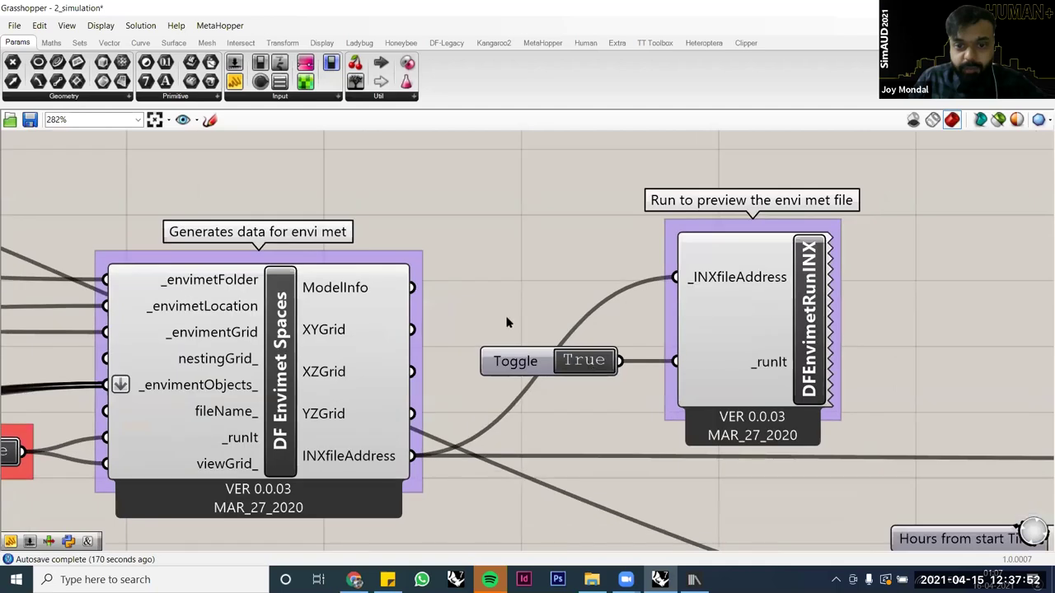
click(594, 362)
scroll(607, 366, up, 1)
scroll(508, 329, down, 2)
scroll(504, 440, down, 1)
right_drag(441, 399, 615, 322)
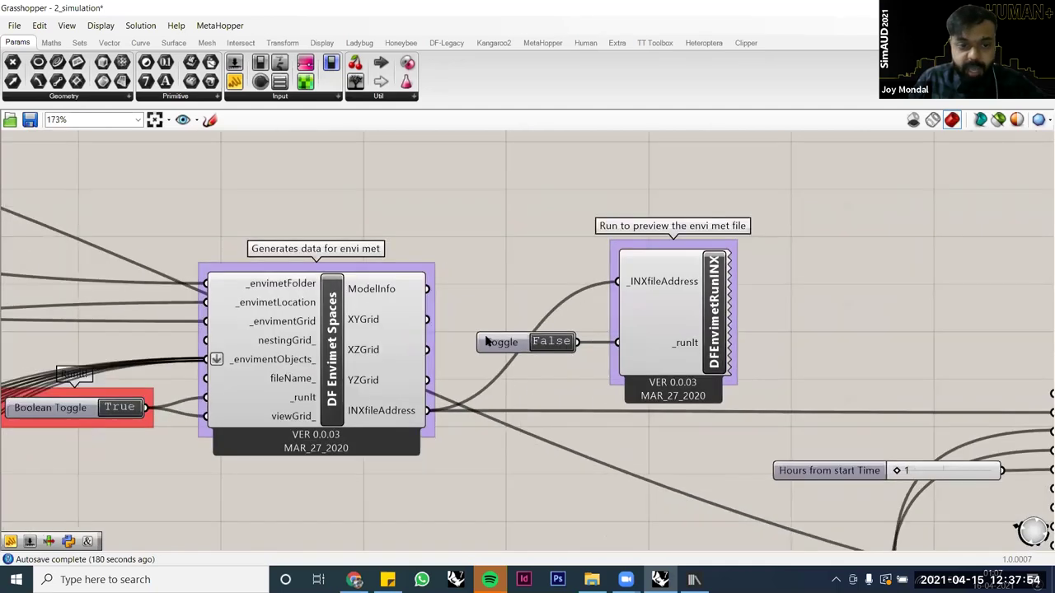
Step: Look over the material rows feeding DF Envimet Spaces and the DFEnvimetRunINX preview components
scroll(487, 341, down, 1)
right_drag(281, 421, 595, 274)
scroll(594, 273, down, 3)
right_drag(139, 512, 373, 337)
scroll(373, 337, down, 4)
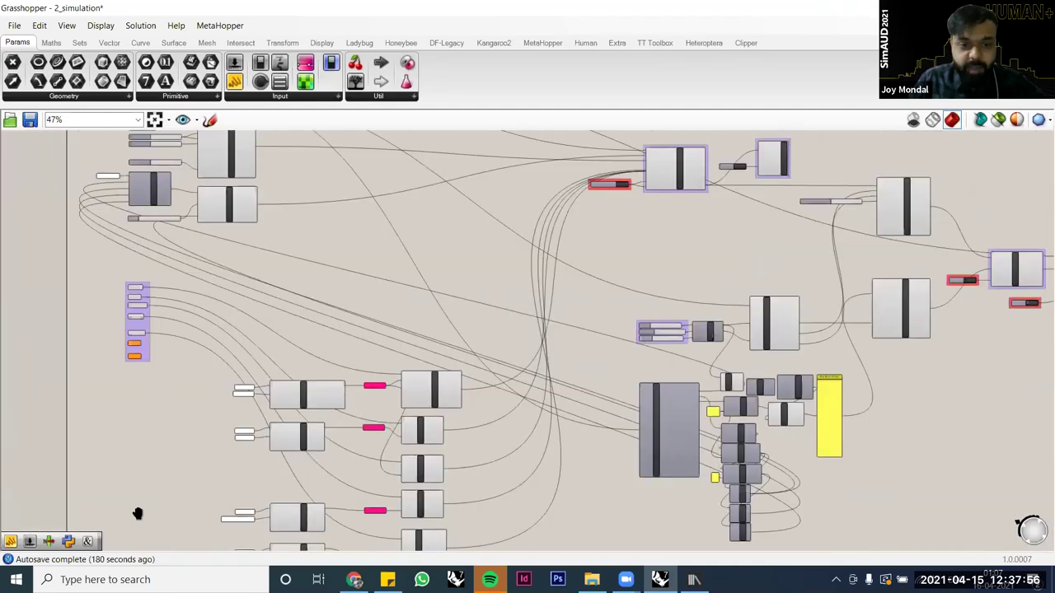
scroll(256, 370, up, 2)
scroll(396, 351, up, 5)
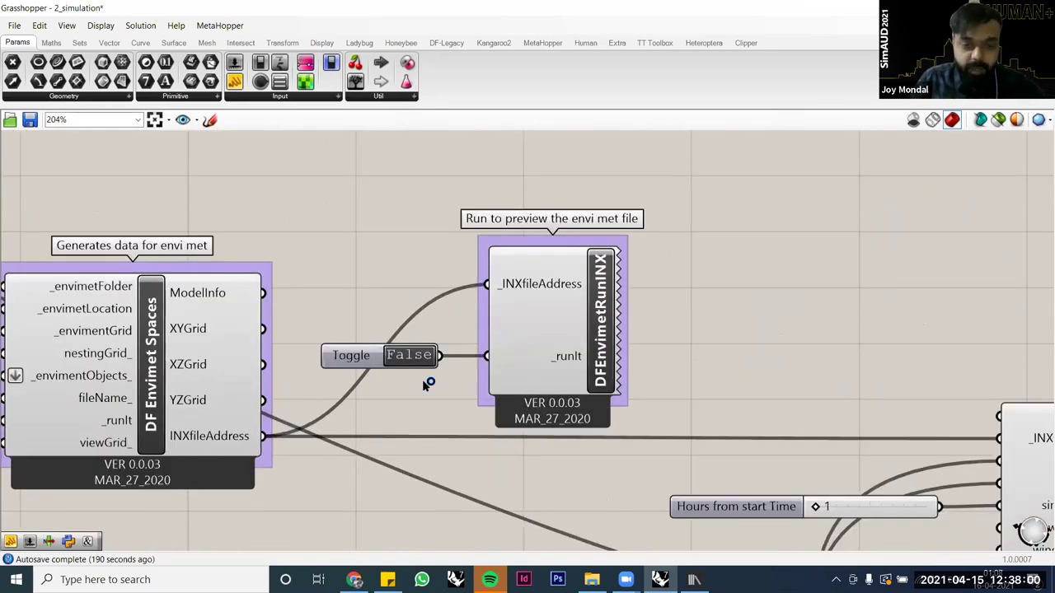
scroll(356, 355, down, 3)
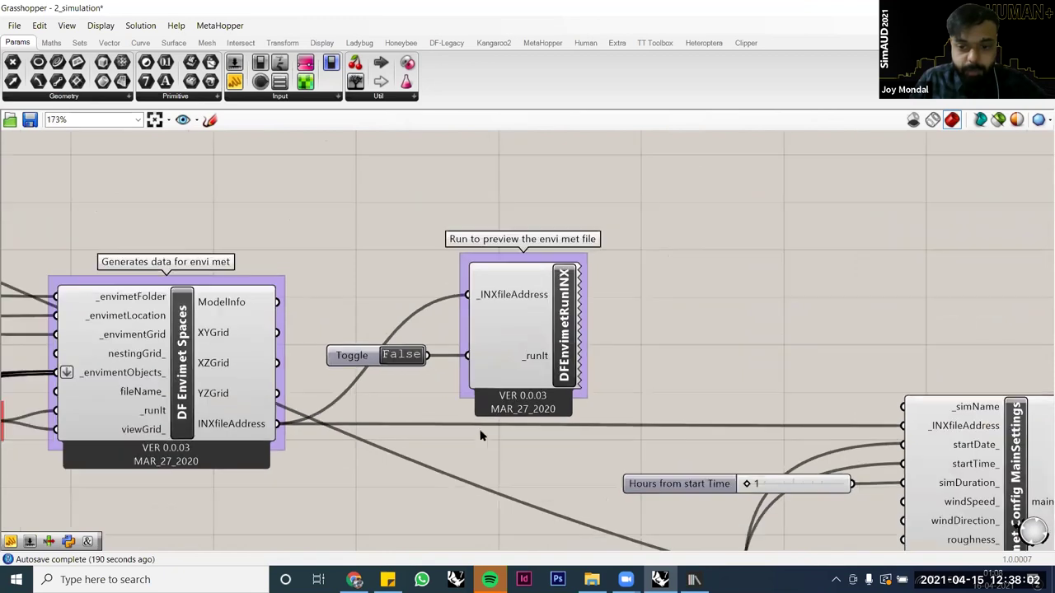
right_drag(513, 373, 506, 351)
right_drag(241, 360, 281, 327)
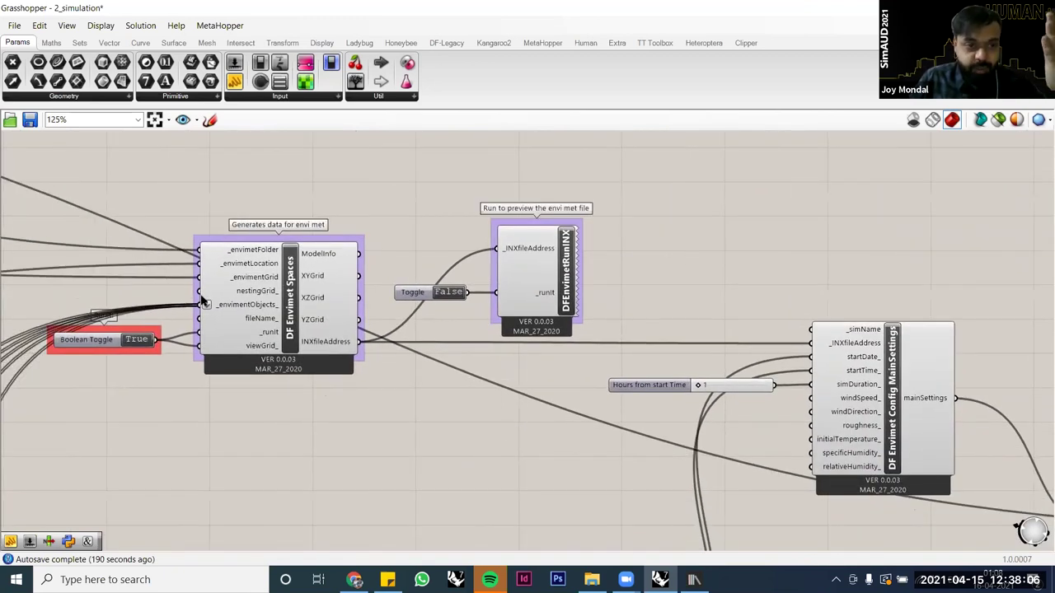
Step: Review the workspace, grid, location, Rhino geometry and library material components that supply DF Envimet Spaces
right_drag(201, 287, 255, 242)
right_drag(194, 230, 219, 215)
scroll(219, 213, down, 2)
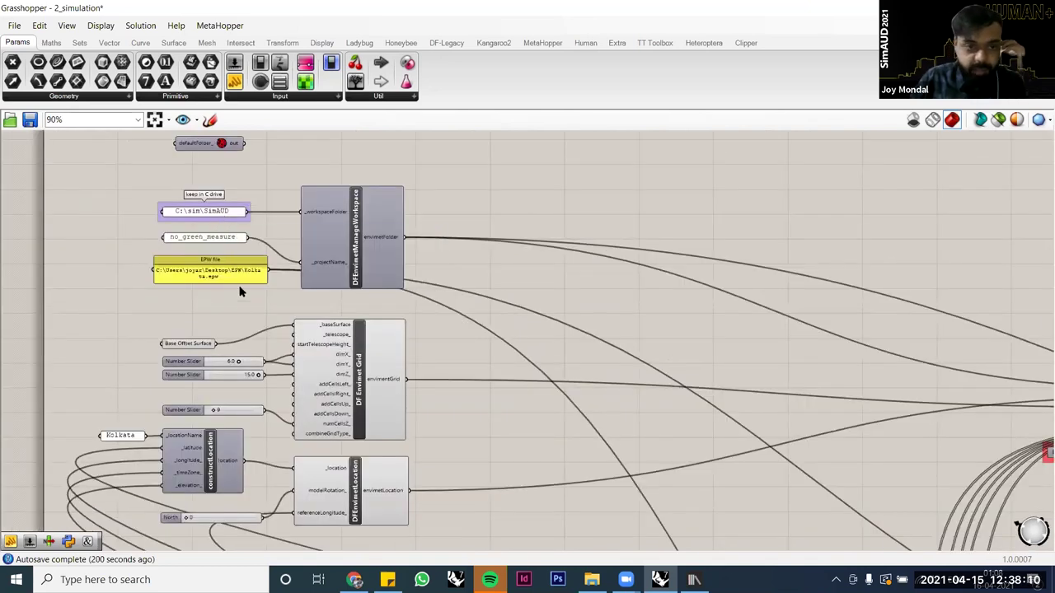
right_drag(256, 384, 224, 319)
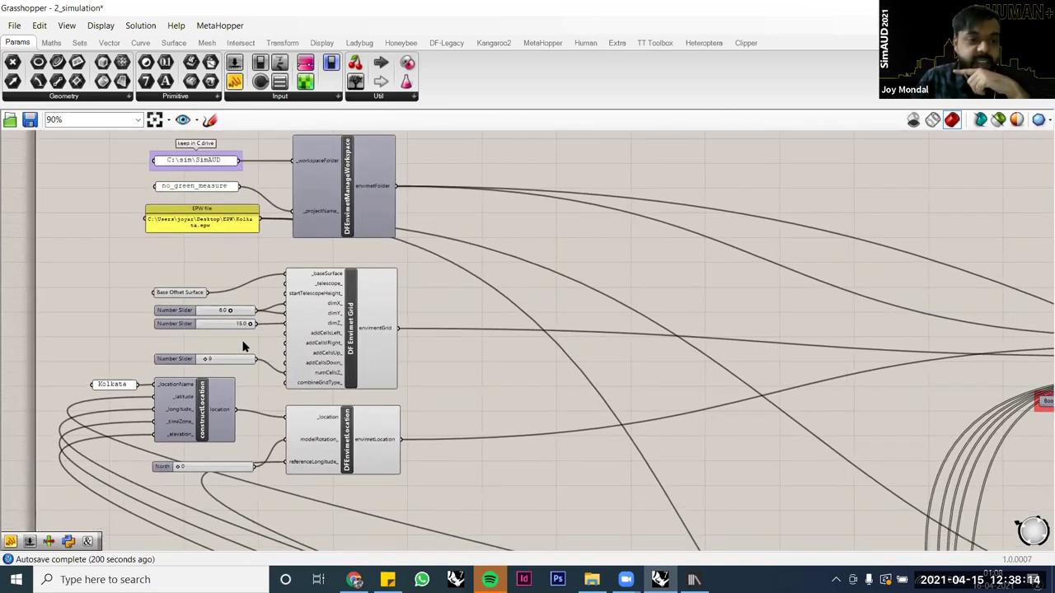
right_drag(377, 466, 374, 400)
right_drag(170, 374, 160, 349)
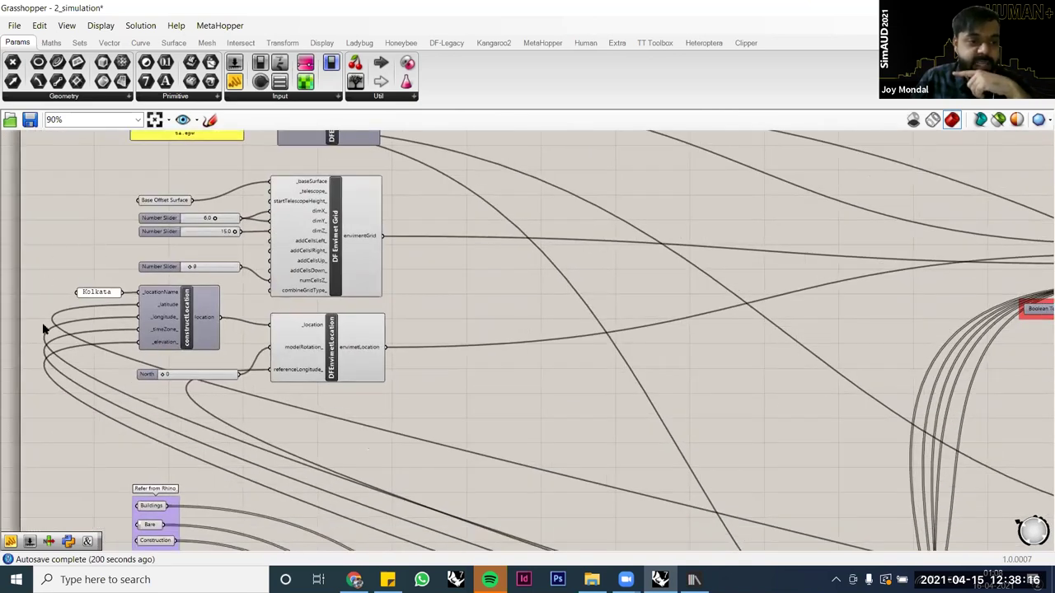
right_drag(371, 537, 308, 382)
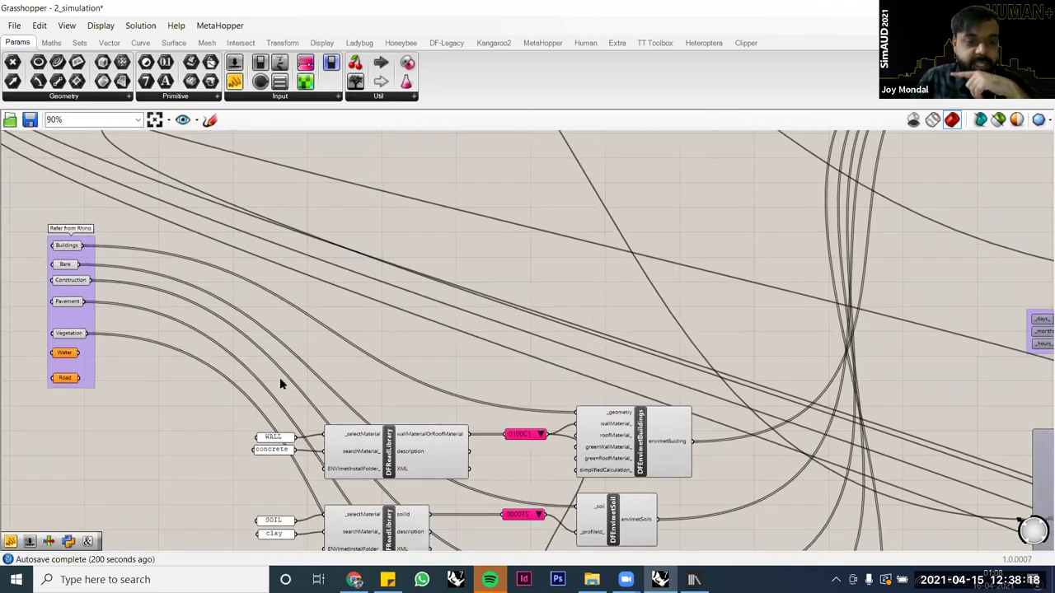
right_drag(565, 335, 556, 307)
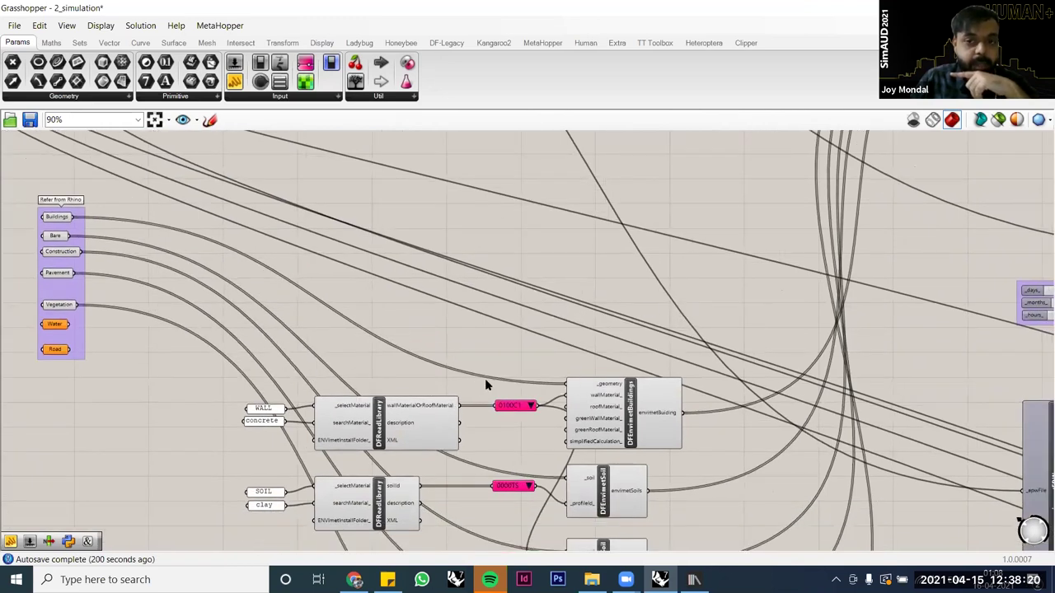
right_drag(611, 290, 532, 172)
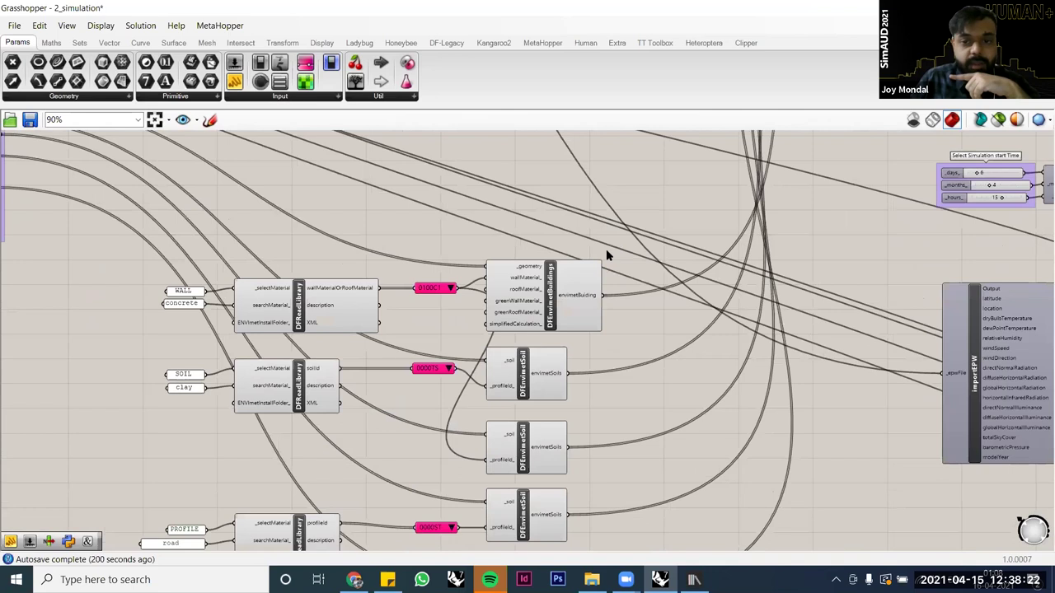
right_drag(606, 250, 151, 549)
scroll(605, 249, up, 2)
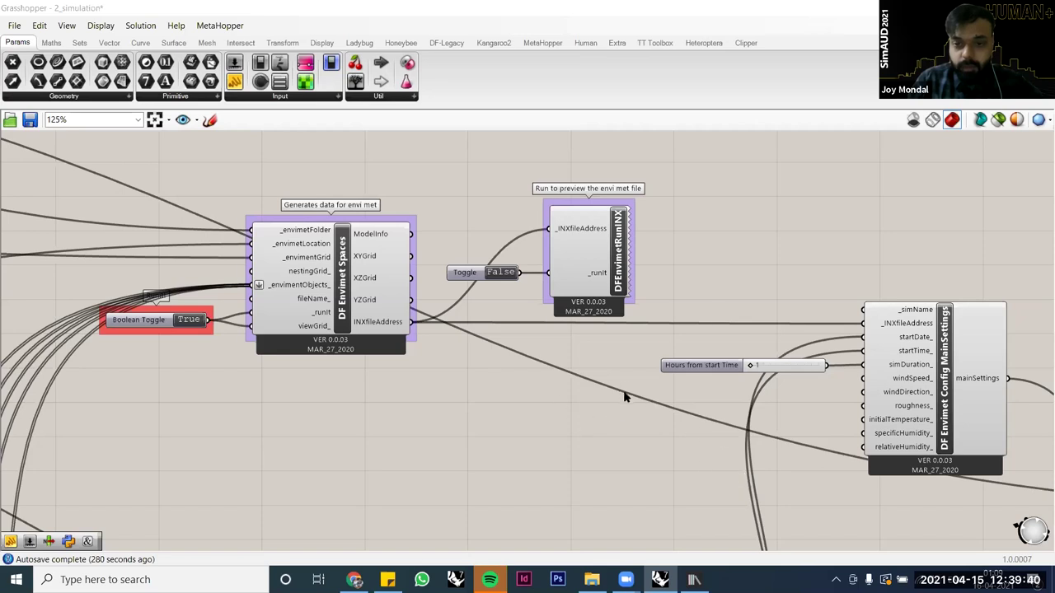
Step: Survey the component chain from DF Envimet Spaces through the main settings and simple forcing to DF Envimet Config
right_drag(625, 392, 598, 388)
scroll(566, 394, down, 2)
right_drag(585, 452, 466, 372)
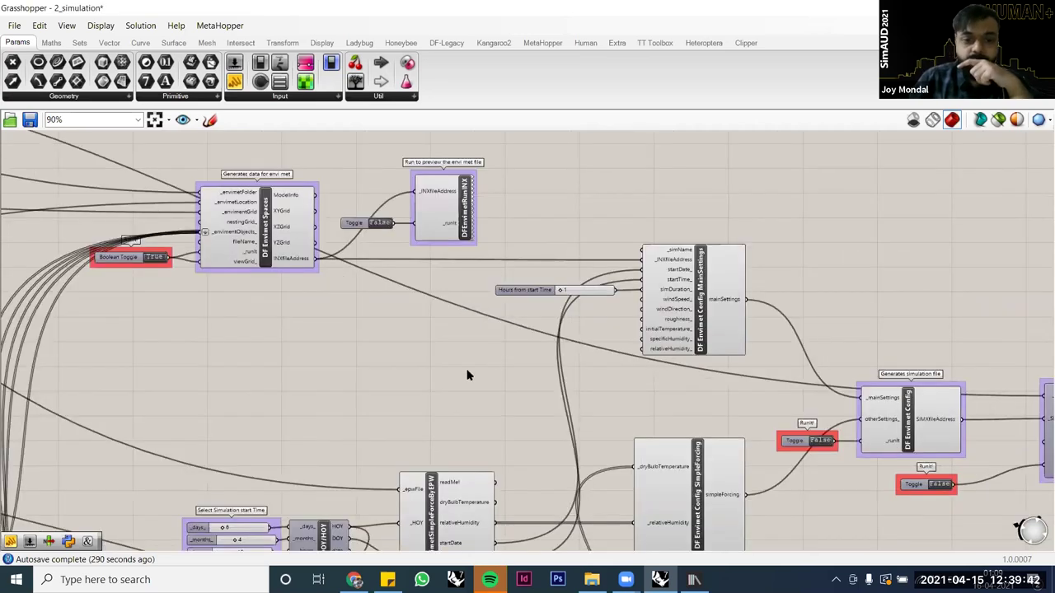
right_drag(423, 314, 417, 292)
scroll(417, 294, down, 2)
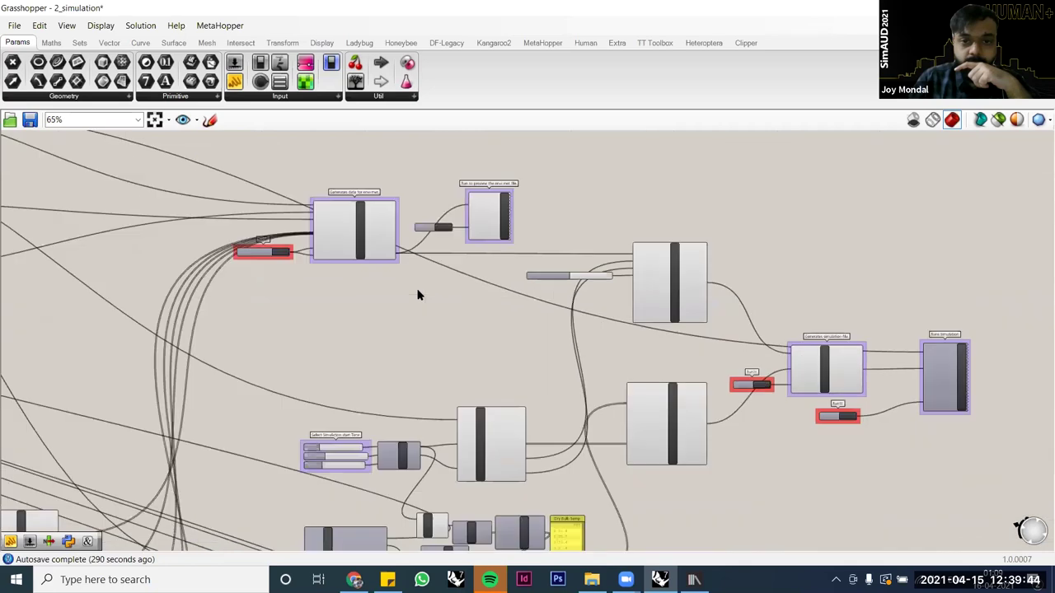
scroll(418, 294, up, 1)
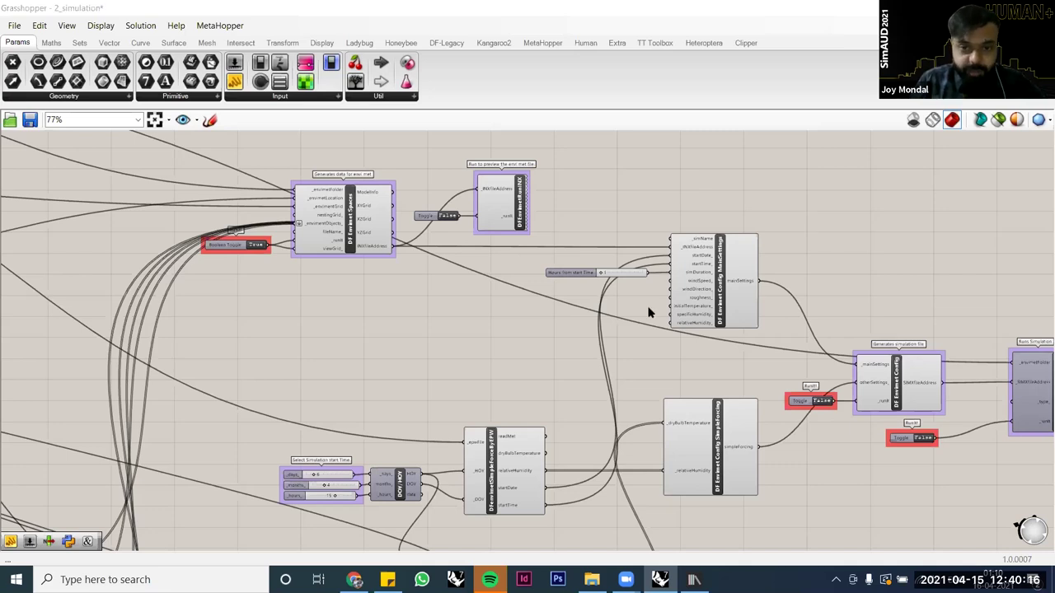
right_drag(482, 349, 485, 318)
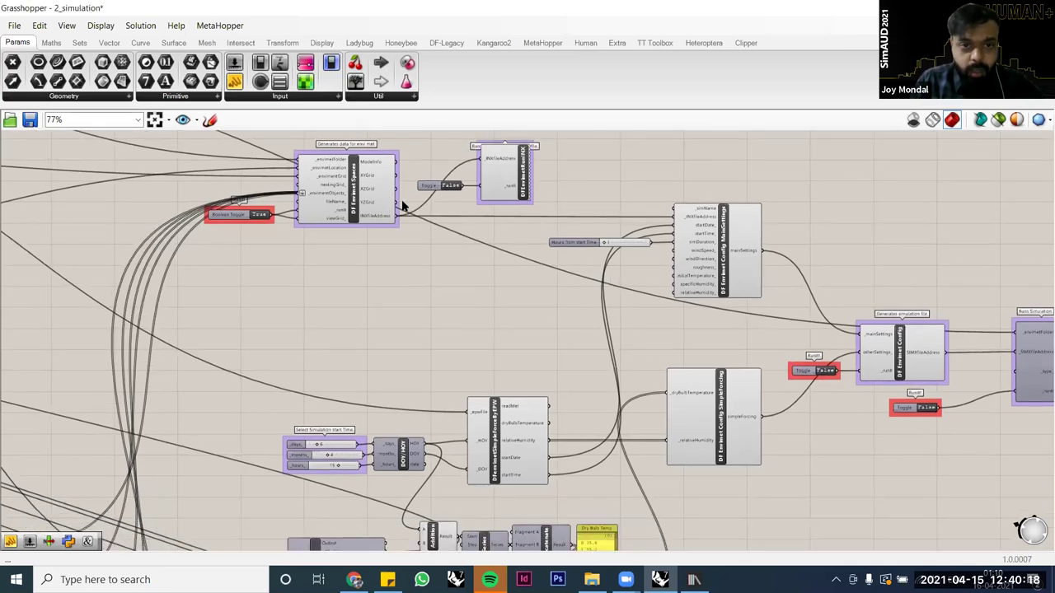
mouse_move(523, 165)
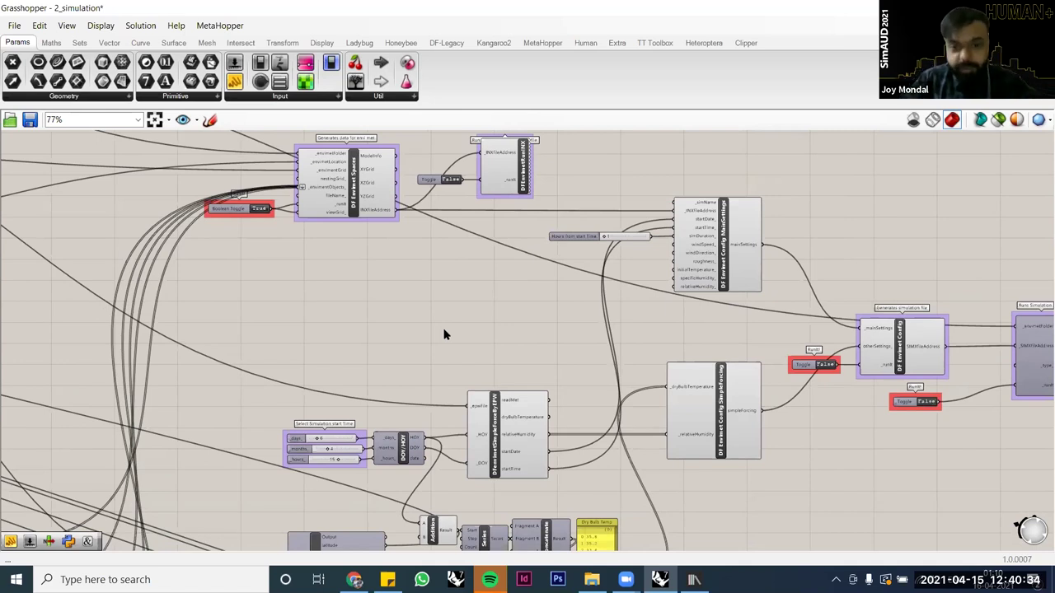
right_drag(376, 430, 382, 396)
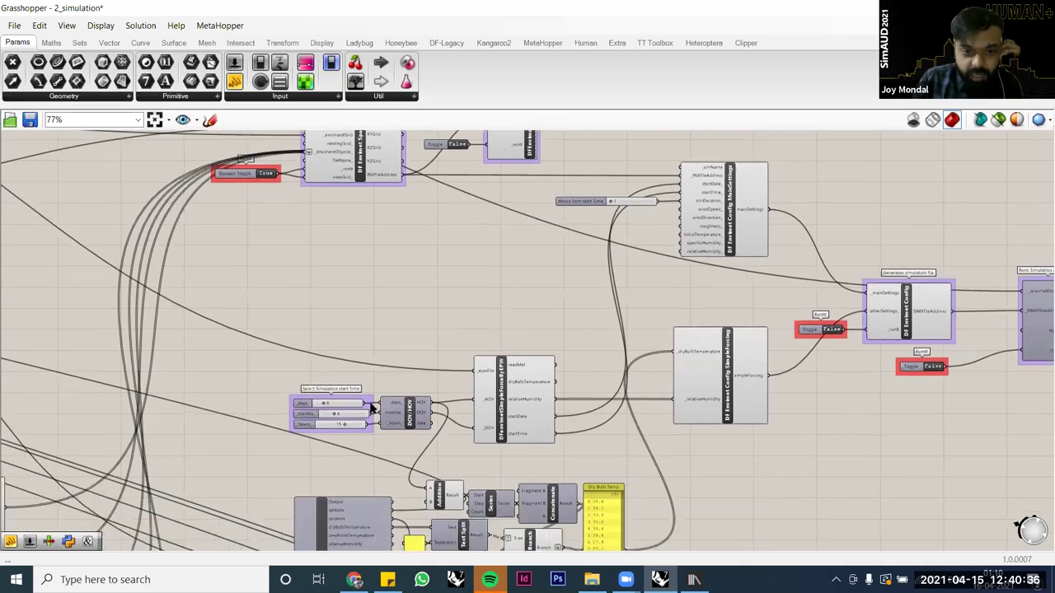
Step: Examine the days, months and hours sliders that define the simulation start time
scroll(405, 404, up, 3)
click(304, 376)
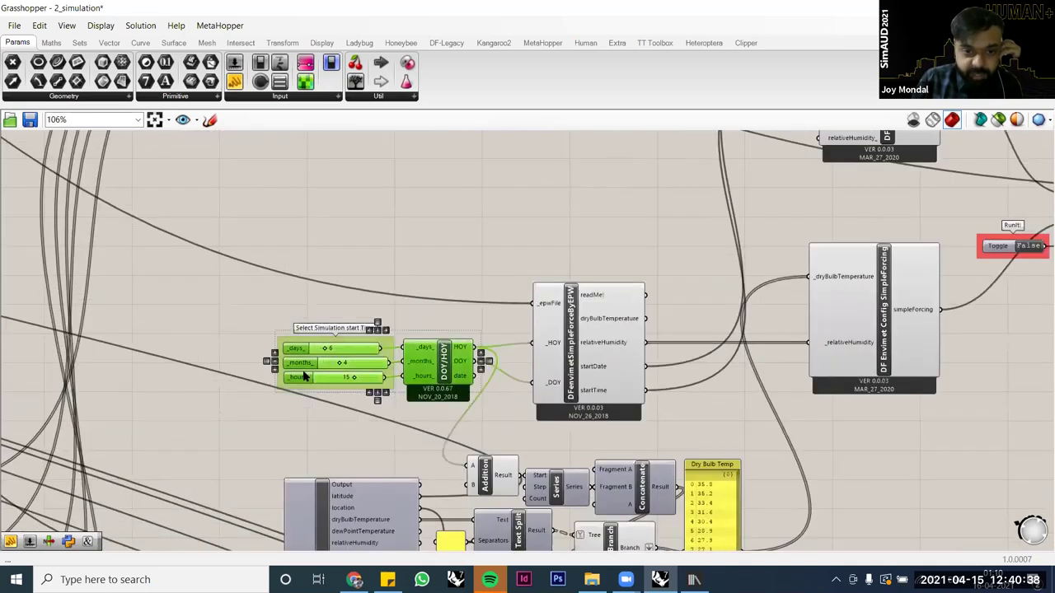
scroll(336, 334, up, 3)
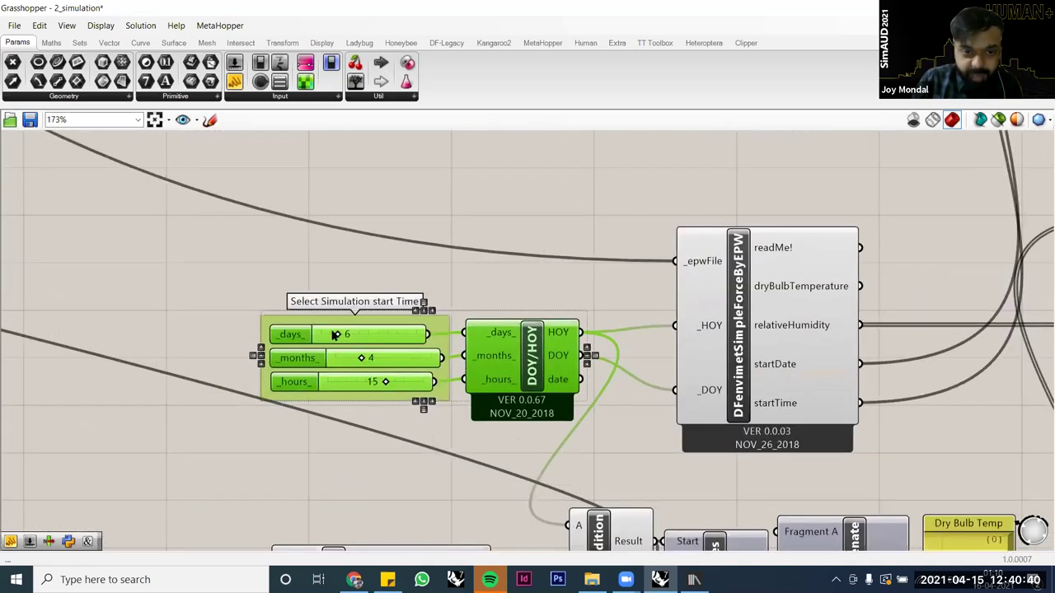
scroll(336, 333, up, 4)
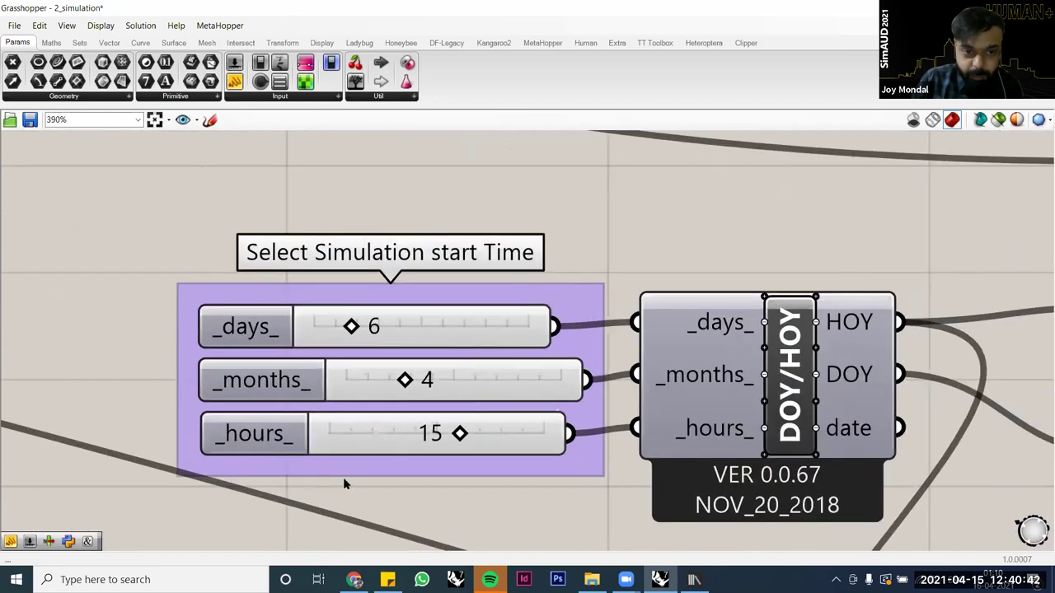
right_drag(360, 391, 363, 357)
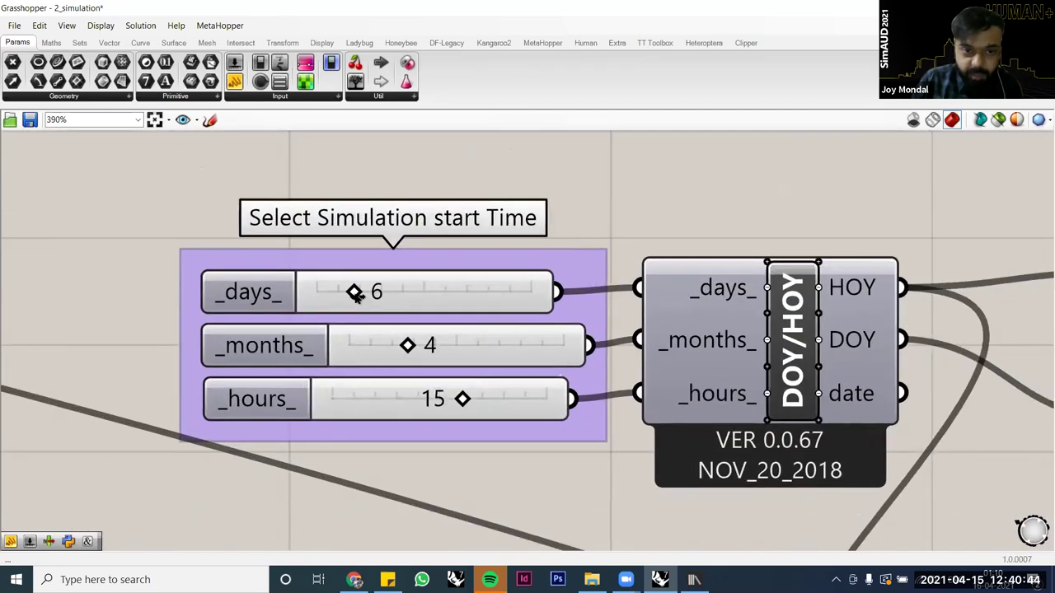
click(341, 353)
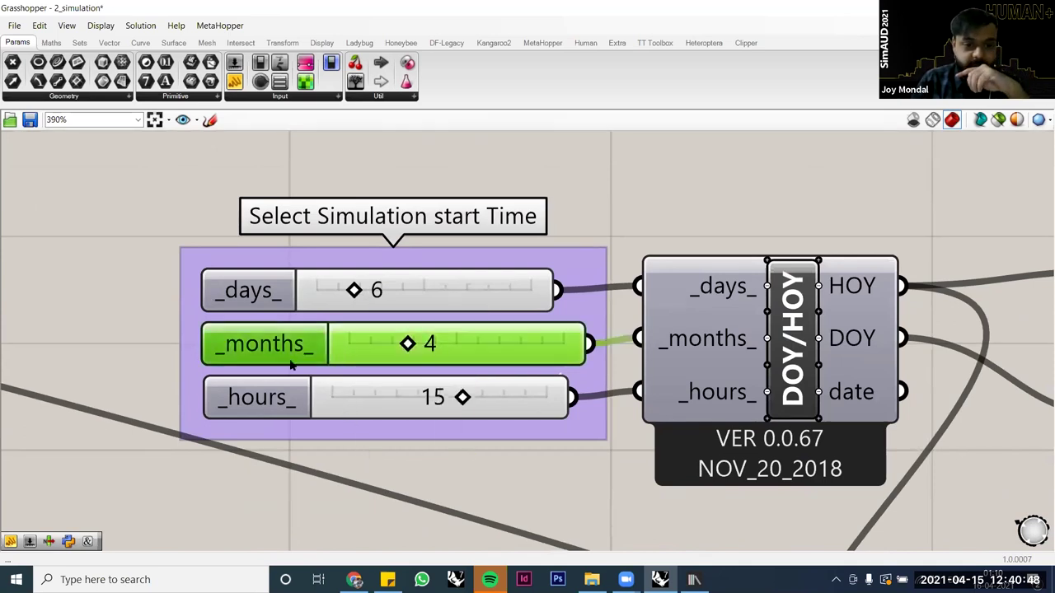
right_drag(438, 397, 423, 354)
click(422, 355)
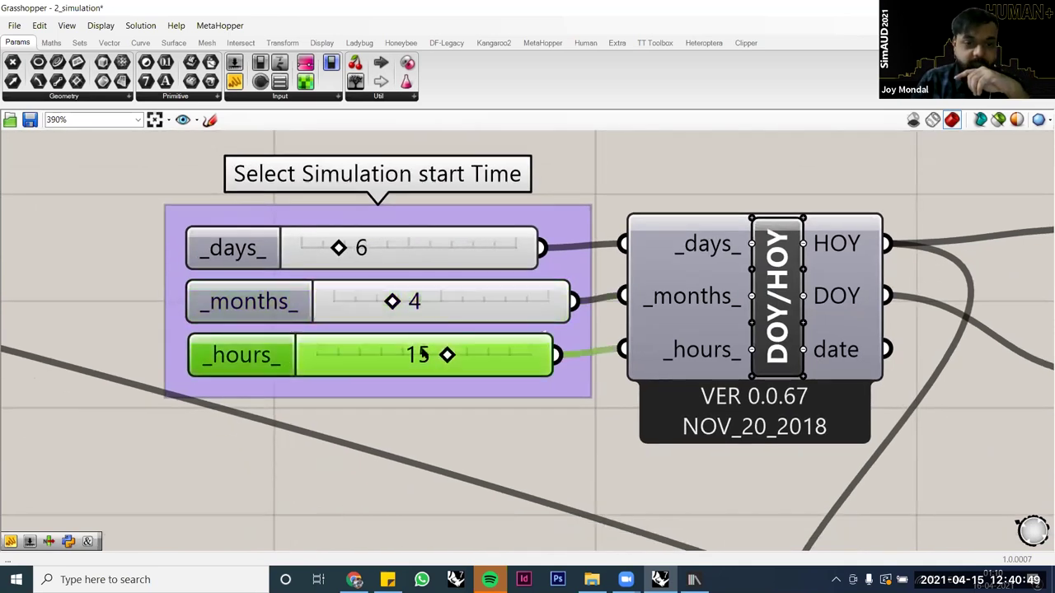
click(462, 410)
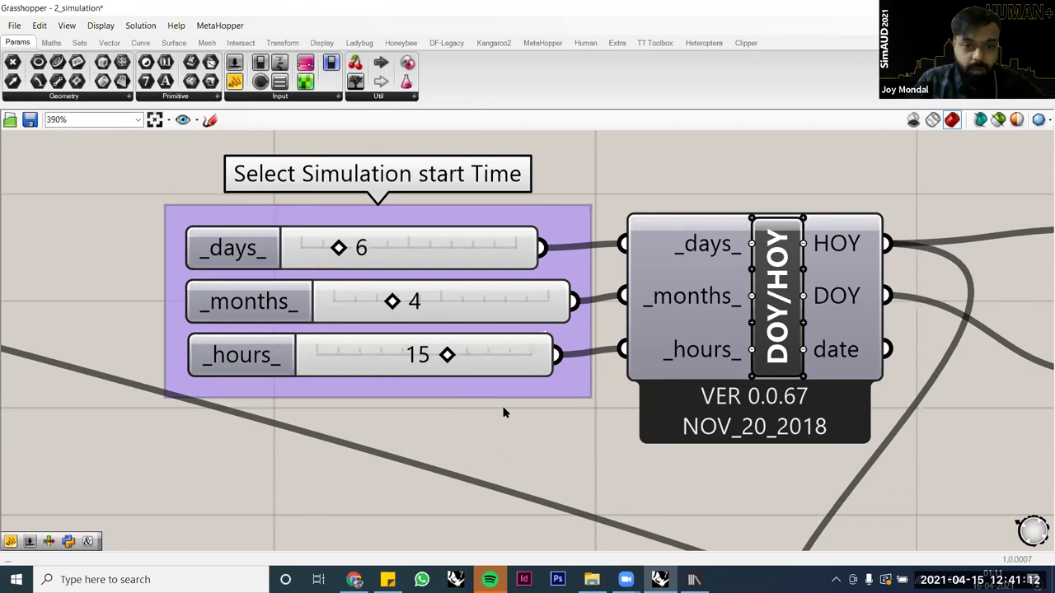
Step: Trace how the DOY/HOY outputs feed DFenvimetSimpleForceByEPW, the dry bulb temperature chain and the simple forcing component
scroll(505, 412, down, 3)
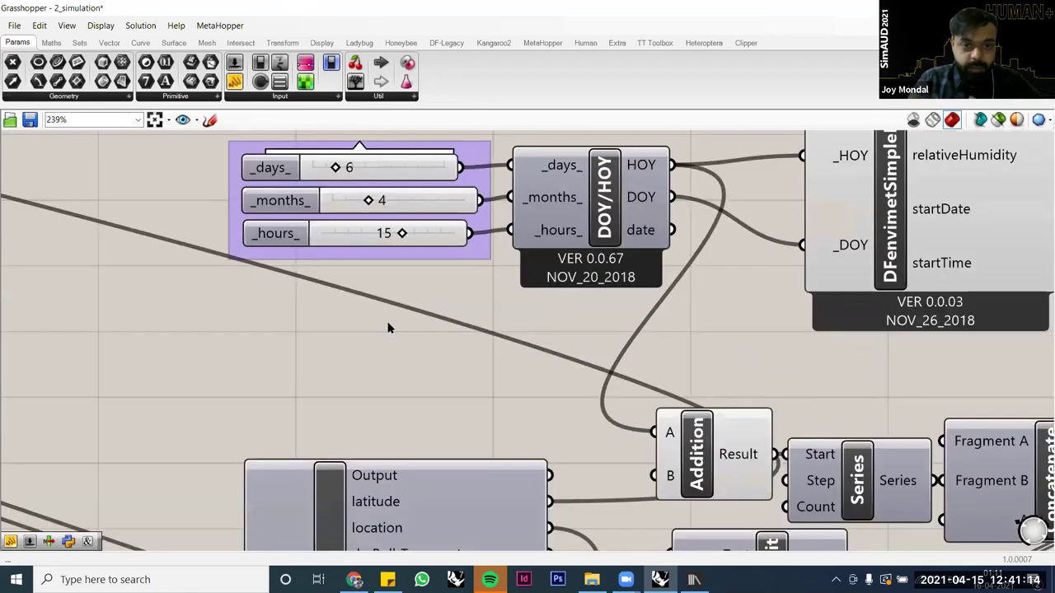
scroll(389, 328, down, 1)
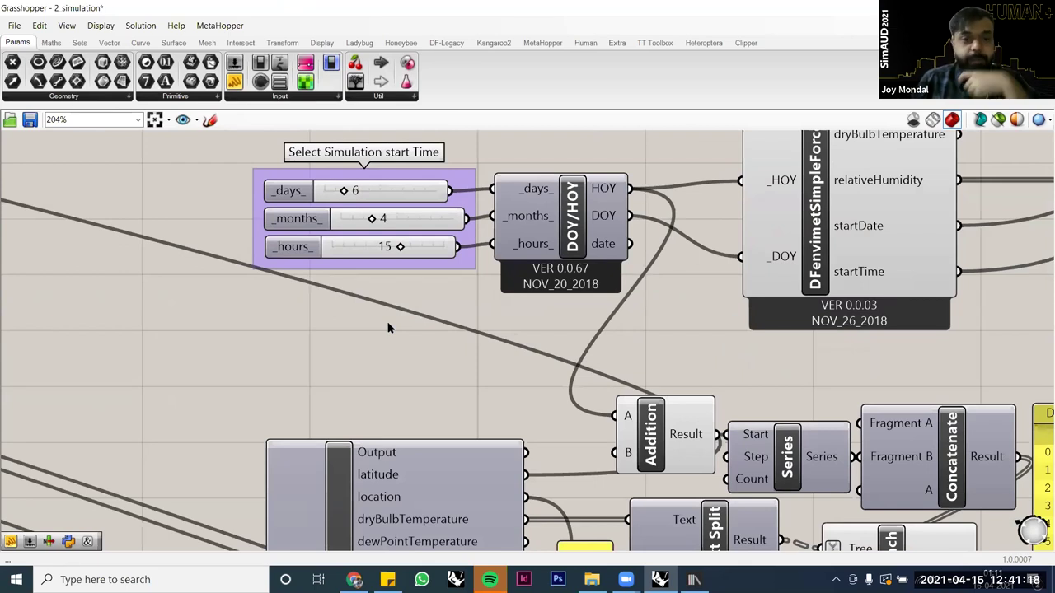
scroll(406, 335, down, 3)
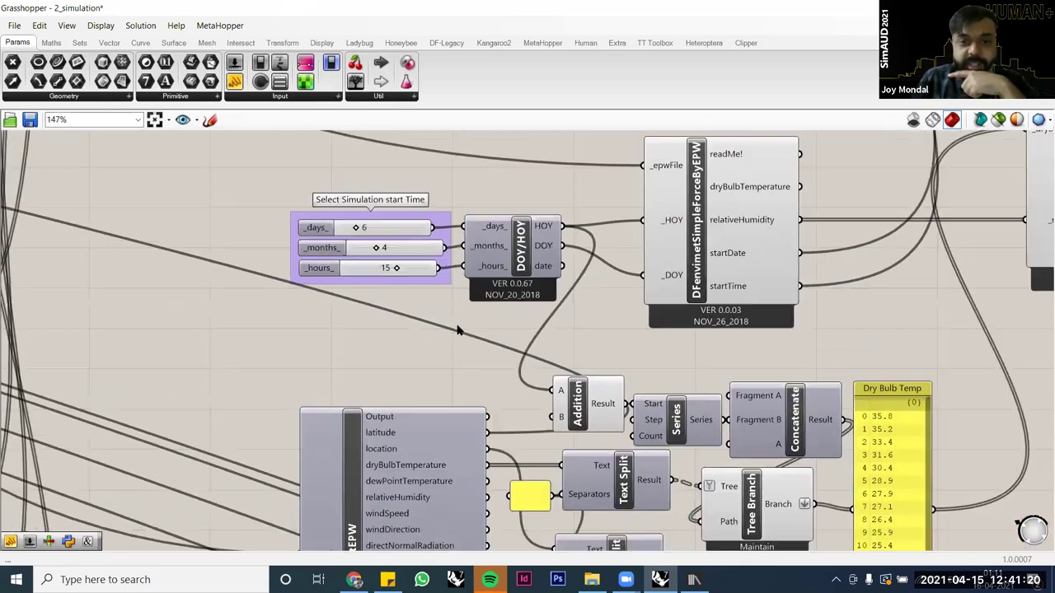
scroll(395, 372, down, 3)
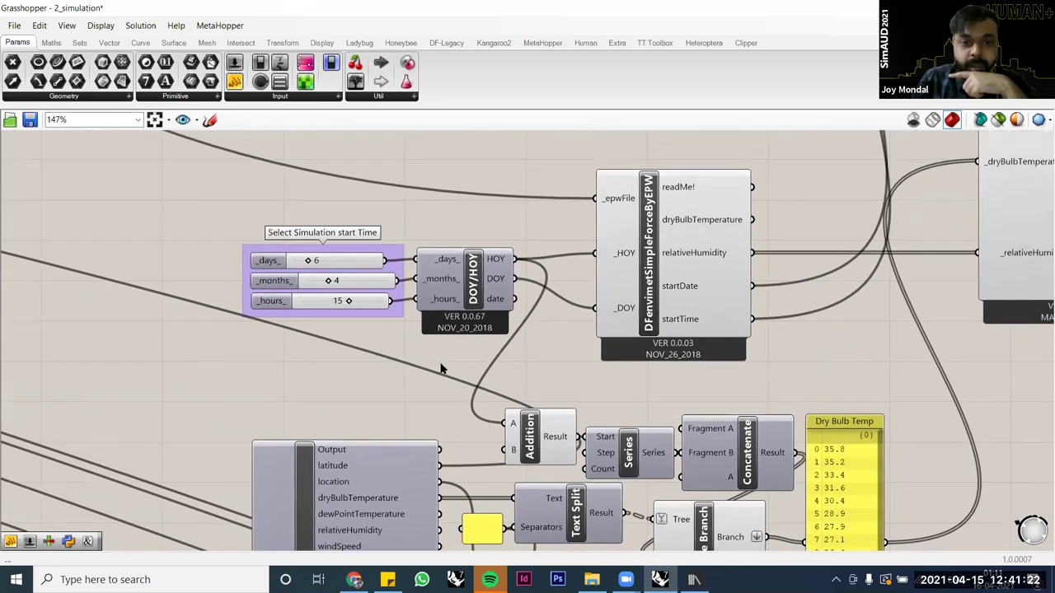
drag(442, 365, 298, 268)
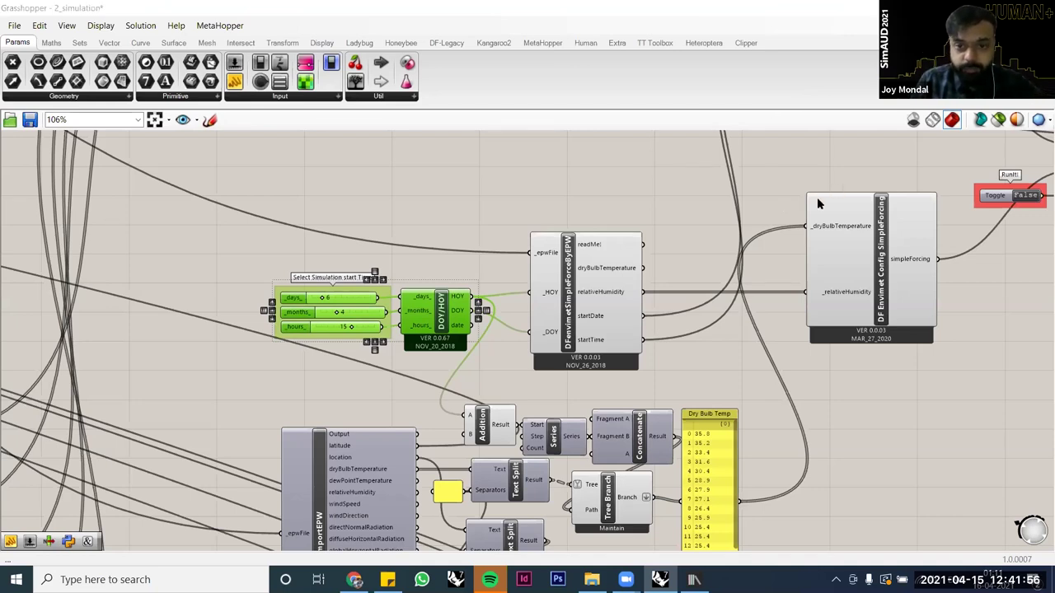
click(484, 213)
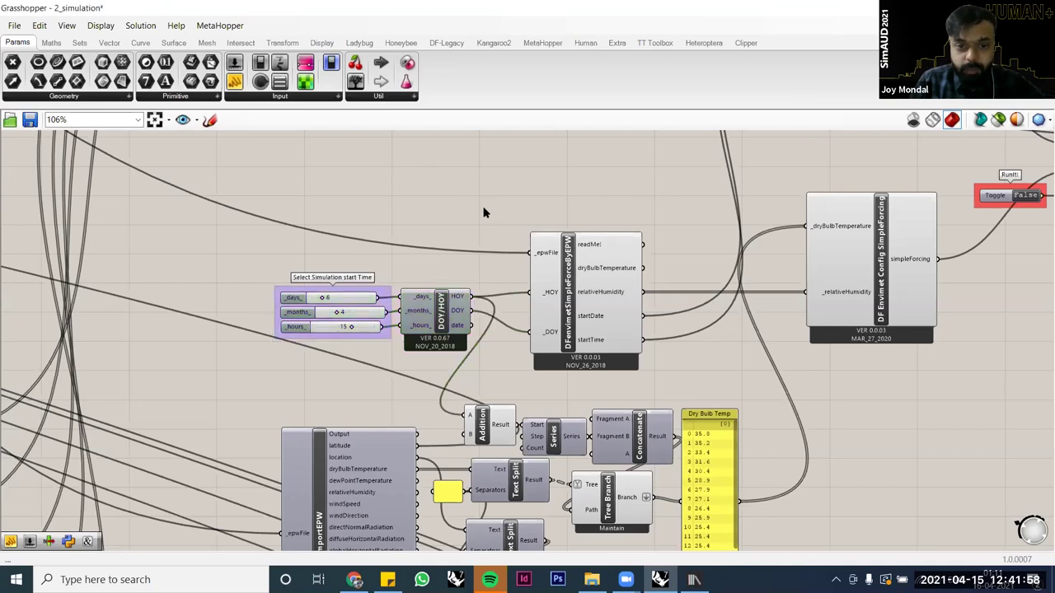
scroll(536, 267, down, 4)
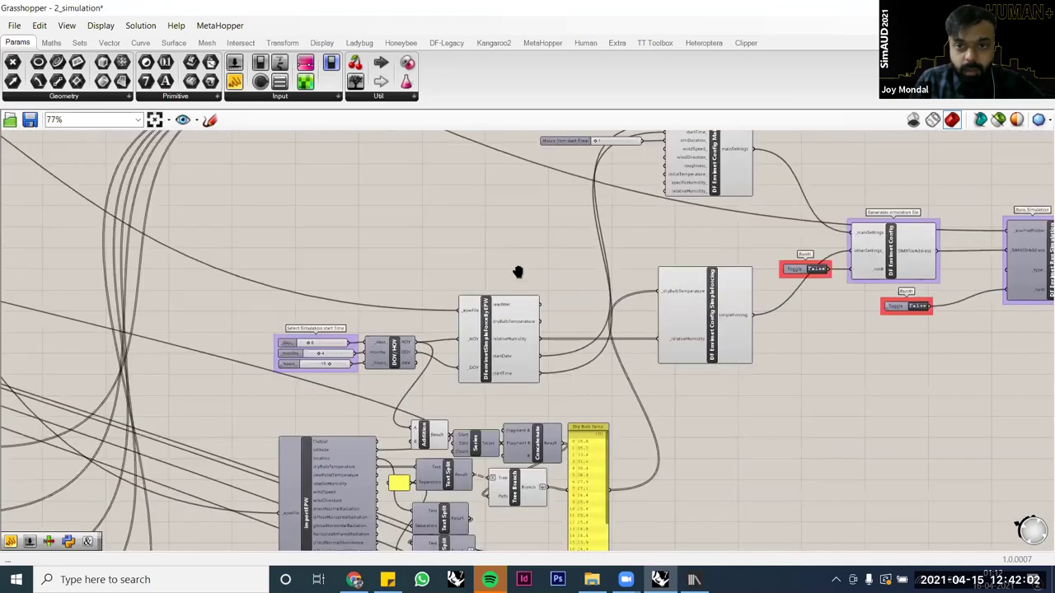
right_drag(518, 270, 481, 349)
scroll(497, 287, up, 2)
right_drag(492, 293, 496, 311)
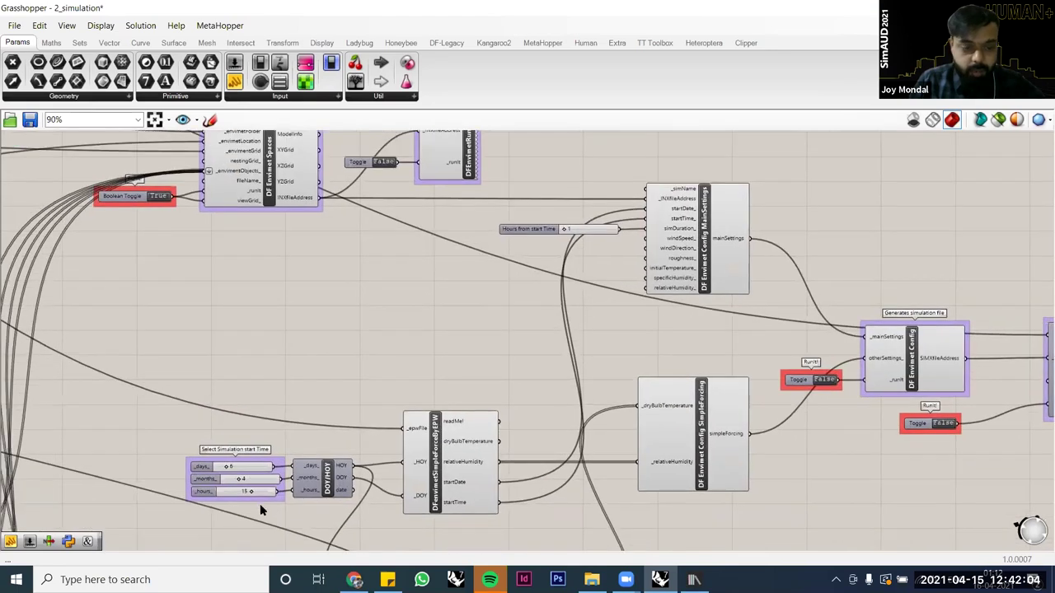
scroll(259, 504, up, 4)
drag(249, 508, 205, 418)
click(293, 342)
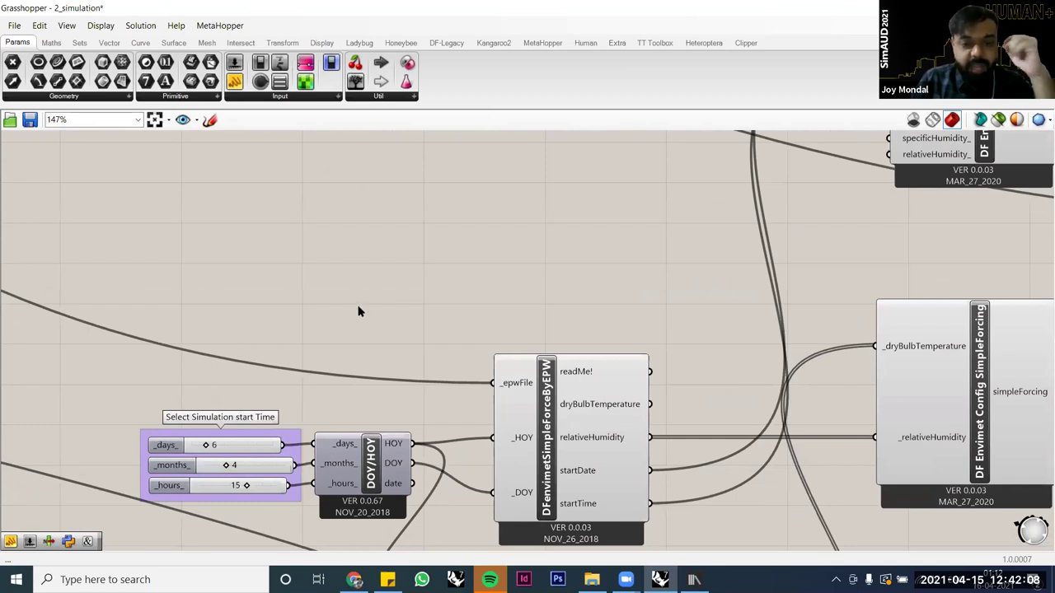
Step: Inspect the inputs of DF Envimet Config MainSettings and the Hours from start Time slider wired to simDuration_
right_drag(350, 423, 319, 444)
scroll(494, 198, up, 4)
click(540, 308)
click(589, 356)
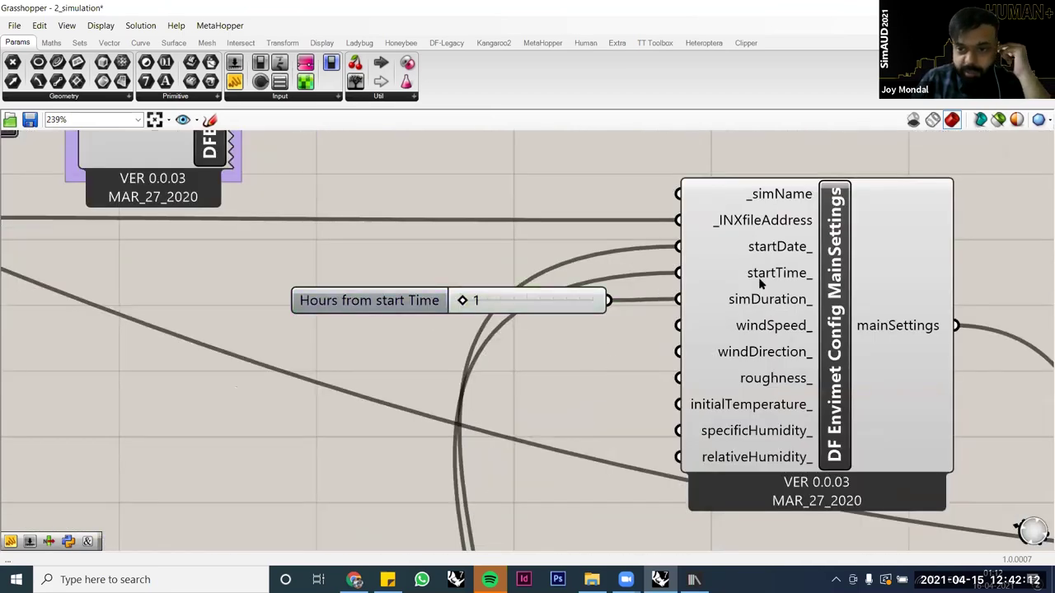
mouse_move(759, 301)
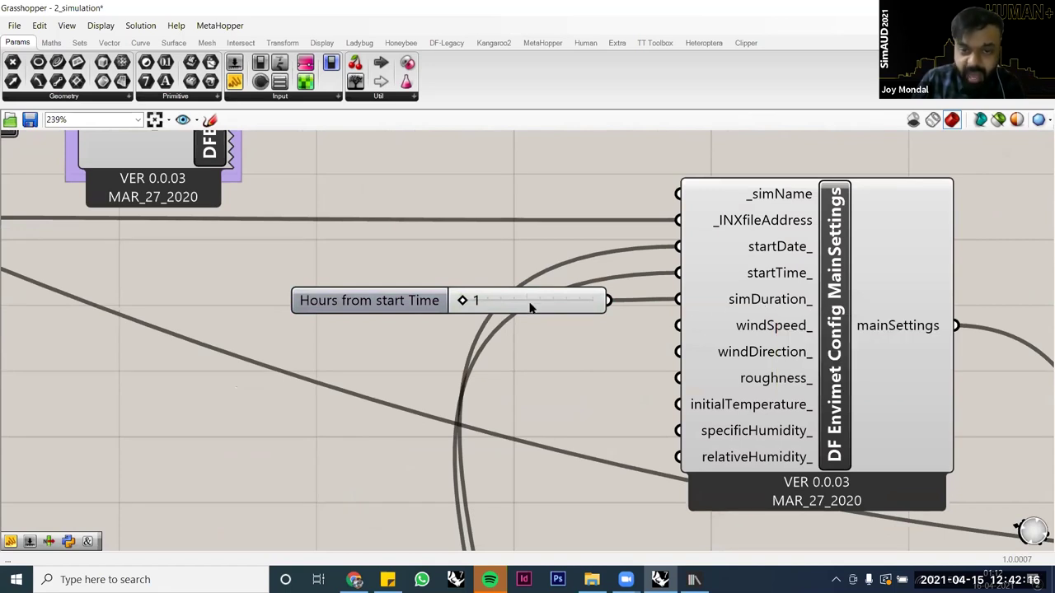
mouse_move(530, 305)
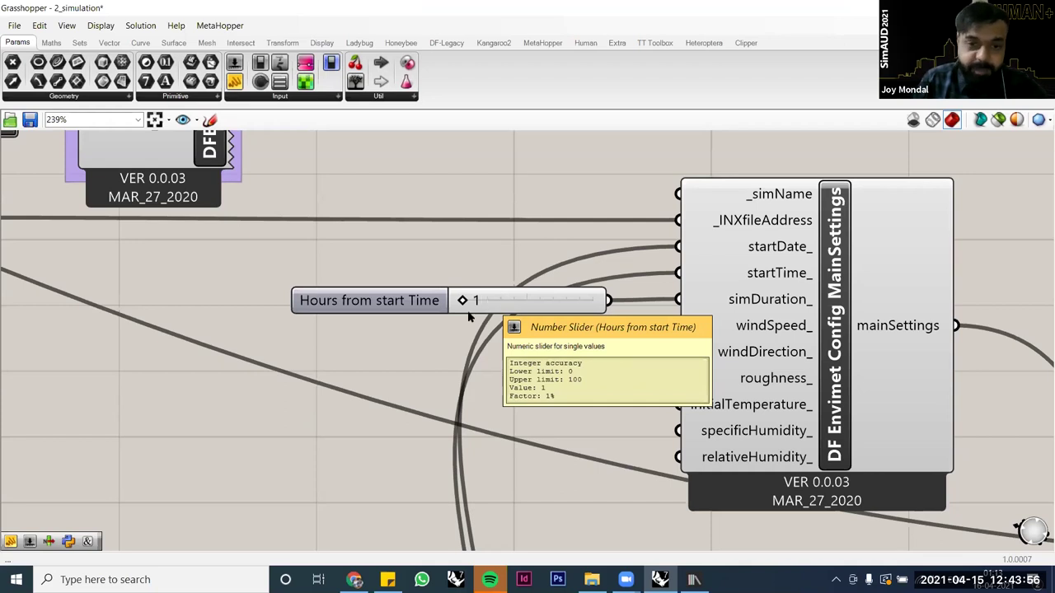
Step: Examine the Dry Bulb Temp panel and the Tree Branch output that supplies its hourly values
scroll(400, 272, down, 5)
right_drag(429, 283, 457, 132)
right_drag(447, 372, 475, 195)
scroll(449, 372, up, 4)
right_drag(470, 412, 461, 358)
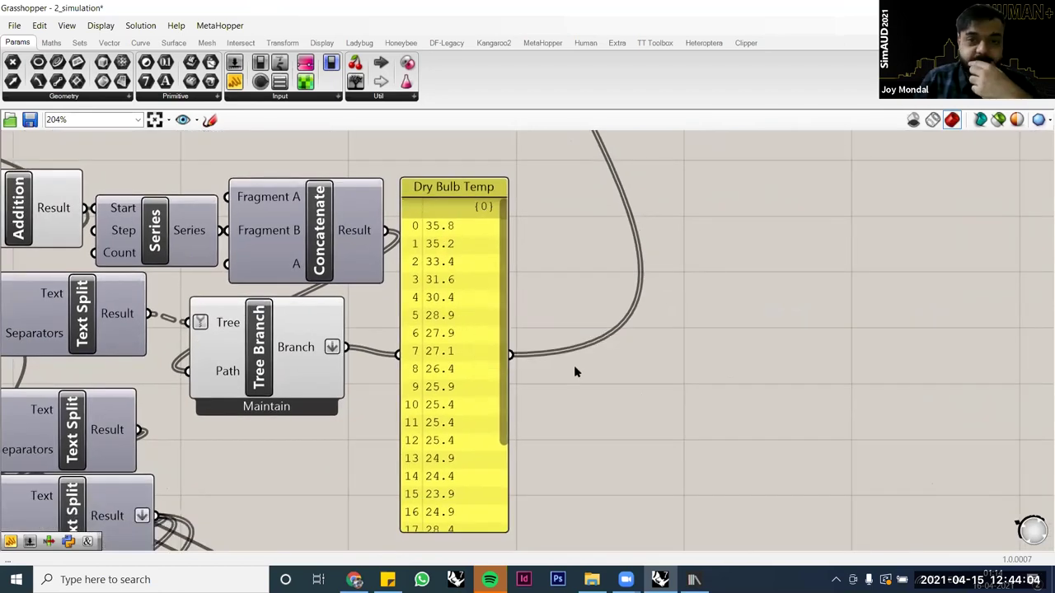
Step: Return to the Hours from start Time slider and review the simulation duration setting
scroll(576, 371, down, 4)
right_drag(548, 144, 501, 306)
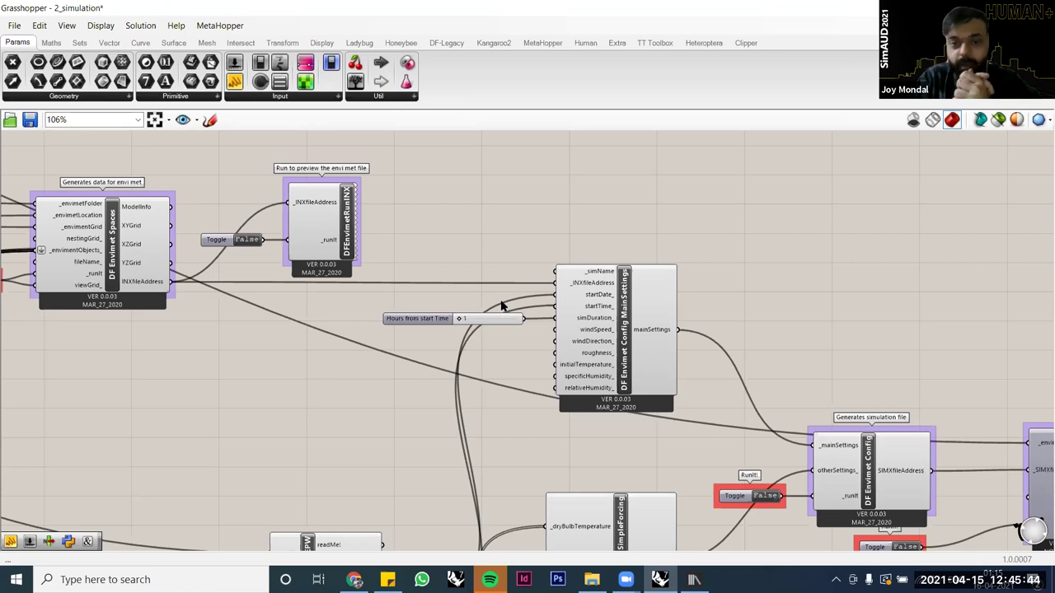
click(476, 320)
scroll(473, 323, up, 4)
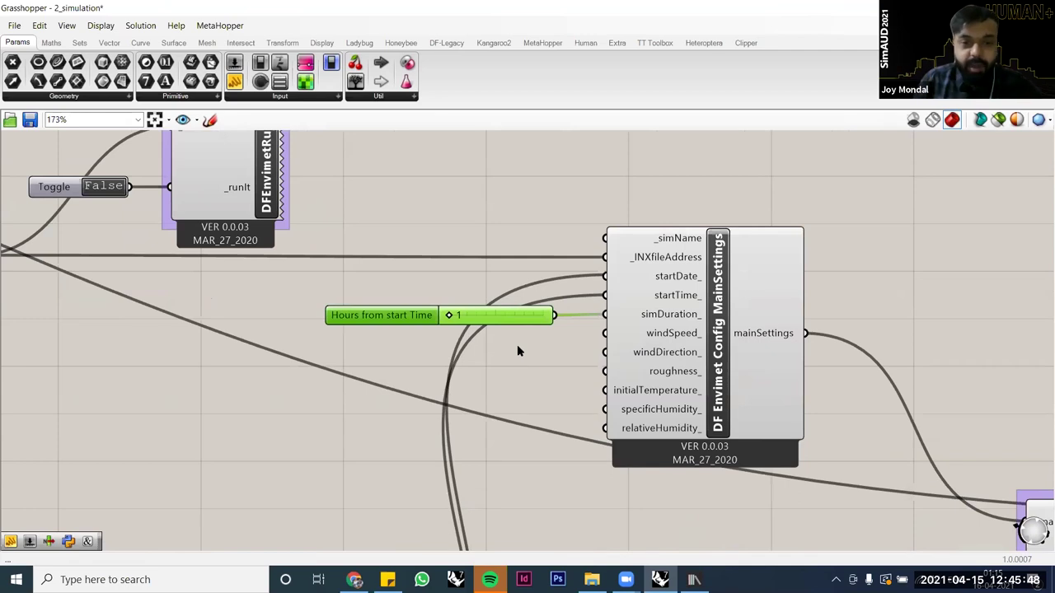
scroll(467, 315, up, 5)
click(497, 379)
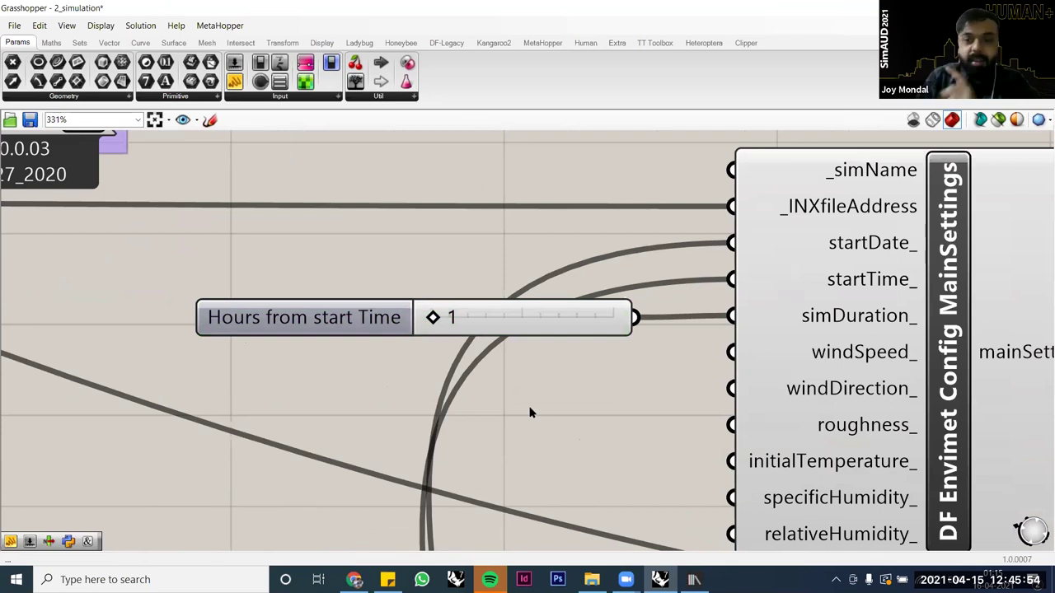
click(487, 317)
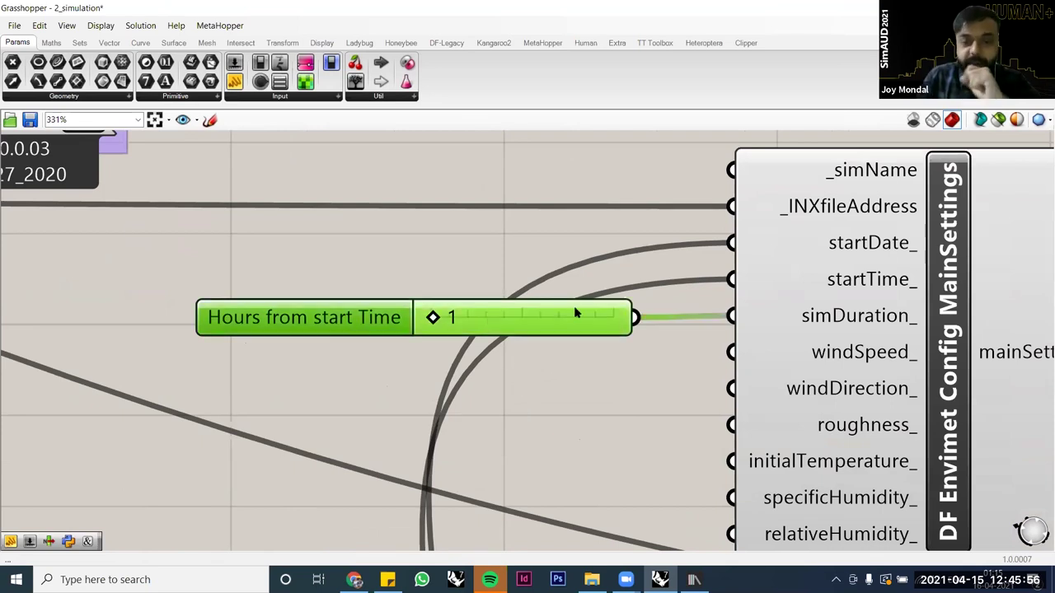
Step: Compare the simulation start time sliders with the start date, start time and duration inputs of the main settings
scroll(557, 251, down, 3)
right_drag(558, 251, 566, 271)
scroll(565, 272, down, 3)
right_drag(405, 358, 370, 169)
scroll(339, 346, up, 4)
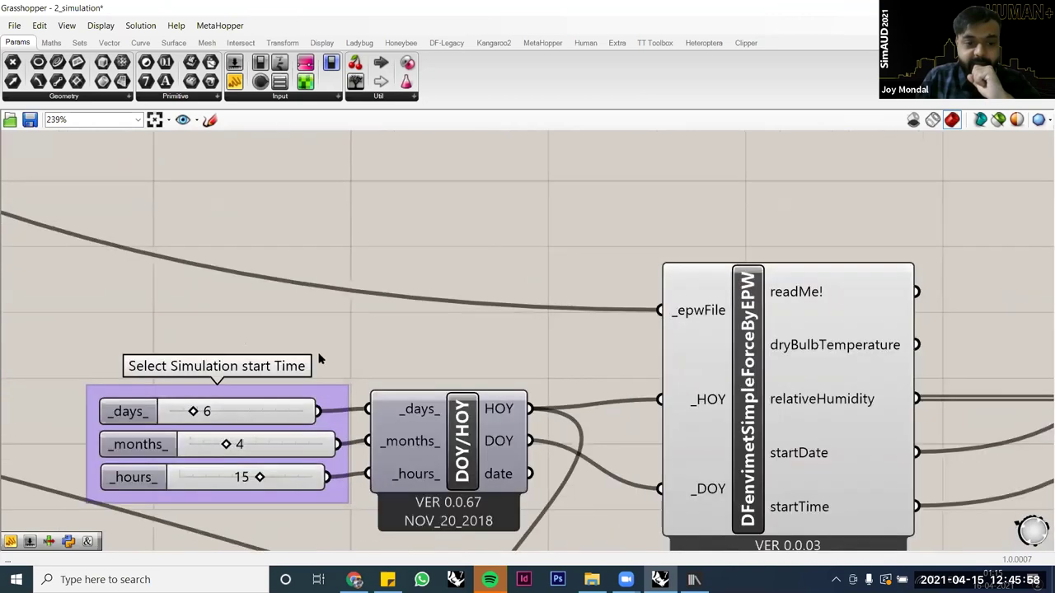
scroll(339, 326, up, 1)
scroll(252, 321, up, 3)
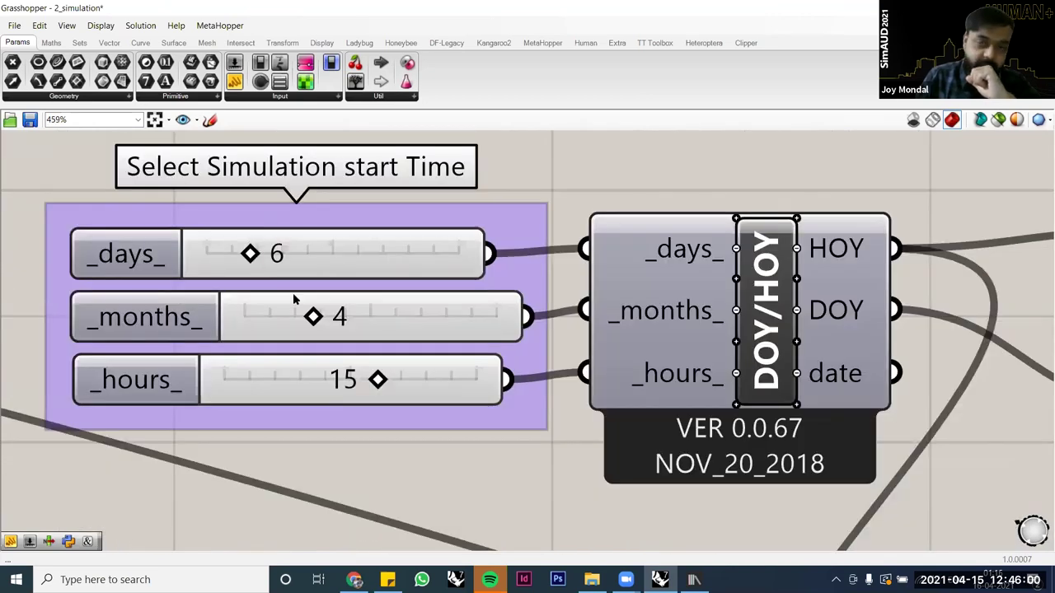
scroll(313, 354, down, 8)
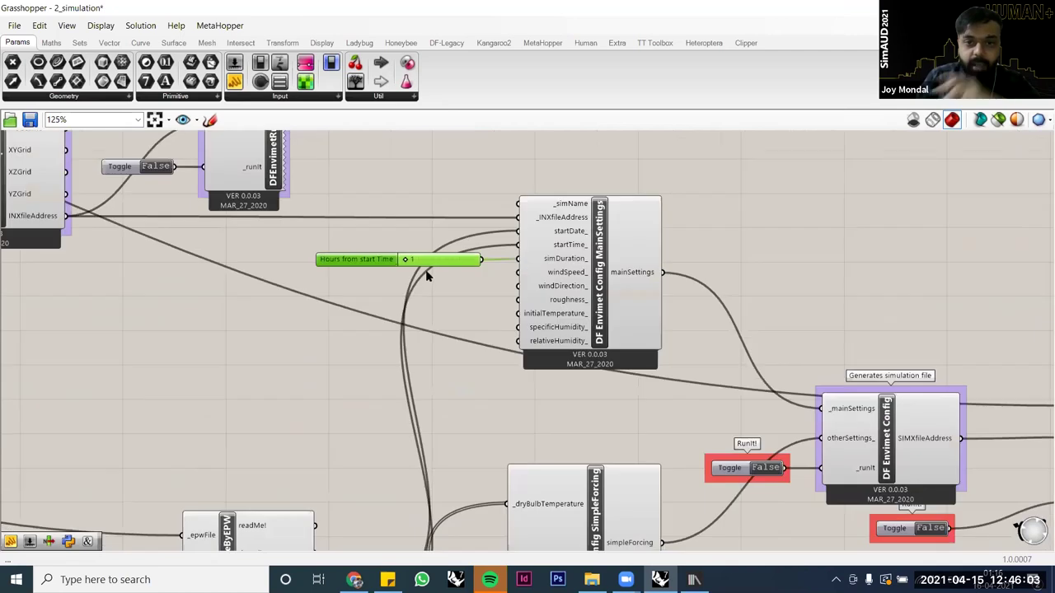
scroll(425, 270, up, 2)
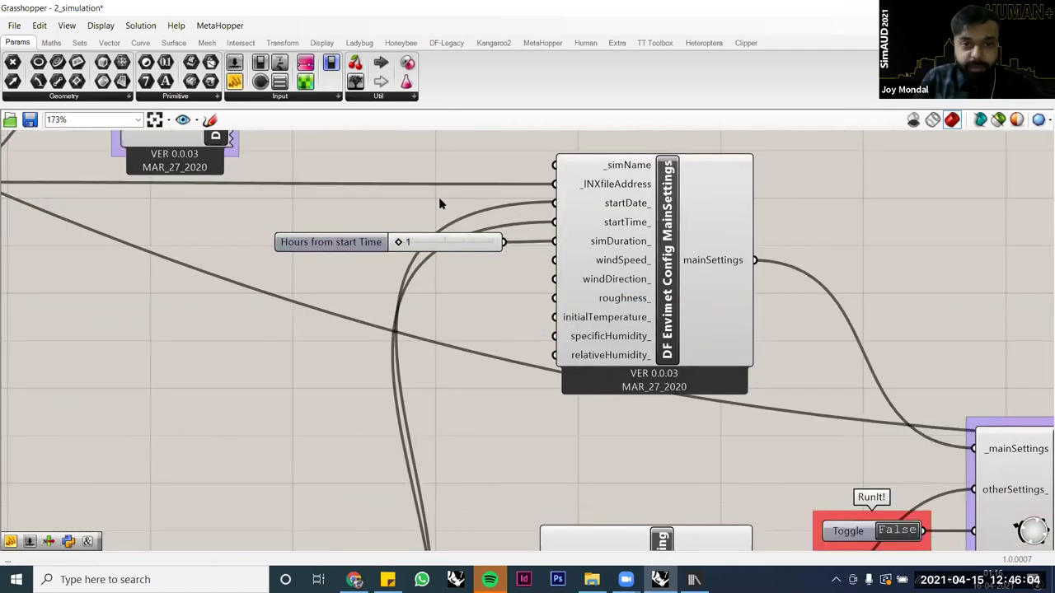
Step: Set the toggle feeding _runIt of DF Envimet Config to True to generate the simulation file
scroll(544, 426, down, 3)
right_drag(544, 426, 343, 333)
right_drag(563, 351, 414, 336)
scroll(482, 387, up, 2)
click(470, 383)
scroll(563, 220, up, 1)
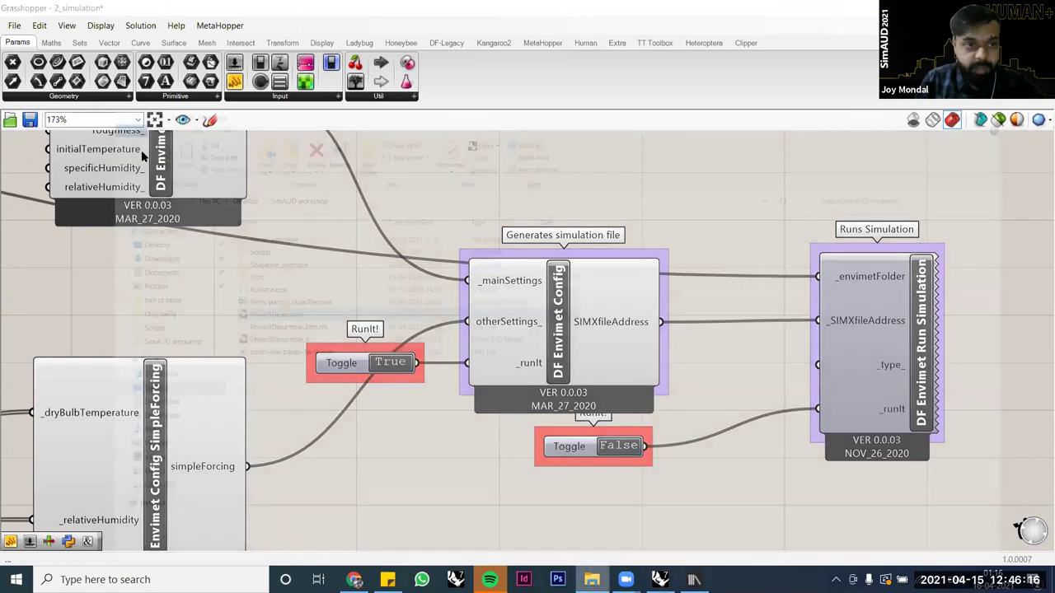
Step: Switch to File Explorer and open C:\sim\SimAUD\no_green_measure to check the generated simulation file
click(592, 579)
click(56, 435)
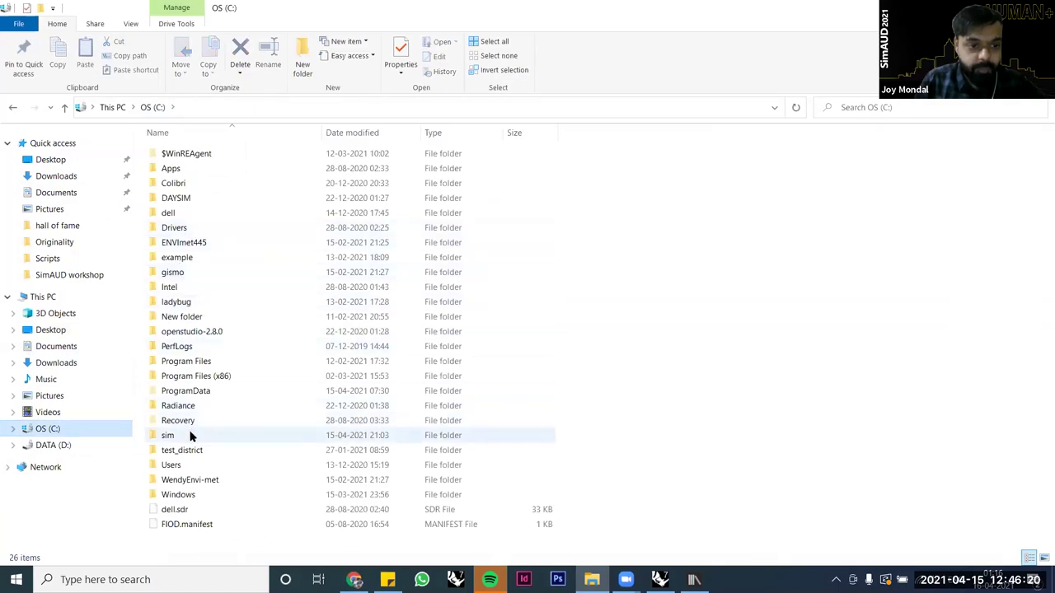
double_click(191, 435)
double_click(178, 168)
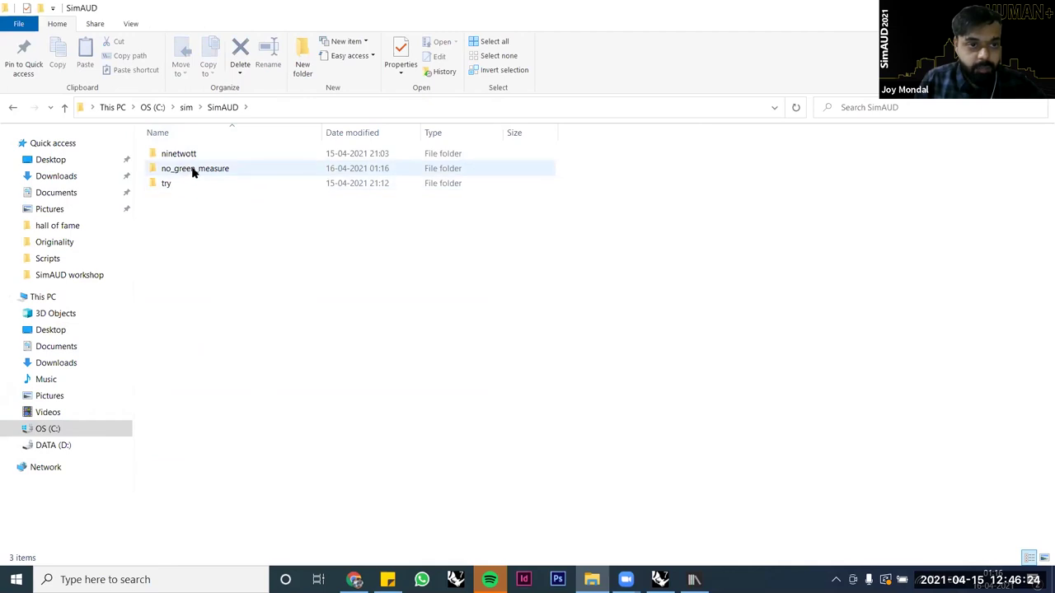
double_click(193, 170)
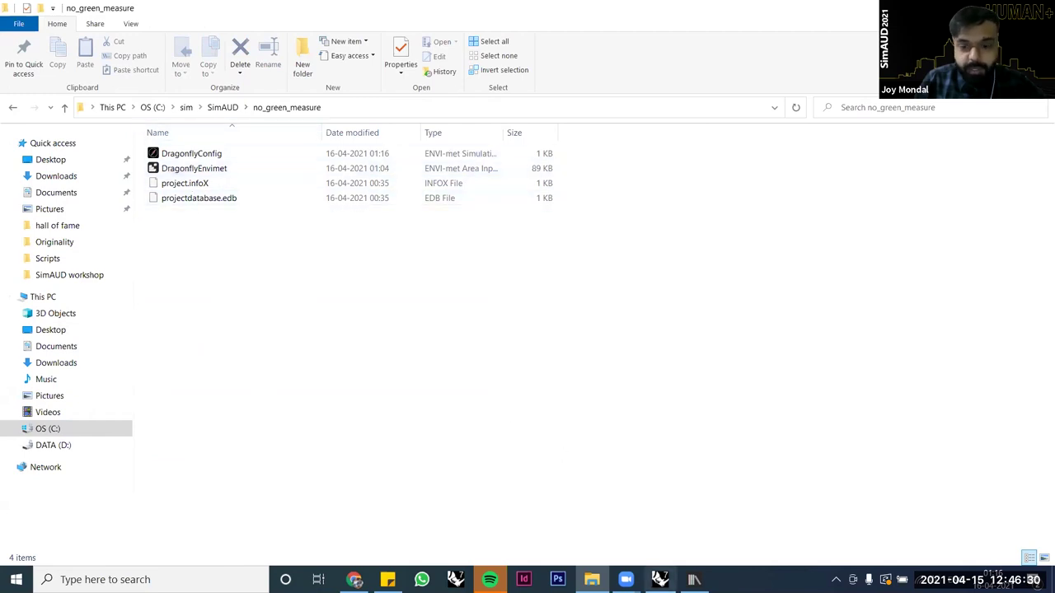
Step: Return to Grasshopper and set the toggle feeding _runIt of DF Envimet Run Simulation to True to start the simulation
click(694, 579)
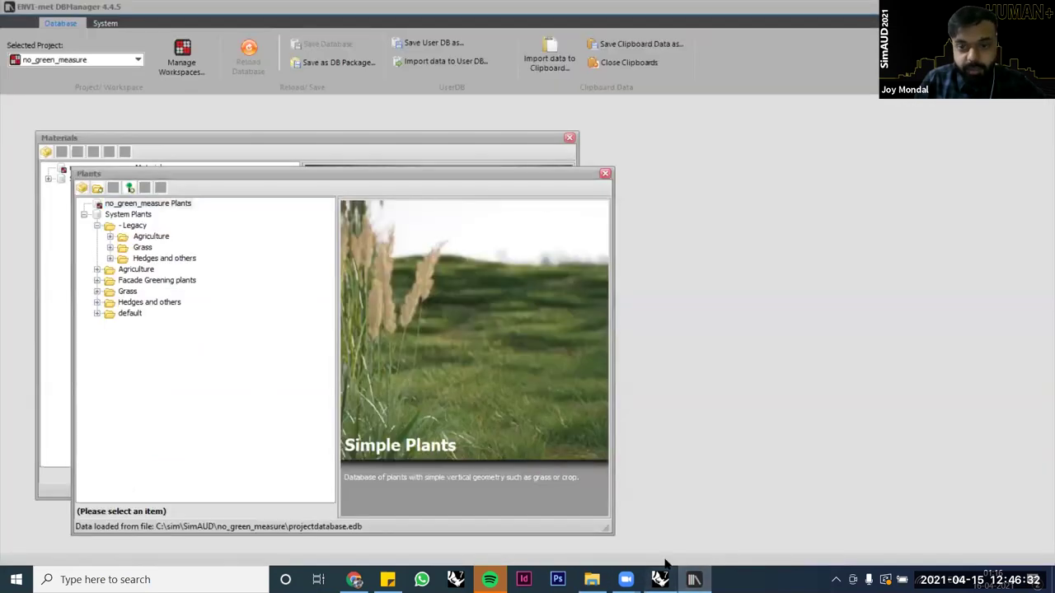
key(alt+Tab)
scroll(610, 447, up, 3)
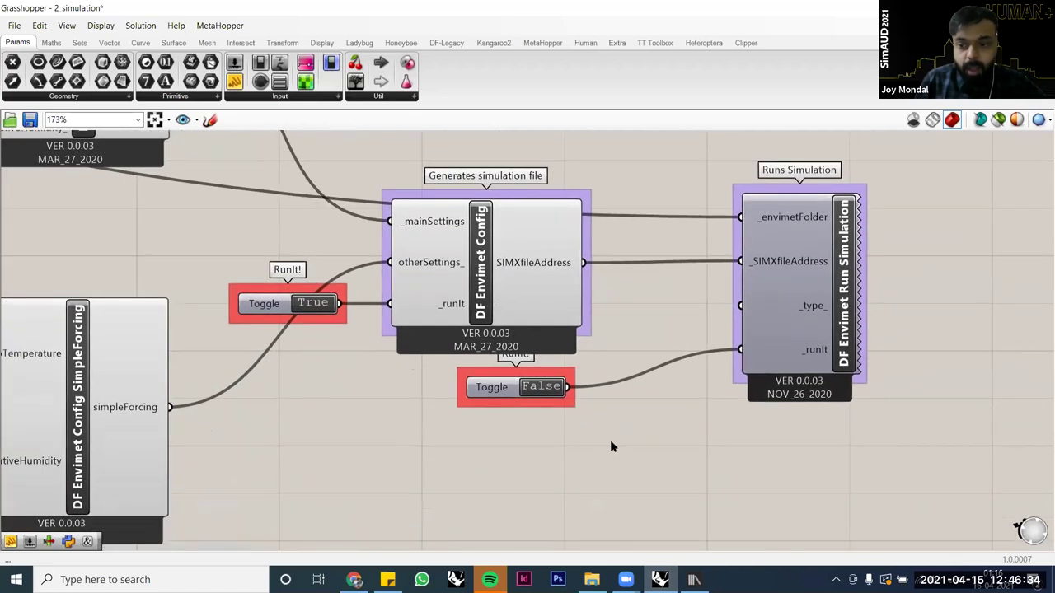
double_click(540, 388)
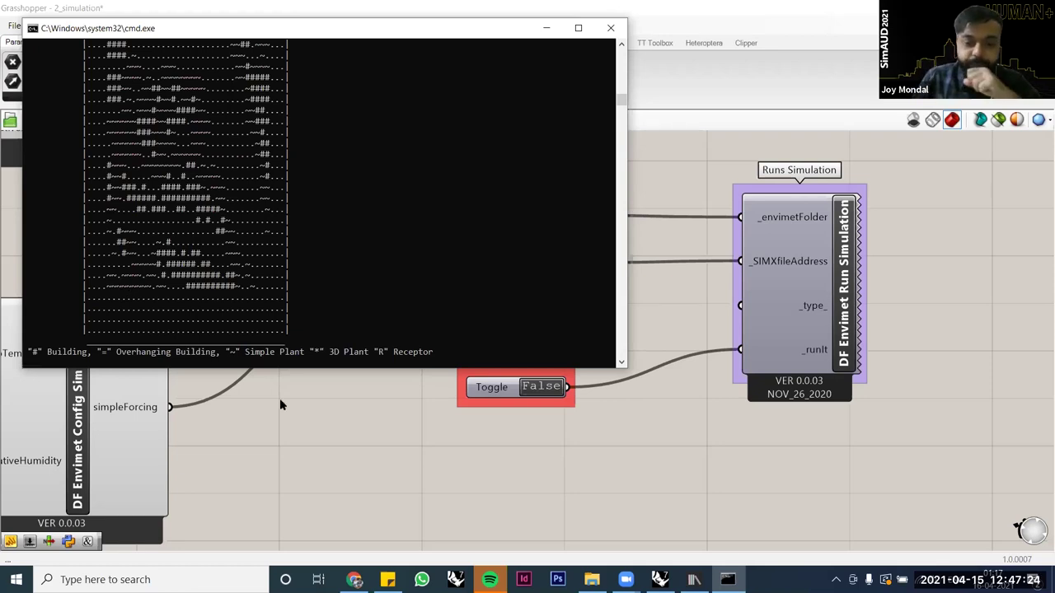
Step: Check the no_green_measure folder in File Explorer, and open DragonflyConfig_output inside the desktop's SimAUD workshop\Result_example folder
click(592, 580)
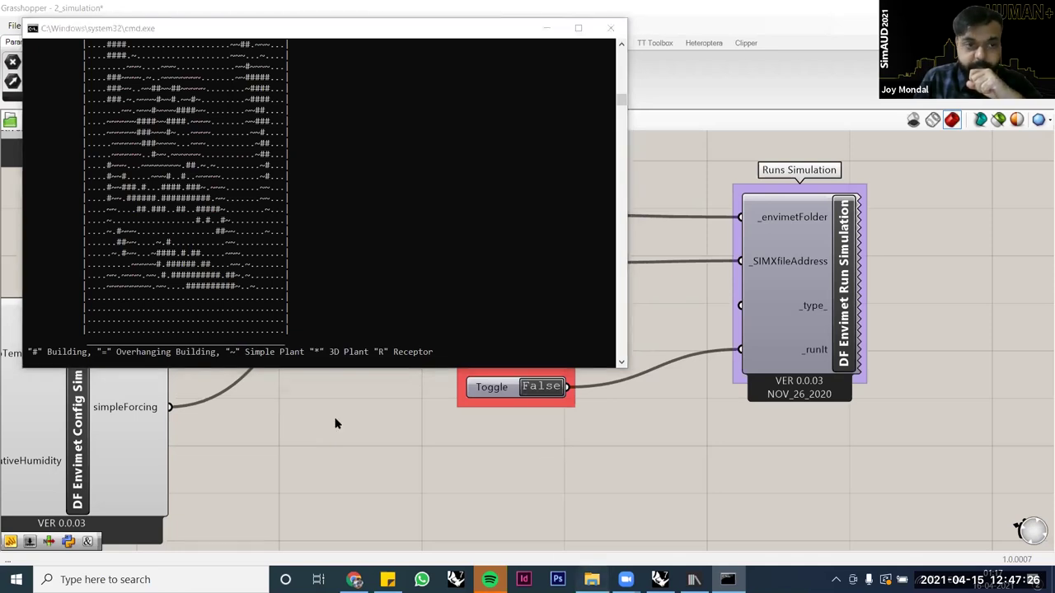
click(443, 483)
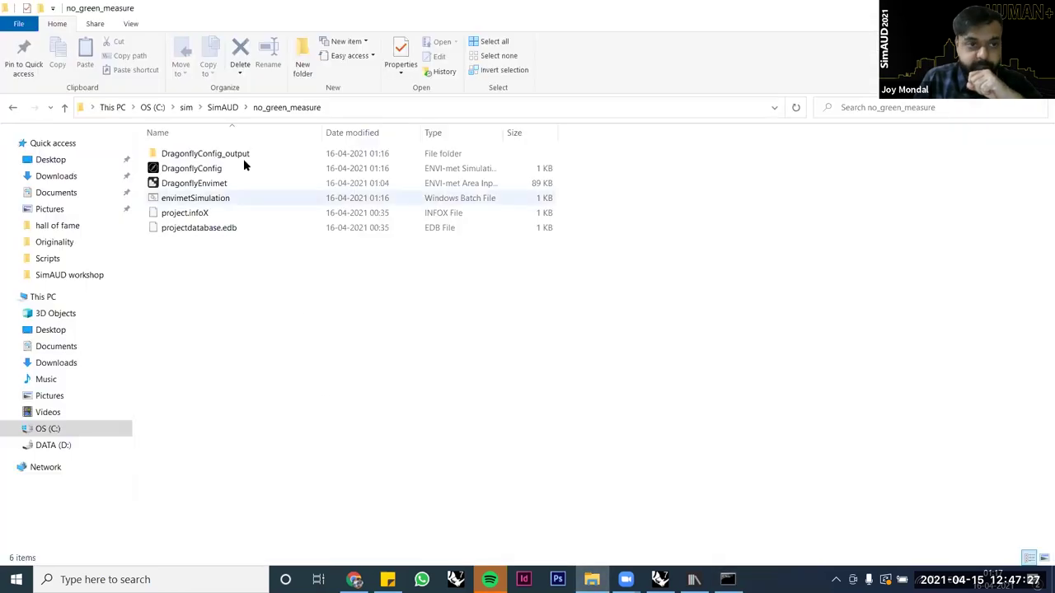
click(12, 108)
click(12, 108)
click(12, 108)
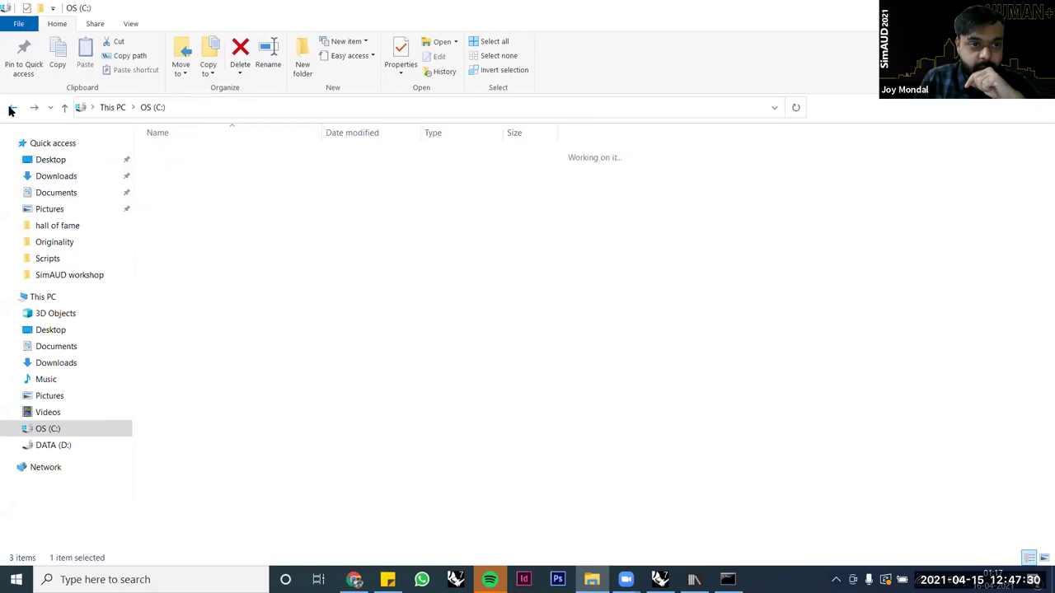
click(50, 330)
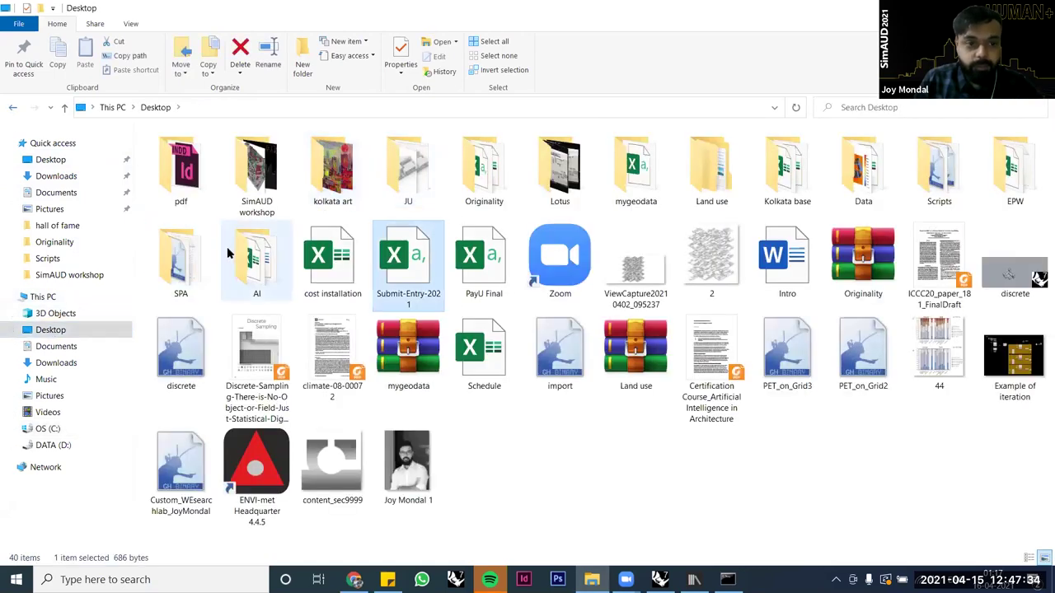
text(si)
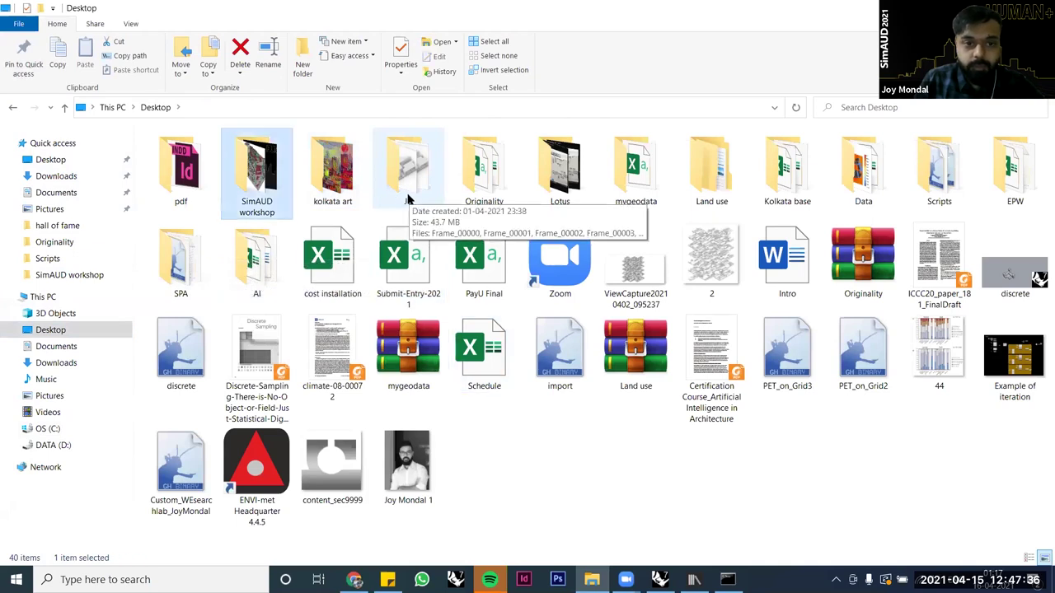
key(Return)
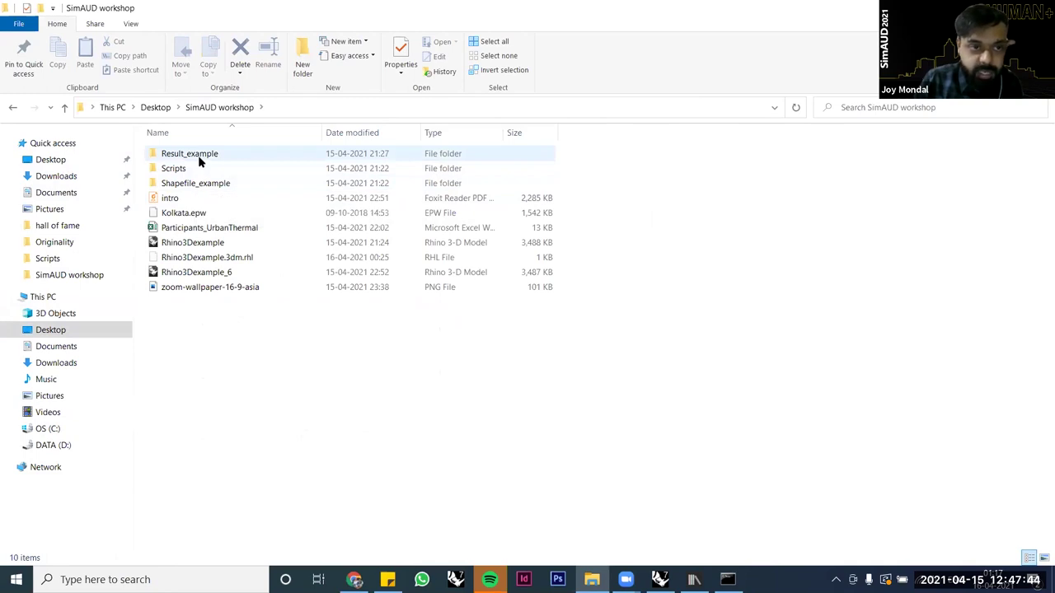
double_click(199, 158)
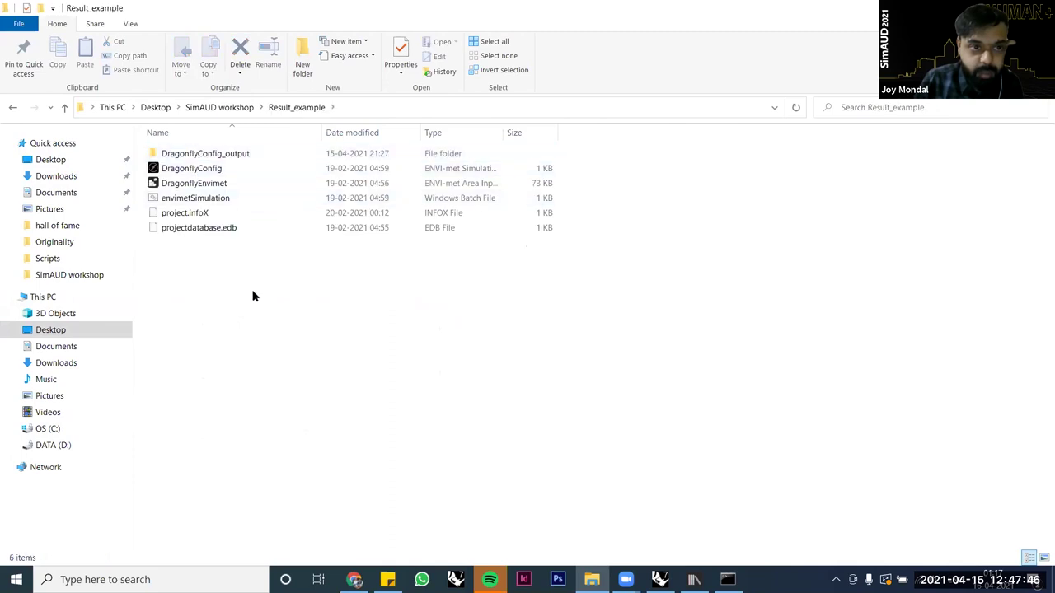
double_click(190, 156)
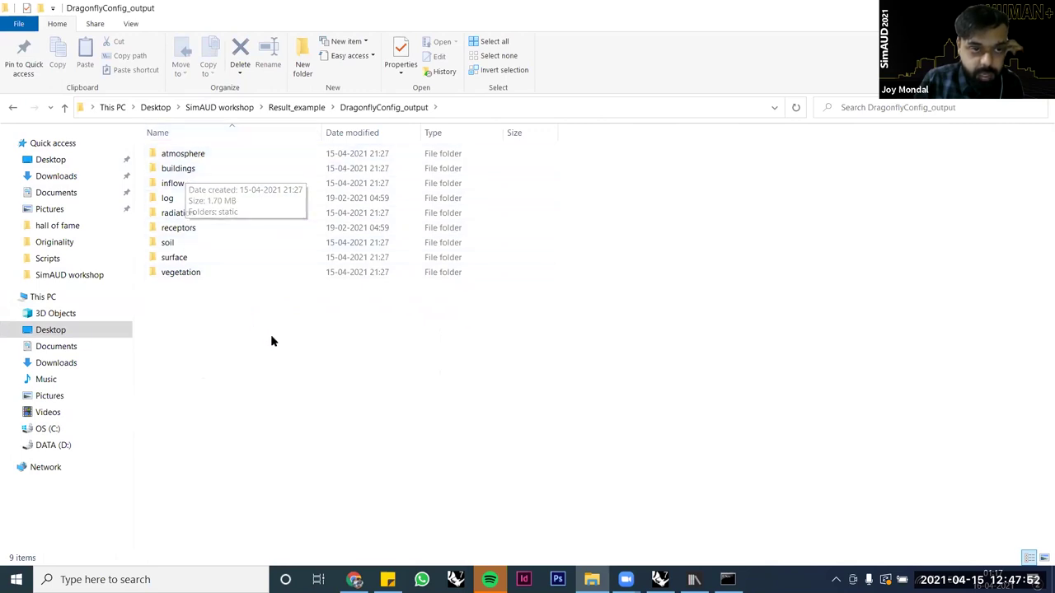
Step: Open the atmosphere results folder, widen the Name column and look through the hourly EDT and EDX files
double_click(200, 156)
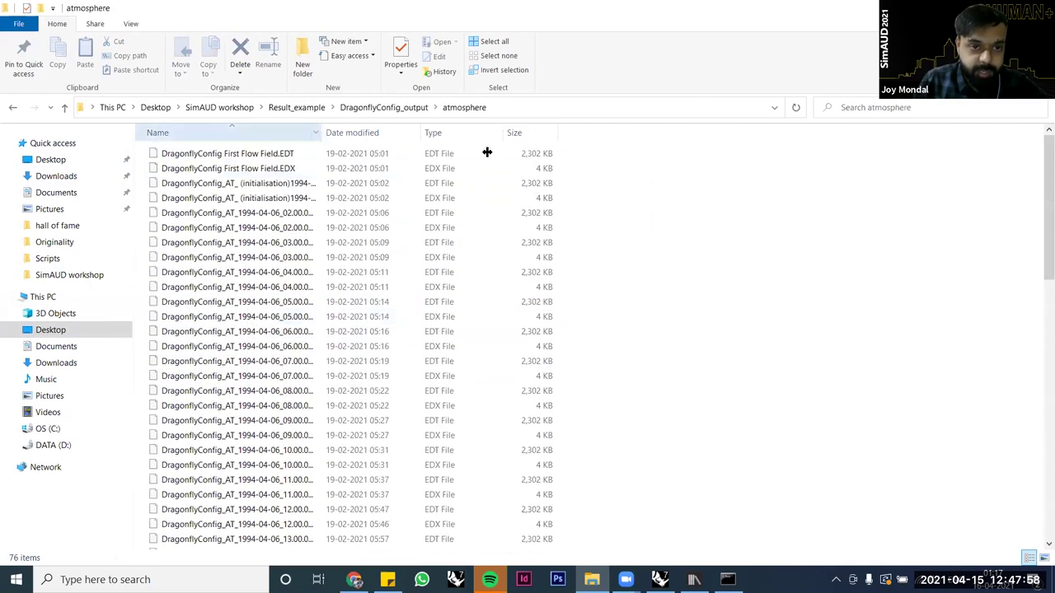
drag(321, 132, 392, 132)
scroll(276, 423, down, 15)
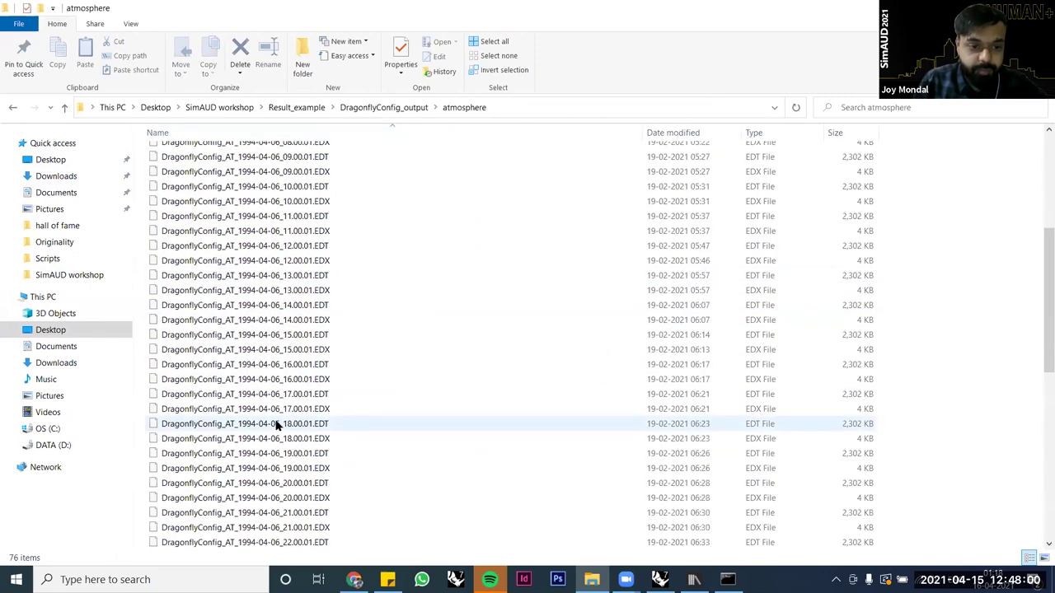
scroll(284, 432, down, 1)
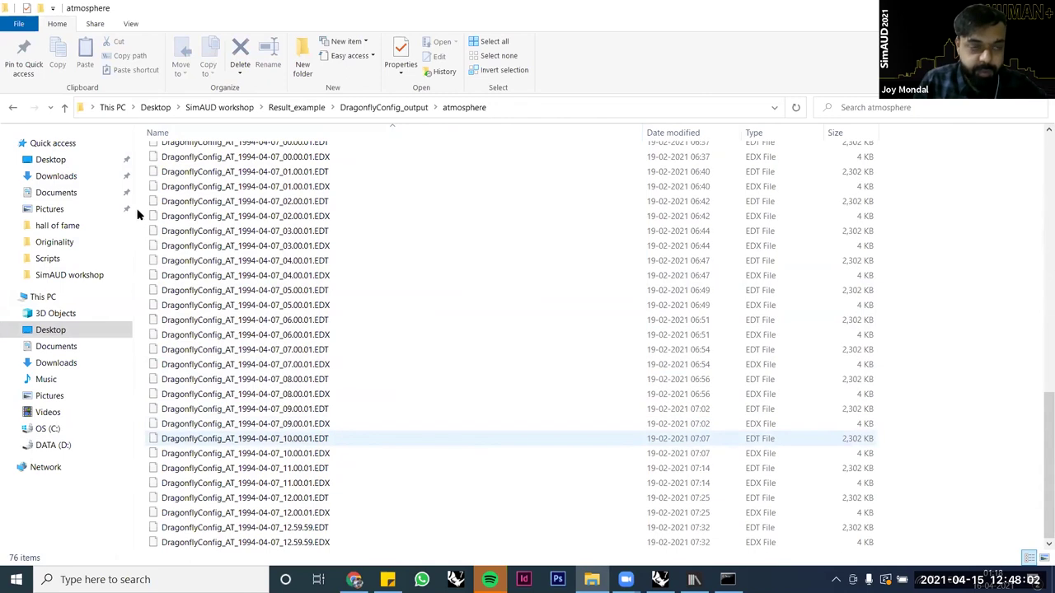
Step: Inspect the static folder inside the buildings results, and return to DragonflyConfig_output to point out the surface and vegetation folders
click(12, 111)
double_click(200, 171)
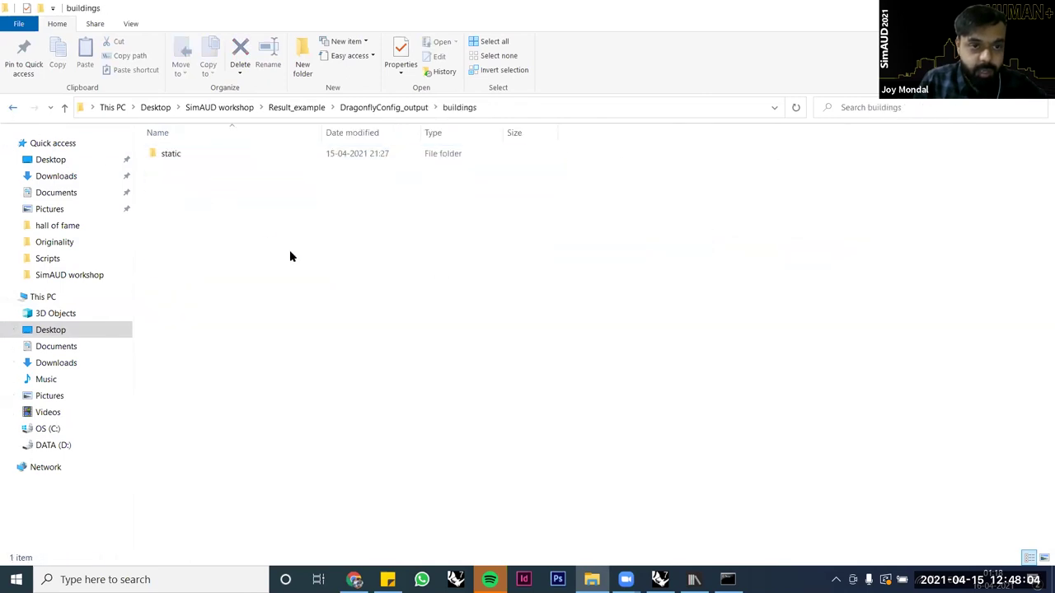
double_click(185, 155)
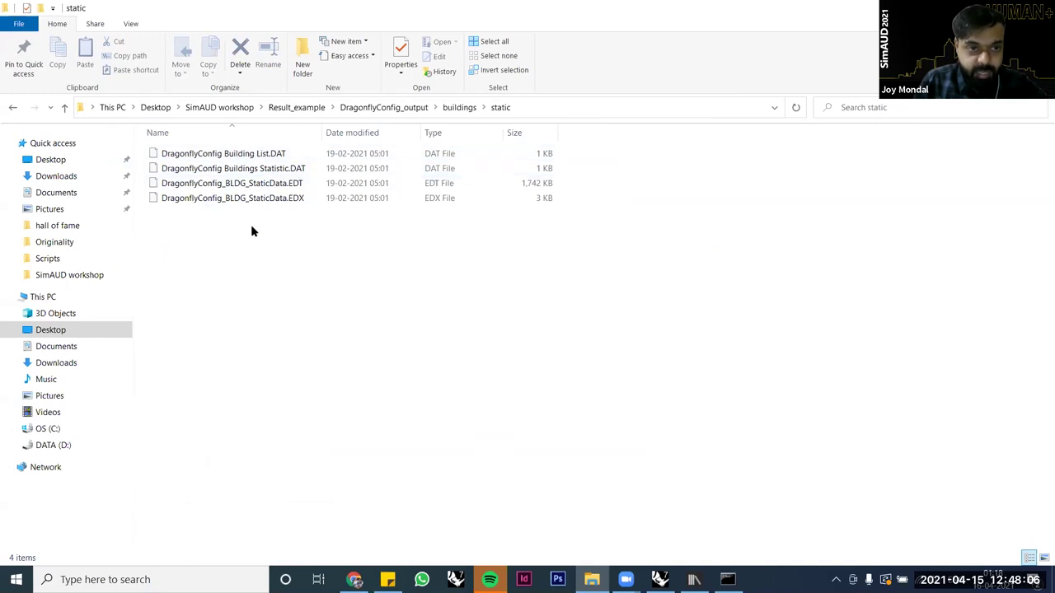
click(12, 108)
click(12, 107)
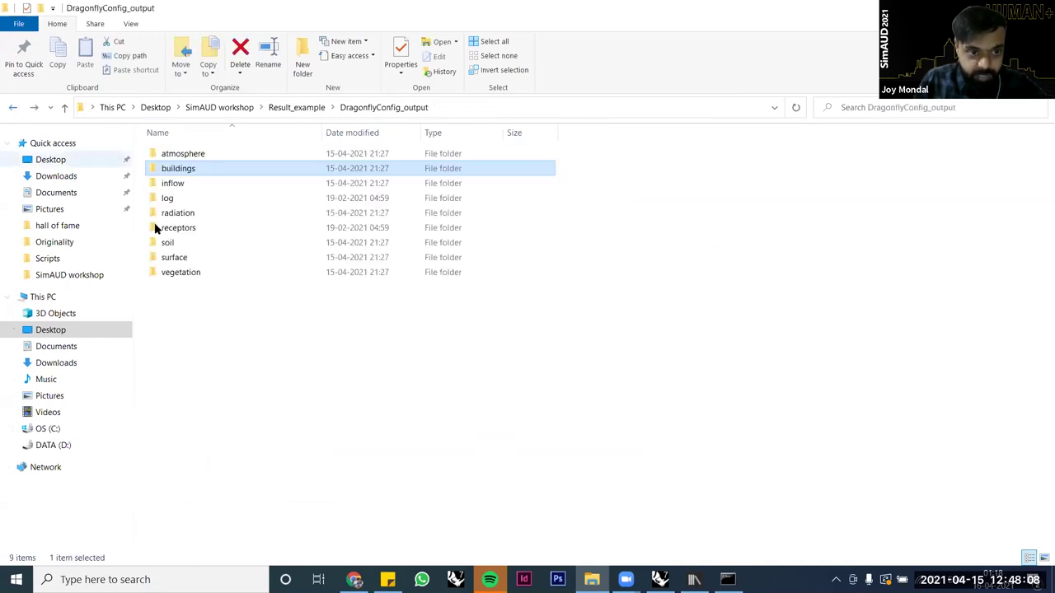
click(181, 258)
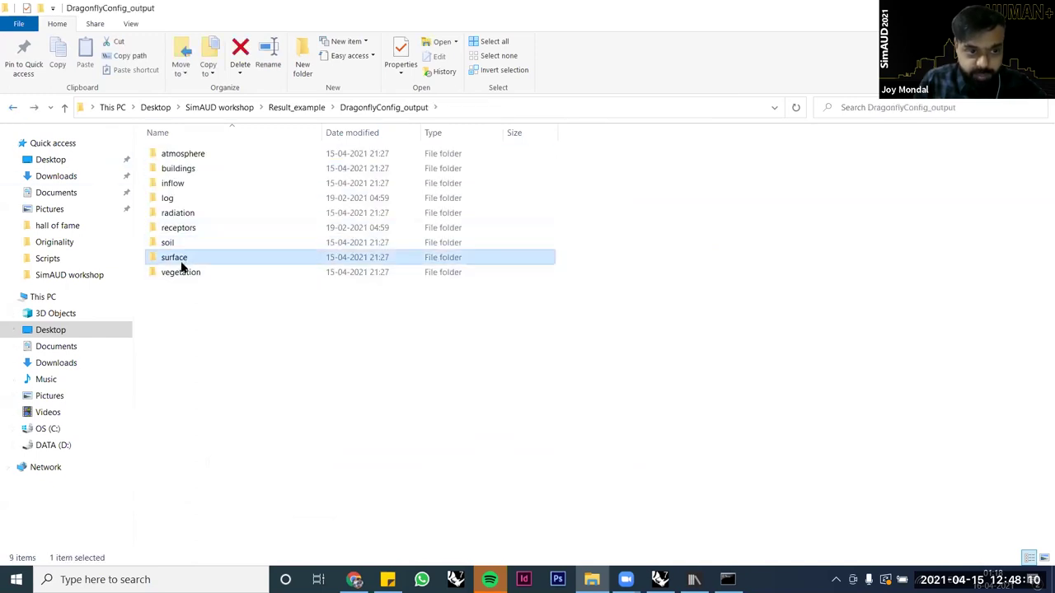
click(186, 273)
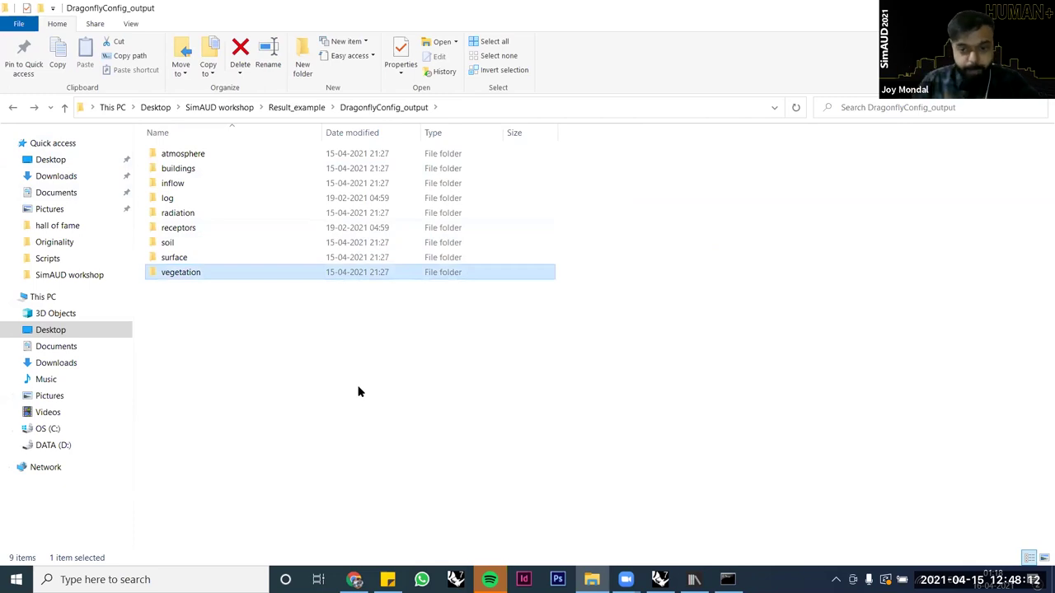
Step: Bring up and reposition the cmd.exe simulation window, and check the run's progress and simulated period over the Grasshopper canvas
click(728, 579)
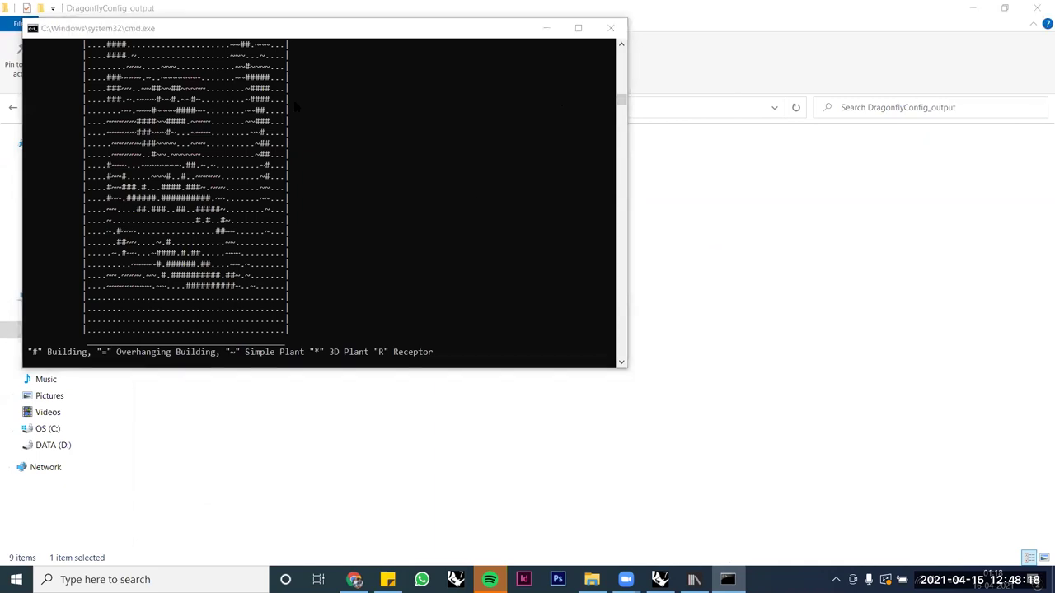
drag(190, 29, 599, 291)
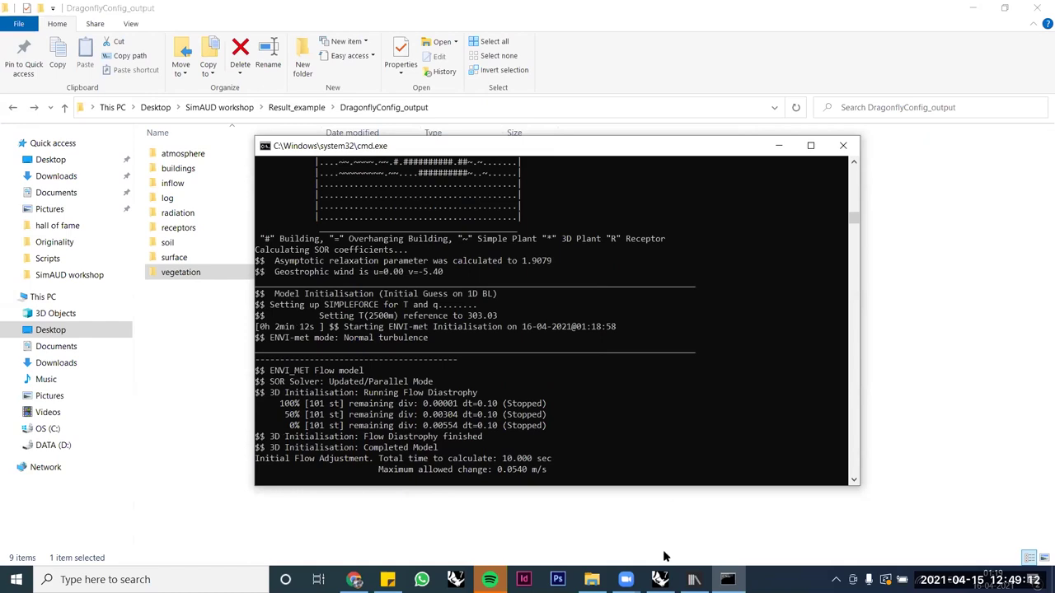
click(659, 579)
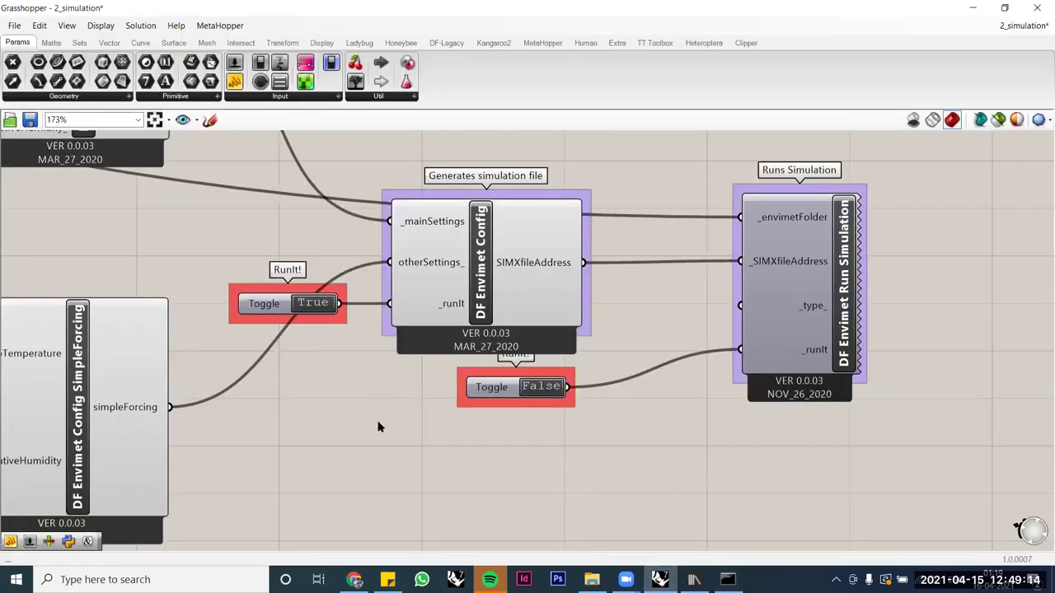
key(alt+Tab)
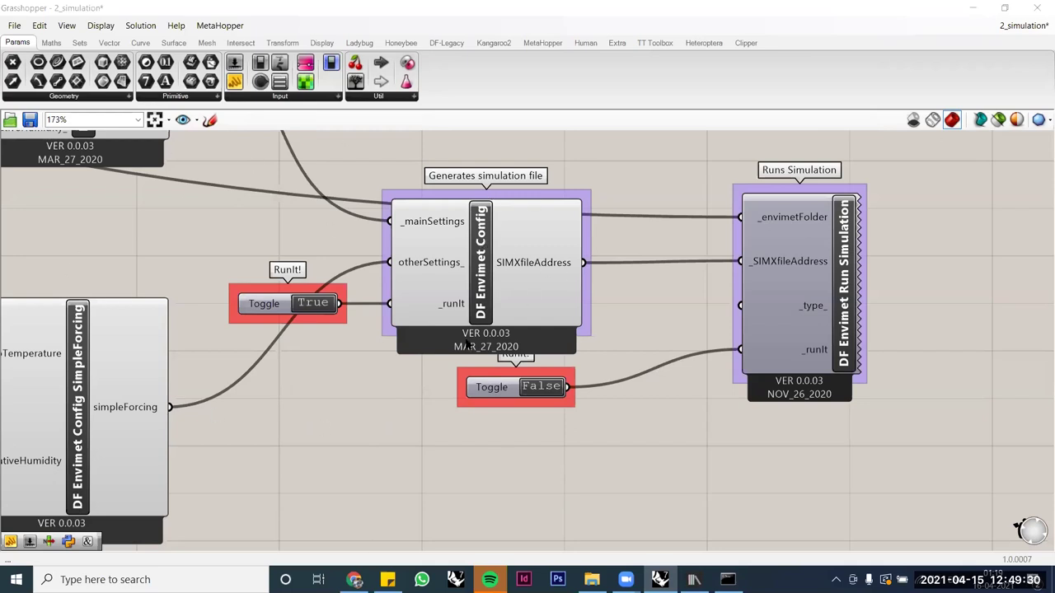
click(728, 579)
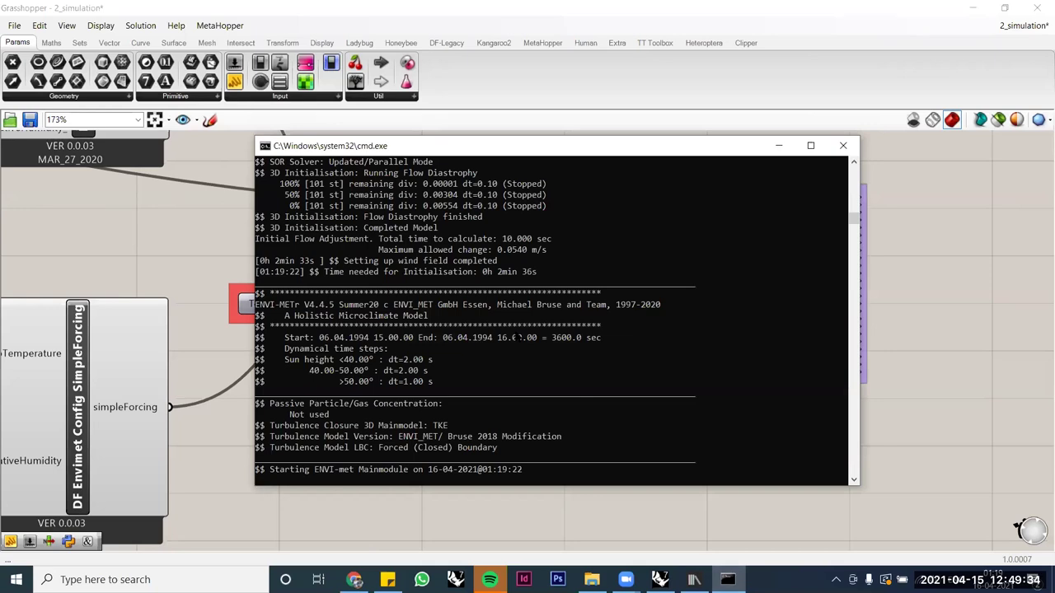
click(711, 338)
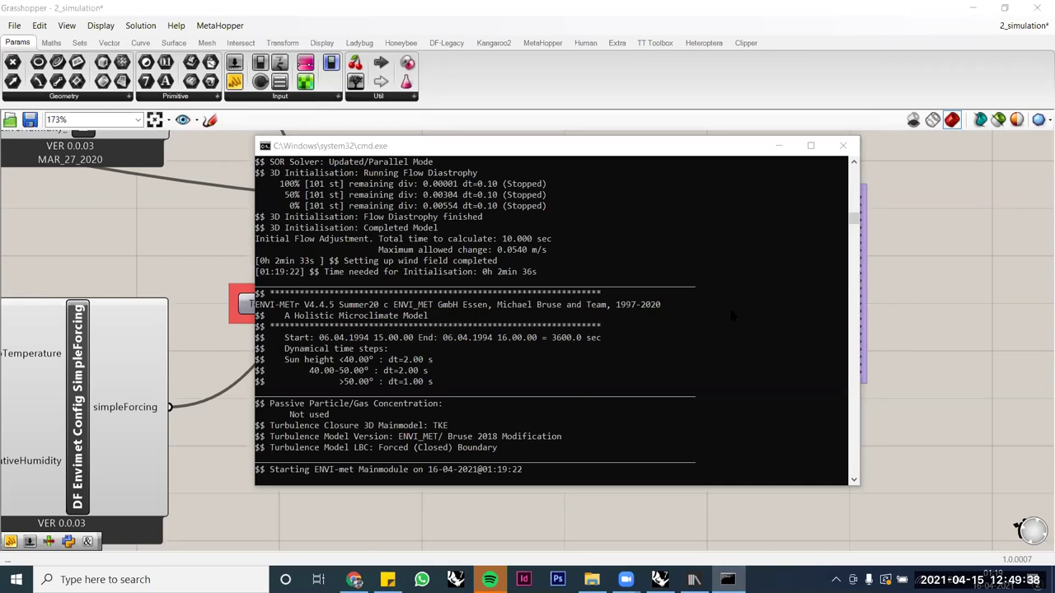
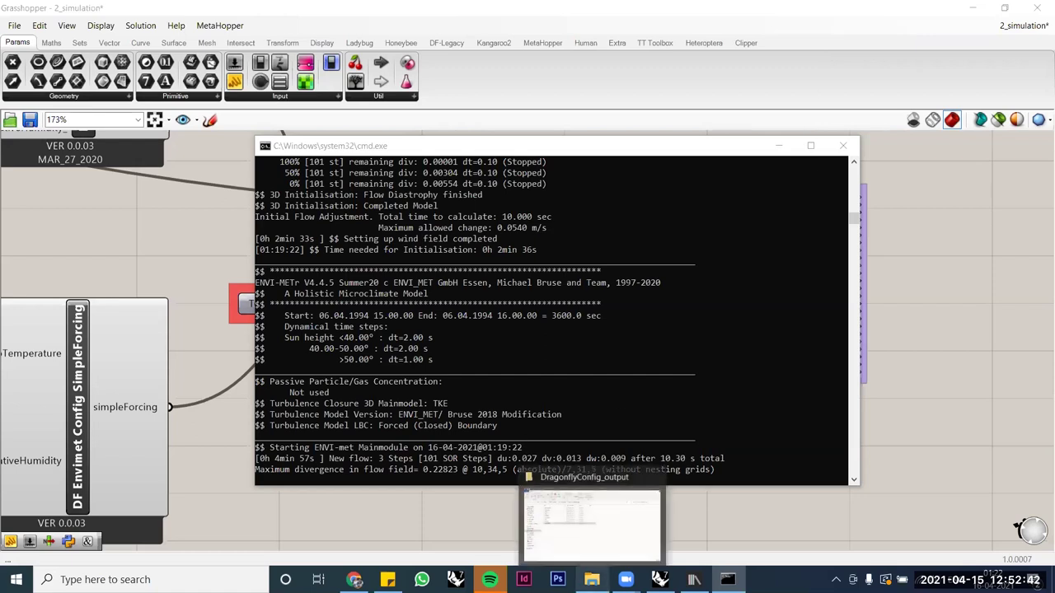
Step: Switch to File Explorer and go through the DragonflyConfig_output result folders from atmosphere to vegetation, reviewing atmosphere through radiation again
click(591, 579)
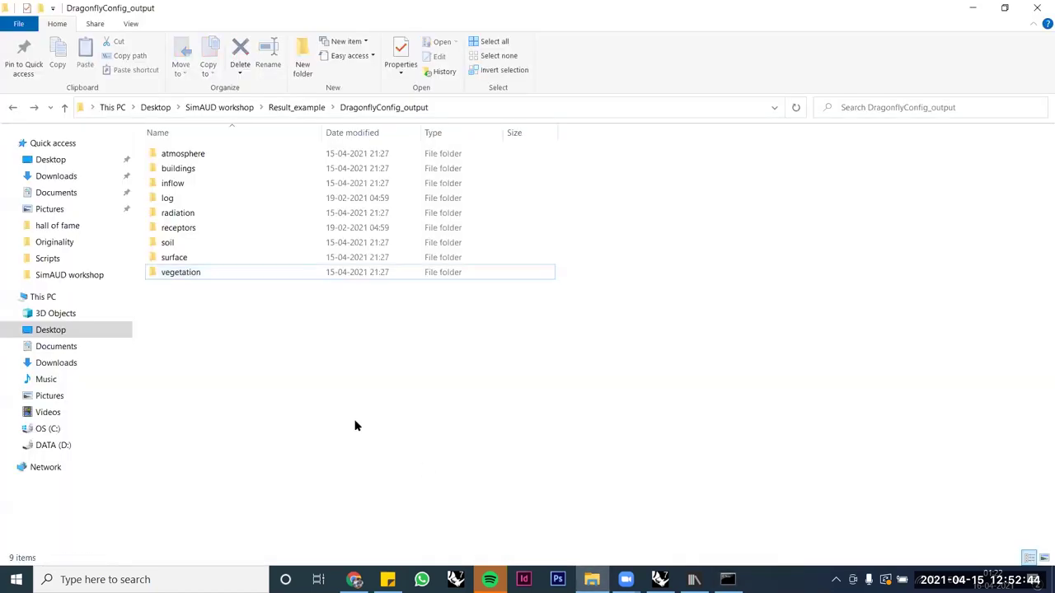
click(206, 154)
click(187, 173)
click(182, 186)
click(180, 200)
click(178, 215)
click(176, 230)
click(173, 243)
click(178, 258)
click(182, 272)
click(246, 347)
click(211, 153)
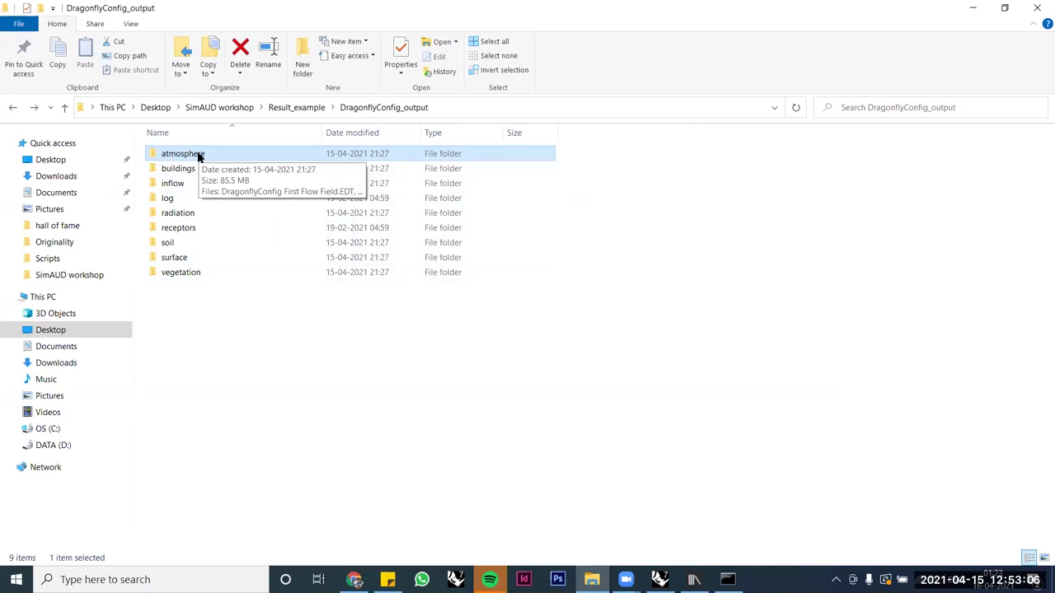
click(191, 170)
click(176, 185)
click(170, 199)
click(185, 216)
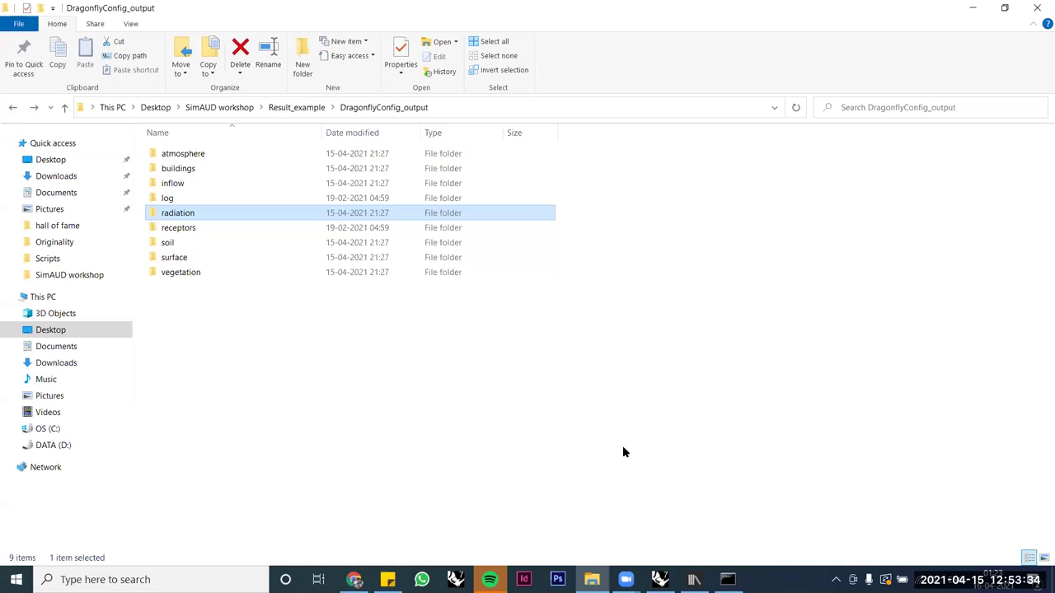
Step: Bring up the cmd.exe simulation window, follow the ENVI-met run to its end and dismiss the window
click(727, 579)
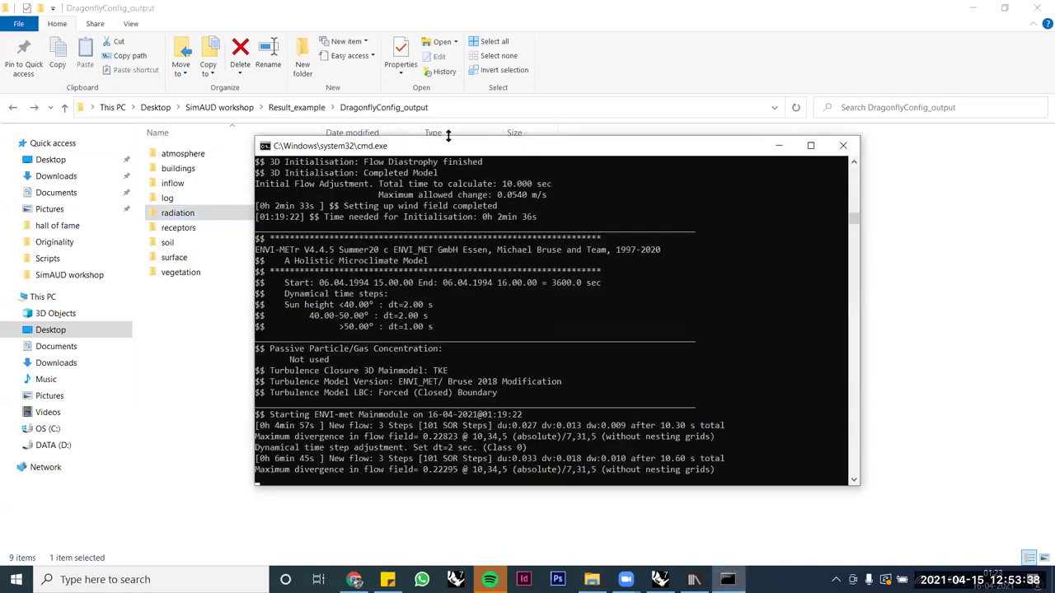
drag(446, 146, 384, 110)
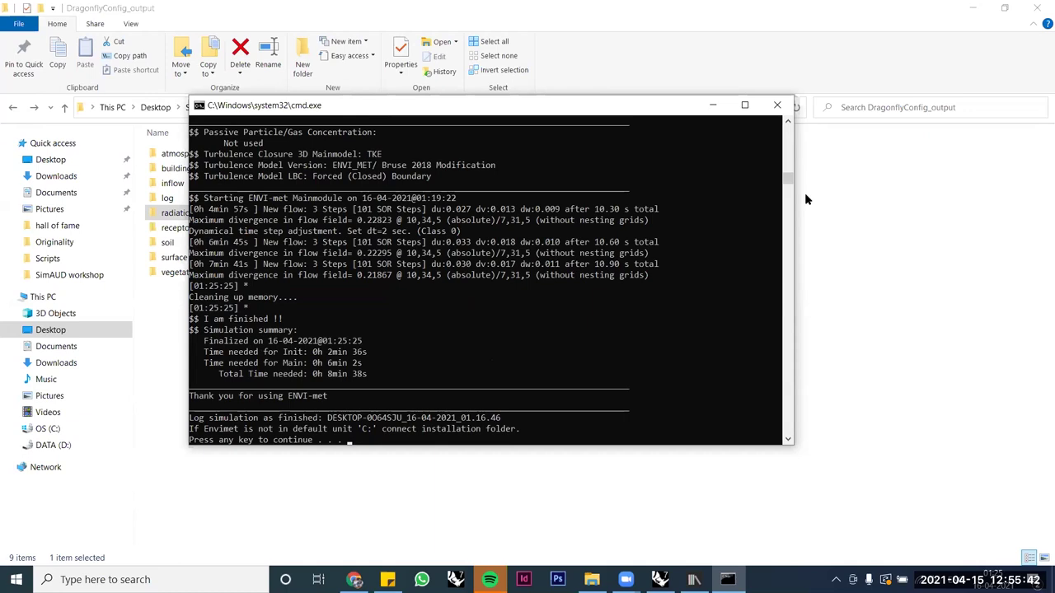
key(Return)
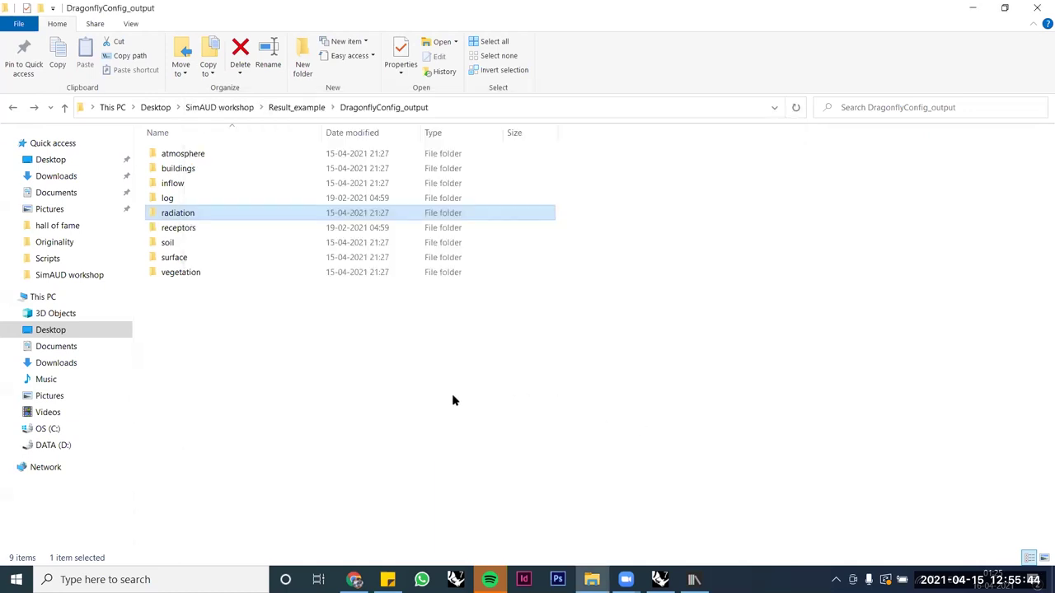
Step: Browse to C:\sim\SimAUD\no_green_measure\DragonflyConfig_output and open its atmosphere folder to examine the new result files
click(370, 388)
click(153, 108)
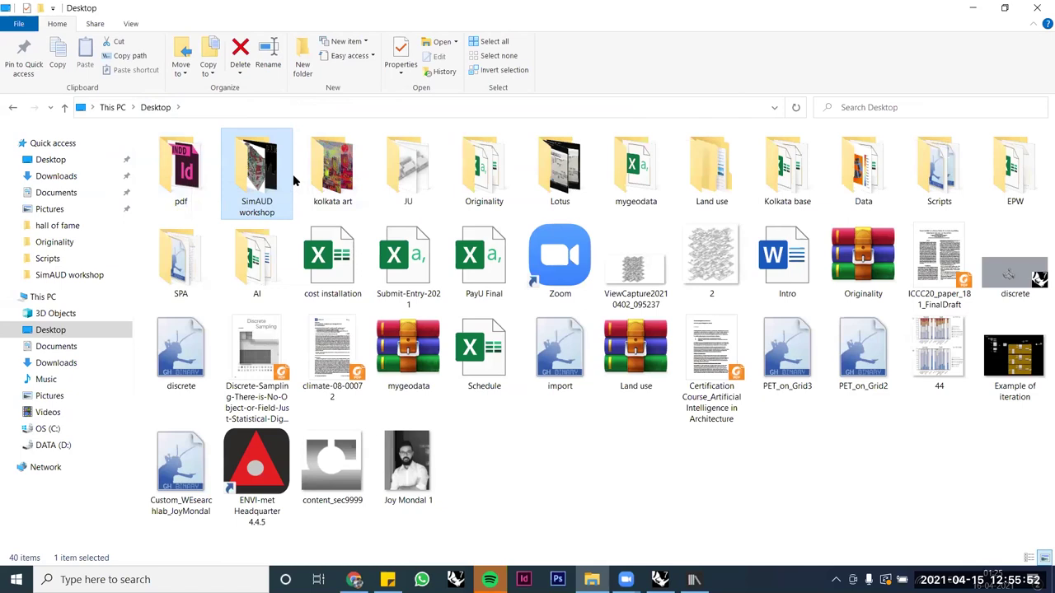
click(50, 429)
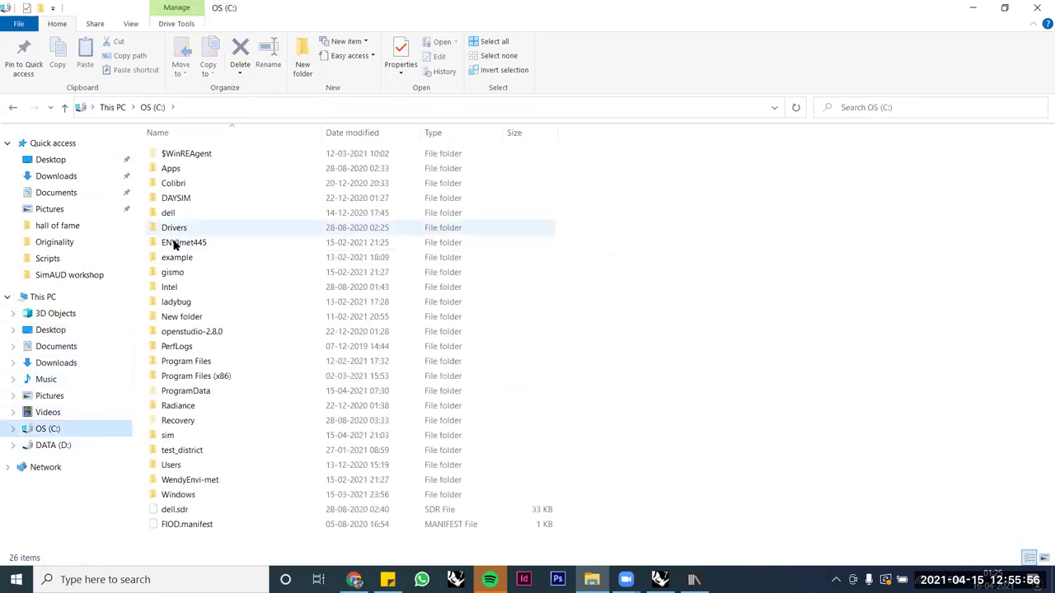
double_click(176, 435)
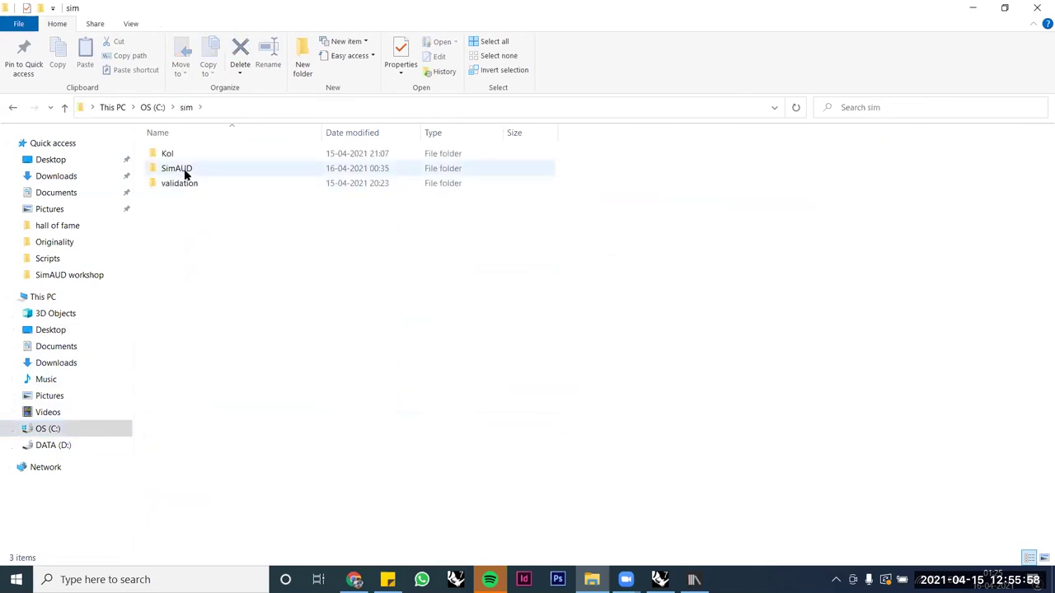
double_click(188, 170)
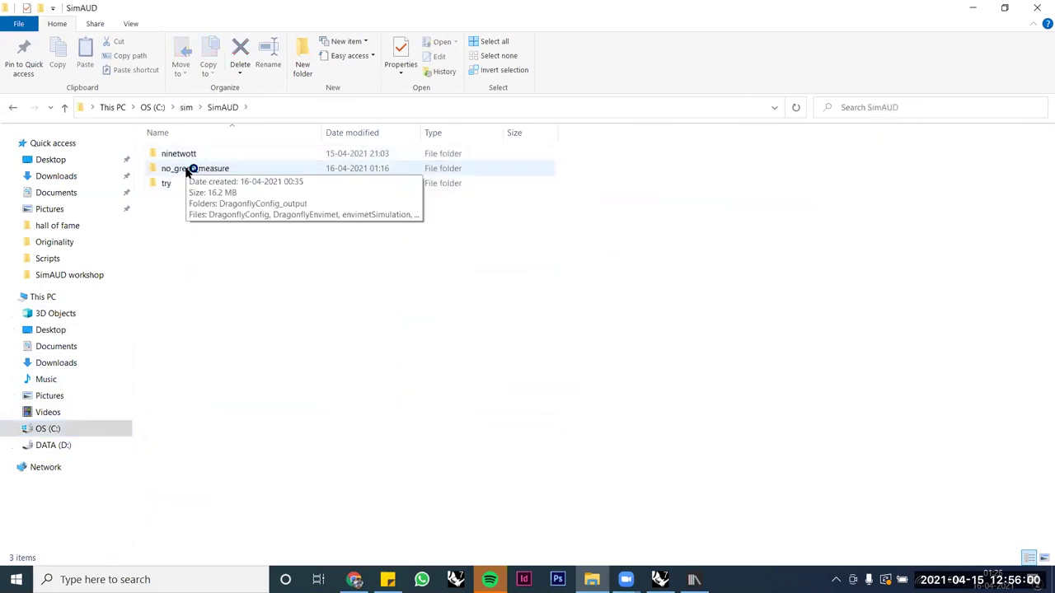
double_click(192, 170)
double_click(194, 156)
double_click(194, 156)
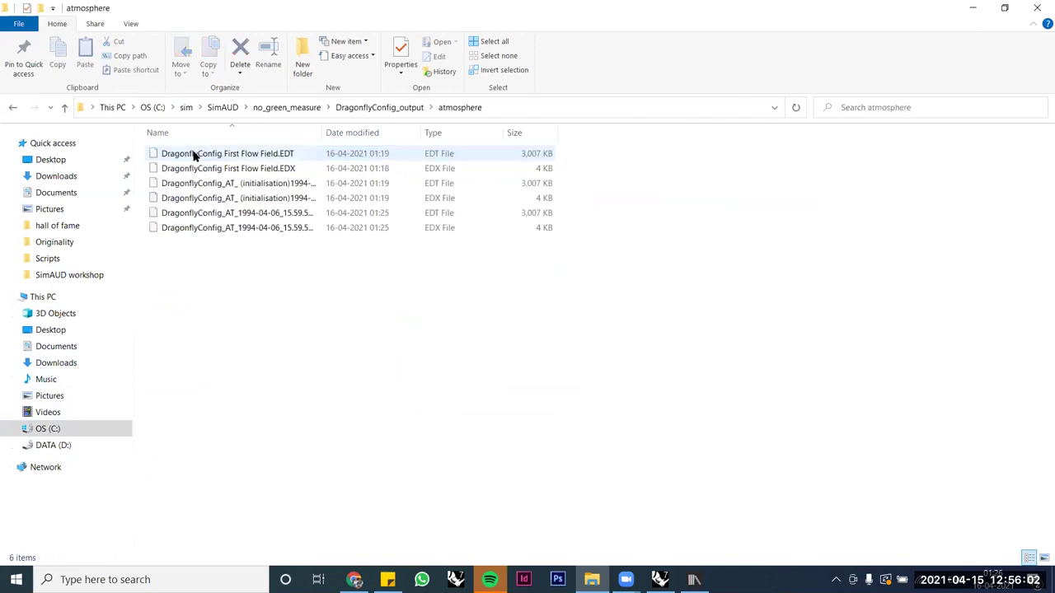
Step: Check the contents of the receptors, vegetation and buildings folders, including buildings' static subfolder, and return to DragonflyConfig_output
key(alt+Left)
double_click(203, 226)
key(alt+Left)
double_click(174, 272)
double_click(186, 158)
click(13, 108)
click(12, 107)
double_click(178, 169)
double_click(171, 157)
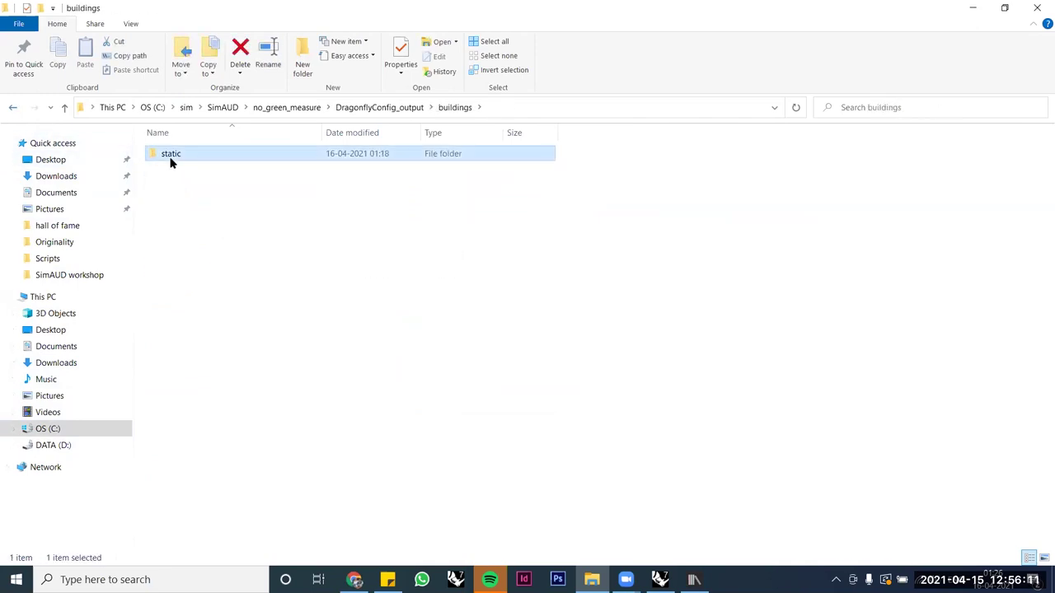
click(14, 108)
click(13, 108)
click(245, 359)
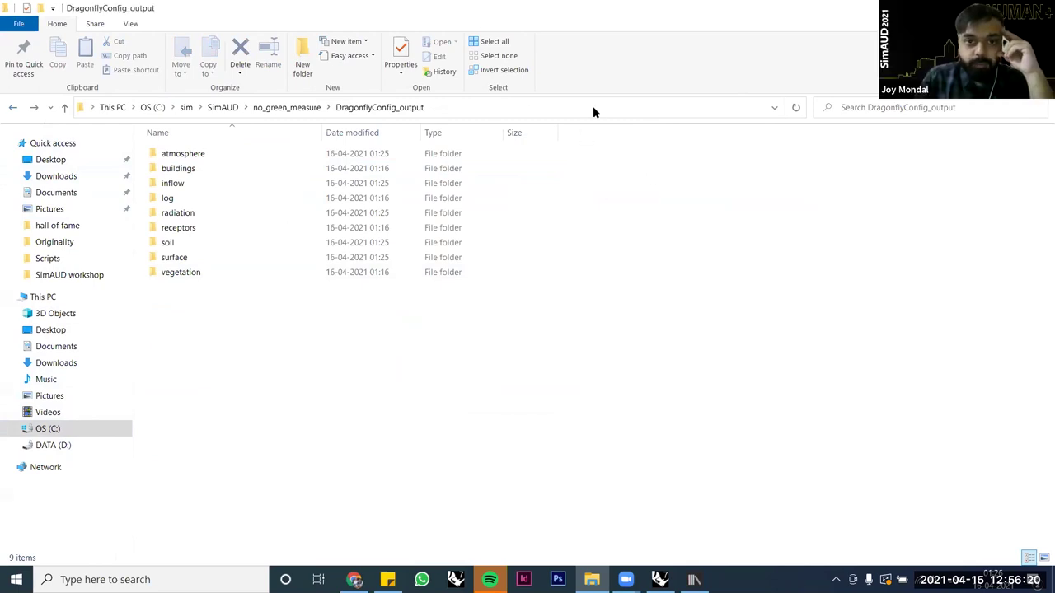
Step: Switch to Grasshopper and set the run toggles of DF Envimet Run Simulation and DF Envimet Config to False
key(alt+Tab)
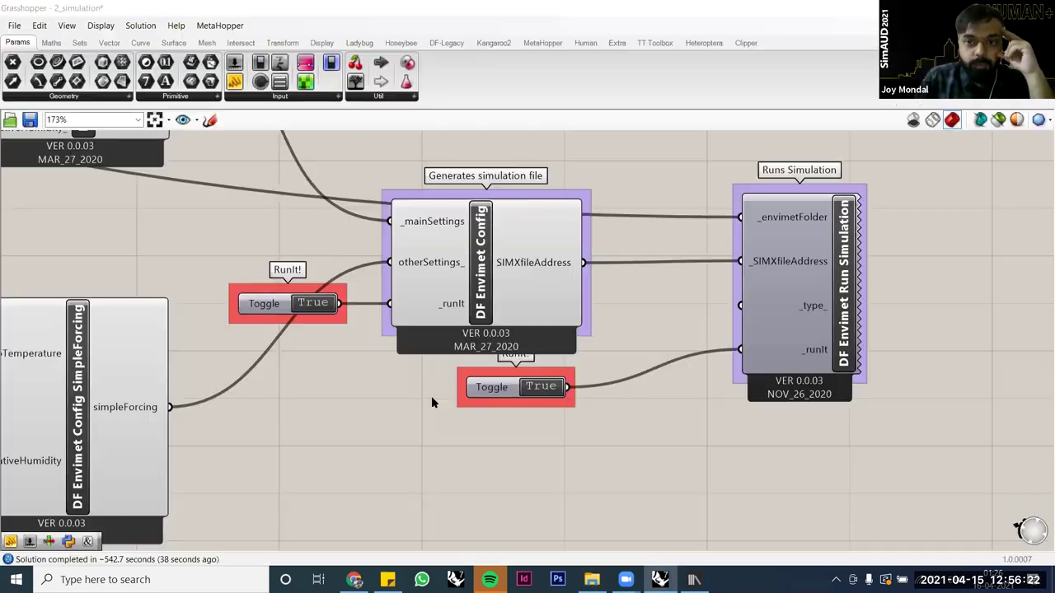
click(540, 399)
click(305, 318)
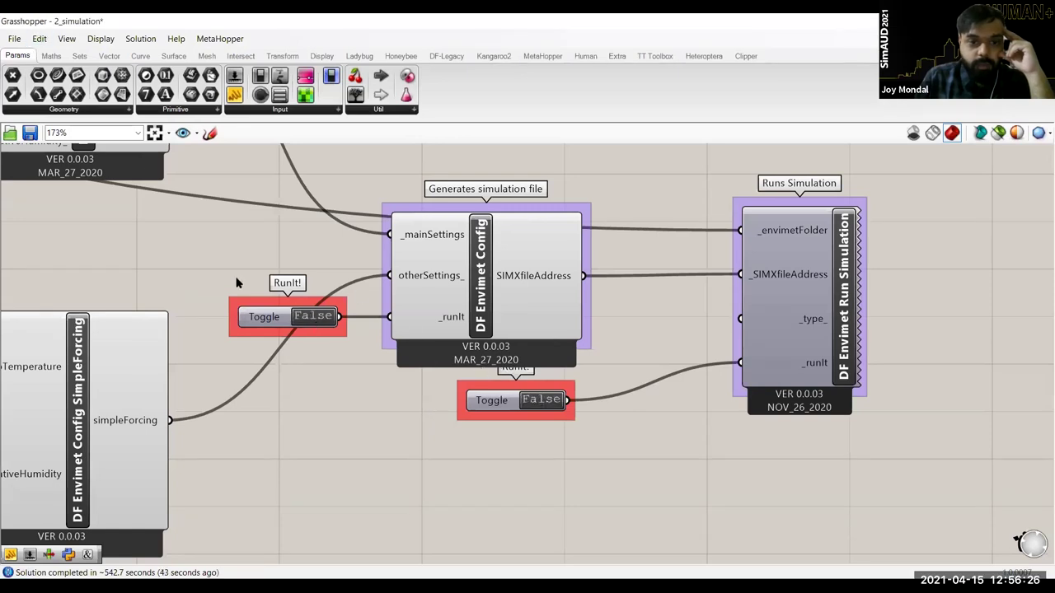
click(12, 39)
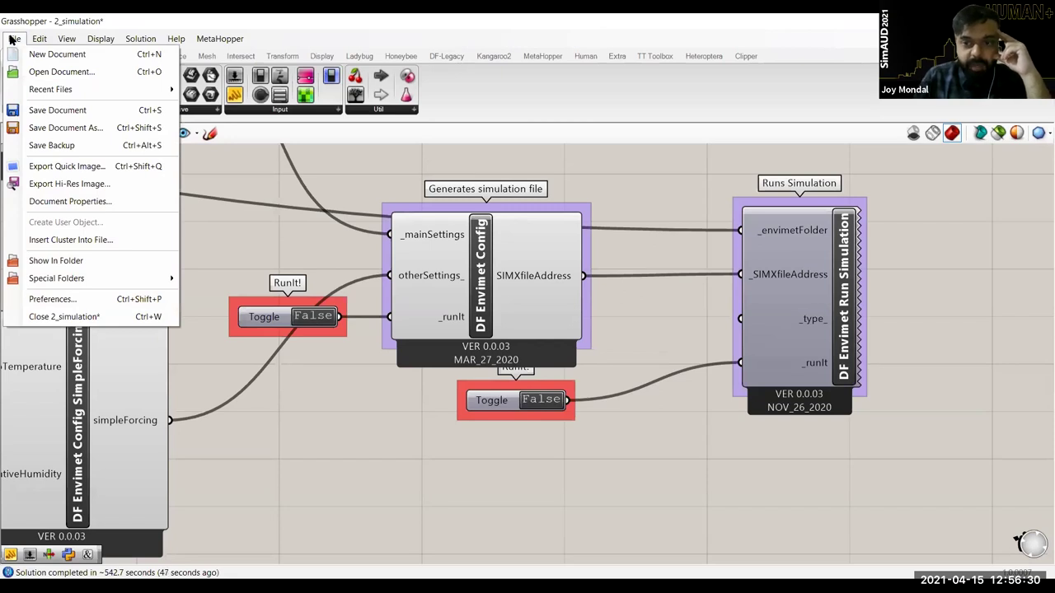
click(223, 342)
scroll(366, 421, down, 3)
right_drag(144, 420, 349, 365)
scroll(165, 383, up, 3)
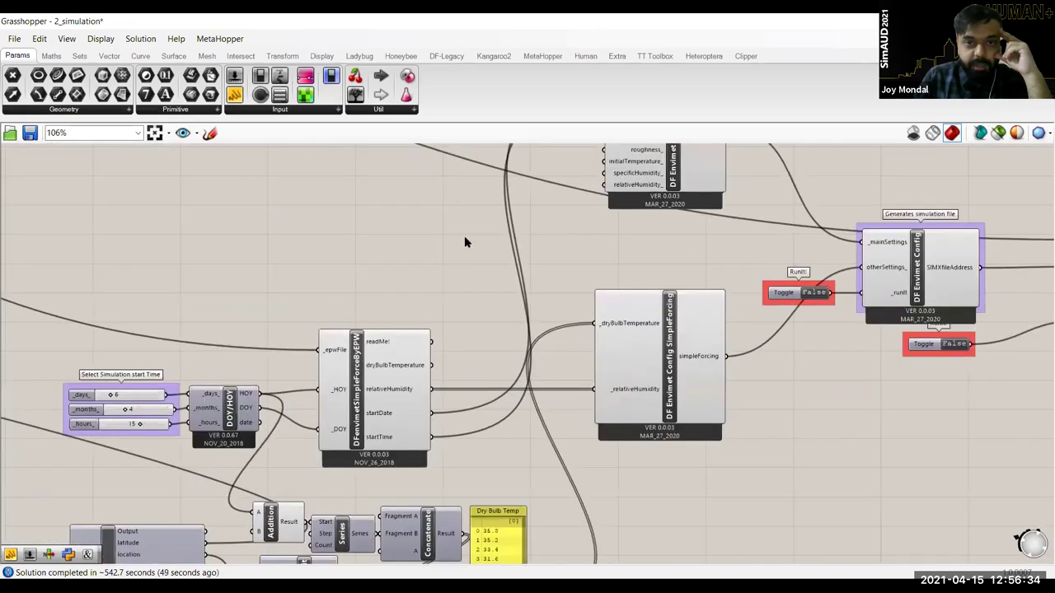
right_drag(463, 239, 302, 286)
right_drag(460, 309, 447, 393)
right_drag(302, 245, 300, 233)
right_drag(376, 370, 306, 304)
right_drag(317, 432, 401, 462)
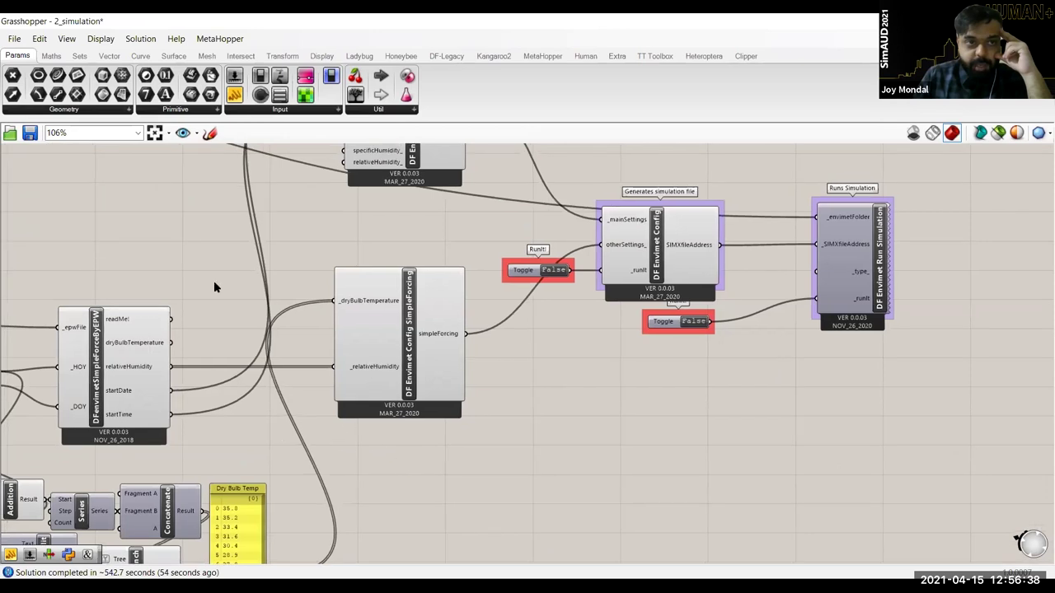
Step: Open the recently used definition 3_result reader.gh
click(15, 41)
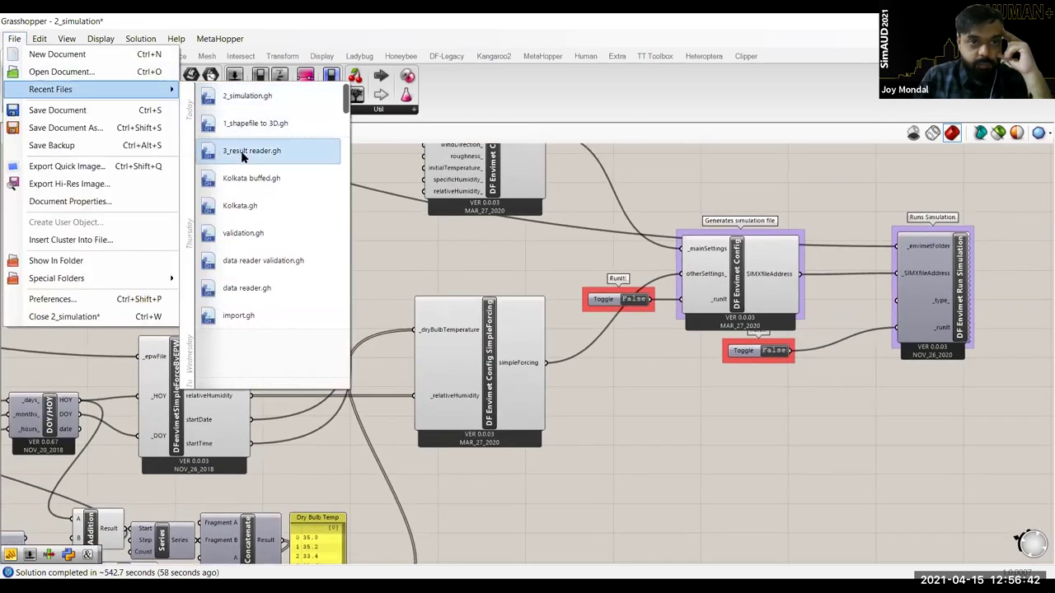
click(394, 335)
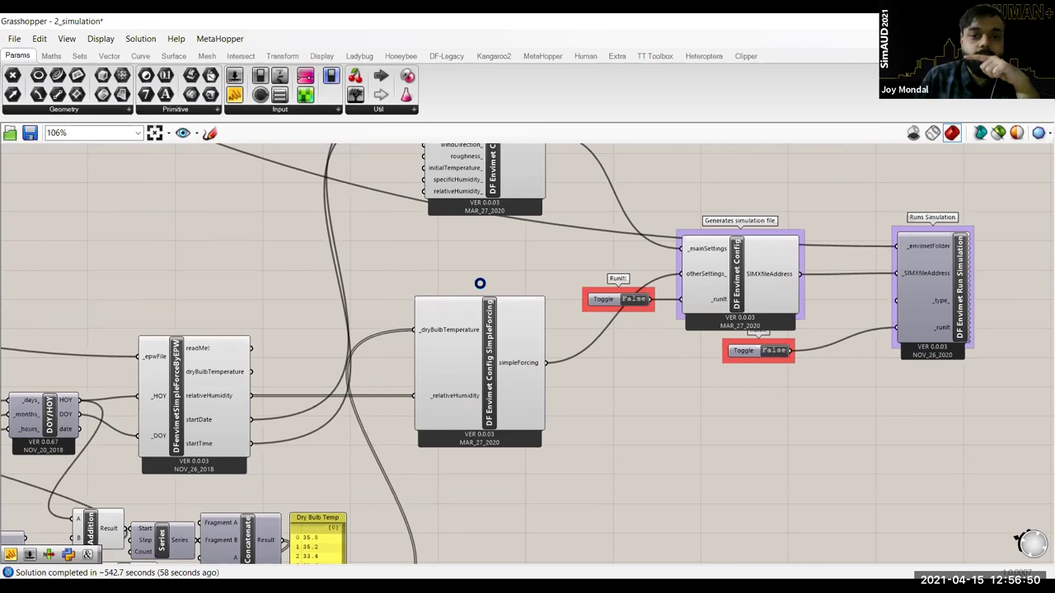
Step: Switch to Rhino, hide all the site geometry in the Top view, and frame the PET result map with its legend
key(alt+Tab)
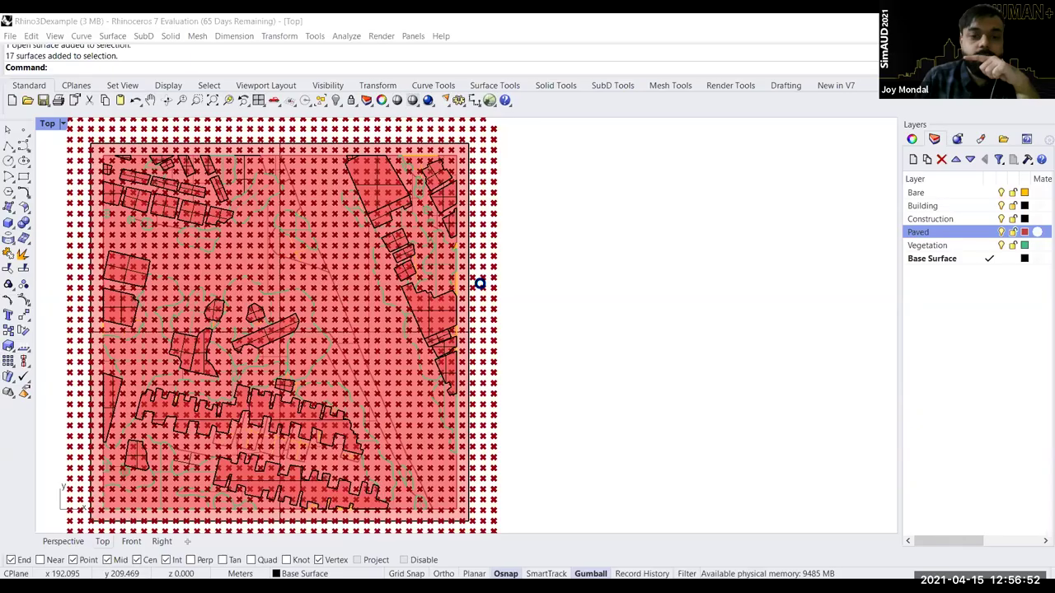
drag(513, 394, 327, 207)
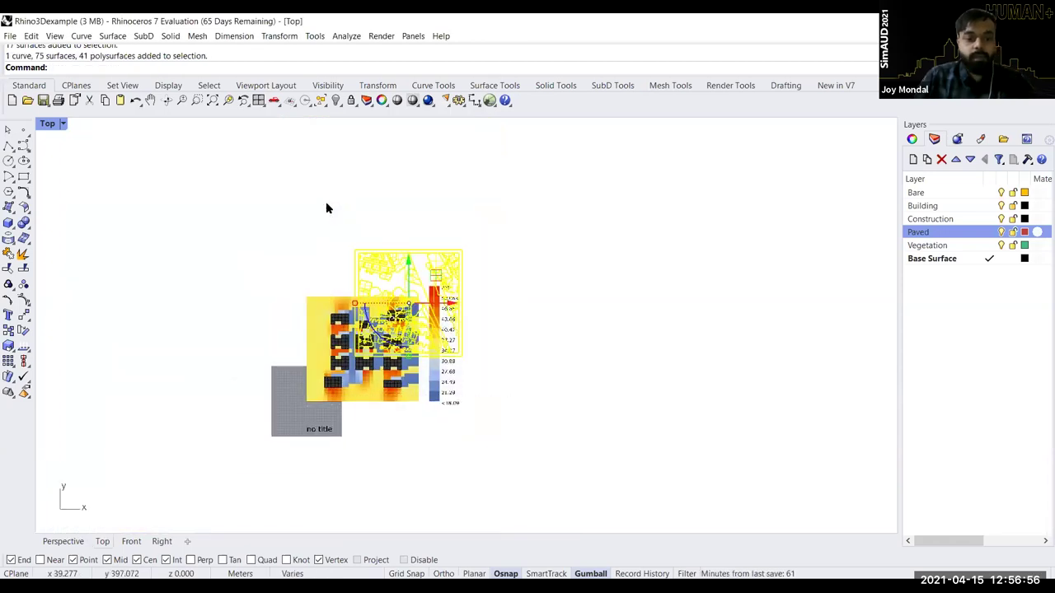
text(hide)
key(Return)
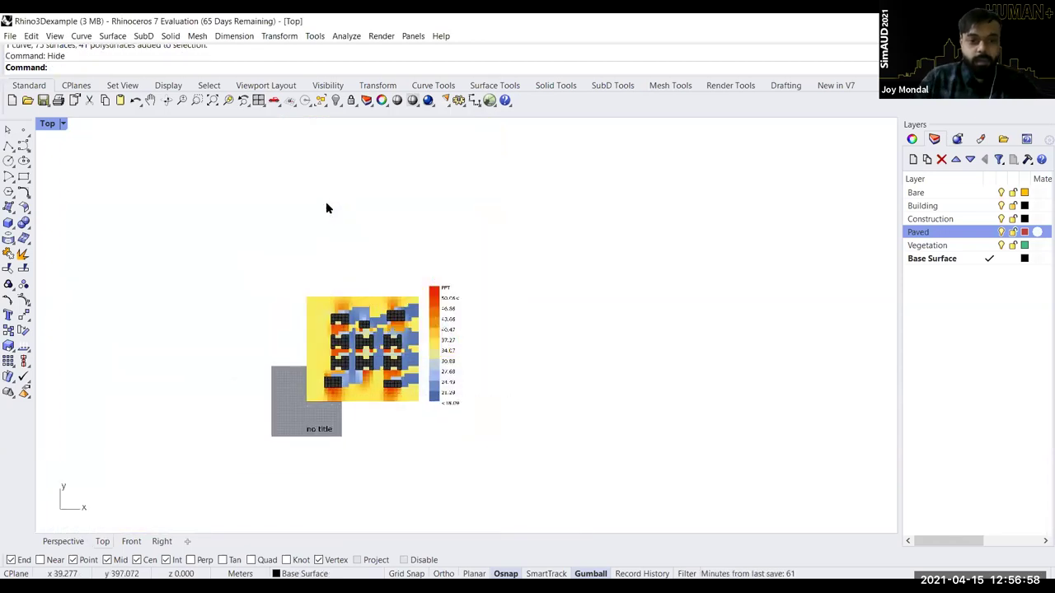
scroll(359, 333, up, 1)
scroll(364, 342, up, 8)
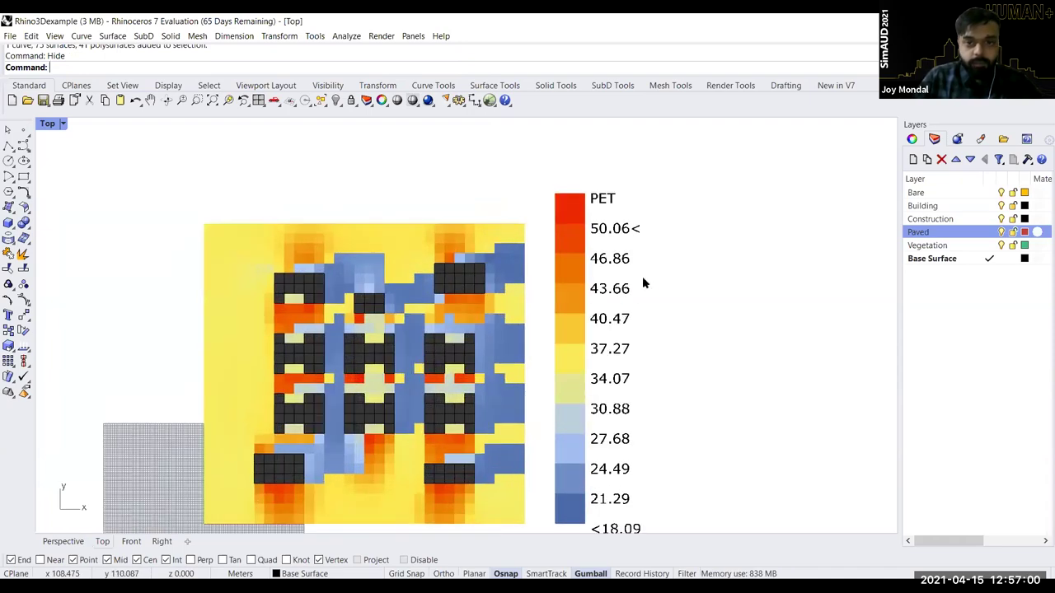
right_drag(692, 324, 644, 283)
Step: Bring Grasshopper back up and examine the EPW file, Result Folder and Variables to Read panels beside ENVI-MetReader
text(gr)
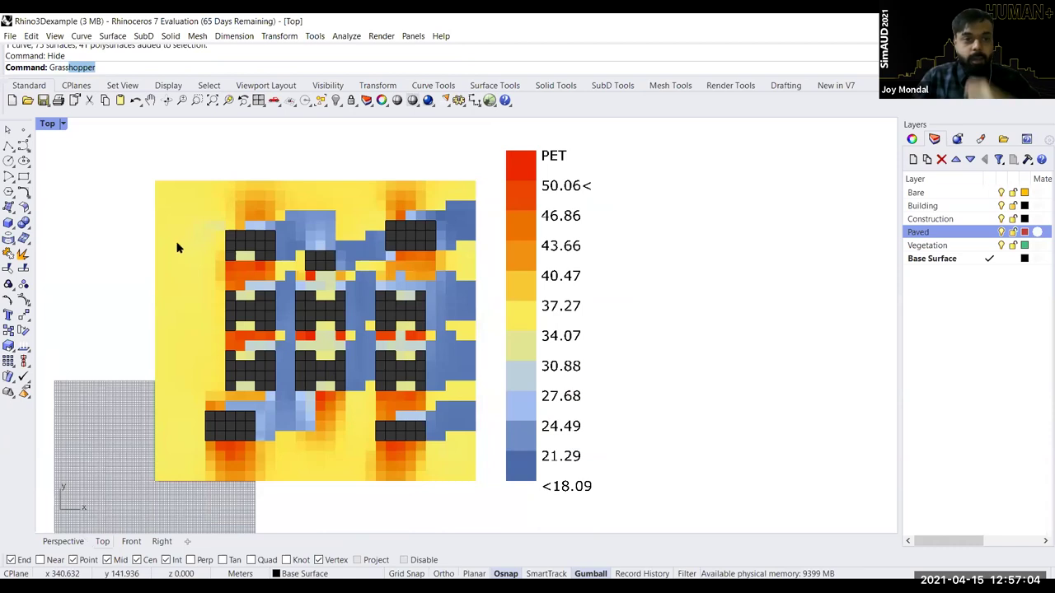
key(Return)
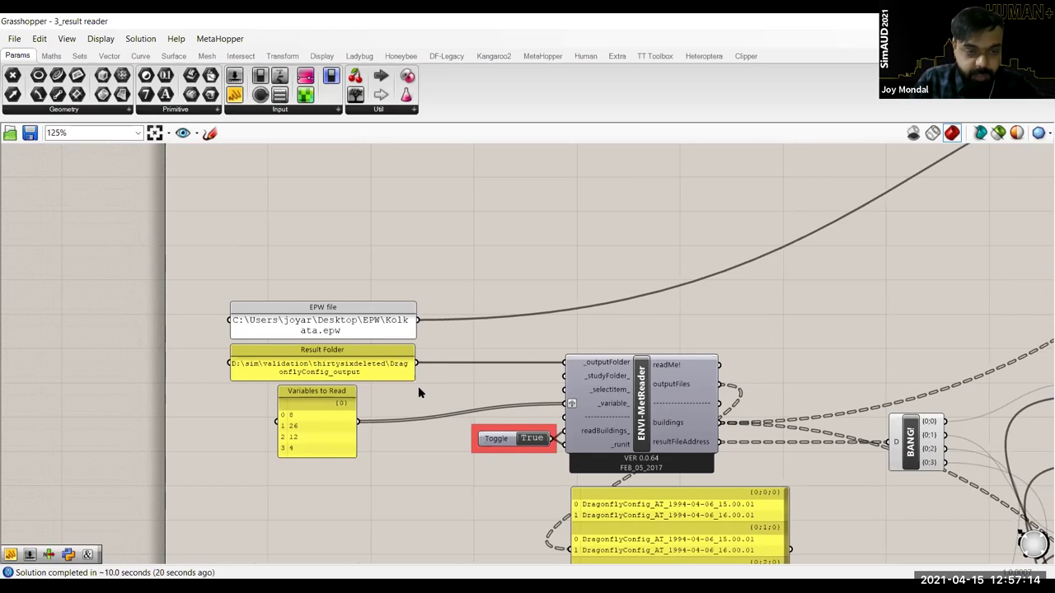
scroll(418, 386, up, 3)
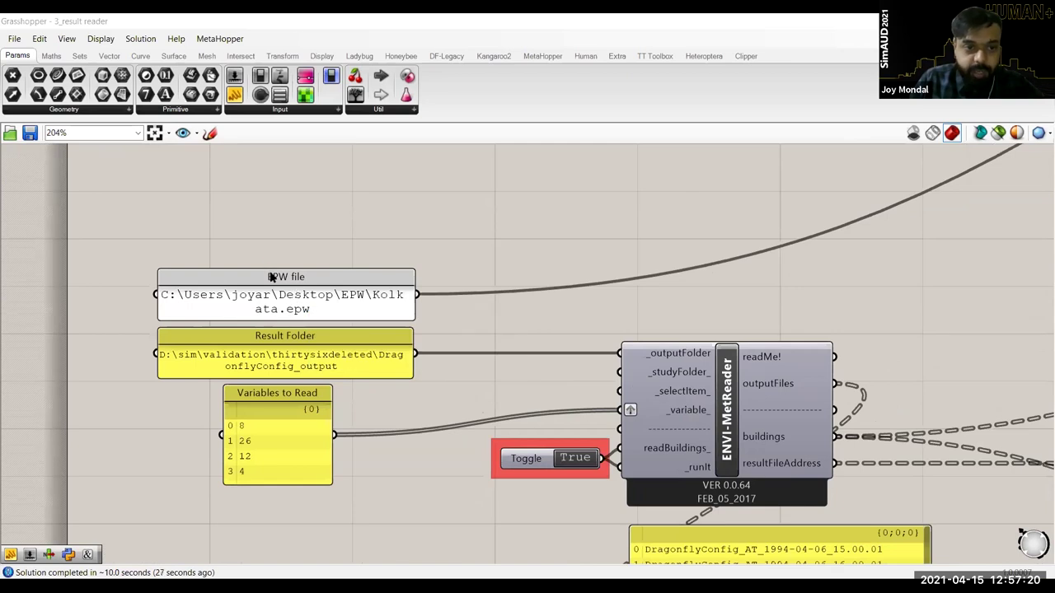
scroll(284, 309, up, 2)
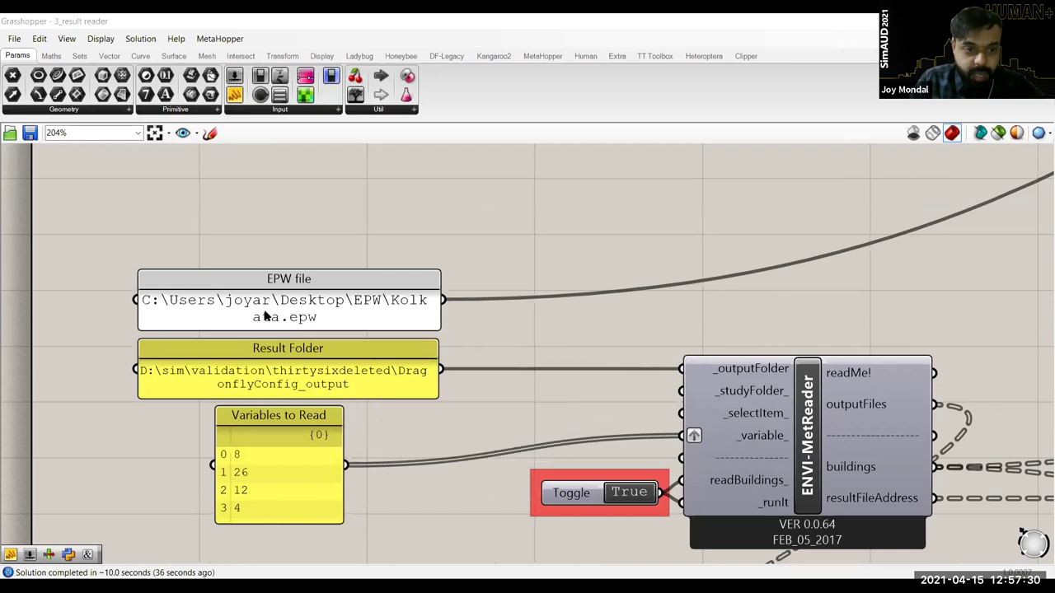
right_drag(267, 318, 240, 299)
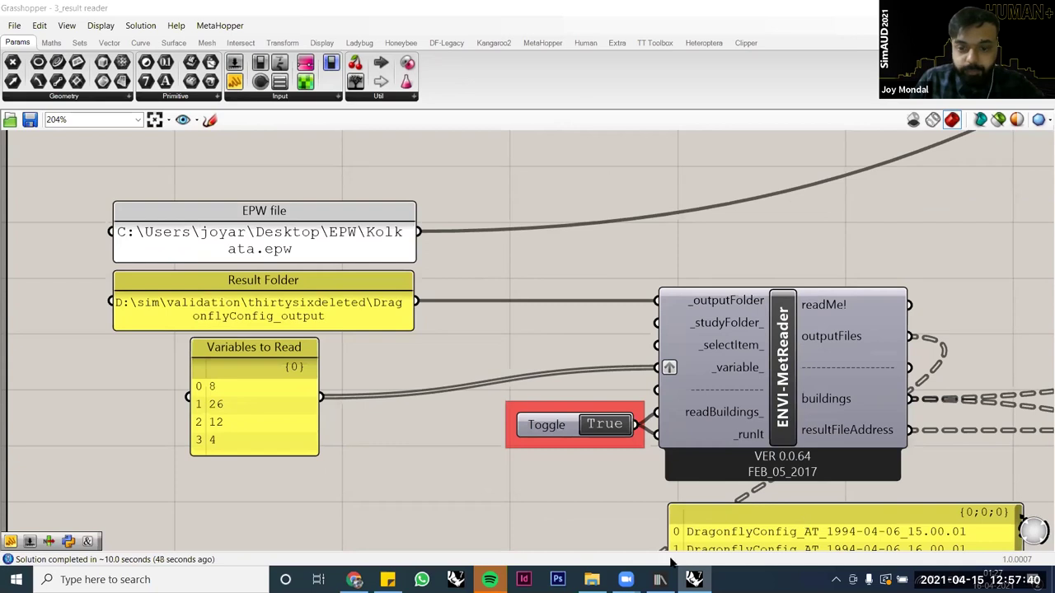
Step: In File Explorer, reopen no_green_measure's DragonflyConfig_output folder from SimAUD and copy its full path
click(592, 579)
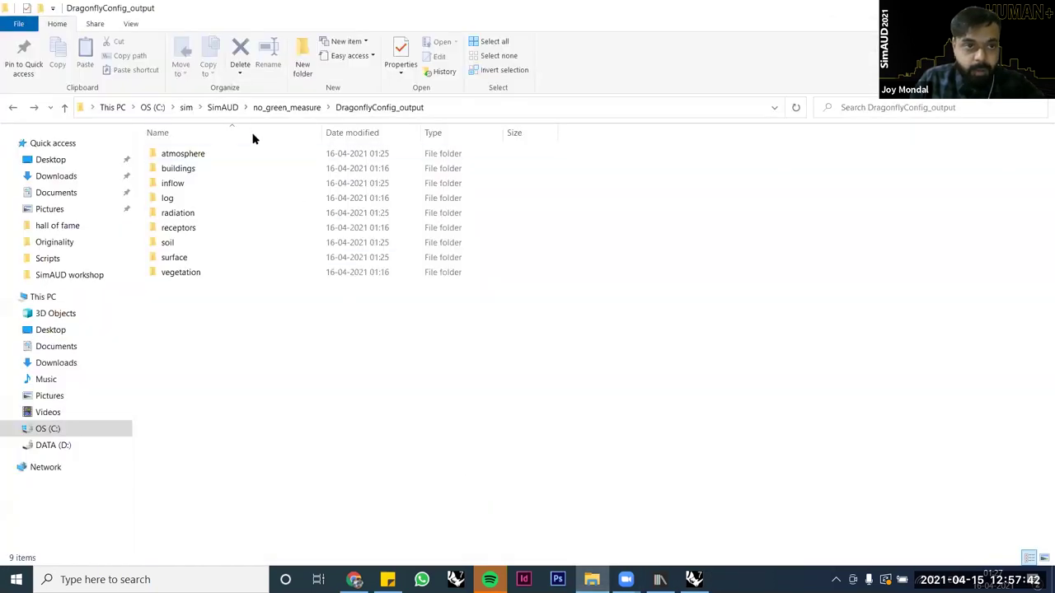
click(221, 107)
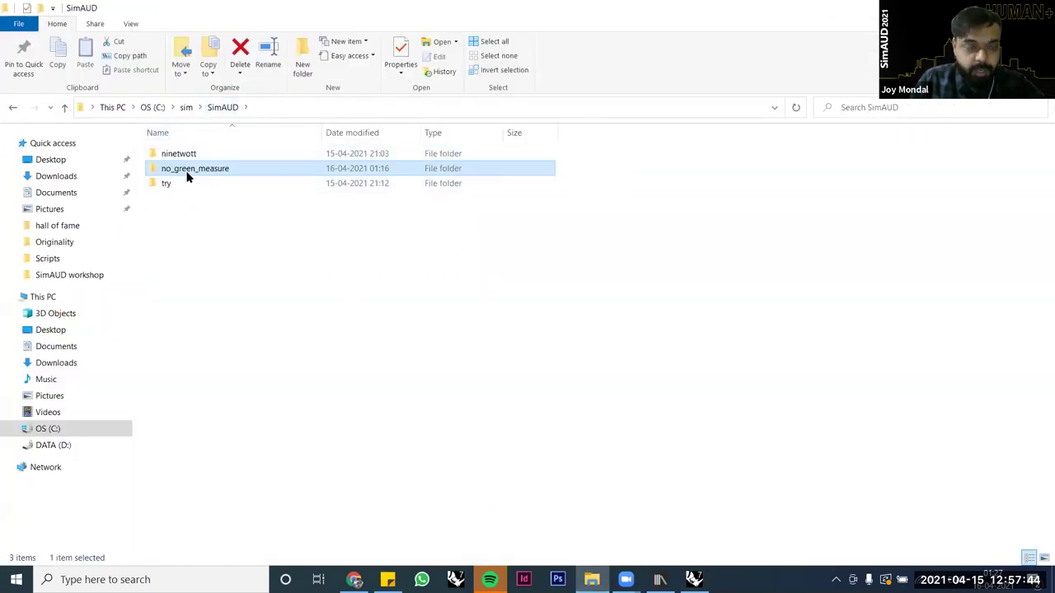
double_click(229, 169)
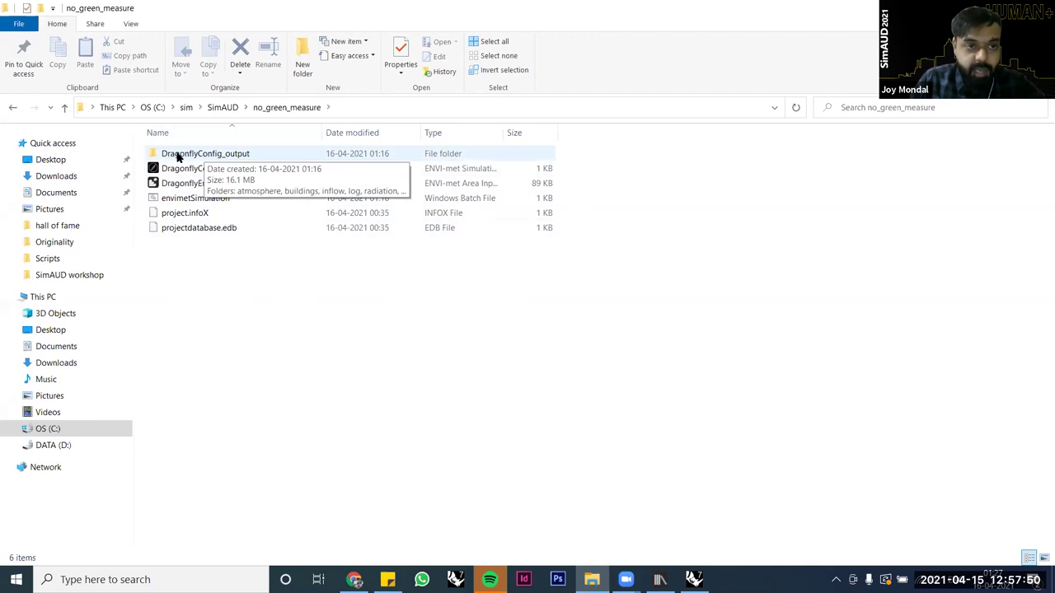
double_click(236, 155)
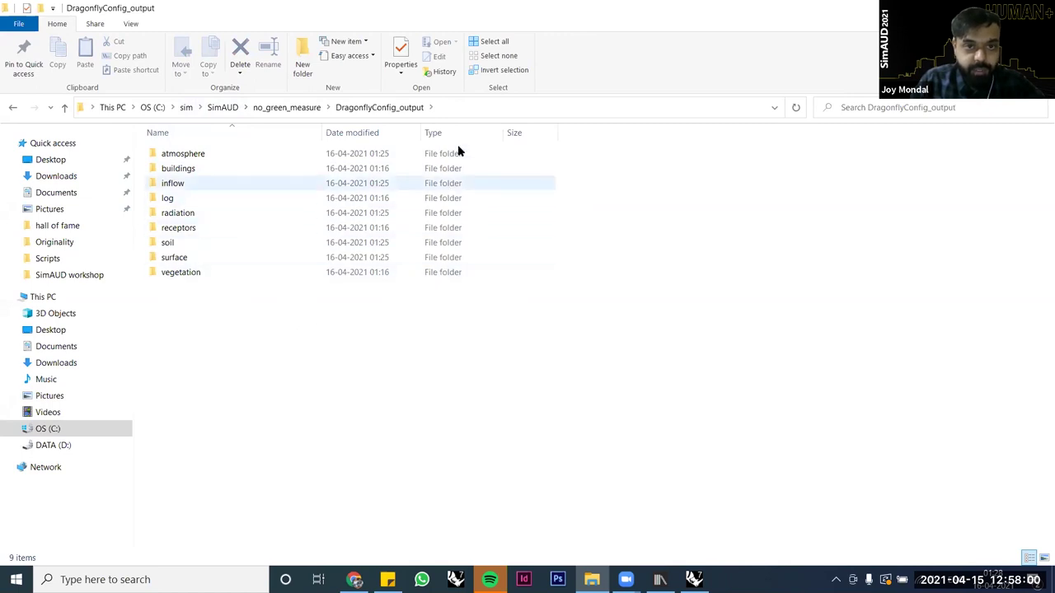
click(429, 107)
key(ctrl+c)
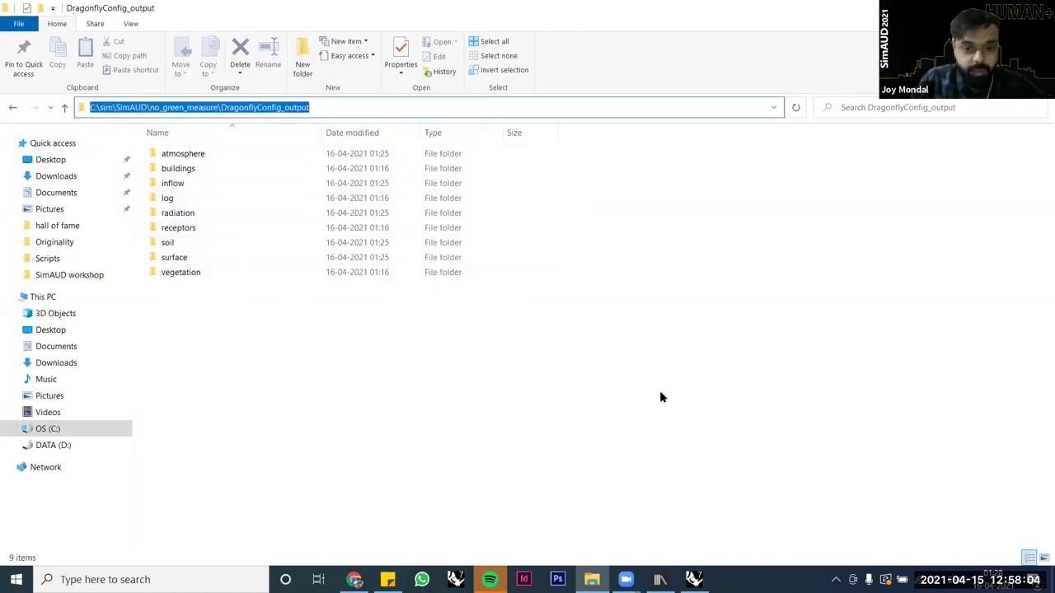
Step: In Grasshopper, replace the Result Folder panel's text with C:\sim\SimAUD\no_green_measure\DragonflyConfig_output
click(695, 579)
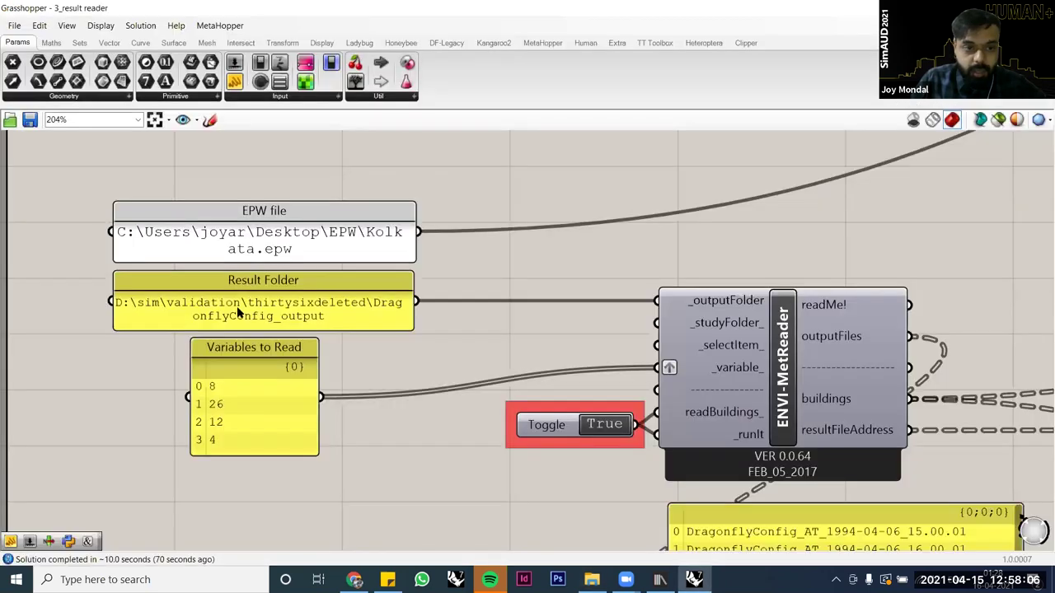
double_click(237, 306)
key(ctrl+v)
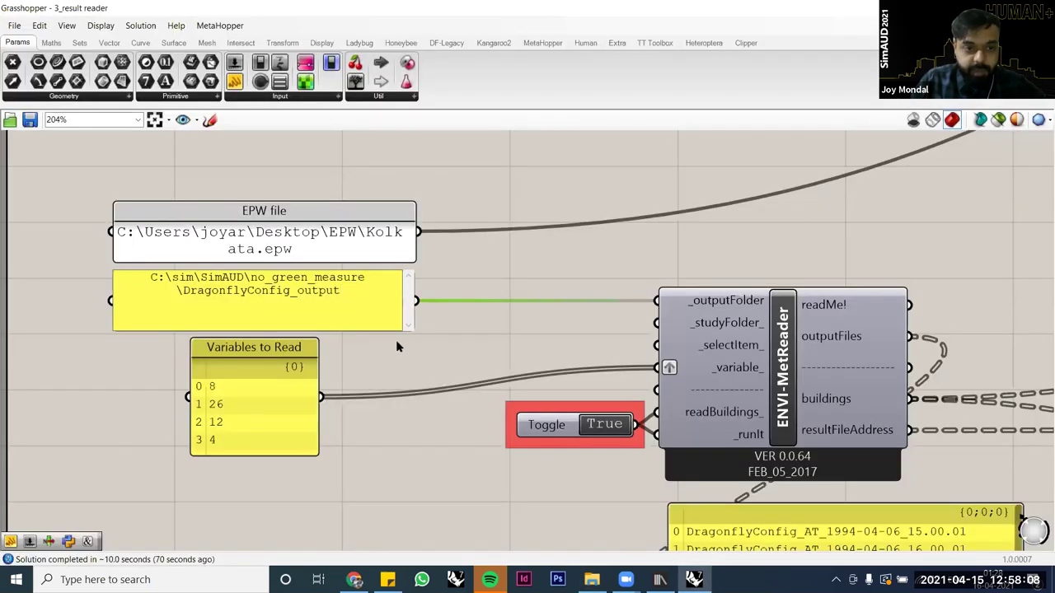
click(449, 355)
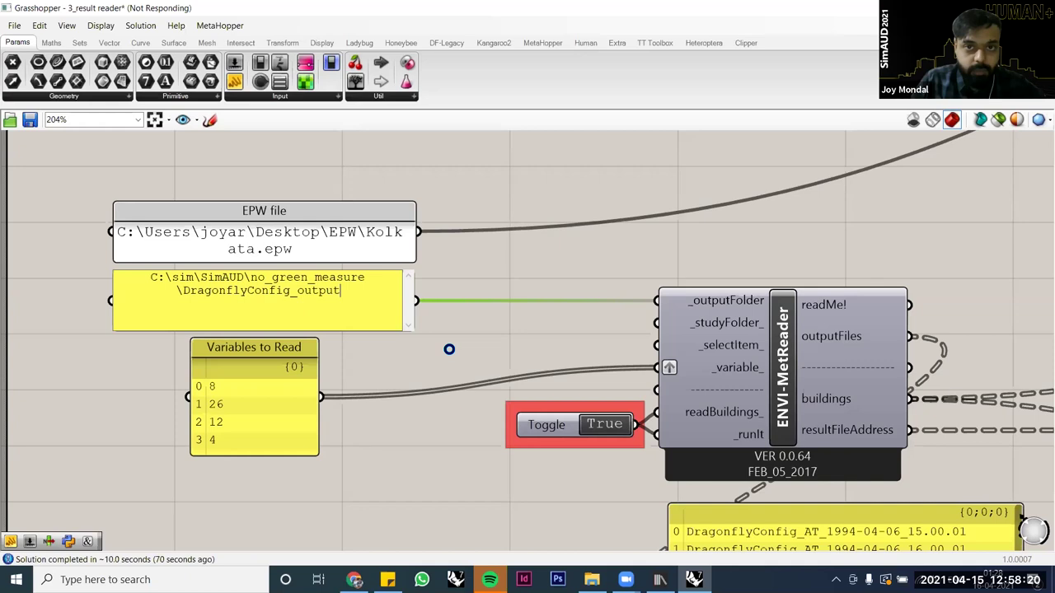
Step: Arrange the Grasshopper window beside Rhino's Top view so the updated result map shows next to the definition
click(972, 9)
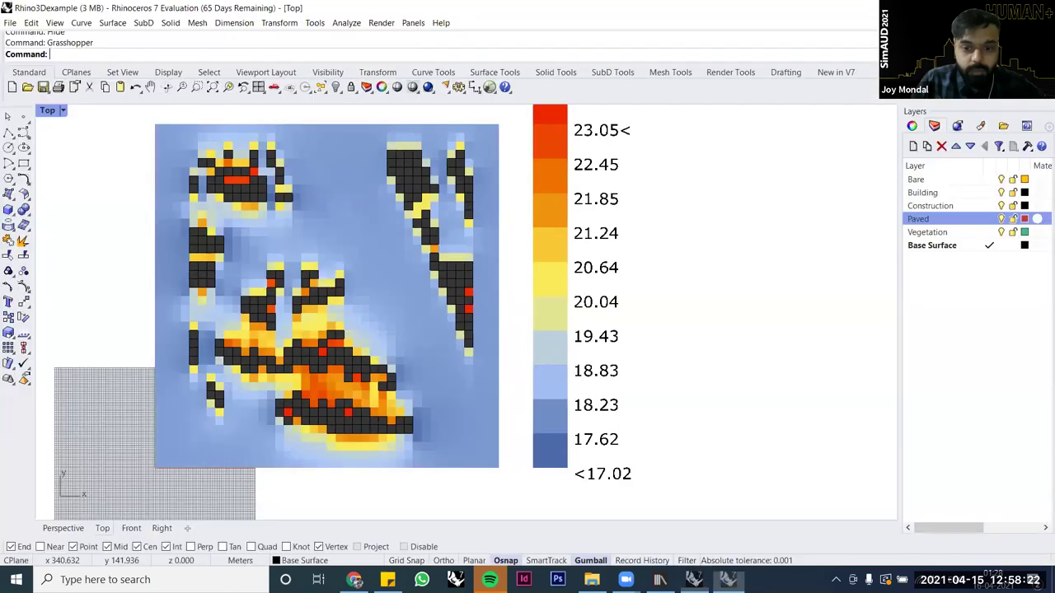
click(972, 8)
click(695, 580)
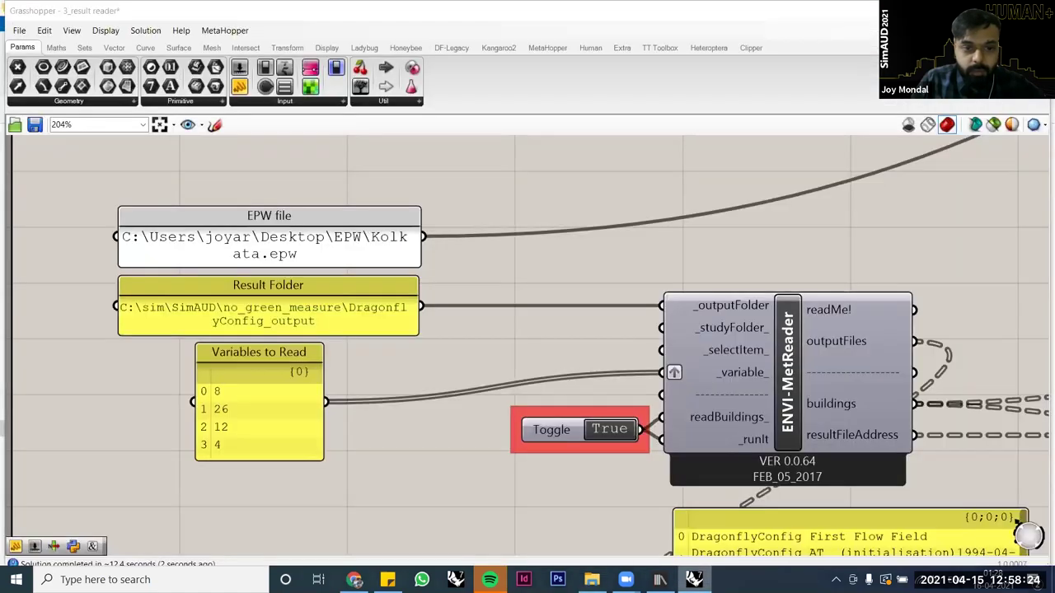
drag(454, 354, 380, 170)
drag(84, 15, 512, 62)
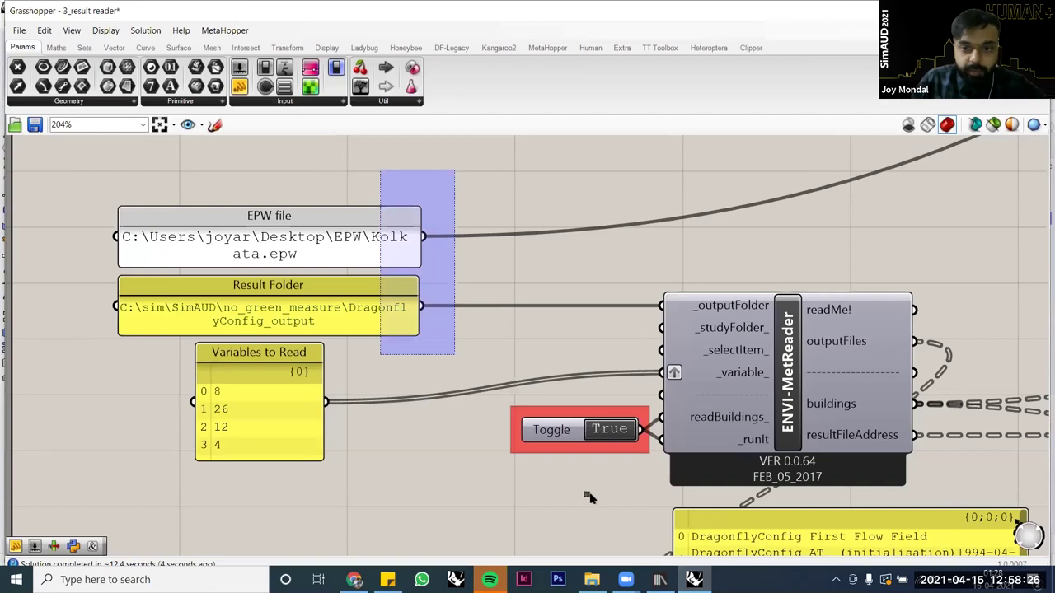
click(819, 409)
right_drag(86, 292, 26, 290)
scroll(160, 265, down, 2)
scroll(161, 266, up, 2)
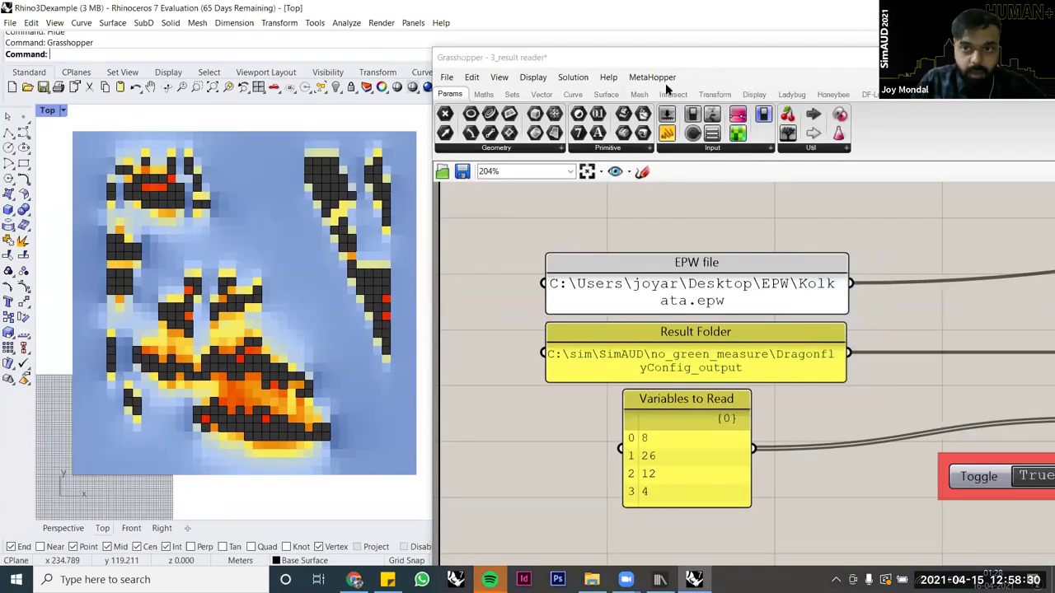
Step: Move the Grasshopper window aside and examine the full PET map and its colour legend in Rhino's Top view
drag(853, 56, 898, 53)
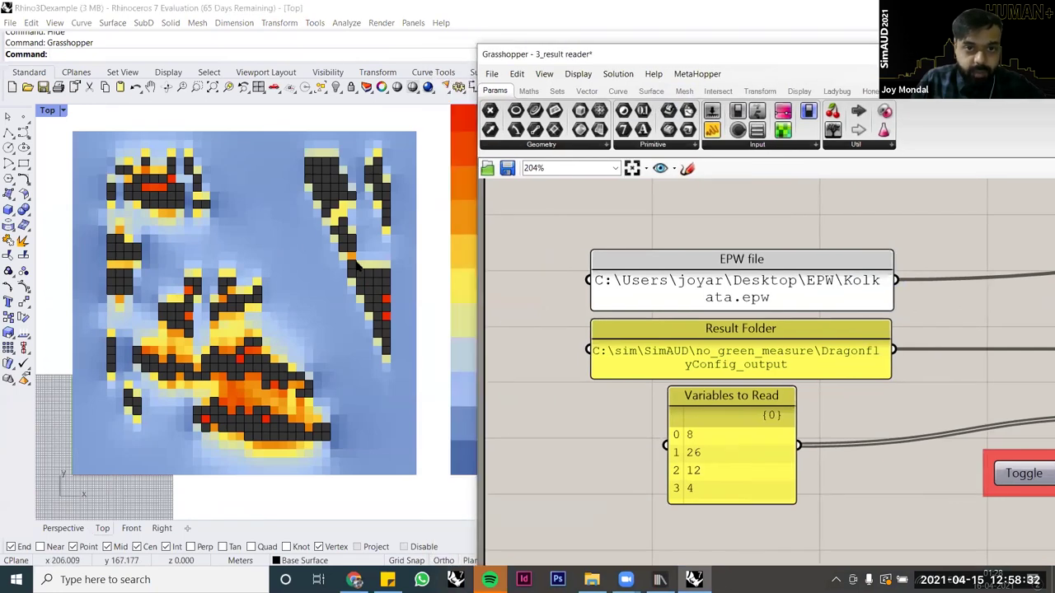
scroll(279, 292, down, 2)
scroll(280, 292, up, 1)
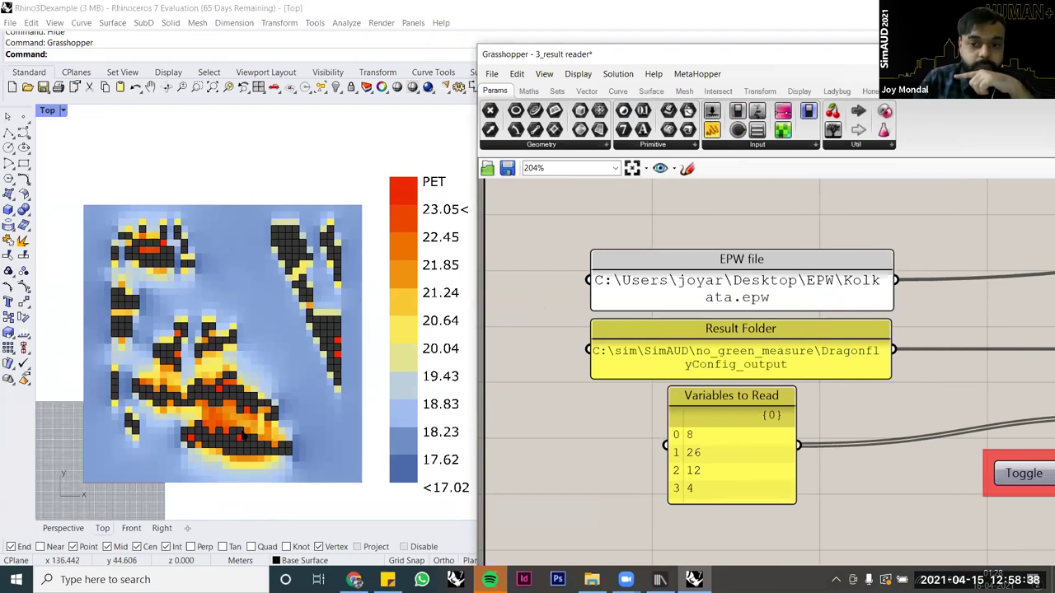
scroll(229, 421, up, 2)
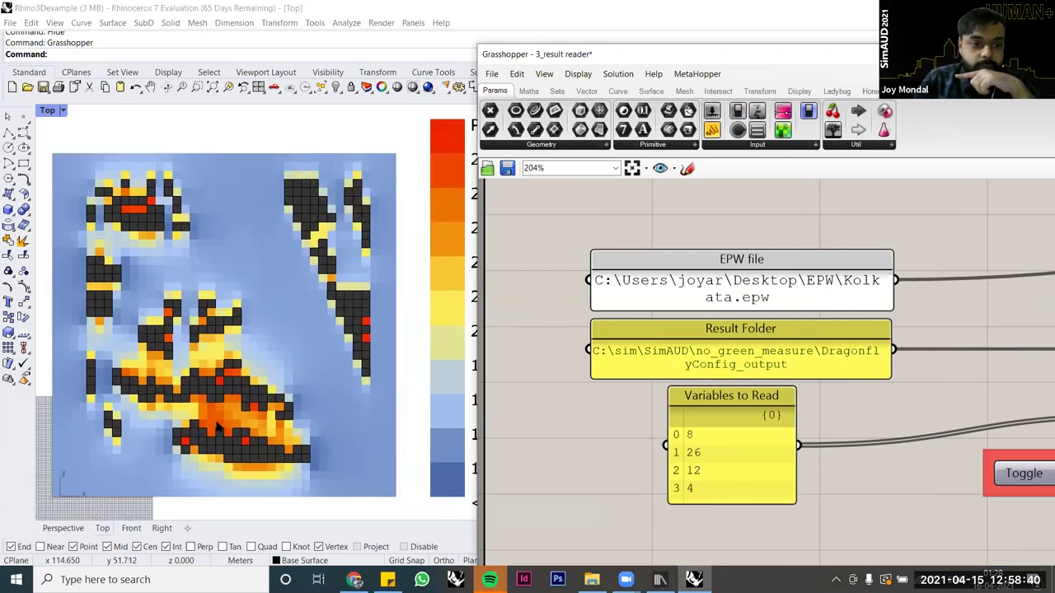
scroll(229, 421, down, 3)
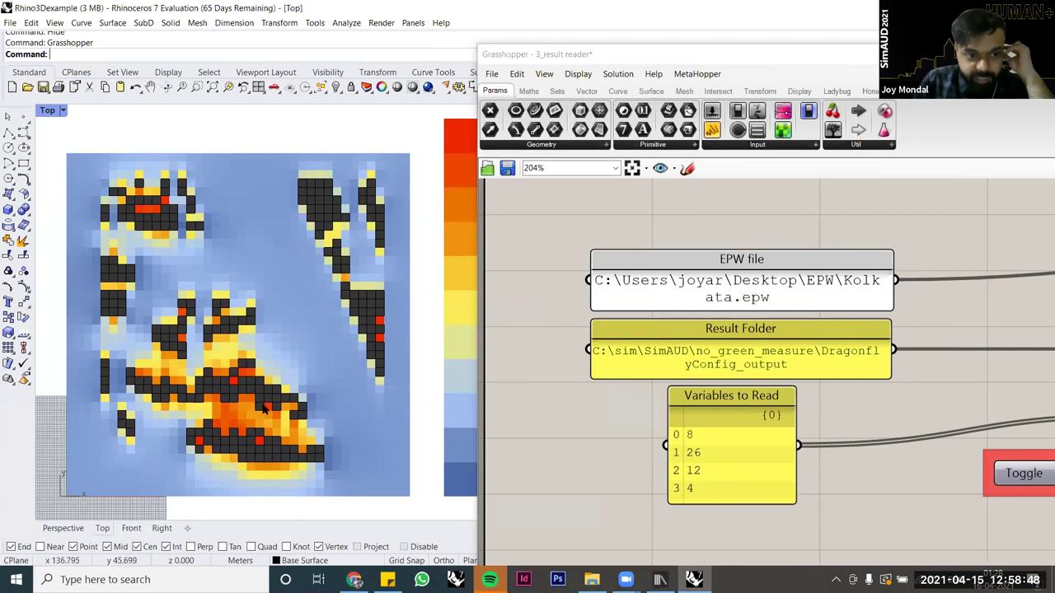
scroll(230, 410, down, 5)
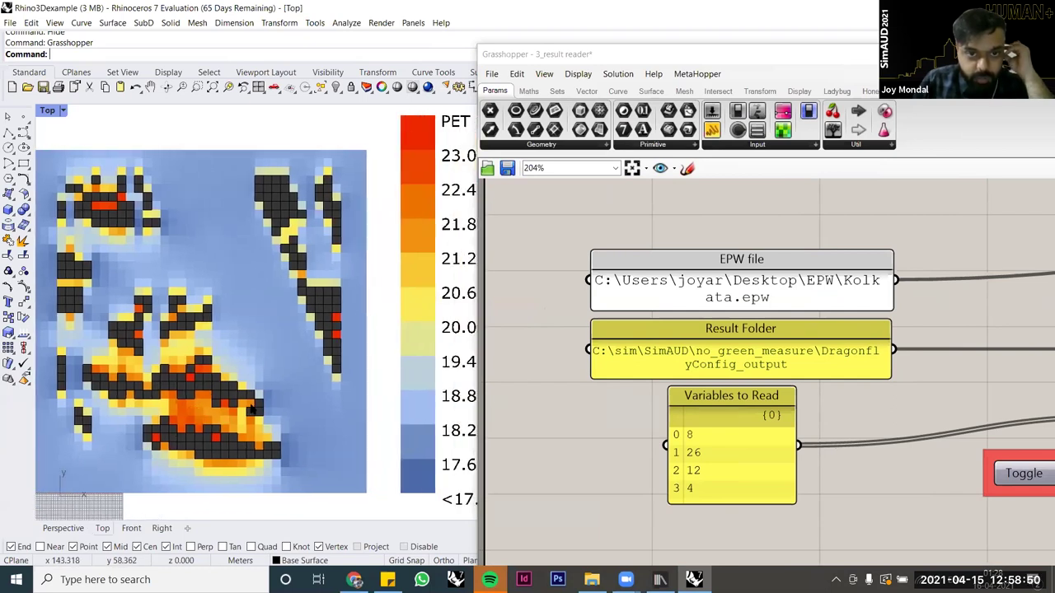
scroll(536, 409, down, 1)
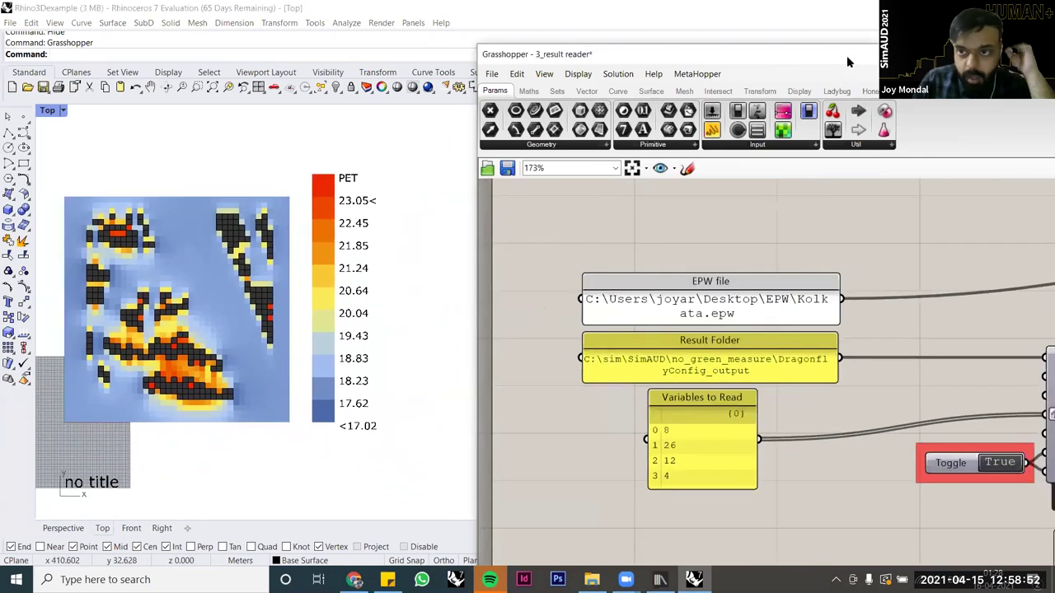
Step: Enlarge the output files panel below ENVI-MetReader until every listed file name fits on a single line
drag(656, 55, 354, 78)
scroll(327, 341, down, 3)
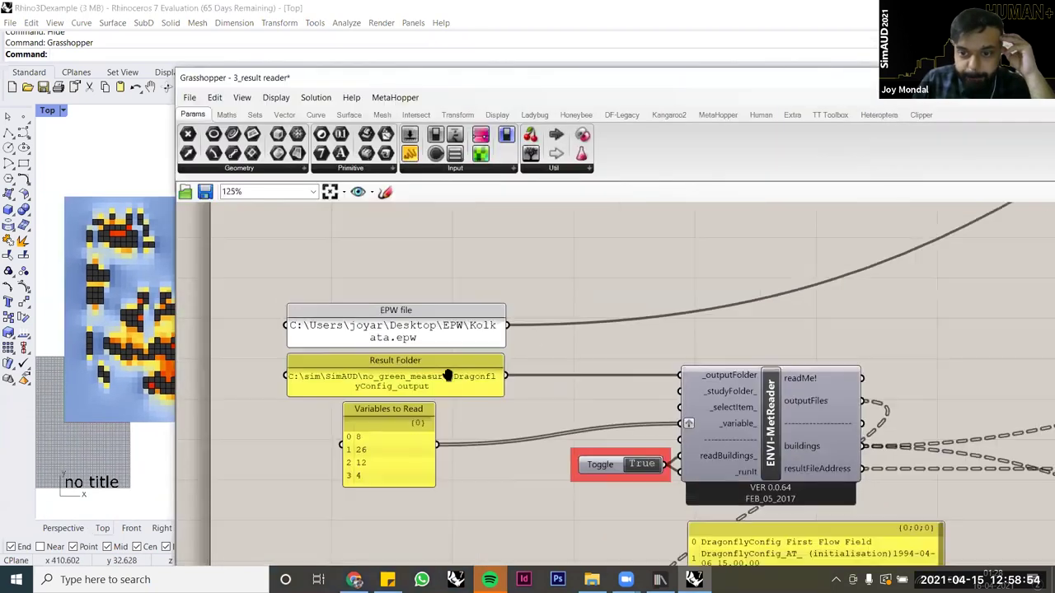
scroll(552, 416, down, 1)
right_drag(544, 370, 411, 333)
right_drag(575, 445, 494, 403)
right_drag(385, 459, 494, 407)
scroll(494, 407, up, 2)
drag(494, 406, 506, 509)
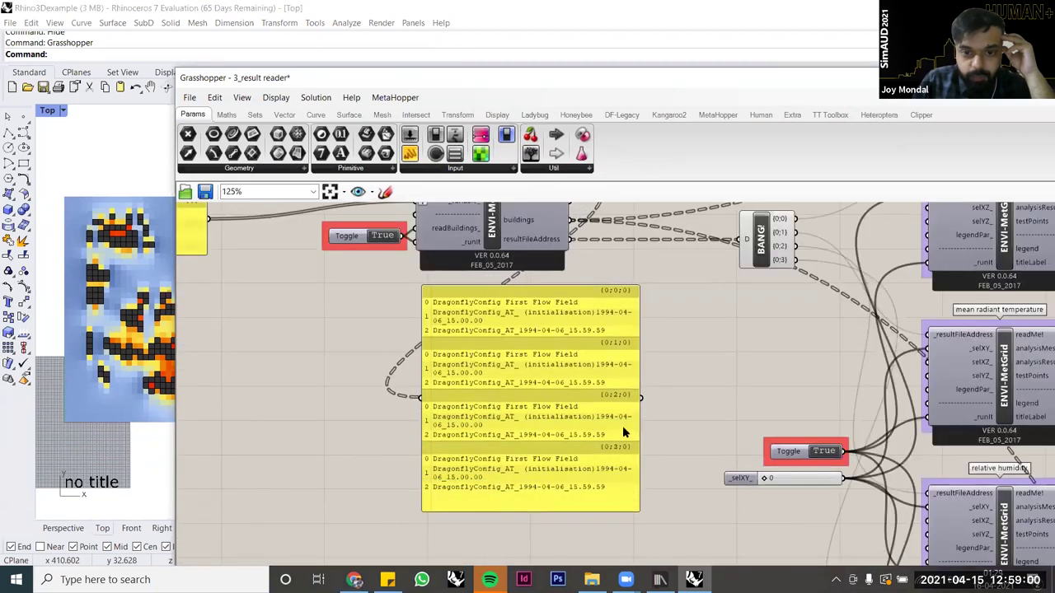
drag(650, 414, 791, 387)
drag(581, 394, 597, 387)
click(353, 358)
right_drag(353, 359, 359, 359)
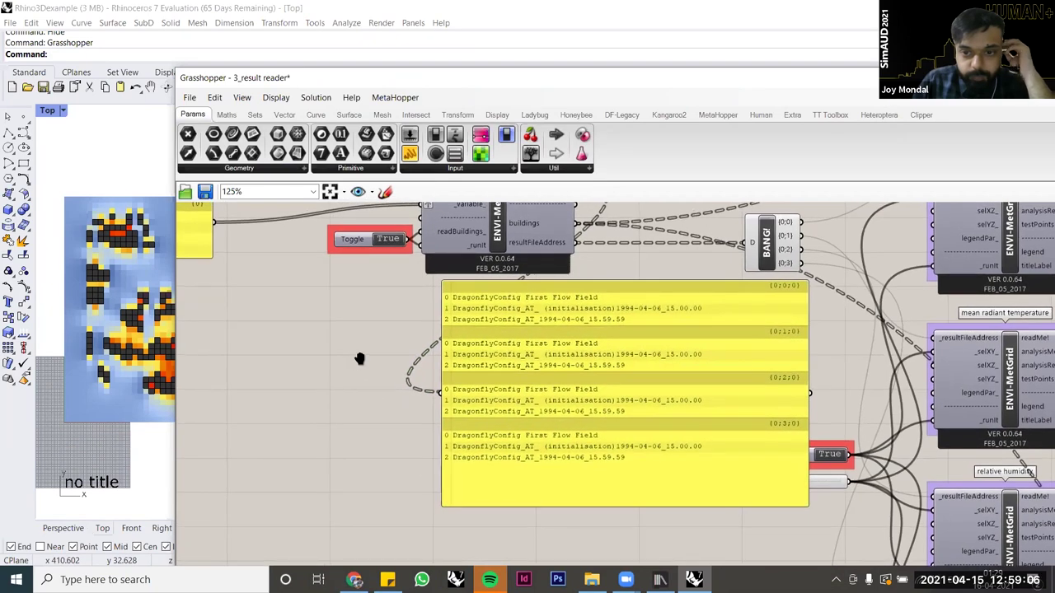
Step: Reposition the output files panel beneath ENVI-MetReader, clear of the _selXY_ slider, and uncover the PET map beside the definition
right_drag(359, 358, 416, 429)
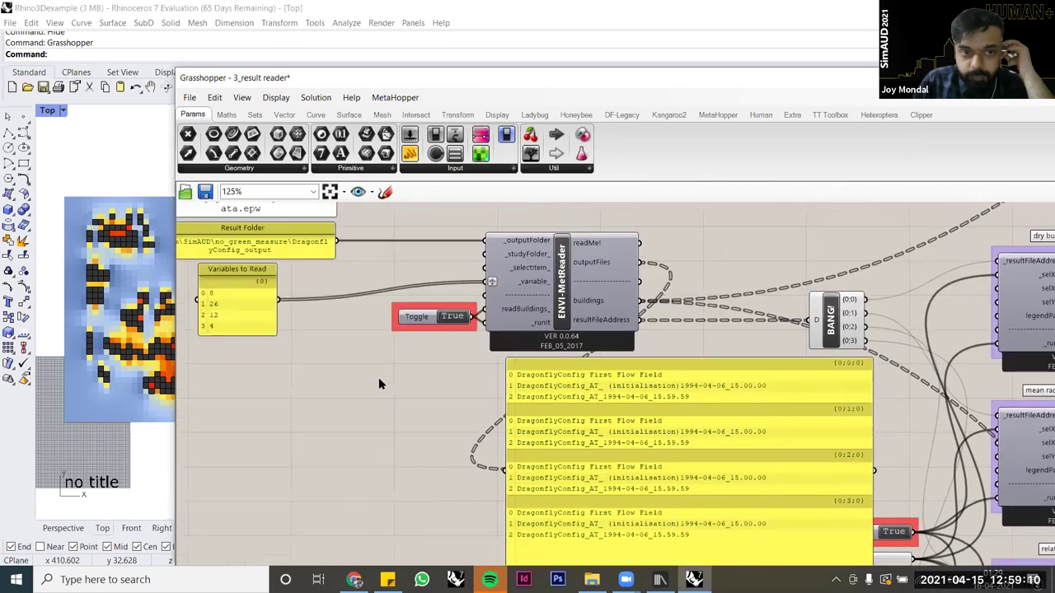
drag(511, 441, 404, 438)
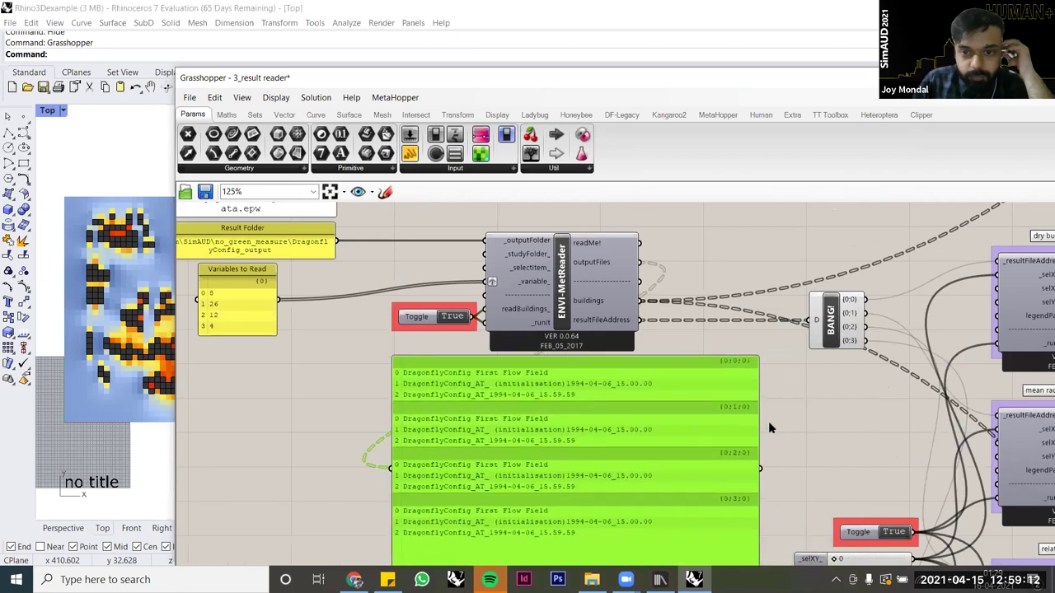
click(781, 417)
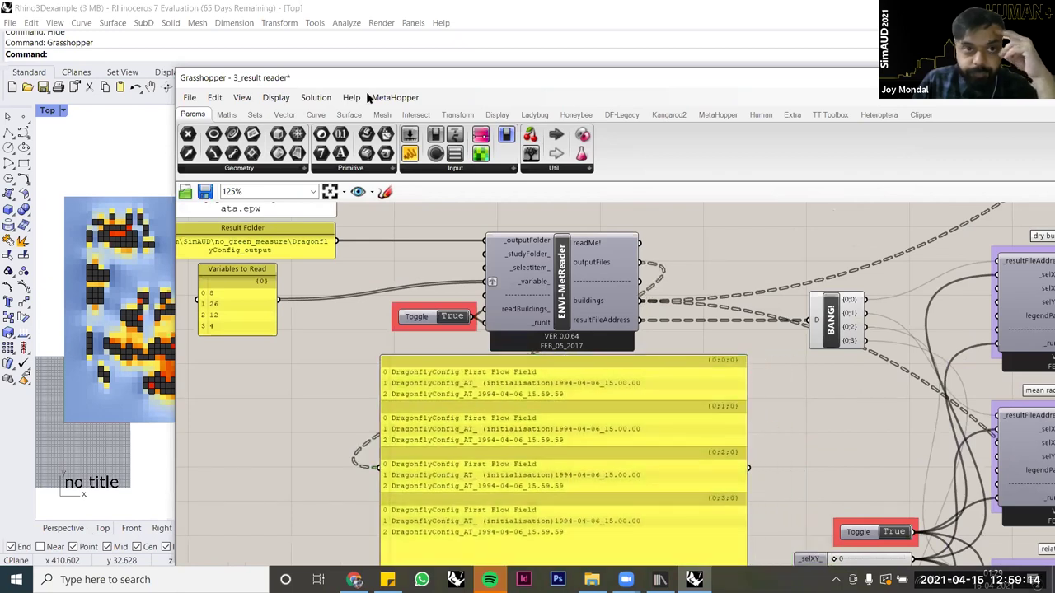
drag(317, 78, 534, 73)
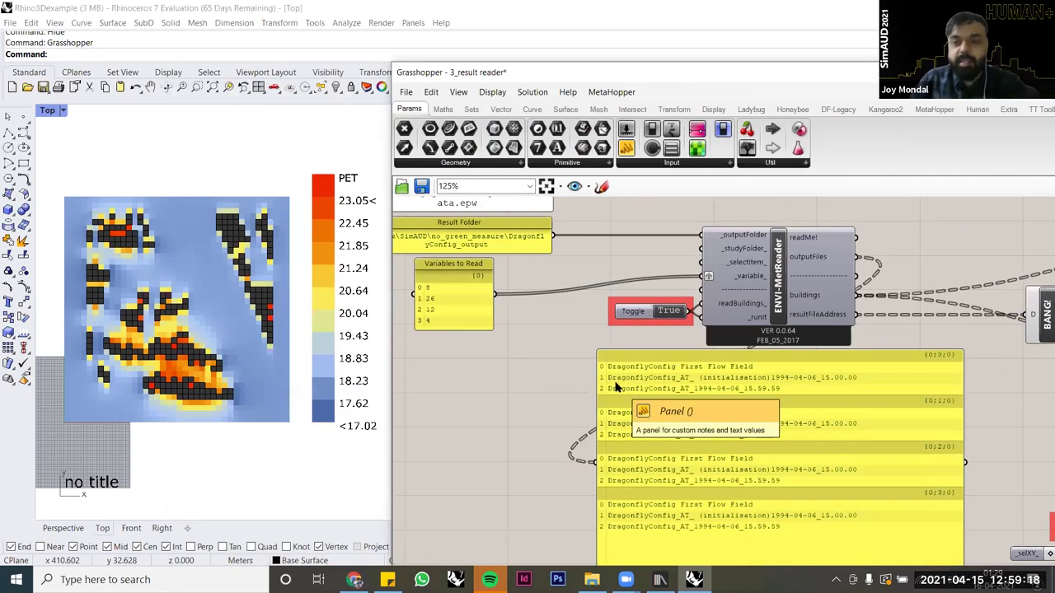
right_drag(517, 454, 520, 379)
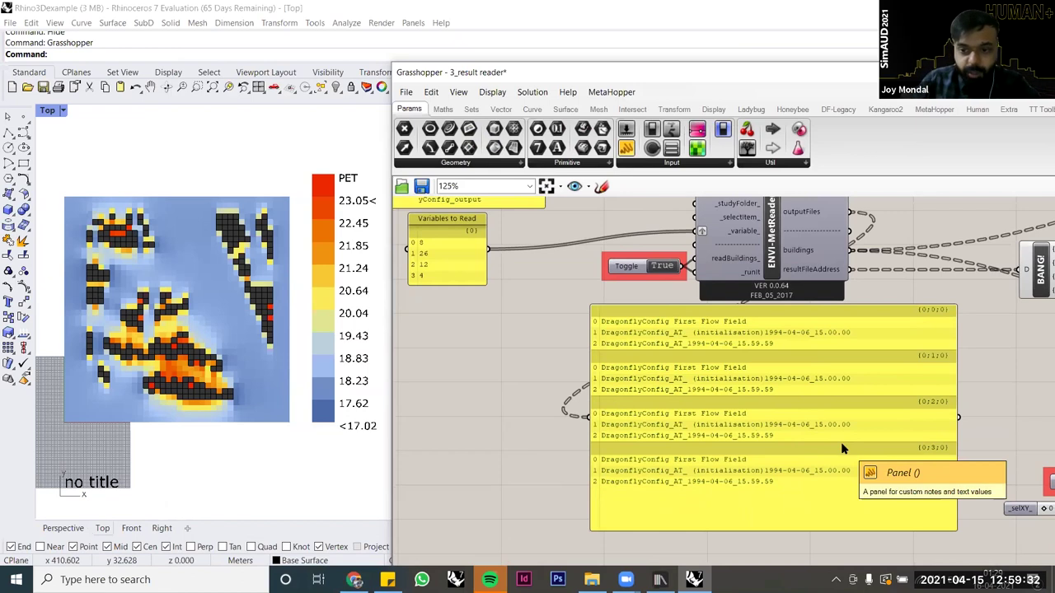
drag(765, 409, 662, 411)
click(960, 392)
right_drag(609, 394, 537, 396)
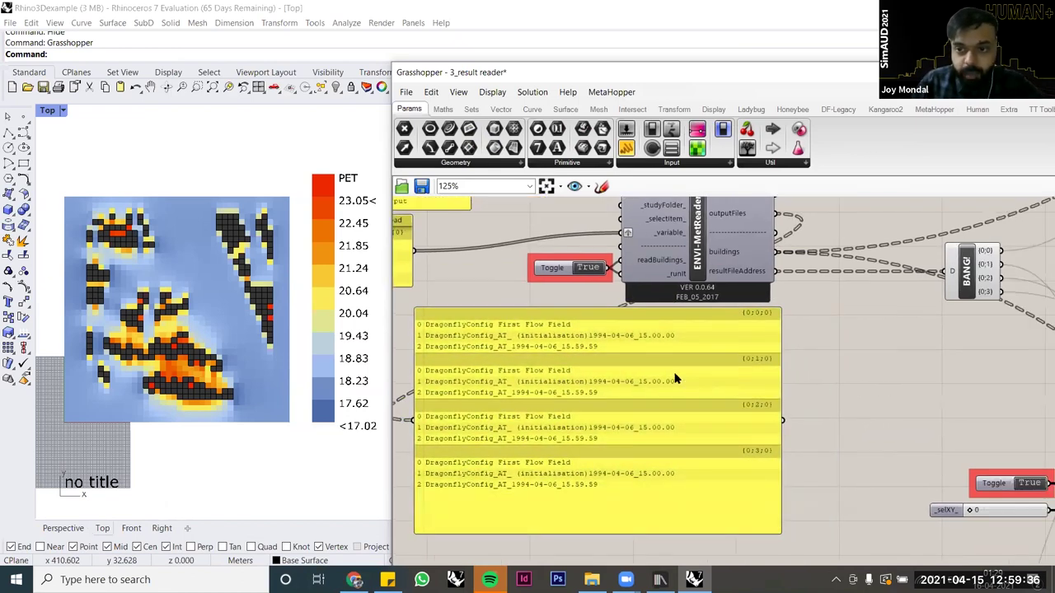
Step: Examine the BANG! connections and read the list of variable codes offered by ENVI-MetReader's _variable_ input
right_drag(745, 335, 624, 346)
right_drag(815, 363, 754, 364)
right_drag(837, 307, 731, 338)
scroll(731, 338, down, 2)
scroll(592, 350, up, 2)
right_drag(402, 309, 579, 342)
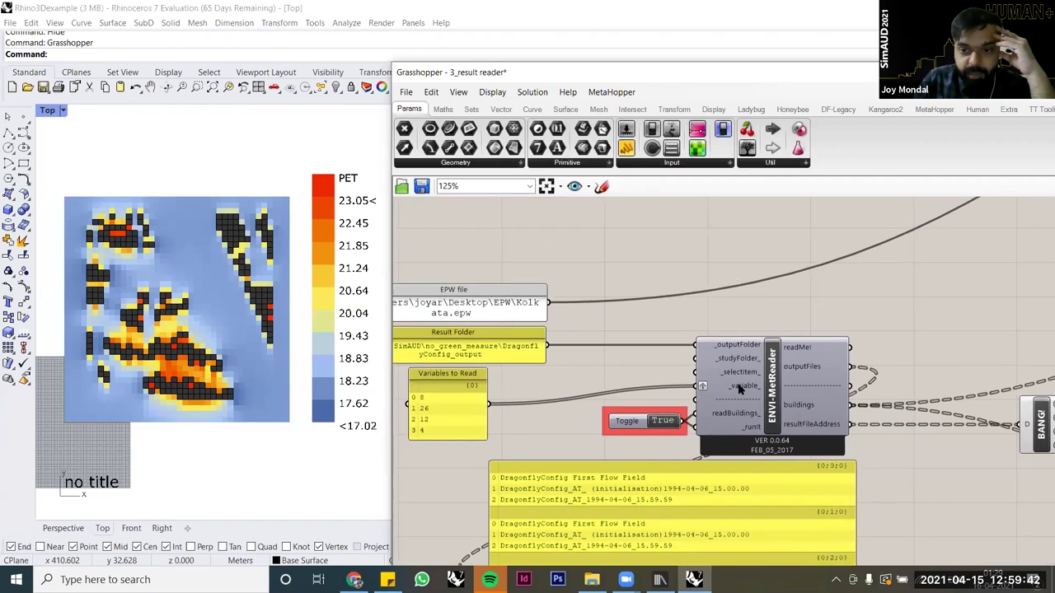
mouse_move(744, 388)
right_drag(744, 387, 724, 440)
mouse_move(723, 440)
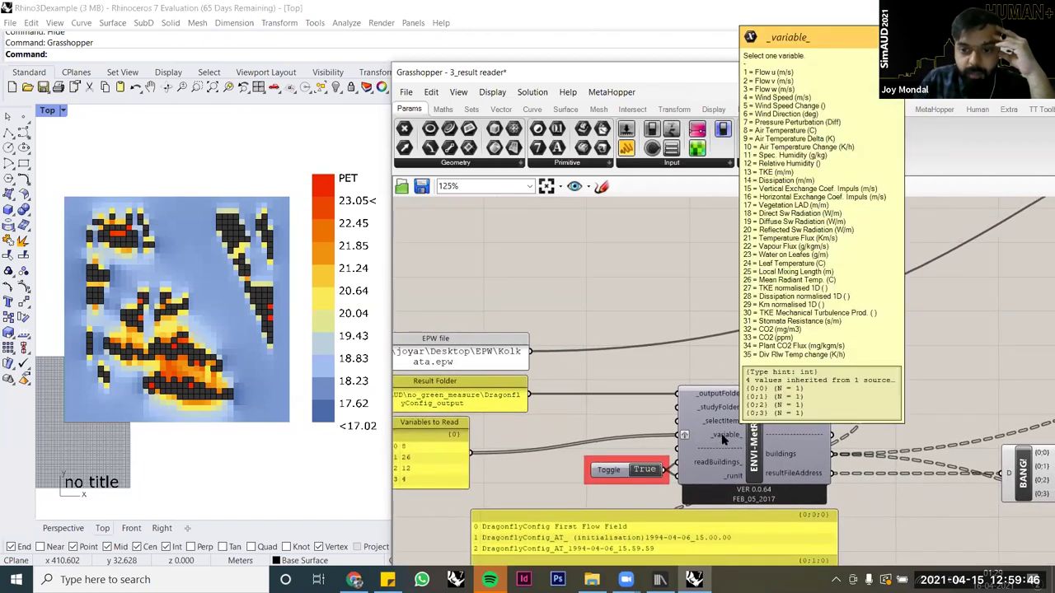
right_drag(723, 441, 740, 469)
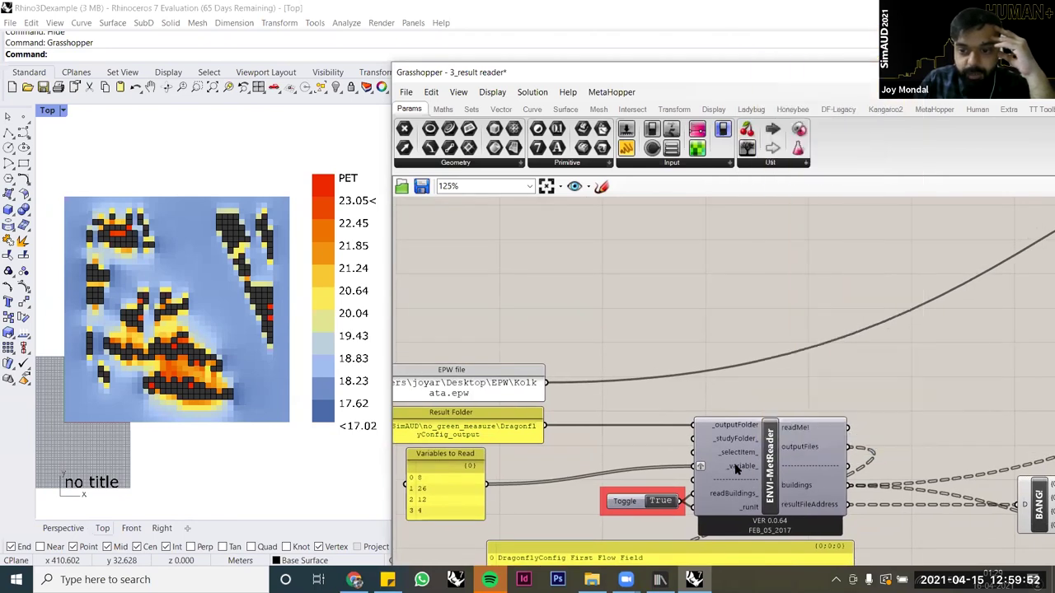
mouse_move(737, 468)
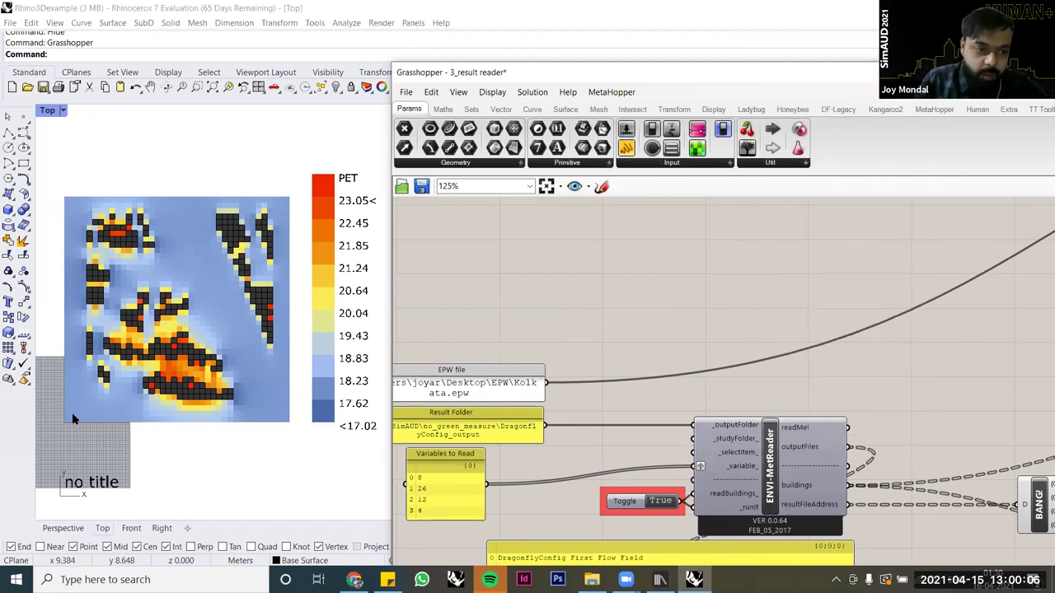
Step: Inspect the individual grid cells of the PET map near its origin corner in Rhino's Top view
scroll(45, 428, up, 5)
scroll(47, 416, up, 4)
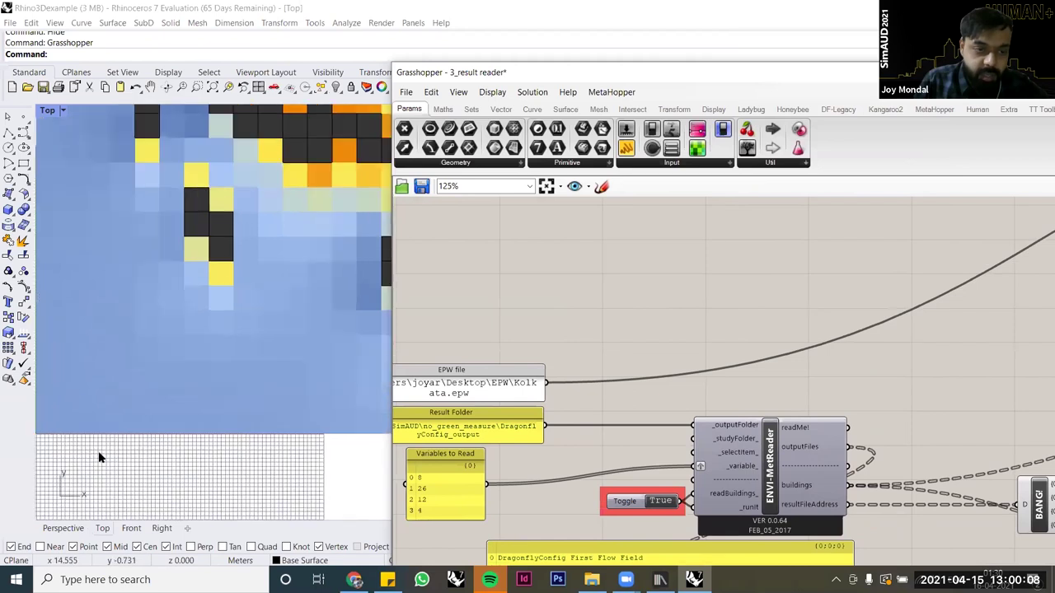
scroll(74, 458, down, 3)
scroll(73, 461, up, 2)
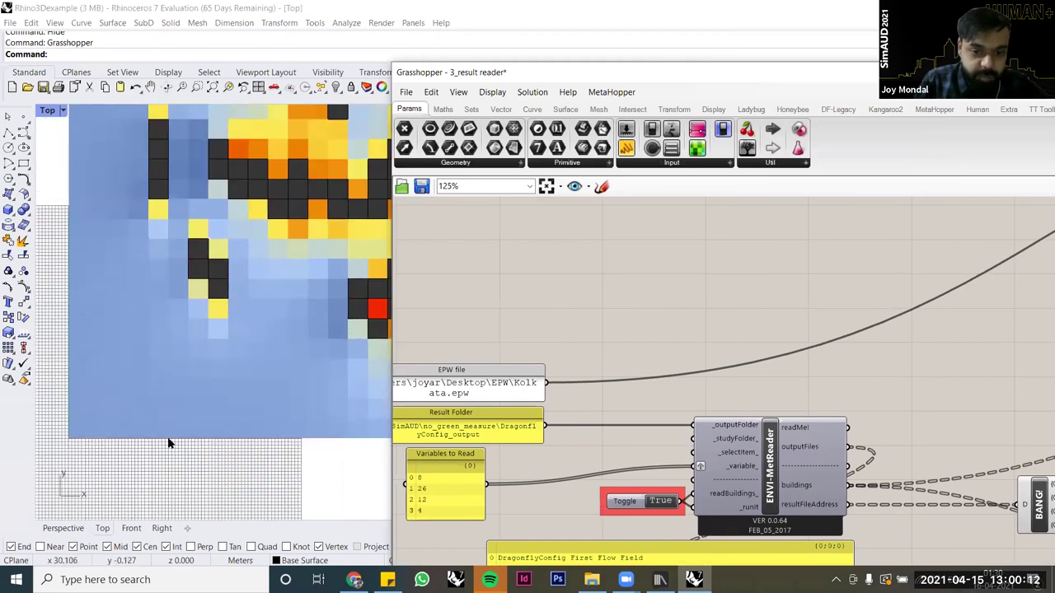
scroll(168, 443, down, 6)
scroll(154, 410, up, 2)
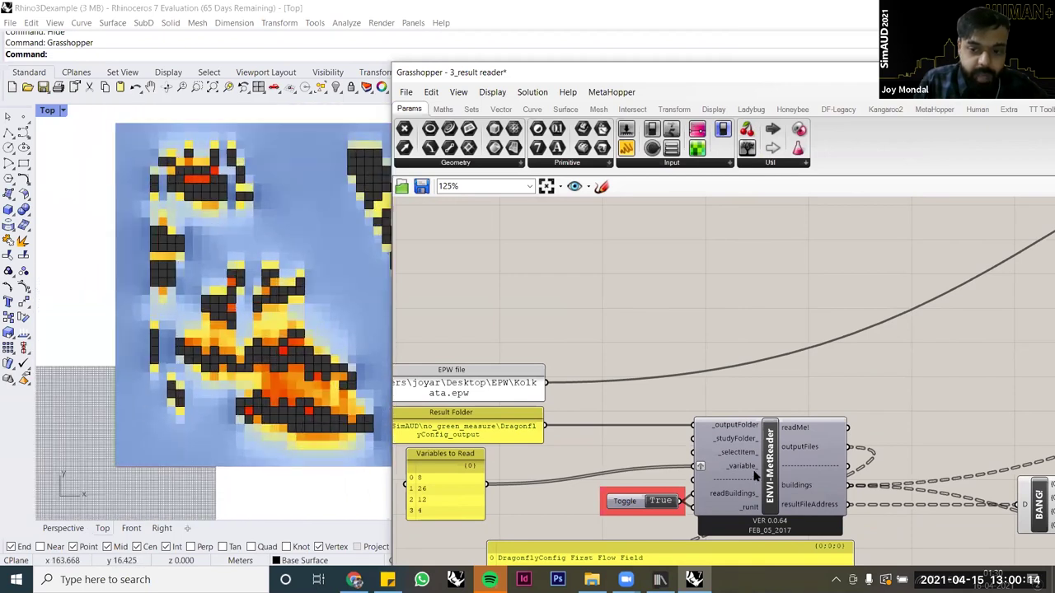
Step: Compare the codes in the Variables to Read panel with the variable list of ENVI-MetReader's _variable_ input
scroll(757, 470, up, 2)
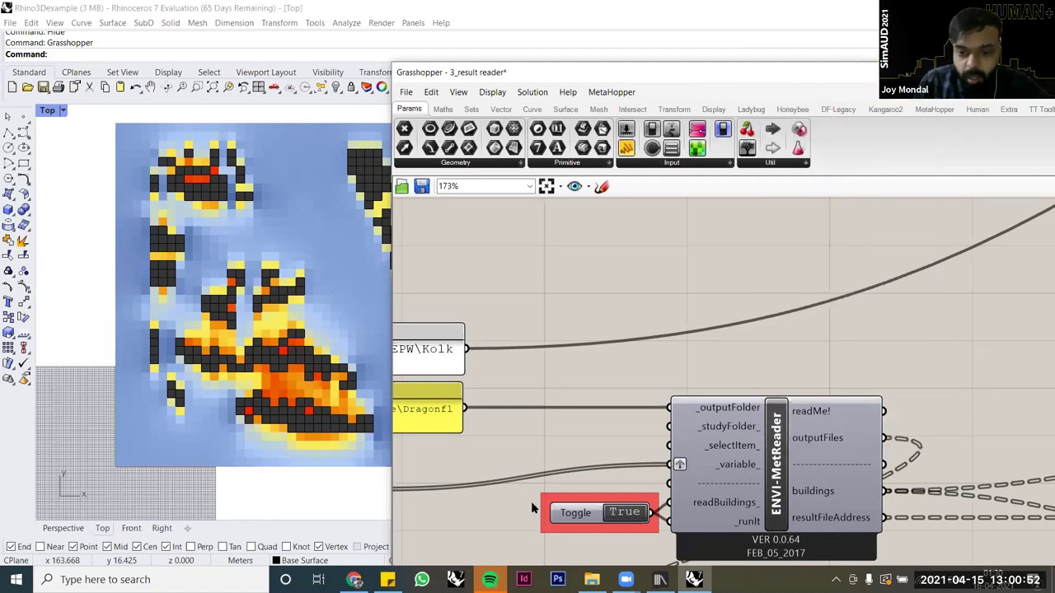
right_drag(555, 462, 634, 389)
drag(446, 392, 450, 395)
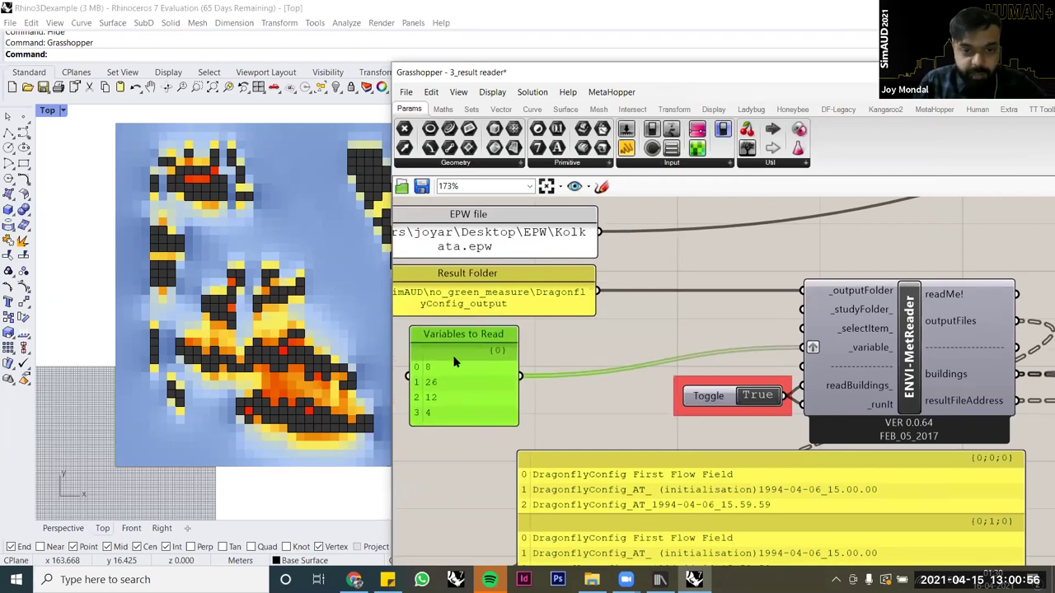
right_drag(668, 384, 558, 384)
click(685, 273)
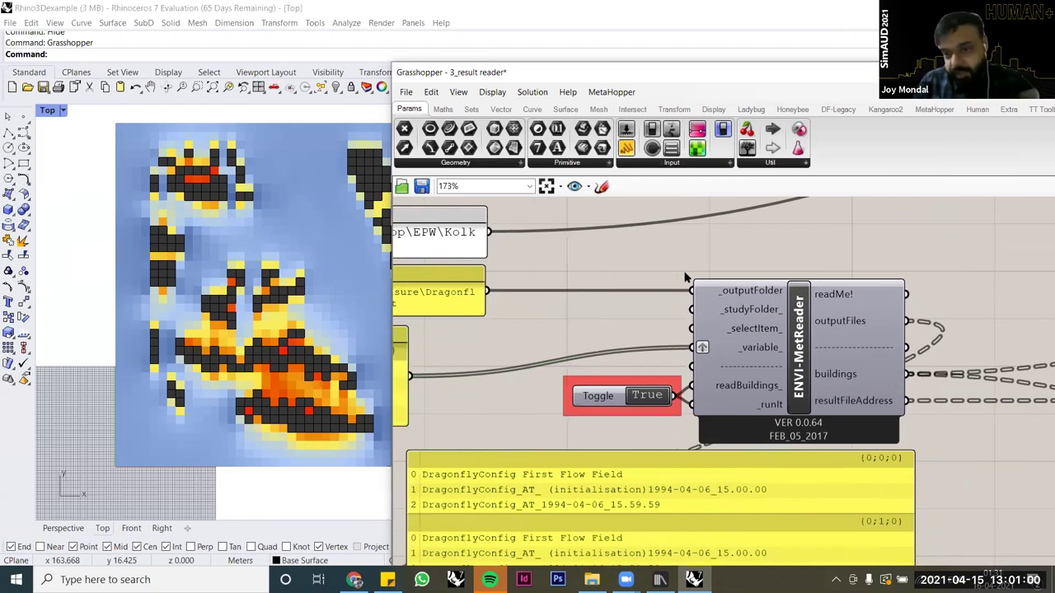
mouse_move(768, 349)
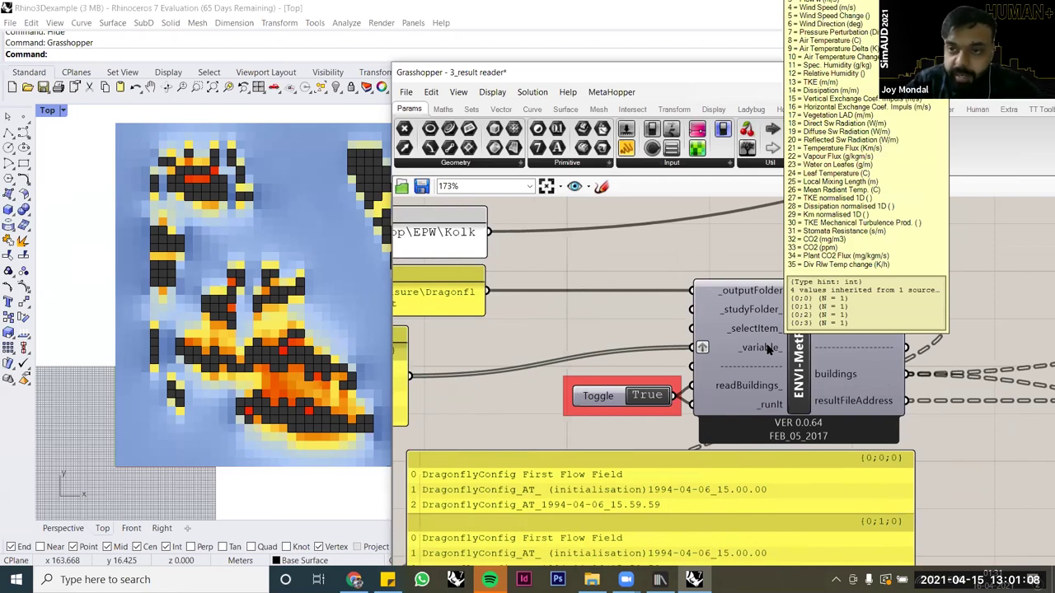
scroll(493, 367, down, 2)
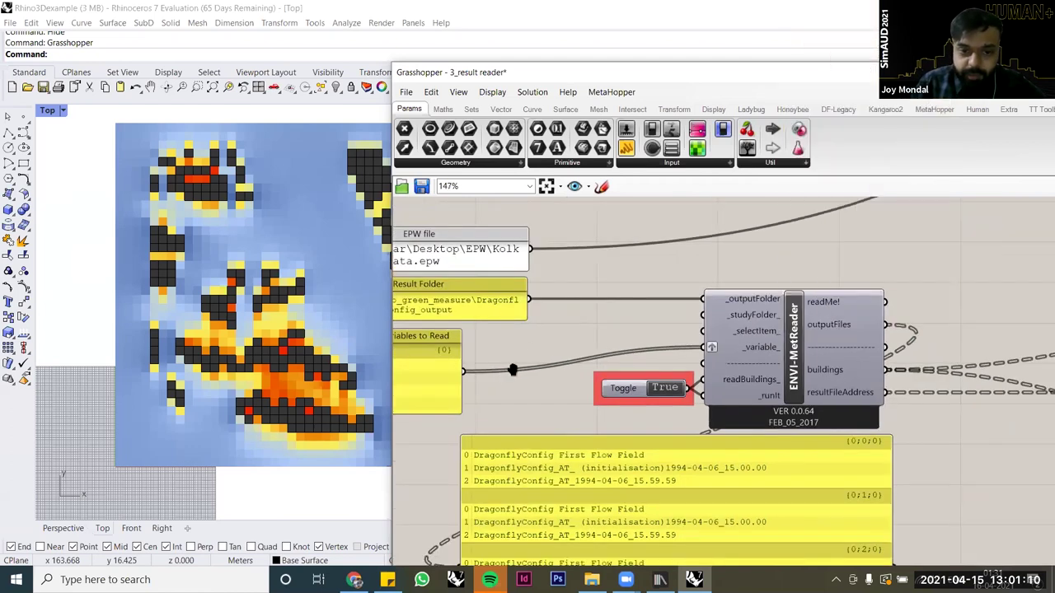
scroll(504, 338, up, 4)
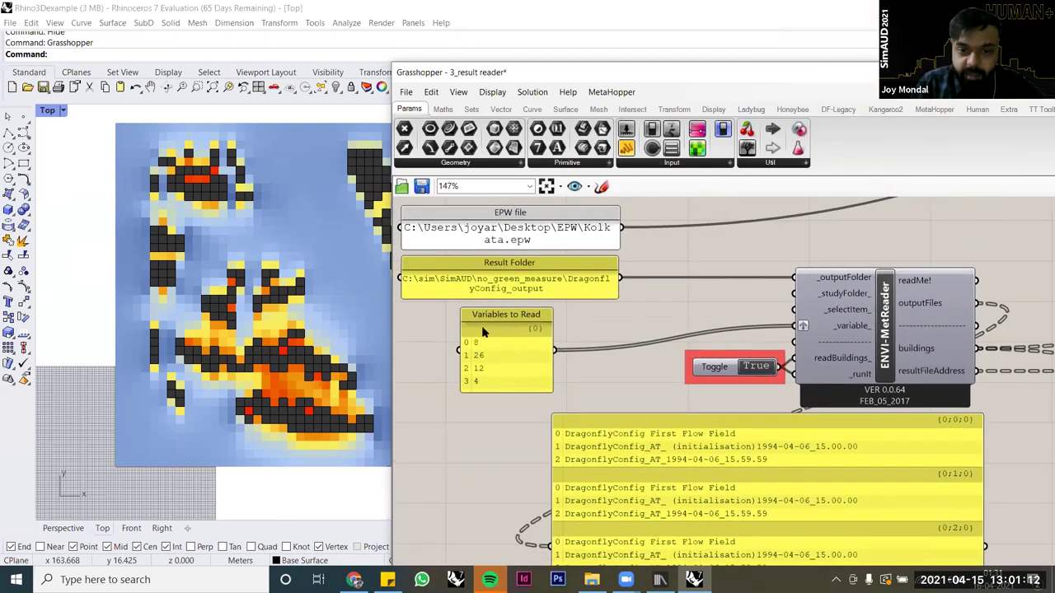
scroll(629, 333, down, 3)
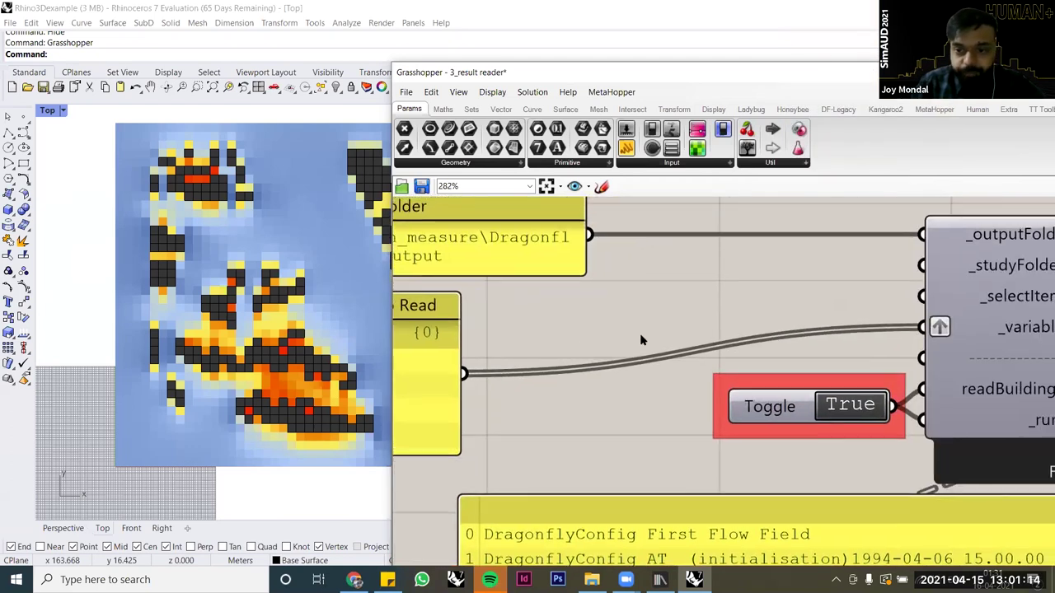
mouse_move(679, 351)
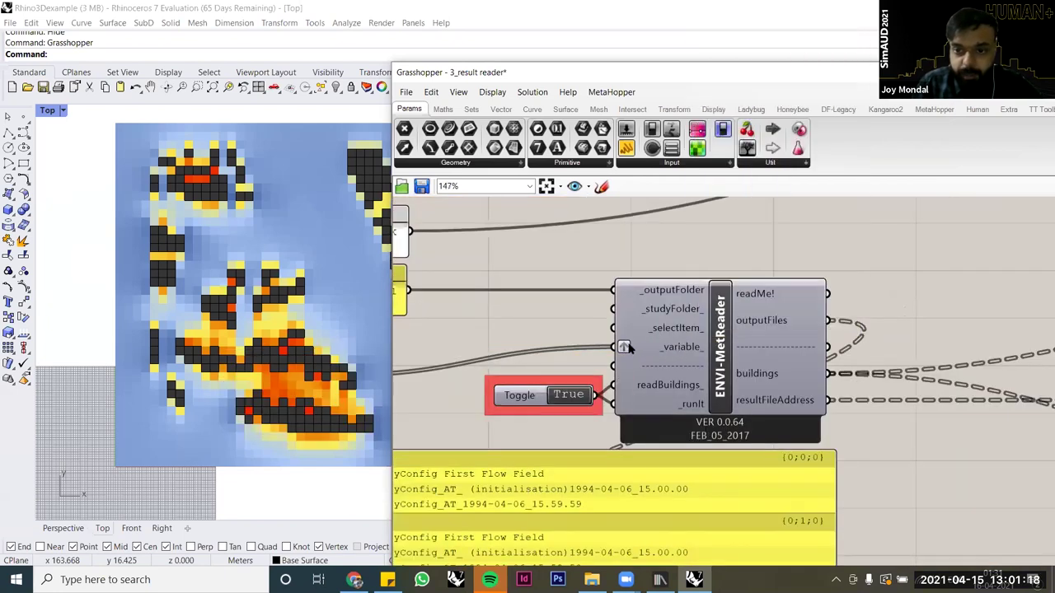
Step: Trace ENVI-MetReader's outputs through BANG! to the ENVI-MetGrid components and read the buildings and resultFileAddress descriptions
scroll(628, 345, down, 2)
right_drag(607, 318, 581, 311)
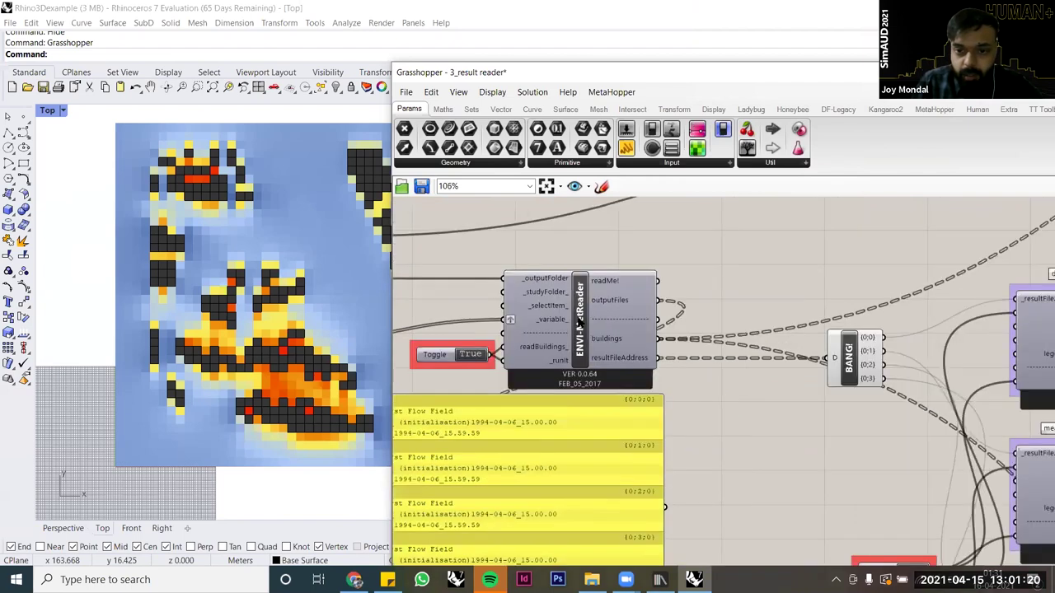
scroll(581, 310, down, 2)
right_drag(838, 420, 600, 331)
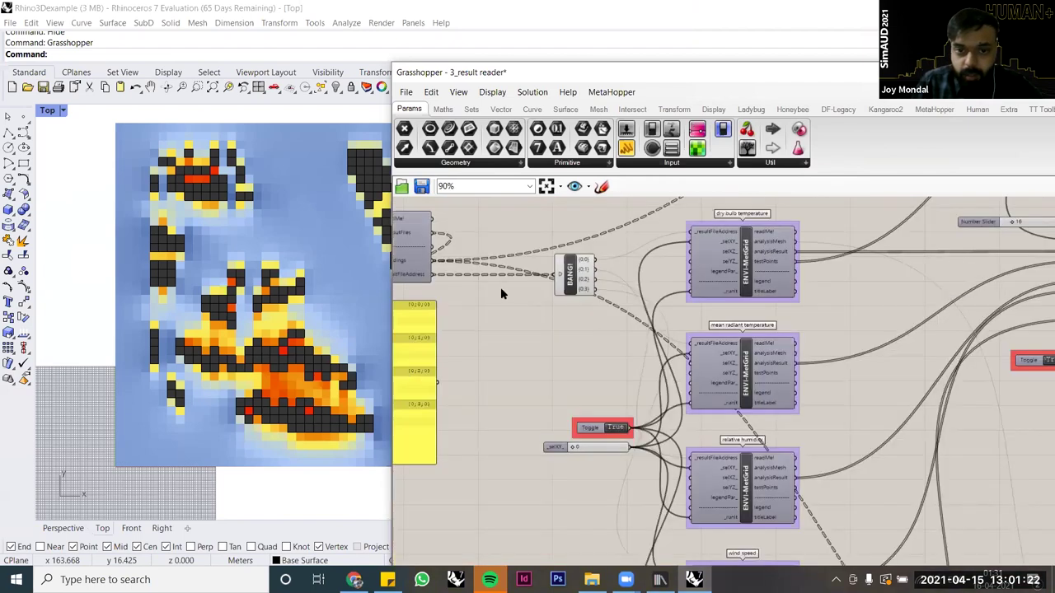
scroll(449, 311, up, 1)
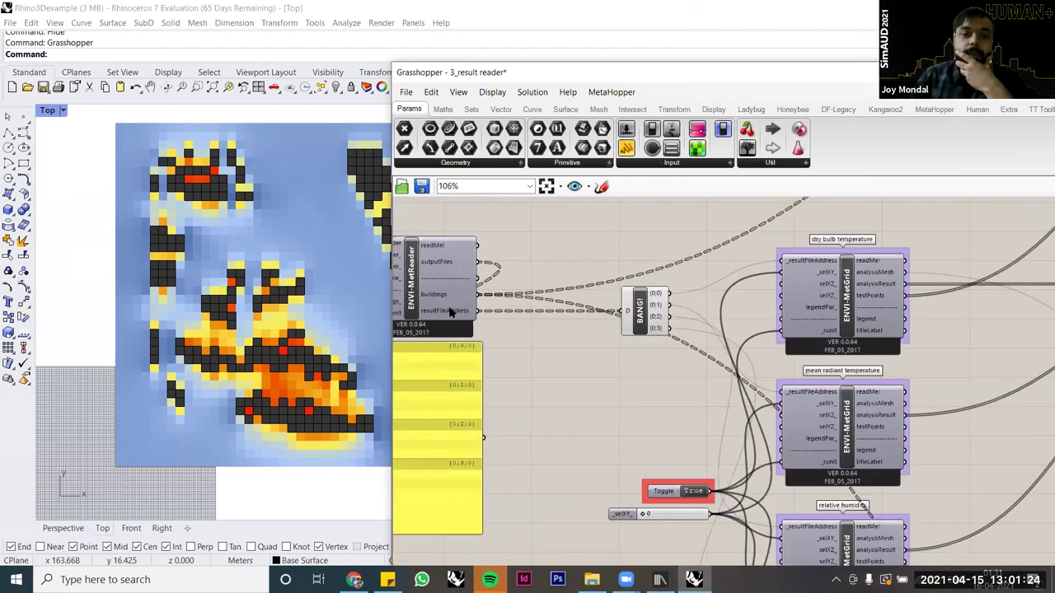
scroll(457, 290, up, 1)
scroll(461, 250, up, 1)
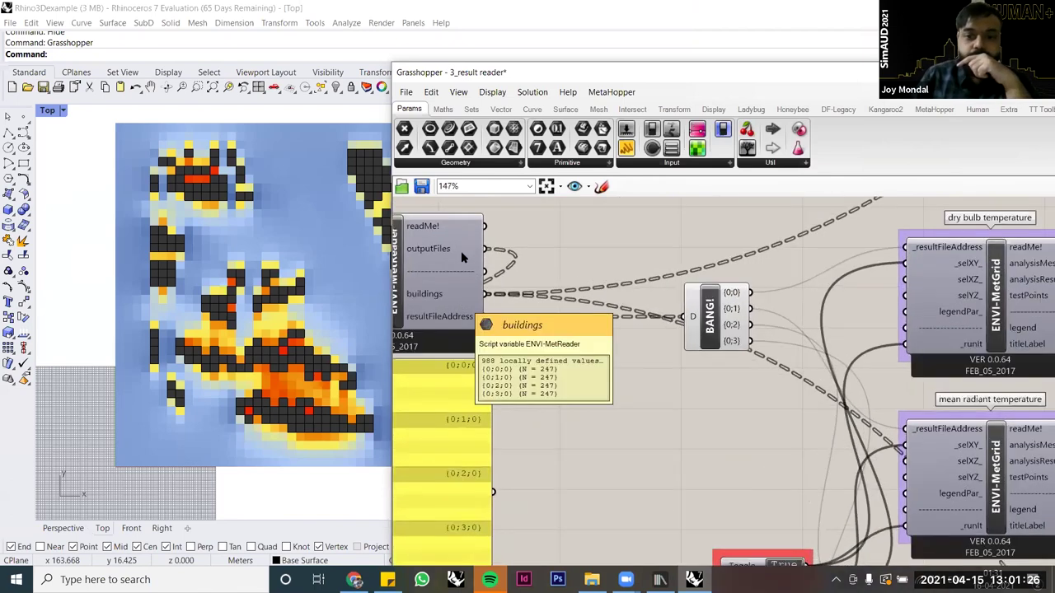
mouse_move(465, 321)
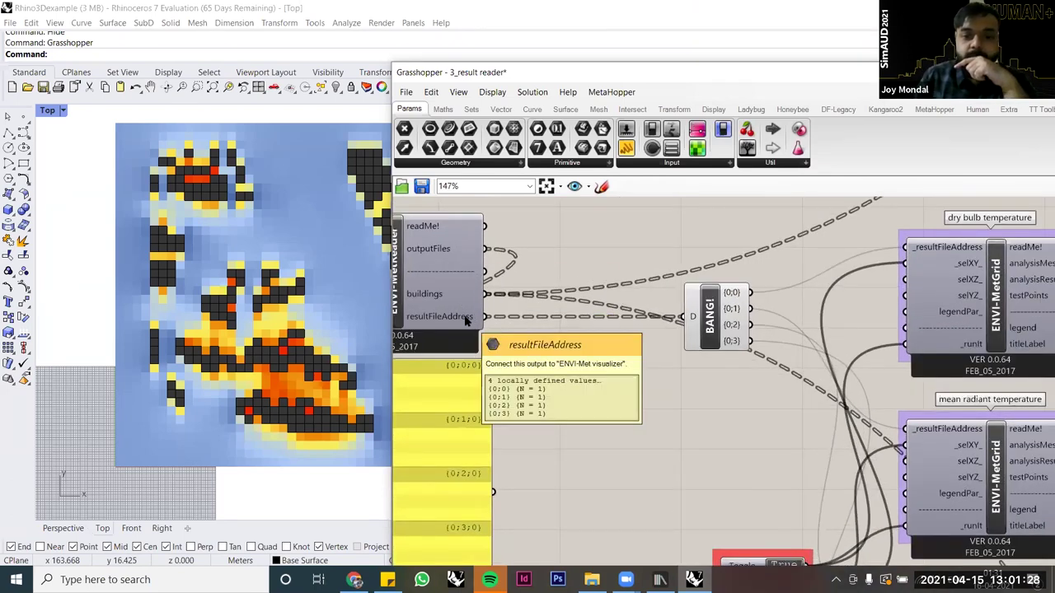
Step: Follow ENVI-MetReader's resultFileAddress output into BANG! and examine the branch outputs that the Explode Tree component provides
right_drag(677, 309, 891, 300)
mouse_move(573, 260)
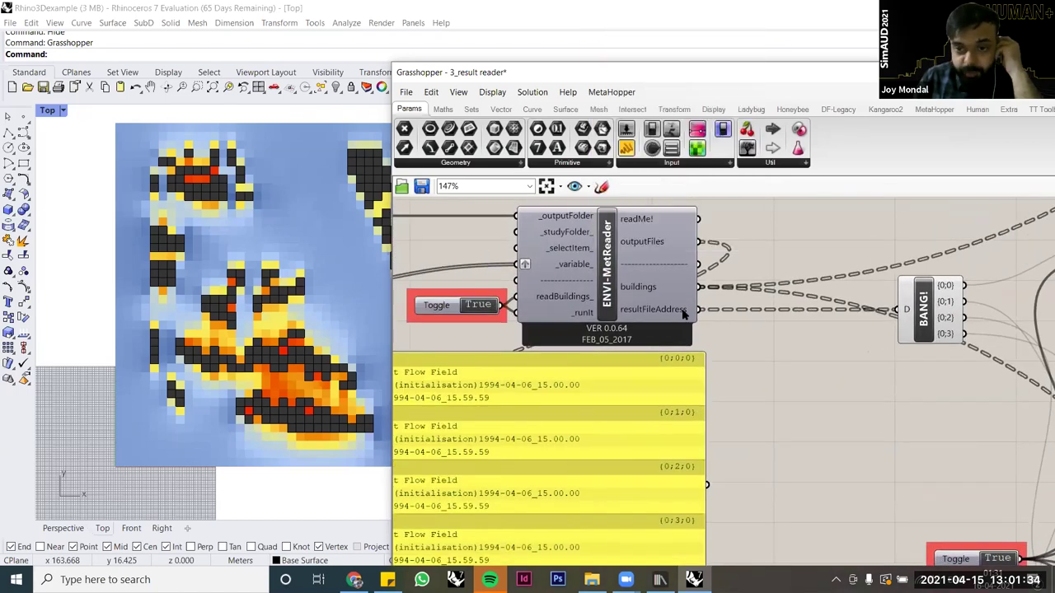
mouse_move(683, 311)
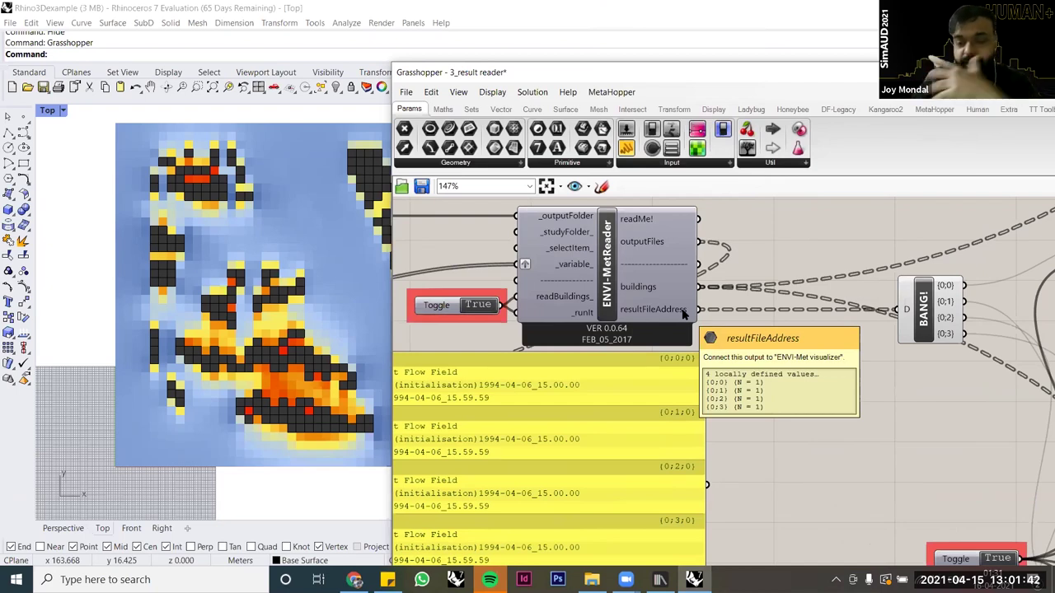
right_drag(598, 393, 496, 384)
scroll(729, 266, down, 2)
right_drag(729, 266, 515, 292)
click(536, 290)
scroll(535, 290, up, 6)
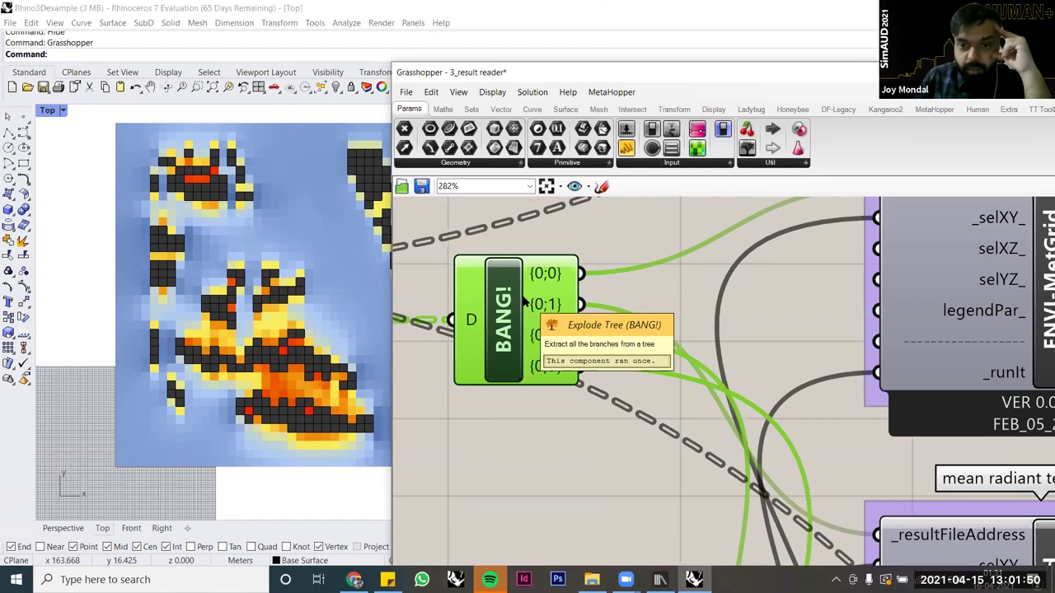
scroll(511, 394, down, 6)
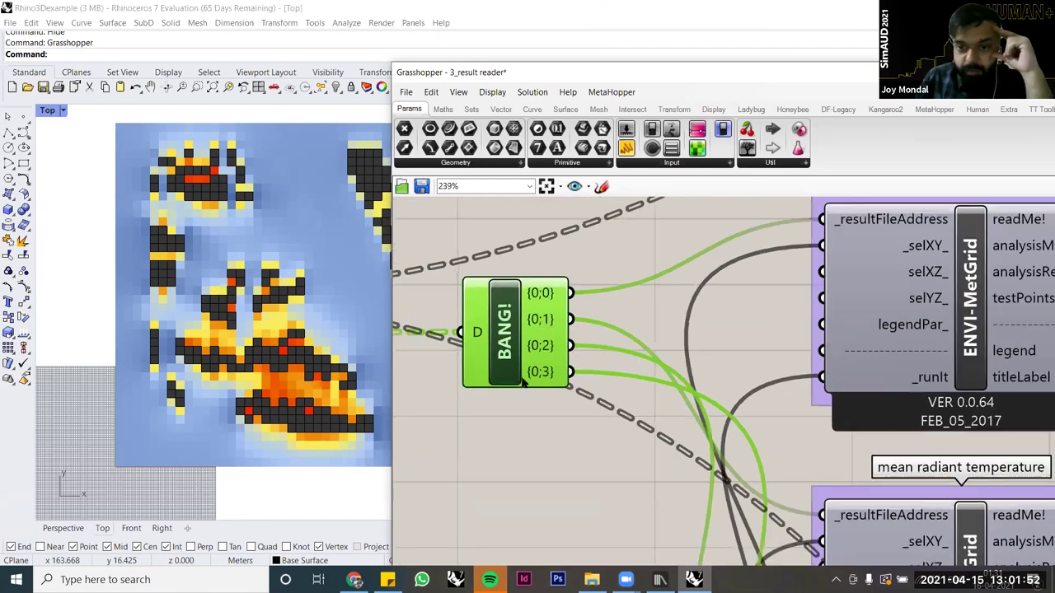
Step: Inspect the wind speed, relative humidity and mean radiant temperature ENVI-MetGrid components and their connections one after another
right_drag(611, 367, 610, 350)
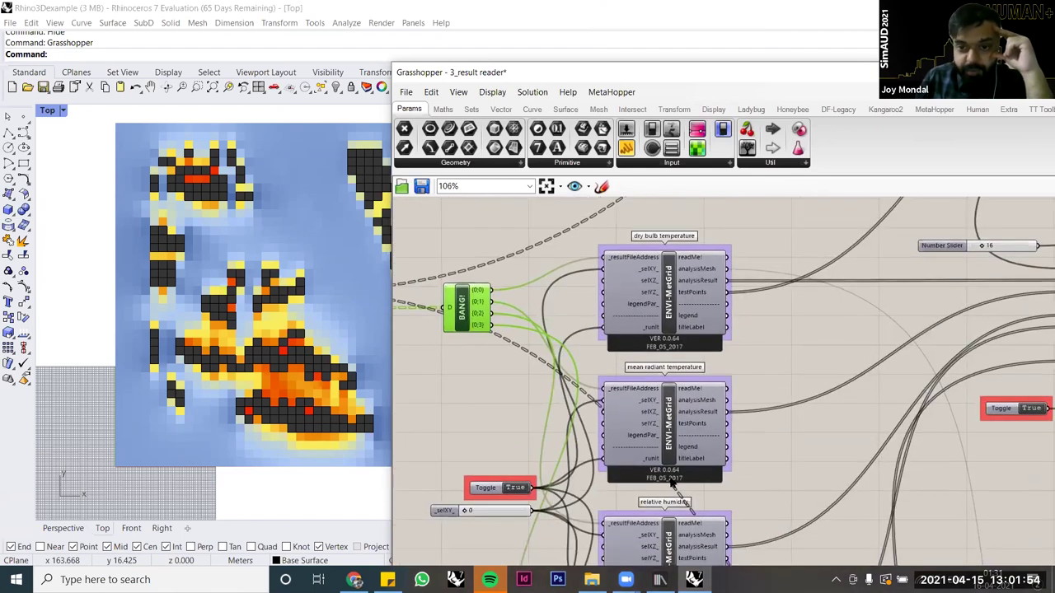
right_drag(712, 492, 704, 290)
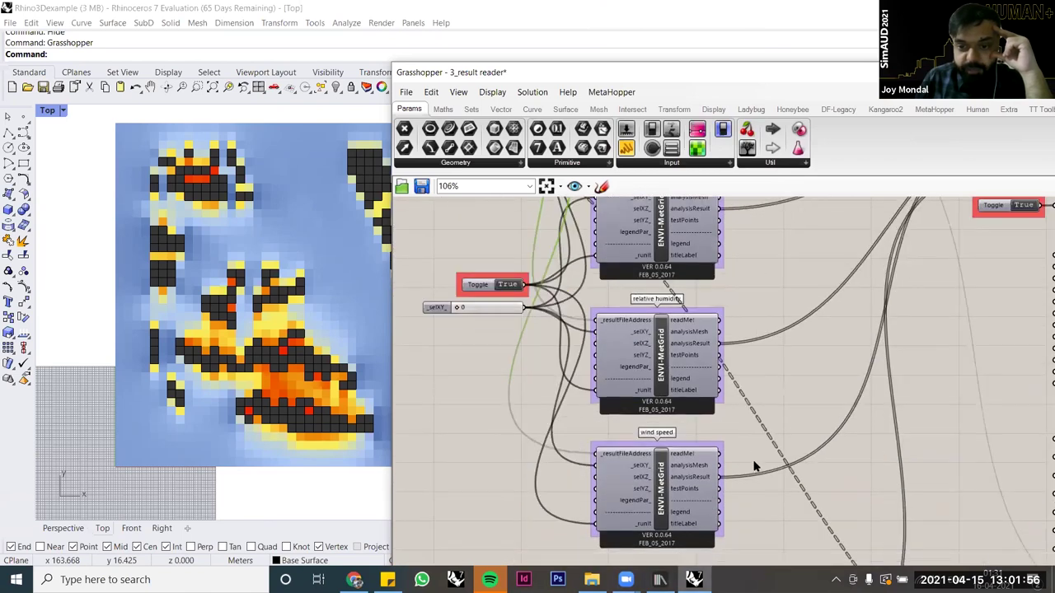
right_drag(755, 466, 753, 419)
click(673, 437)
right_drag(674, 437, 672, 408)
click(656, 305)
right_drag(767, 453, 765, 523)
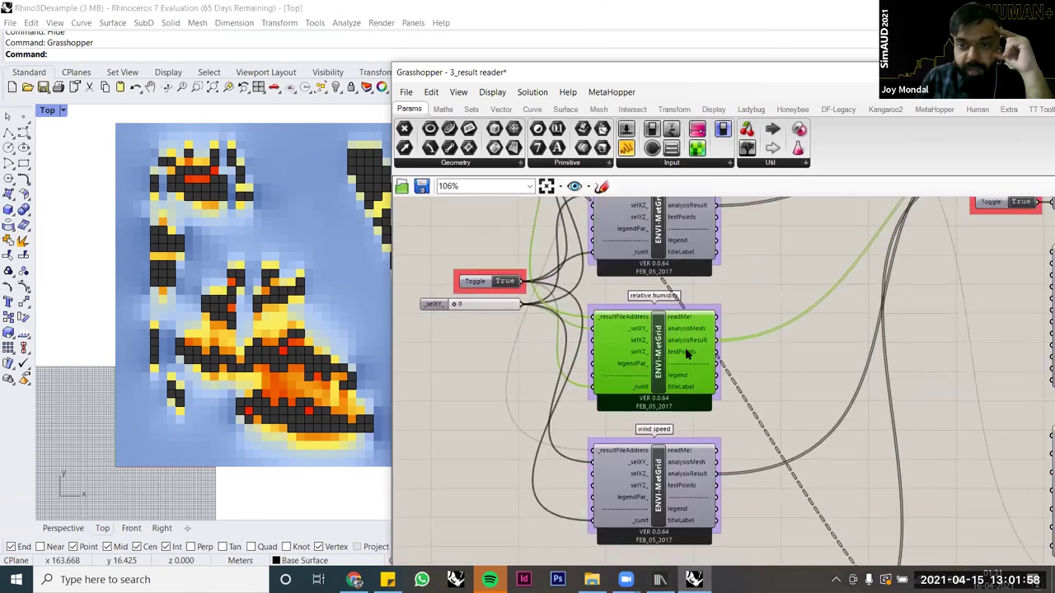
right_drag(671, 341, 686, 429)
click(696, 309)
right_drag(723, 297, 720, 379)
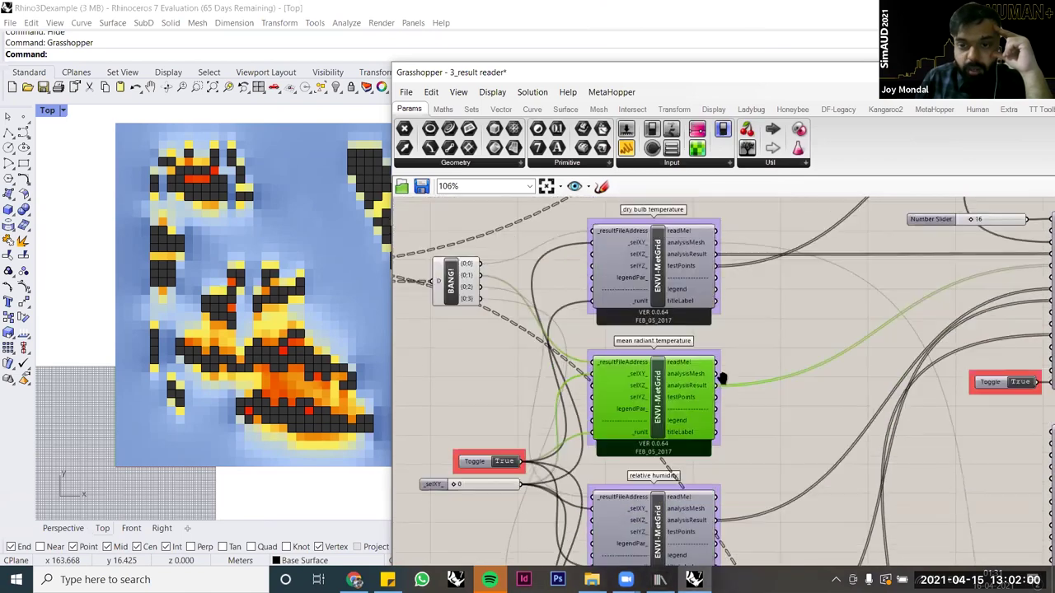
mouse_move(730, 332)
right_down()
mouse_move(731, 373)
mouse_move(732, 339)
right_up()
click(733, 339)
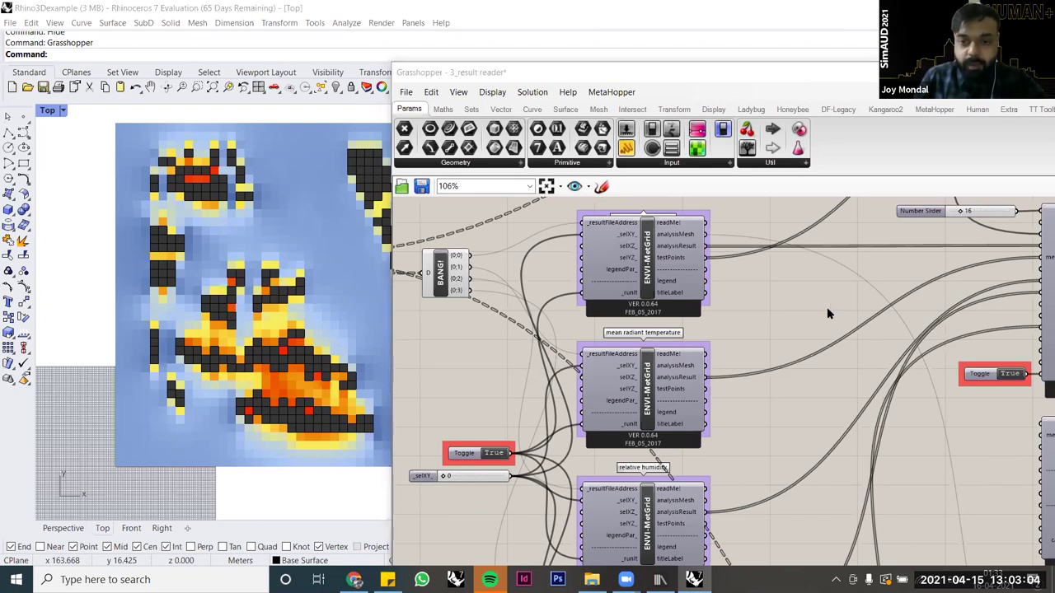
Step: Highlight the dry bulb temperature ENVI-MetGrid component's wires and trace its _resultFileAddress input back to BANG!
scroll(636, 351, down, 2)
scroll(636, 352, down, 2)
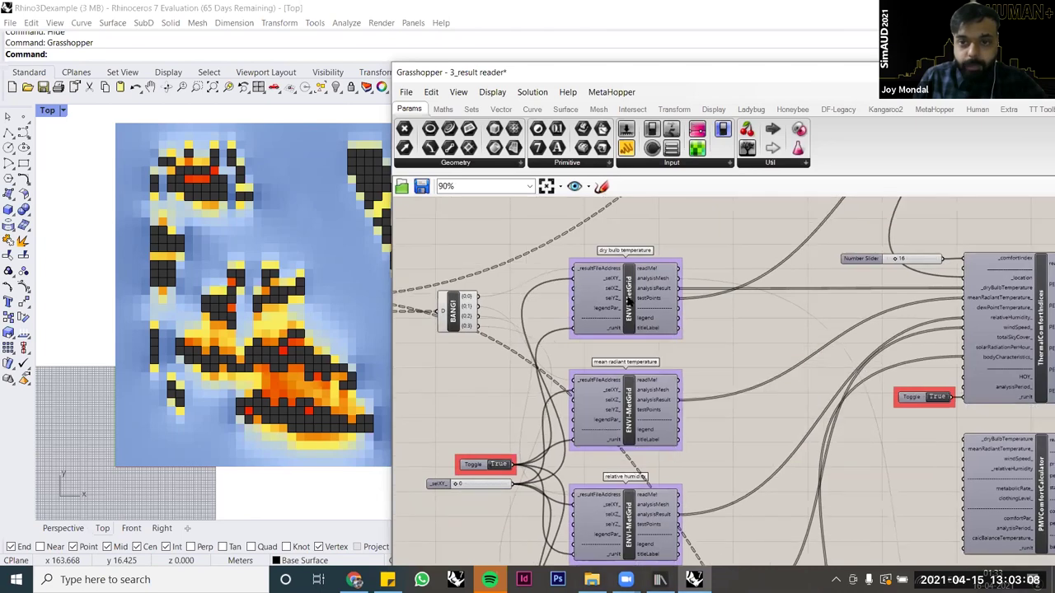
click(628, 302)
scroll(629, 302, up, 3)
right_drag(676, 331, 744, 318)
right_drag(449, 311, 537, 314)
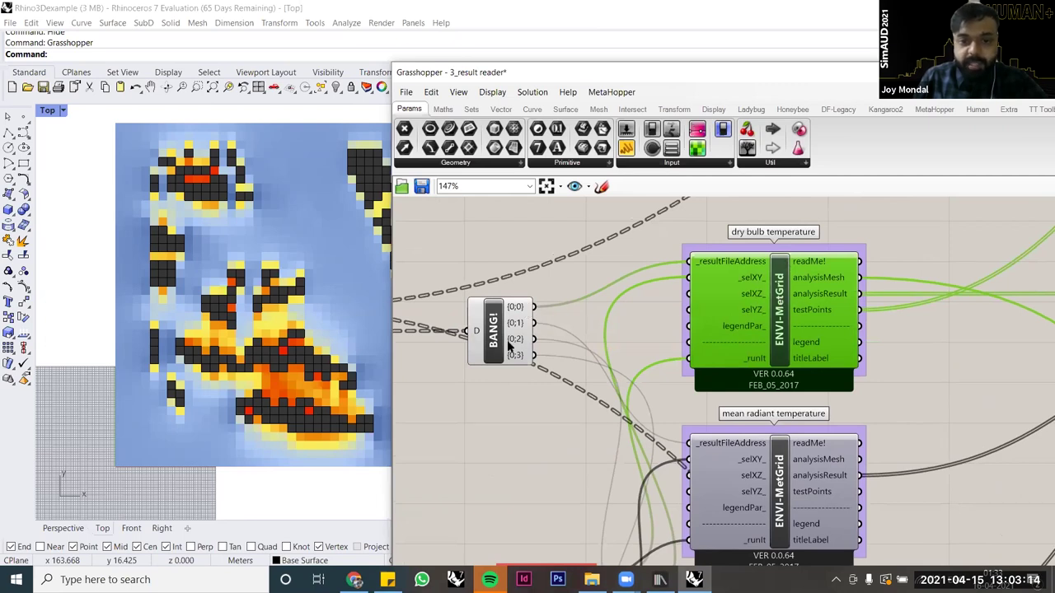
Step: Review the ENVI-MetGrid components for the climate variables and their wires into the thermal comfort components
right_drag(717, 459, 866, 430)
right_drag(720, 445, 798, 433)
right_drag(462, 330, 1034, 428)
right_drag(890, 375, 495, 363)
right_drag(1045, 352, 477, 372)
scroll(587, 341, up, 4)
mouse_move(570, 337)
scroll(573, 337, down, 7)
right_drag(870, 481, 822, 311)
click(834, 494)
click(701, 463)
right_drag(712, 497, 719, 504)
right_drag(525, 332, 576, 379)
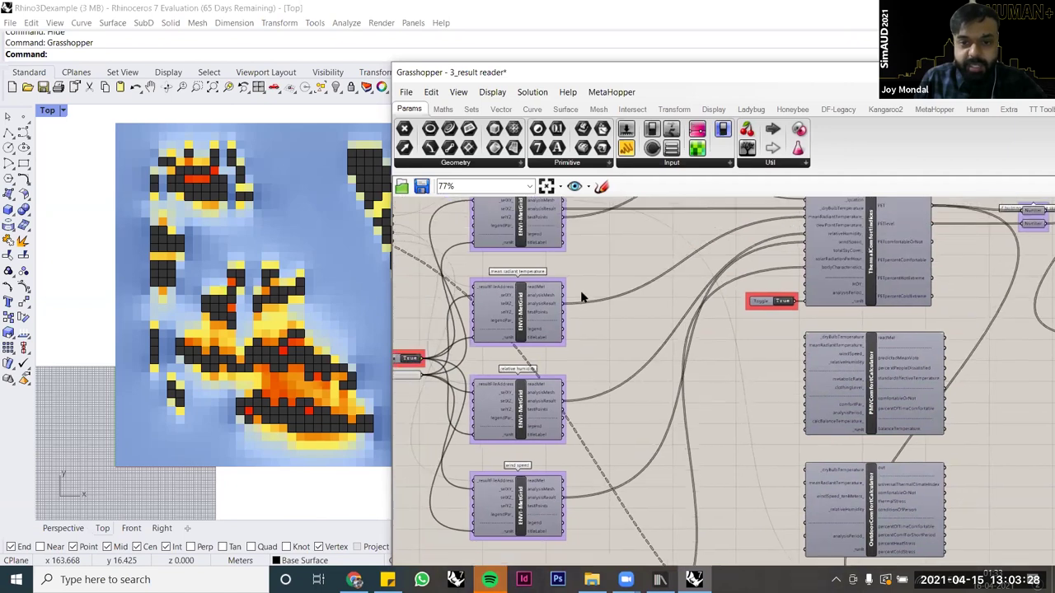
Step: Examine the dry bulb temperature grid's analysisMesh and analysisResult outputs and trace the mesh wire to the reColorMesh component
scroll(581, 296, up, 4)
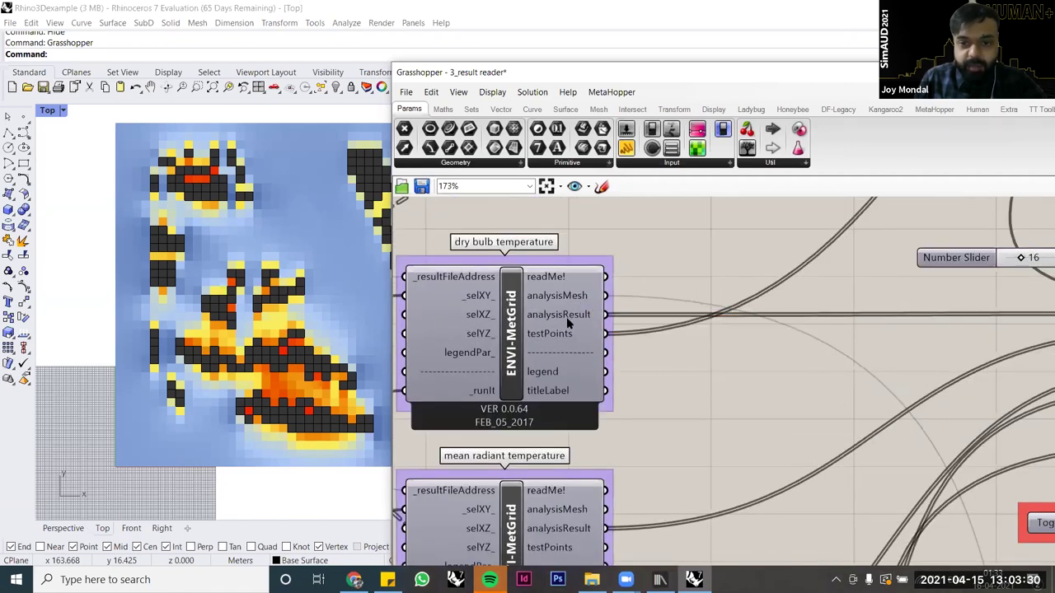
mouse_move(566, 320)
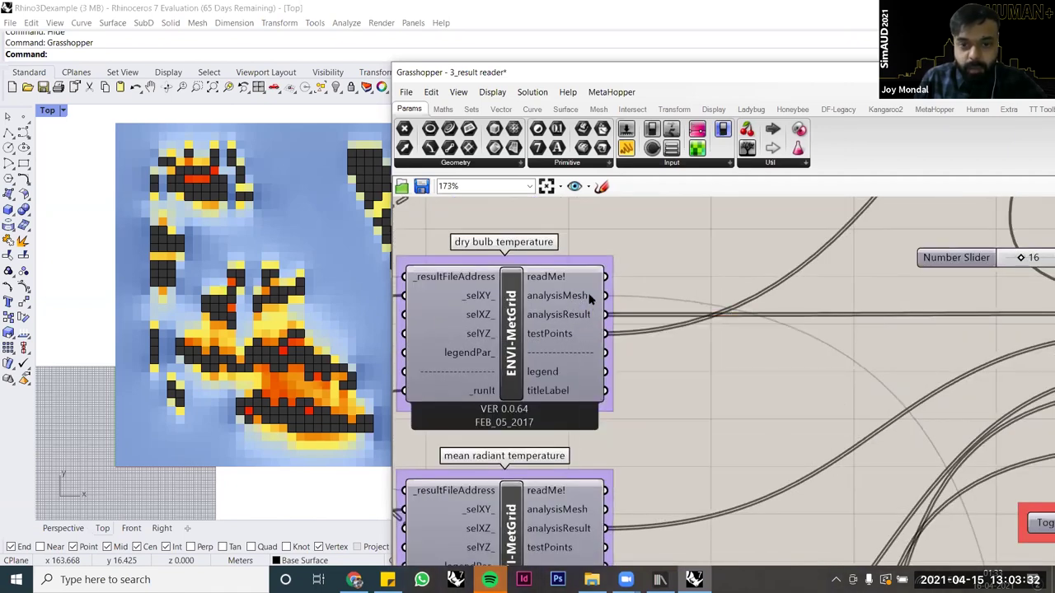
mouse_move(608, 304)
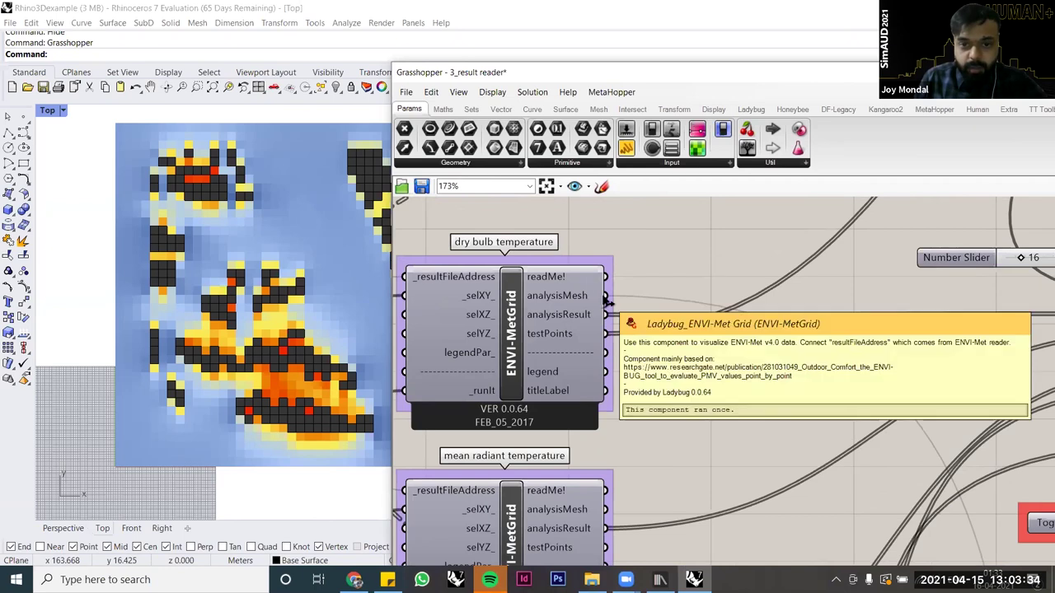
click(570, 305)
scroll(565, 317, up, 3)
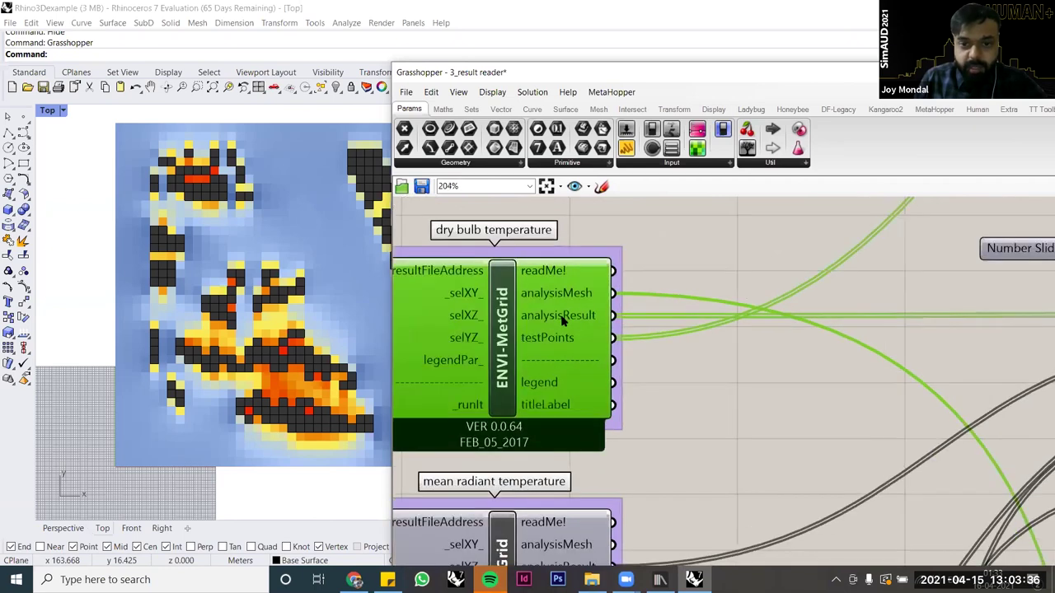
mouse_move(562, 321)
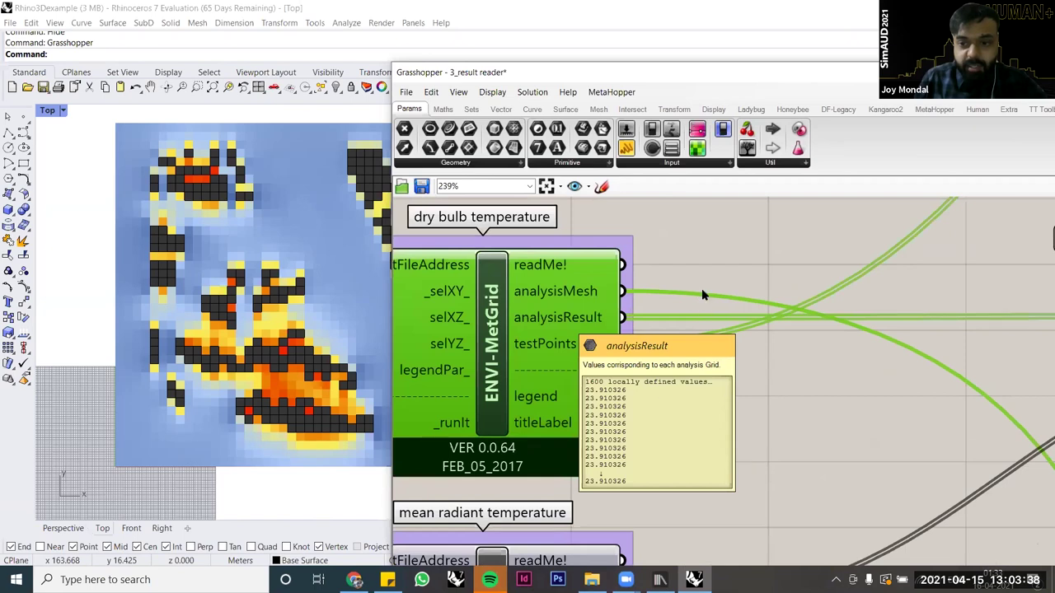
scroll(782, 465, down, 9)
right_drag(1030, 540, 796, 459)
scroll(796, 459, up, 6)
click(817, 410)
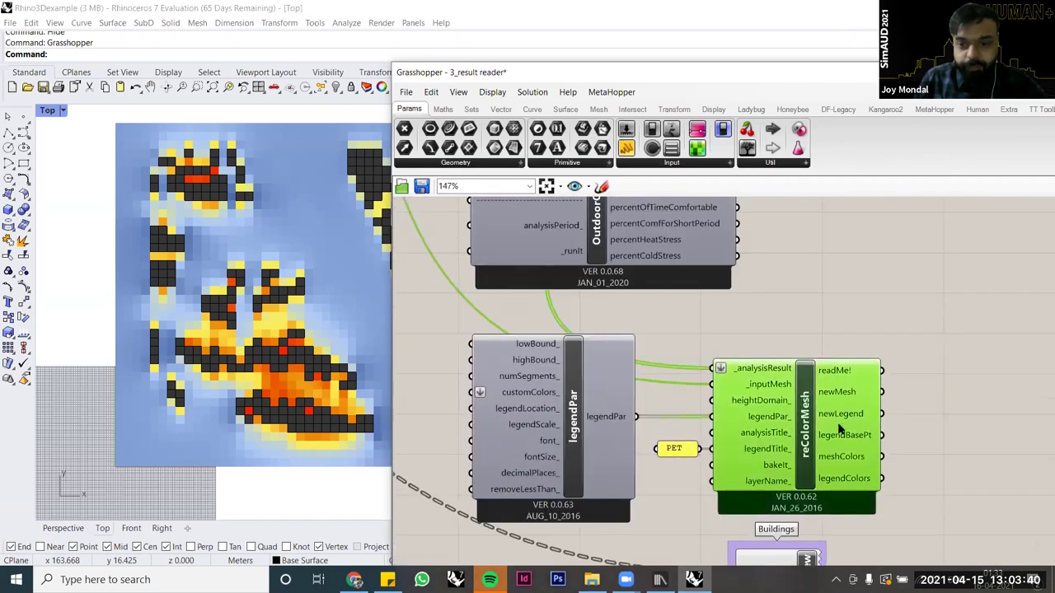
scroll(811, 447, down, 5)
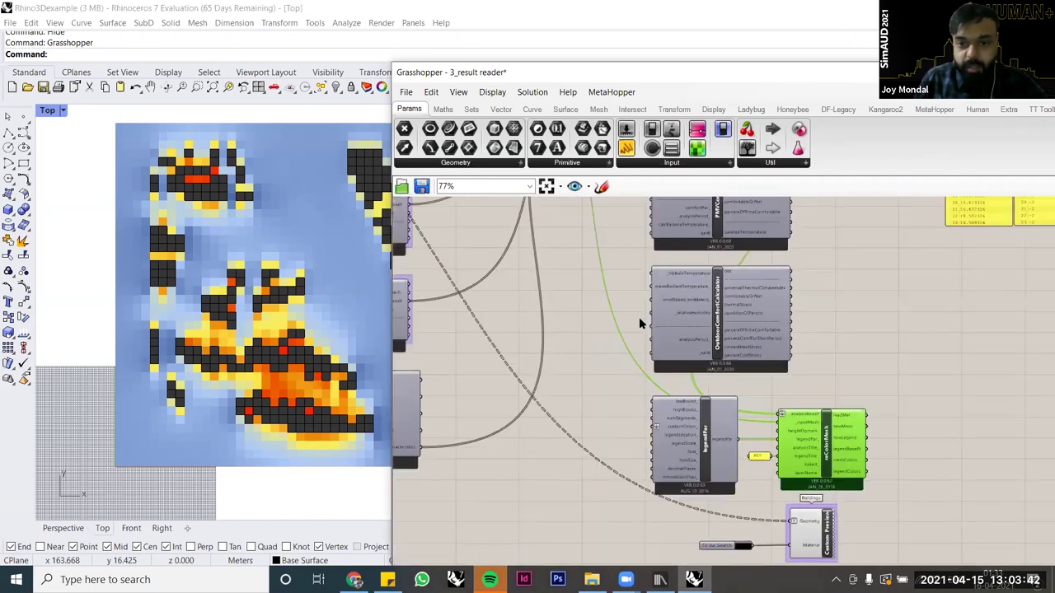
Step: Connect the mean radiant temperature grid's analysisResult output to the _analysisResult input of reColorMesh
scroll(590, 324, up, 3)
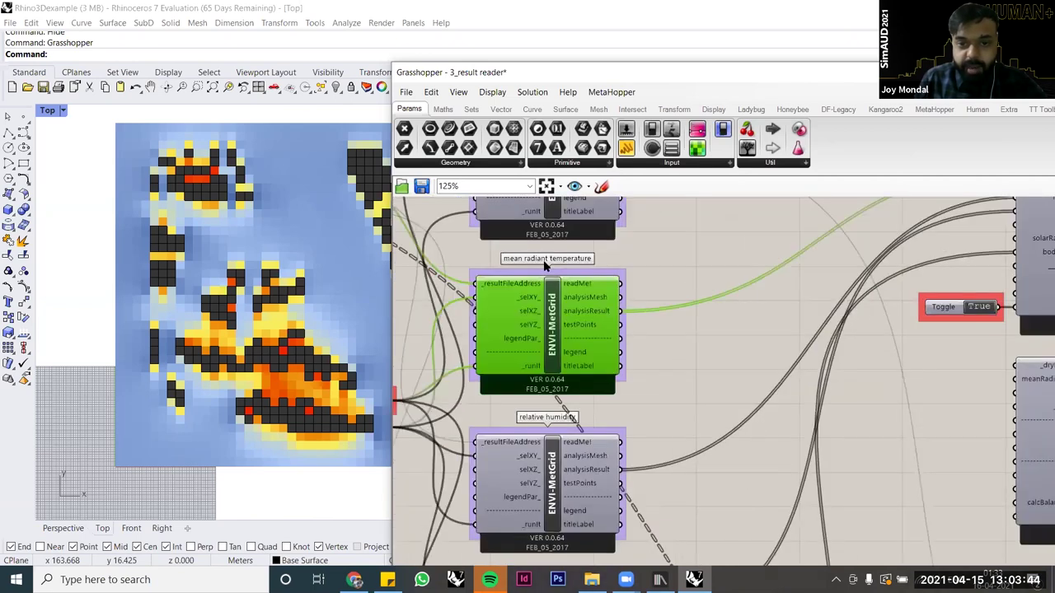
scroll(624, 293, up, 3)
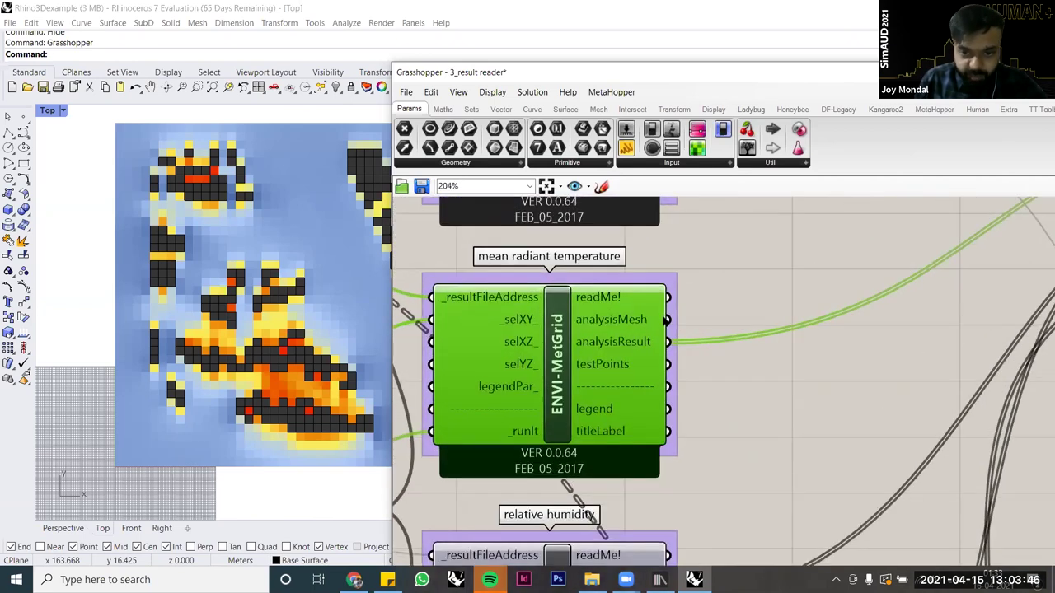
right_drag(512, 329, 617, 589)
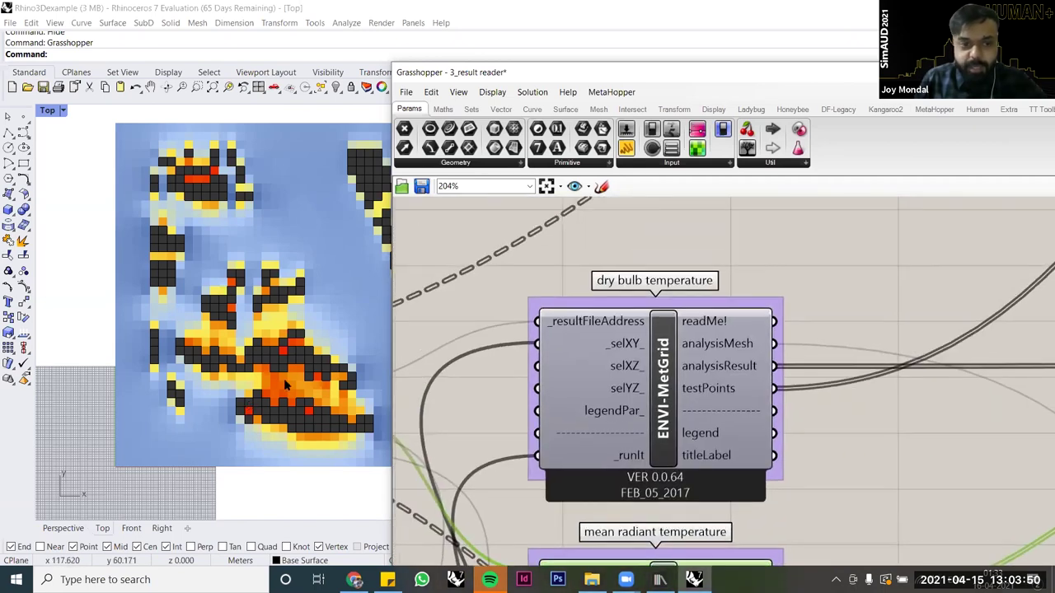
scroll(151, 409, down, 5)
scroll(125, 257, up, 3)
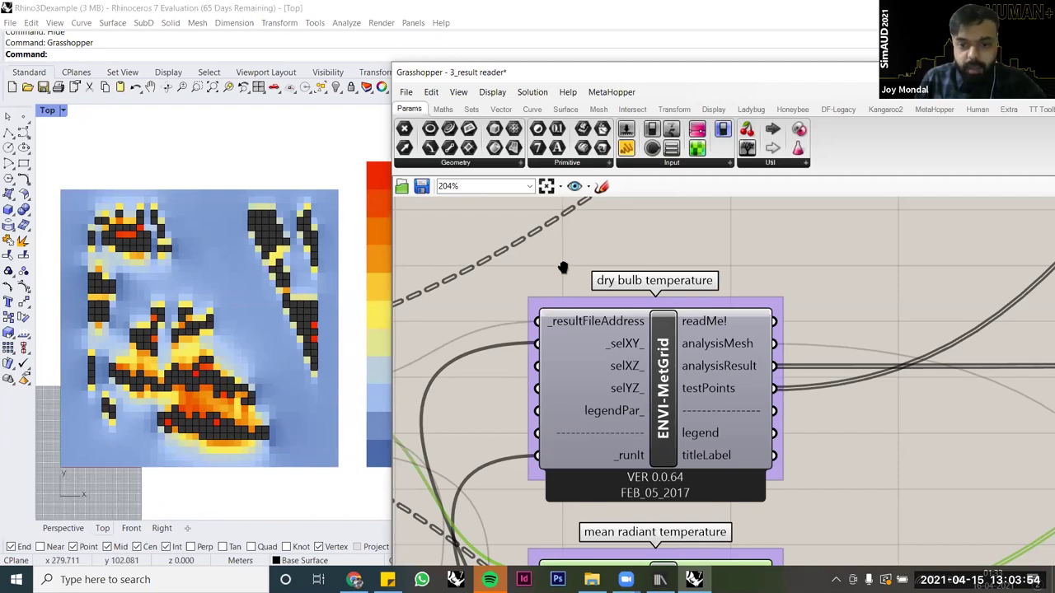
right_drag(565, 271, 553, 227)
right_drag(768, 385, 749, 318)
click(715, 395)
right_drag(741, 490, 584, 322)
drag(618, 309, 465, 258)
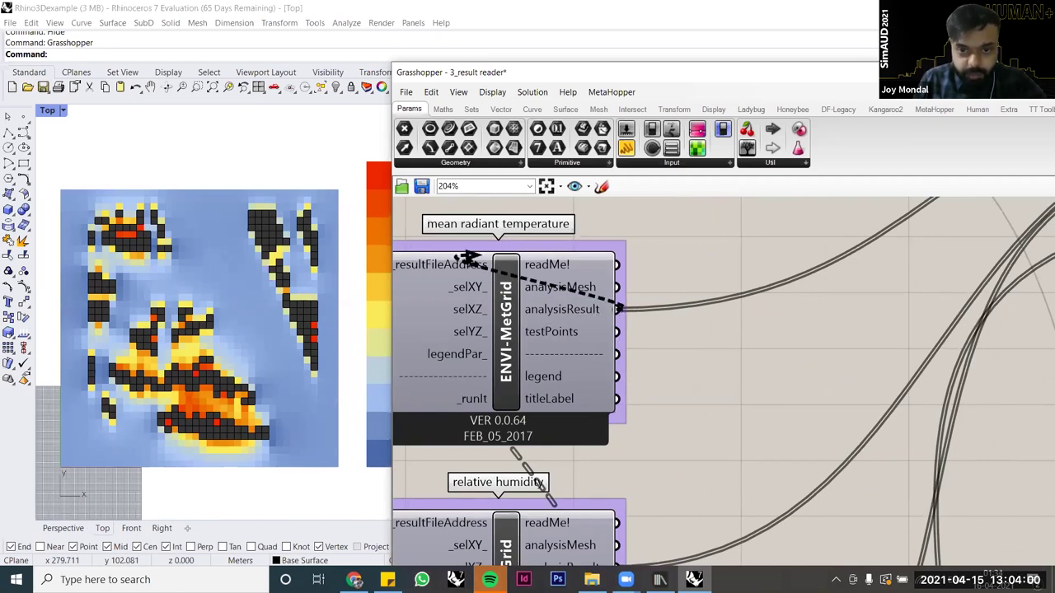
scroll(466, 257, down, 3)
scroll(466, 255, down, 8)
drag(465, 255, 703, 355)
scroll(701, 420, up, 8)
scroll(812, 416, up, 1)
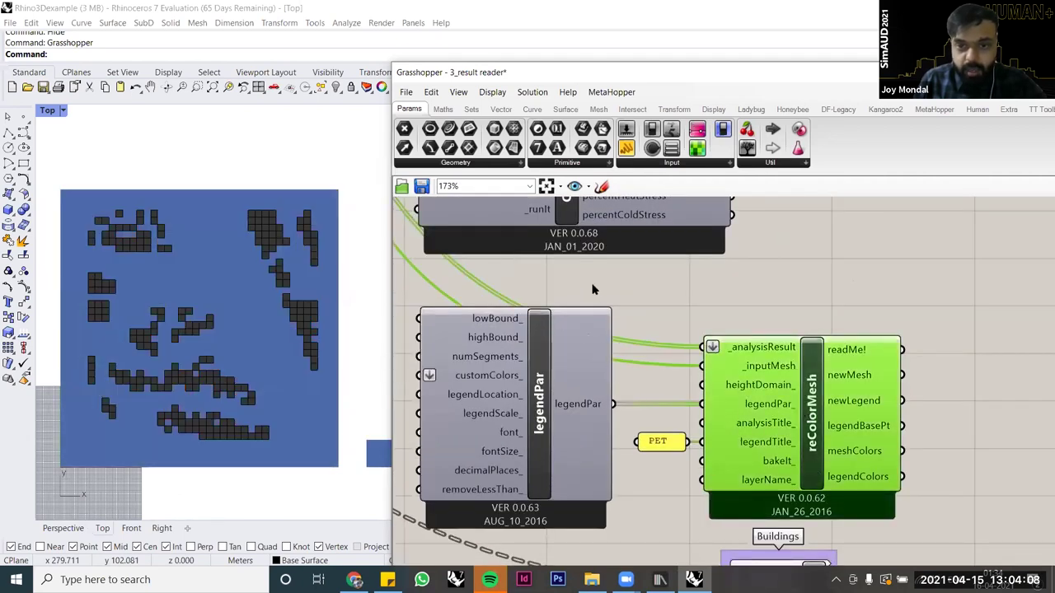
Step: Check the analysisResult values of mean radiant temperature and relative humidity, and set the _selXY_ slider to 3
scroll(601, 295, down, 5)
scroll(596, 315, up, 4)
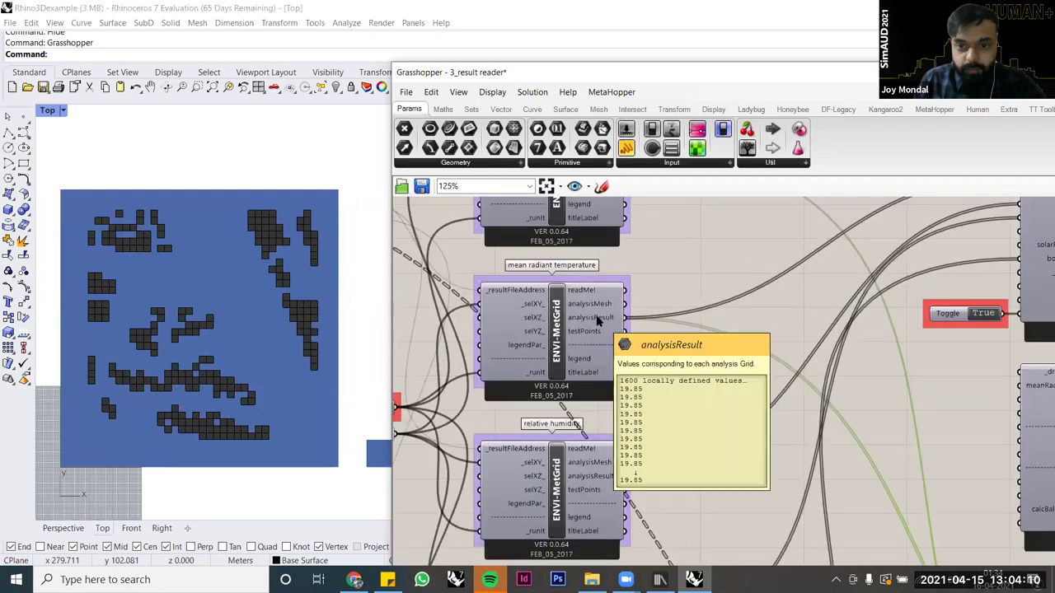
right_drag(679, 481, 652, 353)
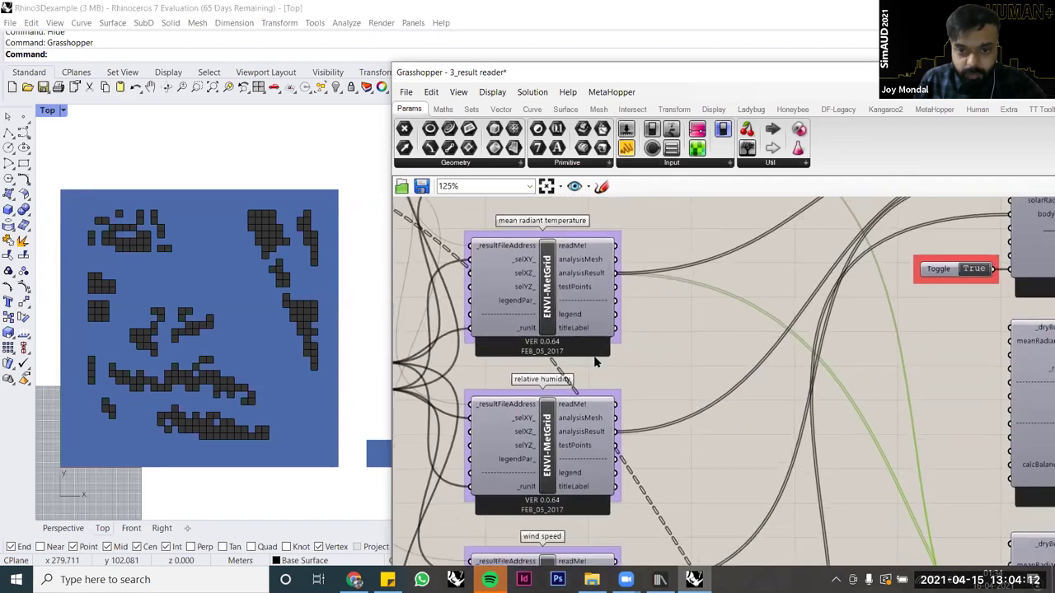
mouse_move(582, 351)
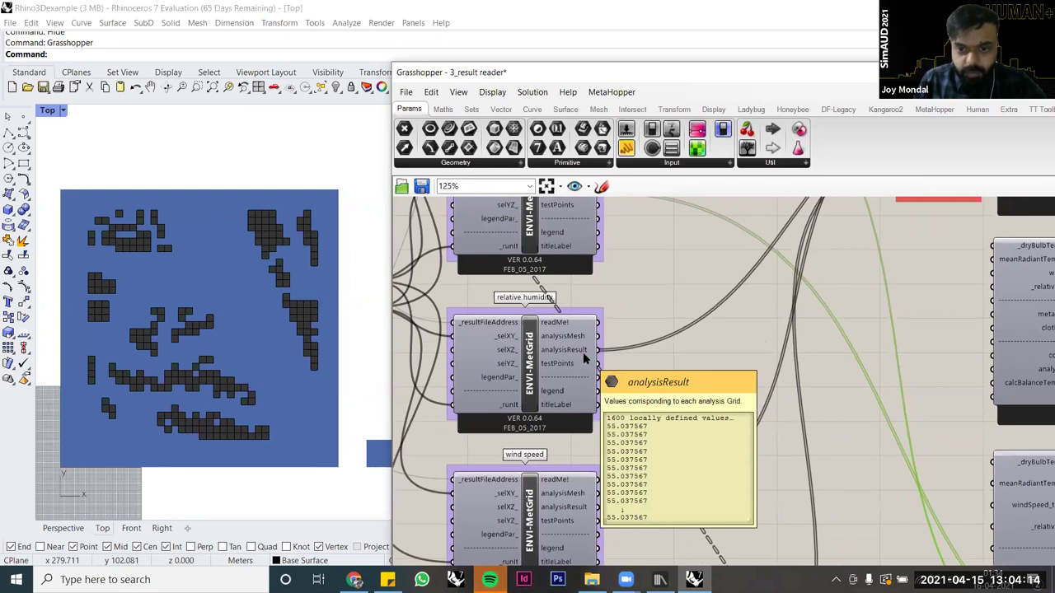
scroll(581, 359, down, 4)
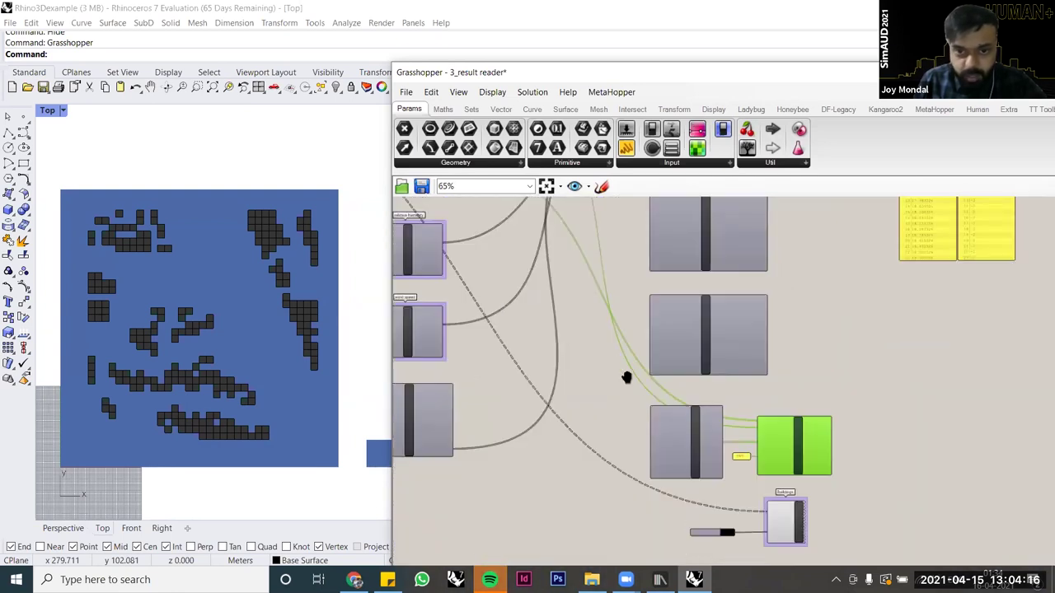
scroll(586, 353, up, 7)
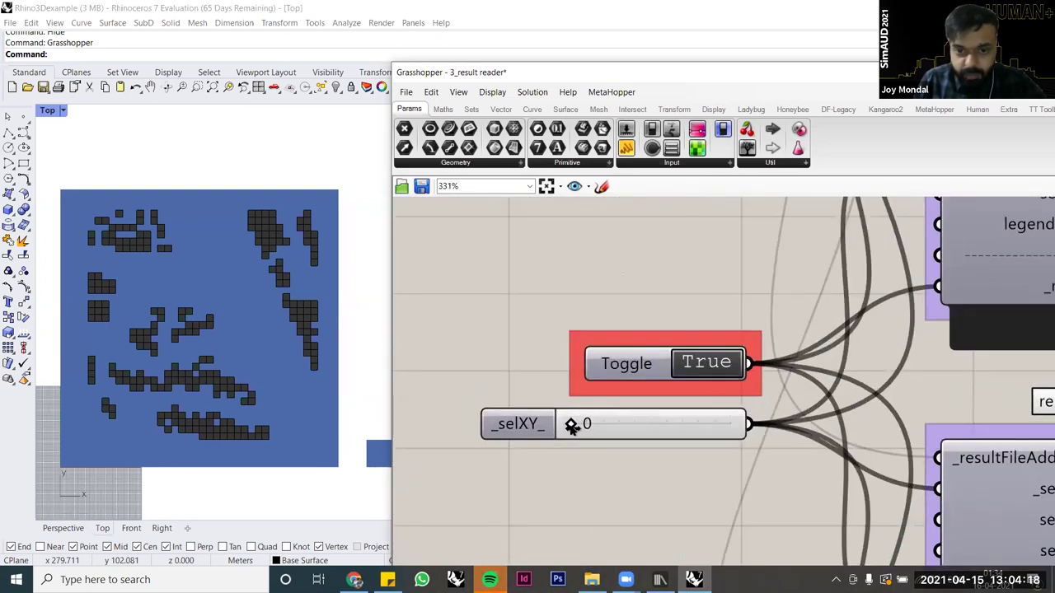
scroll(571, 424, up, 1)
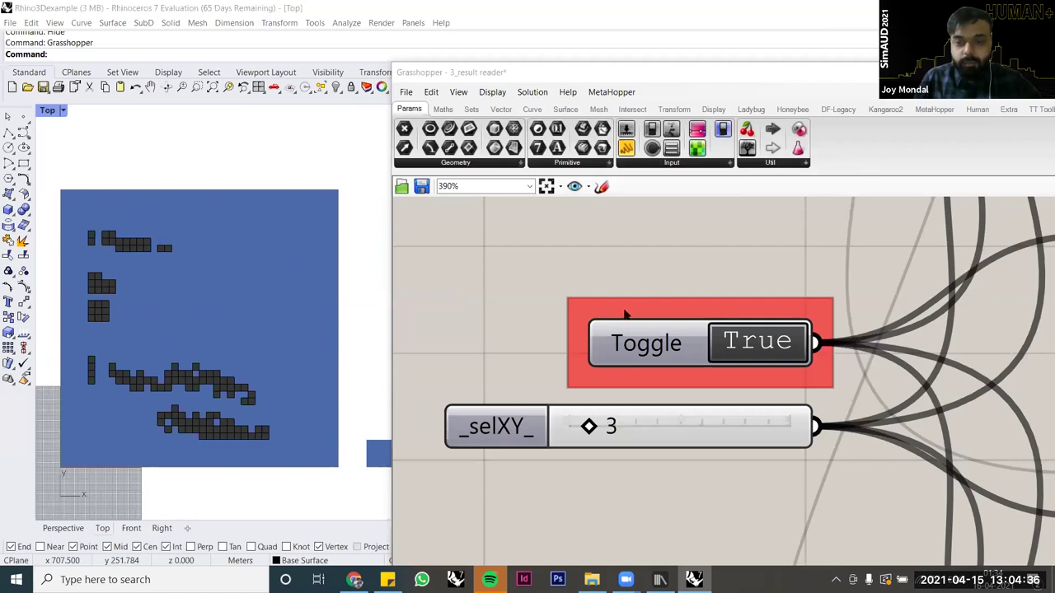
Step: Examine the ENVI-MetGrid components for dry bulb temperature, mean radiant temperature, relative humidity and wind speed with the new _selXY_ level
scroll(633, 317, down, 4)
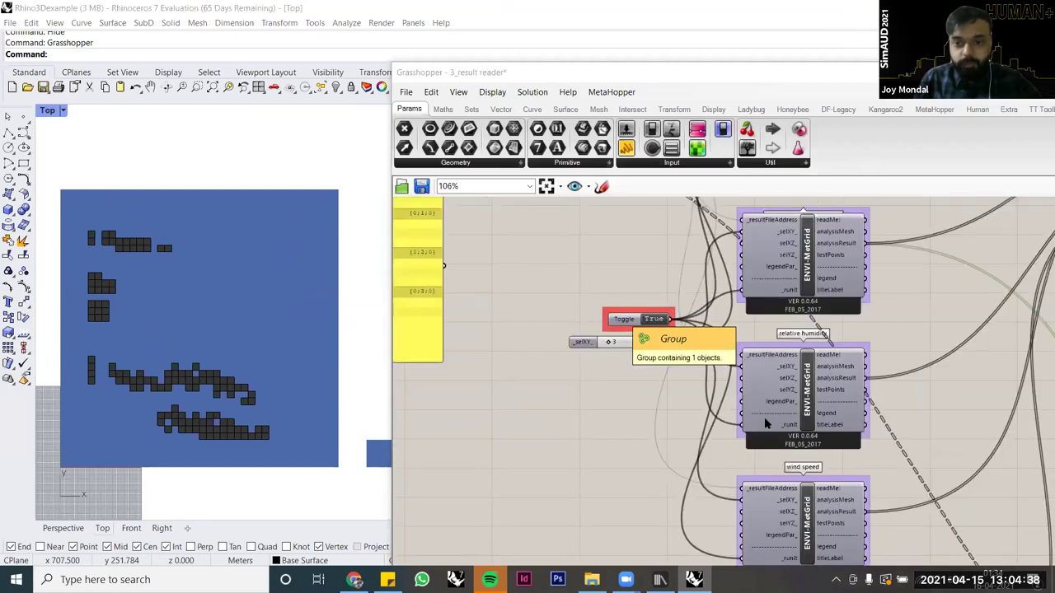
scroll(749, 395, down, 1)
right_drag(808, 381, 608, 361)
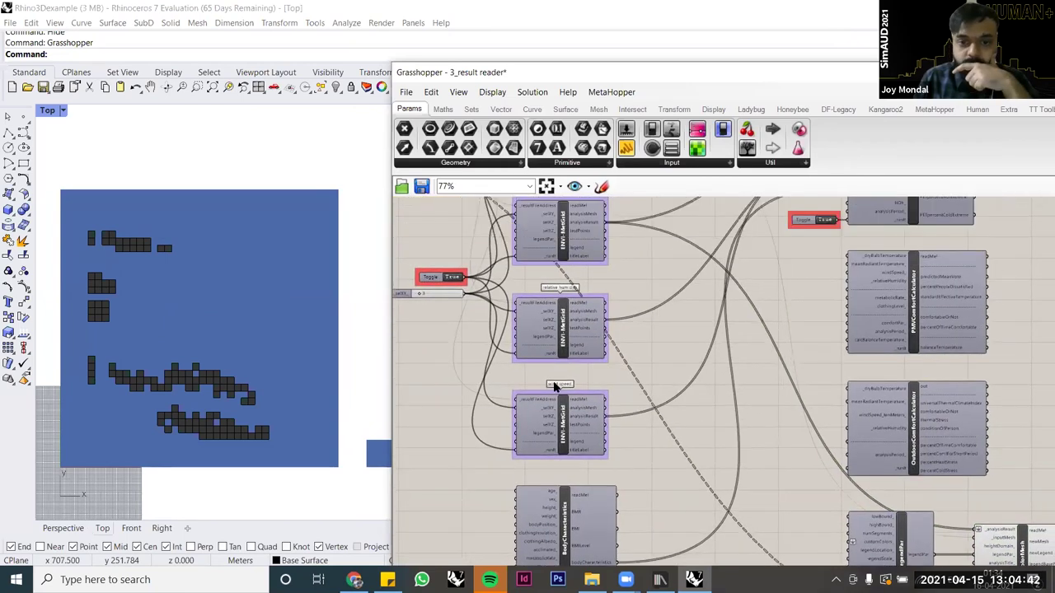
scroll(558, 379, up, 1)
right_drag(645, 292, 635, 348)
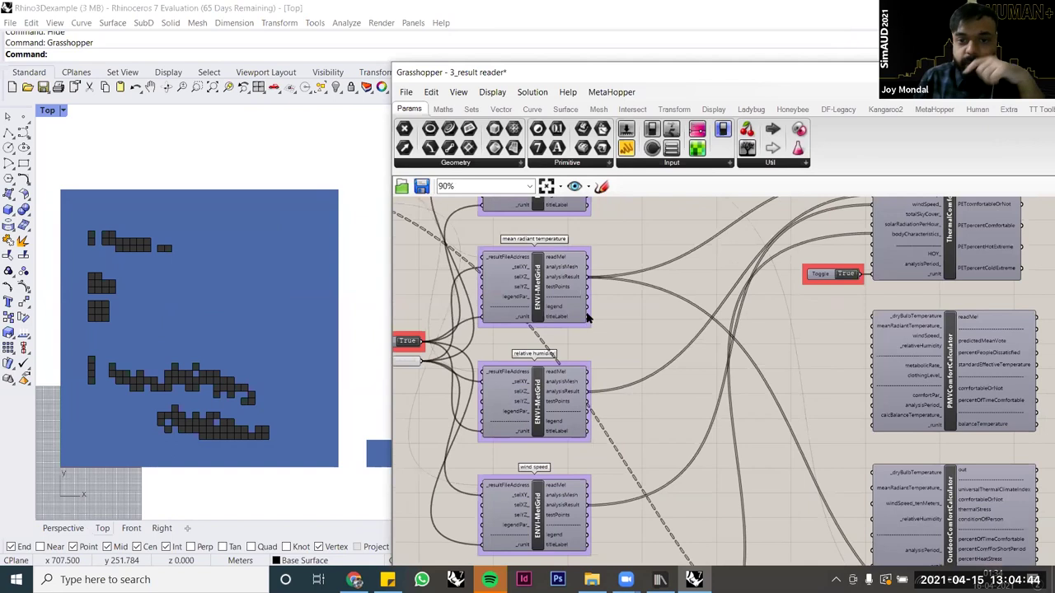
scroll(586, 311, up, 3)
mouse_move(588, 318)
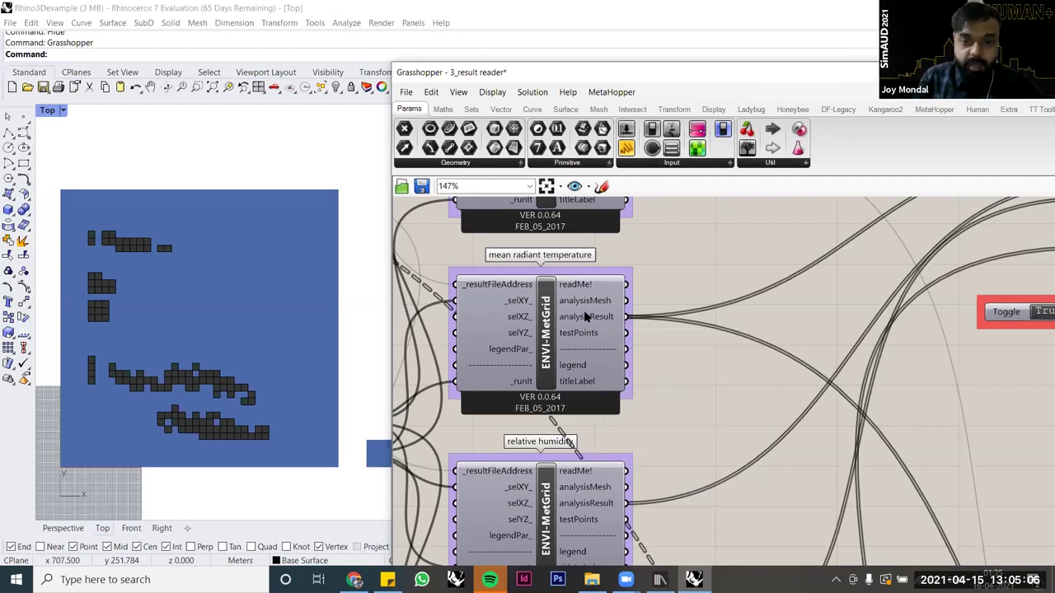
right_drag(589, 333, 589, 445)
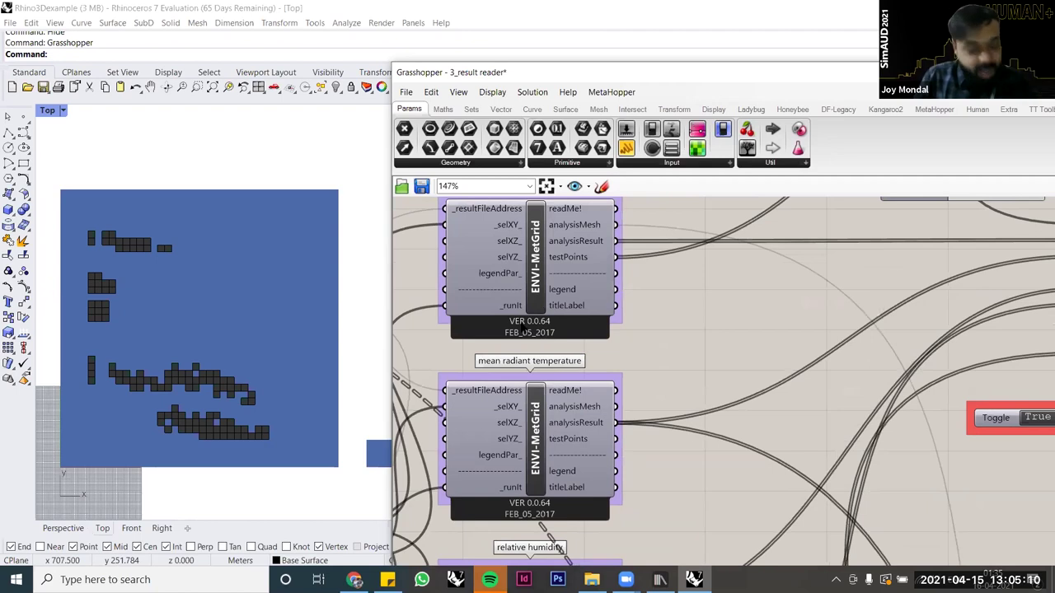
right_drag(522, 328, 522, 409)
right_drag(601, 462, 601, 392)
right_drag(576, 430, 574, 369)
scroll(565, 396, down, 3)
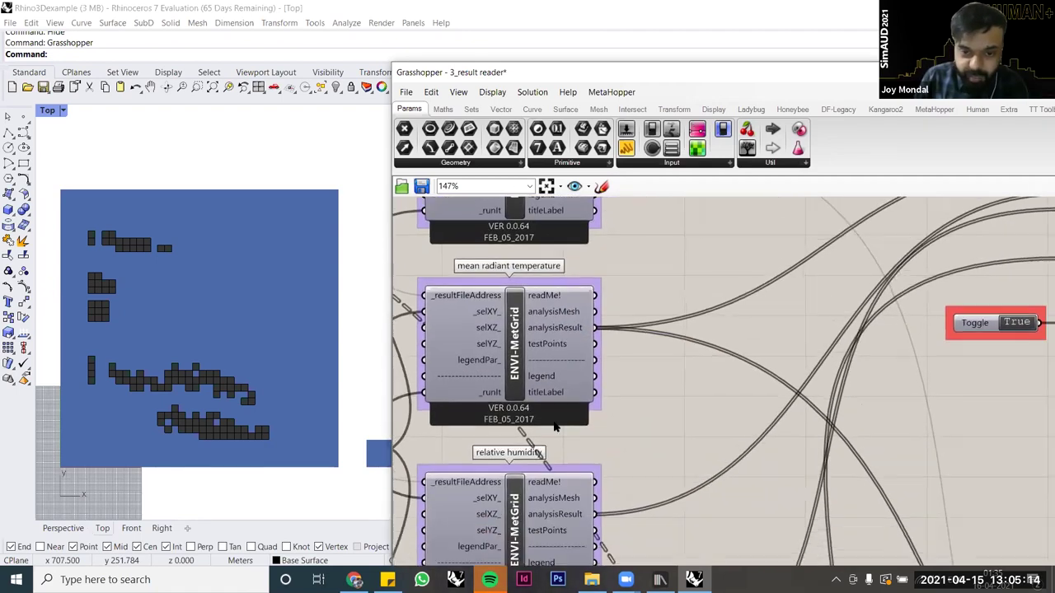
Step: Connect the wind speed grid's analysisResult output to reColorMesh's _analysisResult input, and shift the Grasshopper window to uncover the map's legend
scroll(557, 396, down, 3)
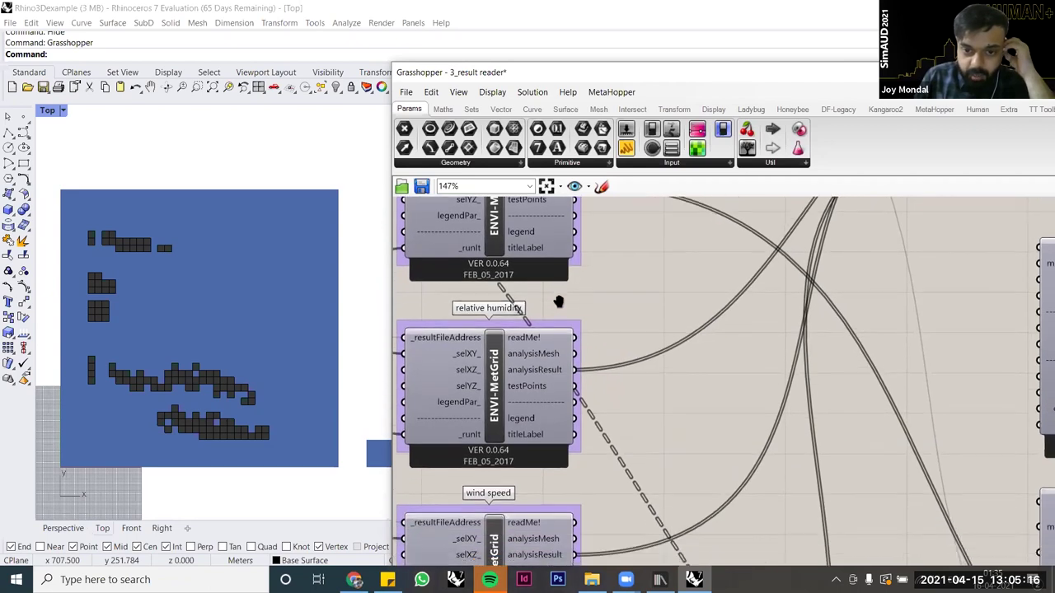
scroll(590, 423, down, 3)
mouse_move(561, 406)
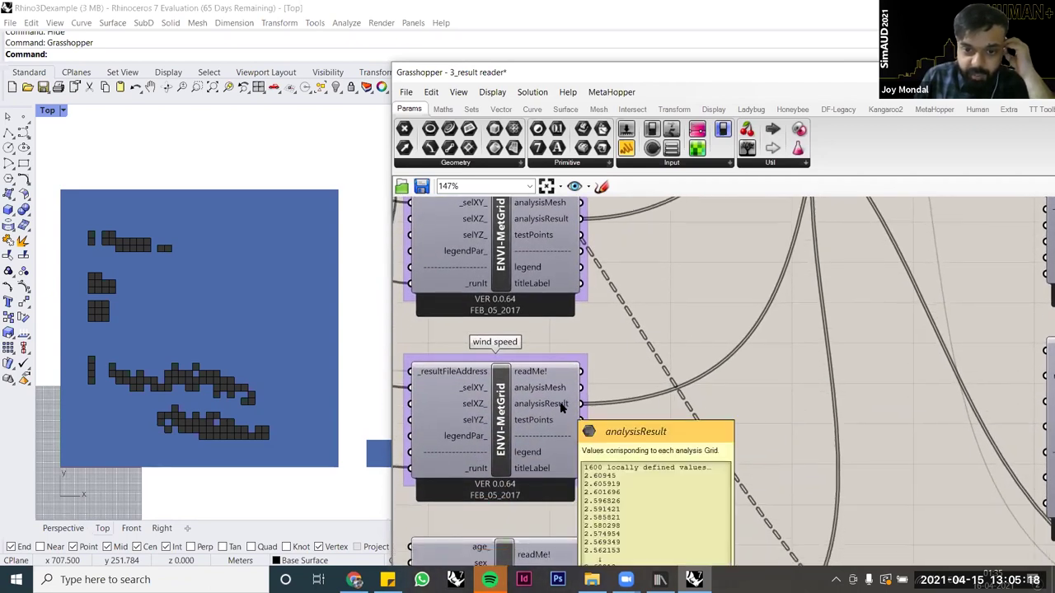
scroll(560, 336, down, 2)
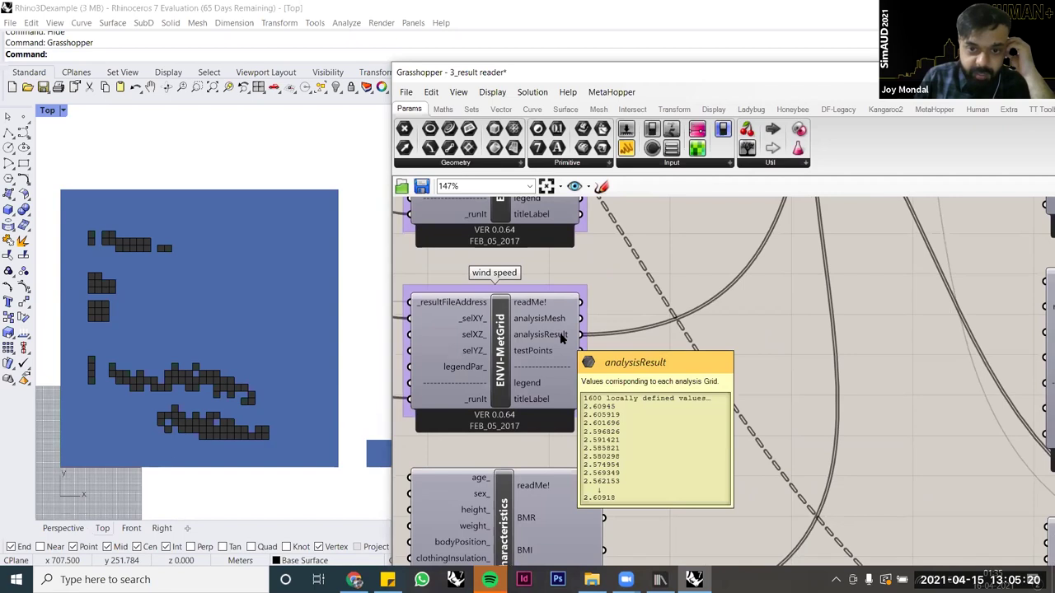
drag(579, 334, 943, 422)
scroll(522, 308, down, 3)
scroll(812, 416, up, 5)
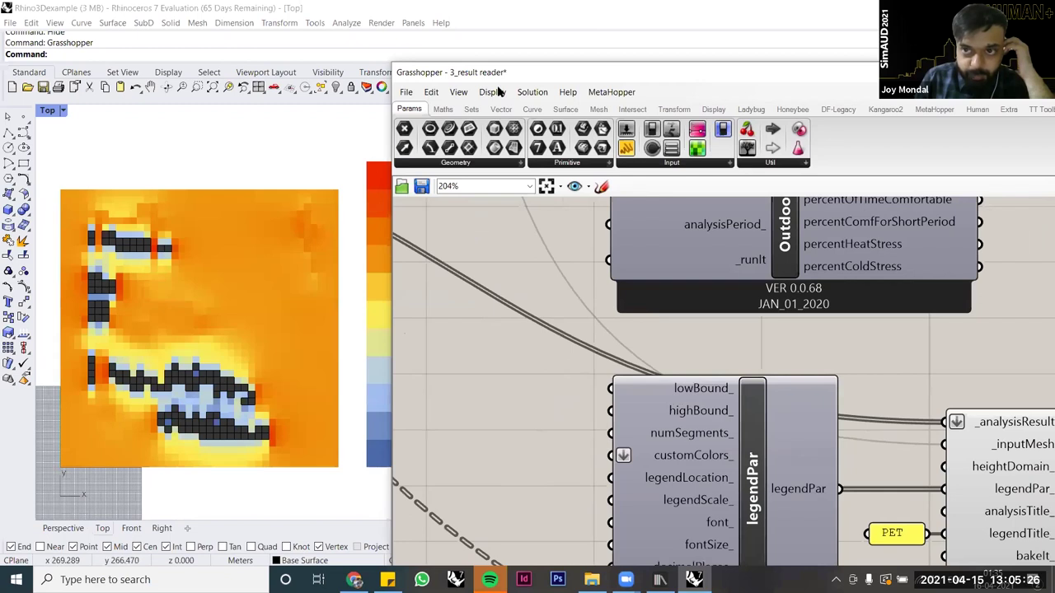
drag(498, 72, 537, 73)
Step: Trace the wires from the wind speed grid and the other climate grids to the comfort and recolouring components
scroll(682, 450, down, 3)
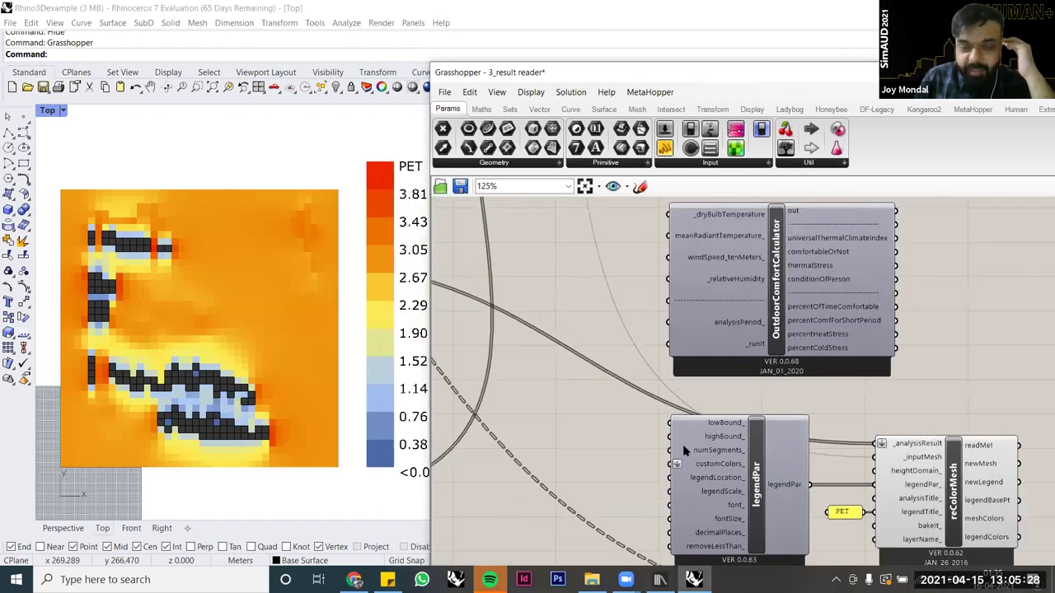
scroll(682, 445, down, 2)
right_drag(561, 340, 665, 413)
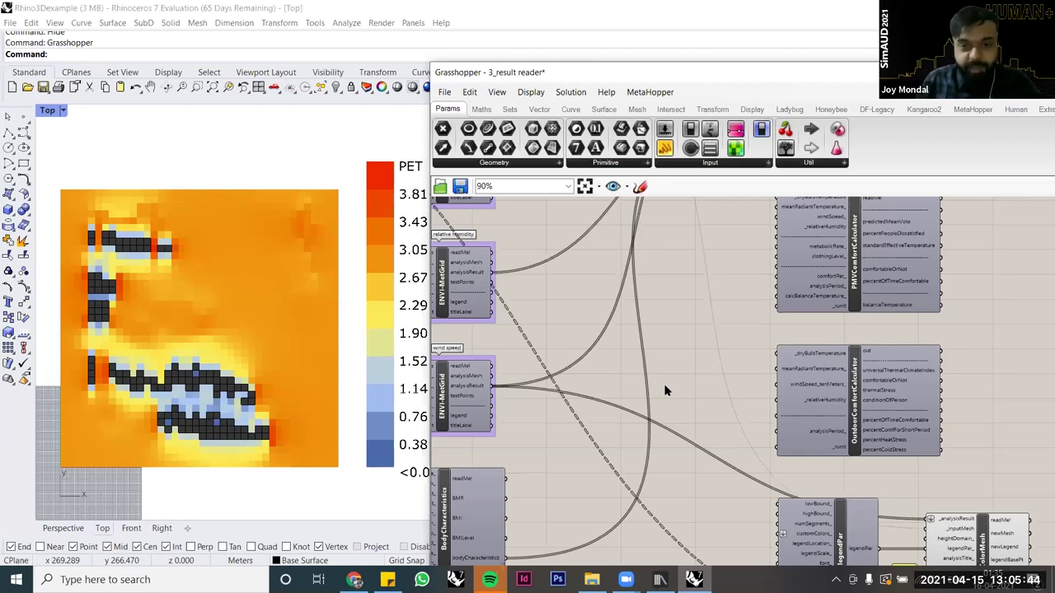
scroll(569, 404, down, 1)
right_drag(564, 308, 684, 384)
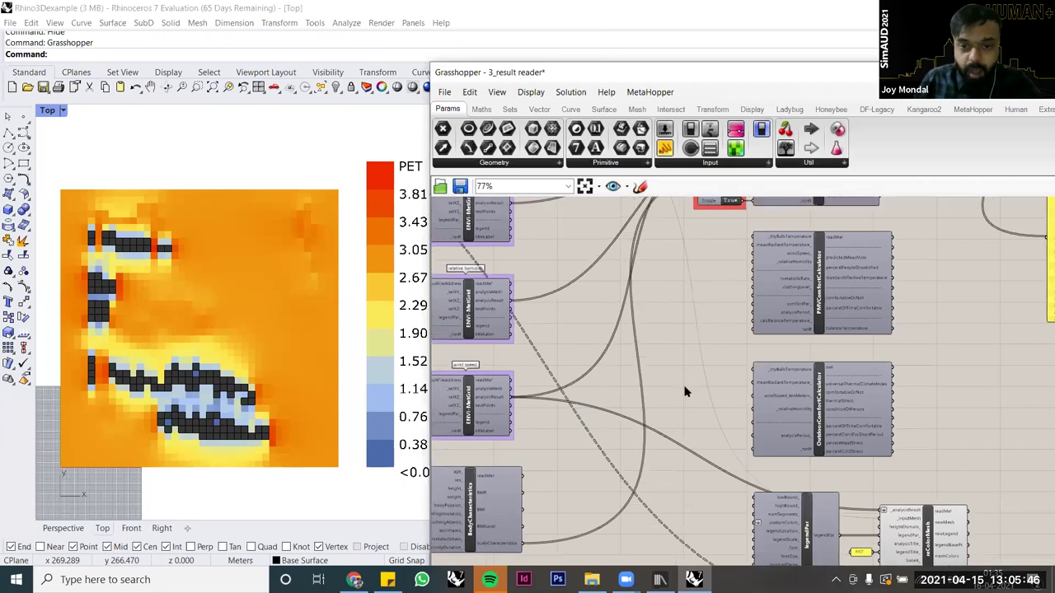
right_drag(663, 269, 634, 331)
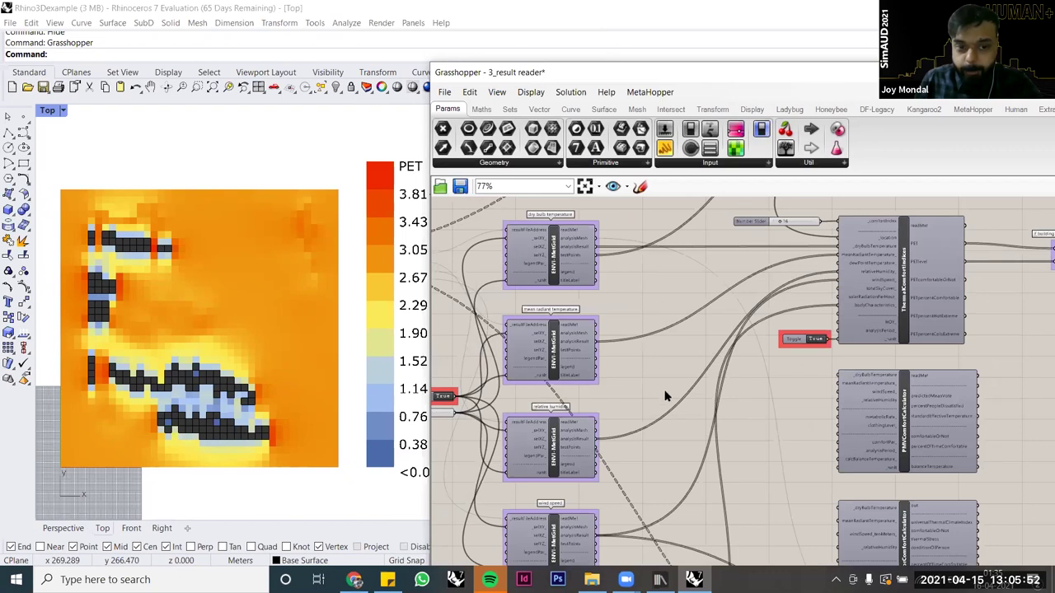
right_drag(730, 410, 726, 313)
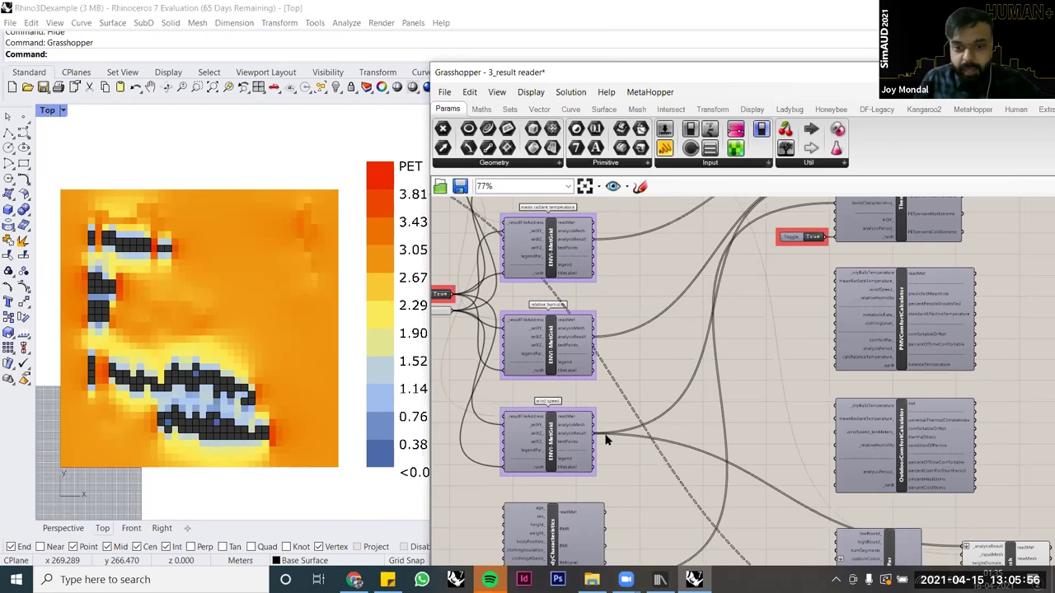
Step: Disconnect the wind speed grid's analysisResult output from reColorMesh, and shift the Grasshopper window to uncover more of the canvas around ThermalComfortIndices
drag(597, 435, 966, 548)
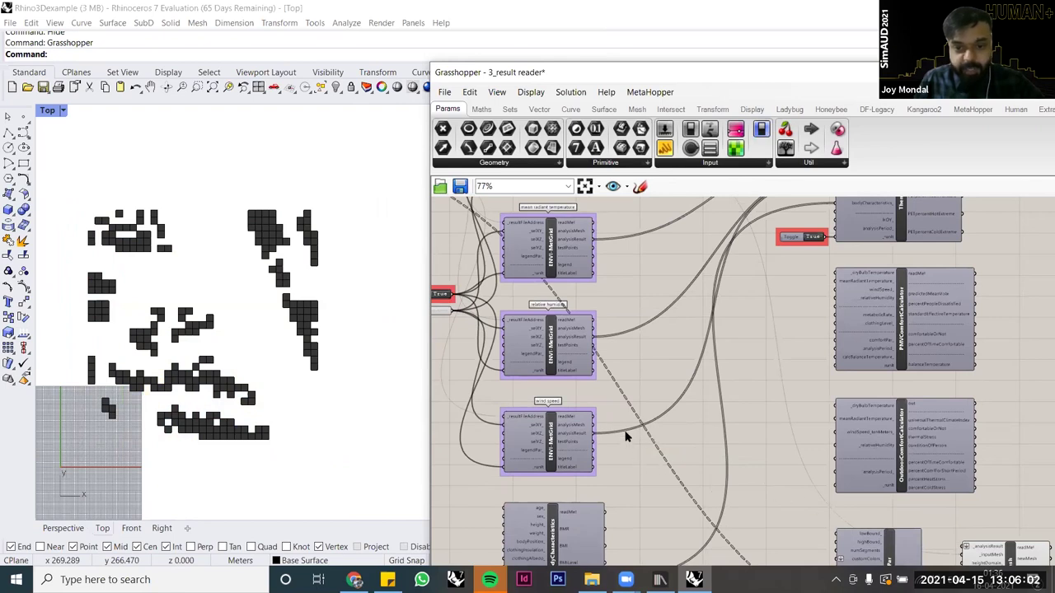
scroll(618, 339, down, 2)
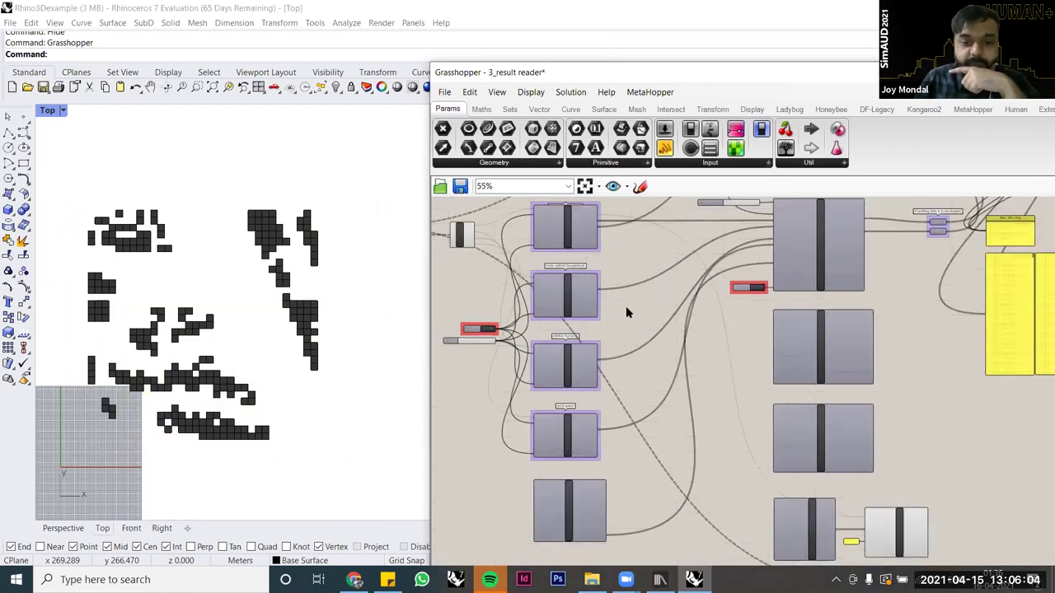
scroll(626, 329, up, 2)
right_drag(898, 279, 900, 349)
click(856, 395)
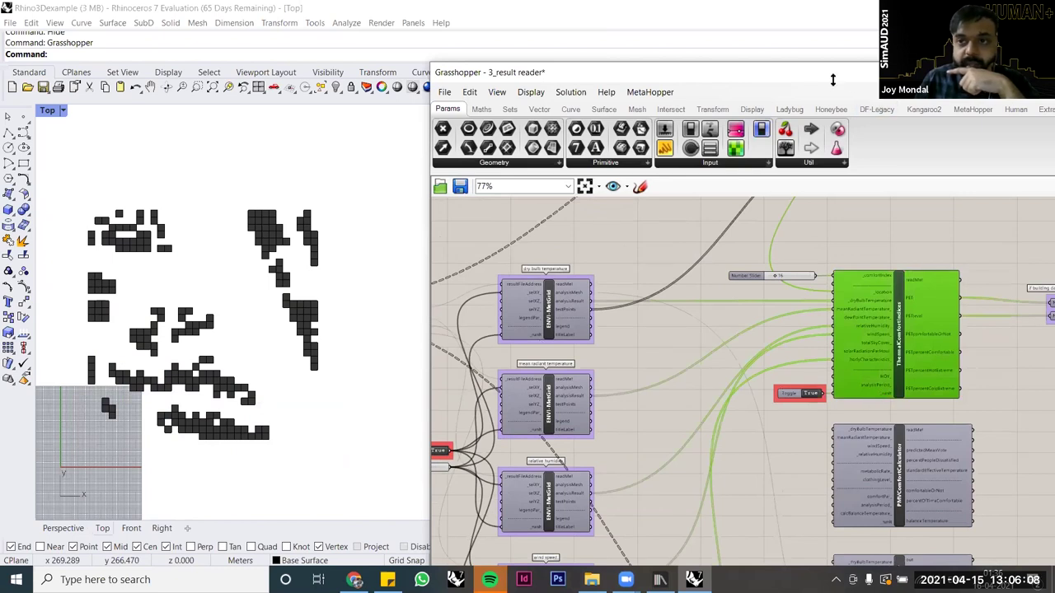
drag(833, 80, 609, 123)
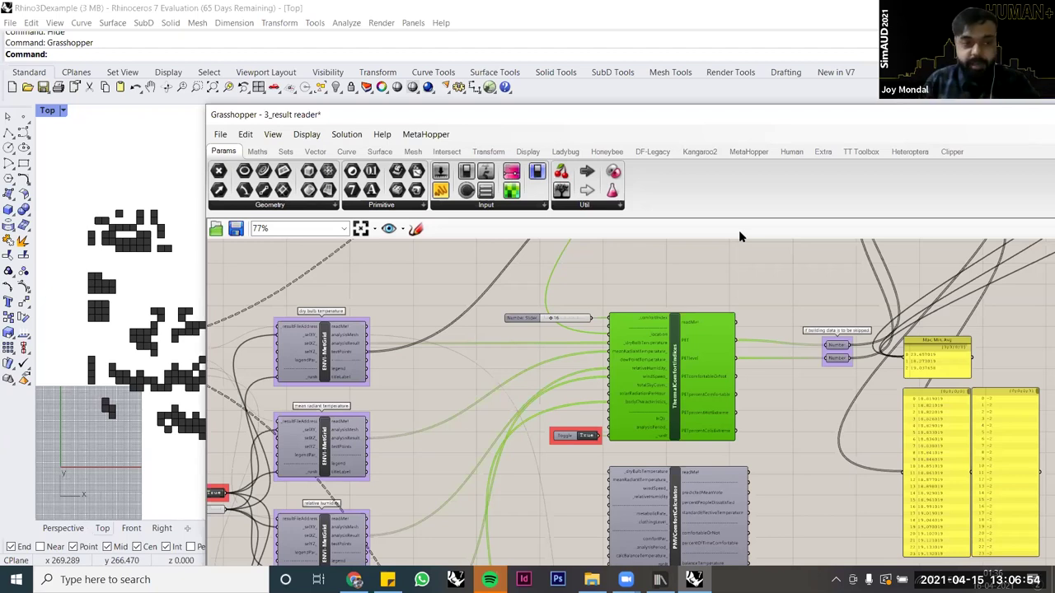
Step: Examine the thermal comfort components, focusing on the inputs and outputs of OutdoorComfortCalculator
scroll(601, 354, down, 2)
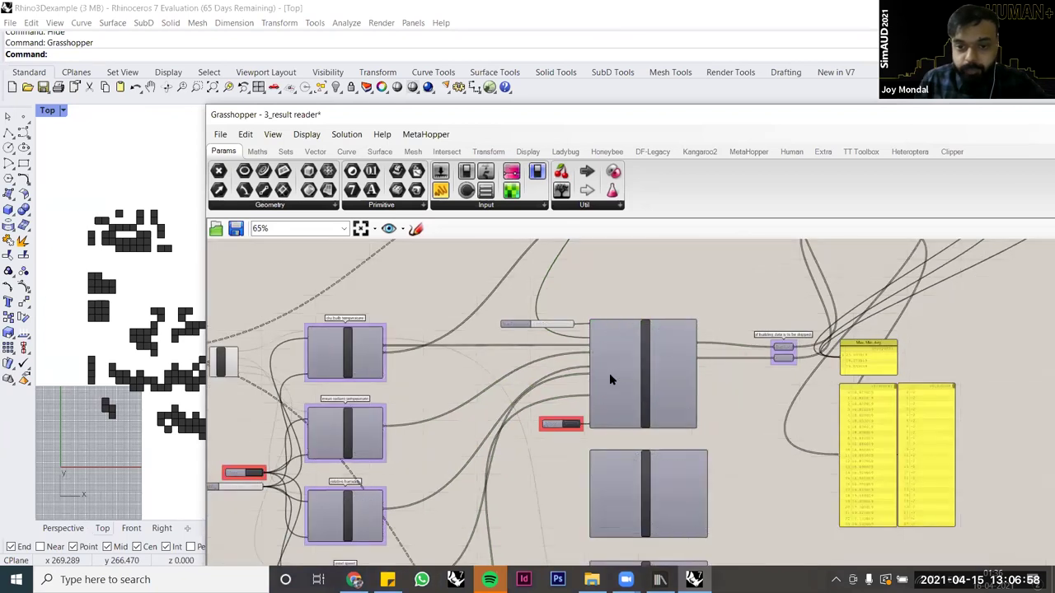
scroll(614, 340, up, 3)
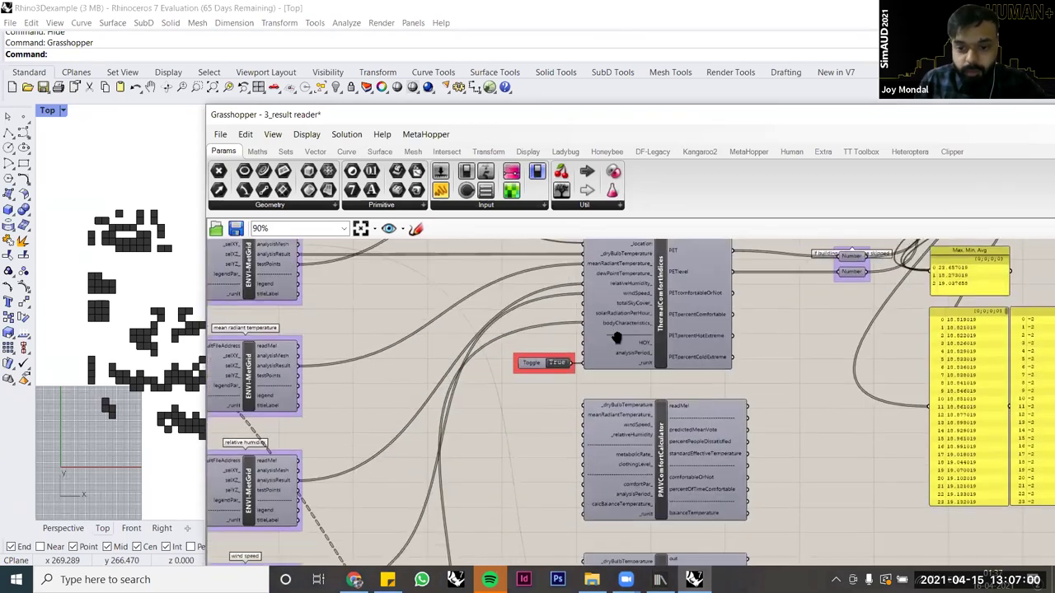
right_drag(614, 341, 620, 317)
right_drag(663, 351, 673, 285)
right_drag(692, 530, 732, 374)
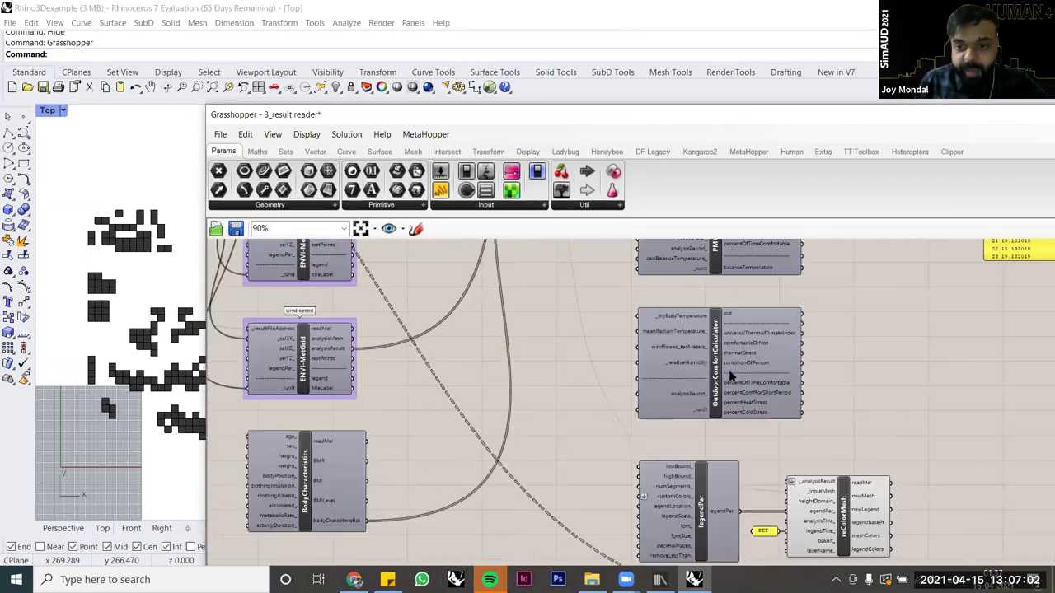
scroll(701, 330, up, 3)
click(730, 332)
right_drag(661, 389, 591, 389)
scroll(622, 385, down, 2)
scroll(638, 367, up, 3)
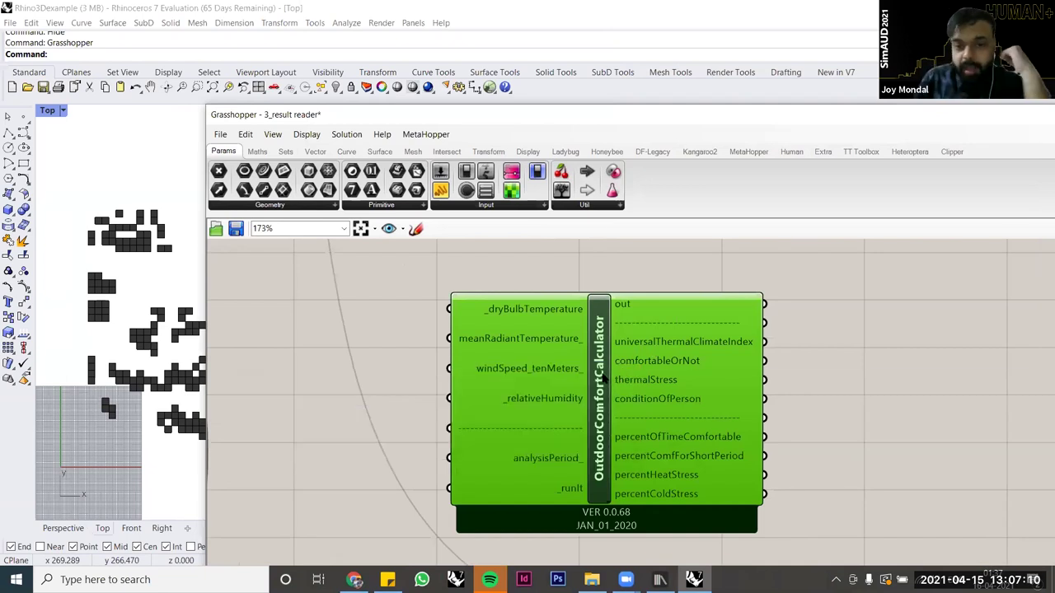
scroll(517, 315, up, 1)
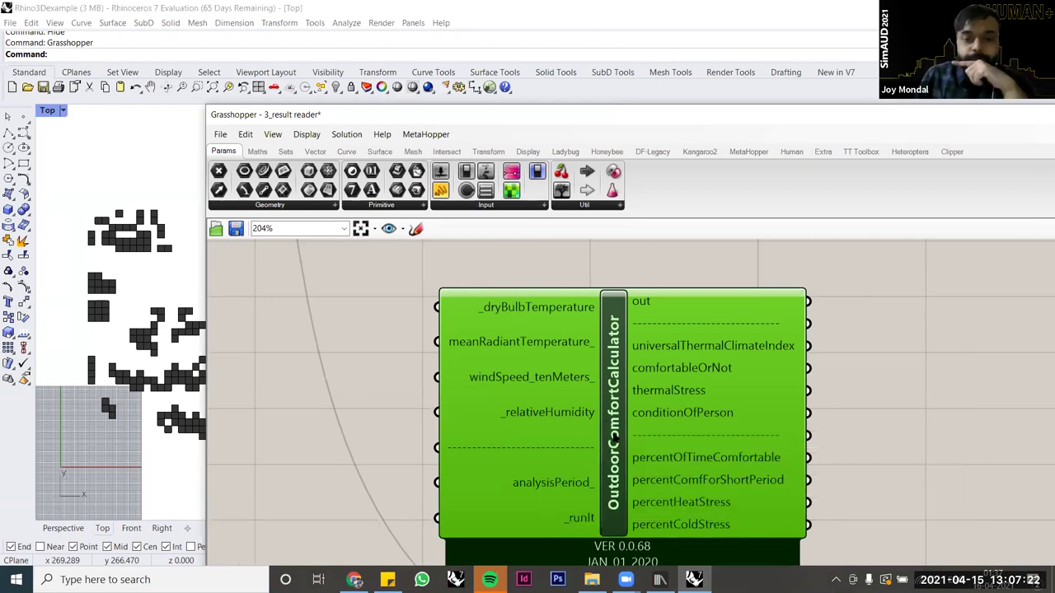
scroll(498, 398, down, 1)
click(498, 401)
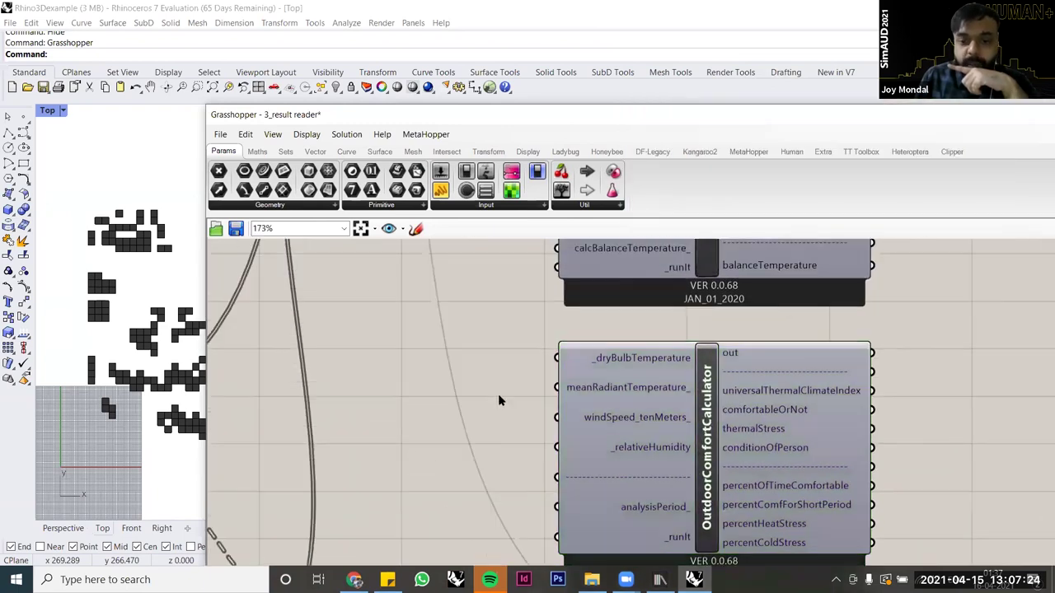
Step: Connect the dry bulb temperature grid's analysisResult output to OutdoorComfortCalculator's _dryBulbTemperature input
scroll(532, 404, down, 2)
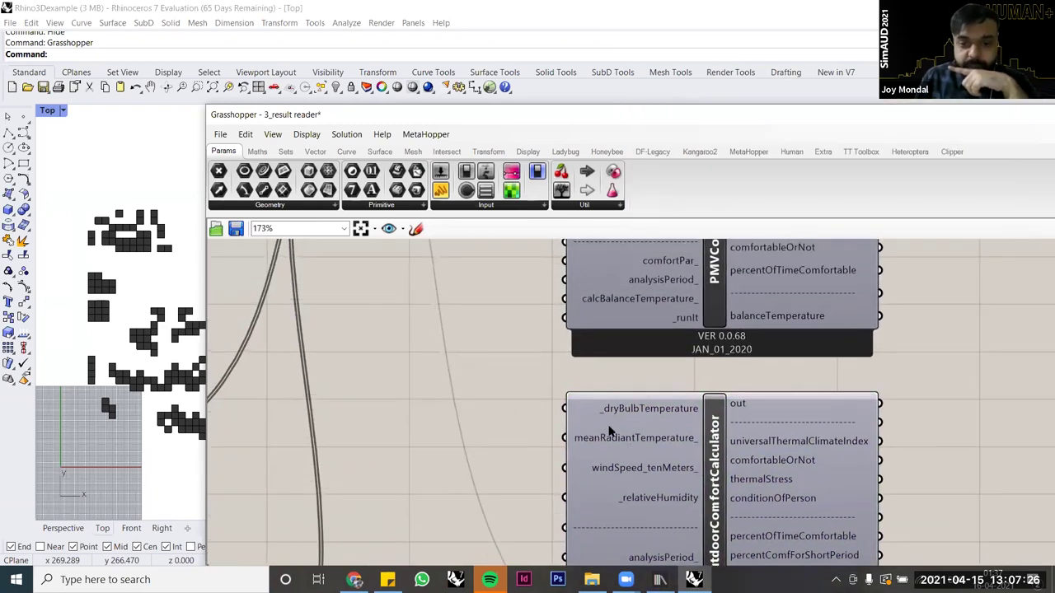
scroll(464, 280, down, 2)
right_drag(372, 290, 454, 336)
scroll(461, 332, down, 3)
right_drag(465, 267, 459, 332)
scroll(460, 333, up, 4)
scroll(473, 303, down, 2)
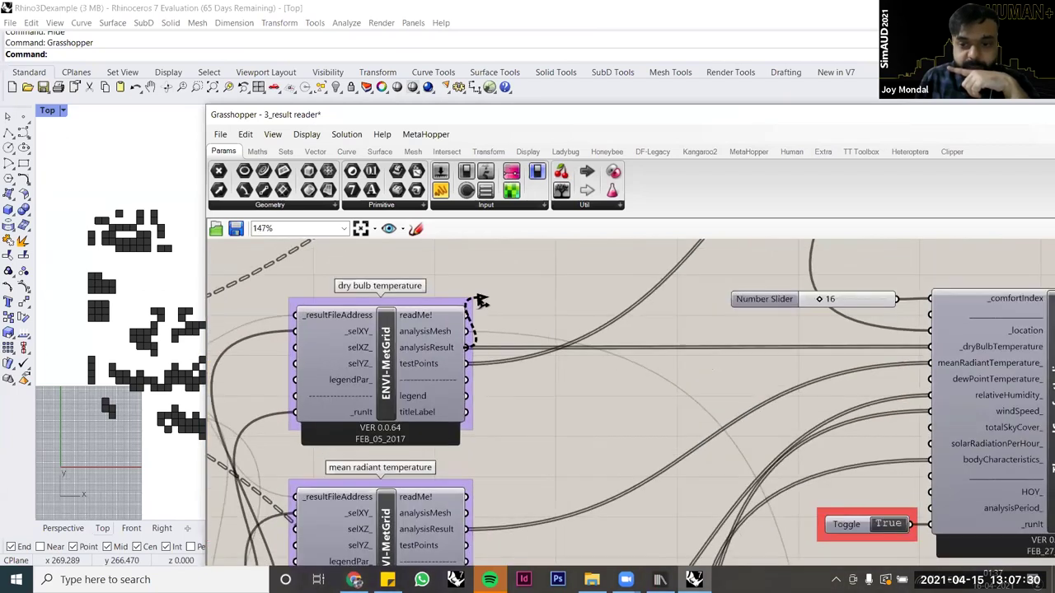
scroll(633, 500, down, 5)
scroll(633, 501, up, 5)
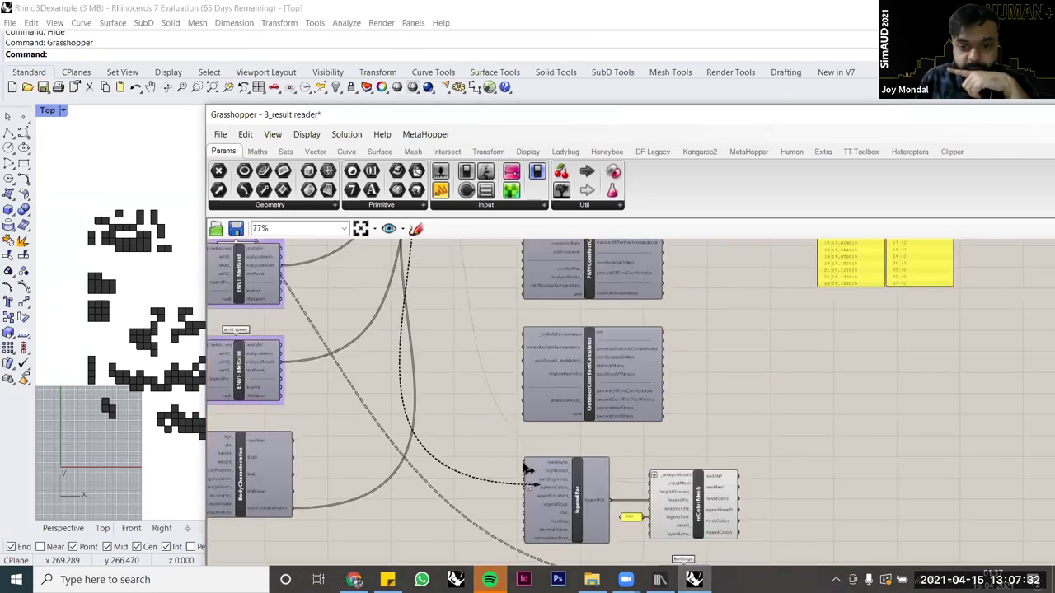
ctrl+shift+drag(529, 345, 526, 333)
right_drag(589, 429, 608, 449)
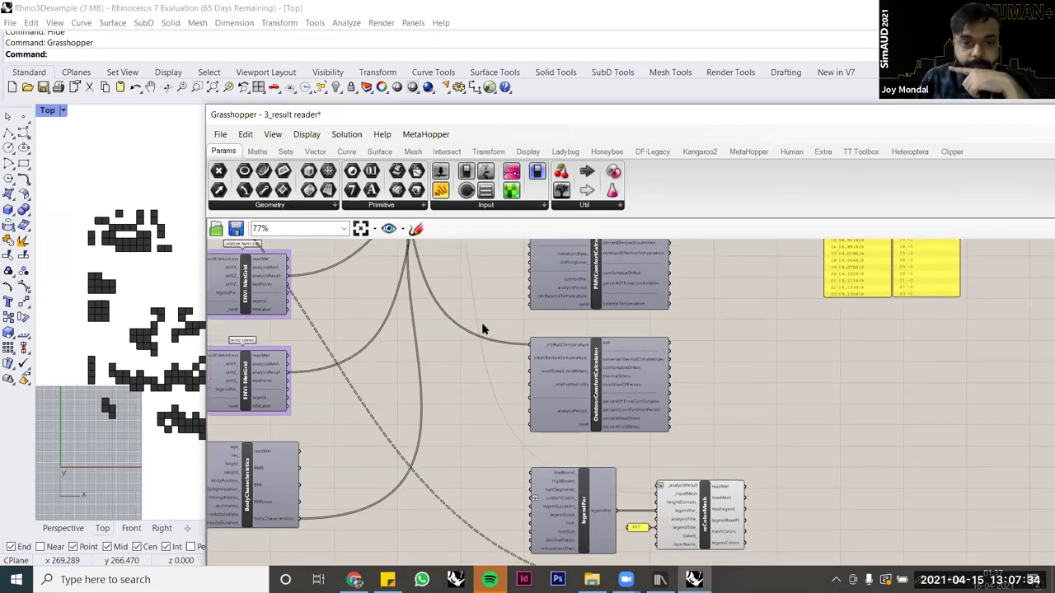
Step: Connect the mean radiant temperature, relative humidity and wind speed grids' analysisResult outputs to the matching OutdoorComfortCalculator inputs
drag(474, 324, 718, 504)
right_drag(468, 407, 427, 337)
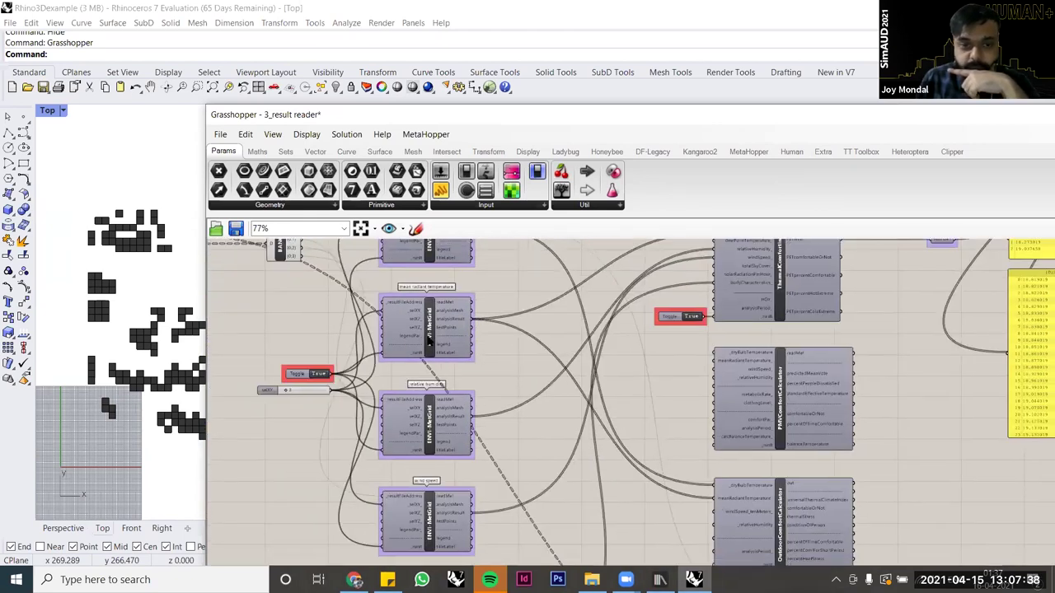
drag(432, 347, 696, 459)
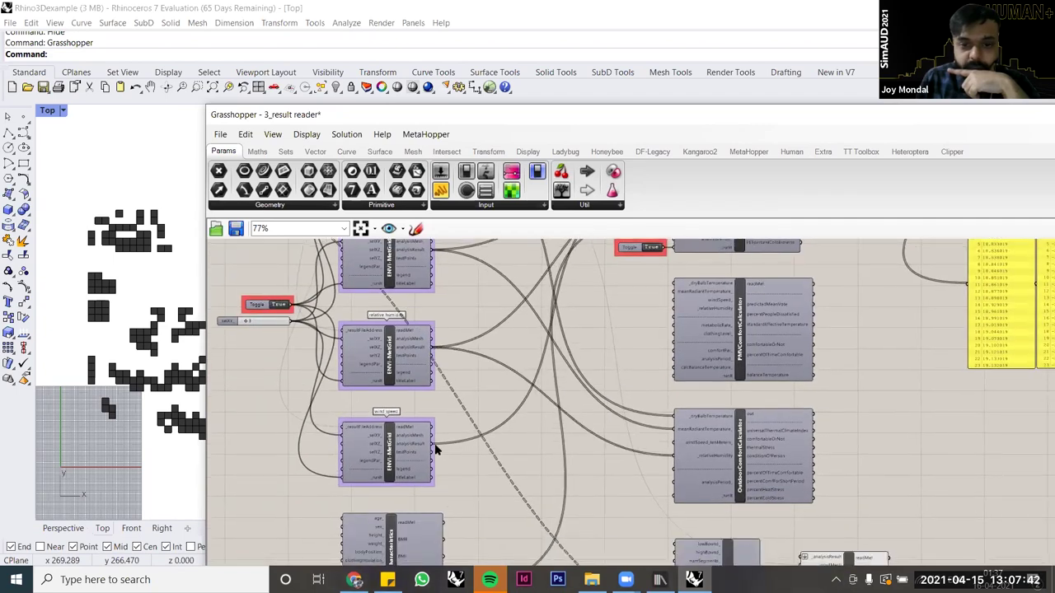
drag(434, 447, 676, 442)
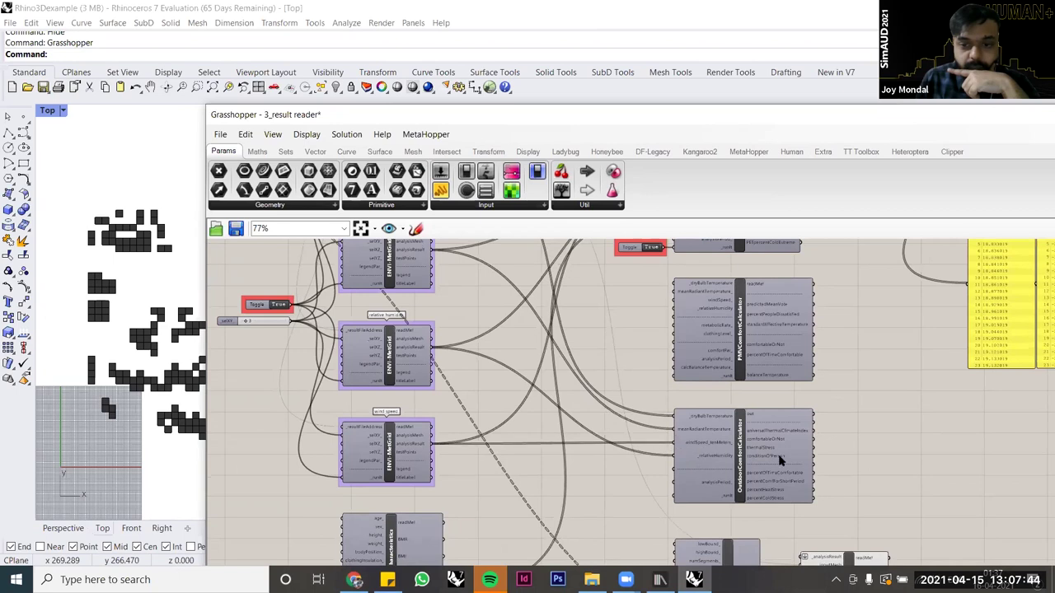
right_drag(619, 435, 567, 437)
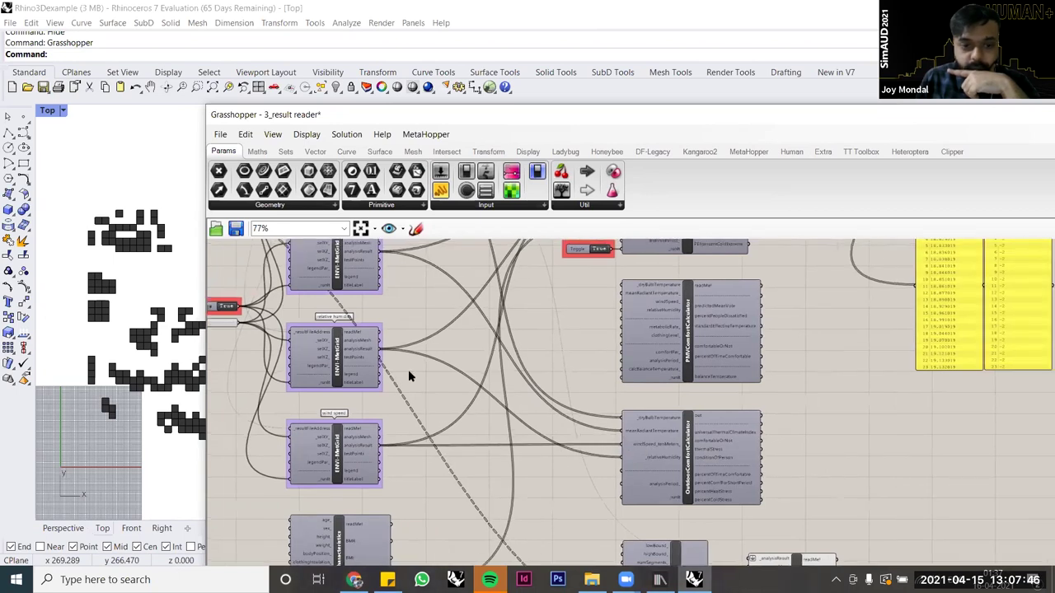
Step: Add a Boolean Toggle wired to OutdoorComfortCalculator's _runIt input, align it with that input and set it to True
scroll(462, 441, up, 5)
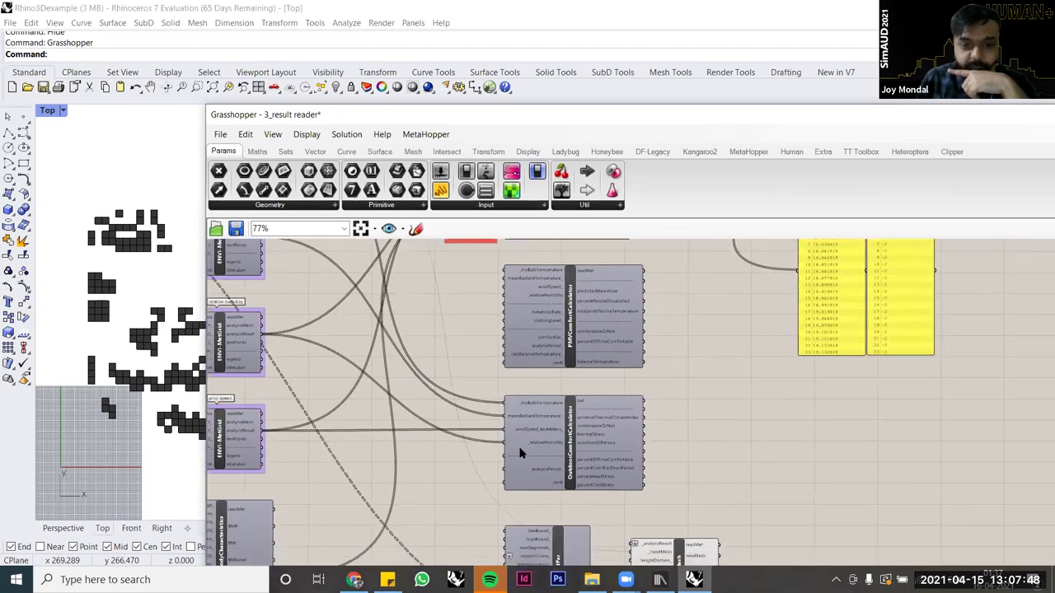
scroll(458, 444, up, 3)
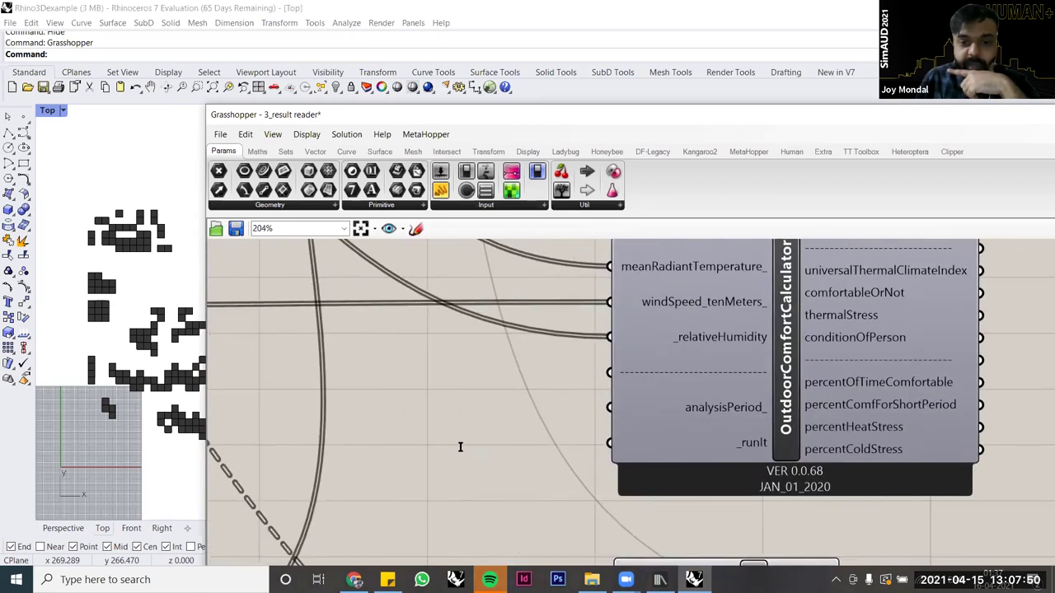
double_click(460, 446)
text(toggle)
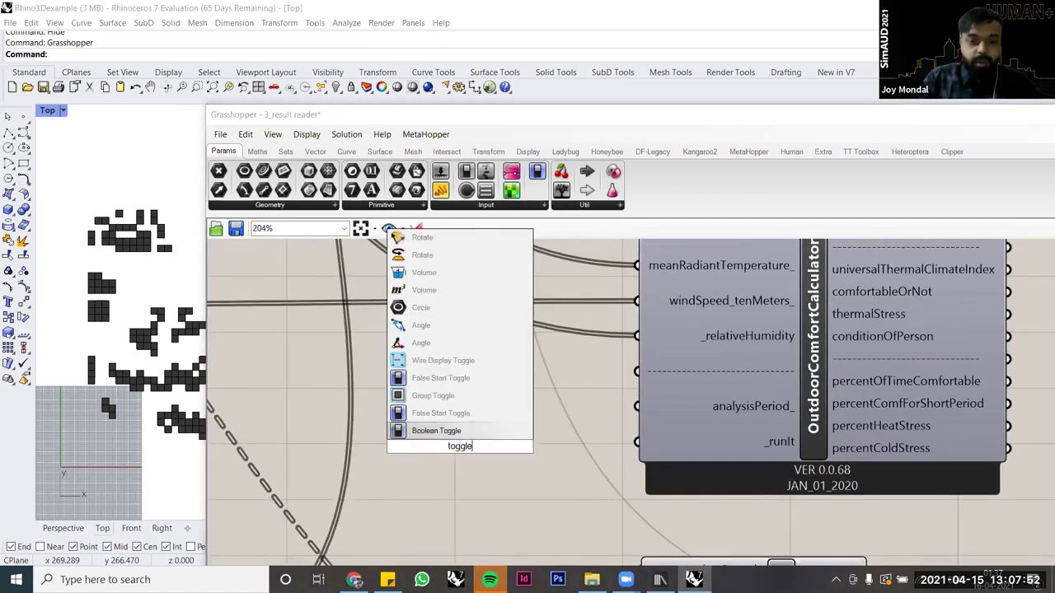
click(459, 434)
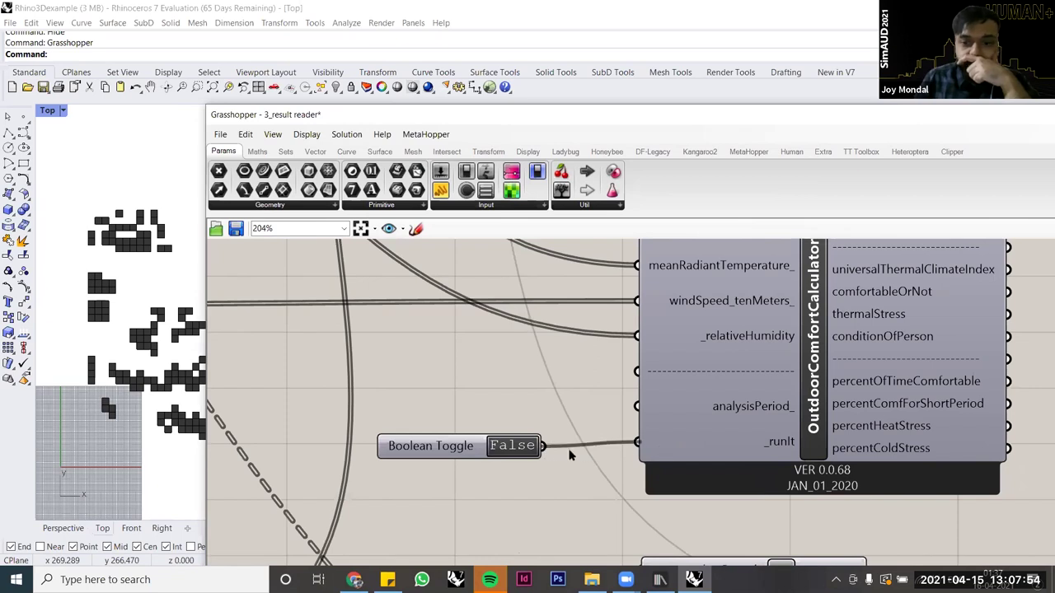
double_click(524, 446)
drag(416, 453, 428, 449)
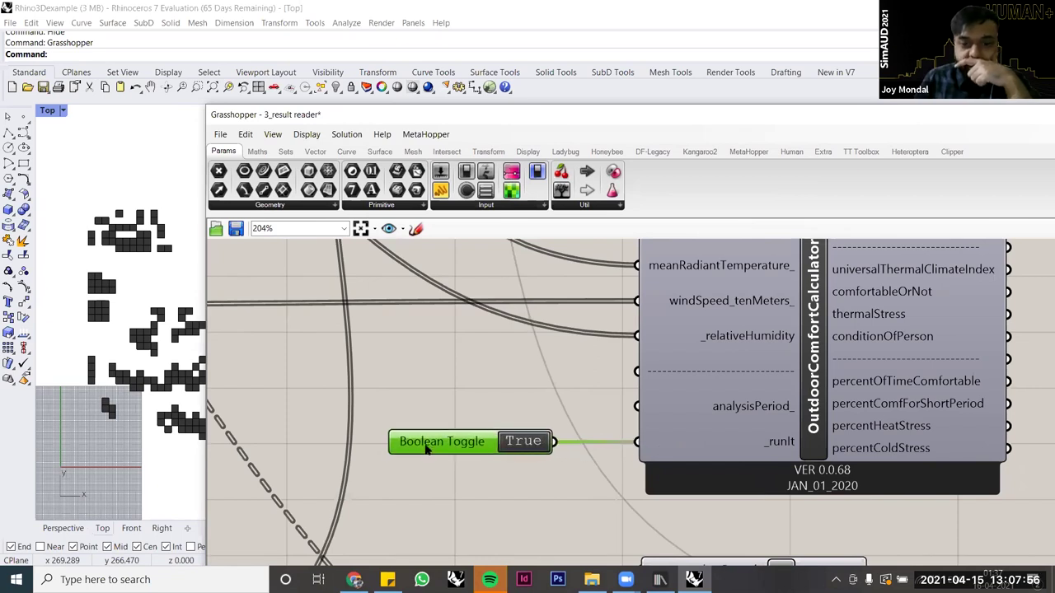
click(431, 382)
Step: Add a panel connected to OutdoorComfortCalculator's universalThermalClimateIndex output, enlarge it and place it beside the component
scroll(370, 404, down, 2)
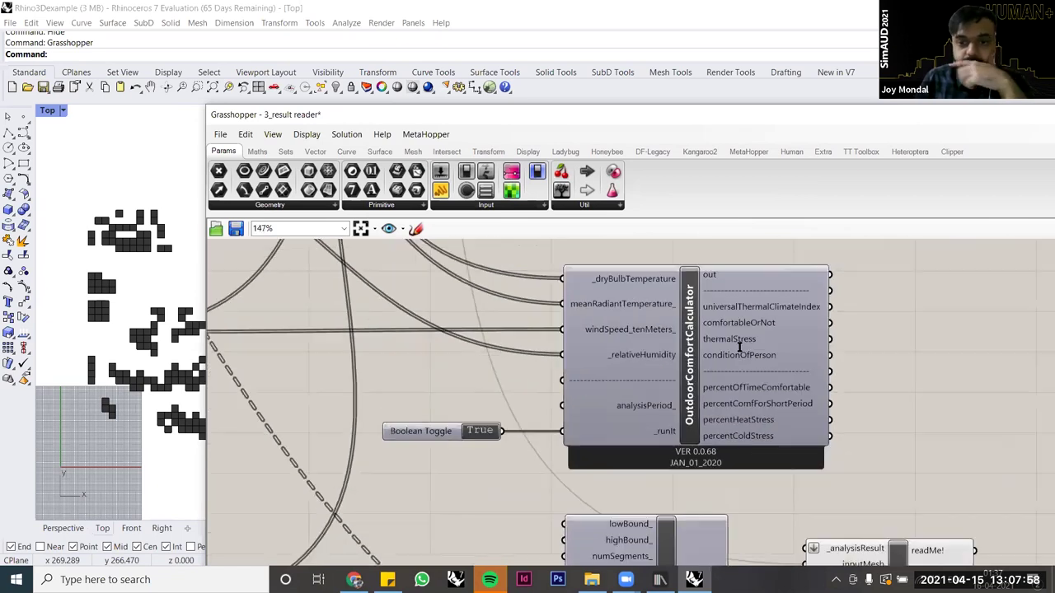
scroll(739, 347, down, 2)
double_click(739, 346)
text(panel)
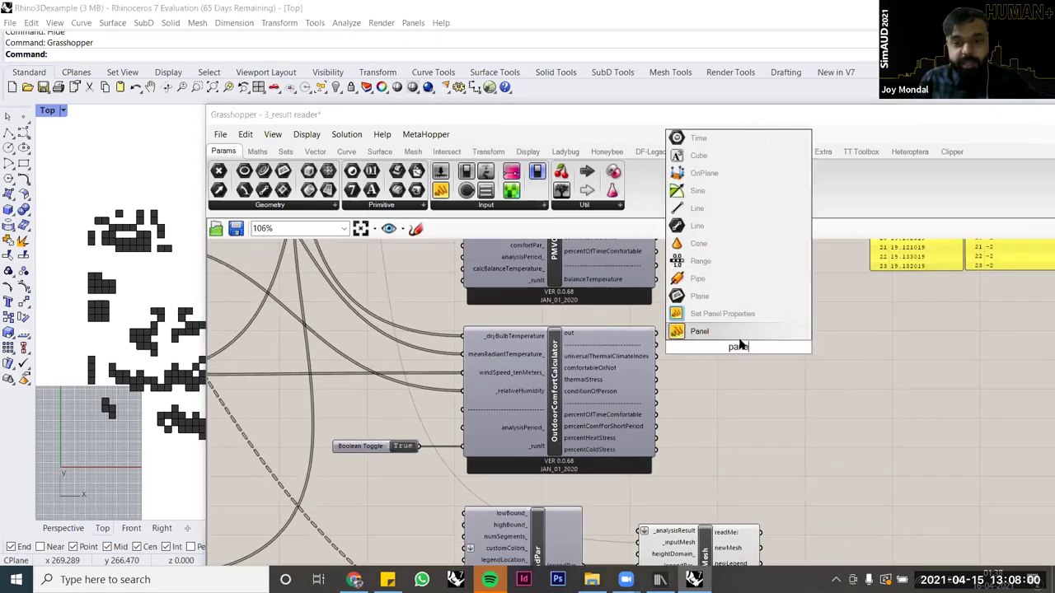
click(740, 334)
drag(656, 356, 693, 347)
drag(786, 363, 861, 362)
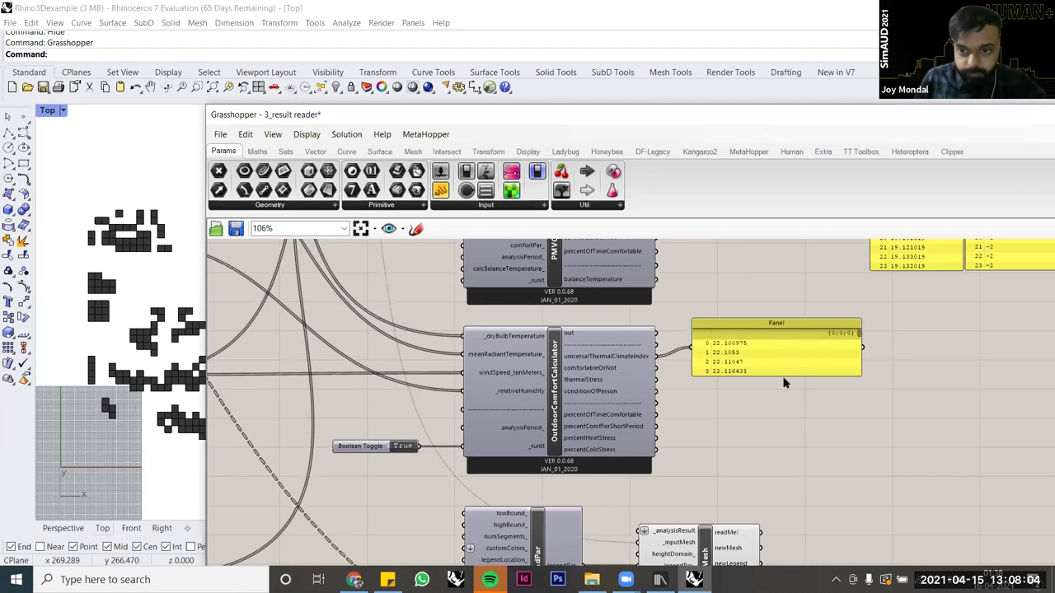
drag(786, 396, 796, 484)
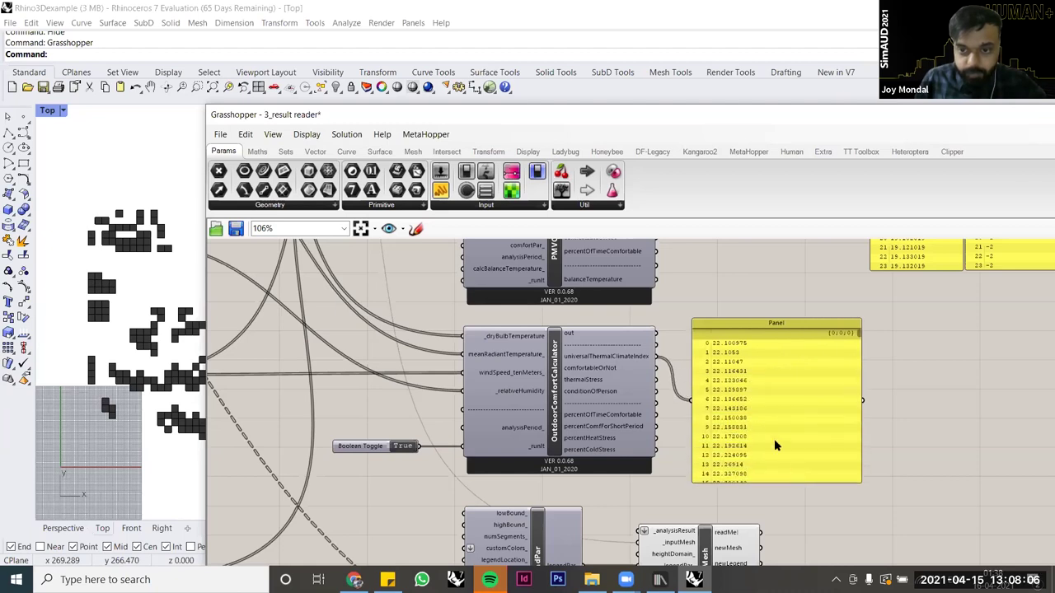
scroll(754, 421, up, 2)
drag(755, 422, 759, 371)
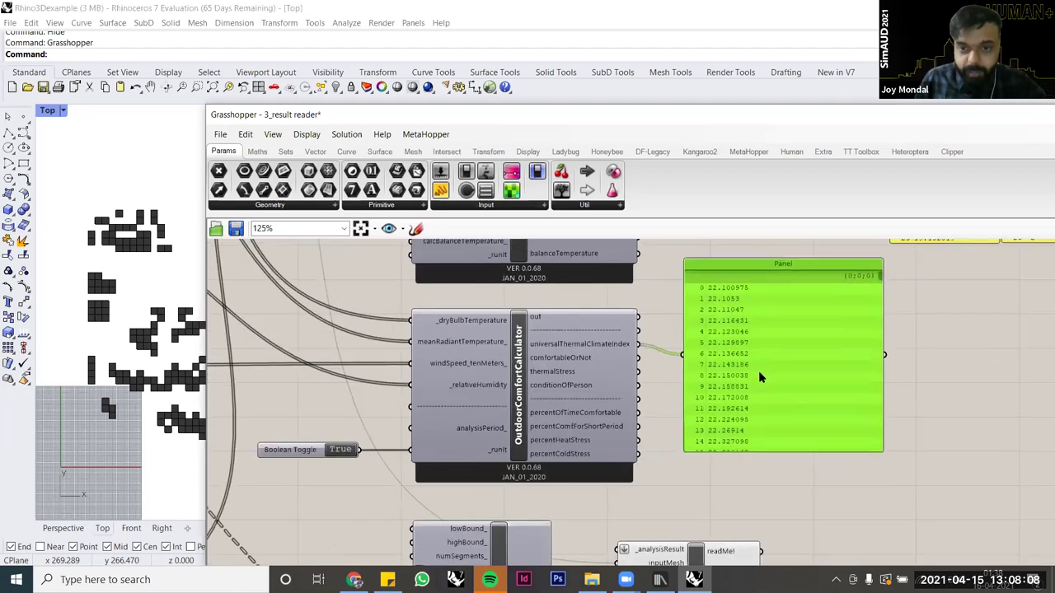
Step: Browse the universal thermal climate index values in the panel and read the description of the comfortableOrNot output
mouse_move(605, 380)
right_down()
mouse_move(572, 397)
mouse_move(591, 387)
right_up()
scroll(833, 348, up, 3)
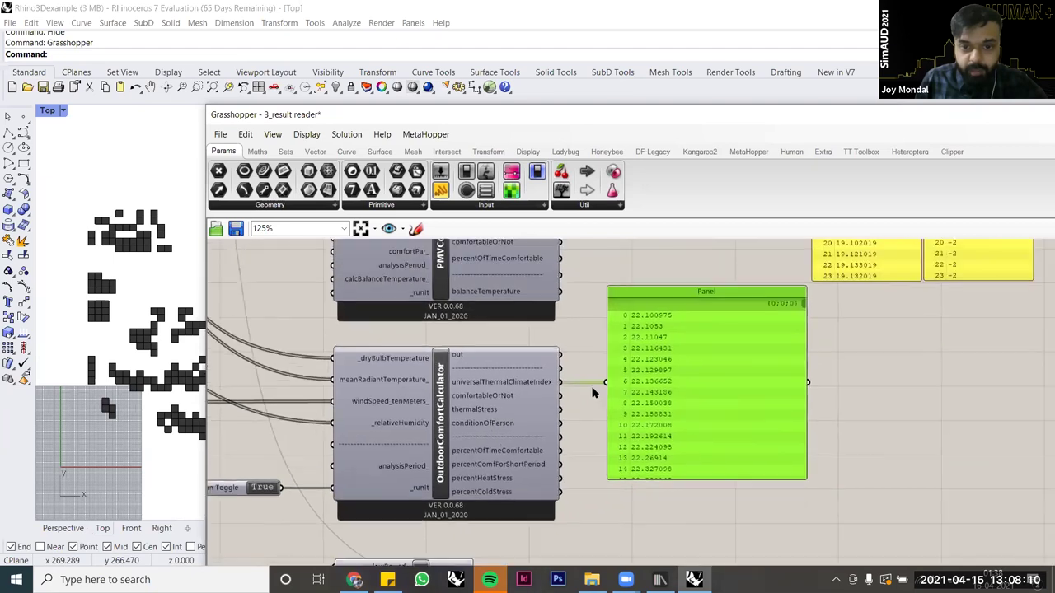
scroll(880, 301, down, 3)
drag(881, 302, 849, 474)
right_drag(405, 334, 456, 318)
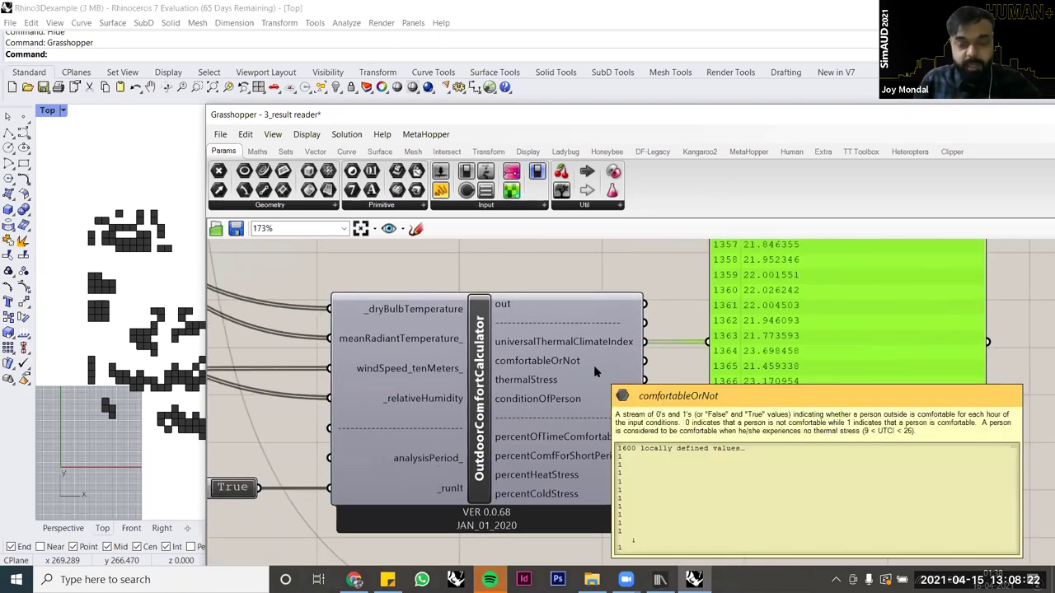
scroll(727, 373, down, 2)
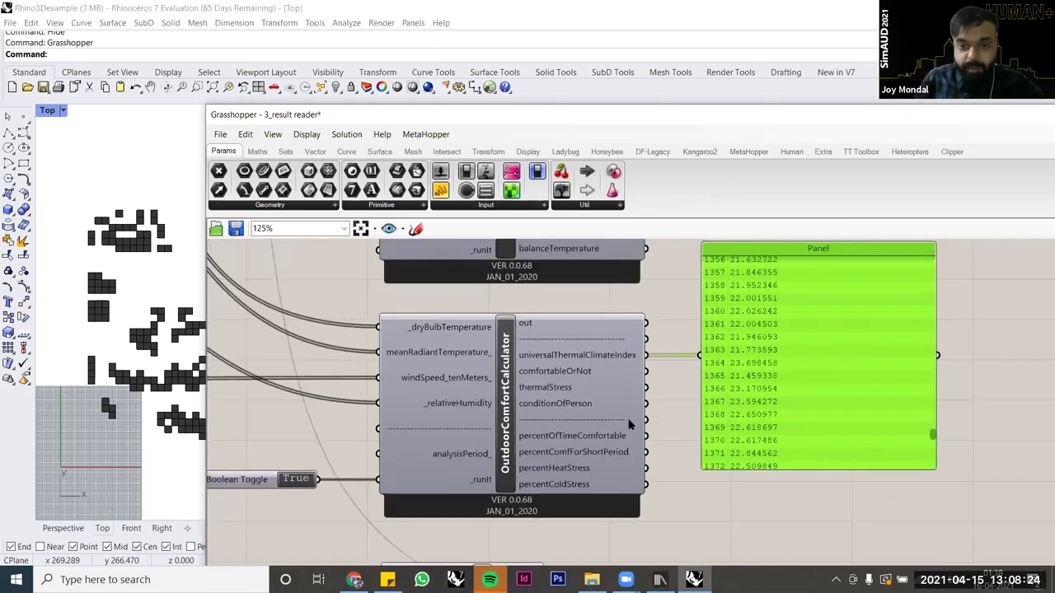
scroll(631, 421, down, 2)
click(543, 381)
scroll(543, 382, up, 2)
mouse_move(544, 382)
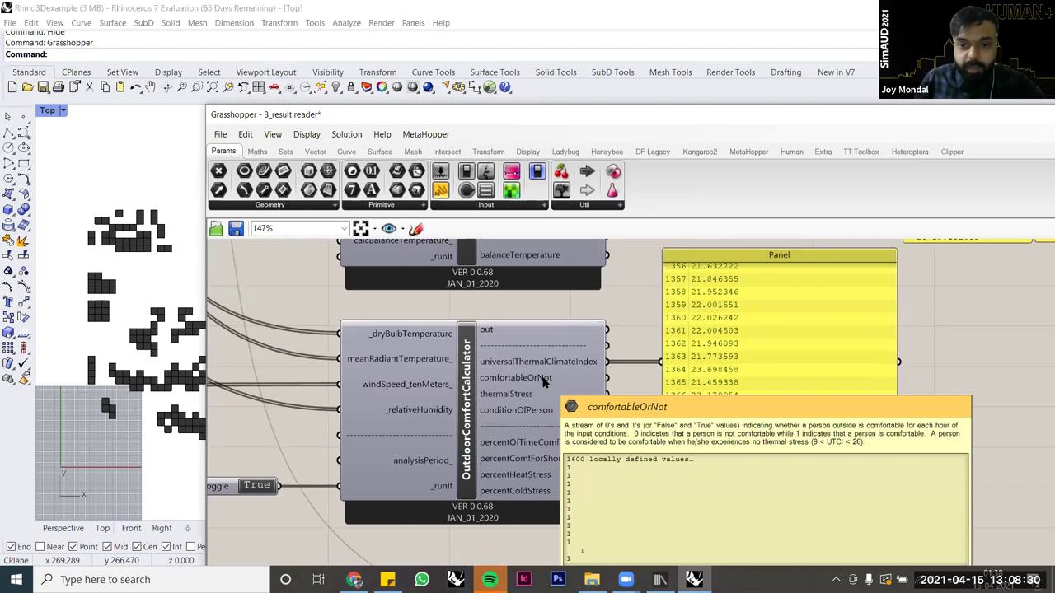
right_drag(543, 382, 499, 330)
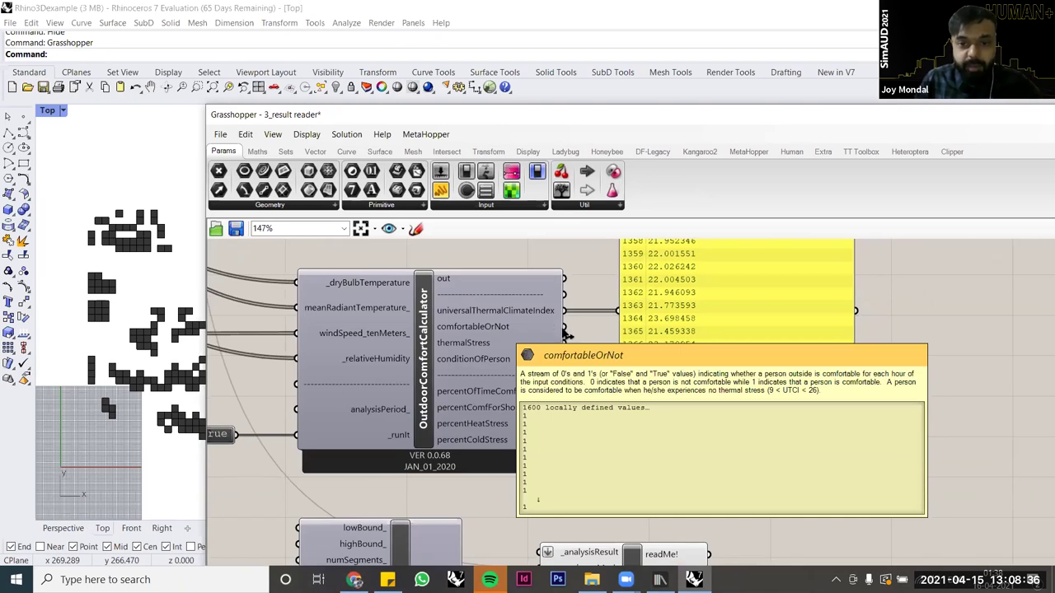
Step: Feed the panel from the comfortableOrNot output in place of universalThermalClimateIndex, and scroll through the listed values
drag(565, 328, 686, 331)
right_drag(838, 410, 819, 461)
drag(831, 450, 817, 283)
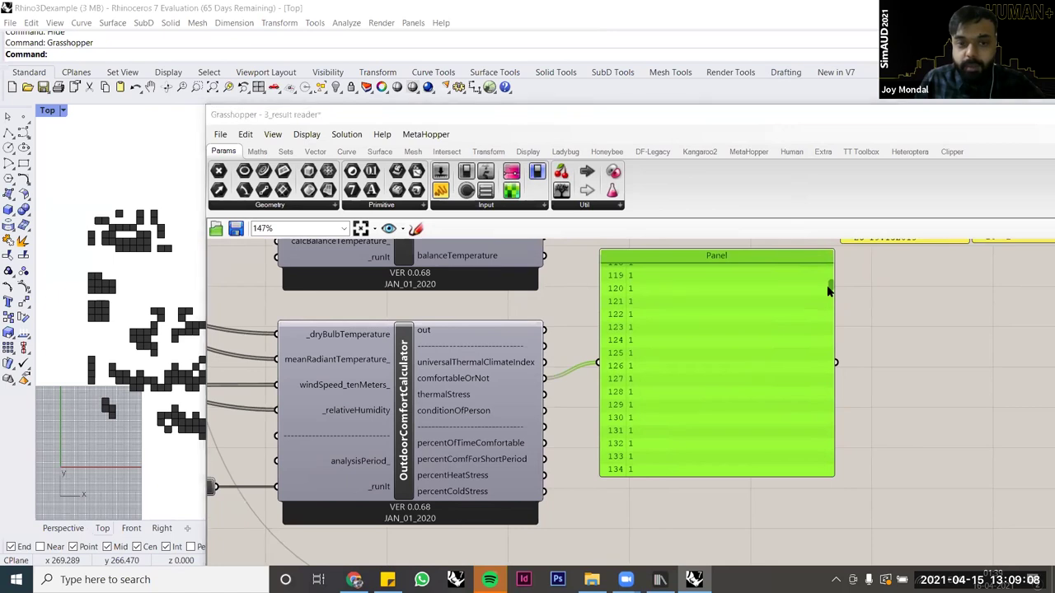
right_drag(535, 381, 634, 410)
right_drag(397, 384, 359, 378)
click(605, 415)
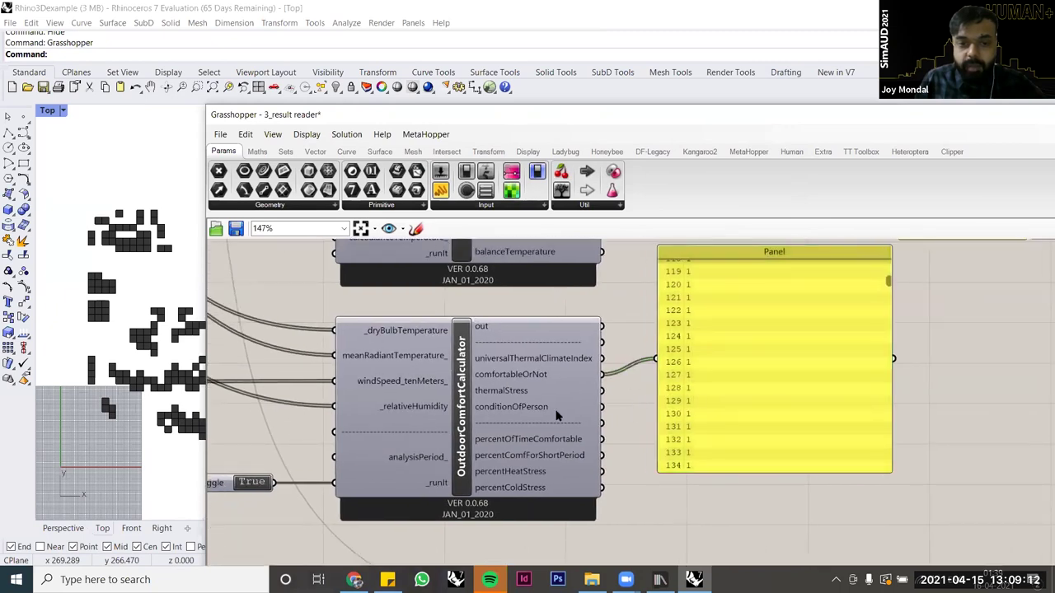
Step: Add a blank panel beside the wind speed ENVI-MetGrid component
right_drag(471, 416, 501, 413)
right_drag(343, 397, 497, 397)
scroll(587, 435, down, 3)
right_drag(487, 440, 588, 435)
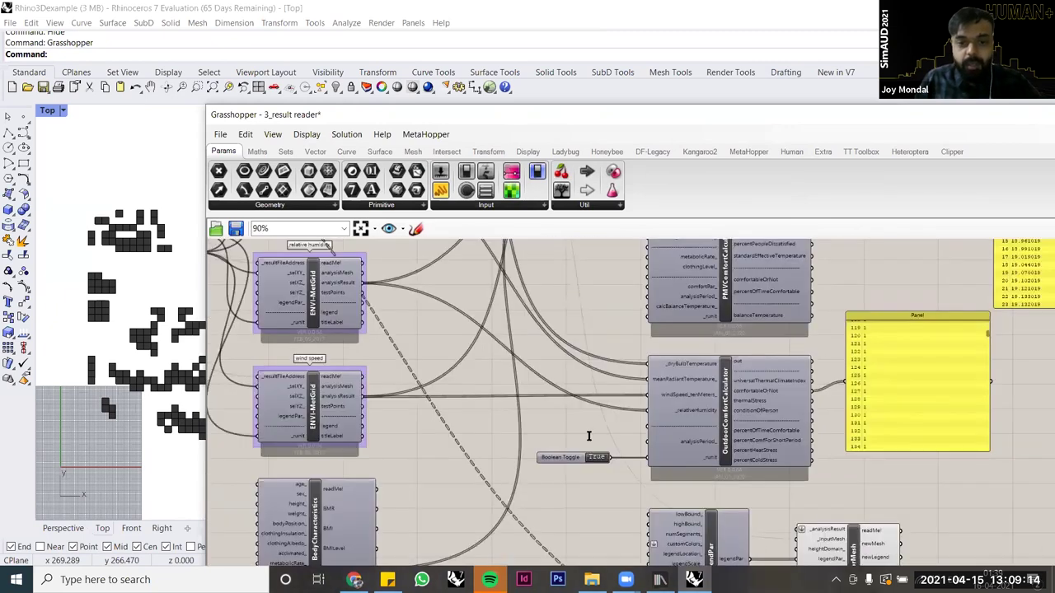
right_drag(404, 421, 589, 435)
scroll(588, 435, up, 3)
double_click(588, 435)
text(pan)
click(590, 422)
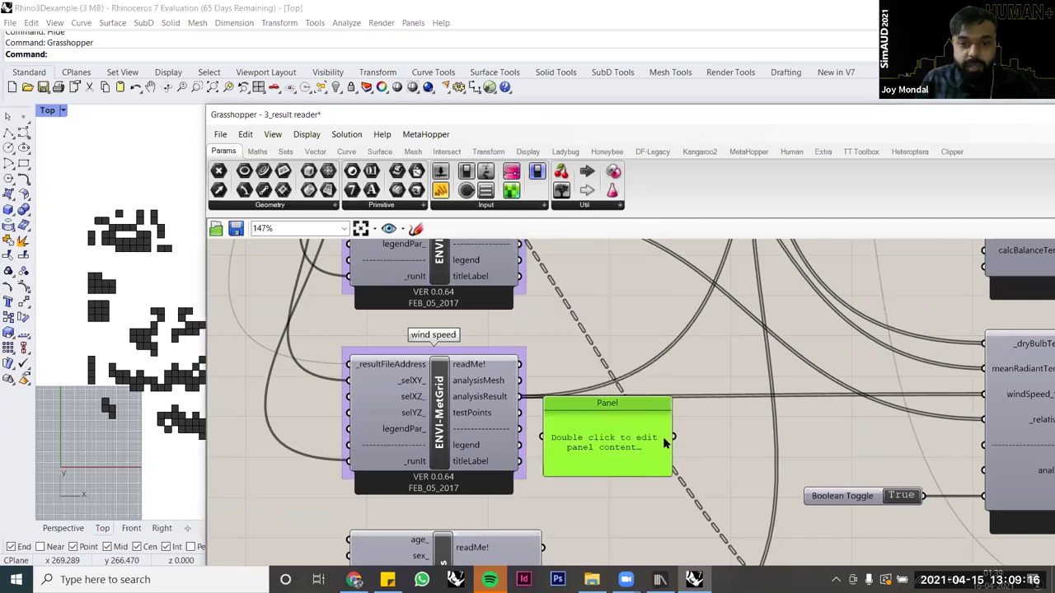
click(556, 439)
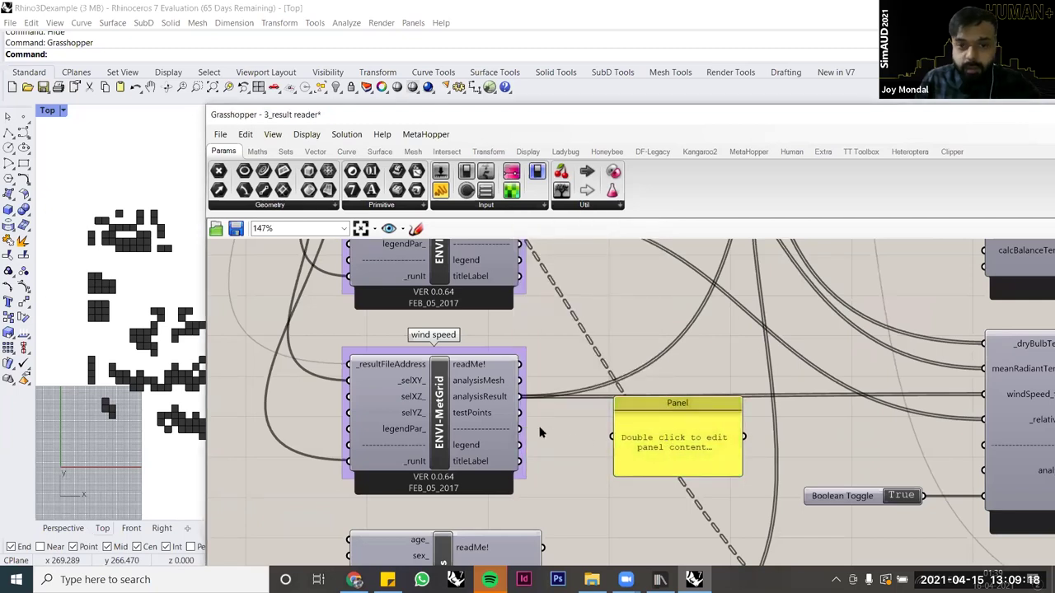
Step: Move the blank panel away from the wind speed grid to the free space near the ENVI-MetReader component
scroll(618, 417, down, 2)
drag(653, 443, 338, 408)
right_drag(556, 447, 836, 534)
scroll(613, 384, down, 3)
drag(602, 446, 529, 288)
right_drag(414, 324, 501, 390)
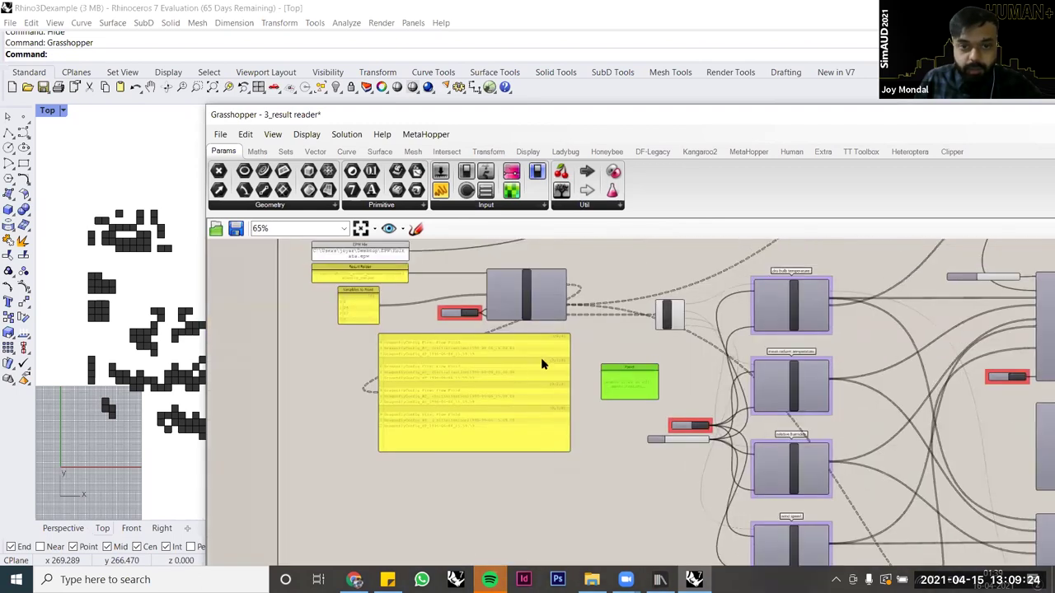
Step: Read the numbered list of variables in the description of ENVI-MetReader's _variable_ input
scroll(566, 356, up, 4)
right_drag(567, 363, 554, 468)
mouse_move(555, 468)
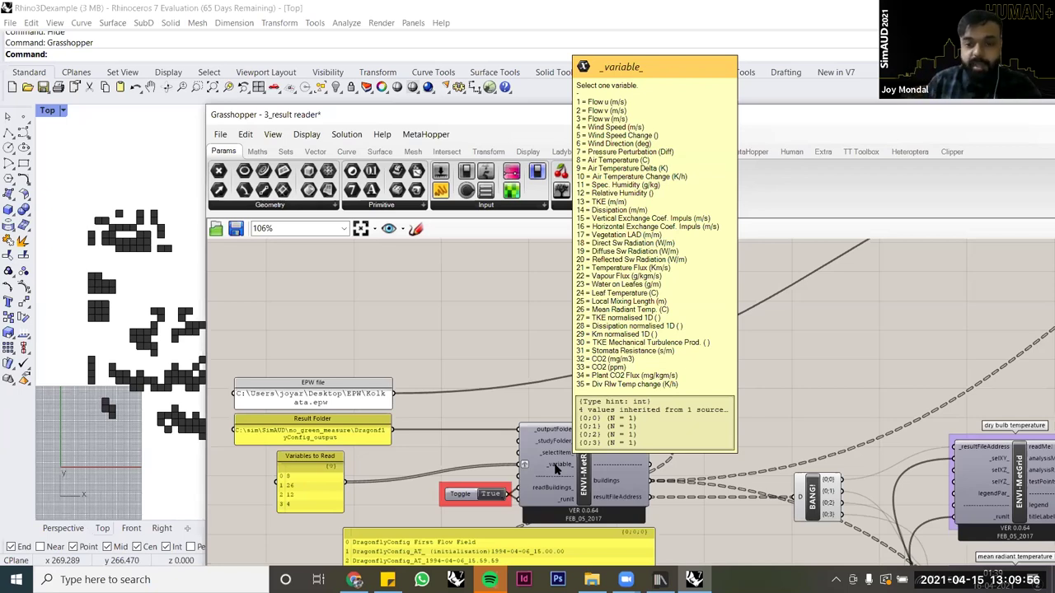
click(754, 89)
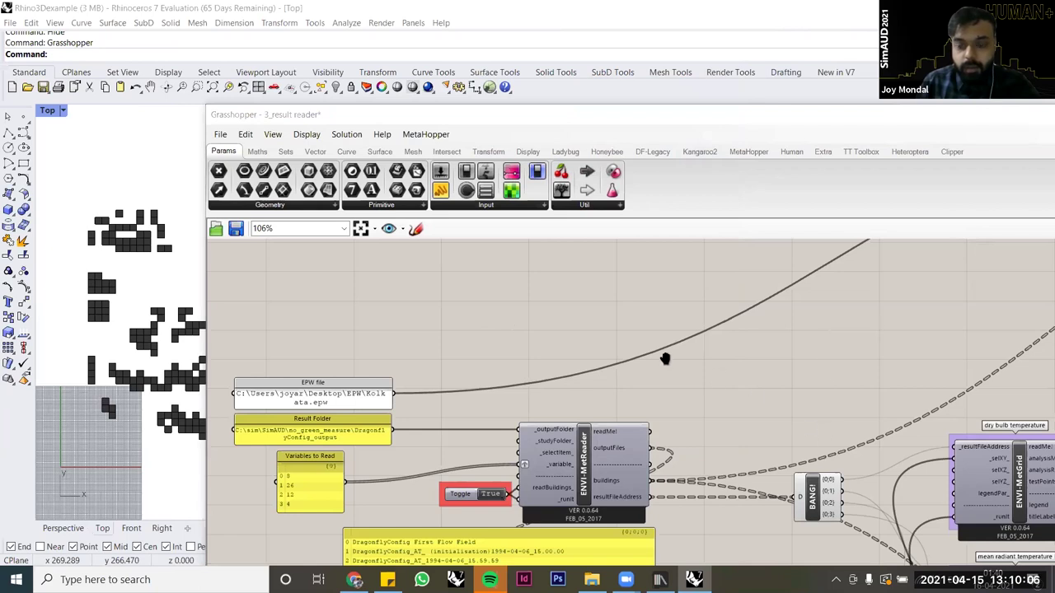
Step: Align the panel with the comfortableOrNot output of OutdoorComfortCalculator so their wire runs straight
right_drag(554, 322, 382, 245)
scroll(811, 505, down, 3)
scroll(801, 504, up, 2)
scroll(739, 476, up, 1)
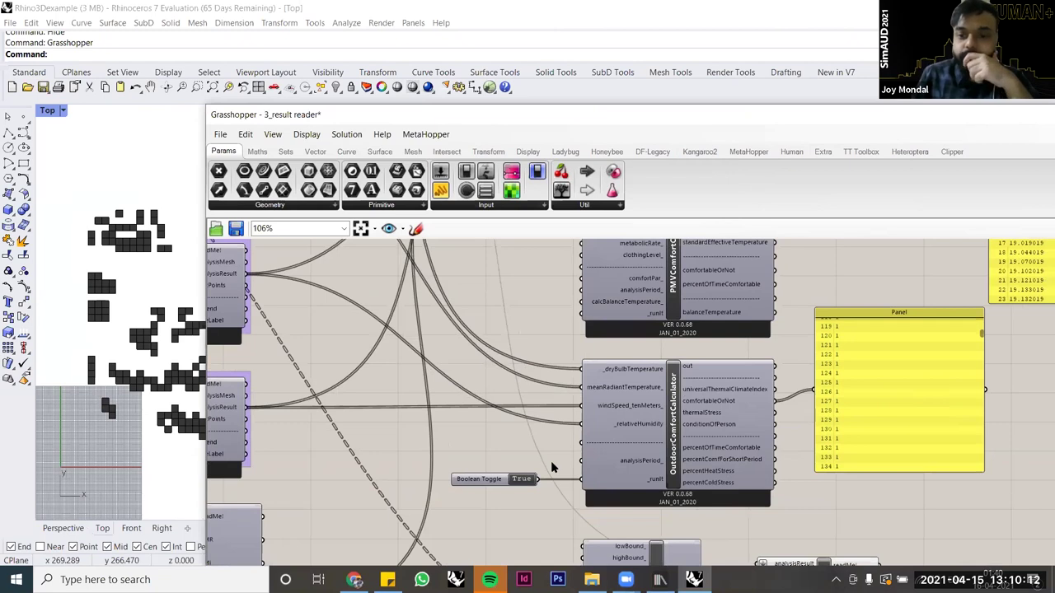
drag(834, 432, 823, 443)
right_drag(767, 466, 686, 467)
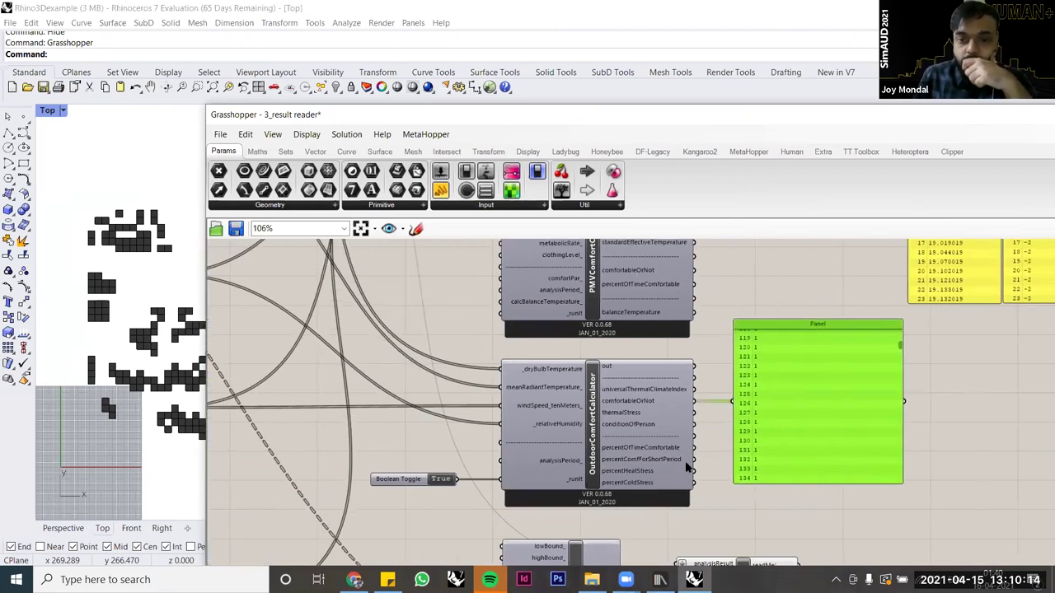
click(692, 483)
Step: Read the description of OutdoorComfortCalculator's thermalStress output
right_drag(657, 422, 591, 347)
scroll(548, 341, up, 2)
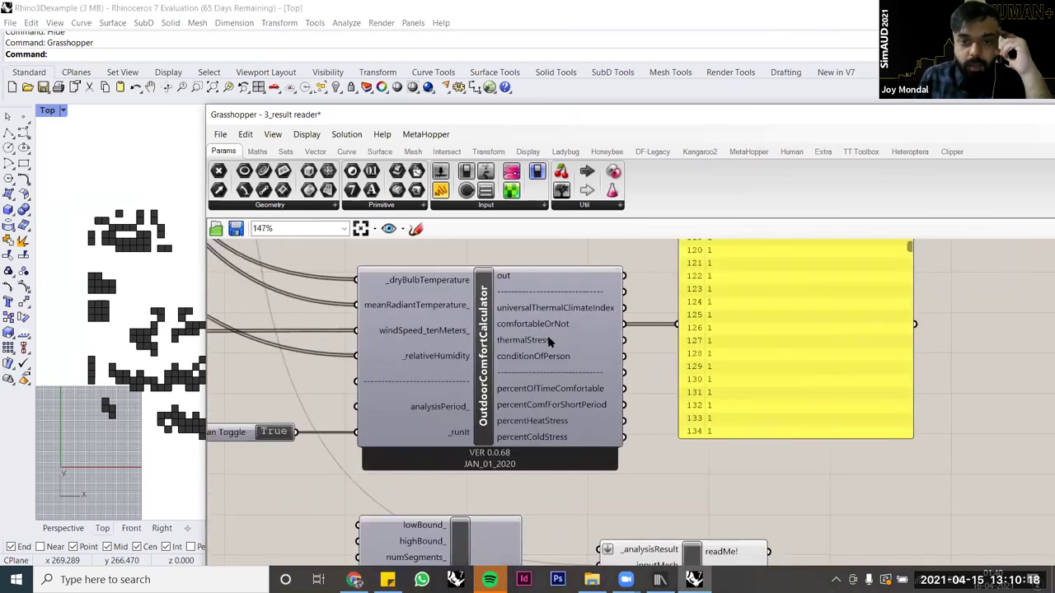
mouse_move(549, 341)
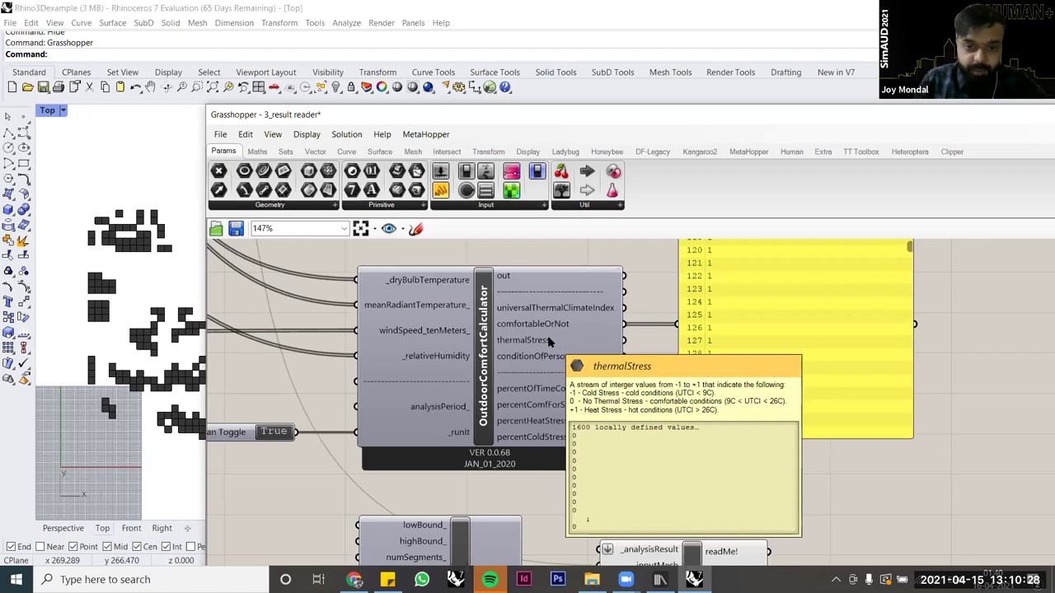
Step: Wire universalThermalClimateIndex into reColorMesh's _analysisResult input and move the Grasshopper window aside to expose the coloured mesh and legend
scroll(592, 423, down, 3)
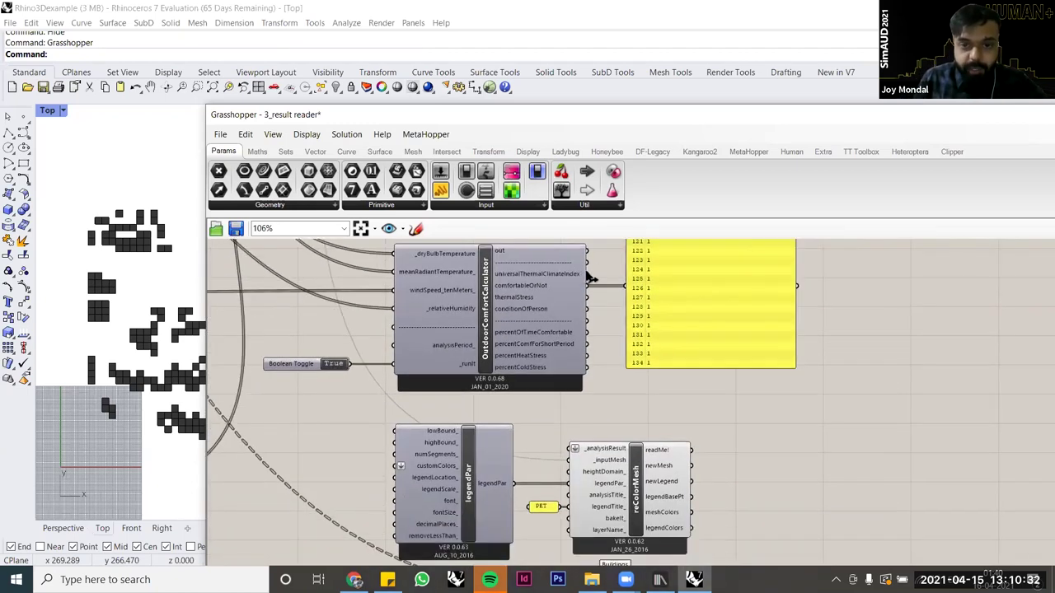
drag(592, 278, 577, 450)
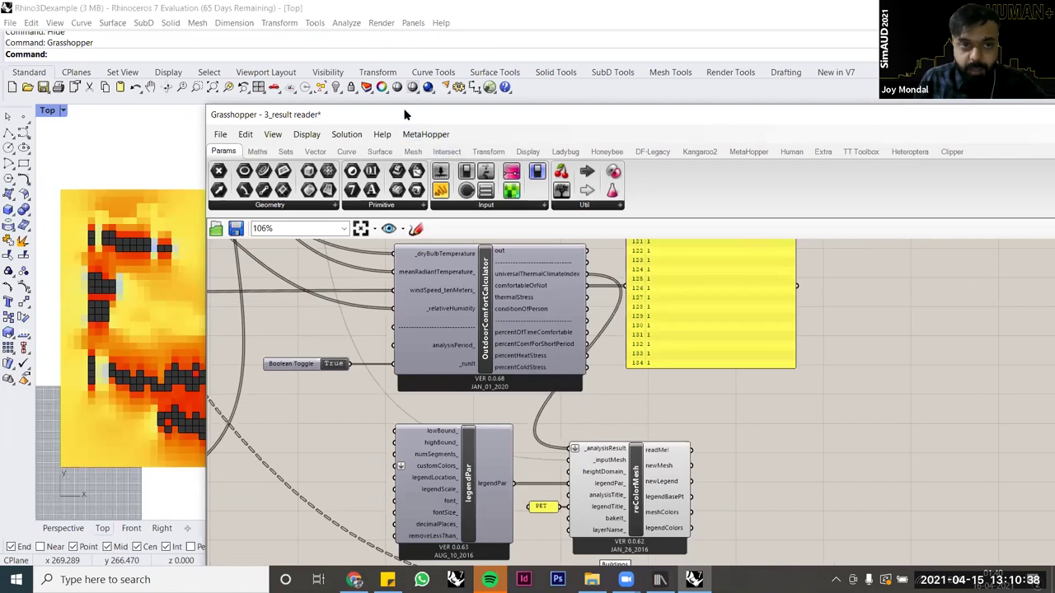
drag(413, 114, 659, 117)
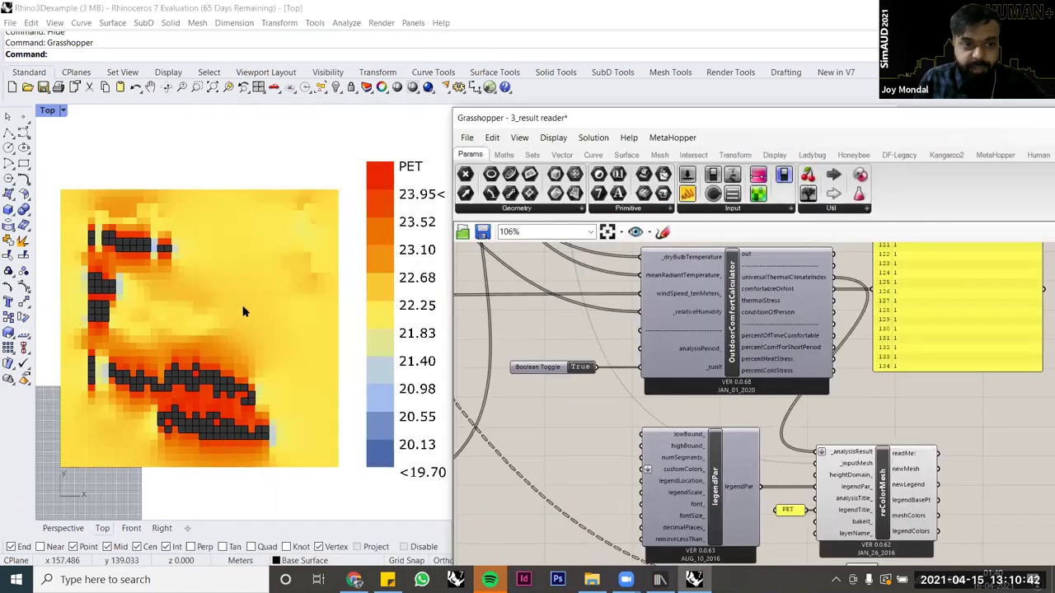
Step: Change the text of the panel feeding reColorMesh's legendTitle_ input to UTCI
scroll(707, 414, down, 5)
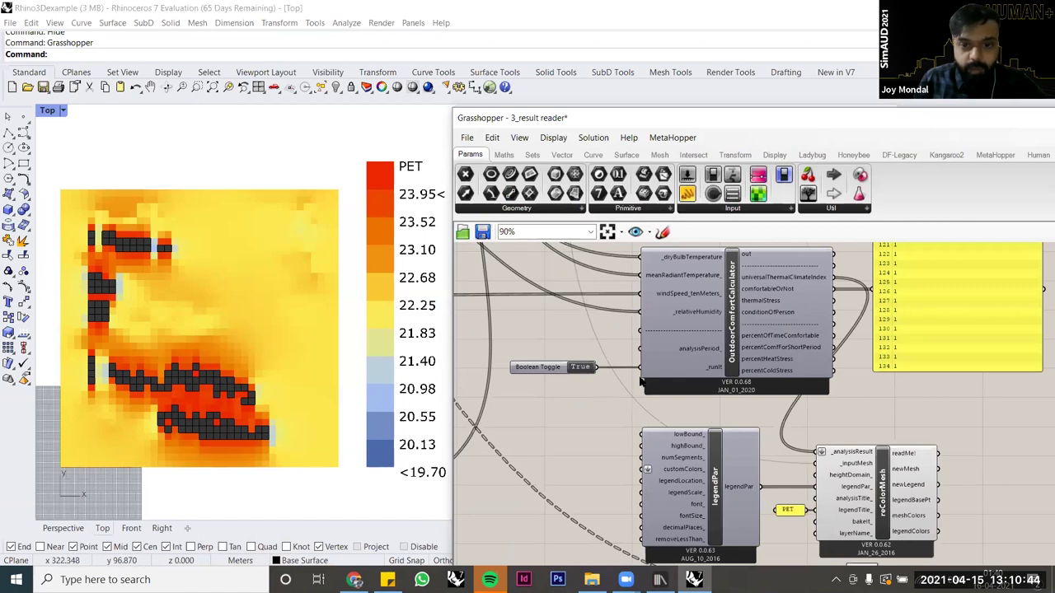
scroll(304, 374, up, 2)
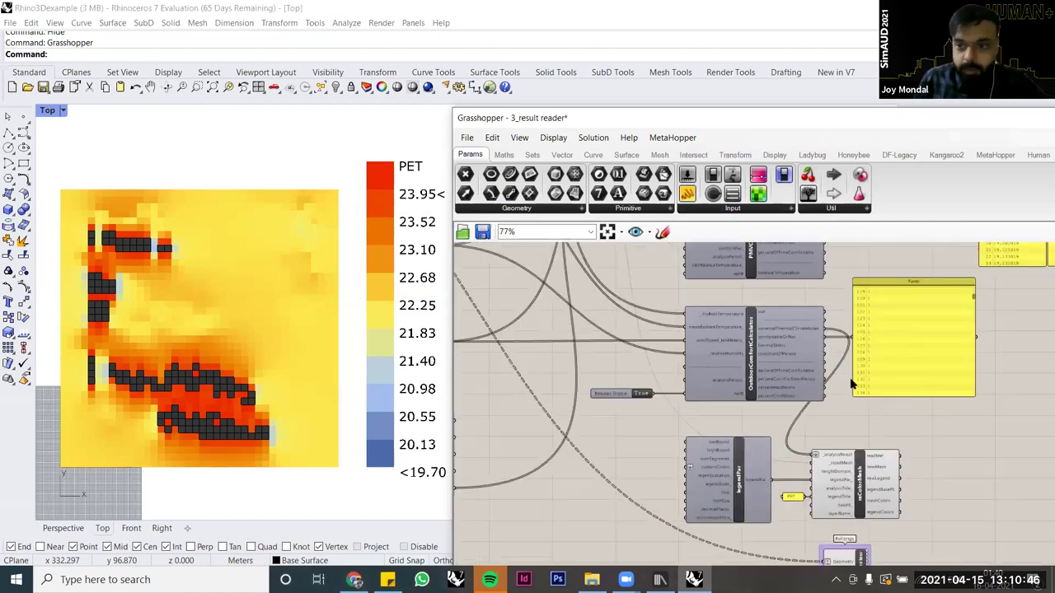
scroll(754, 505, up, 1)
scroll(763, 507, up, 5)
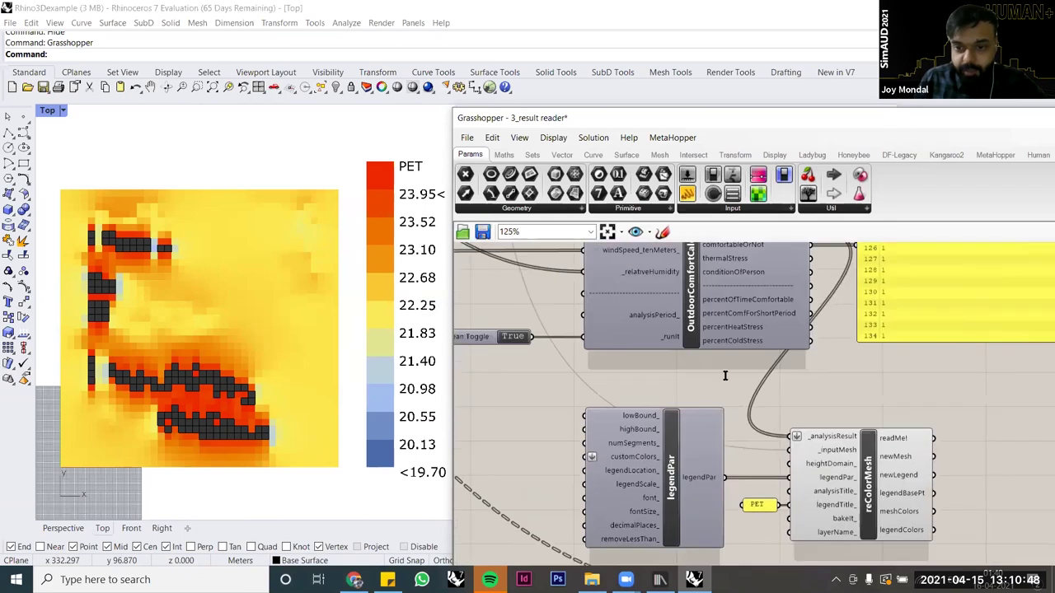
double_click(758, 503)
text(UTCI)
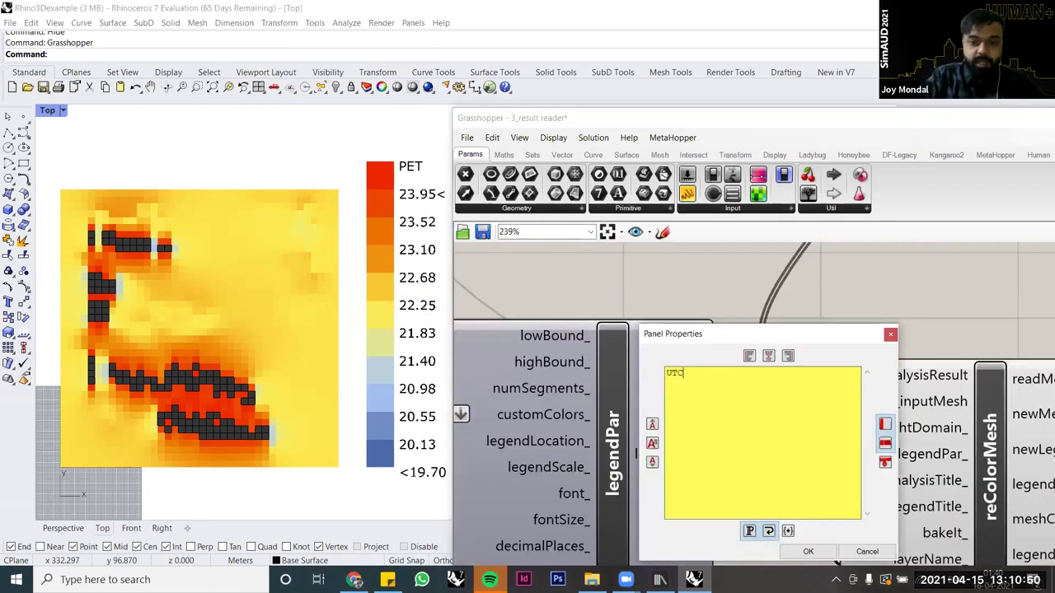
click(808, 551)
click(767, 386)
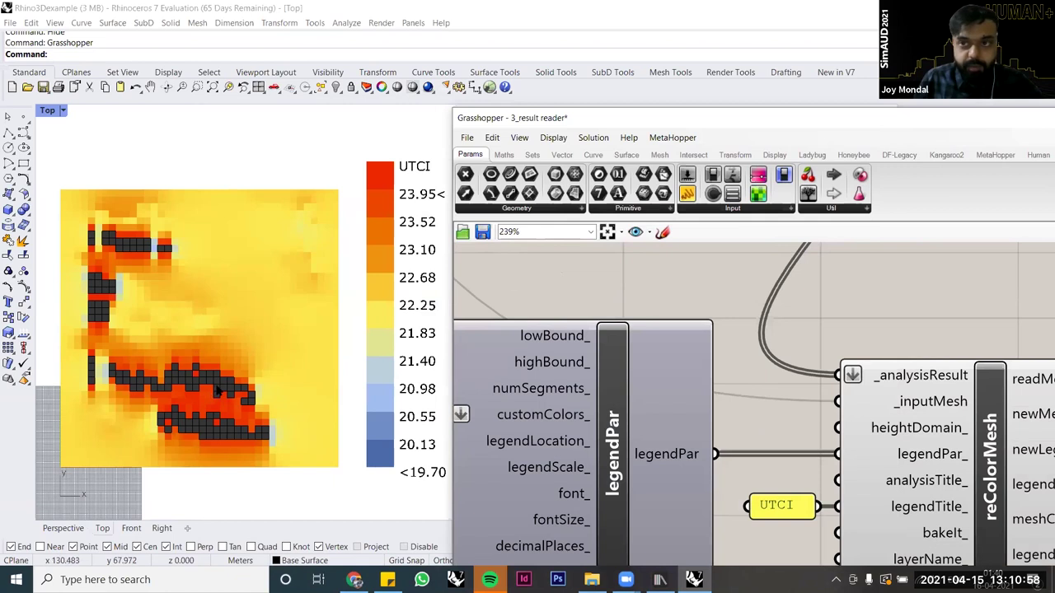
Step: Widen the visible Grasshopper canvas and review the definition from reColorMesh past OutdoorComfortCalculator and PMVComfortCalculator up to ThermalComfortIndices
drag(684, 118, 634, 94)
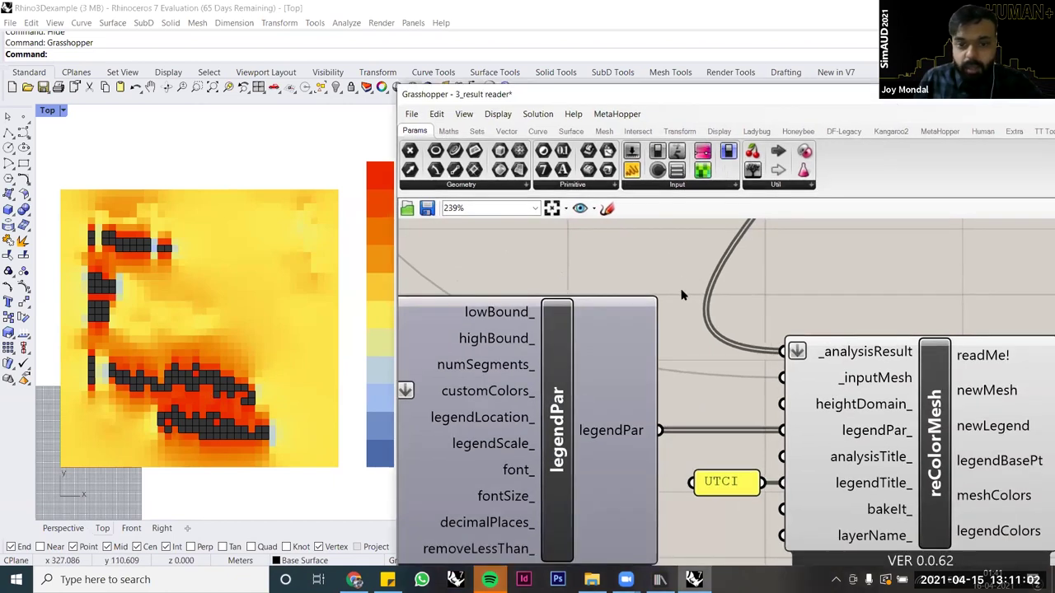
scroll(680, 291, down, 3)
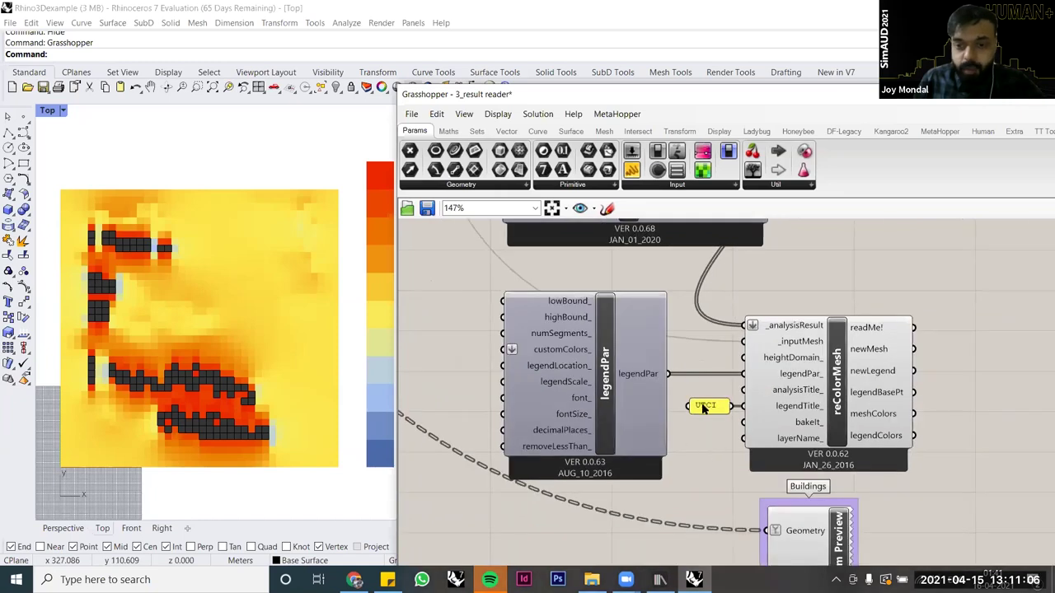
right_drag(706, 374, 703, 409)
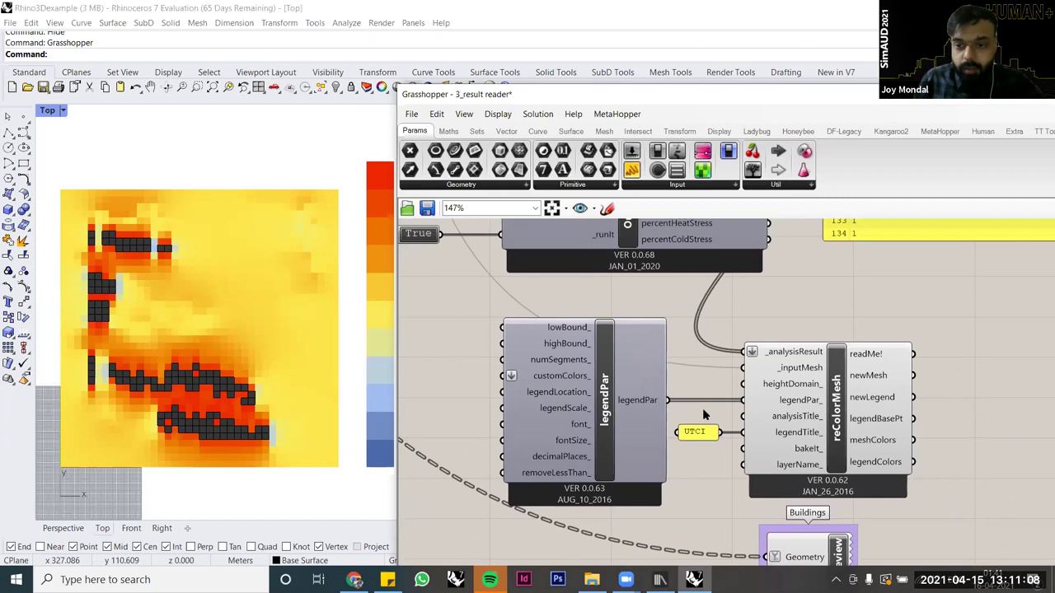
scroll(705, 414, down, 3)
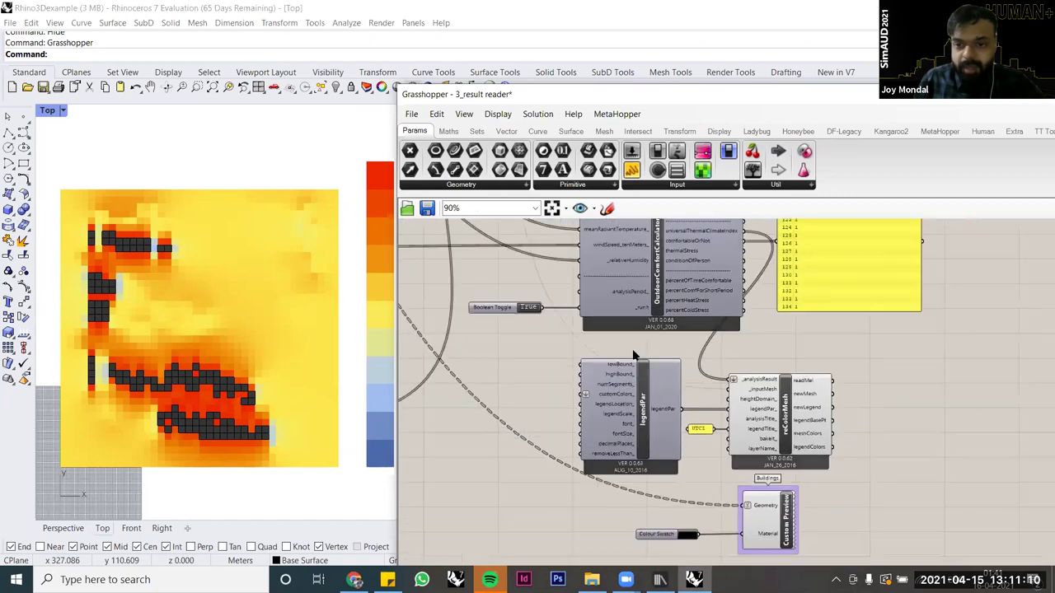
right_drag(593, 233, 598, 404)
scroll(630, 338, up, 1)
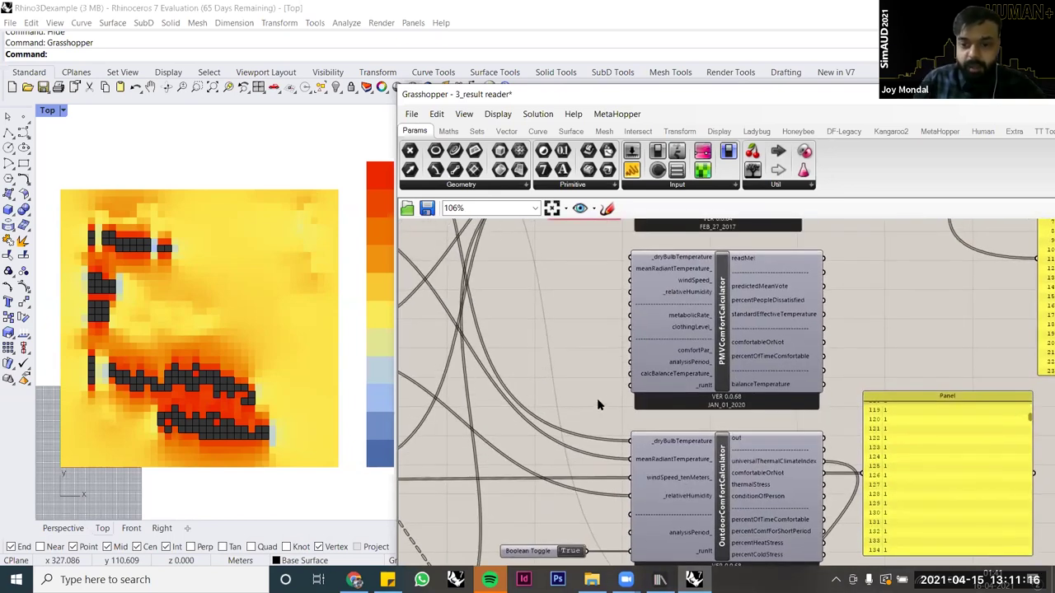
scroll(612, 420, down, 2)
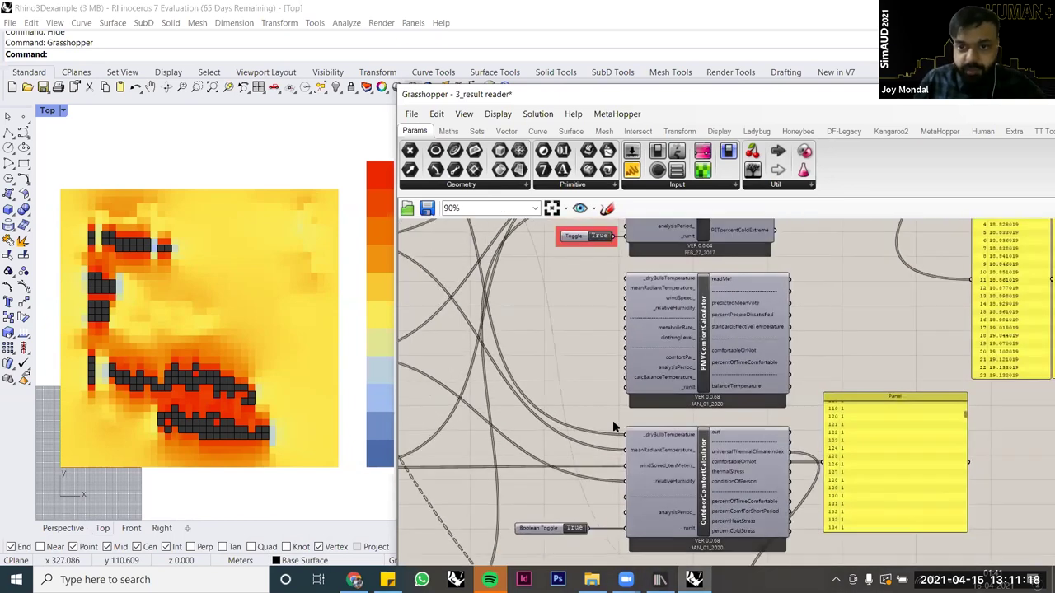
right_drag(607, 322, 615, 420)
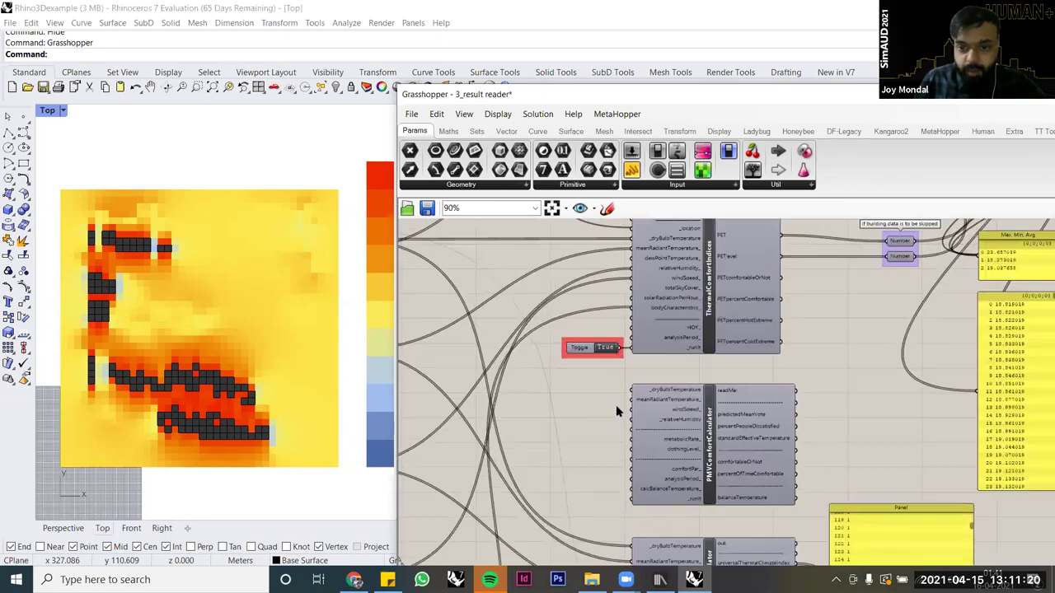
scroll(590, 442, up, 2)
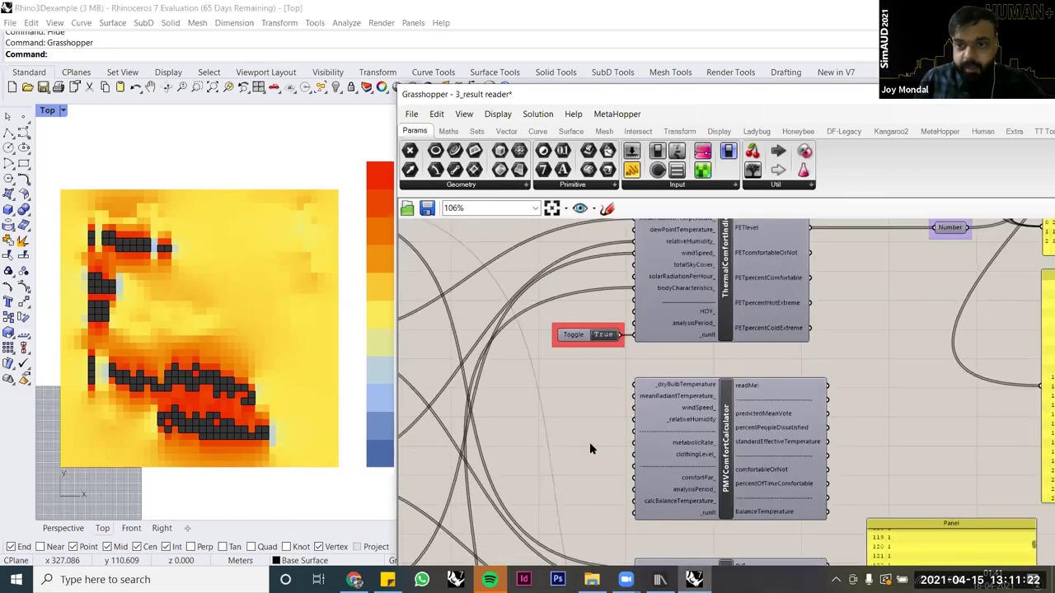
scroll(589, 442, down, 1)
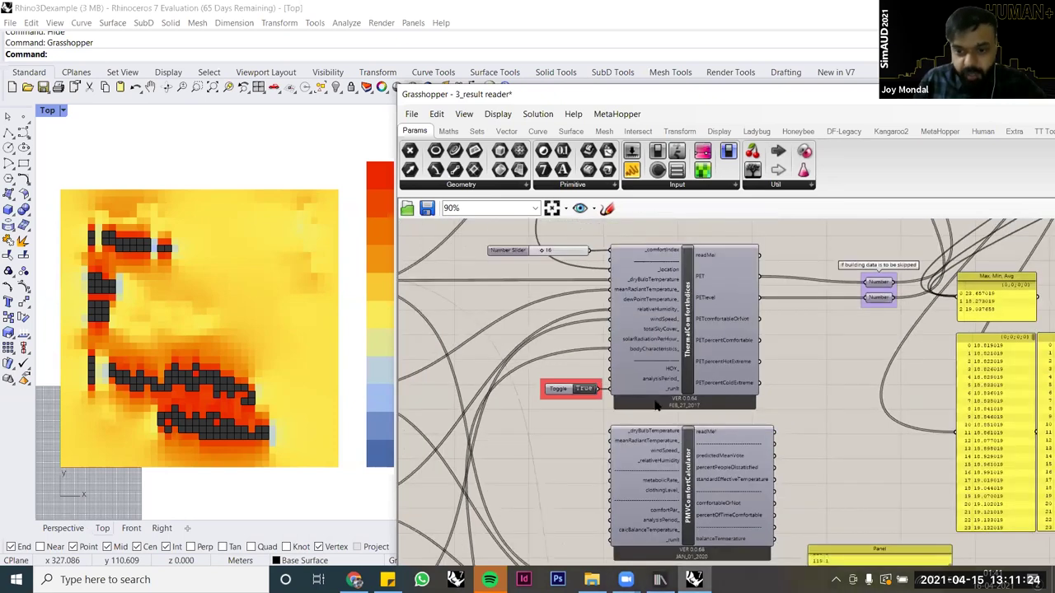
ctrl+scroll(663, 342, down, 3)
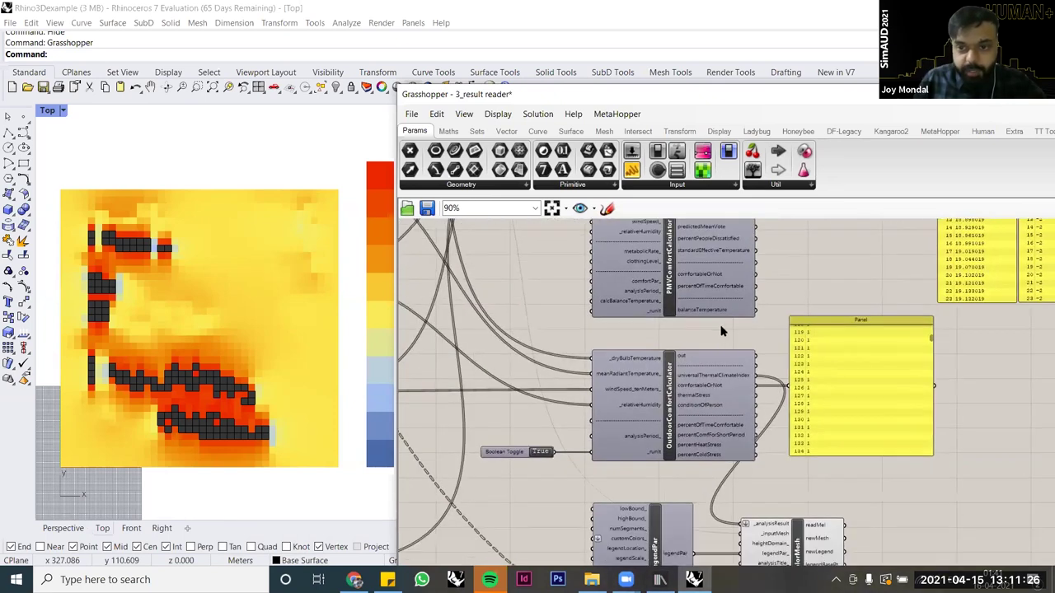
ctrl+scroll(715, 297, up, 3)
Step: Examine the ThermalComfortIndices component, reading its list of supported comfort indices and its _comfortIndex input
click(724, 297)
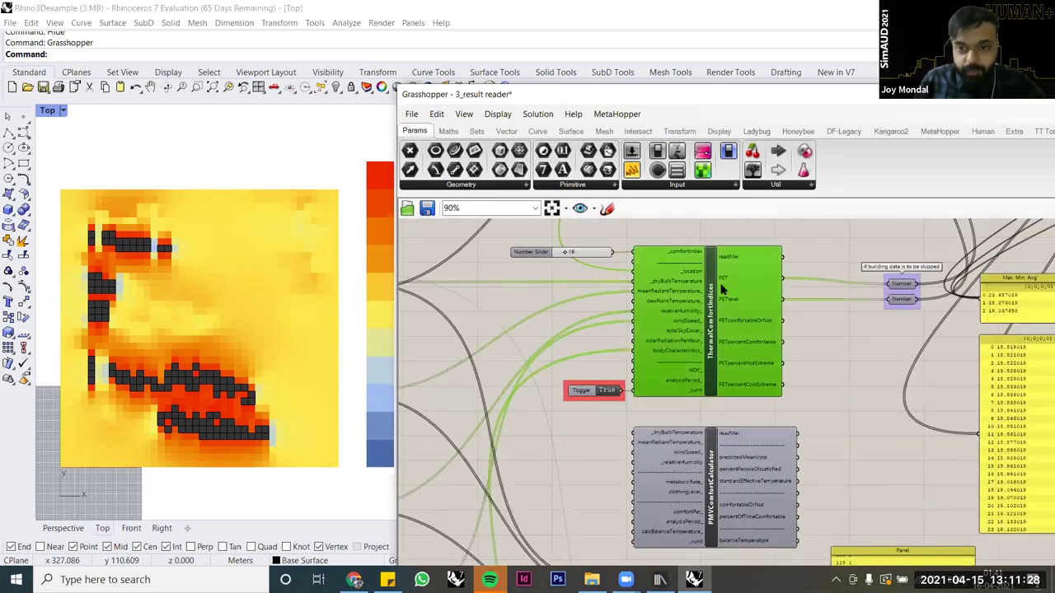
scroll(721, 290, up, 3)
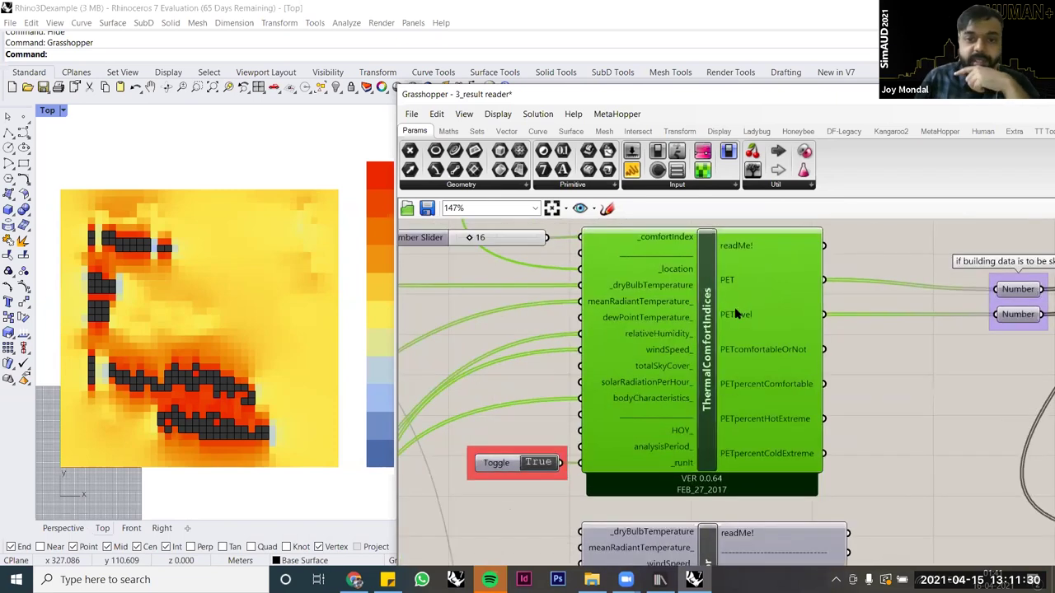
right_drag(737, 314, 738, 343)
mouse_move(768, 346)
right_drag(768, 417, 844, 453)
right_drag(719, 470, 620, 445)
mouse_move(689, 393)
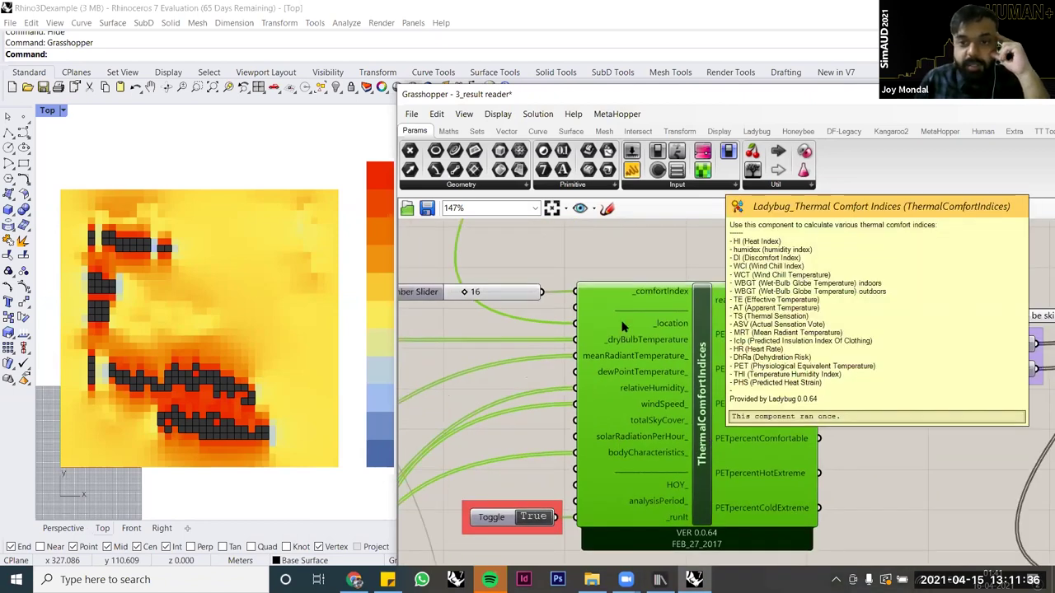
mouse_move(660, 293)
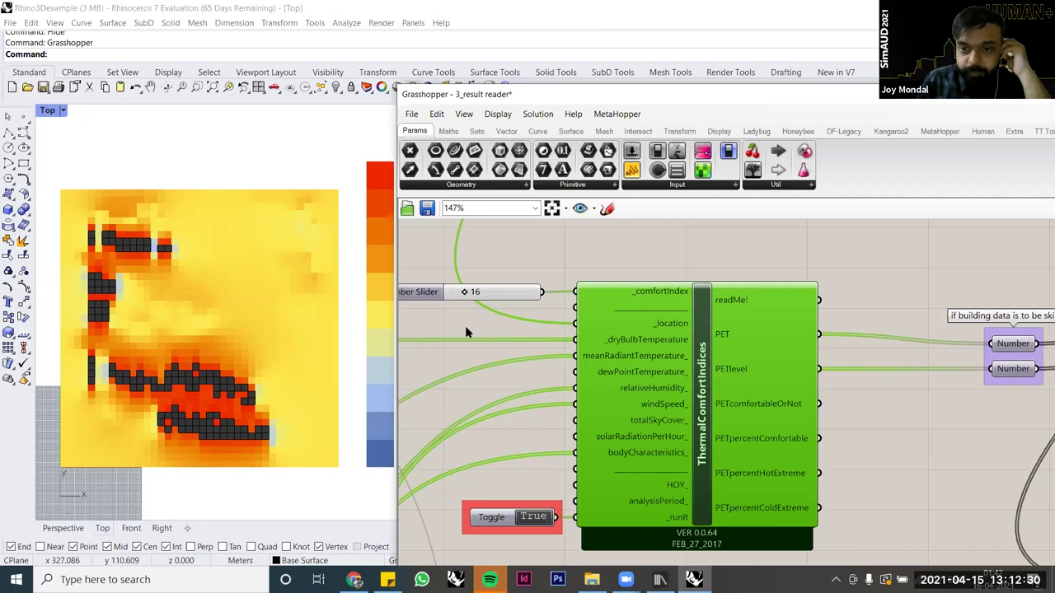
Step: Read the descriptions of the windSpeed_ and bodyCharacteristics_ inputs on ThermalComfortIndices
click(464, 326)
right_drag(592, 326, 696, 312)
scroll(696, 311, down, 4)
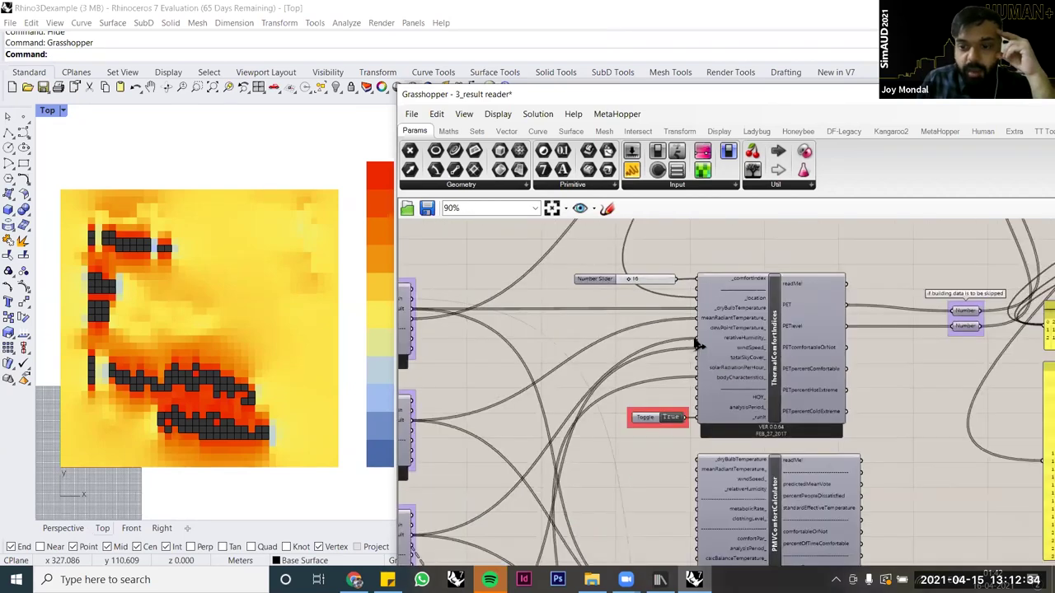
scroll(740, 290, up, 4)
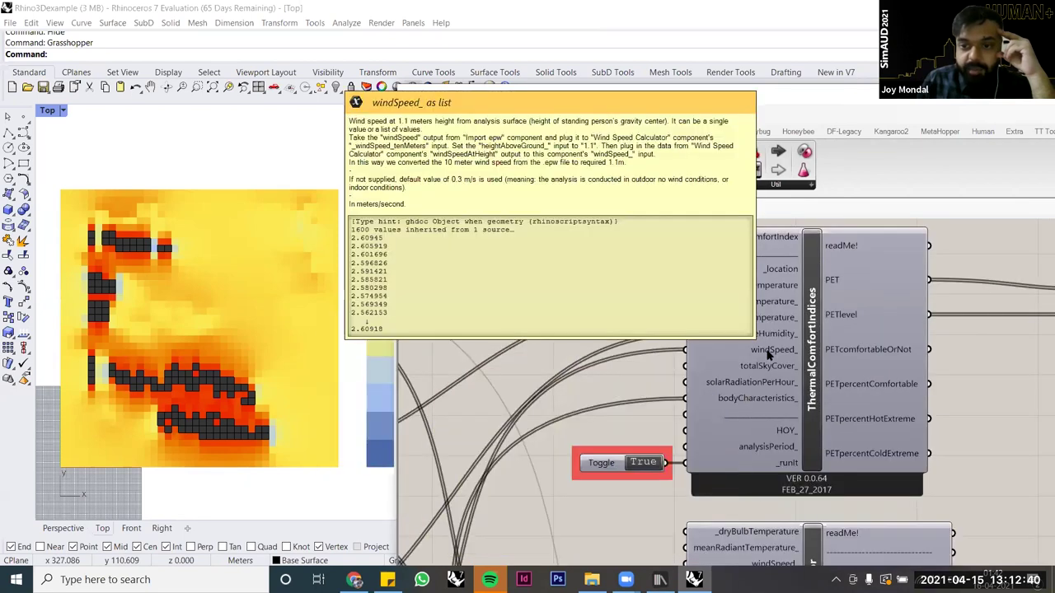
right_drag(740, 385, 737, 370)
mouse_move(739, 371)
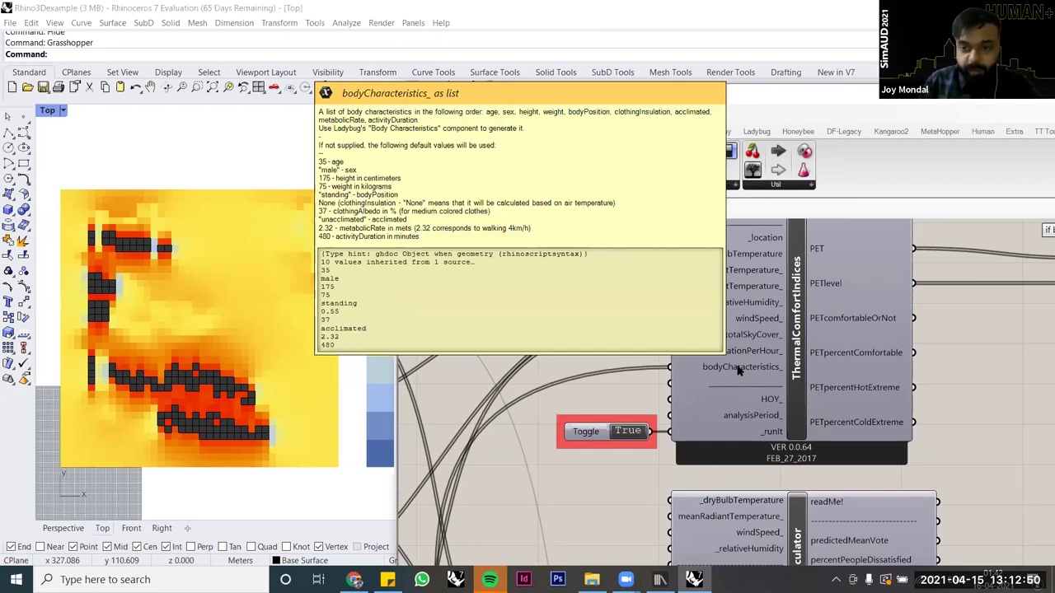
Step: Reread the bodyCharacteristics_ input on ThermalComfortIndices and trace its wire back to the BodyCharacteristics component
click(739, 371)
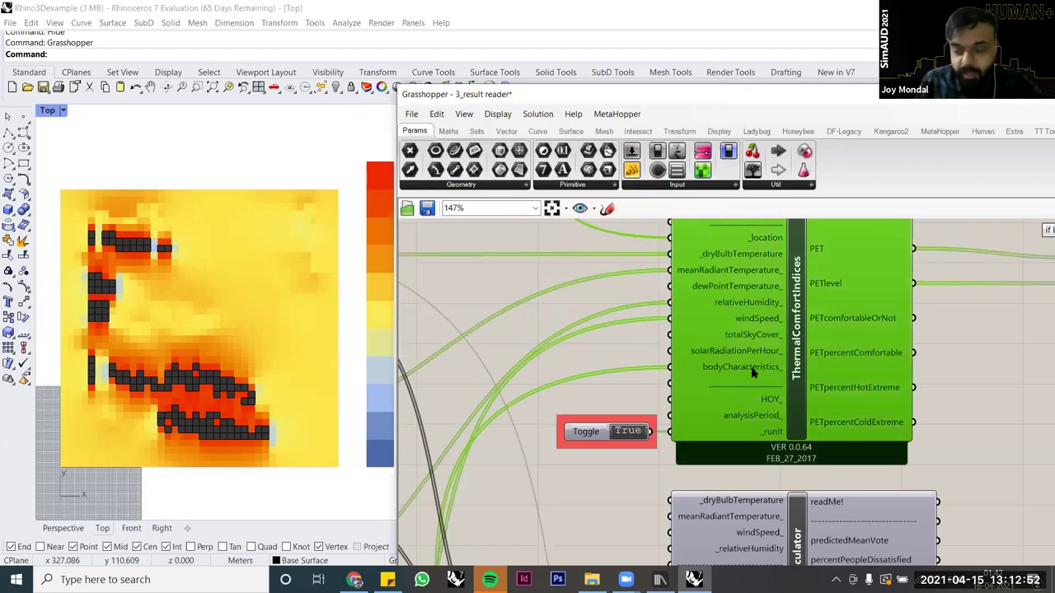
click(612, 359)
mouse_move(720, 373)
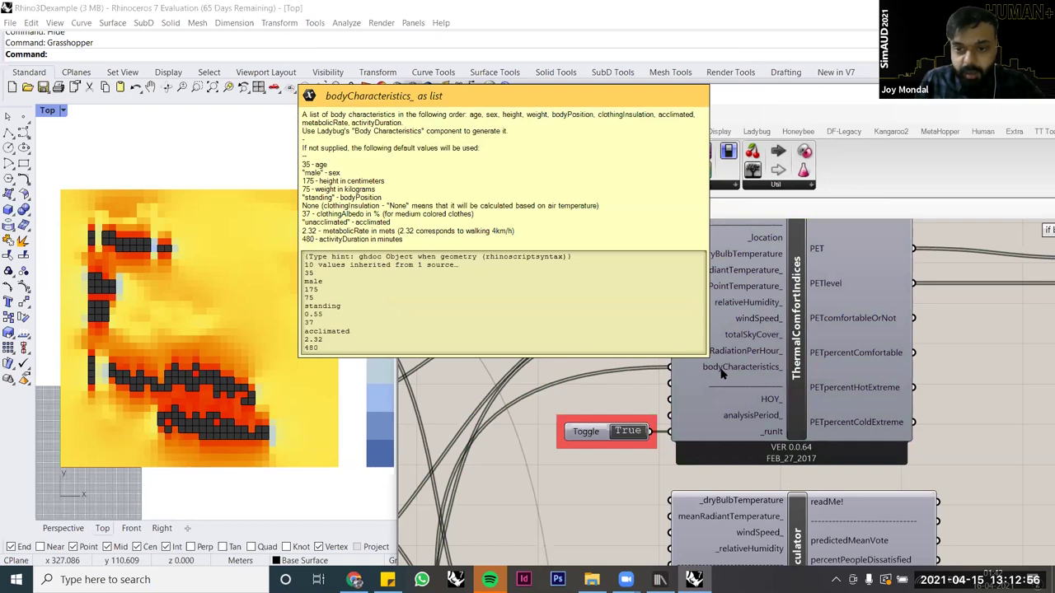
right_drag(600, 456, 622, 401)
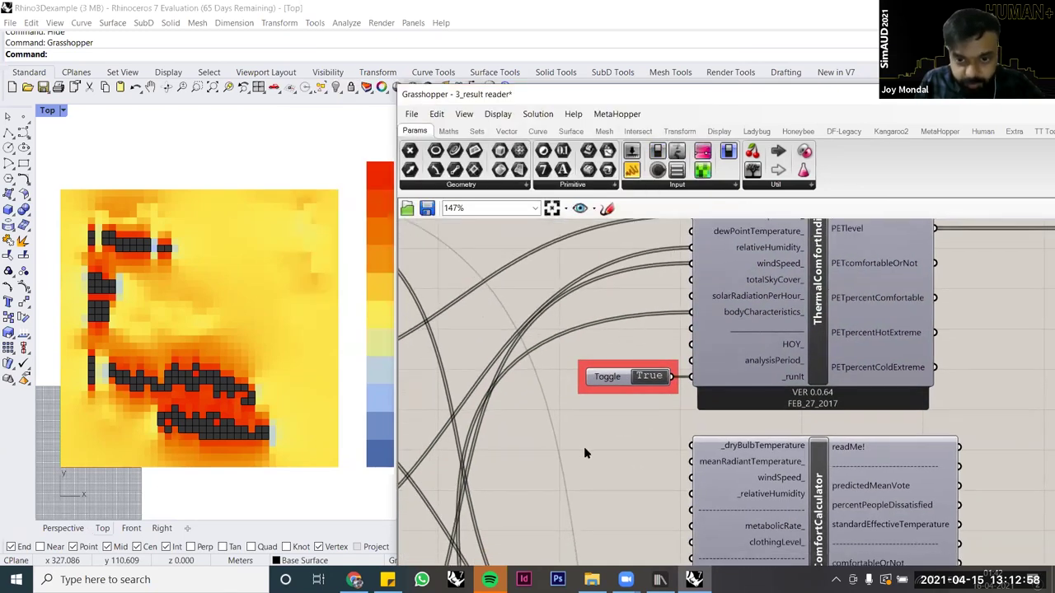
scroll(592, 439, down, 1)
scroll(602, 441, down, 1)
scroll(543, 415, down, 1)
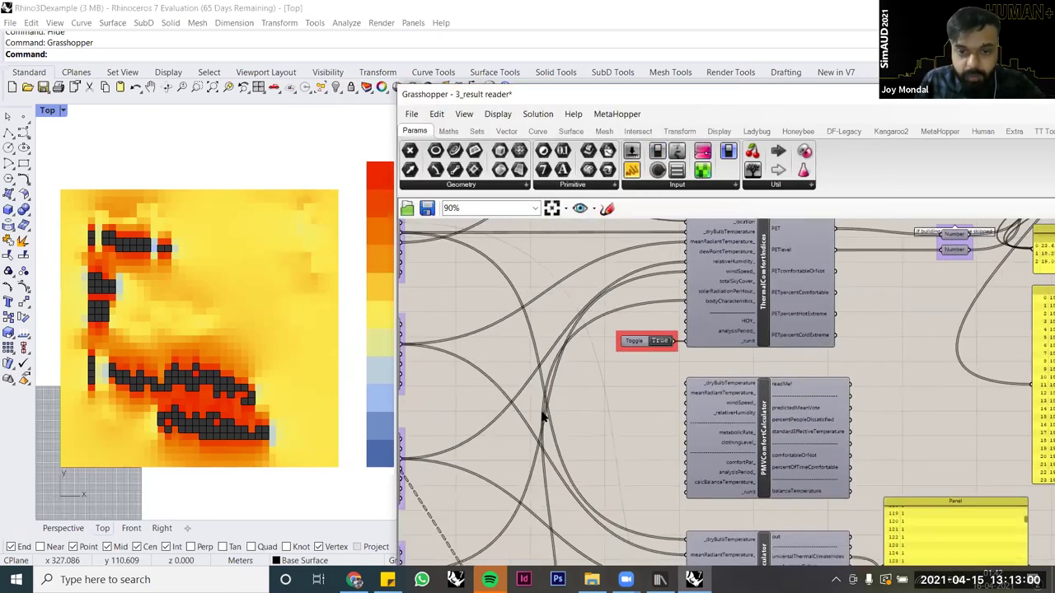
scroll(542, 416, up, 1)
mouse_move(542, 418)
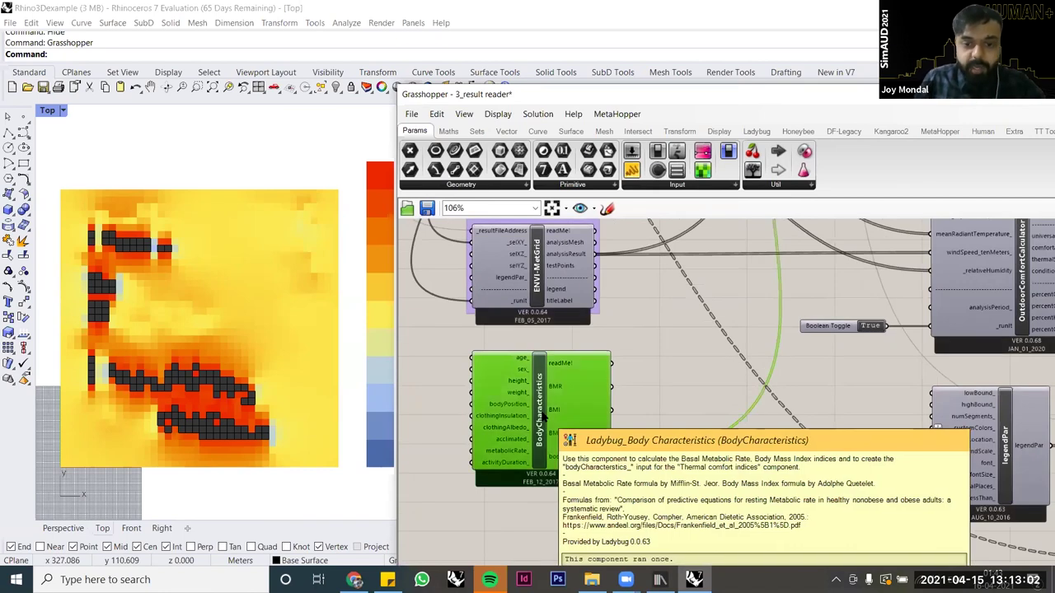
Step: Read the descriptions of the clothingInsulation_ and metabolicRate_ inputs on the BodyCharacteristics component
scroll(444, 424, up, 2)
mouse_move(609, 305)
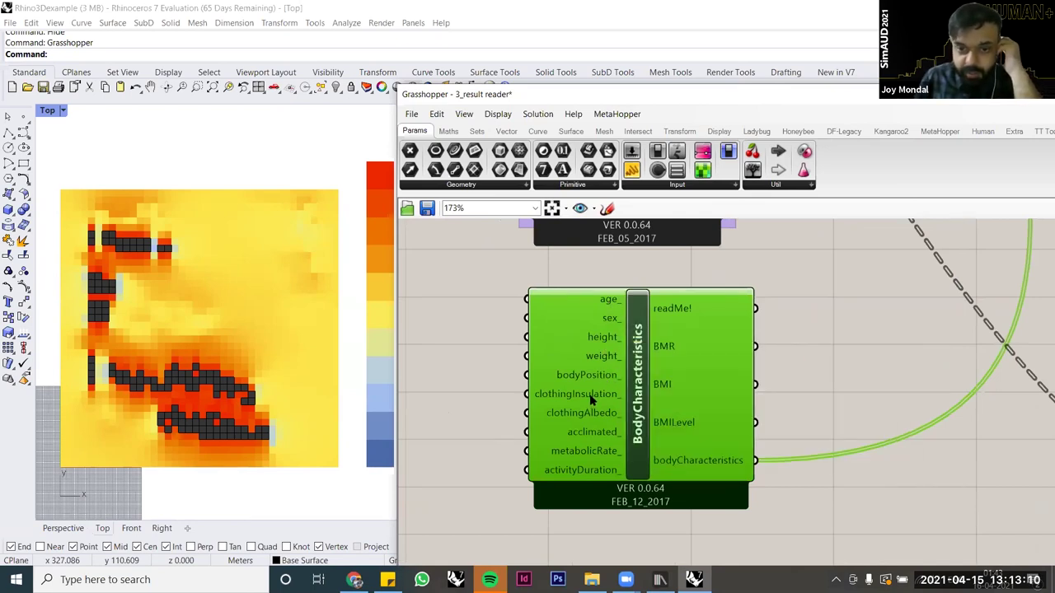
mouse_move(590, 400)
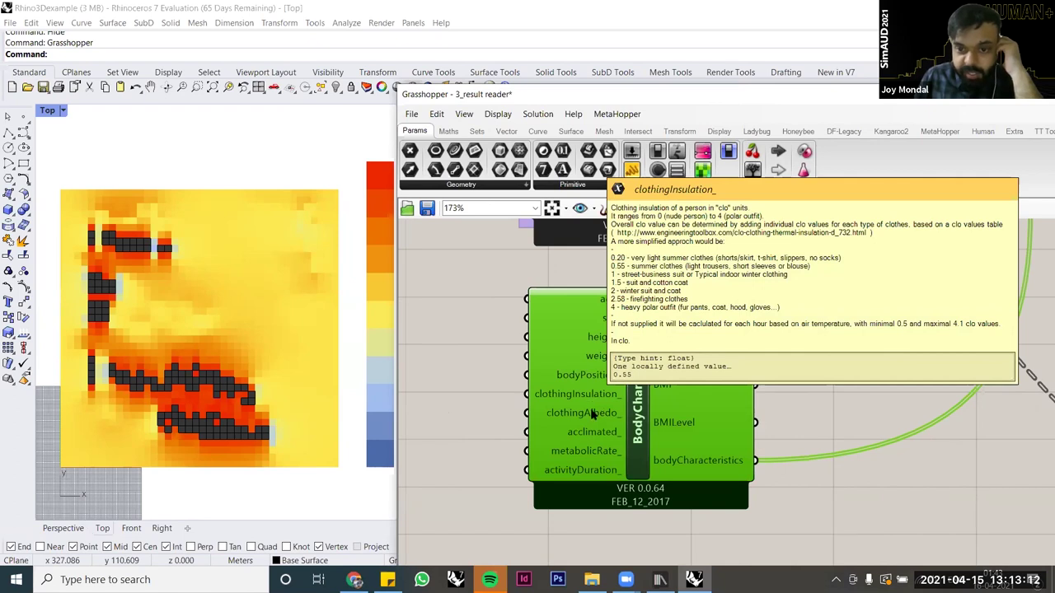
mouse_move(599, 453)
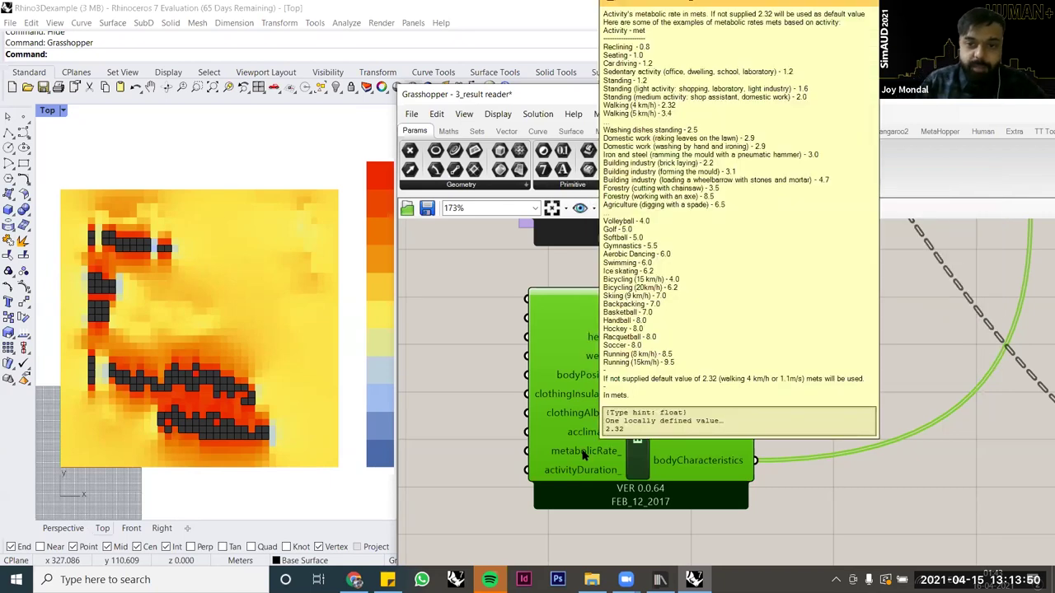
right_drag(583, 454, 566, 495)
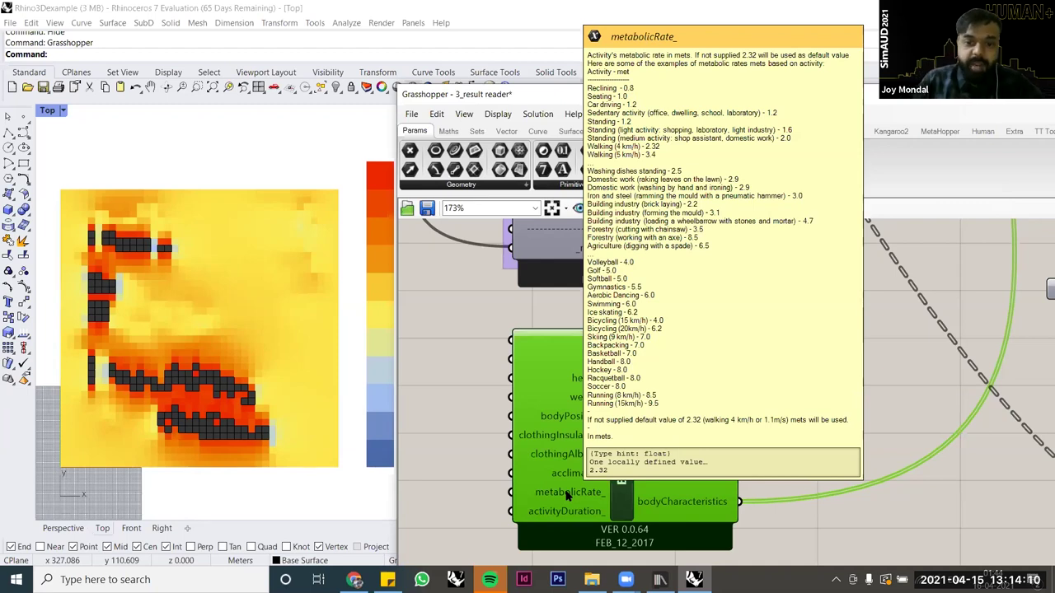
Step: Add a number slider set to 0.8 and connect it to the metabolicRate_ input of BodyCharacteristics
right_drag(478, 510, 506, 497)
double_click(436, 488)
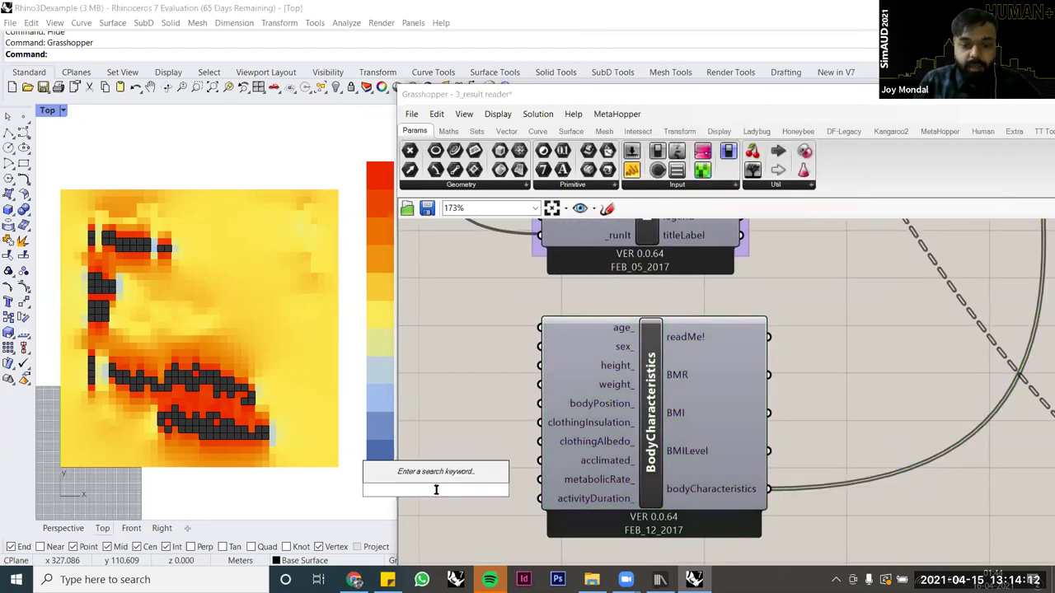
text(.8)
click(437, 478)
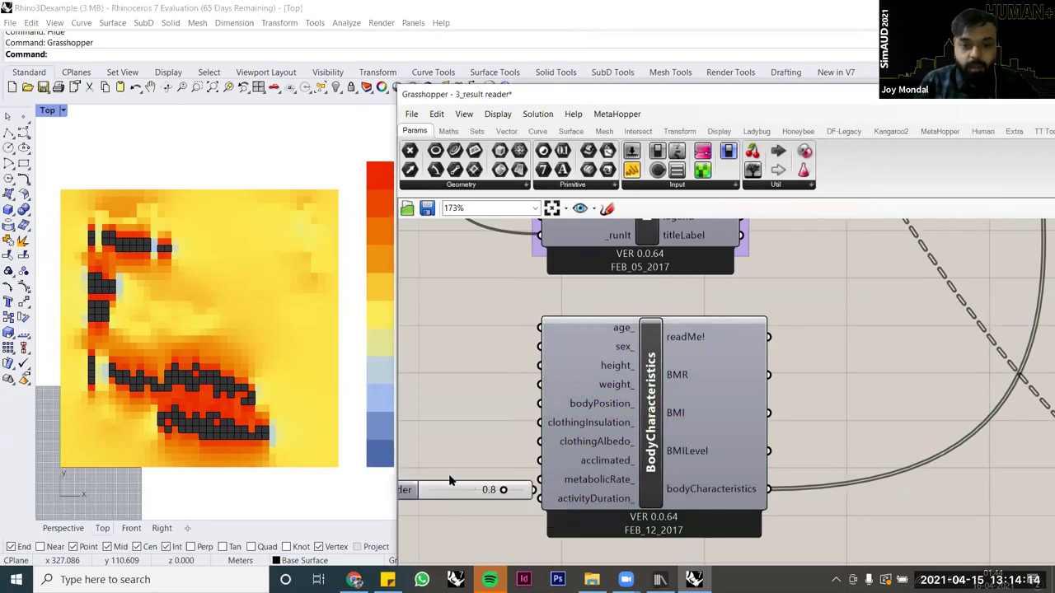
drag(464, 493, 447, 481)
drag(517, 477, 538, 486)
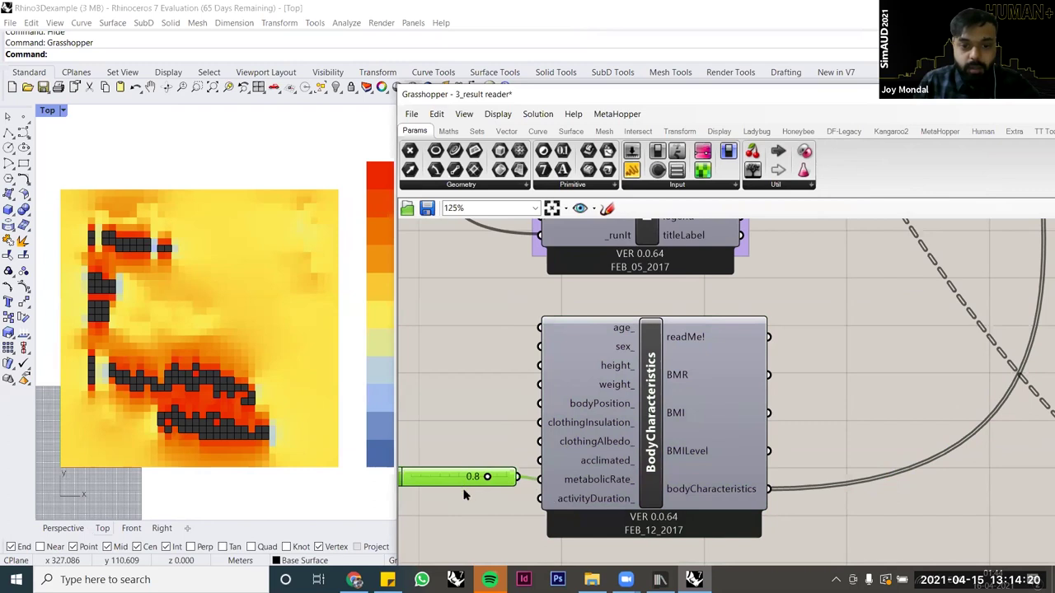
Step: Examine the Max, Min, Avg panel of PET results for the 0.8 metabolic rate
scroll(464, 494, down, 1)
scroll(702, 442, down, 3)
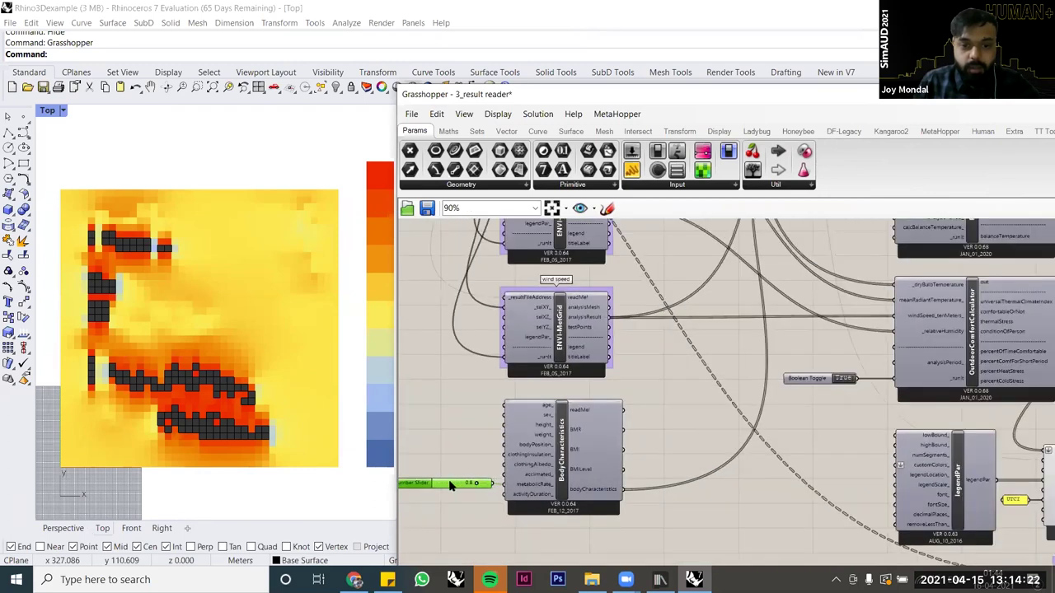
click(633, 447)
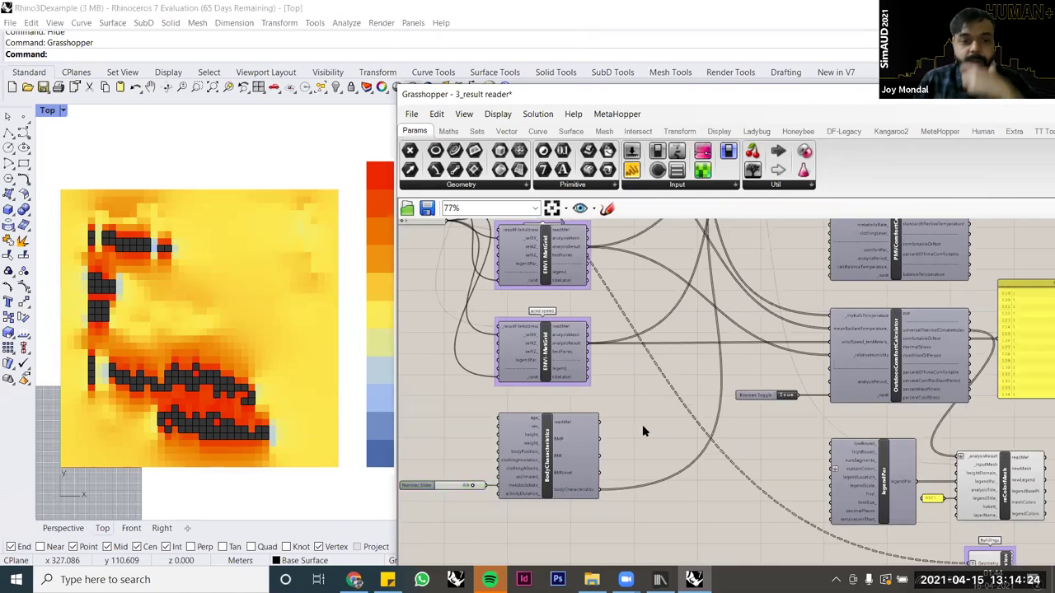
right_drag(691, 395, 572, 492)
right_drag(745, 382, 582, 501)
scroll(772, 376, up, 6)
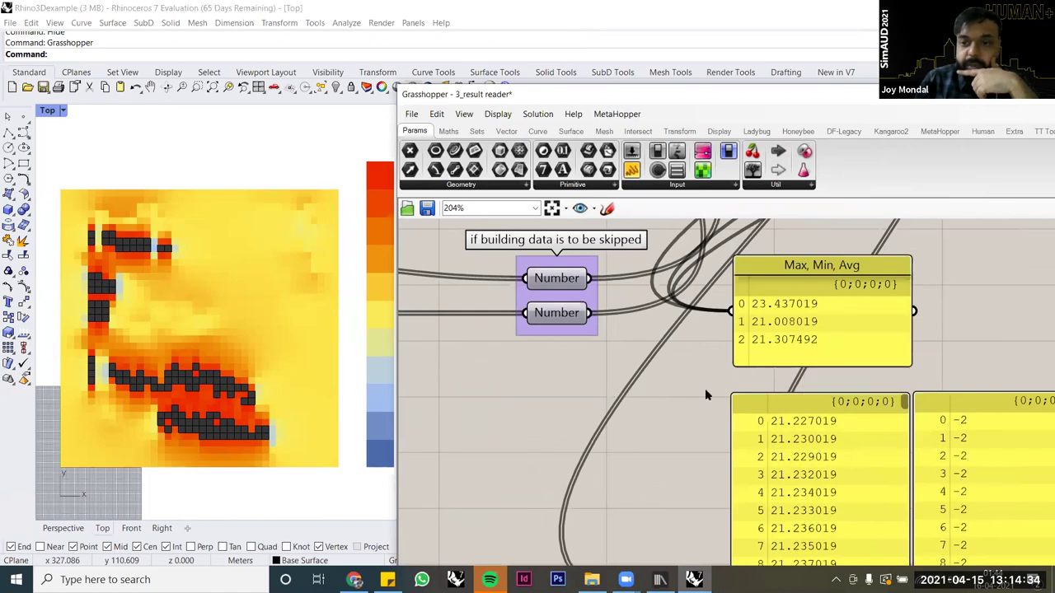
scroll(704, 389, down, 4)
Step: Add a second number slider set to 9.5 and connect it to BodyCharacteristics' metabolicRate_ in place of the 0.8 slider
right_drag(581, 404, 748, 281)
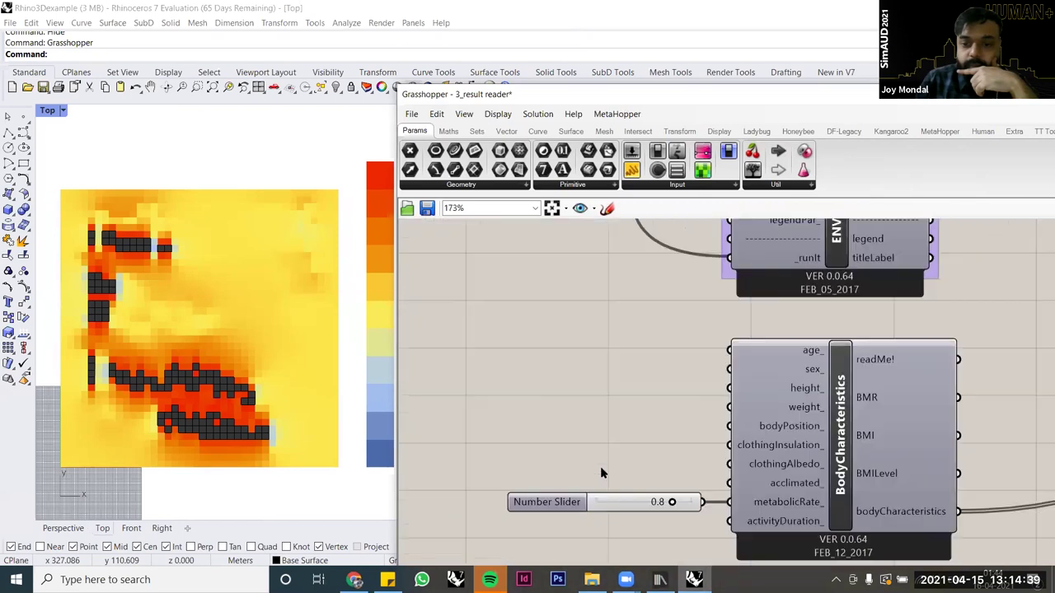
double_click(602, 467)
text(9.5)
key(Return)
drag(699, 467, 728, 502)
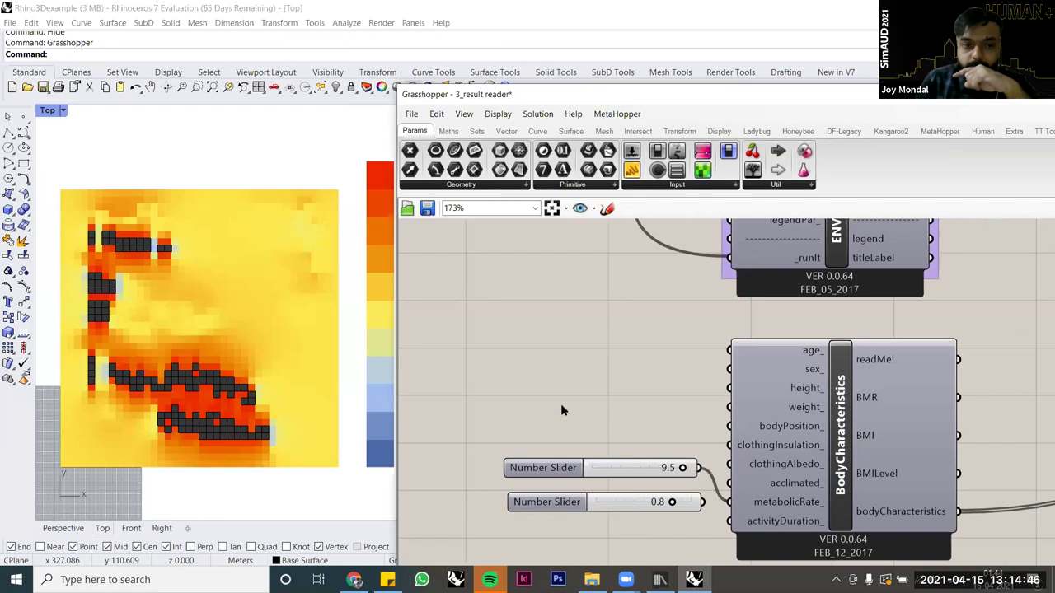
Step: Check the maximum, minimum and average PET values for the 9.5 metabolic rate
scroll(519, 452, down, 2)
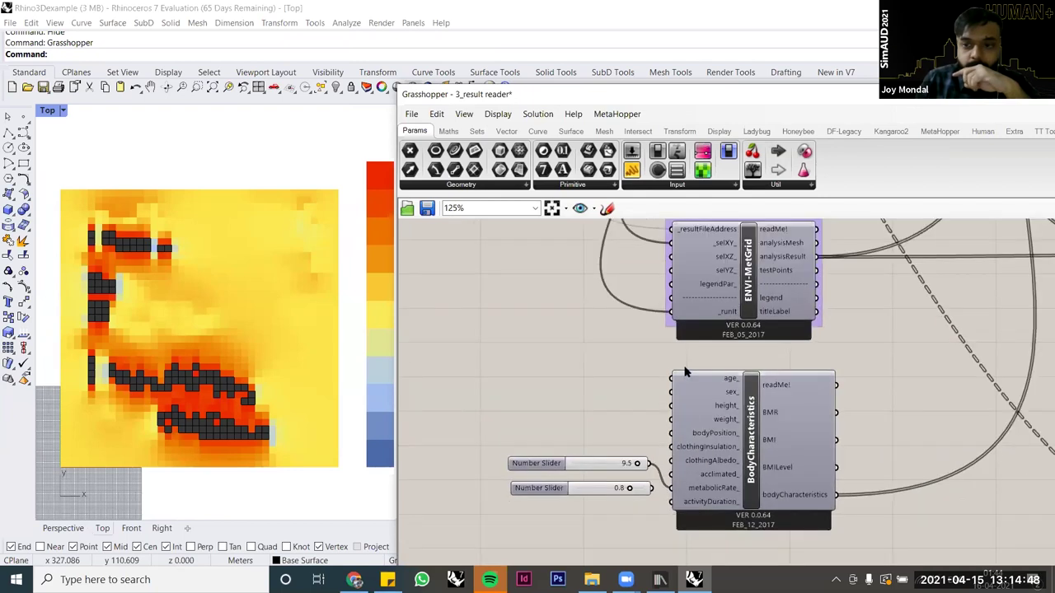
scroll(651, 423, down, 5)
scroll(651, 423, up, 8)
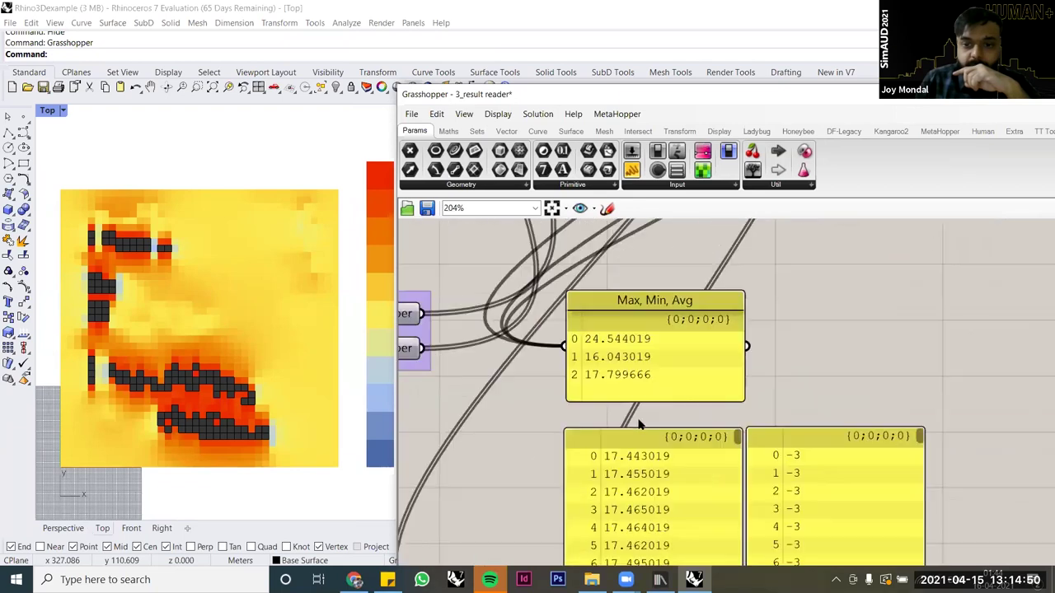
scroll(596, 378, up, 2)
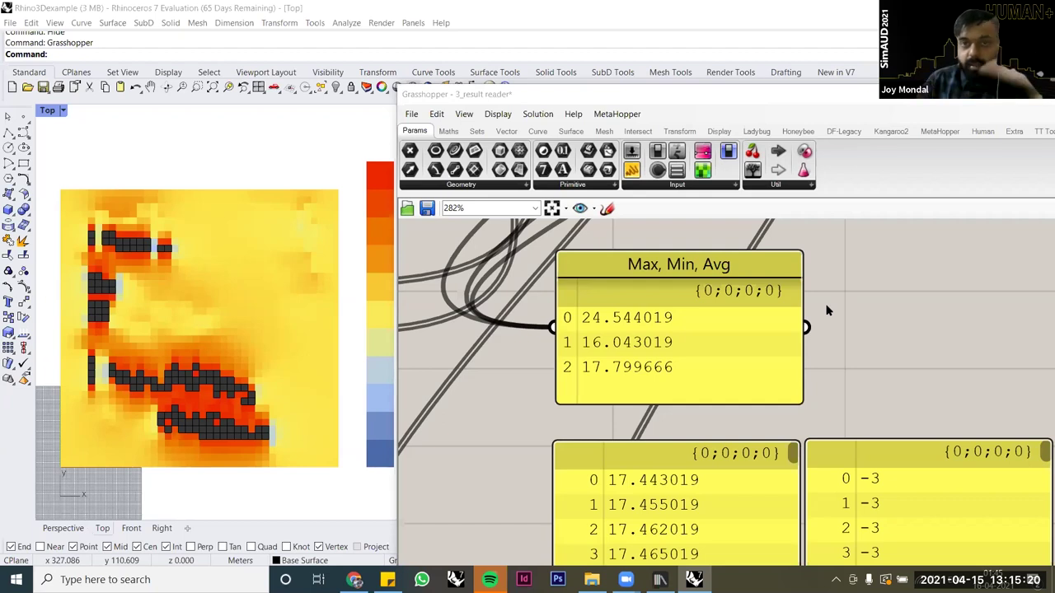
scroll(819, 315, down, 3)
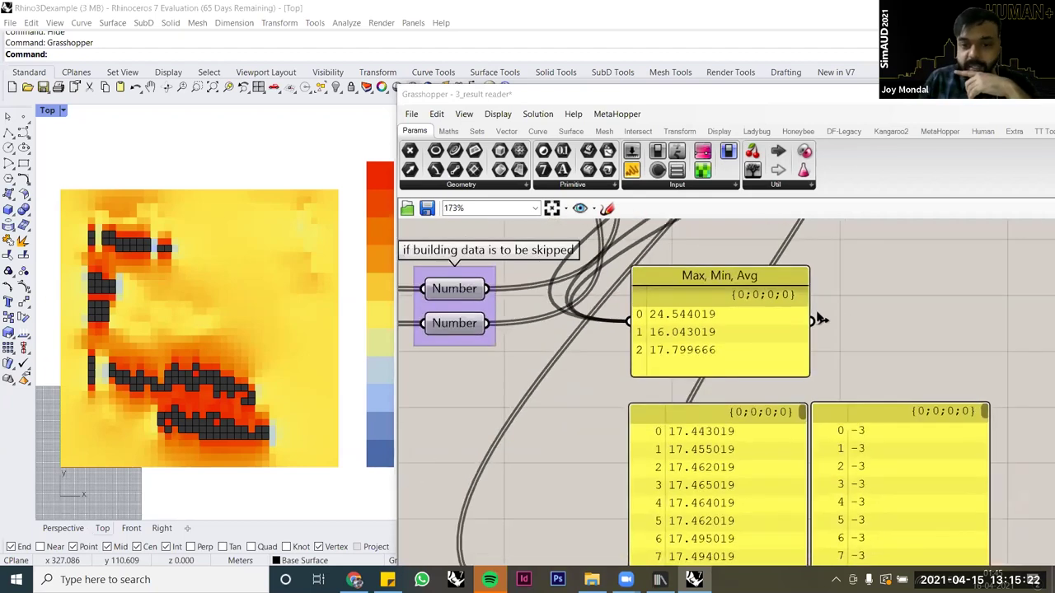
scroll(576, 461, down, 4)
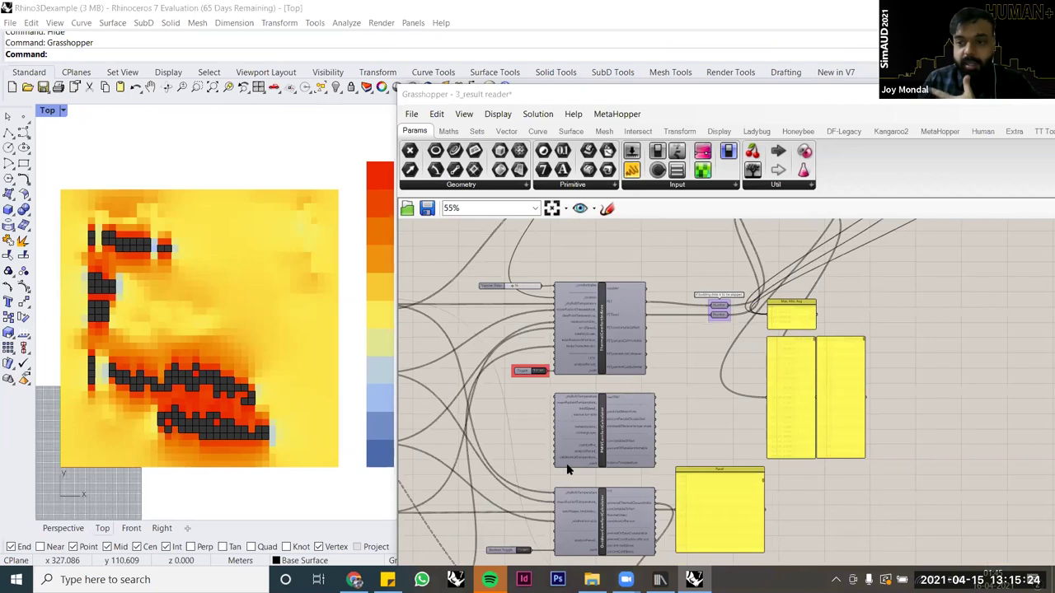
Step: Delete the 9.5 and 0.8 number sliders beside the BodyCharacteristics component
scroll(567, 470, up, 2)
right_drag(589, 433, 641, 407)
right_drag(598, 435, 667, 388)
right_drag(487, 450, 655, 377)
scroll(491, 442, up, 3)
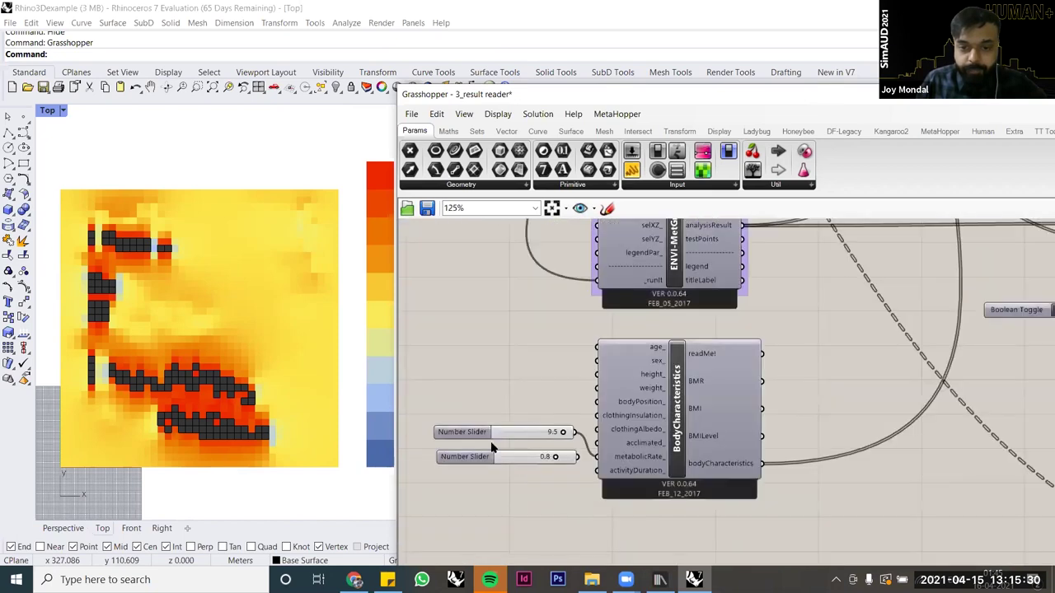
scroll(491, 447, up, 1)
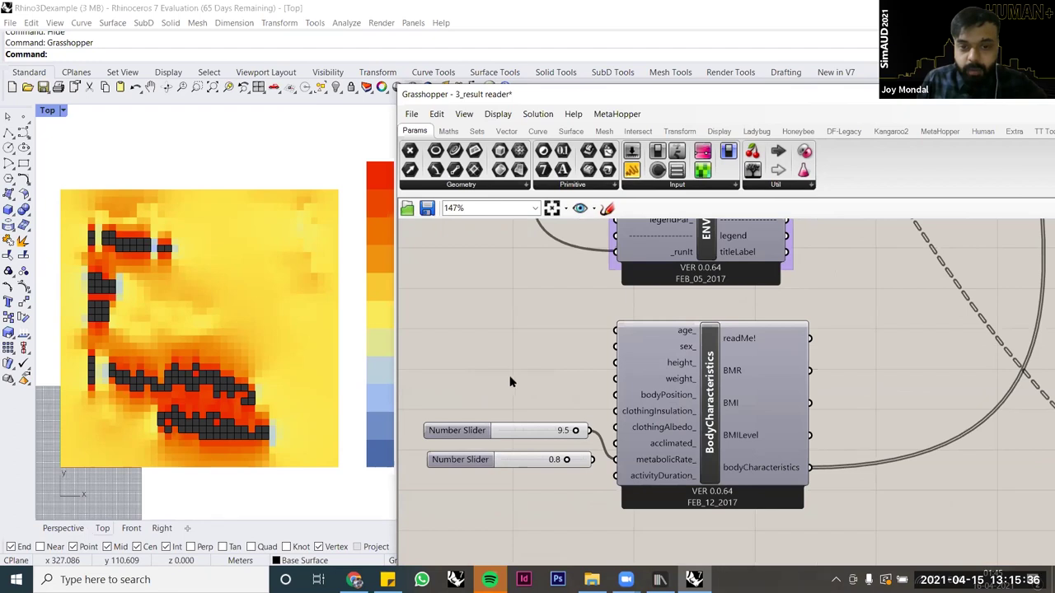
click(537, 434)
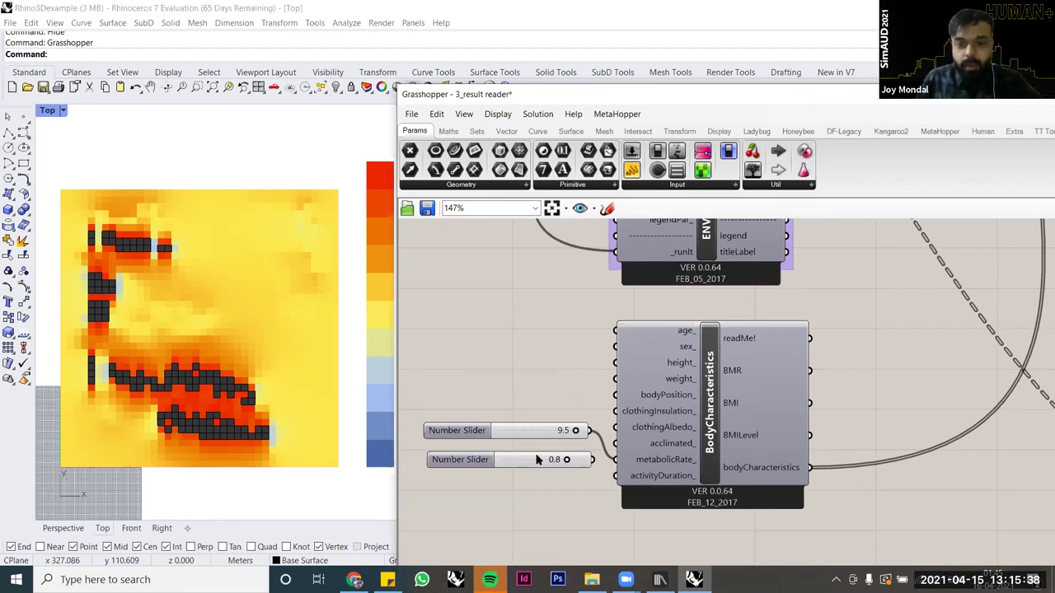
shift+click(533, 465)
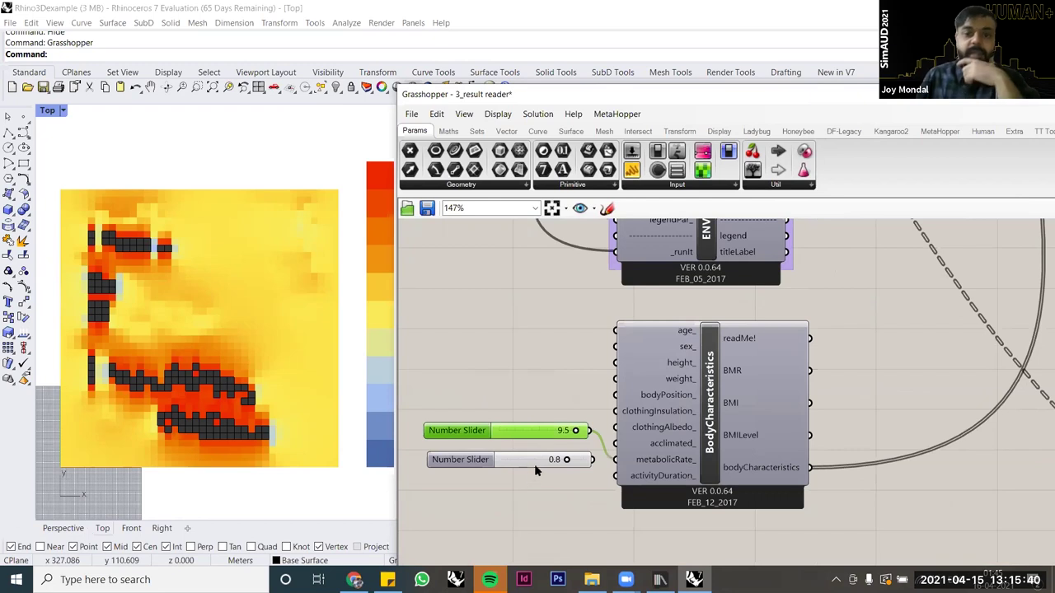
key(Delete)
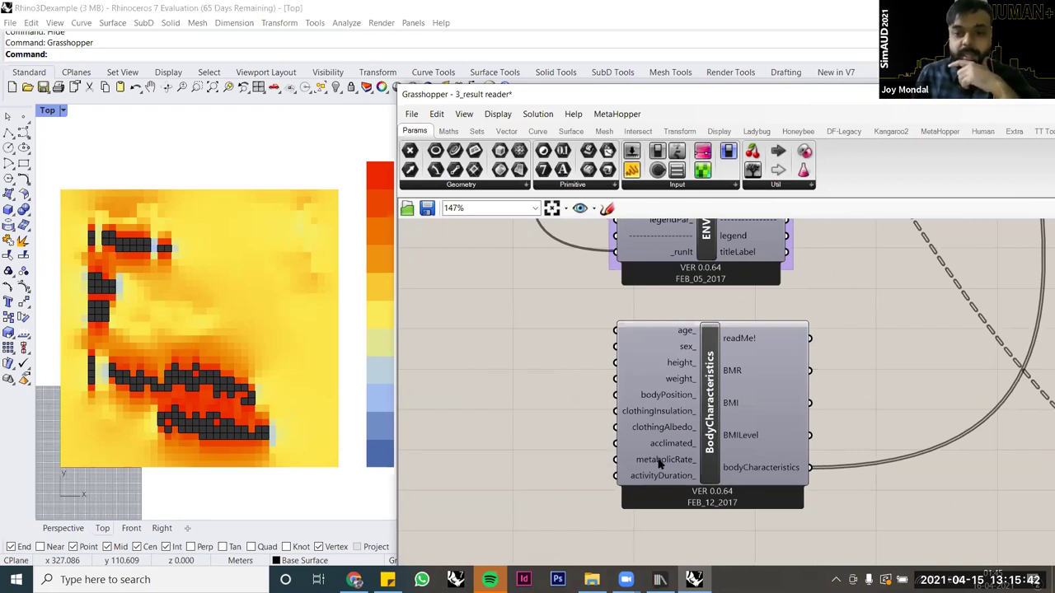
Step: Review the metabolicRate_ description again and read the PET, PETlevel and PETcomfortableOrNot output descriptions on ThermalComfortIndices
mouse_move(659, 465)
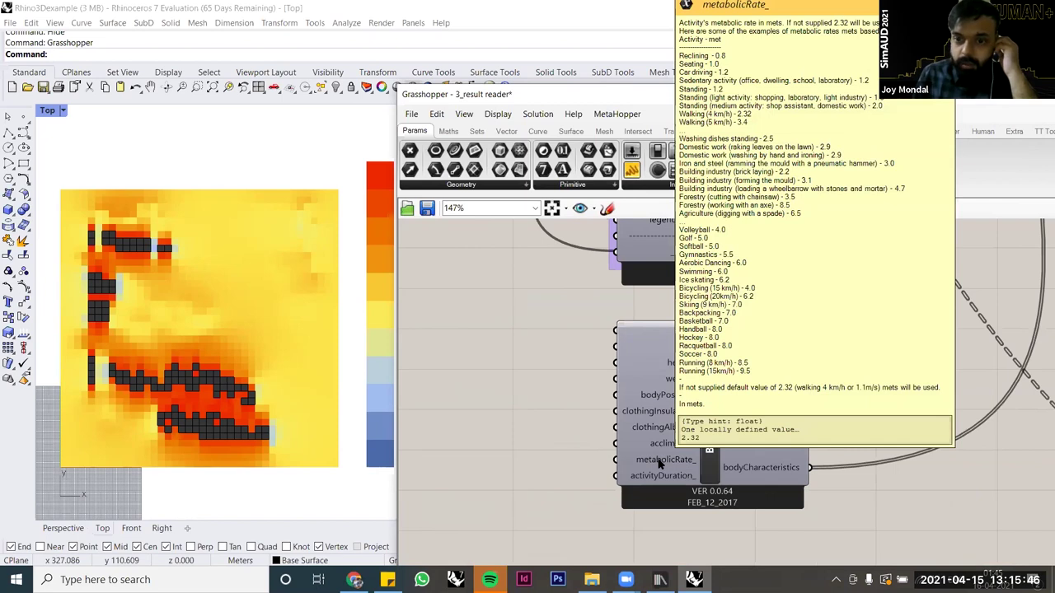
right_drag(658, 464, 647, 491)
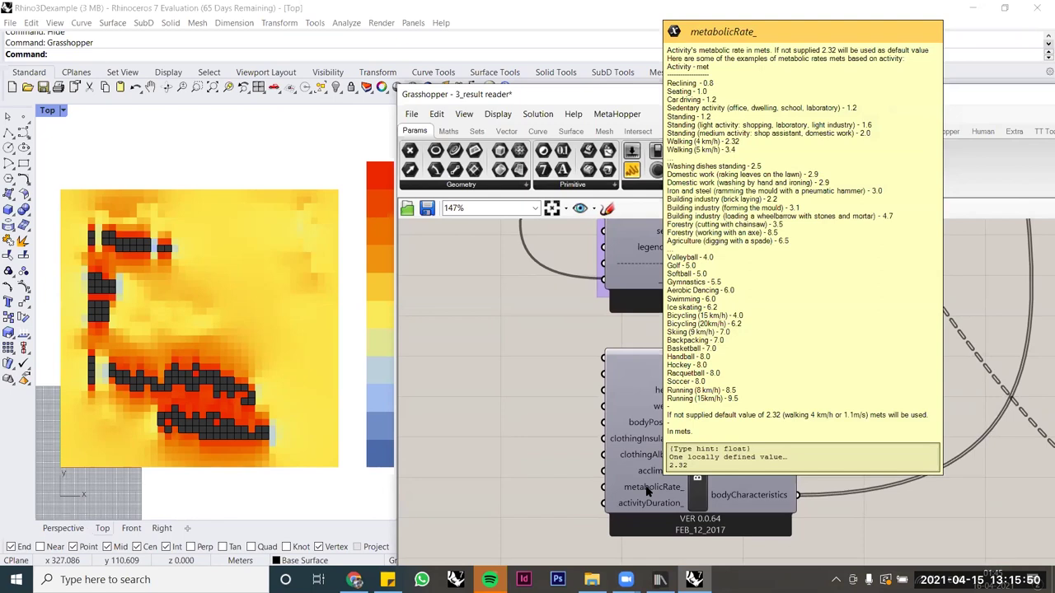
scroll(511, 473, down, 2)
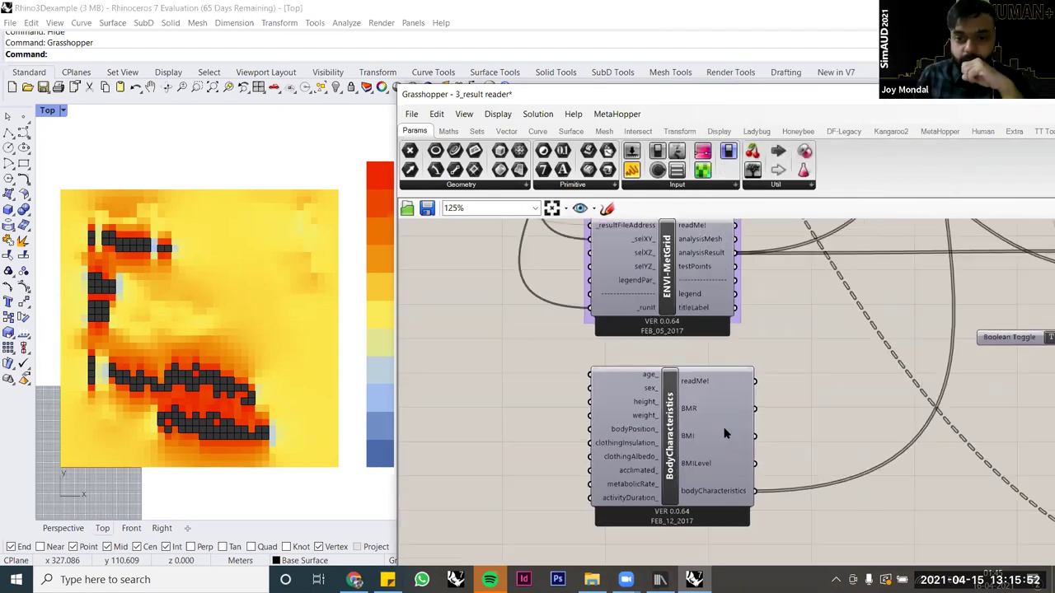
scroll(593, 466, down, 3)
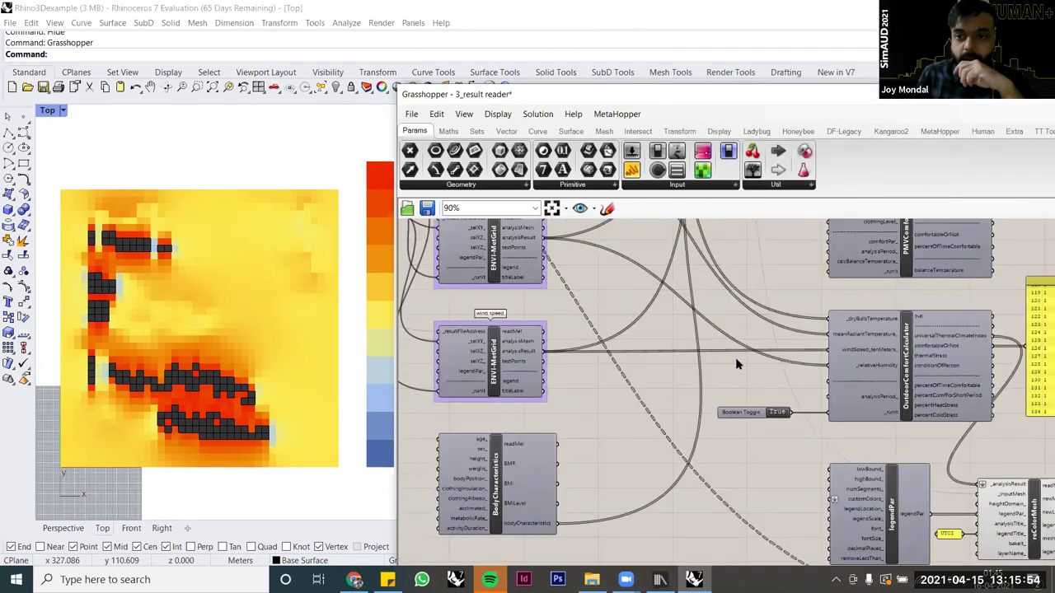
scroll(709, 396, down, 2)
right_drag(791, 287, 697, 397)
scroll(619, 364, up, 3)
right_drag(626, 323, 592, 345)
scroll(590, 344, up, 1)
mouse_move(590, 344)
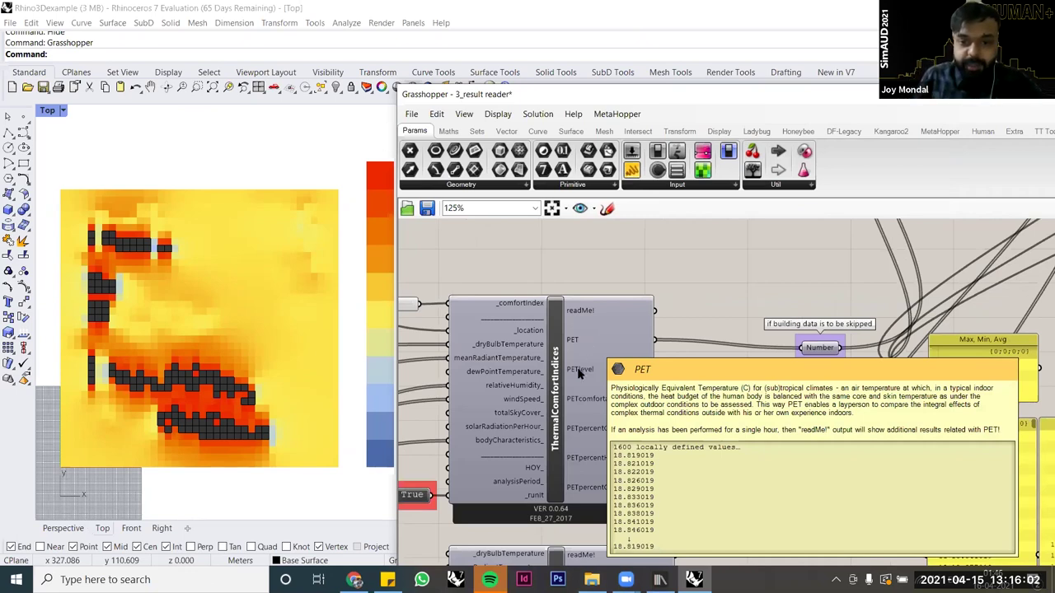
mouse_move(579, 373)
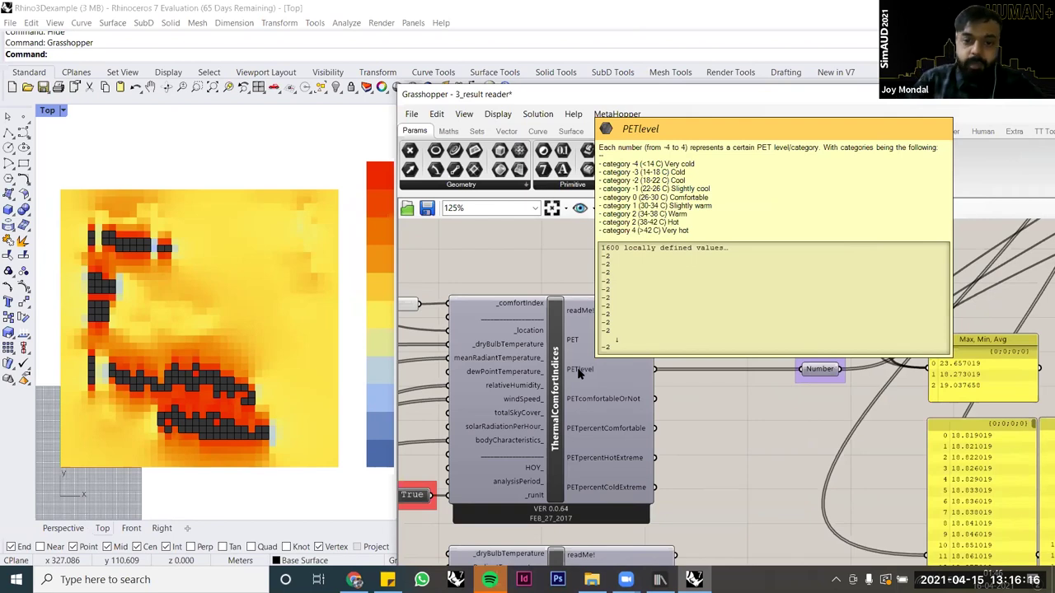
mouse_move(592, 402)
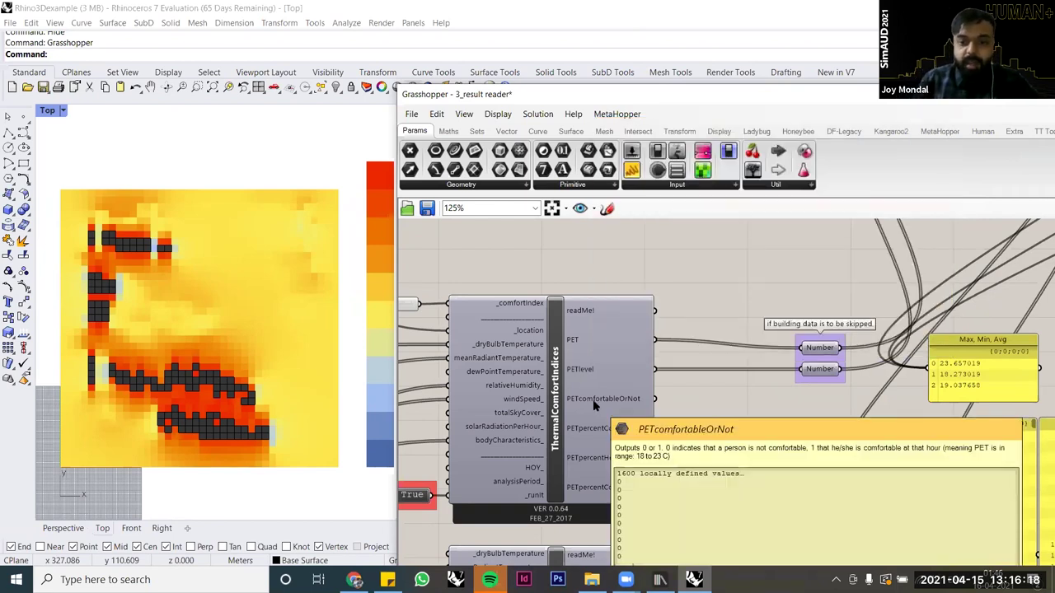
right_drag(561, 299, 548, 254)
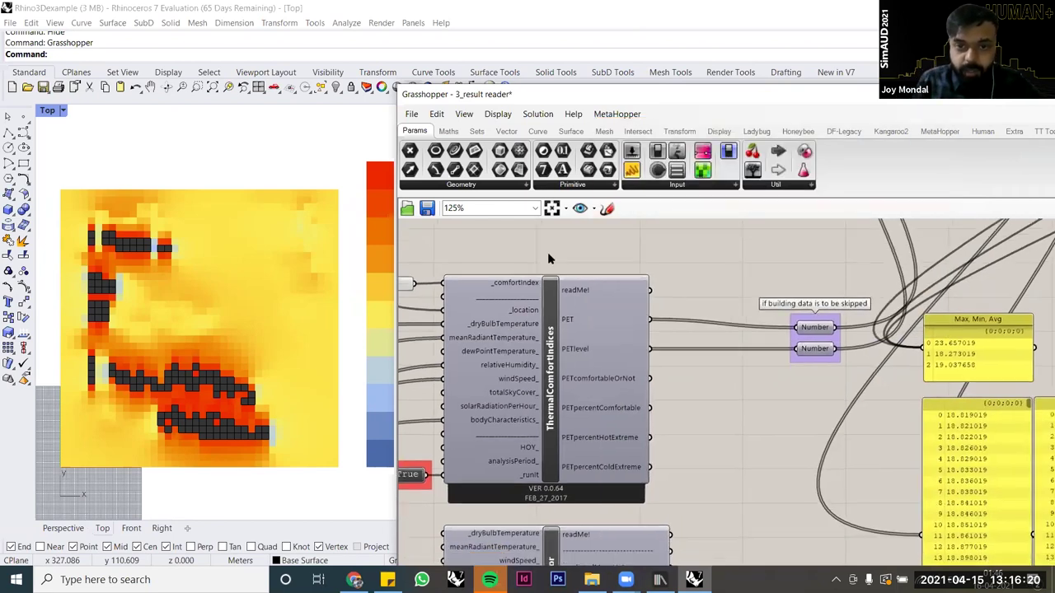
Step: Read the PETcomfortableOrNot and PETpercentComfortable output descriptions on ThermalComfortIndices
scroll(547, 257, down, 3)
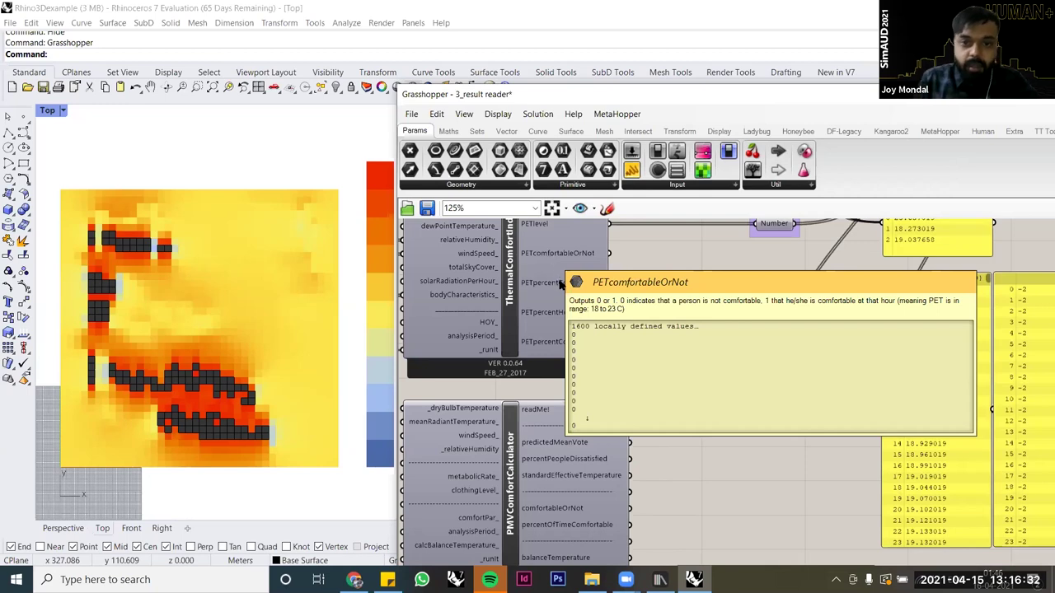
mouse_move(559, 284)
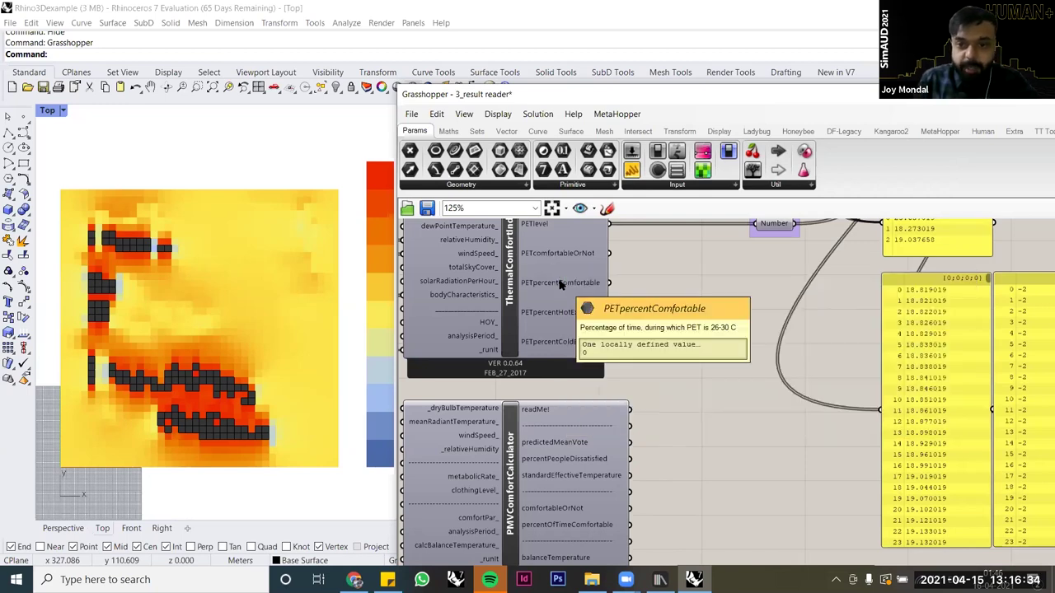
right_drag(646, 409, 651, 372)
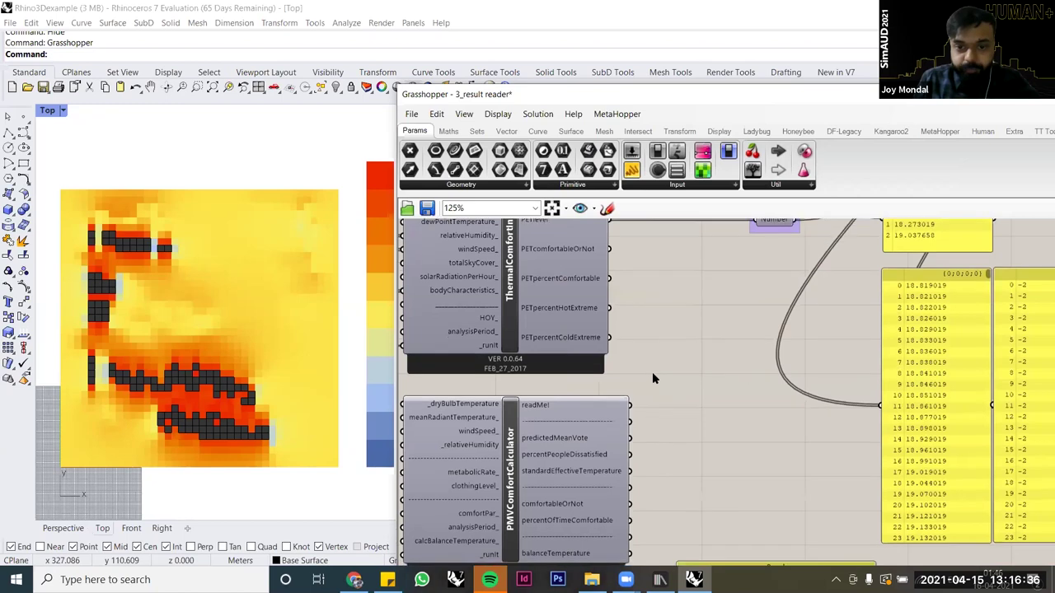
right_drag(575, 385, 636, 376)
Step: Read the component description of PMVComfortCalculator and examine its inputs and outputs
scroll(637, 373, down, 2)
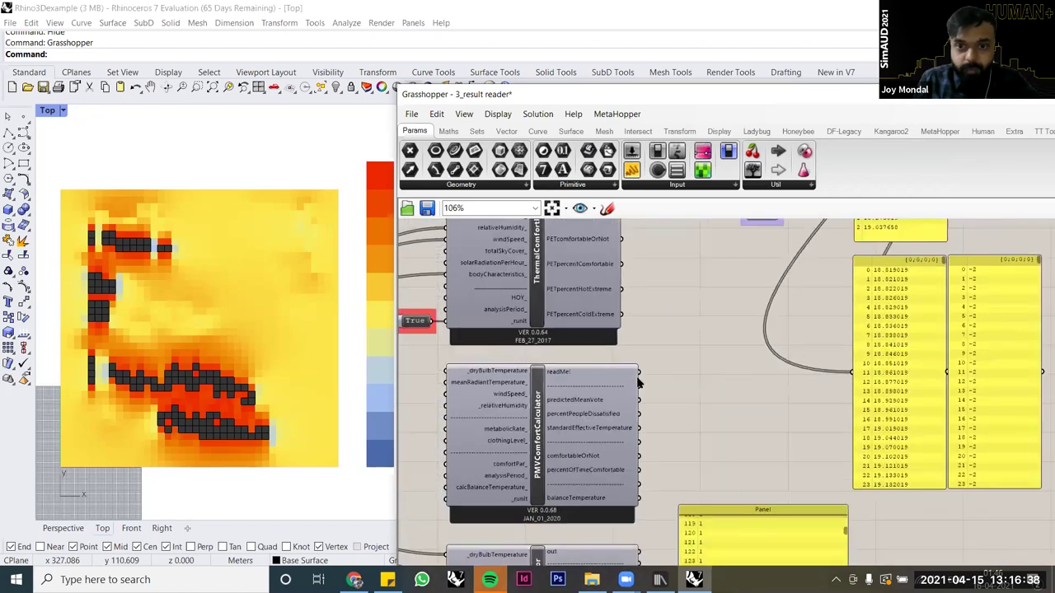
right_drag(620, 321, 691, 302)
scroll(655, 450, up, 3)
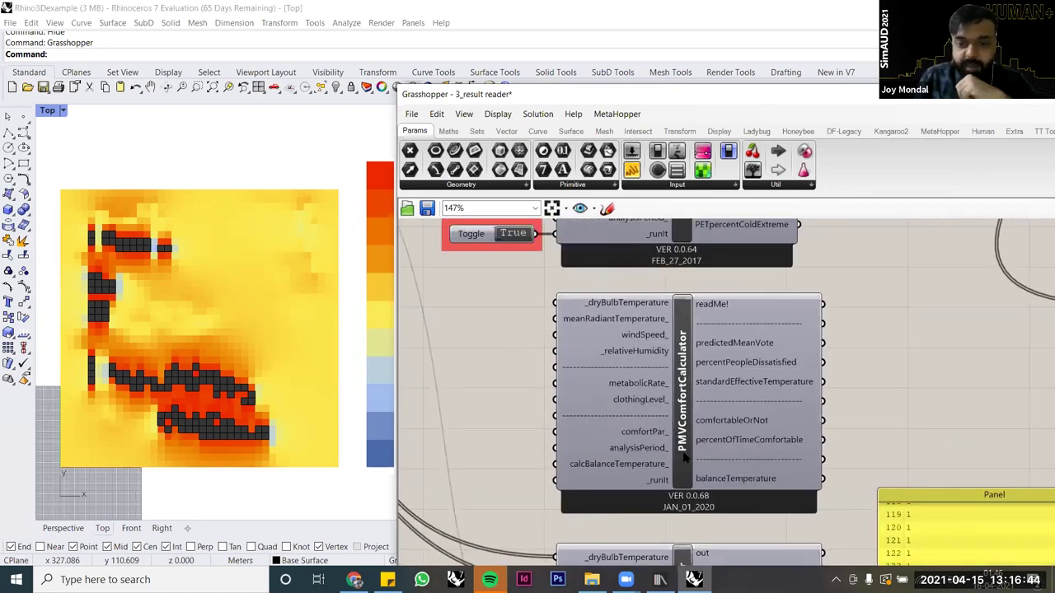
mouse_move(683, 458)
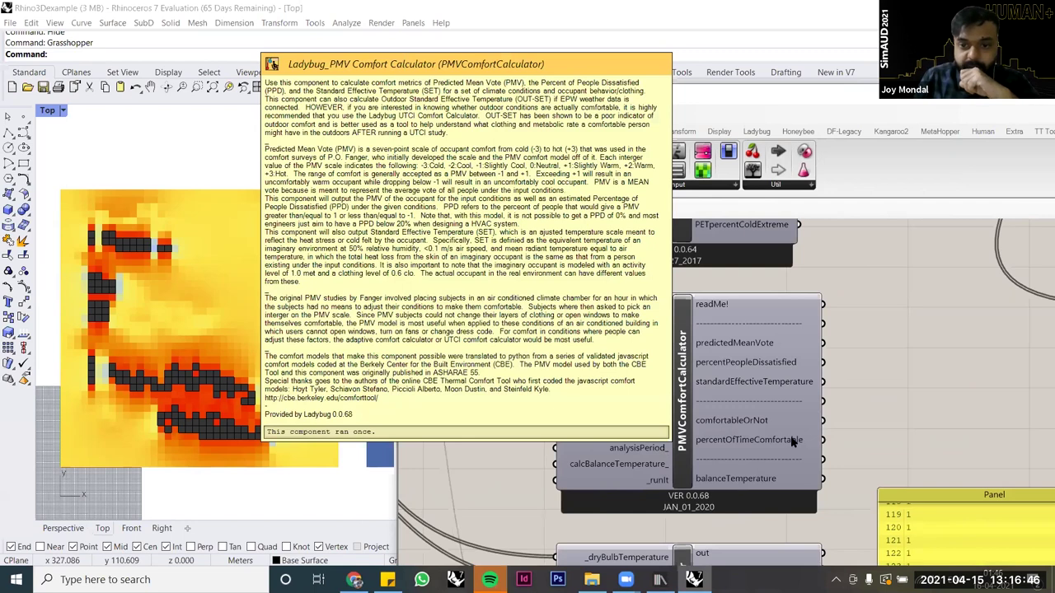
right_drag(642, 403, 752, 426)
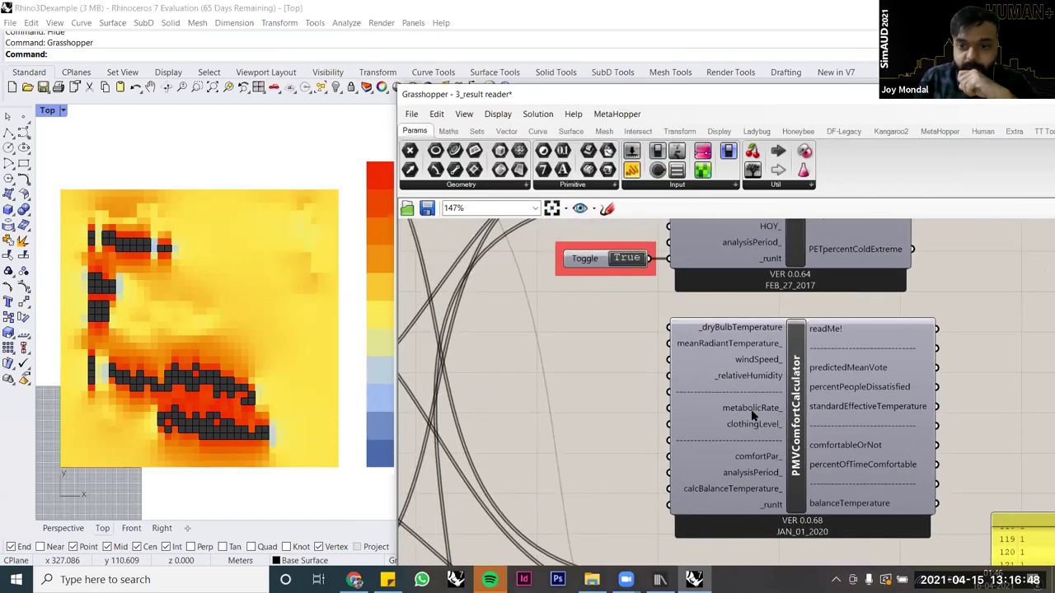
scroll(750, 334, up, 1)
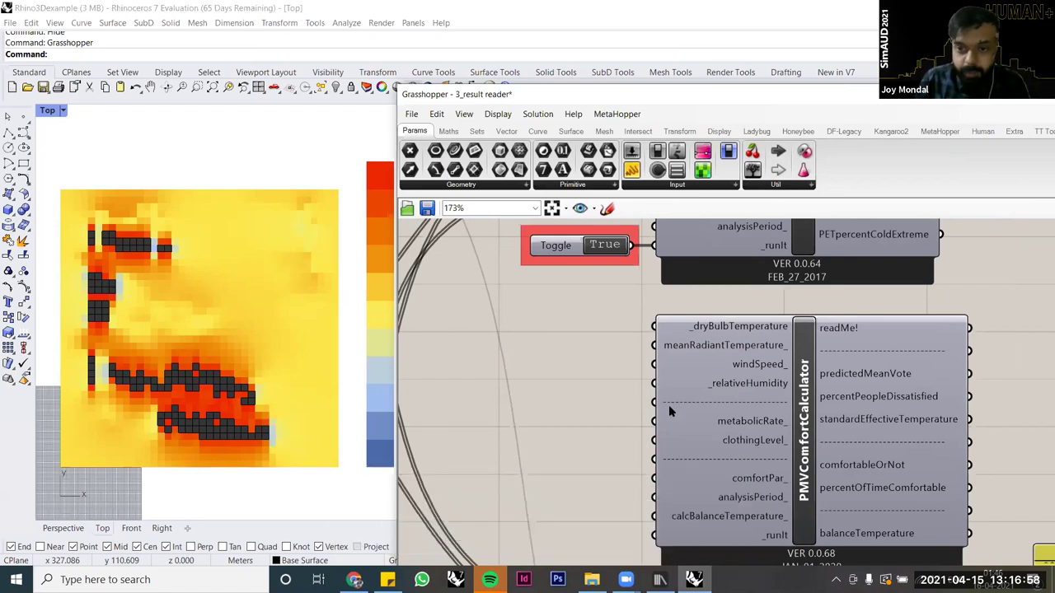
Step: Connect the dry bulb temperature grid's analysisResult to PMVComfortCalculator's _dryBulbTemperature input
scroll(686, 415, down, 3)
scroll(522, 296, down, 3)
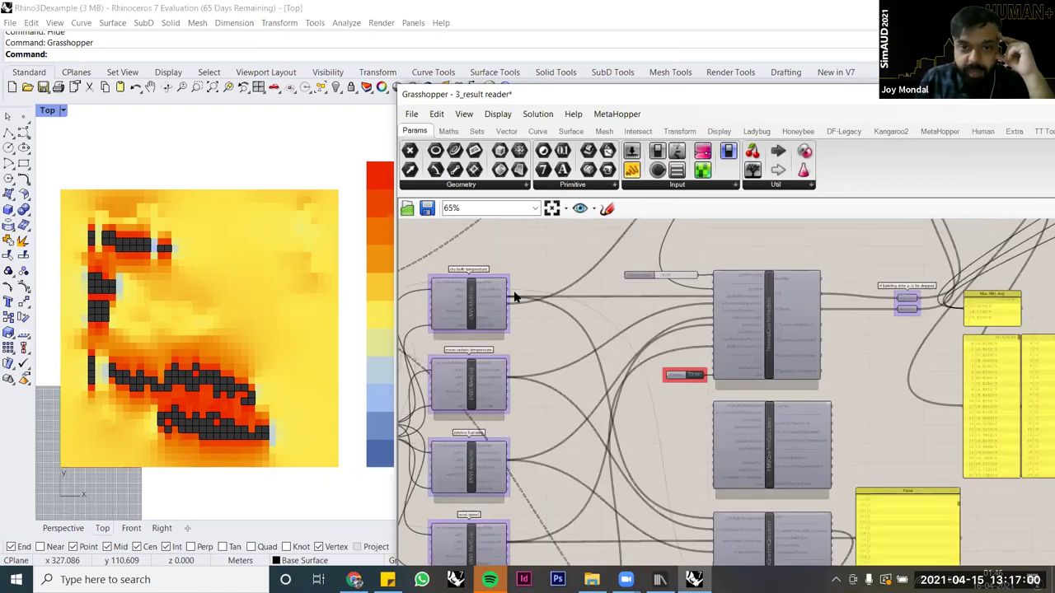
scroll(520, 287, up, 2)
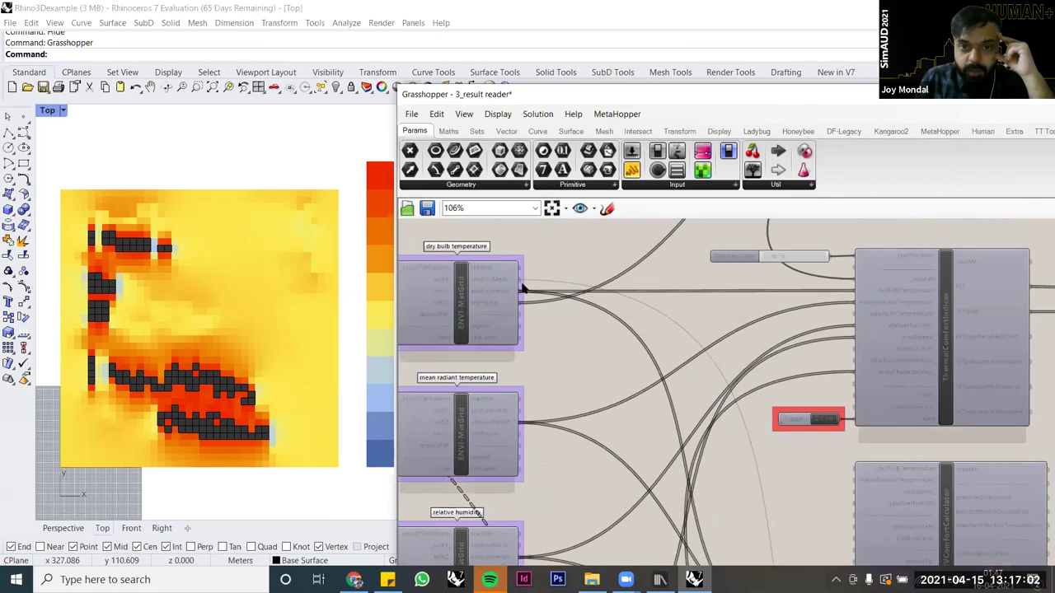
drag(520, 292, 718, 350)
scroll(697, 414, down, 2)
scroll(714, 351, down, 2)
scroll(713, 346, up, 4)
scroll(544, 414, down, 2)
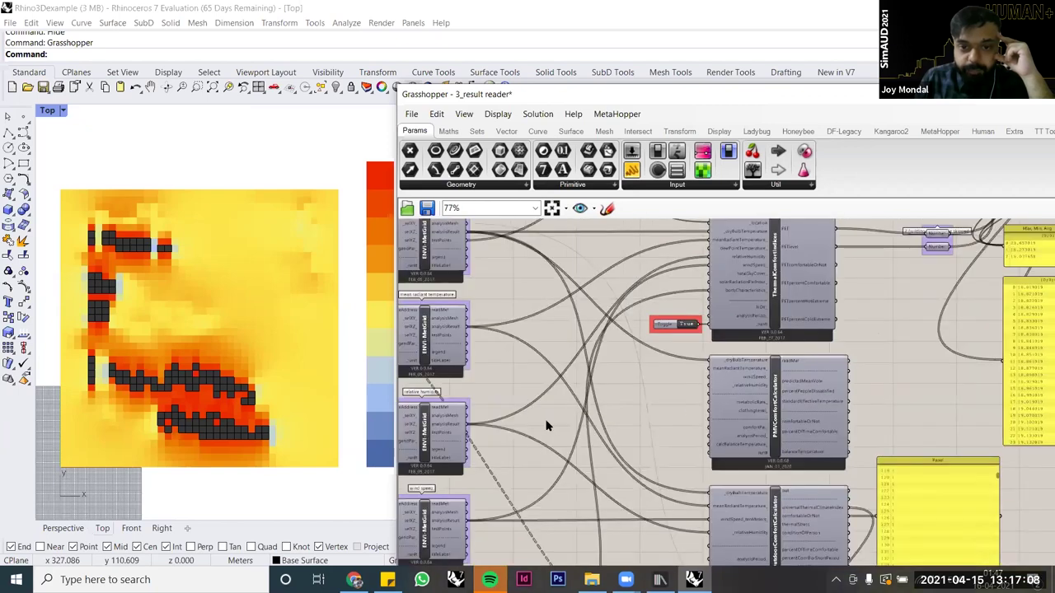
Step: Connect the mean radiant temperature grid's analysisResult to PMVComfortCalculator's meanRadiantTemperature_ input
scroll(549, 418, down, 1)
scroll(557, 434, up, 3)
drag(557, 434, 570, 375)
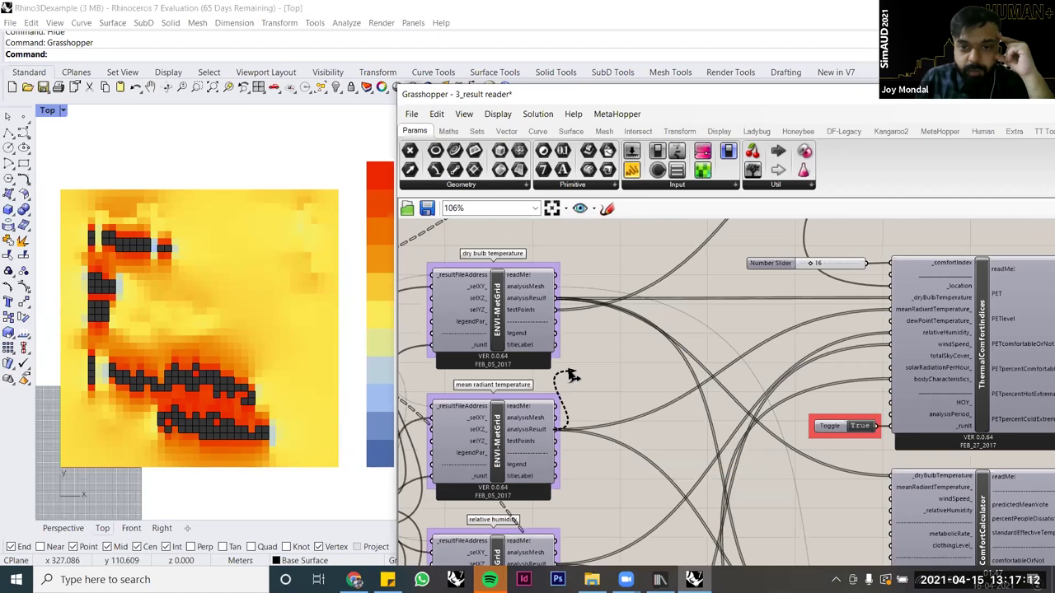
scroll(568, 375, down, 1)
right_drag(832, 498, 636, 369)
drag(636, 370, 646, 343)
Step: Connect the relative humidity and wind speed grids' analysisResult outputs to PMVComfortCalculator's _relativeHumidity and windSpeed_ inputs
right_drag(550, 369, 642, 370)
drag(452, 411, 537, 417)
right_drag(537, 418, 540, 417)
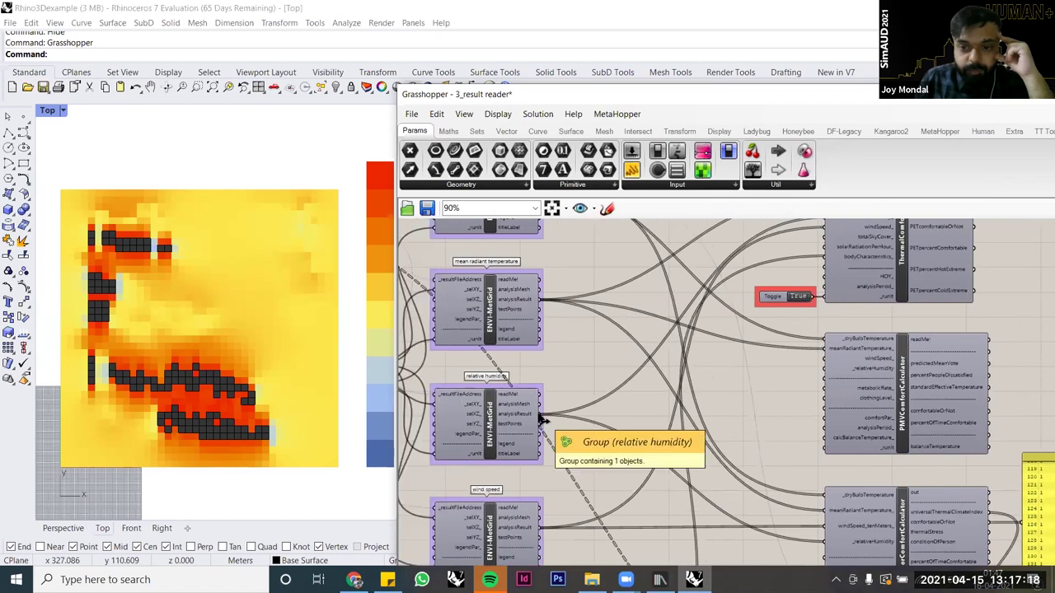
drag(541, 420, 825, 369)
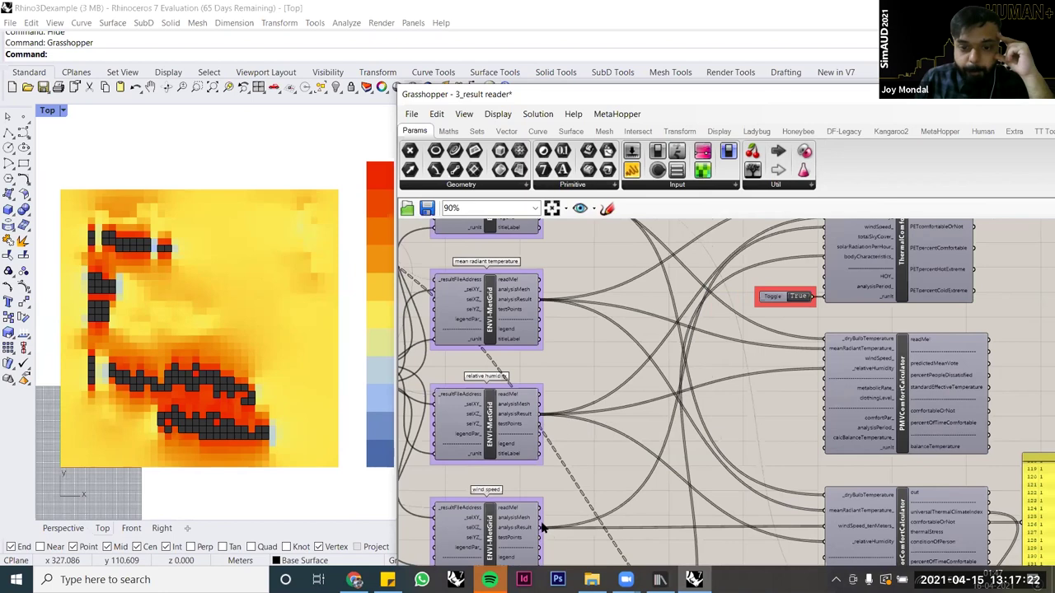
right_drag(544, 527, 534, 494)
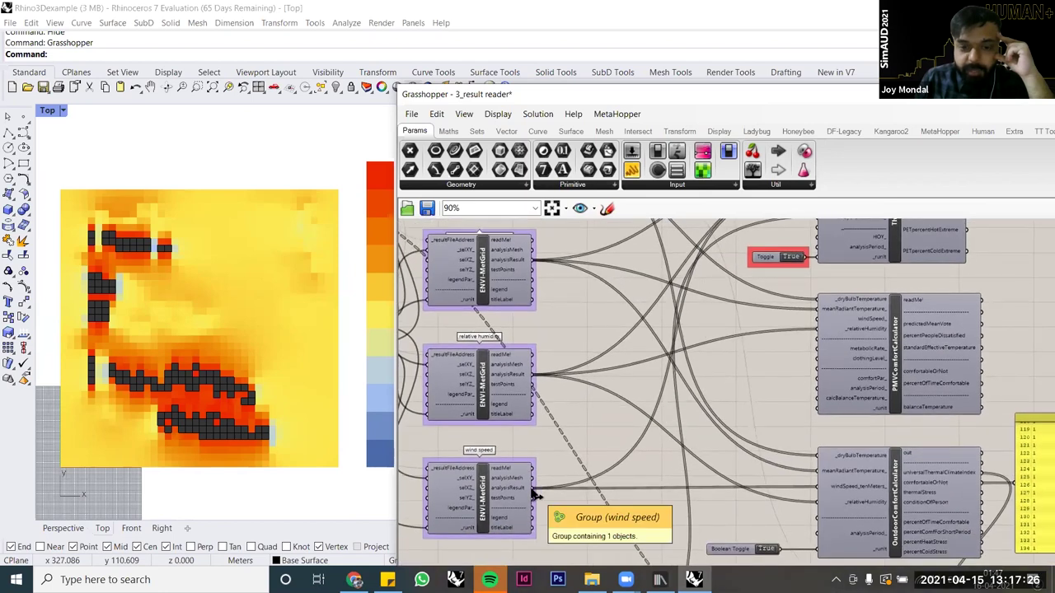
drag(534, 493, 816, 319)
right_drag(846, 370, 750, 366)
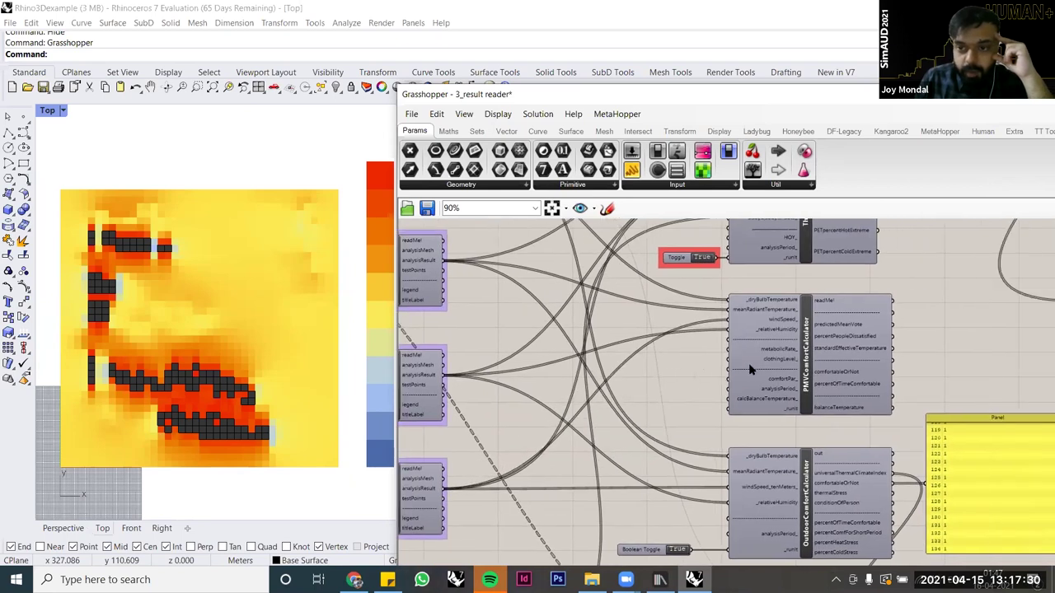
Step: Look up the default metabolic rate on BodyCharacteristics, and connect a number slider set to 2.32 to PMVComfortCalculator's metabolicRate_
scroll(751, 366, up, 3)
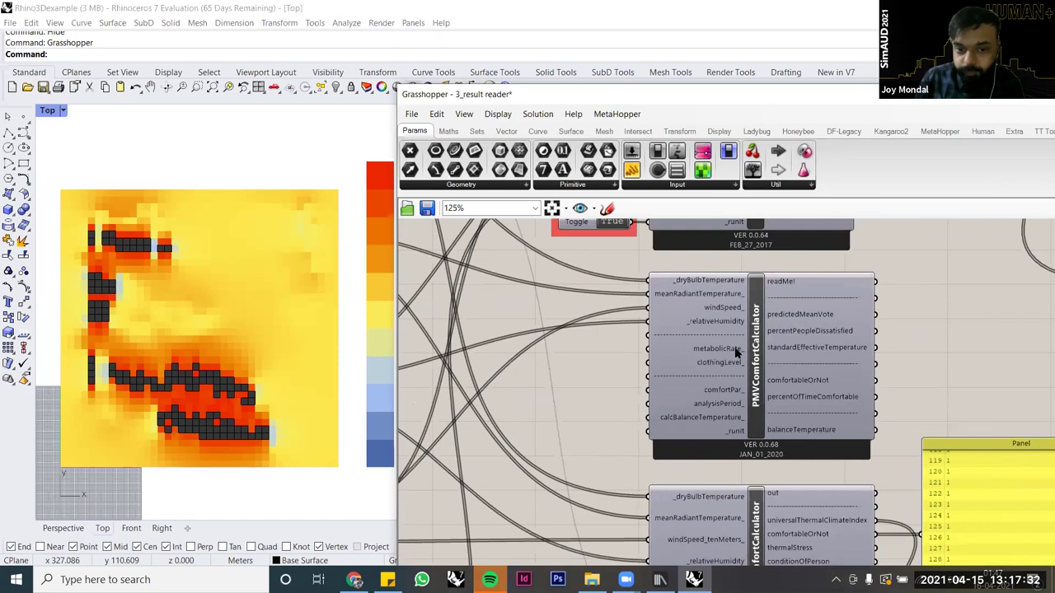
mouse_move(735, 351)
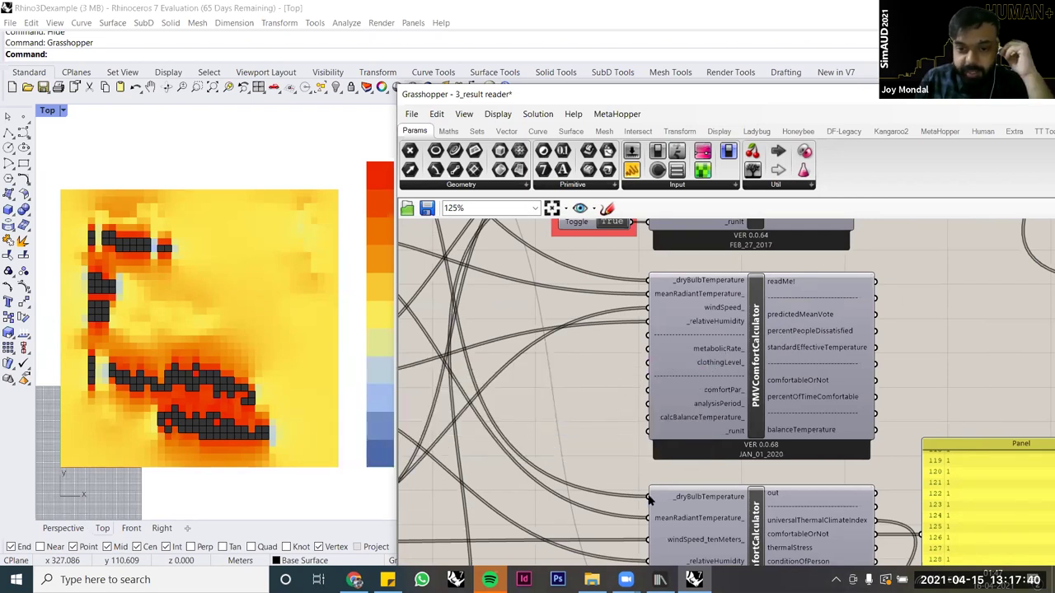
scroll(649, 494, down, 5)
scroll(627, 501, up, 5)
mouse_move(628, 504)
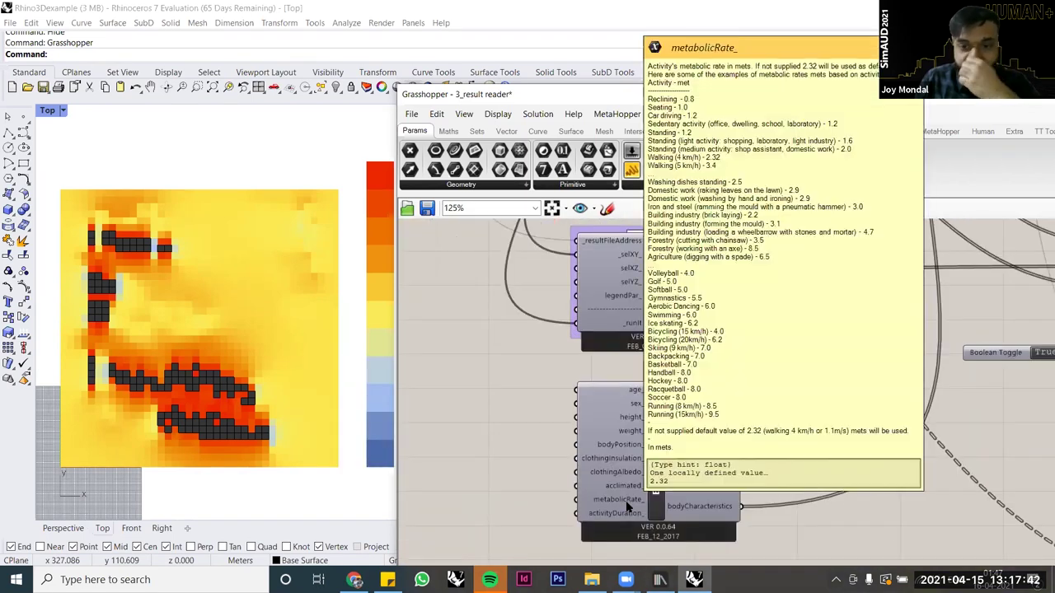
right_drag(610, 504, 537, 550)
right_drag(883, 250, 619, 403)
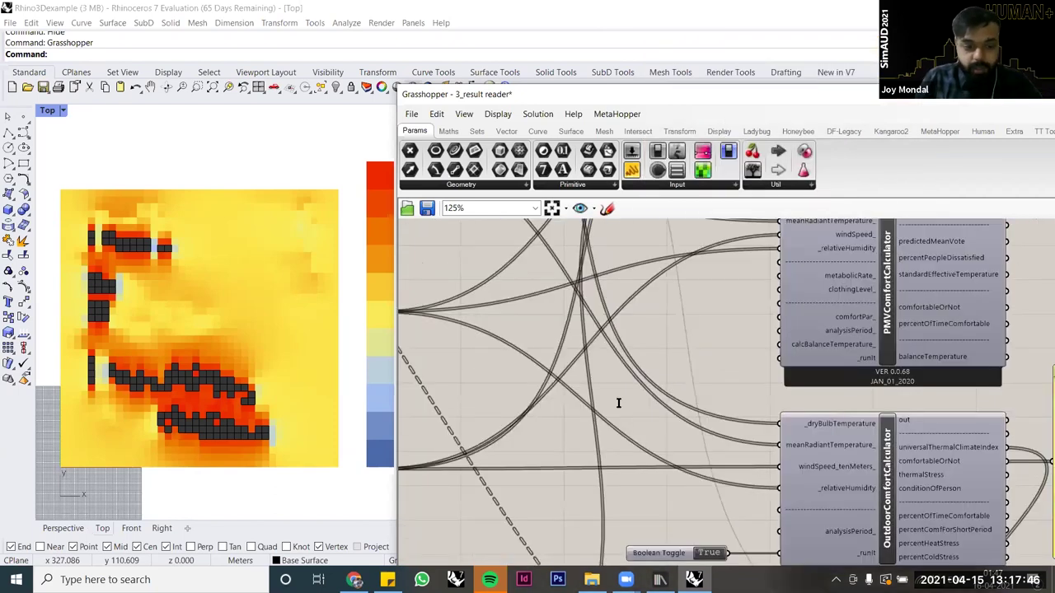
double_click(619, 403)
text(2.32)
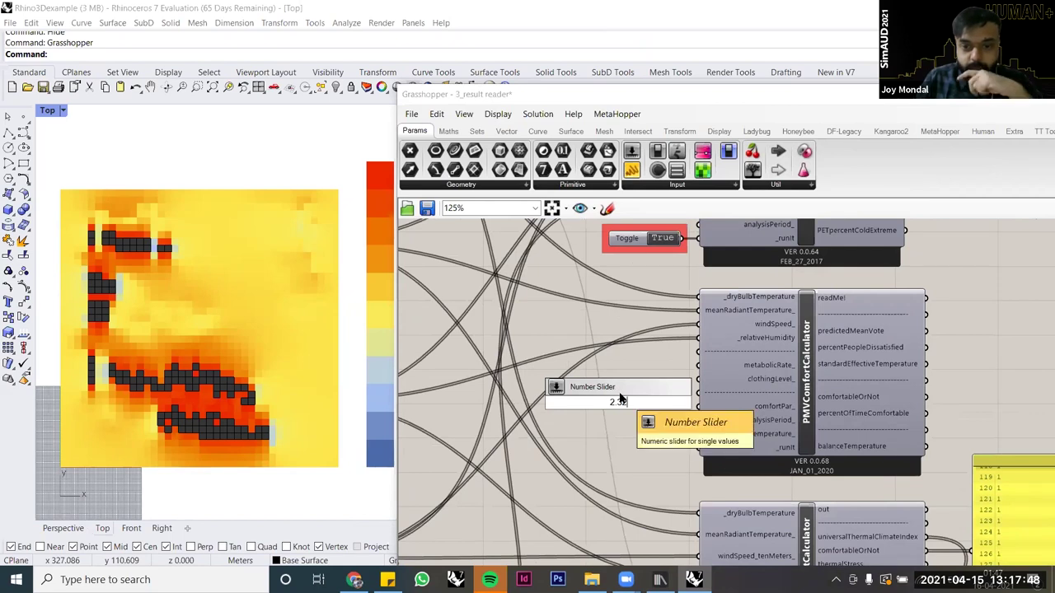
key(Return)
drag(664, 403, 697, 365)
drag(623, 369, 636, 366)
click(674, 386)
Step: Add a number slider set to 1, connect it to PMVComfortCalculator's clothingLevel_, and place it below the metabolic rate slider
mouse_move(766, 384)
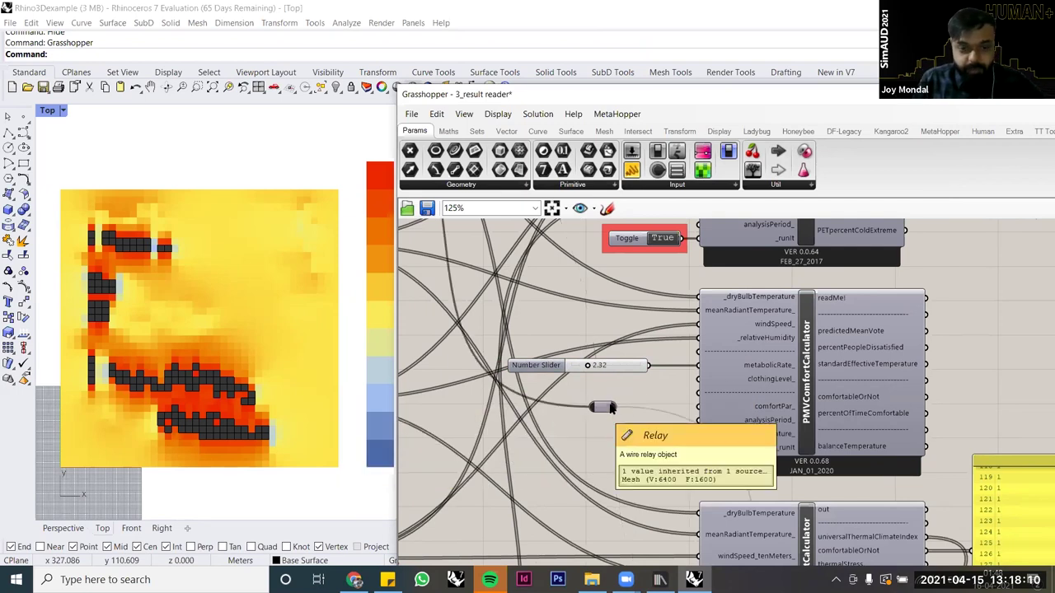
double_click(579, 408)
text(1)
key(Return)
drag(652, 411, 698, 379)
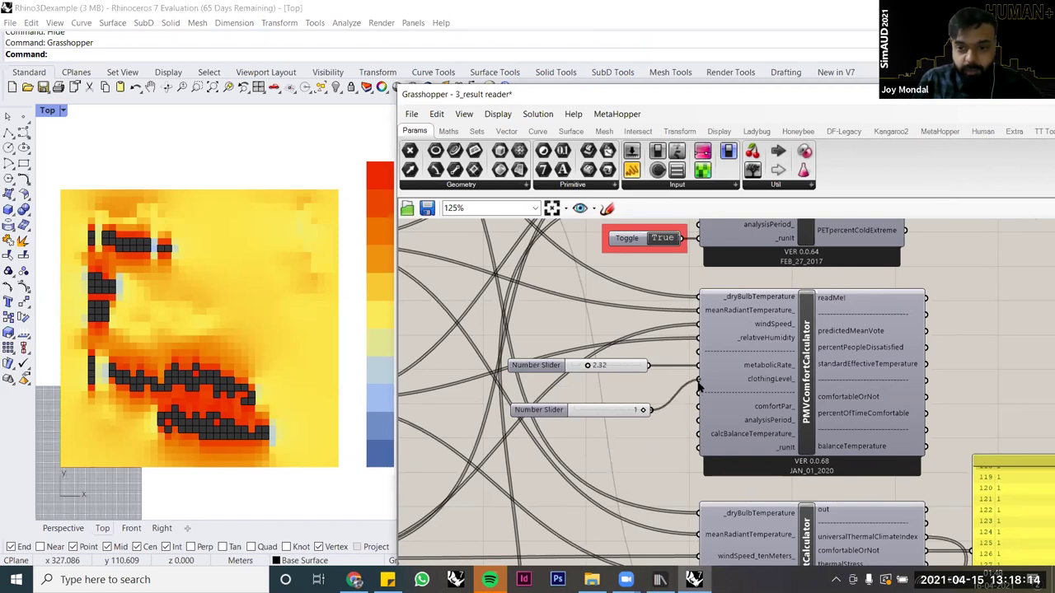
drag(599, 411, 598, 398)
click(604, 424)
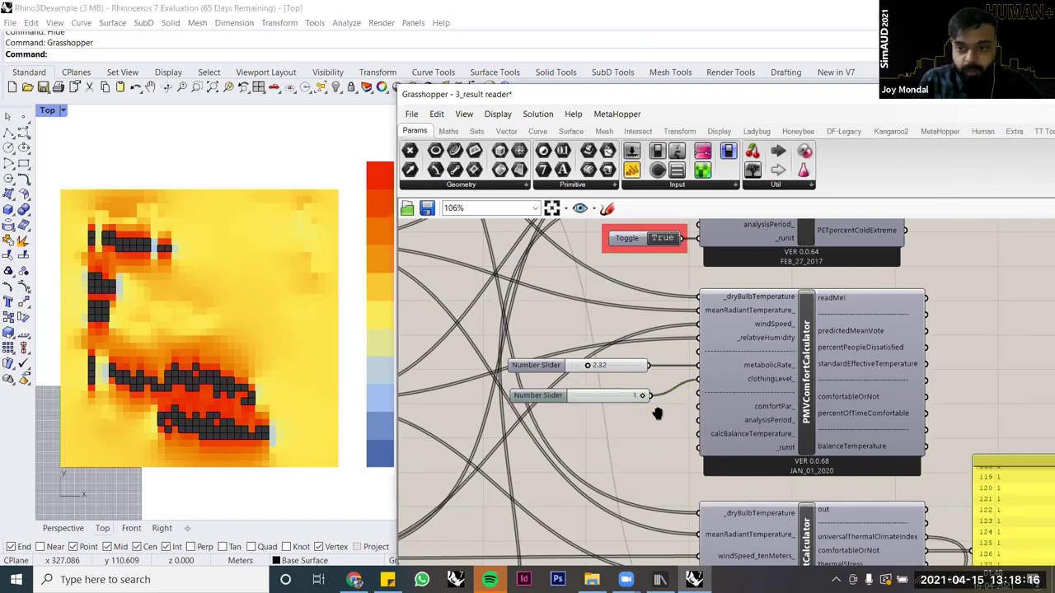
Step: Move the panel fed by OutdoorComfortCalculator up so it sits level with PMVComfortCalculator
scroll(684, 395, down, 2)
right_drag(786, 371, 660, 427)
right_drag(757, 443, 718, 487)
drag(717, 536, 720, 414)
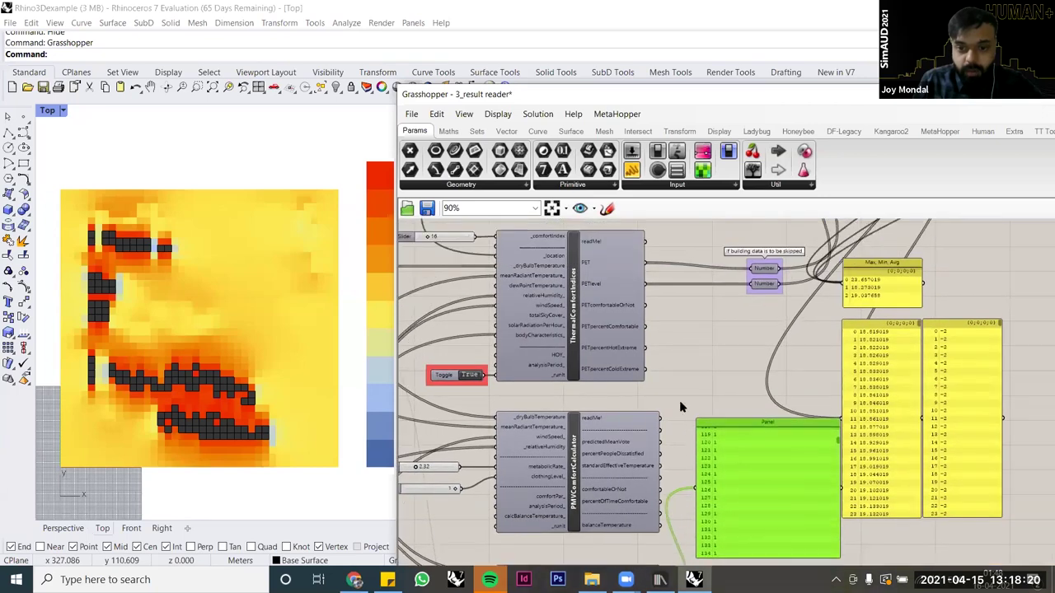
click(682, 402)
Step: Review PMVComfortCalculator's outputs and read the description of its metabolicRate_ input
right_drag(681, 397, 680, 373)
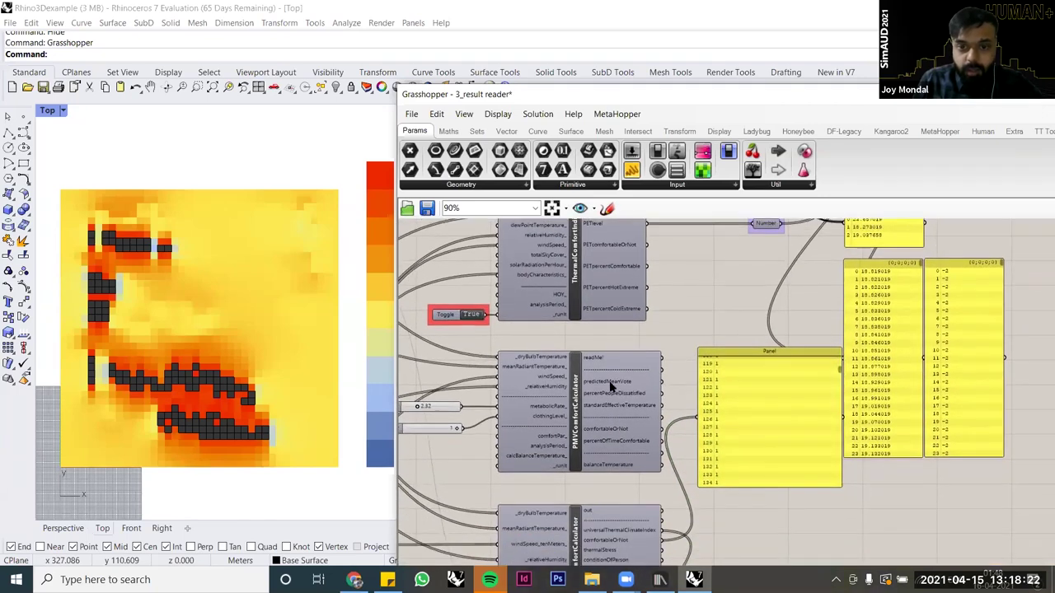
scroll(614, 386, up, 2)
mouse_move(610, 387)
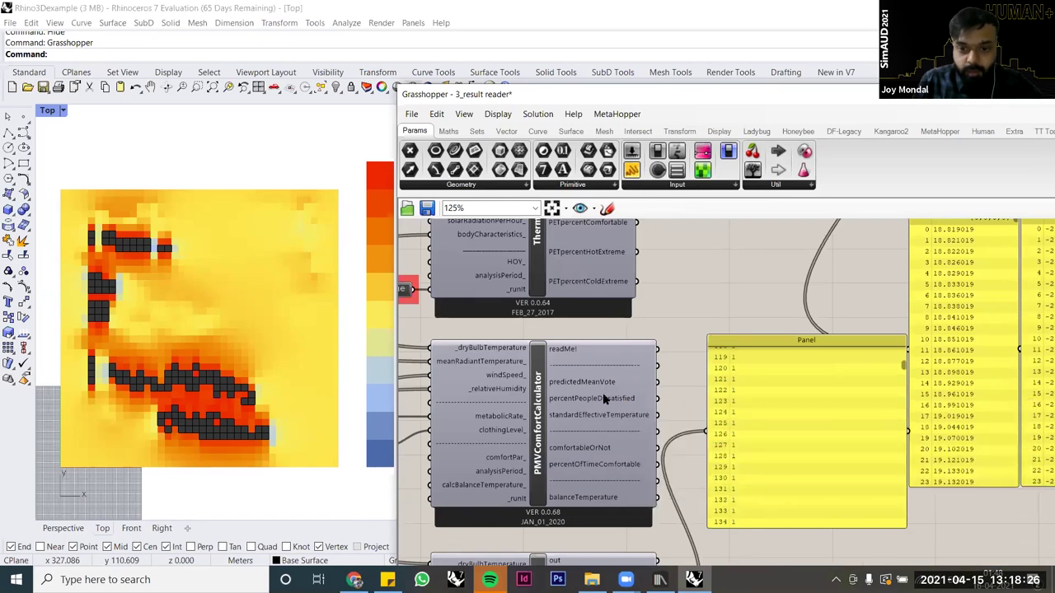
right_drag(528, 394, 579, 366)
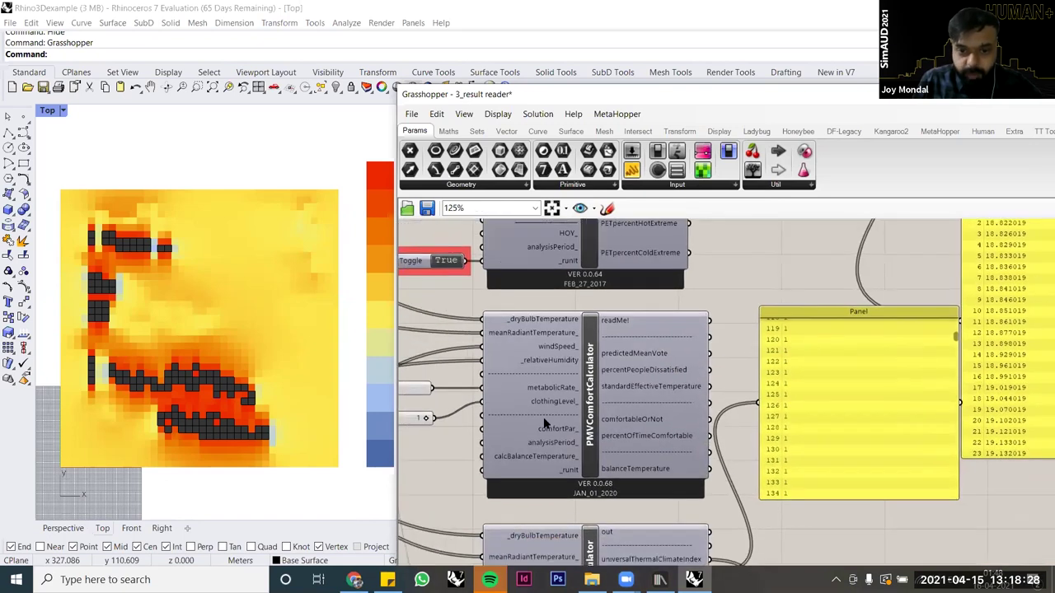
right_drag(543, 417, 633, 391)
scroll(544, 423, up, 3)
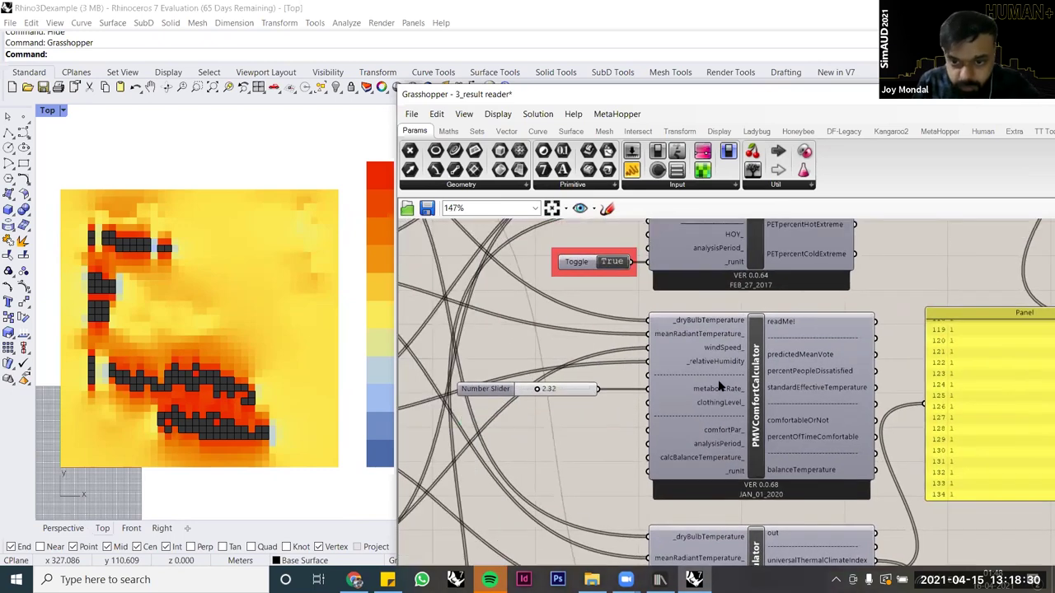
scroll(721, 376, up, 1)
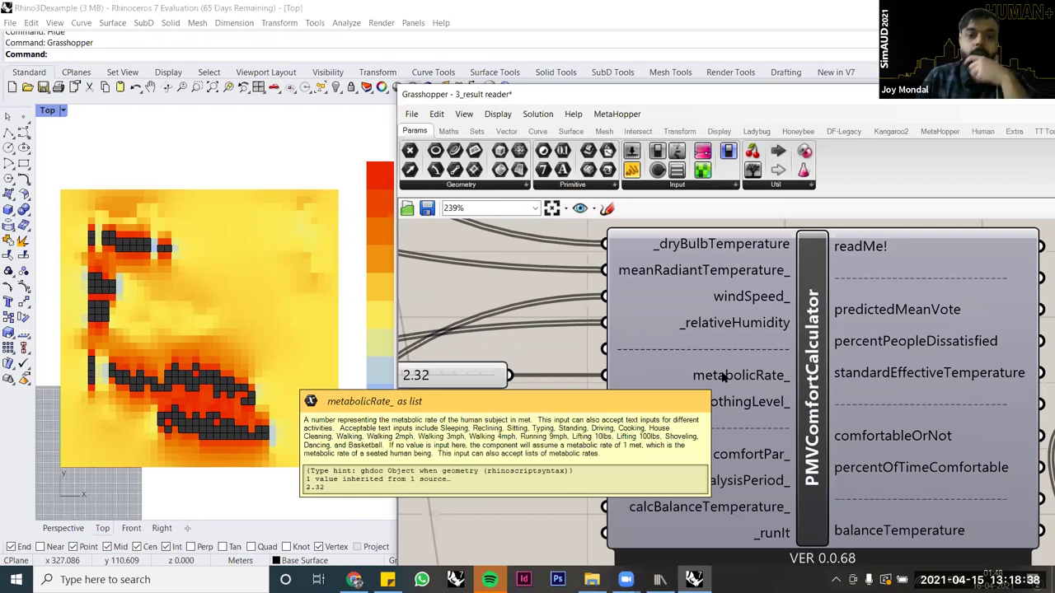
Step: Set the metabolic rate slider feeding PMVComfortCalculator to 2.00
right_drag(472, 378, 583, 378)
double_click(563, 374)
text(2)
key(Return)
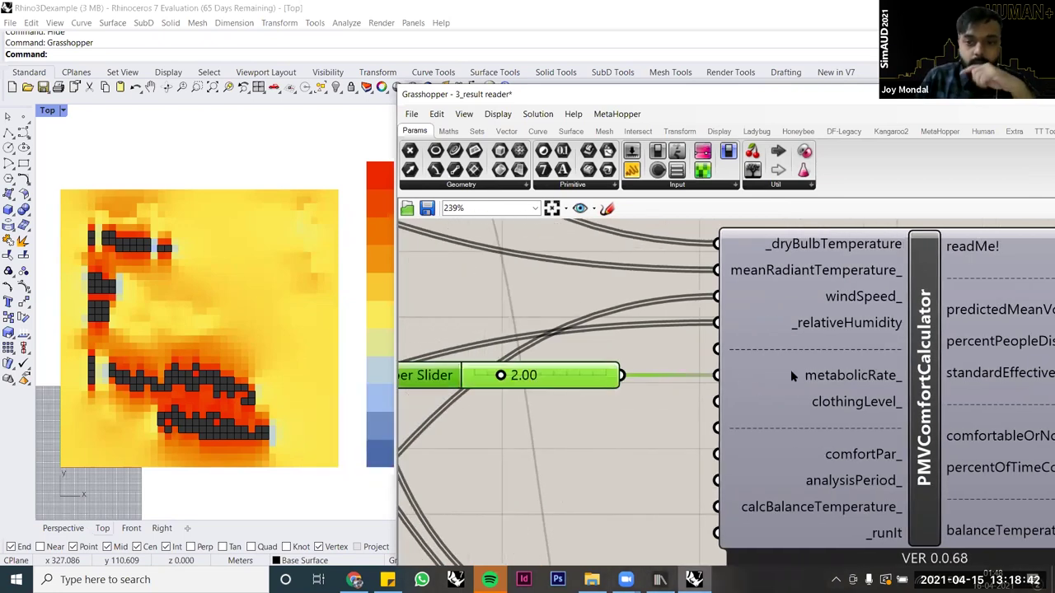
mouse_move(791, 376)
Step: Delete the metabolic rate and clothing level sliders and examine PMVComfortCalculator's outputs
right_drag(956, 313, 824, 322)
right_drag(609, 414, 822, 374)
click(551, 418)
click(552, 349)
key(Delete)
right_drag(950, 285, 758, 315)
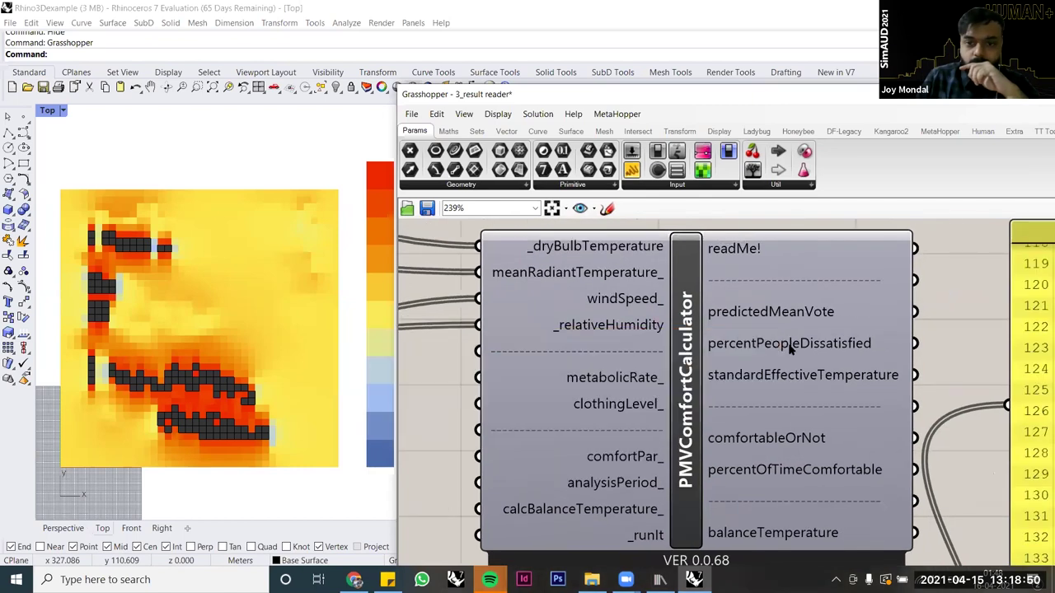
mouse_move(789, 349)
scroll(639, 400, down, 3)
right_drag(611, 404, 697, 378)
Step: Undo the deletion of both sliders and the last metabolic rate change
key(ctrl+z)
key(ctrl+z)
key(ctrl+z)
click(599, 502)
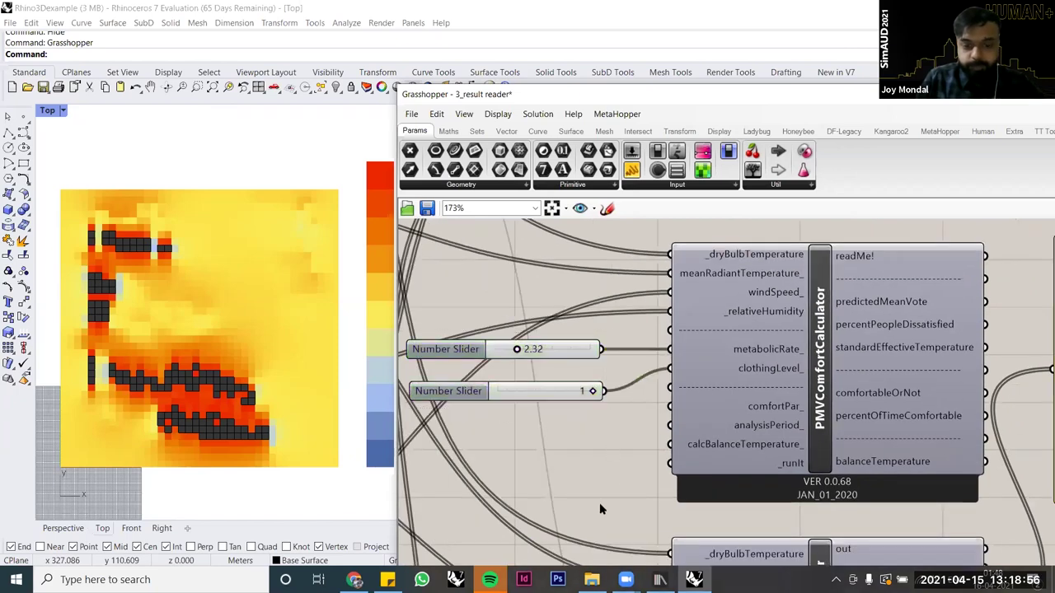
Step: Add a Boolean Toggle below the two sliders and connect it to PMVComfortCalculator's _runIt input
double_click(599, 502)
text(toggle)
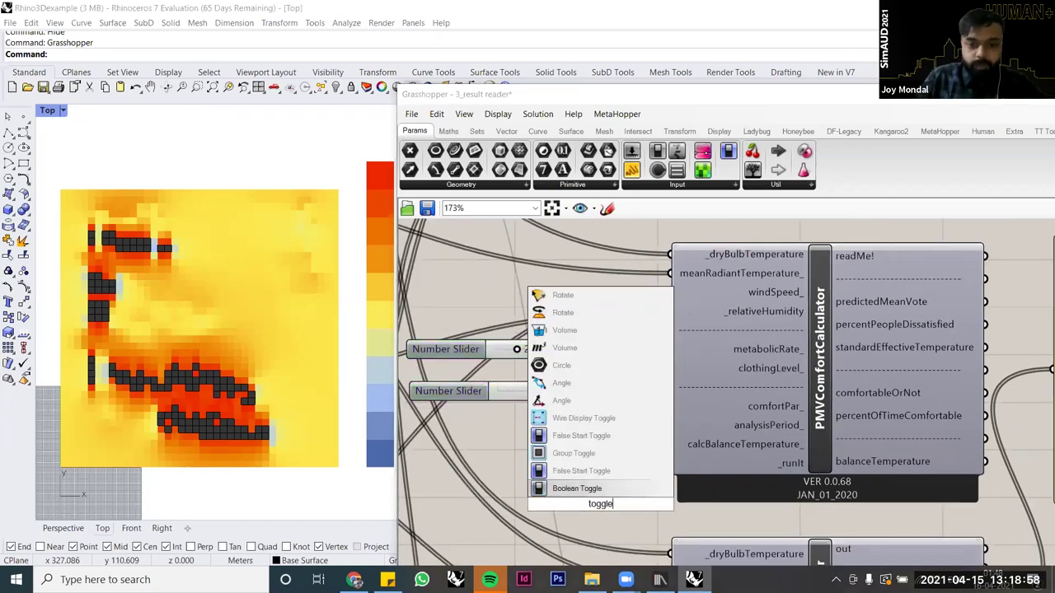
click(616, 488)
drag(599, 509, 535, 464)
drag(606, 458, 670, 463)
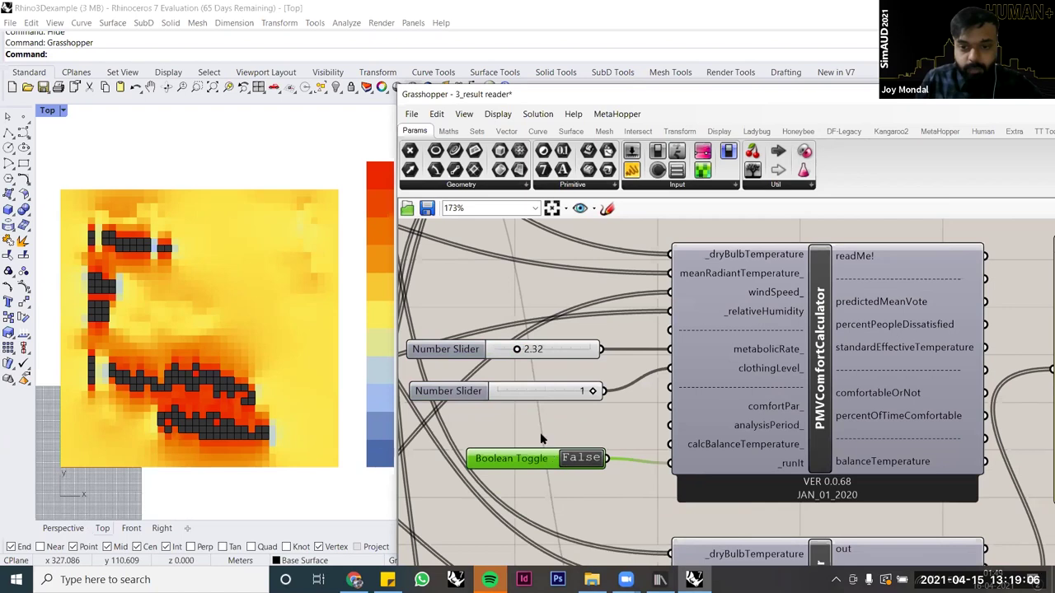
Step: Run PMVComfortCalculator by setting its Boolean Toggle to True, and inspect the predictedMeanVote output values
scroll(655, 412, down, 3)
scroll(732, 338, up, 2)
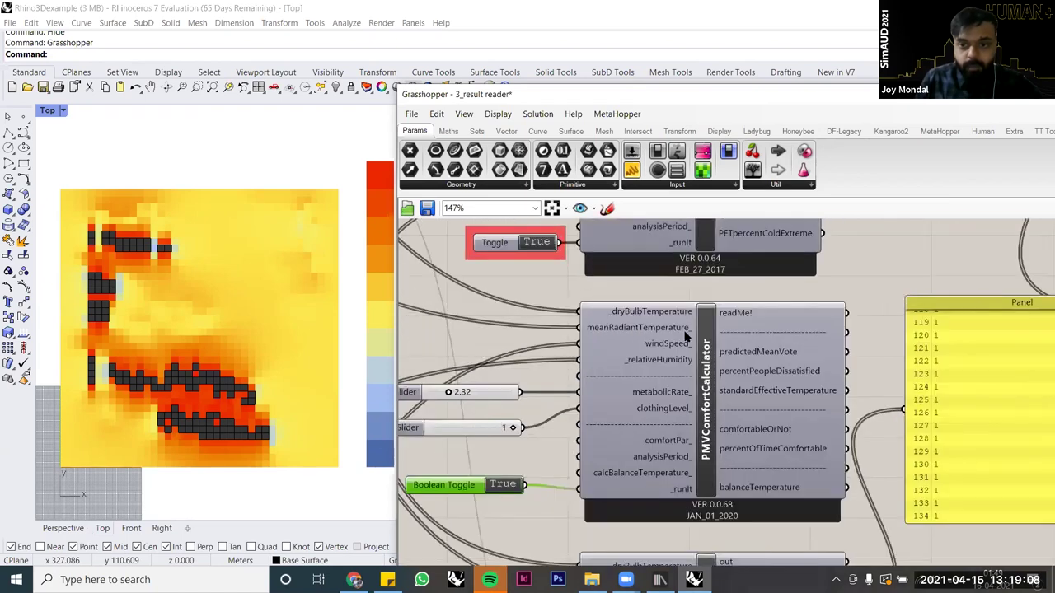
right_drag(794, 354, 681, 342)
mouse_move(681, 341)
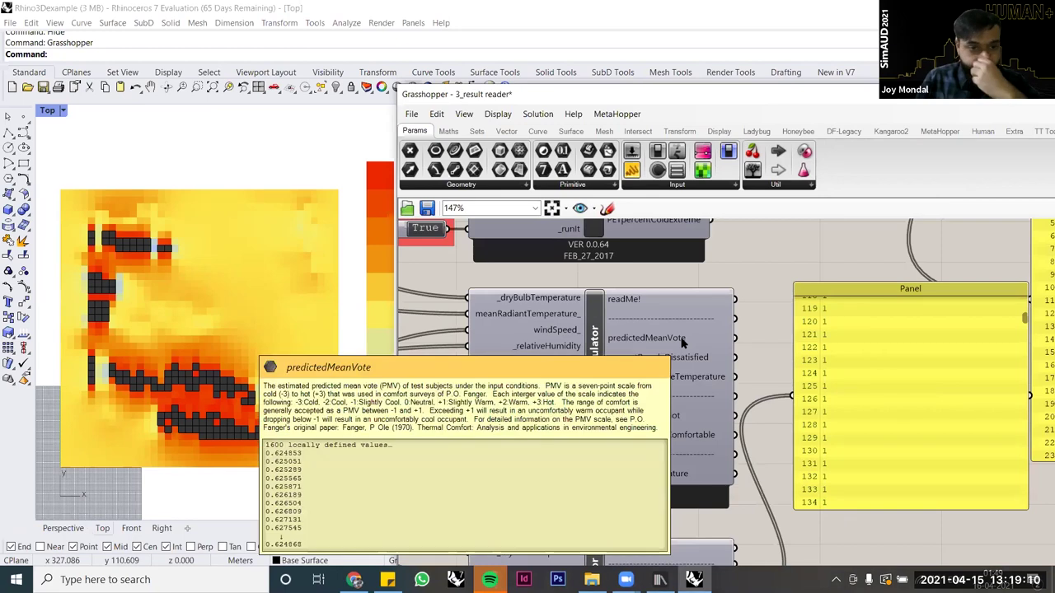
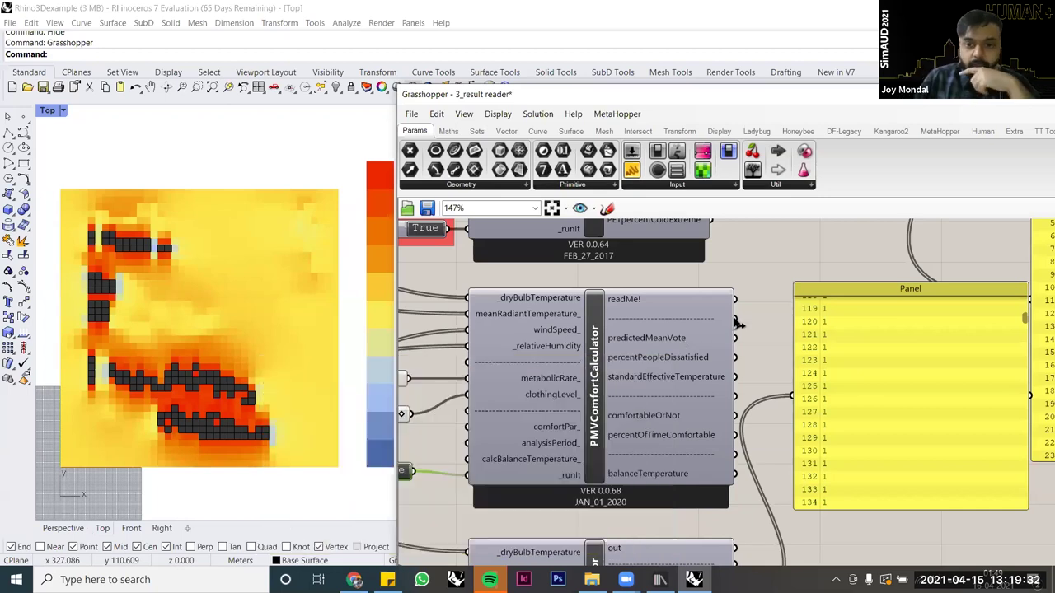
Step: Review the three comfort components by selecting ThermalComfortIndices, PMVComfortCalculator and OutdoorComfortCalculator in turn
scroll(659, 346, down, 5)
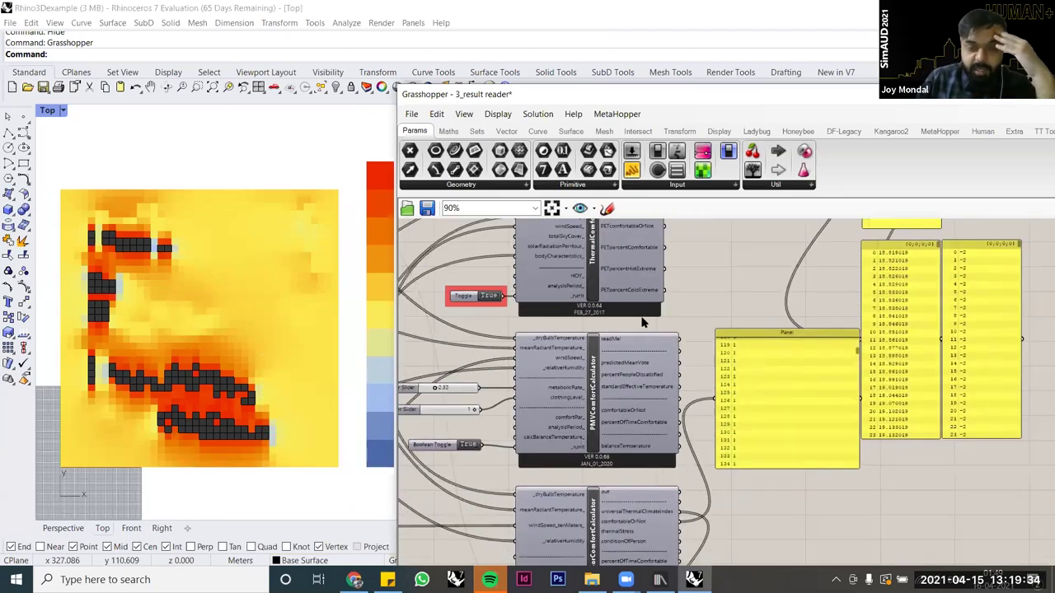
right_drag(594, 319, 591, 353)
click(599, 311)
click(620, 426)
right_drag(745, 430, 731, 317)
click(582, 441)
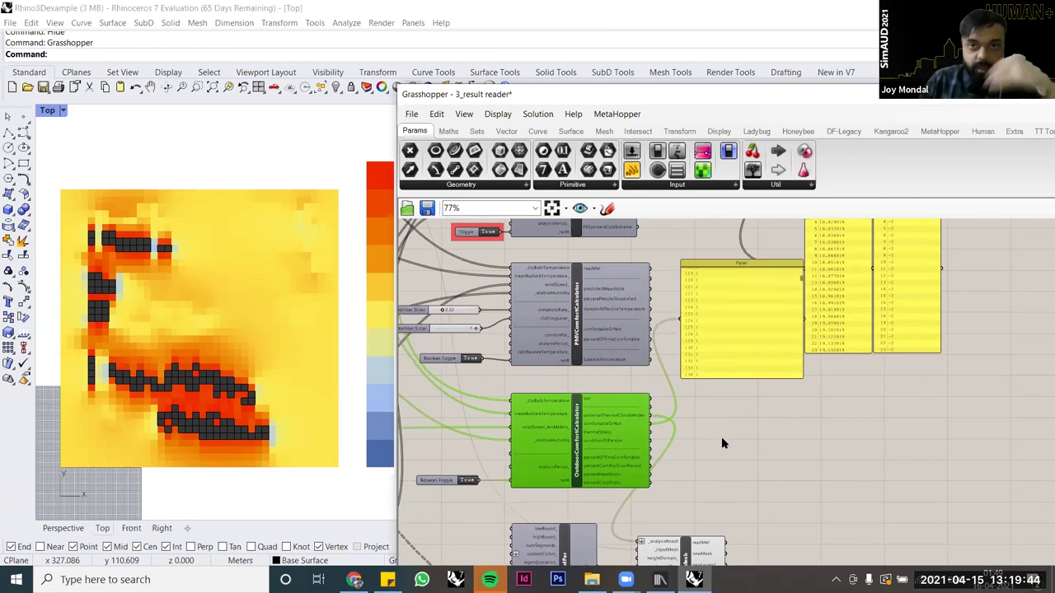
Step: Connect the PET output of ThermalComfortIndices to reColorMesh's _analysisResult input, replacing the existing source
scroll(730, 432, up, 2)
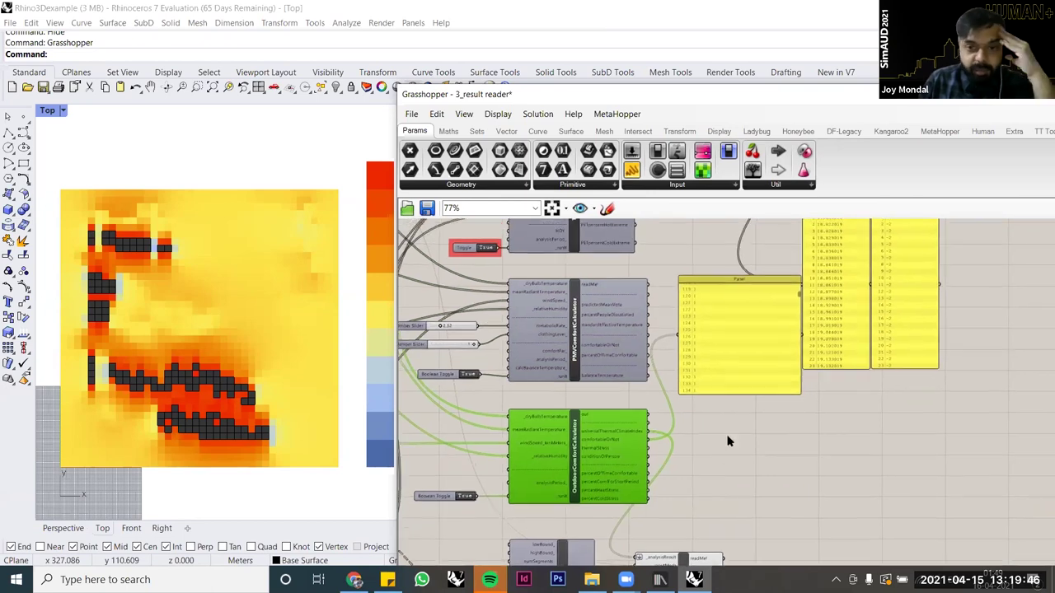
scroll(658, 329, up, 1)
scroll(646, 286, up, 1)
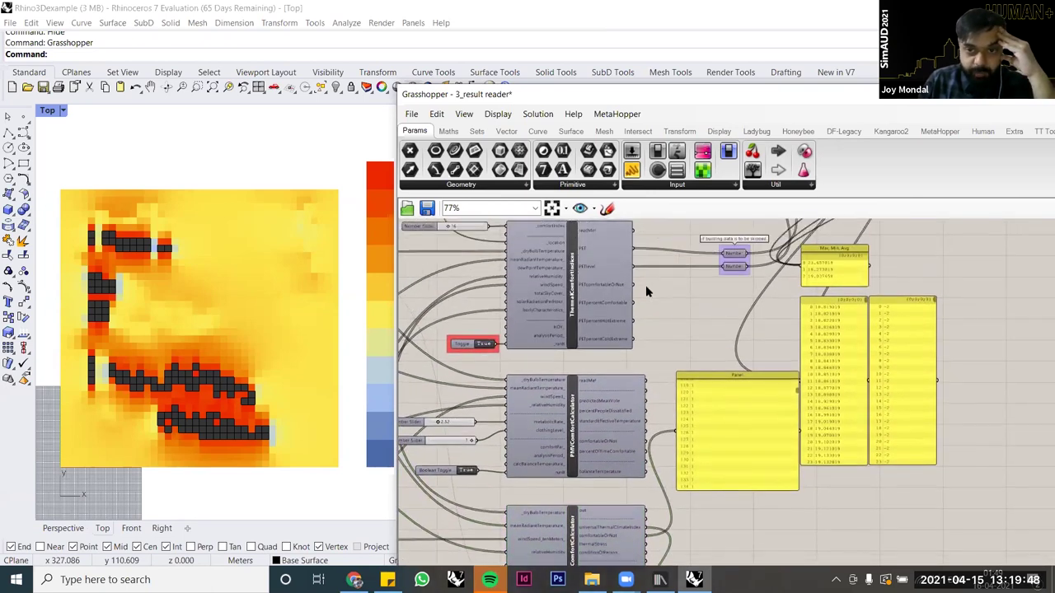
scroll(623, 276, up, 2)
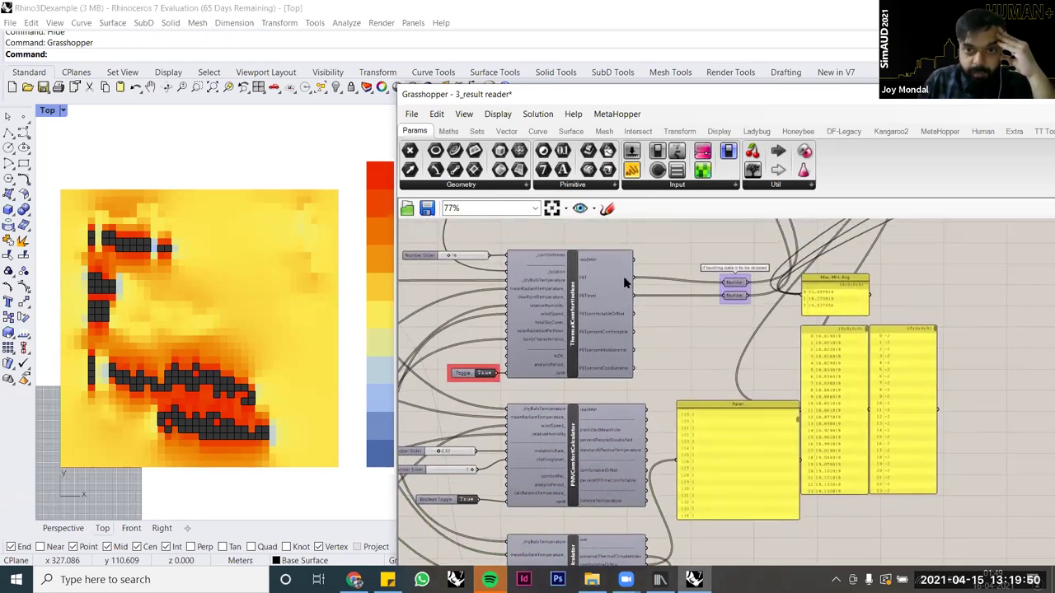
scroll(623, 280, up, 3)
mouse_move(650, 284)
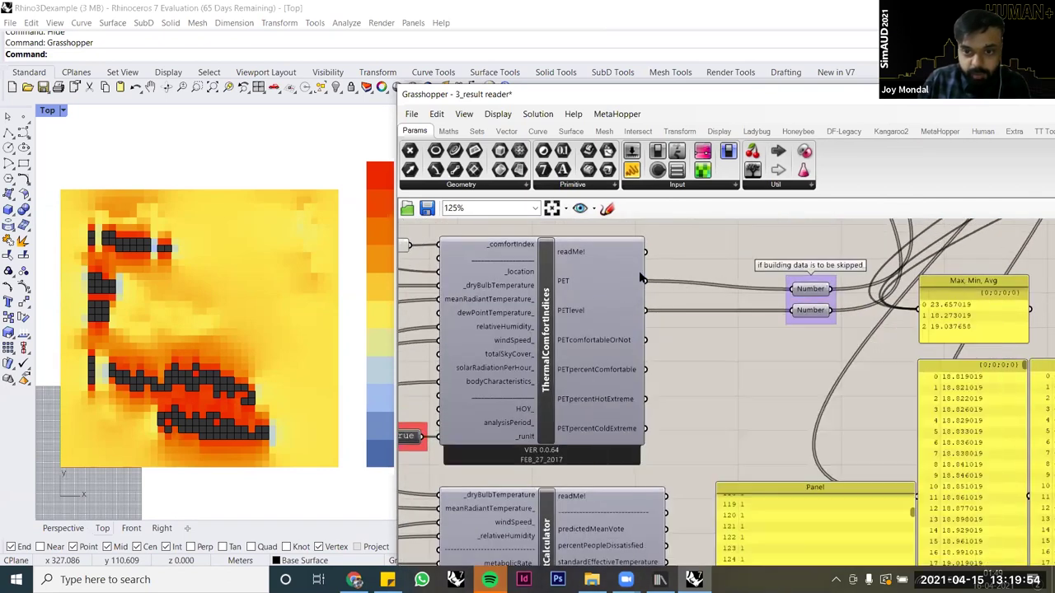
scroll(679, 272, down, 4)
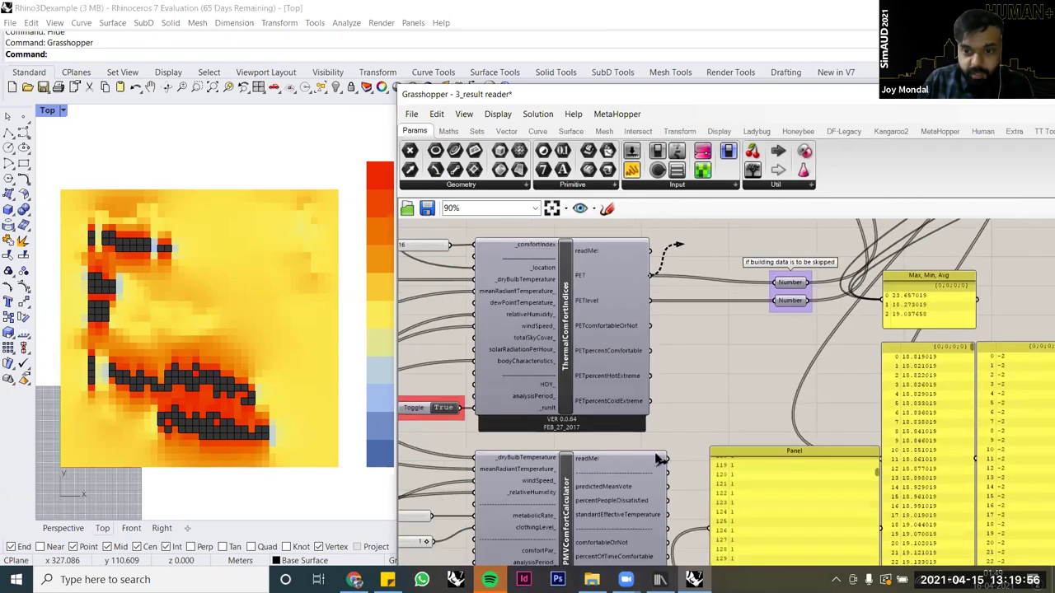
scroll(659, 464, up, 4)
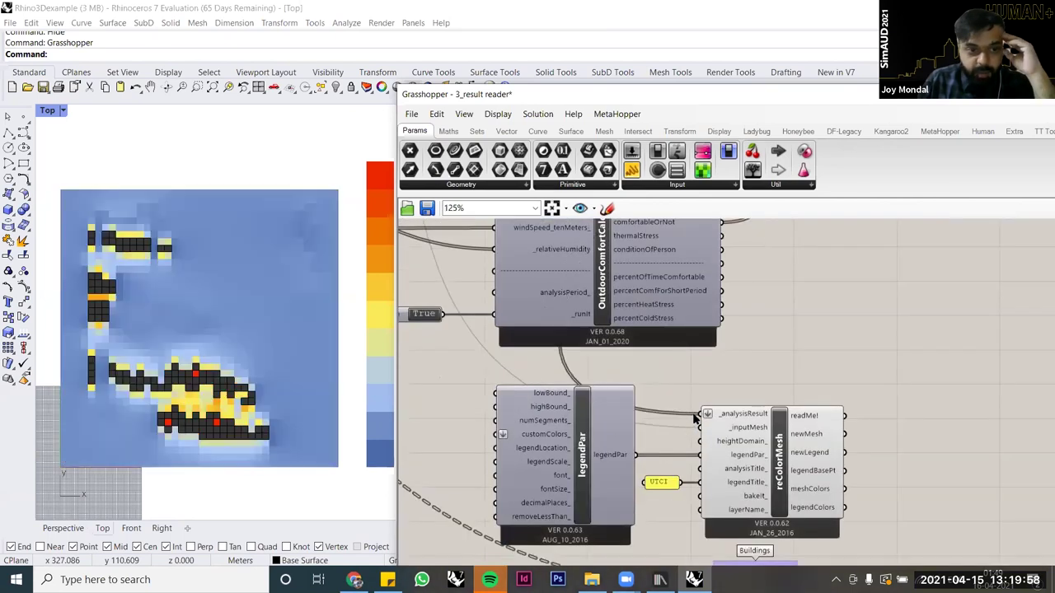
Step: Move the Grasshopper window clear of the map legend and examine the recoloured comfort map around the buildings
drag(445, 94, 560, 101)
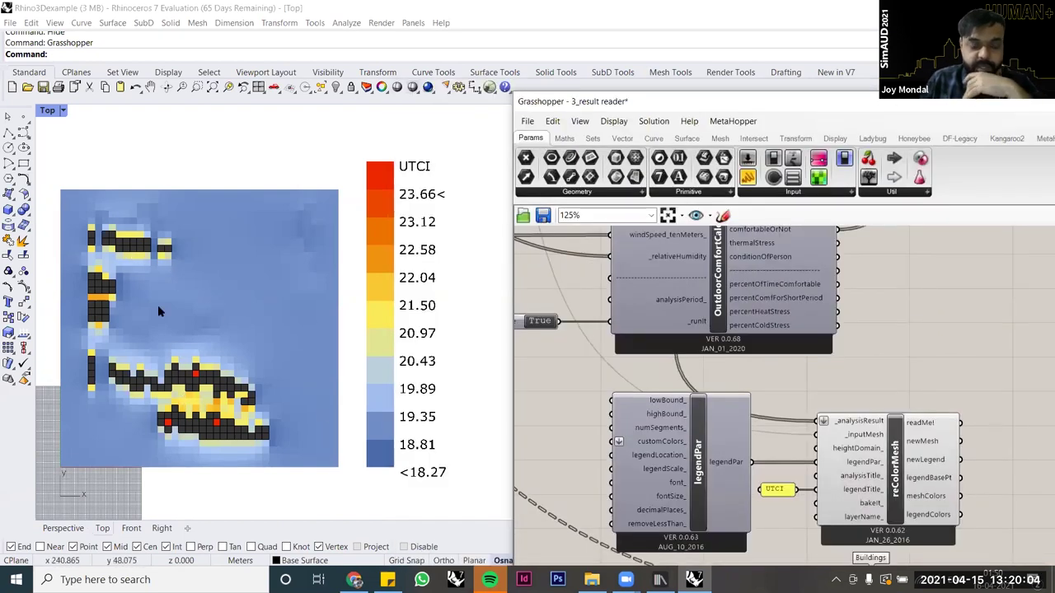
scroll(95, 309, up, 1)
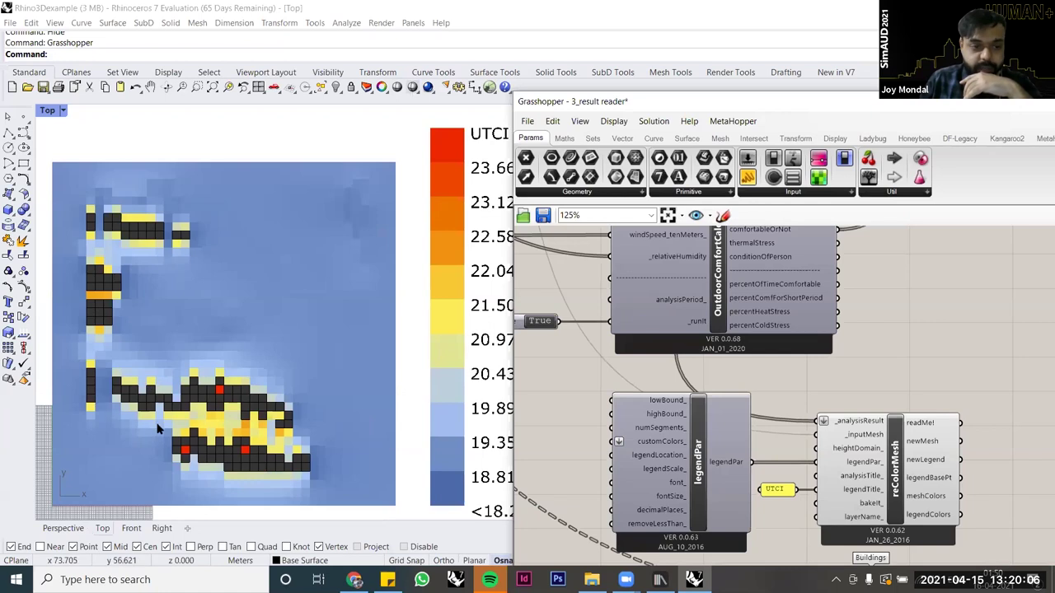
scroll(163, 432, up, 2)
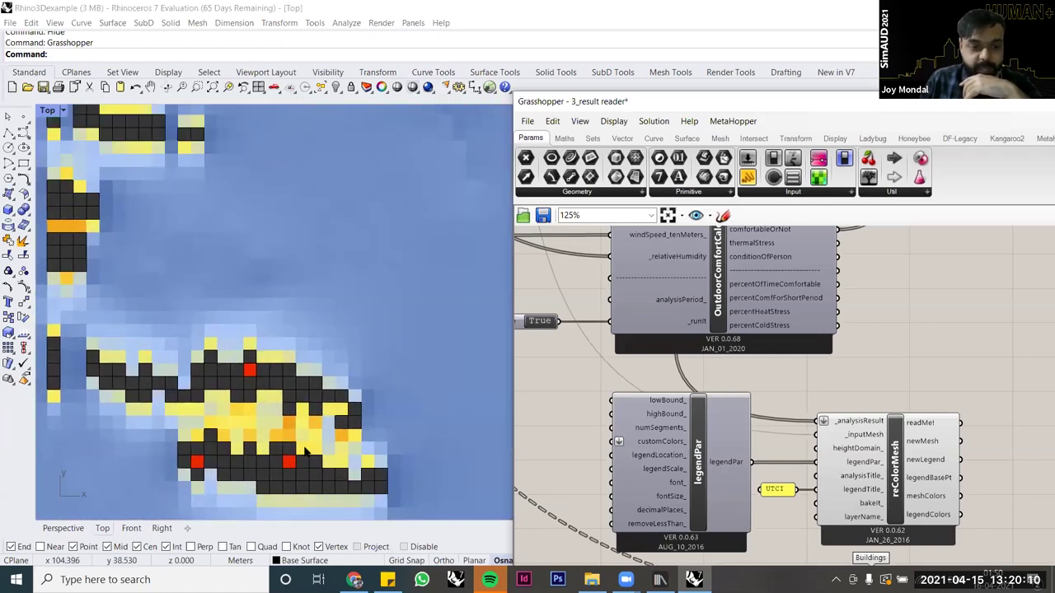
scroll(290, 438, down, 2)
scroll(304, 463, up, 1)
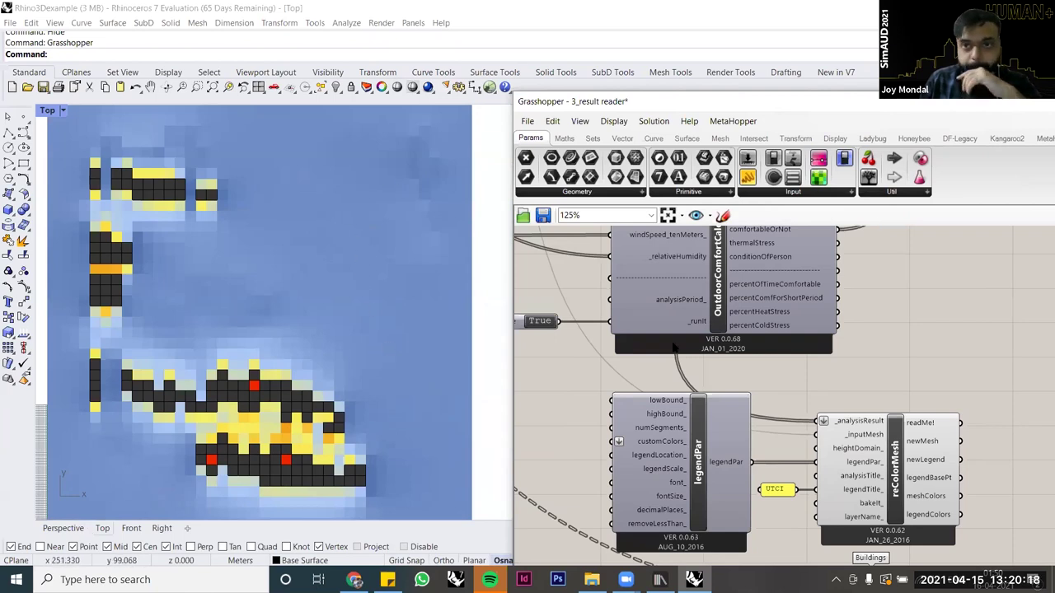
Step: Change the text of the panel feeding reColorMesh's legendTitle_ input to PET
scroll(642, 377, down, 4)
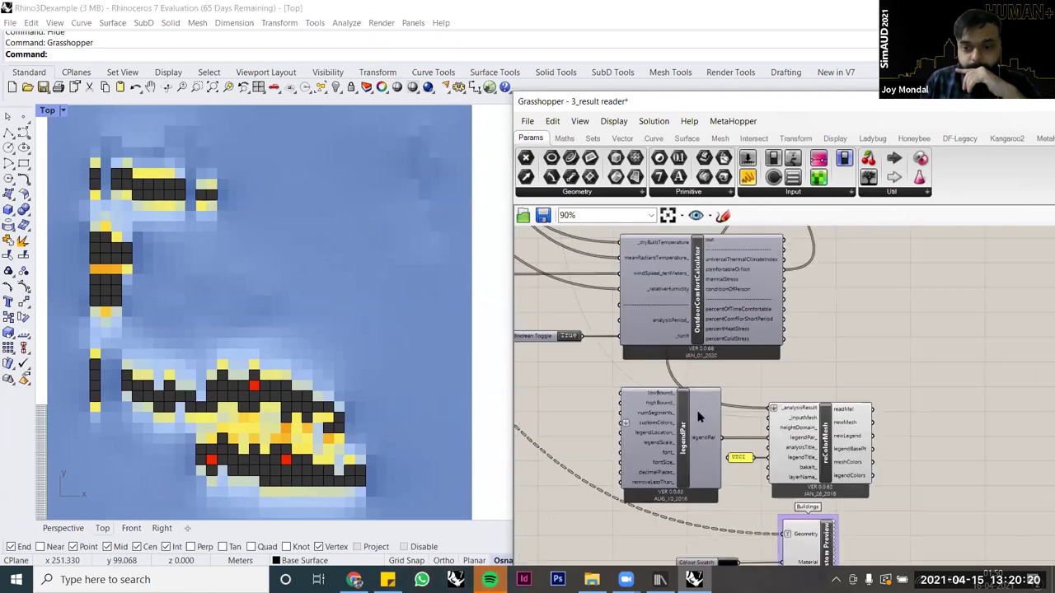
scroll(748, 474, up, 5)
scroll(748, 474, up, 3)
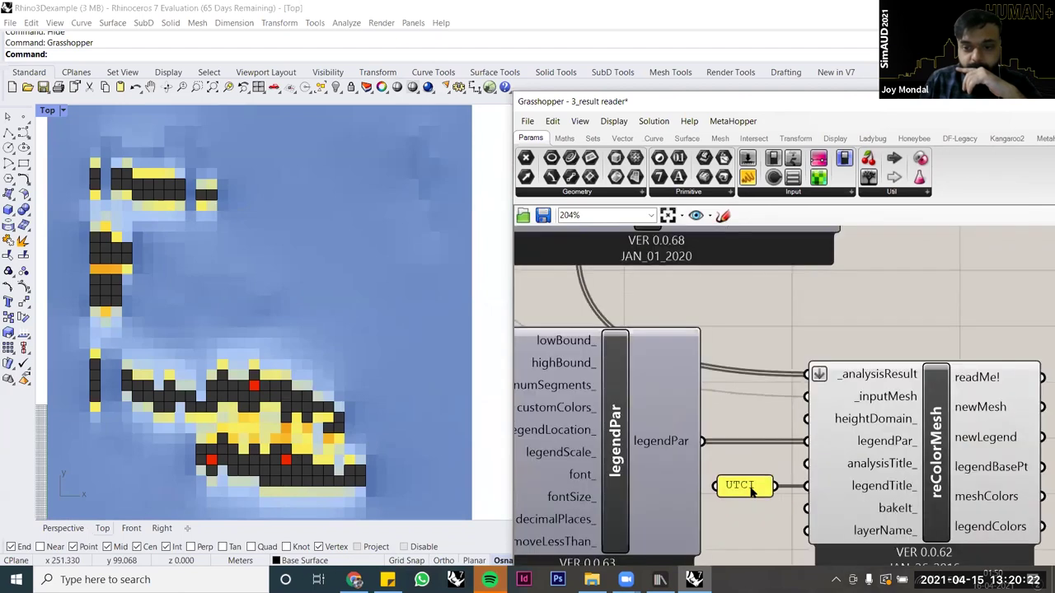
double_click(747, 488)
text(PET)
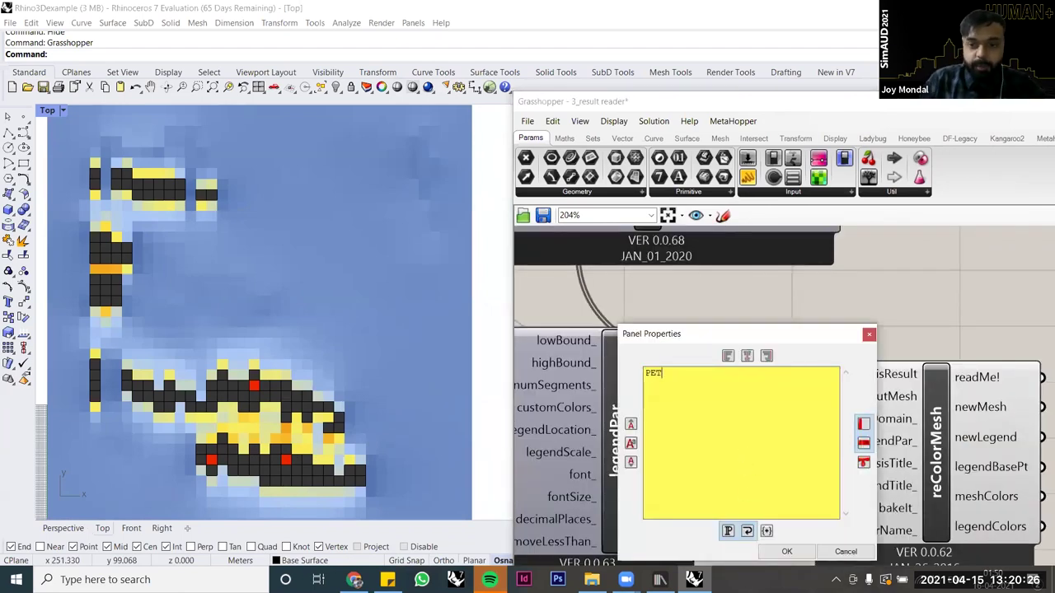
click(787, 551)
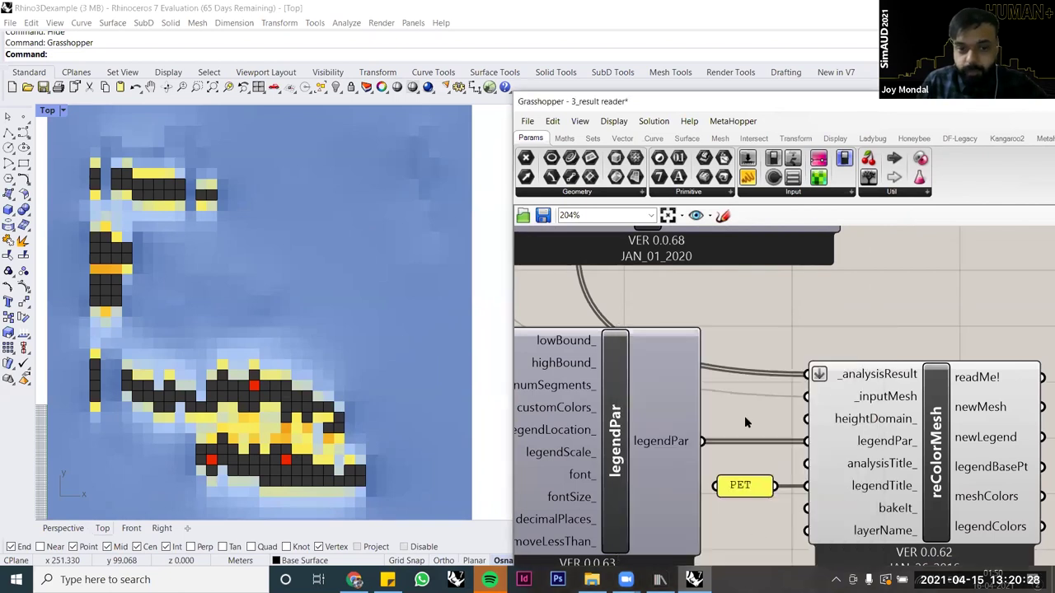
Step: Examine the Max, Min, Avg panel summarising the PET results of ThermalComfortIndices
scroll(744, 415, down, 5)
scroll(701, 375, down, 8)
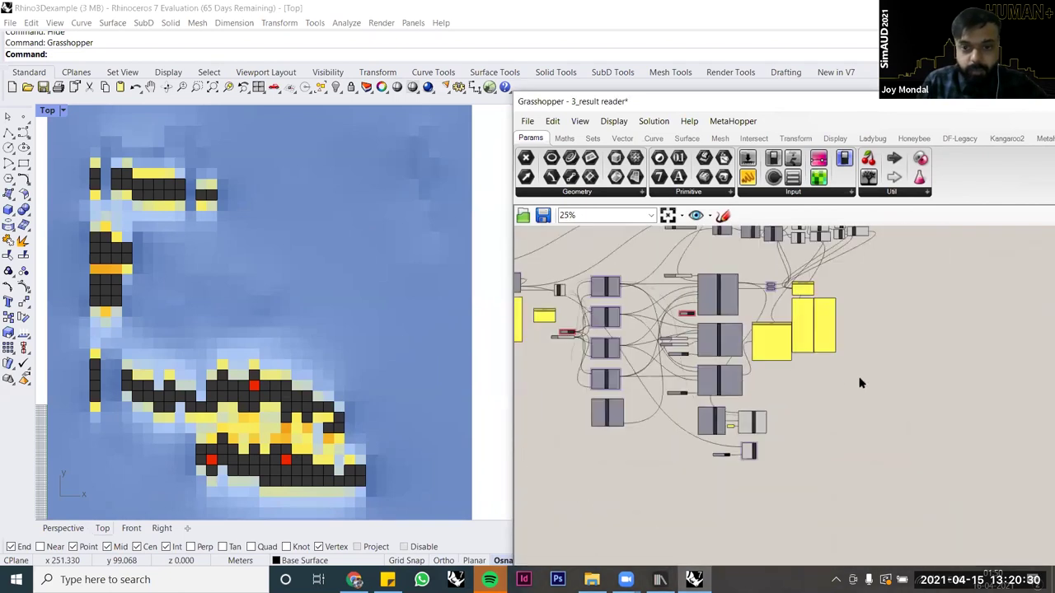
scroll(691, 358, up, 5)
right_drag(837, 264, 644, 382)
scroll(692, 329, up, 2)
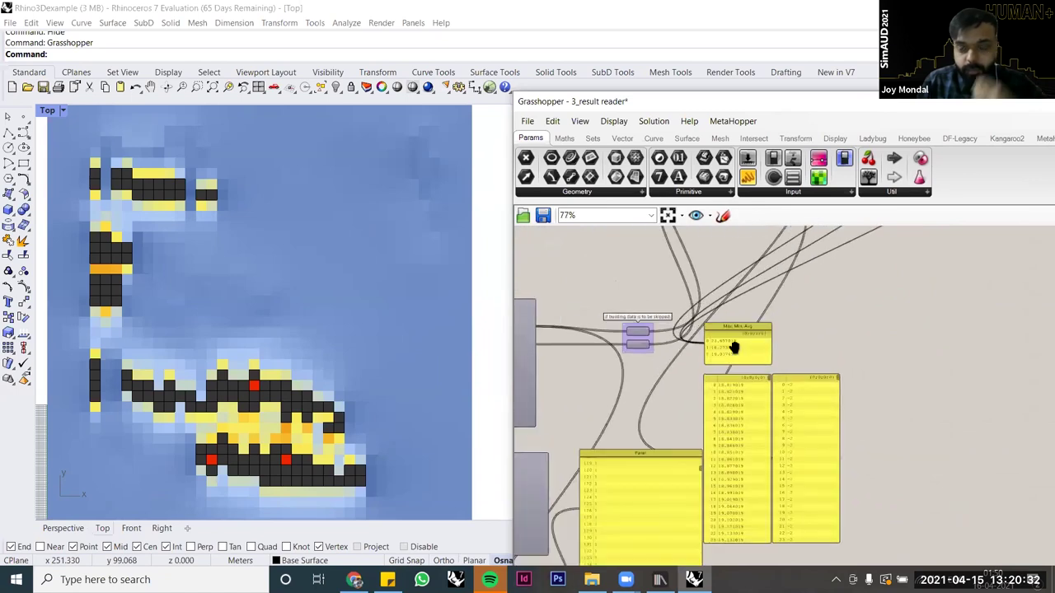
right_drag(734, 347, 820, 312)
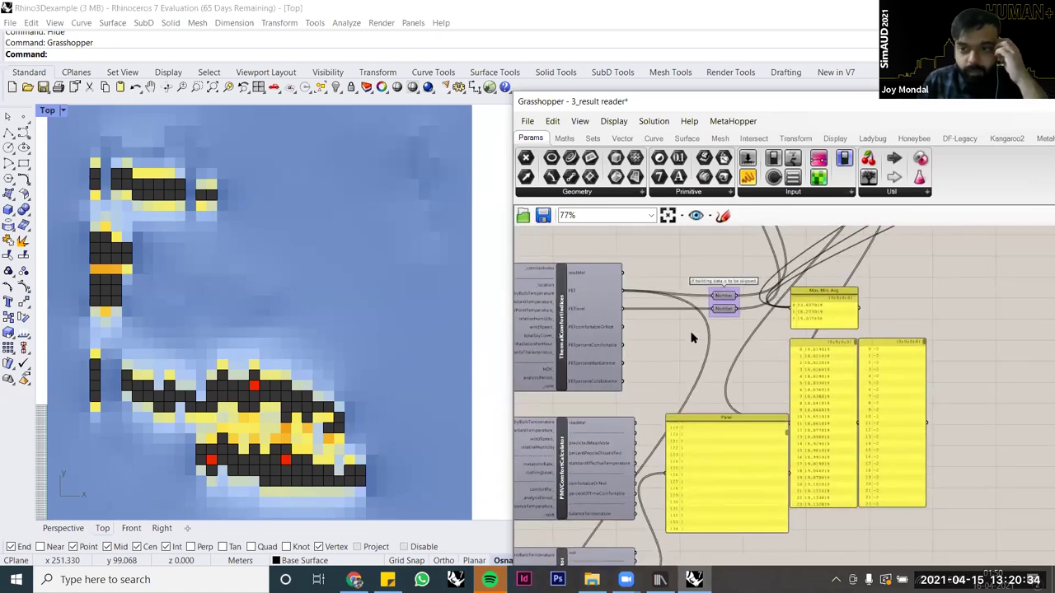
scroll(692, 338, up, 1)
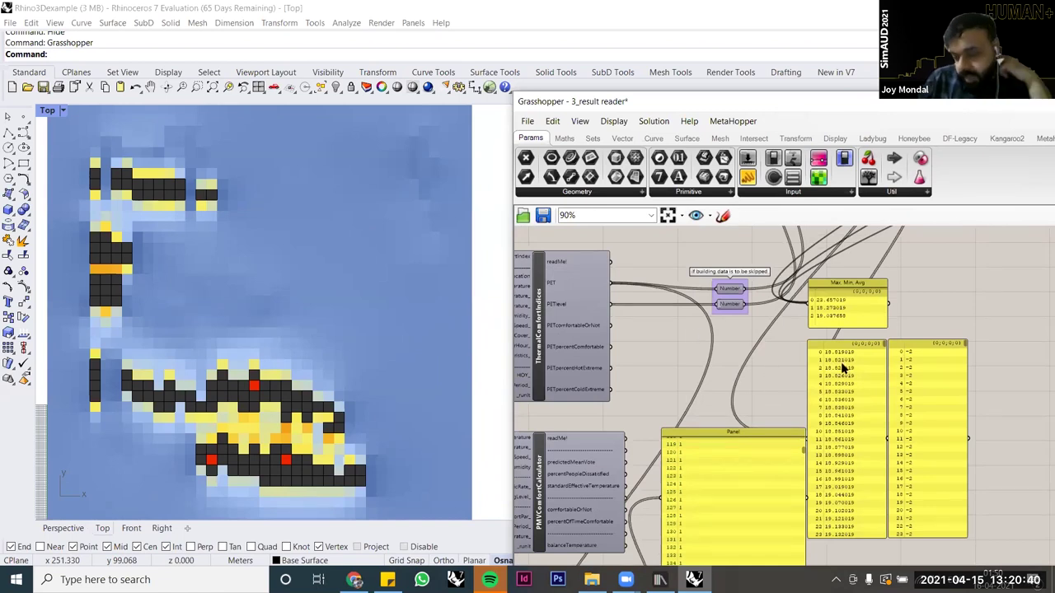
scroll(842, 368, up, 3)
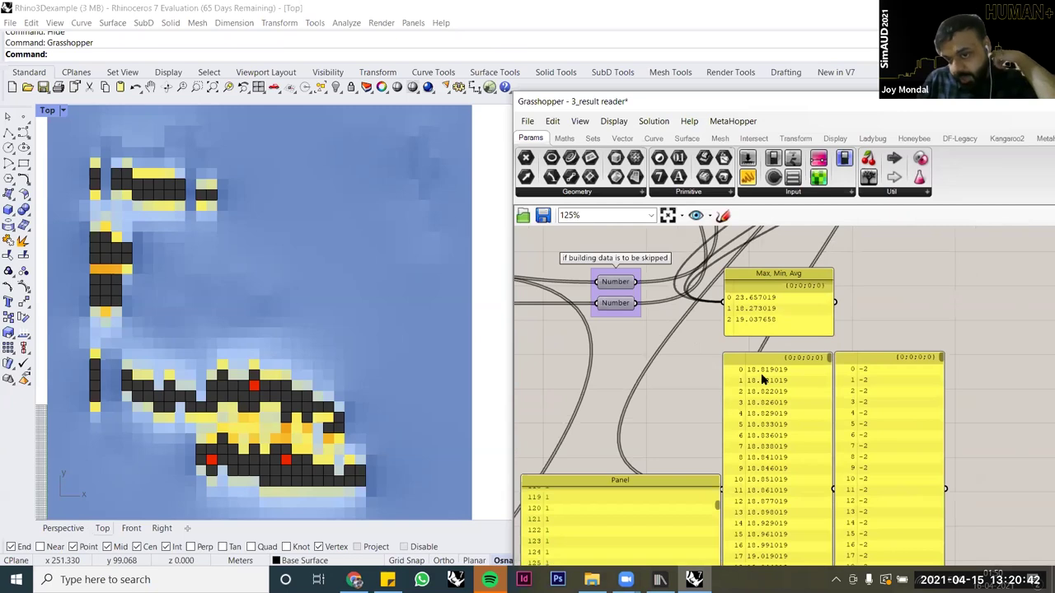
right_drag(776, 410, 762, 374)
right_drag(765, 301, 764, 363)
scroll(764, 366, up, 3)
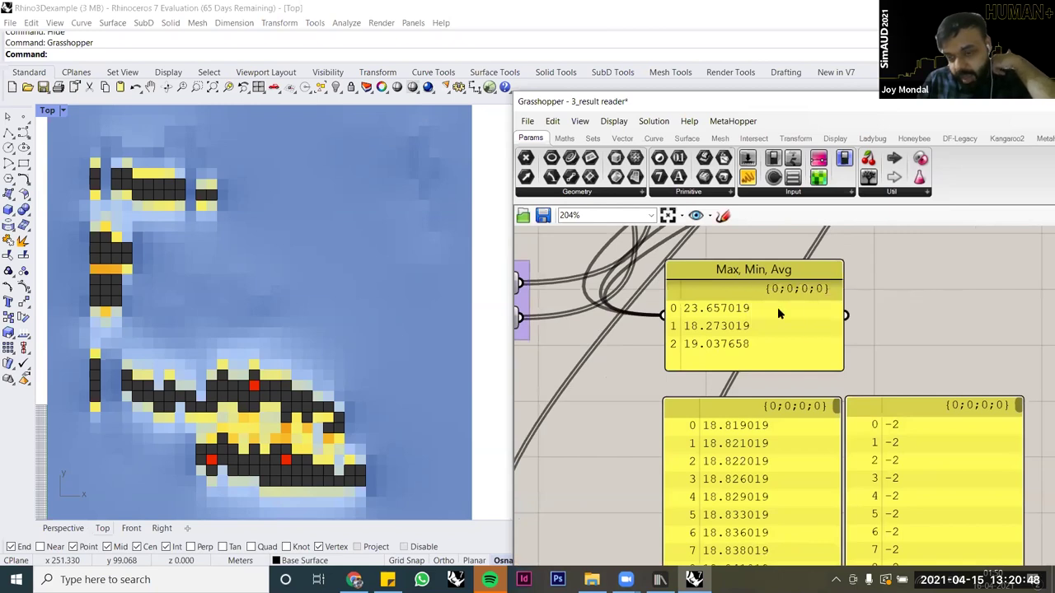
Step: Compare the per-cell PET values with the matching PET levels in the two adjacent panels
right_drag(740, 381, 722, 349)
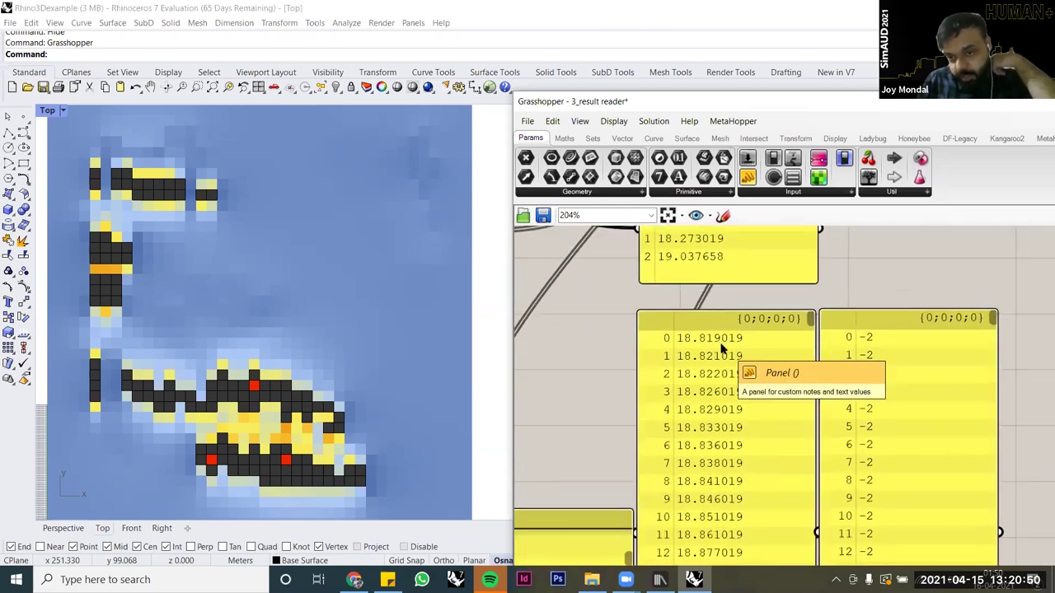
scroll(722, 350, up, 2)
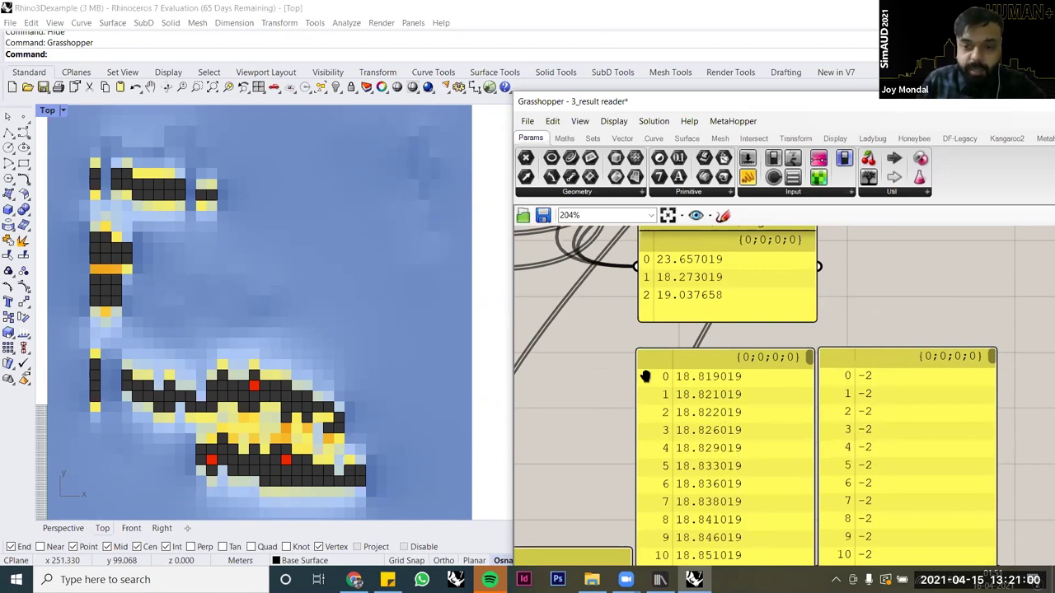
right_drag(660, 408, 666, 340)
right_drag(854, 431, 840, 405)
right_drag(874, 465, 851, 386)
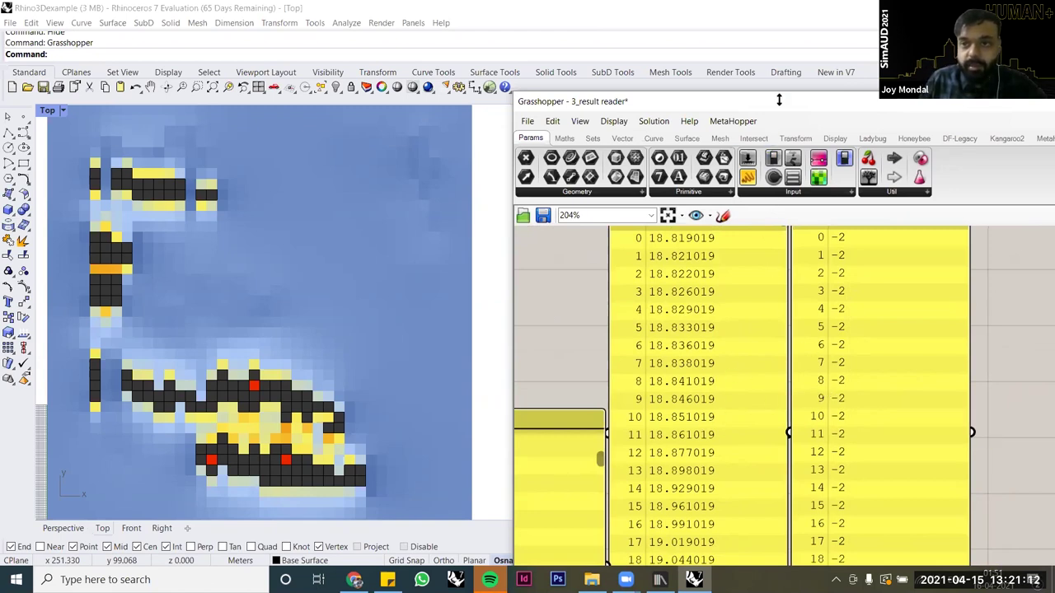
Step: Move the Grasshopper window further off the Rhino viewport and show all hidden Rhino objects with the Show command
key(alt+Tab)
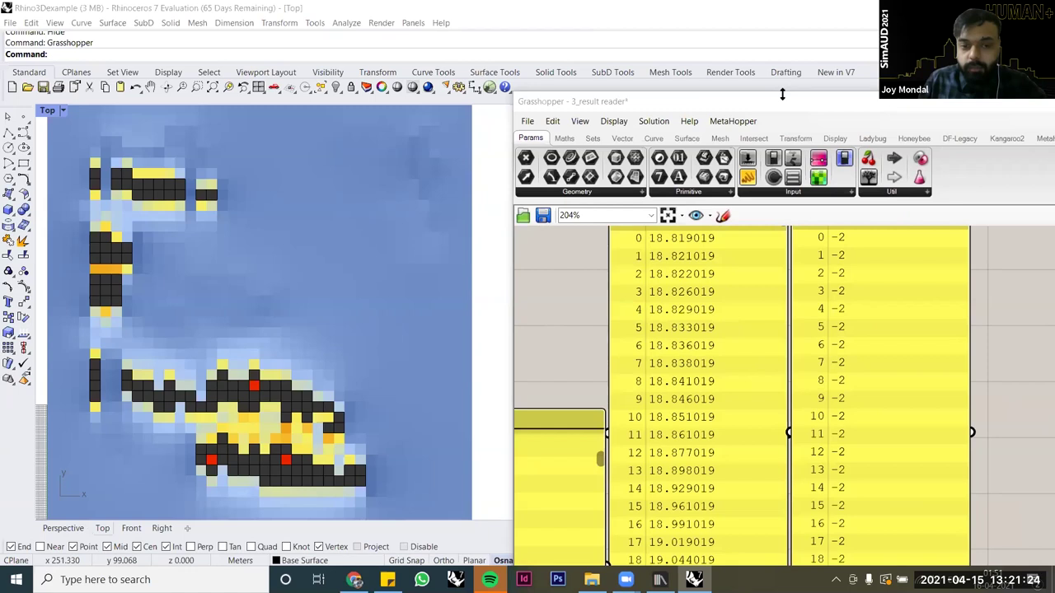
drag(616, 106, 758, 119)
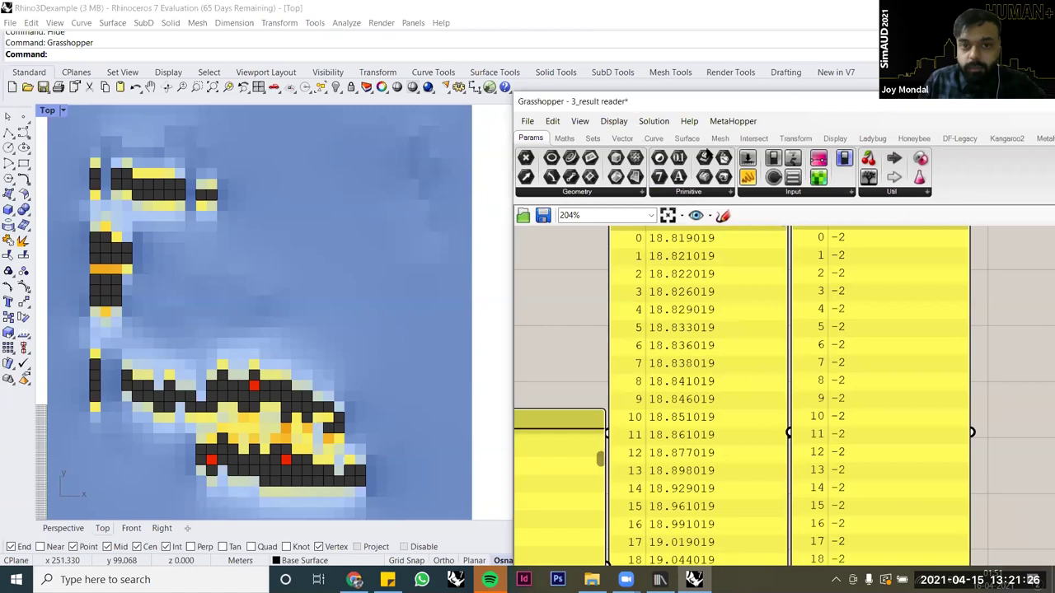
scroll(428, 362, down, 5)
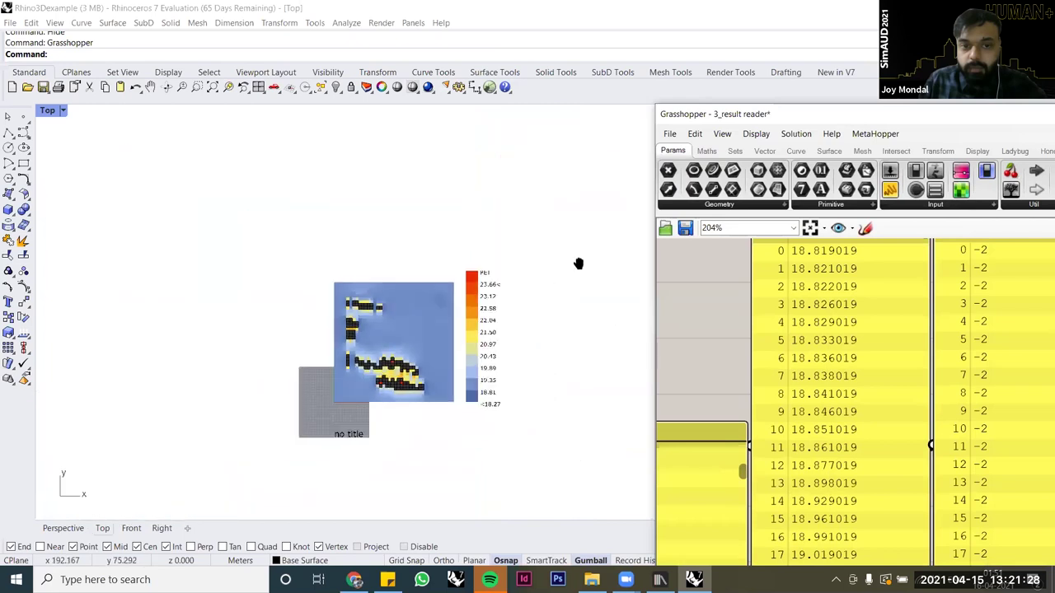
click(504, 256)
text(Show)
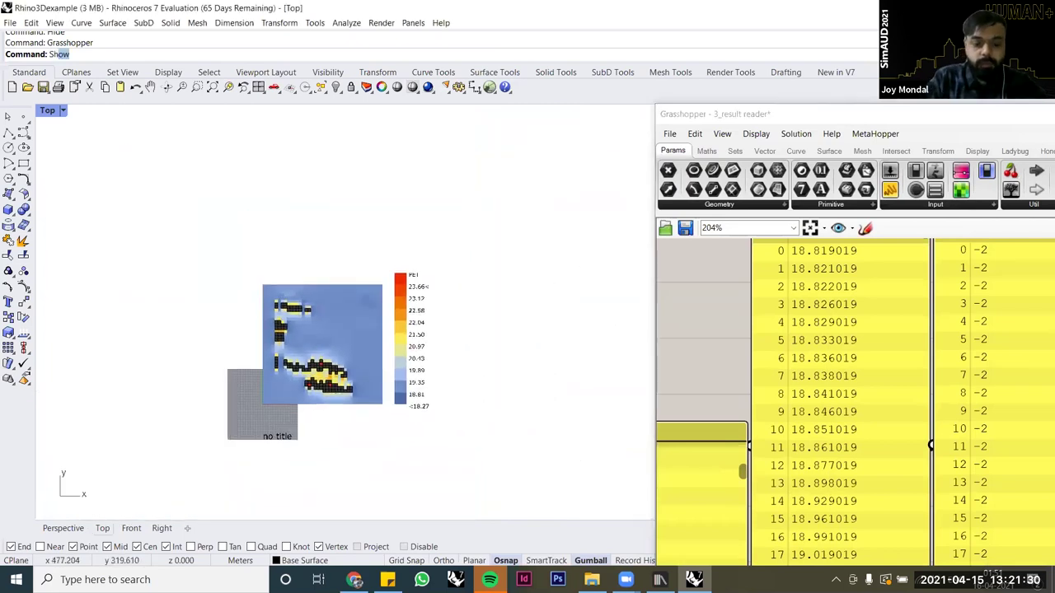
key(Return)
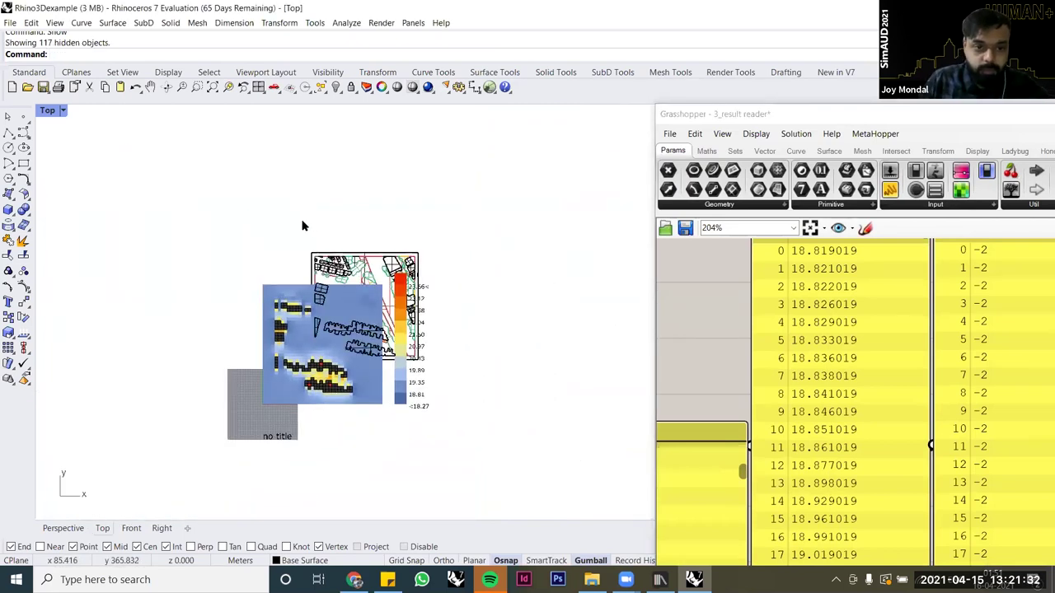
Step: Move the entire site plan geometry off the PET map so it sits beside the map's left edge, and deselect it
drag(447, 355, 457, 367)
mouse_move(395, 277)
mouse_down()
mouse_move(447, 325)
mouse_move(215, 307)
mouse_up()
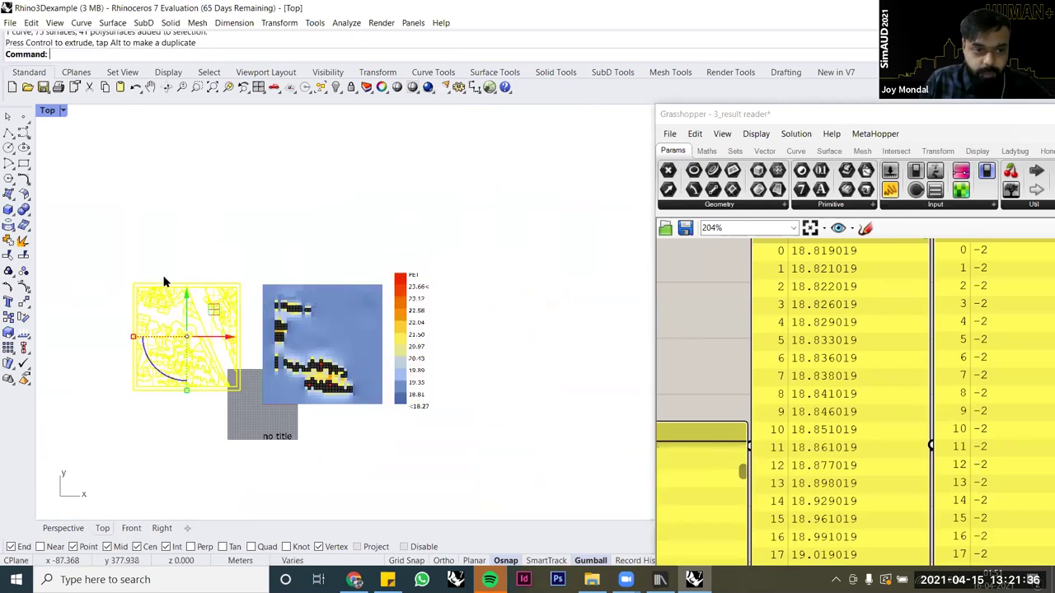
click(193, 245)
scroll(151, 296, up, 6)
right_drag(232, 268, 231, 244)
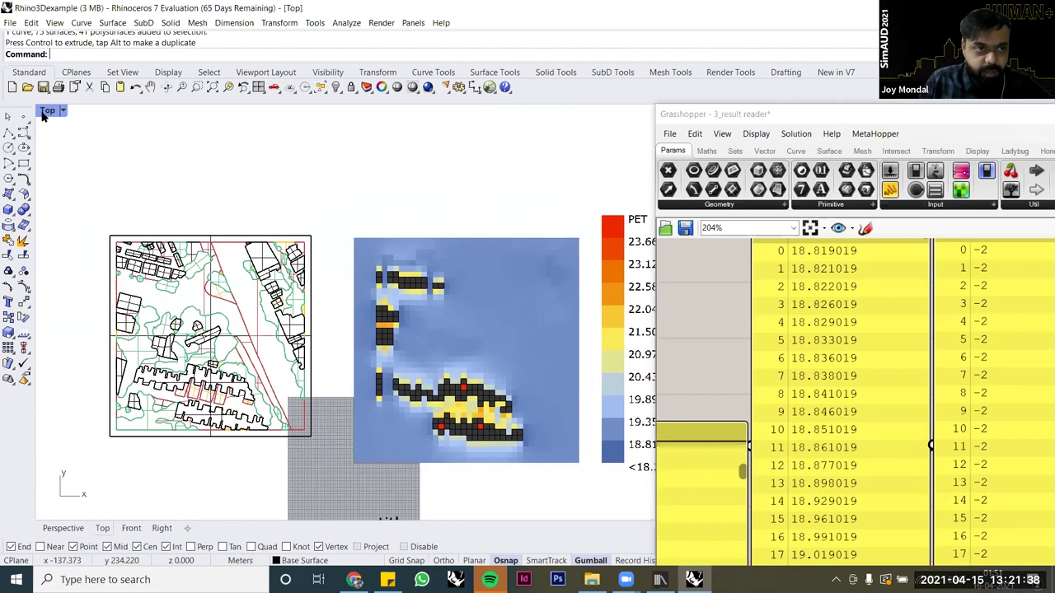
Step: Set the Top viewport to Shaded display and frame the site plan beside the PET map for comparison
click(49, 109)
click(79, 168)
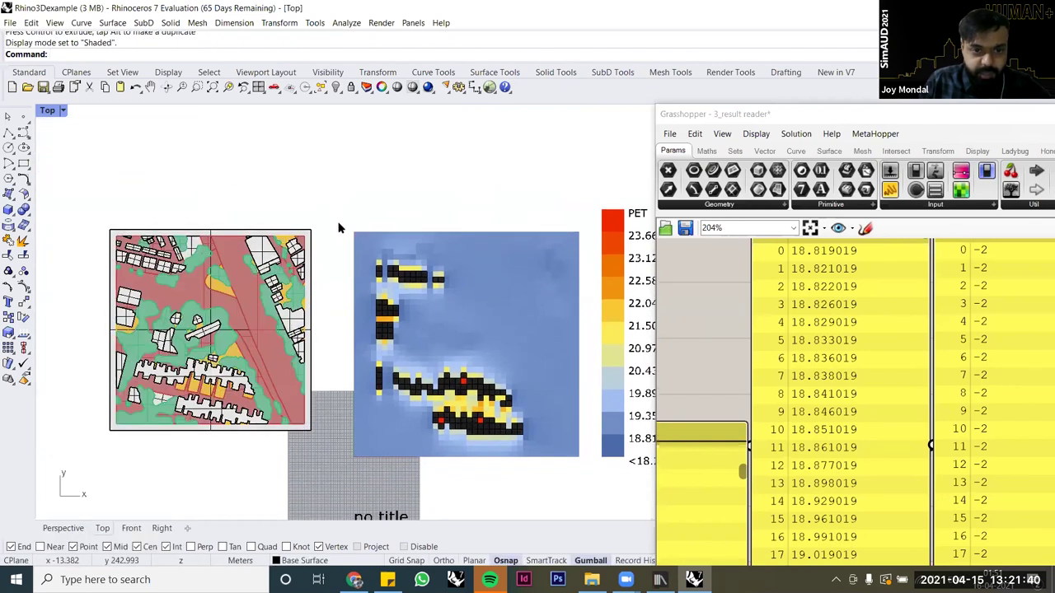
scroll(336, 204, up, 1)
right_drag(341, 228, 338, 204)
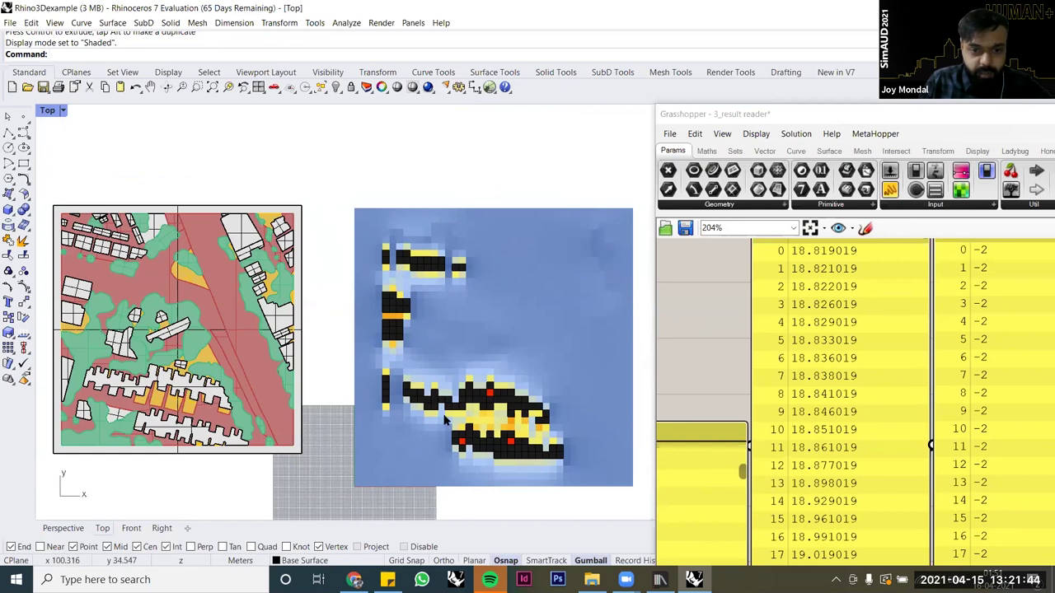
Step: Undo the site plan's move and the Show command that revealed the hidden Rhino objects
key(ctrl+z)
key(ctrl+z)
key(ctrl+z)
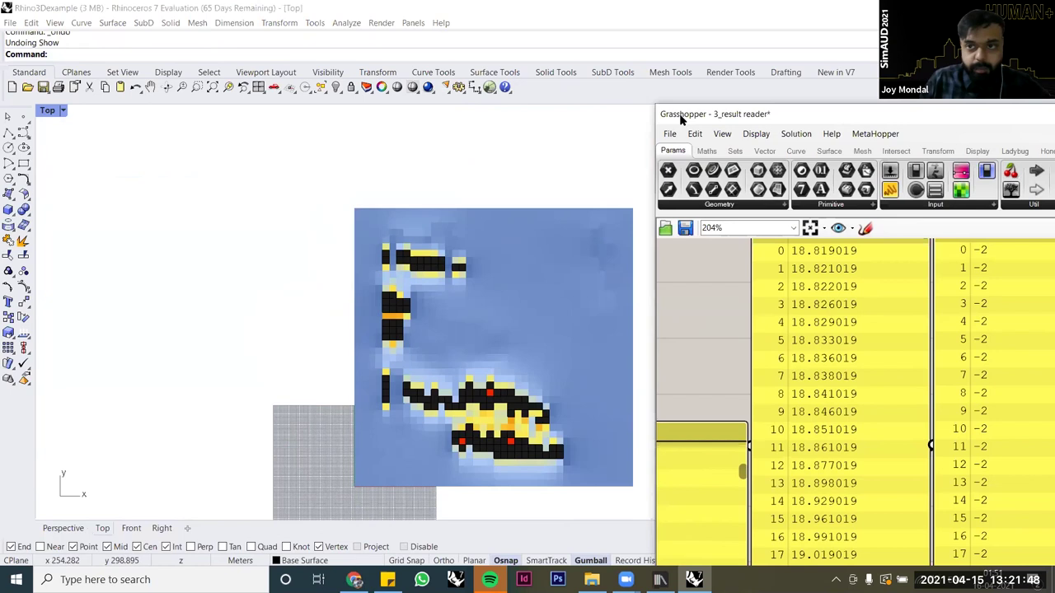
Step: Switch Grasshopper to the 2_simulation definition and examine the North slider feeding the DFEnvimetLocation component
drag(724, 115, 543, 117)
click(491, 137)
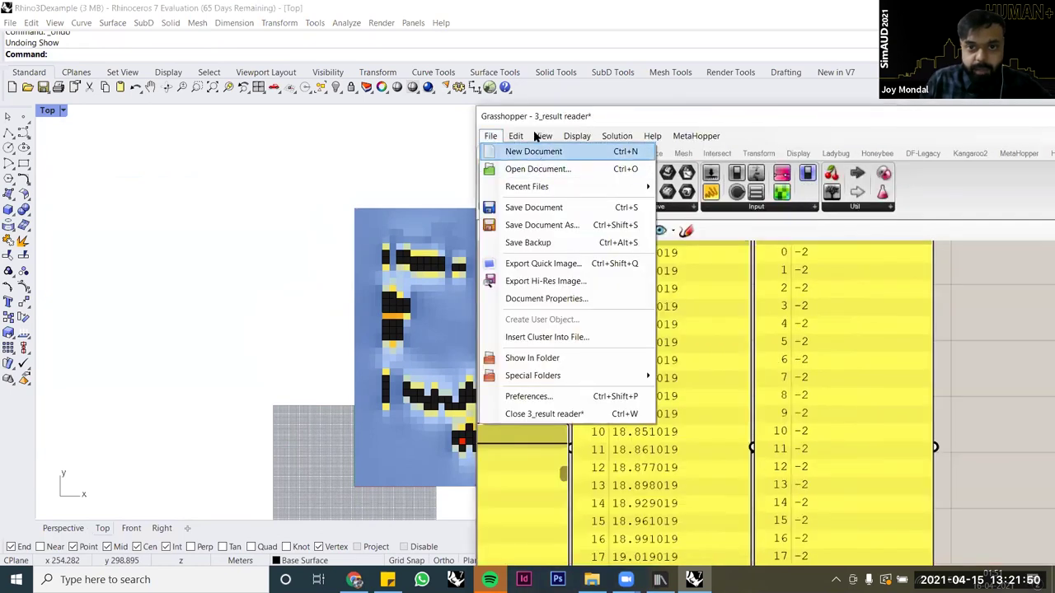
click(915, 119)
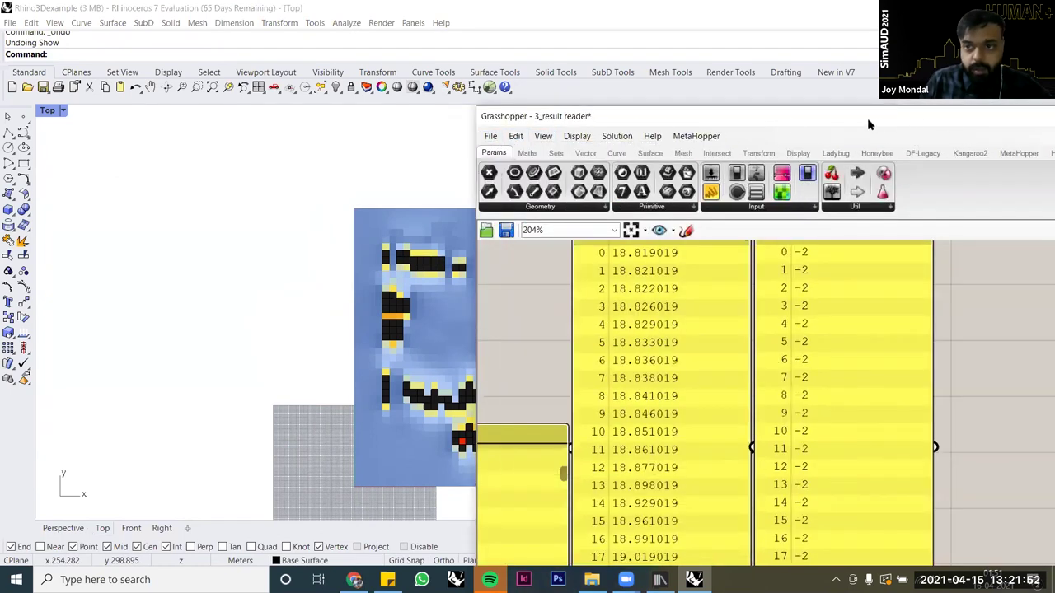
drag(930, 121, 523, 127)
drag(900, 126, 696, 129)
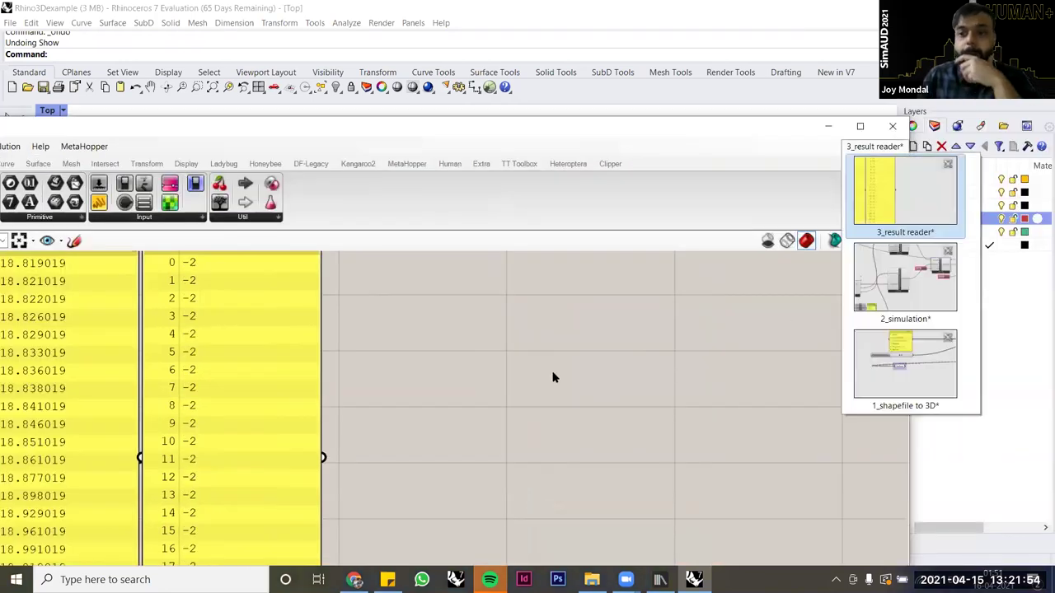
key(ctrl+Tab)
scroll(657, 468, down, 3)
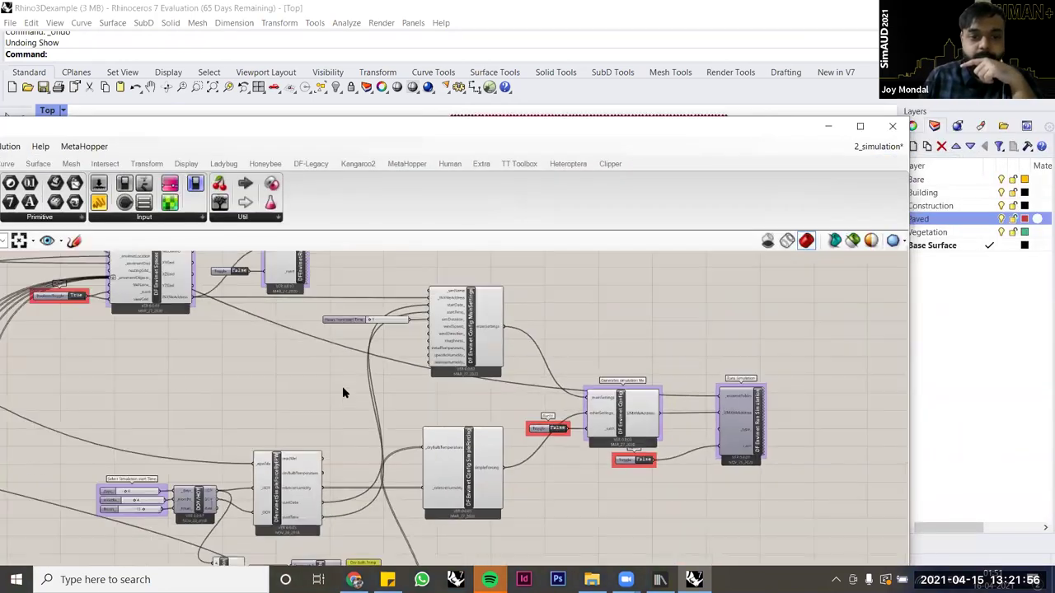
scroll(327, 421, up, 3)
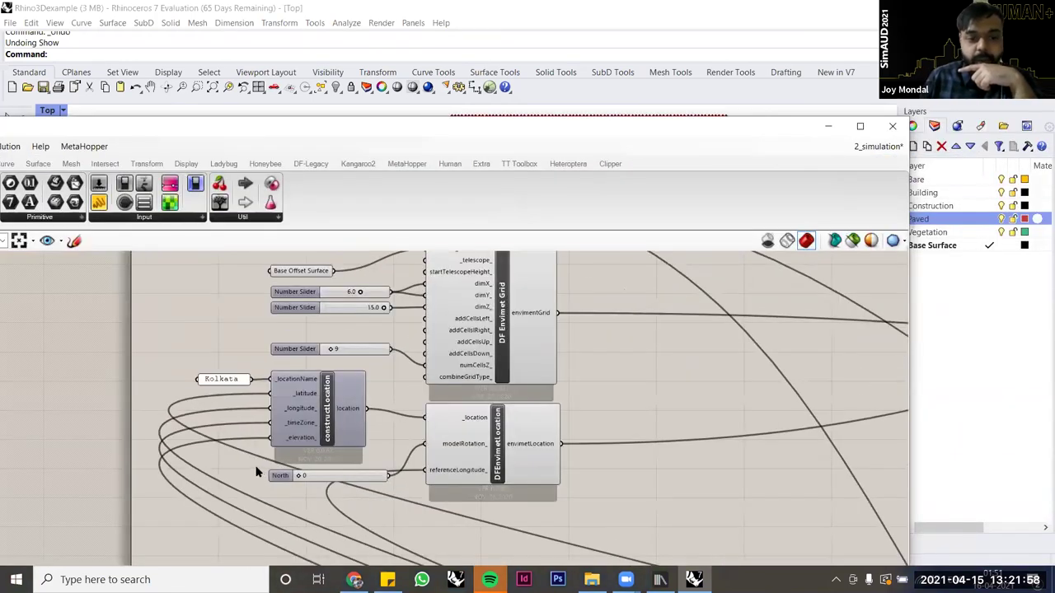
scroll(300, 477, up, 4)
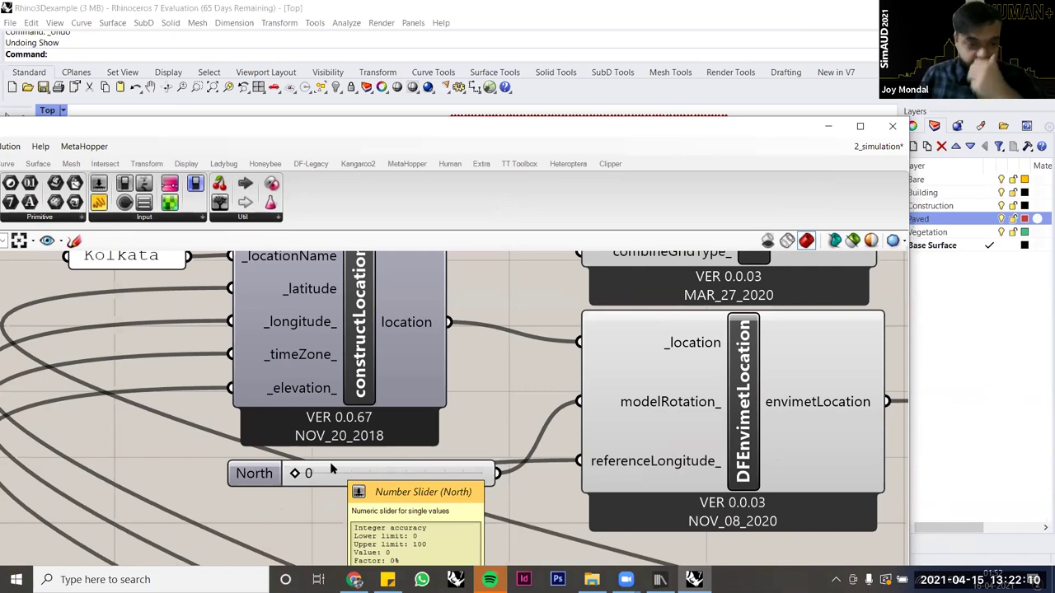
Step: Return to the 3_result reader definition and reposition the Grasshopper window so both PET panels are in view
click(877, 145)
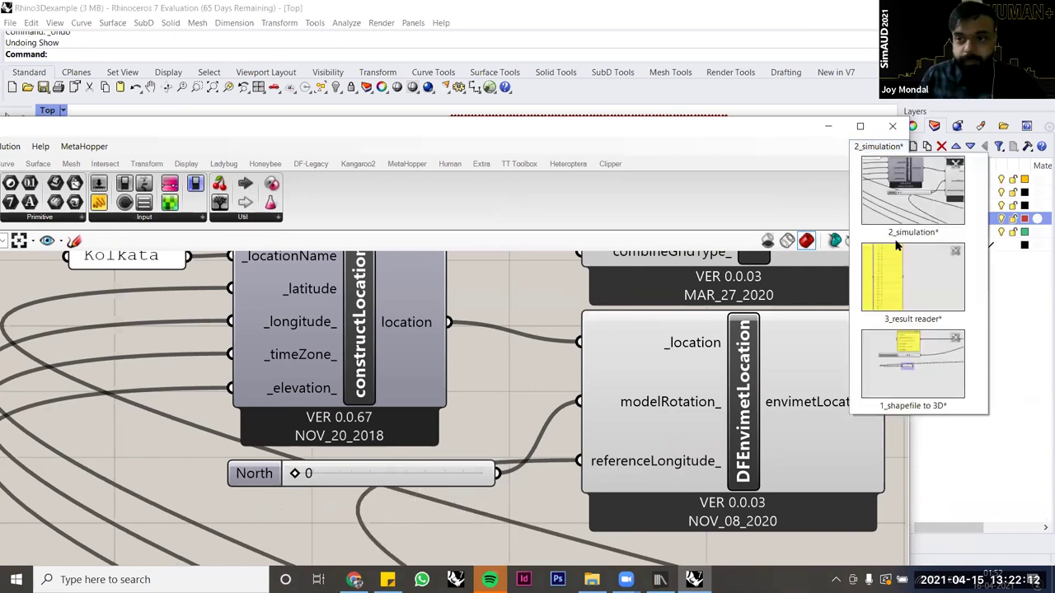
click(906, 285)
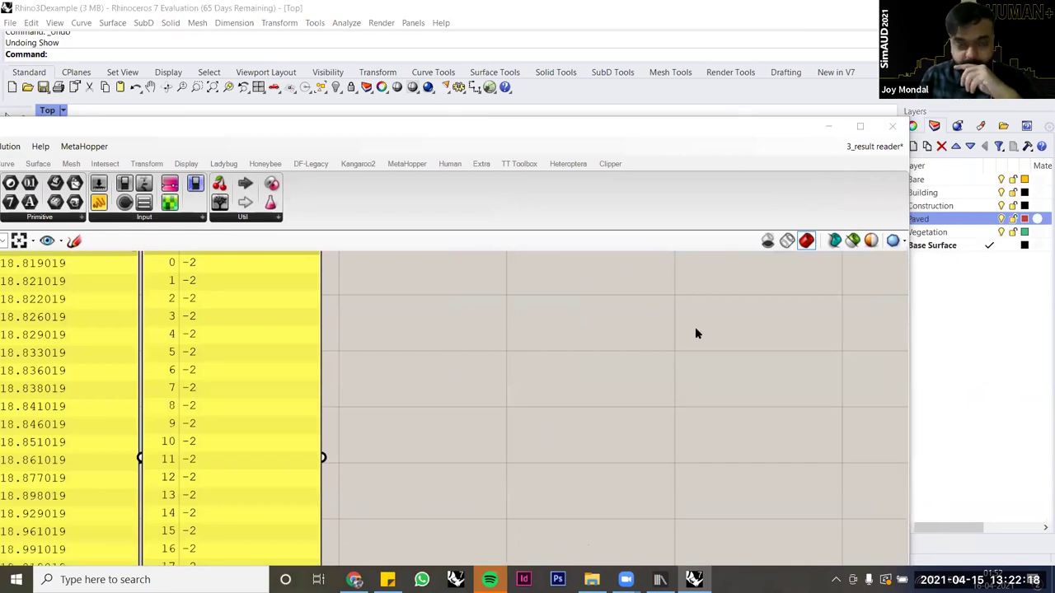
drag(290, 126, 293, 126)
Step: Launch Excel, open the recent workbook Data and display Sheet2 with its PET band tables
click(189, 570)
text(excel)
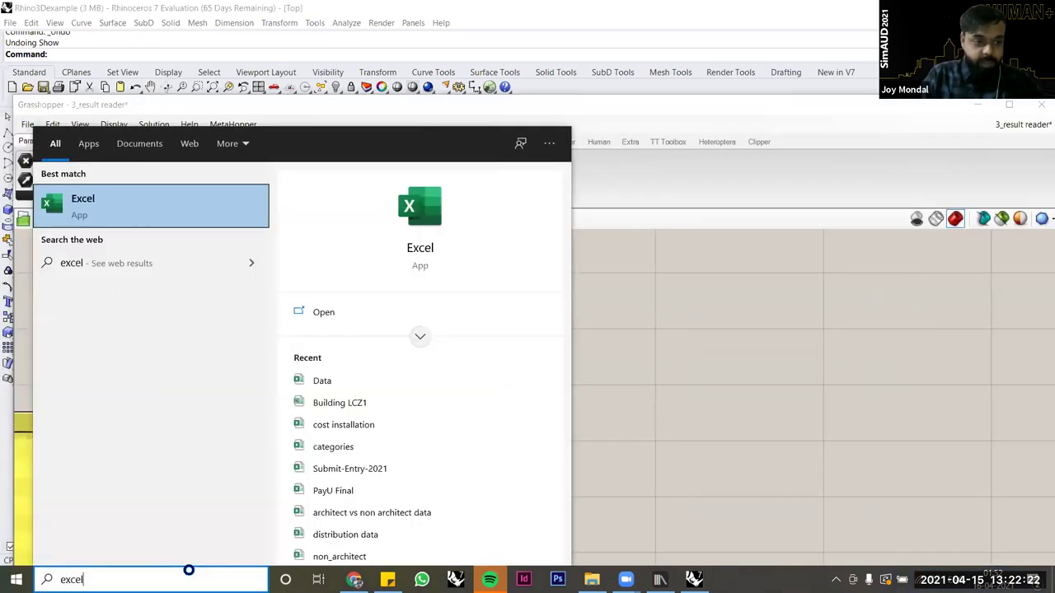
key(Return)
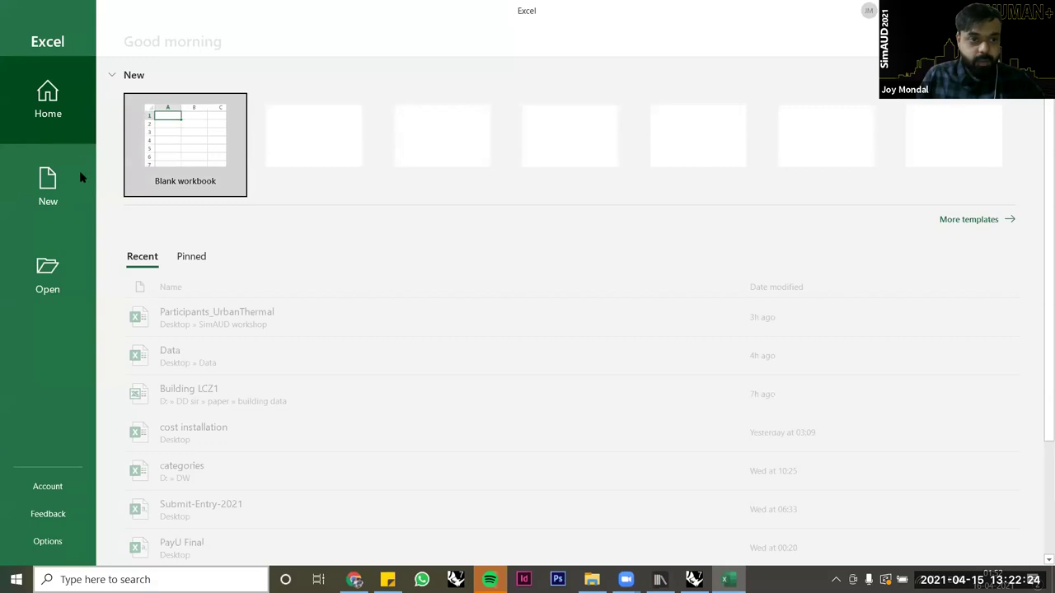
click(207, 360)
scroll(223, 346, down, 1)
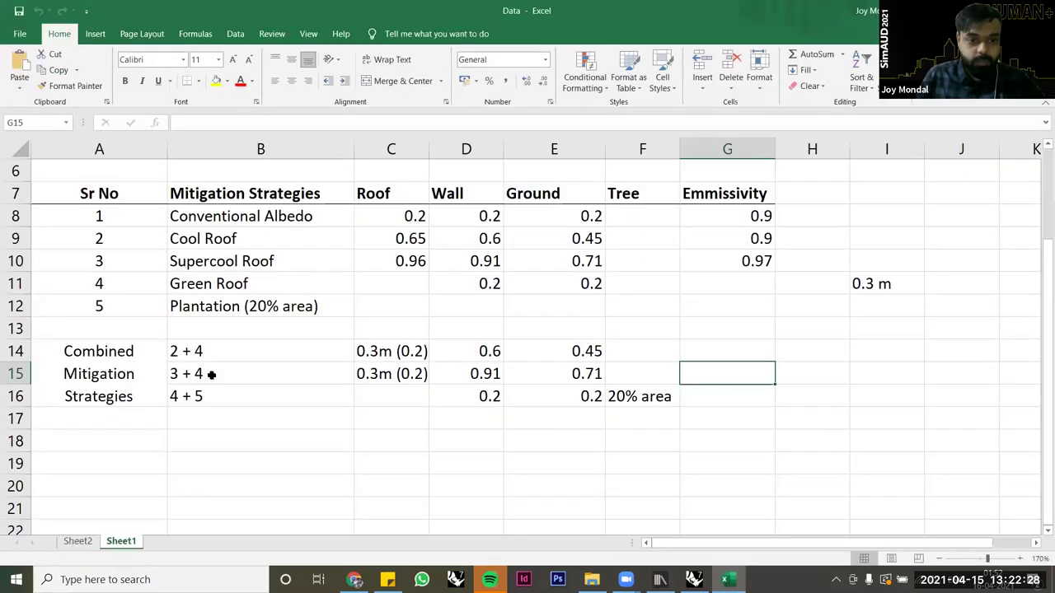
key(ctrl+Page_Up)
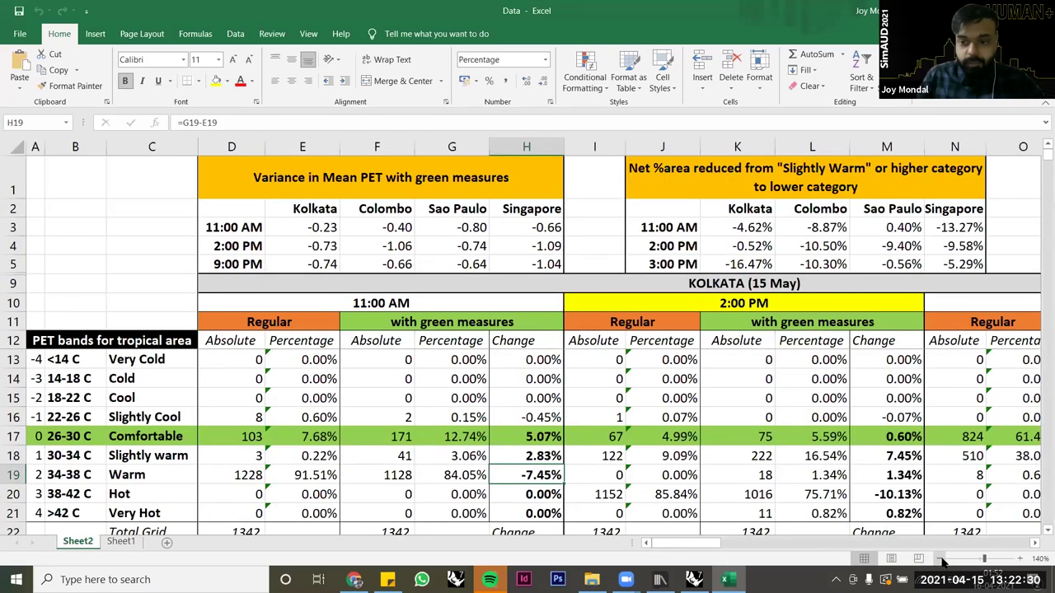
Step: Clear all Kolkata 11:00 AM grid values on Sheet2, for both the Regular and the green measures columns
click(939, 559)
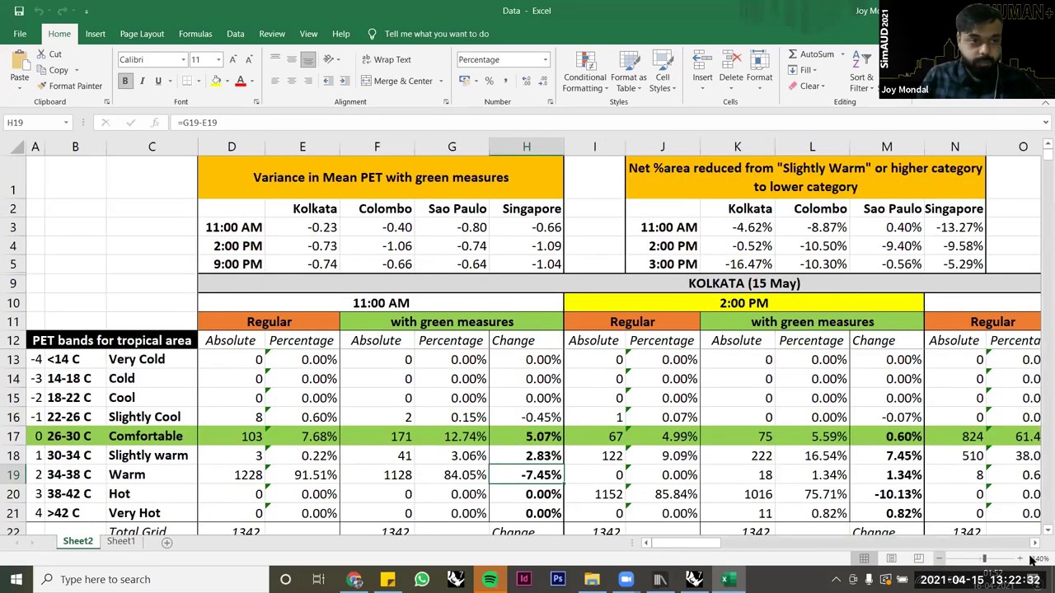
ctrl+scroll(254, 517, down, 5)
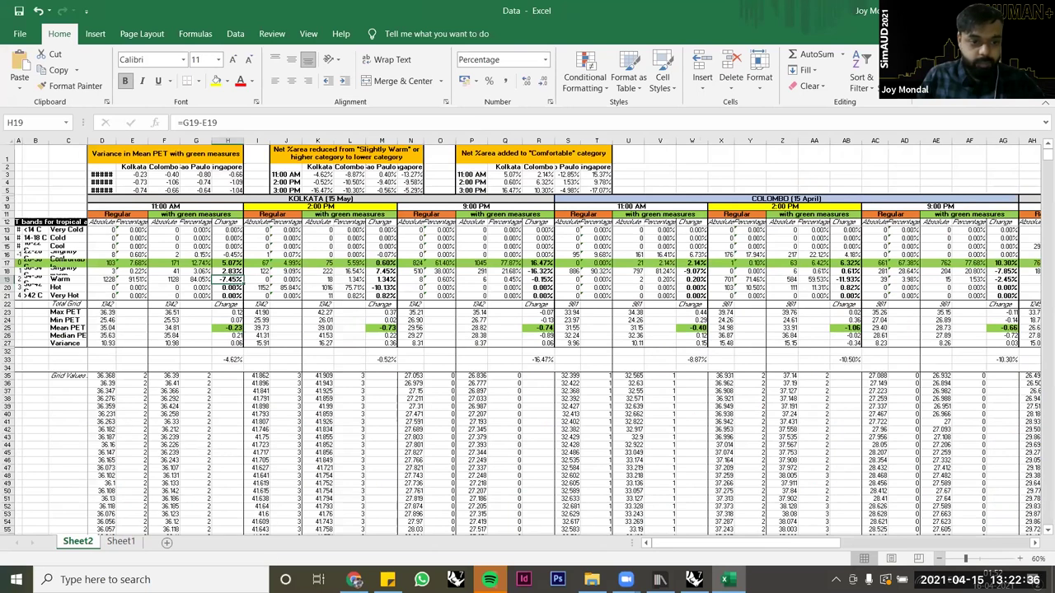
ctrl+scroll(522, 337, up, 1)
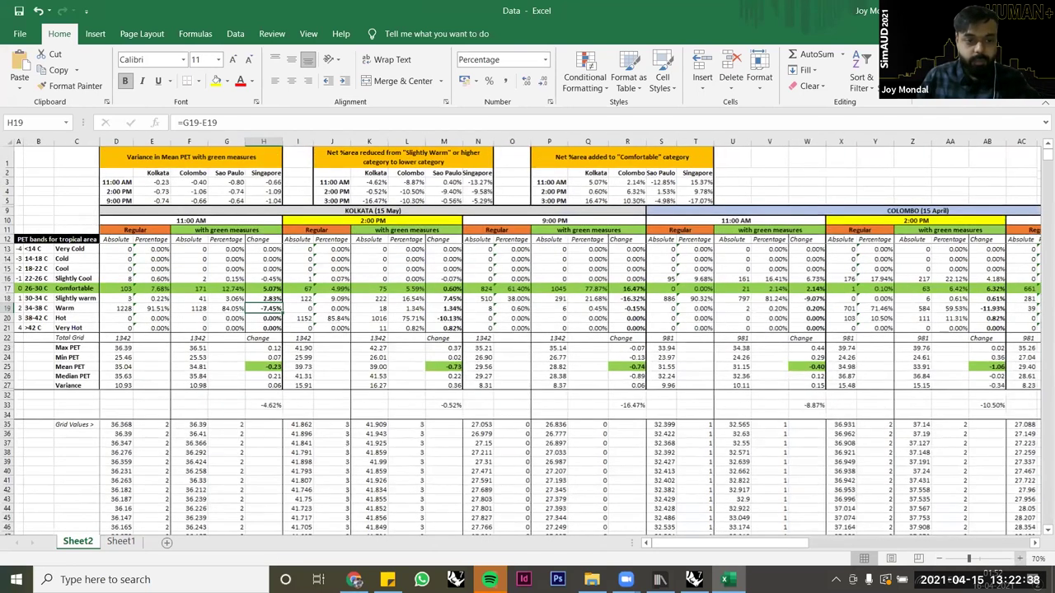
drag(115, 424, 286, 532)
click(268, 369)
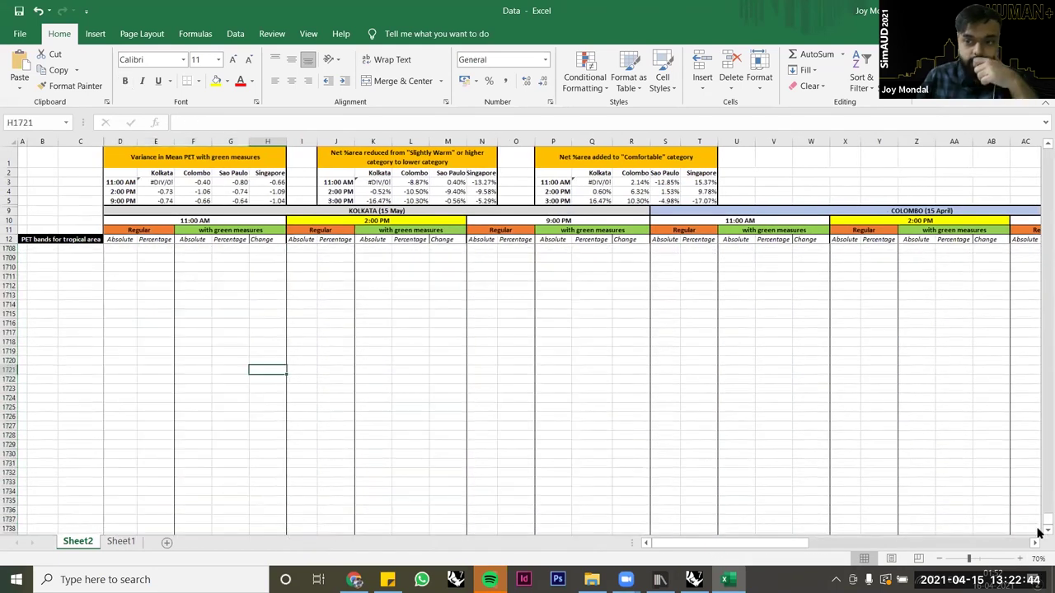
Step: Delete rows 1 to 9 holding the city summary tables and the city heading row
drag(1040, 525, 1041, 473)
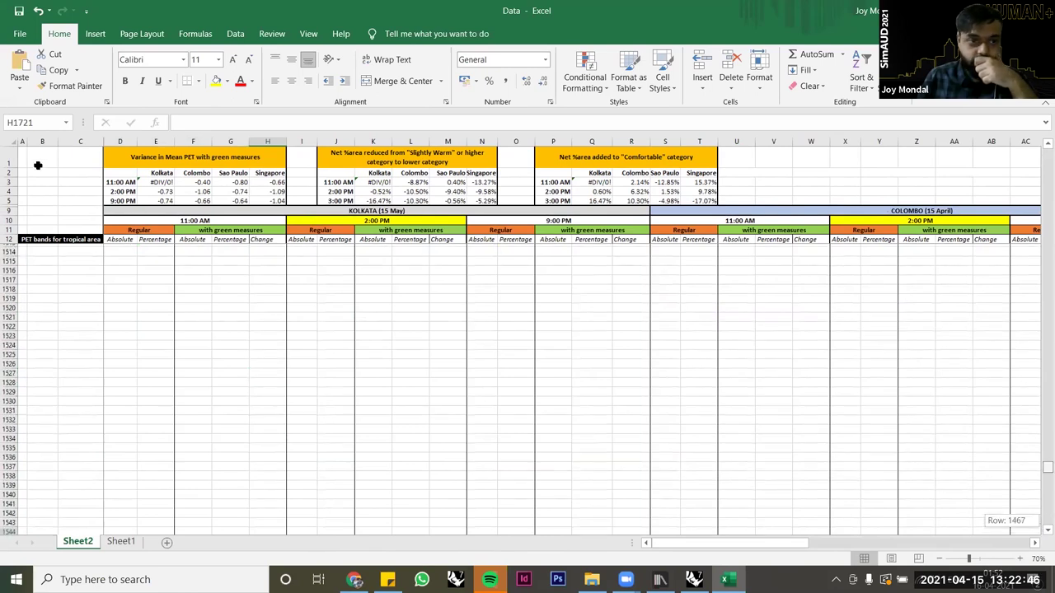
drag(28, 188, 6, 148)
right_click(6, 157)
click(134, 294)
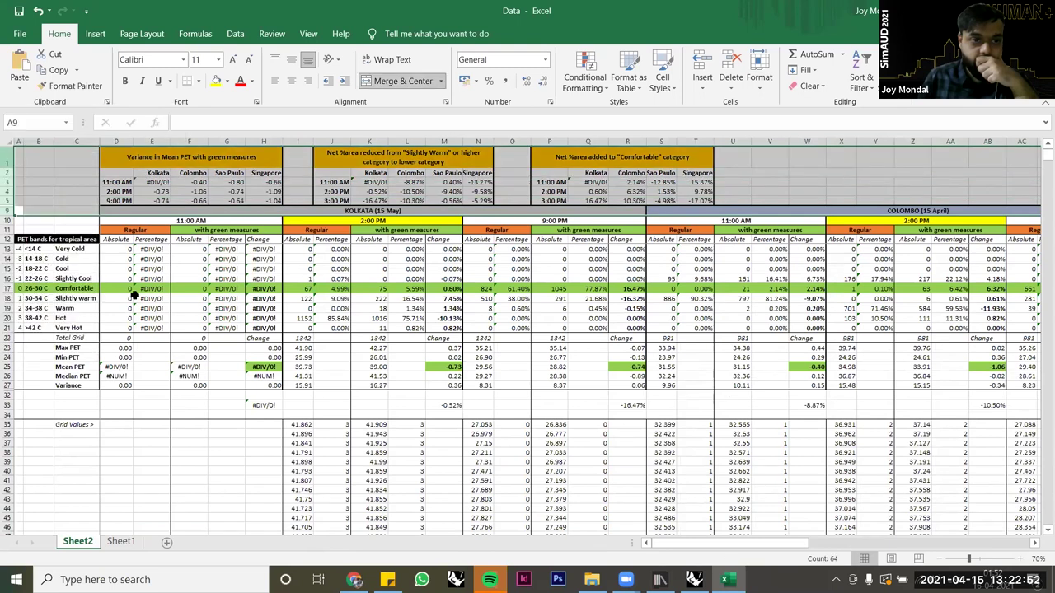
click(232, 429)
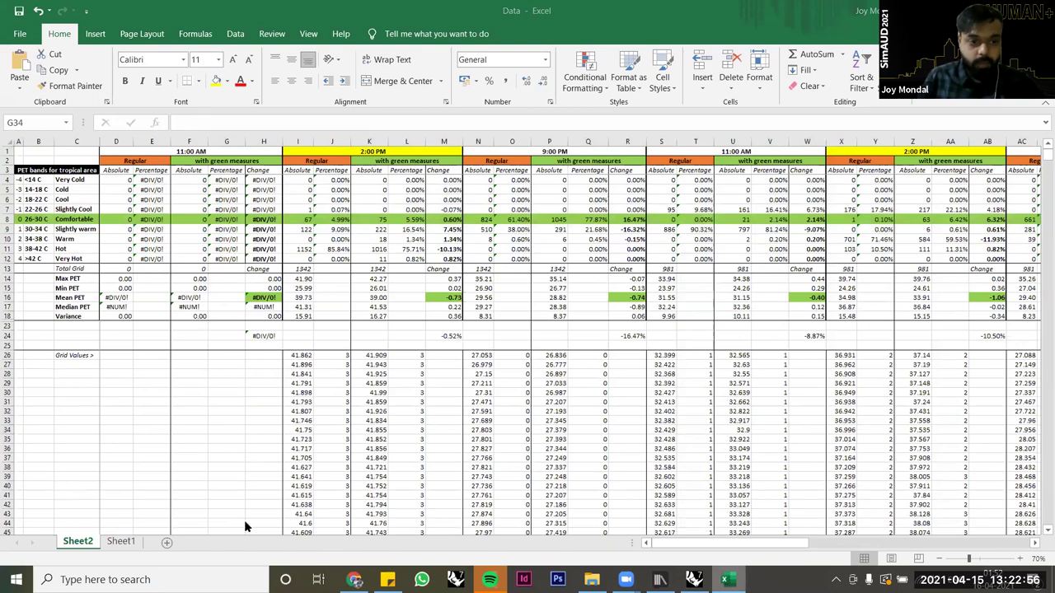
Step: Copy the per-cell PET values and PET levels from the Grasshopper panels into the 11:00 AM Regular grid columns, starting at D26
click(974, 11)
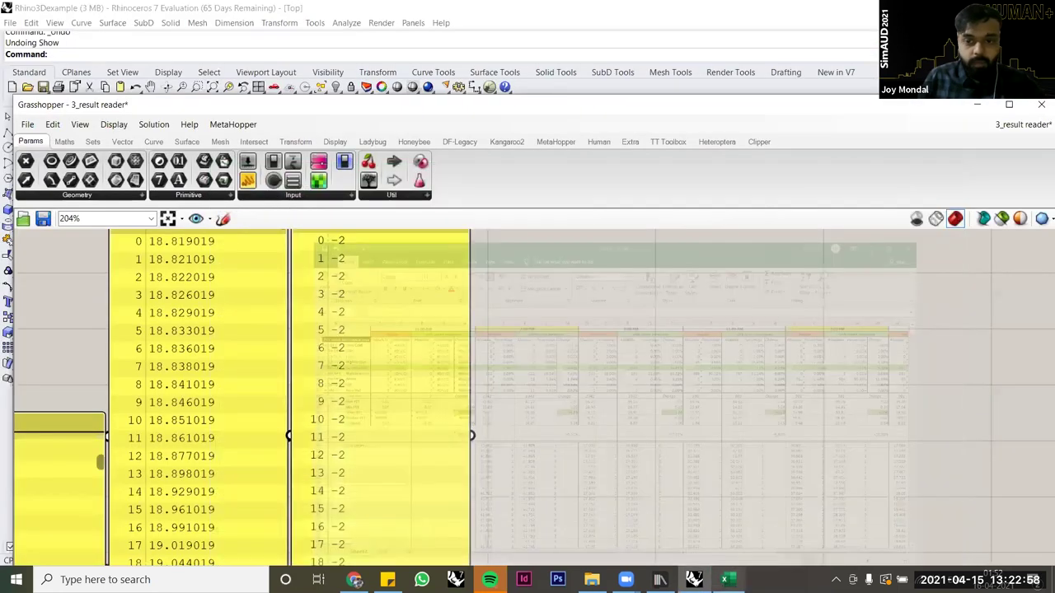
key(alt+Tab)
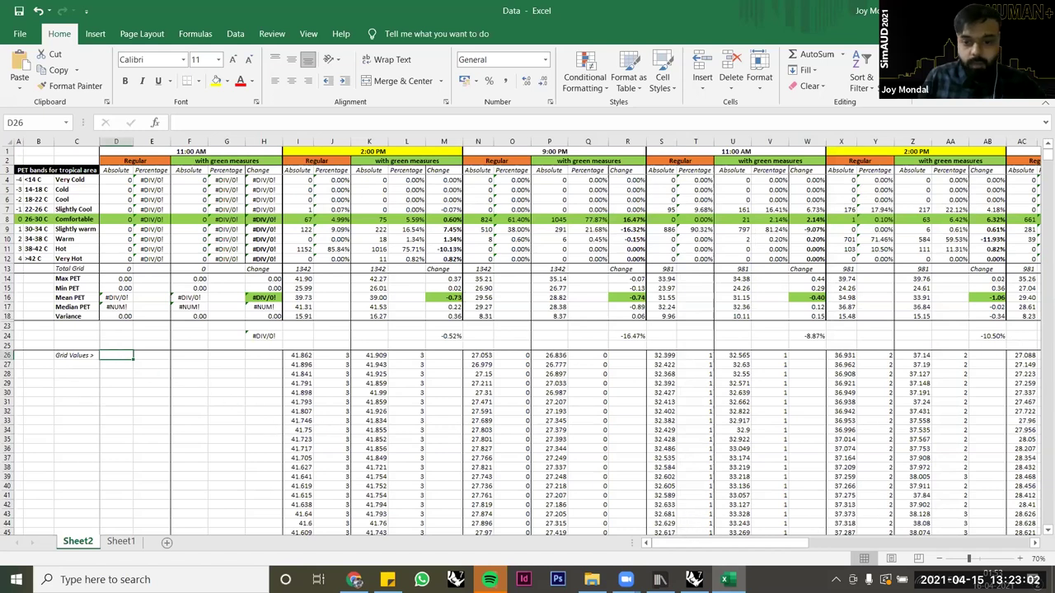
key(alt+Tab)
right_click(406, 521)
click(406, 525)
key(alt+Tab)
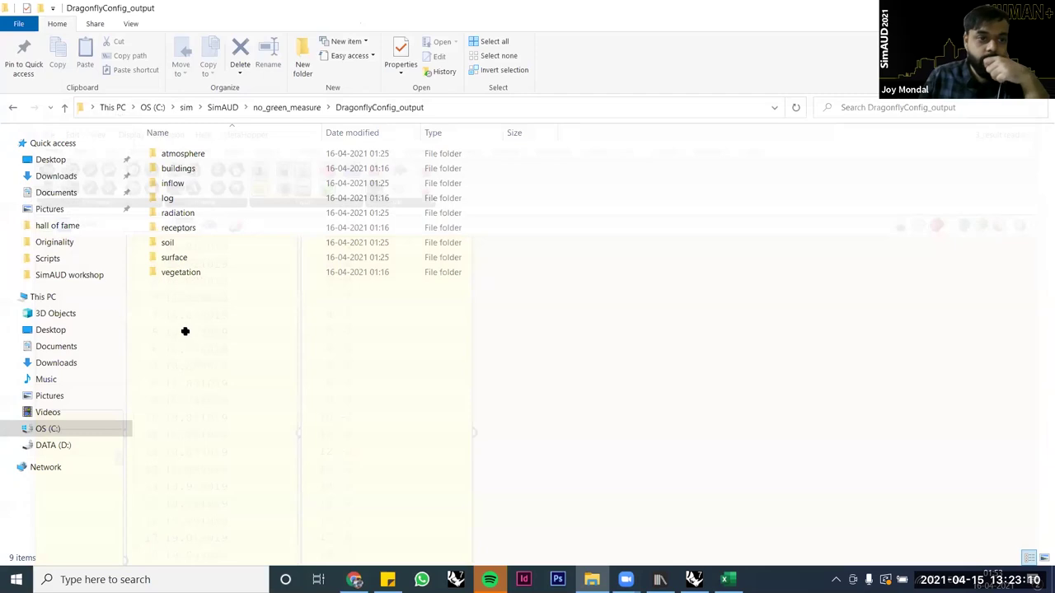
key(alt+Tab)
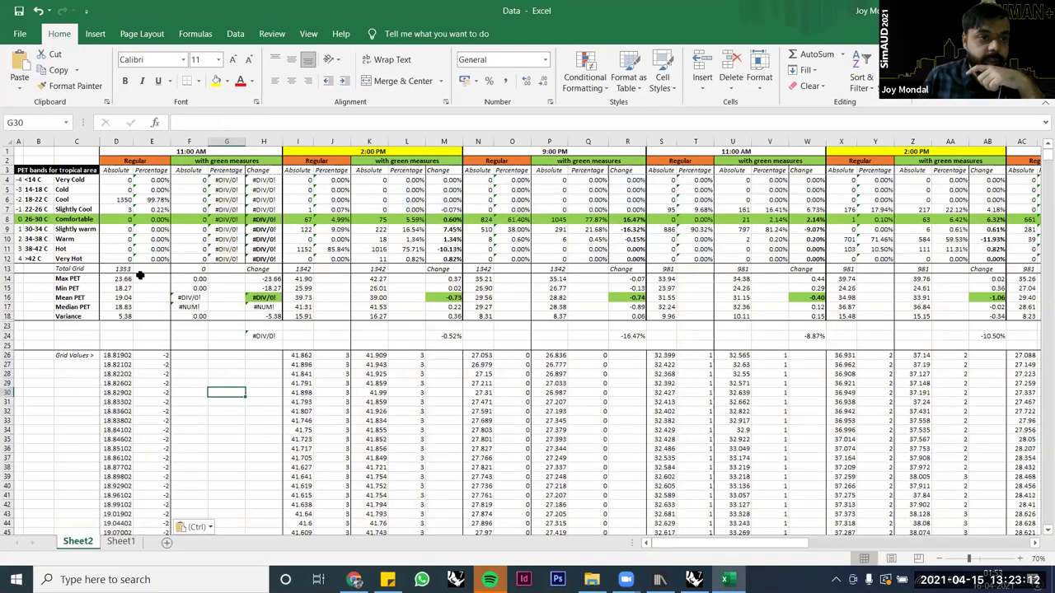
Step: Enlarge the sheet to 100% and examine the 11:00 AM Regular counts and percentages per PET band, including their formulas
click(1020, 559)
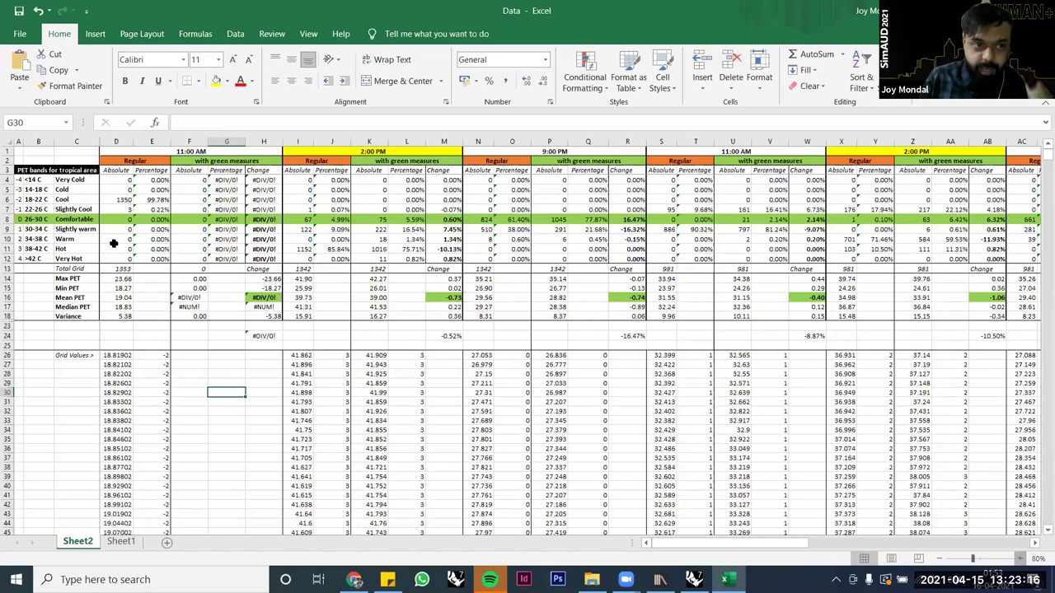
ctrl+scroll(191, 398, up, 1)
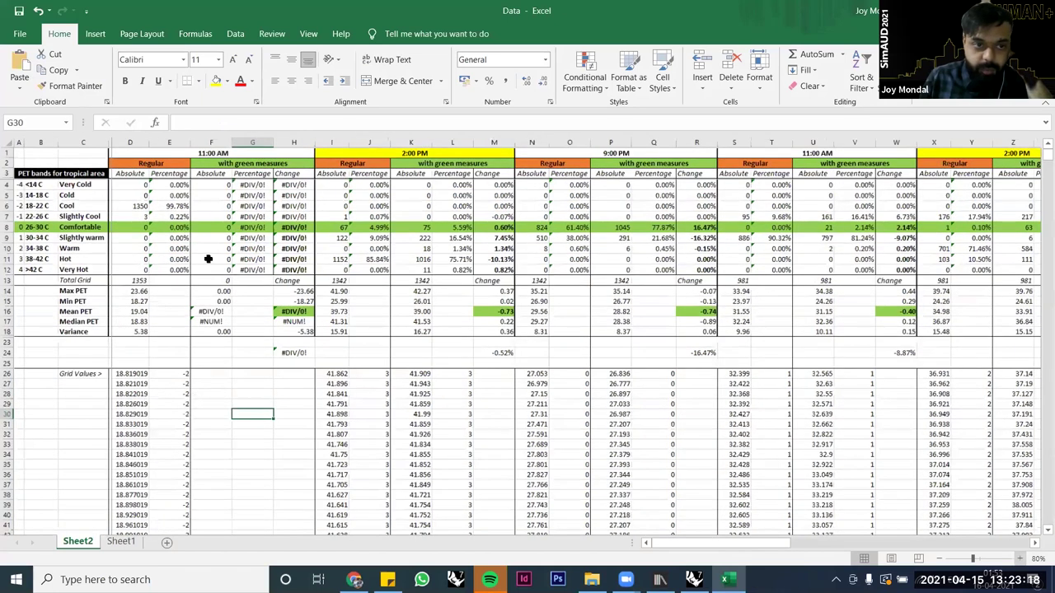
ctrl+scroll(132, 248, up, 1)
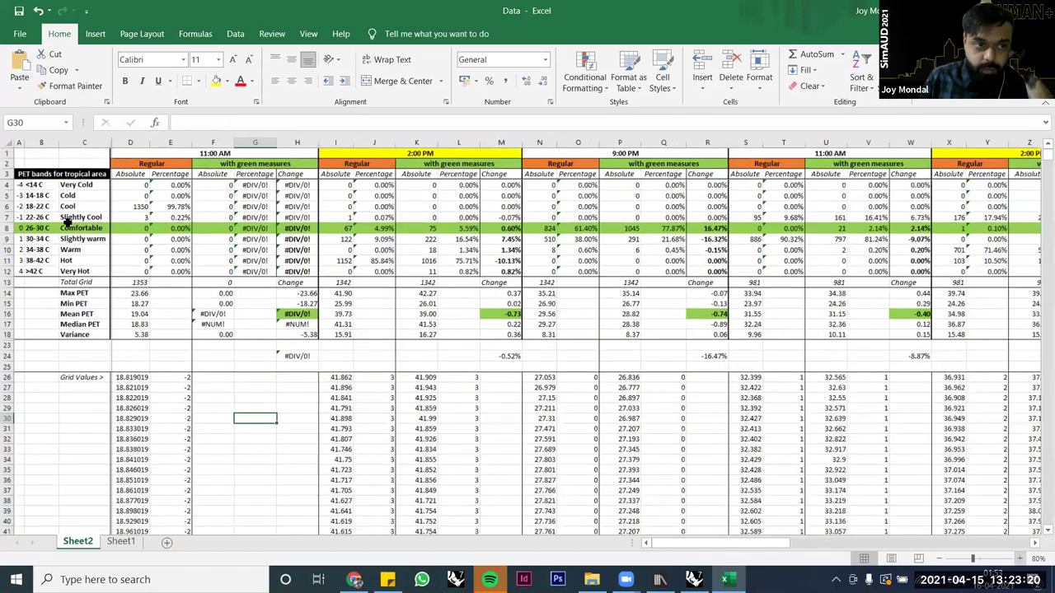
ctrl+scroll(67, 221, up, 2)
click(50, 224)
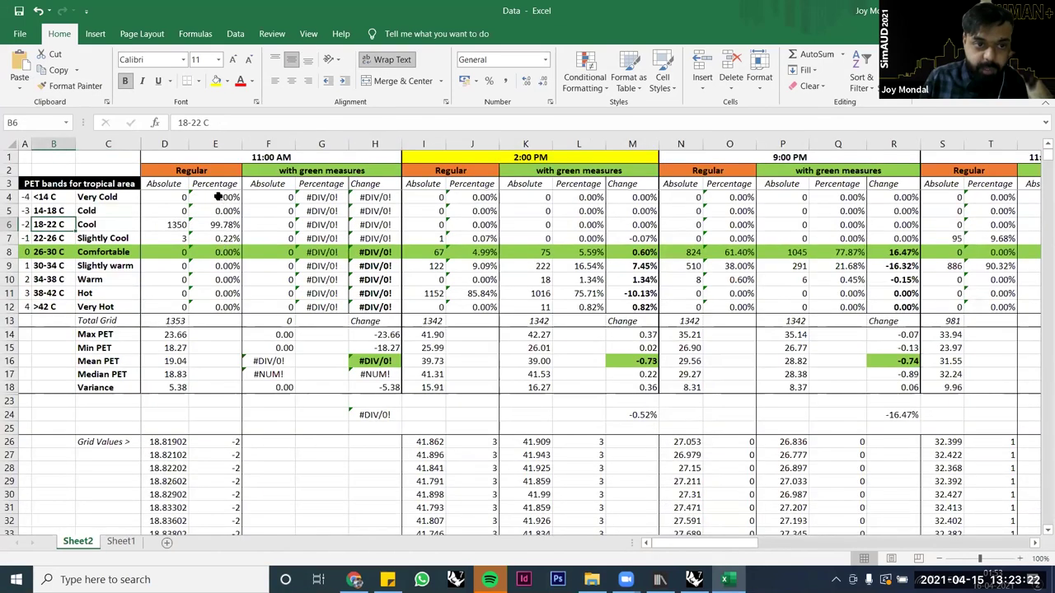
click(112, 224)
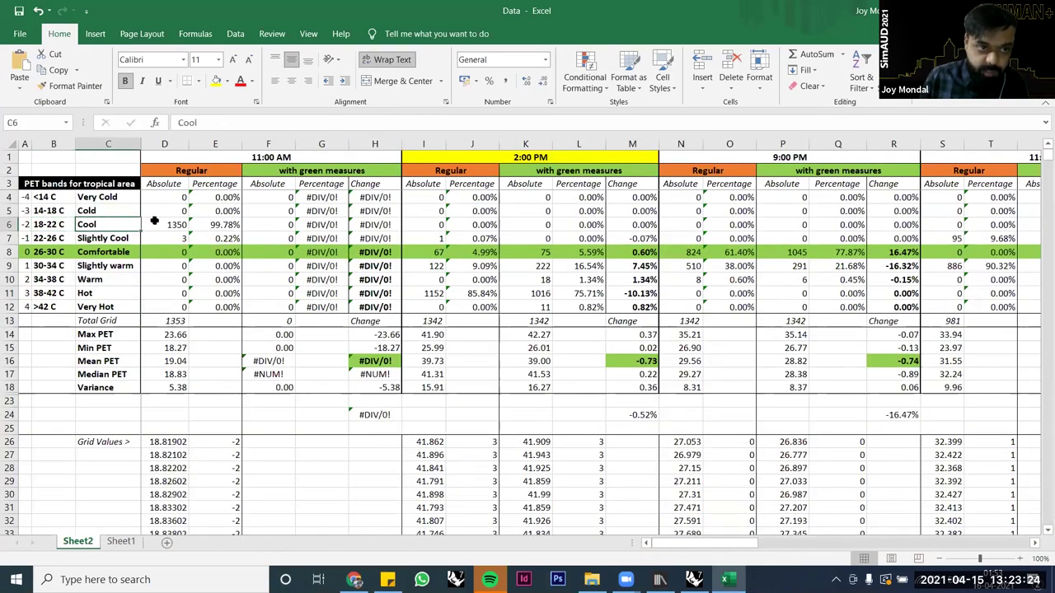
click(220, 238)
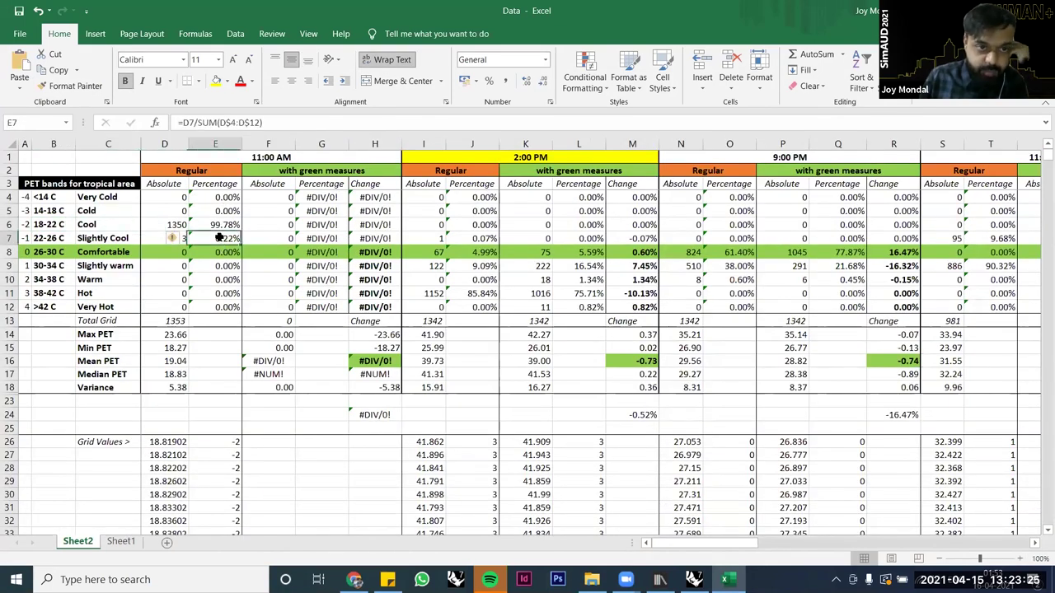
click(259, 284)
click(247, 226)
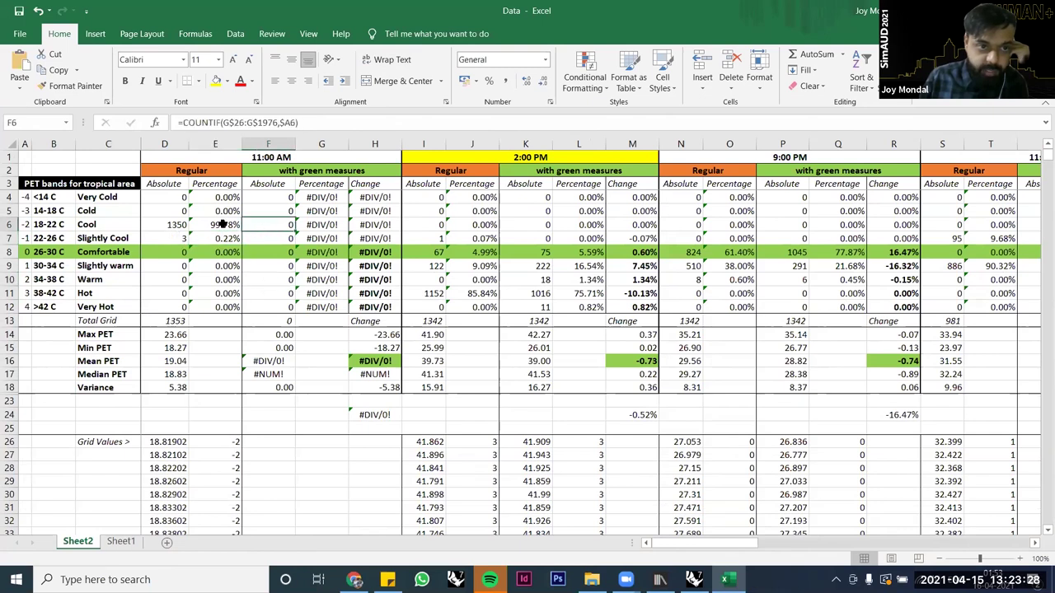
click(223, 224)
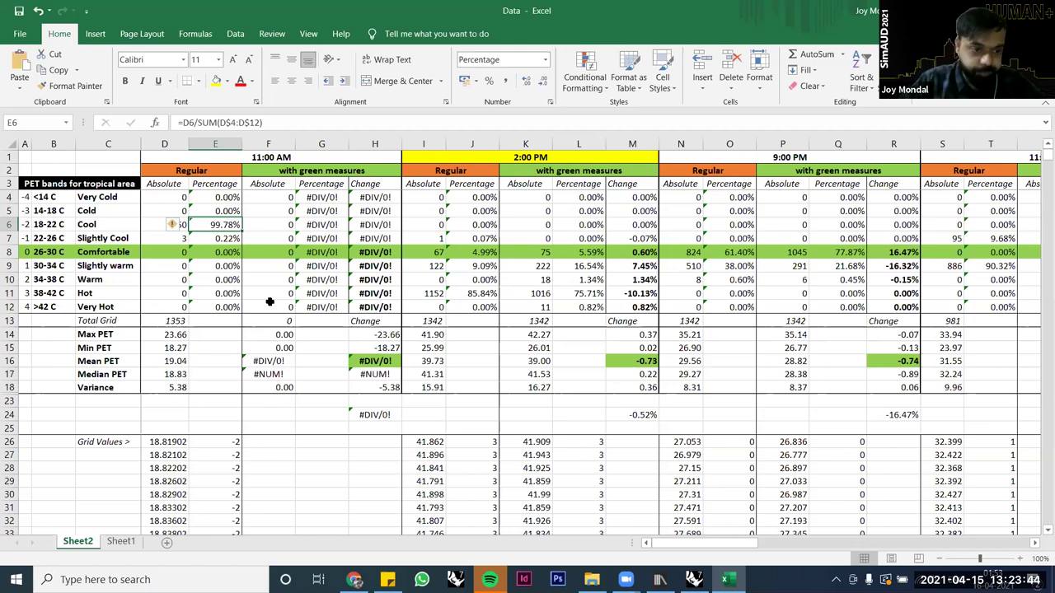
scroll(239, 394, down, 2)
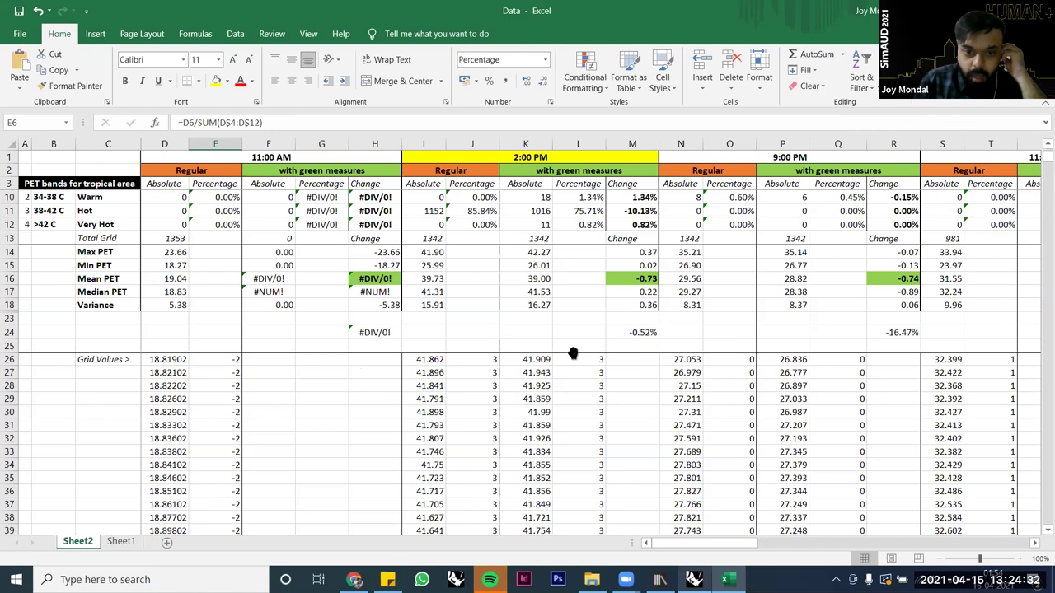
Step: Switch to File Explorer, open SimAUD workshop\Result_example\DragonflyConfig_output on the Desktop and copy its folder path
key(alt+Tab)
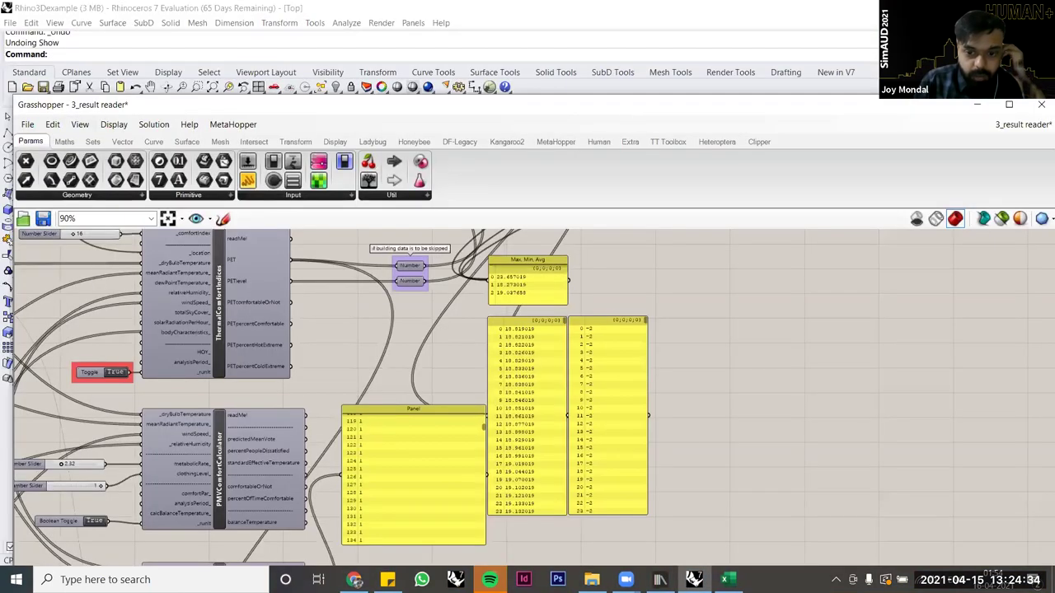
click(592, 579)
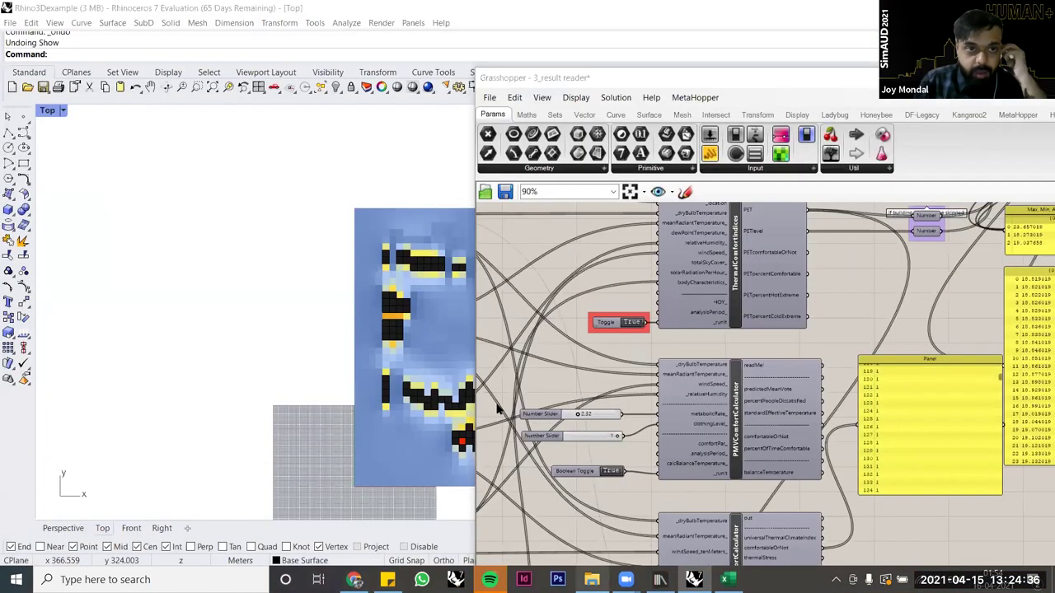
click(79, 162)
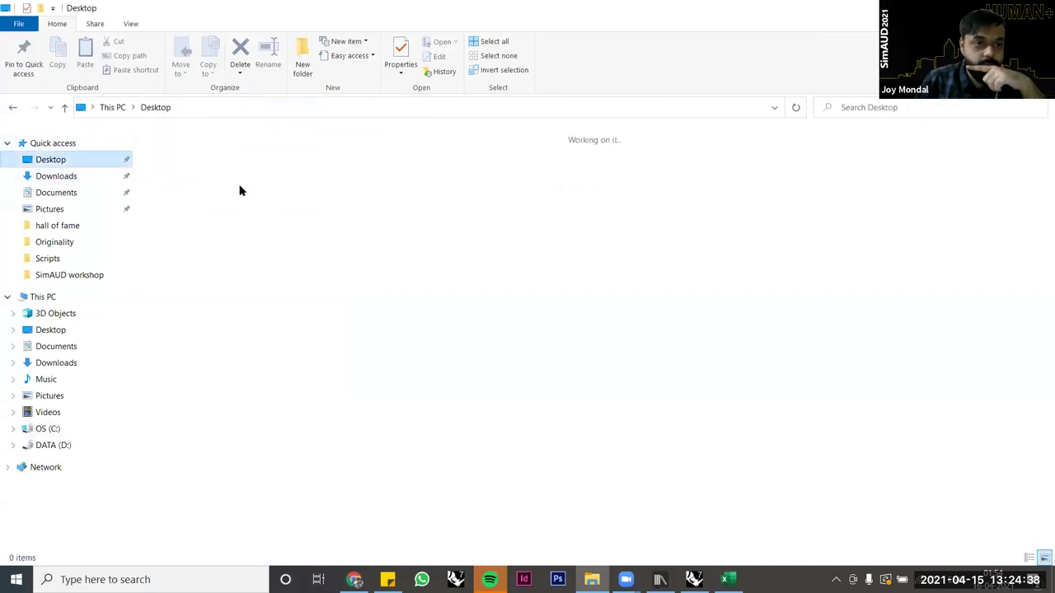
double_click(232, 190)
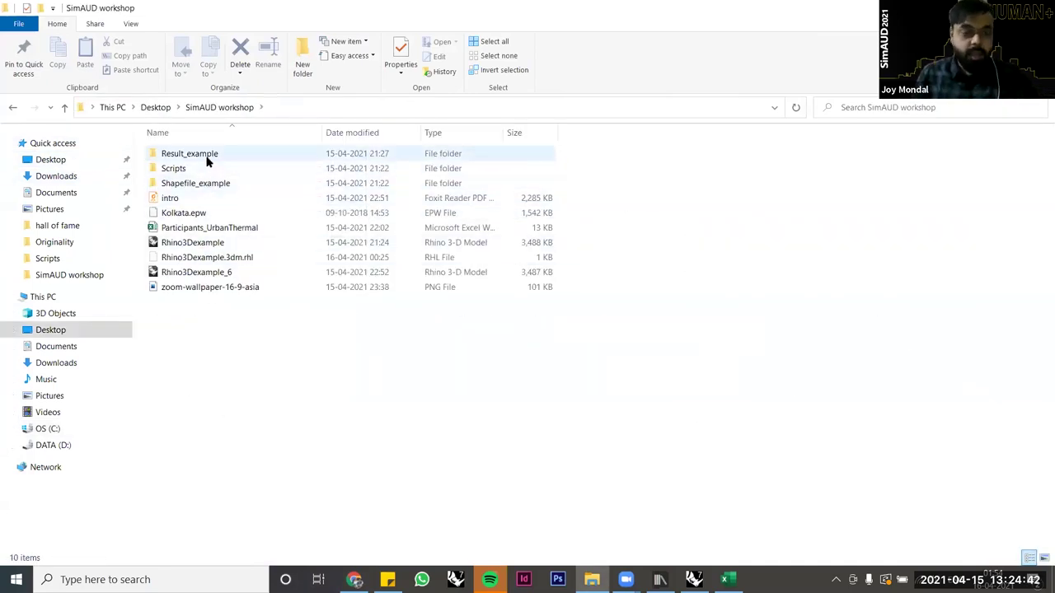
double_click(207, 158)
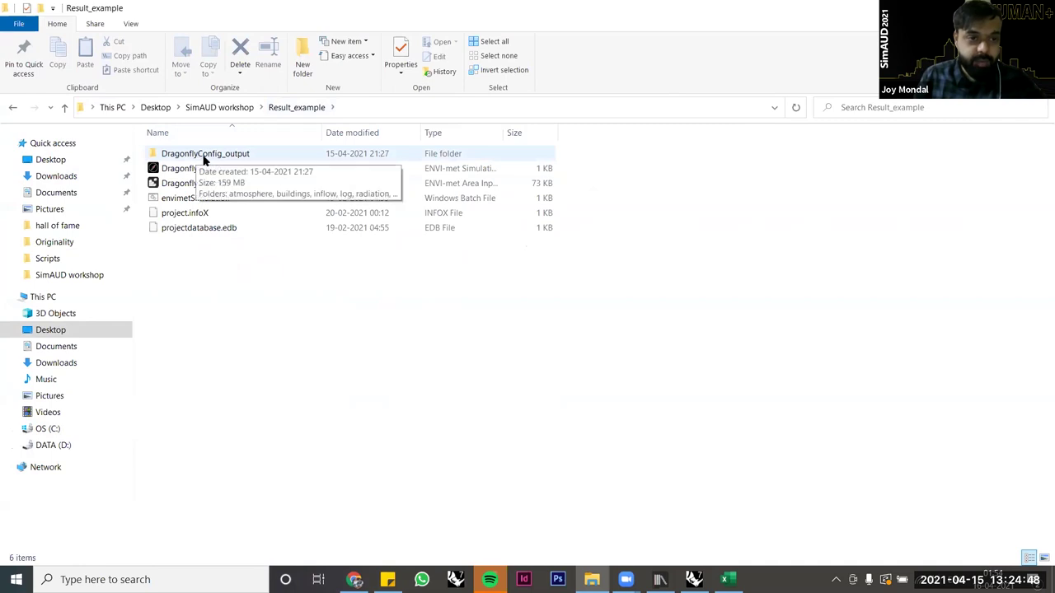
double_click(232, 159)
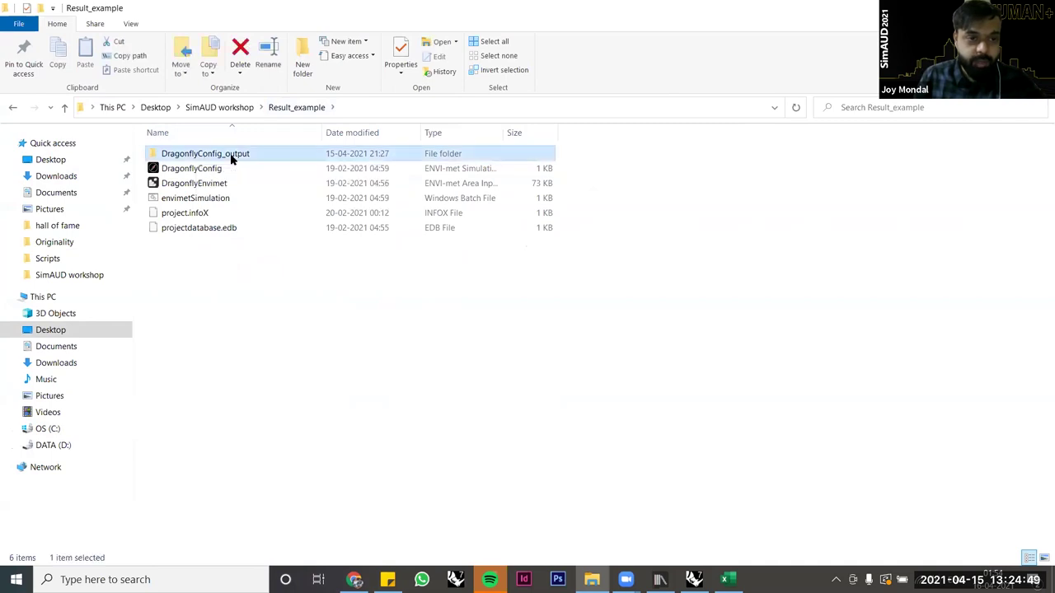
click(472, 107)
key(ctrl+c)
Step: Replace the Result Folder path in Grasshopper with the copied DragonflyConfig_output path and view the recalculated PET map in Rhino
click(691, 575)
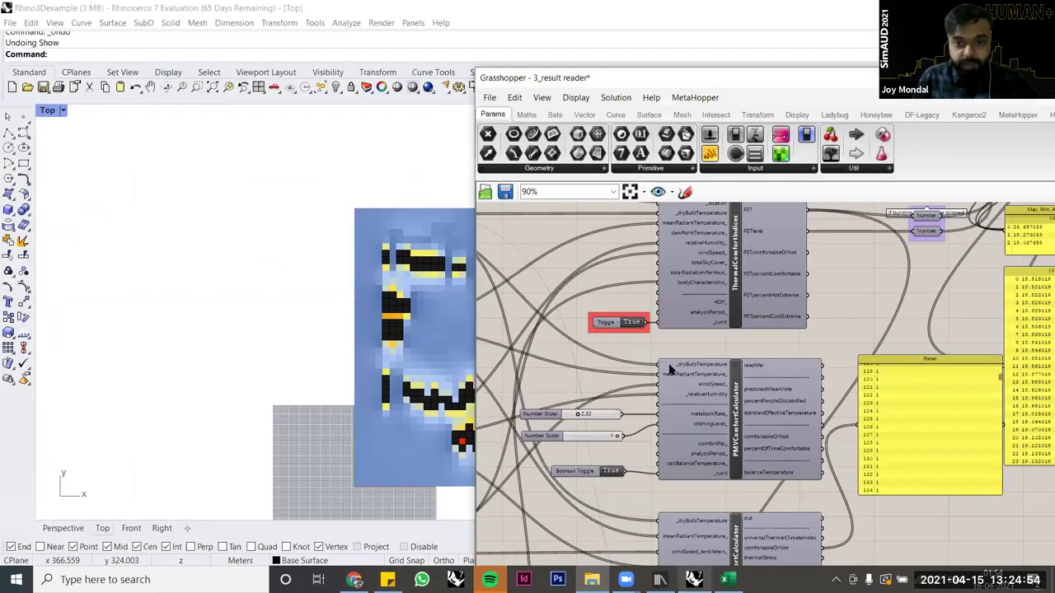
double_click(711, 384)
key(ctrl+v)
click(751, 493)
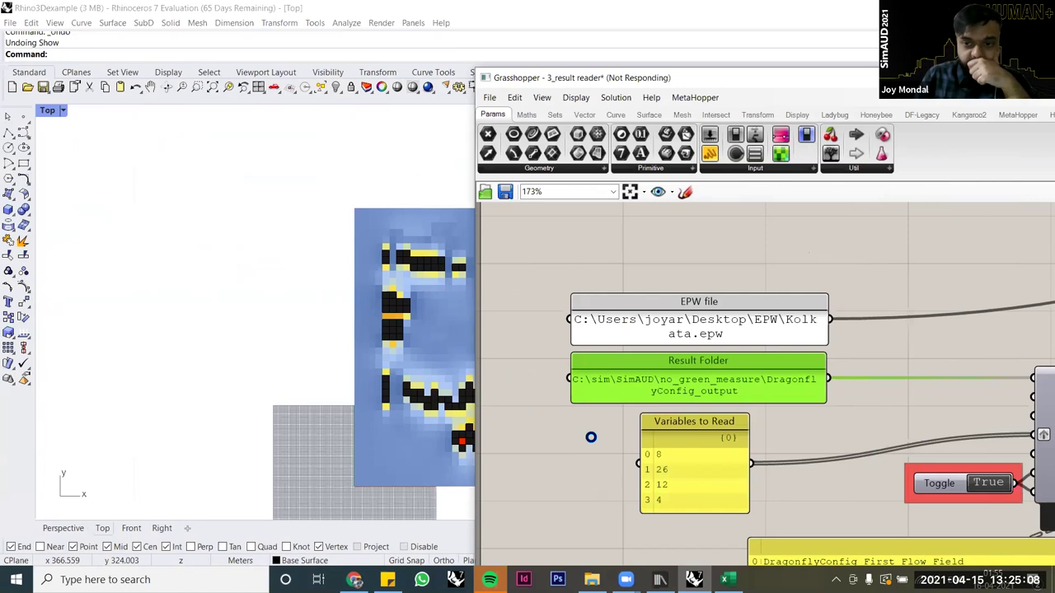
scroll(605, 443, down, 2)
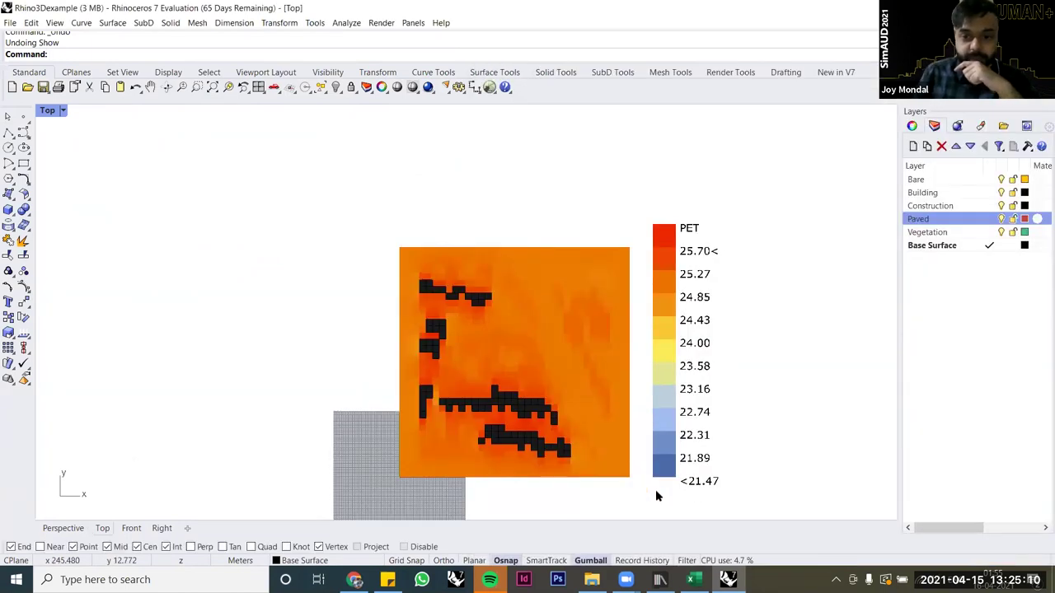
scroll(638, 473, up, 4)
click(728, 579)
click(729, 579)
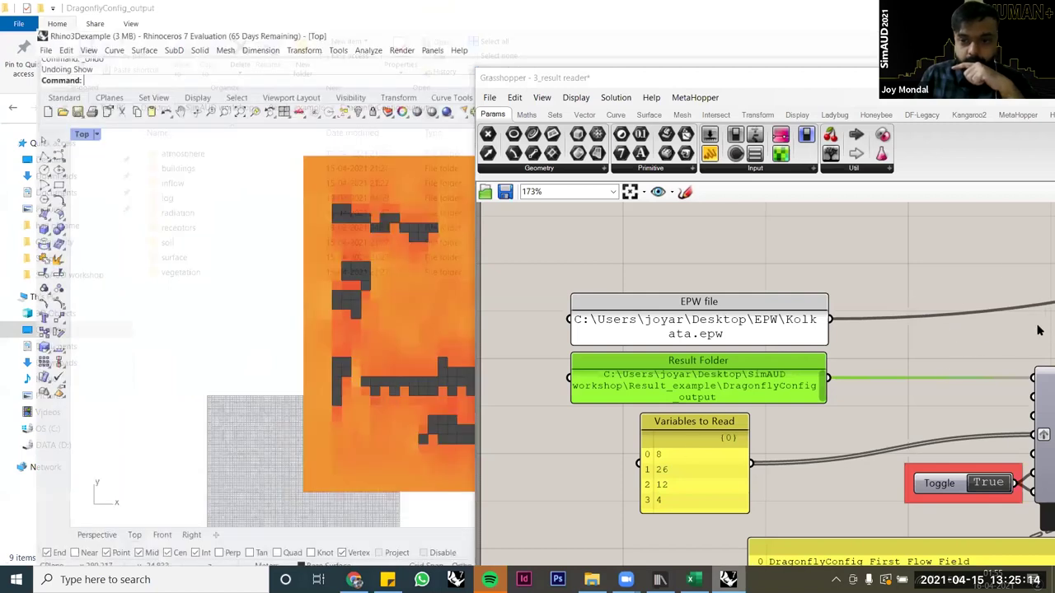
scroll(955, 339, down, 3)
Step: Open the atmosphere folder inside DragonflyConfig_output in File Explorer and examine the hourly EDT and EDX result files
click(591, 579)
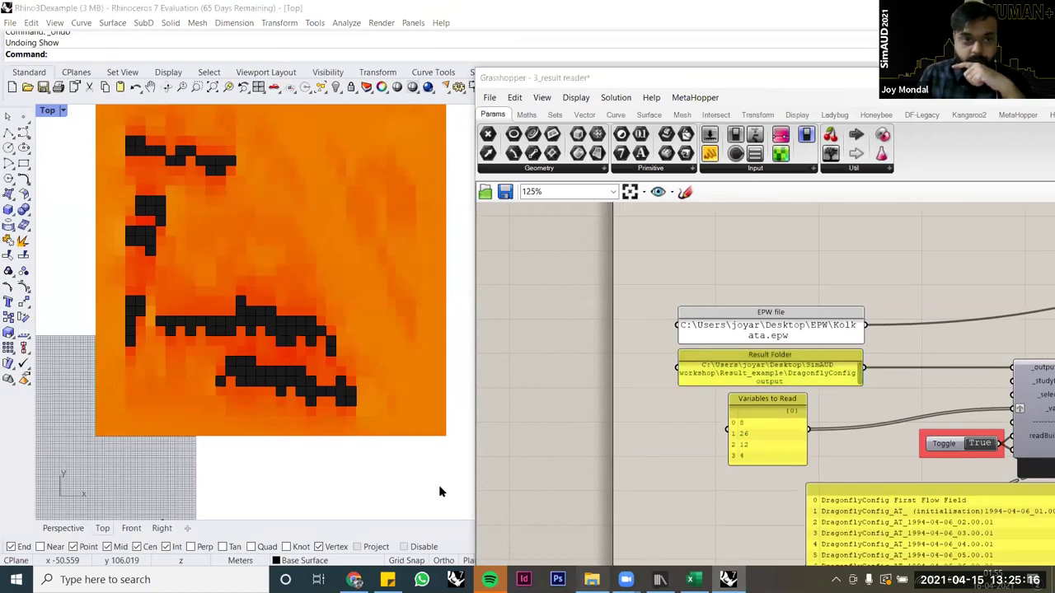
click(217, 157)
double_click(216, 156)
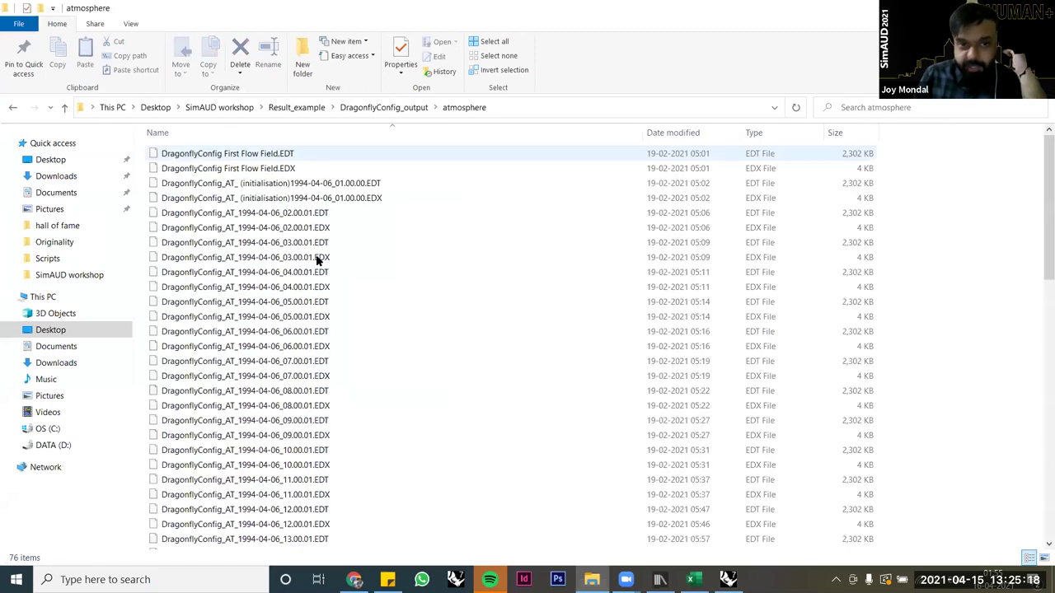
scroll(311, 277, down, 4)
scroll(312, 277, down, 13)
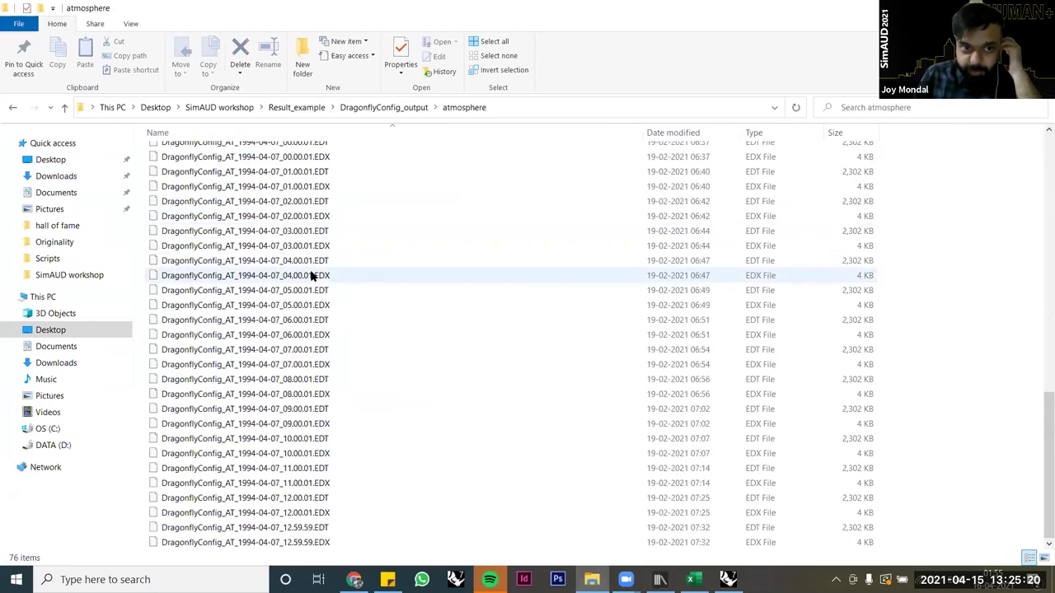
scroll(312, 276, up, 15)
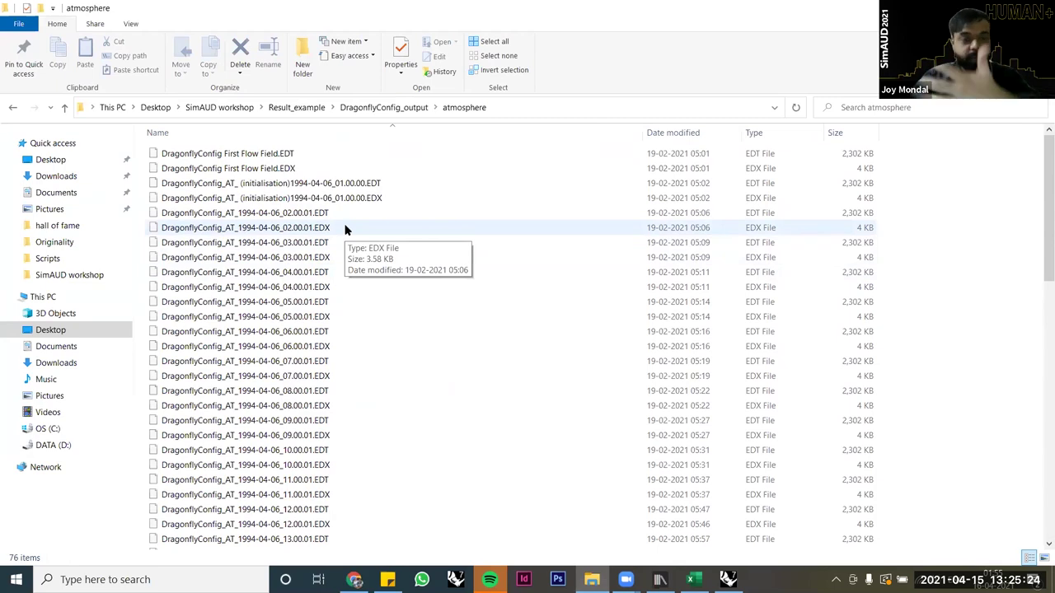
scroll(347, 263, down, 8)
scroll(347, 340, down, 2)
scroll(301, 454, down, 6)
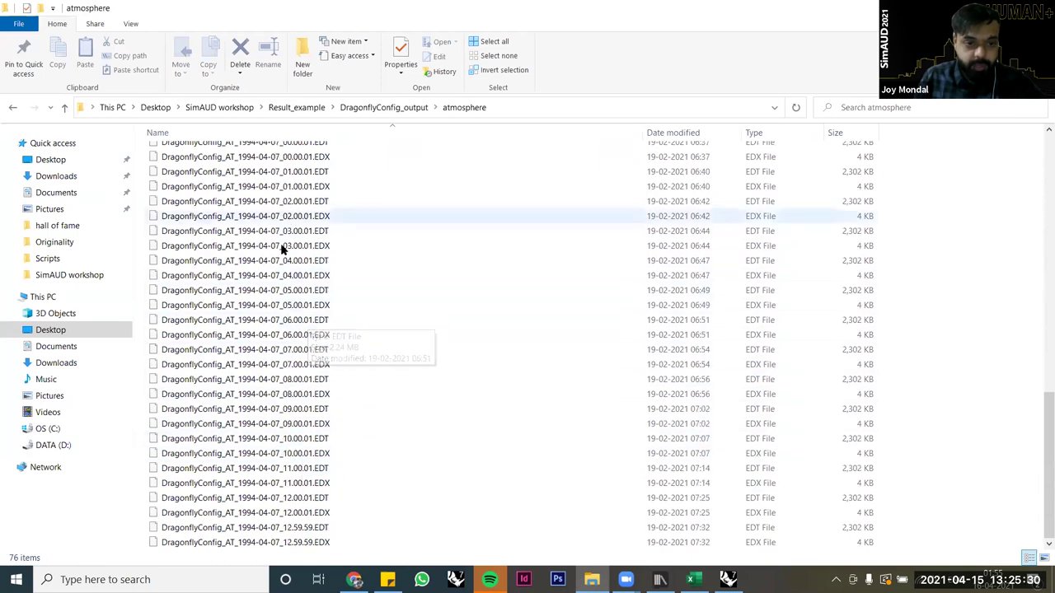
Step: Switch back to Grasshopper, find the ENVI-MetReader section of the definition and maximize the window
click(729, 579)
right_drag(731, 494, 587, 319)
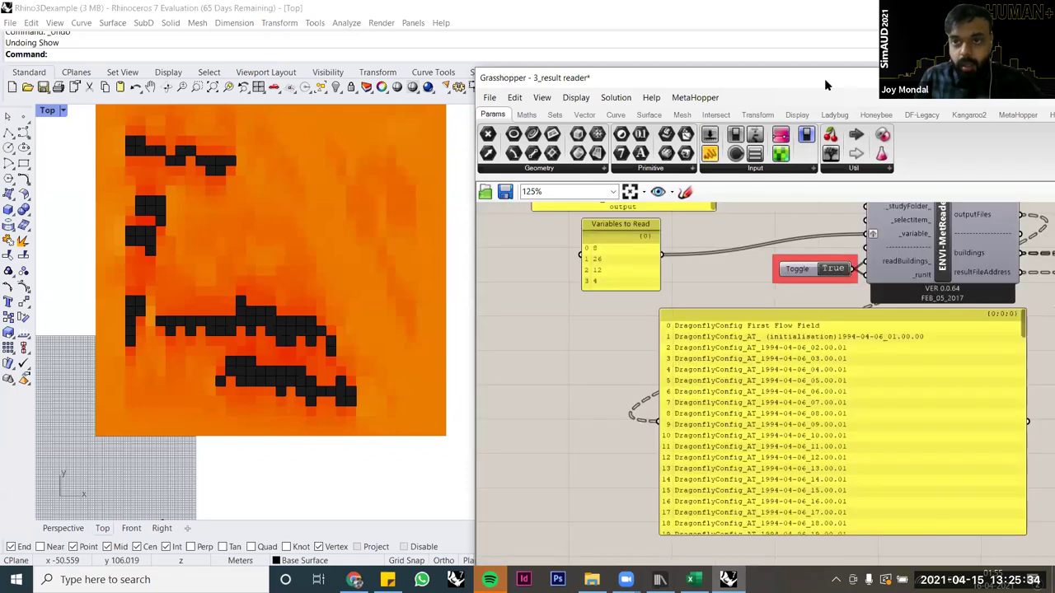
scroll(594, 321, down, 3)
drag(825, 80, 504, 161)
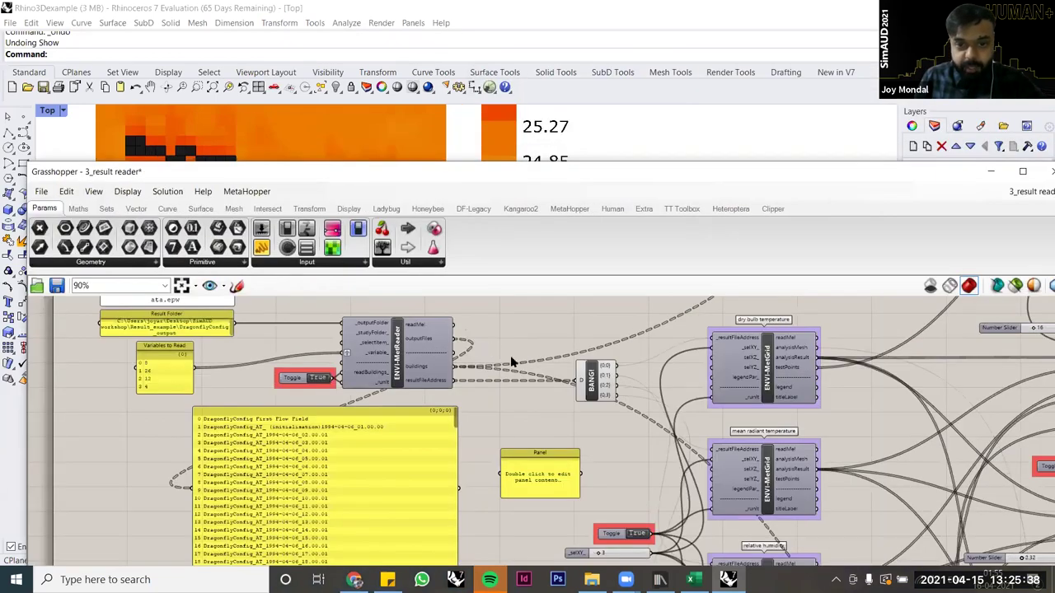
key(super+Up)
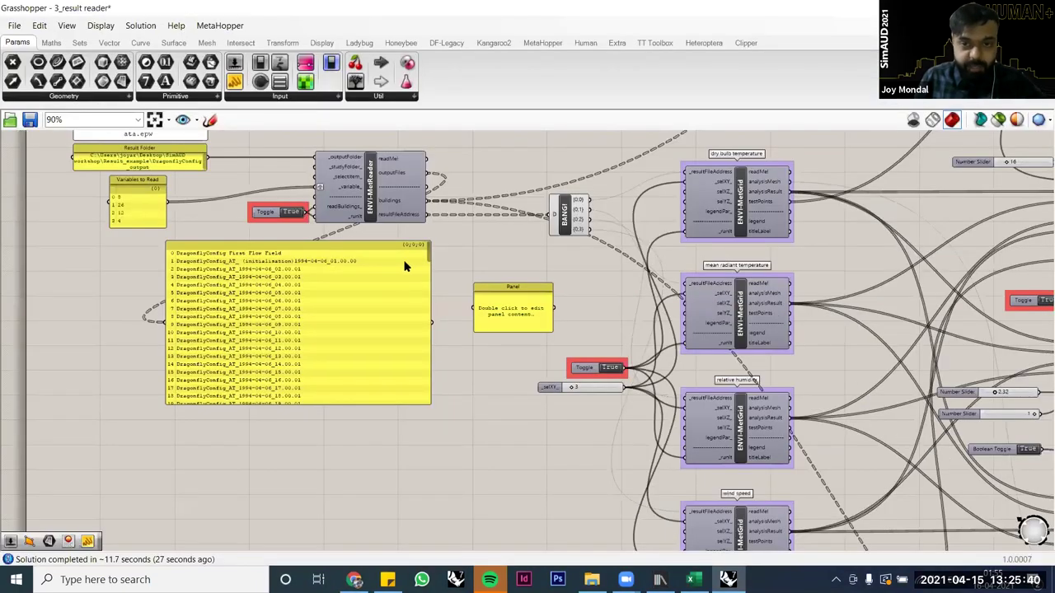
Step: Examine the numbered hourly result files in the panel fed by ENVI-MetReader's outputFiles, across 1994-04-06 and 1994-04-07
drag(396, 246, 421, 259)
right_drag(530, 279, 668, 318)
click(668, 318)
scroll(668, 318, up, 3)
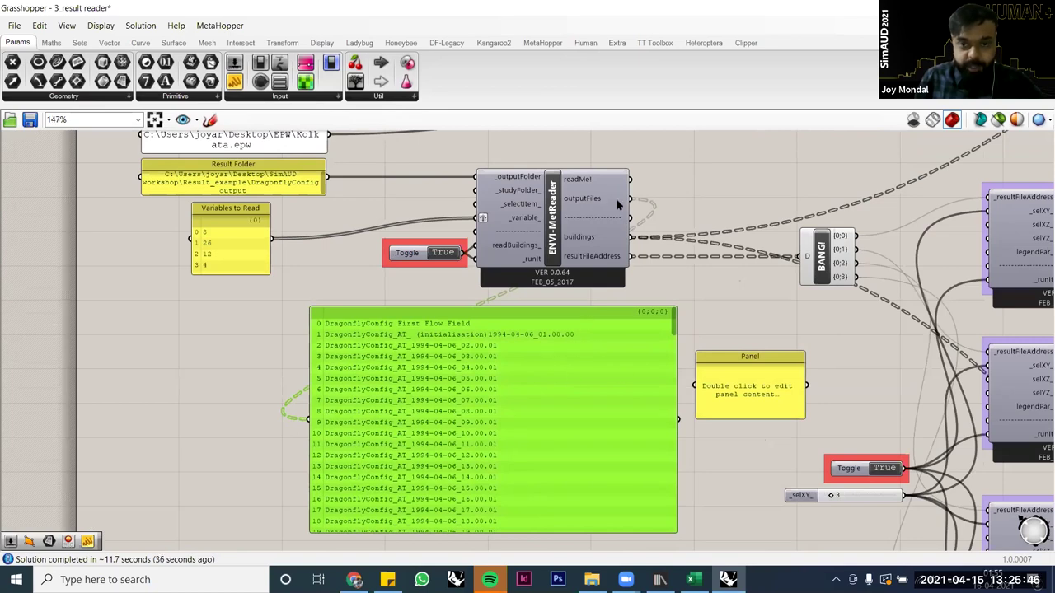
scroll(599, 202, up, 2)
scroll(692, 303, up, 1)
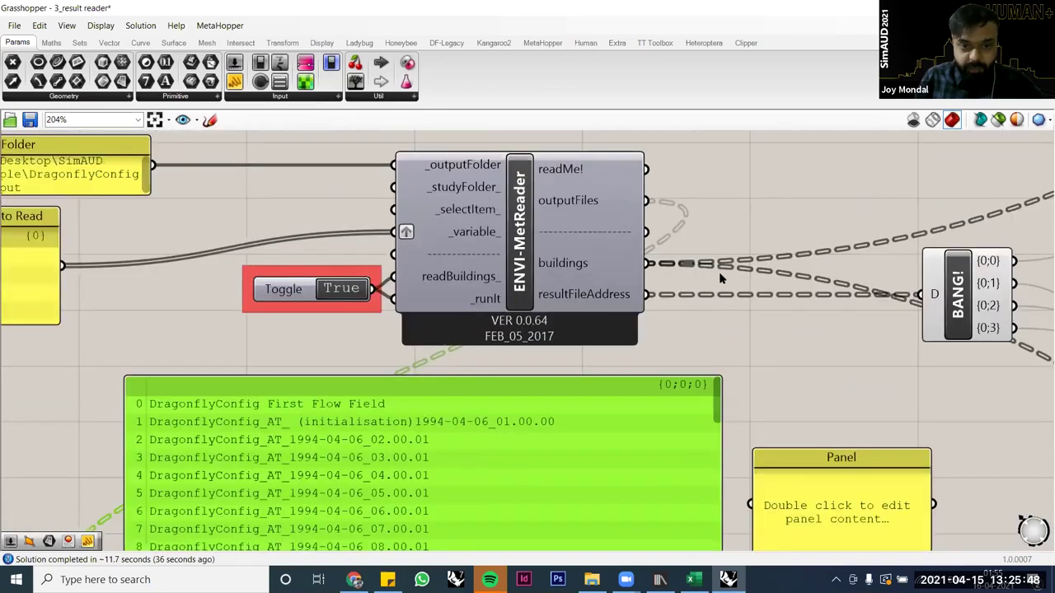
scroll(717, 276, down, 5)
scroll(710, 272, up, 4)
scroll(707, 280, down, 2)
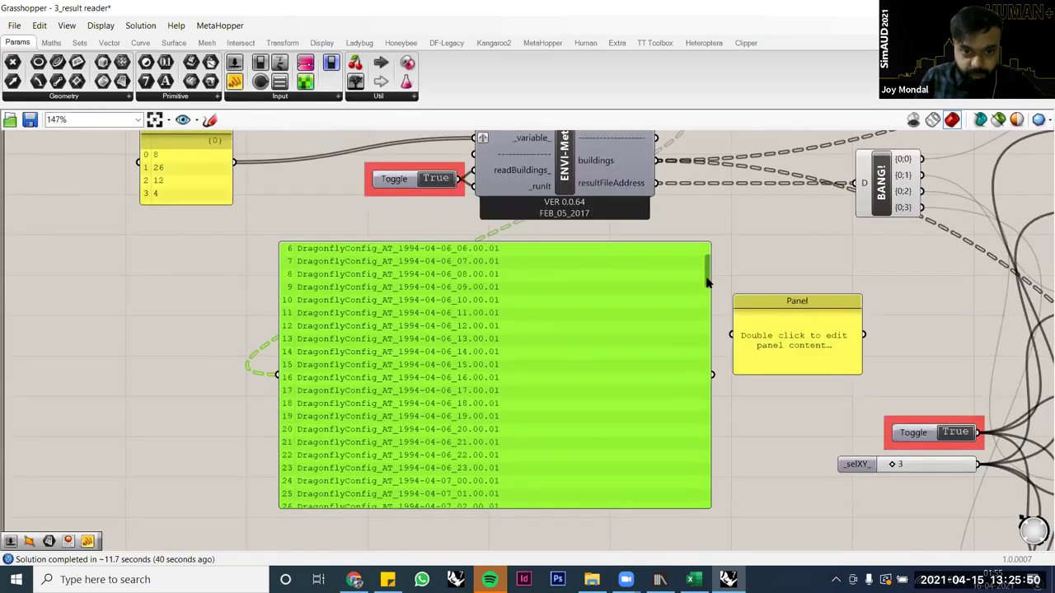
scroll(706, 280, up, 2)
scroll(706, 284, down, 3)
scroll(706, 289, down, 5)
scroll(706, 295, up, 1)
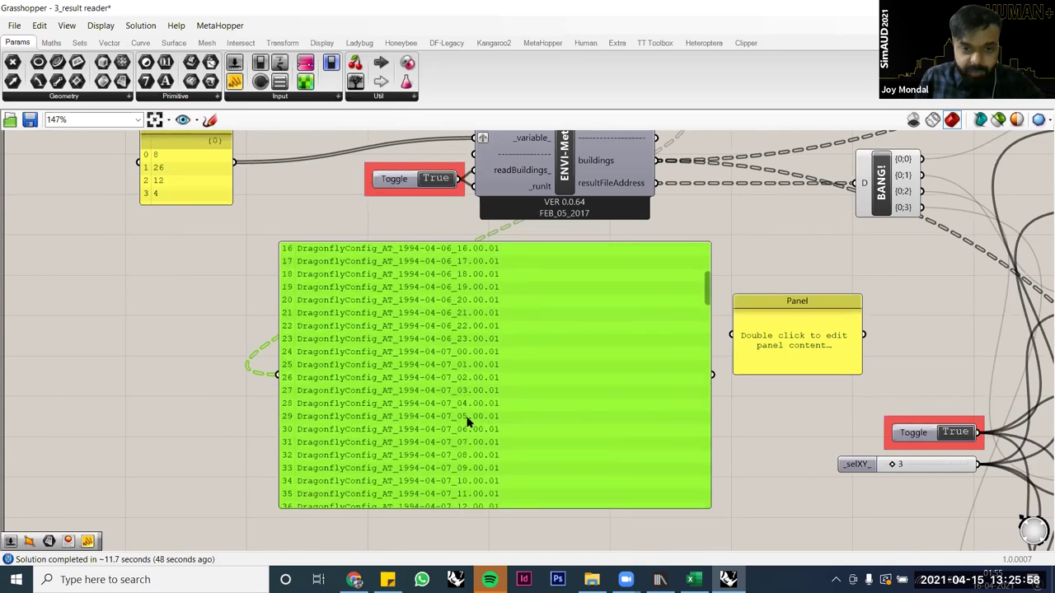
scroll(707, 305, down, 1)
scroll(707, 305, down, 2)
mouse_move(707, 305)
mouse_down()
mouse_move(705, 269)
mouse_move(709, 299)
mouse_up()
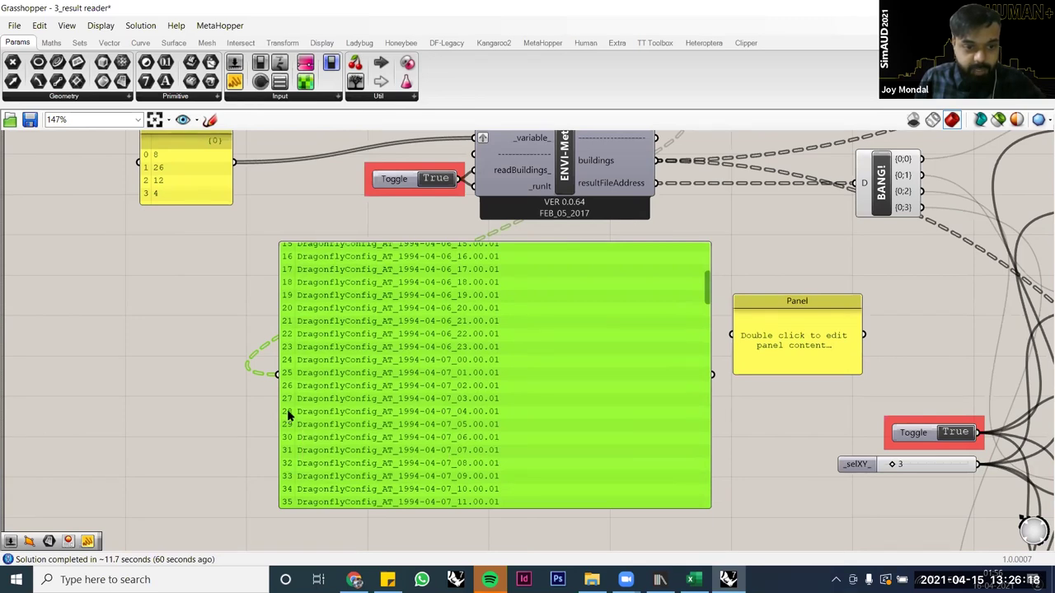
Step: Add a number slider set to 28 and connect it to the _selectItem_ input of ENVI-MetReader
right_drag(433, 367, 440, 369)
right_drag(717, 224, 772, 278)
scroll(505, 457, up, 3)
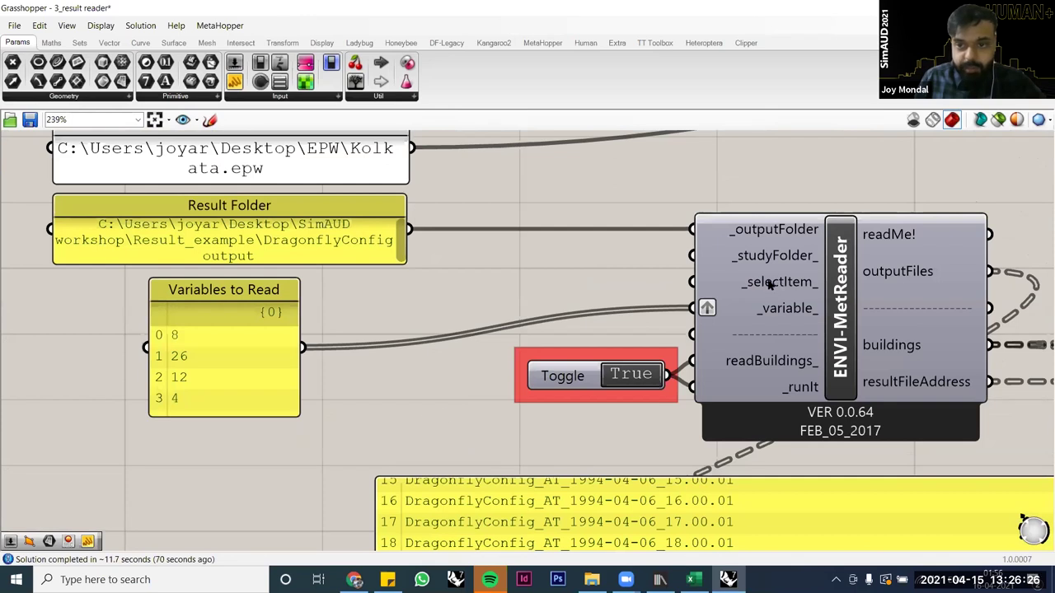
double_click(481, 282)
text(2)
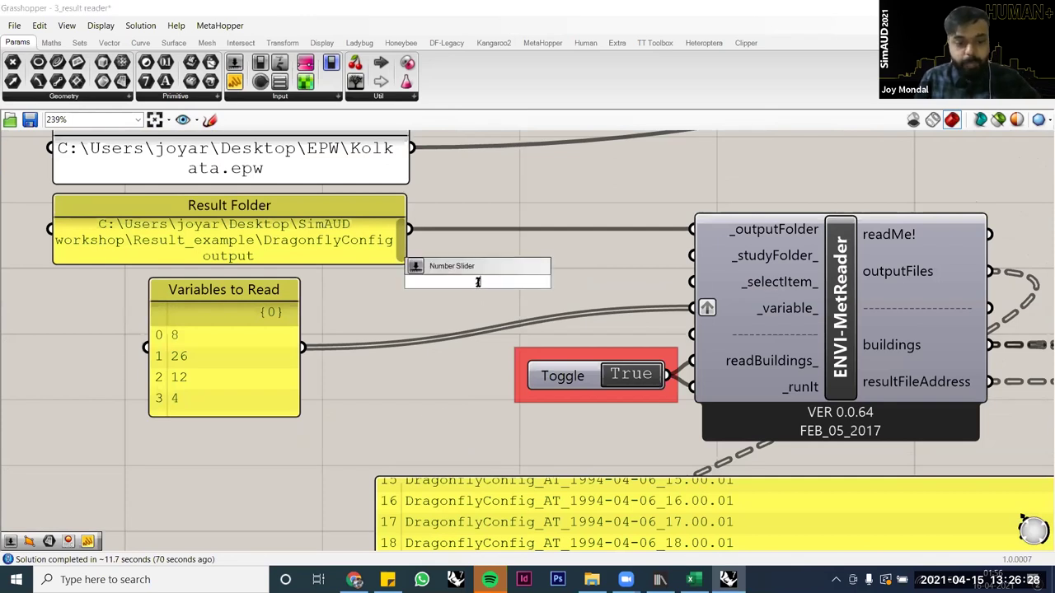
text(8)
key(Return)
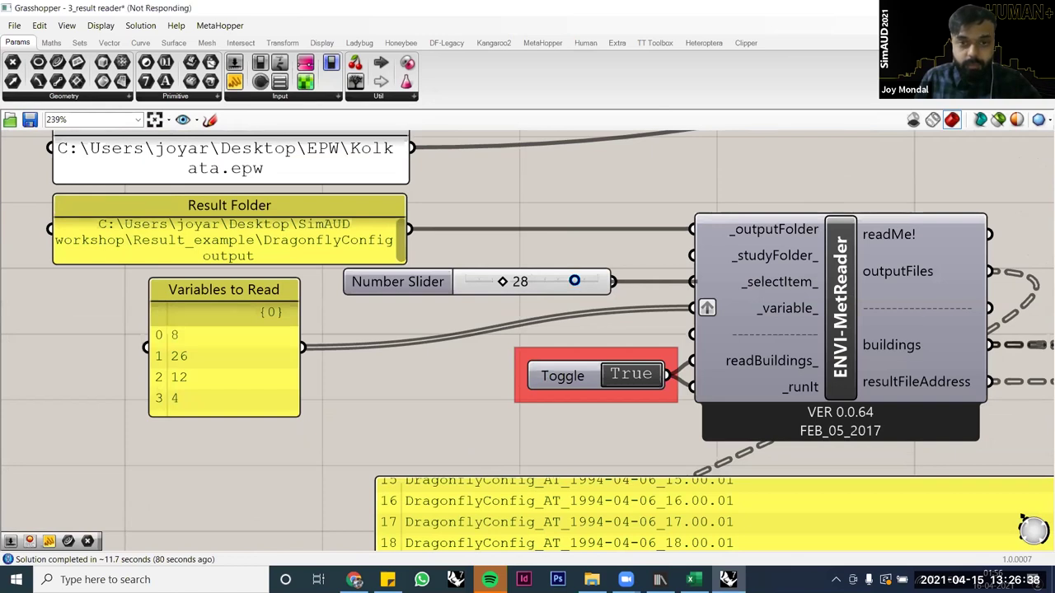
Step: Place the Grasshopper window beside the Rhino viewport and view the whole PET map with its legend
key(alt+Tab)
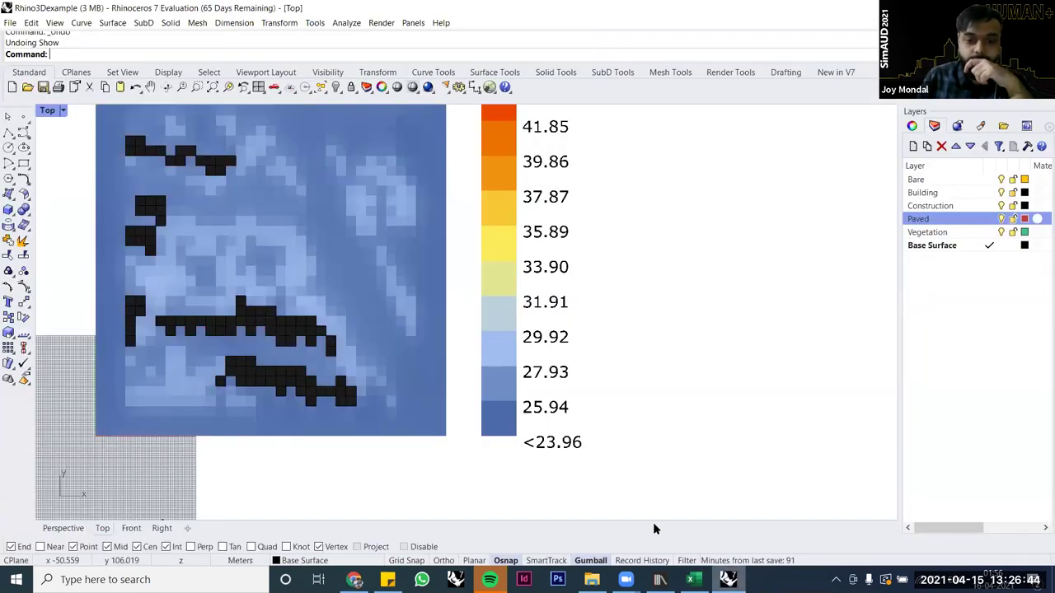
key(alt+Tab)
key(alt+Tab)
drag(579, 451, 555, 462)
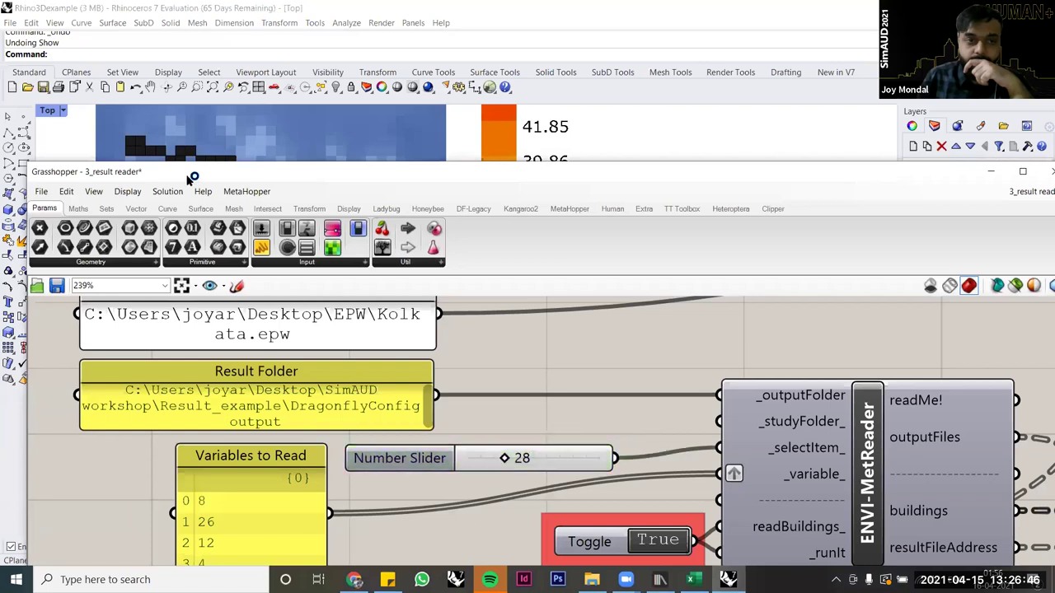
drag(185, 175, 636, 114)
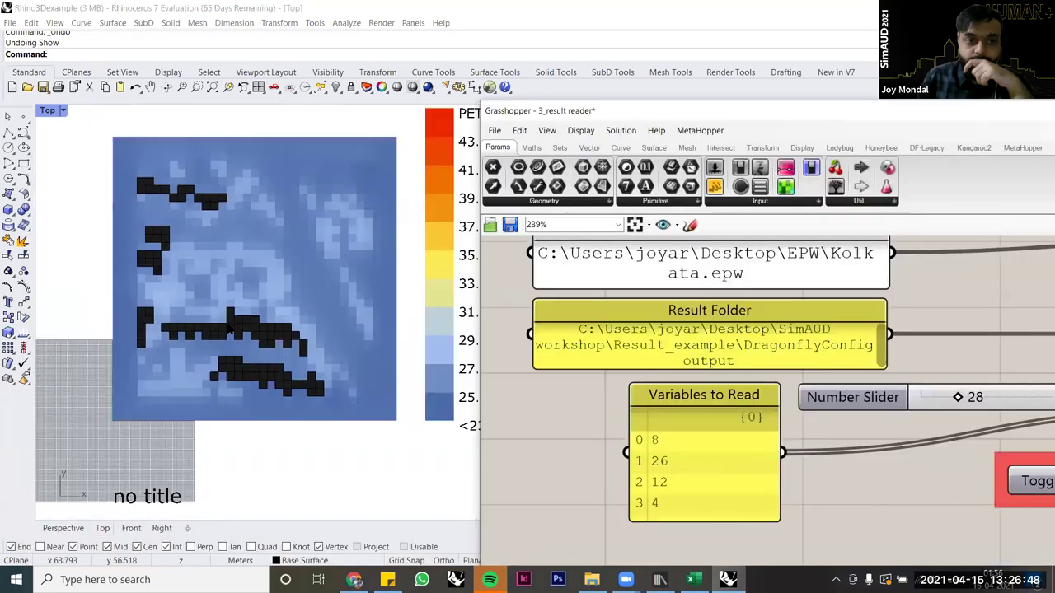
scroll(318, 262, up, 1)
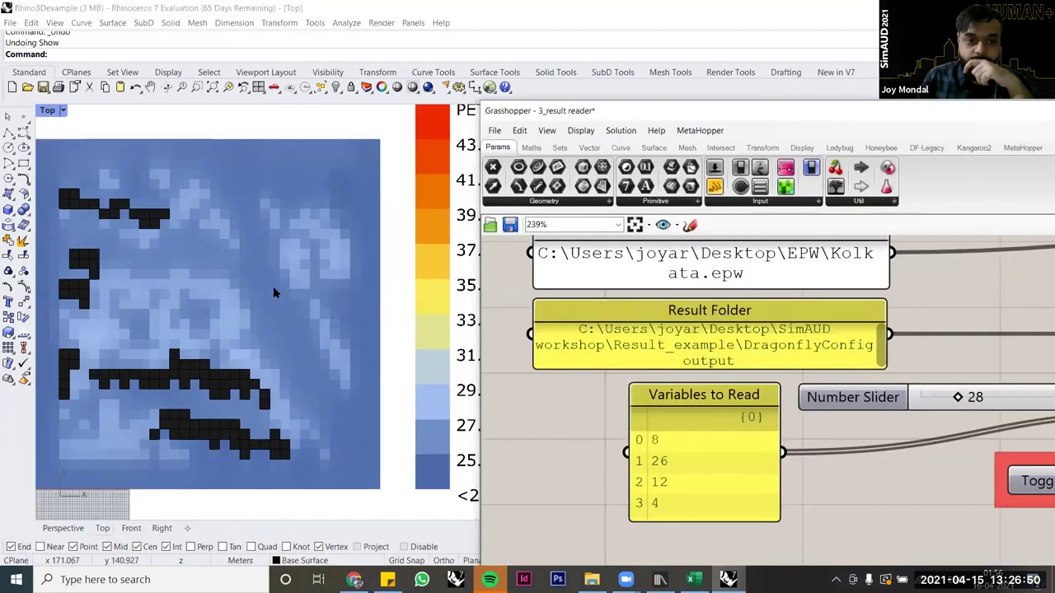
scroll(273, 286, down, 1)
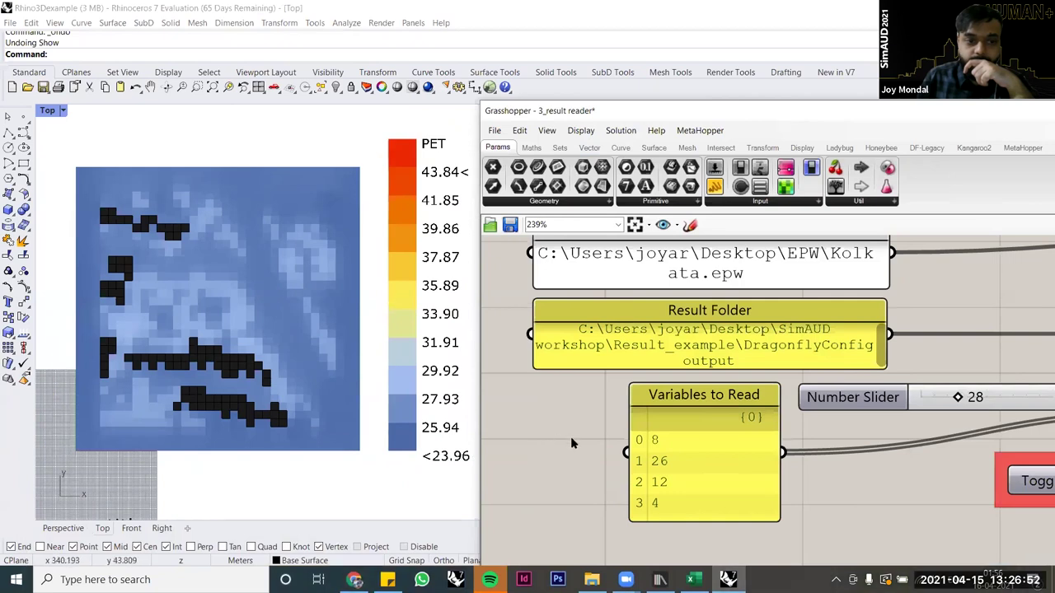
Step: Examine the ENVI-MetReader inputs and the numbered hourly result files in the panel fed by outputFiles
scroll(572, 444, down, 4)
right_drag(618, 384, 569, 358)
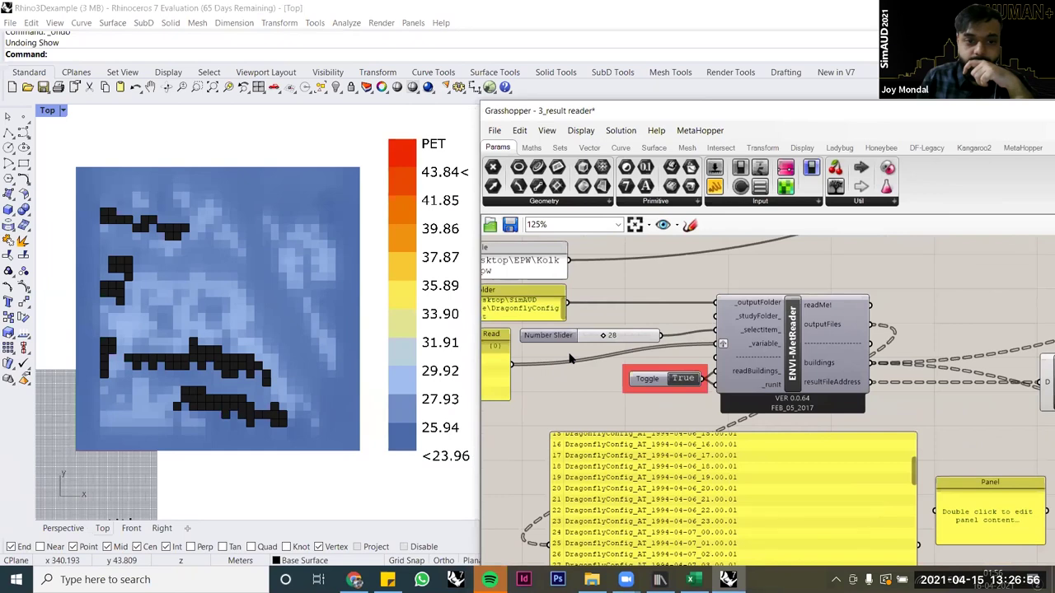
scroll(577, 354, down, 3)
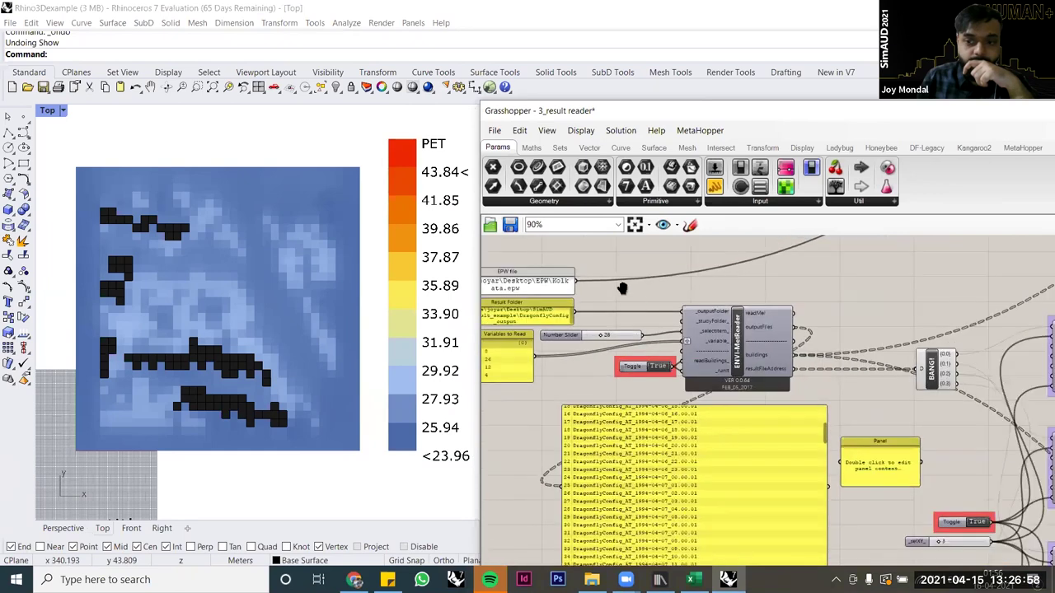
right_drag(595, 268, 569, 247)
right_drag(728, 481, 599, 313)
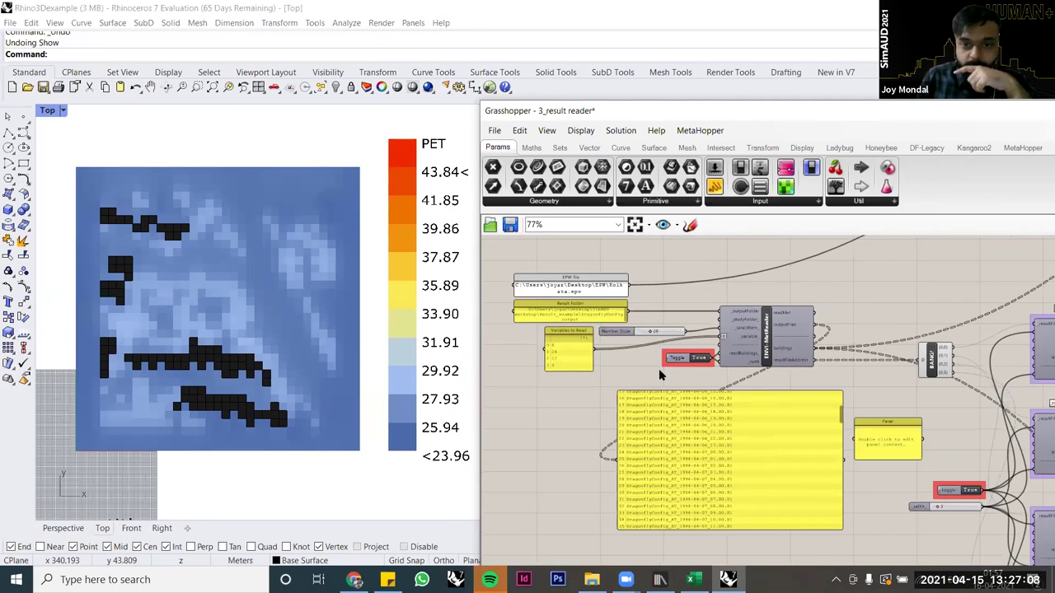
scroll(661, 362, up, 5)
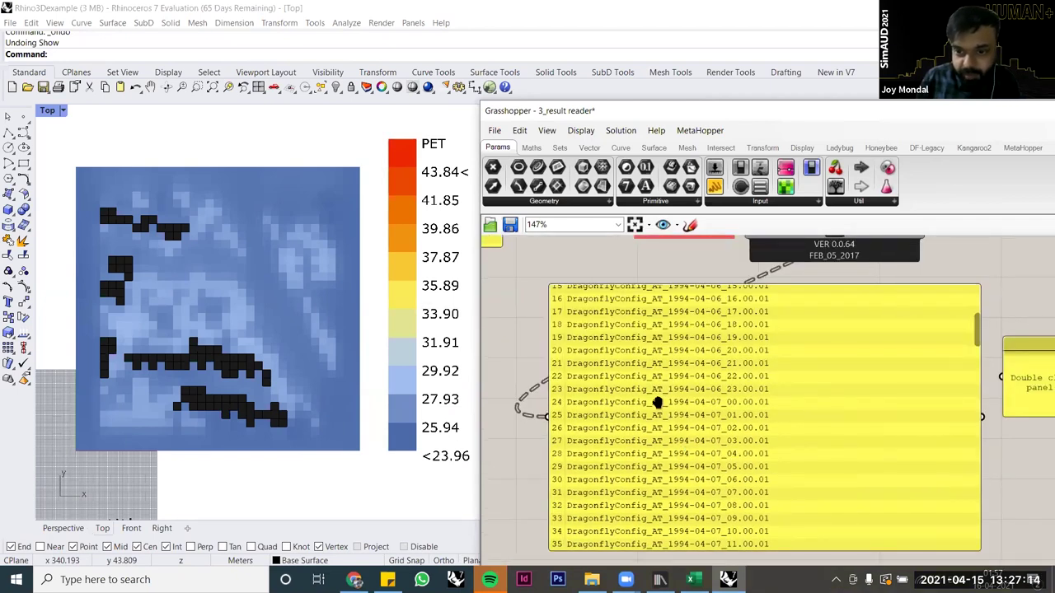
scroll(561, 377, up, 2)
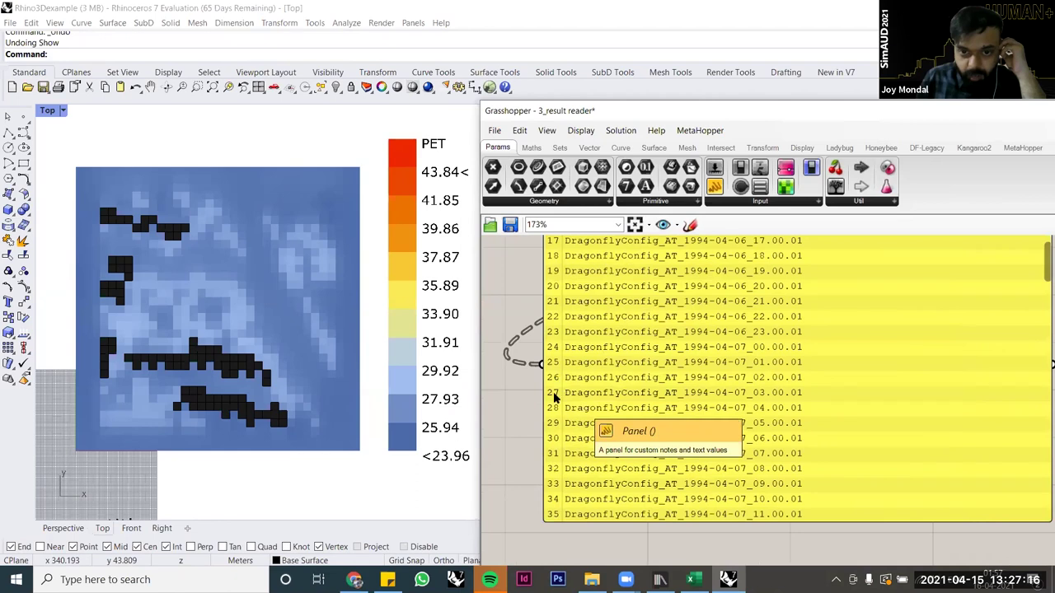
scroll(609, 441, down, 1)
scroll(608, 440, down, 4)
right_drag(647, 399, 522, 417)
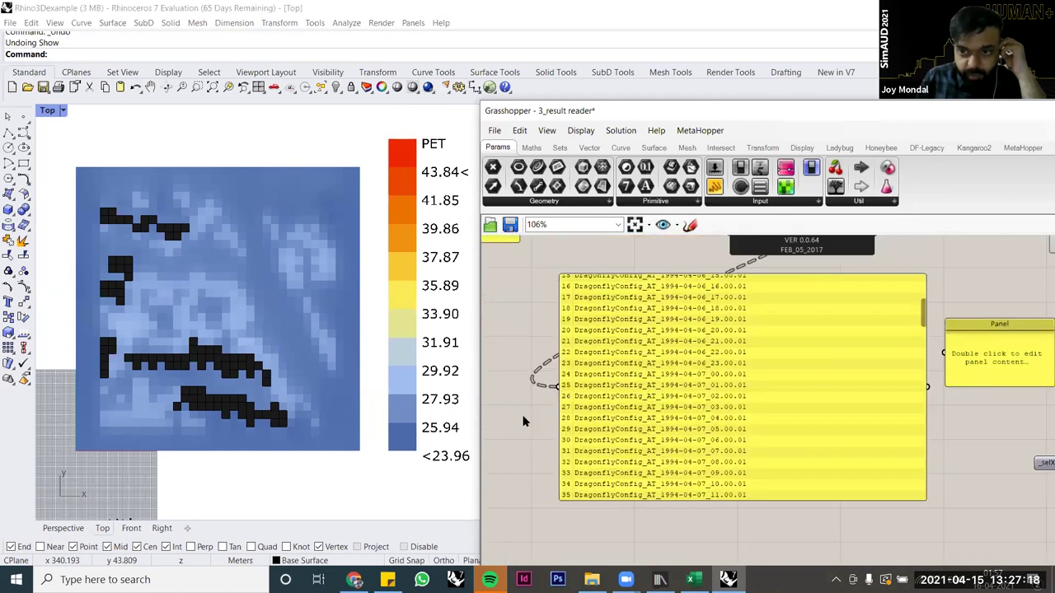
Step: Find the 1994-04-07_12.00.01 file in the outputFiles list and set the number slider feeding _selectItem_ to 36
scroll(588, 340, up, 3)
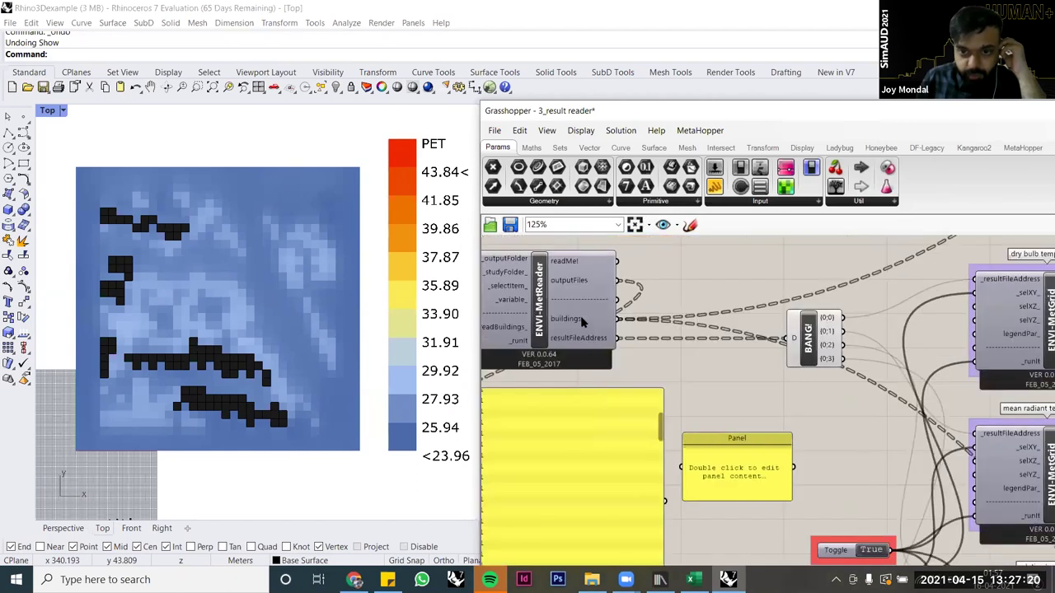
mouse_move(579, 263)
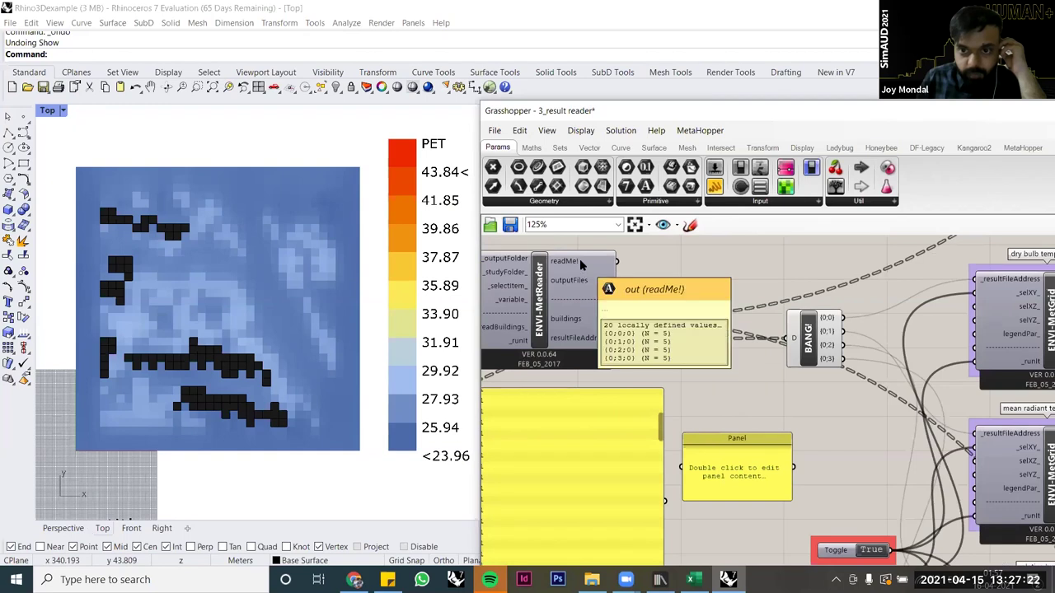
right_drag(495, 475, 635, 414)
scroll(635, 413, up, 2)
scroll(939, 281, down, 3)
scroll(970, 277, up, 3)
drag(967, 284, 968, 290)
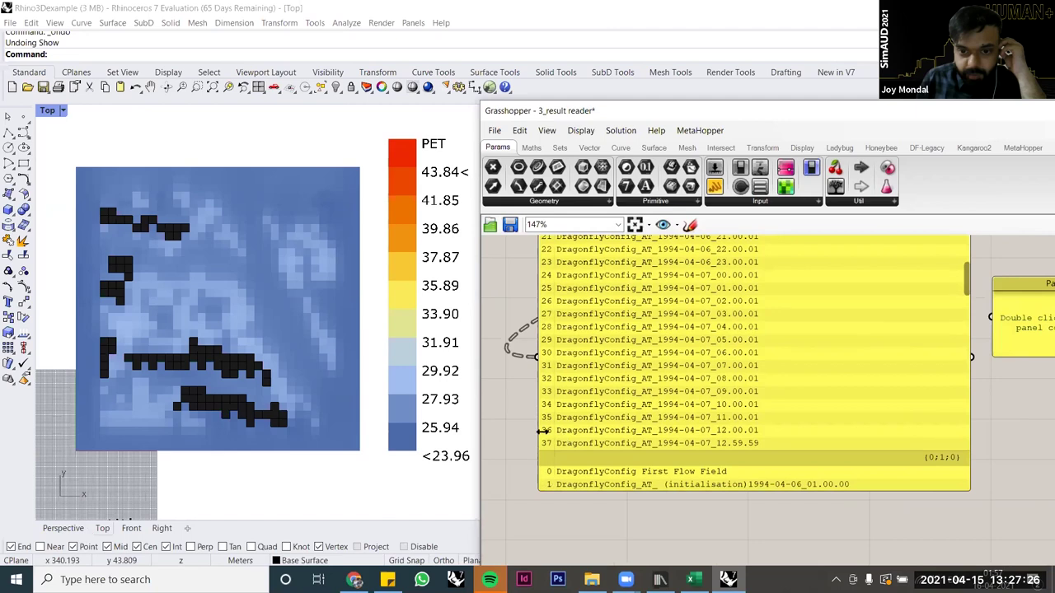
right_drag(580, 377, 629, 443)
right_drag(725, 248, 798, 387)
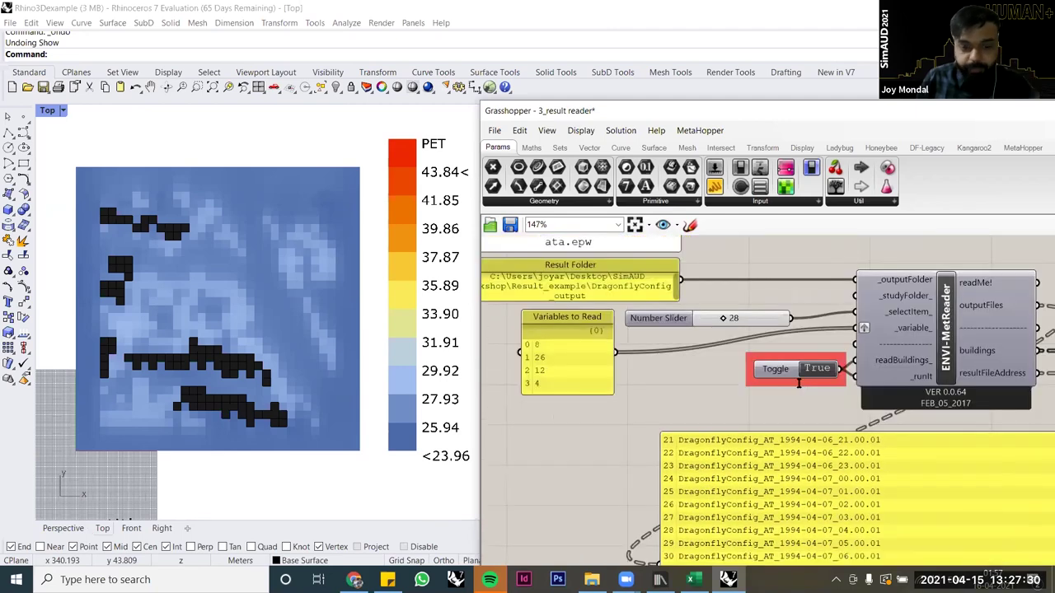
scroll(798, 388, up, 1)
double_click(816, 387)
text(36)
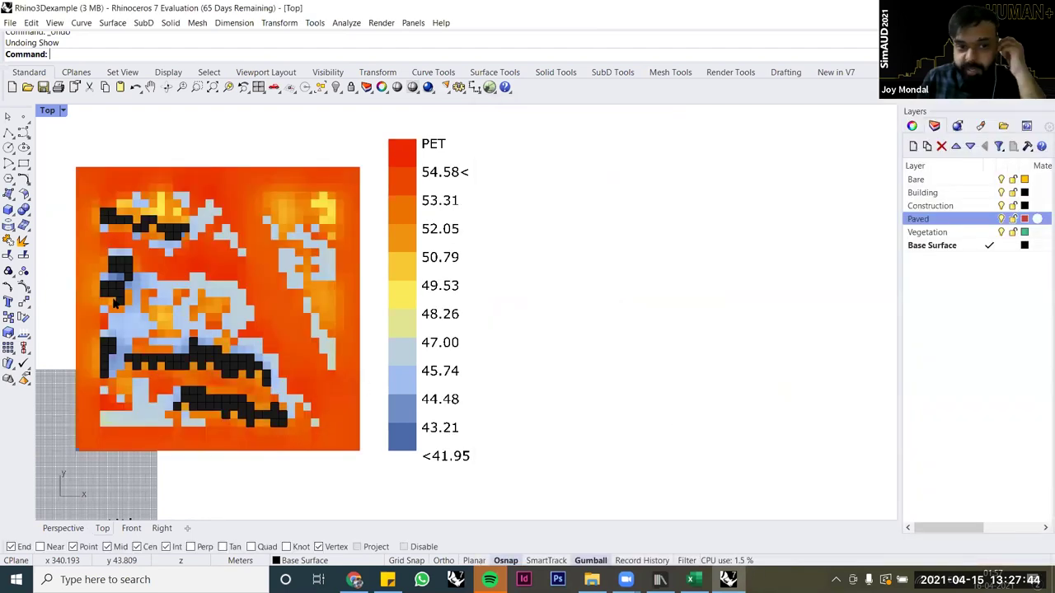
Step: Examine the PET map and its legend in Rhino's Top viewport
scroll(114, 304, up, 2)
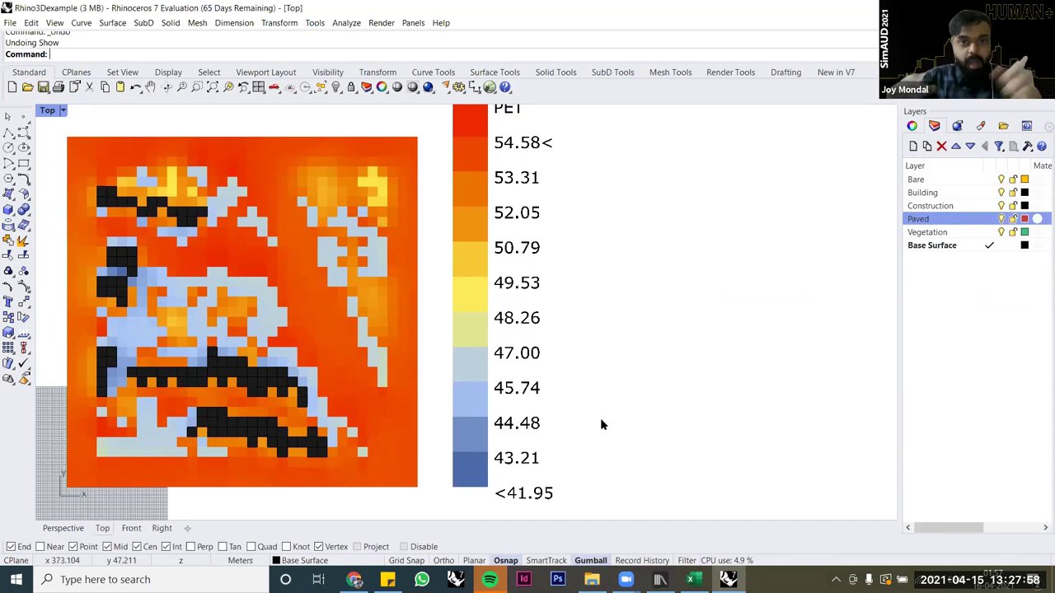
right_drag(576, 322, 586, 358)
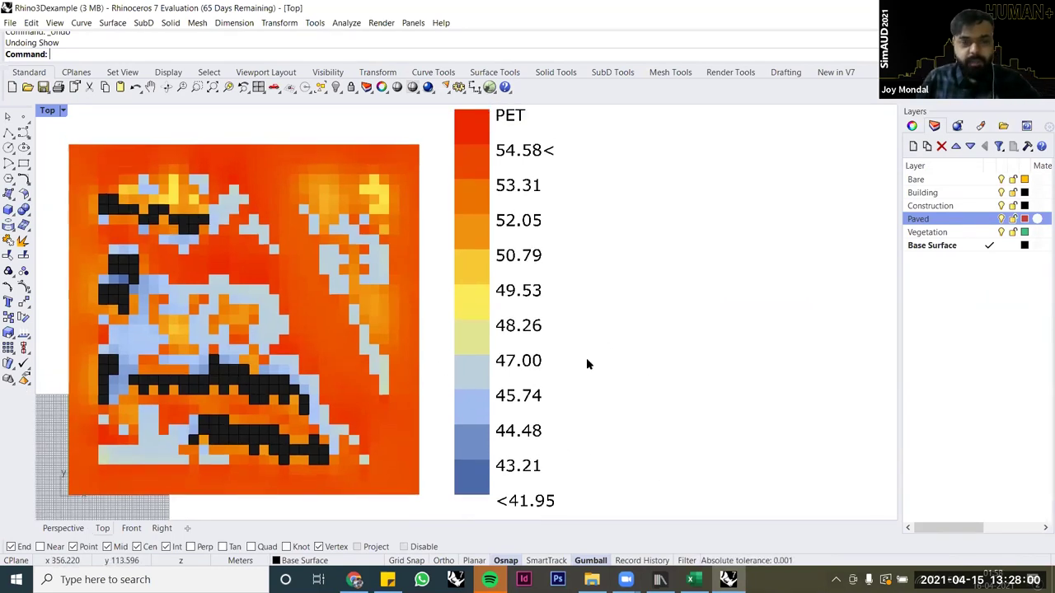
scroll(586, 358, down, 2)
scroll(381, 301, up, 2)
right_drag(469, 311, 462, 303)
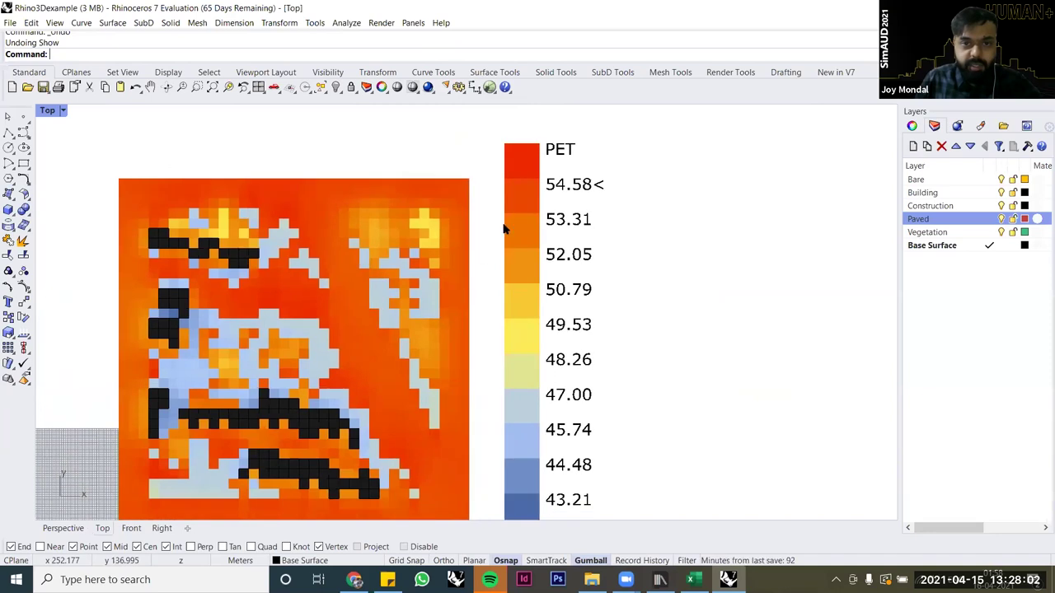
right_drag(504, 229, 489, 200)
Step: Bring the Grasshopper window back beside the PET map and view the hourly result file list under ENVI-MetReader
click(730, 580)
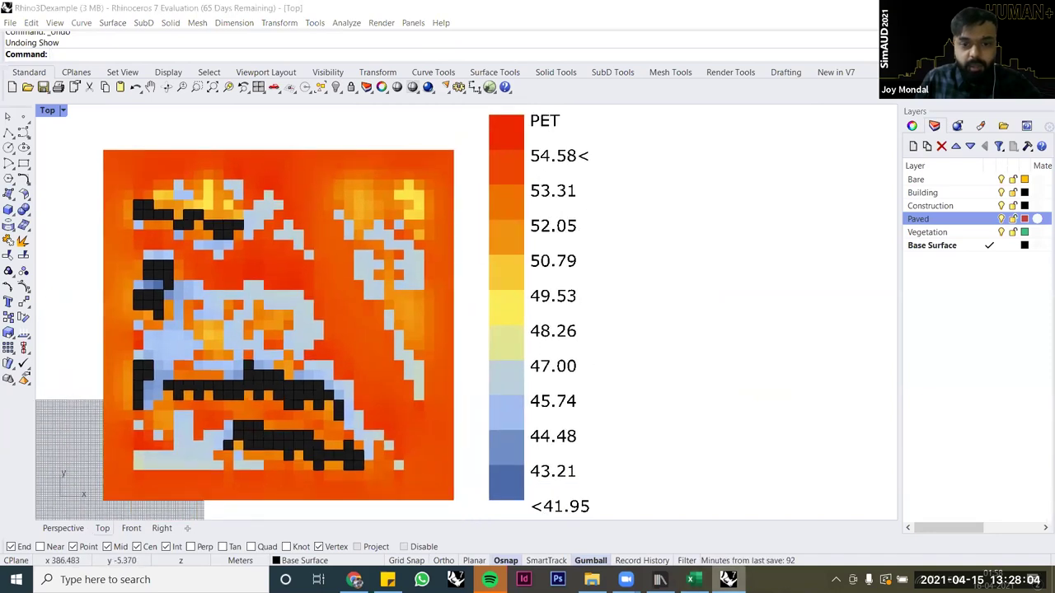
click(727, 579)
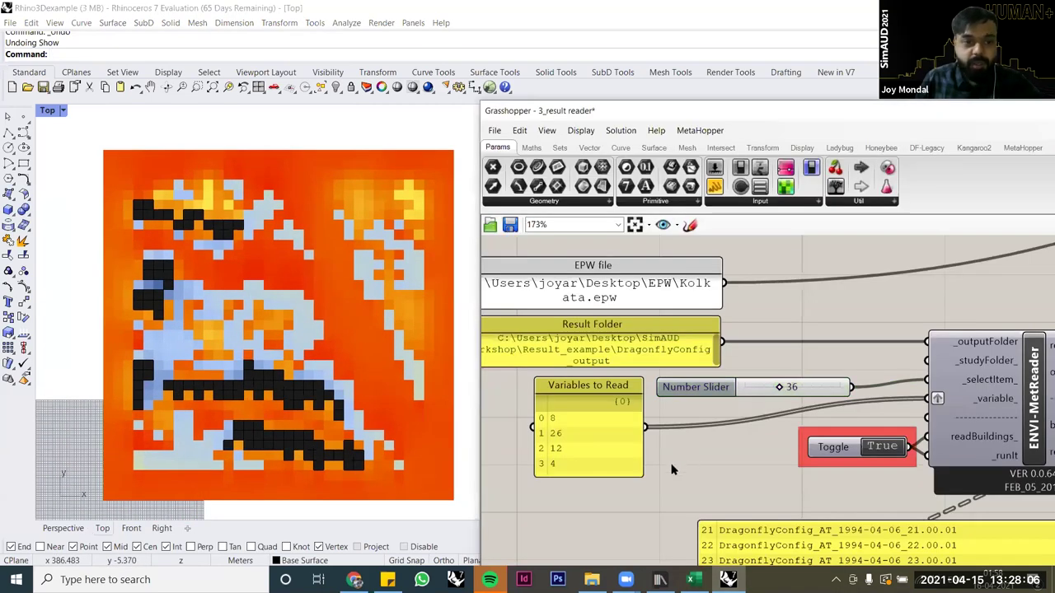
scroll(517, 447, down, 2)
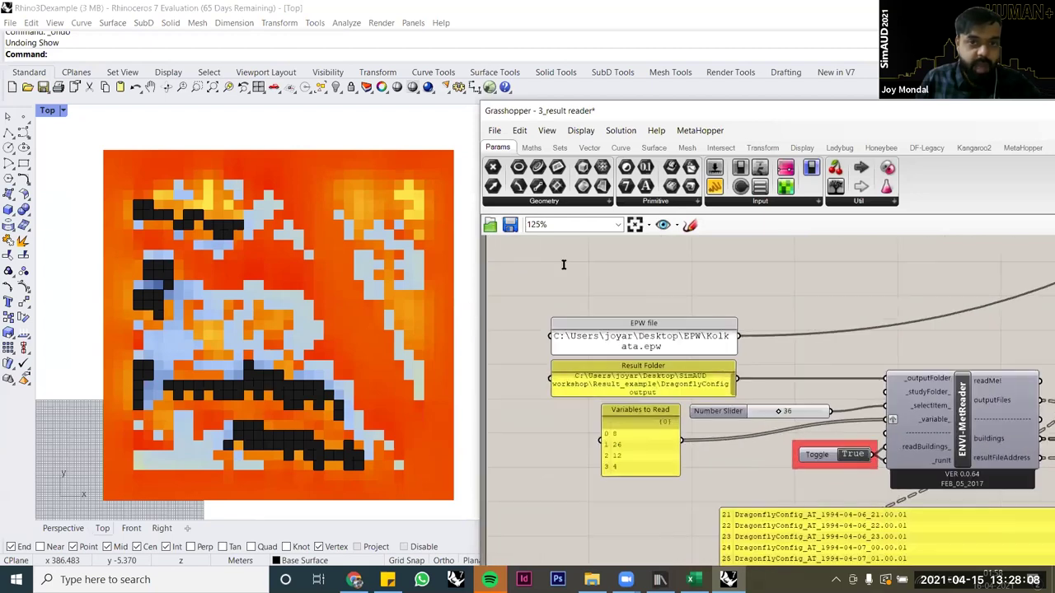
right_drag(372, 352, 365, 359)
right_drag(633, 374, 595, 322)
right_drag(647, 486, 593, 388)
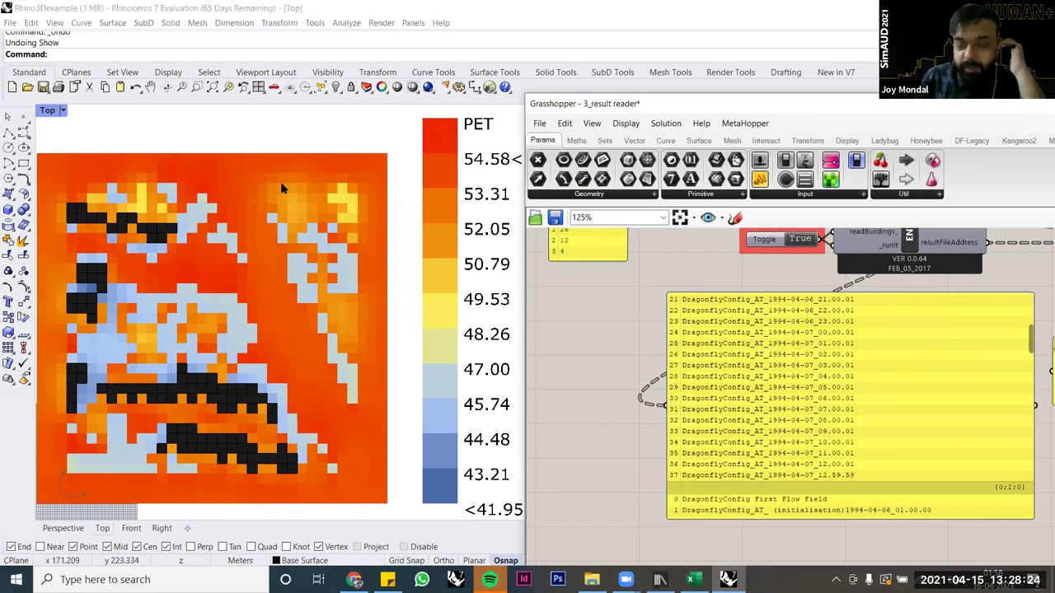
Step: Switch to the Excel Data workbook, select the Max PET cell for the regular 11:00 AM case, and return to Rhino
click(692, 579)
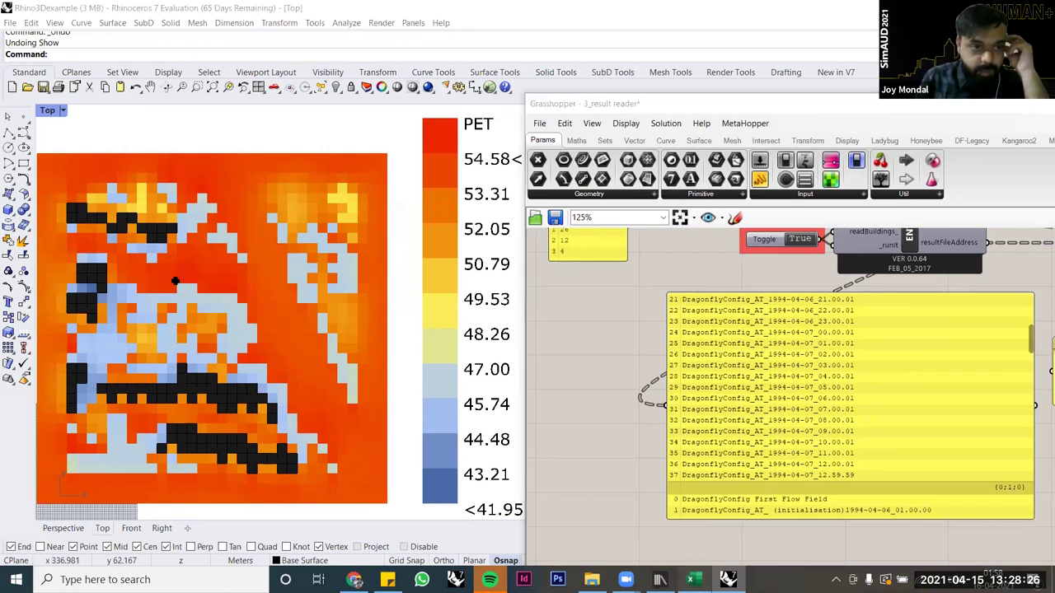
key(alt+Tab)
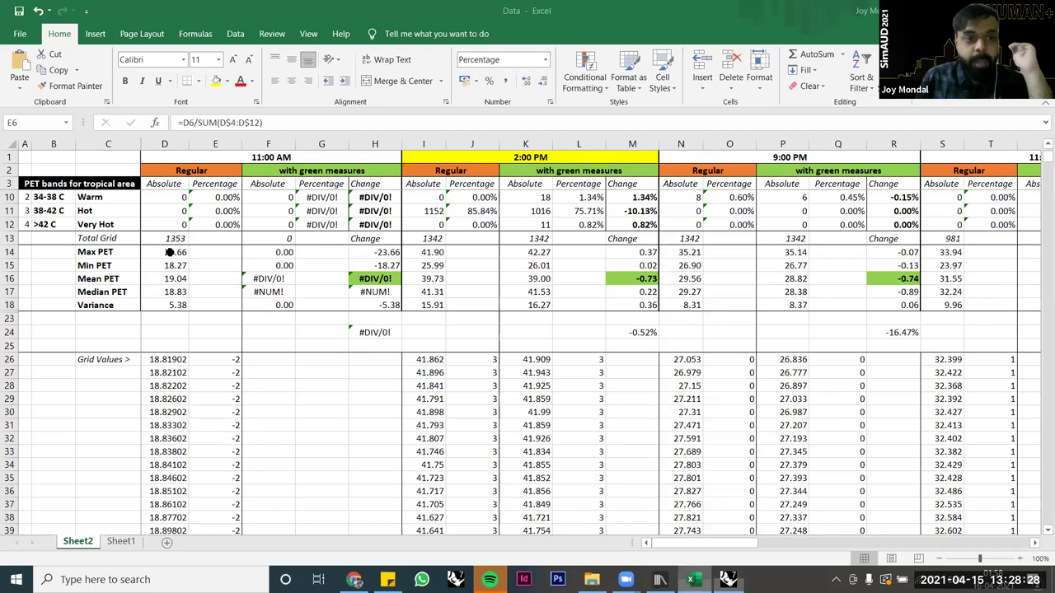
click(169, 252)
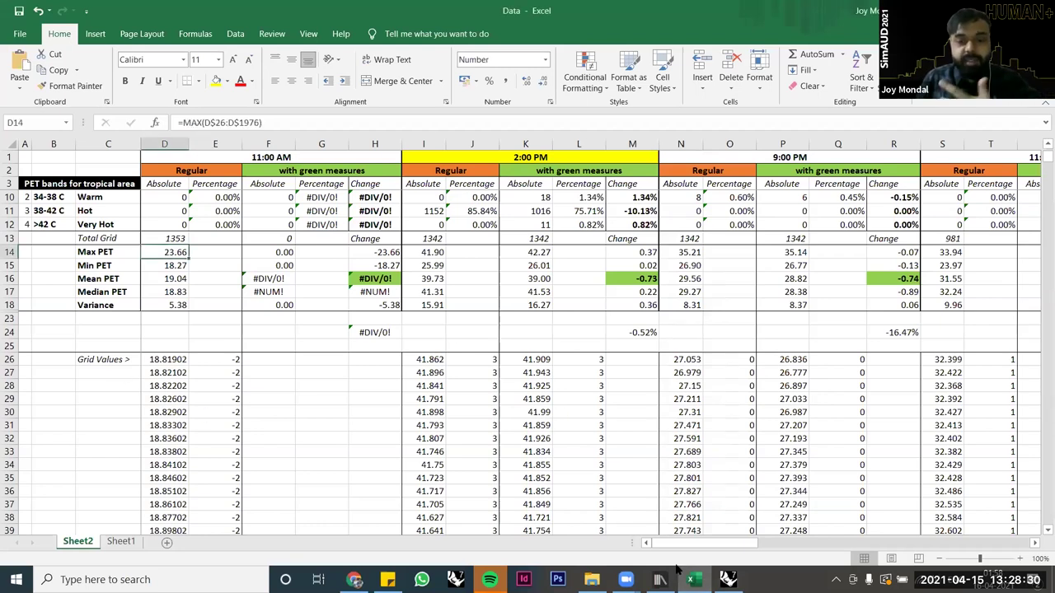
click(728, 580)
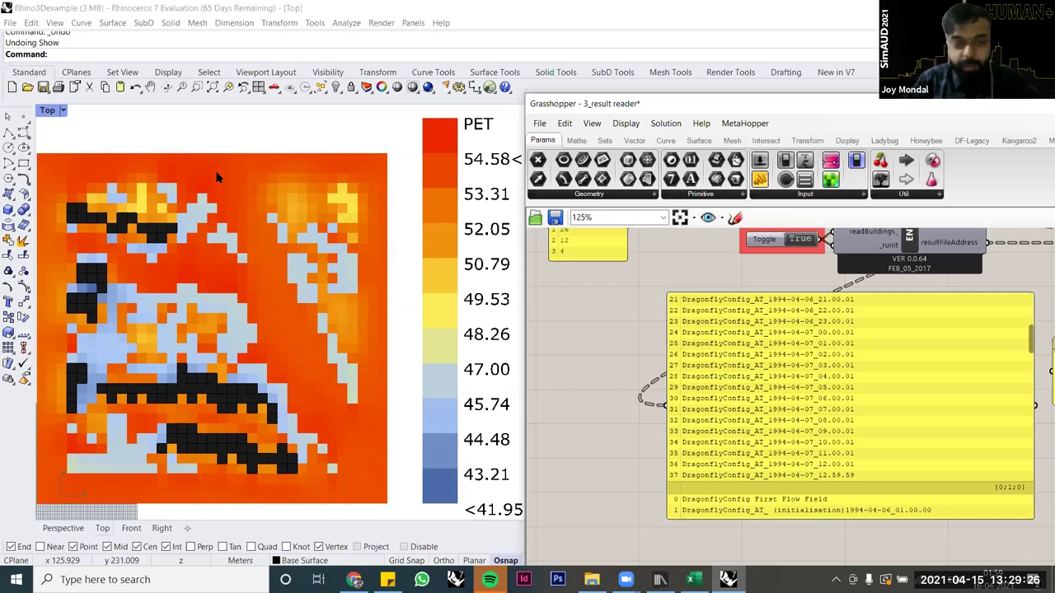
click(658, 9)
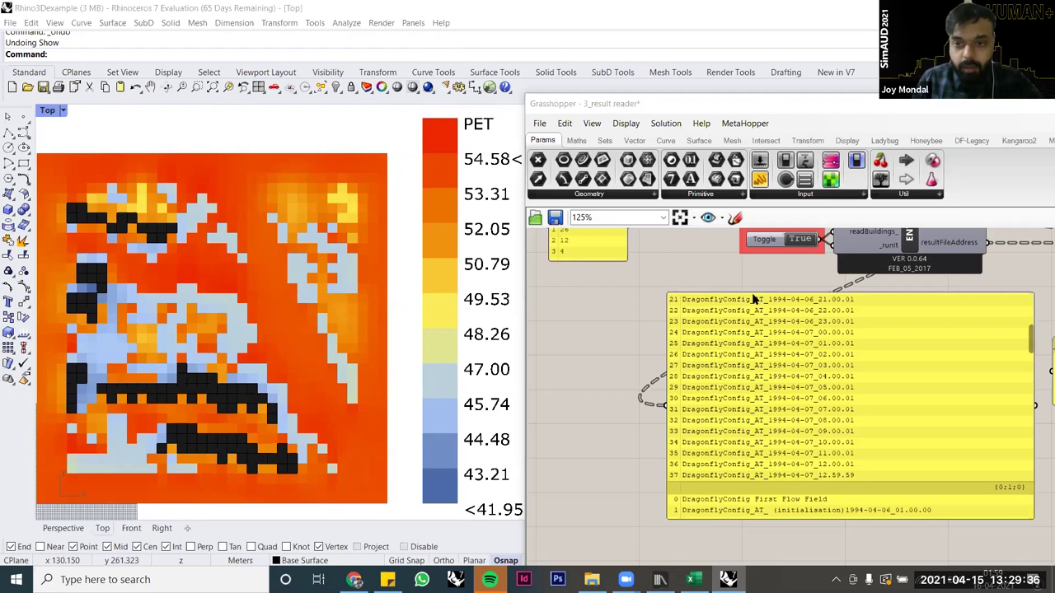
click(657, 276)
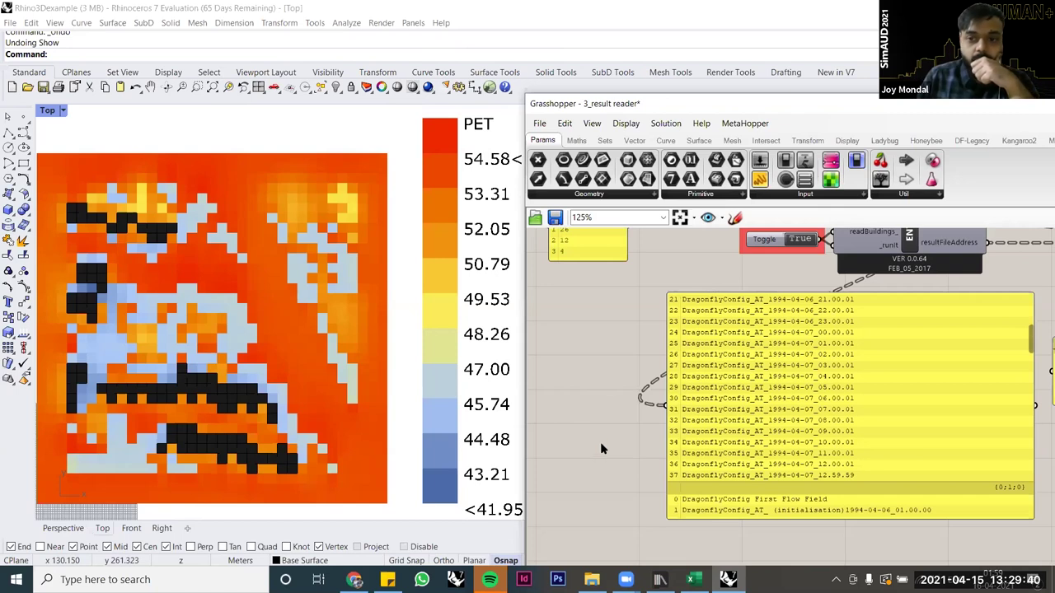
scroll(600, 448, down, 2)
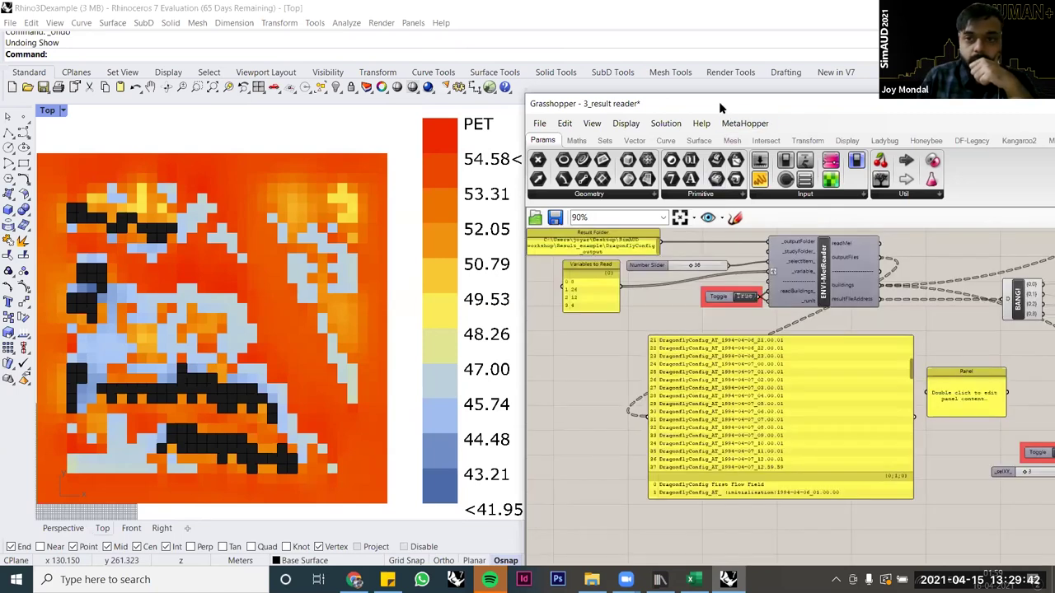
right_drag(718, 394, 579, 395)
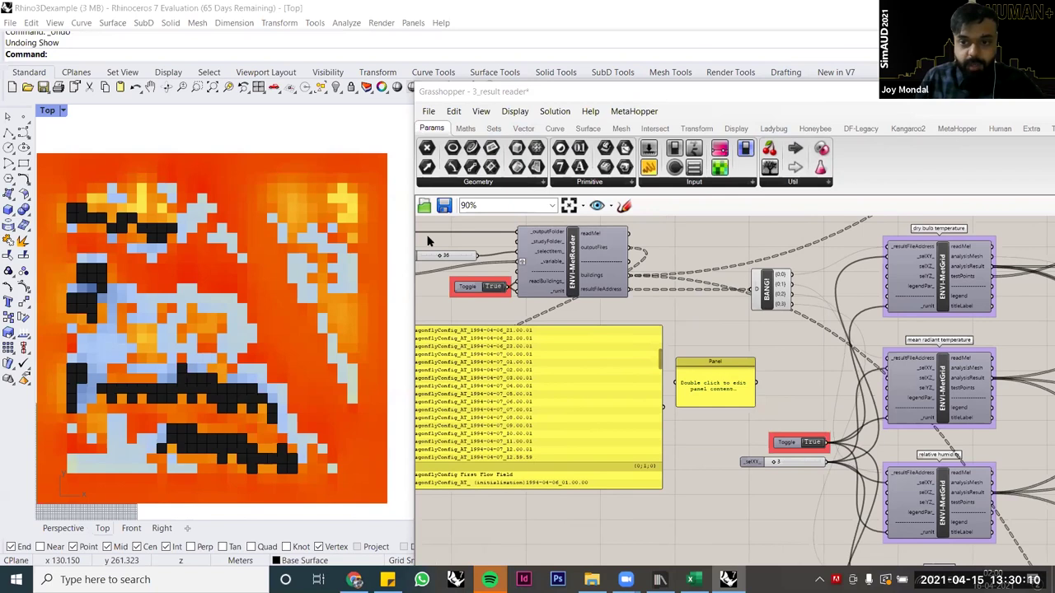
Step: Reposition the Grasshopper window to reach its open-document list and switch to the 2_simulation definition
drag(427, 91, 210, 127)
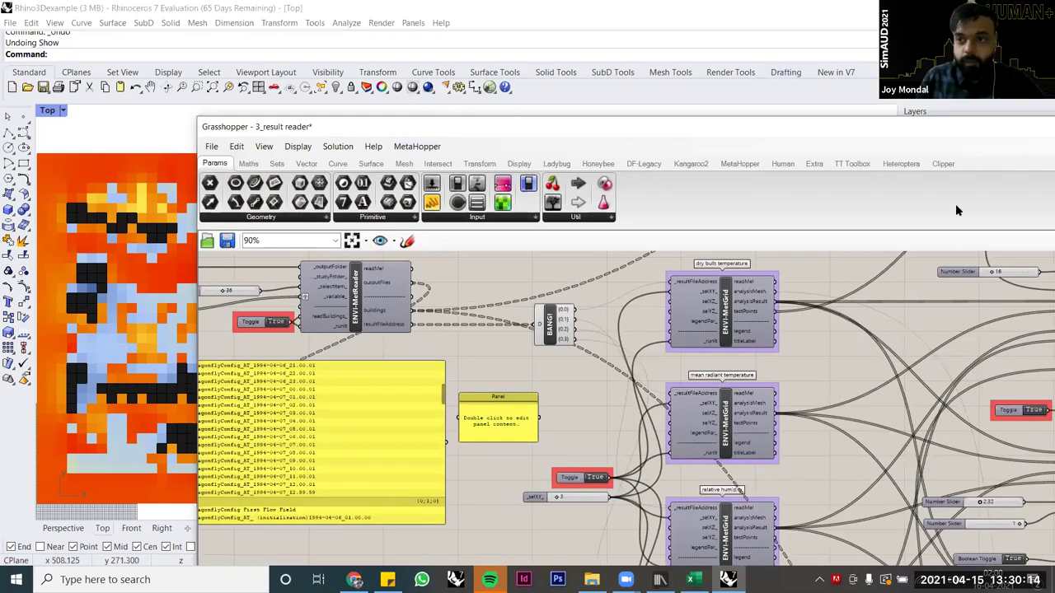
drag(692, 127, 451, 127)
click(966, 147)
click(962, 280)
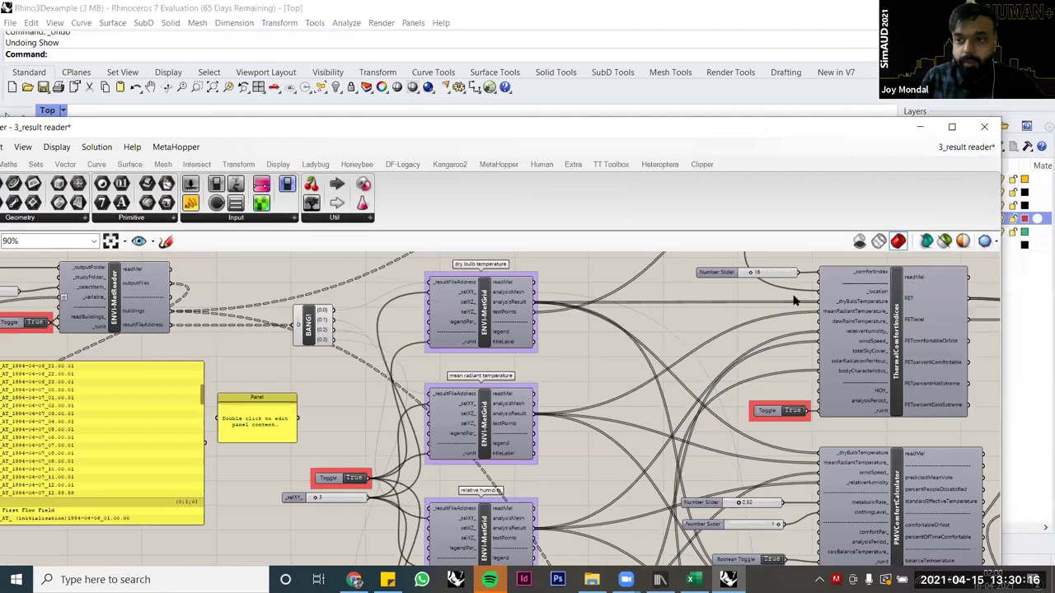
Step: Find the DF Envimet Spaces component in the simulation definition and set its Boolean Toggle to False
scroll(704, 380, down, 10)
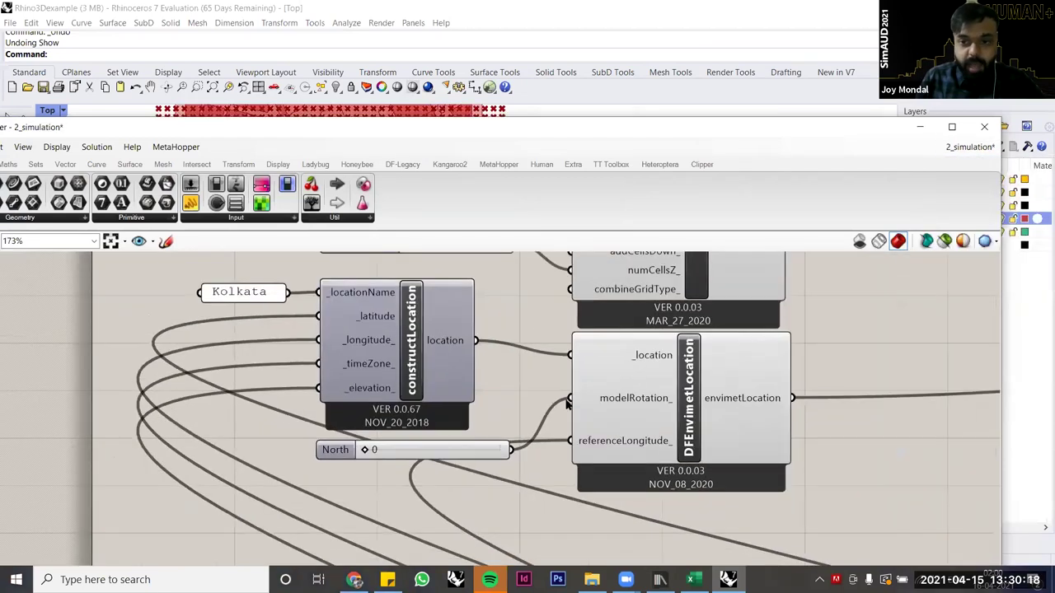
right_drag(685, 426, 546, 424)
scroll(603, 350, up, 4)
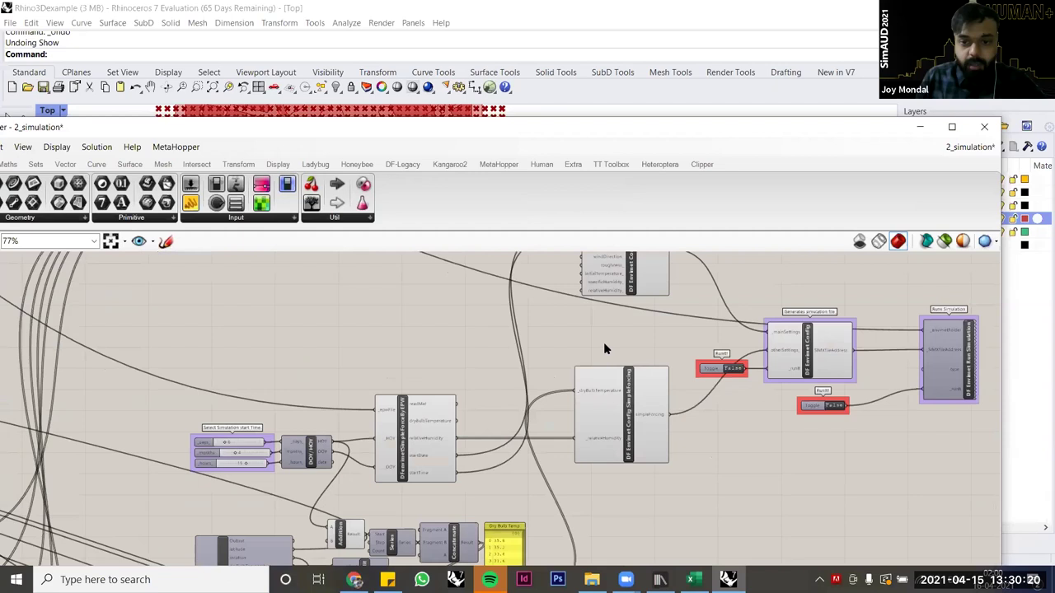
scroll(603, 341, down, 2)
scroll(565, 365, up, 2)
right_drag(465, 386, 560, 411)
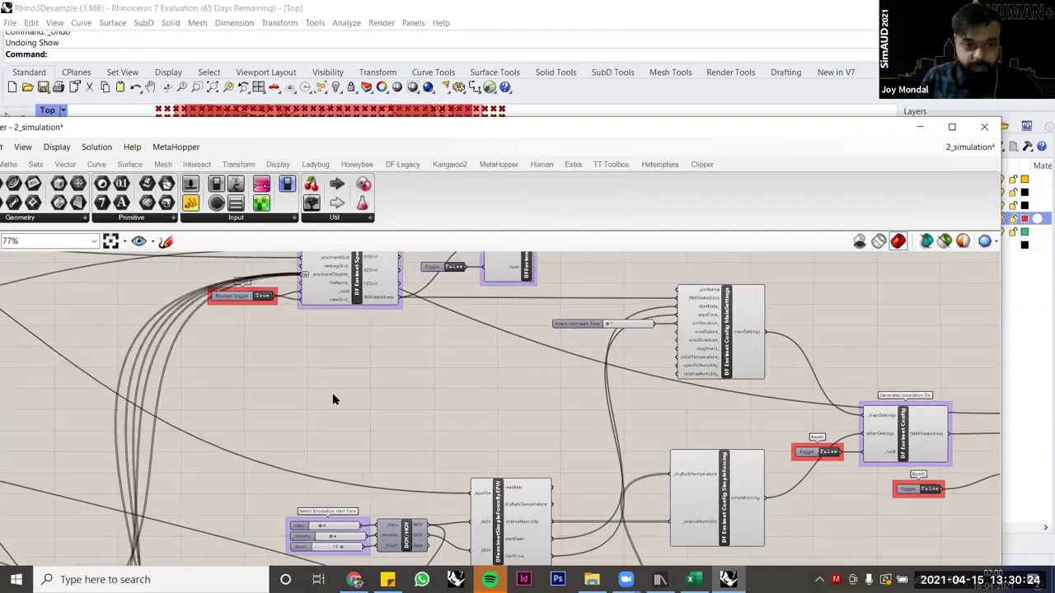
scroll(326, 391, up, 4)
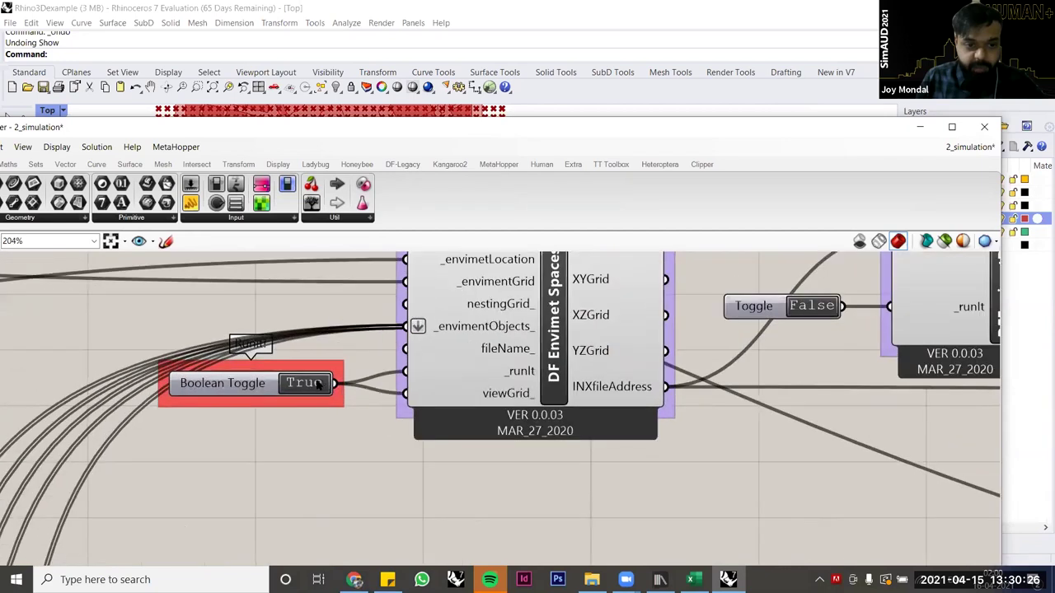
click(312, 385)
Step: Change the project name panel feeding DFEnvimetManageWorkspace to with_green_measure
scroll(541, 356, down, 2)
scroll(899, 440, down, 4)
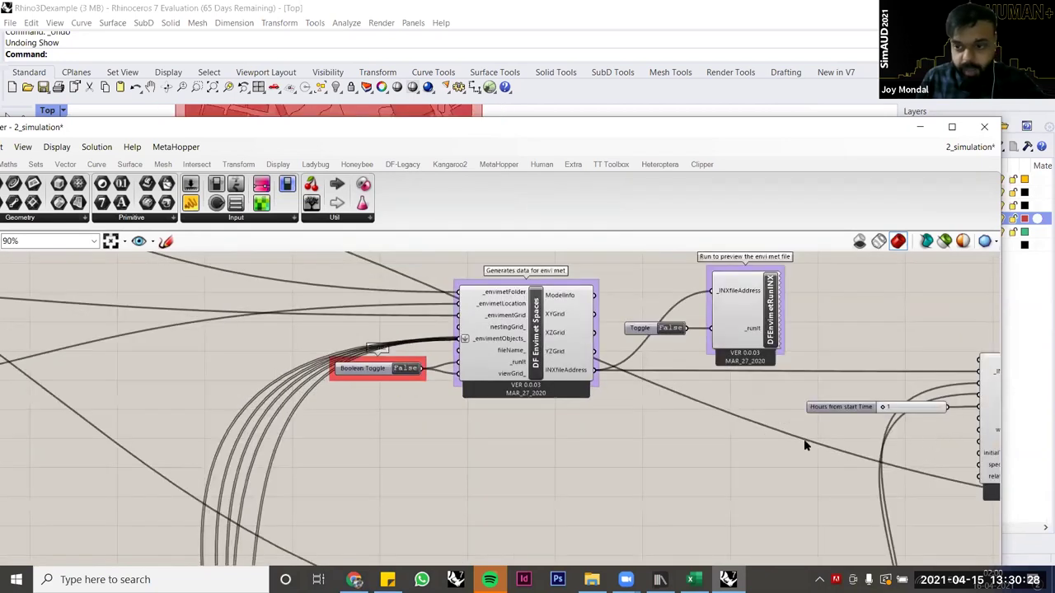
scroll(491, 428, up, 3)
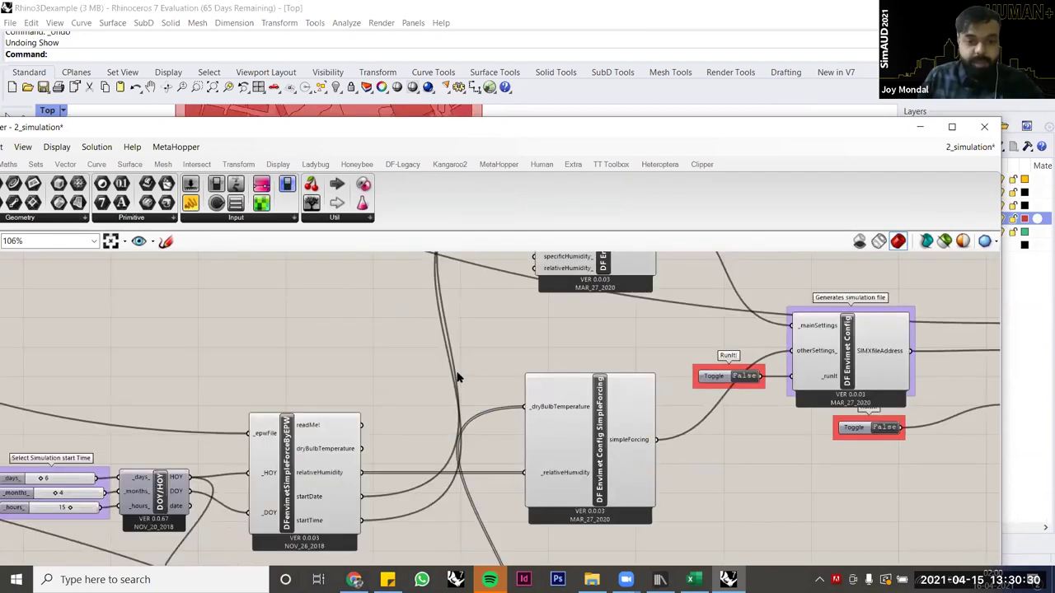
scroll(458, 377, down, 2)
scroll(458, 378, up, 2)
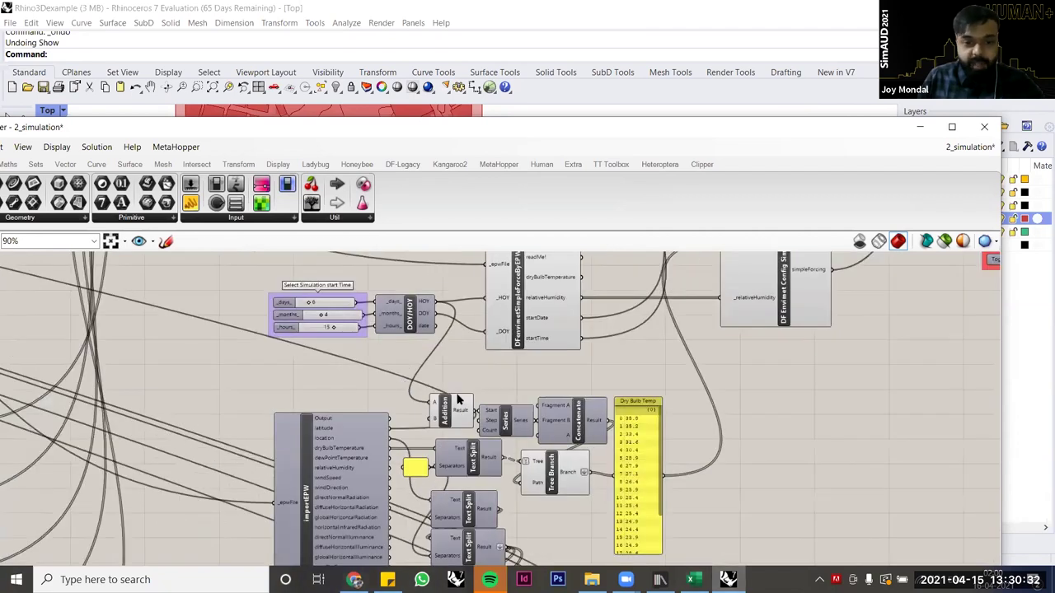
right_drag(396, 338, 513, 323)
right_drag(414, 439, 547, 427)
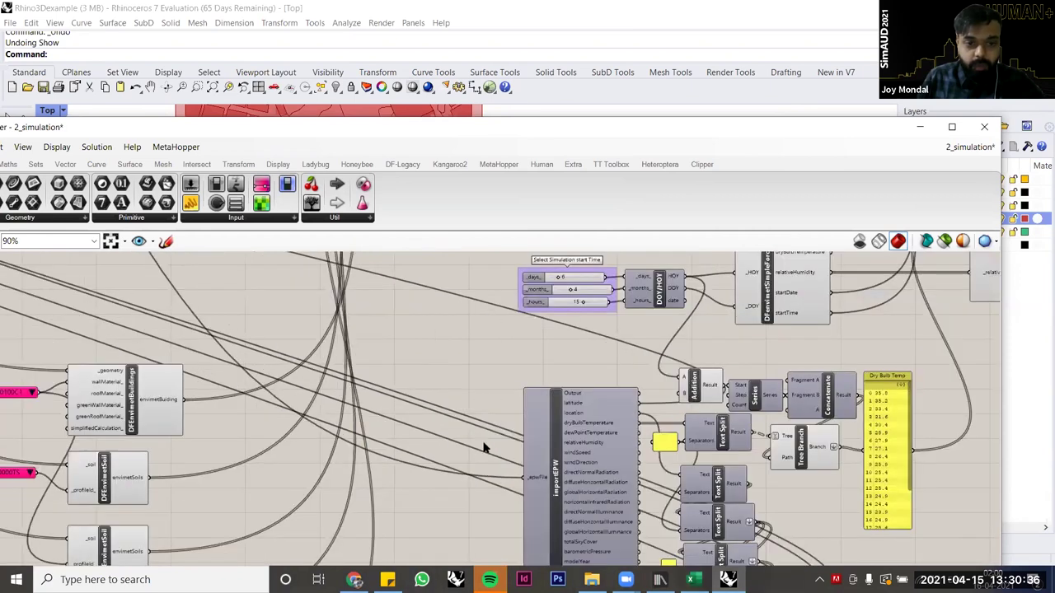
scroll(492, 330, down, 4)
right_drag(203, 407, 388, 459)
right_drag(123, 256, 240, 417)
scroll(240, 417, up, 4)
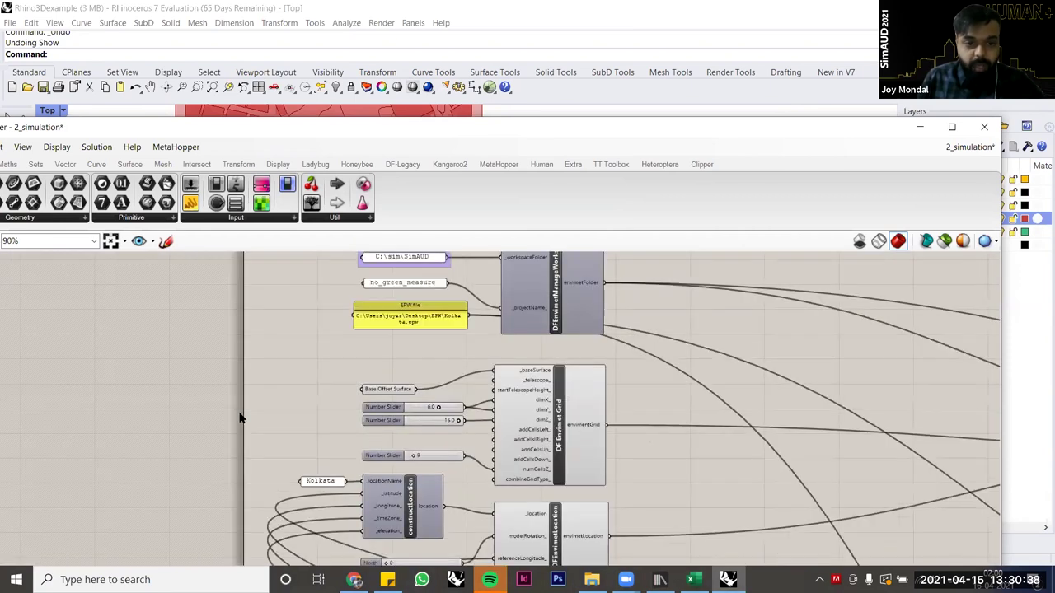
right_drag(323, 301, 240, 418)
scroll(285, 416, up, 3)
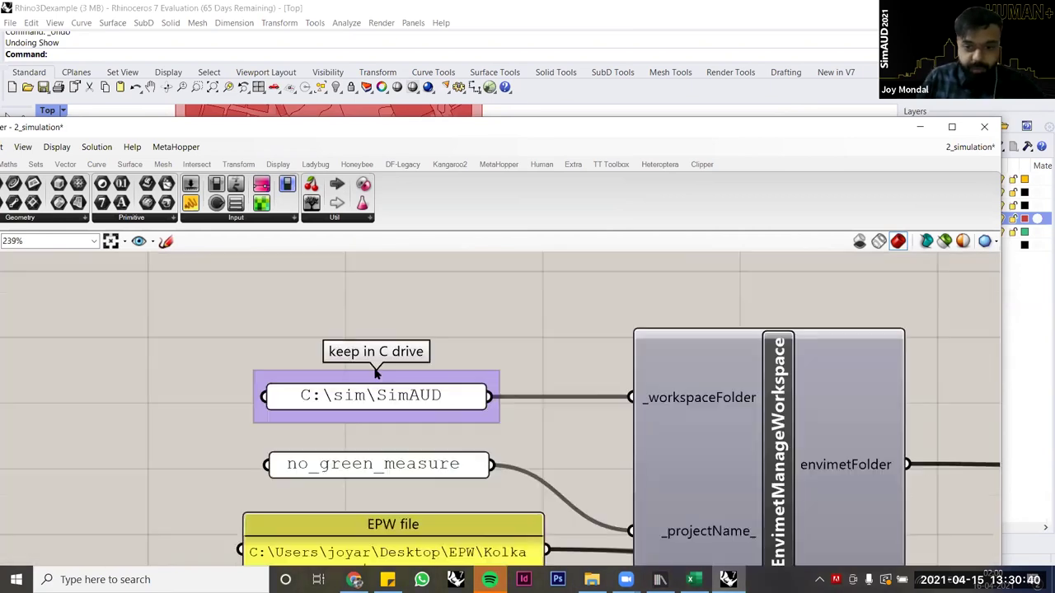
right_drag(415, 353, 419, 327)
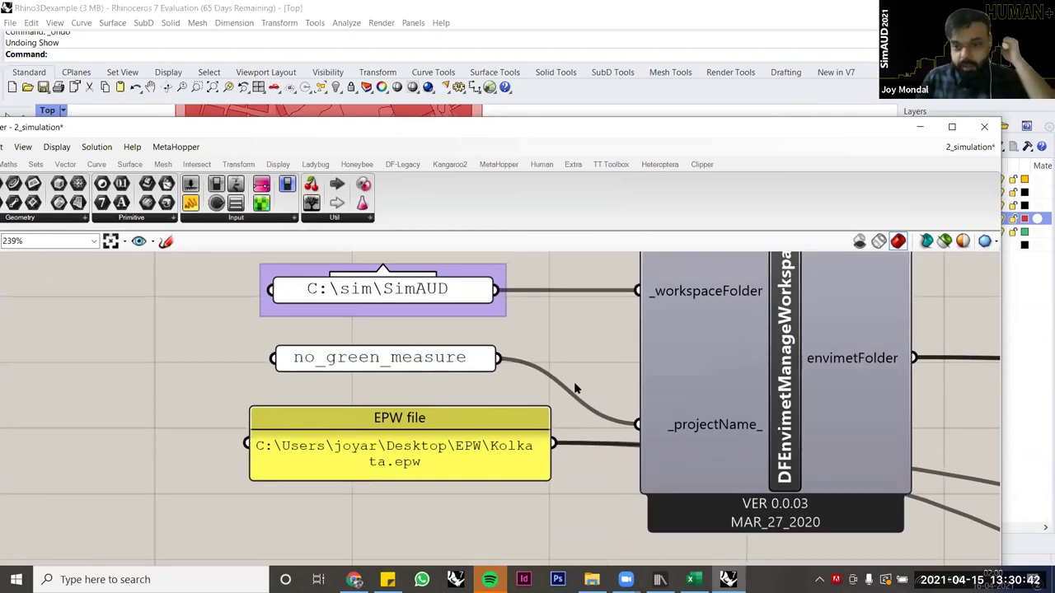
double_click(451, 361)
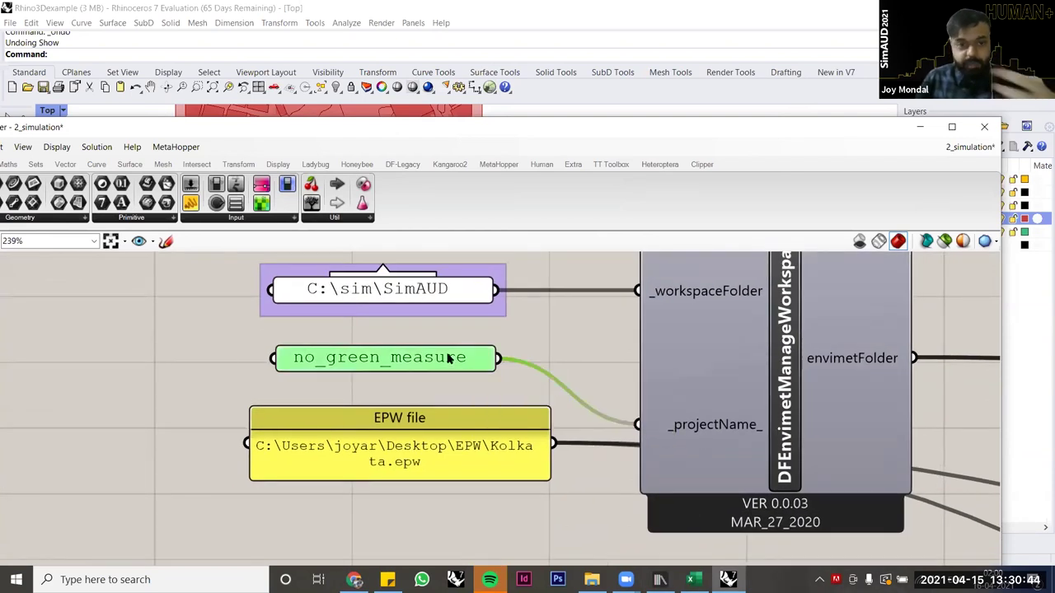
click(351, 282)
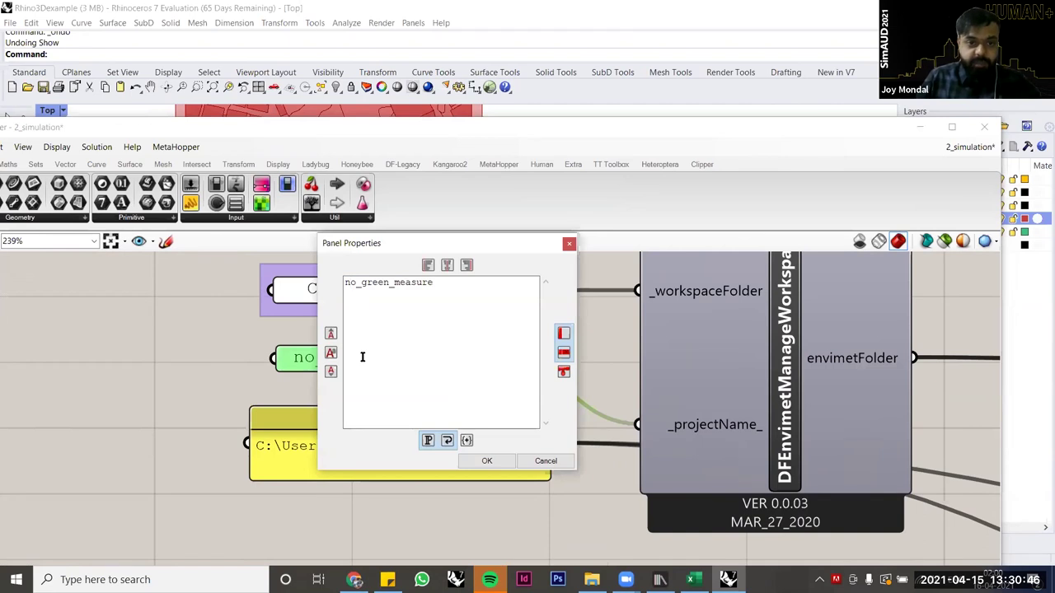
key(shift+Right)
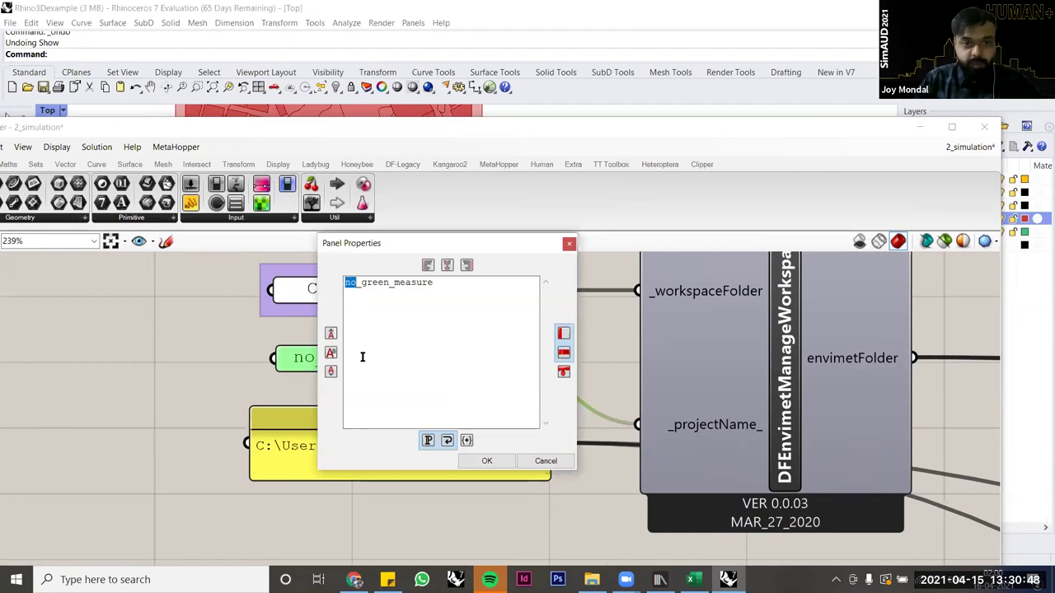
text(with)
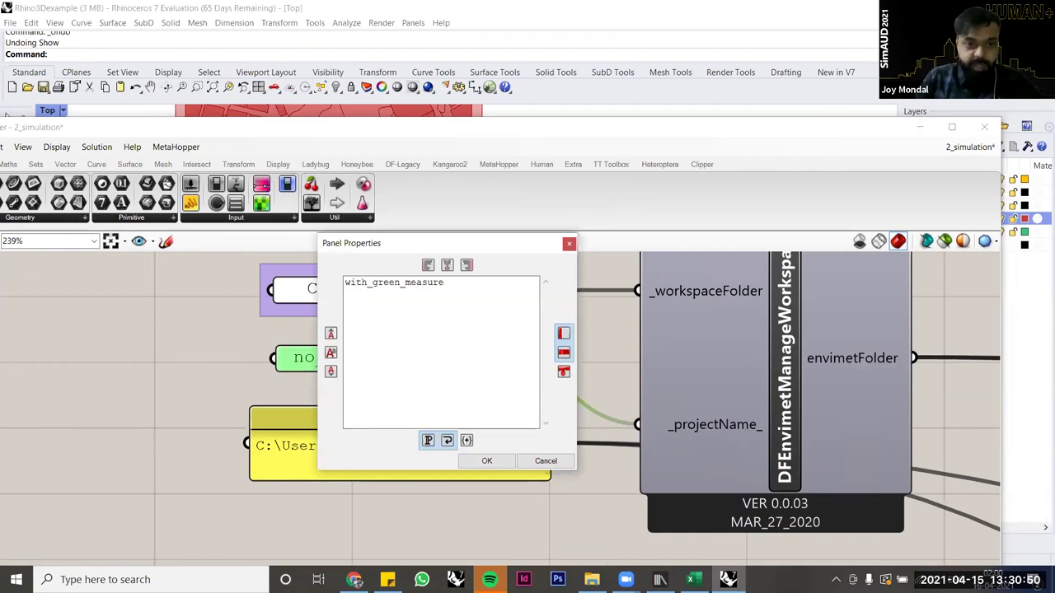
click(486, 461)
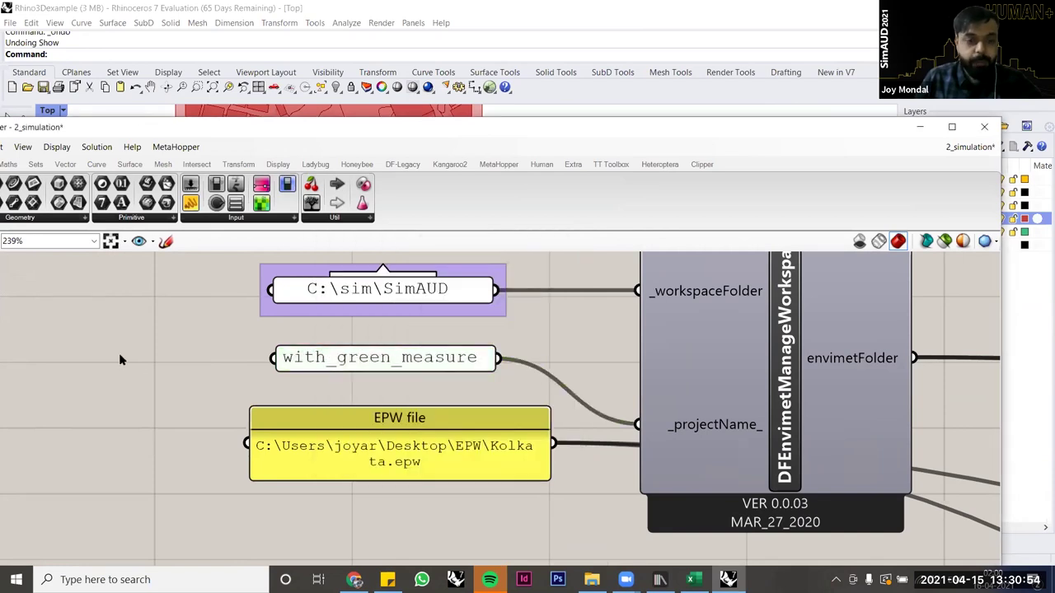
Step: Switch to File Explorer, browse to C:\sim\SimAUD and select the with_green_measure project folder
scroll(119, 360, down, 3)
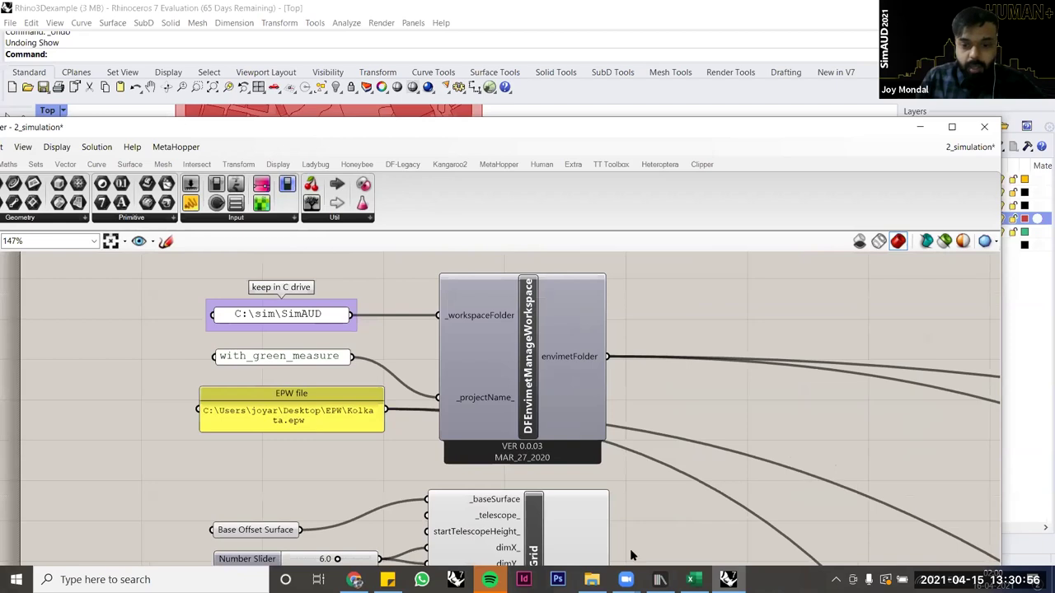
click(591, 579)
key(alt+Tab)
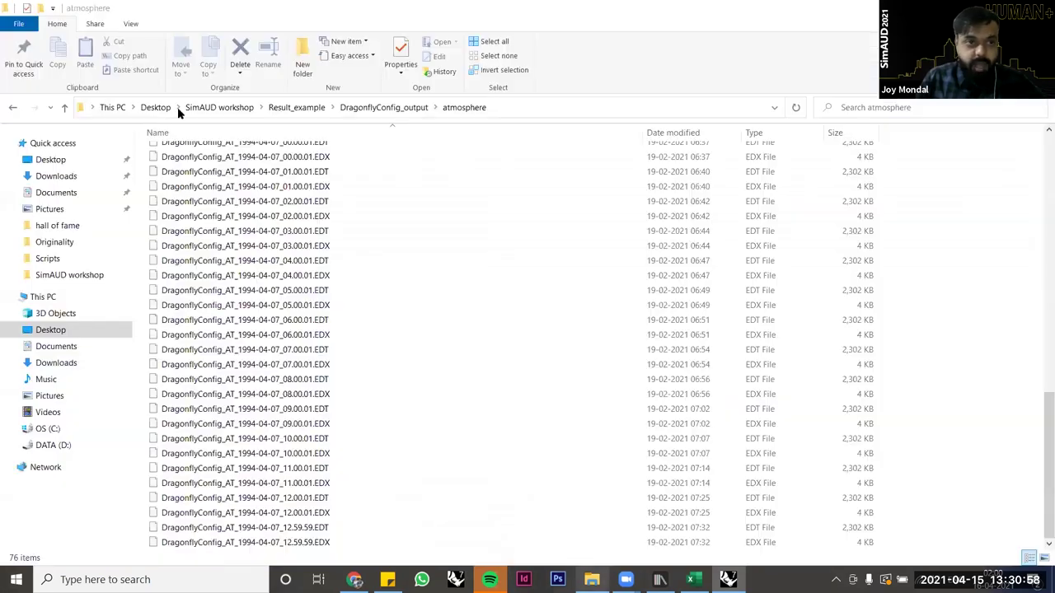
click(48, 429)
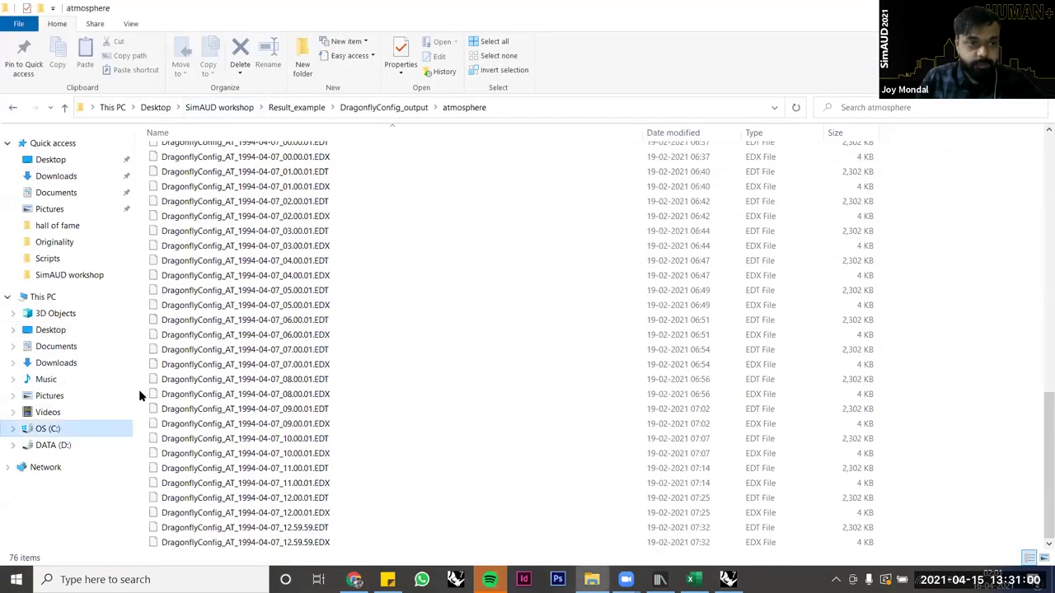
double_click(183, 437)
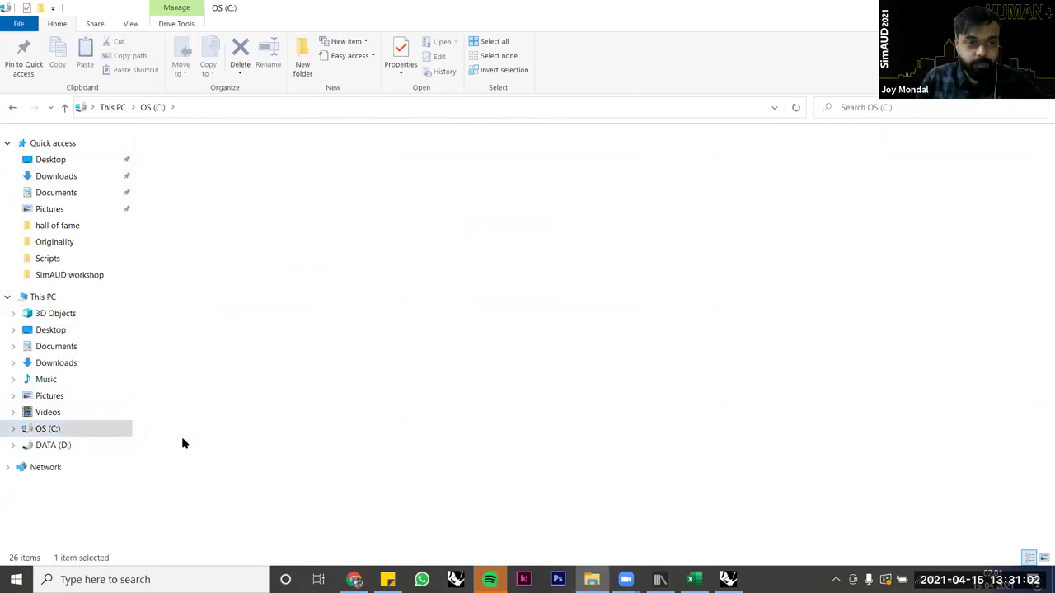
click(196, 170)
double_click(196, 169)
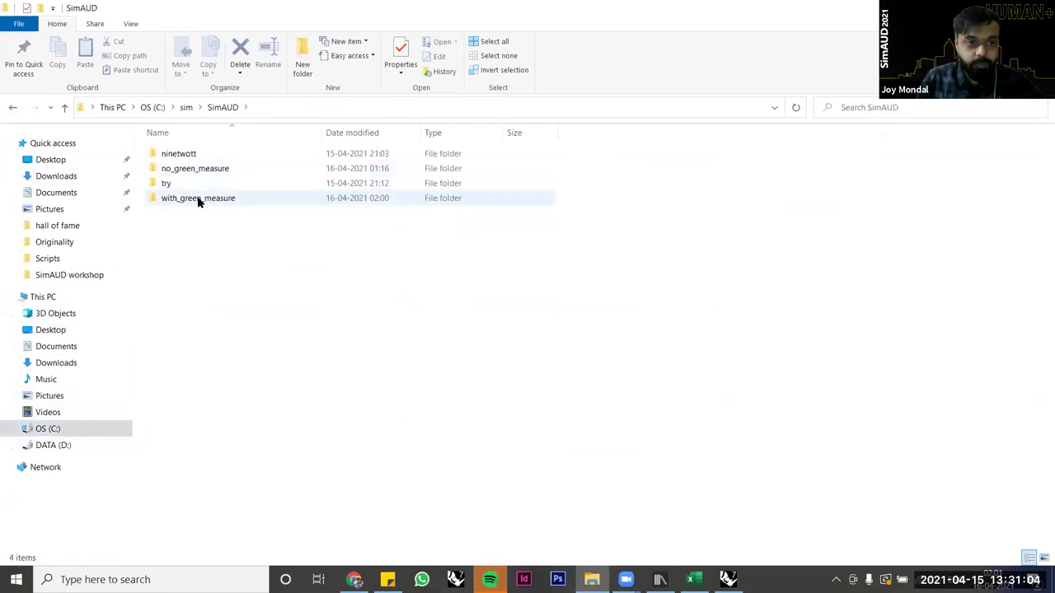
click(195, 199)
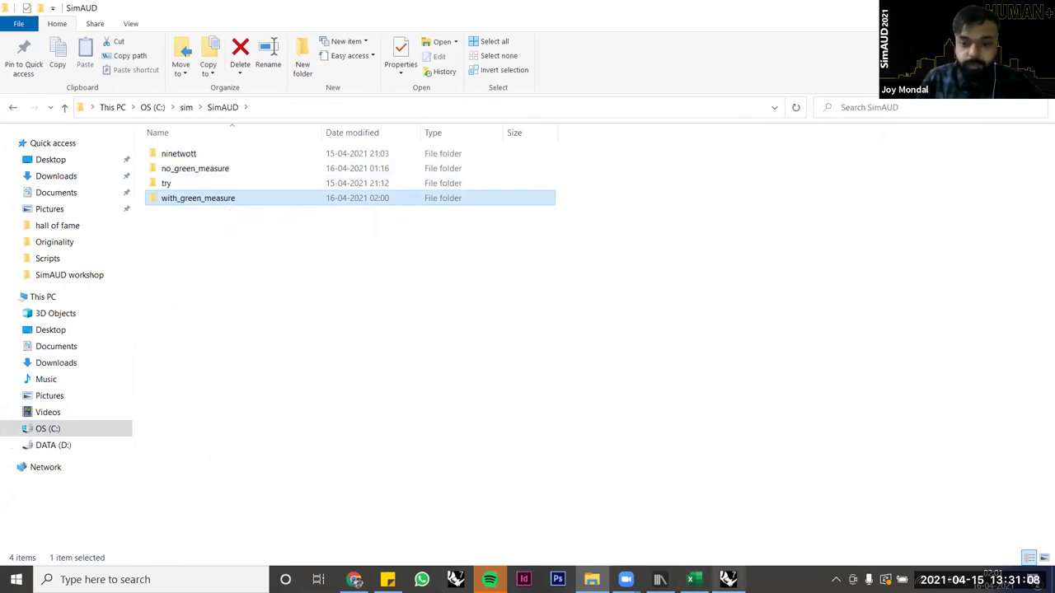
Step: Return to Grasshopper and trace the simulation chain up to the dry bulb temperature input of DF Envimet Config SimpleForcing
click(727, 579)
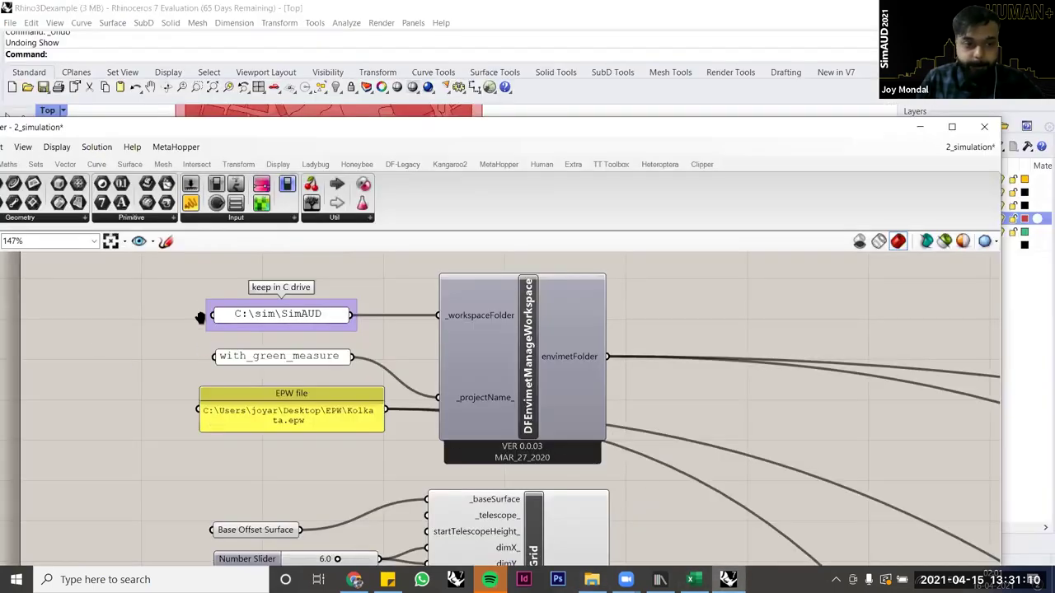
scroll(202, 315, down, 2)
right_drag(215, 436, 202, 315)
scroll(224, 361, down, 3)
right_drag(643, 338, 288, 293)
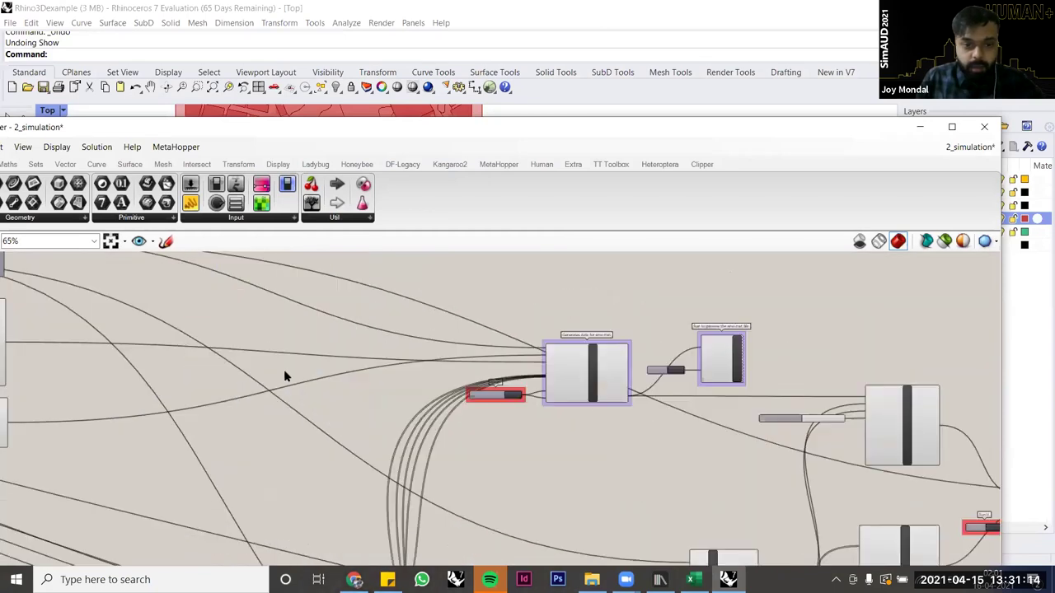
right_drag(583, 447, 272, 306)
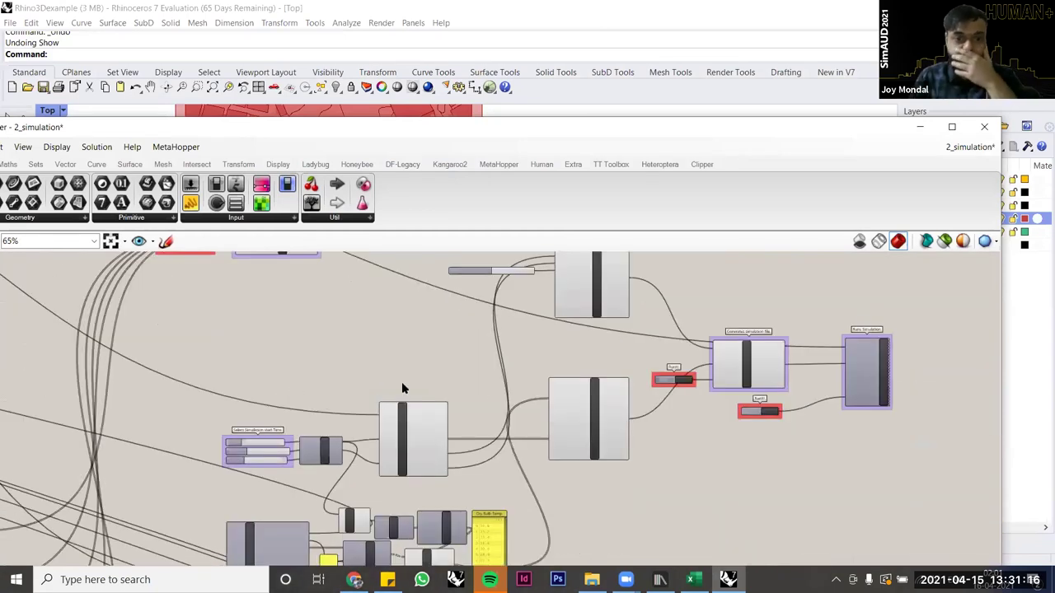
scroll(474, 353, up, 2)
right_drag(635, 416, 536, 486)
right_drag(618, 378, 645, 287)
right_drag(496, 396, 595, 363)
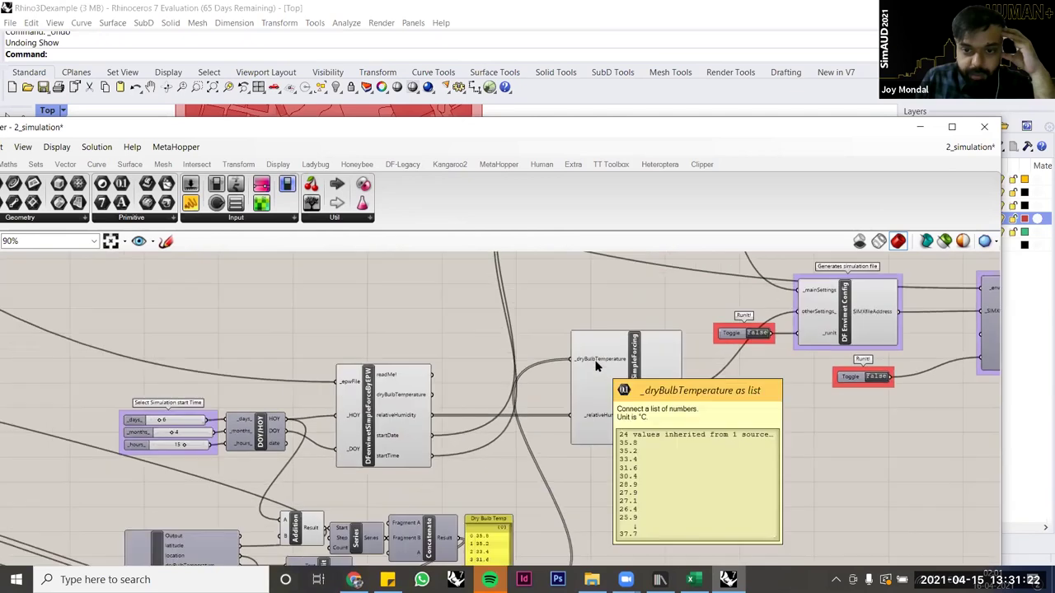
Step: Move the start time sliders, DOY/HOY and DFenvimetSimpleForceByEPW components slightly up together, away from the EPW import section
drag(454, 478, 3, 290)
drag(382, 395, 390, 352)
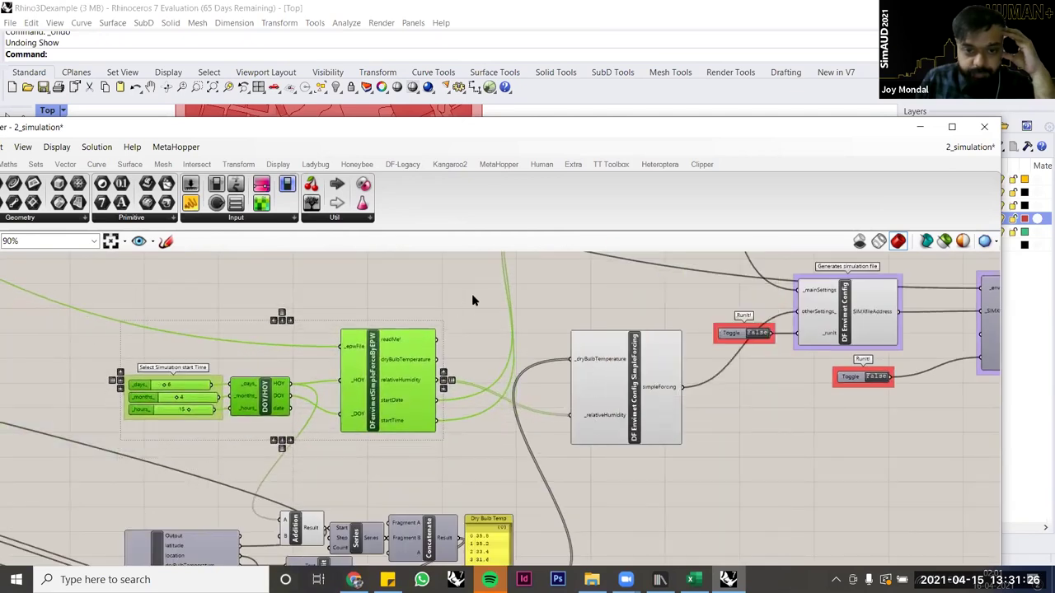
click(463, 380)
Step: Examine how the SimpleForcing and MainSettings components connect to DF Envimet Config and DF Envimet Run Simulation
right_drag(460, 393, 464, 415)
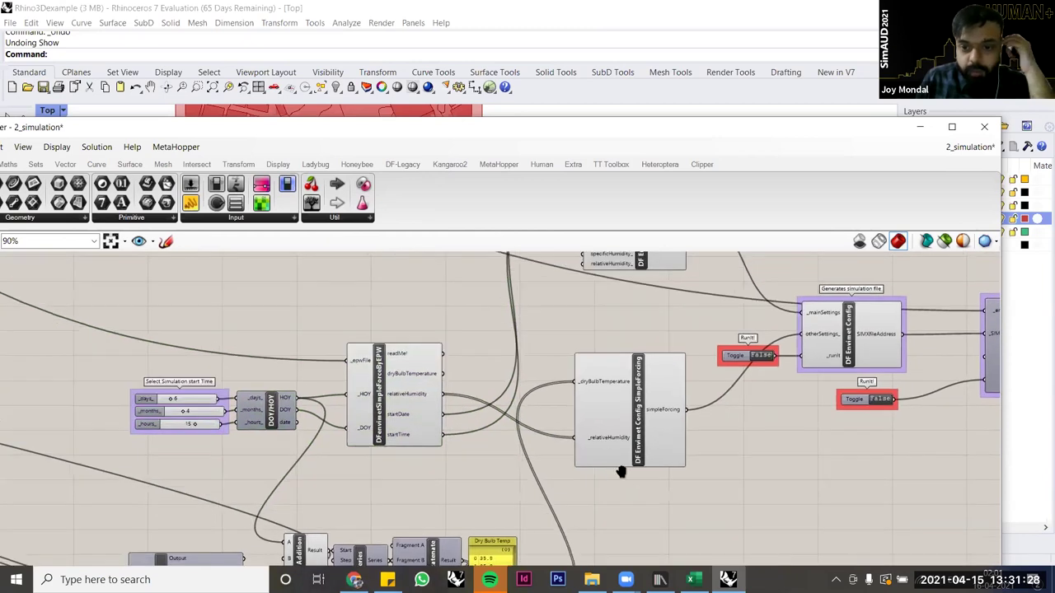
right_drag(621, 470, 623, 549)
right_drag(604, 433, 596, 418)
right_drag(598, 493, 587, 474)
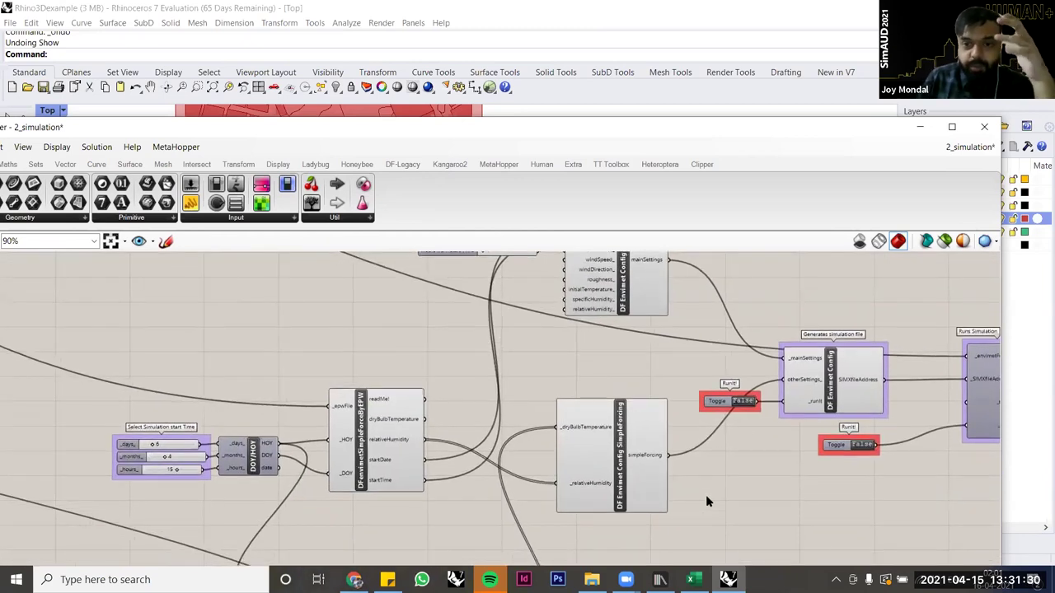
right_drag(657, 507, 685, 495)
right_drag(748, 417, 731, 425)
scroll(733, 425, right, 3)
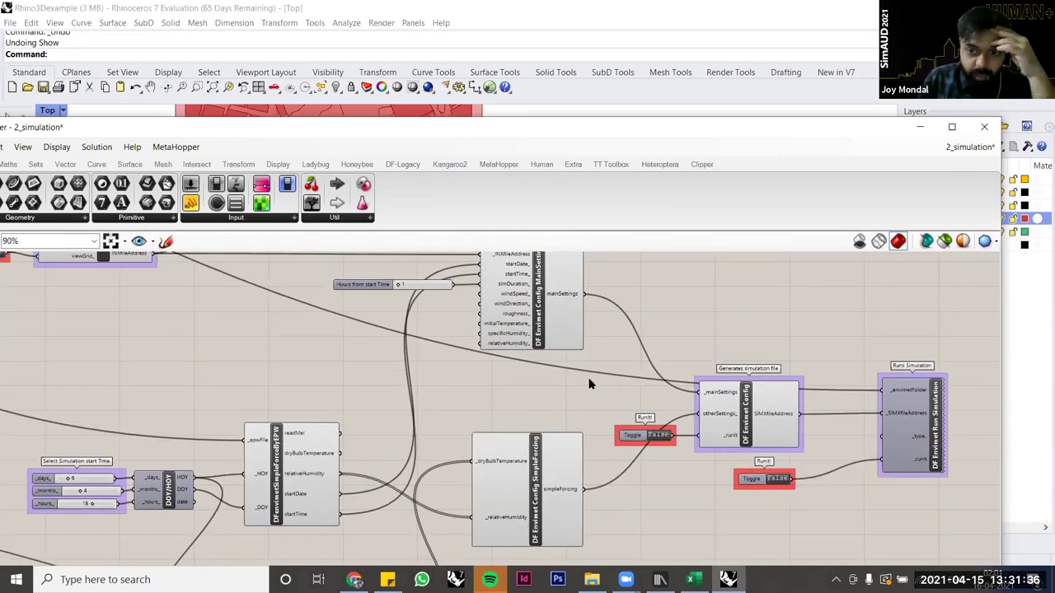
mouse_move(445, 417)
right_down()
mouse_move(433, 418)
mouse_move(447, 428)
right_up()
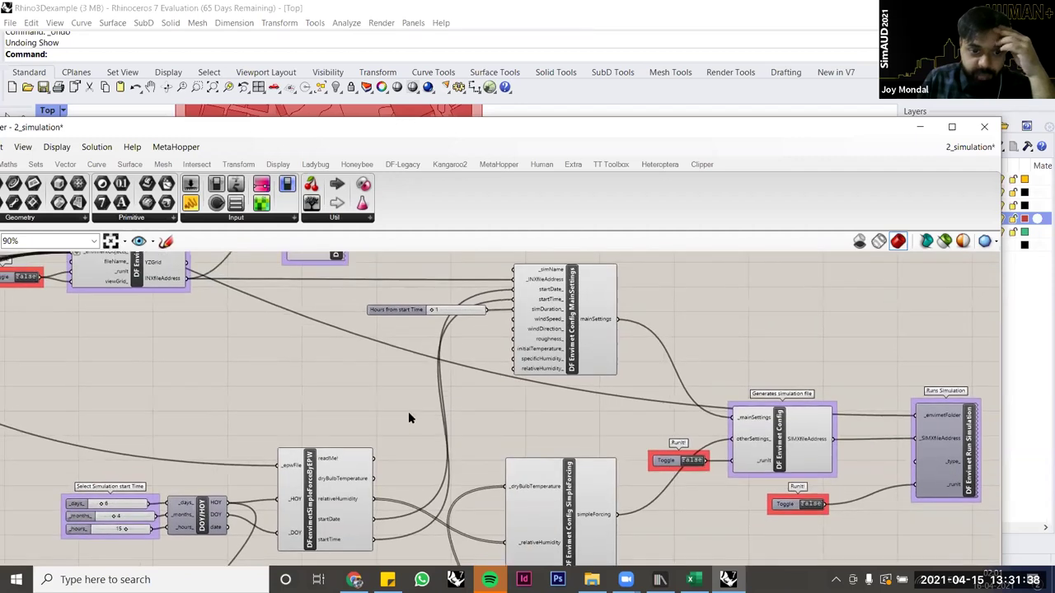
right_drag(378, 400, 455, 345)
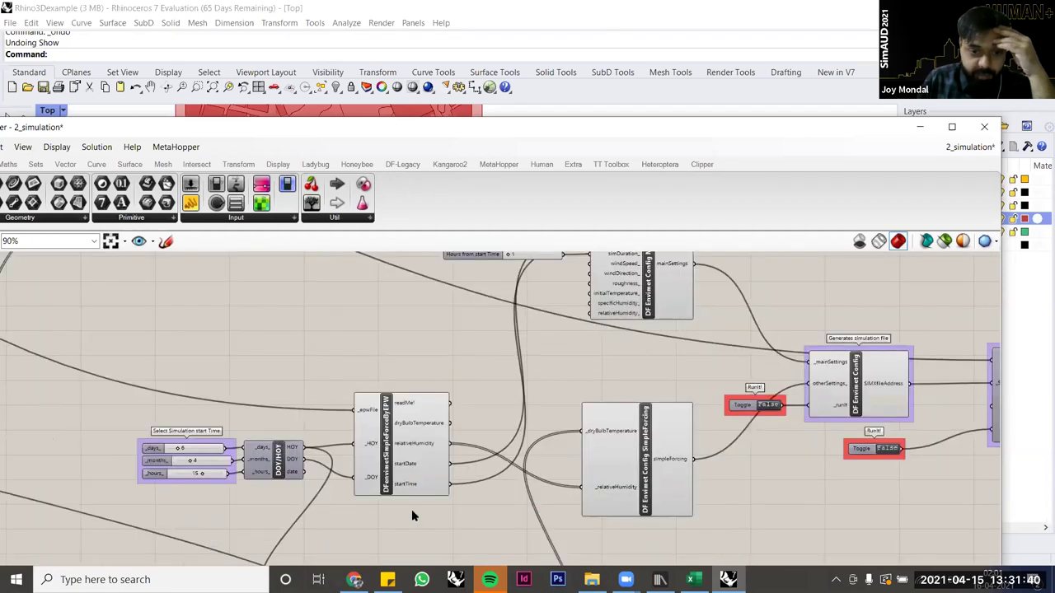
Step: Inspect the simulation start time sliders for days, months and hours and their connection to DOY/HOY
scroll(385, 517, up, 4)
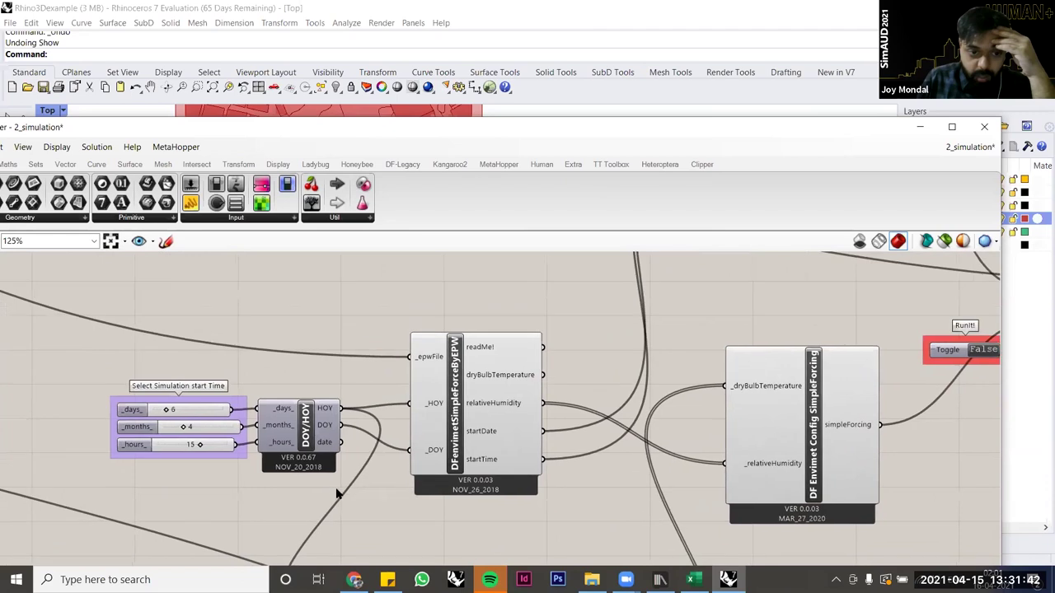
drag(123, 395, 122, 388)
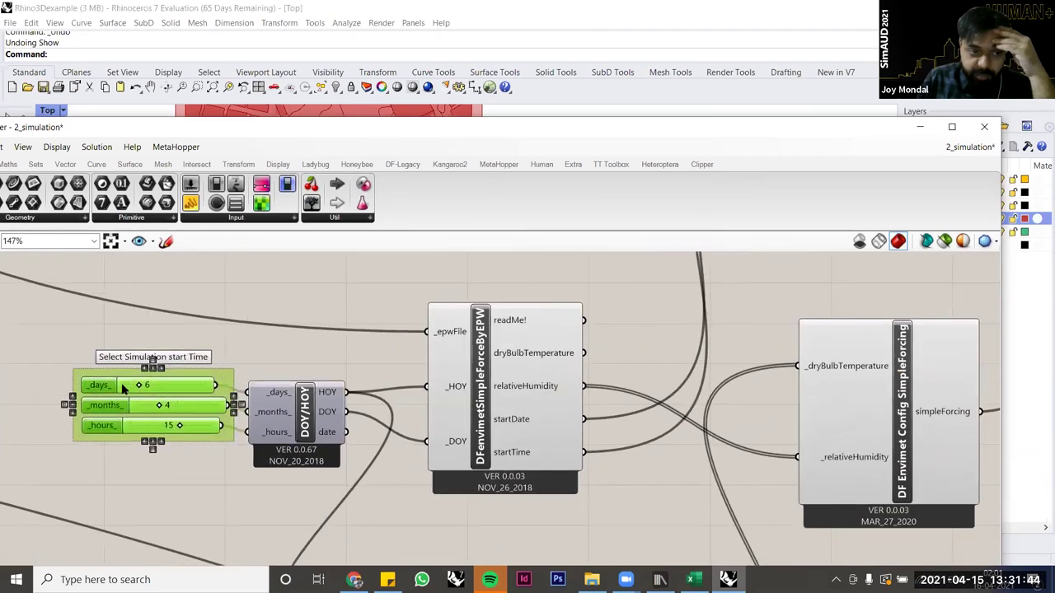
click(223, 486)
right_drag(175, 463, 243, 474)
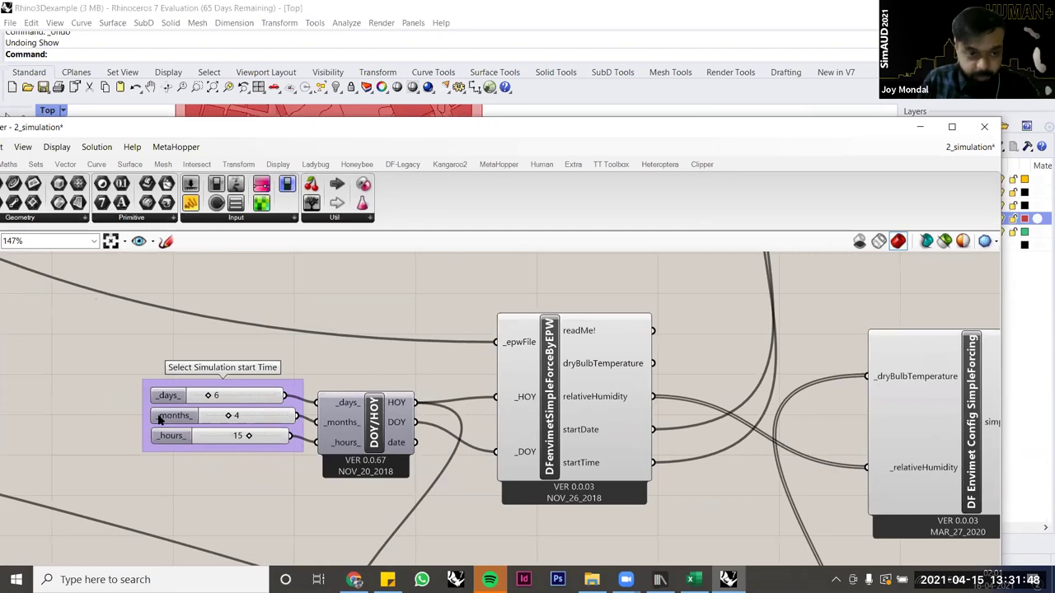
scroll(161, 419, up, 3)
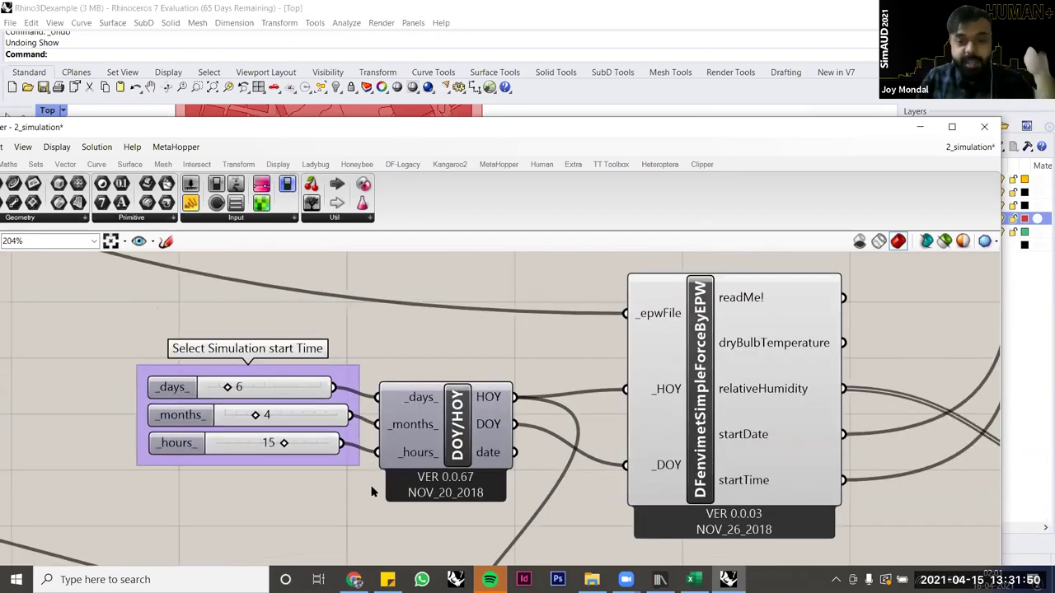
right_drag(340, 434, 280, 428)
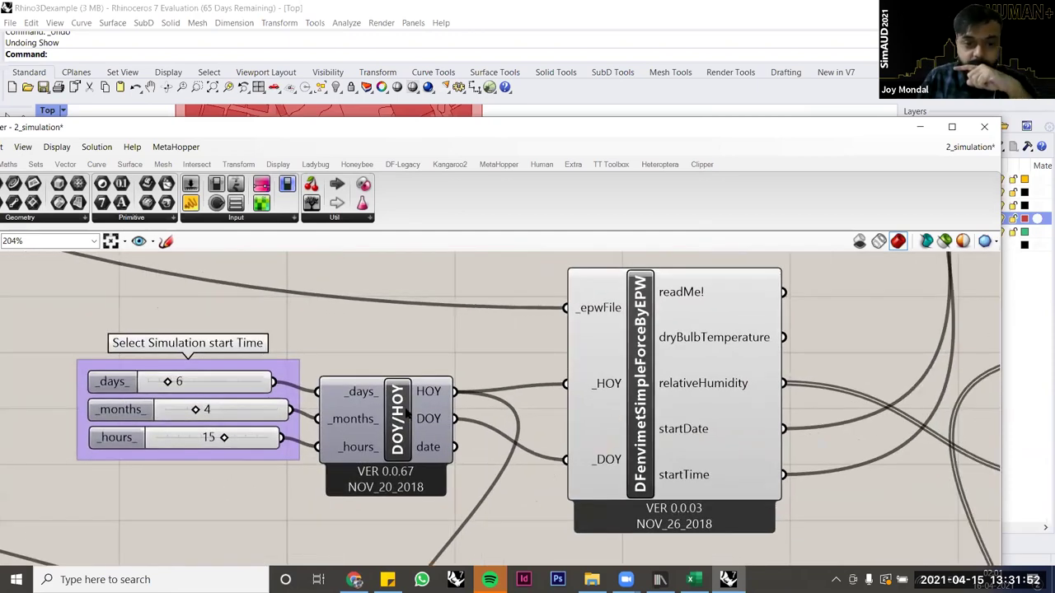
Step: Select the DFenvimetSimpleForceByEPW component and check its relative humidity and dry bulb temperature outputs
scroll(404, 413, down, 6)
scroll(369, 374, up, 3)
click(382, 371)
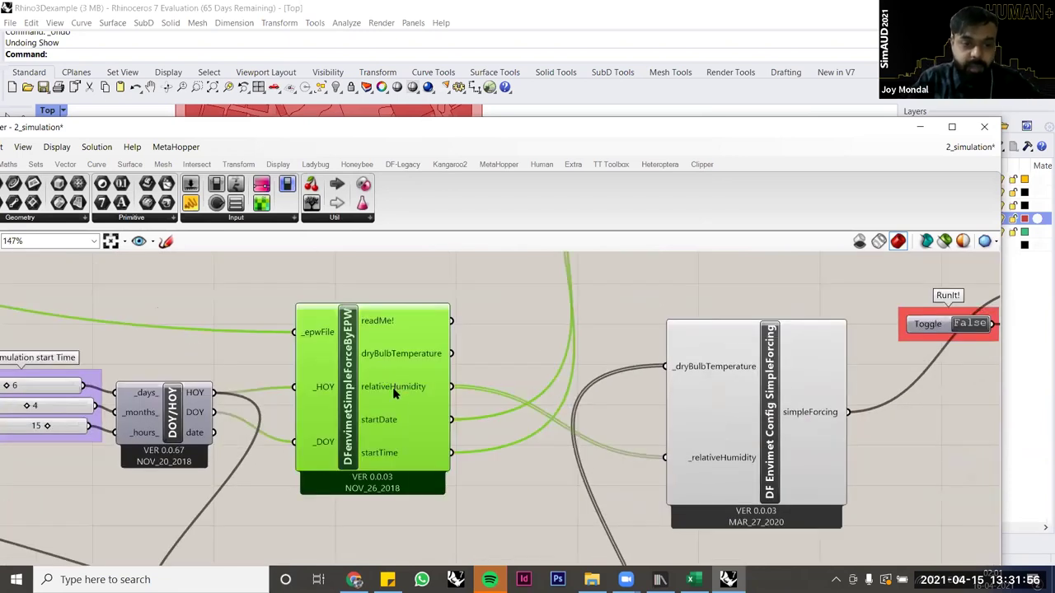
mouse_move(394, 394)
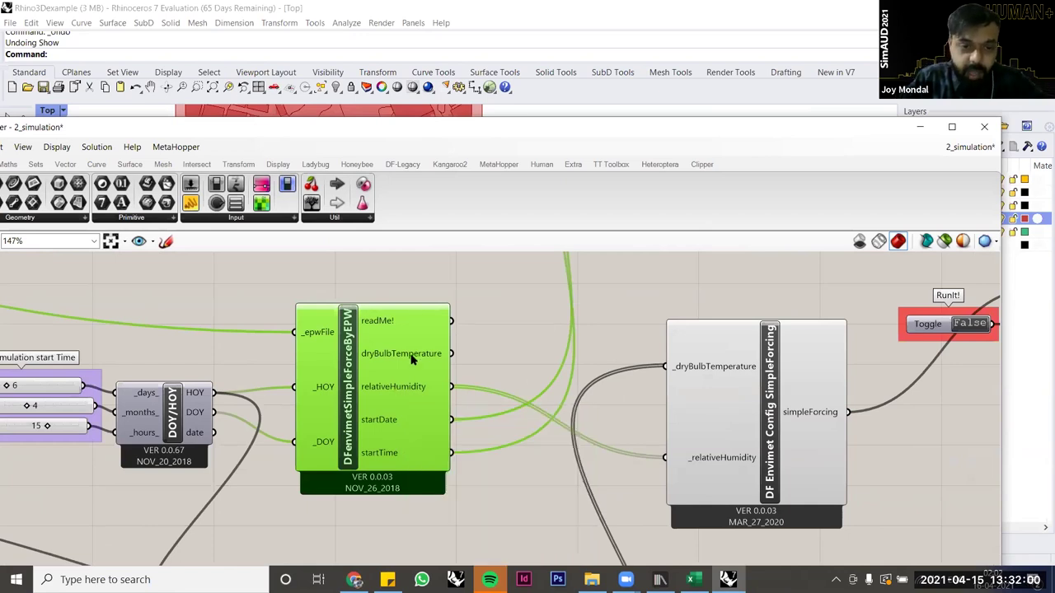
Step: Examine how the SimpleForcing component takes its temperature and humidity inputs and feeds the otherSettings input of DF Envimet Config
mouse_move(418, 354)
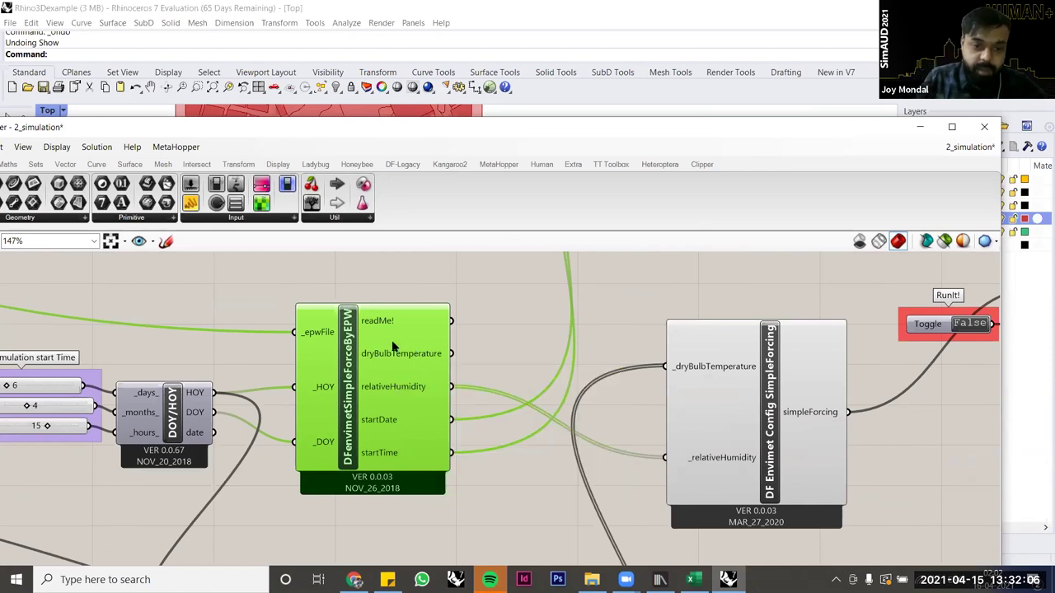
right_drag(557, 477, 468, 478)
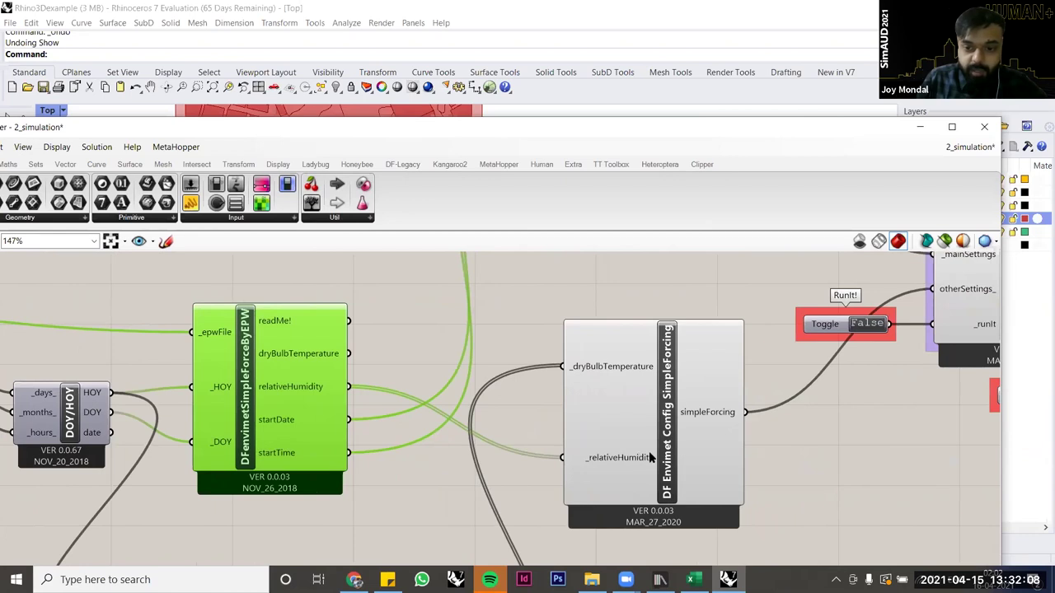
click(673, 445)
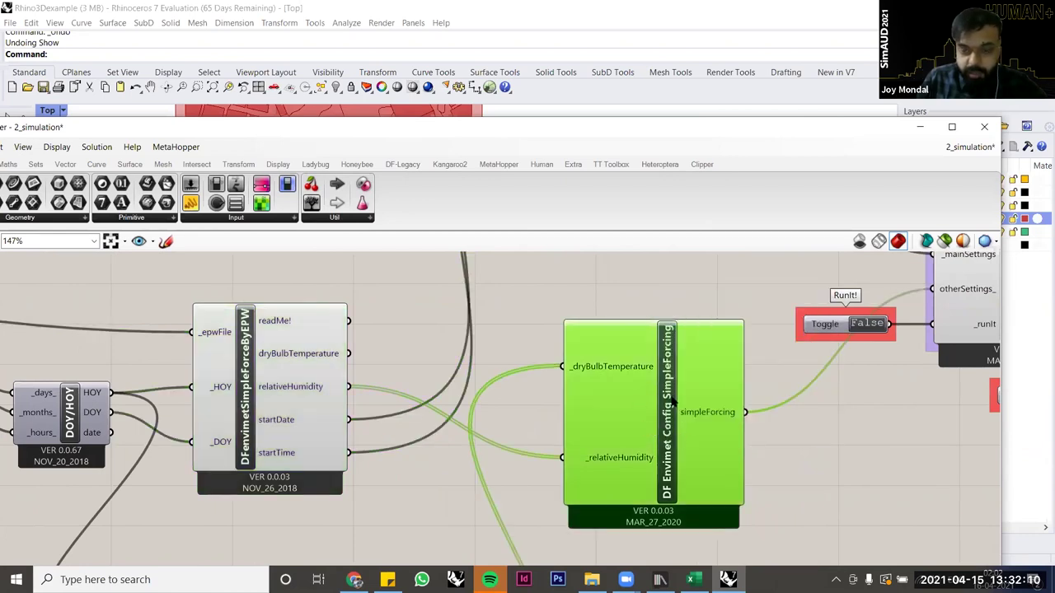
right_drag(533, 427, 518, 429)
right_drag(833, 425, 710, 429)
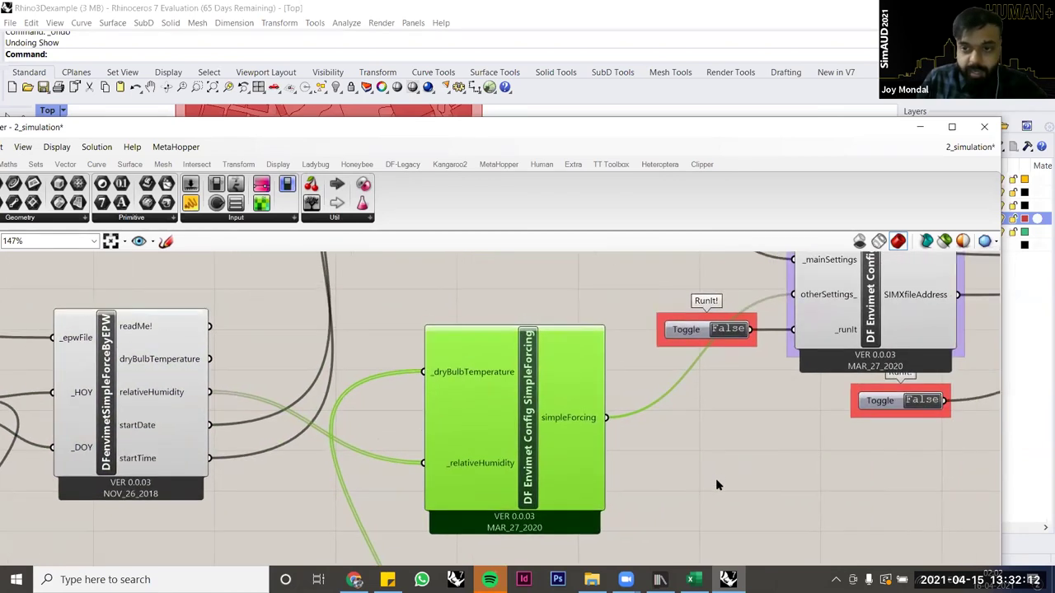
right_drag(855, 307, 781, 361)
click(775, 320)
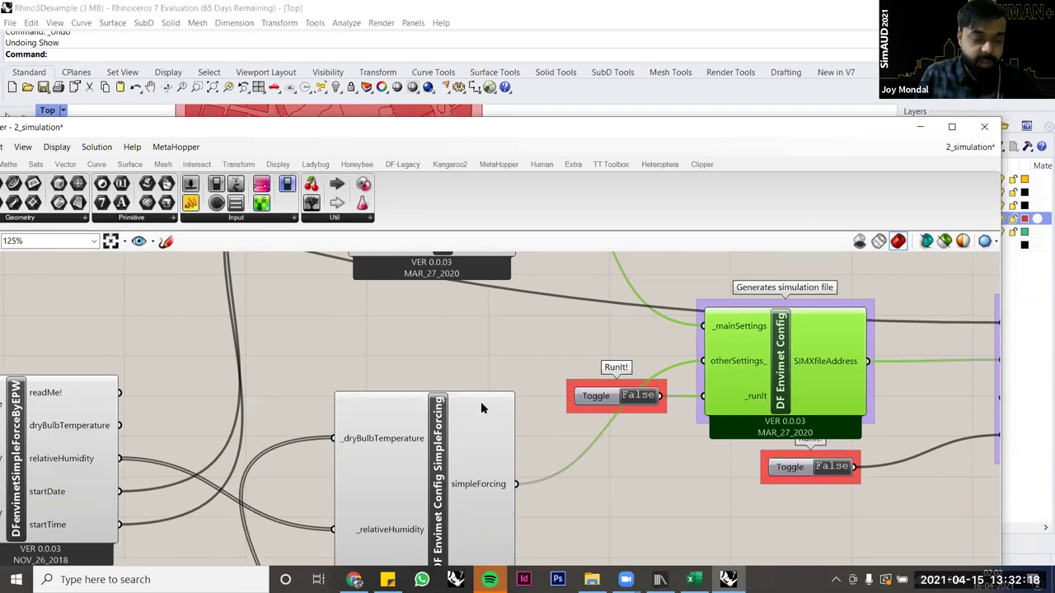
Step: Move the SimpleForcing component slightly up so its relative humidity input lines up with the matching DFenvimetSimpleForceByEPW output
scroll(480, 402, down, 3)
drag(478, 398, 468, 362)
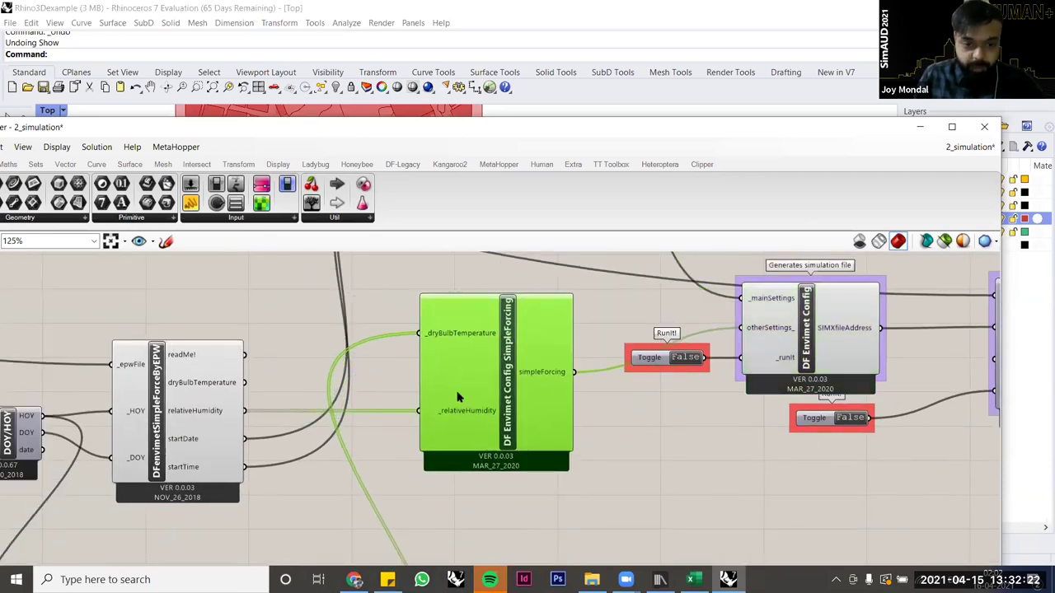
click(446, 483)
Step: Compare the units of the DFenvimetSimpleForceByEPW dry bulb temperature output with those expected by the SimpleForcing input
right_drag(277, 385, 300, 383)
mouse_move(301, 369)
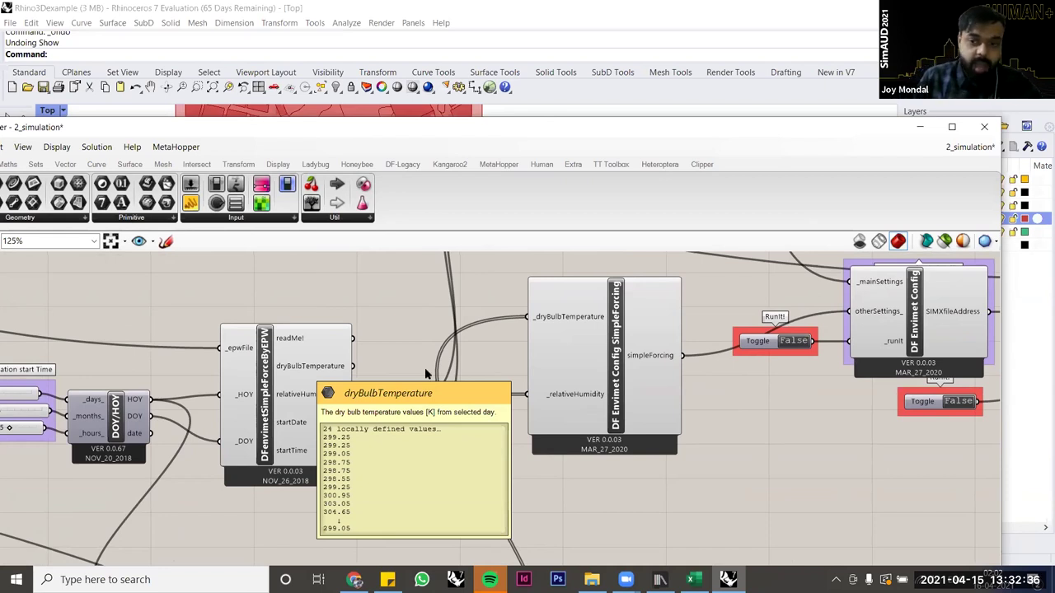
right_drag(659, 404, 469, 412)
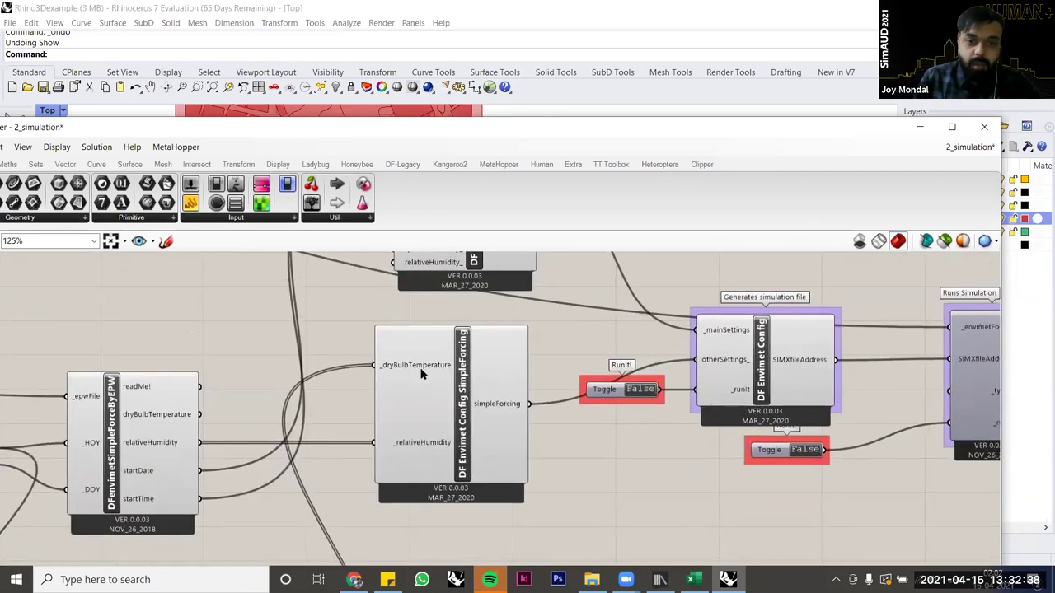
mouse_move(418, 365)
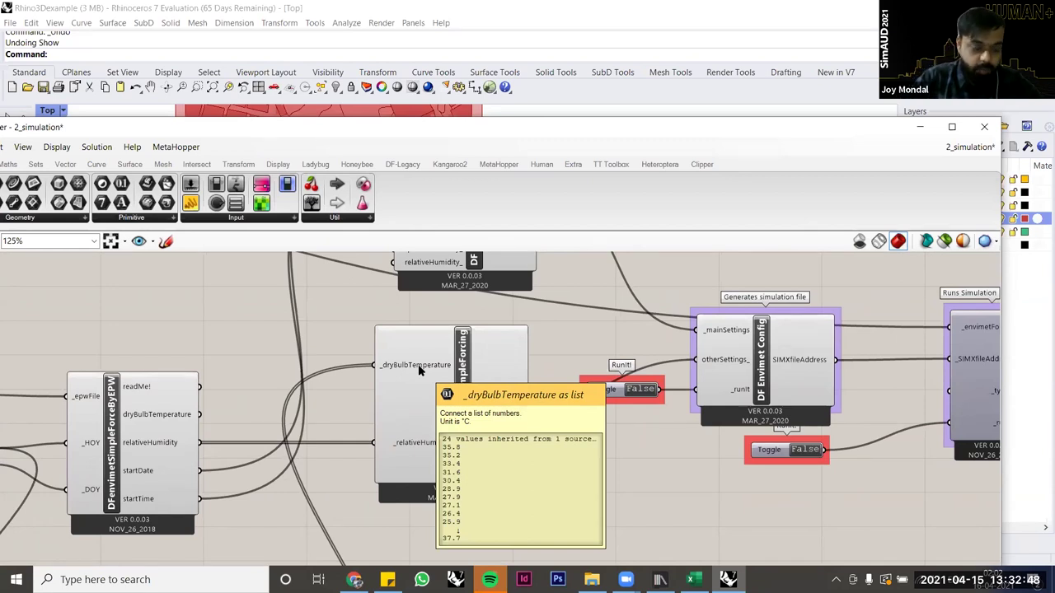
right_drag(272, 402, 292, 357)
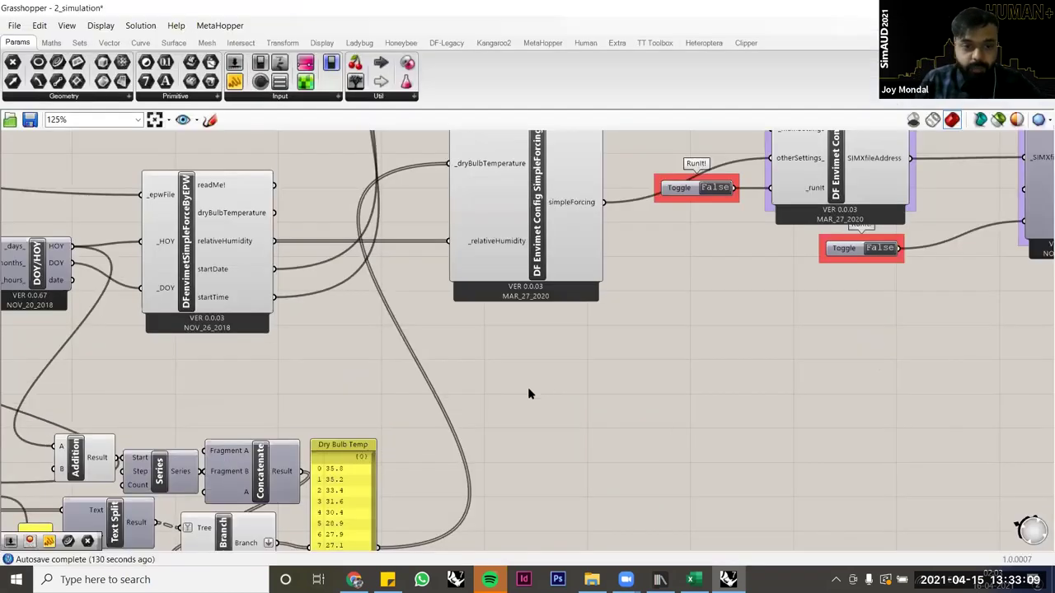
Step: Trace the Dry Bulb Temp panel back to the dryBulbTemperature output of the importEPW component
right_drag(528, 389, 598, 354)
scroll(335, 198, down, 3)
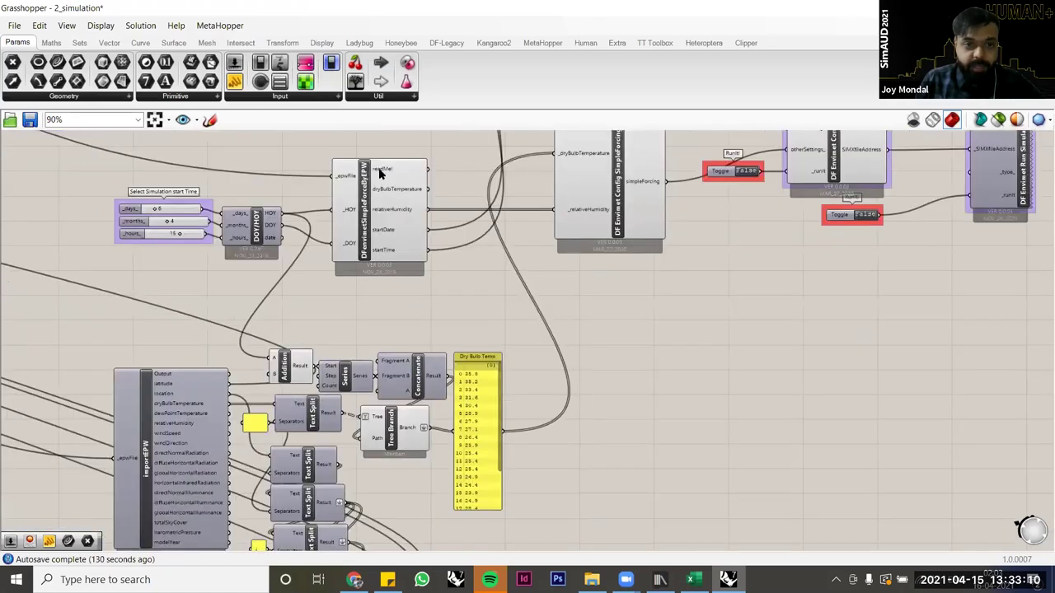
scroll(414, 235, up, 2)
scroll(414, 220, up, 2)
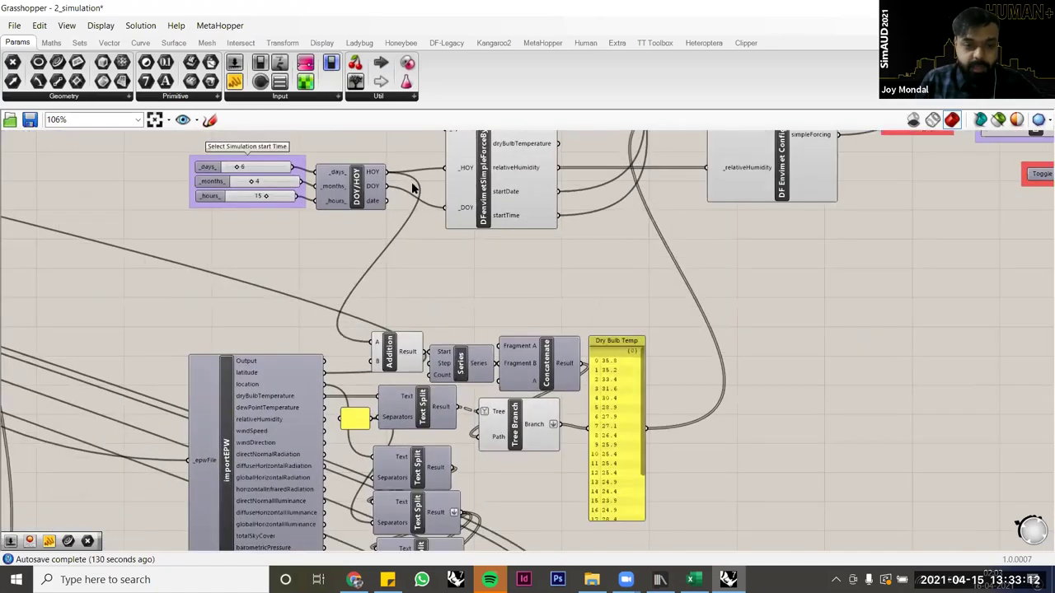
right_drag(287, 439, 256, 292)
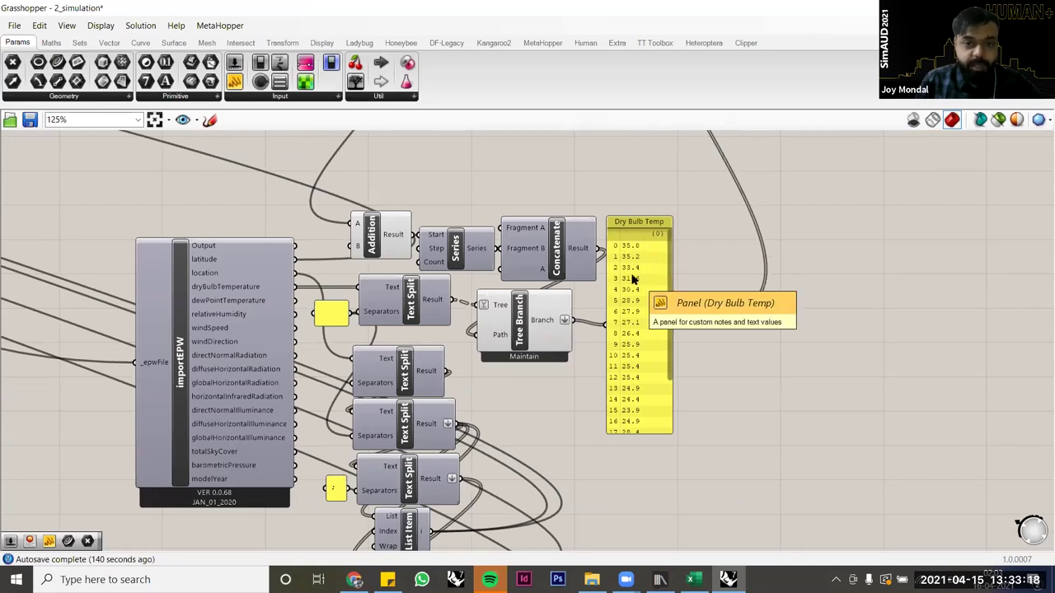
scroll(257, 276, up, 1)
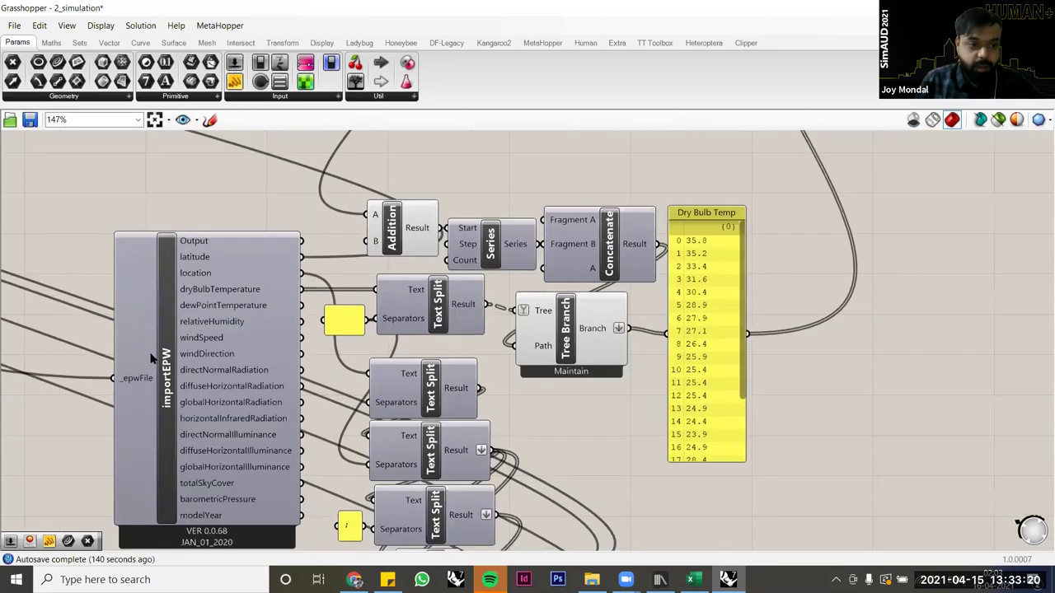
scroll(189, 378, up, 2)
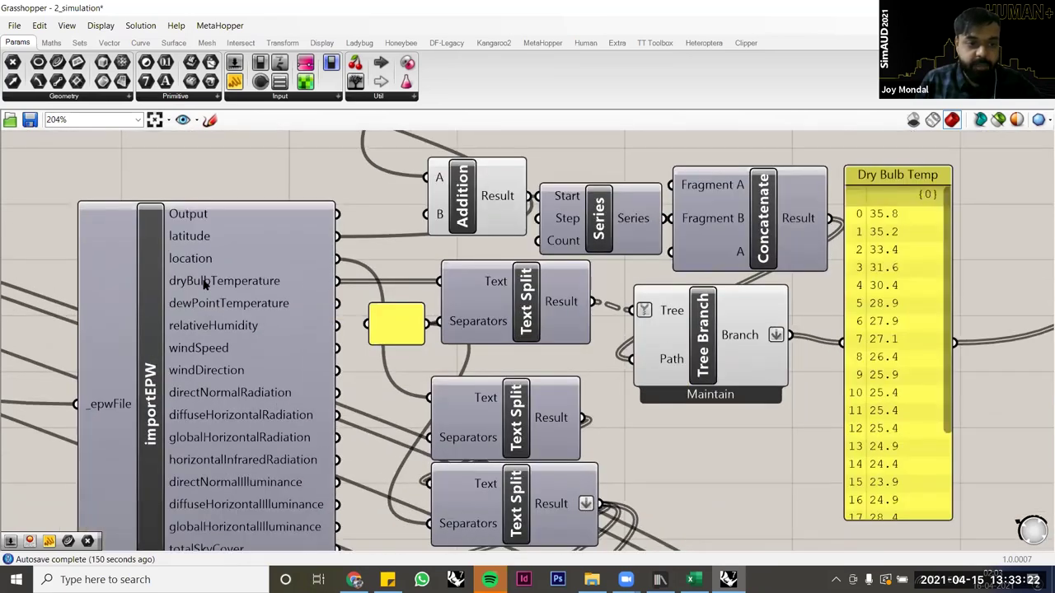
mouse_move(254, 317)
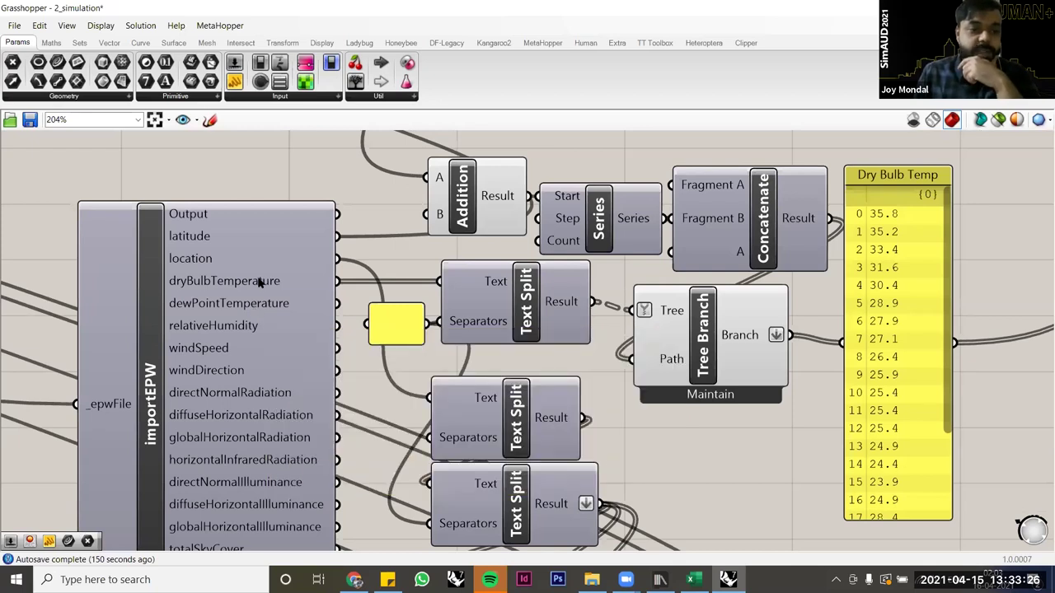
mouse_move(259, 282)
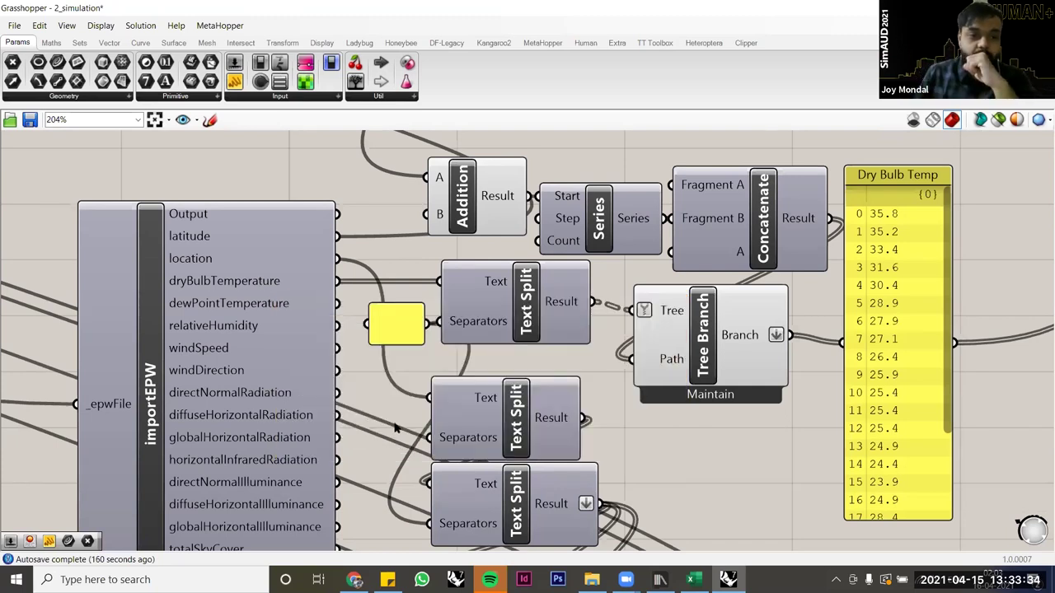
Step: Inspect the HOY output of DOY/HOY feeding the Addition component and the hourly dryBulbTemperature data from importEPW
scroll(408, 316, down, 3)
scroll(416, 219, down, 1)
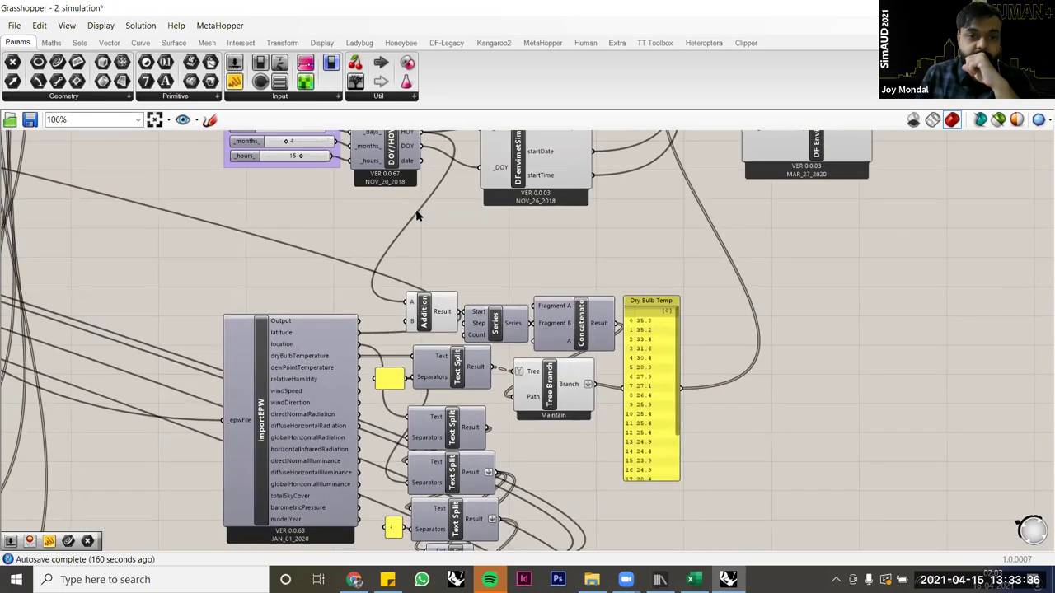
scroll(416, 216, up, 3)
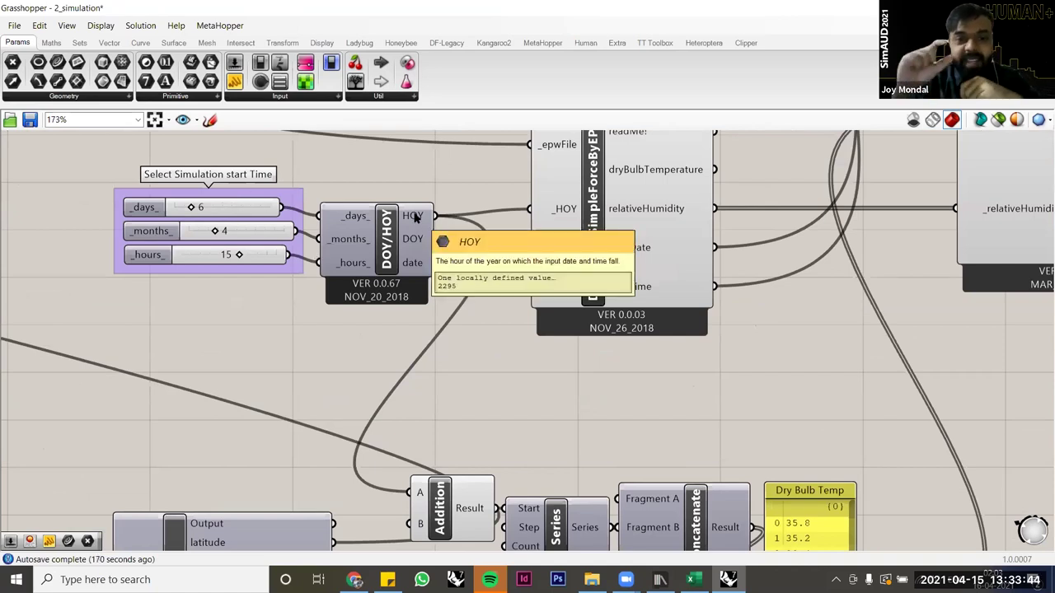
right_drag(434, 258, 422, 341)
right_drag(287, 422, 206, 284)
mouse_move(206, 285)
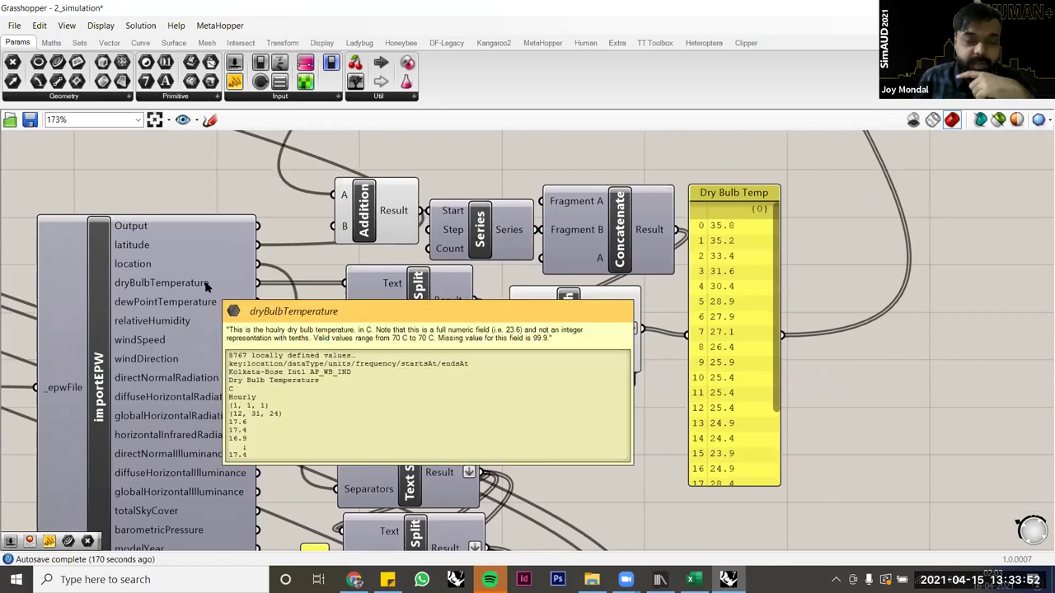
Step: Examine how Text Split and Tree Branch extract the hourly temperatures, and select the Dry Bulb Temp panel
right_drag(518, 387, 504, 401)
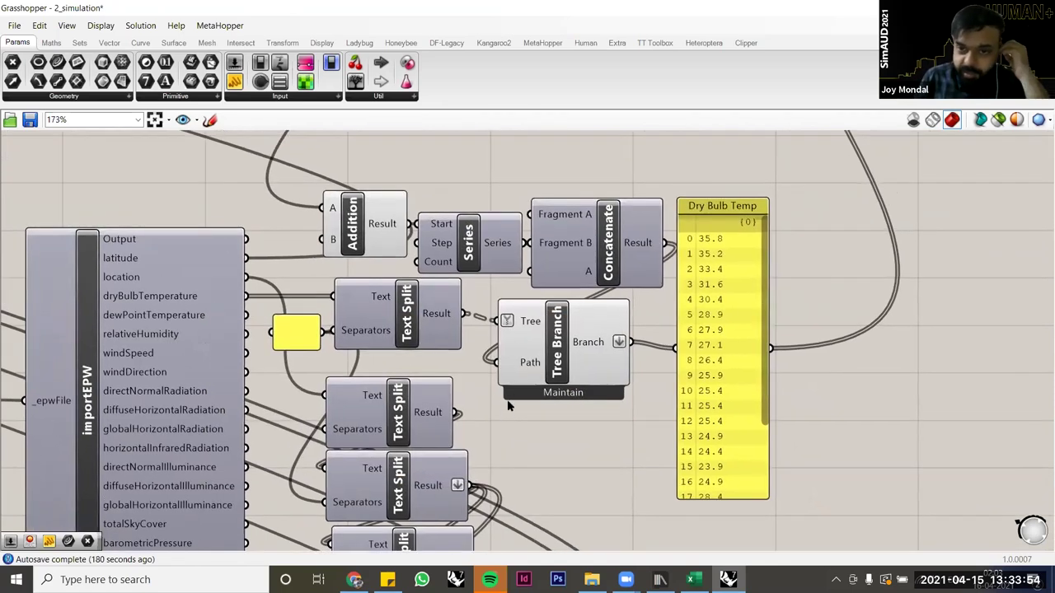
right_drag(396, 354, 338, 331)
mouse_move(352, 283)
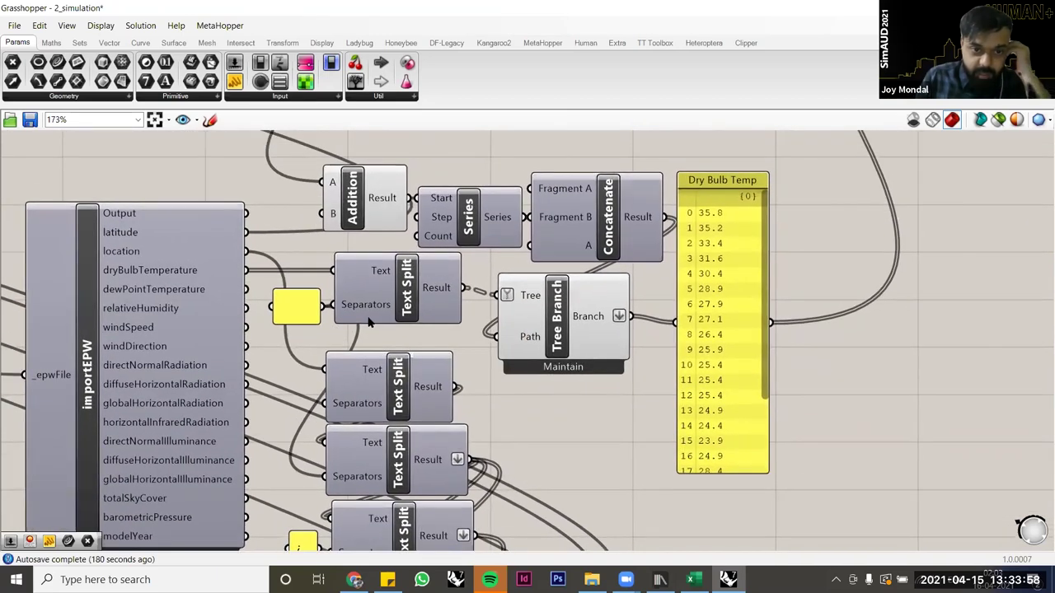
right_drag(534, 350, 519, 376)
click(419, 325)
right_drag(571, 397, 568, 403)
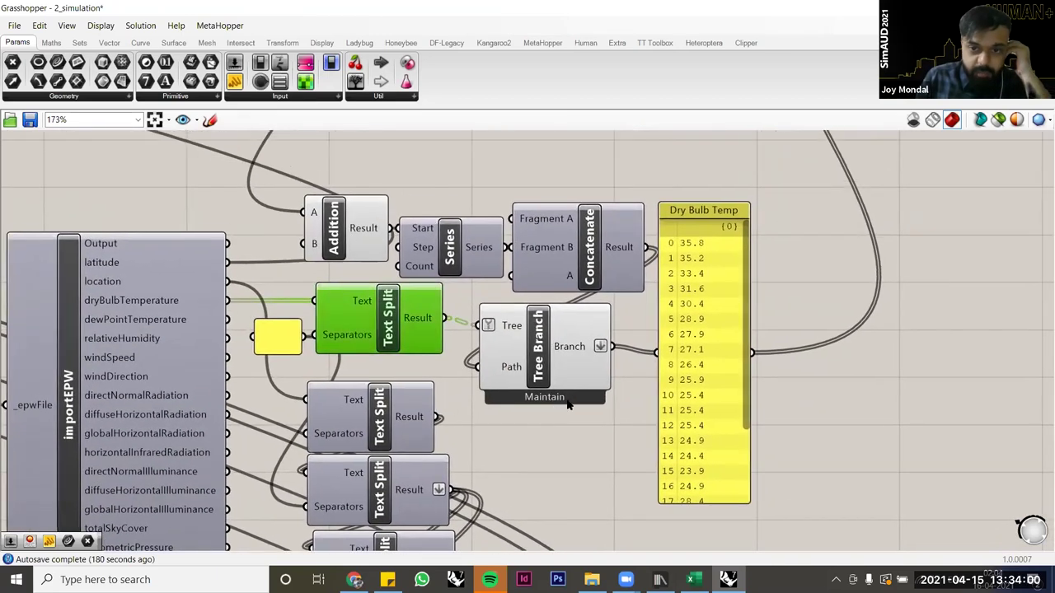
right_drag(595, 353, 488, 411)
click(566, 388)
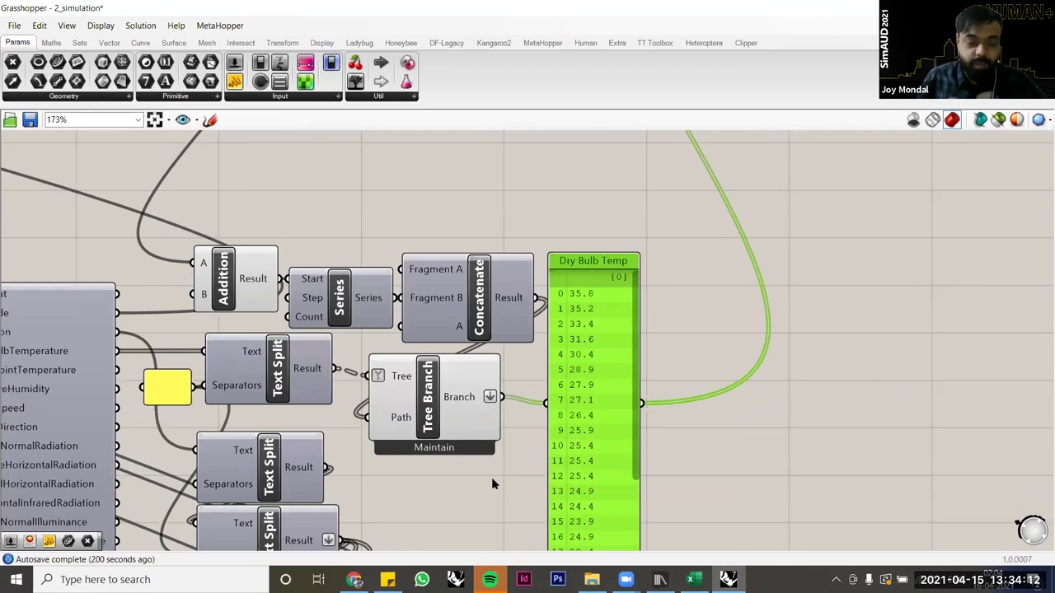
Step: Follow the Dry Bulb Temp wire to SimpleForcing and recheck the unconnected dryBulbTemperature output of DFenvimetSimpleForceByEPW
scroll(491, 479, down, 1)
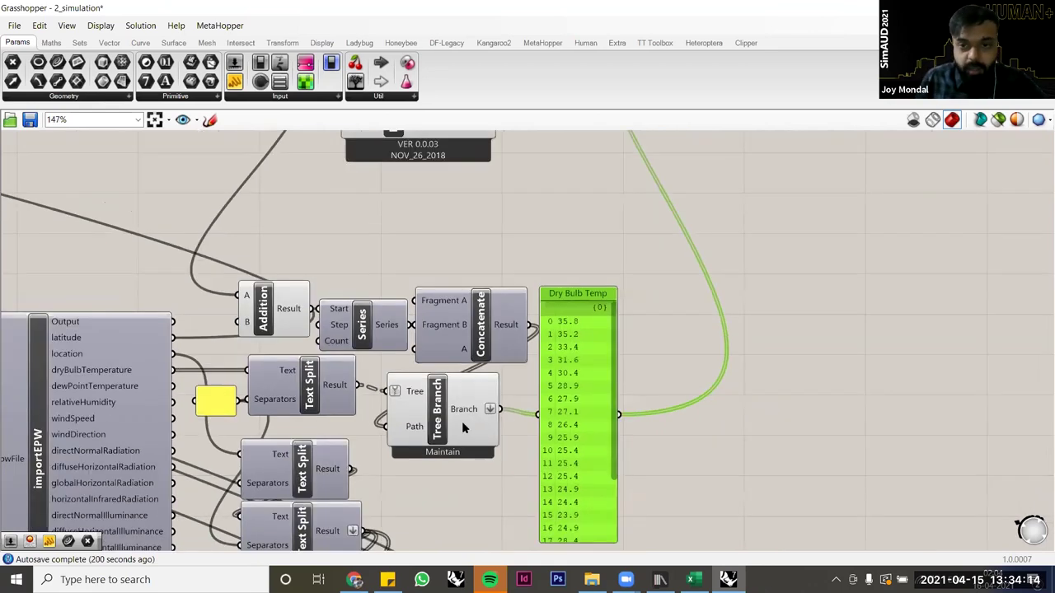
scroll(574, 253, down, 3)
right_drag(558, 297, 502, 315)
scroll(543, 266, up, 2)
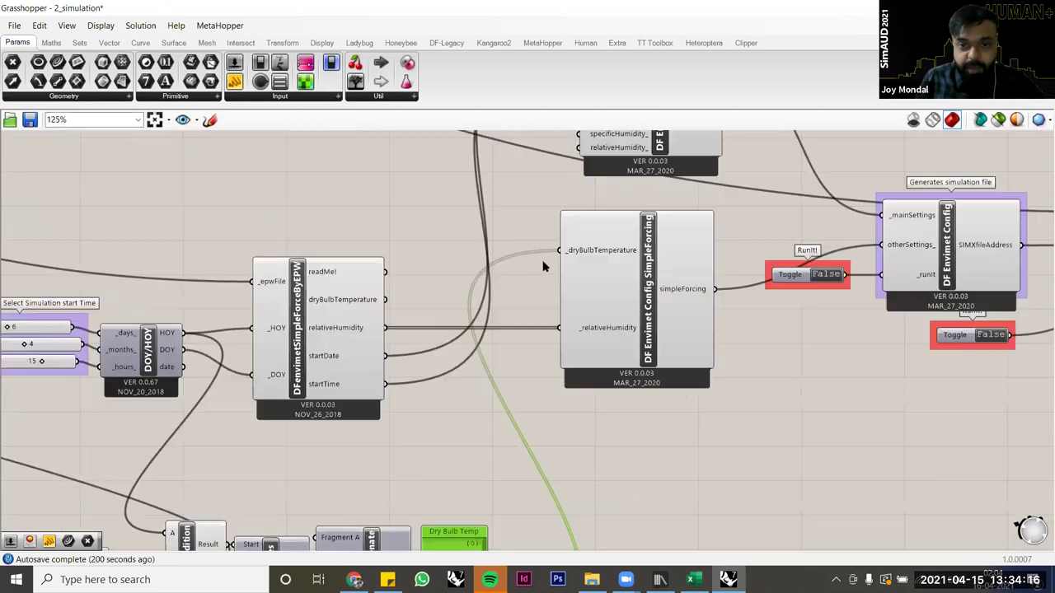
click(351, 435)
right_drag(346, 445, 391, 388)
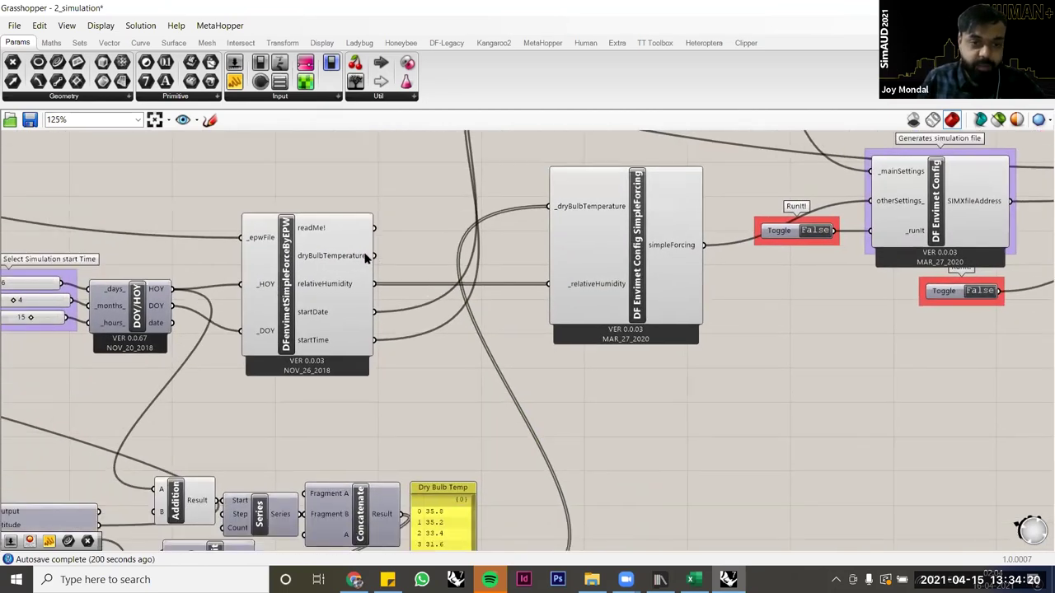
mouse_move(365, 257)
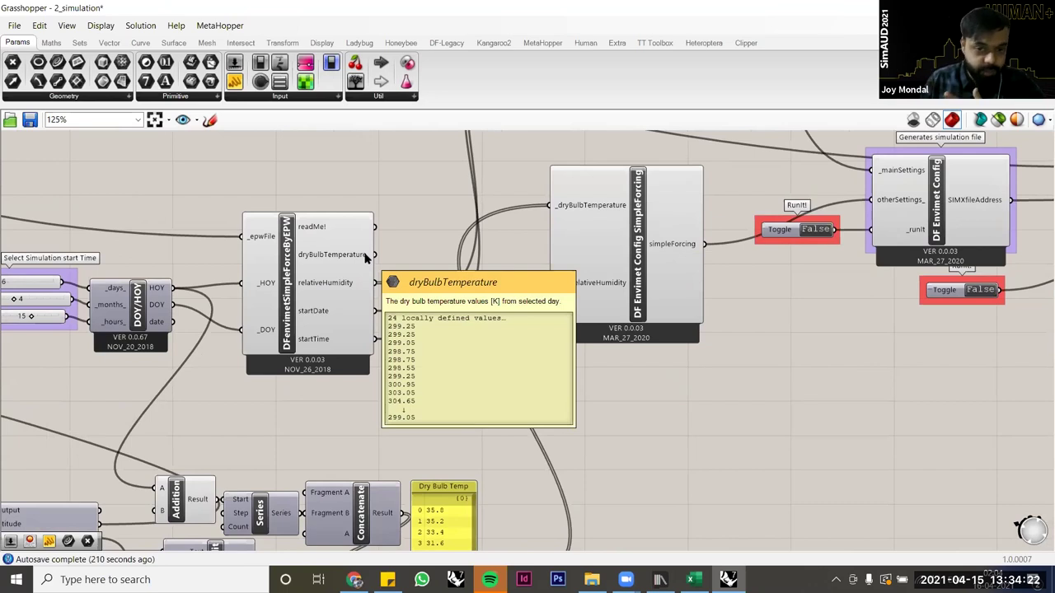
right_drag(411, 341, 444, 280)
right_drag(354, 355, 367, 308)
right_drag(197, 342, 317, 229)
mouse_move(198, 339)
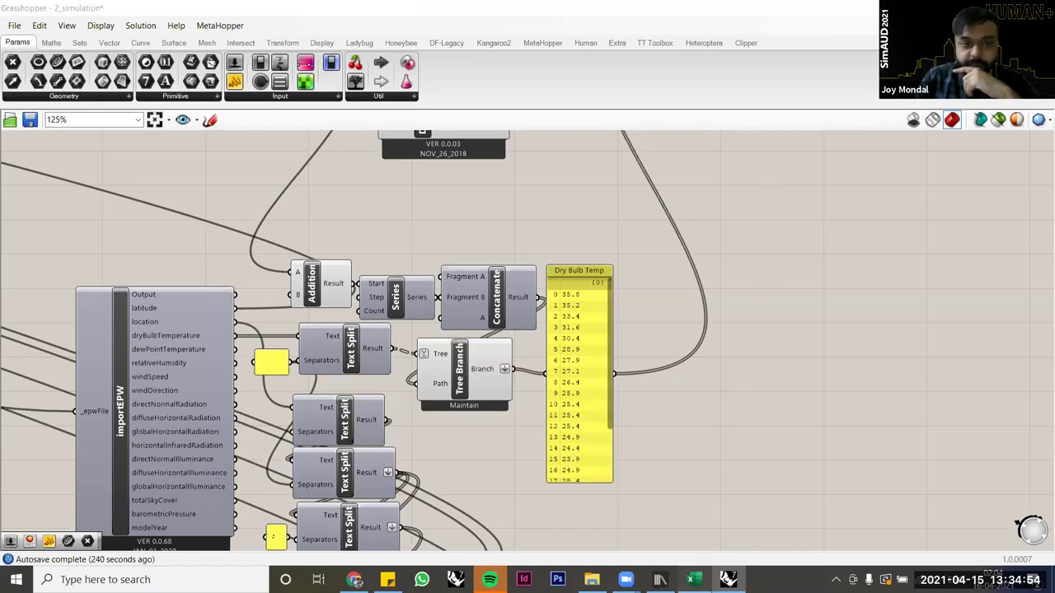
Step: Switch to the Data workbook in Excel and review the empty 11:00 AM with green measures column and PET bands
key(alt+Tab)
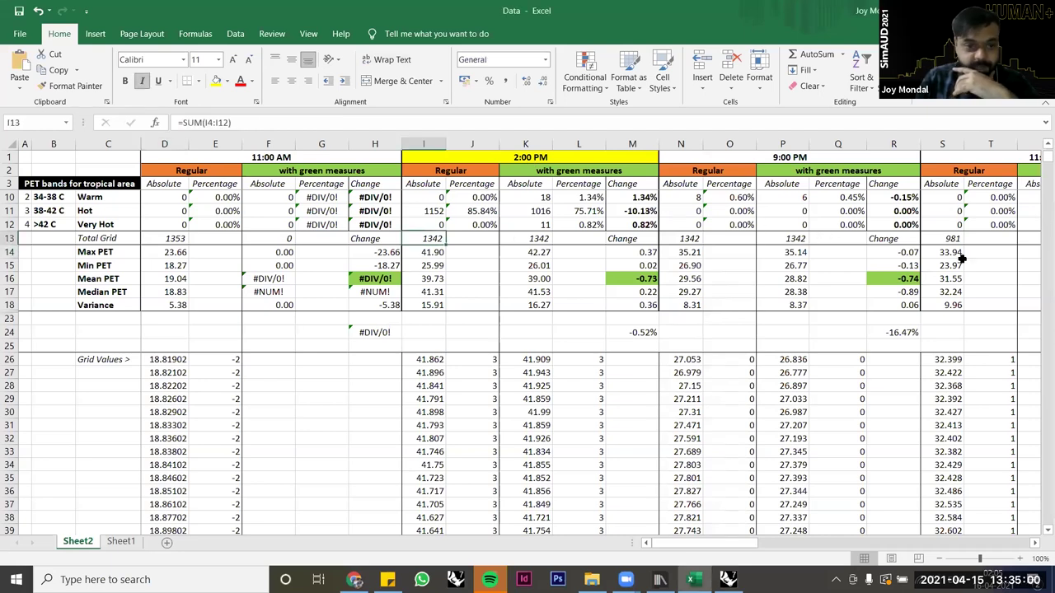
click(341, 412)
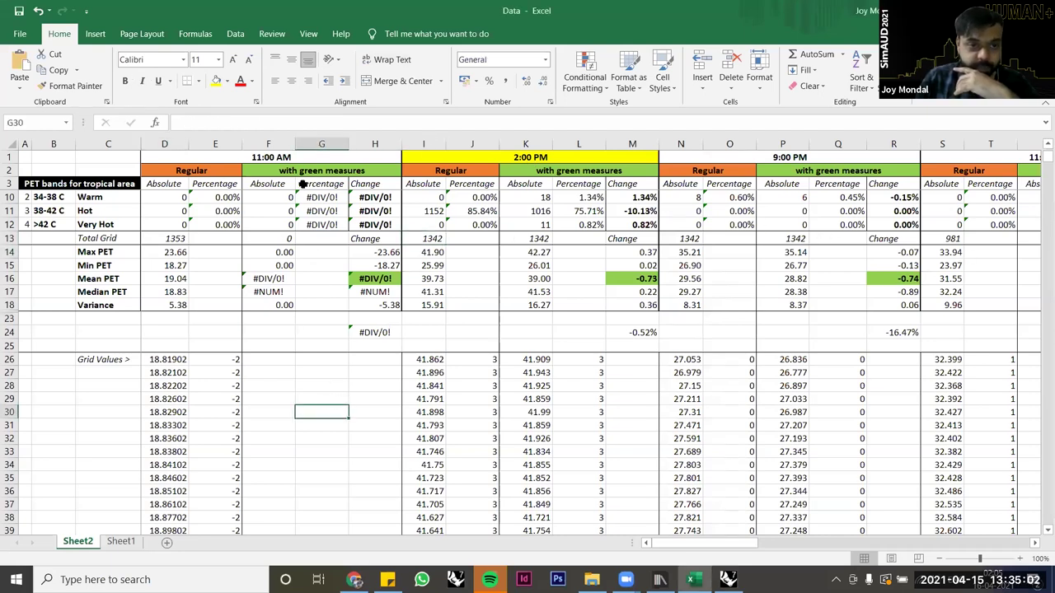
click(254, 143)
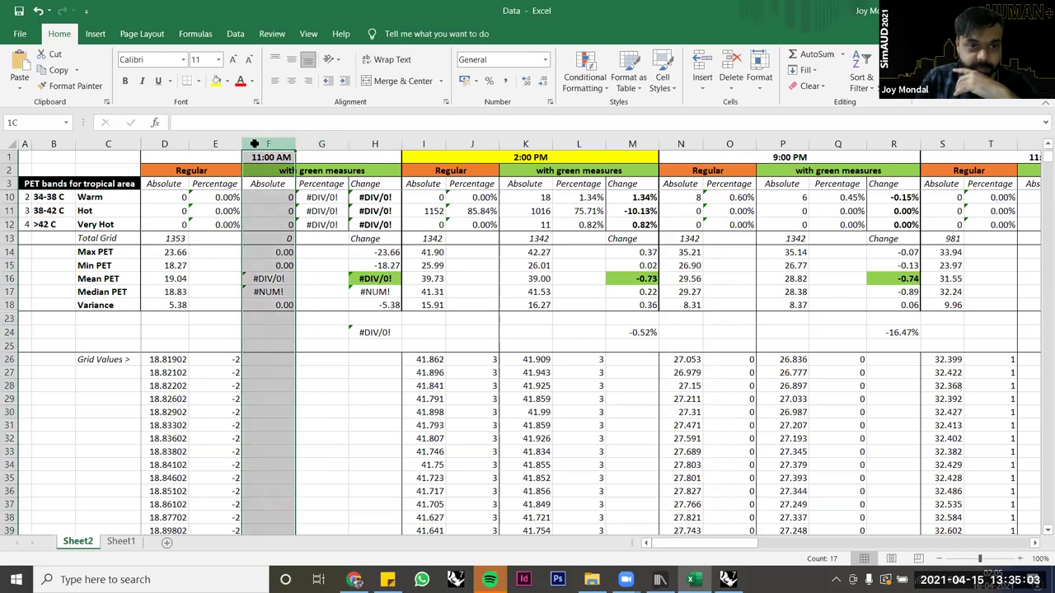
click(289, 409)
scroll(189, 318, up, 2)
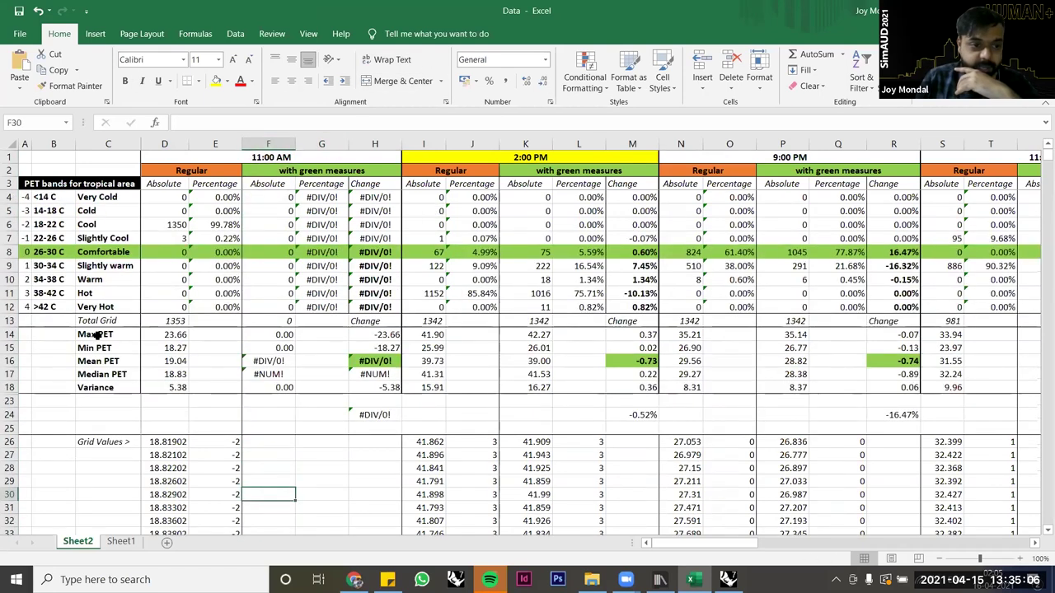
Step: Check the max, min, mean, median PET and variance cells of the 11:00 AM Regular case, and return to Grasshopper
drag(97, 335, 174, 335)
click(173, 335)
click(169, 347)
click(167, 361)
click(167, 374)
click(168, 388)
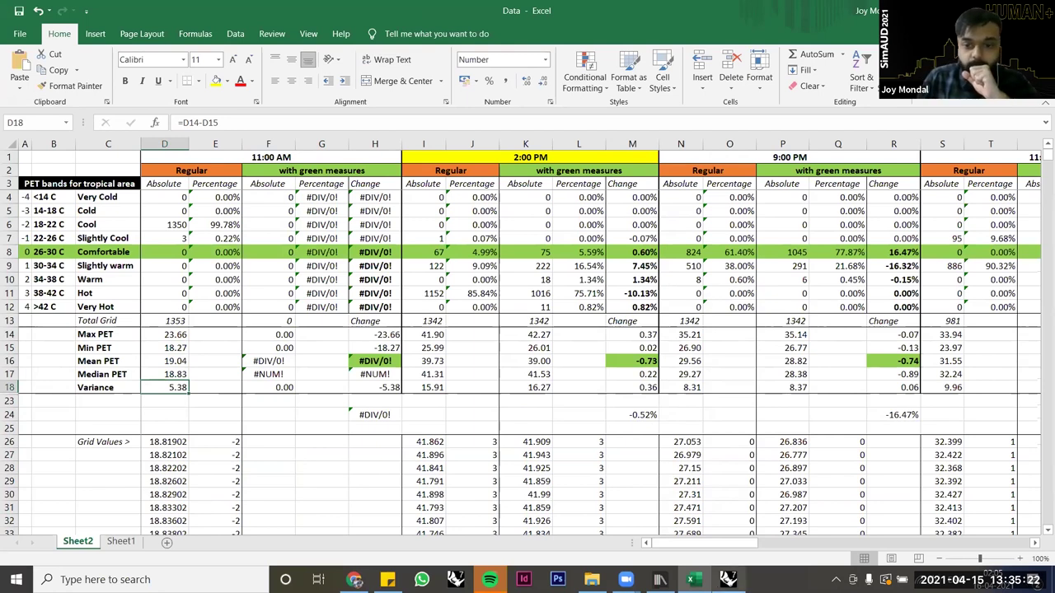
click(728, 579)
key(alt+Tab)
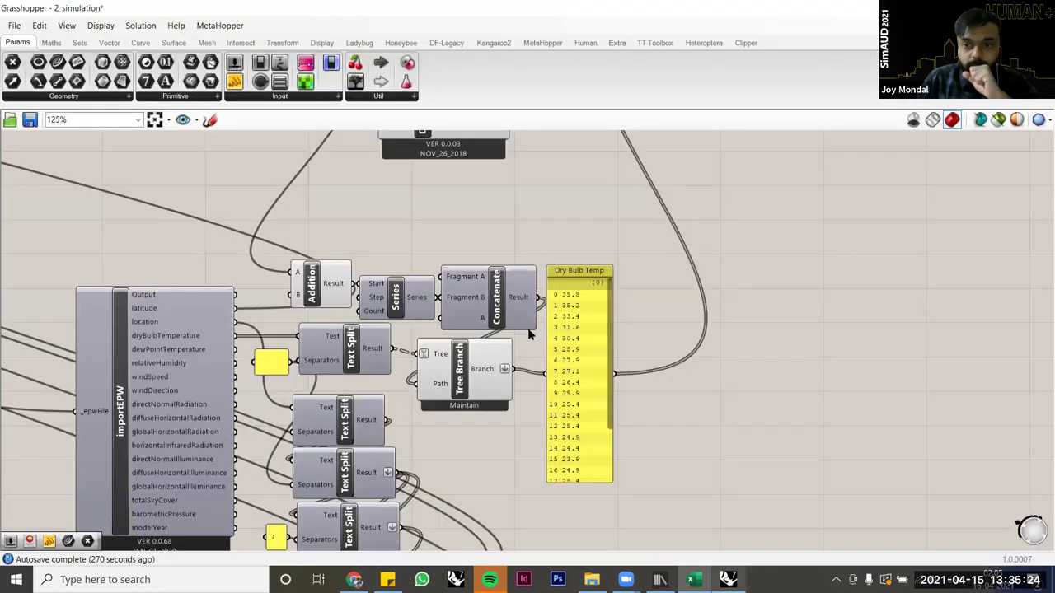
Step: Review the chain from the Dry Bulb Temp panel to the simulation settings and the geometry wires entering DF Envimet Spaces
scroll(567, 281, down, 2)
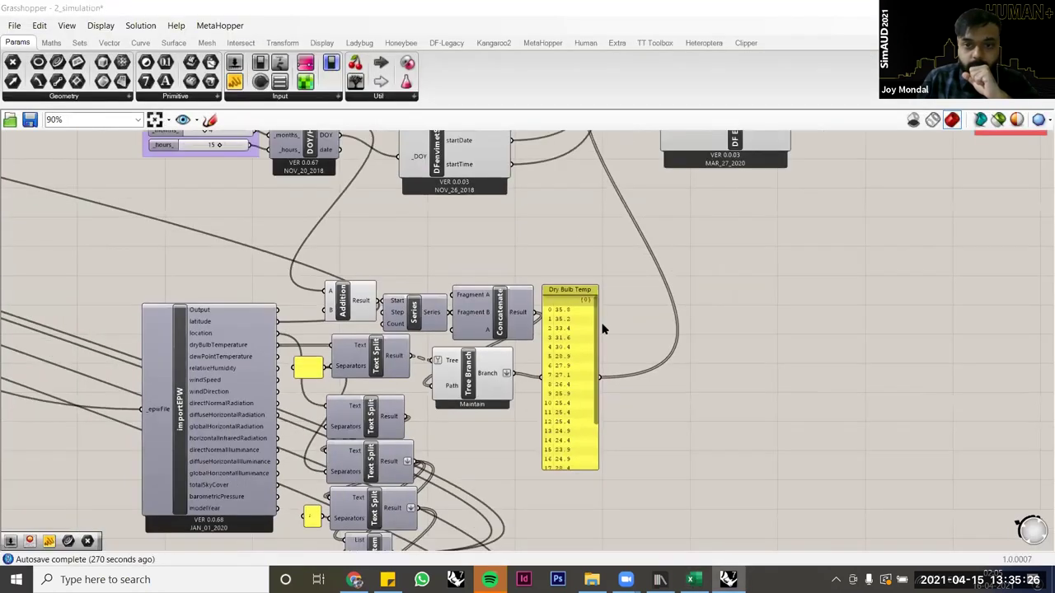
scroll(666, 222, down, 4)
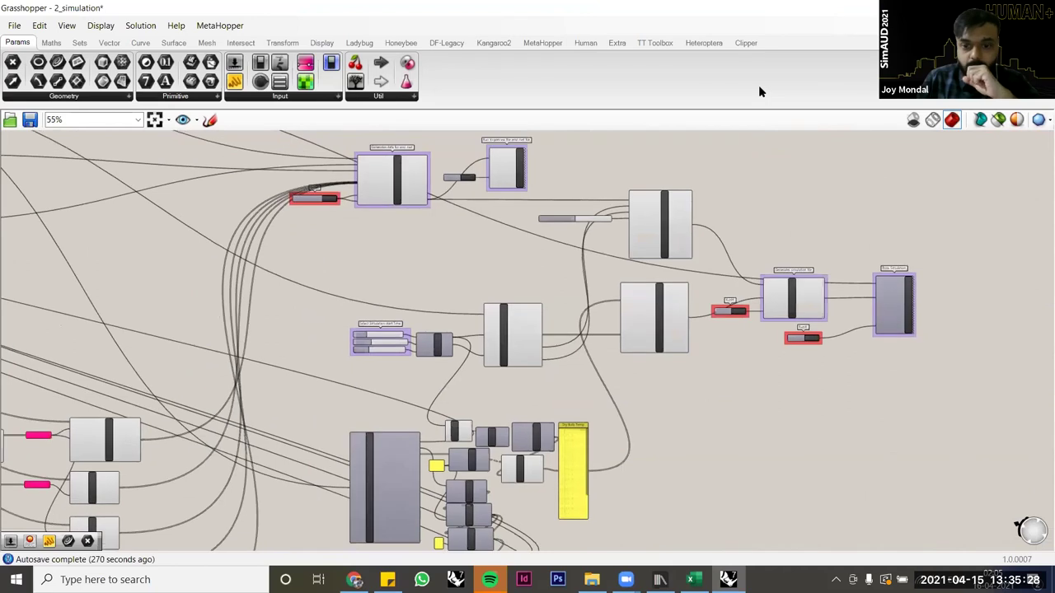
right_drag(287, 266, 385, 284)
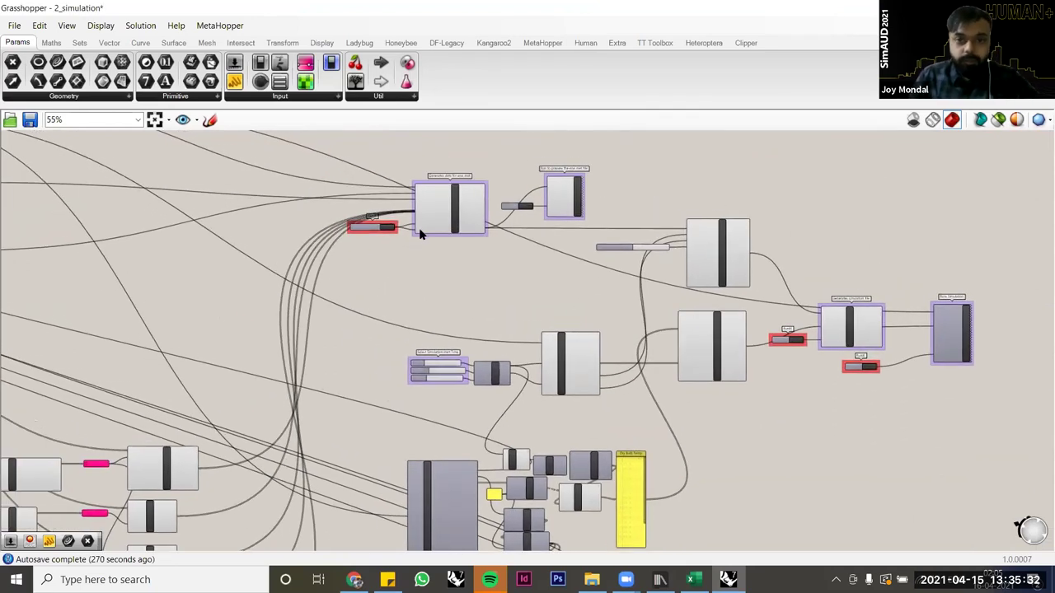
scroll(376, 319, up, 3)
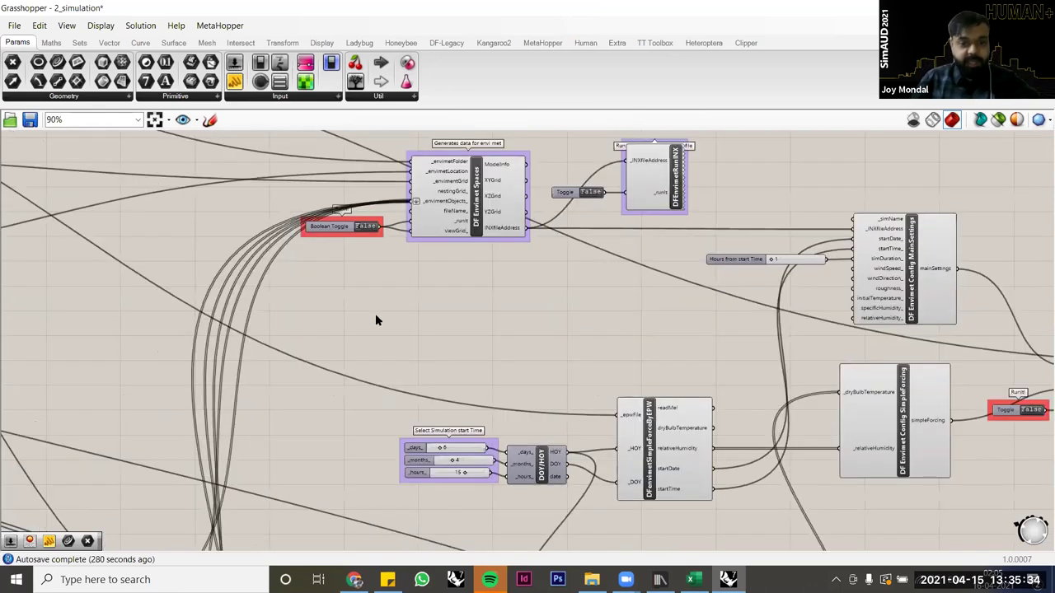
right_drag(299, 354, 346, 347)
scroll(280, 372, down, 1)
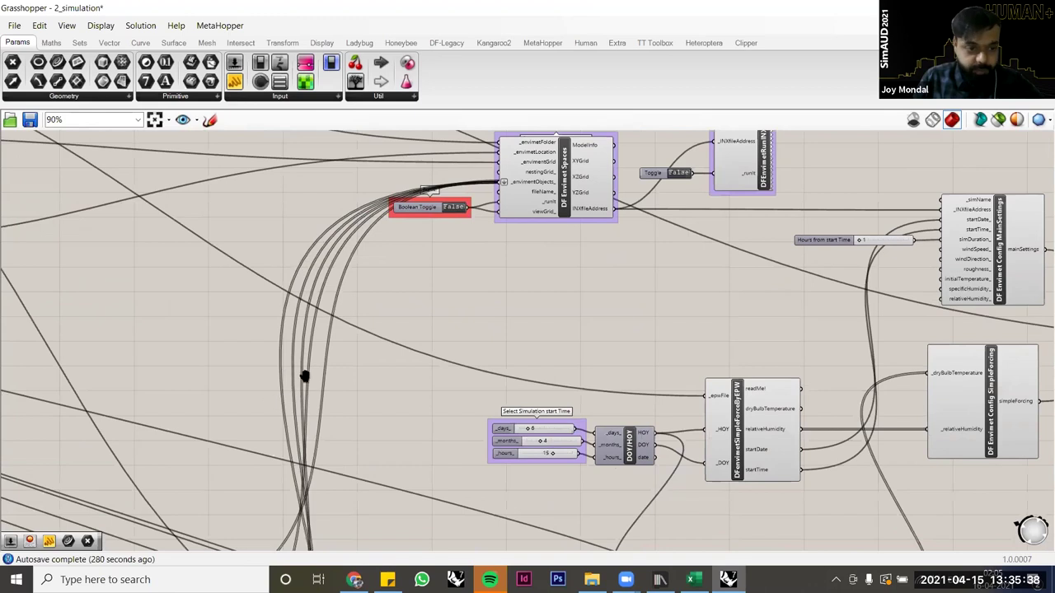
Step: Trace the Refer from Rhino geometry inputs through the material library components to the 2D plant component and Explore Material panel
scroll(306, 372, down, 3)
scroll(326, 385, up, 3)
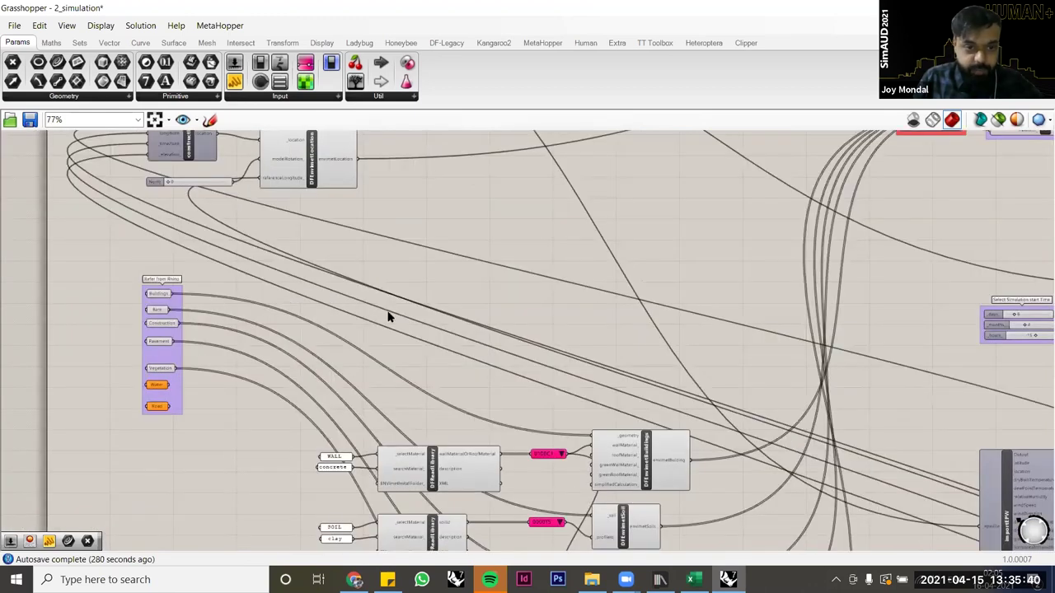
right_drag(361, 329, 402, 278)
scroll(302, 290, up, 2)
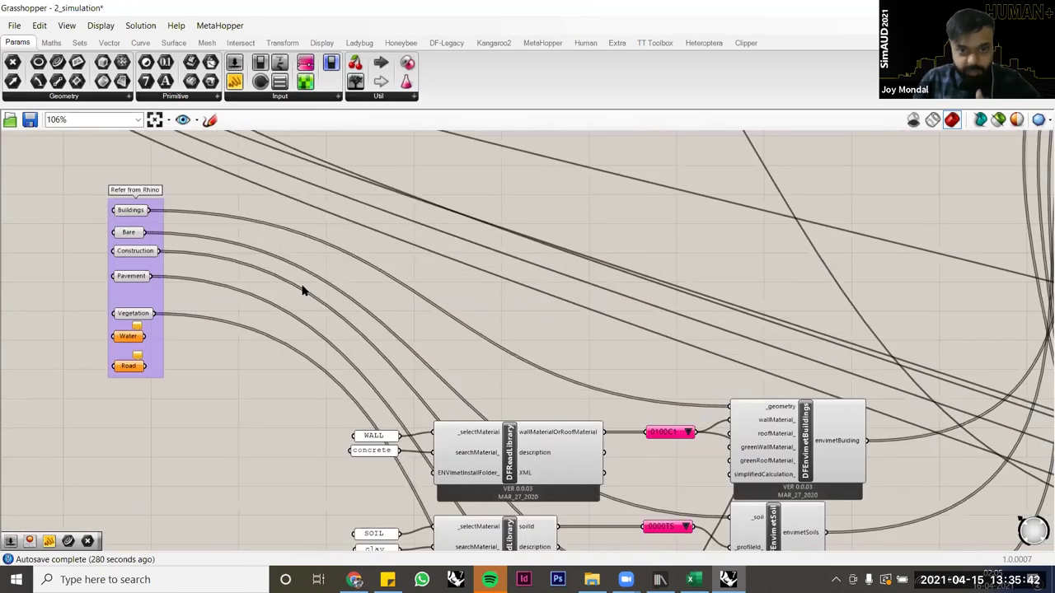
right_drag(303, 290, 238, 213)
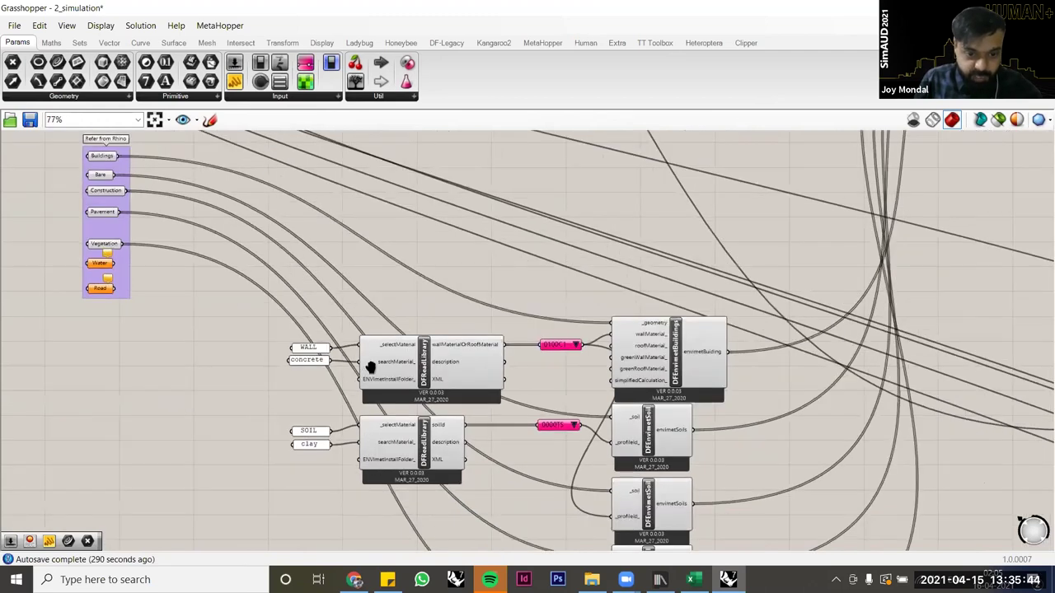
scroll(536, 480, down, 2)
right_drag(537, 542, 428, 237)
scroll(666, 498, up, 3)
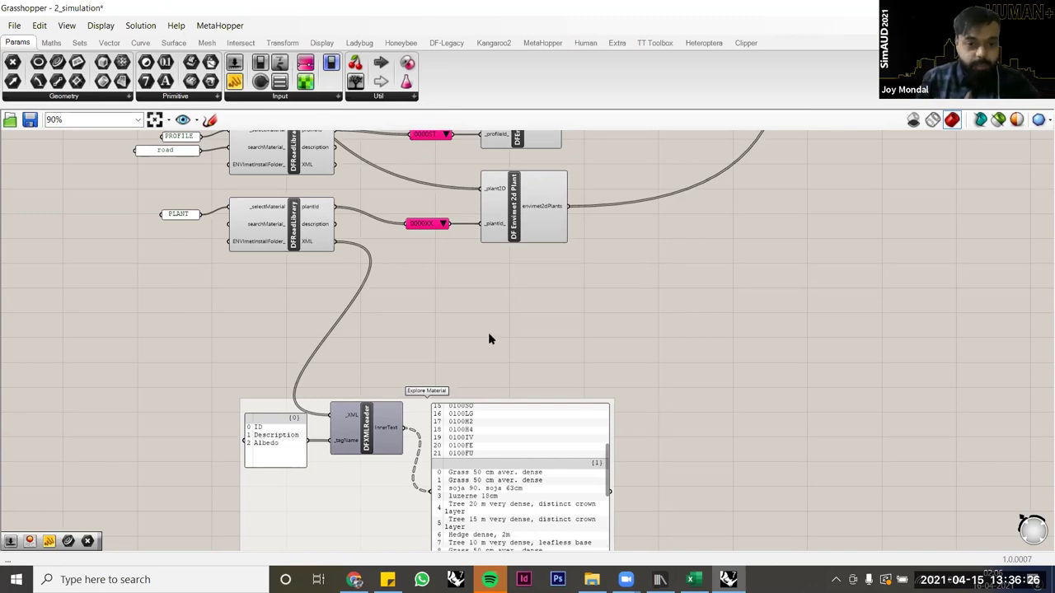
Step: Review the plant, road profile and clay soil library lookups back to the concrete wall material feeding DFEnvimetBuildings
right_drag(489, 391, 507, 494)
right_drag(445, 326, 475, 461)
right_drag(425, 178, 480, 295)
right_drag(274, 176, 354, 370)
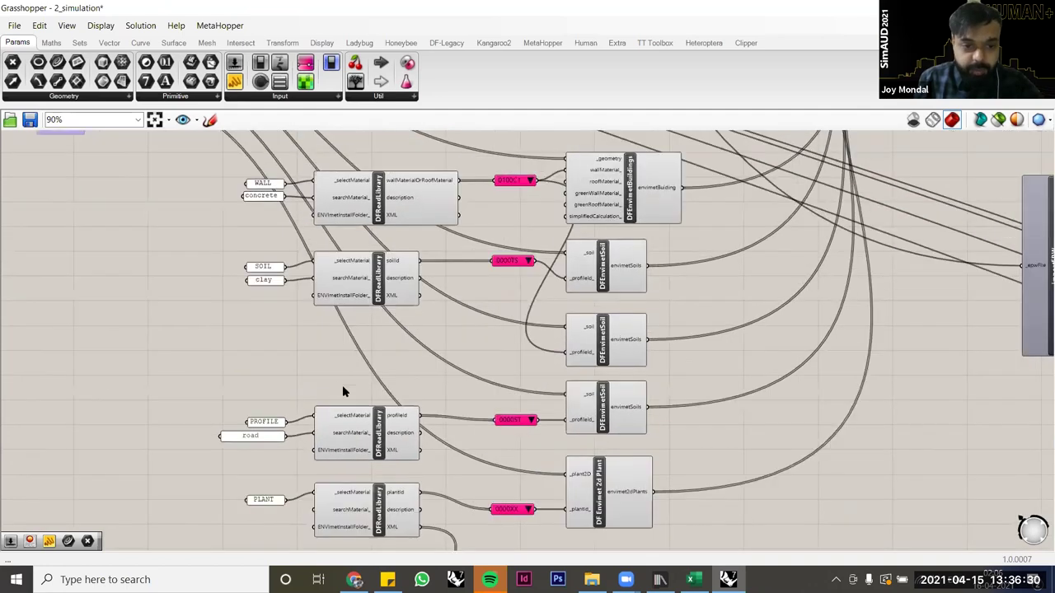
scroll(337, 387, up, 2)
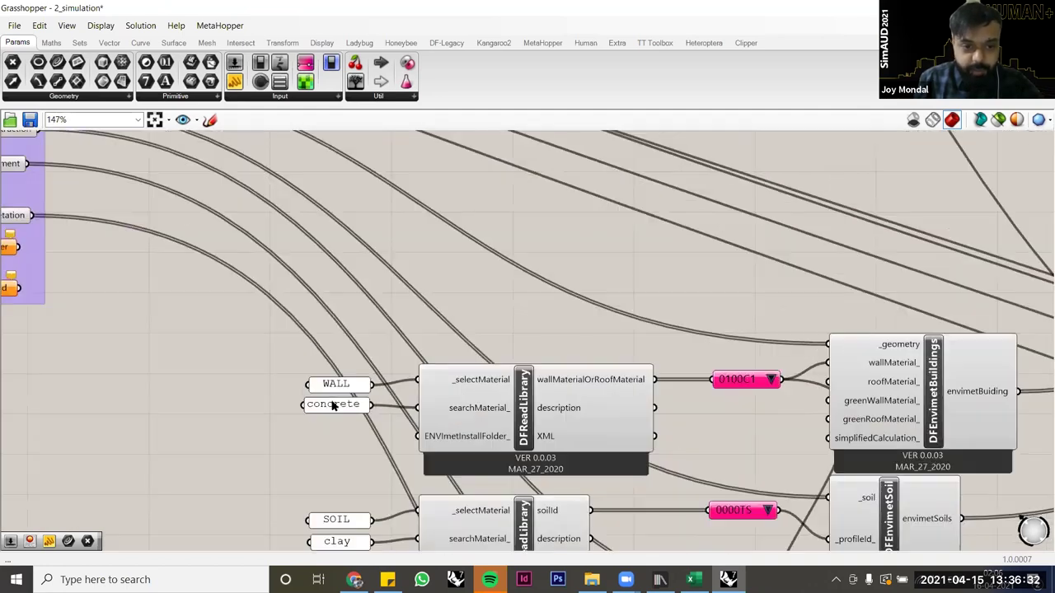